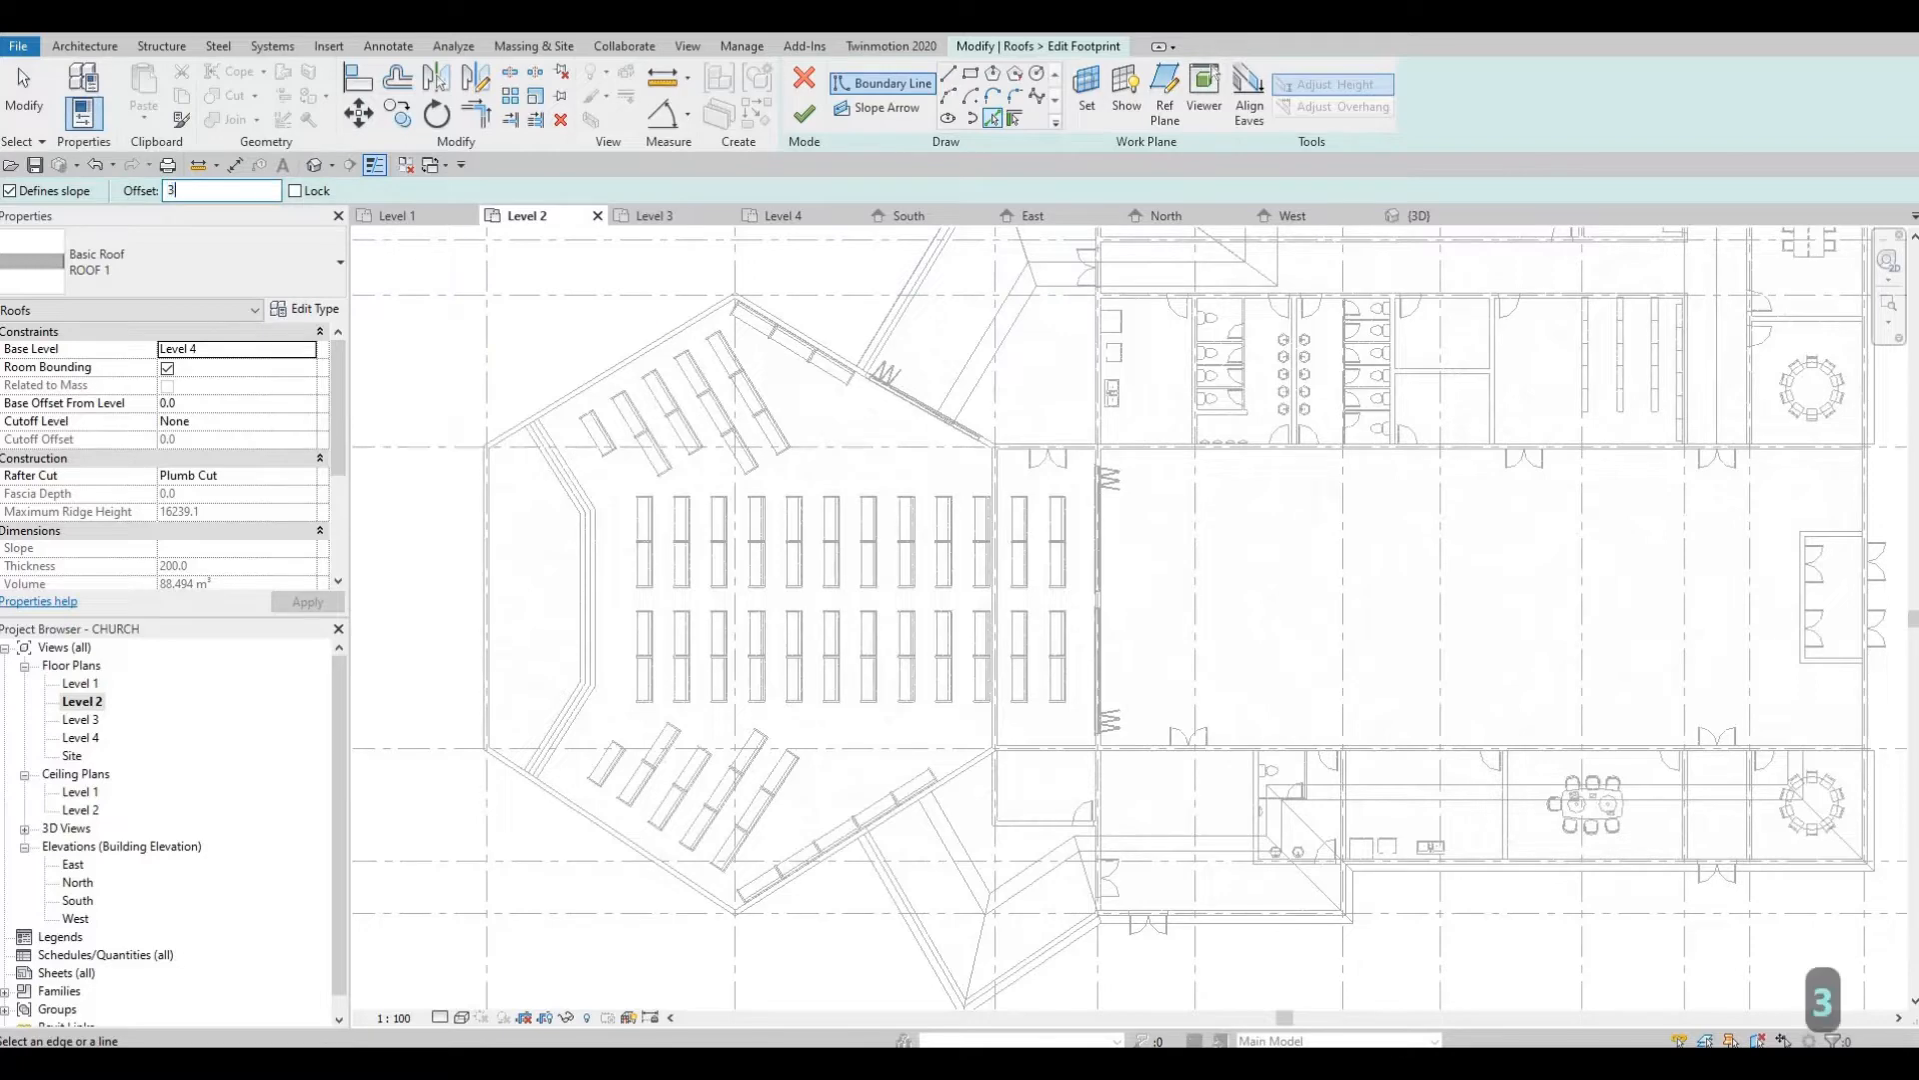
Add roof boundary lines along the hexagonal hall's two upper walls and its right-hand wall, using a 300 offset
{"action": "scroll", "coordinate": [665, 282], "scroll_direction": "up", "scroll_amount": 4}
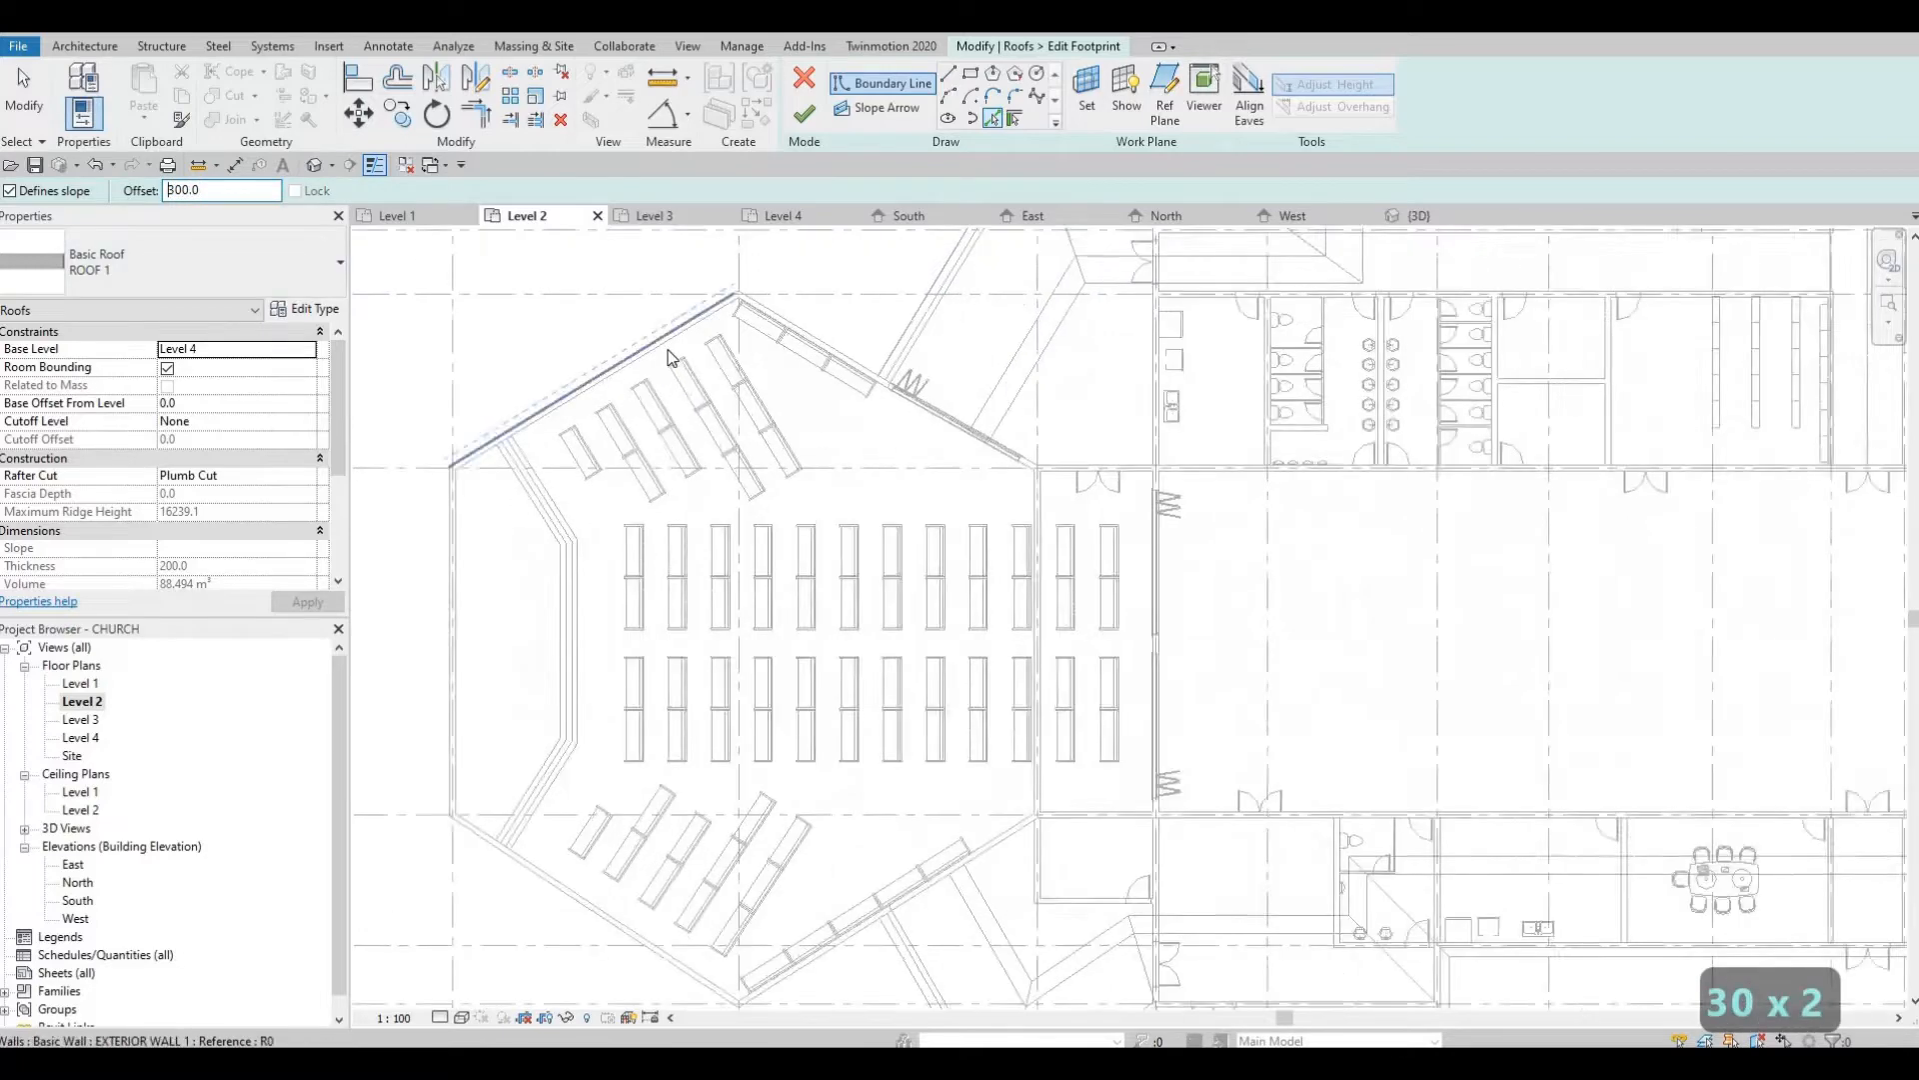
{"action": "left_click", "coordinate": [671, 370]}
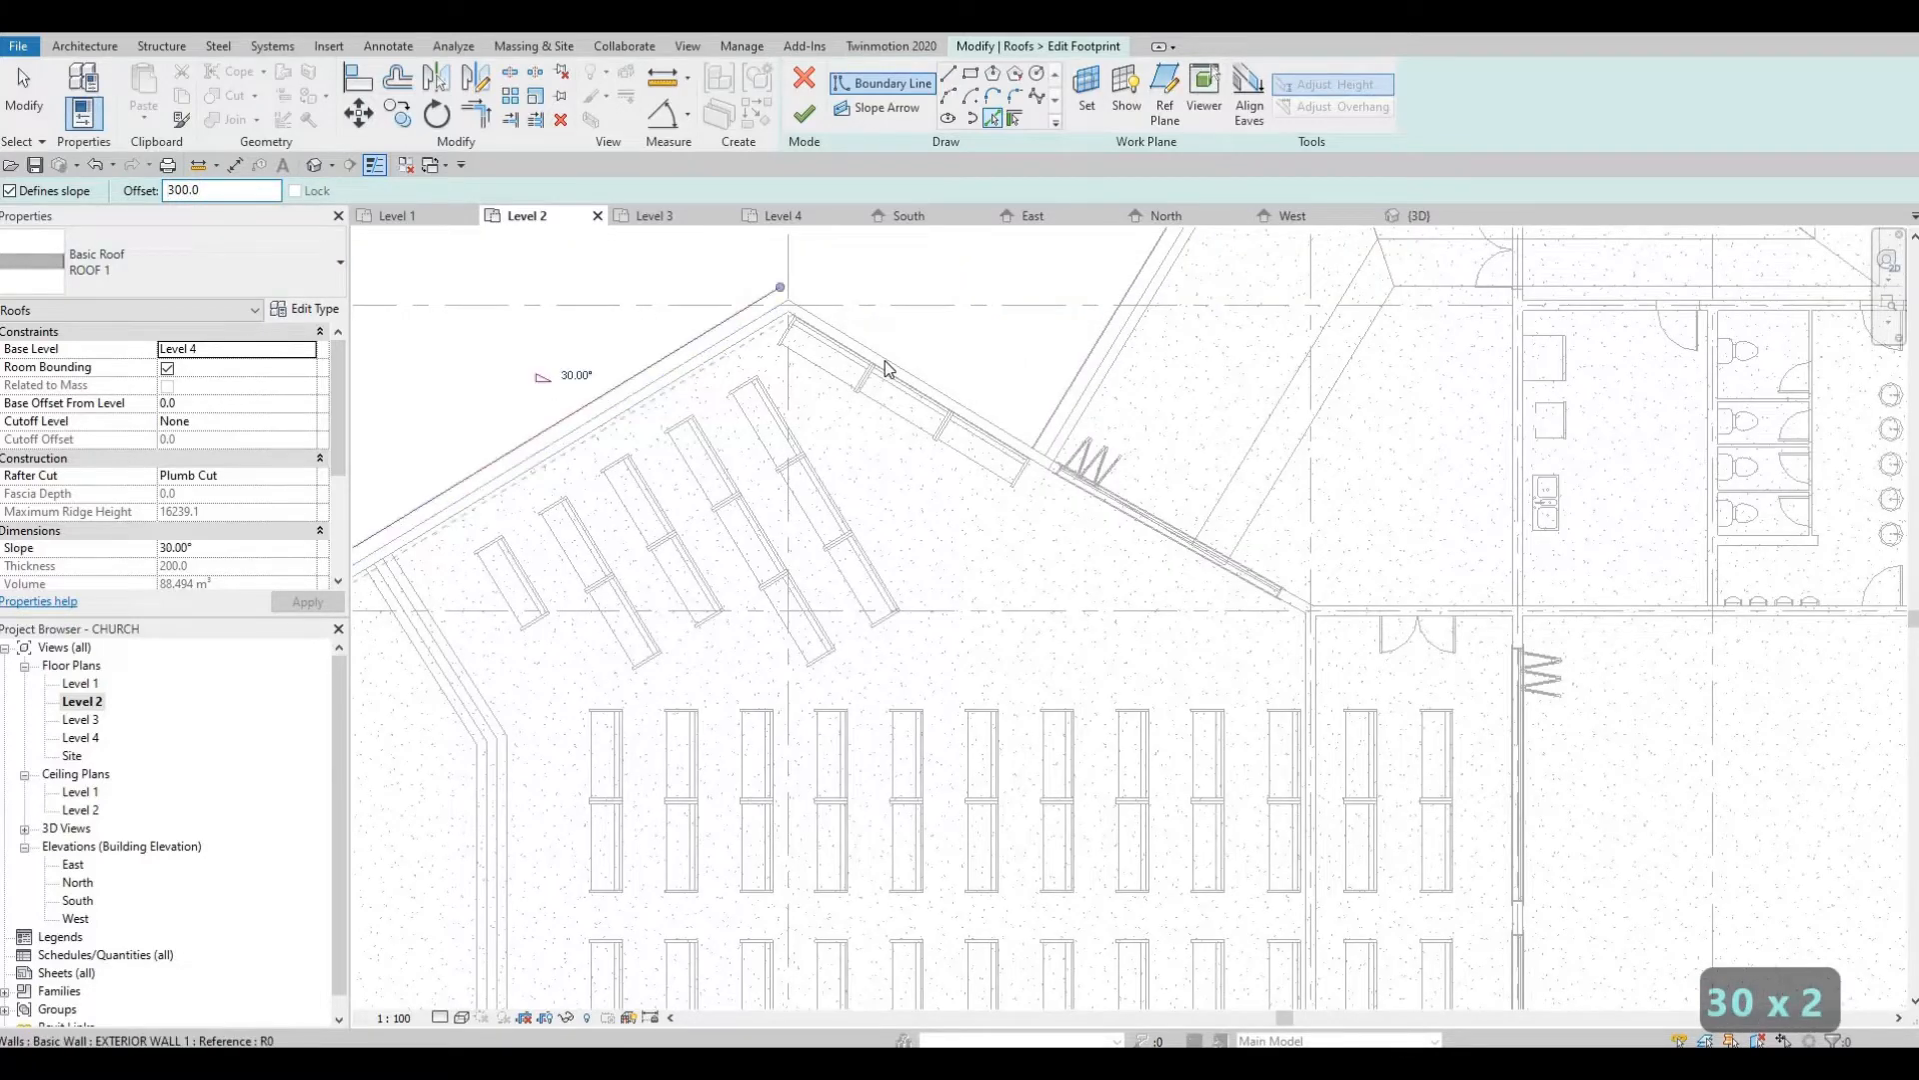
{"action": "left_click", "coordinate": [888, 368]}
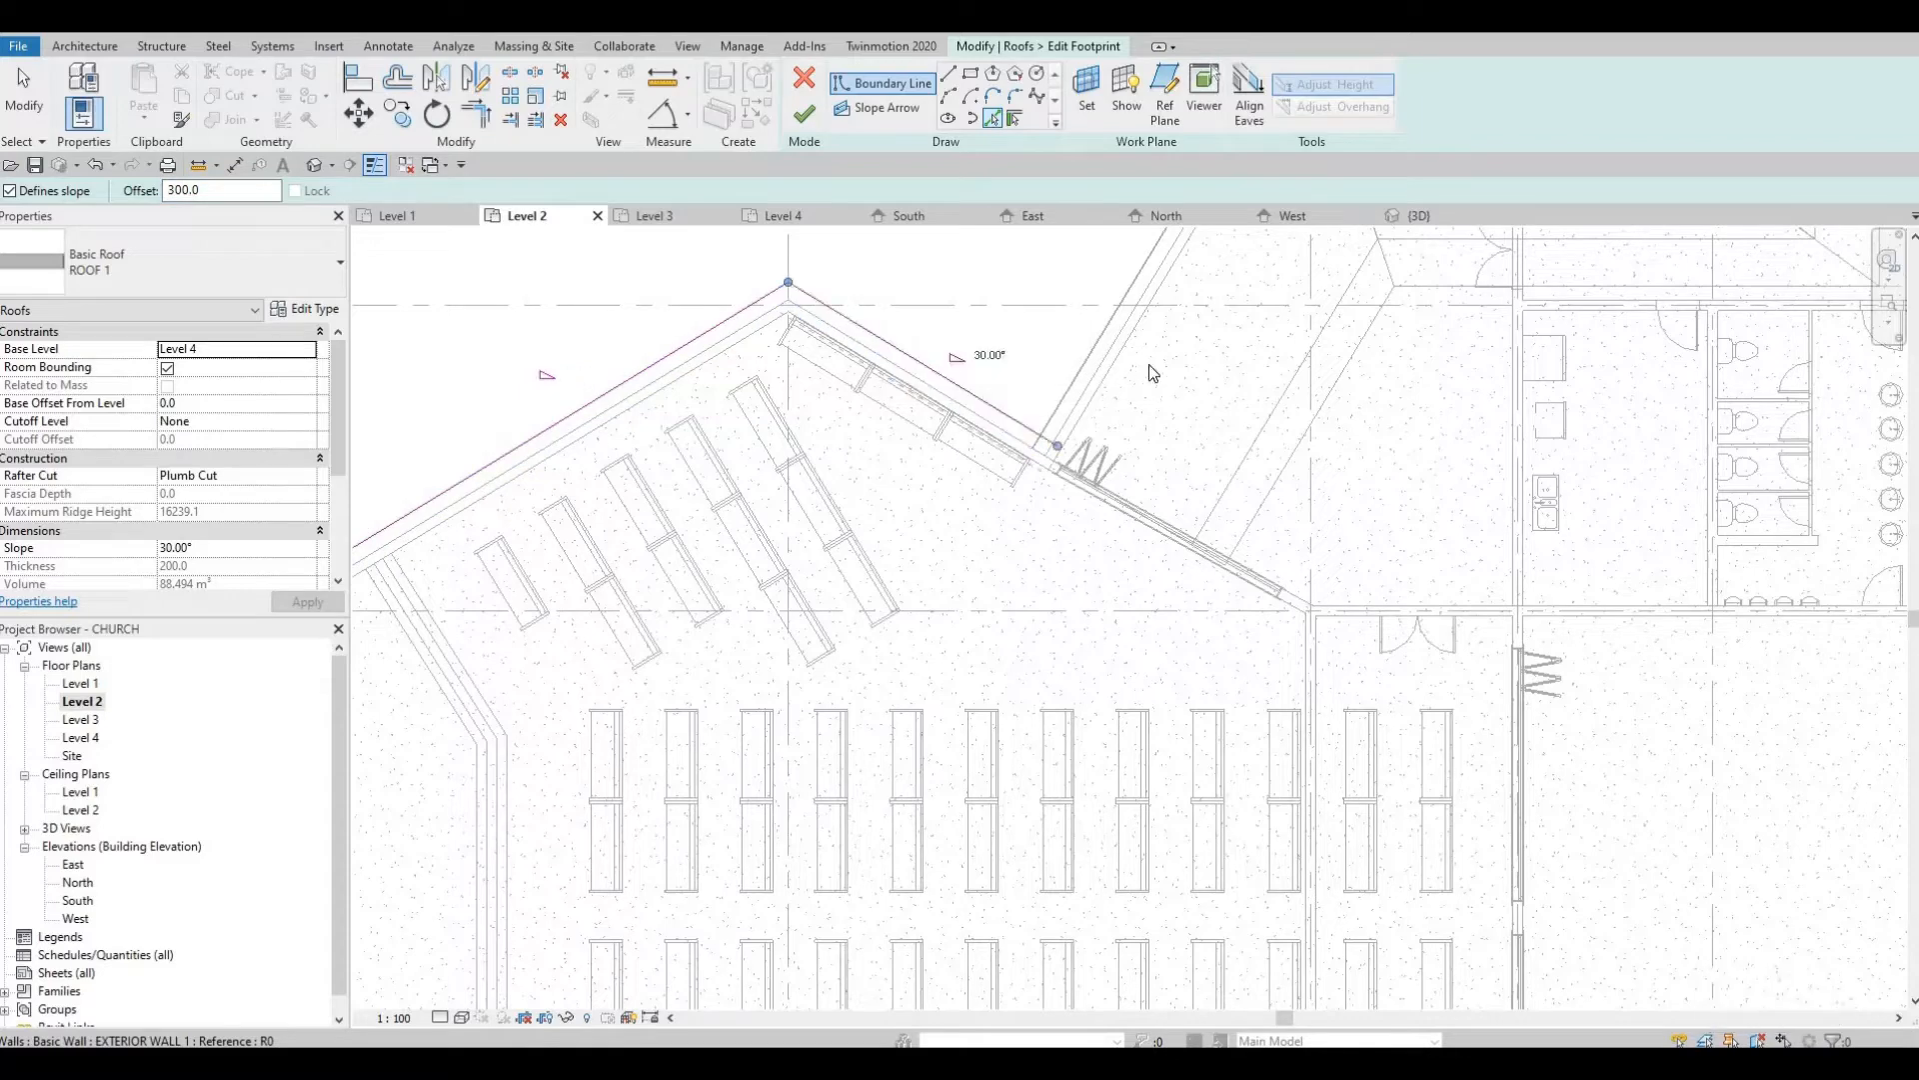
{"action": "middle_click_drag", "start_coordinate": [1345, 536], "coordinate": [1339, 452]}
{"action": "left_click", "coordinate": [1326, 468]}
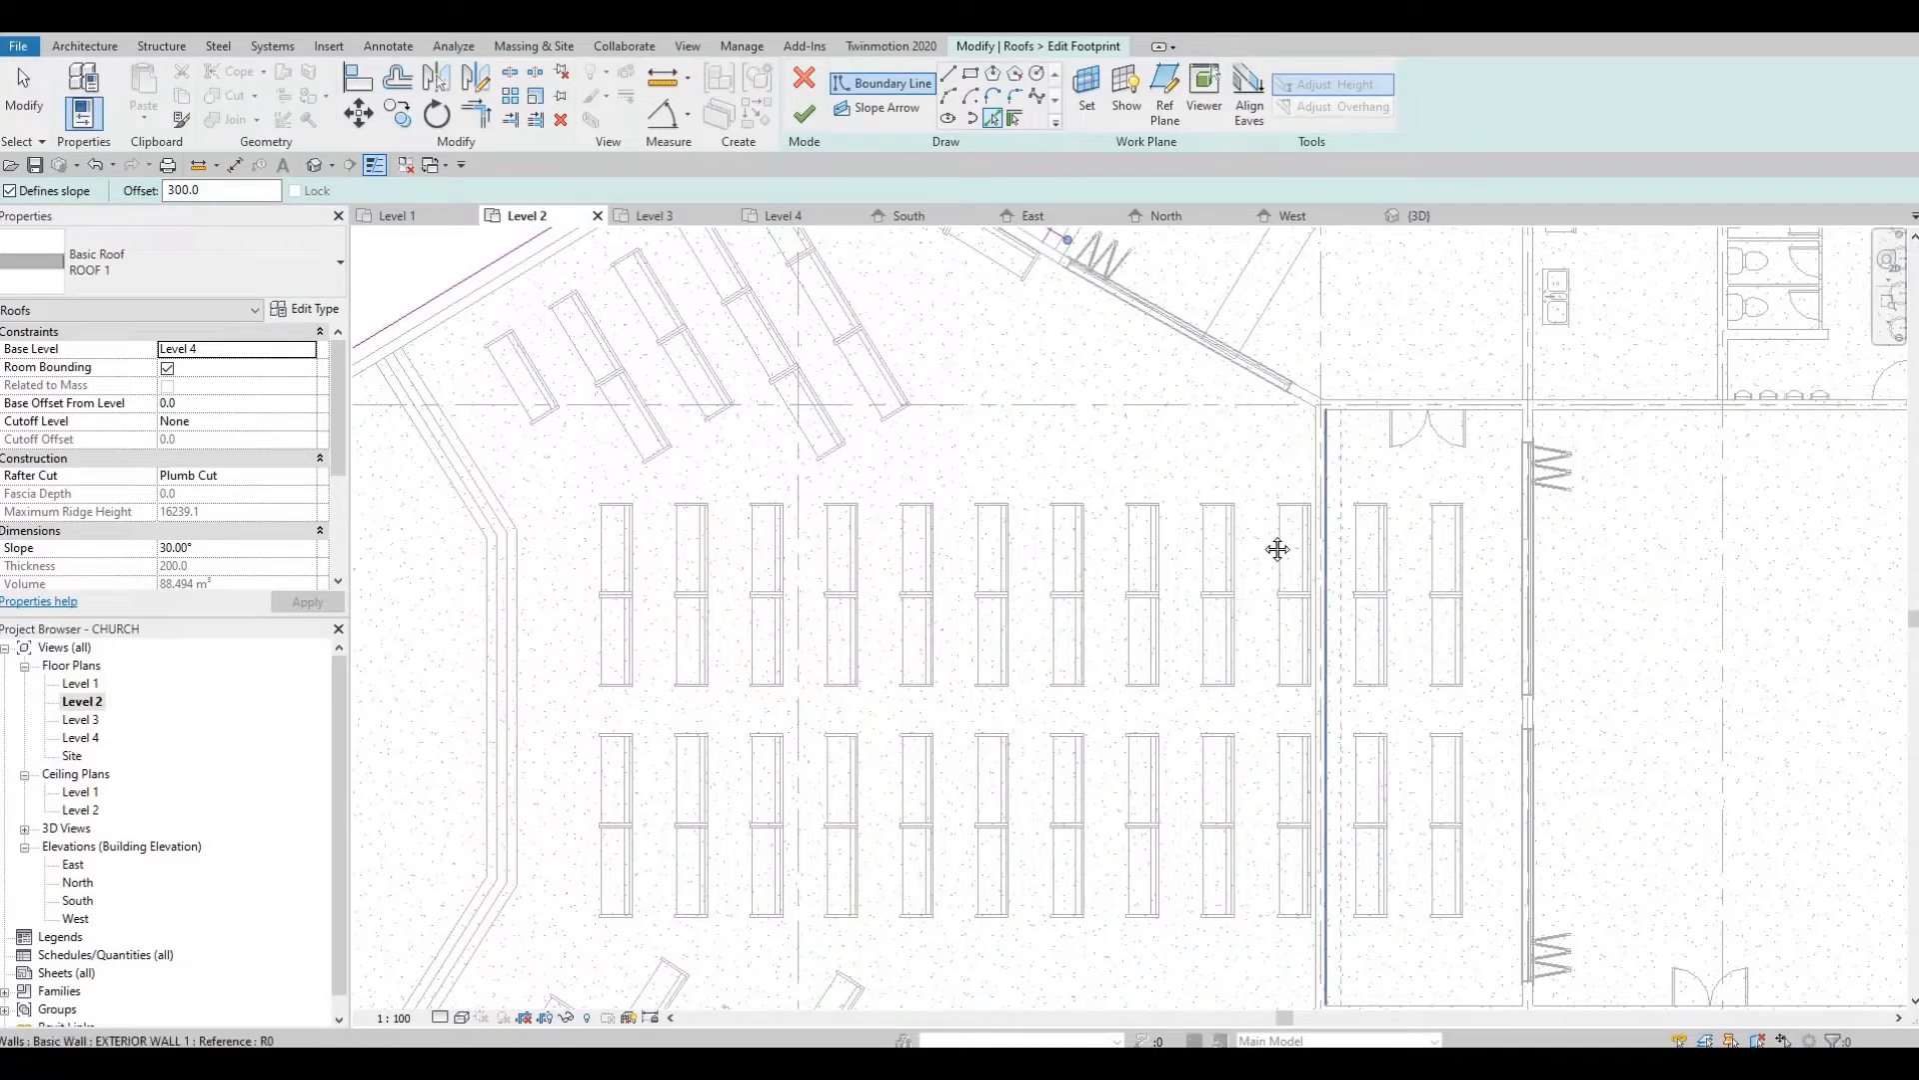
Add the remaining roof boundary lines along the hexagonal hall's two lower walls and left-hand wall with the 300 offset
{"action": "middle_click_drag", "start_coordinate": [1196, 727], "coordinate": [1265, 358]}
{"action": "scroll", "coordinate": [1264, 358], "scroll_direction": "down", "scroll_amount": 2}
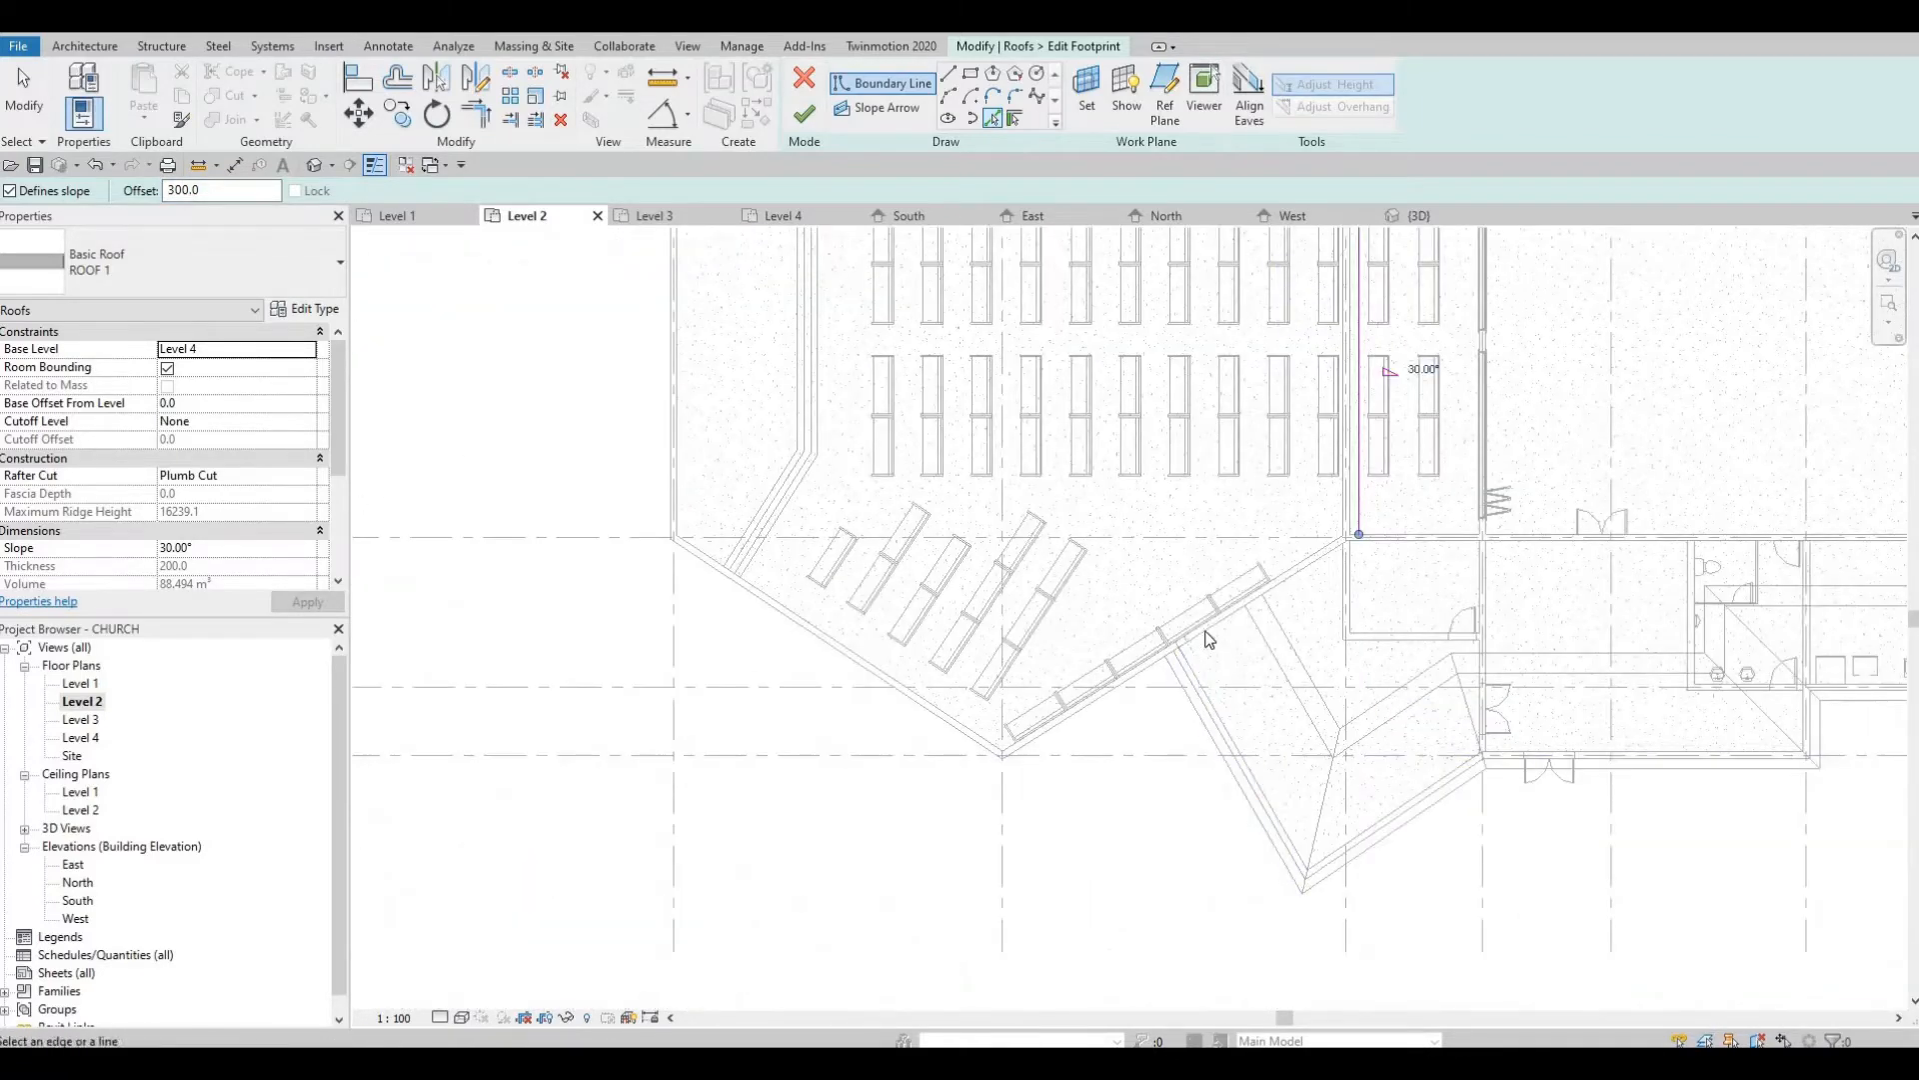
{"action": "left_click", "coordinate": [1125, 690]}
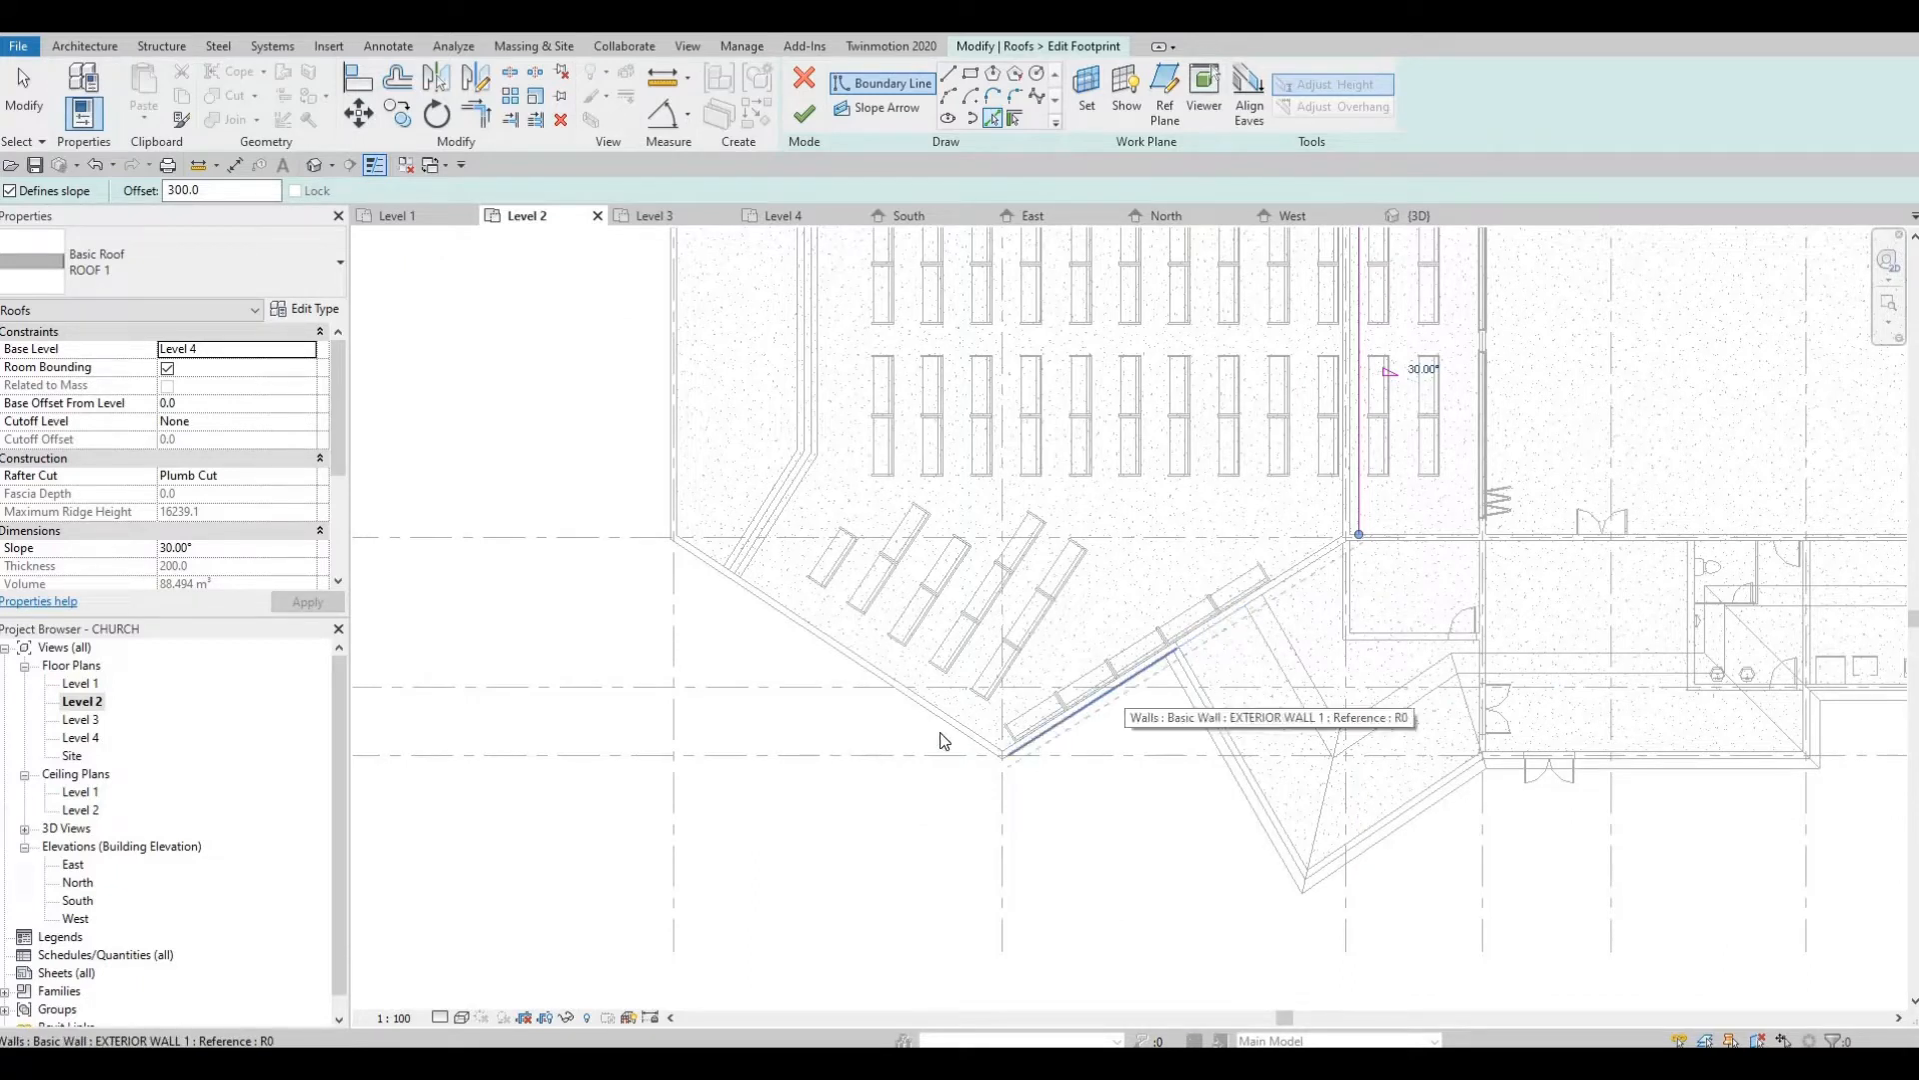
{"action": "left_click", "coordinate": [935, 717]}
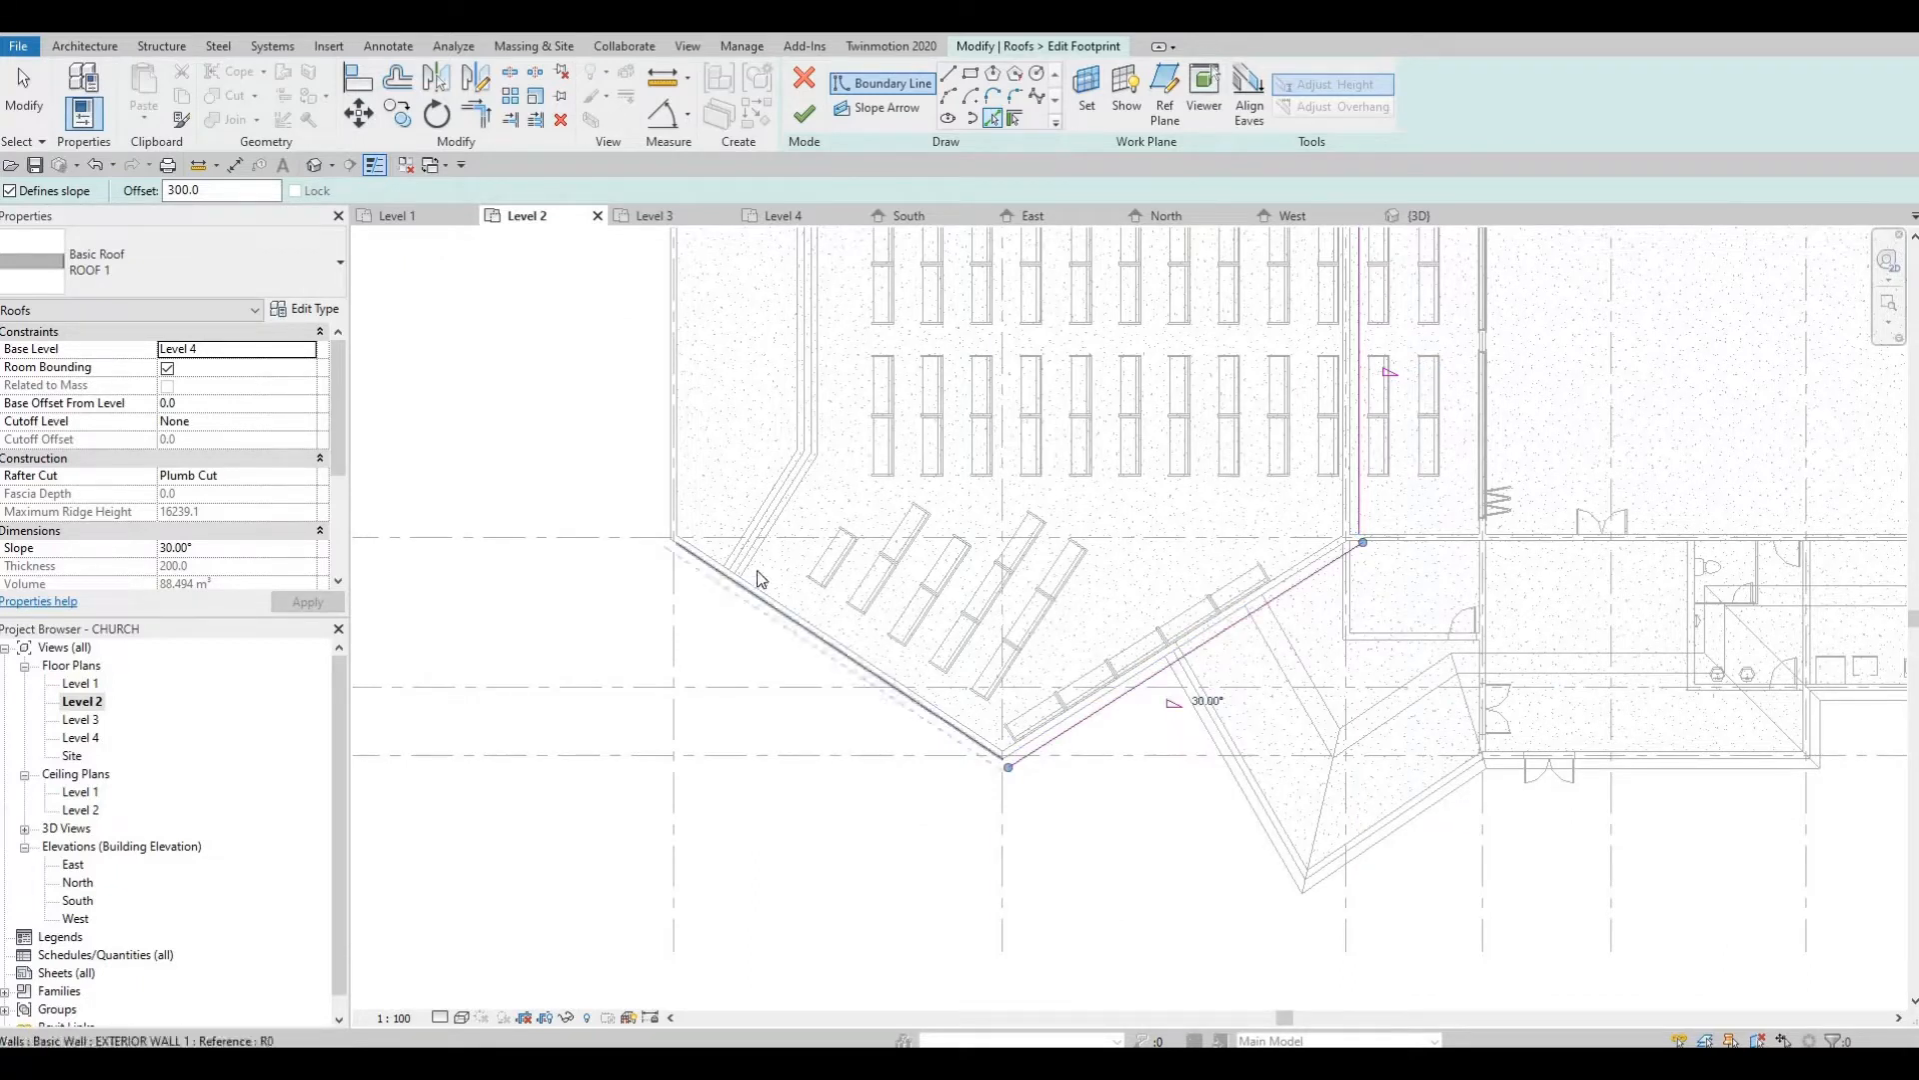
{"action": "middle_click_drag", "start_coordinate": [860, 476], "coordinate": [841, 805]}
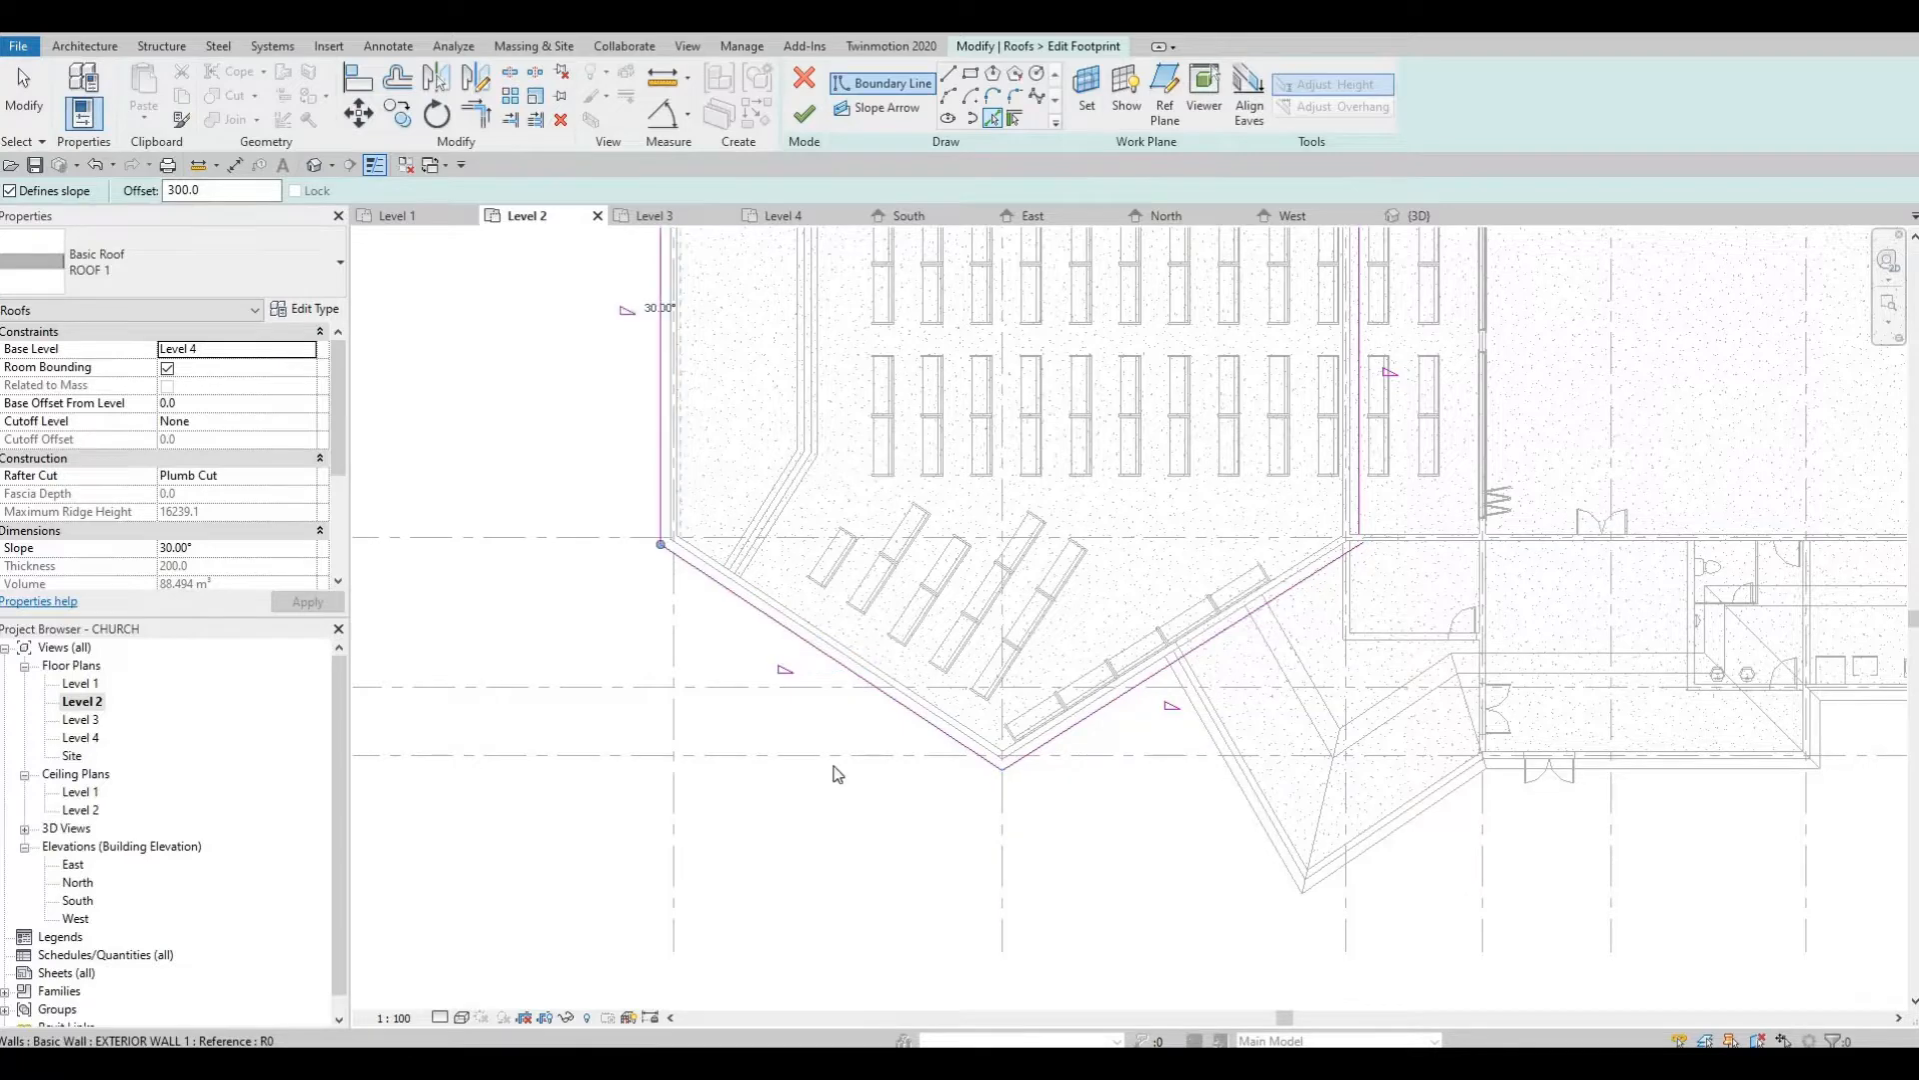
{"action": "scroll", "coordinate": [844, 763], "scroll_direction": "down", "scroll_amount": 2}
{"action": "key", "text": "Escape"}
{"action": "key", "text": "Escape"}
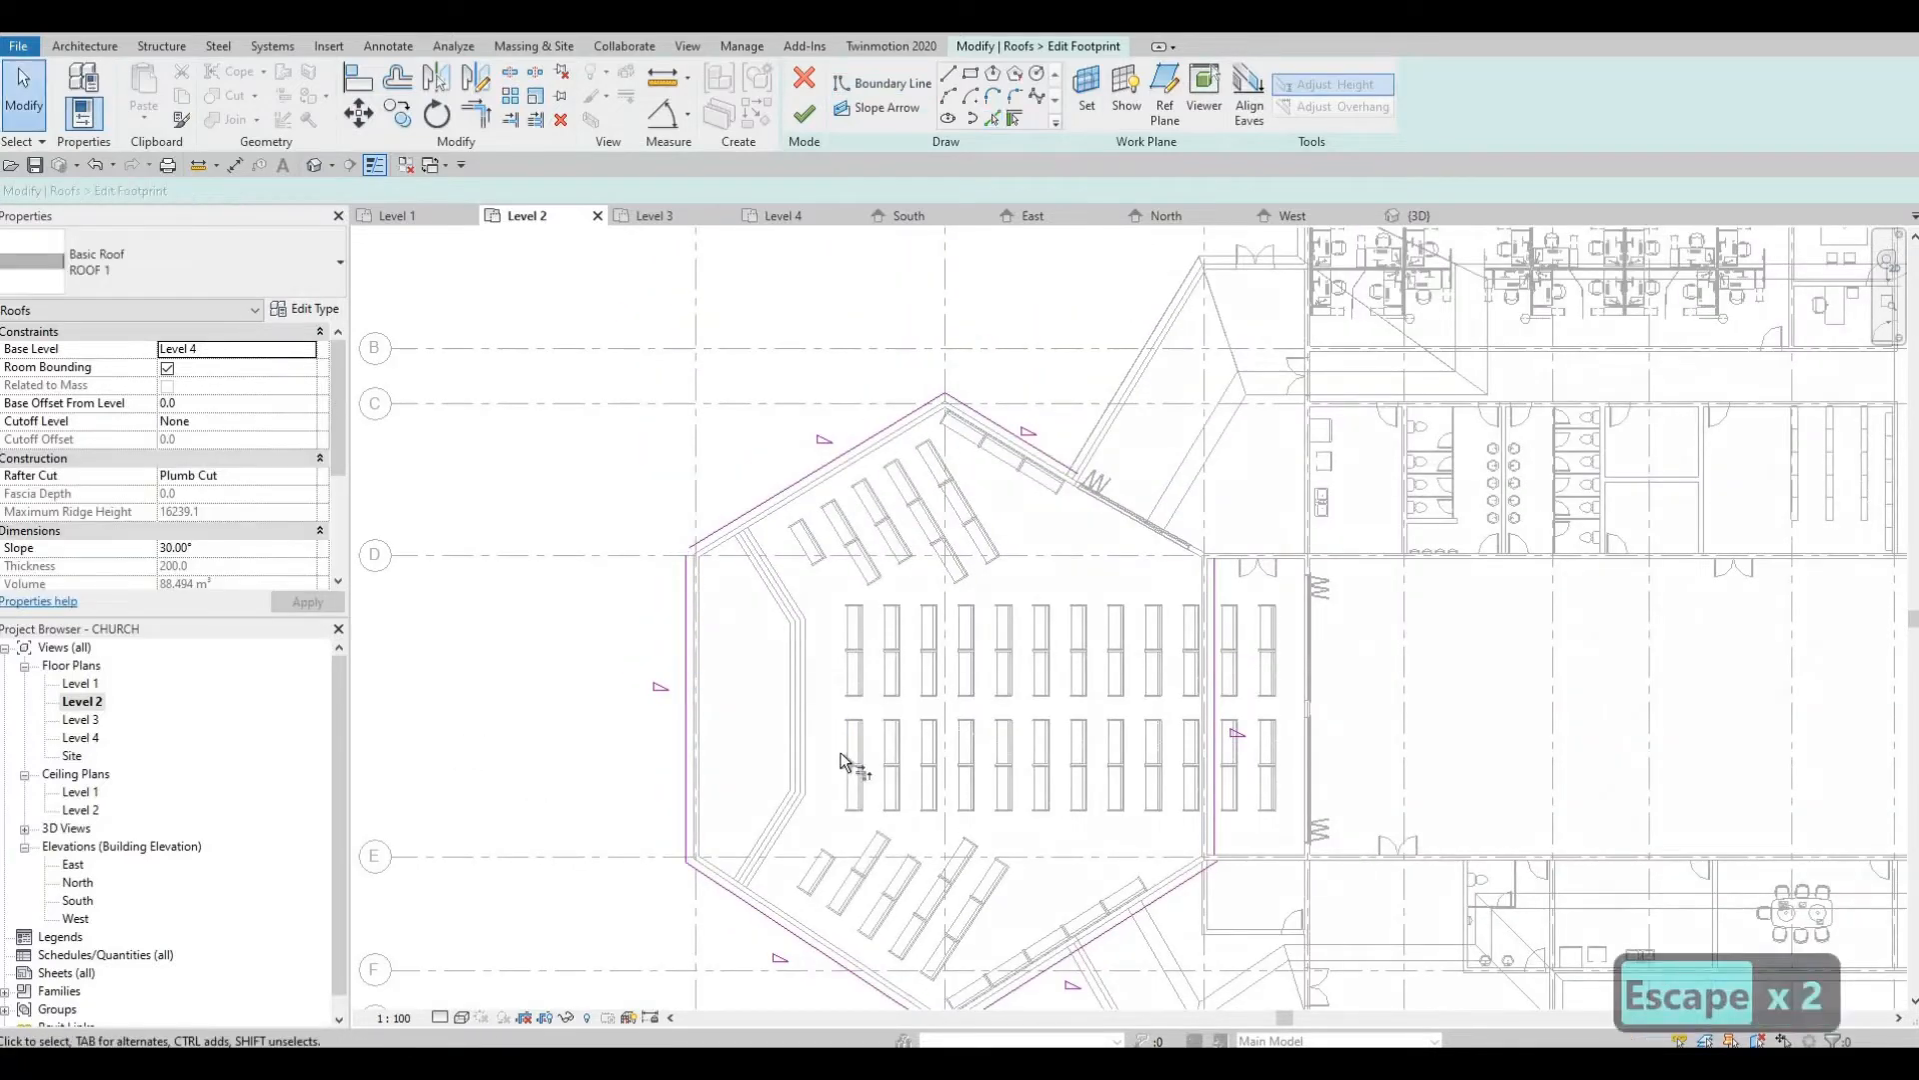
Trim the open corners of the hexagonal boundary into a closed loop and finish the roof footprint edit
{"action": "key", "text": "t"}
{"action": "key", "text": "r"}
{"action": "scroll", "coordinate": [680, 559], "scroll_direction": "up", "scroll_amount": 1}
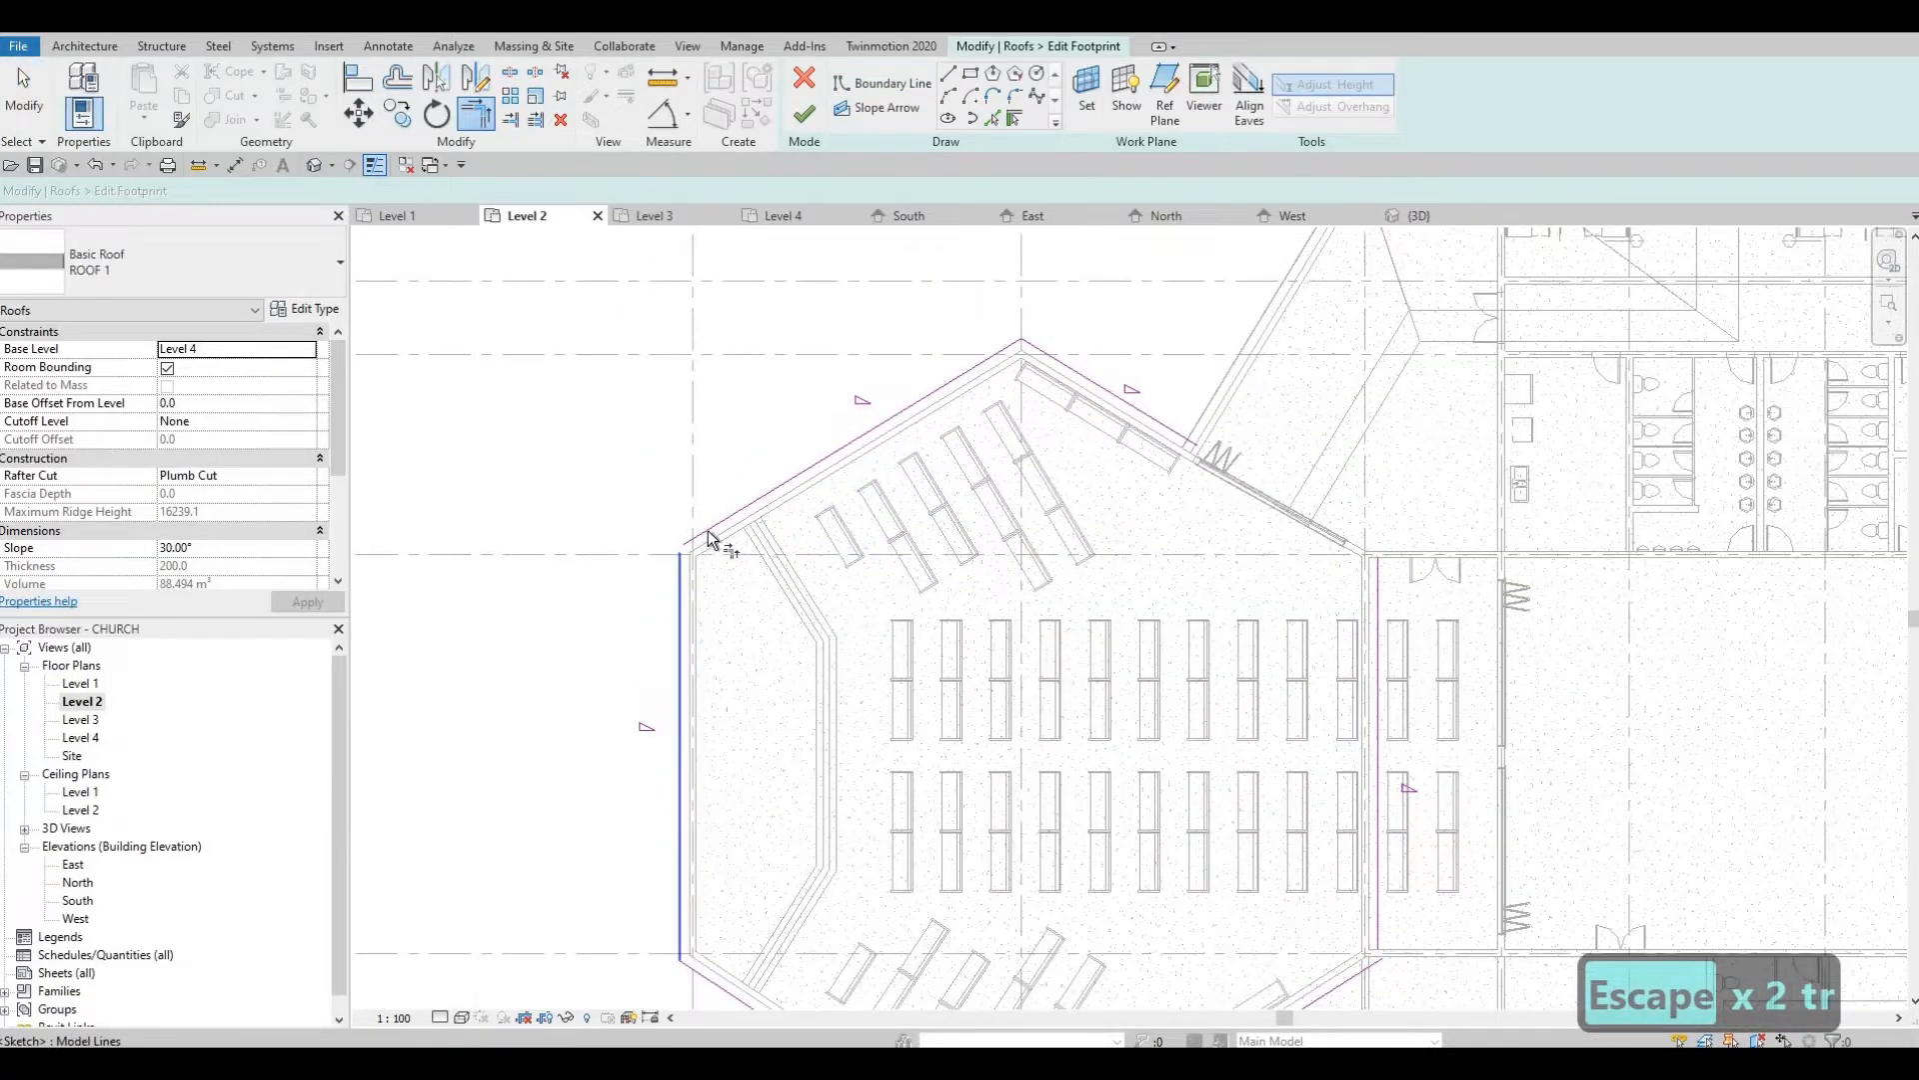
{"action": "left_click", "coordinate": [709, 530]}
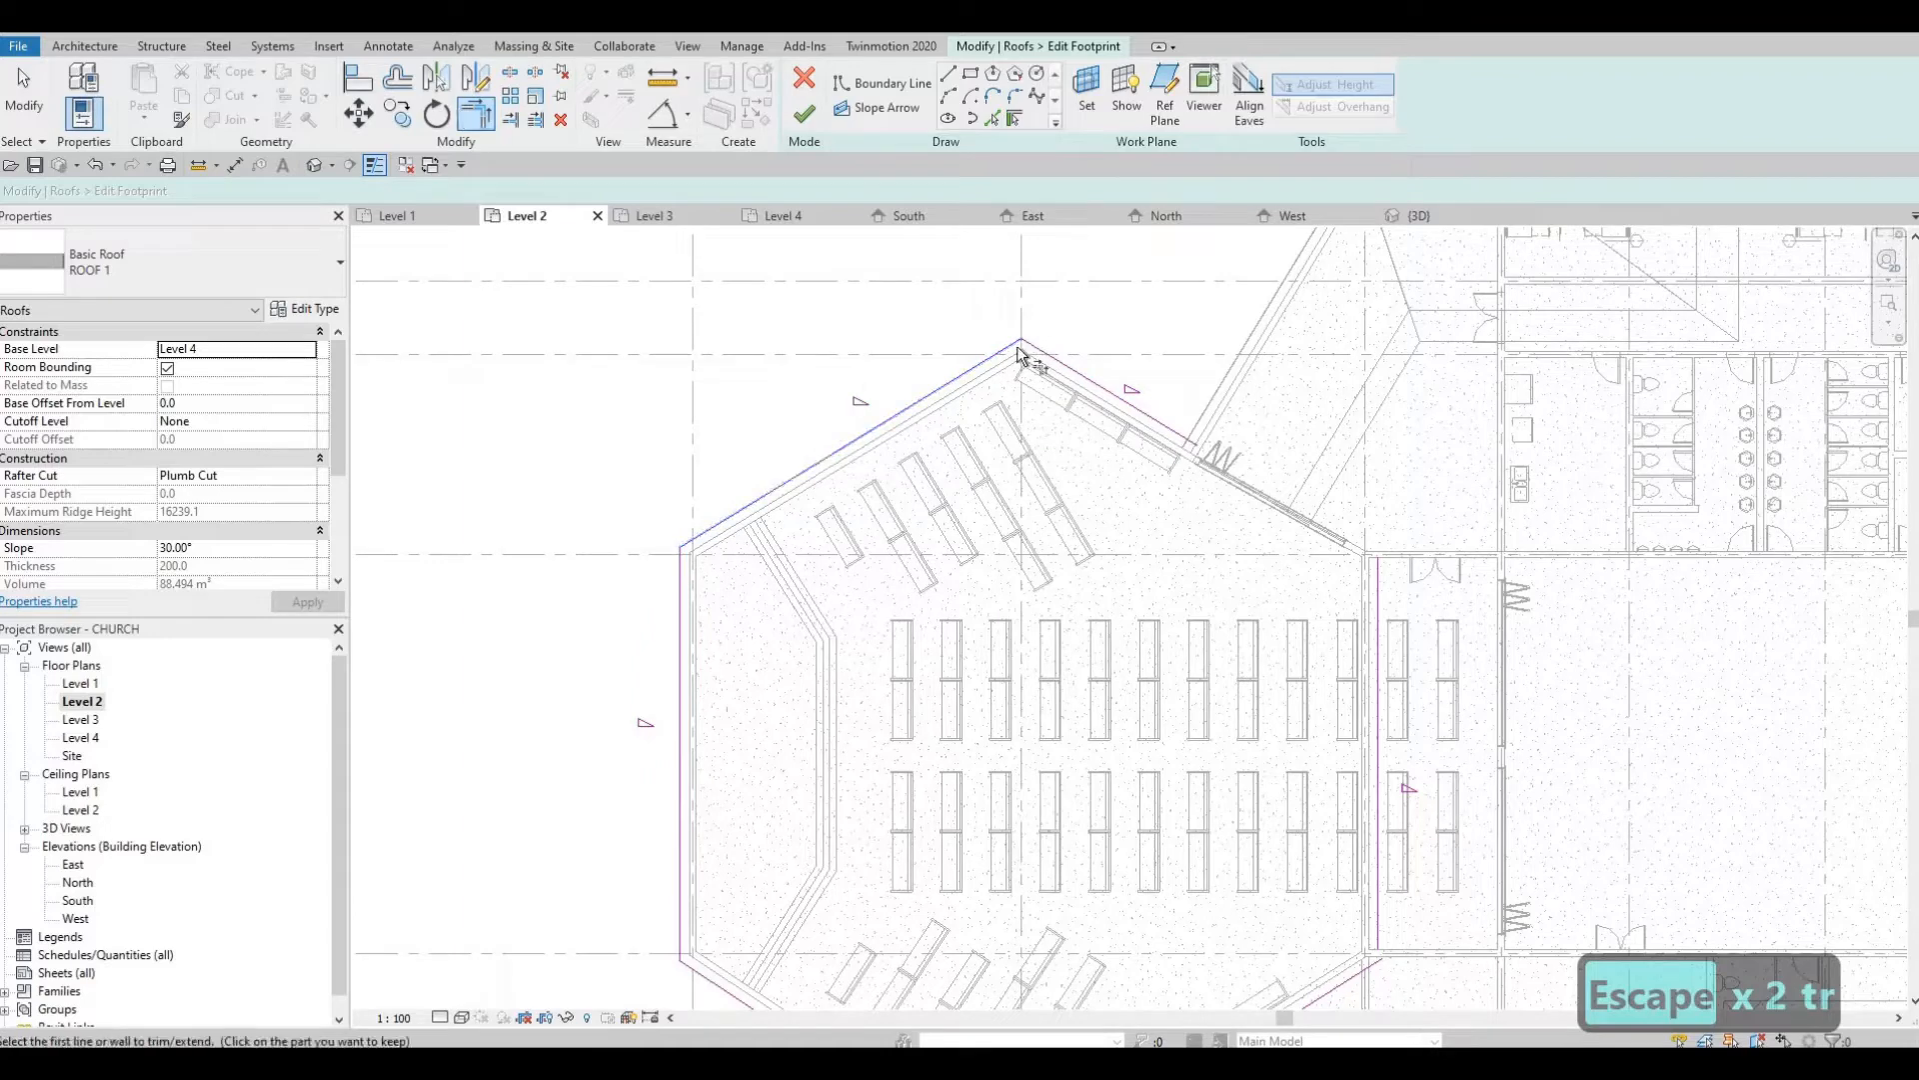
{"action": "left_click", "coordinate": [1383, 600]}
{"action": "left_click", "coordinate": [1135, 411]}
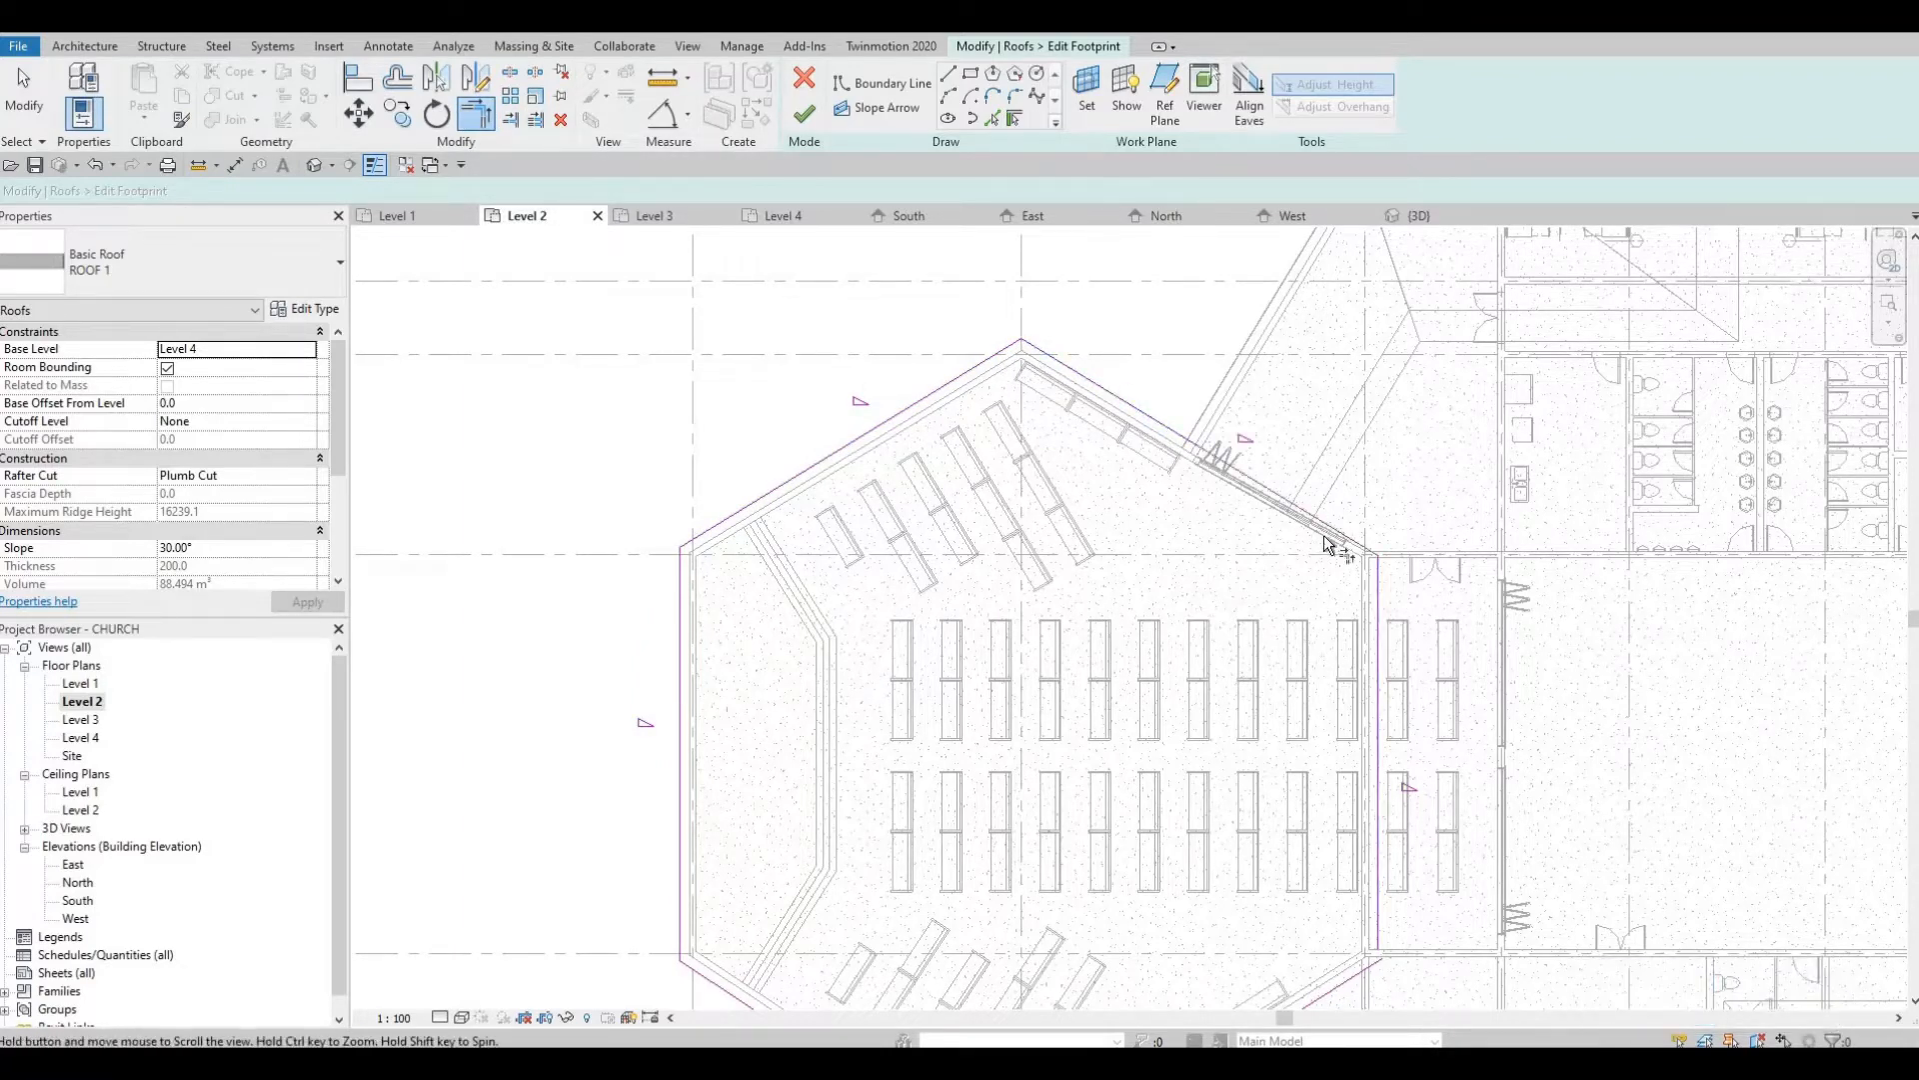
{"action": "middle_click_drag", "start_coordinate": [1377, 933], "coordinate": [1322, 537]}
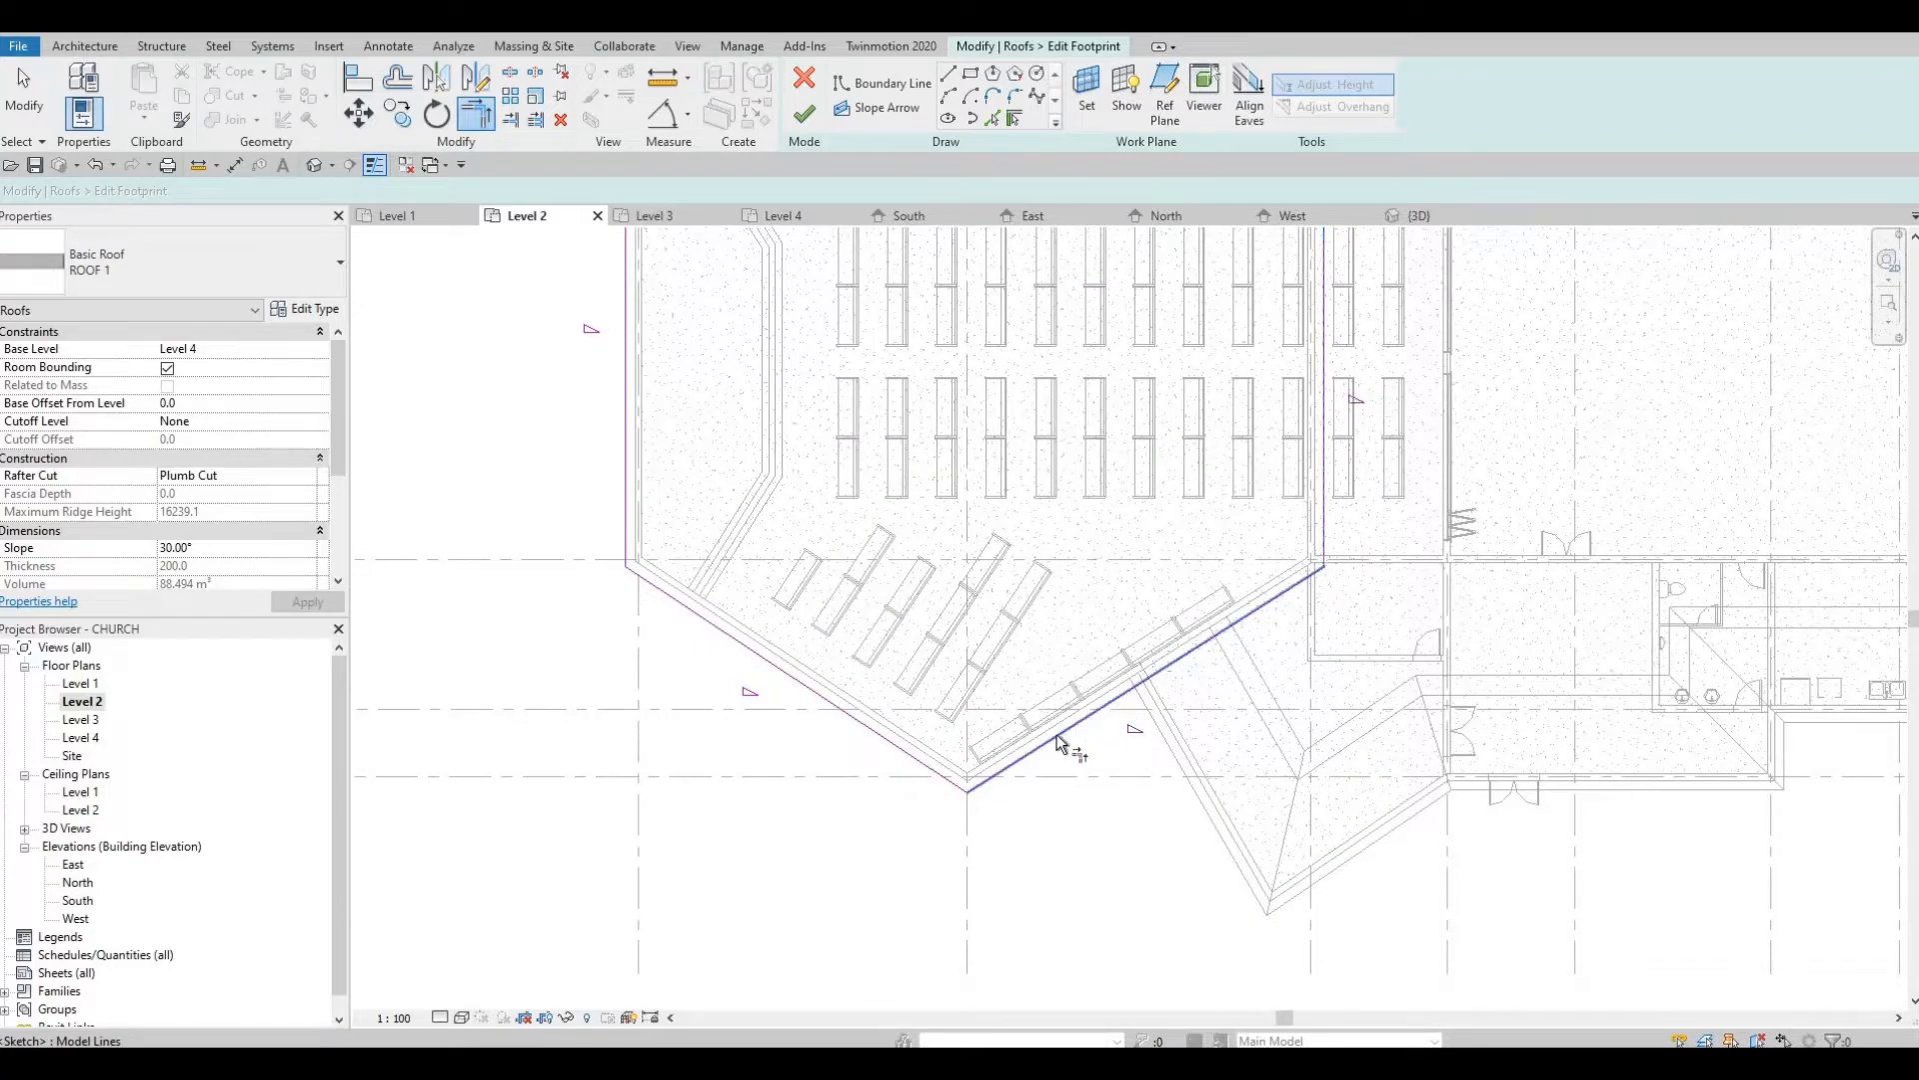
{"action": "left_click", "coordinate": [807, 114]}
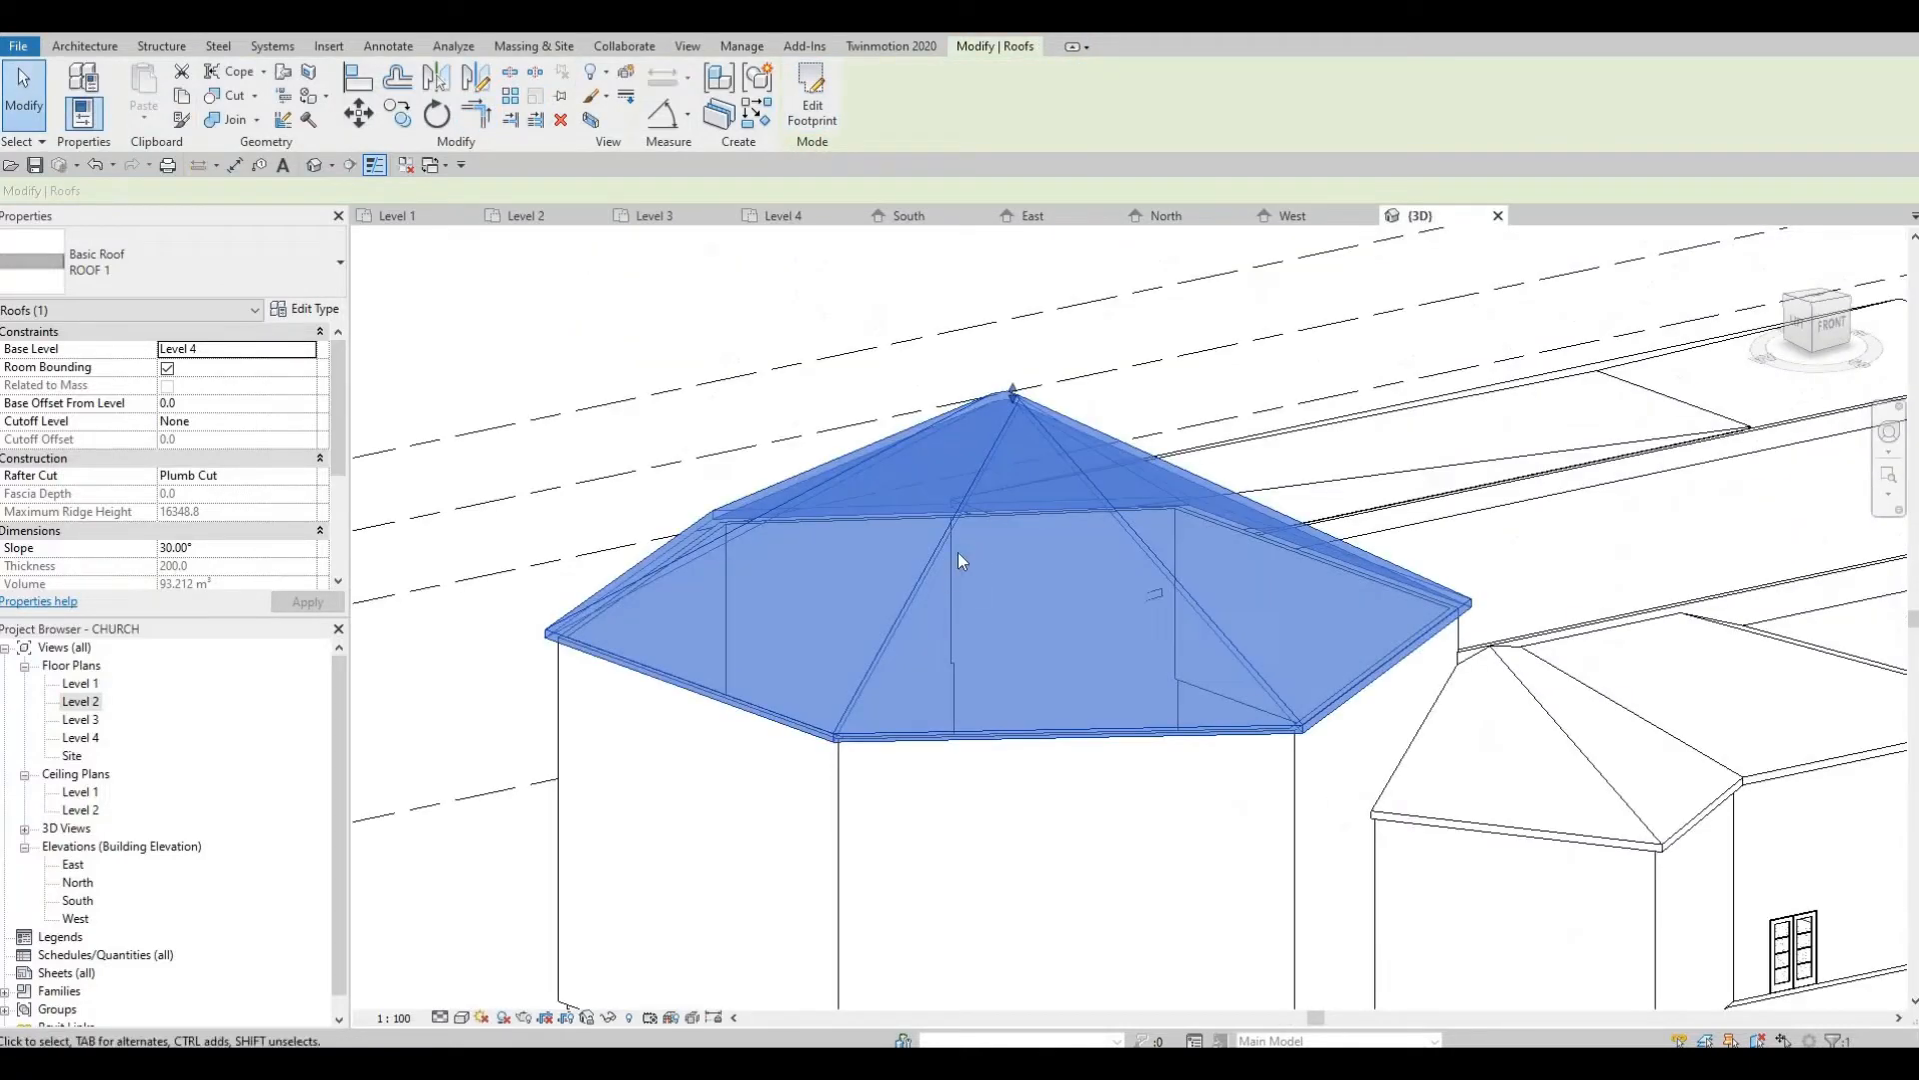
Lower the peak of the hexagonal roof with its shape handle to a maximum ridge height of about 16180
{"action": "key", "text": "Escape"}
{"action": "left_click", "coordinate": [1009, 410]}
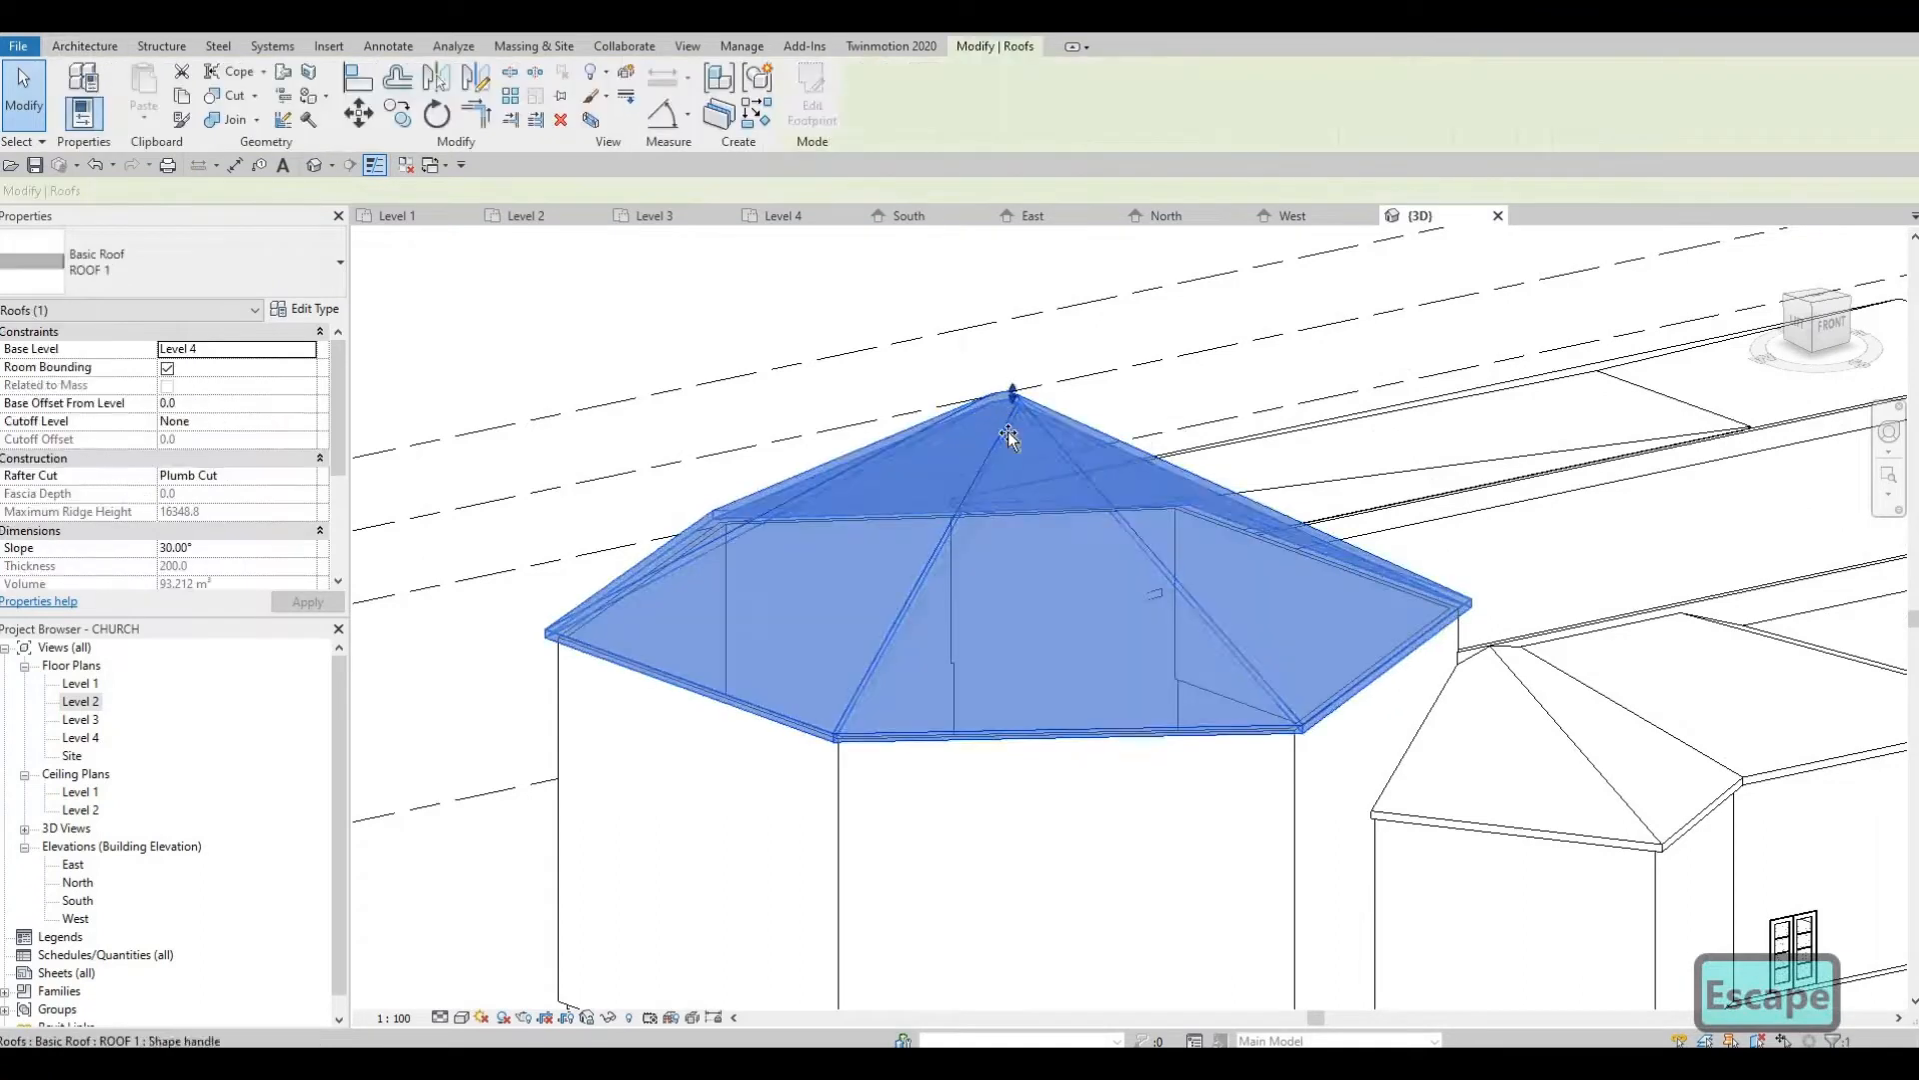
{"action": "left_click_drag", "start_coordinate": [1015, 428], "coordinate": [1012, 396]}
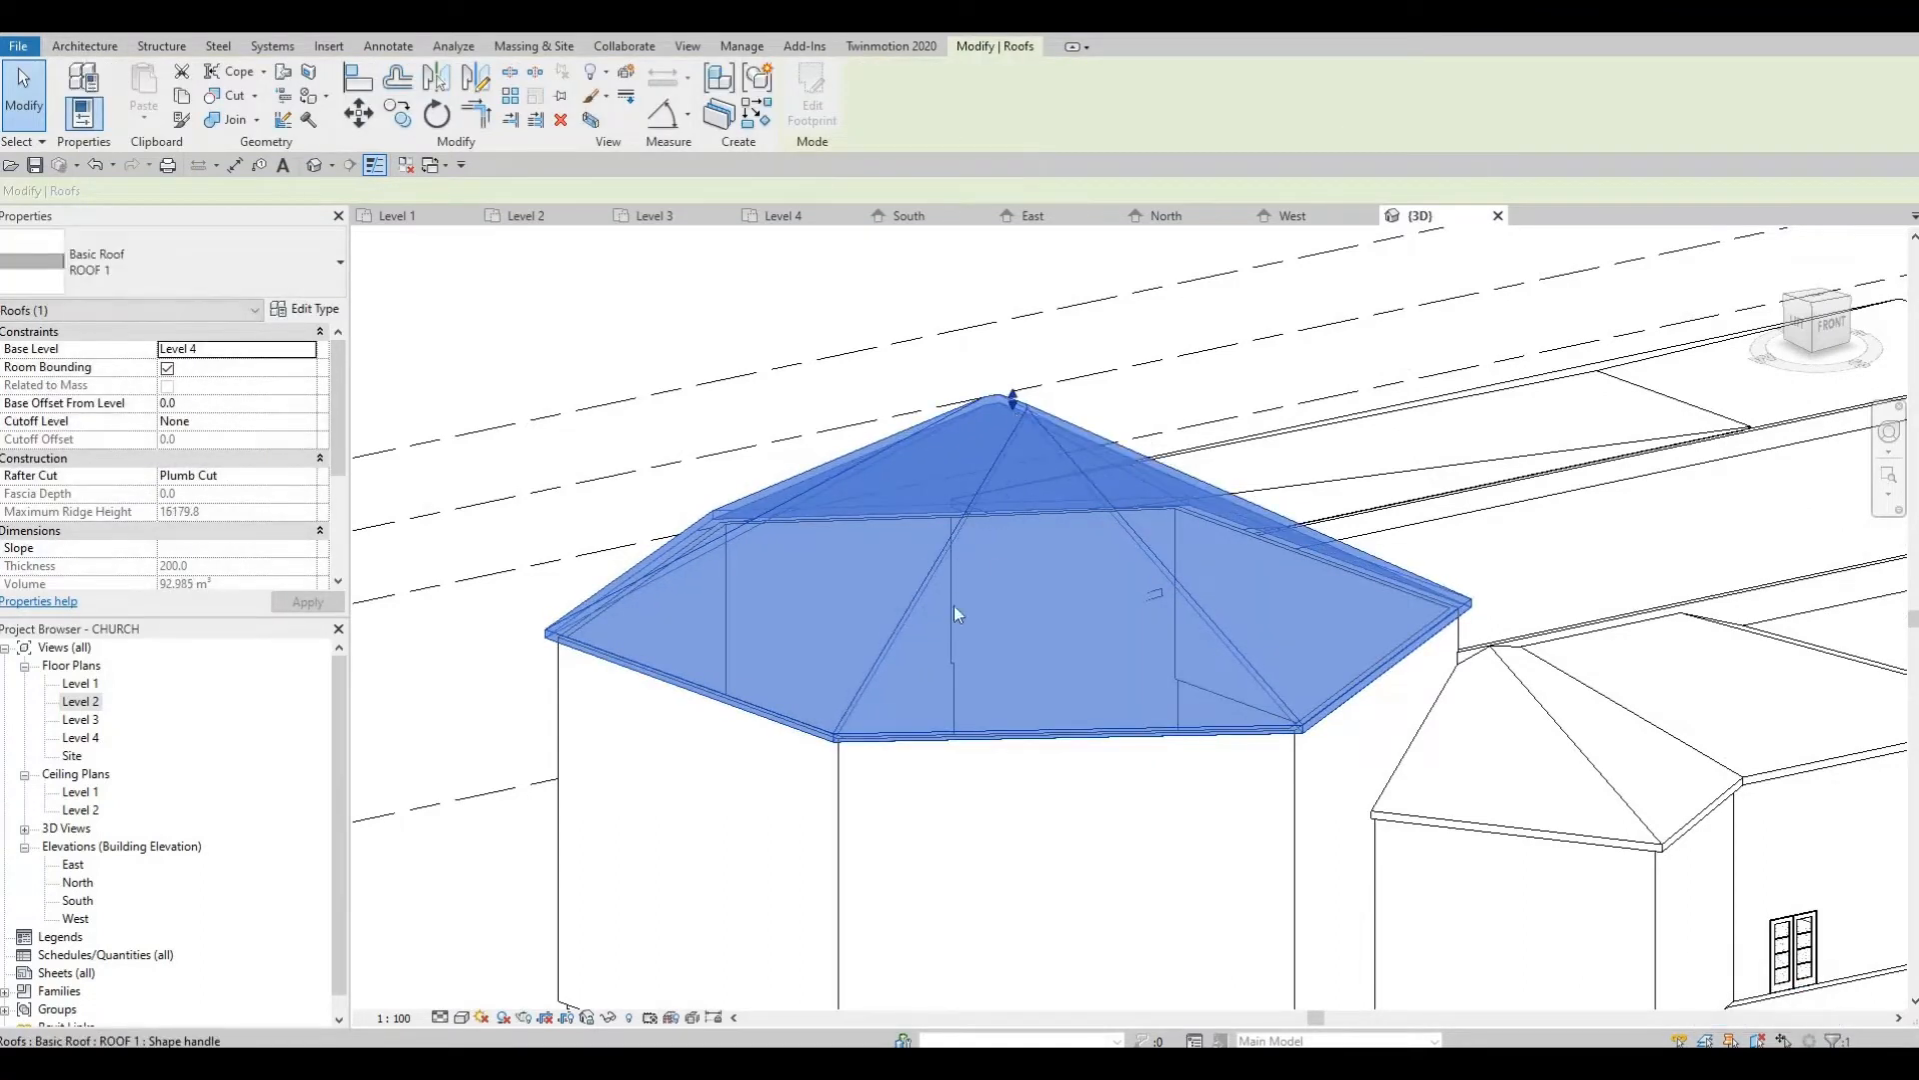
{"action": "key", "text": "Escape"}
Examine the lower front roofs in the 3D model and return to the Level 2 floor plan at the east entrance
{"action": "middle_click_drag", "start_coordinate": [1273, 655], "coordinate": [1210, 505], "text": "shift"}
{"action": "middle_click_drag", "start_coordinate": [872, 549], "coordinate": [1060, 640], "text": "shift"}
{"action": "scroll", "coordinate": [905, 587], "scroll_direction": "down", "scroll_amount": 5}
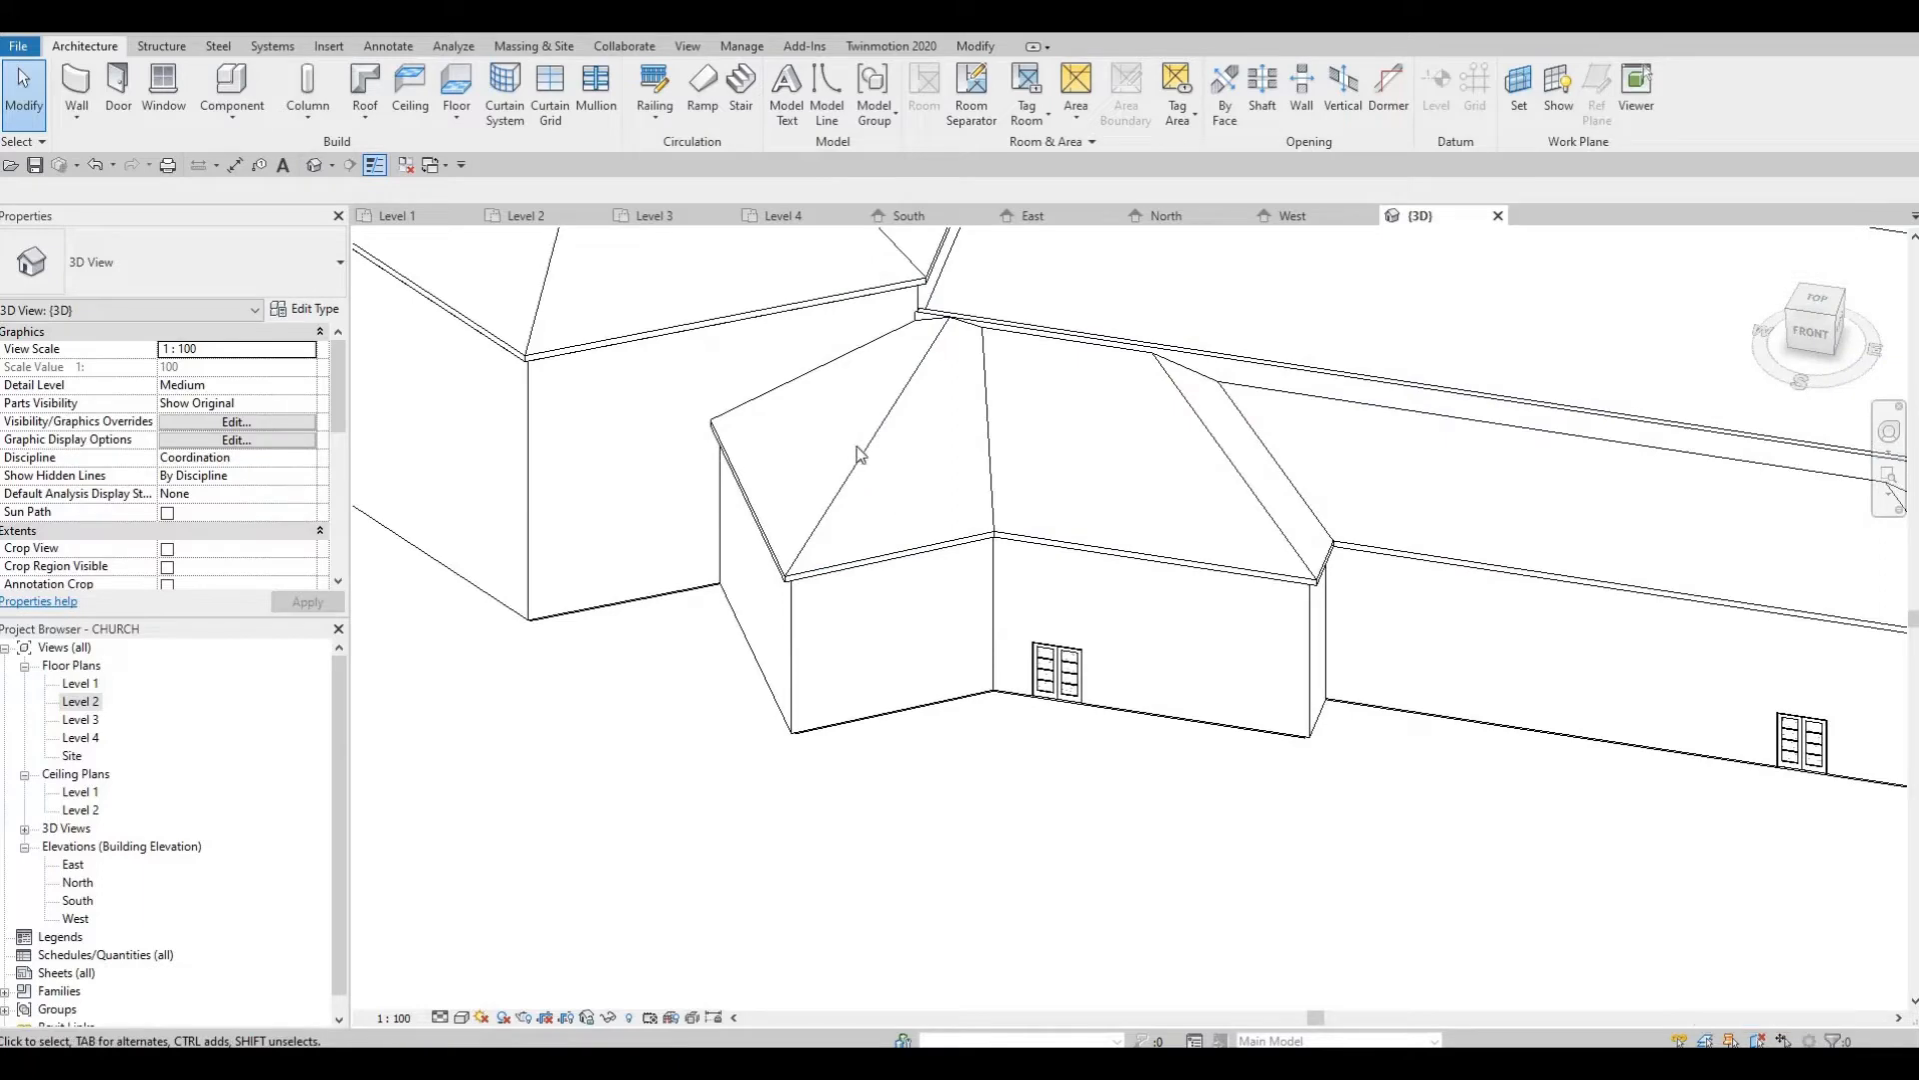
{"action": "scroll", "coordinate": [1048, 498], "scroll_direction": "up", "scroll_amount": 5}
{"action": "middle_click_drag", "start_coordinate": [1373, 474], "coordinate": [1085, 554]}
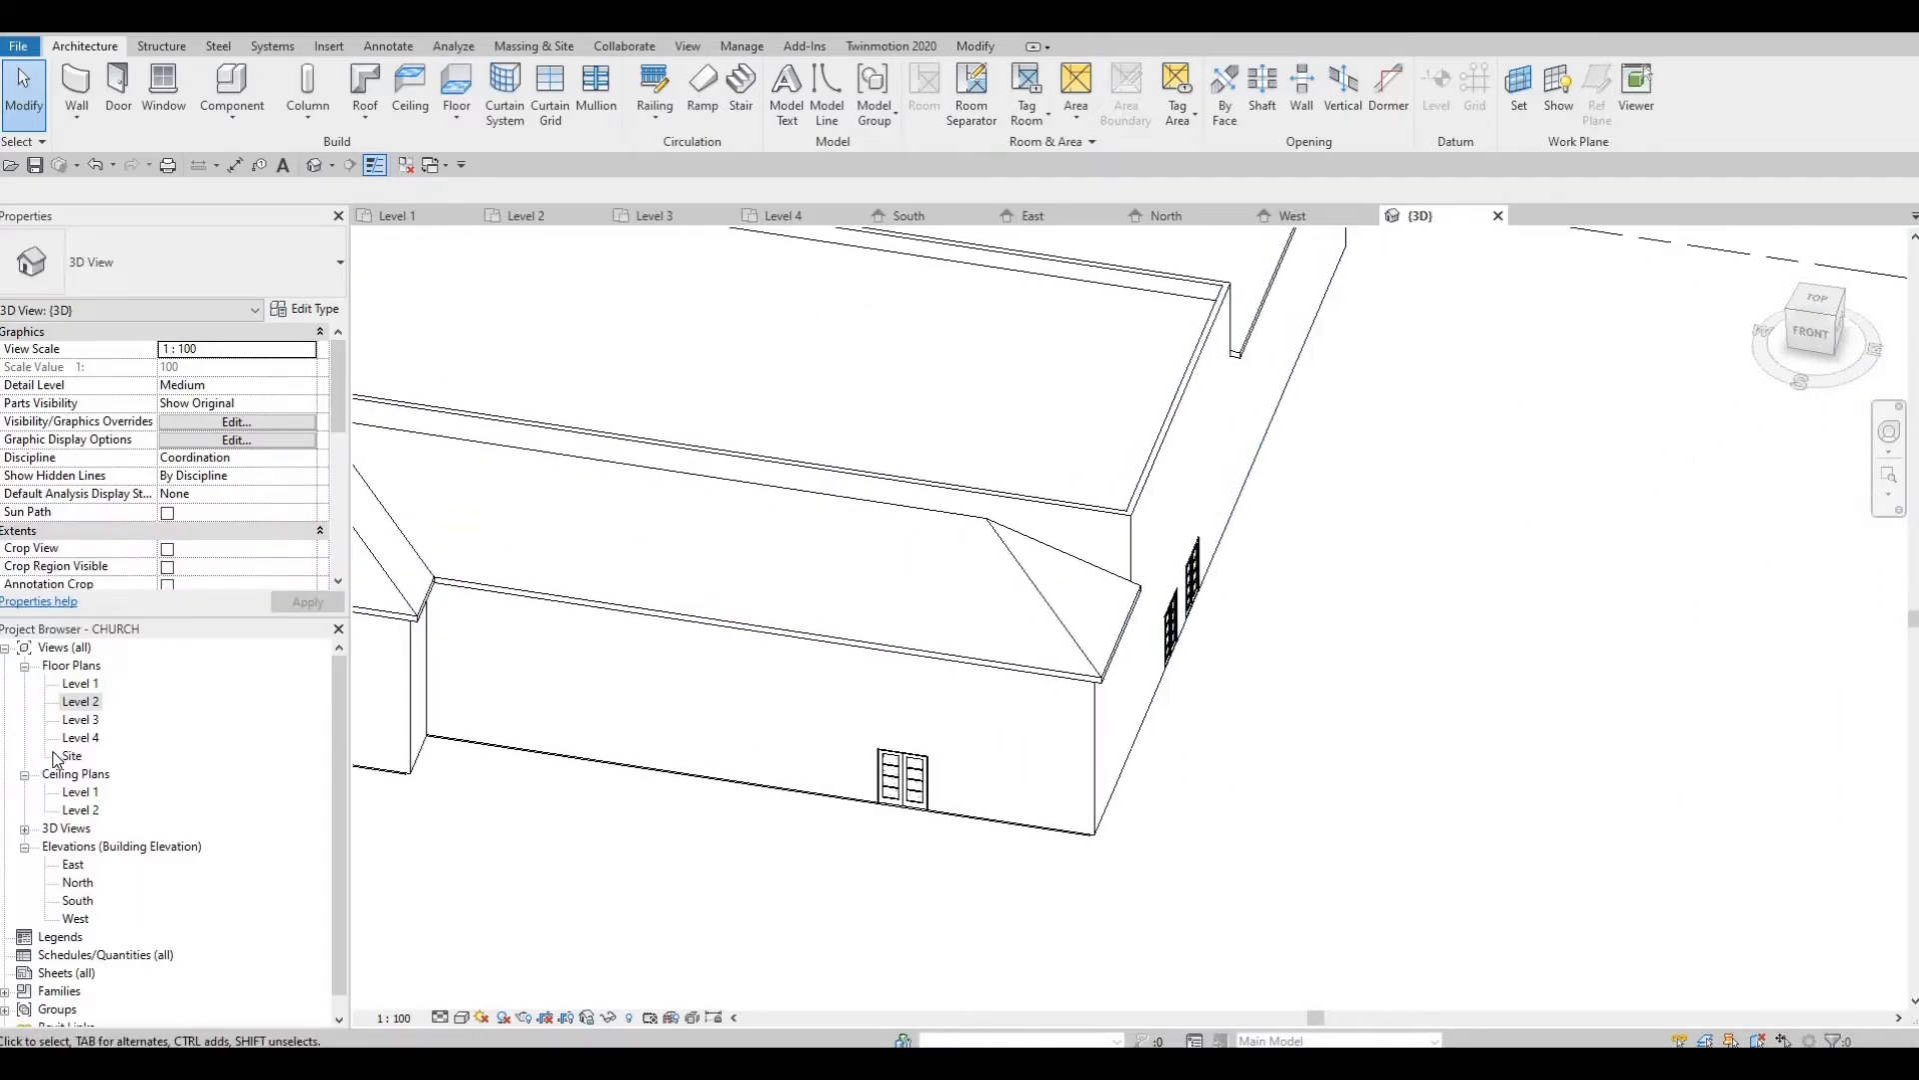
{"action": "double_click", "coordinate": [73, 703]}
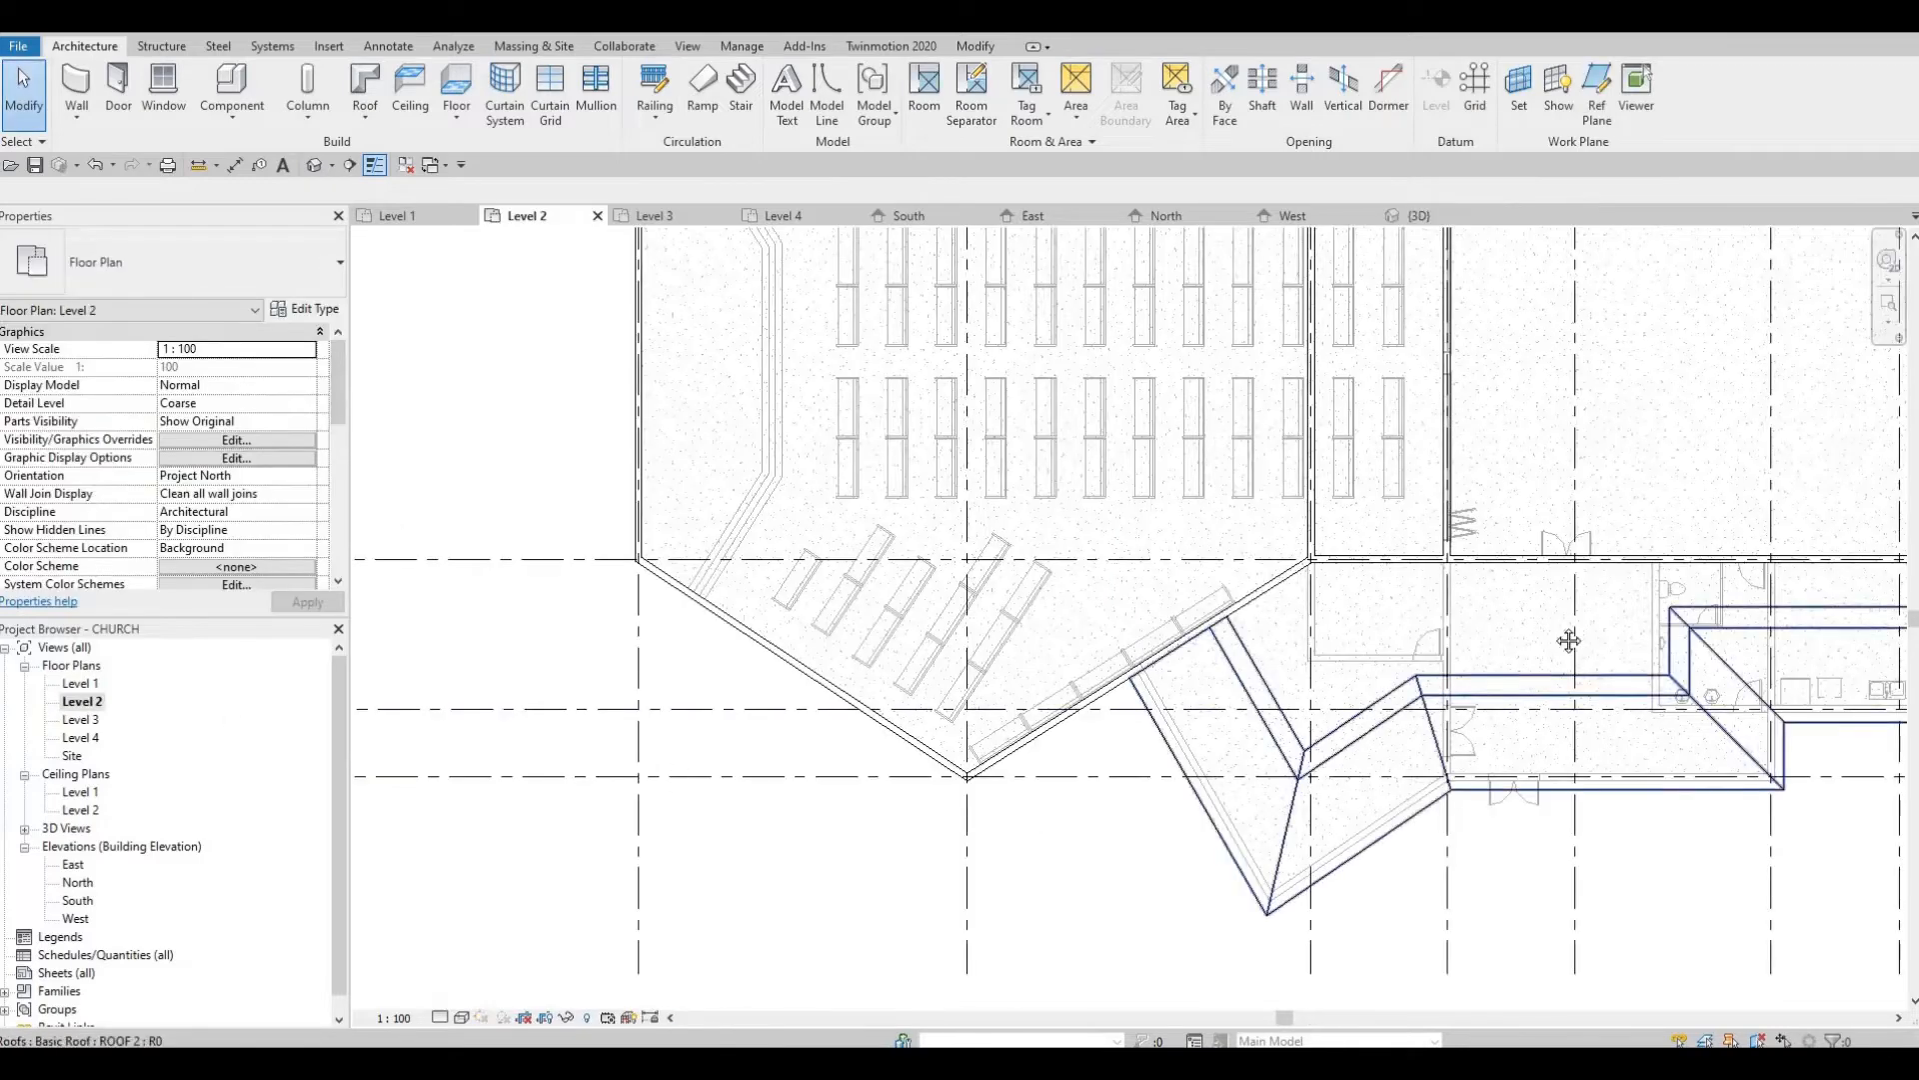
{"action": "scroll", "coordinate": [1285, 620], "scroll_direction": "up", "scroll_amount": 4}
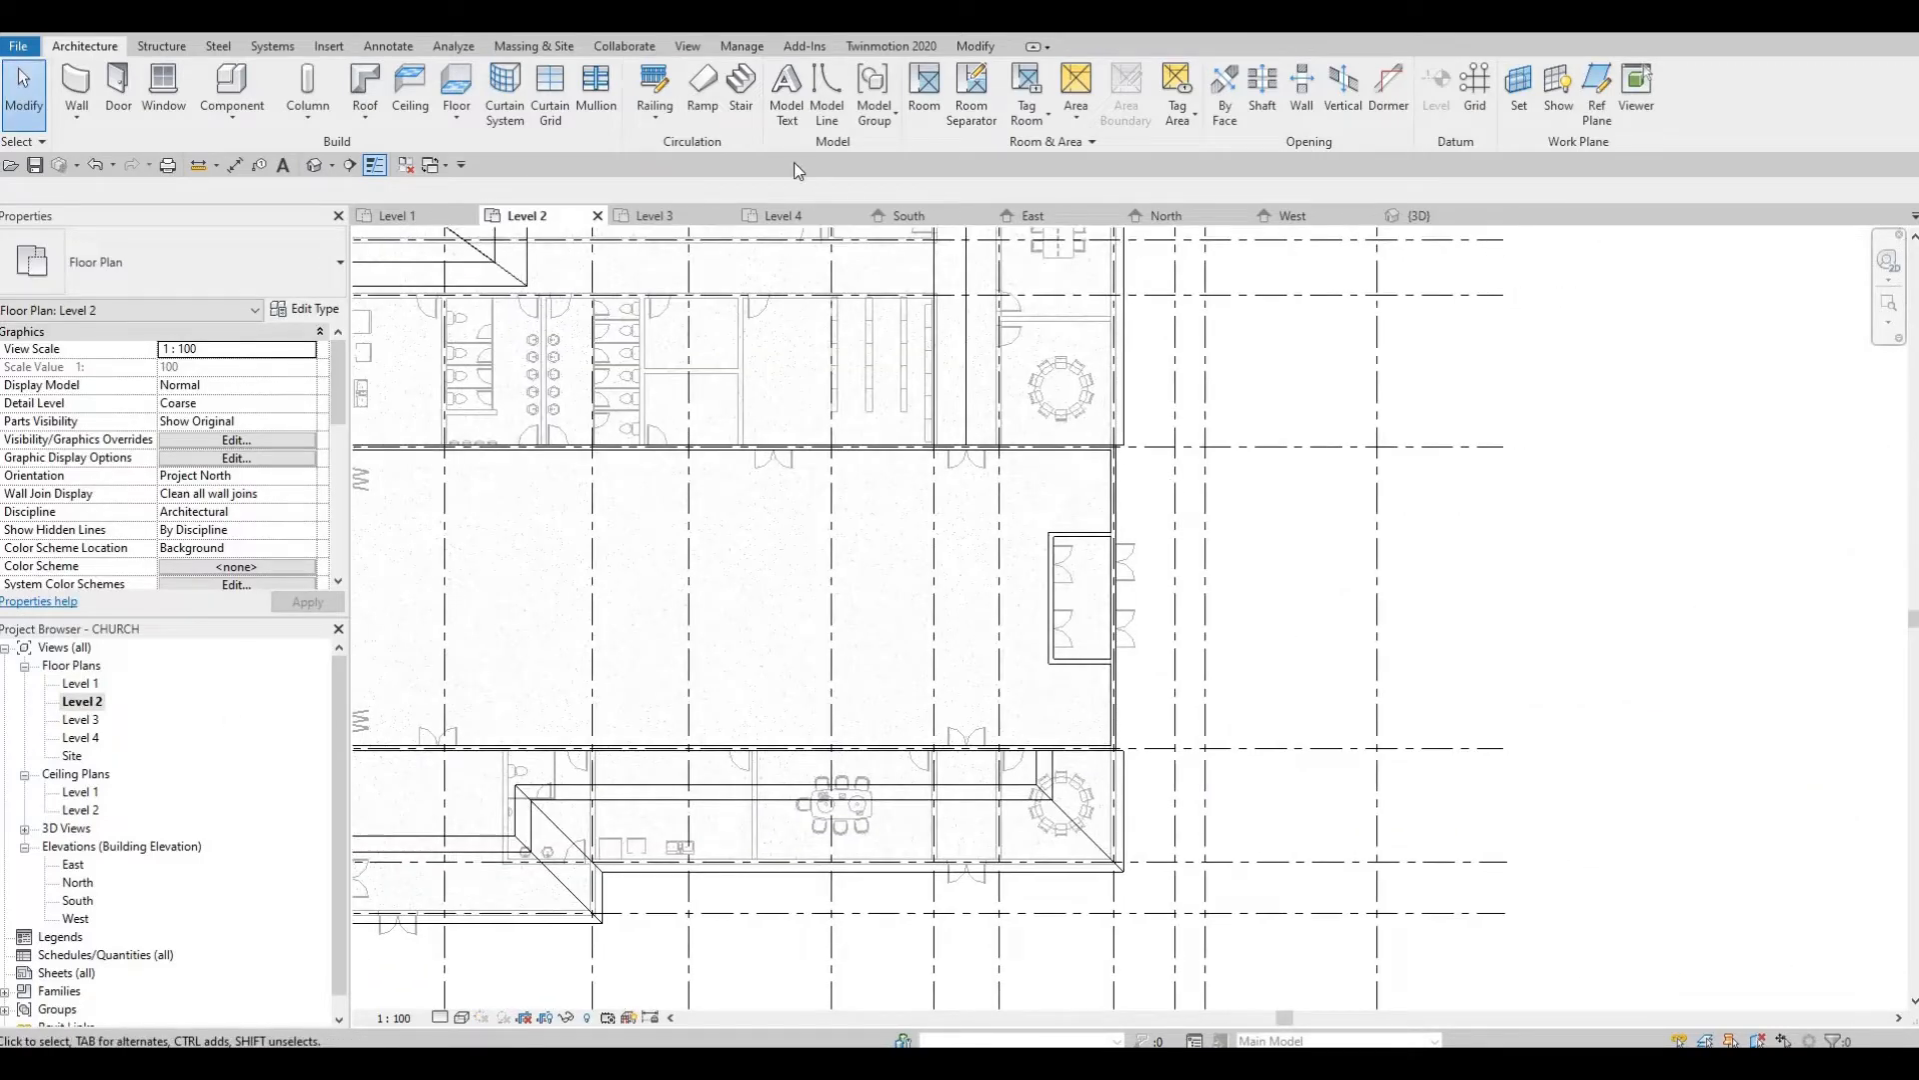
Start a ROOF 2 footprint on Level 2 without defined slope and sketch a rectangle about 11000 by 7100 outside the east entrance
{"action": "left_click", "coordinate": [365, 90]}
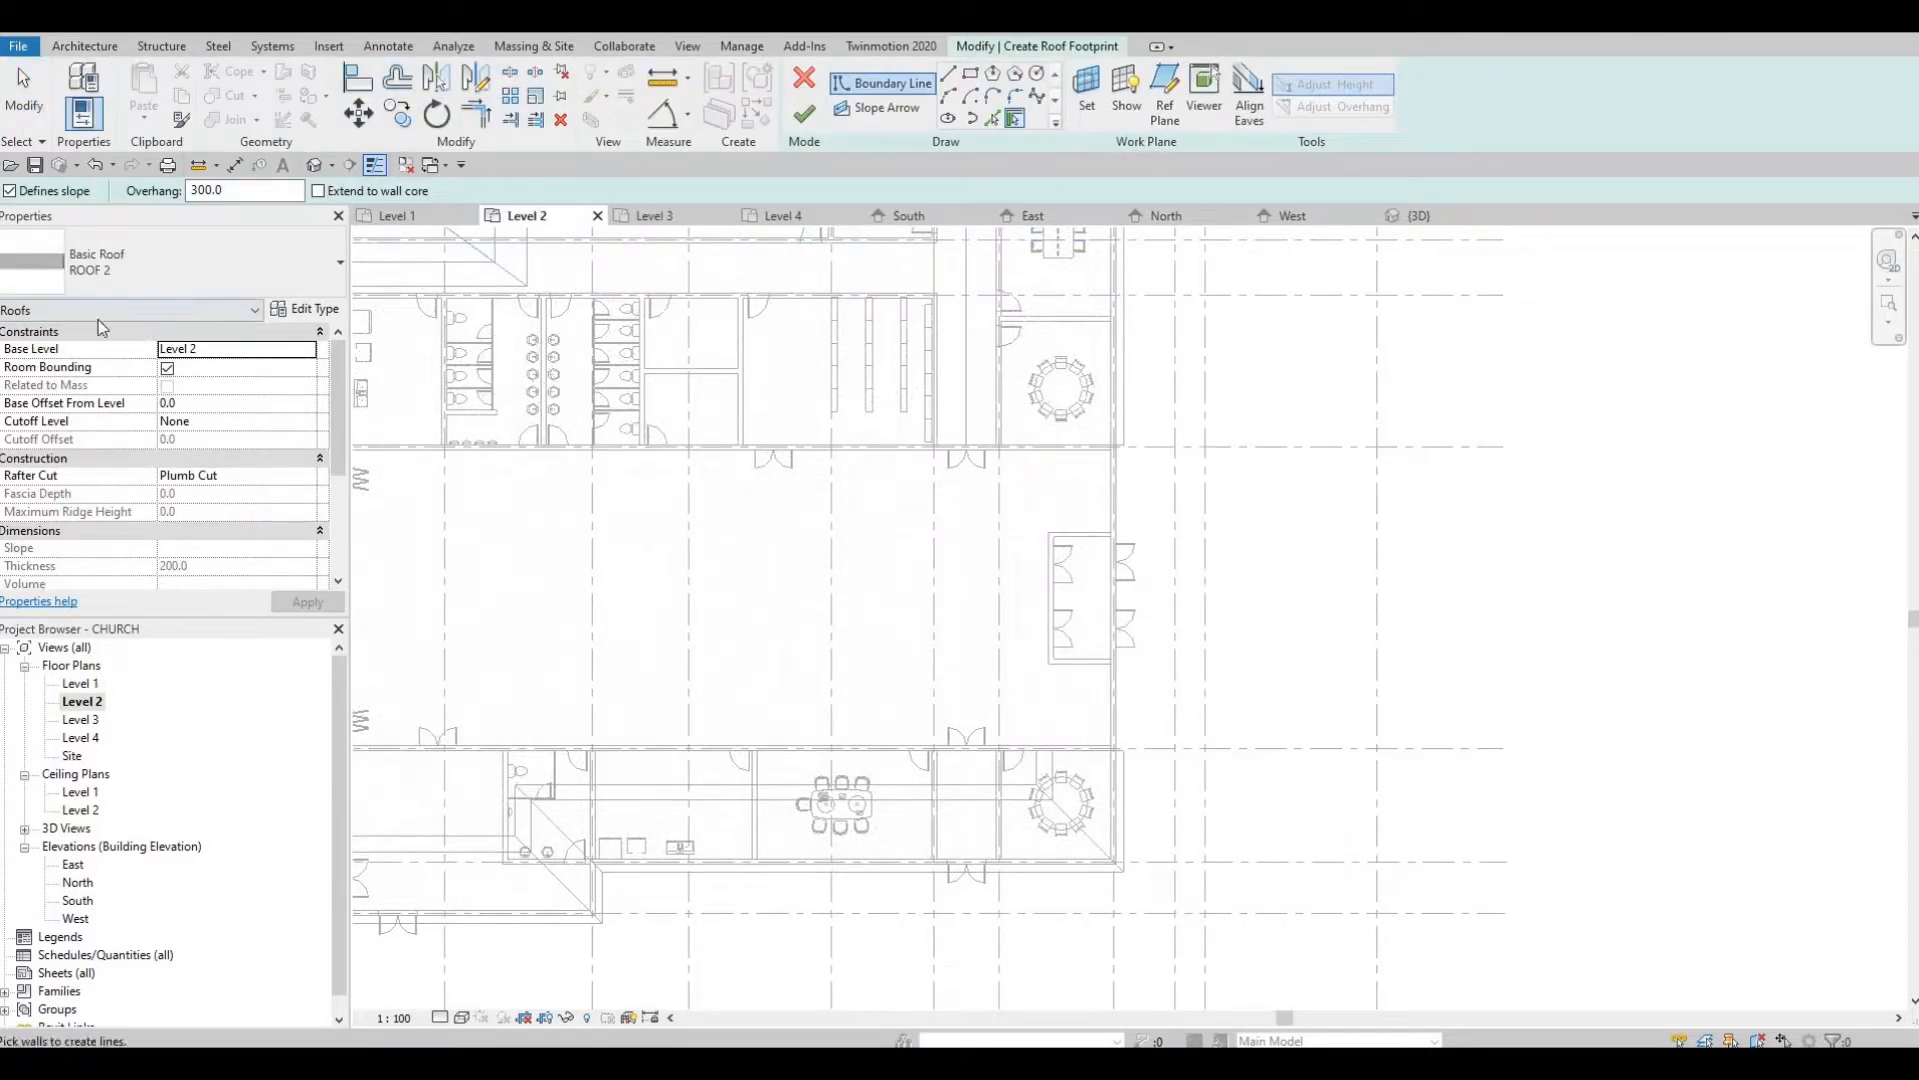
{"action": "left_click", "coordinate": [972, 75]}
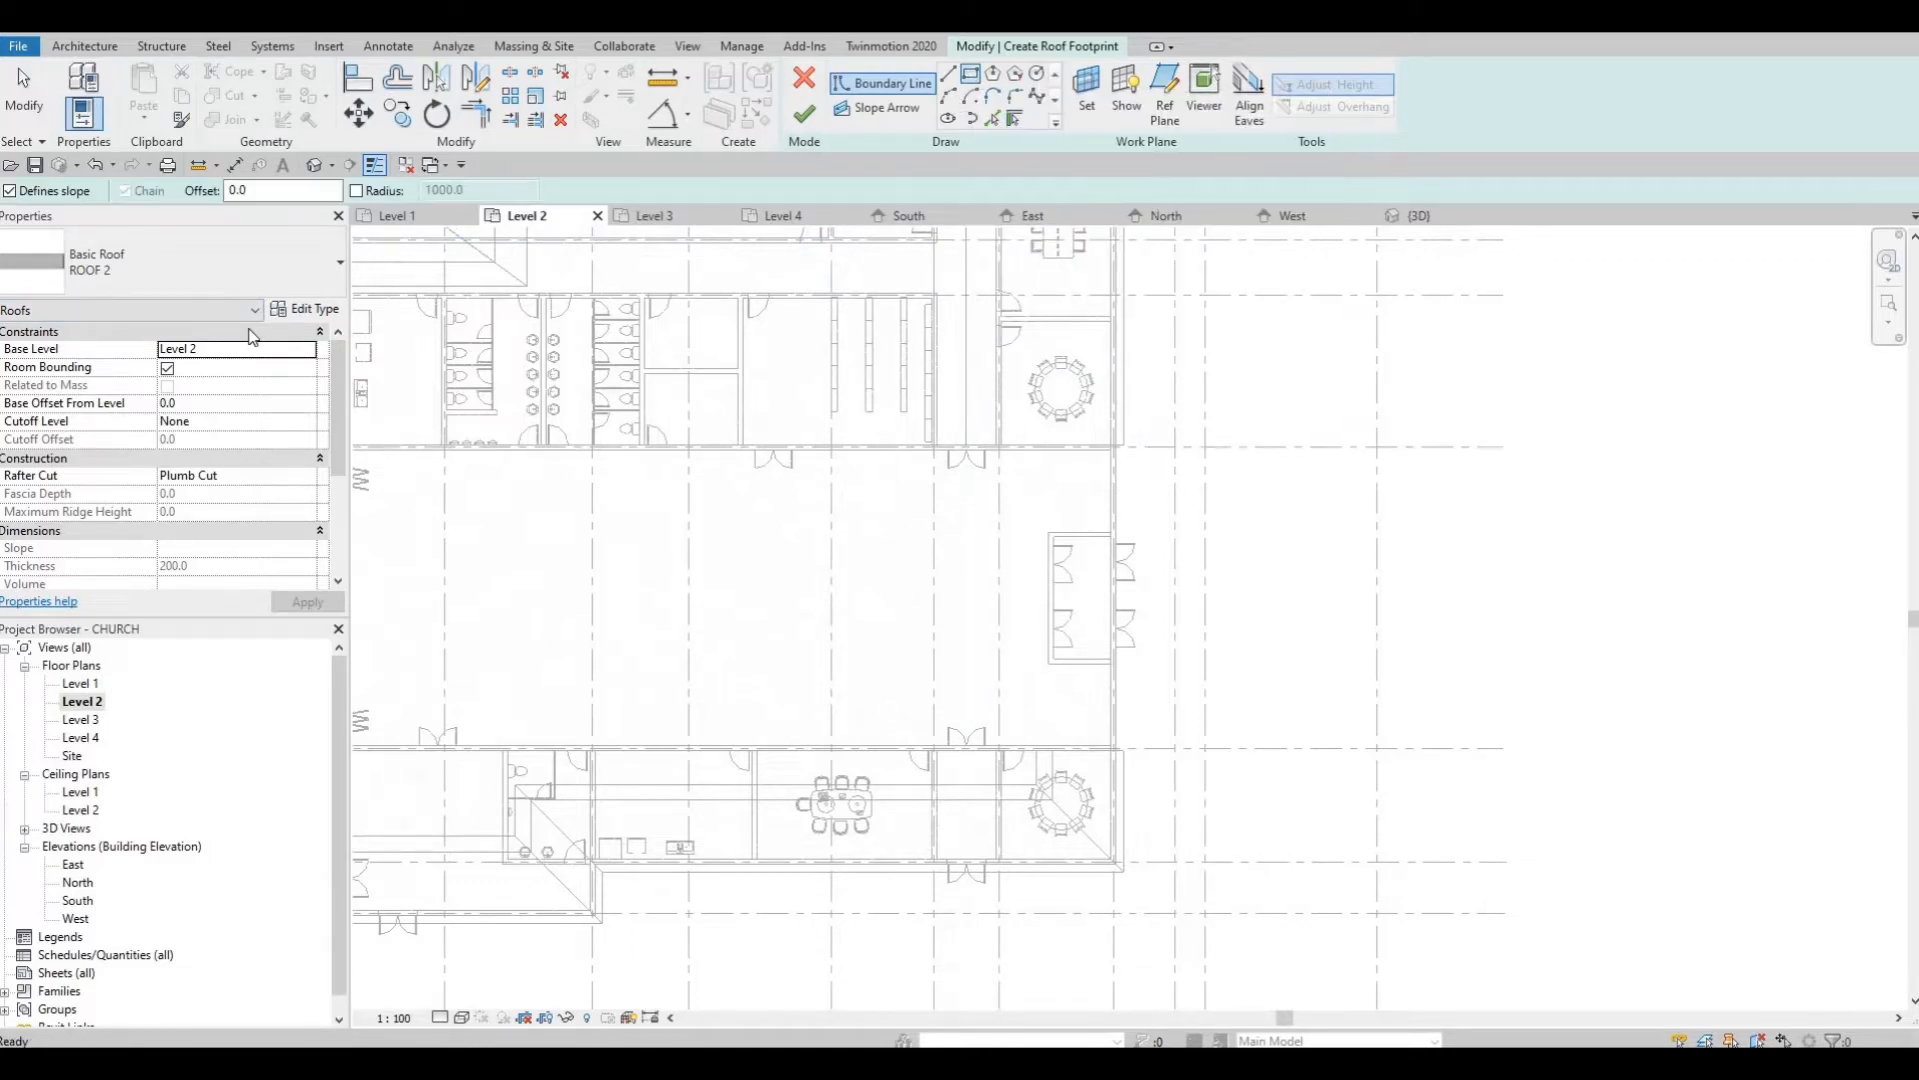
{"action": "left_click", "coordinate": [11, 191]}
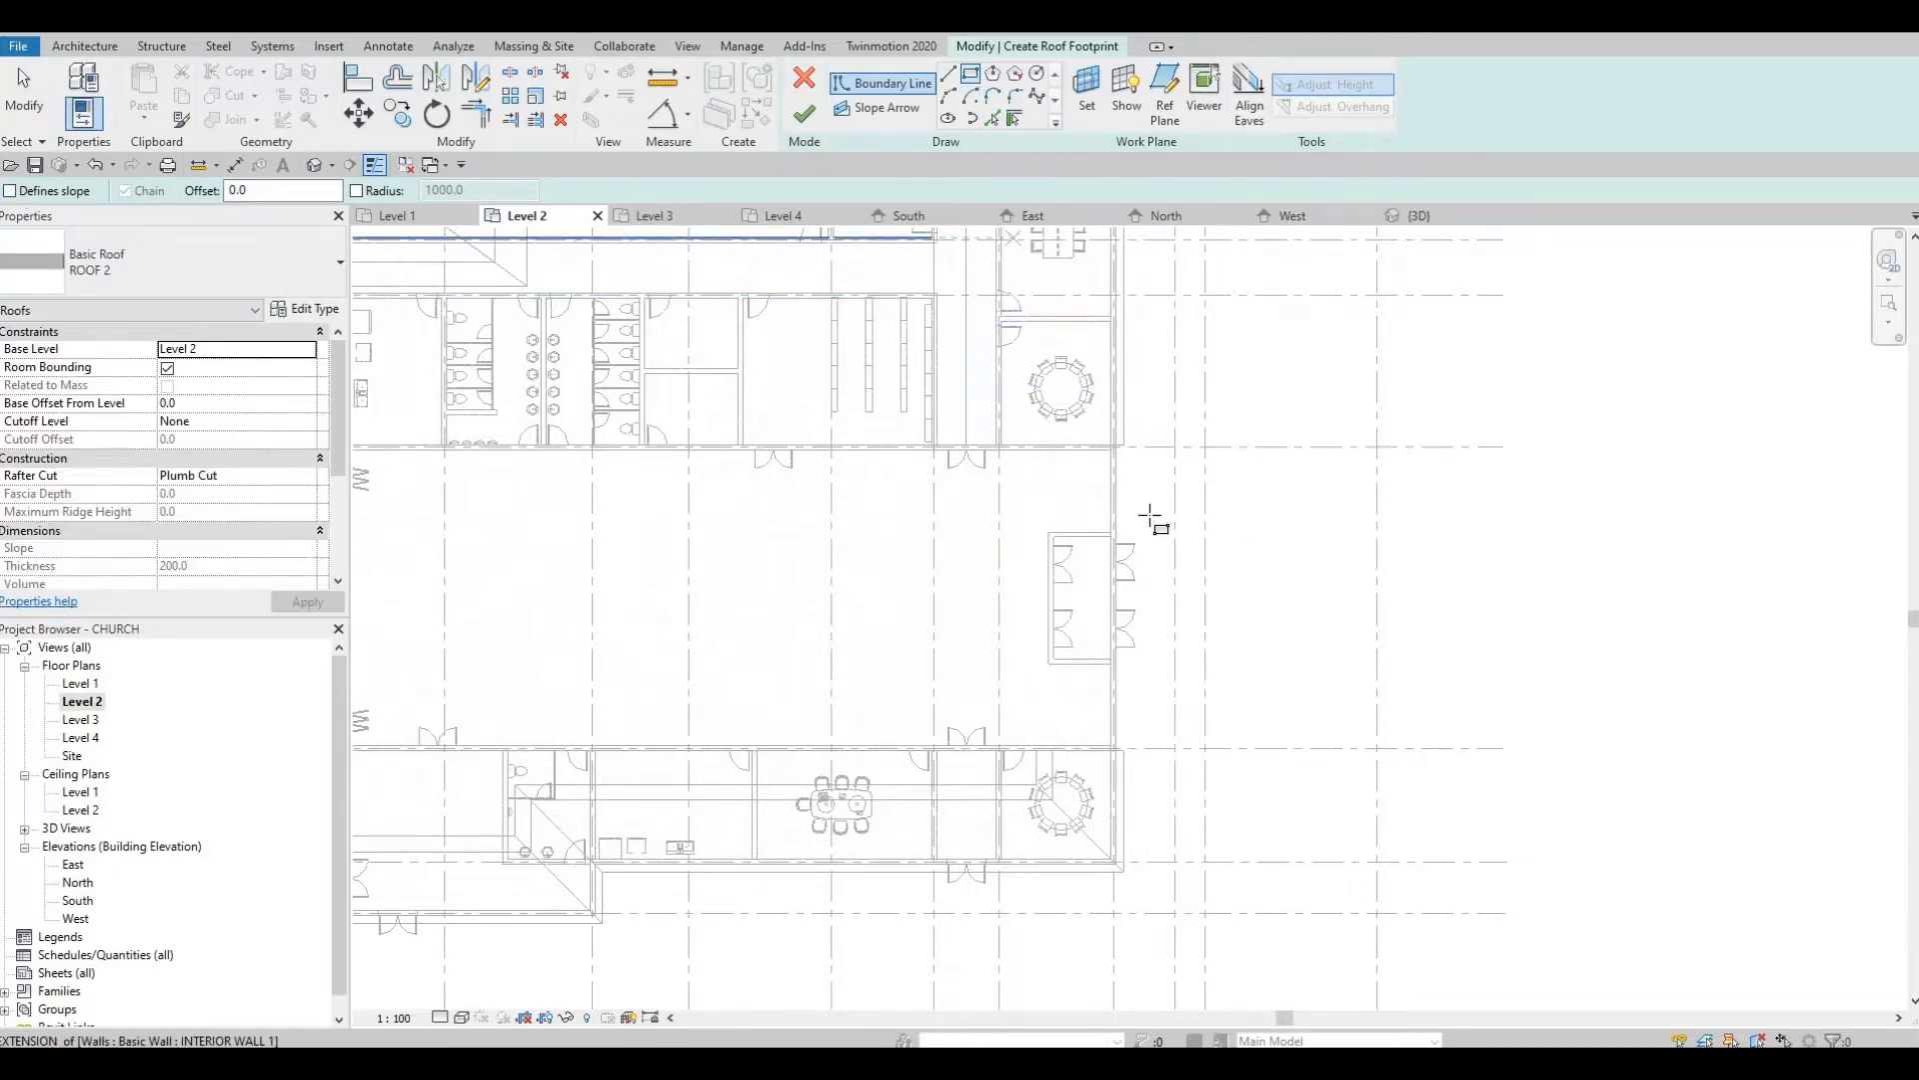
{"action": "left_click", "coordinate": [1116, 502]}
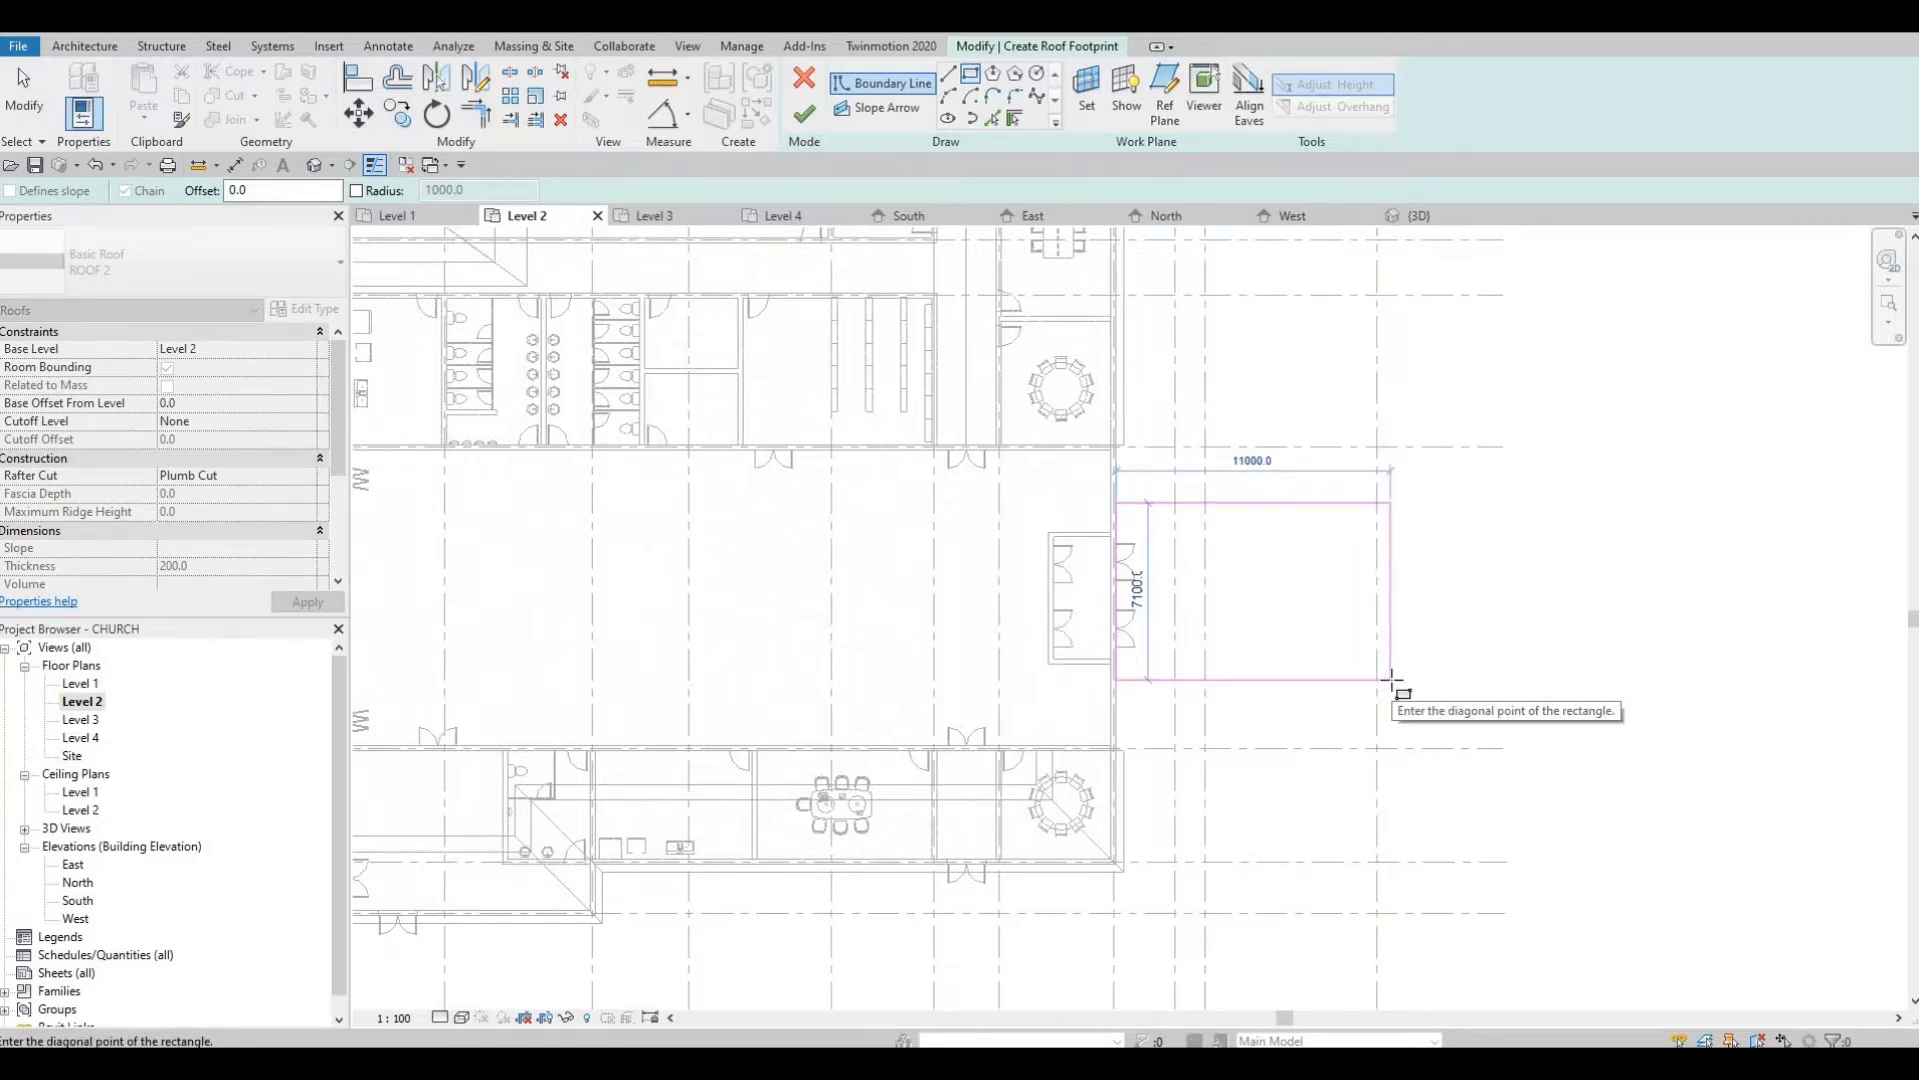
{"action": "key", "text": "Return"}
{"action": "key", "text": "Escape"}
{"action": "key", "text": "Escape"}
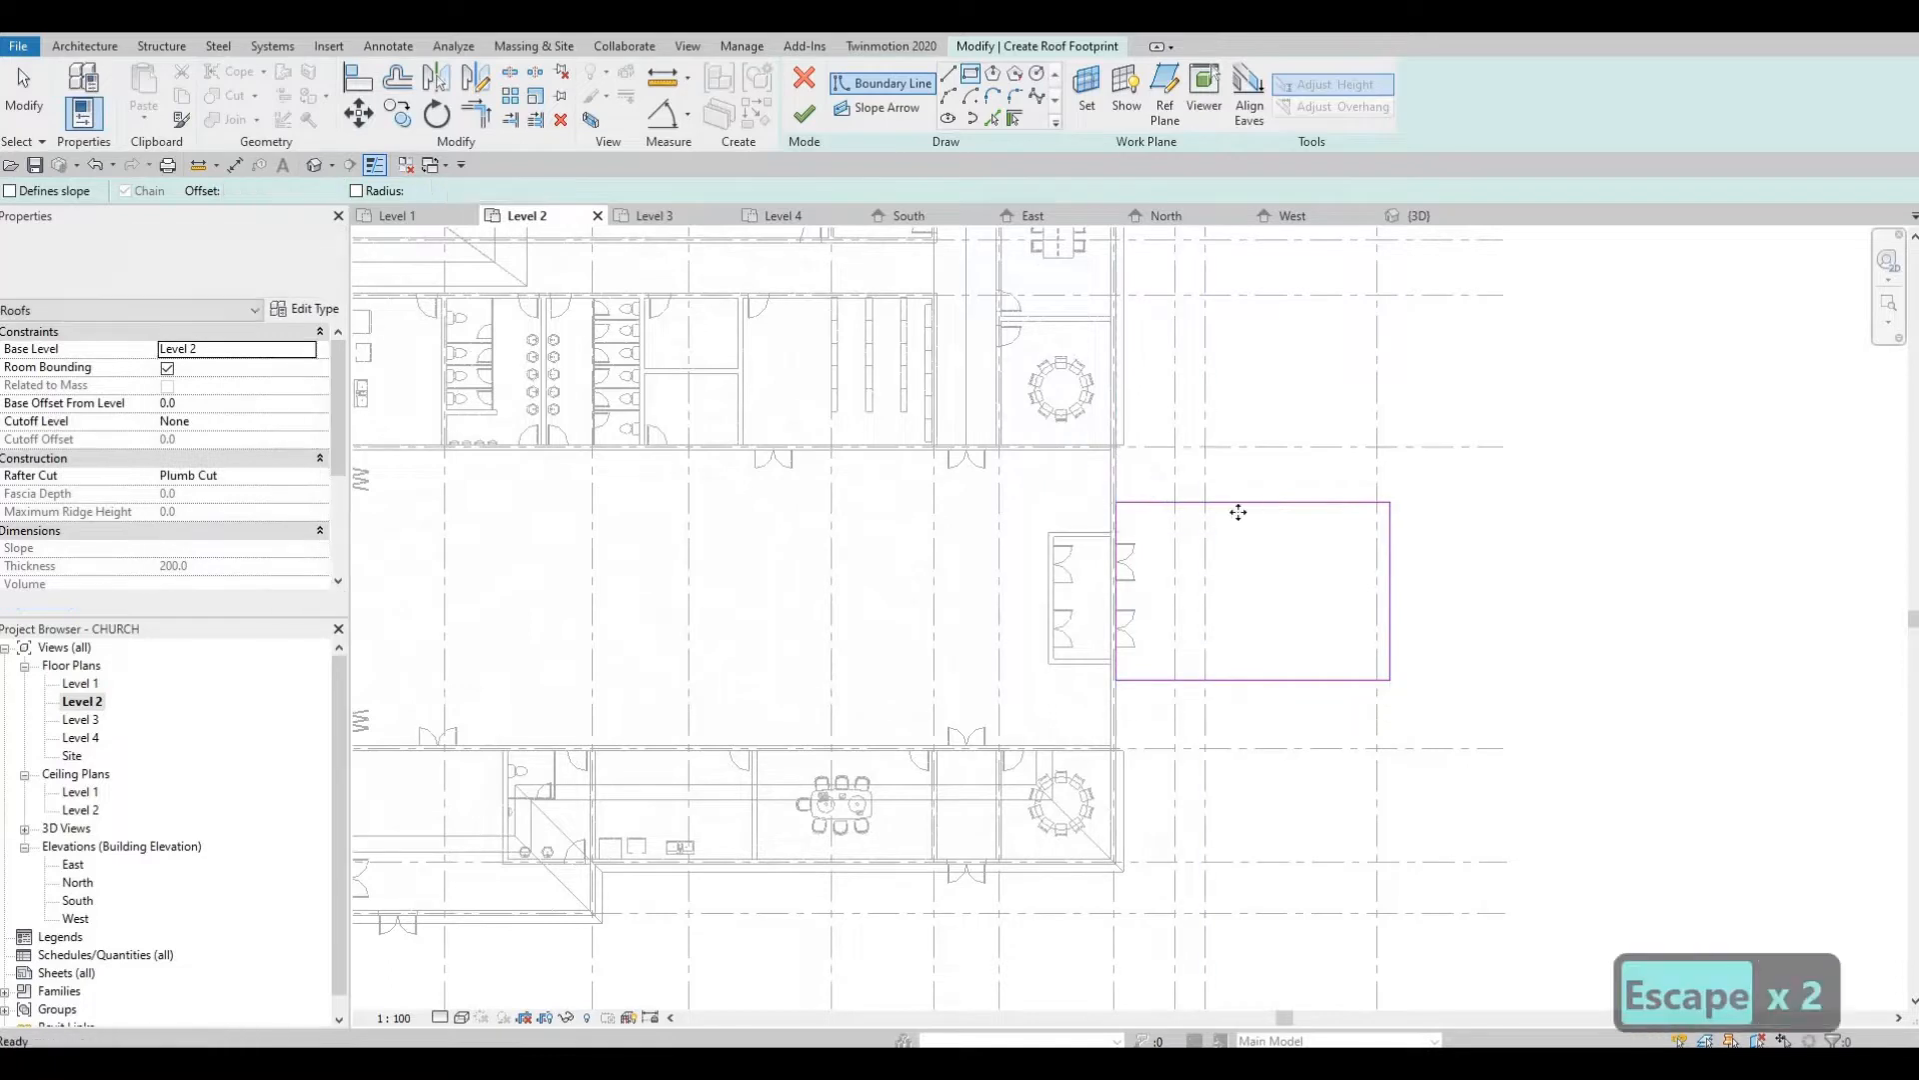
Set the entrance roof rectangle's width to 7000 by moving its lower edge
{"action": "left_click", "coordinate": [1196, 502]}
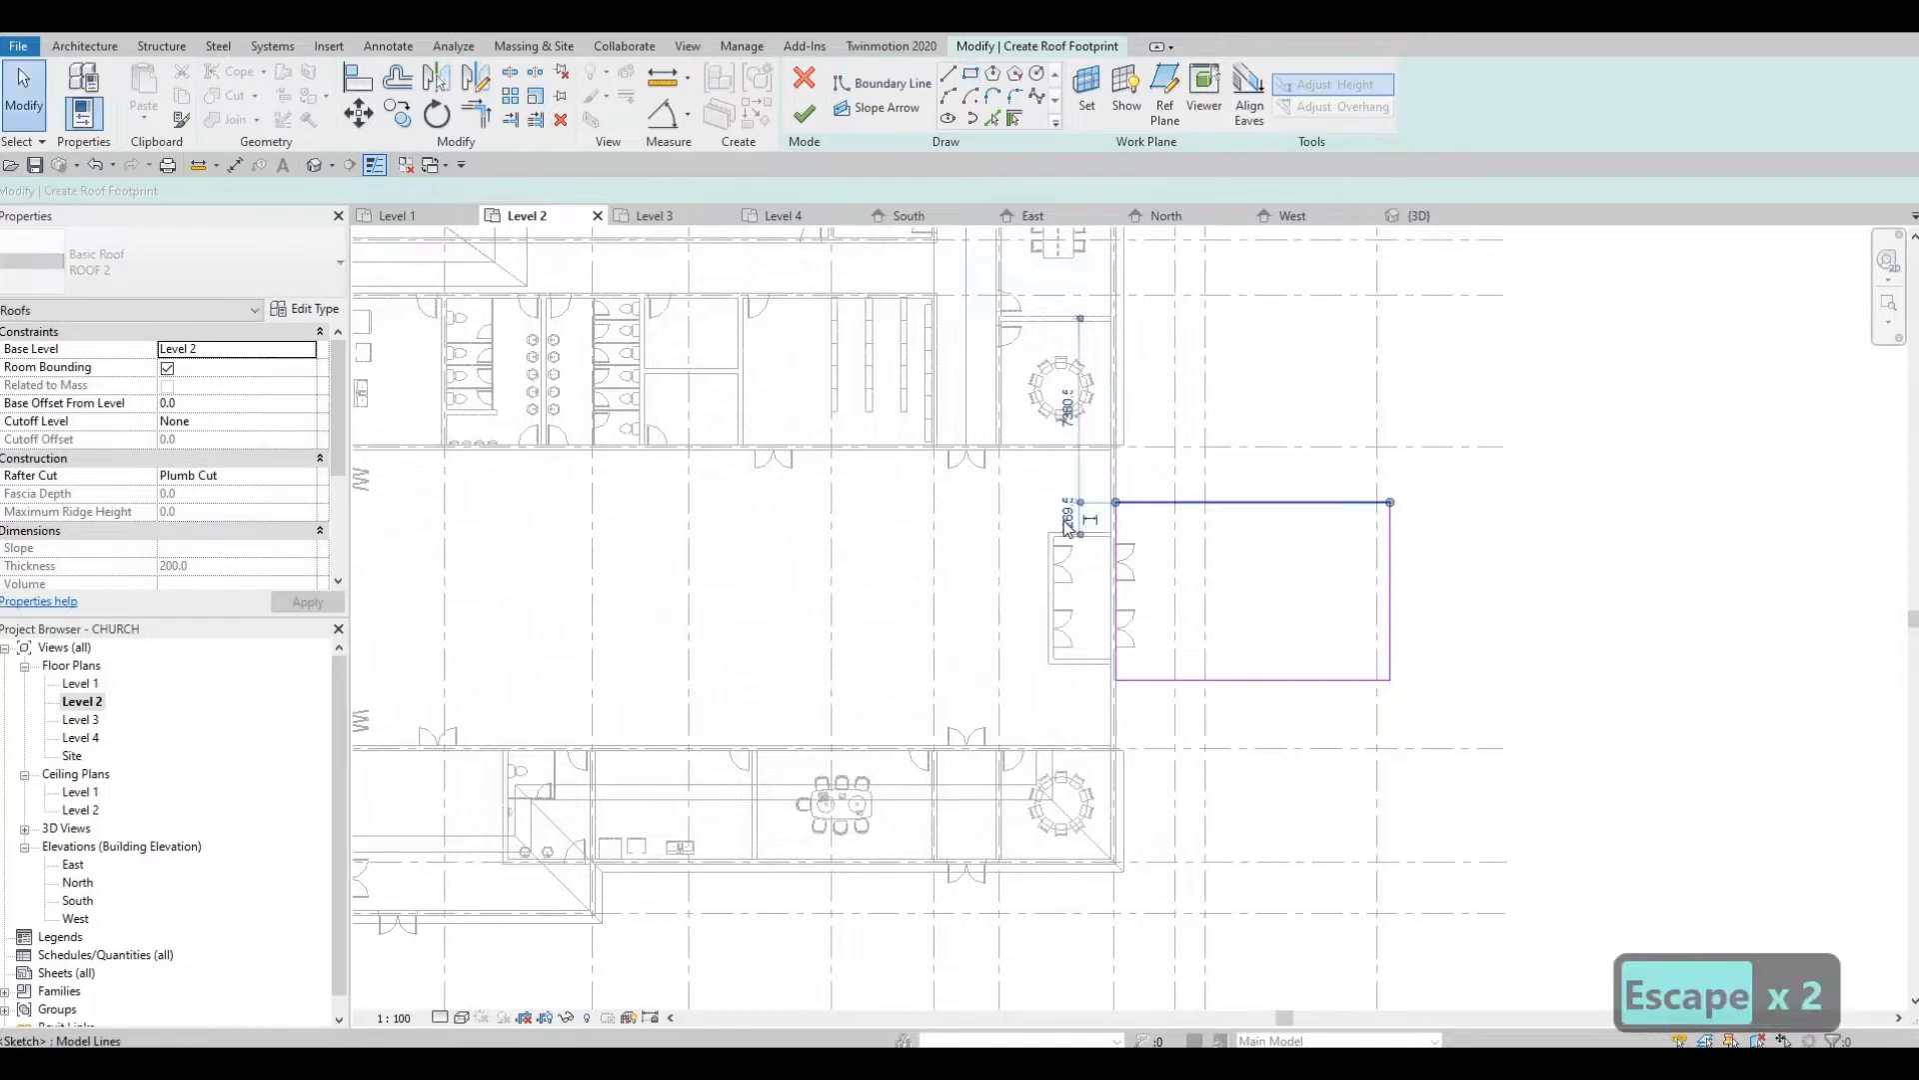
{"action": "key", "text": "Escape"}
{"action": "key", "text": "Escape"}
{"action": "left_click", "coordinate": [1247, 681]}
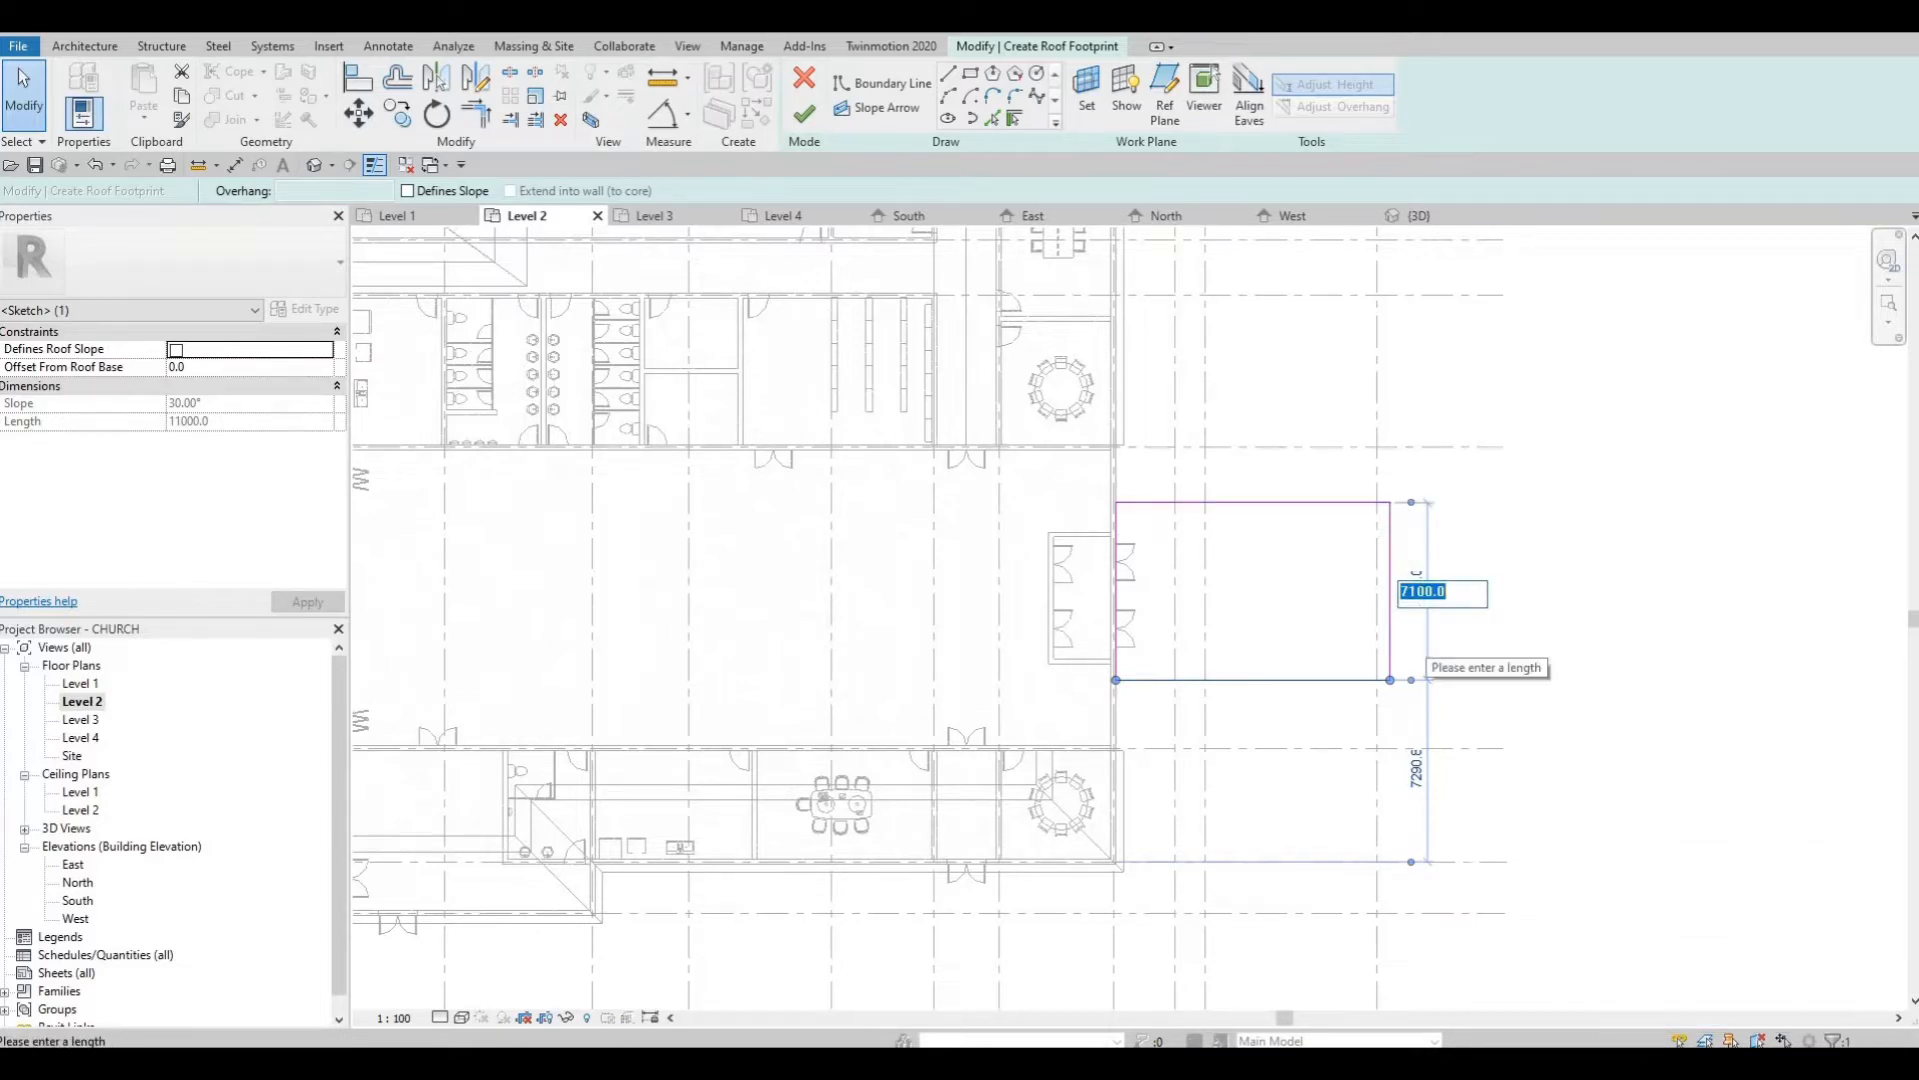
{"action": "type", "text": "7000"}
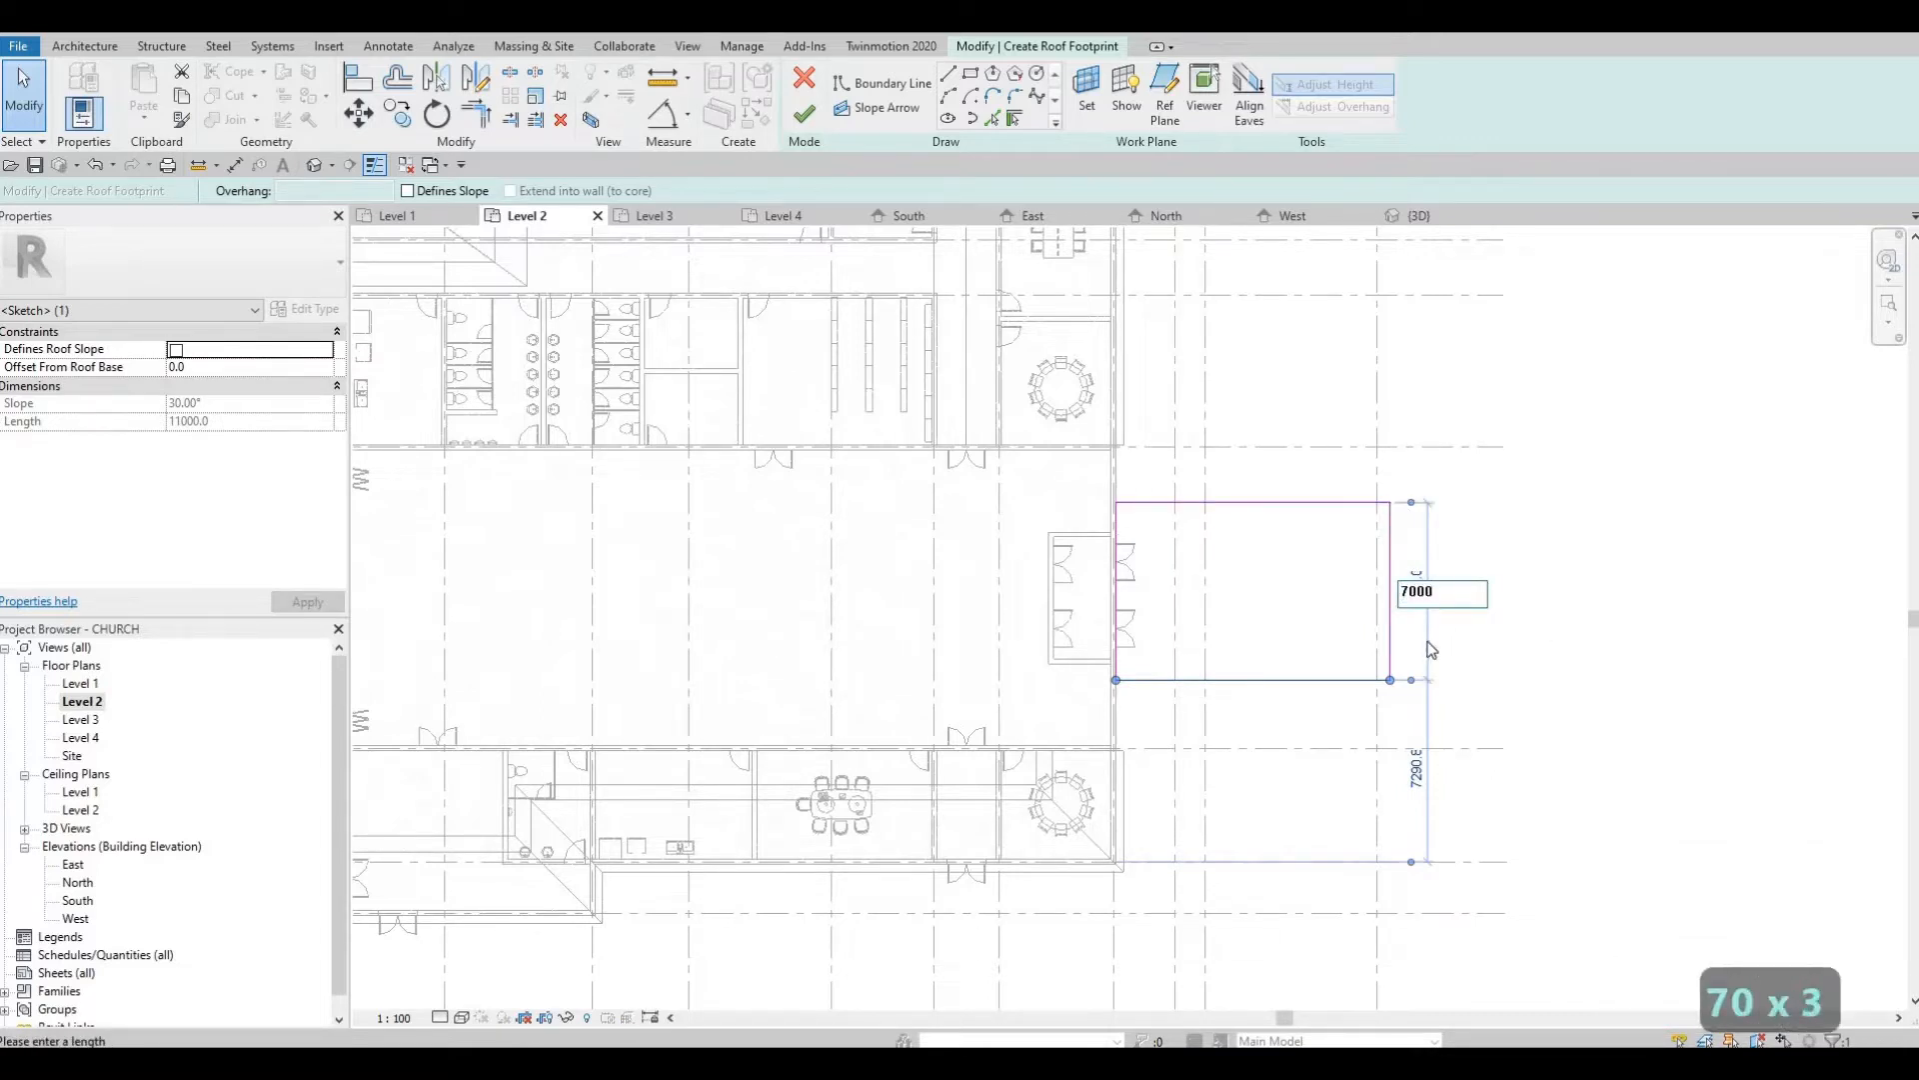
{"action": "key", "text": "Return"}
{"action": "key", "text": "Escape"}
Set the entrance roof rectangle's projection from the east wall to 12000 by moving its outer edge
{"action": "left_click", "coordinate": [1390, 565]}
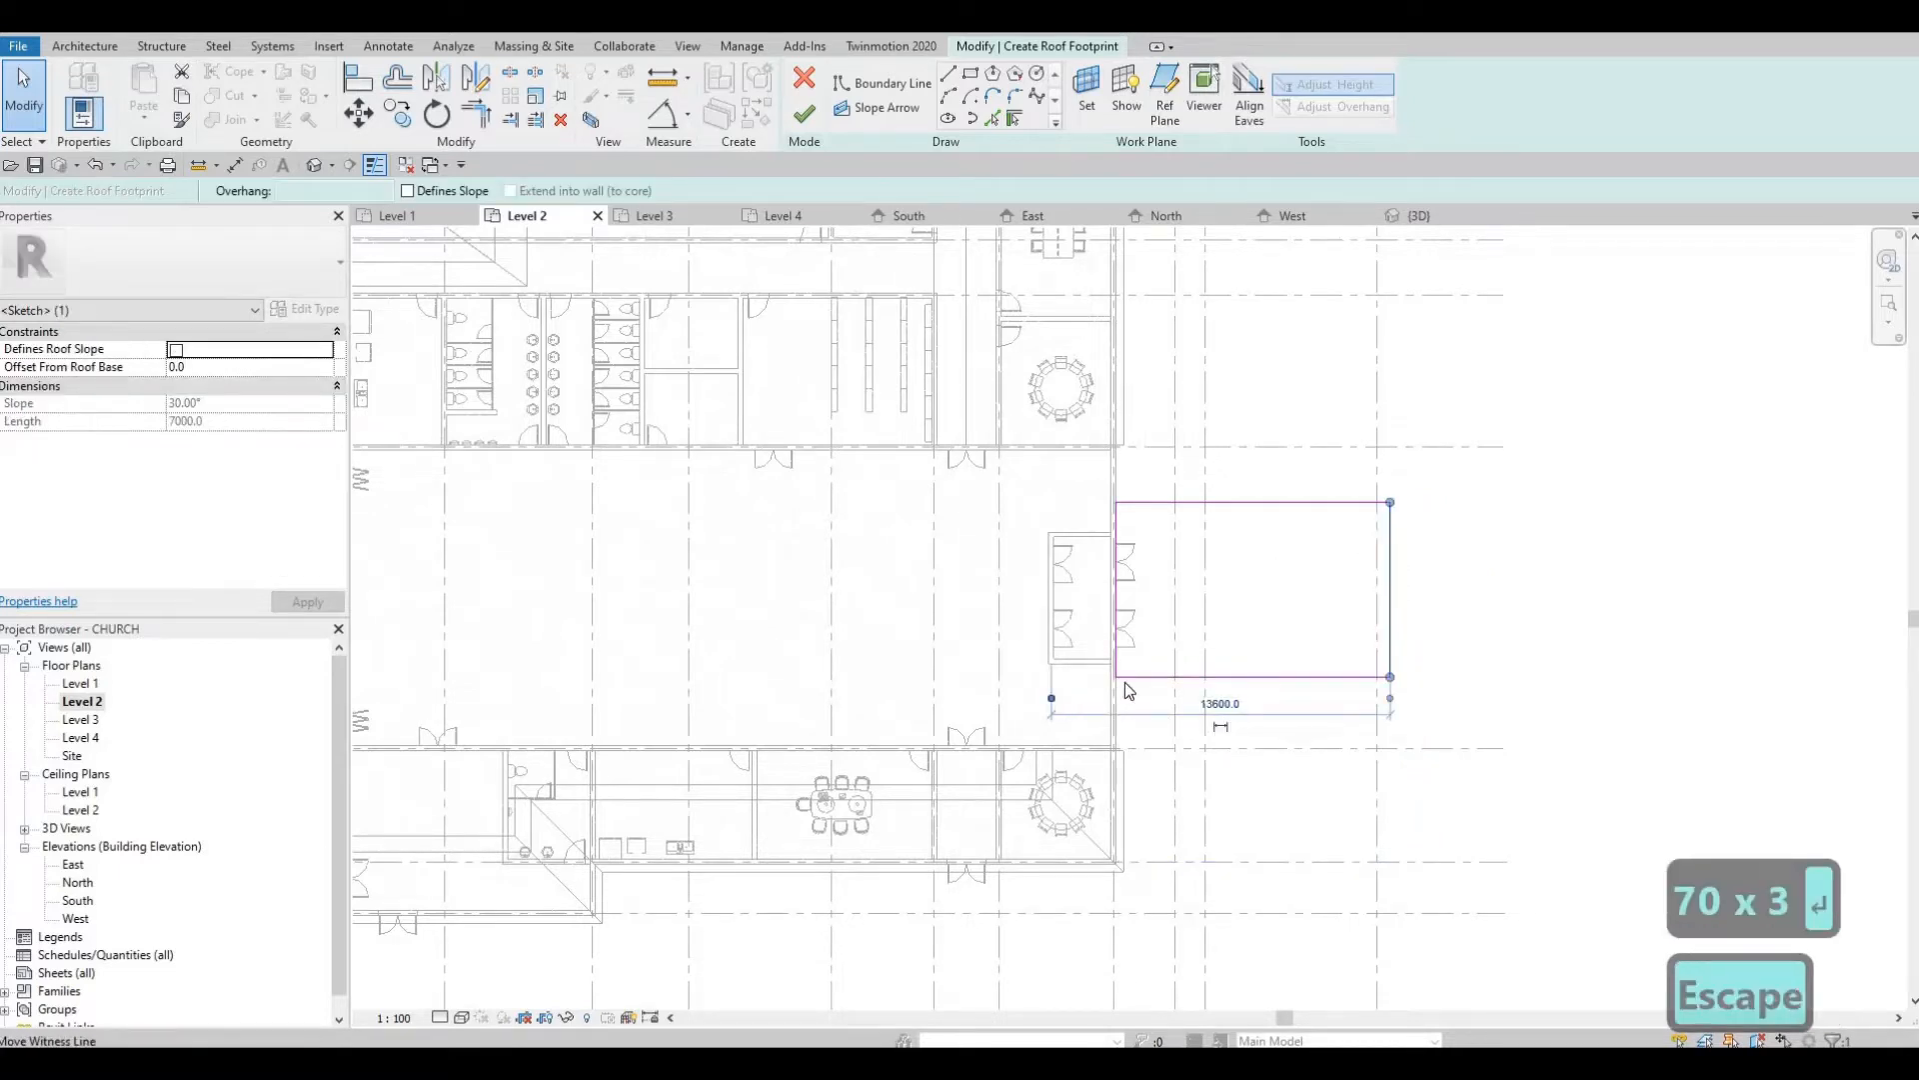
{"action": "left_click_drag", "start_coordinate": [1119, 677], "coordinate": [1116, 680]}
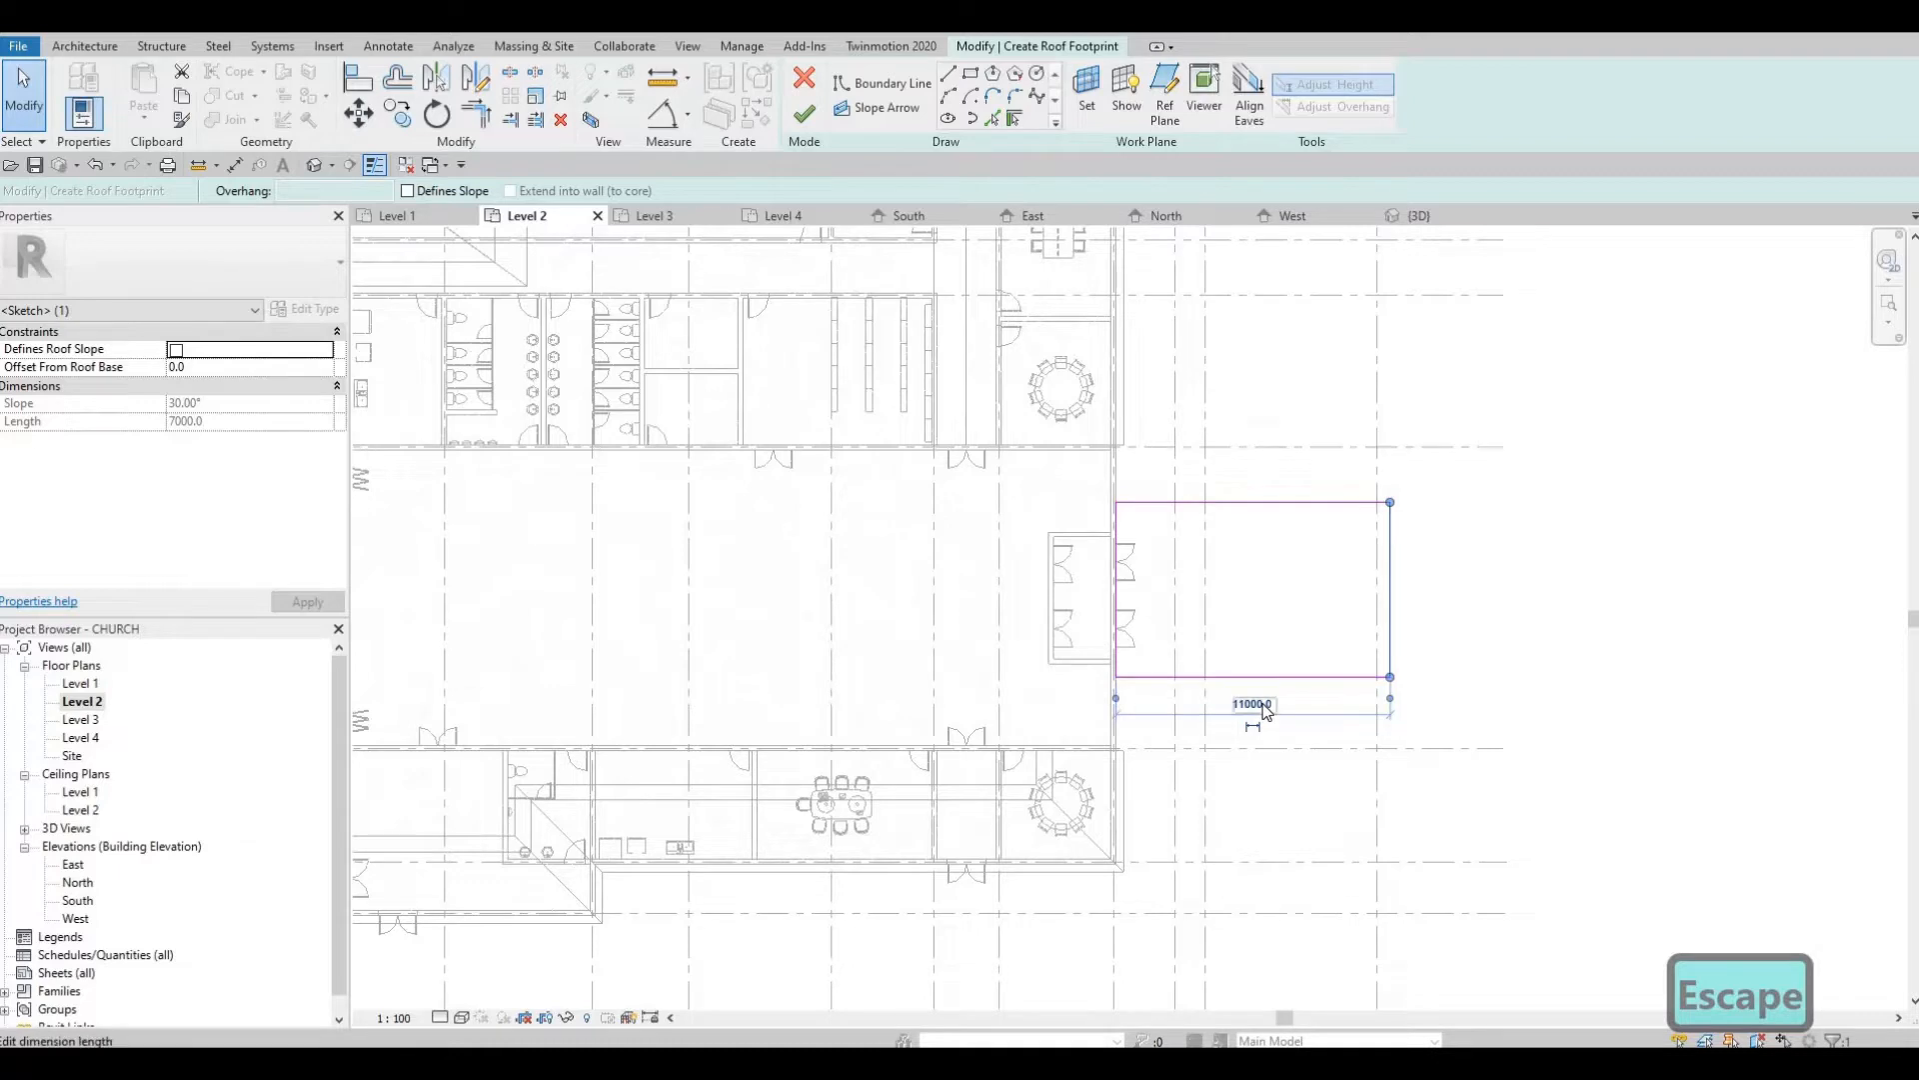
{"action": "left_click", "coordinate": [1254, 704]}
{"action": "type", "text": "1"}
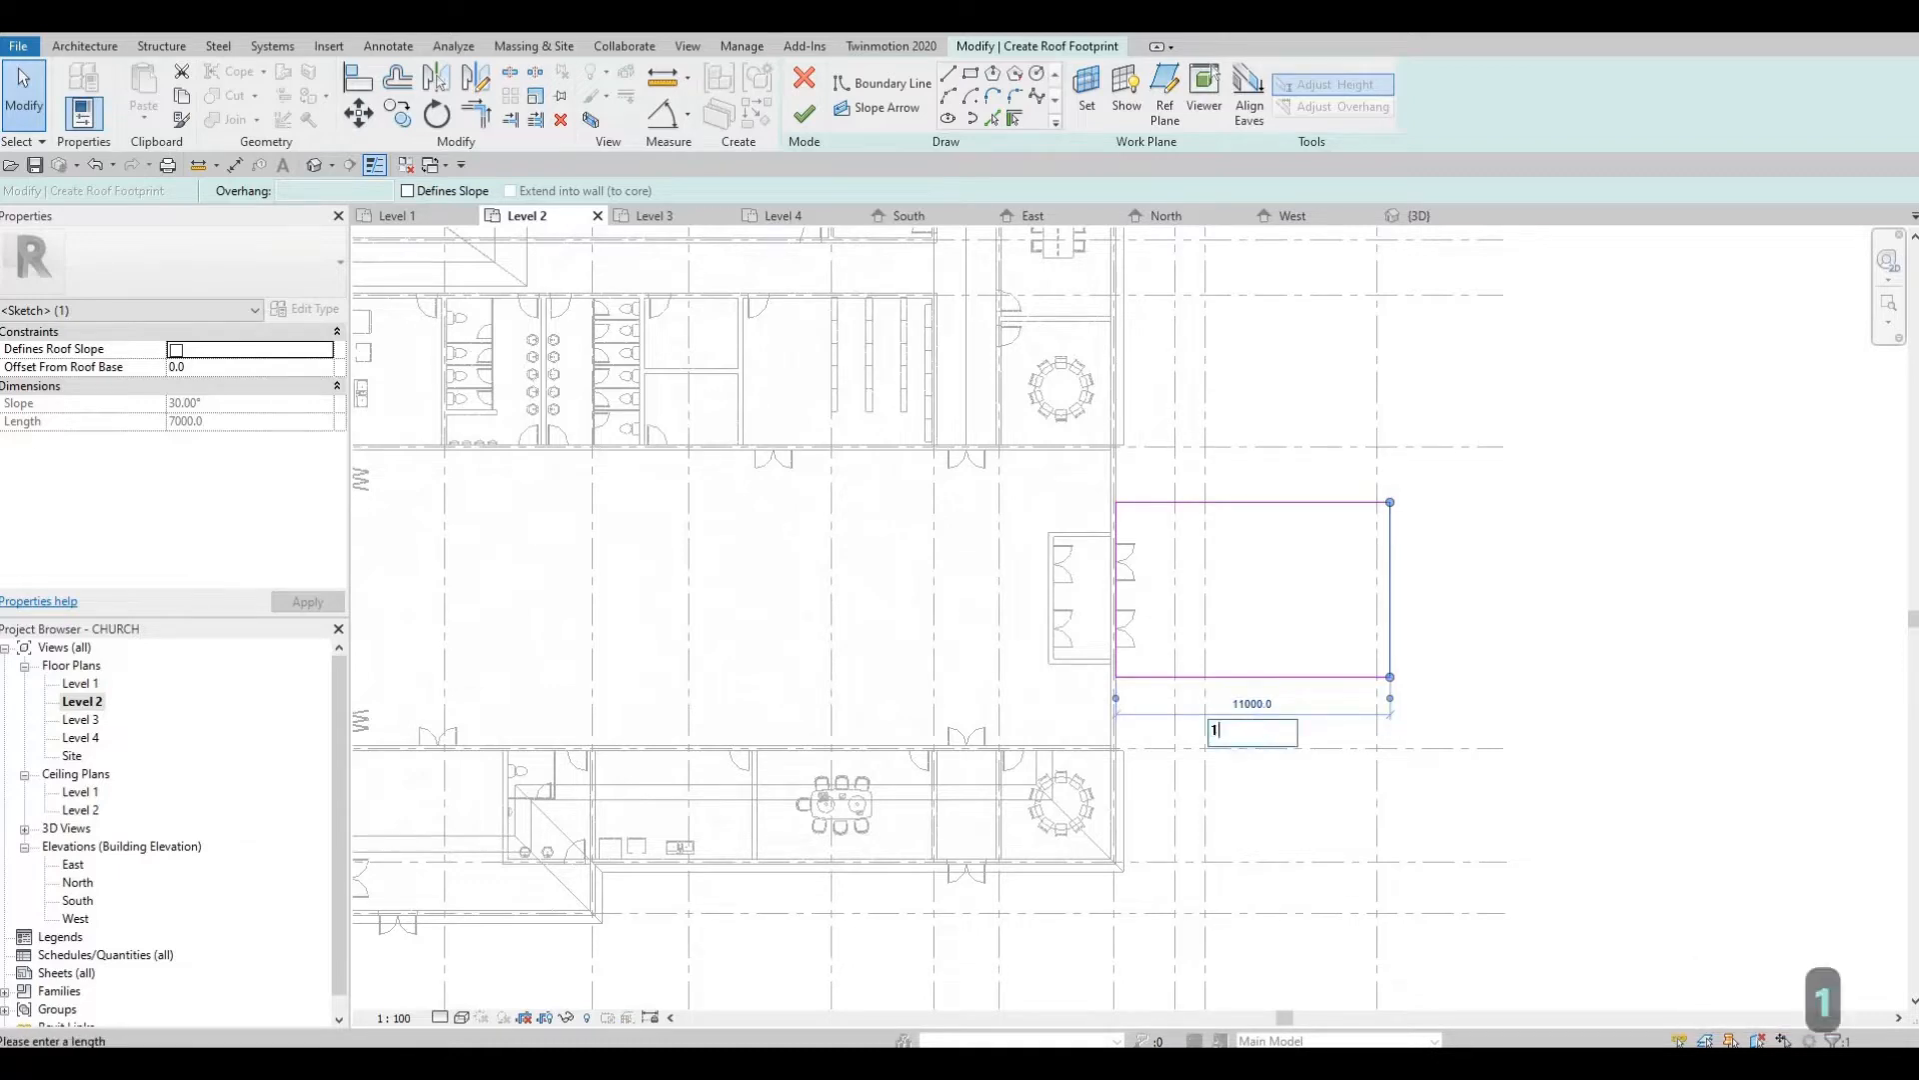
{"action": "type", "text": "2000"}
{"action": "key", "text": "Return"}
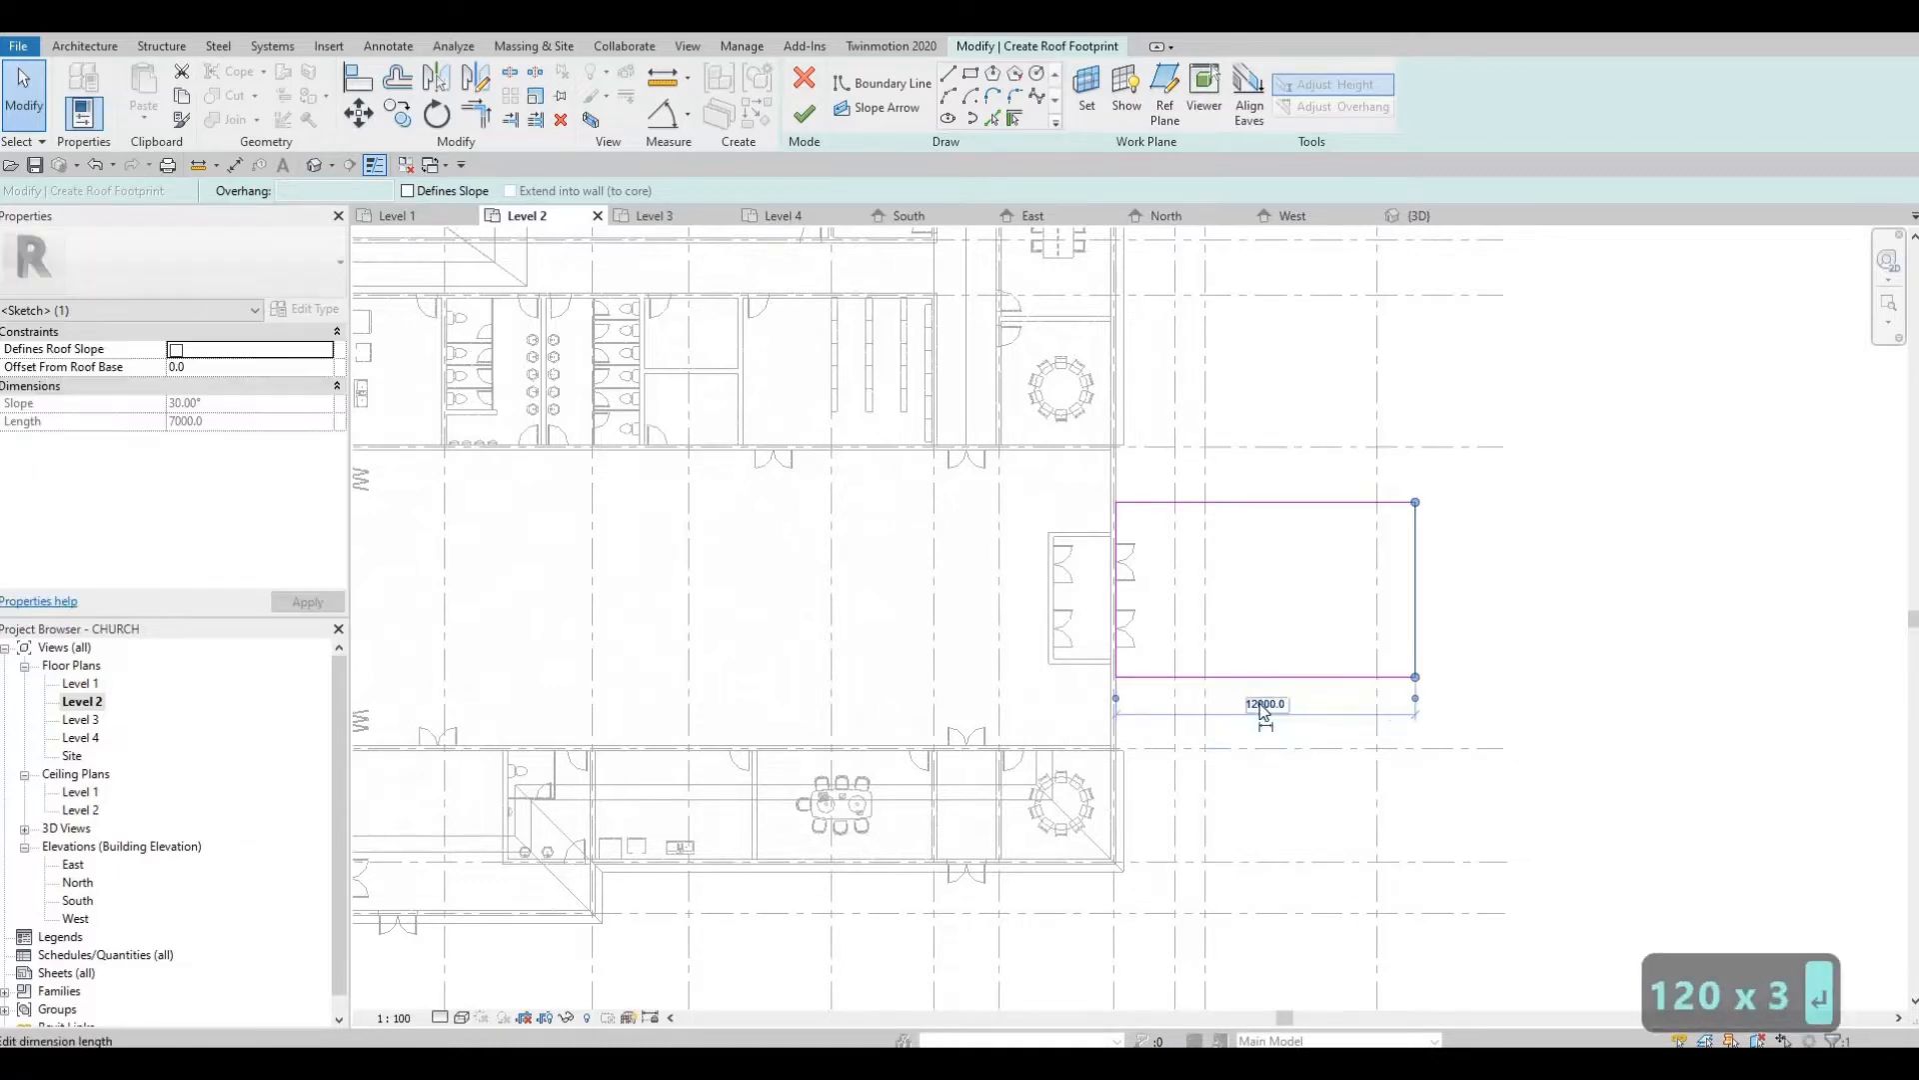
{"action": "key", "text": "Escape"}
{"action": "key", "text": "Escape"}
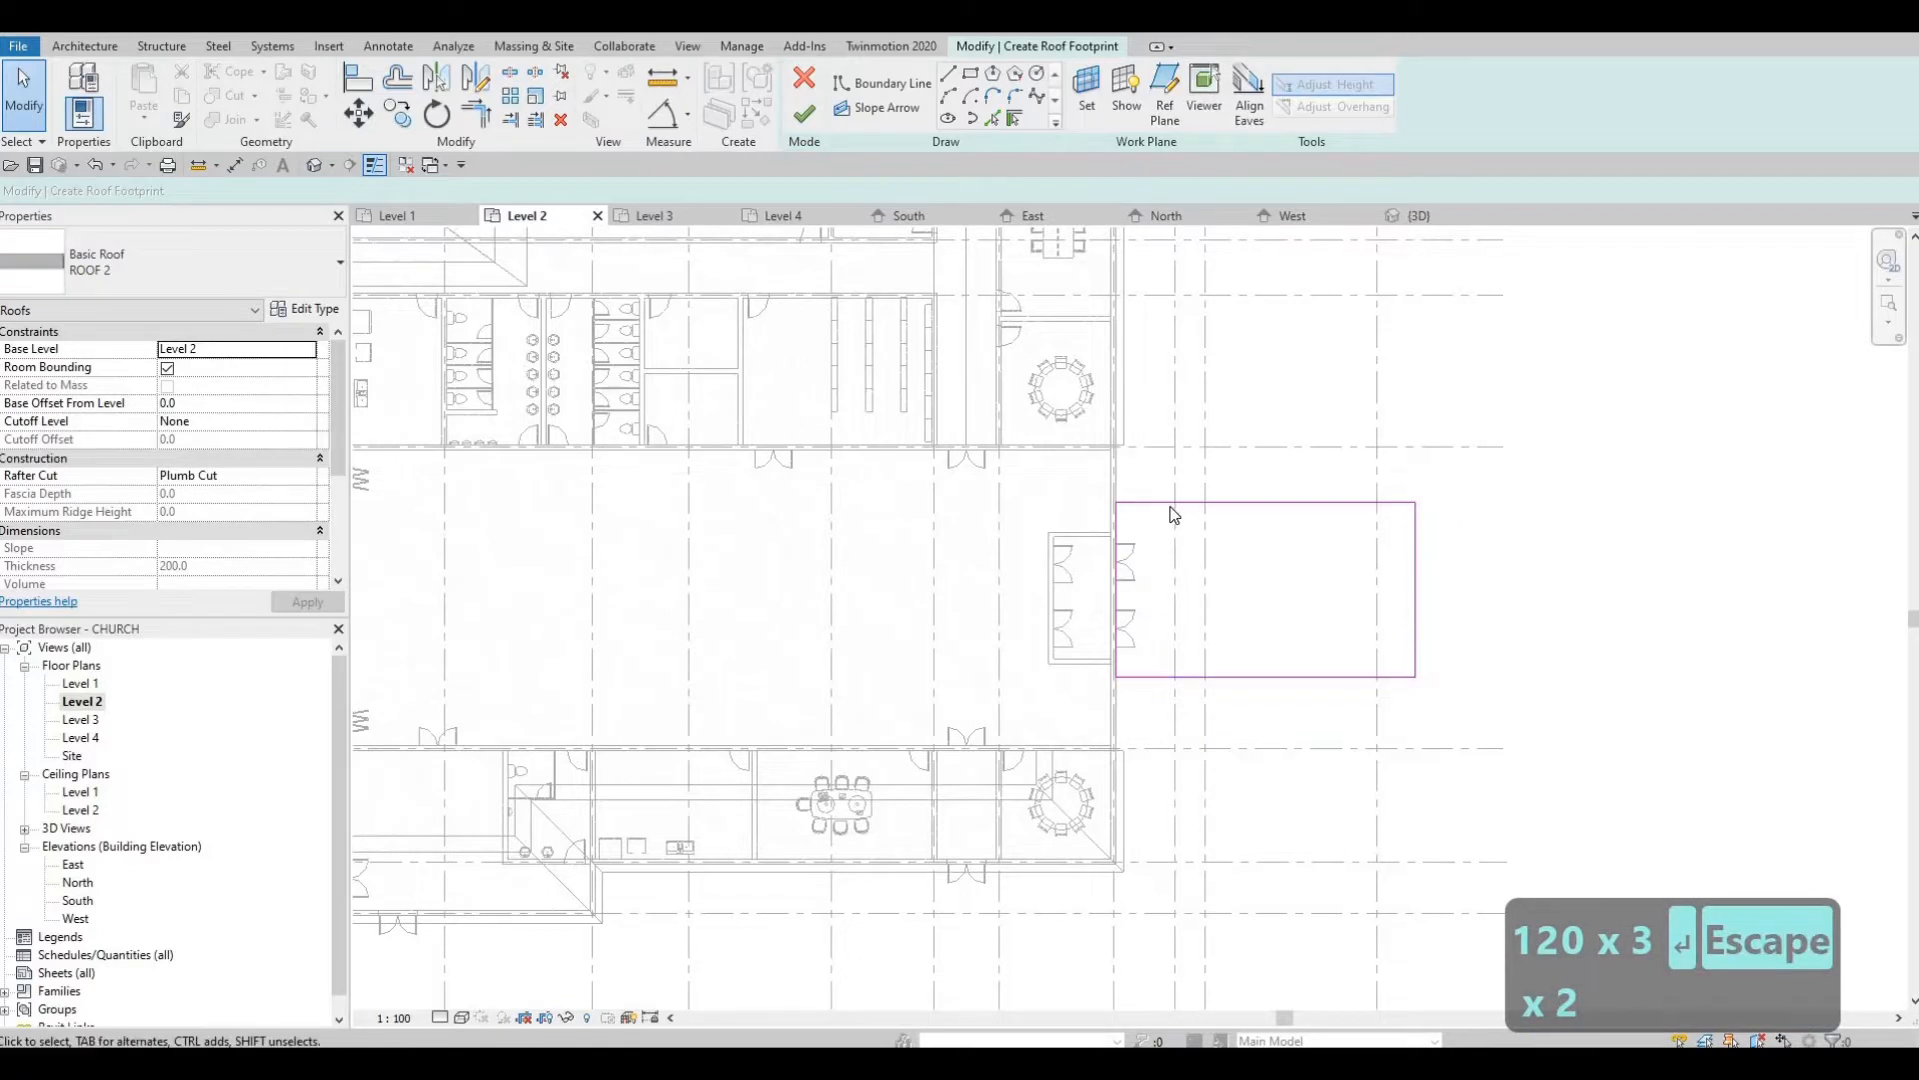
Nudge the whole entrance roof rectangle south to centre it on the entrance doors and finish the roof sketch
{"action": "key", "text": "Tab"}
{"action": "left_click", "coordinate": [1135, 536]}
{"action": "scroll", "coordinate": [1165, 570], "scroll_direction": "up", "scroll_amount": 1}
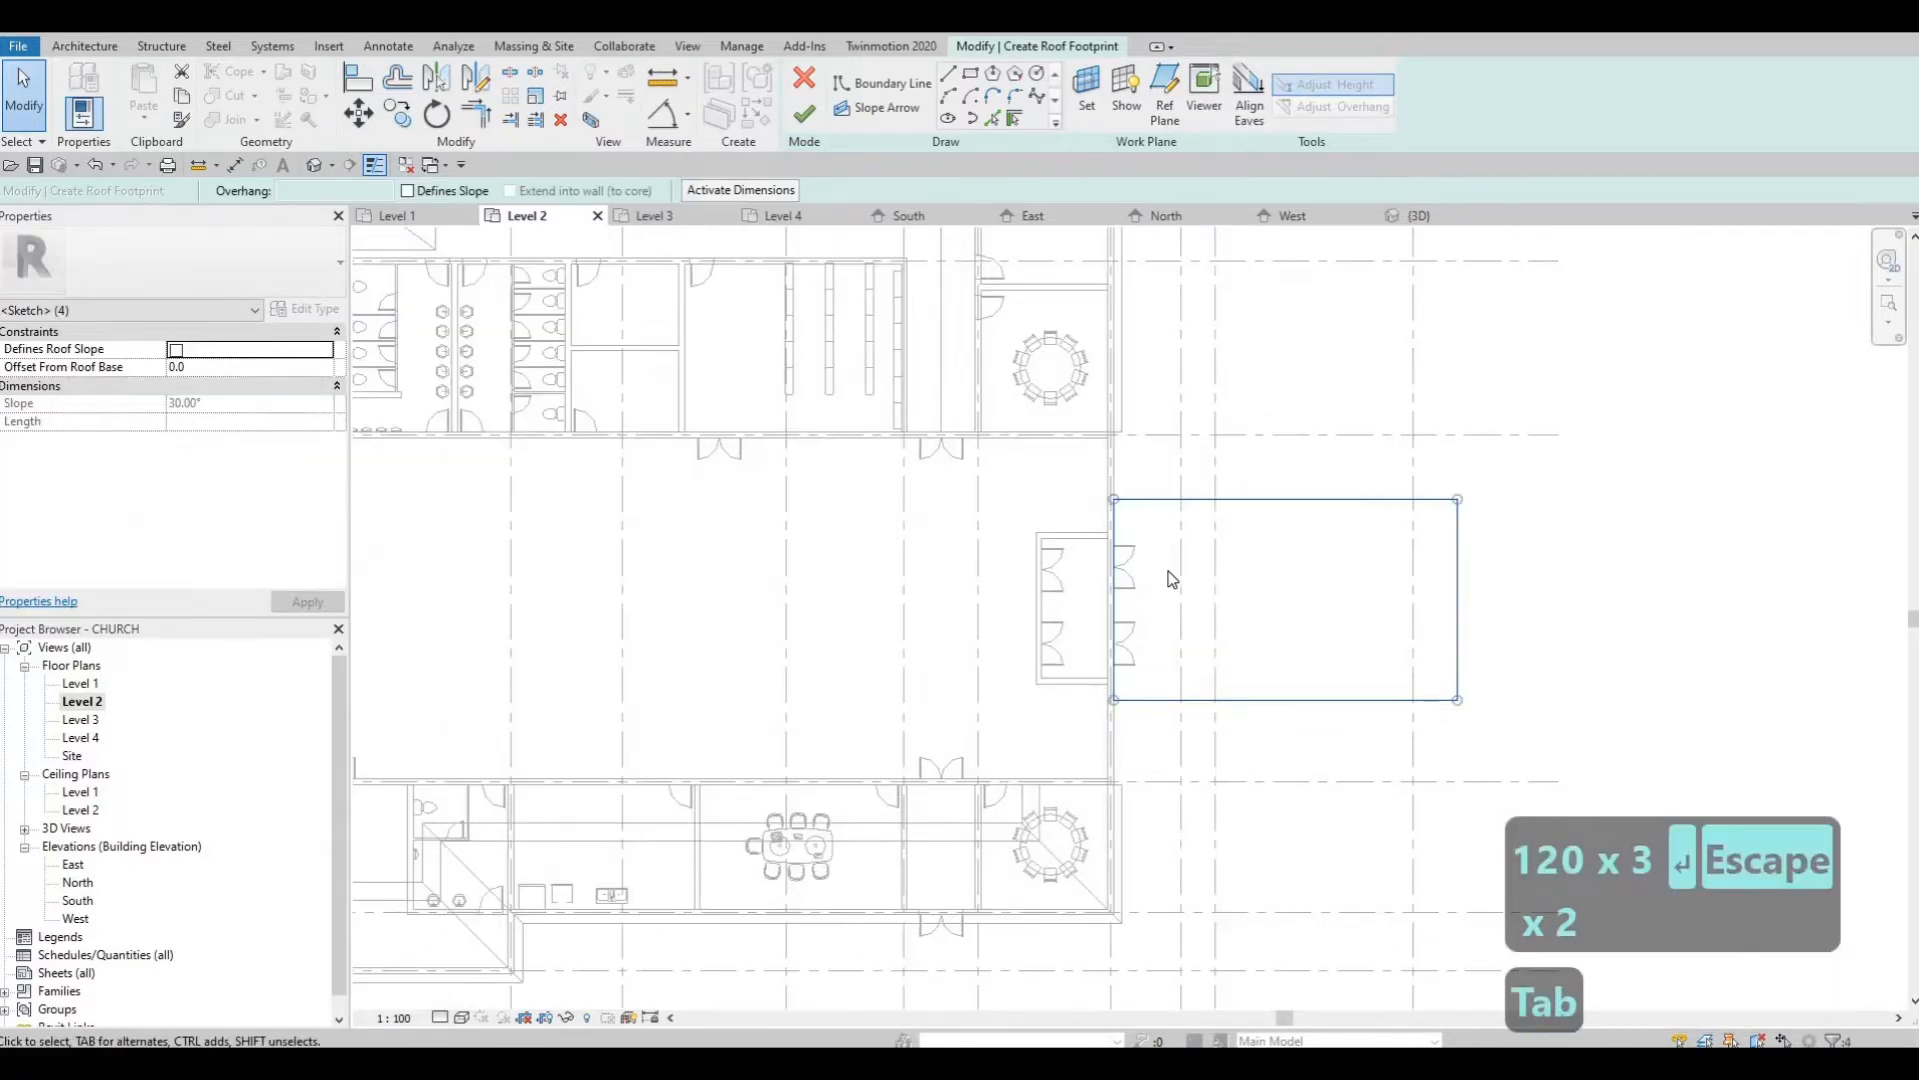
{"action": "scroll", "coordinate": [1172, 578], "scroll_direction": "up", "scroll_amount": 1}
{"action": "key", "text": "Down"}
{"action": "key", "text": "Down"}
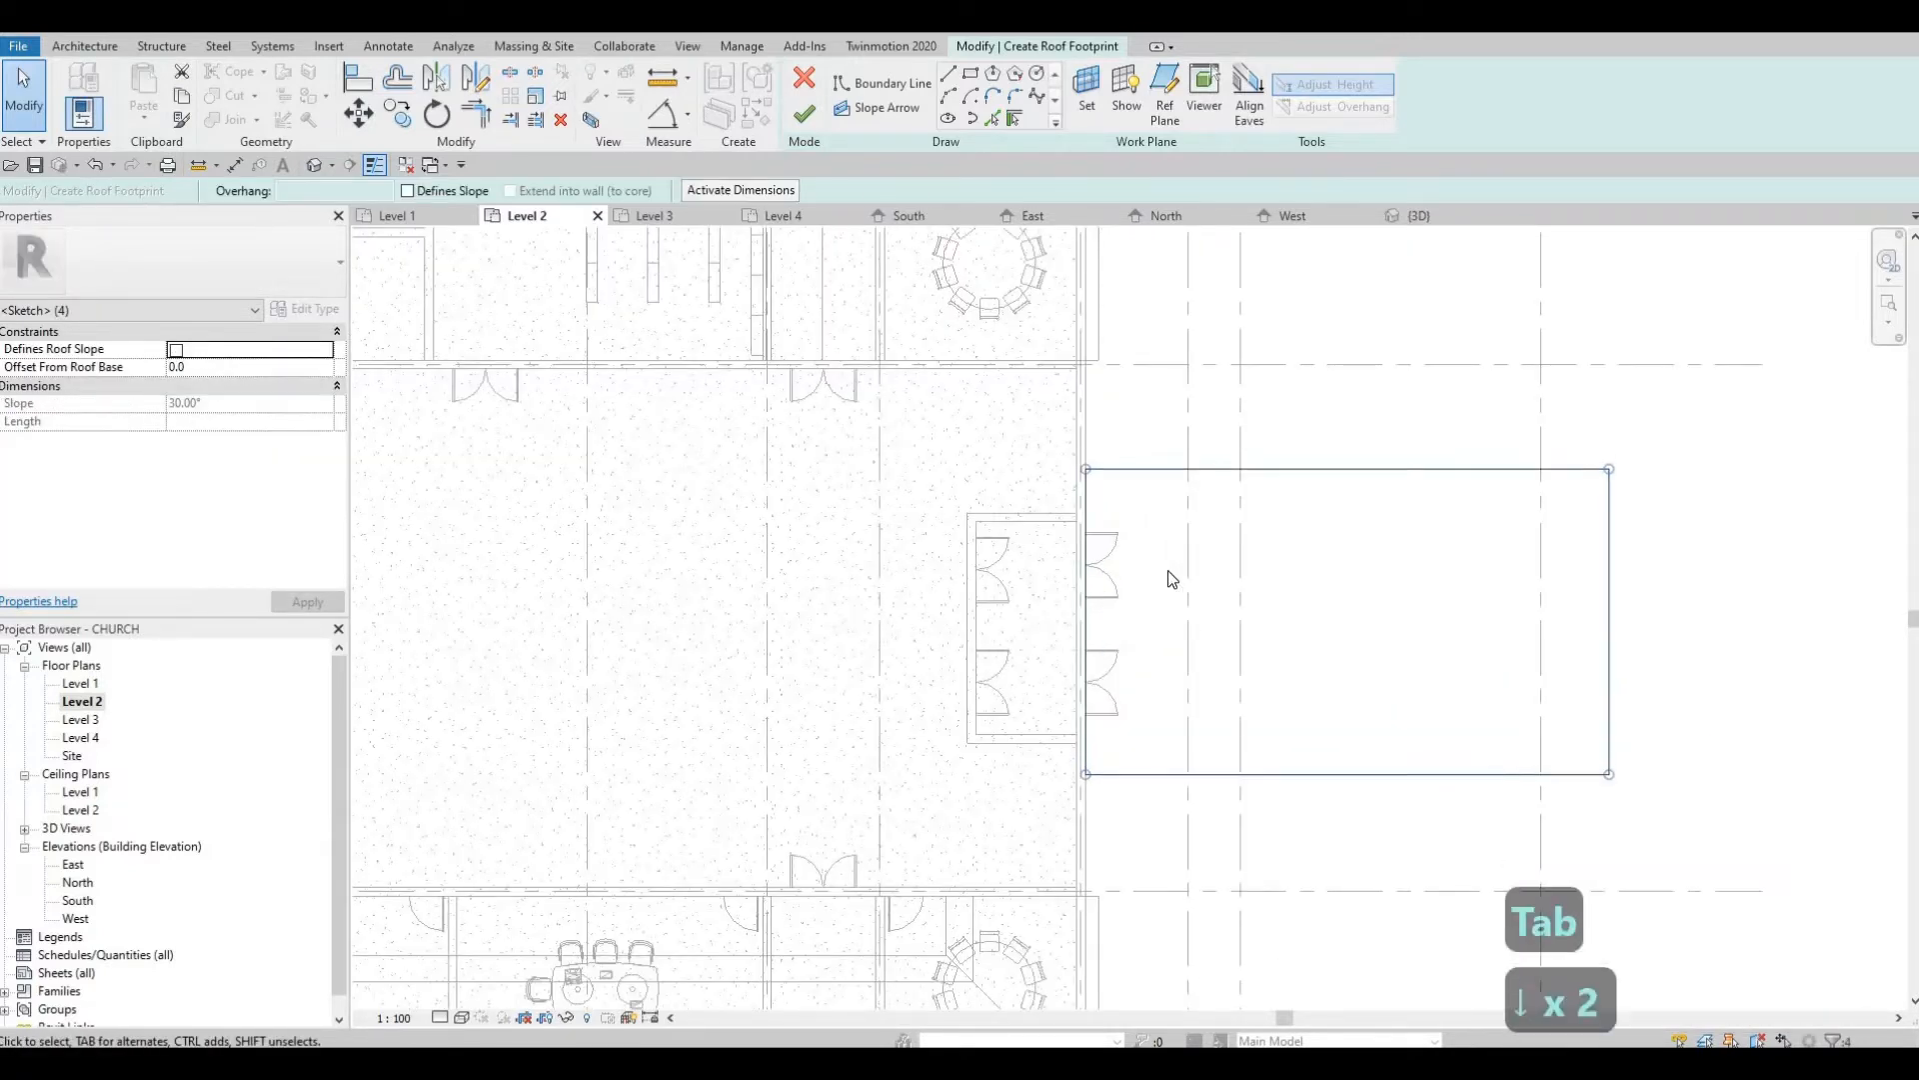
{"action": "key", "text": "Down"}
{"action": "key", "text": "Down"}
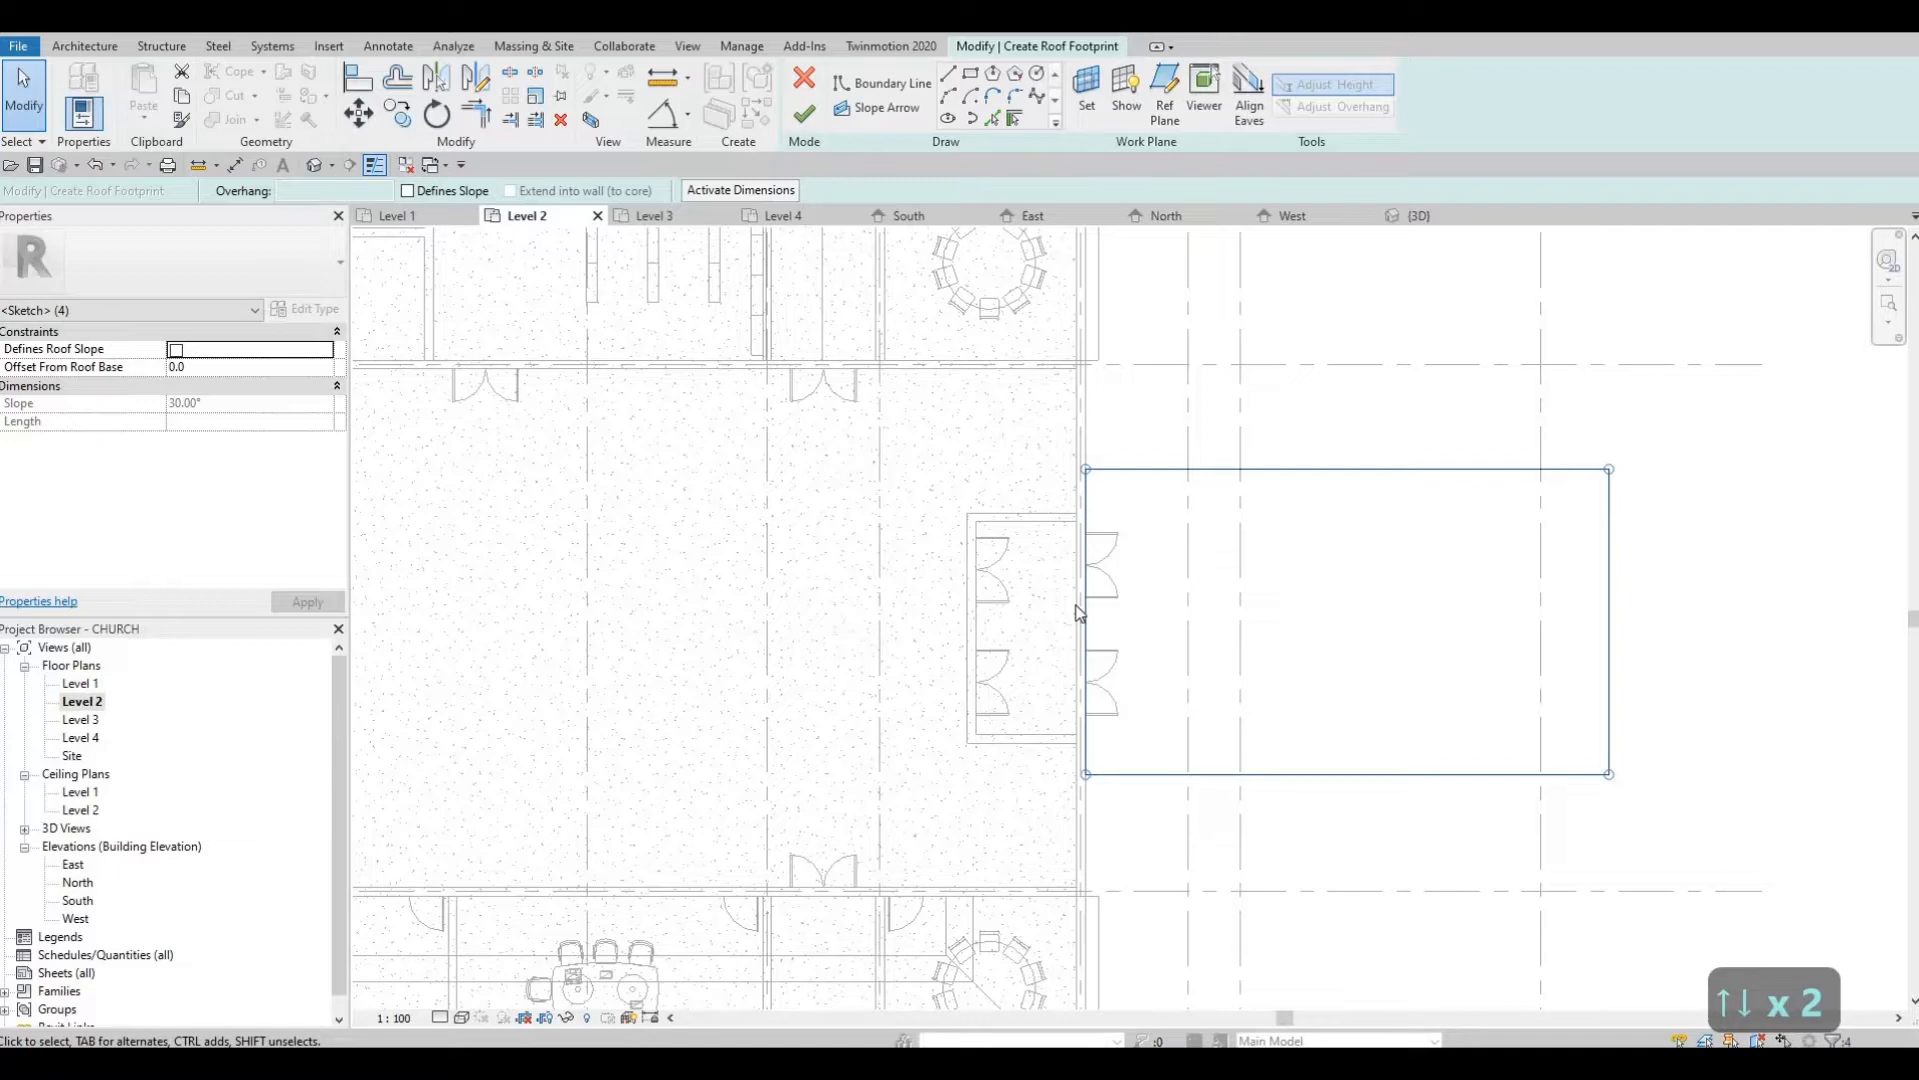
{"action": "scroll", "coordinate": [1078, 610], "scroll_direction": "down", "scroll_amount": 3}
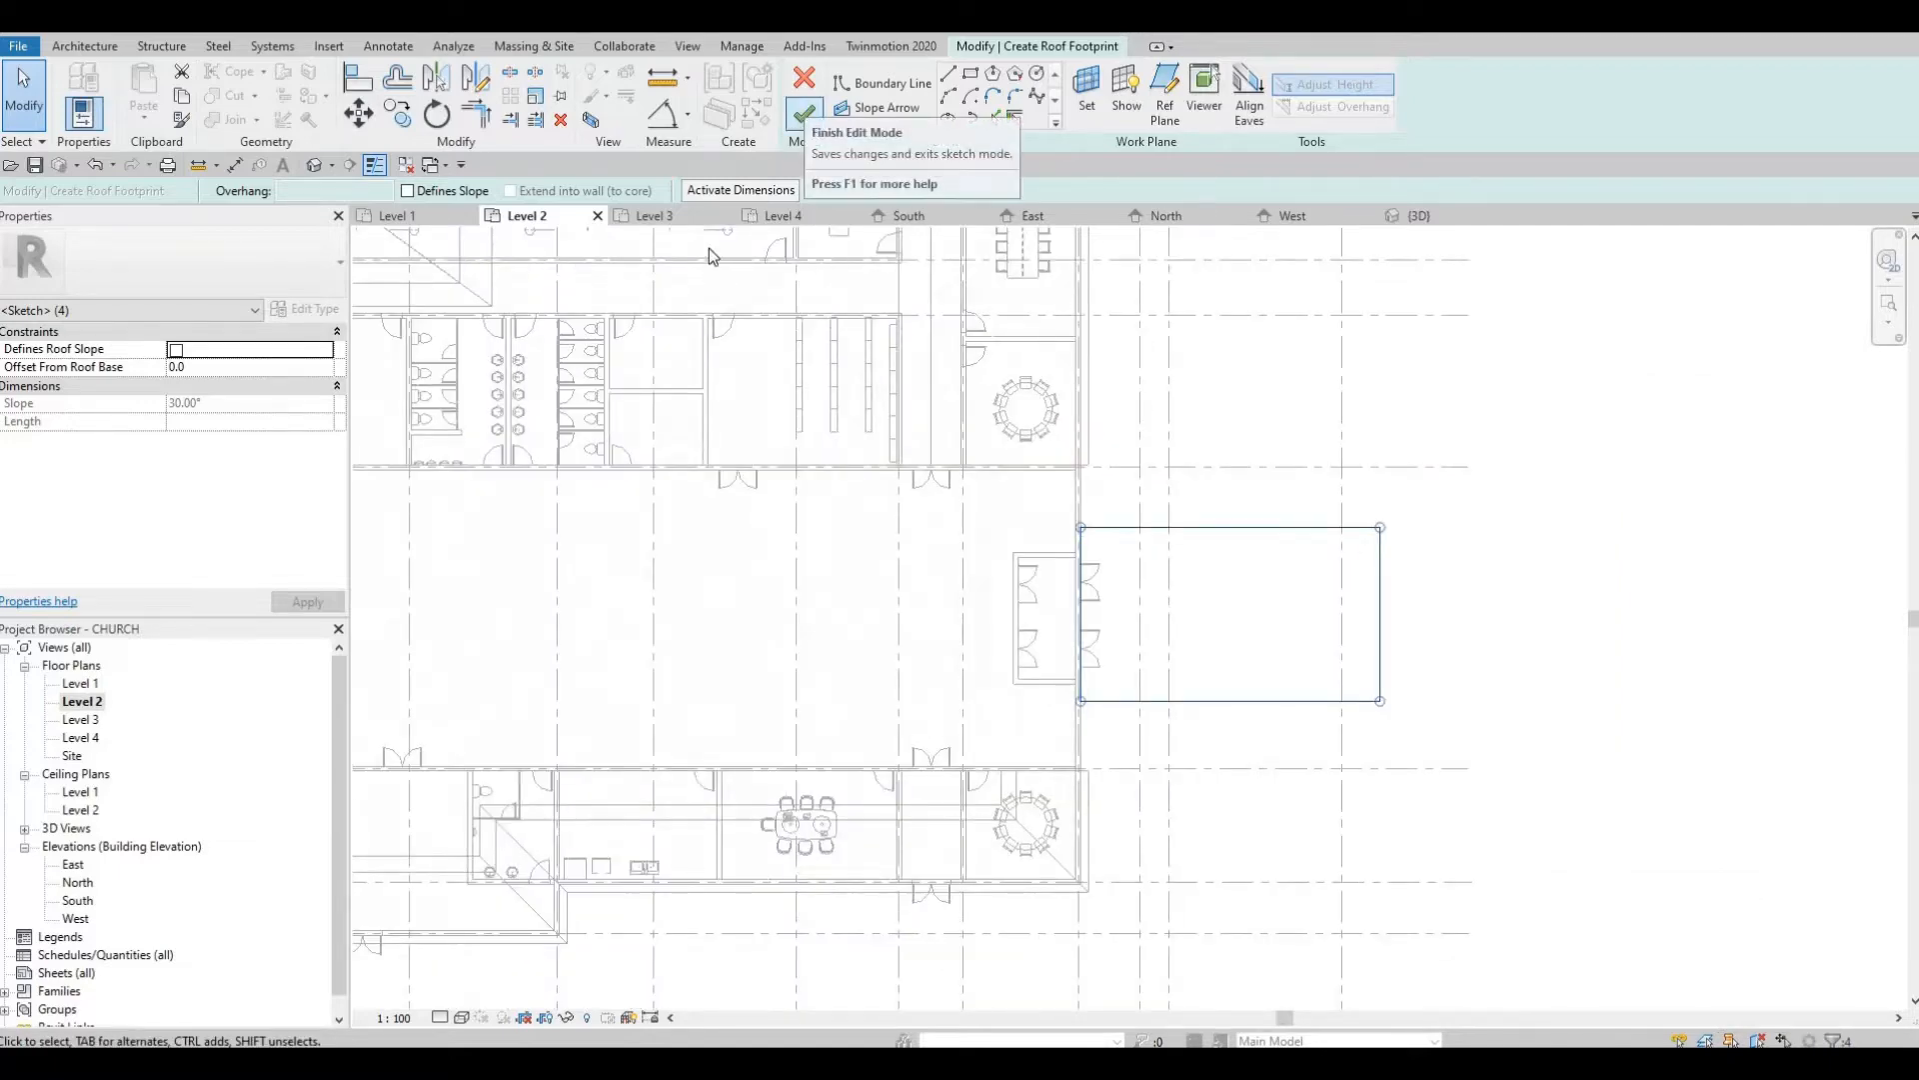
{"action": "left_click", "coordinate": [804, 120]}
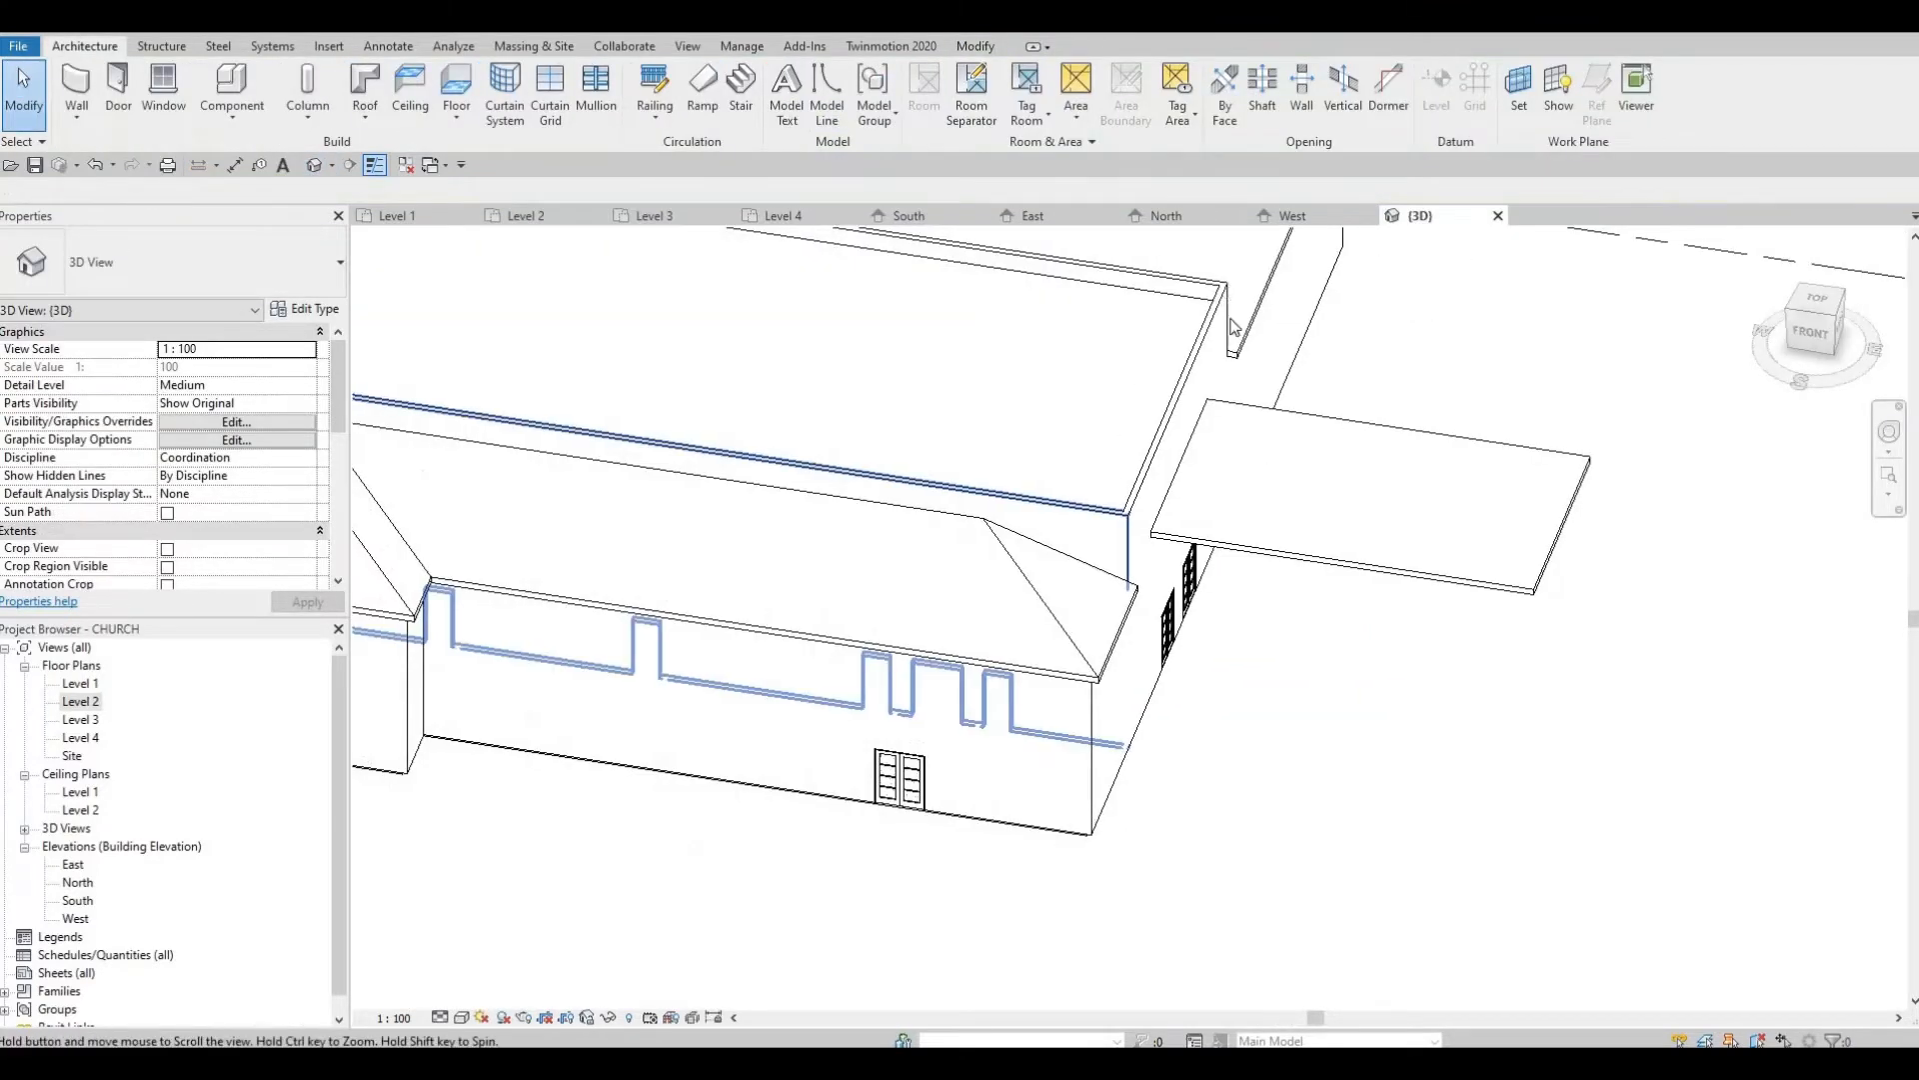
Examine the entrance canopy roof and the front of the church in the 3D model
{"action": "middle_click_drag", "start_coordinate": [1130, 735], "coordinate": [1262, 606], "text": "shift"}
{"action": "middle_click_drag", "start_coordinate": [1107, 627], "coordinate": [1109, 690], "text": "shift"}
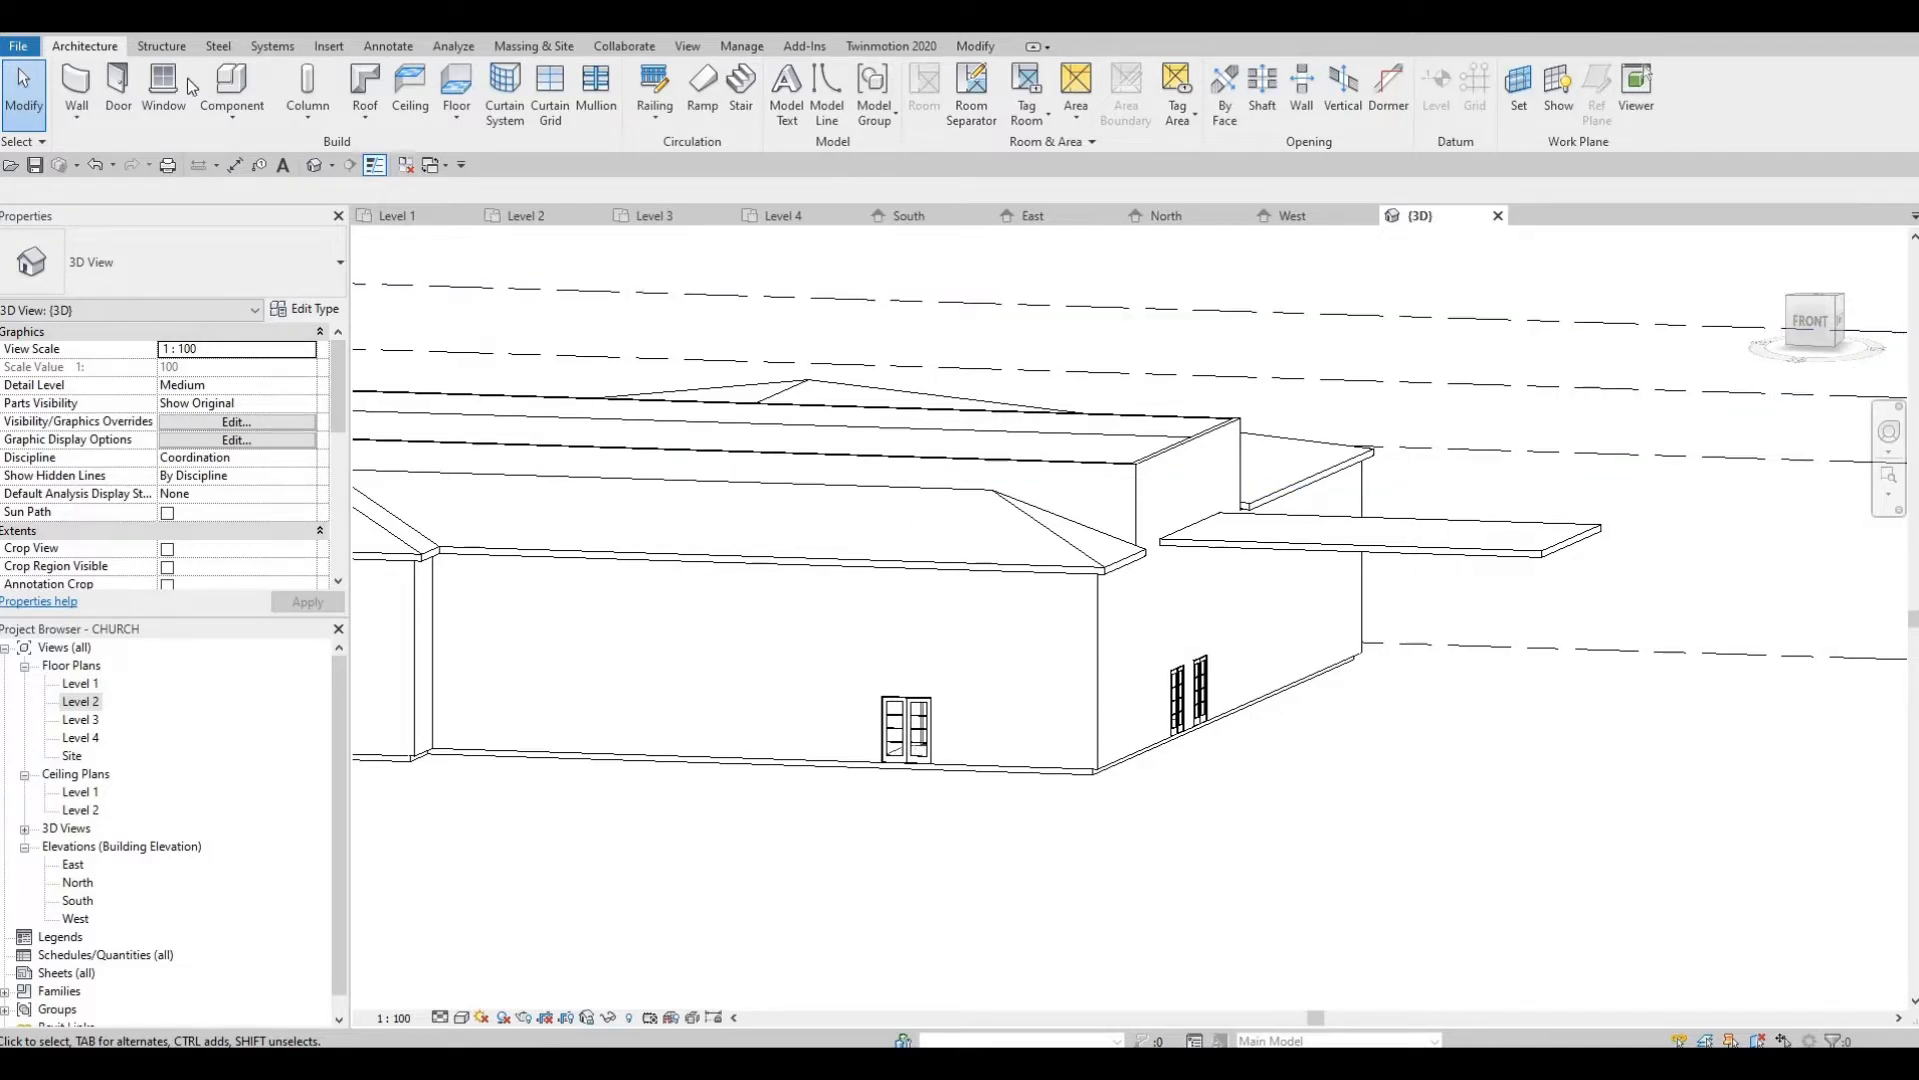
{"action": "left_click", "coordinate": [305, 127]}
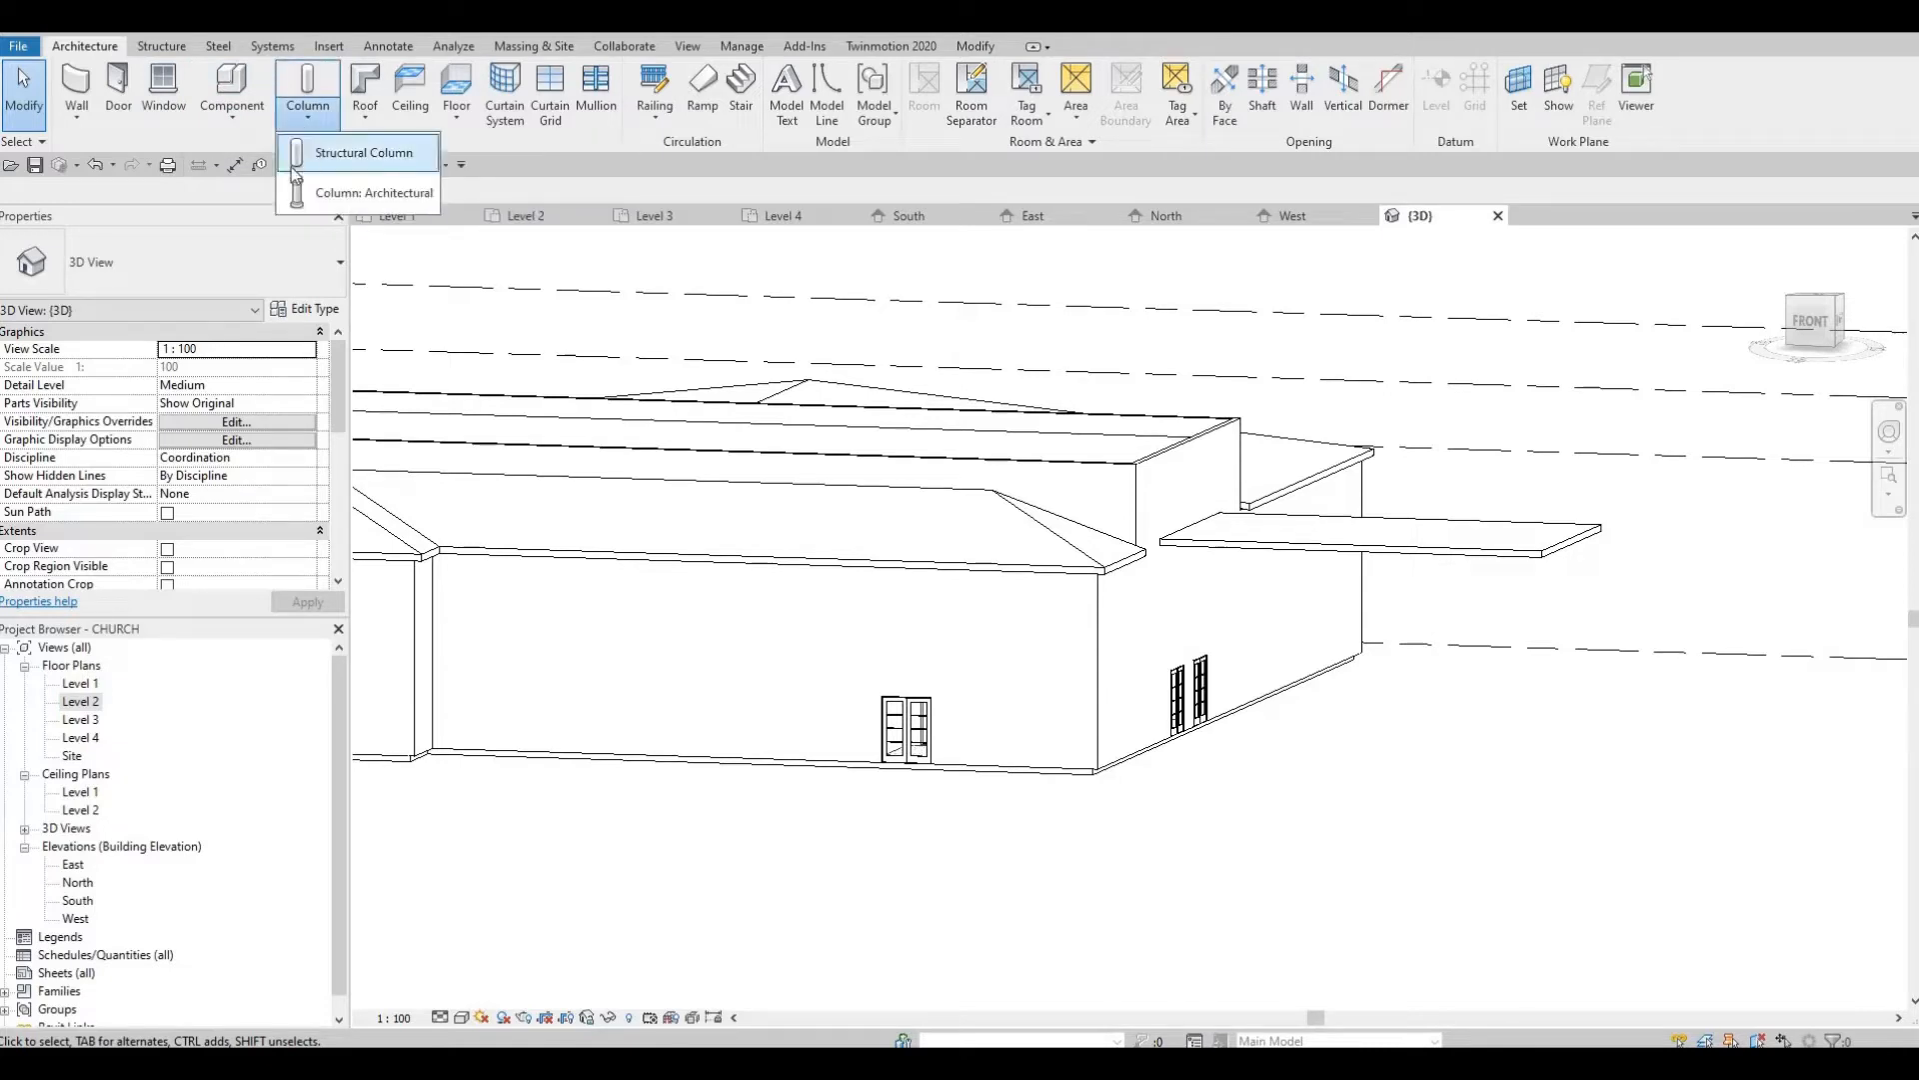
{"action": "key", "text": "Escape"}
{"action": "key", "text": "Escape"}
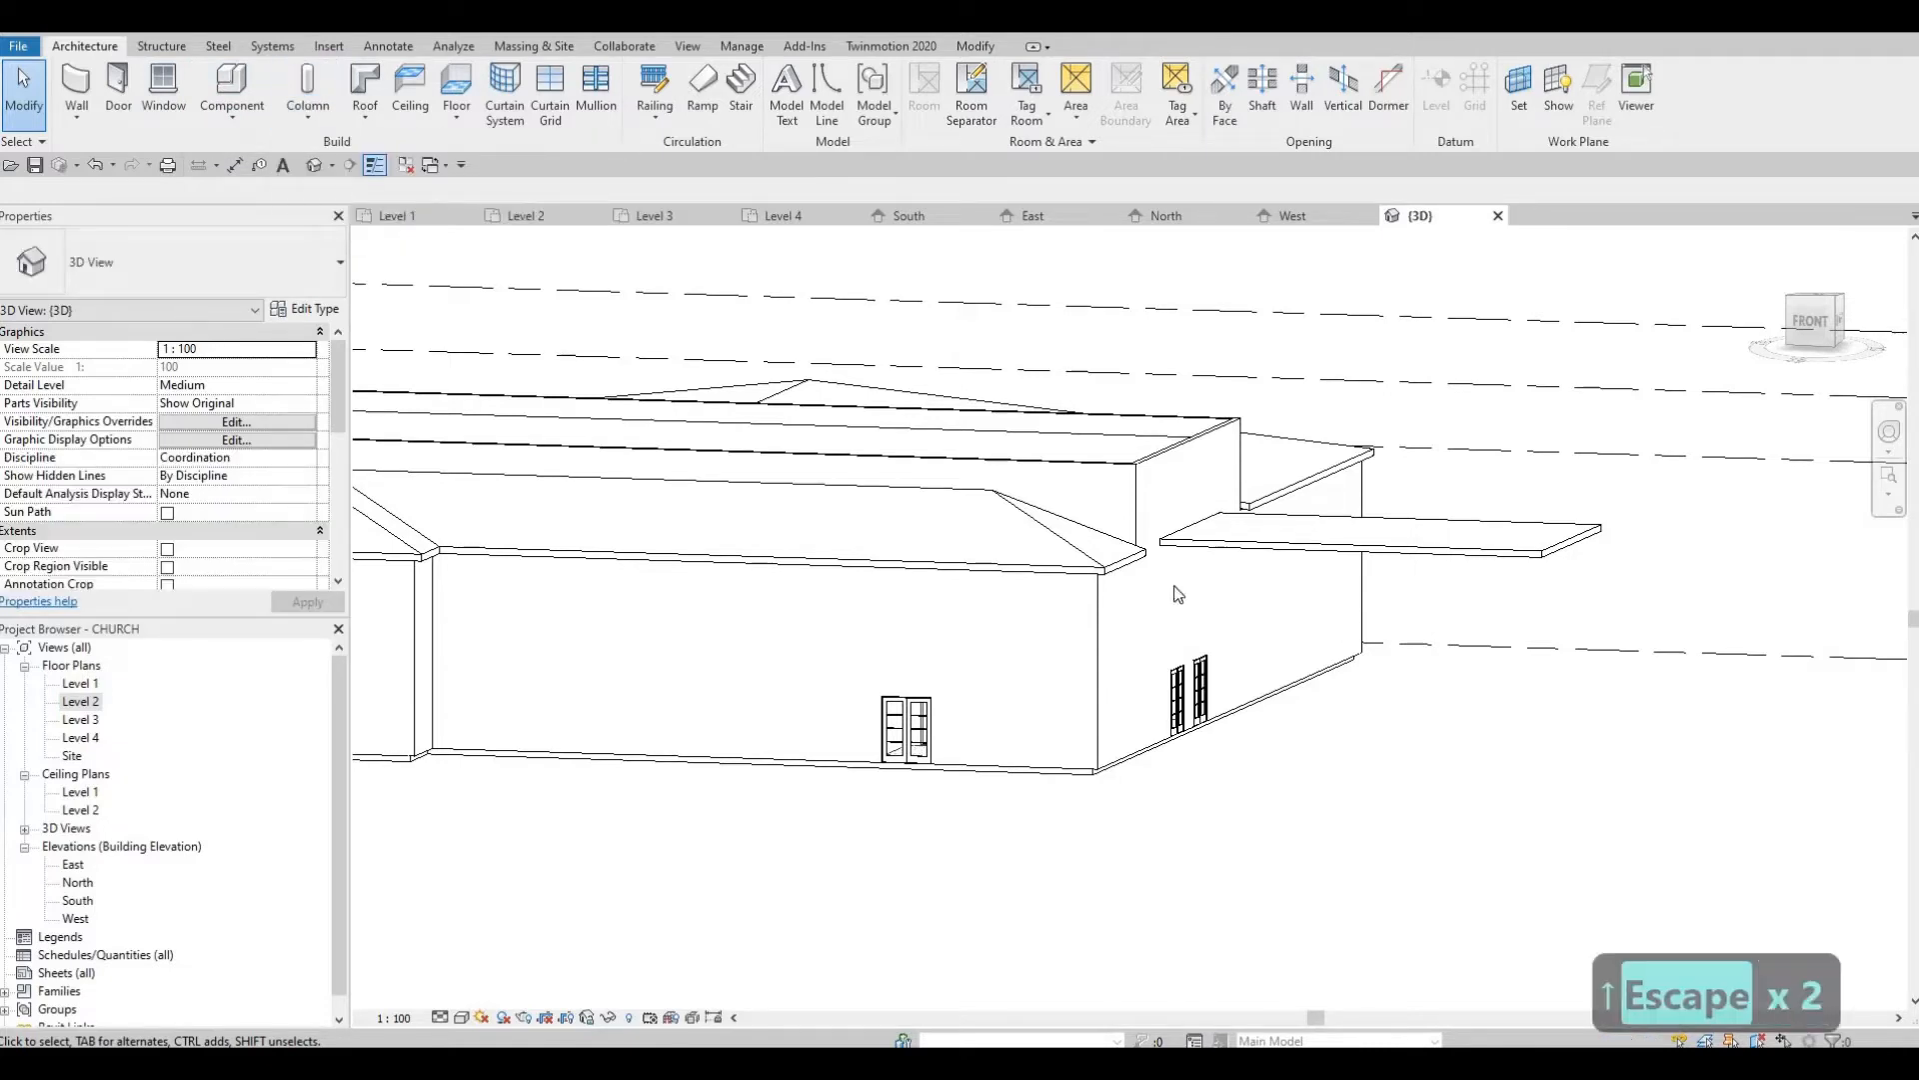
{"action": "scroll", "coordinate": [1319, 600], "scroll_direction": "down", "scroll_amount": 1}
{"action": "middle_click_drag", "start_coordinate": [616, 515], "coordinate": [1289, 475]}
{"action": "scroll", "coordinate": [1289, 475], "scroll_direction": "down", "scroll_amount": 2}
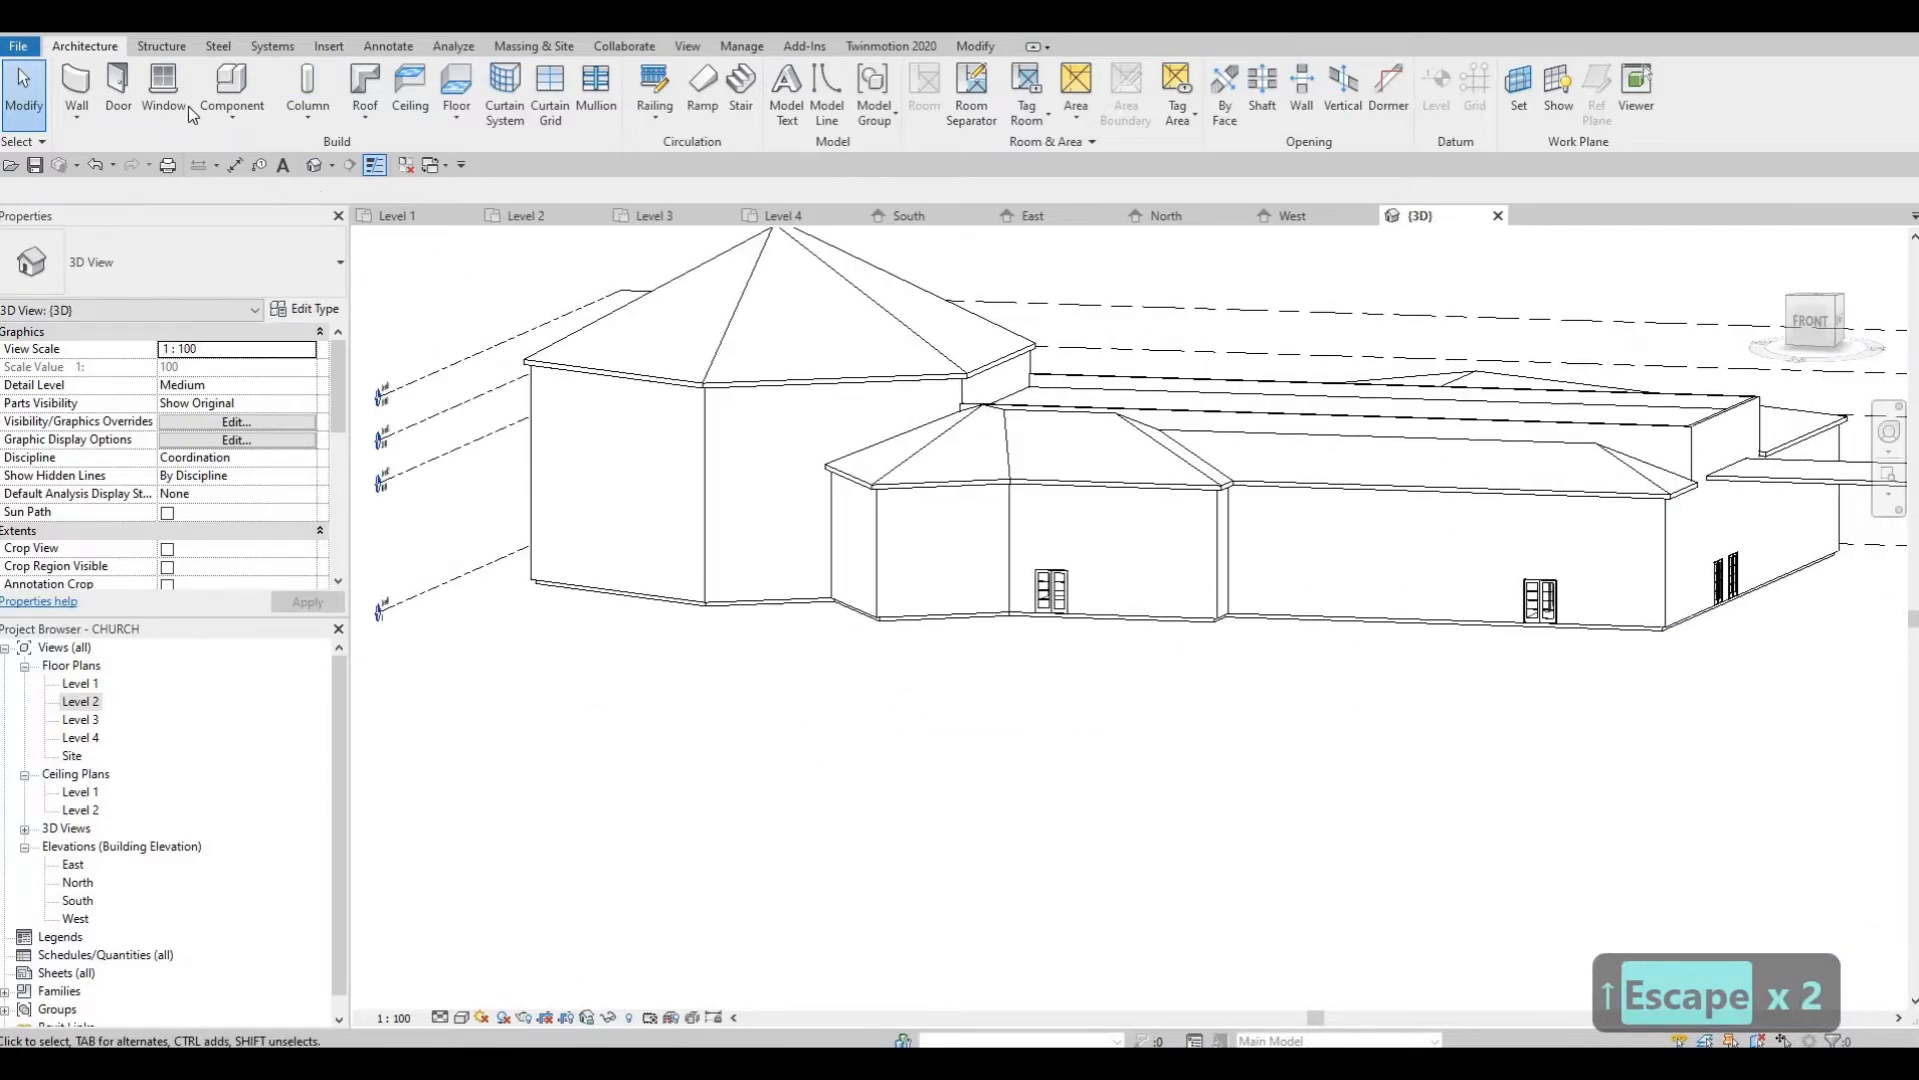
{"action": "middle_click_drag", "start_coordinate": [1397, 710], "coordinate": [1075, 689]}
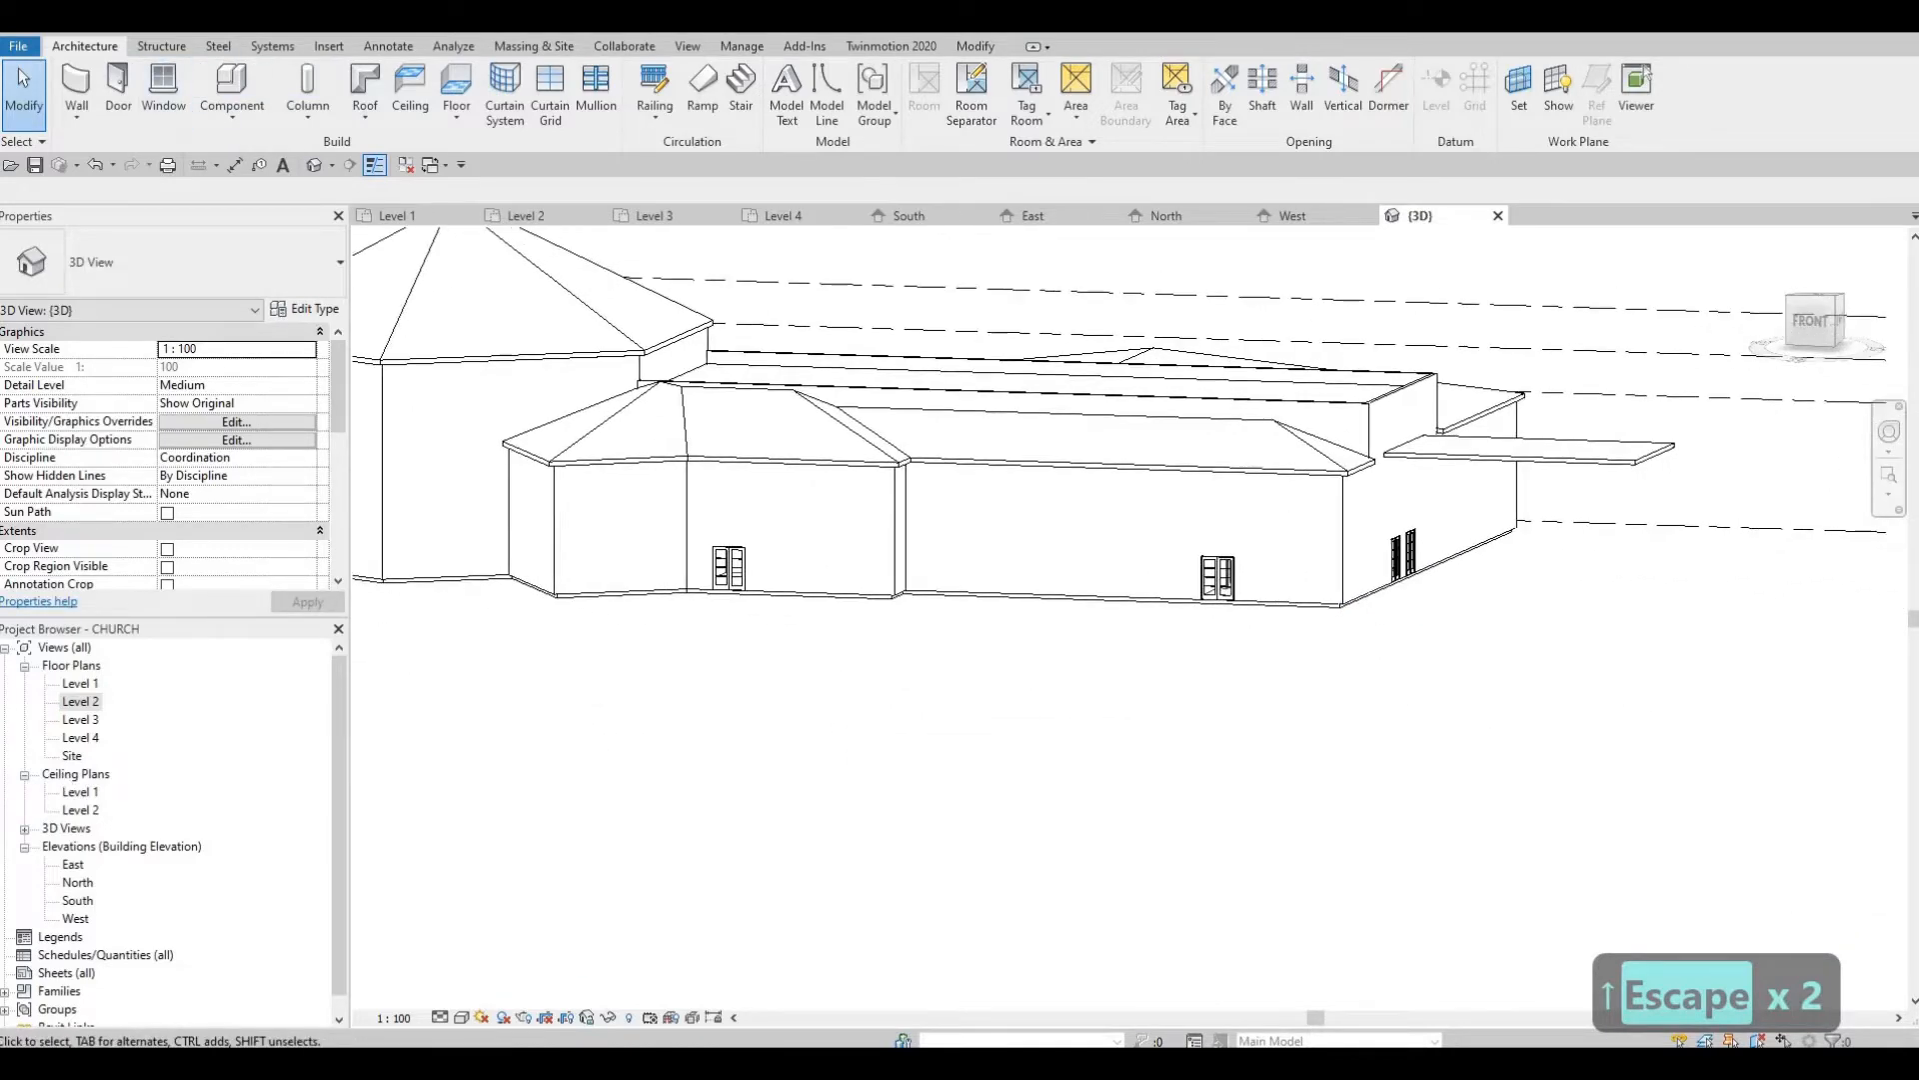
Place four 475 x 610mm architectural columns on Level 1 outside the east entrance, two each on grids 11 and 12, with height to Level 2
{"action": "double_click", "coordinate": [80, 700]}
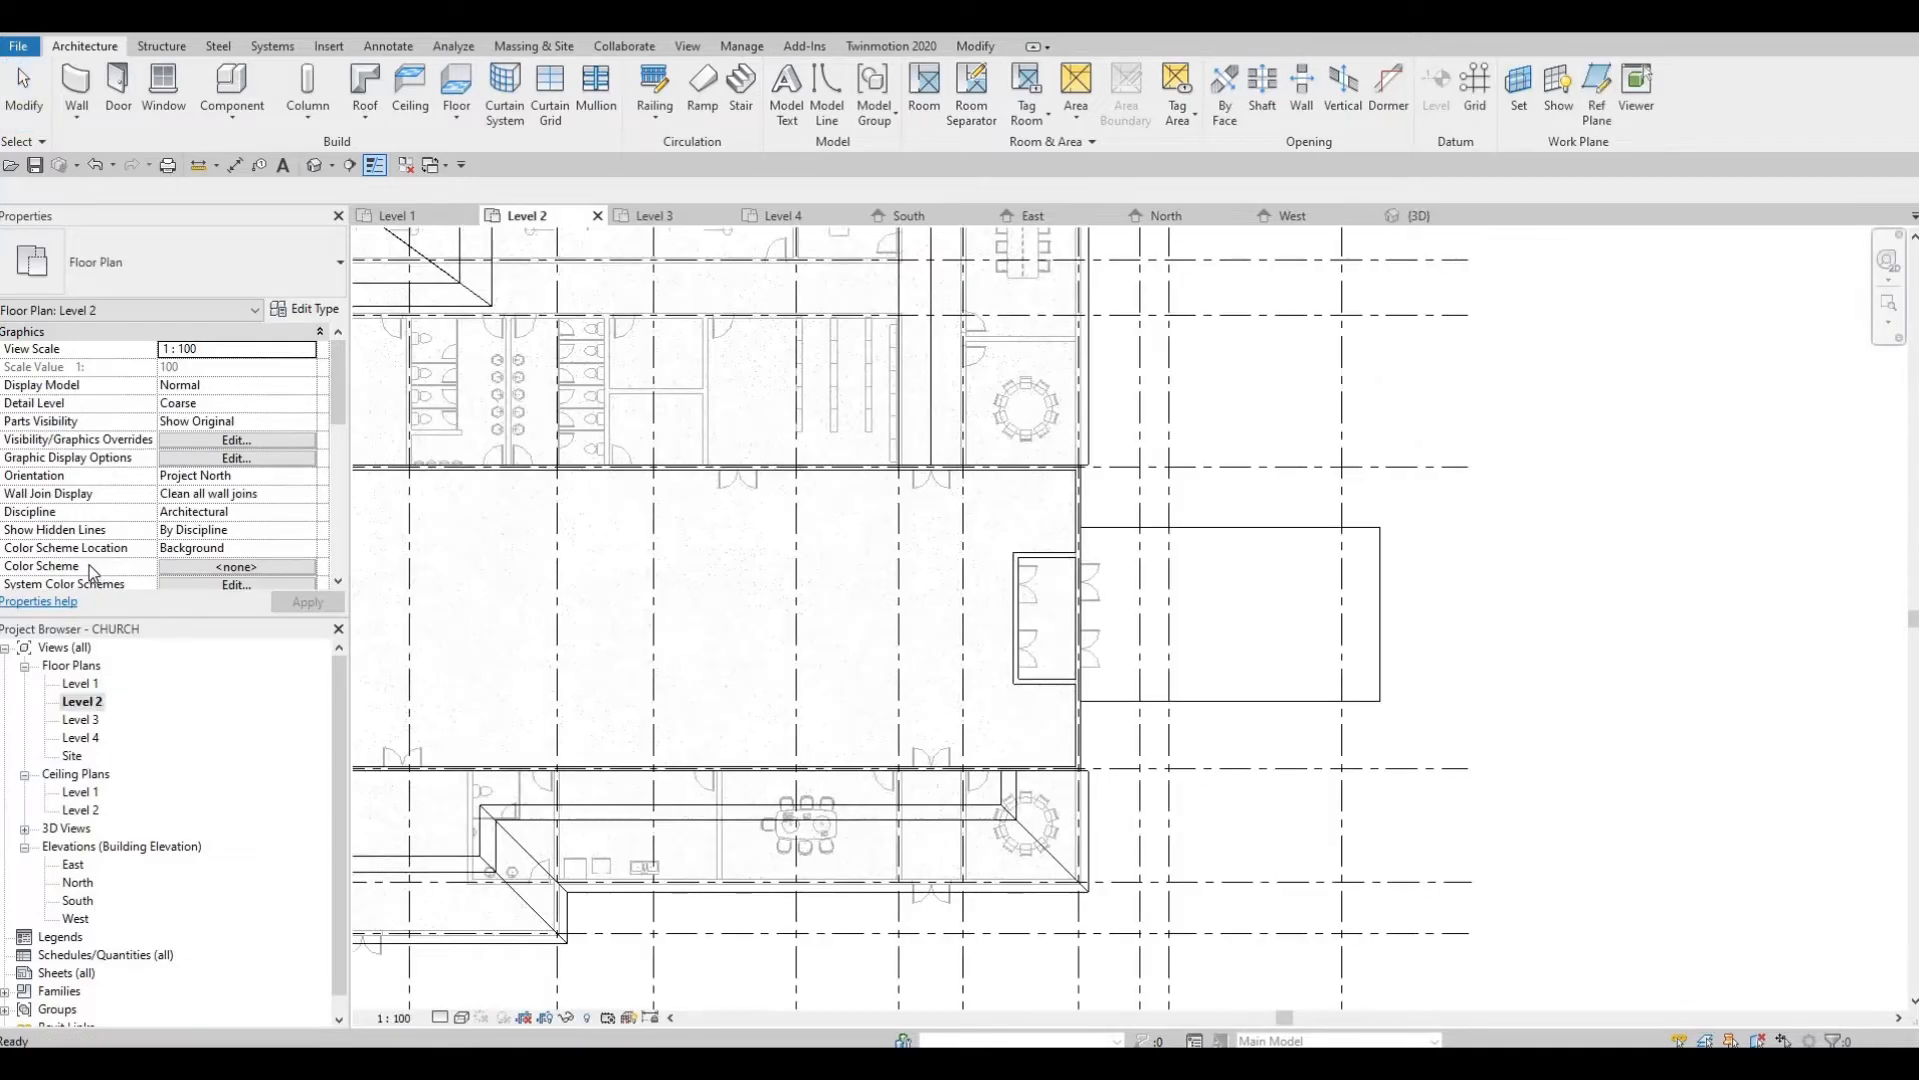
{"action": "double_click", "coordinate": [80, 683]}
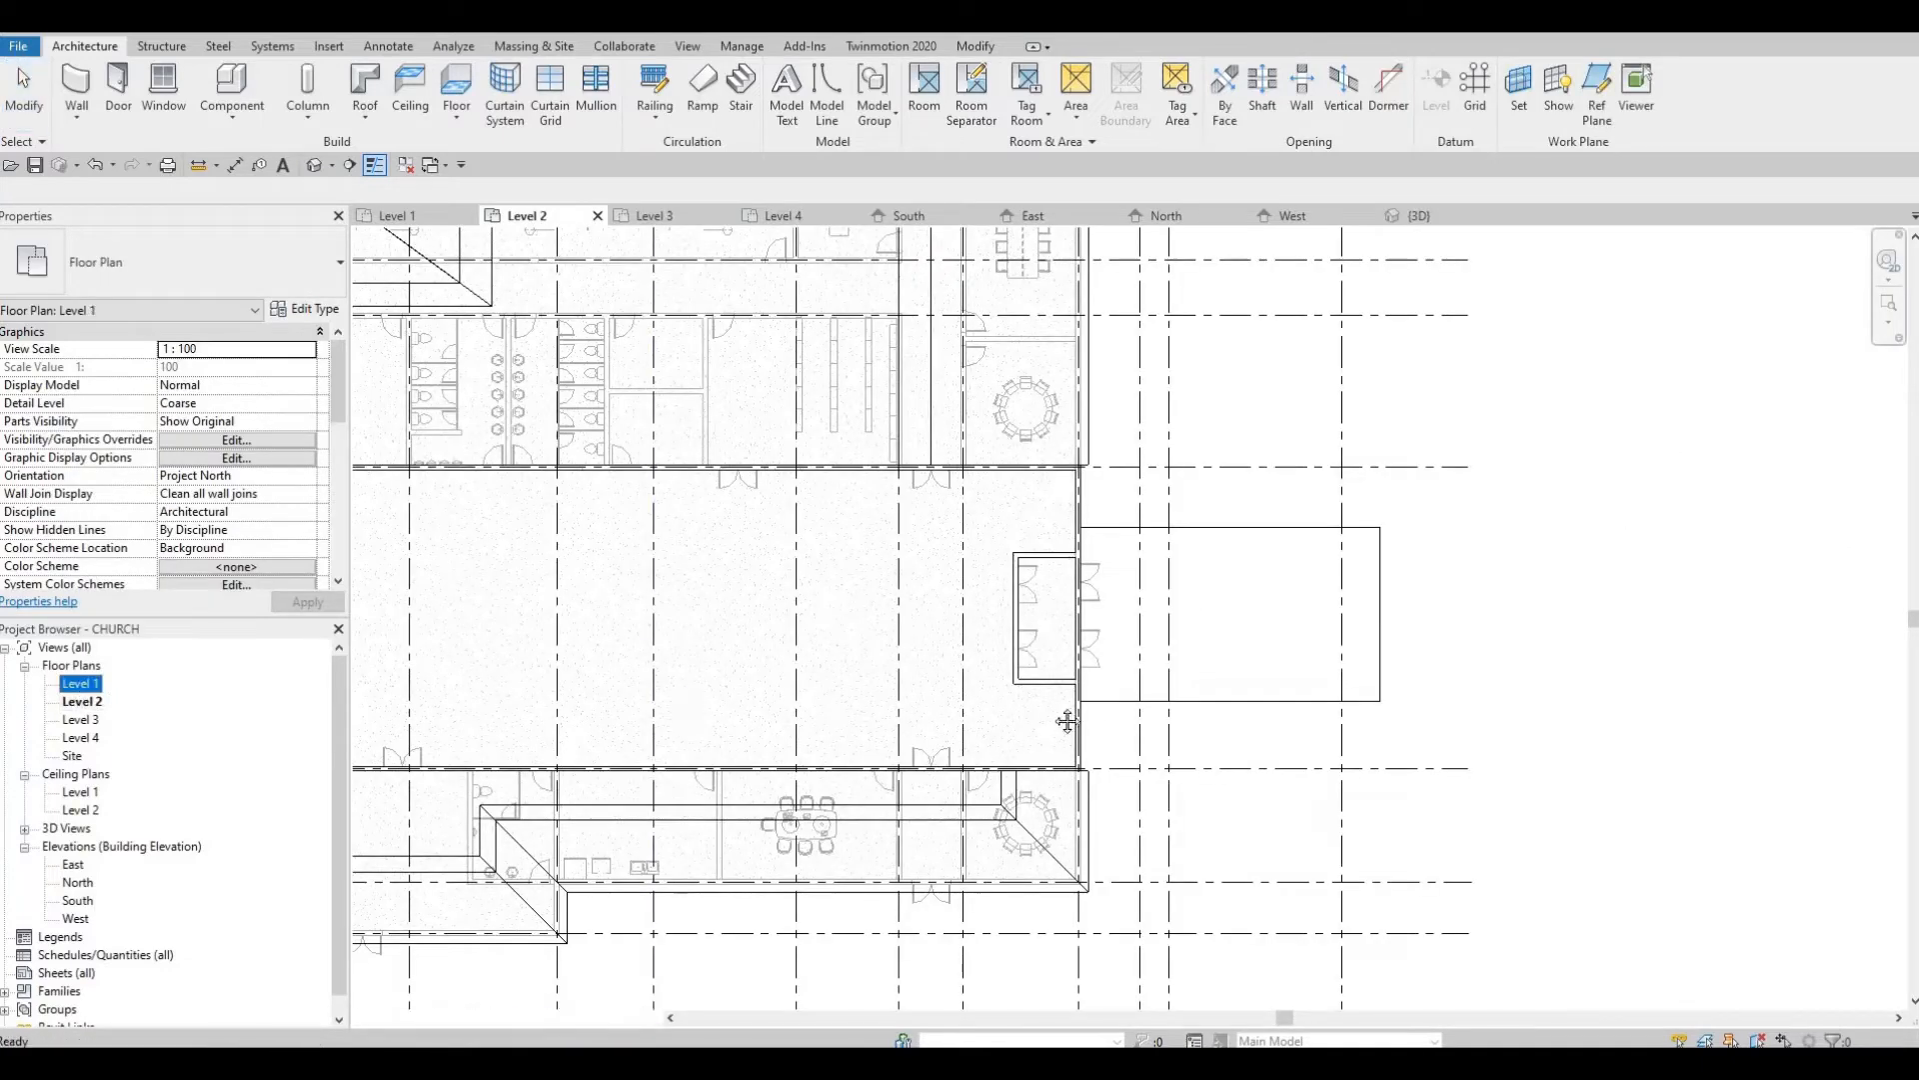
{"action": "scroll", "coordinate": [1078, 741], "scroll_direction": "down", "scroll_amount": 4}
{"action": "middle_click_drag", "start_coordinate": [1078, 741], "coordinate": [588, 564]}
{"action": "left_click", "coordinate": [307, 118]}
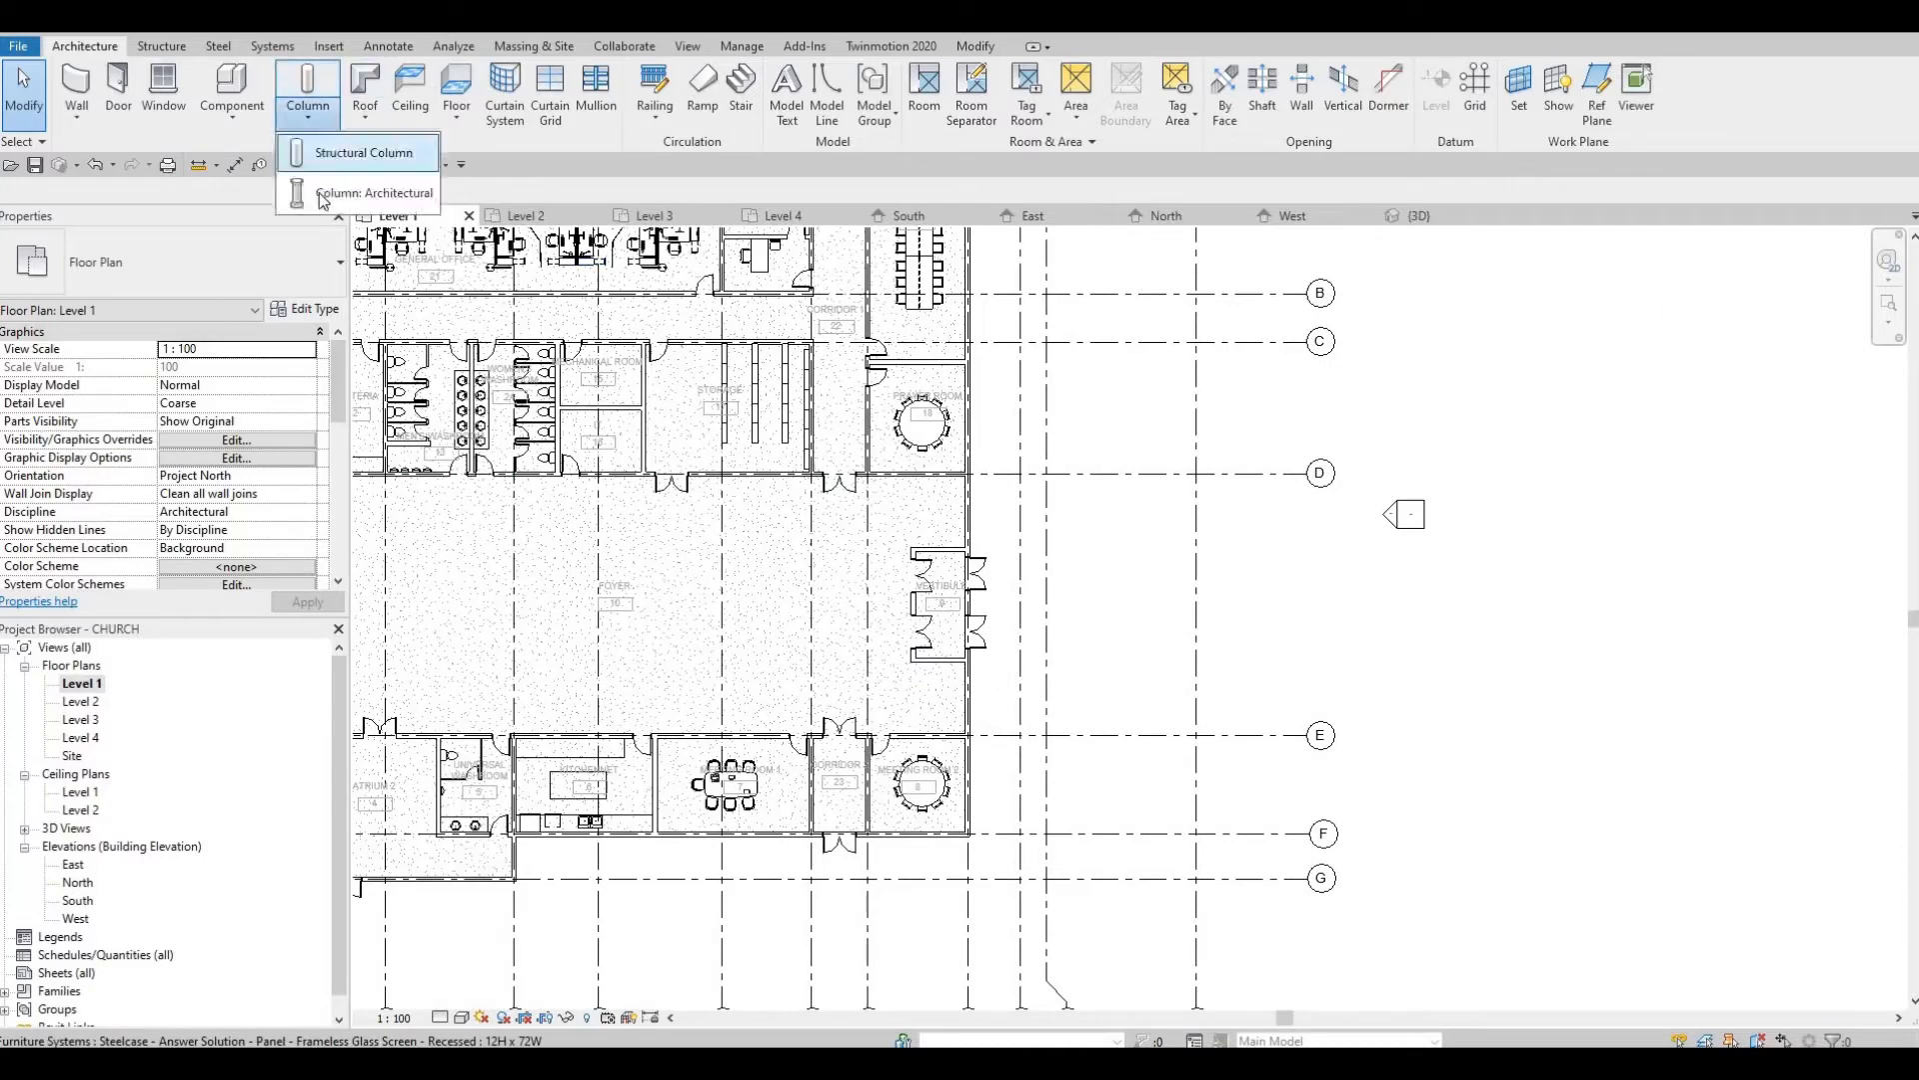
{"action": "left_click", "coordinate": [360, 184]}
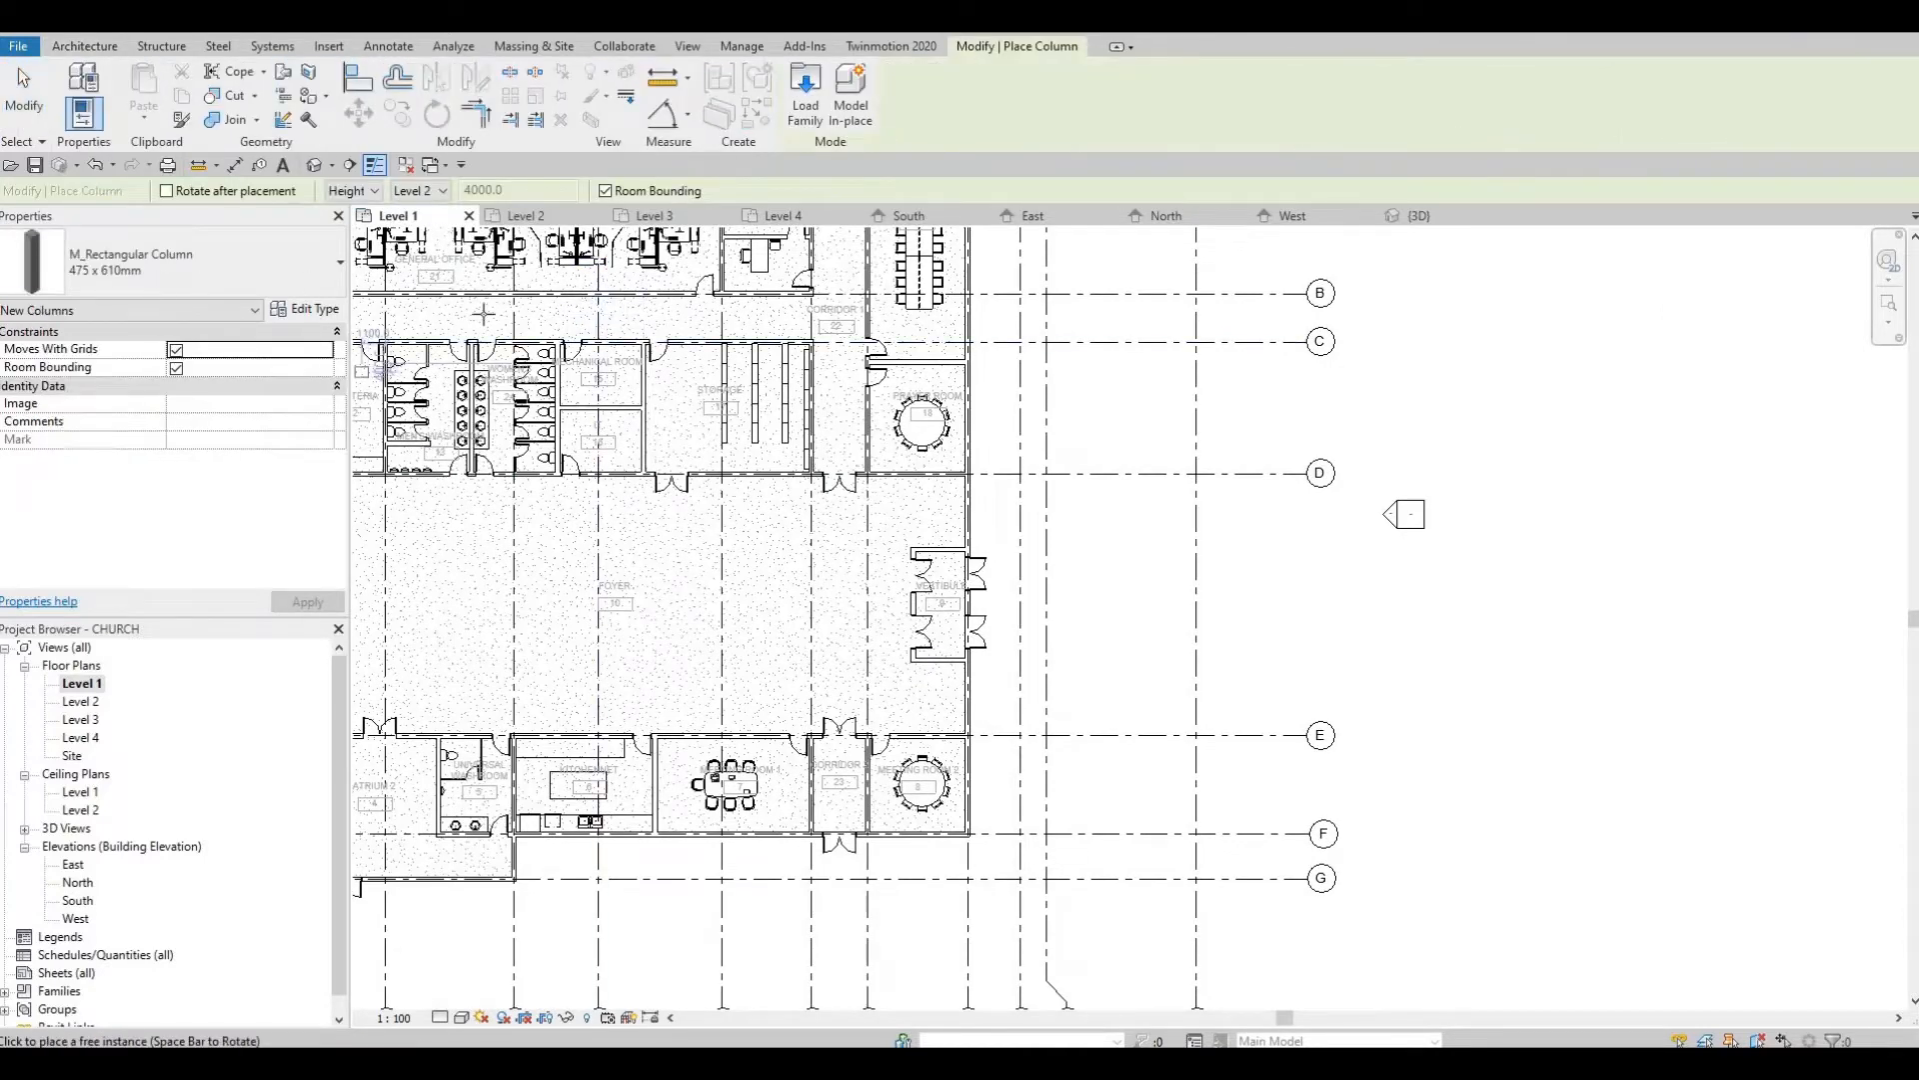
{"action": "scroll", "coordinate": [1206, 493], "scroll_direction": "up", "scroll_amount": 1}
{"action": "scroll", "coordinate": [1207, 493], "scroll_direction": "up", "scroll_amount": 1}
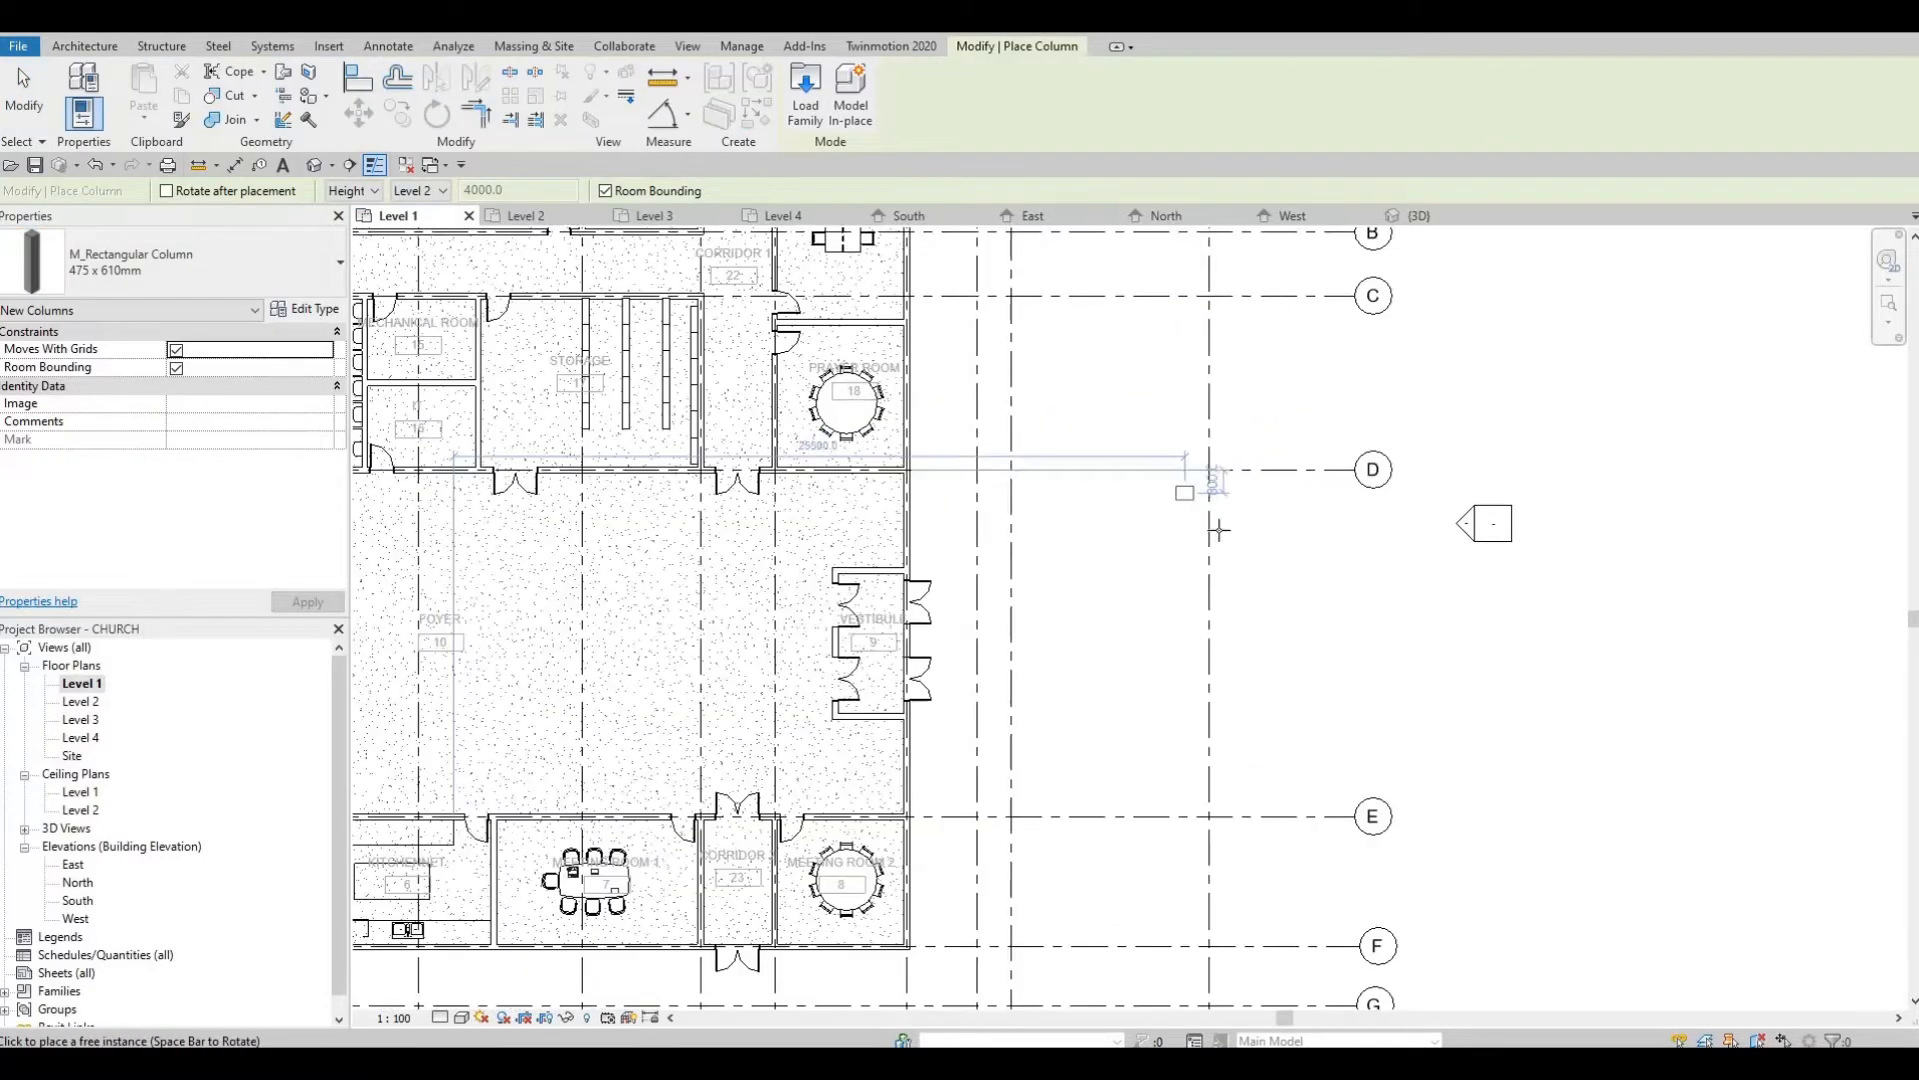
{"action": "left_click", "coordinate": [1084, 556]}
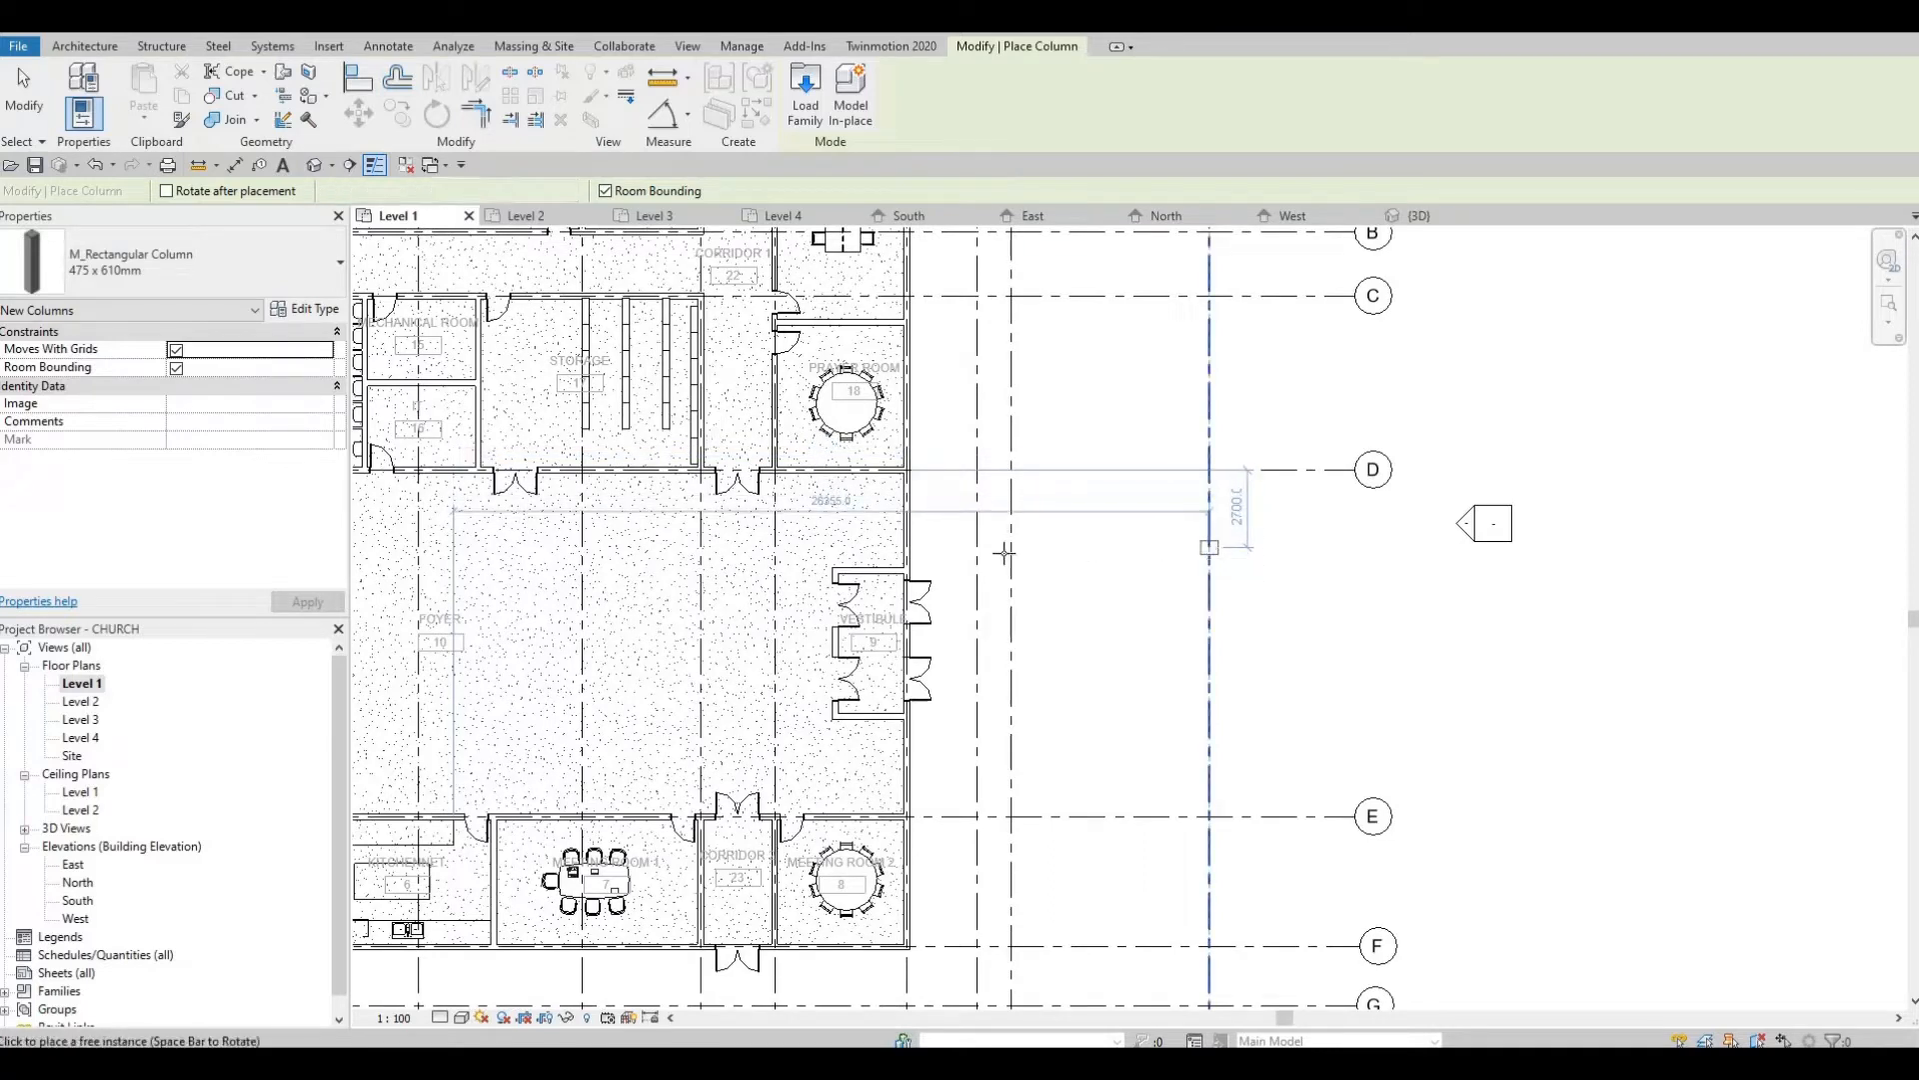
{"action": "left_click", "coordinate": [1011, 703]}
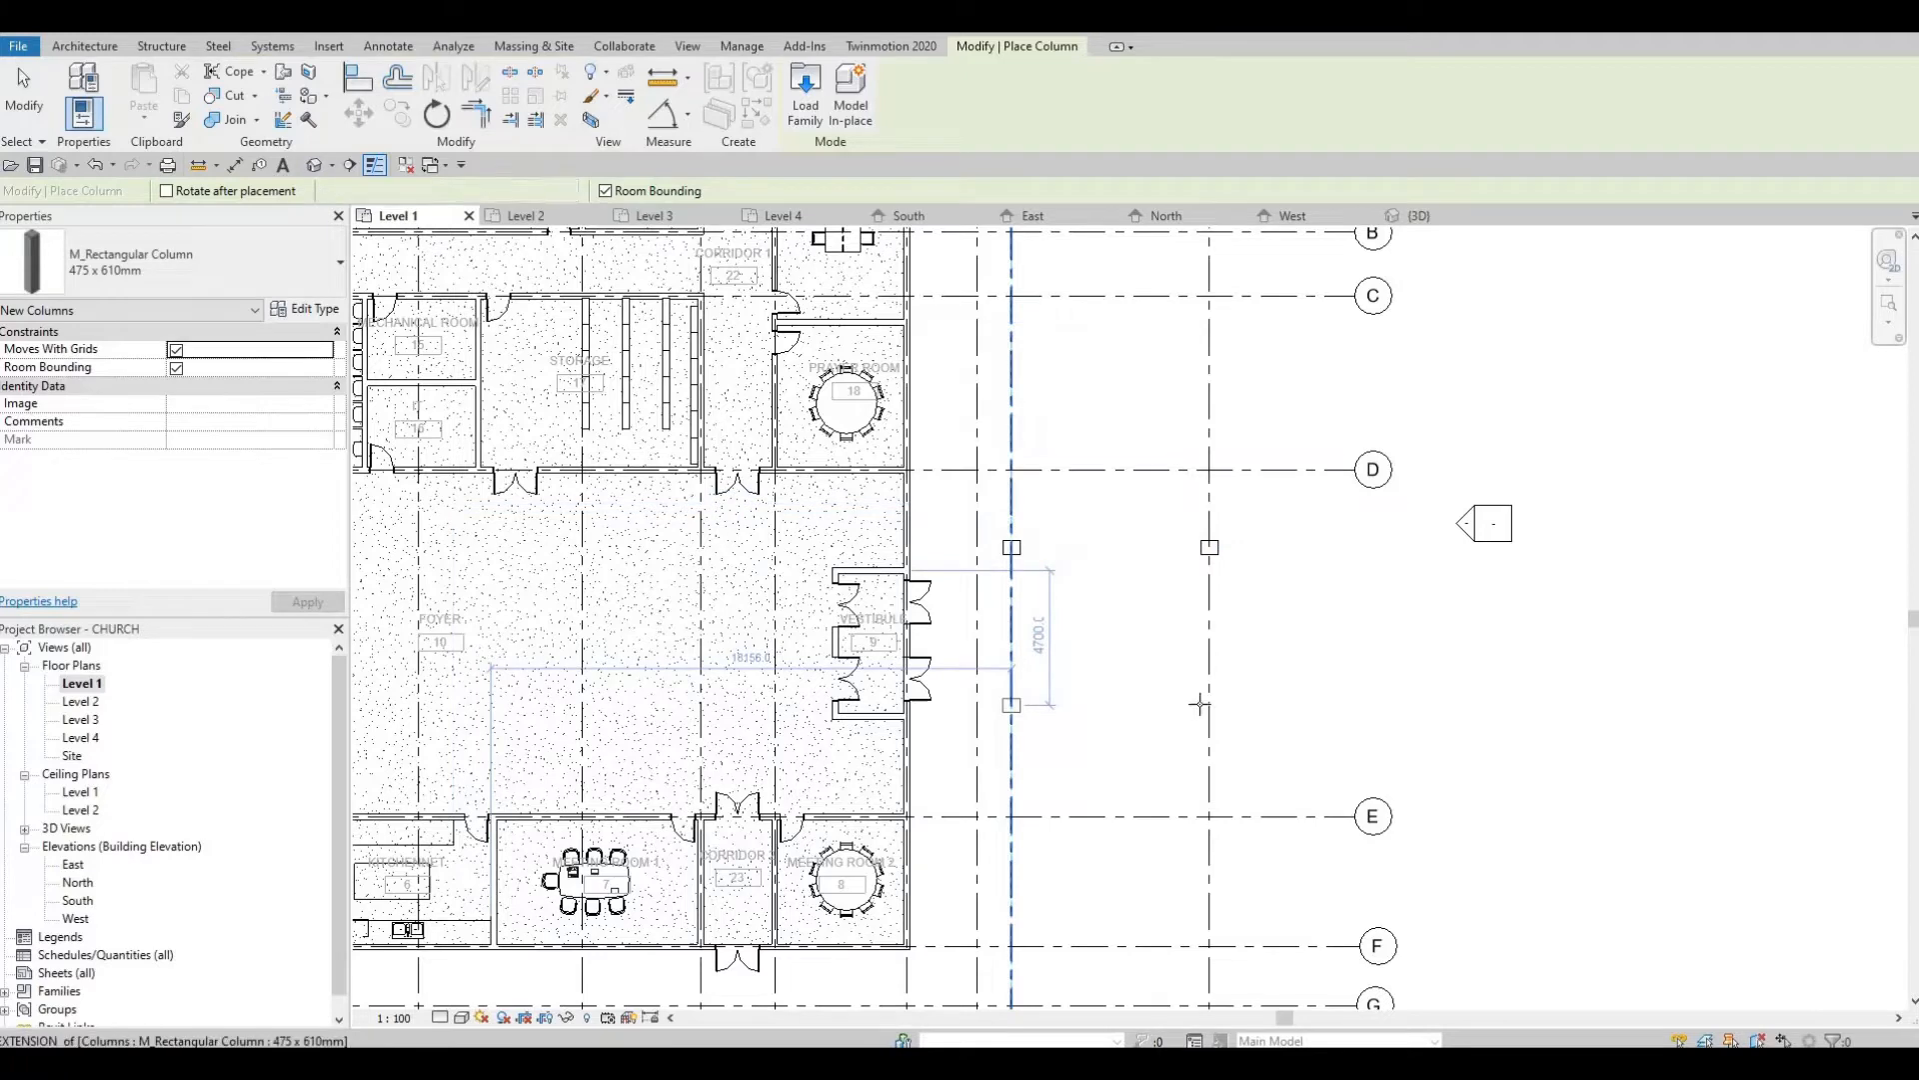
{"action": "left_click", "coordinate": [1207, 704]}
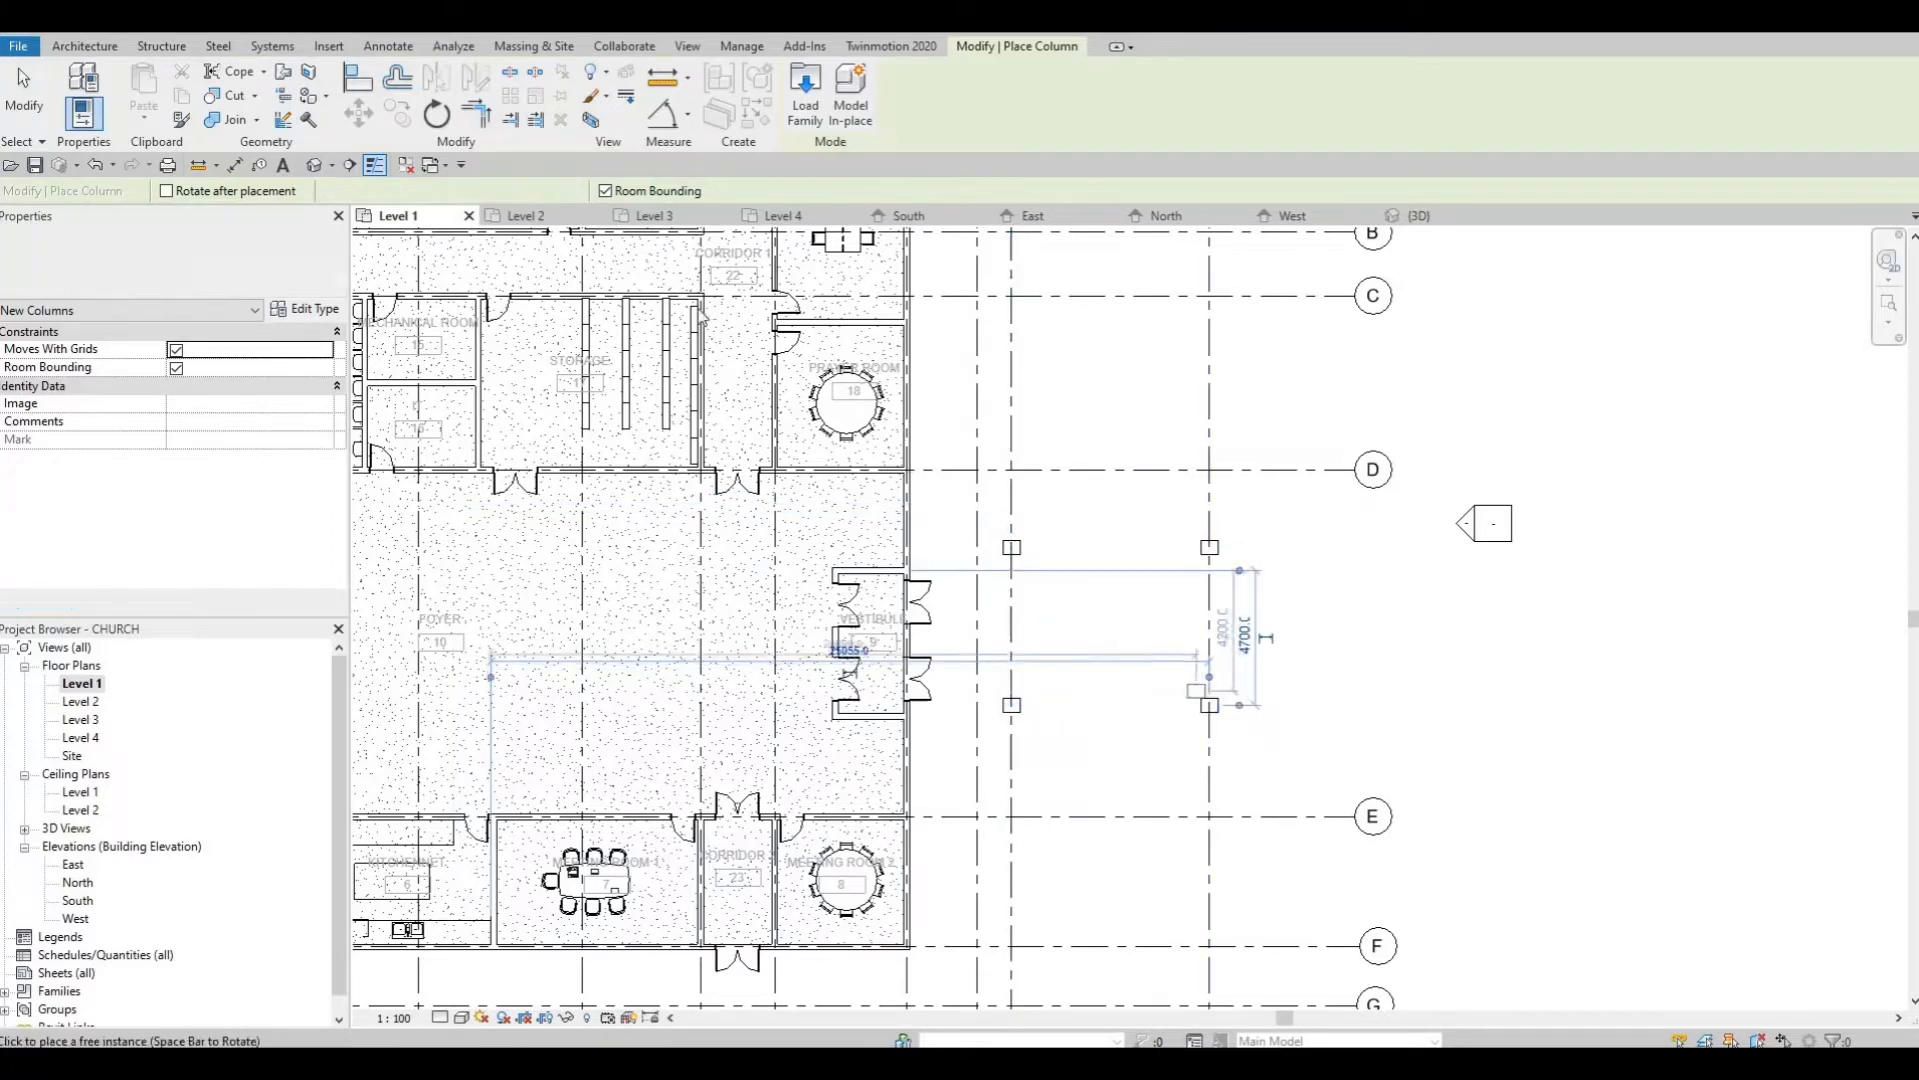
{"action": "key", "text": "Escape"}
{"action": "key", "text": "Escape"}
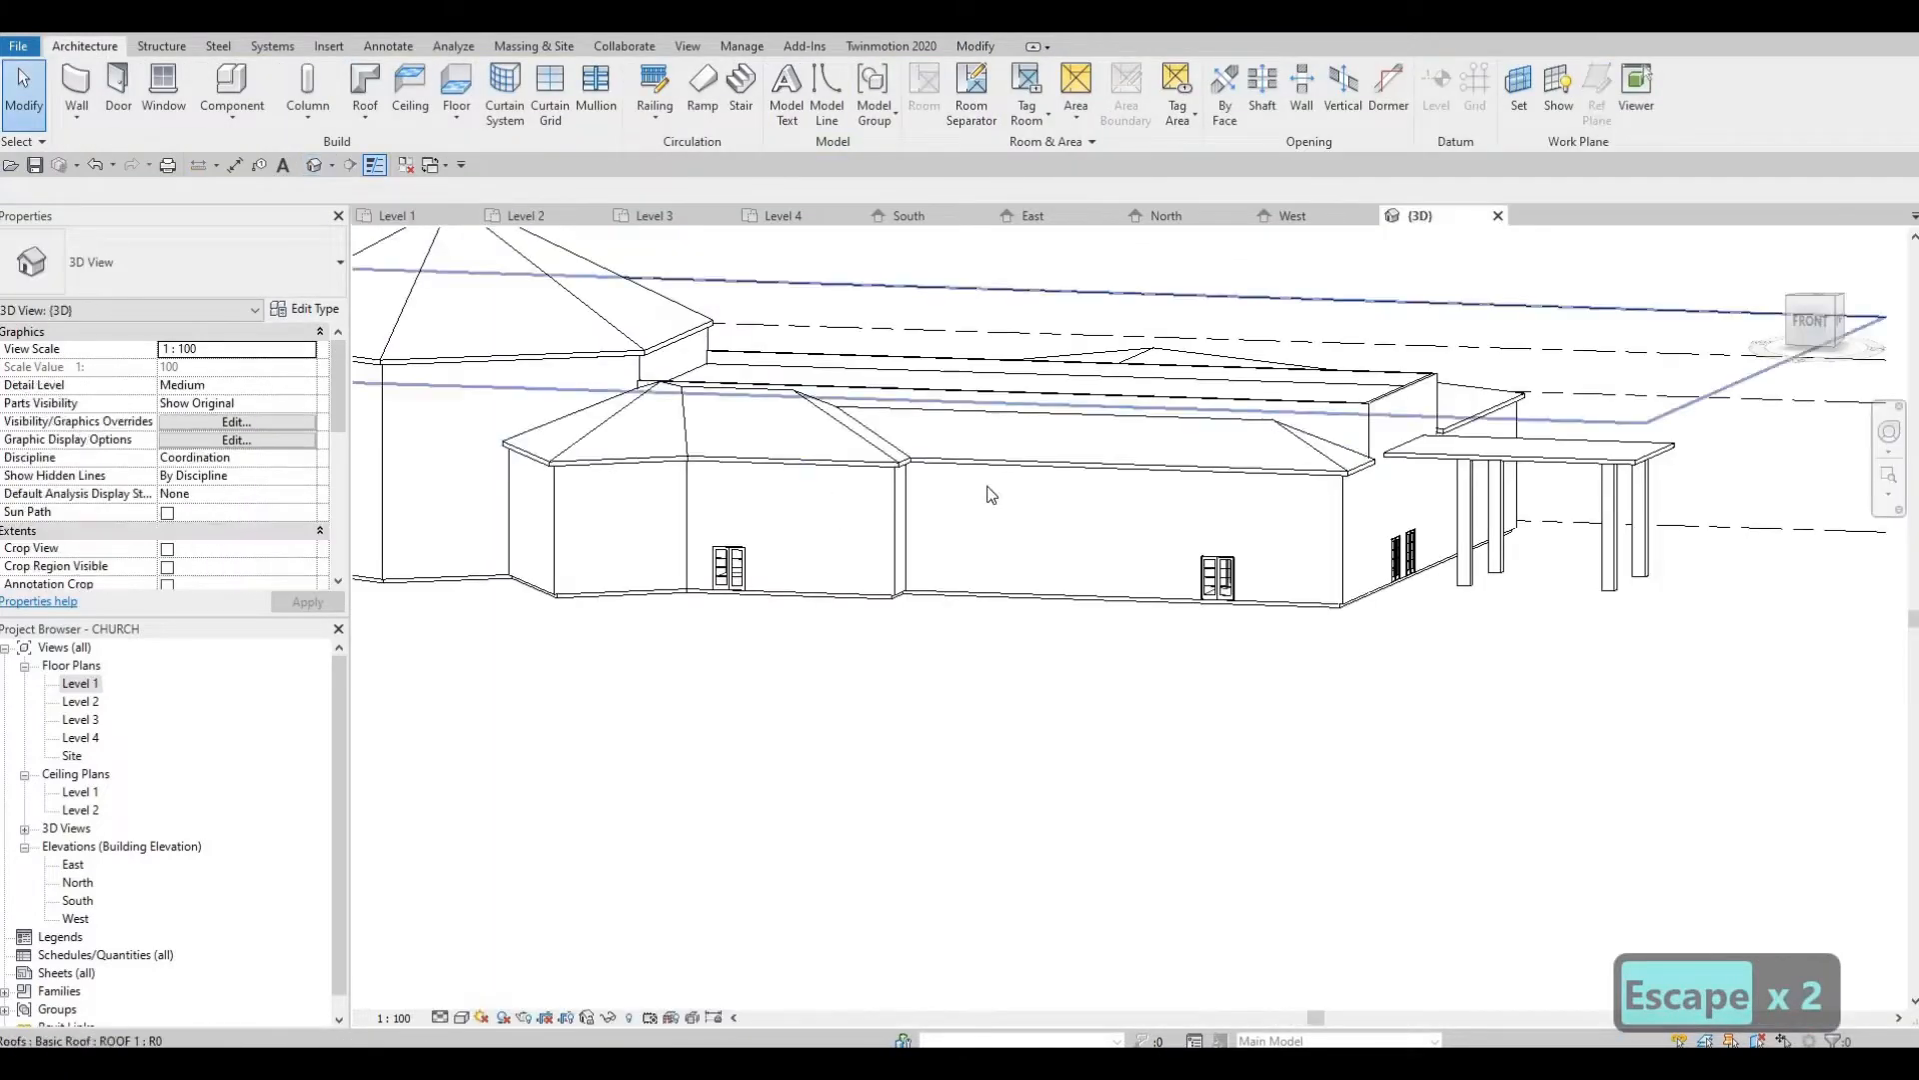
Check the four columns beneath the entrance roof in 3D and return to the Level 2 floor plan at the entrance
{"action": "middle_click_drag", "start_coordinate": [870, 484], "coordinate": [1002, 536], "text": "shift"}
{"action": "double_click", "coordinate": [84, 703]}
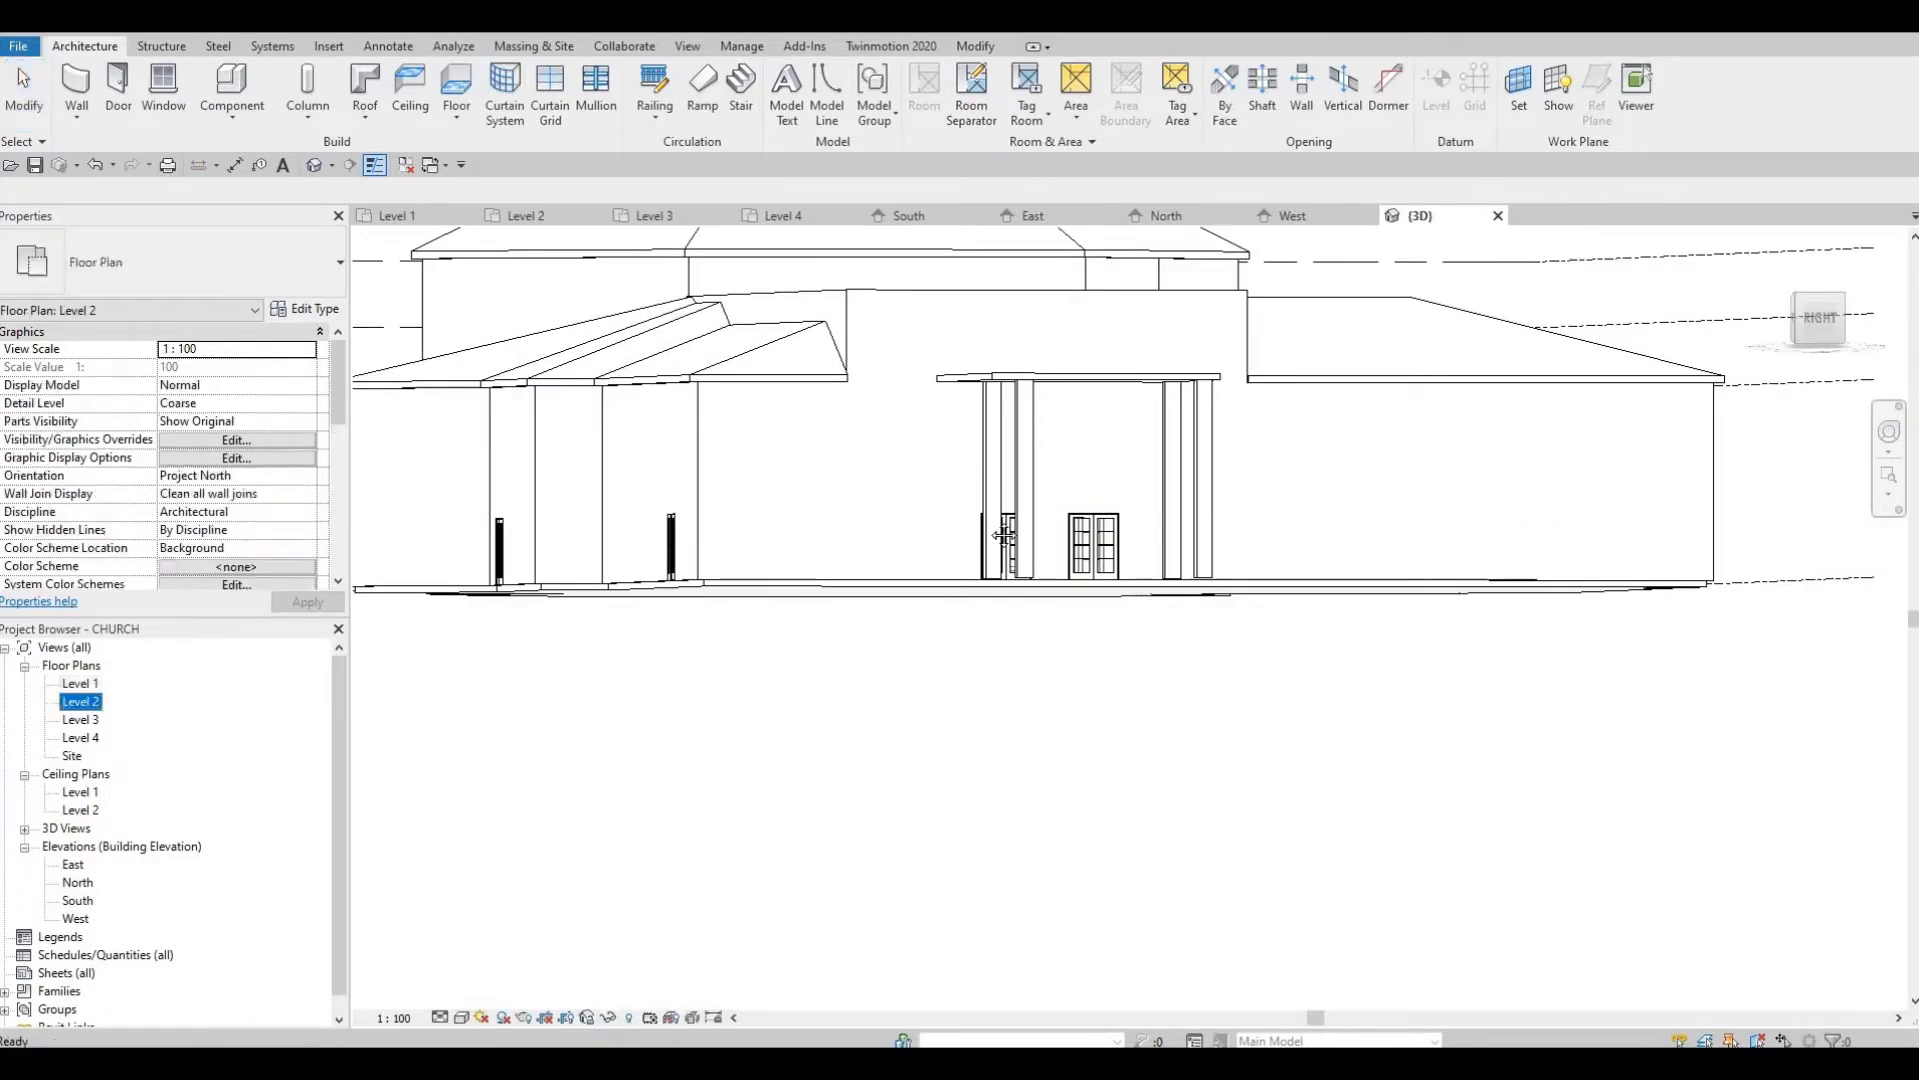
{"action": "middle_click_drag", "start_coordinate": [1105, 492], "coordinate": [1016, 399]}
{"action": "scroll", "coordinate": [1089, 437], "scroll_direction": "up", "scroll_amount": 2}
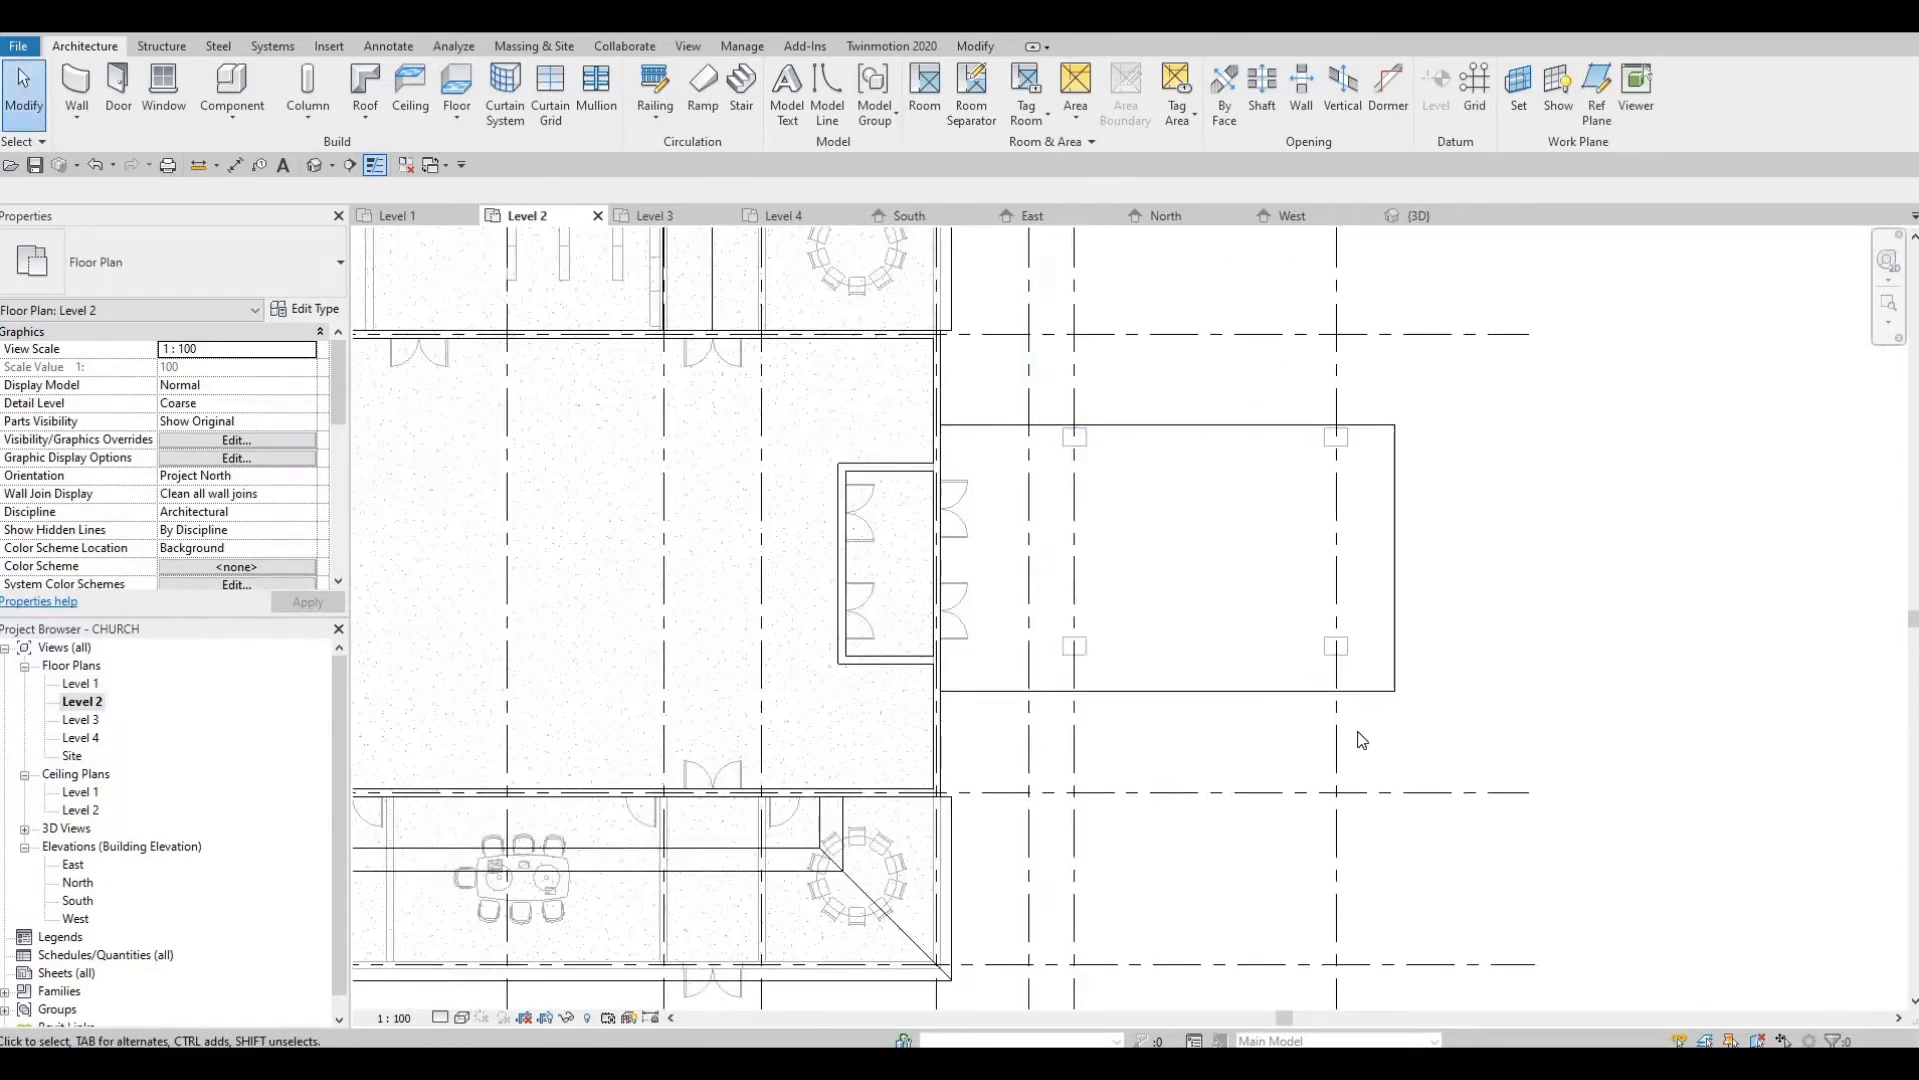
{"action": "left_click", "coordinate": [1089, 441]}
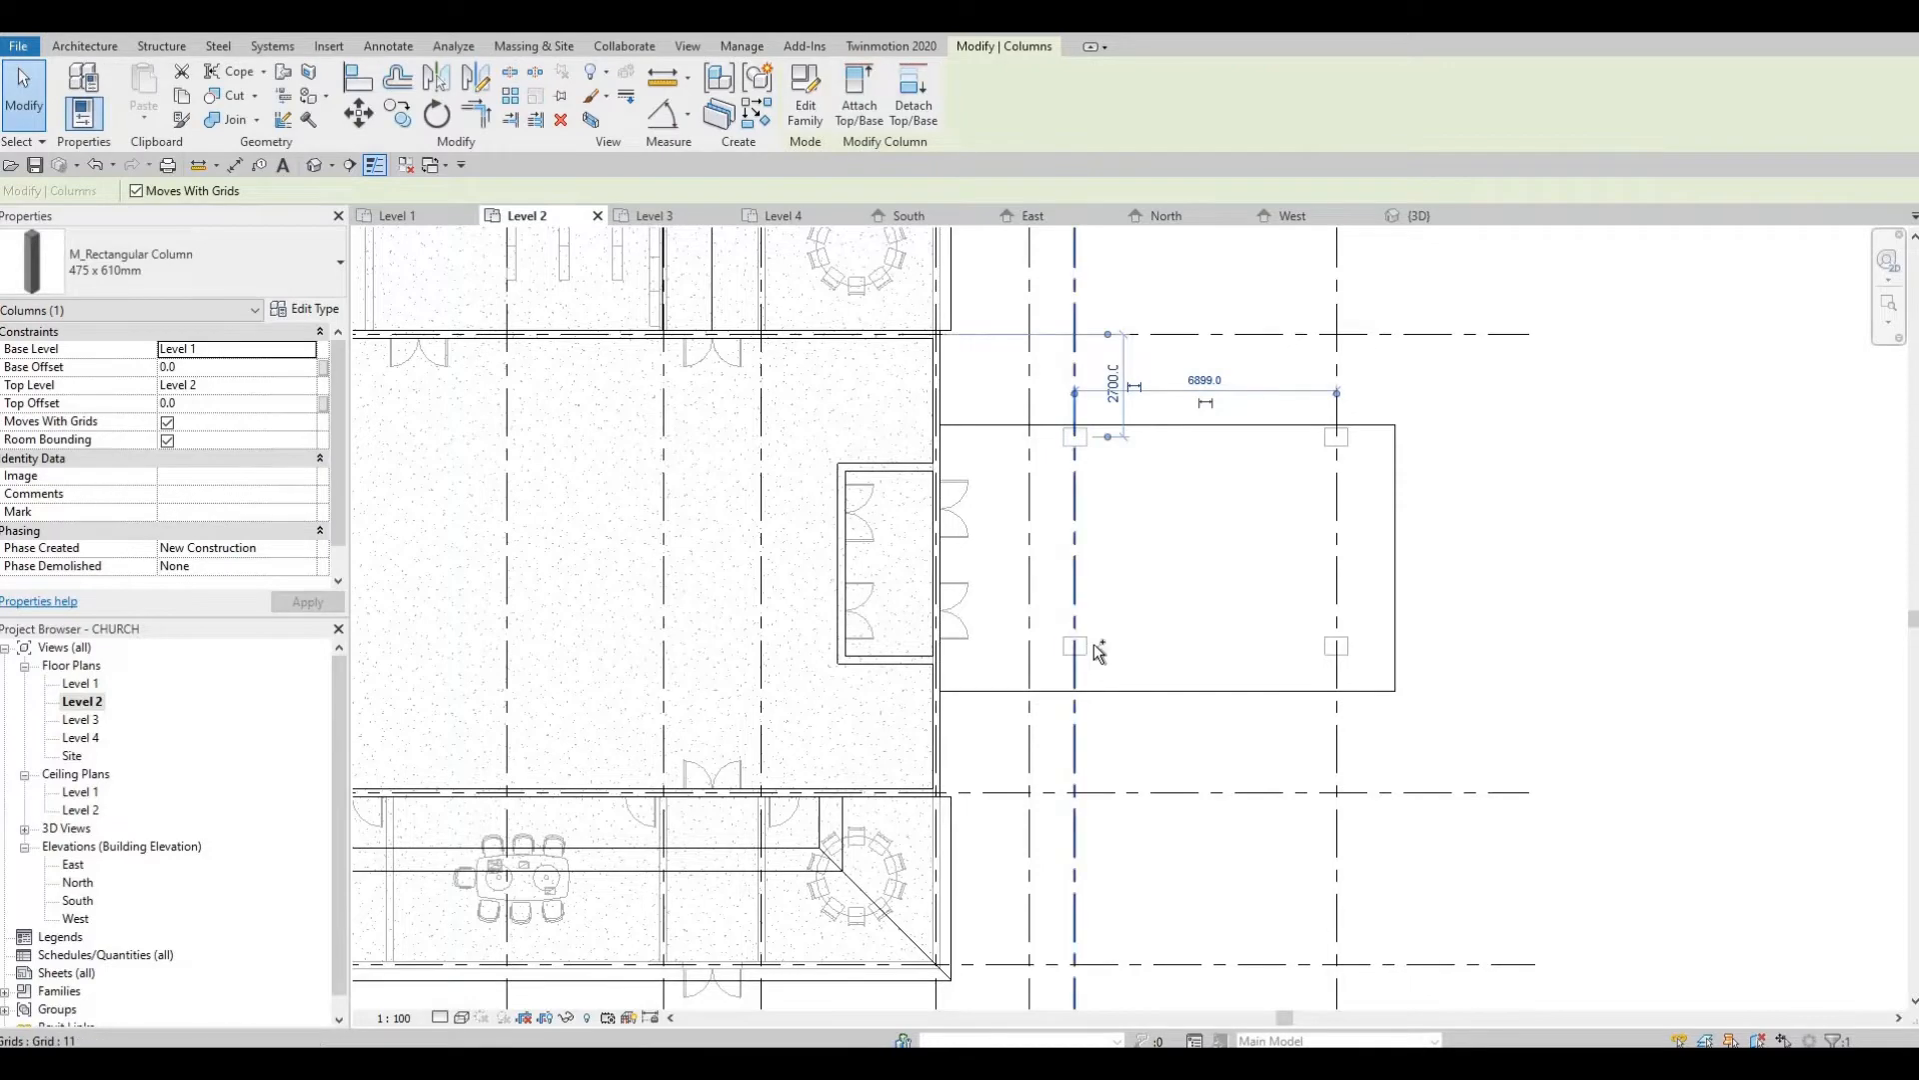
{"action": "left_click", "coordinate": [1094, 644], "text": "ctrl"}
{"action": "key", "text": "Escape"}
Nudge all four entrance columns south together to centre them beneath the canopy roof
{"action": "left_click", "coordinate": [1093, 440]}
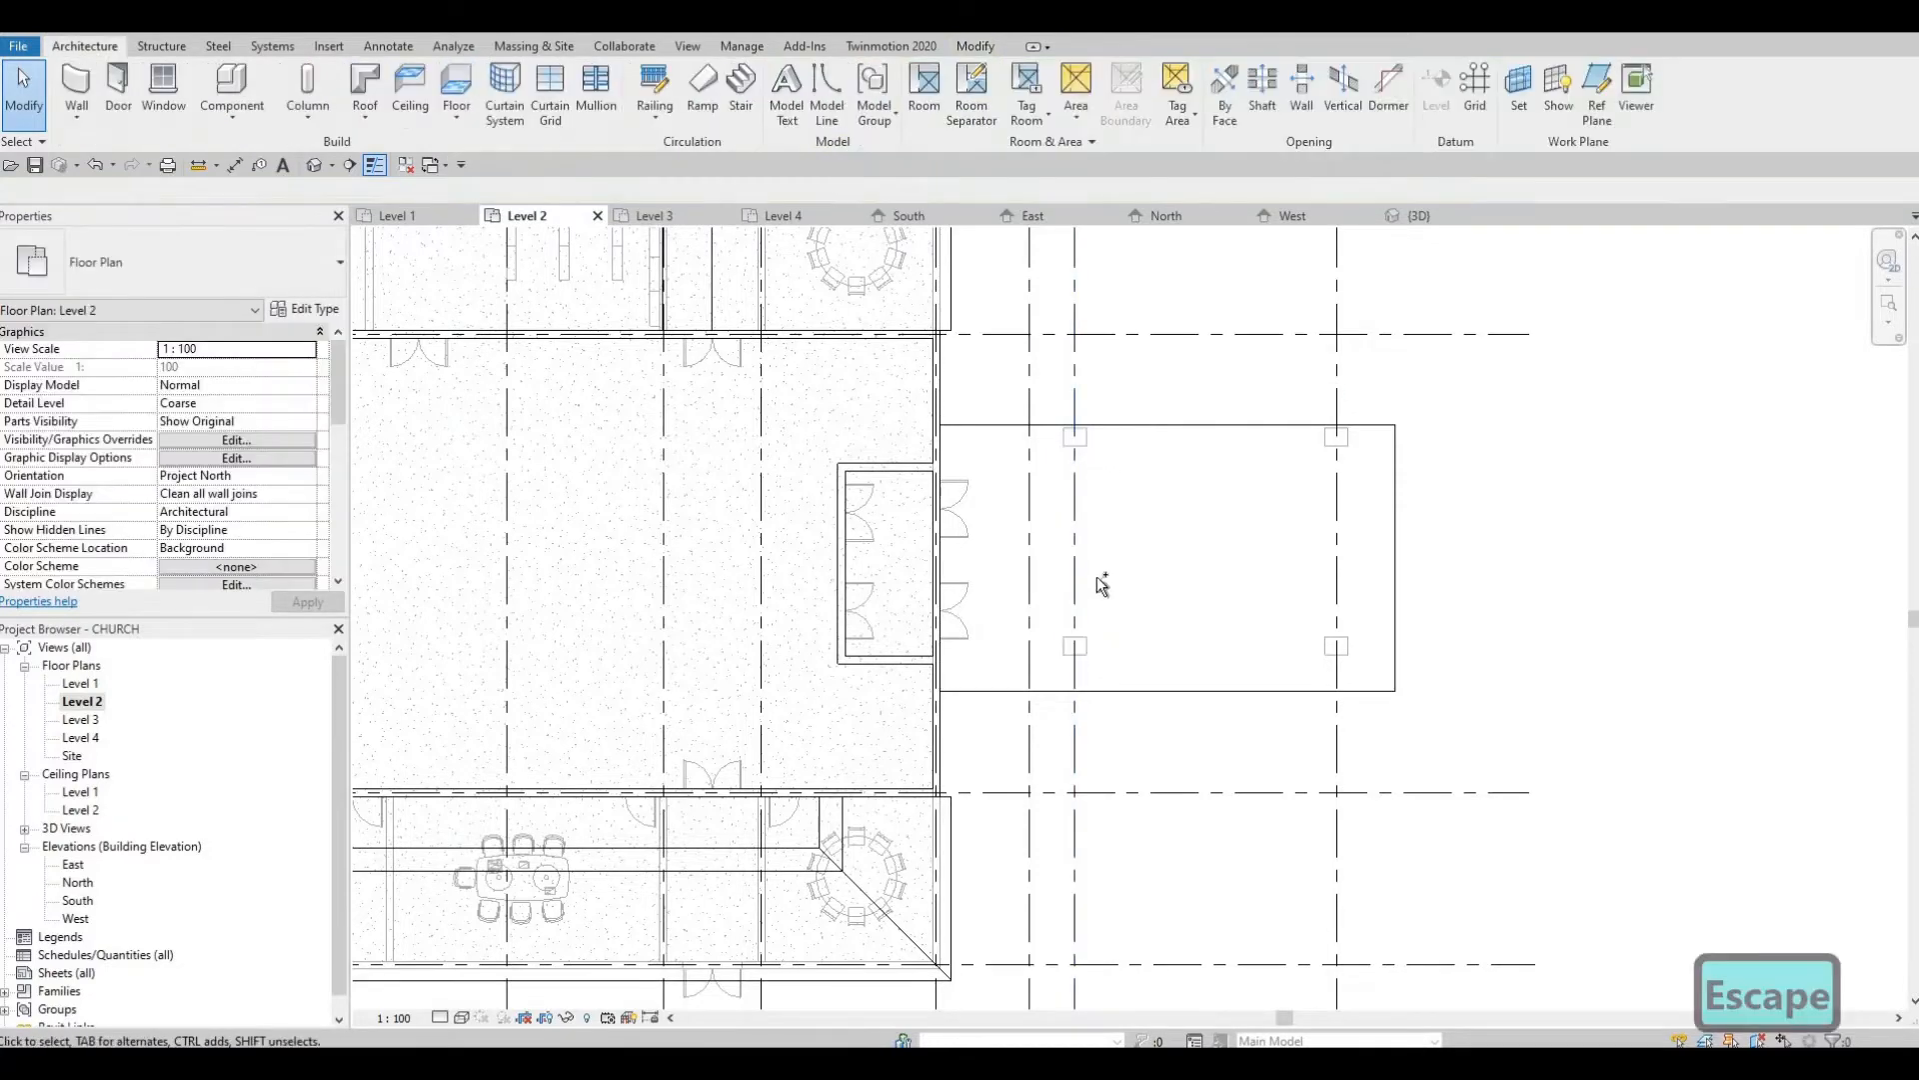
{"action": "left_click", "coordinate": [1340, 437], "text": "ctrl"}
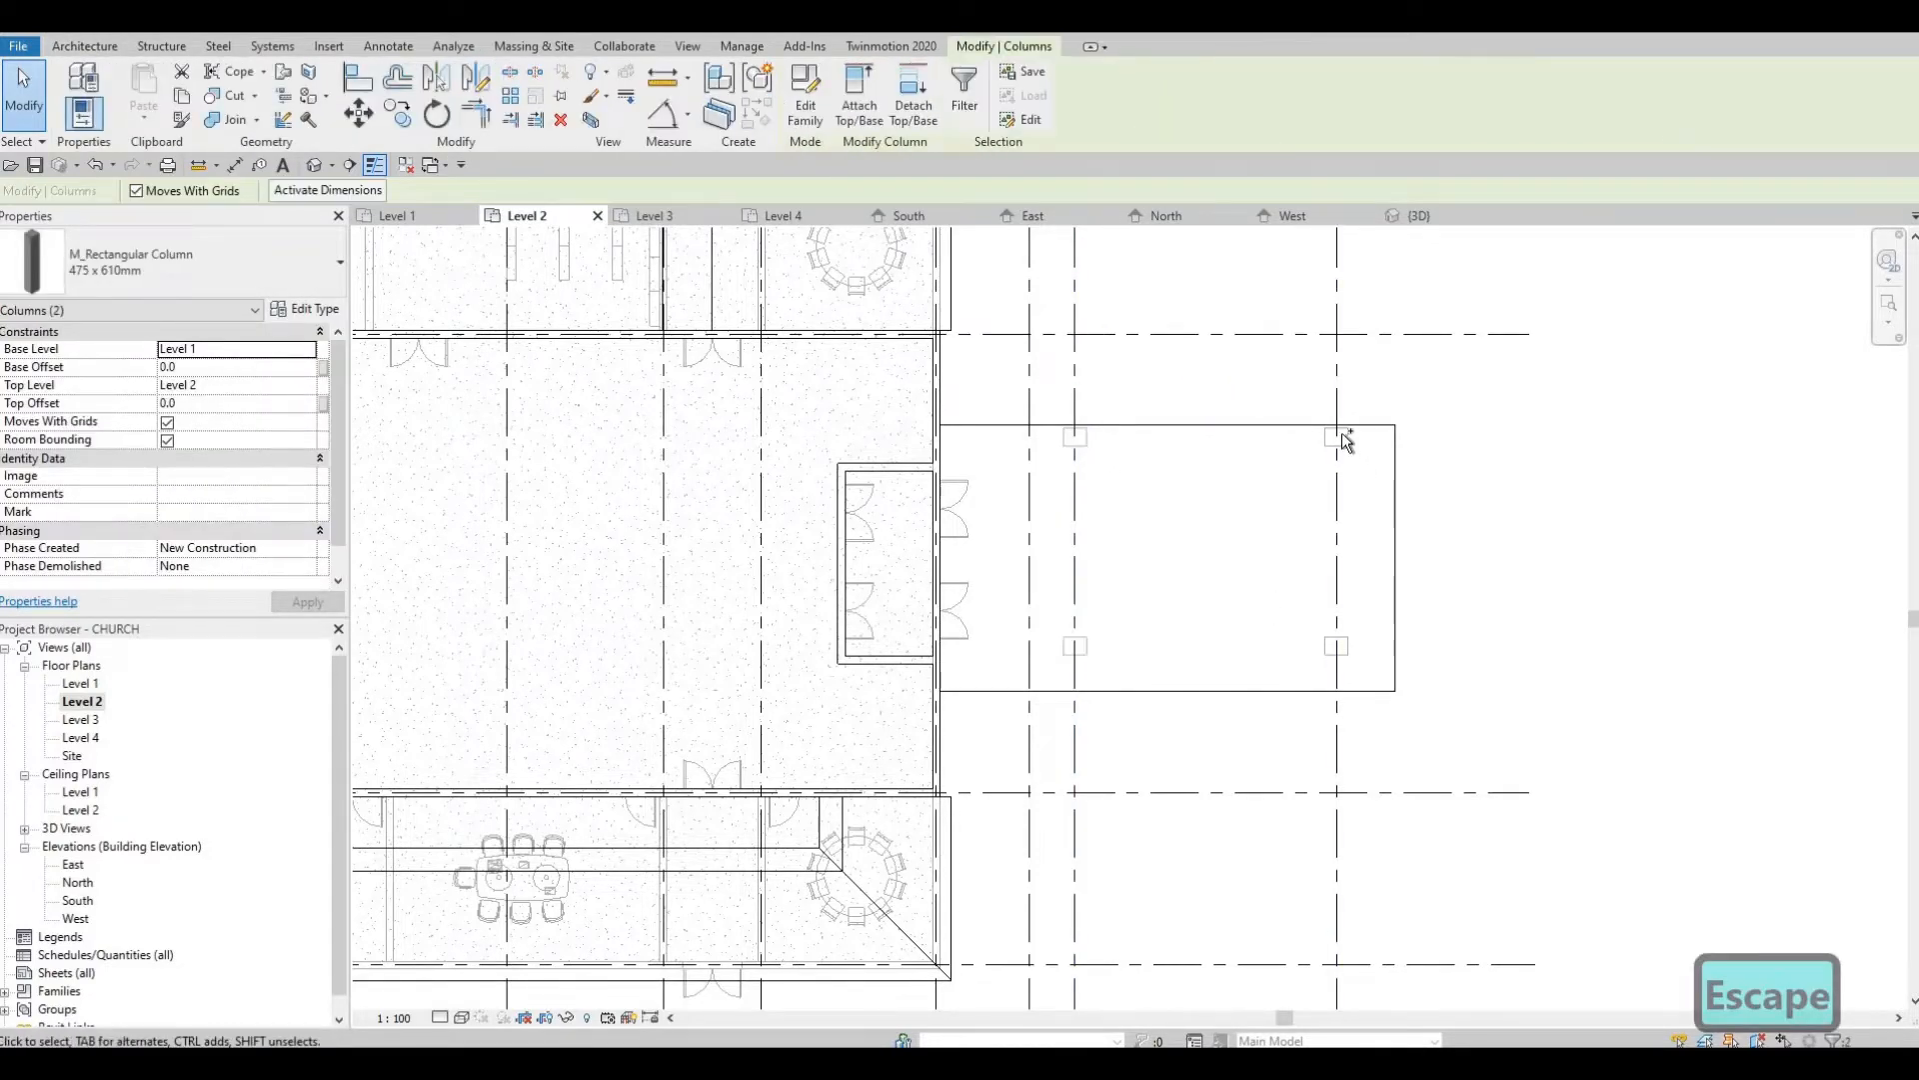
{"action": "left_click", "coordinate": [1346, 645], "text": "ctrl"}
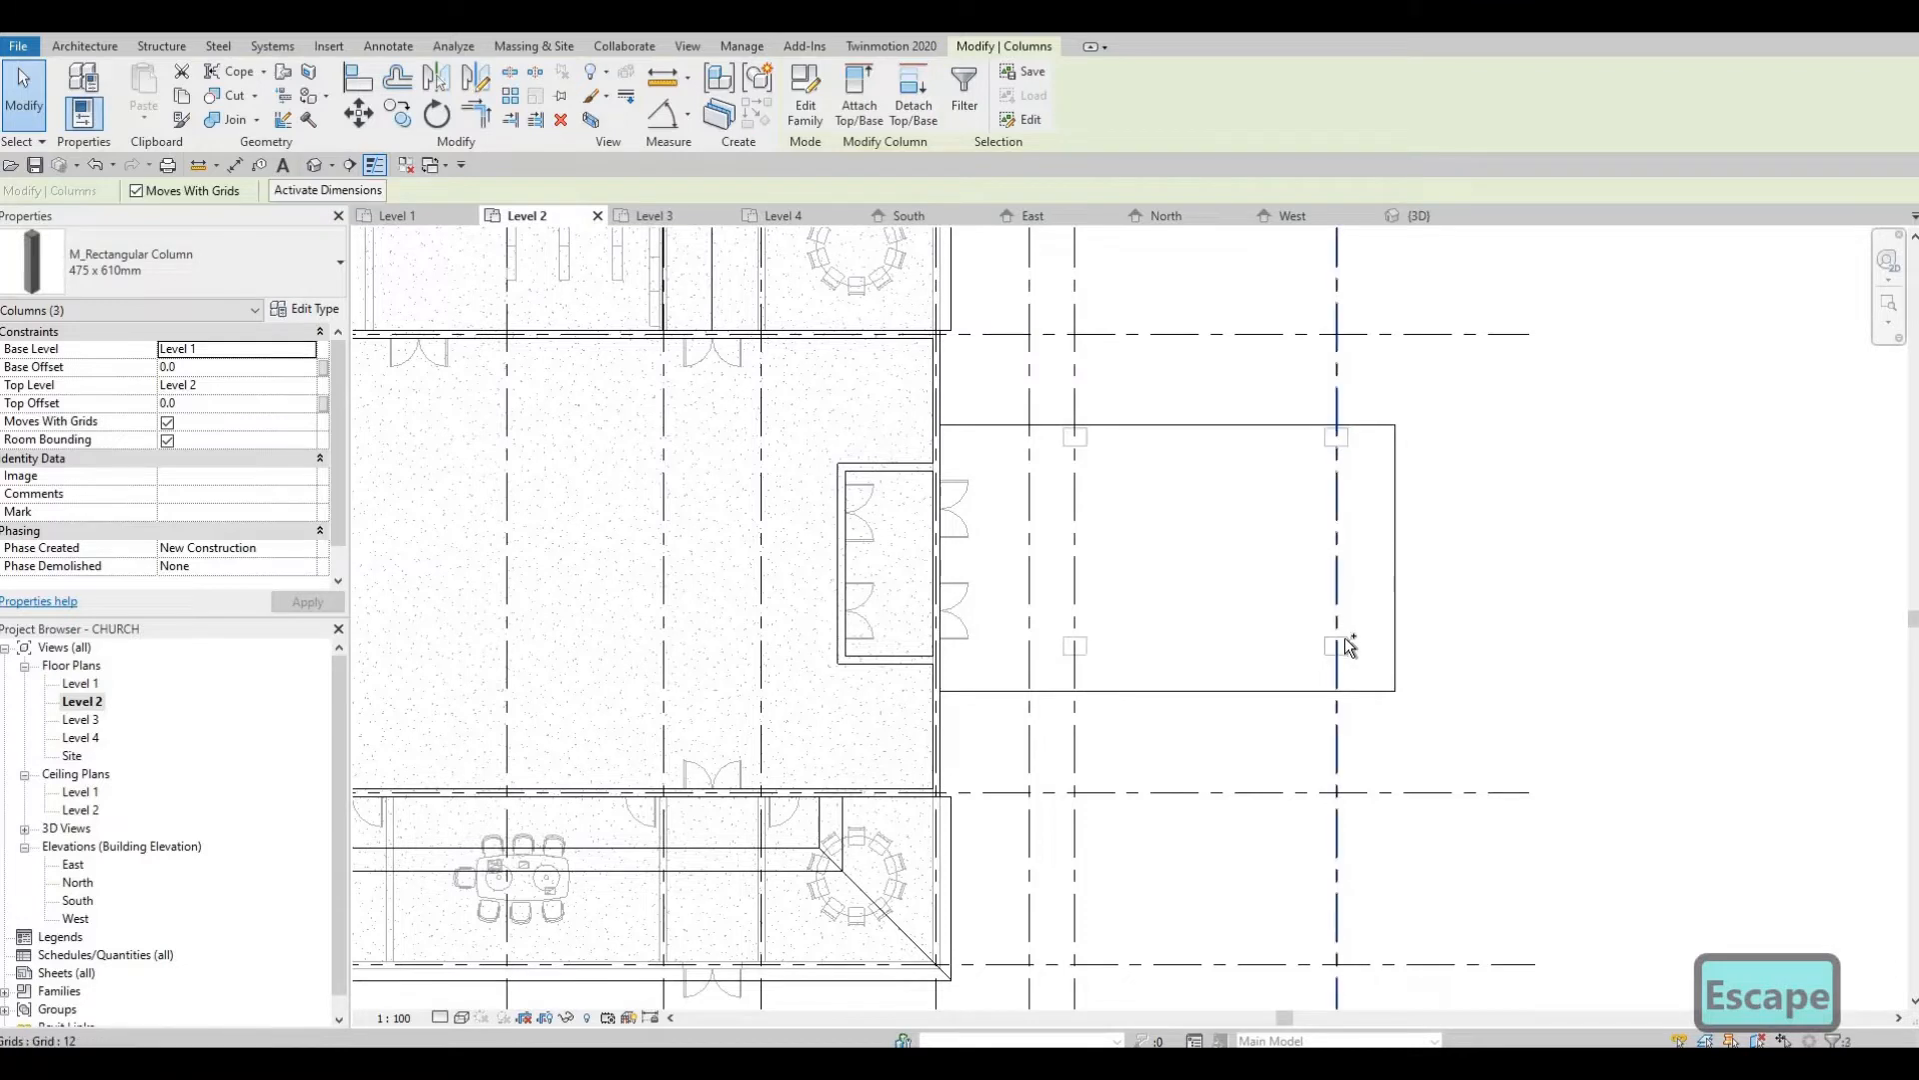
{"action": "left_click", "coordinate": [1346, 641], "text": "ctrl"}
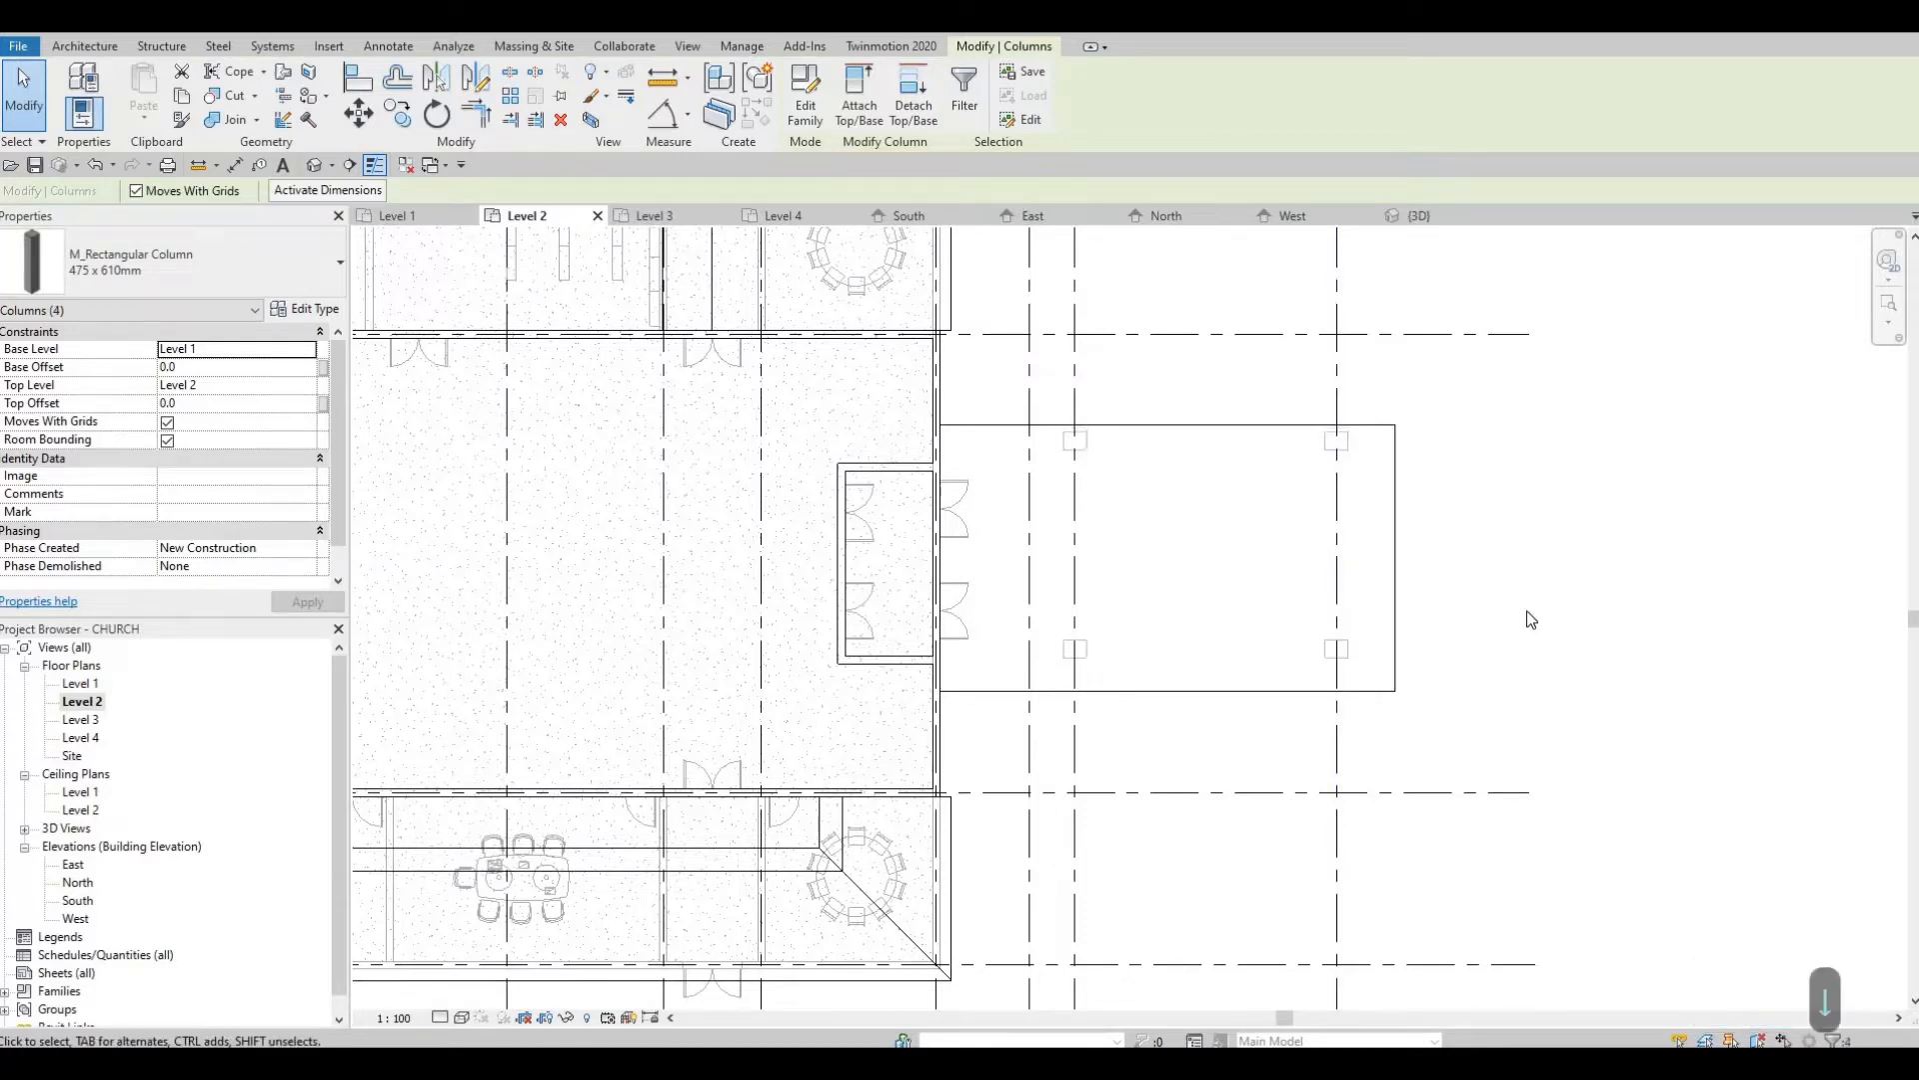
{"action": "key", "text": "Down"}
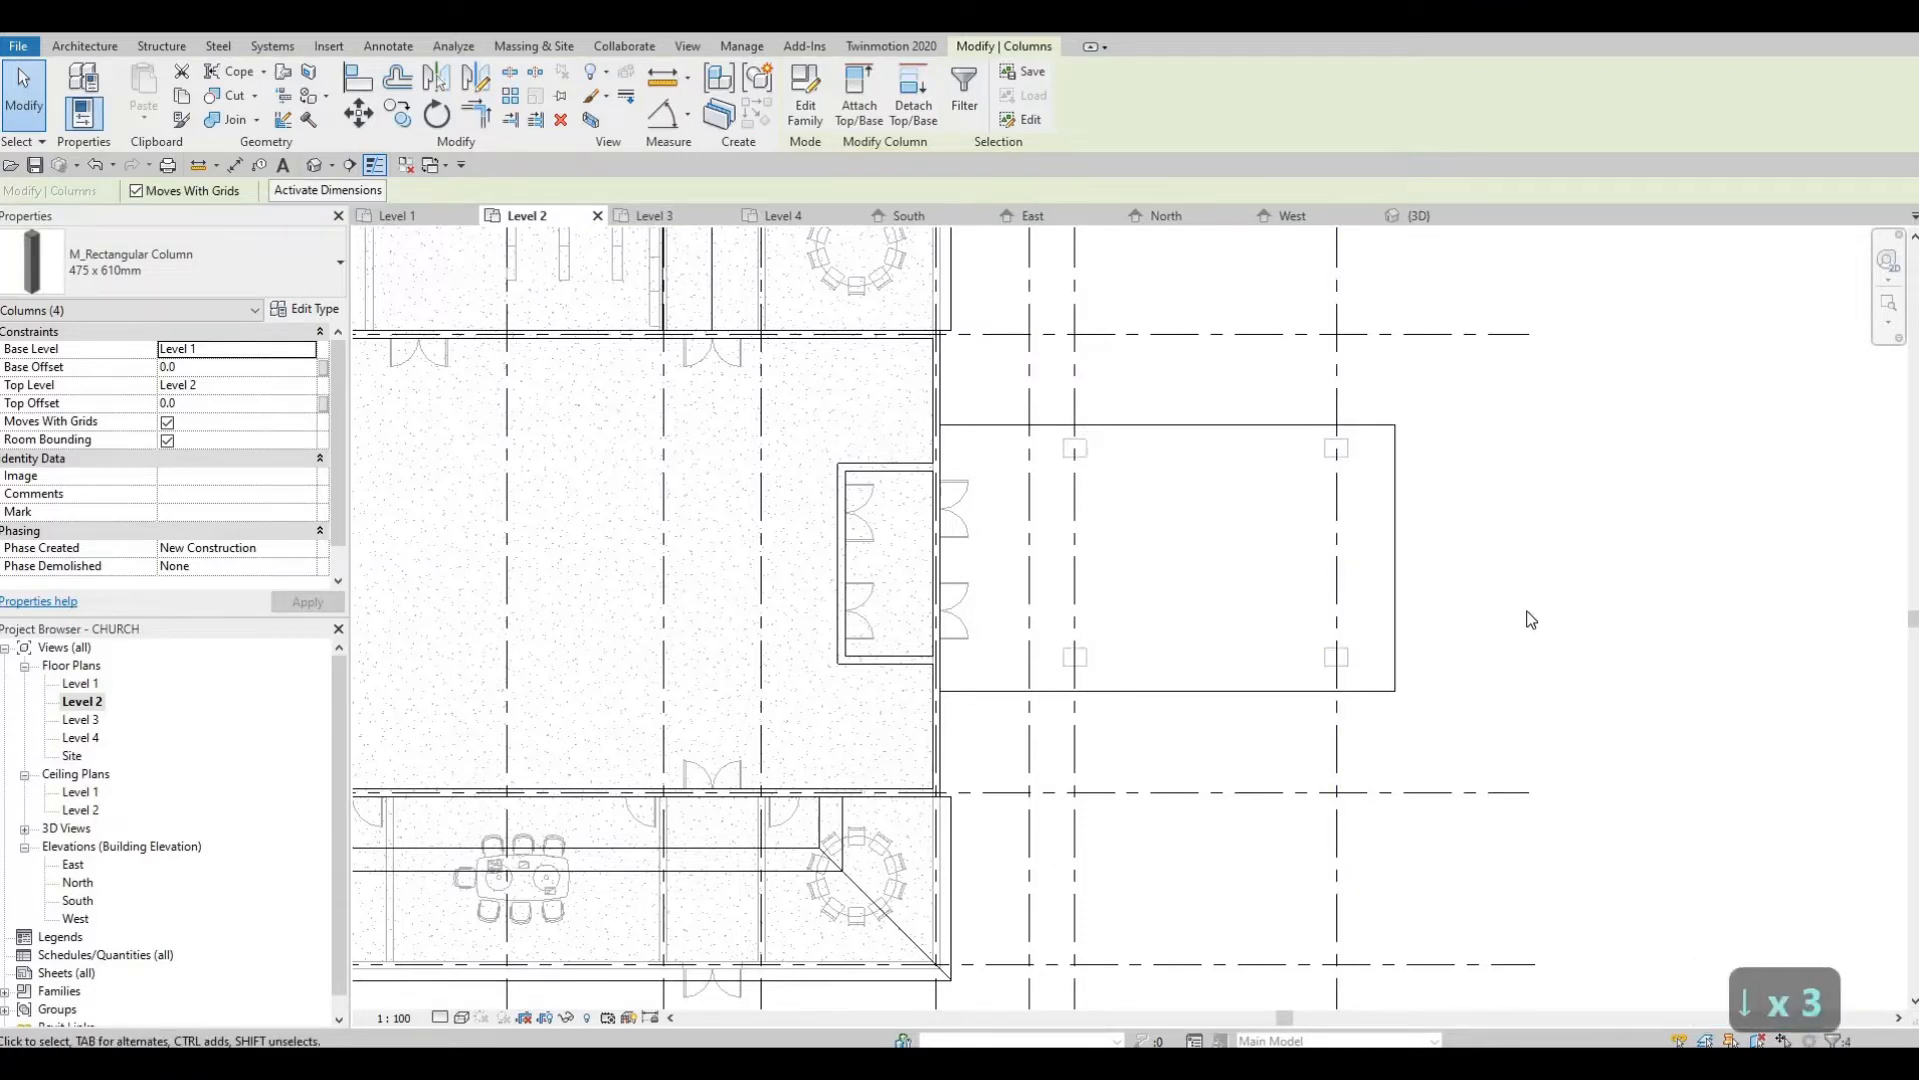
{"action": "key", "text": "Down"}
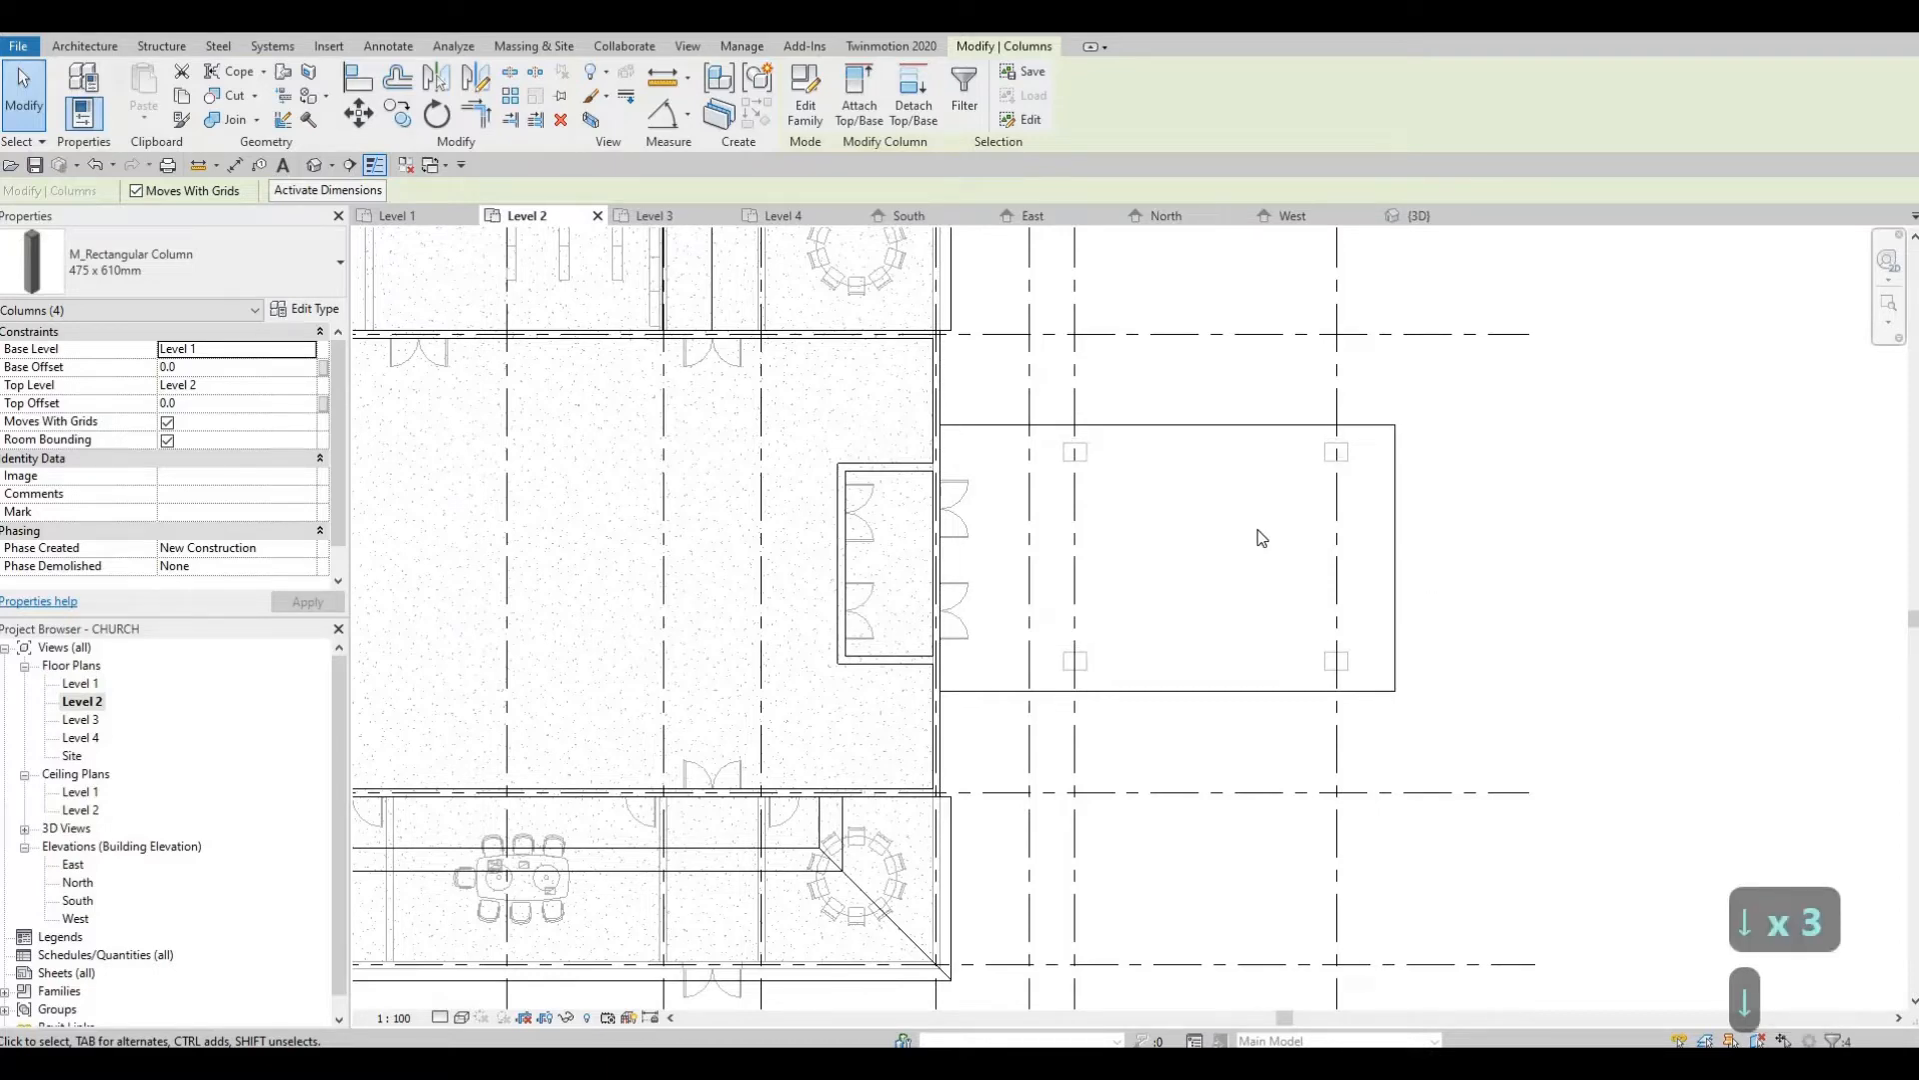
{"action": "key", "text": "Escape"}
{"action": "key", "text": "Escape"}
{"action": "key", "text": "Escape"}
Switch to the 3D view and duplicate the entrance canopy roof's type as ROOF 3
{"action": "scroll", "coordinate": [634, 377], "scroll_direction": "down", "scroll_amount": 4}
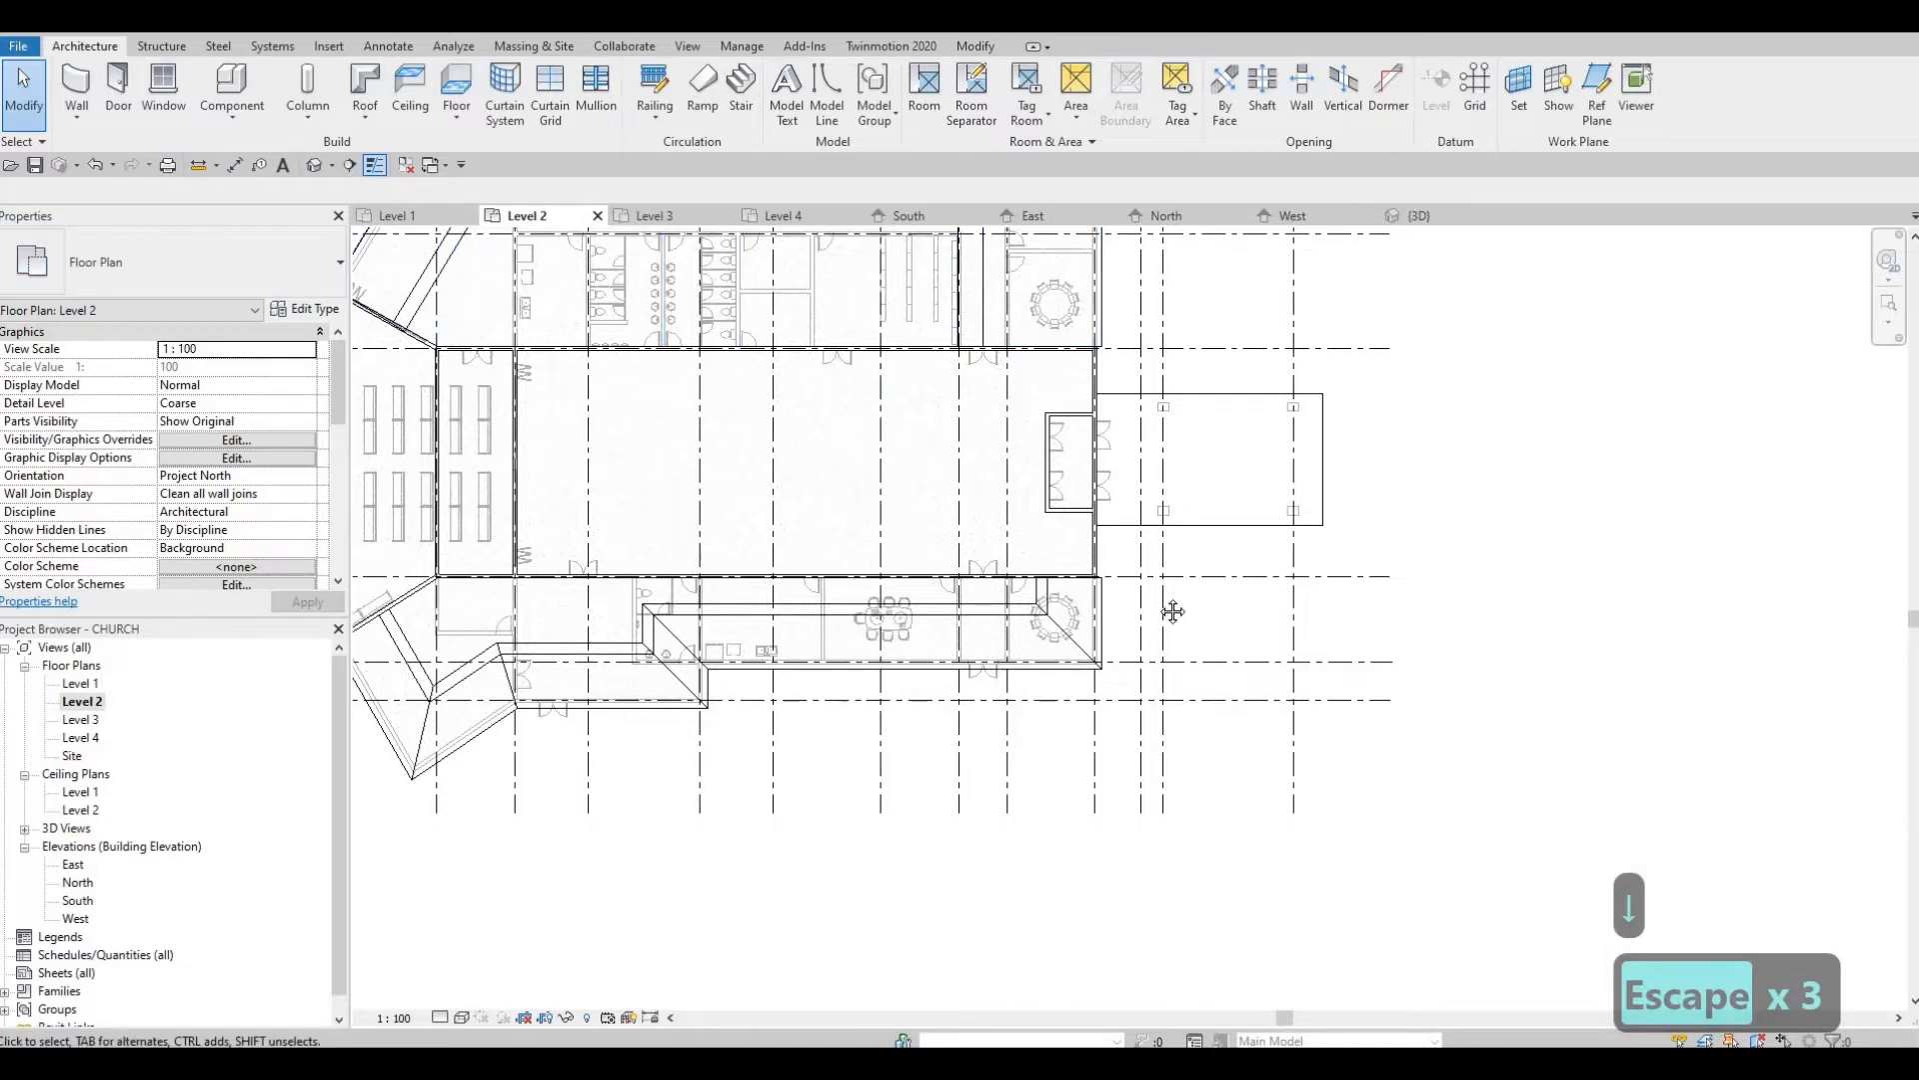
{"action": "scroll", "coordinate": [589, 370], "scroll_direction": "down", "scroll_amount": 3}
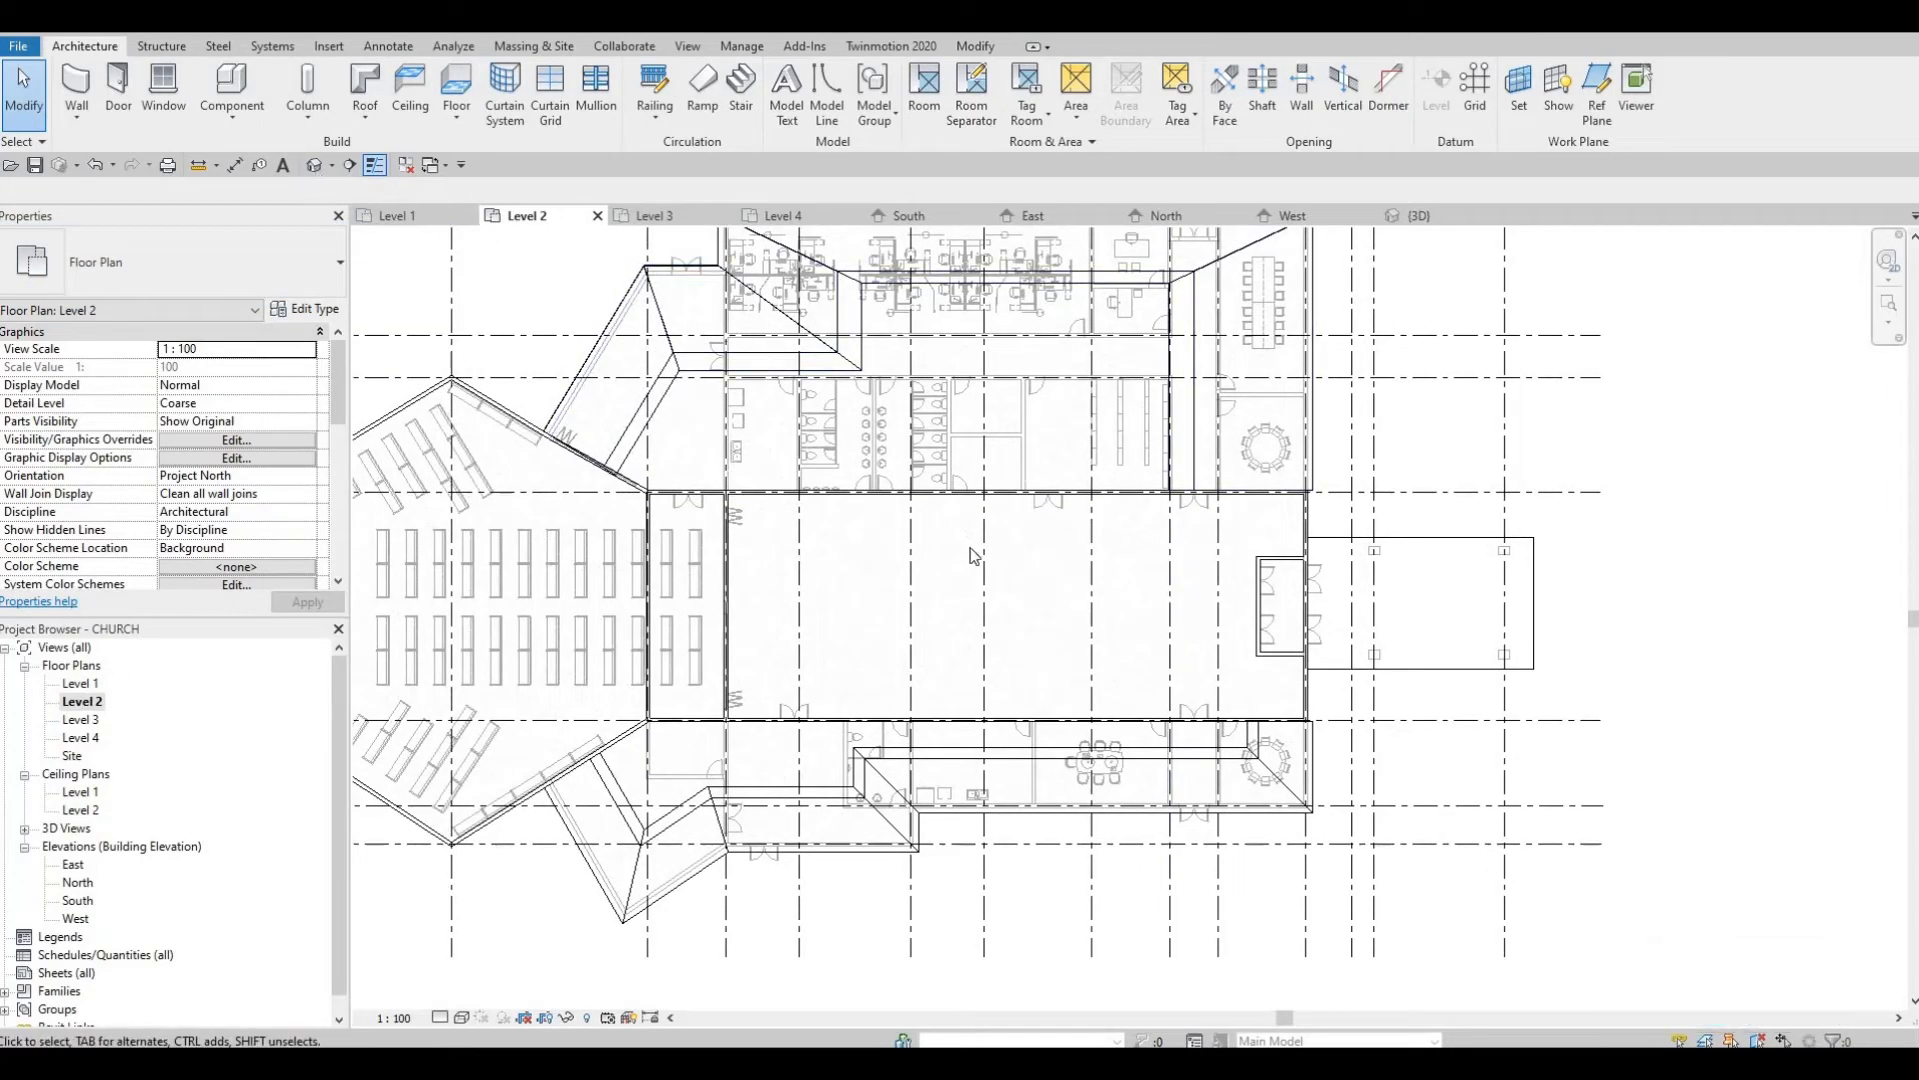
{"action": "left_click", "coordinate": [314, 164]}
{"action": "middle_click_drag", "start_coordinate": [1029, 616], "coordinate": [1437, 522], "text": "shift"}
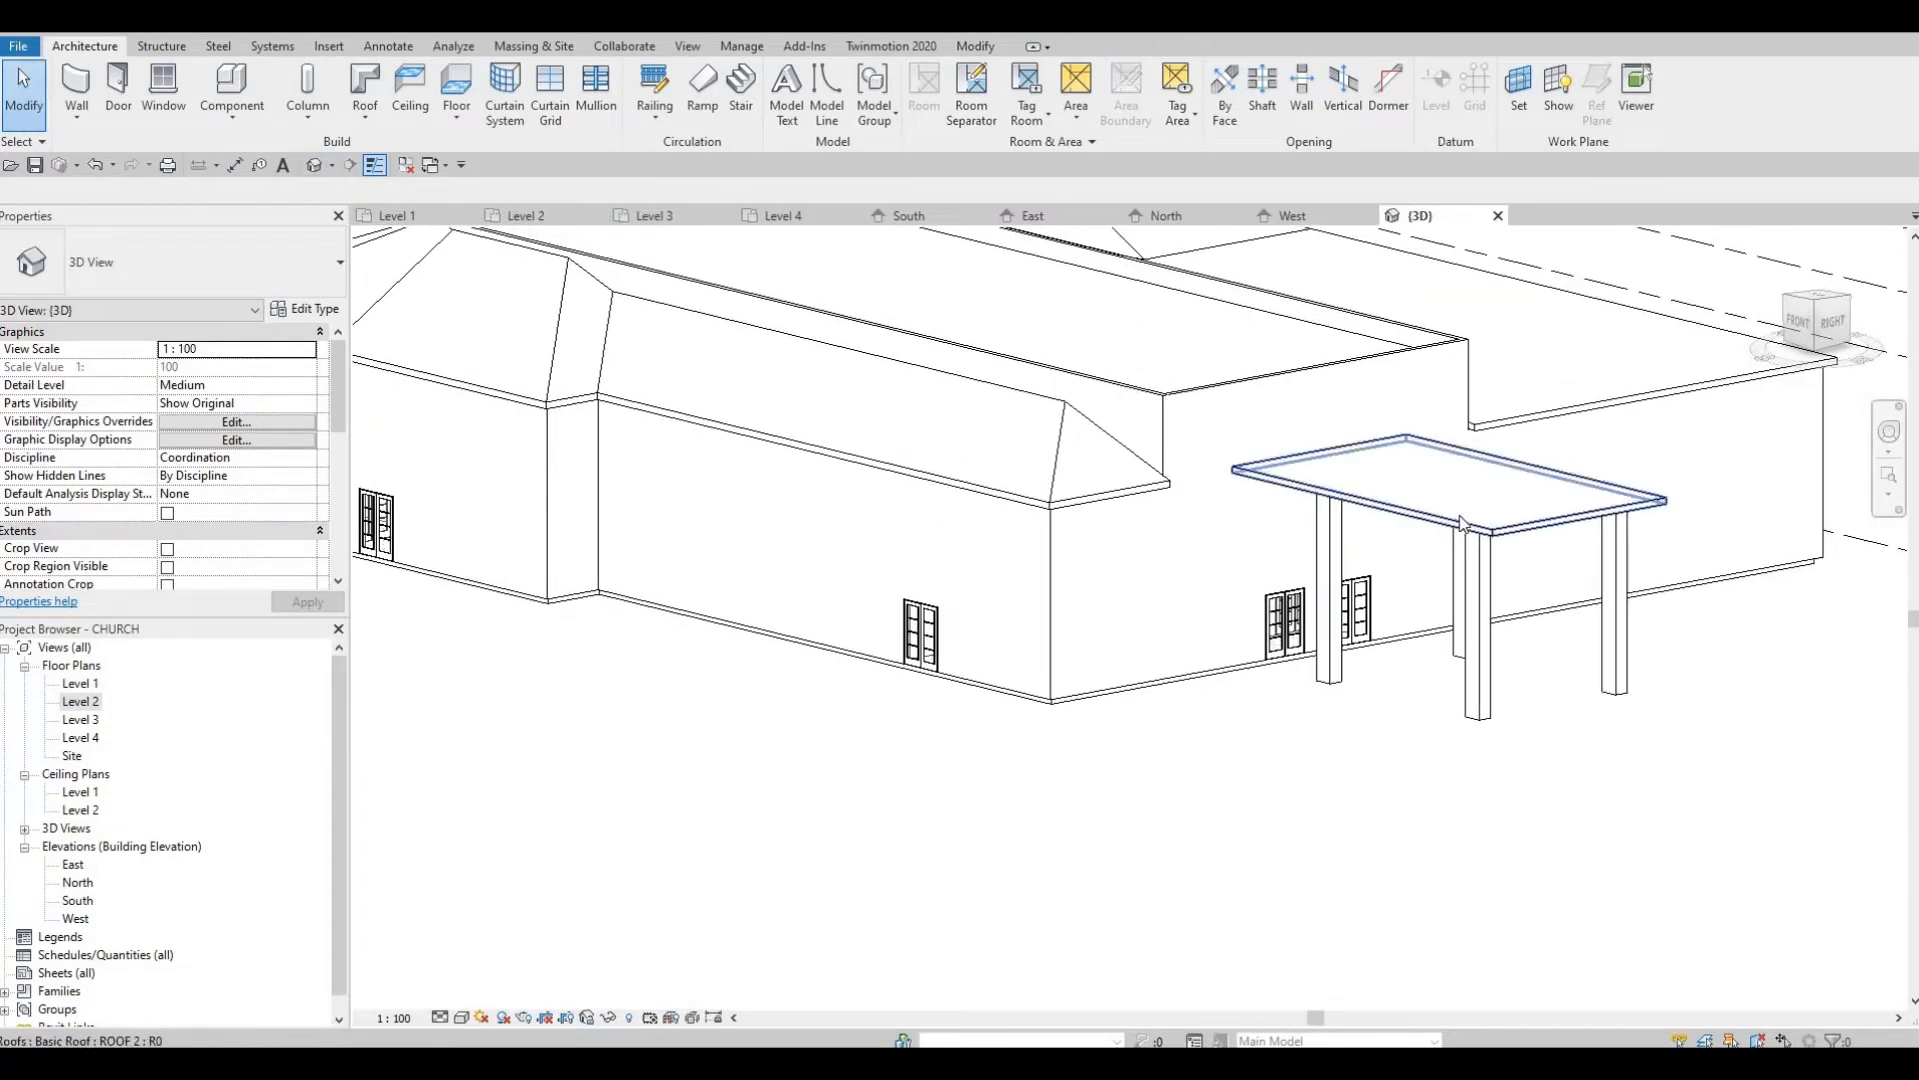
{"action": "left_click", "coordinate": [1440, 523]}
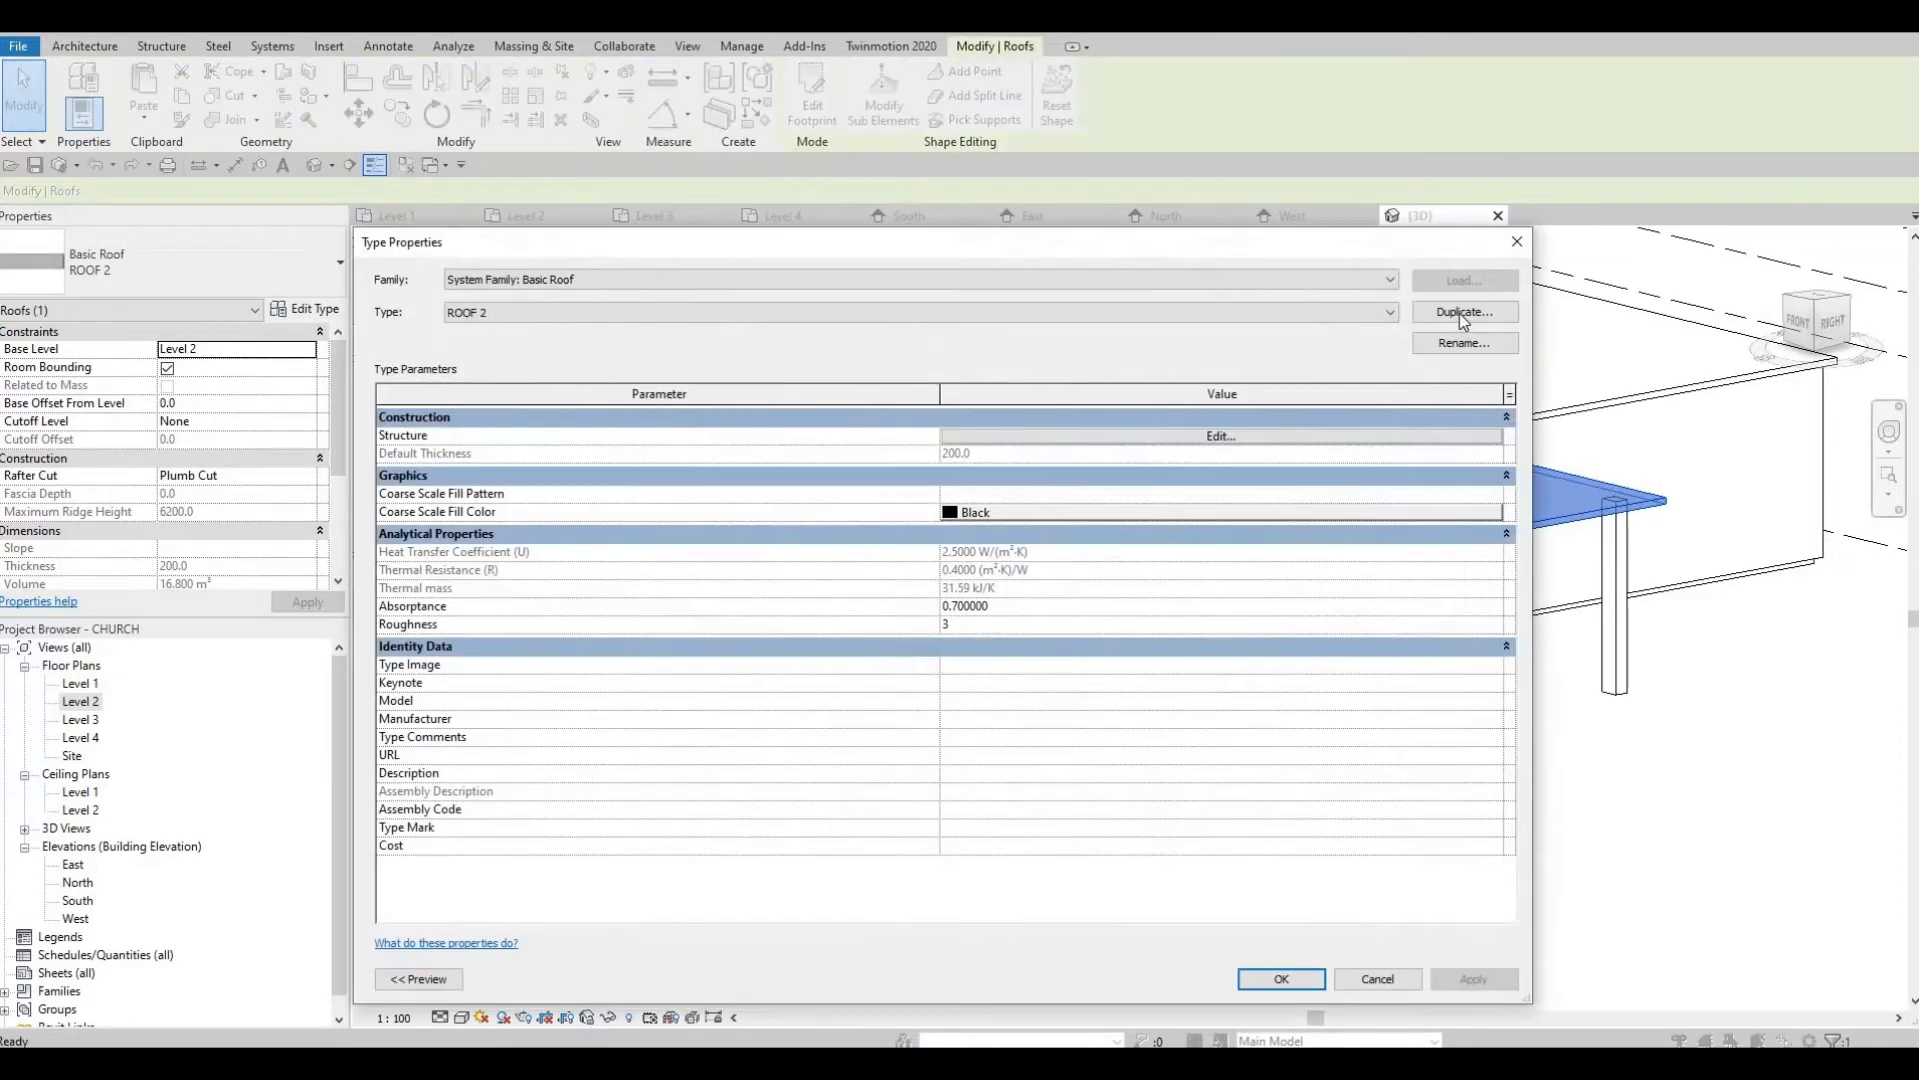
{"action": "left_click", "coordinate": [1460, 313]}
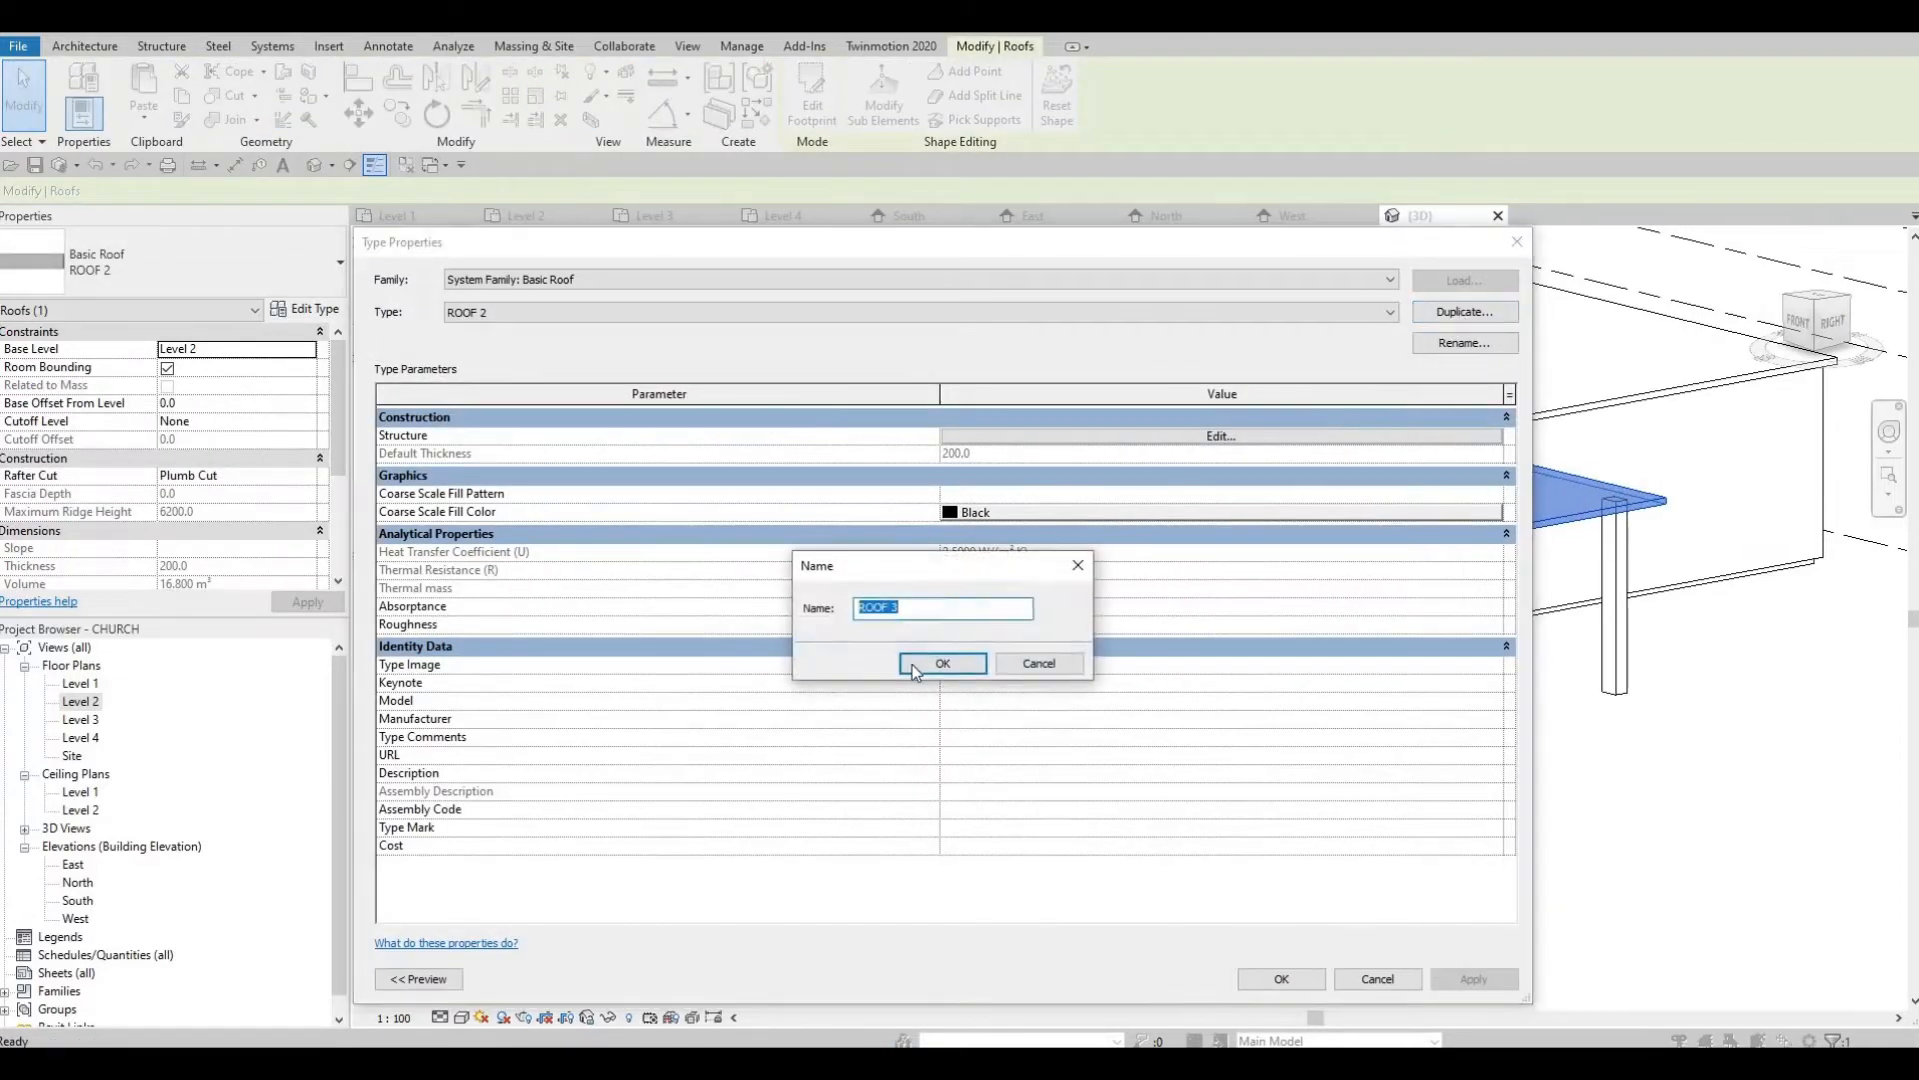
{"action": "left_click", "coordinate": [950, 663]}
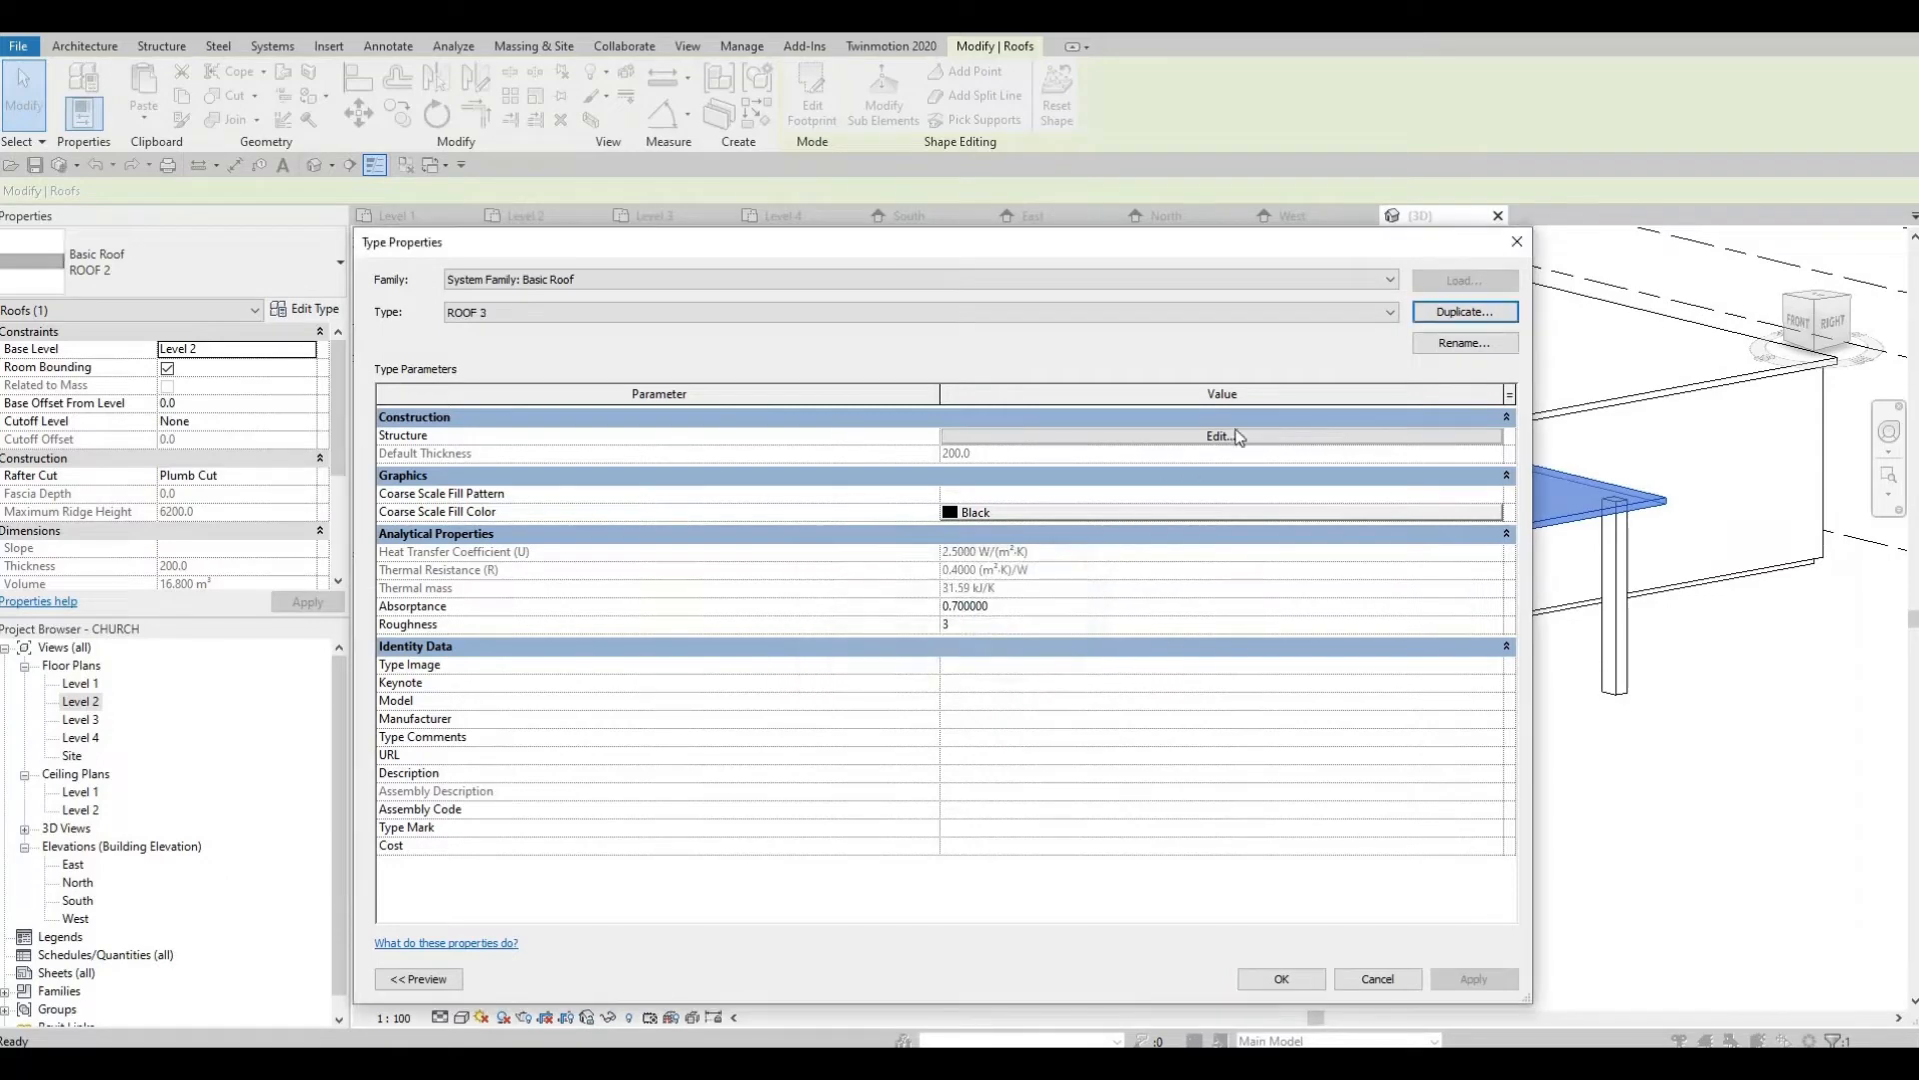
Assign Glulam 28c from the Wood category of AEC Materials to ROOF 3's structure layer and apply the type to the canopy
{"action": "left_click", "coordinate": [1172, 441]}
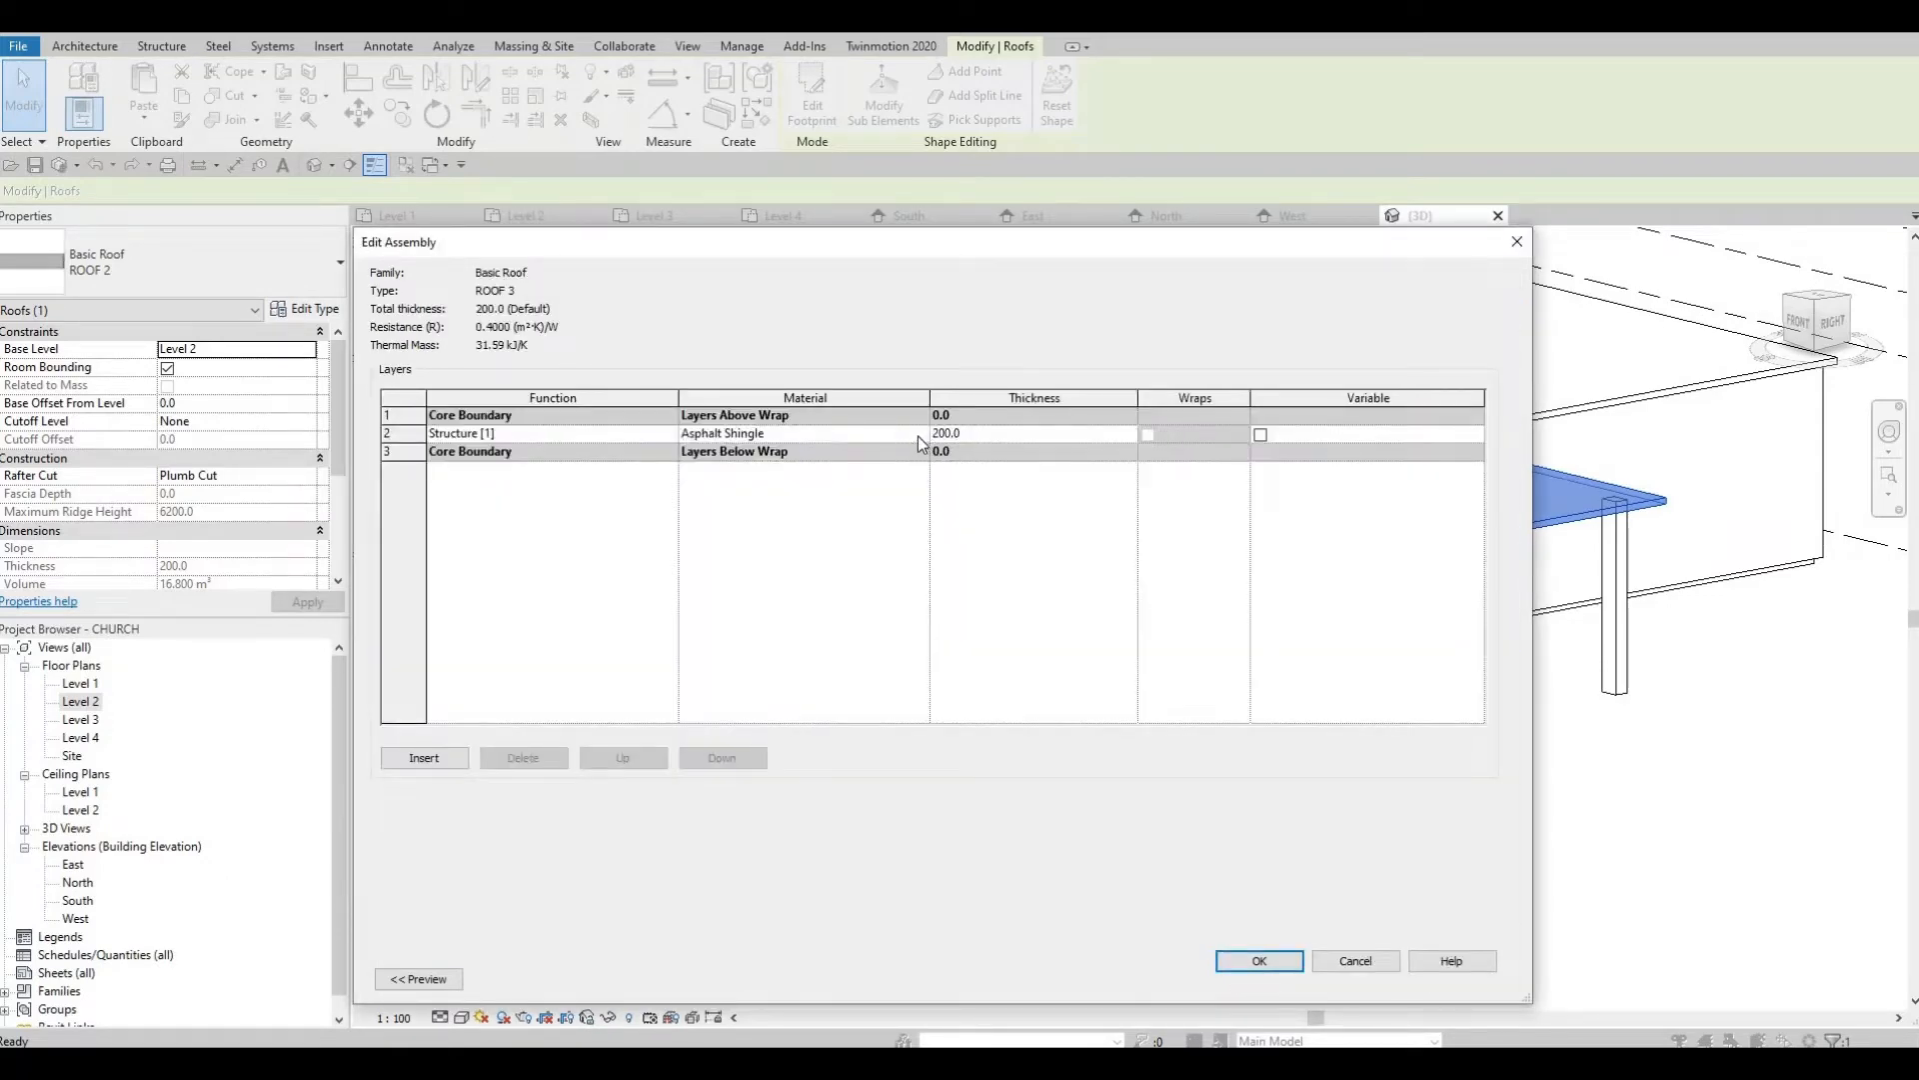
{"action": "left_click", "coordinate": [920, 434]}
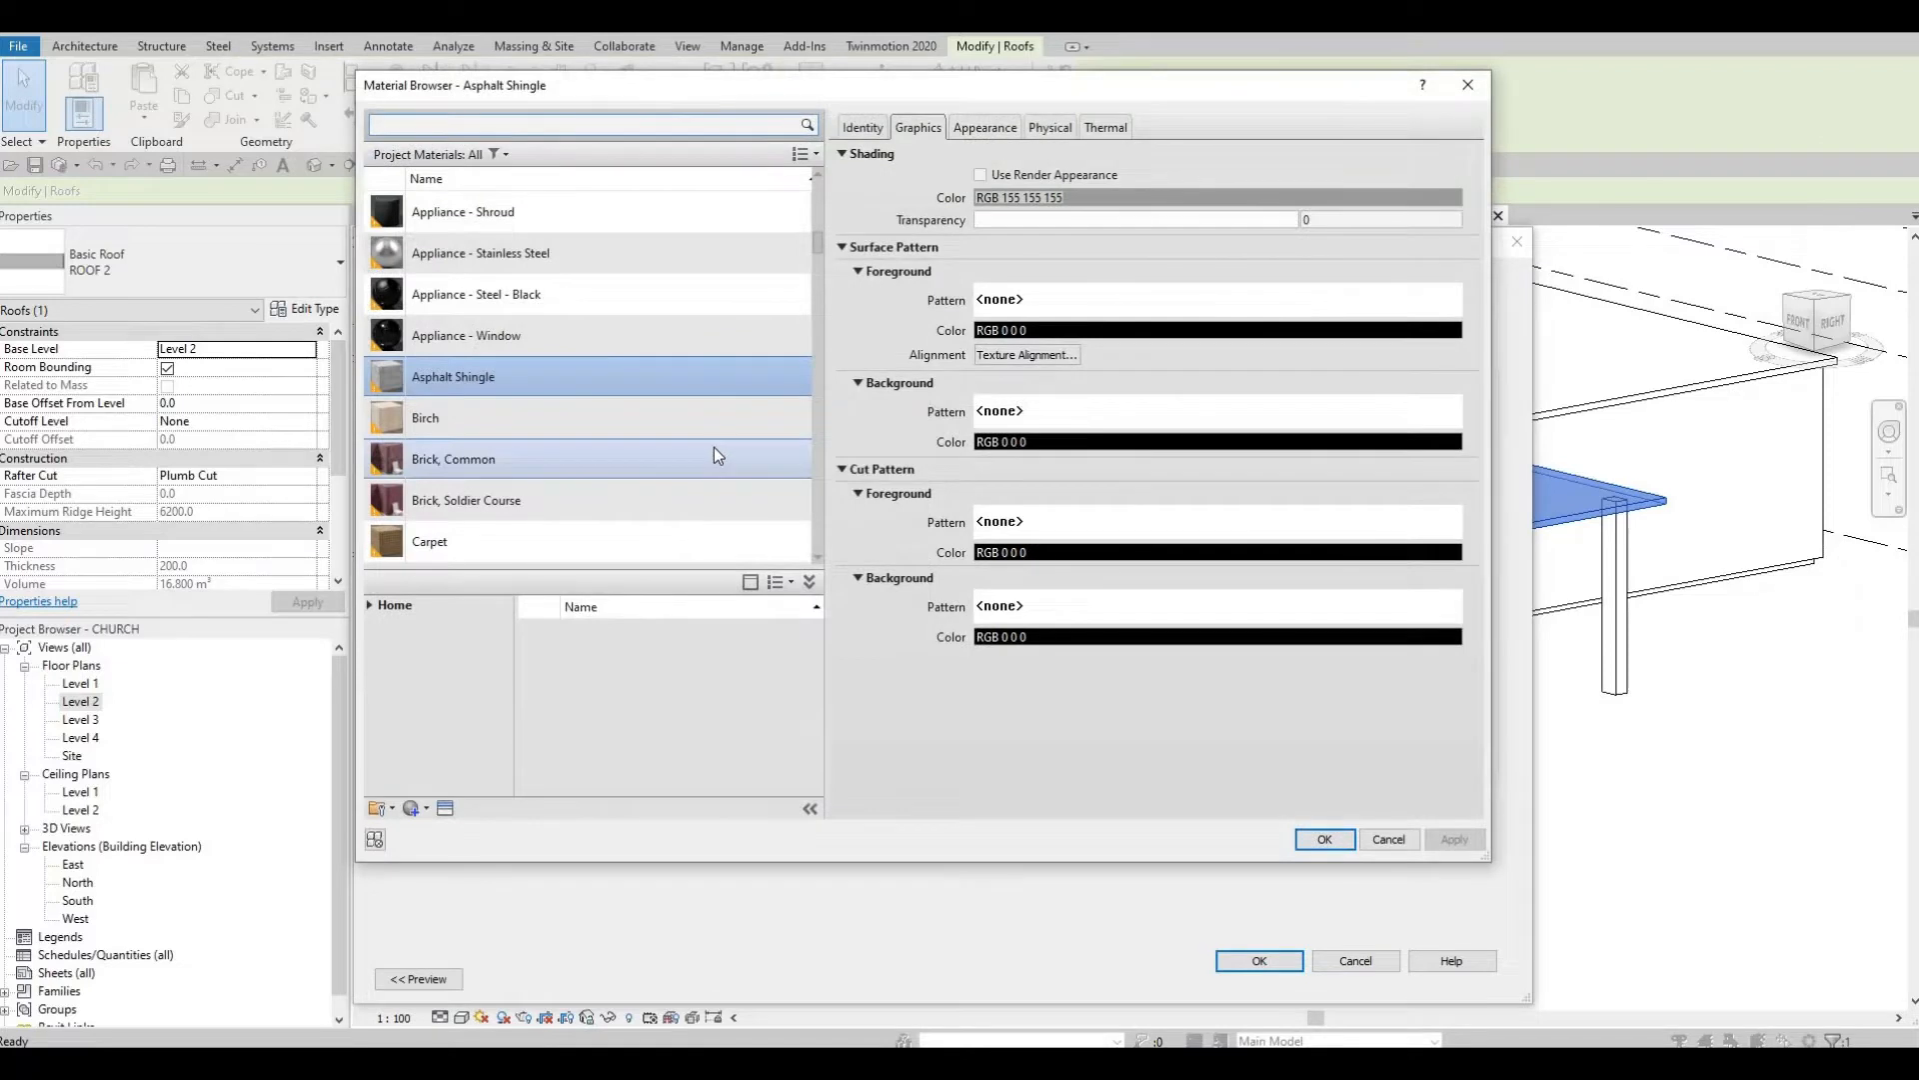
{"action": "scroll", "coordinate": [714, 448], "scroll_direction": "down", "scroll_amount": 3}
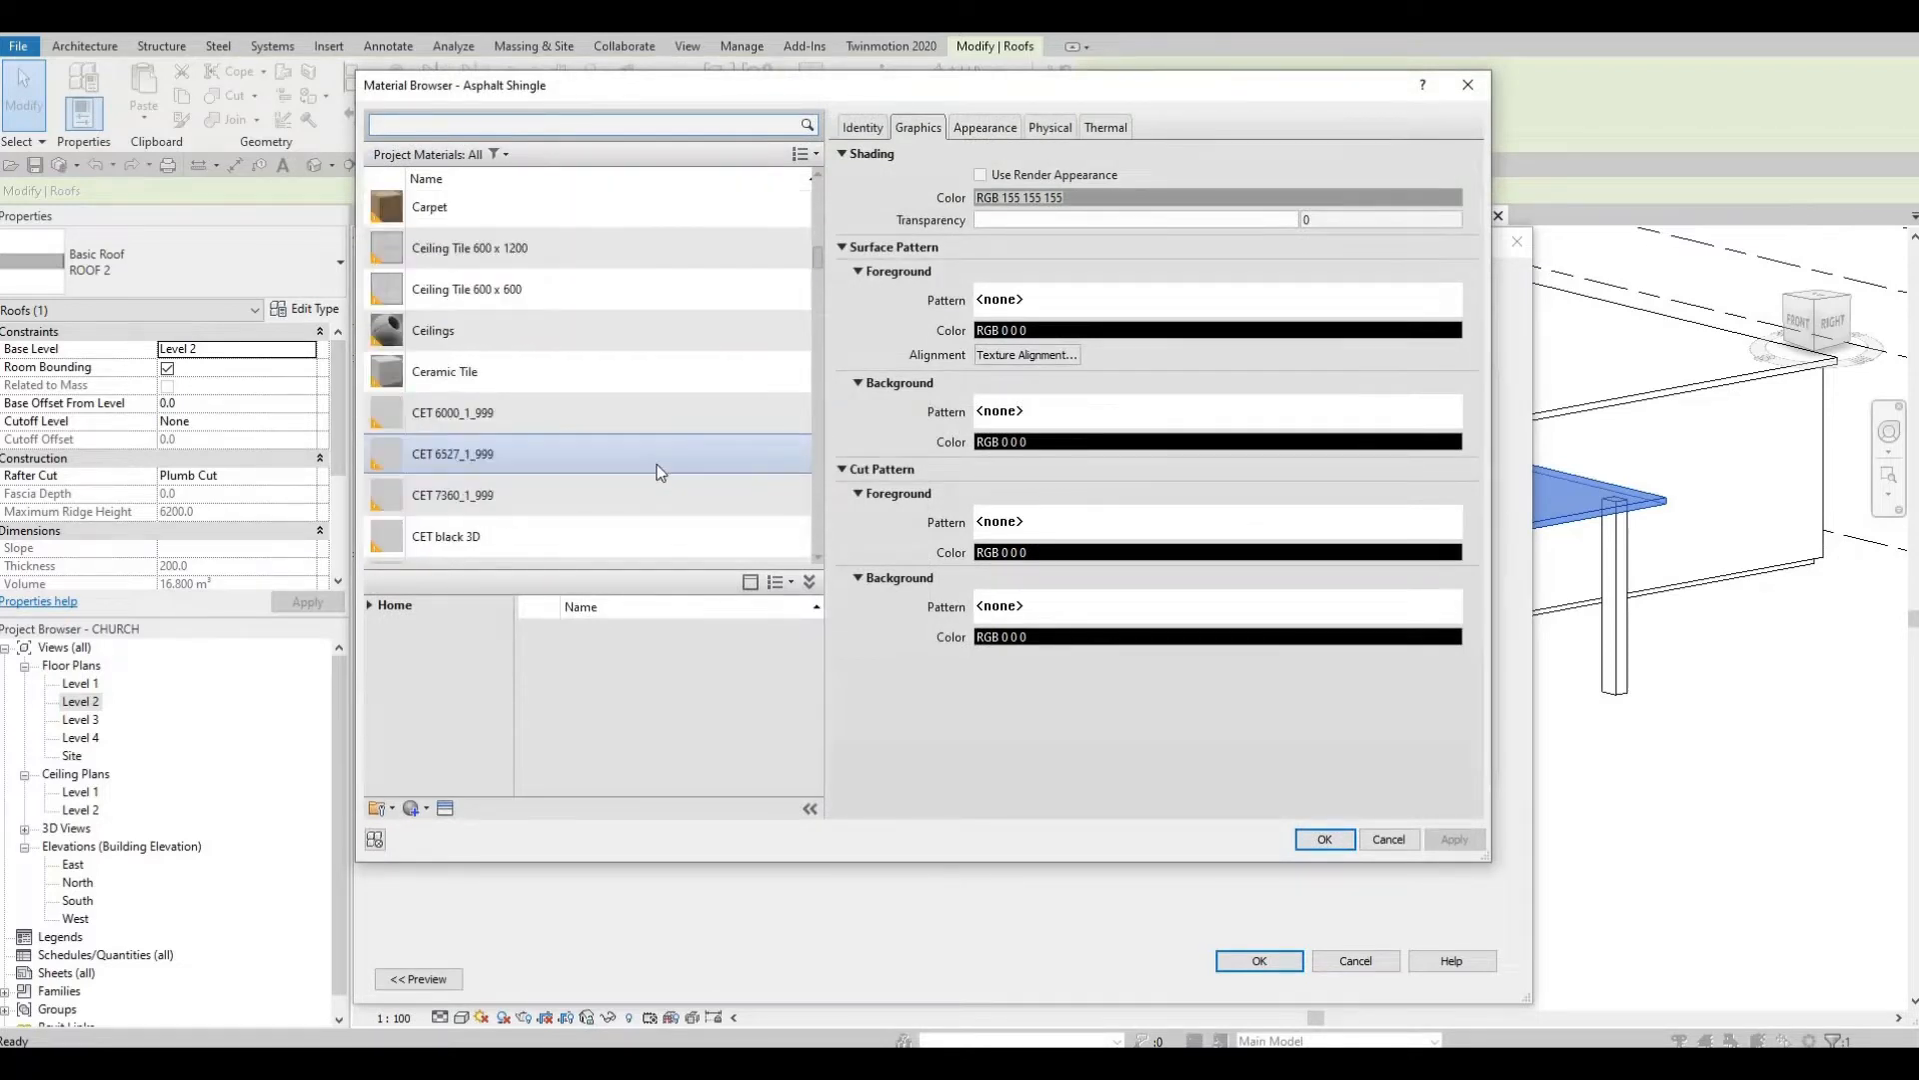
{"action": "scroll", "coordinate": [660, 472], "scroll_direction": "up", "scroll_amount": 1}
{"action": "scroll", "coordinate": [660, 472], "scroll_direction": "down", "scroll_amount": 4}
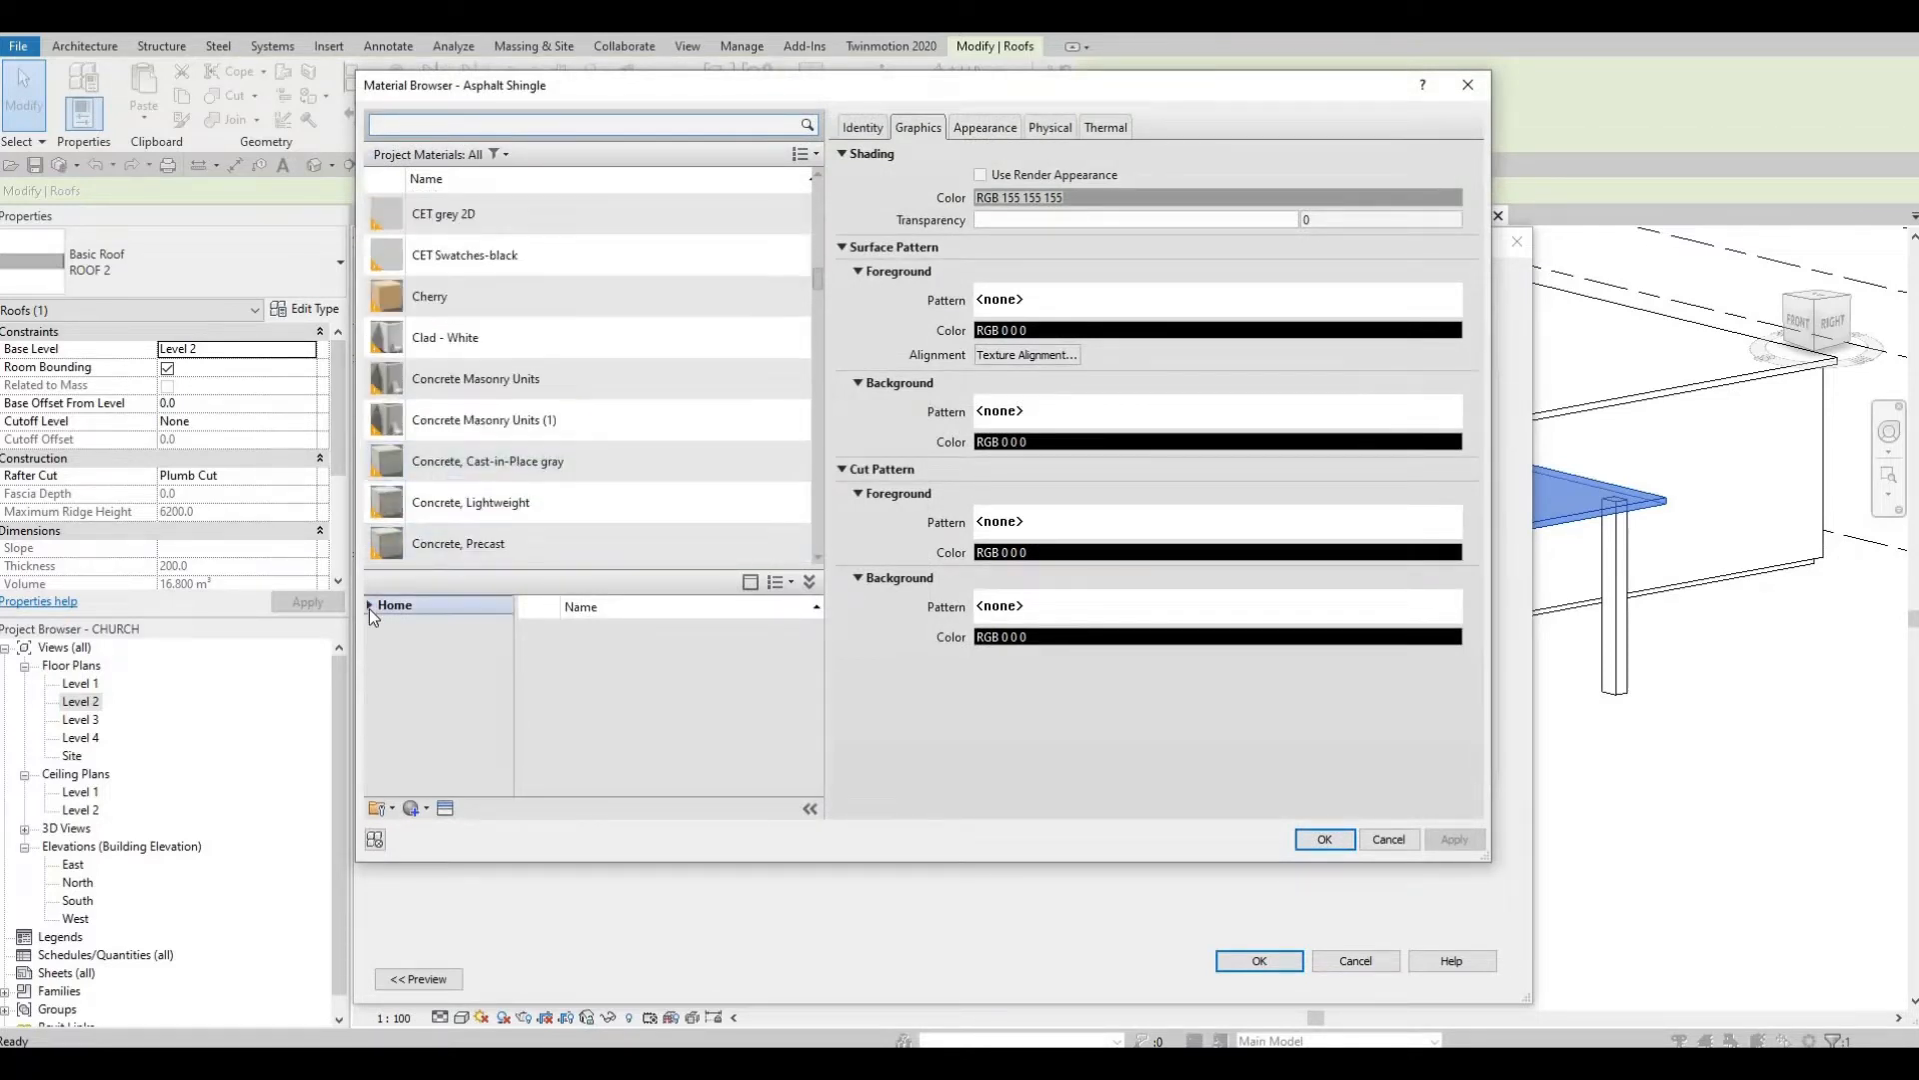
{"action": "left_click", "coordinate": [369, 606]}
{"action": "left_click", "coordinate": [374, 644]}
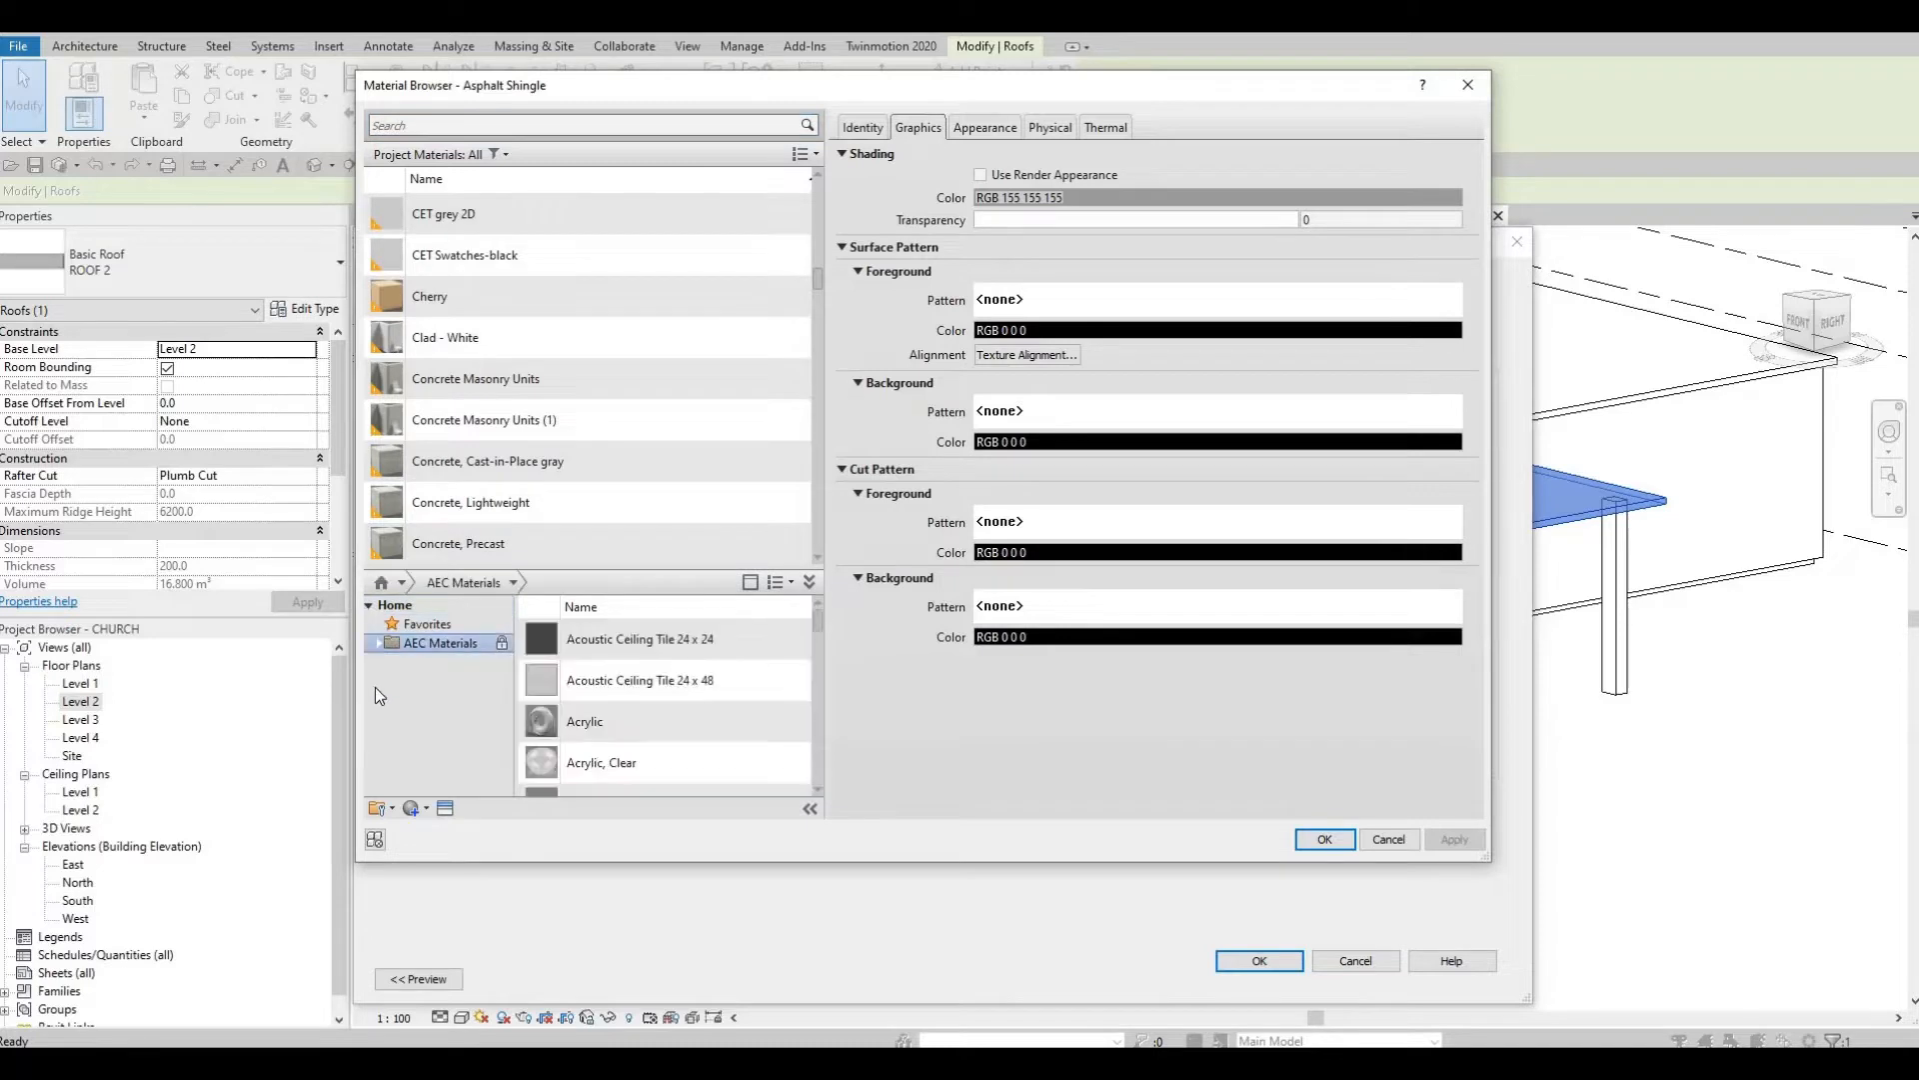
{"action": "scroll", "coordinate": [429, 739], "scroll_direction": "down", "scroll_amount": 3}
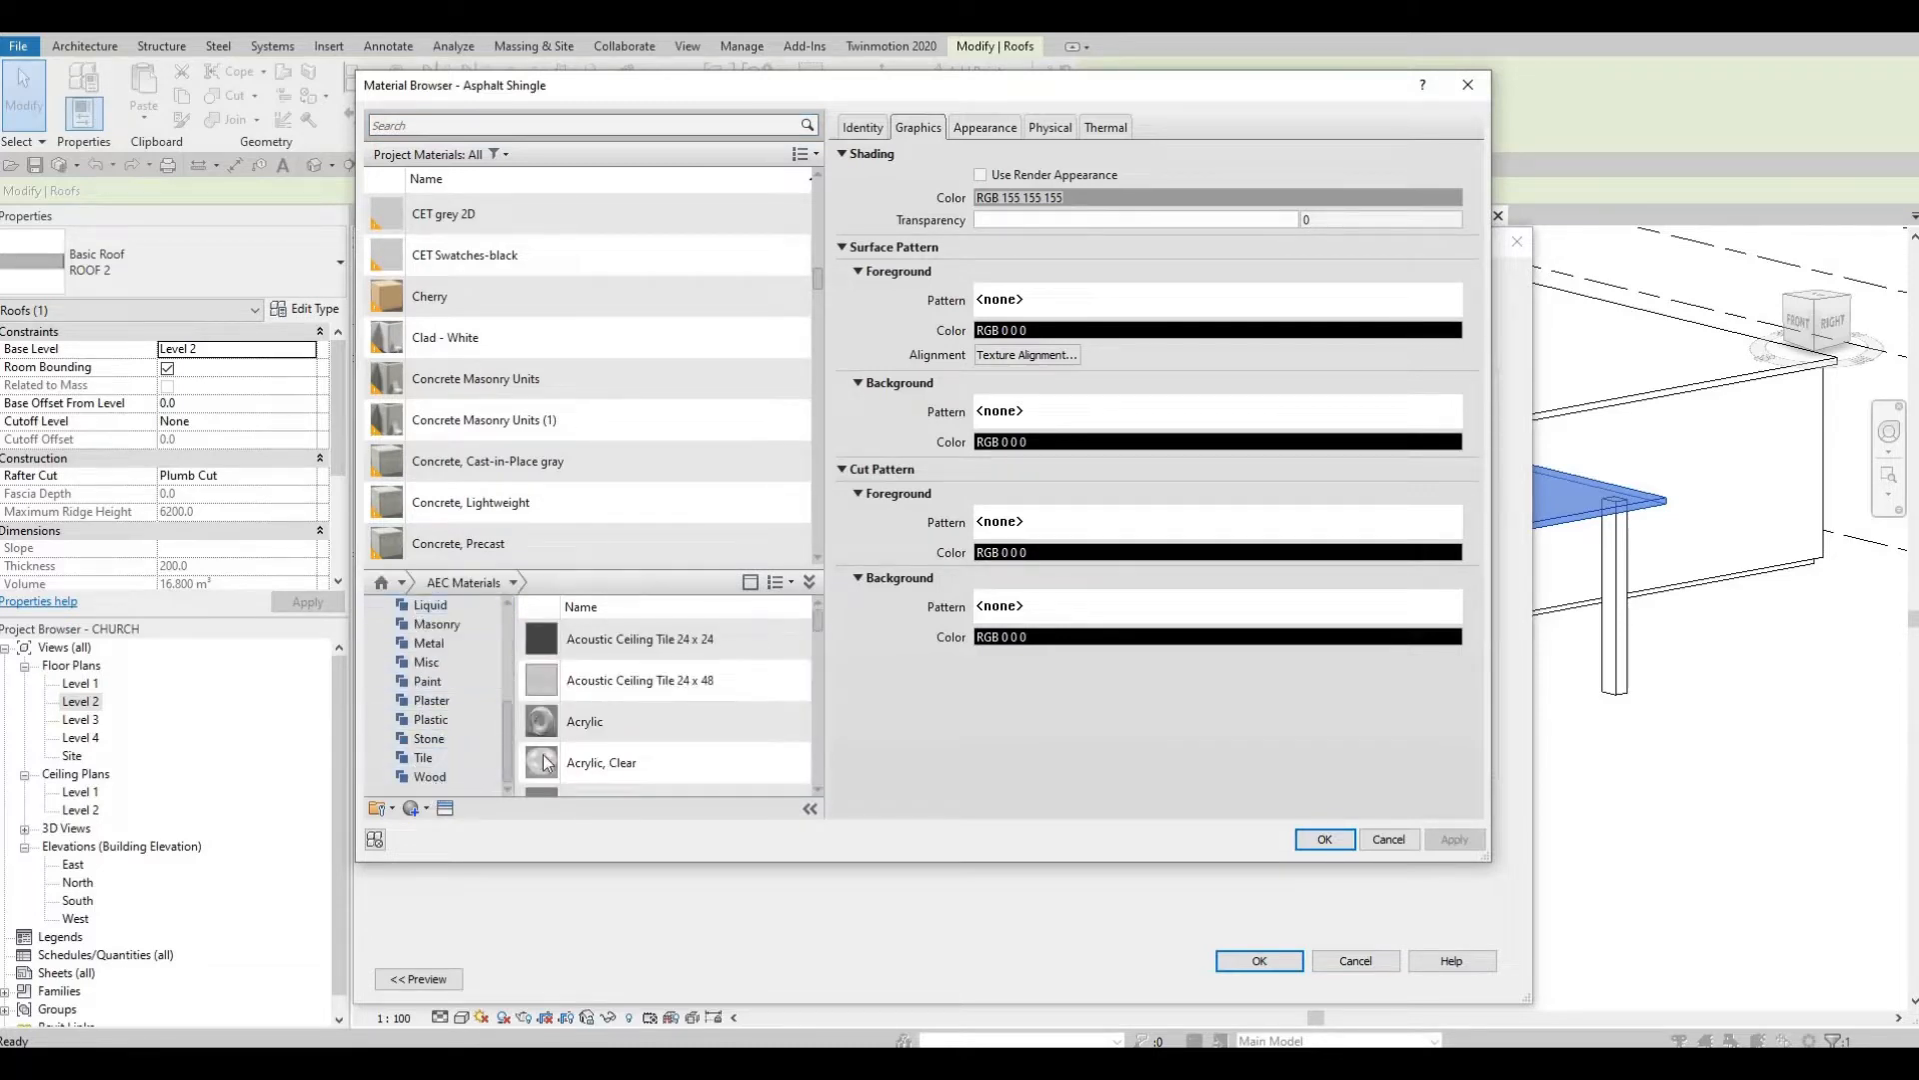
{"action": "left_click", "coordinate": [430, 776]}
{"action": "scroll", "coordinate": [712, 740], "scroll_direction": "down", "scroll_amount": 3}
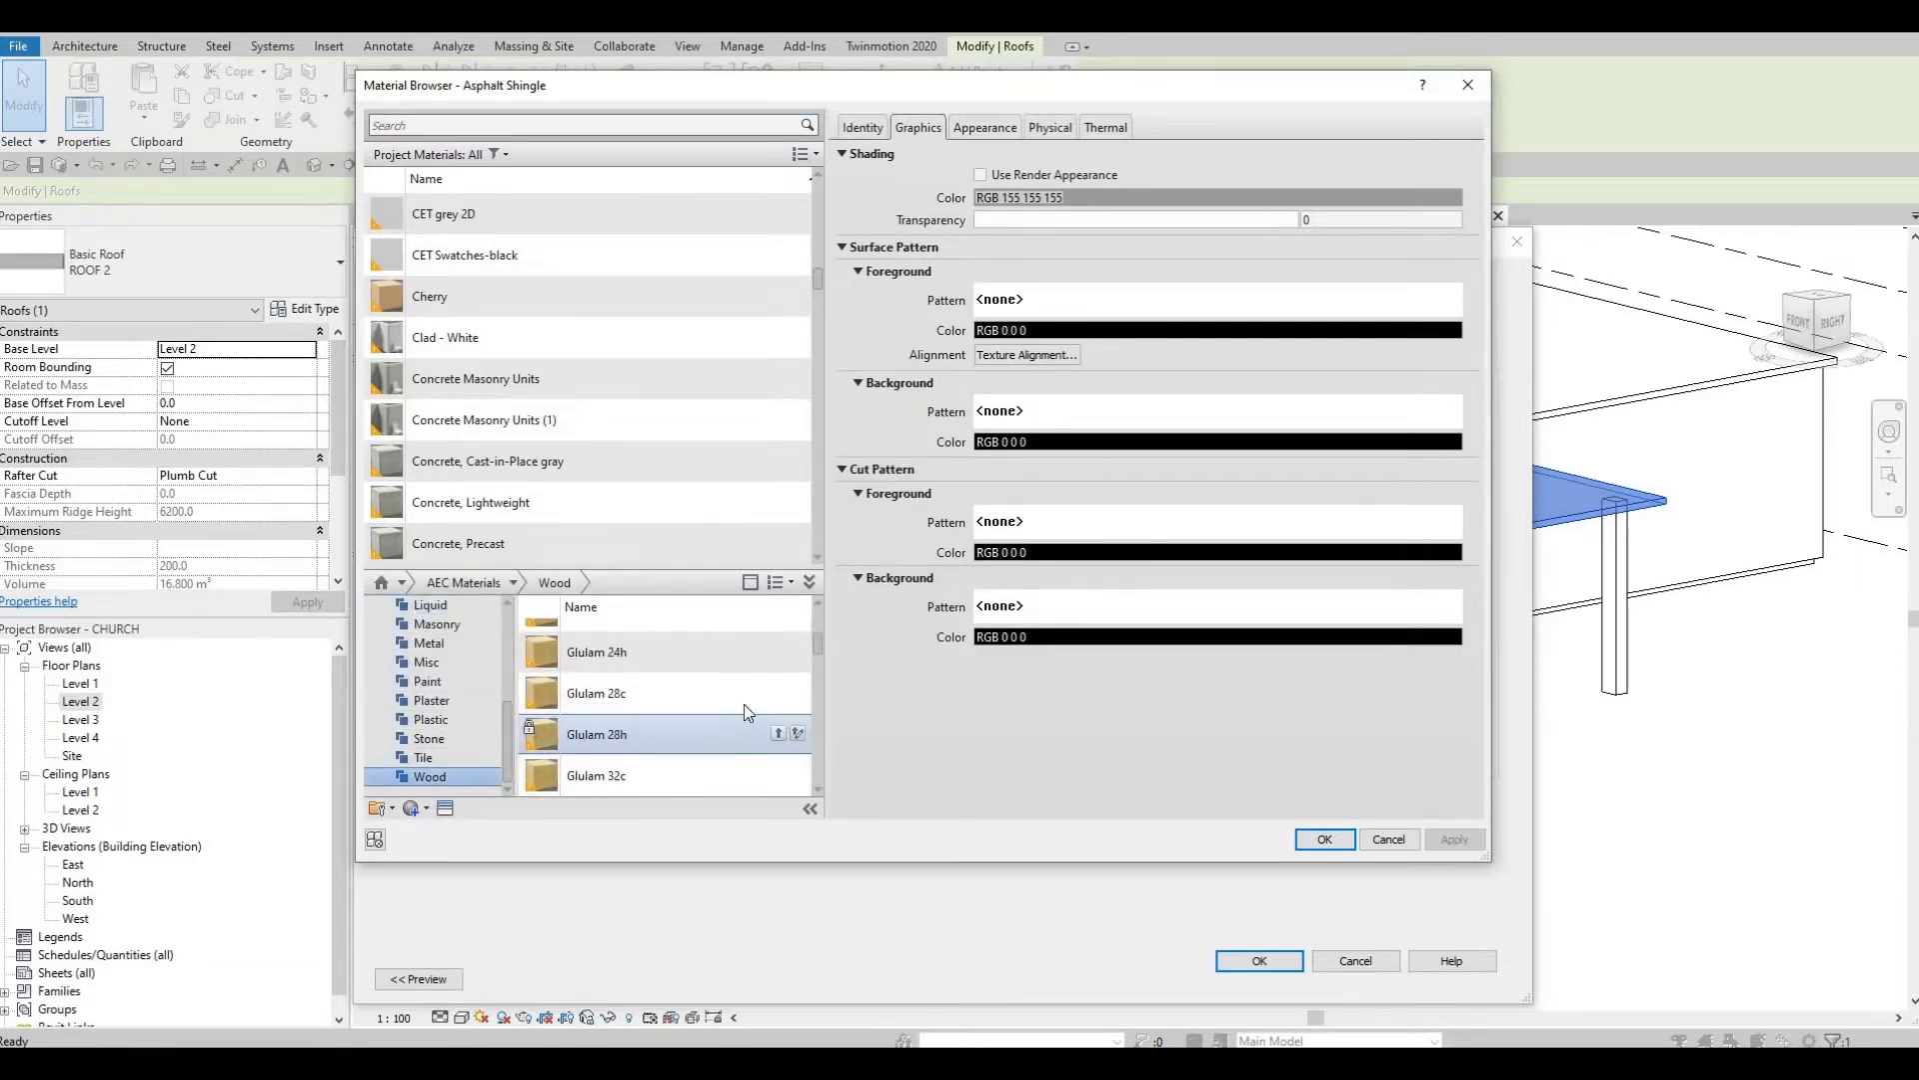
{"action": "left_click", "coordinate": [778, 692]}
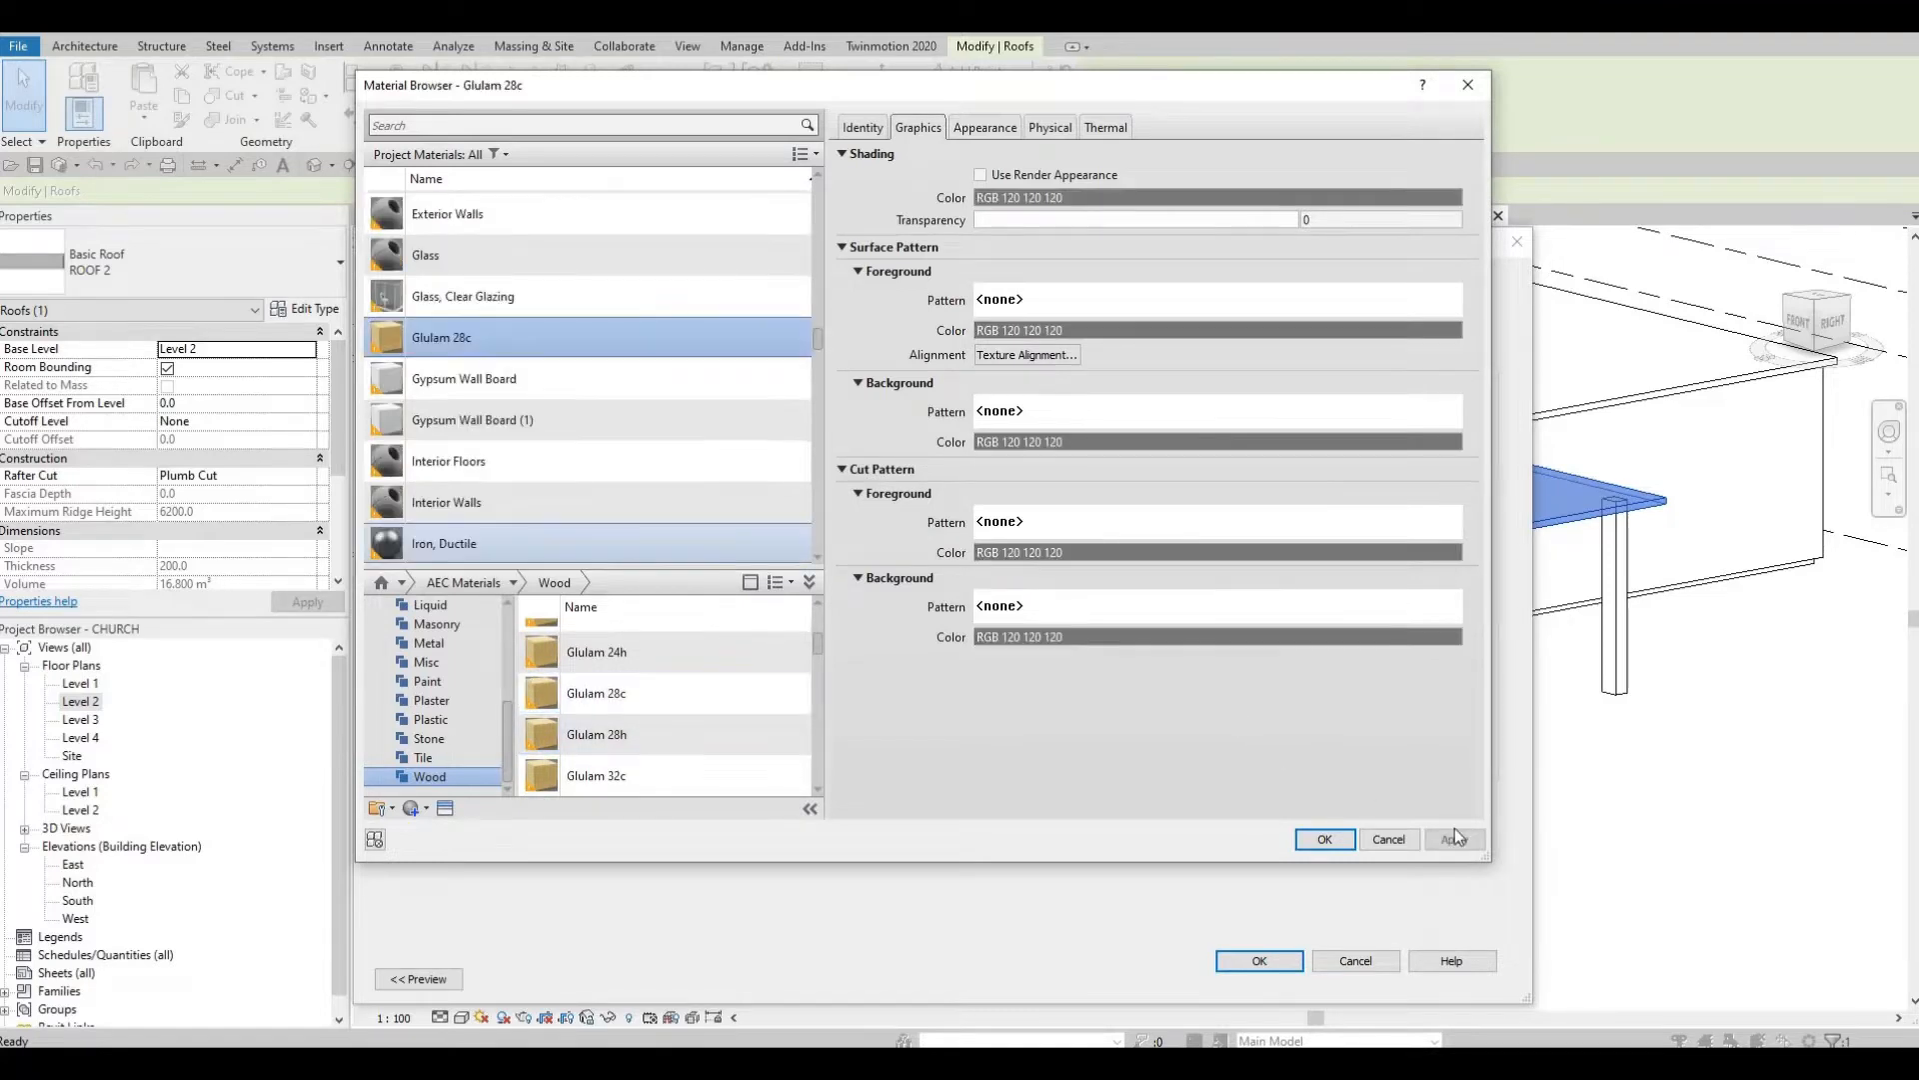
{"action": "left_click", "coordinate": [1332, 841]}
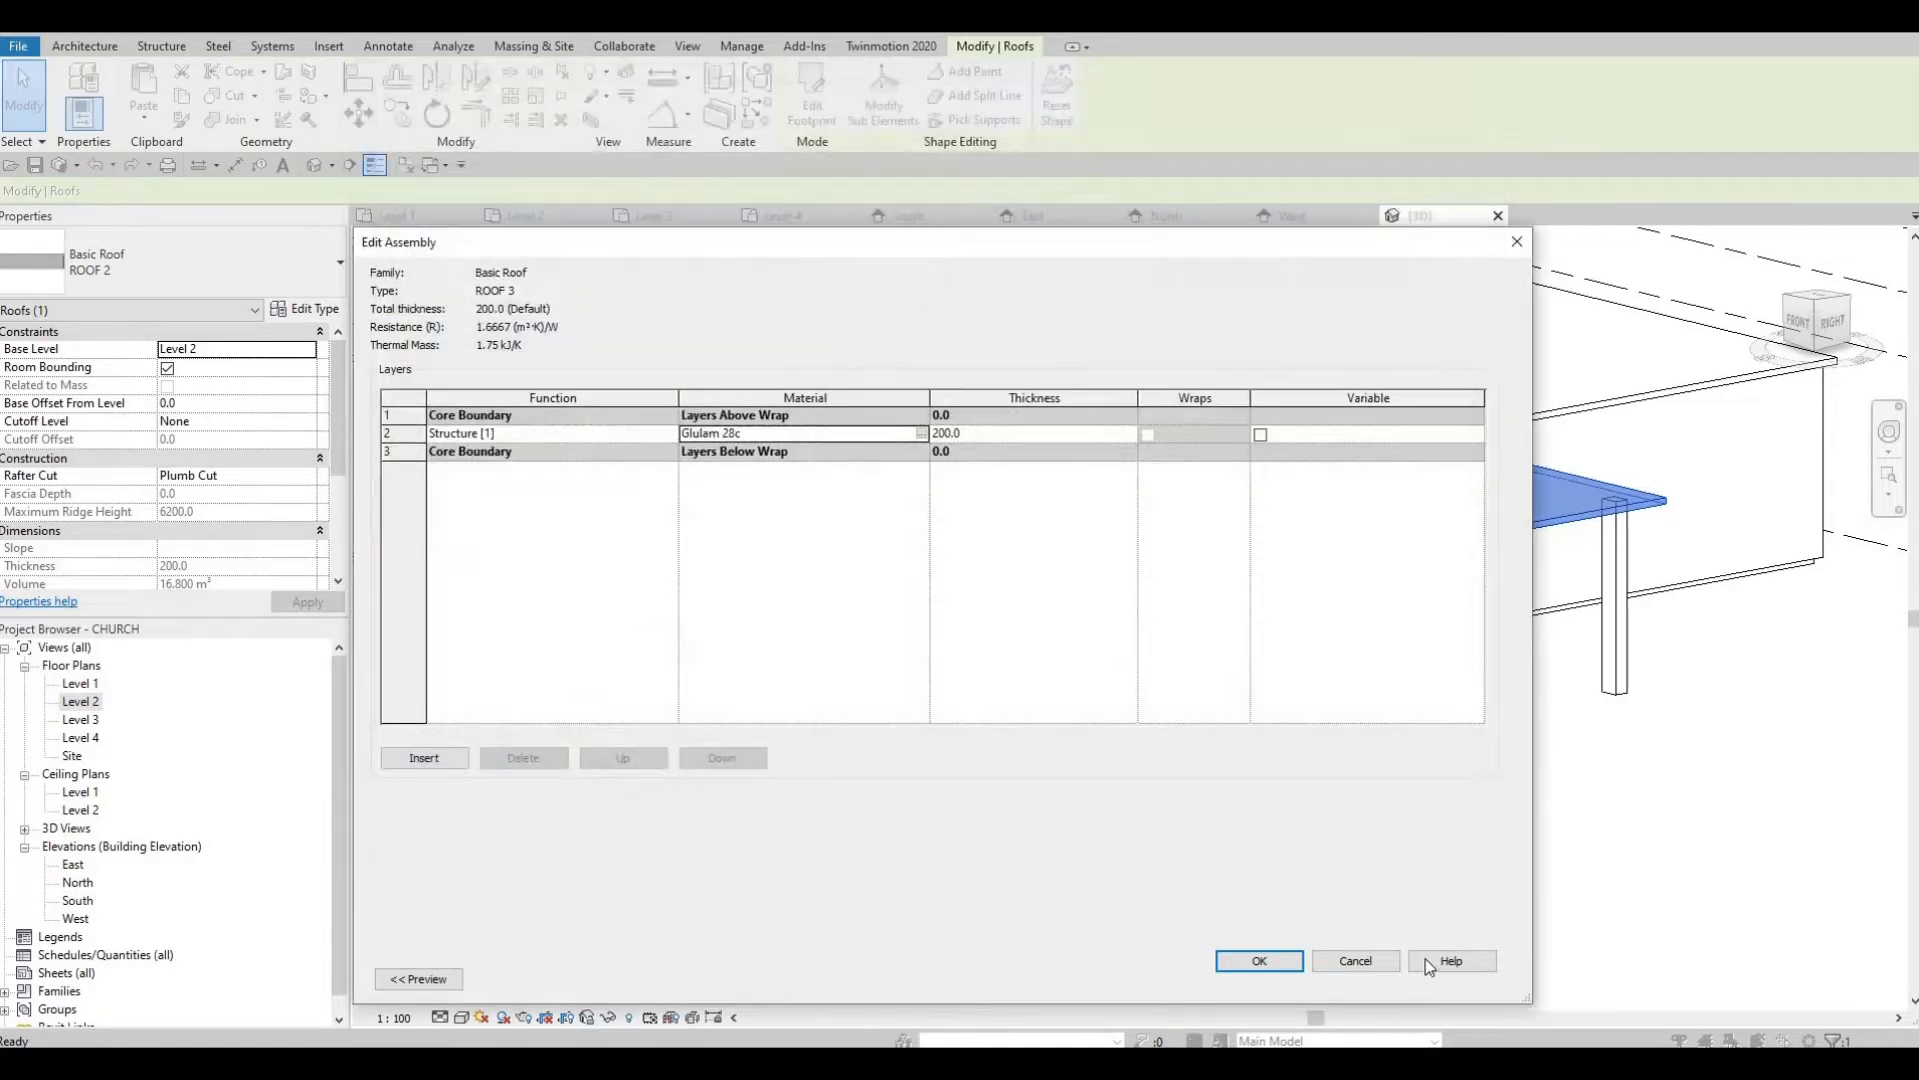
{"action": "left_click", "coordinate": [1257, 962]}
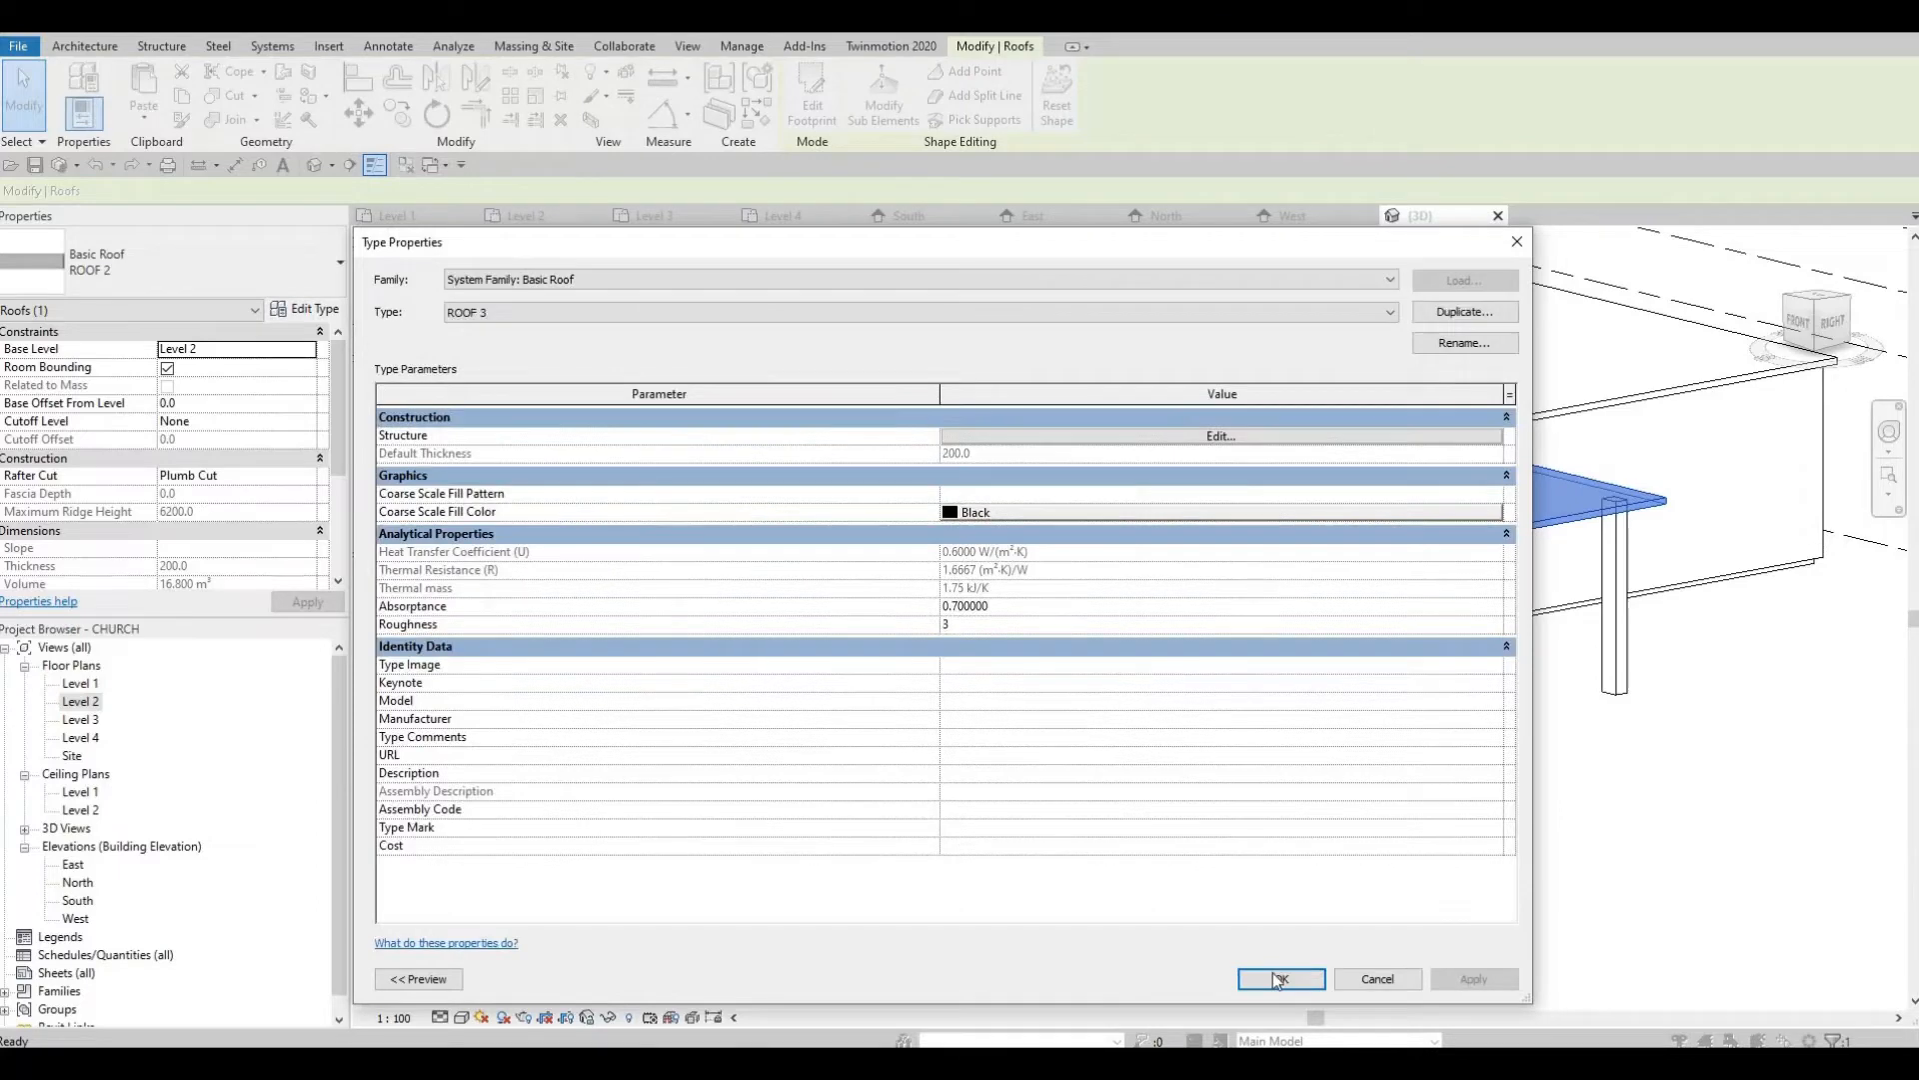
{"action": "left_click", "coordinate": [1274, 974]}
{"action": "key", "text": "Escape"}
{"action": "key", "text": "Escape"}
{"action": "key", "text": "Escape"}
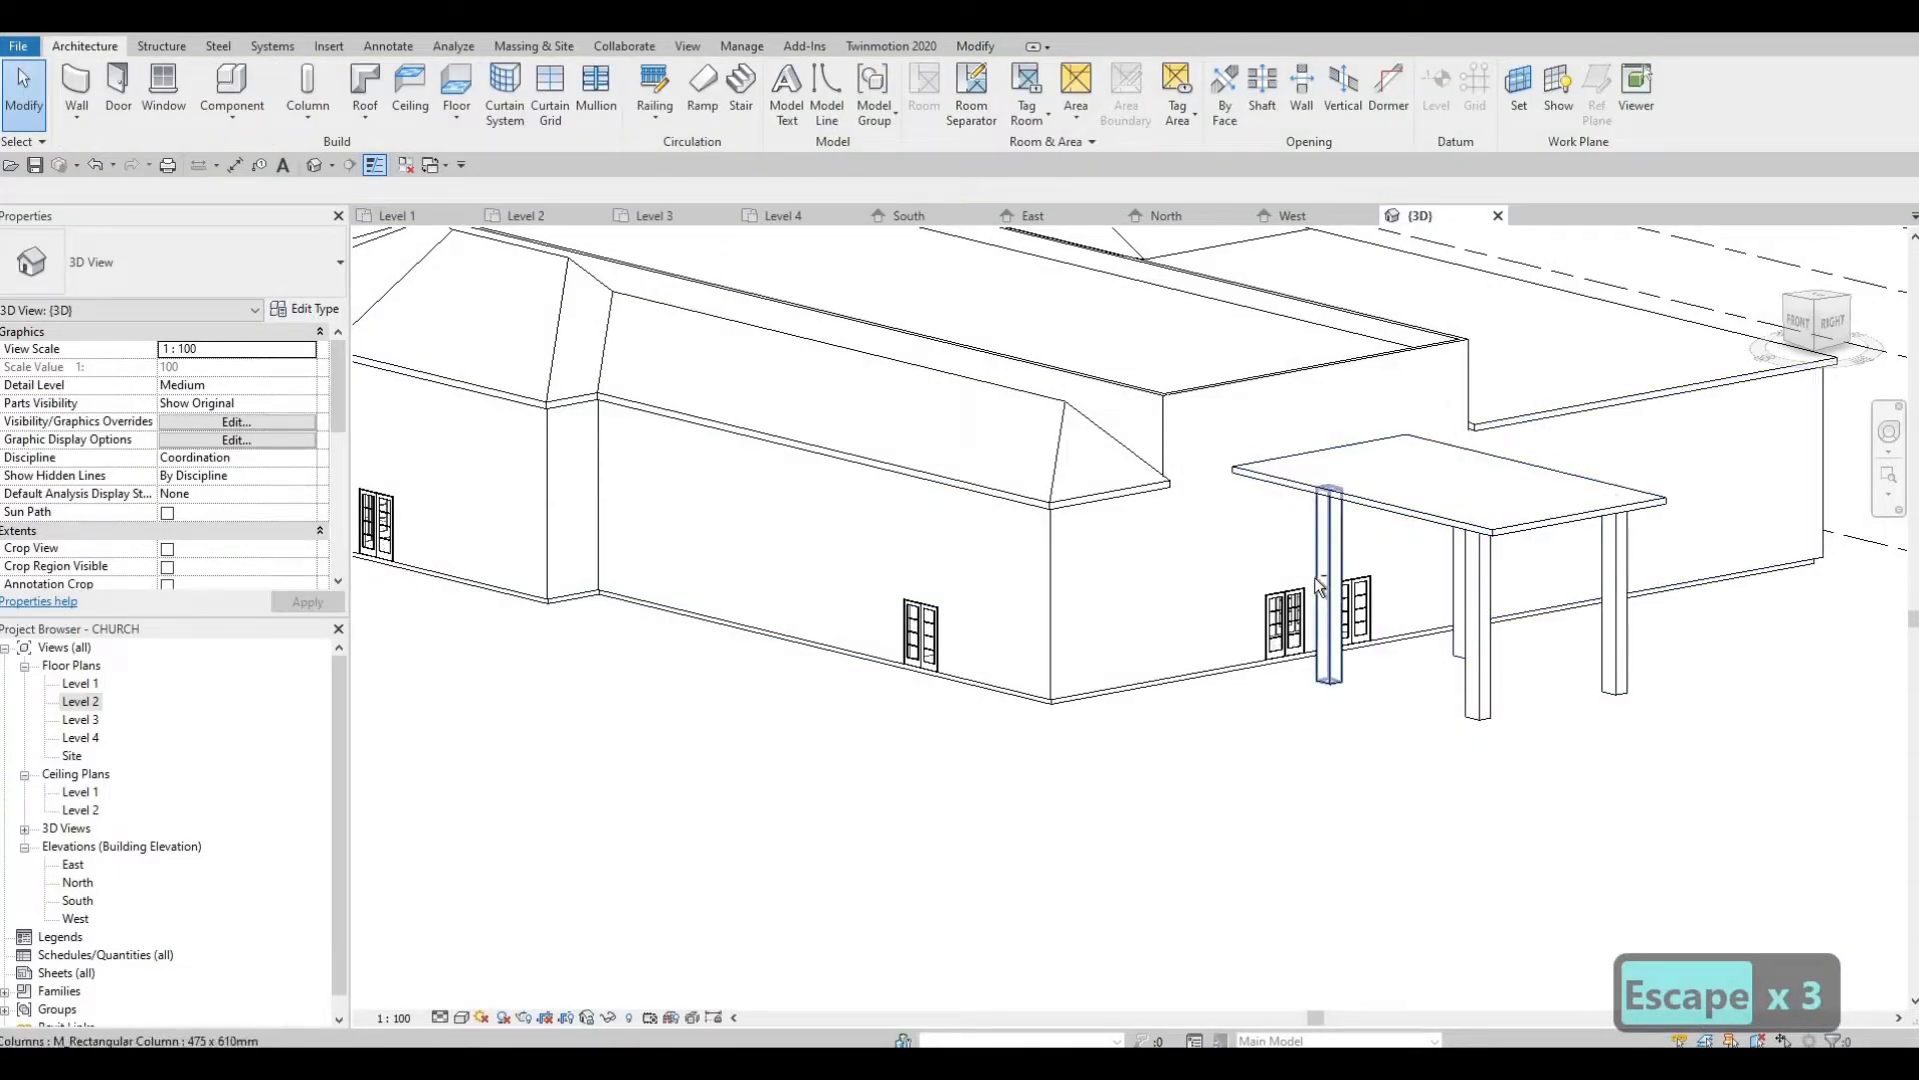
Adjust the cross ridge of the large hipped ROOF 2 roof beside the hall using its shape handle
{"action": "middle_click_drag", "start_coordinate": [1340, 507], "coordinate": [1106, 421], "text": "shift"}
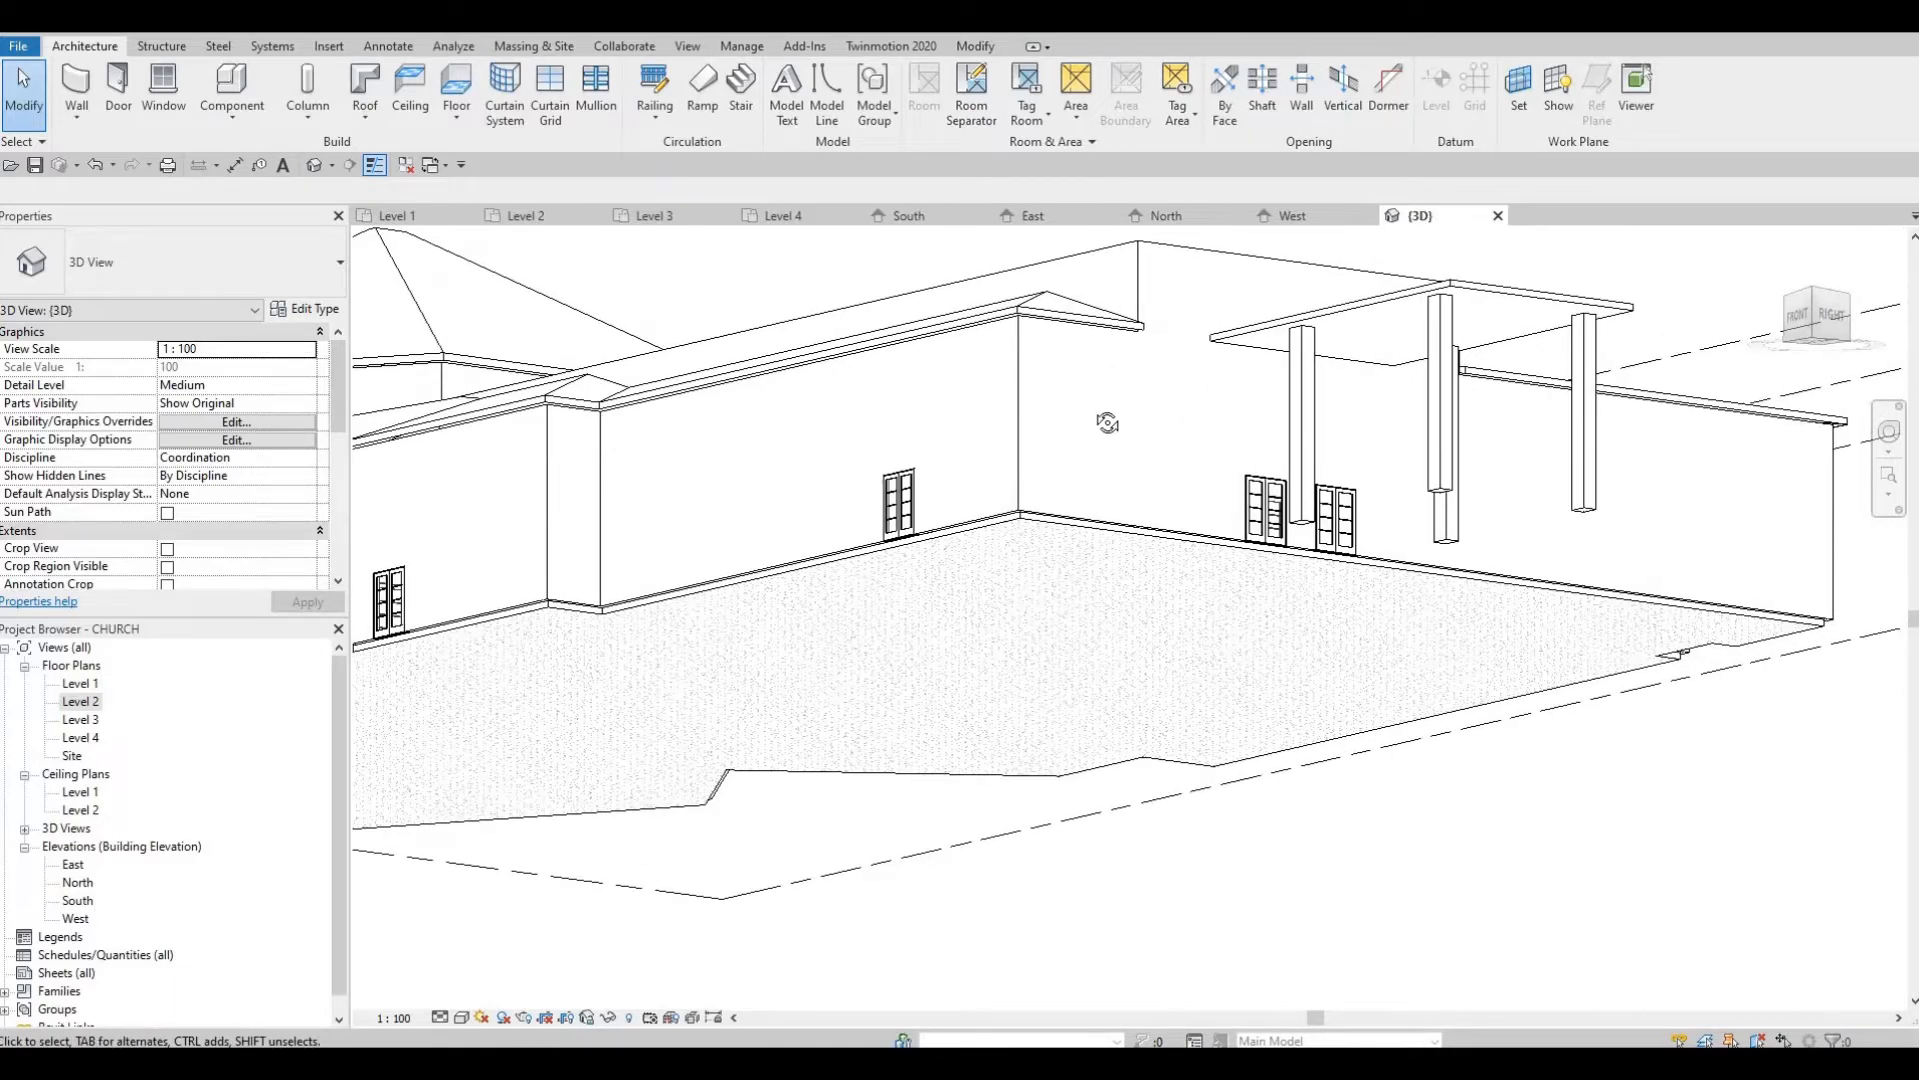
{"action": "middle_click_drag", "start_coordinate": [924, 525], "coordinate": [832, 646], "text": "shift"}
{"action": "left_click", "coordinate": [833, 646]}
{"action": "scroll", "coordinate": [833, 645], "scroll_direction": "up", "scroll_amount": 3}
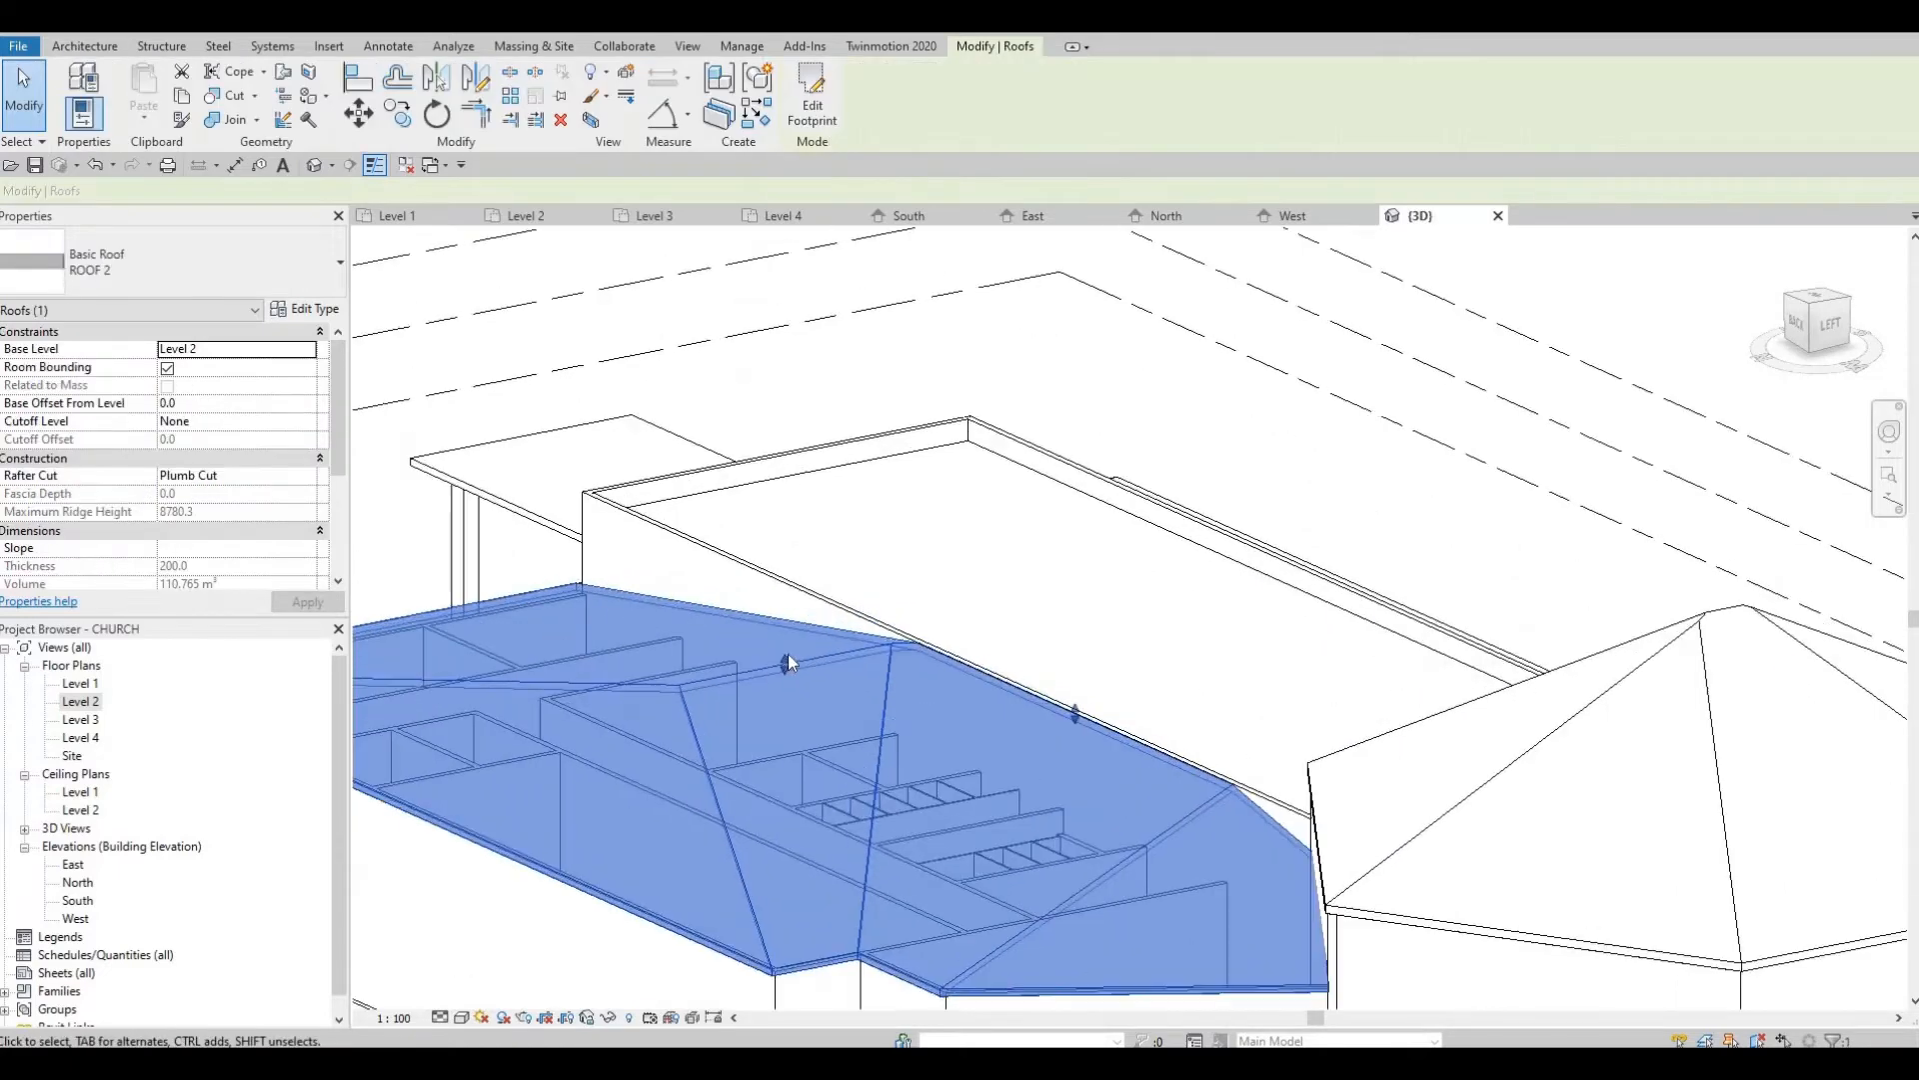
{"action": "left_click_drag", "start_coordinate": [787, 660], "coordinate": [804, 699]}
{"action": "key", "text": "Escape"}
Fine-tune the same hipped roof so its short cross ridge meets the long ridge along the hall wall
{"action": "middle_click_drag", "start_coordinate": [806, 801], "coordinate": [768, 585], "text": "shift"}
{"action": "scroll", "coordinate": [962, 639], "scroll_direction": "down", "scroll_amount": 4}
{"action": "scroll", "coordinate": [1048, 635], "scroll_direction": "up", "scroll_amount": 4}
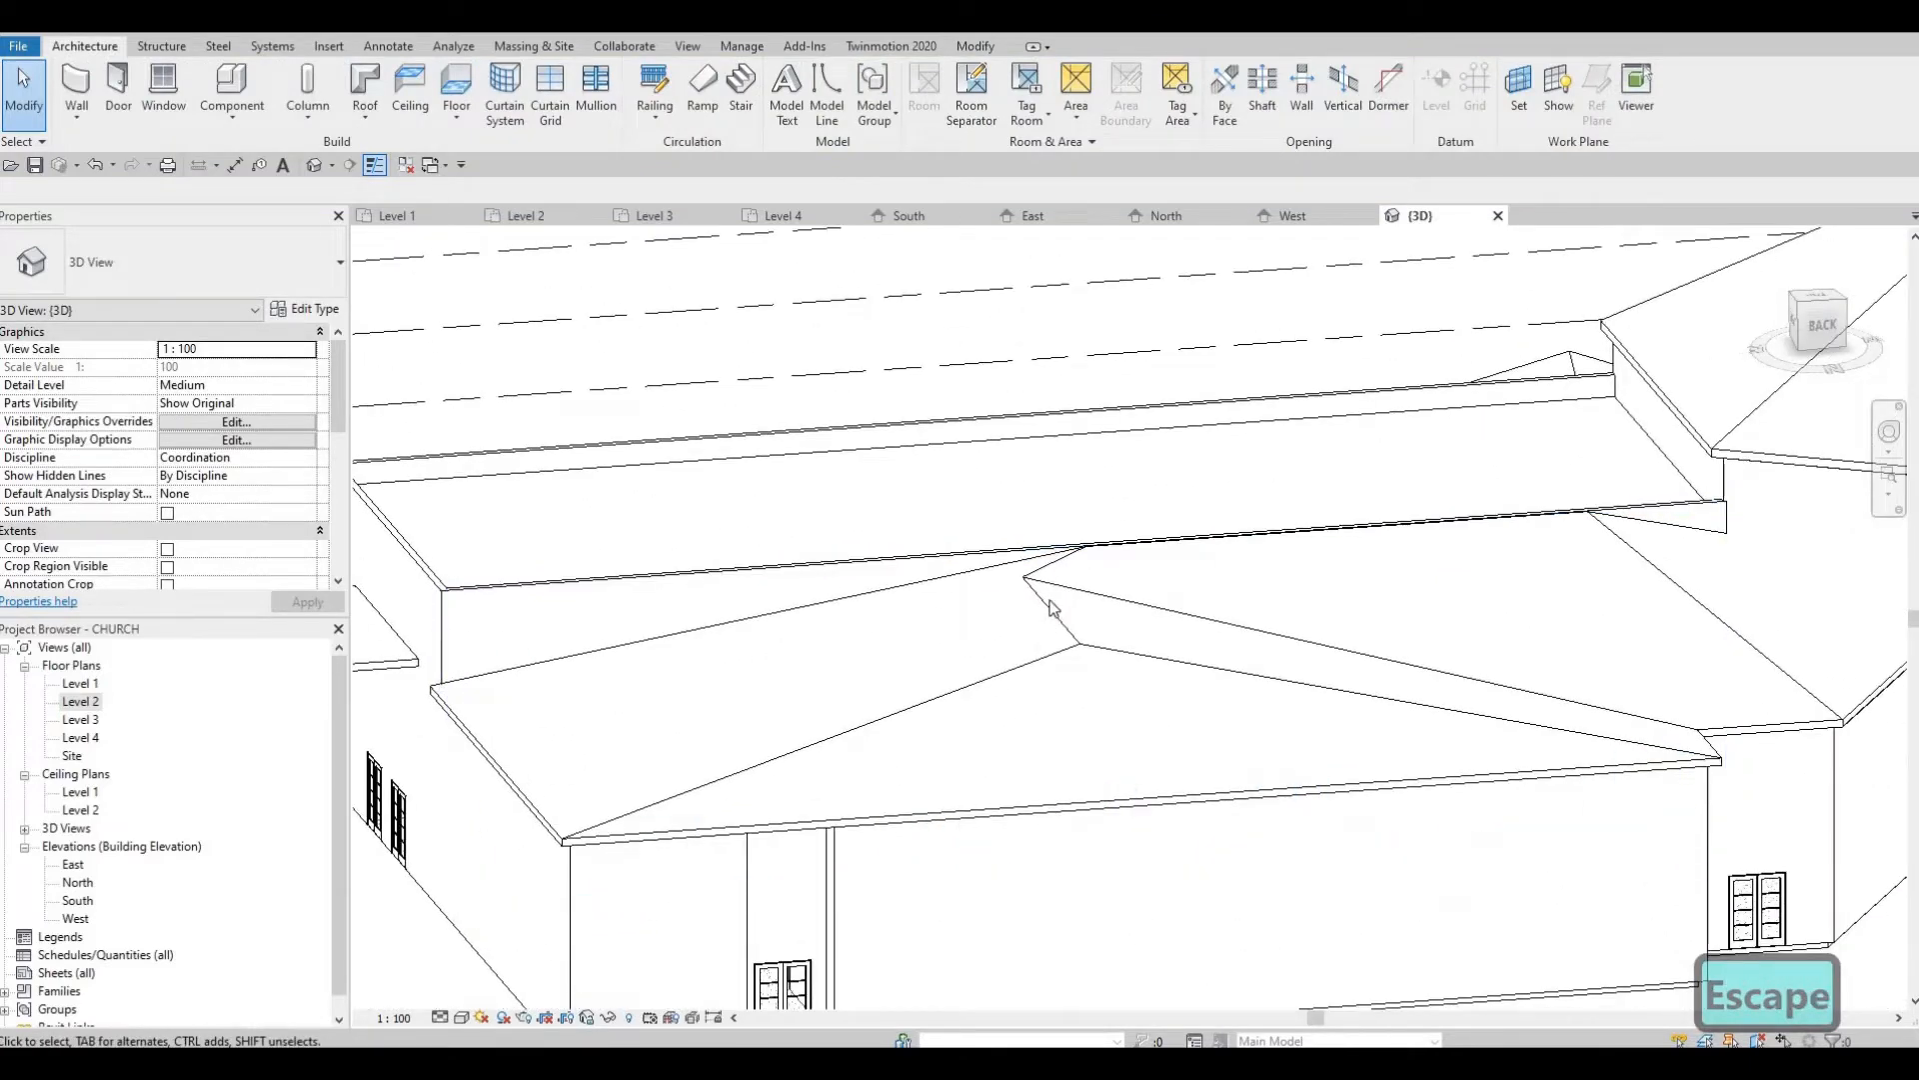
{"action": "left_click", "coordinate": [1041, 598]}
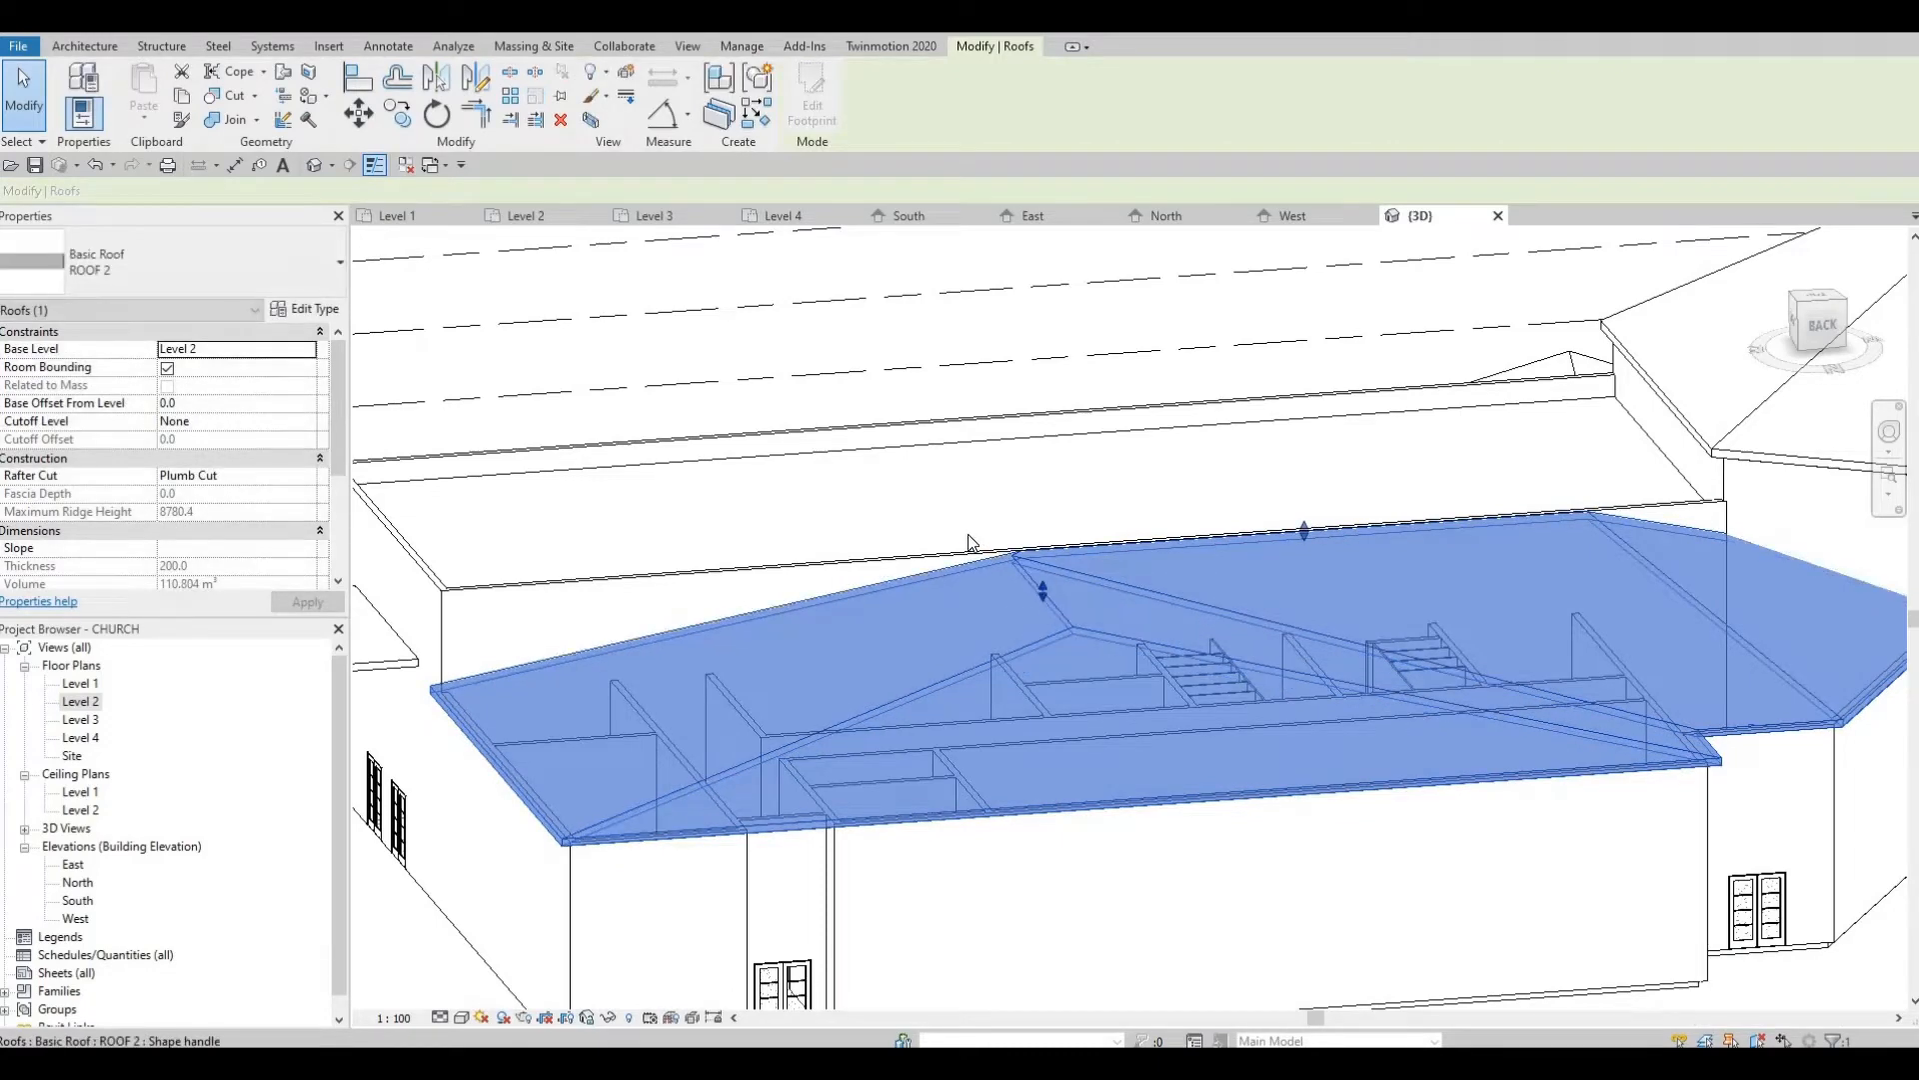
{"action": "scroll", "coordinate": [1049, 544], "scroll_direction": "up", "scroll_amount": 6}
{"action": "key", "text": "Escape"}
{"action": "scroll", "coordinate": [896, 421], "scroll_direction": "down", "scroll_amount": 6}
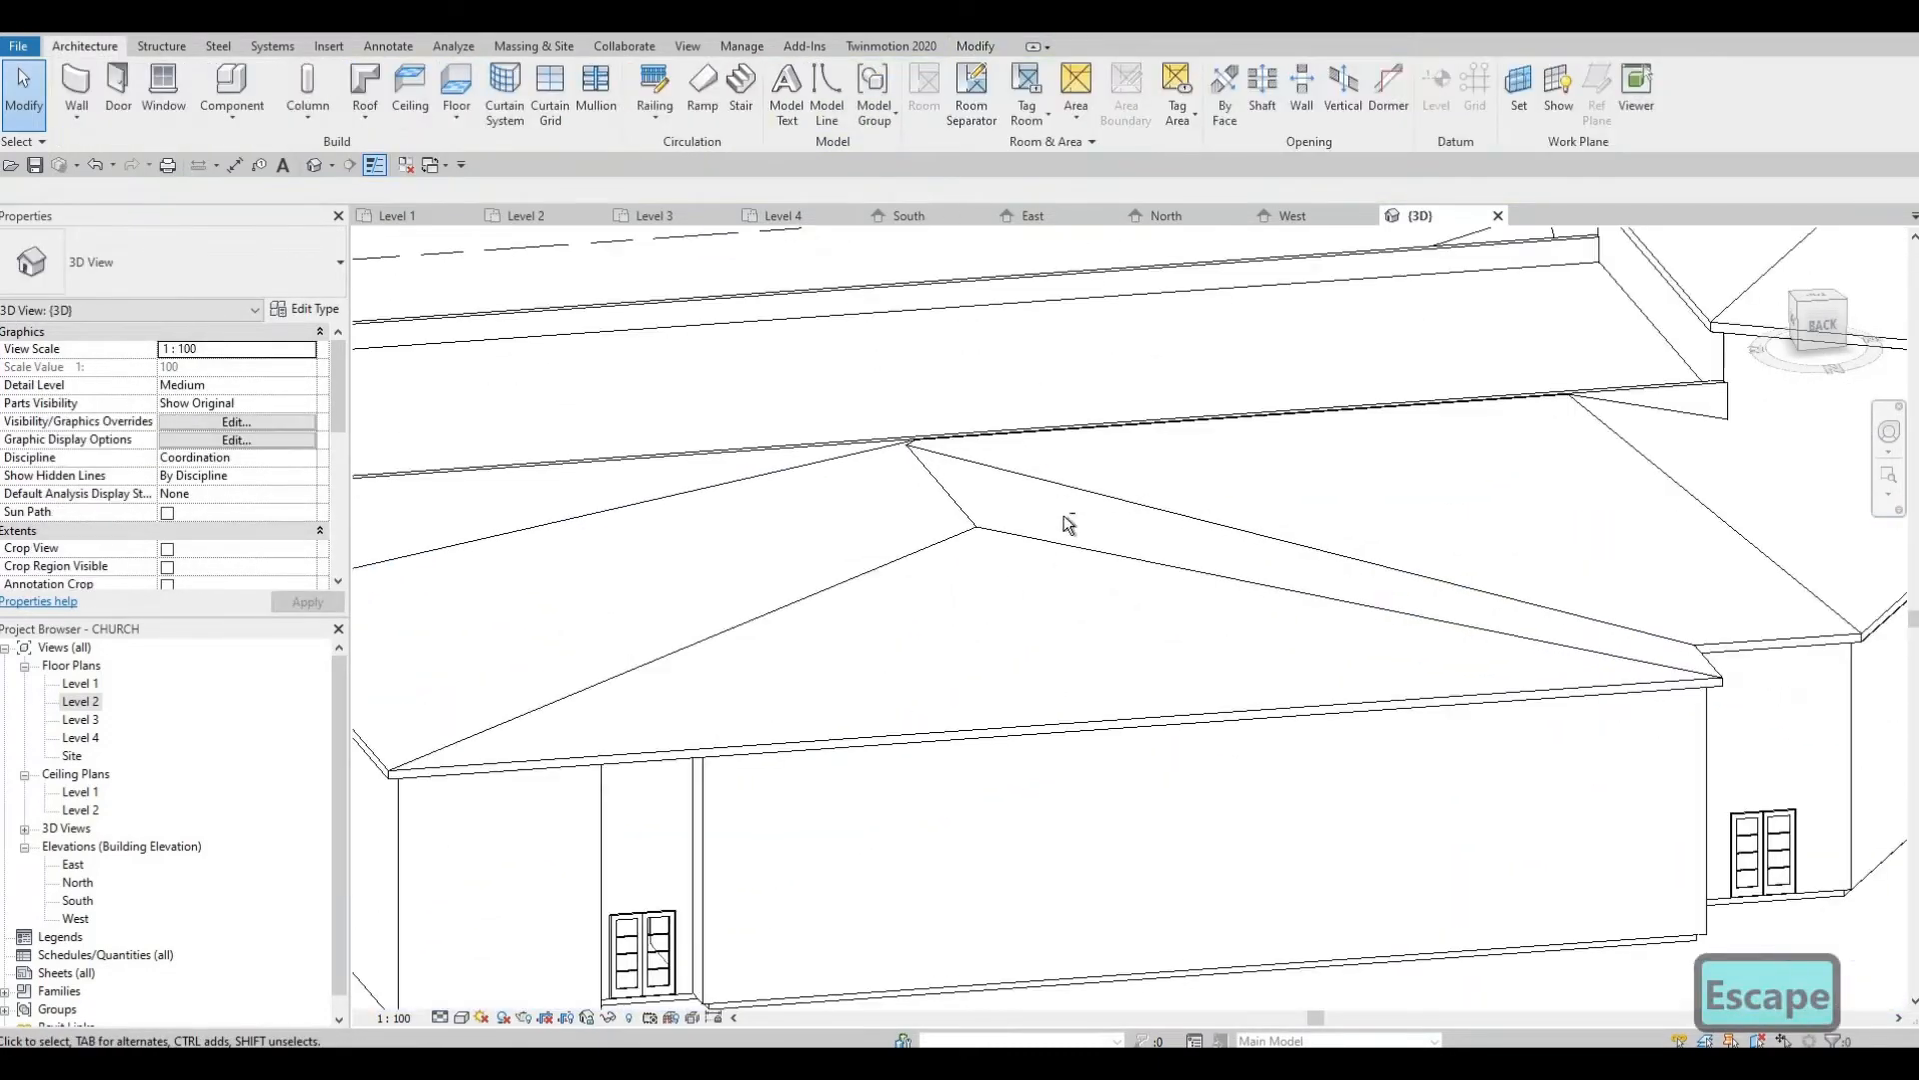
Set the 3D view's detail level to Fine and examine the exterior double door's frame and handles
{"action": "middle_click_drag", "start_coordinate": [943, 530], "coordinate": [1141, 466], "text": "shift"}
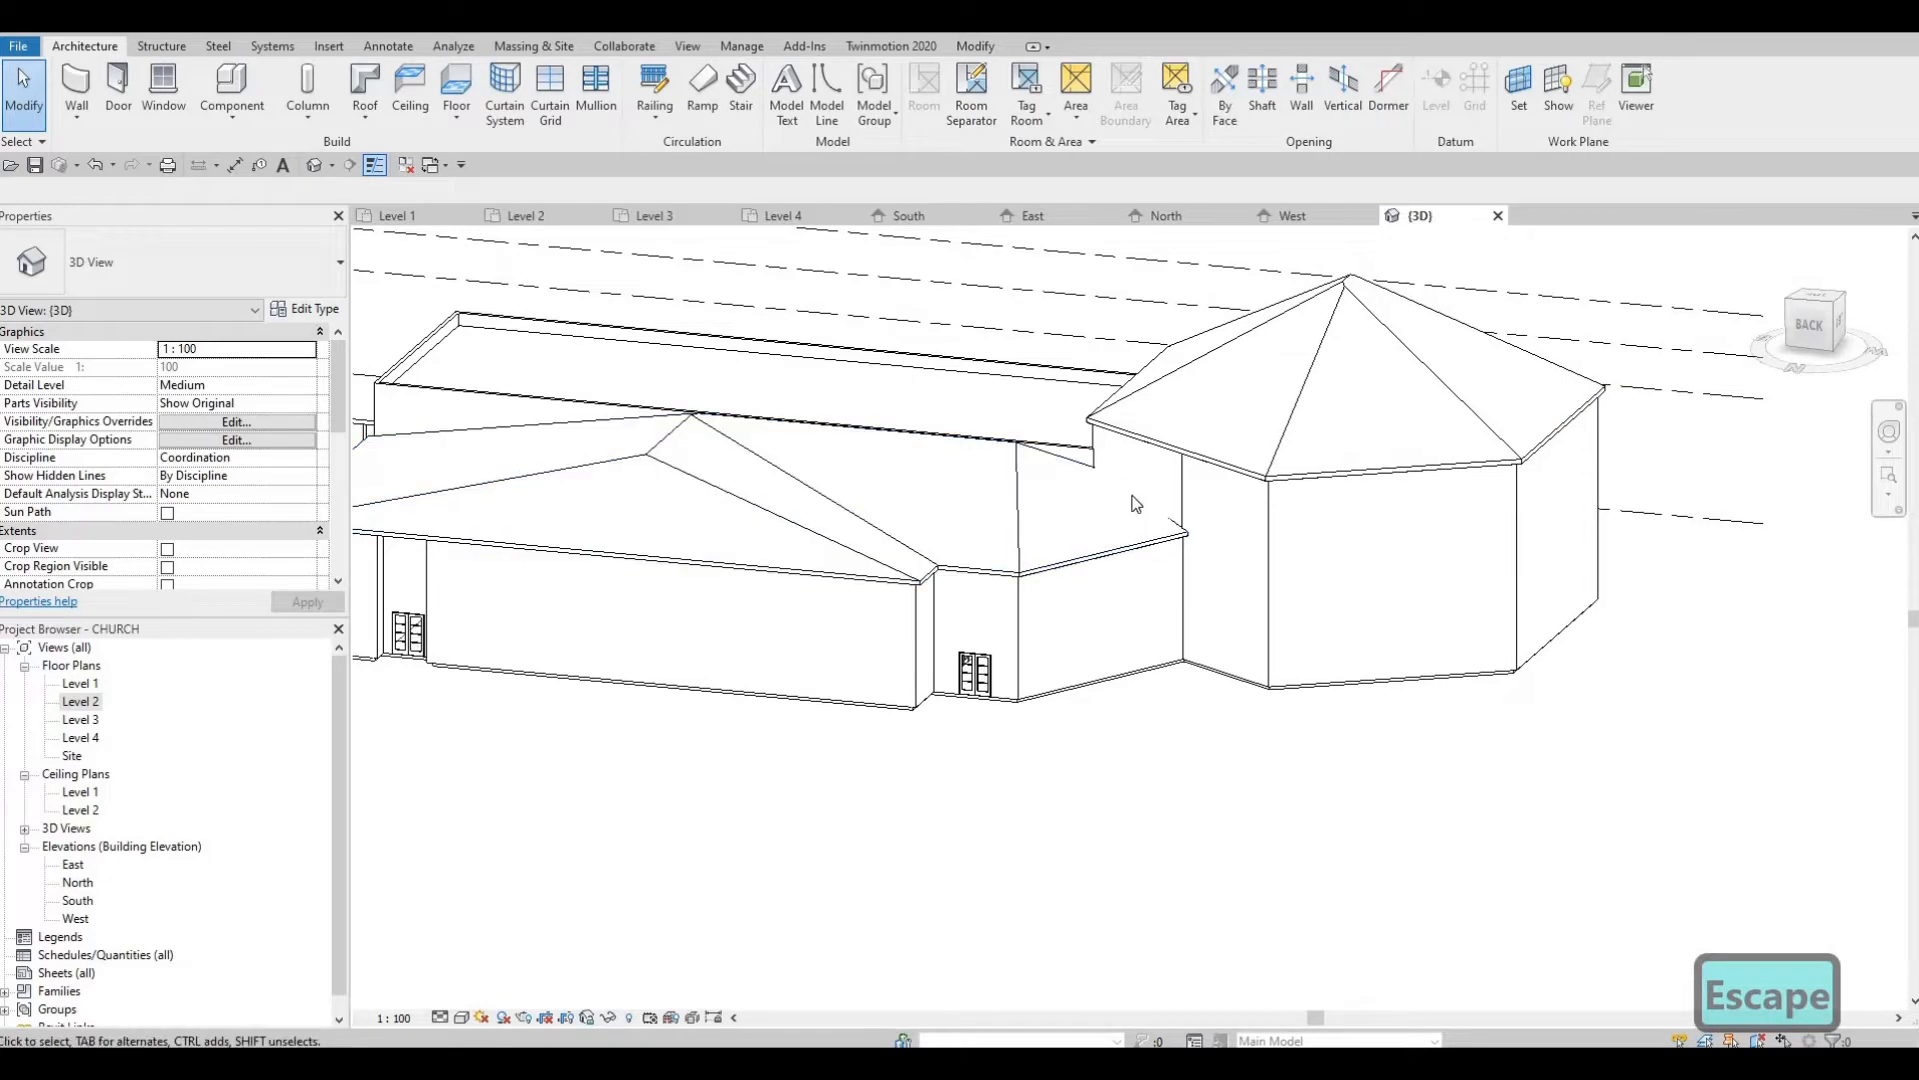
{"action": "left_click", "coordinate": [1082, 570]}
{"action": "middle_click_drag", "start_coordinate": [926, 665], "coordinate": [1216, 673], "text": "shift"}
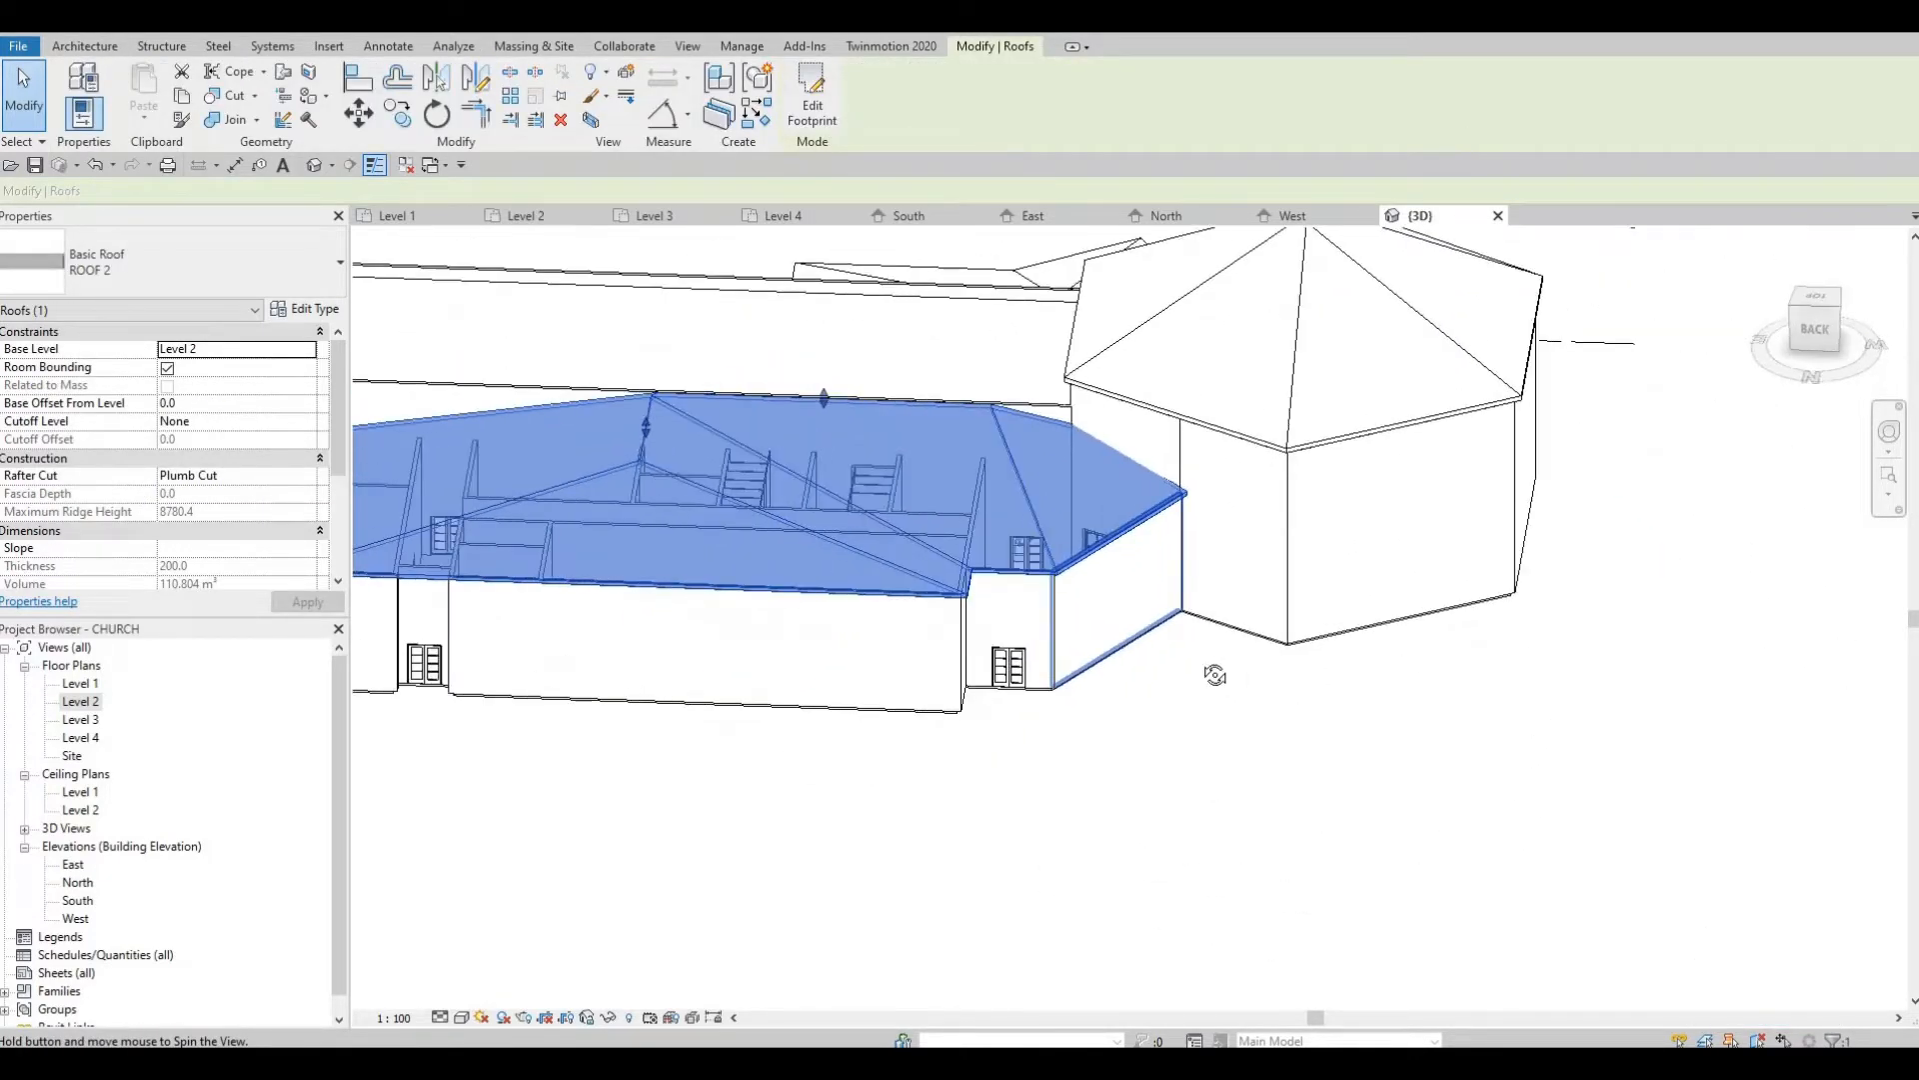
{"action": "middle_click_drag", "start_coordinate": [1139, 737], "coordinate": [1000, 687], "text": "shift"}
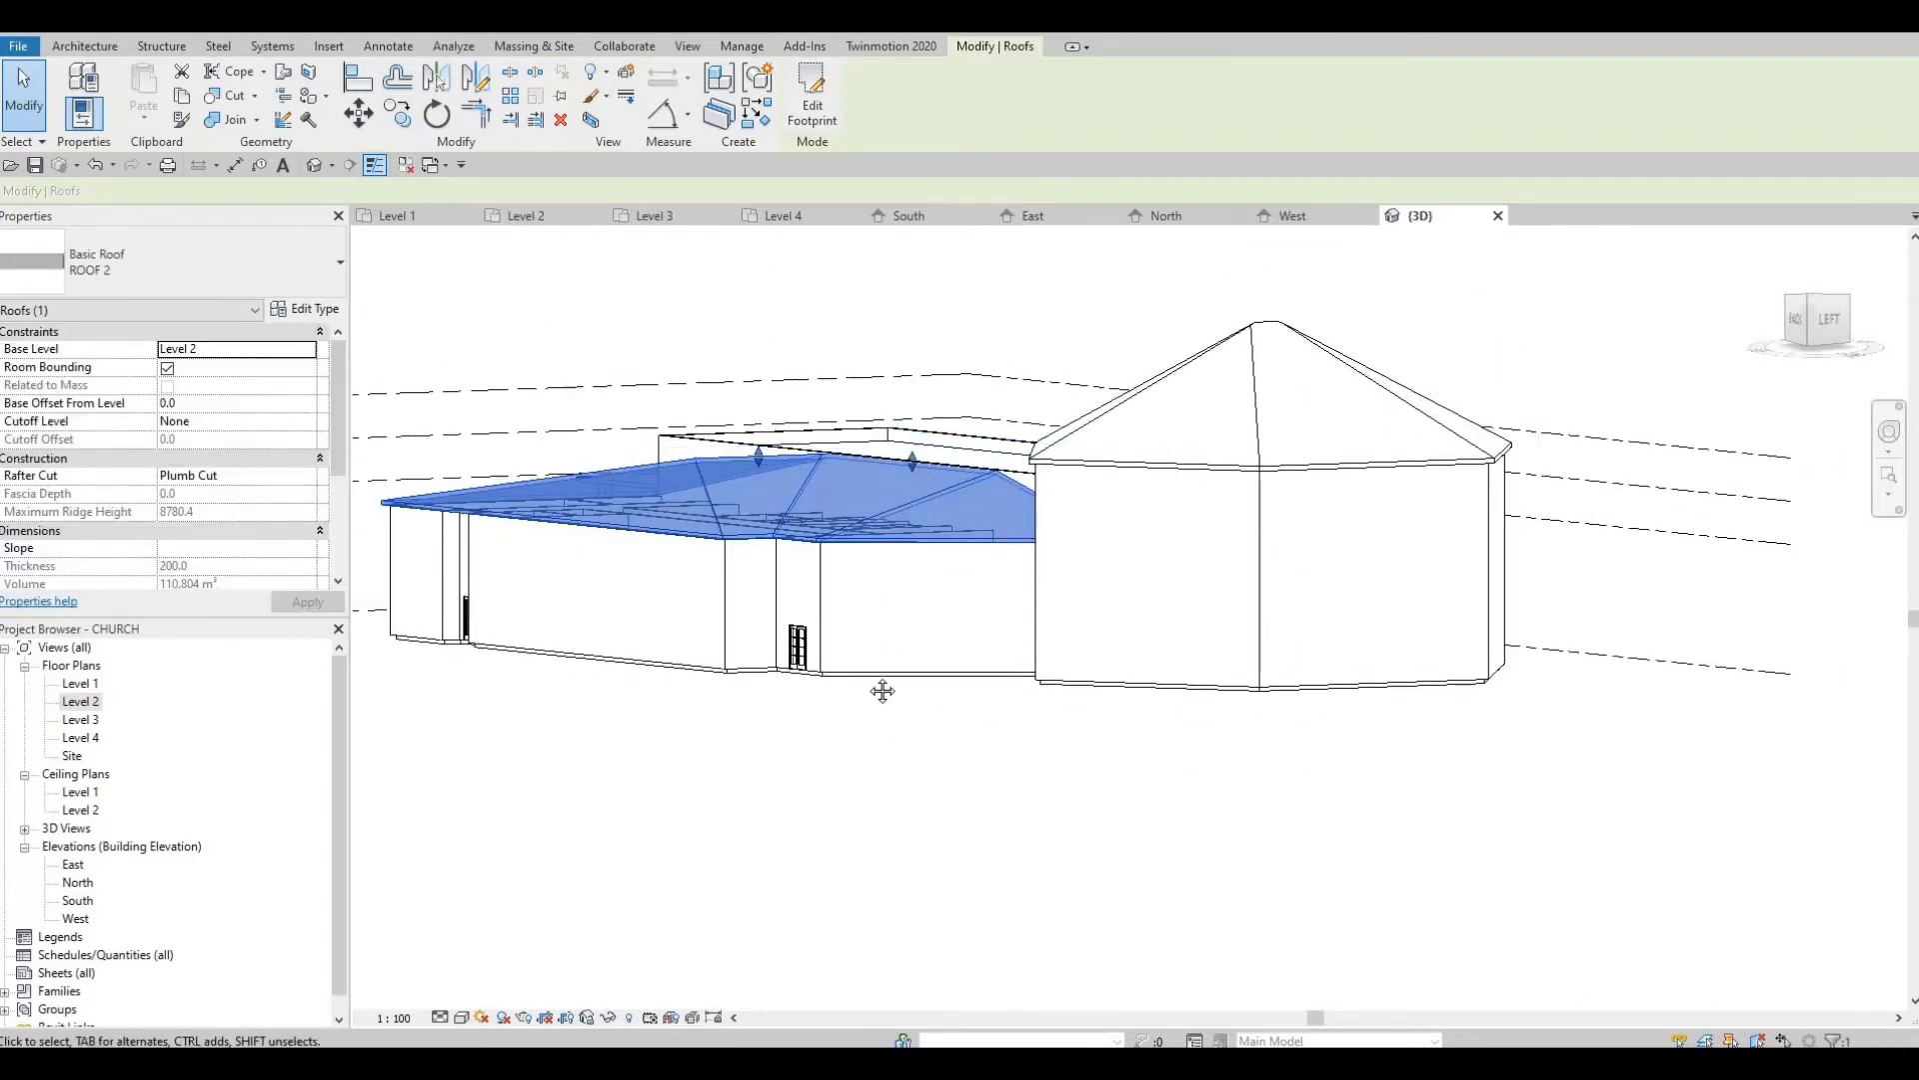
{"action": "middle_click_drag", "start_coordinate": [878, 686], "coordinate": [895, 580], "text": "shift"}
{"action": "scroll", "coordinate": [910, 569], "scroll_direction": "up", "scroll_amount": 5}
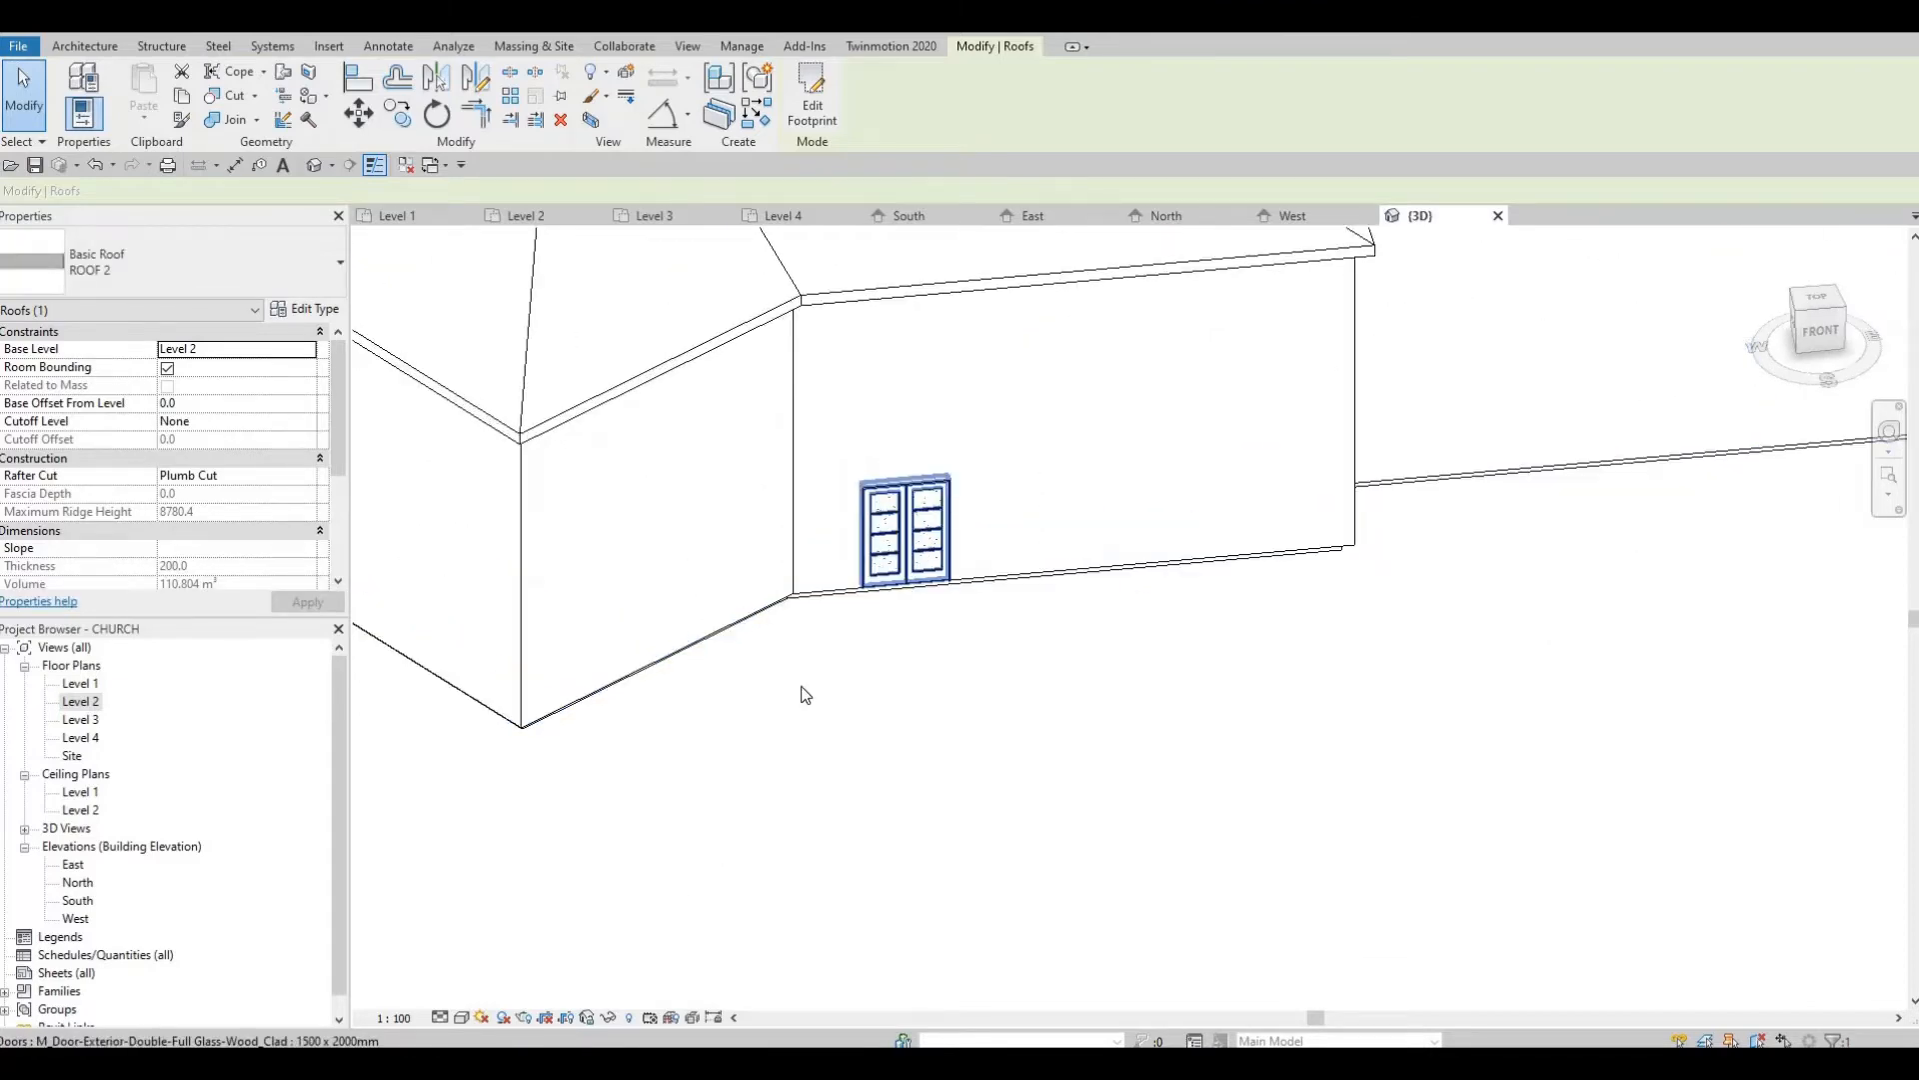
{"action": "left_click", "coordinate": [443, 1015]}
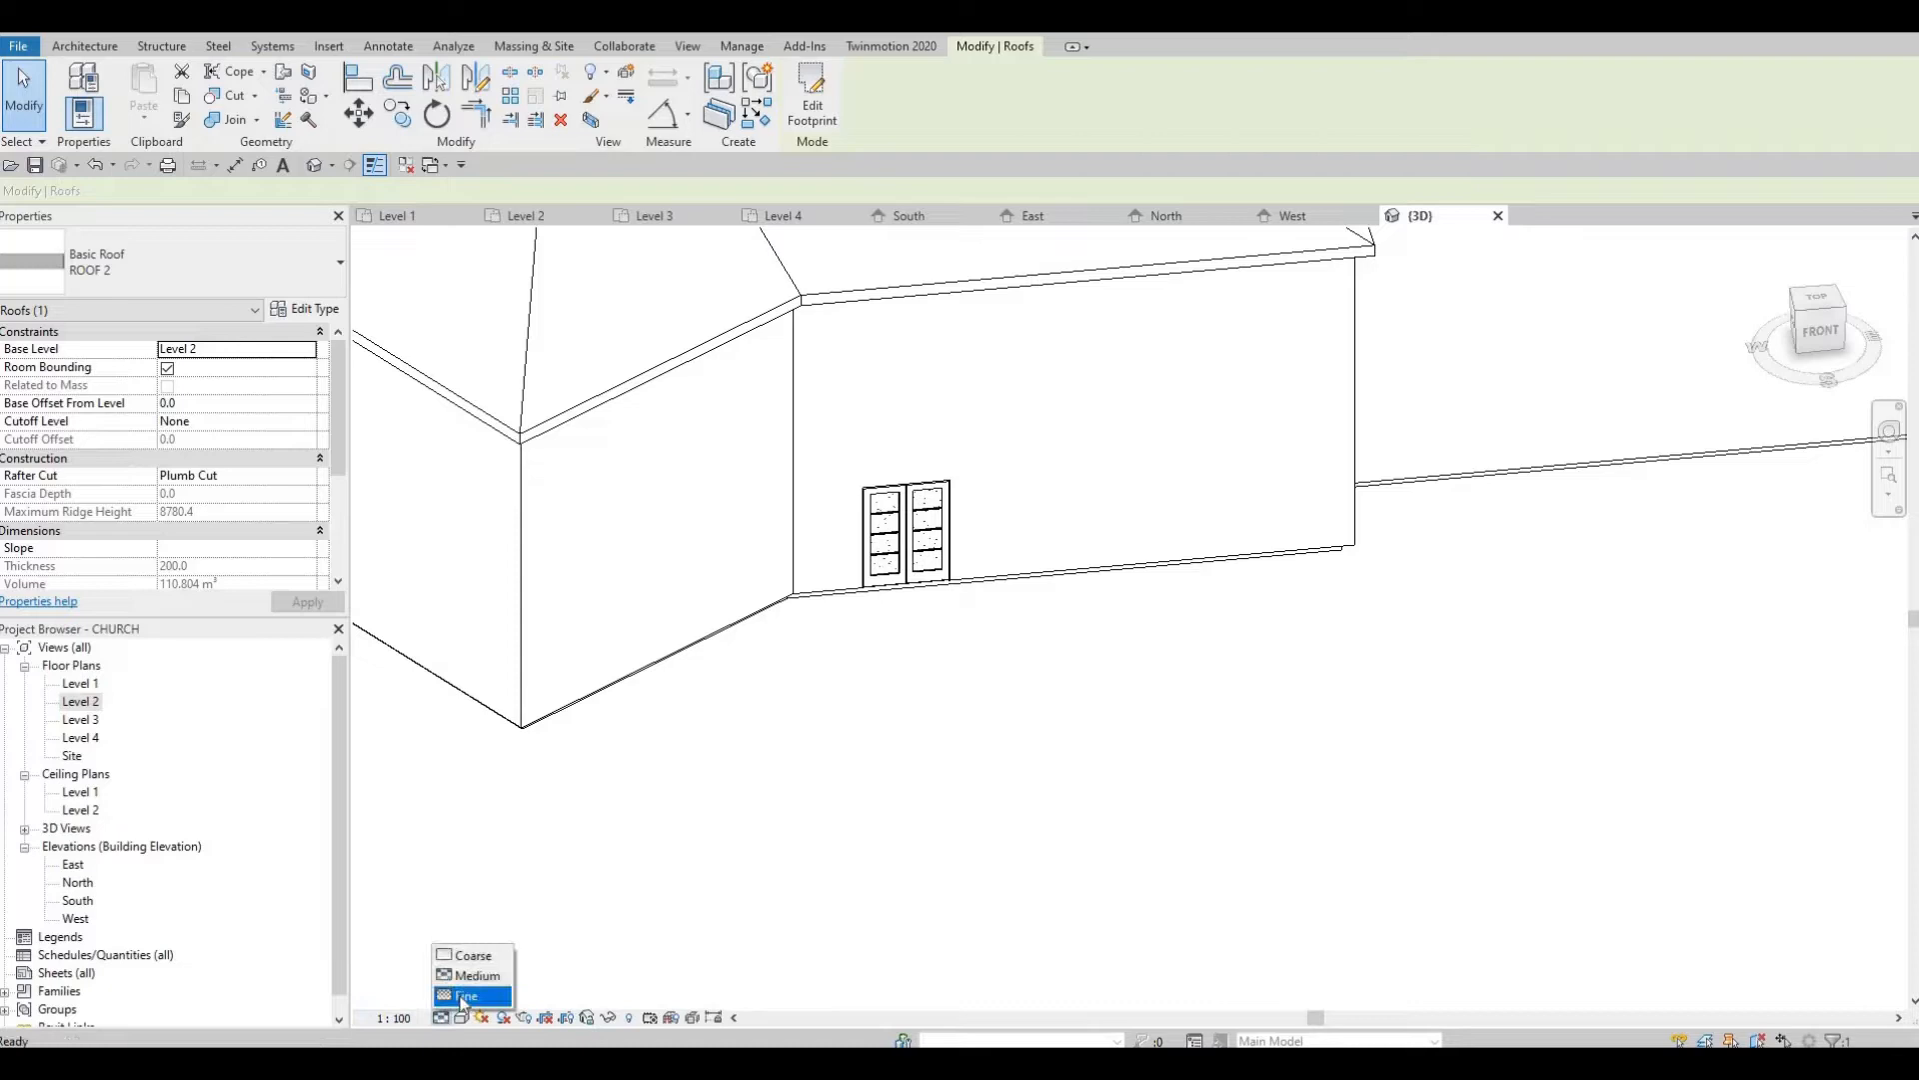
{"action": "left_click", "coordinate": [632, 888]}
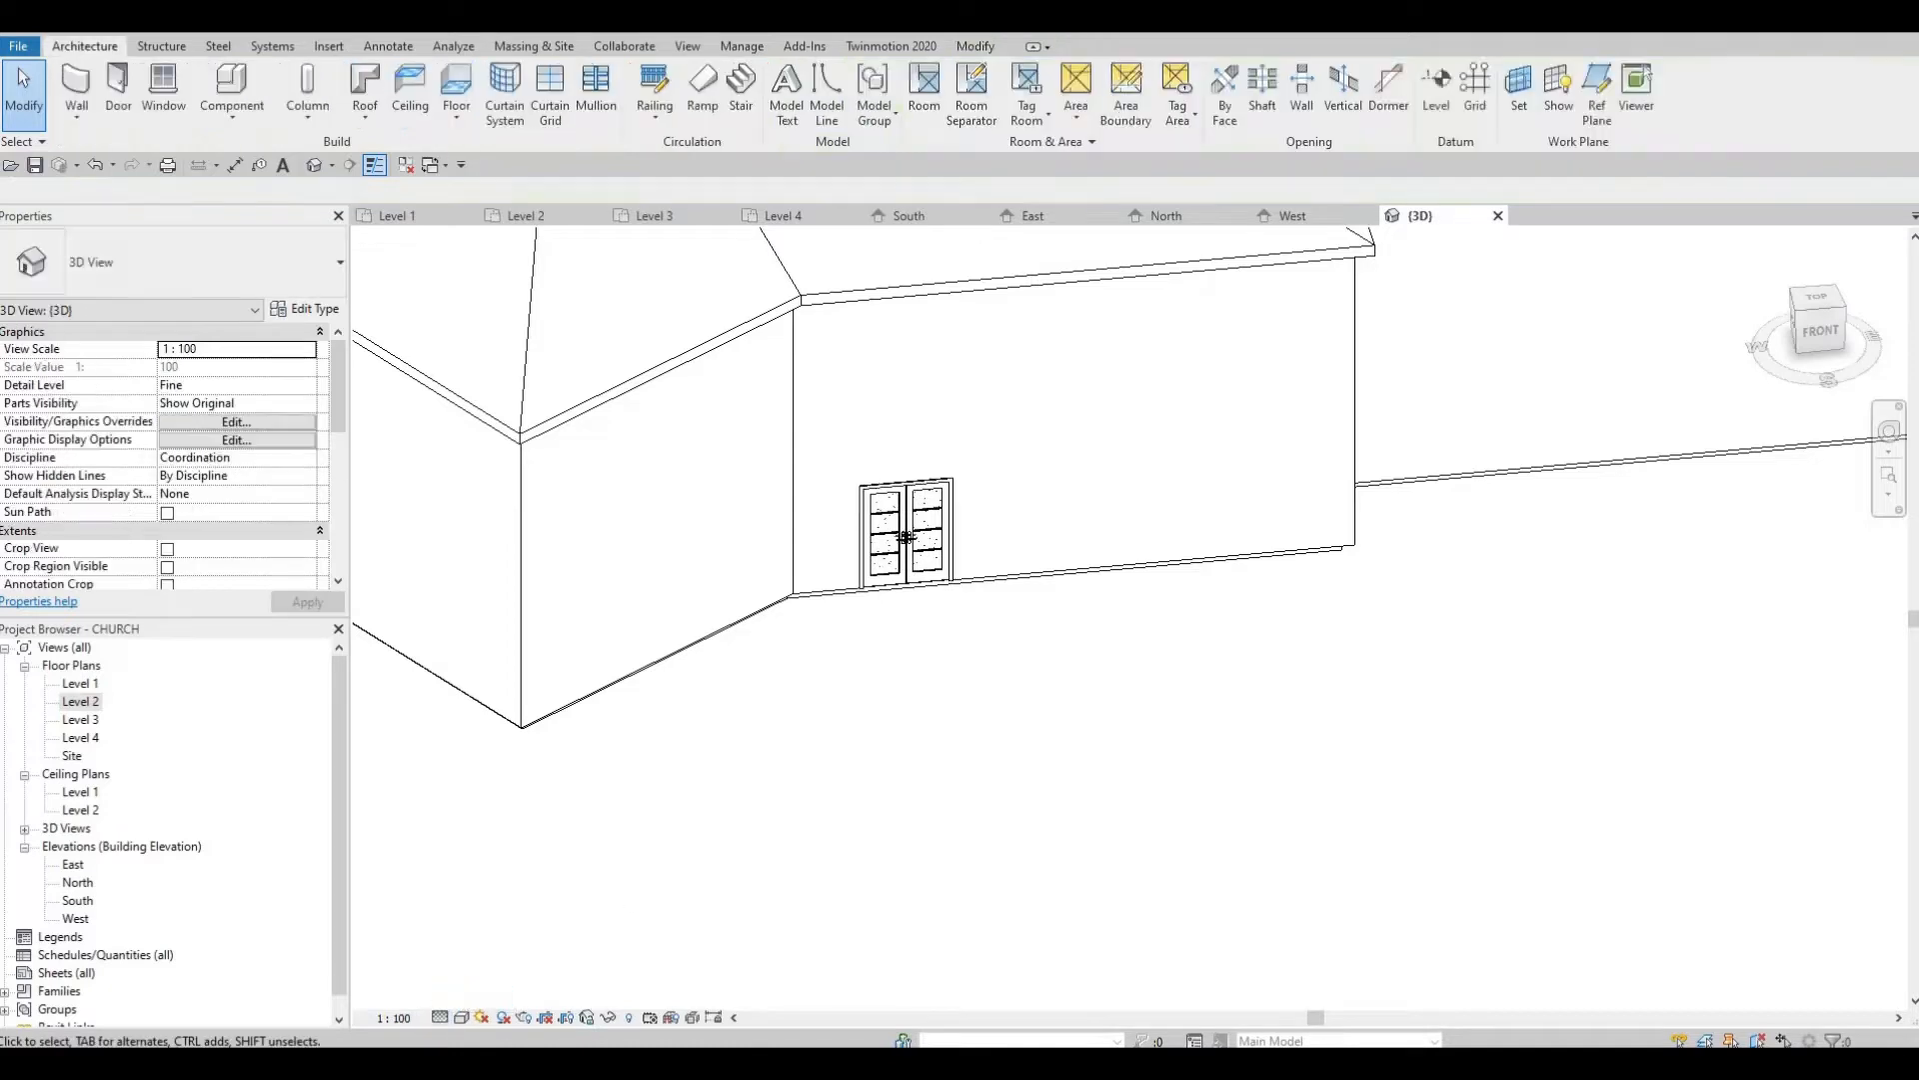
{"action": "left_click", "coordinate": [442, 1015]}
{"action": "key", "text": "Escape"}
{"action": "scroll", "coordinate": [978, 650], "scroll_direction": "up", "scroll_amount": 5}
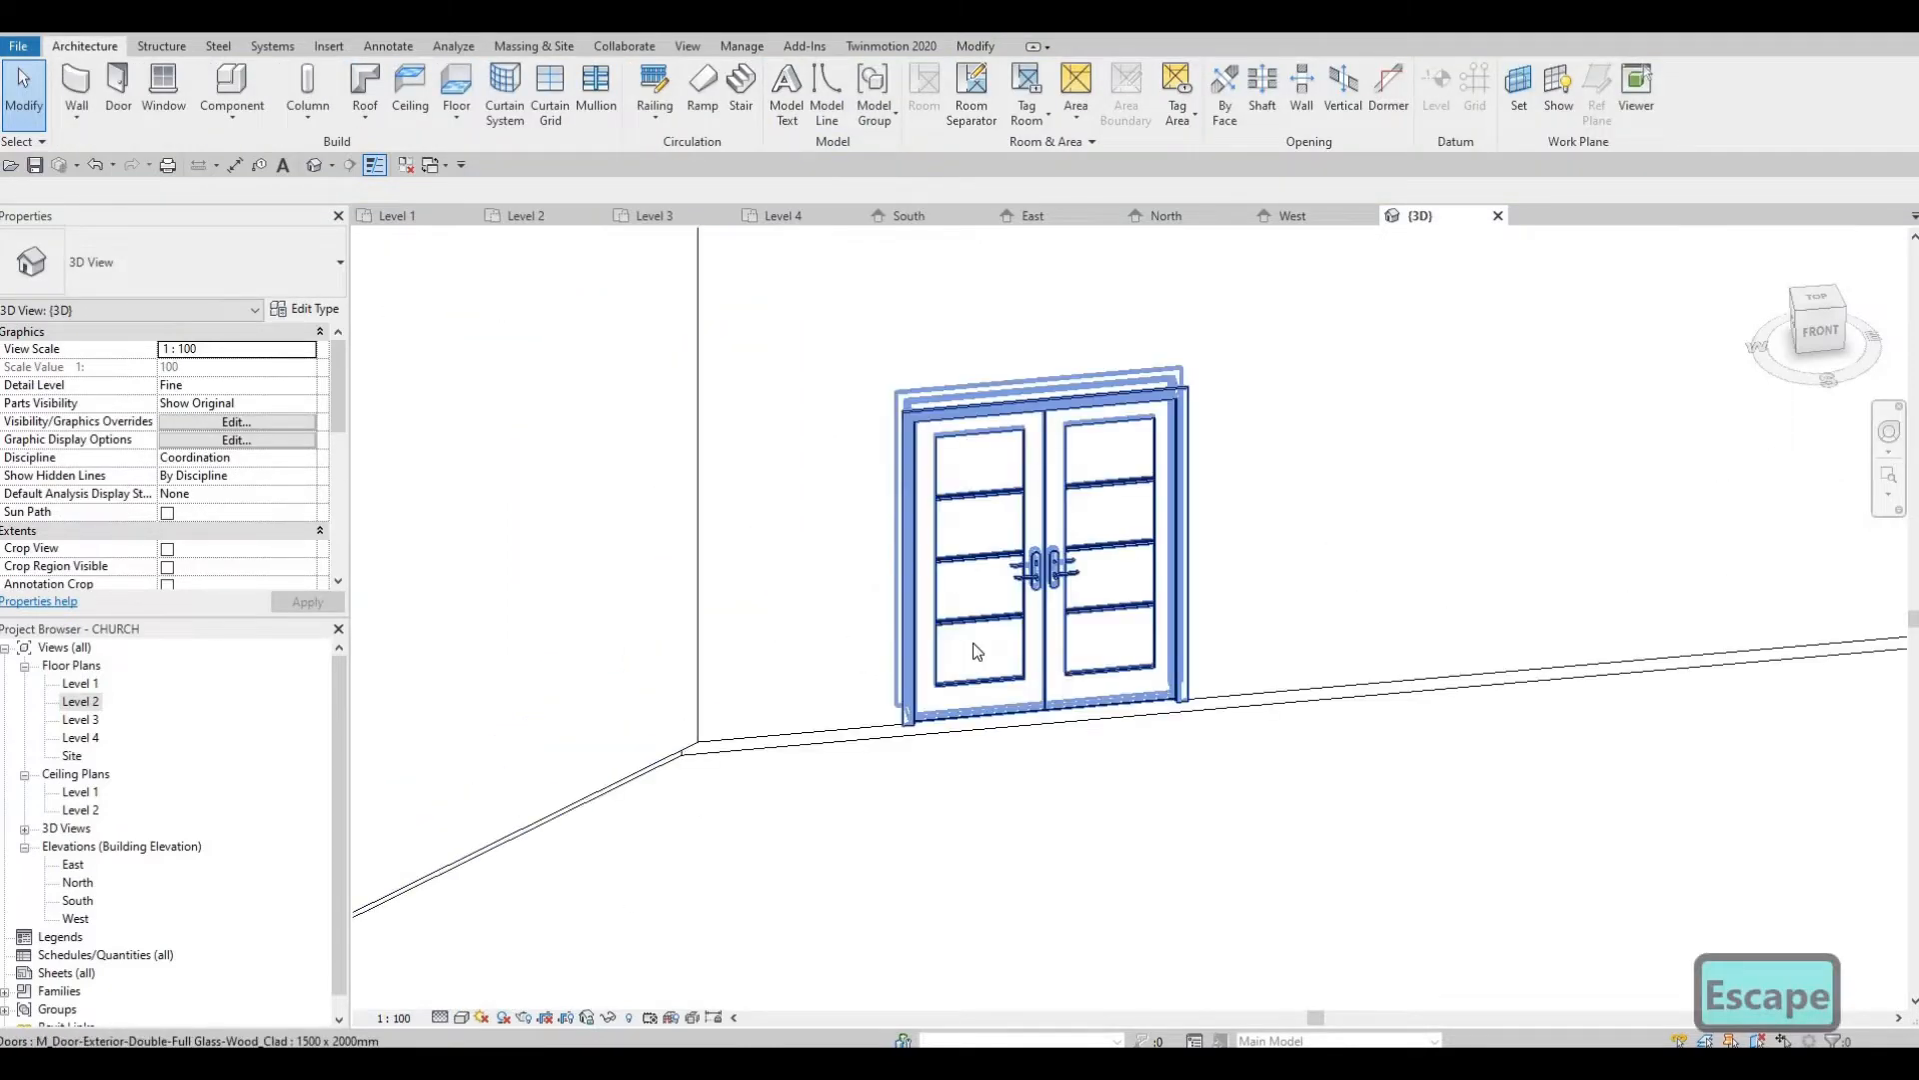
{"action": "scroll", "coordinate": [617, 604], "scroll_direction": "down", "scroll_amount": 6}
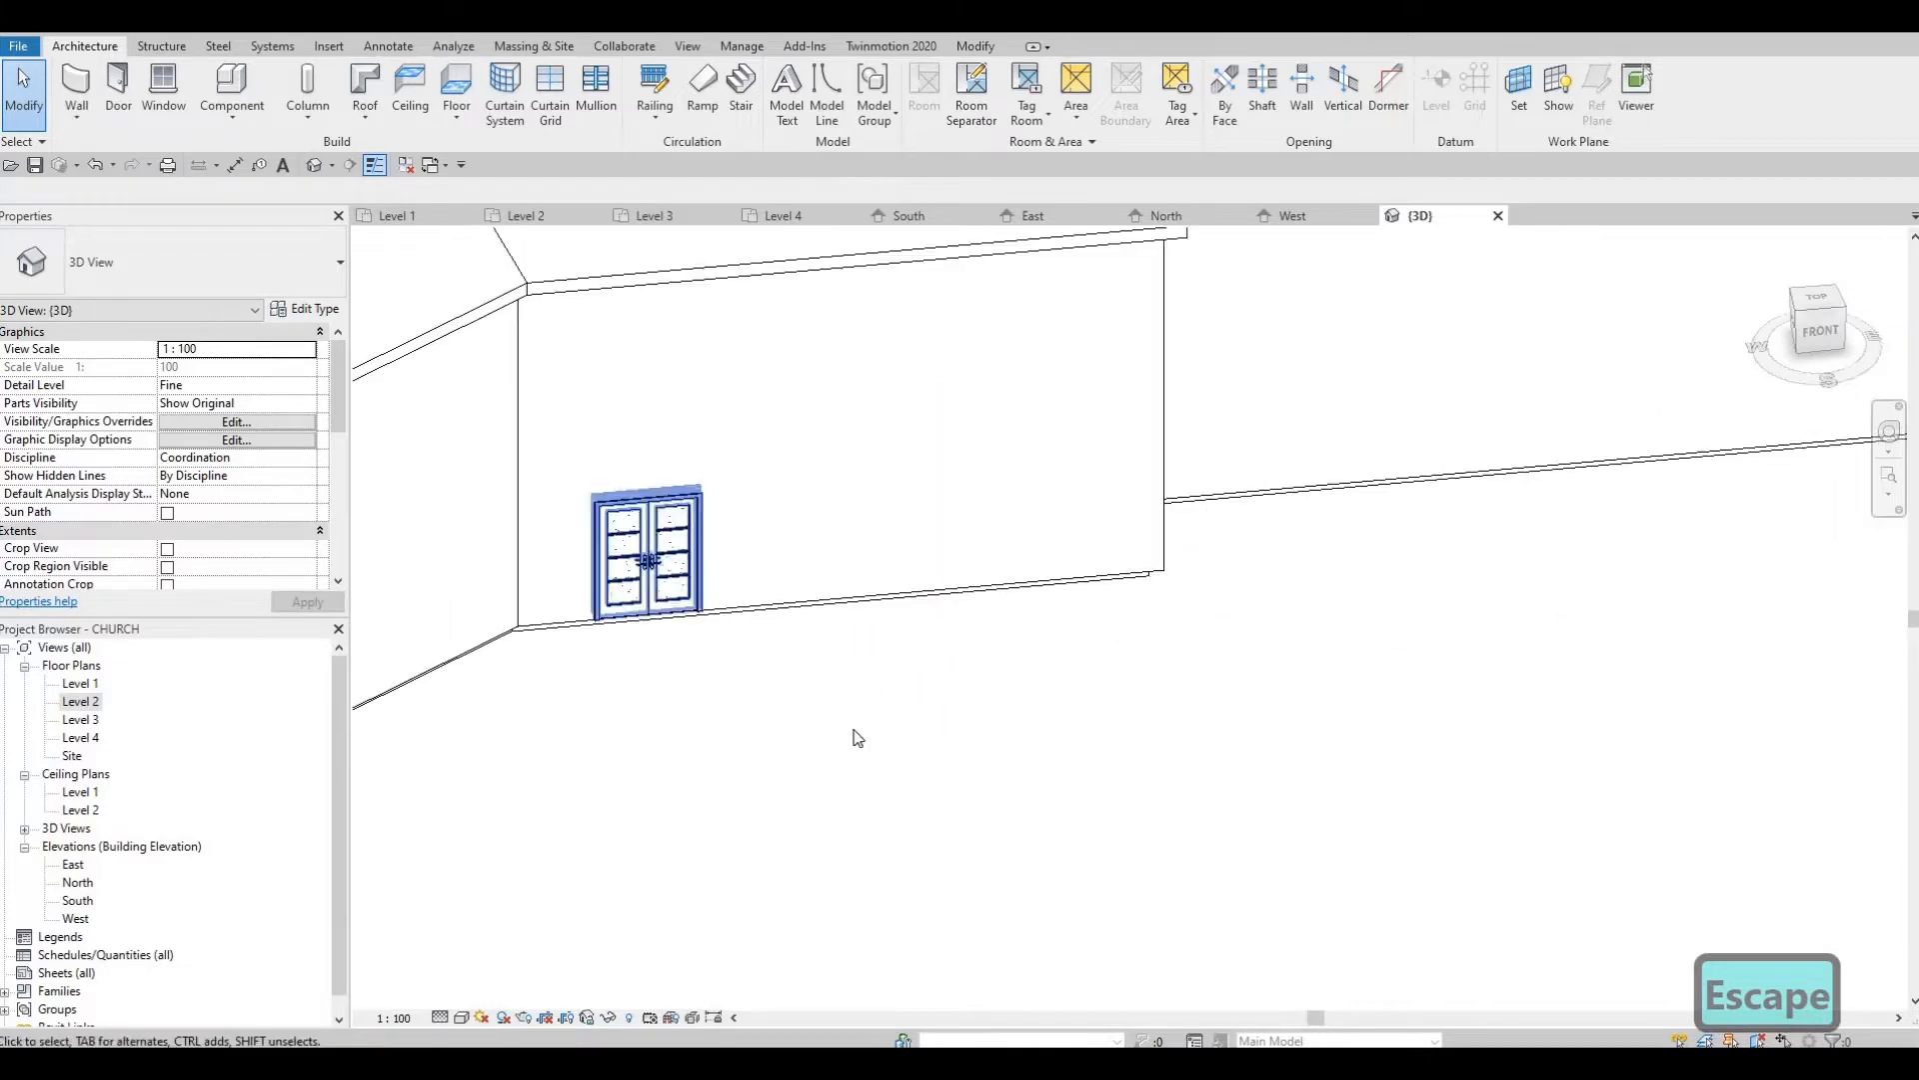
Review the available types for the exterior double door in the long front wing wall without changing it
{"action": "left_click", "coordinate": [1087, 585]}
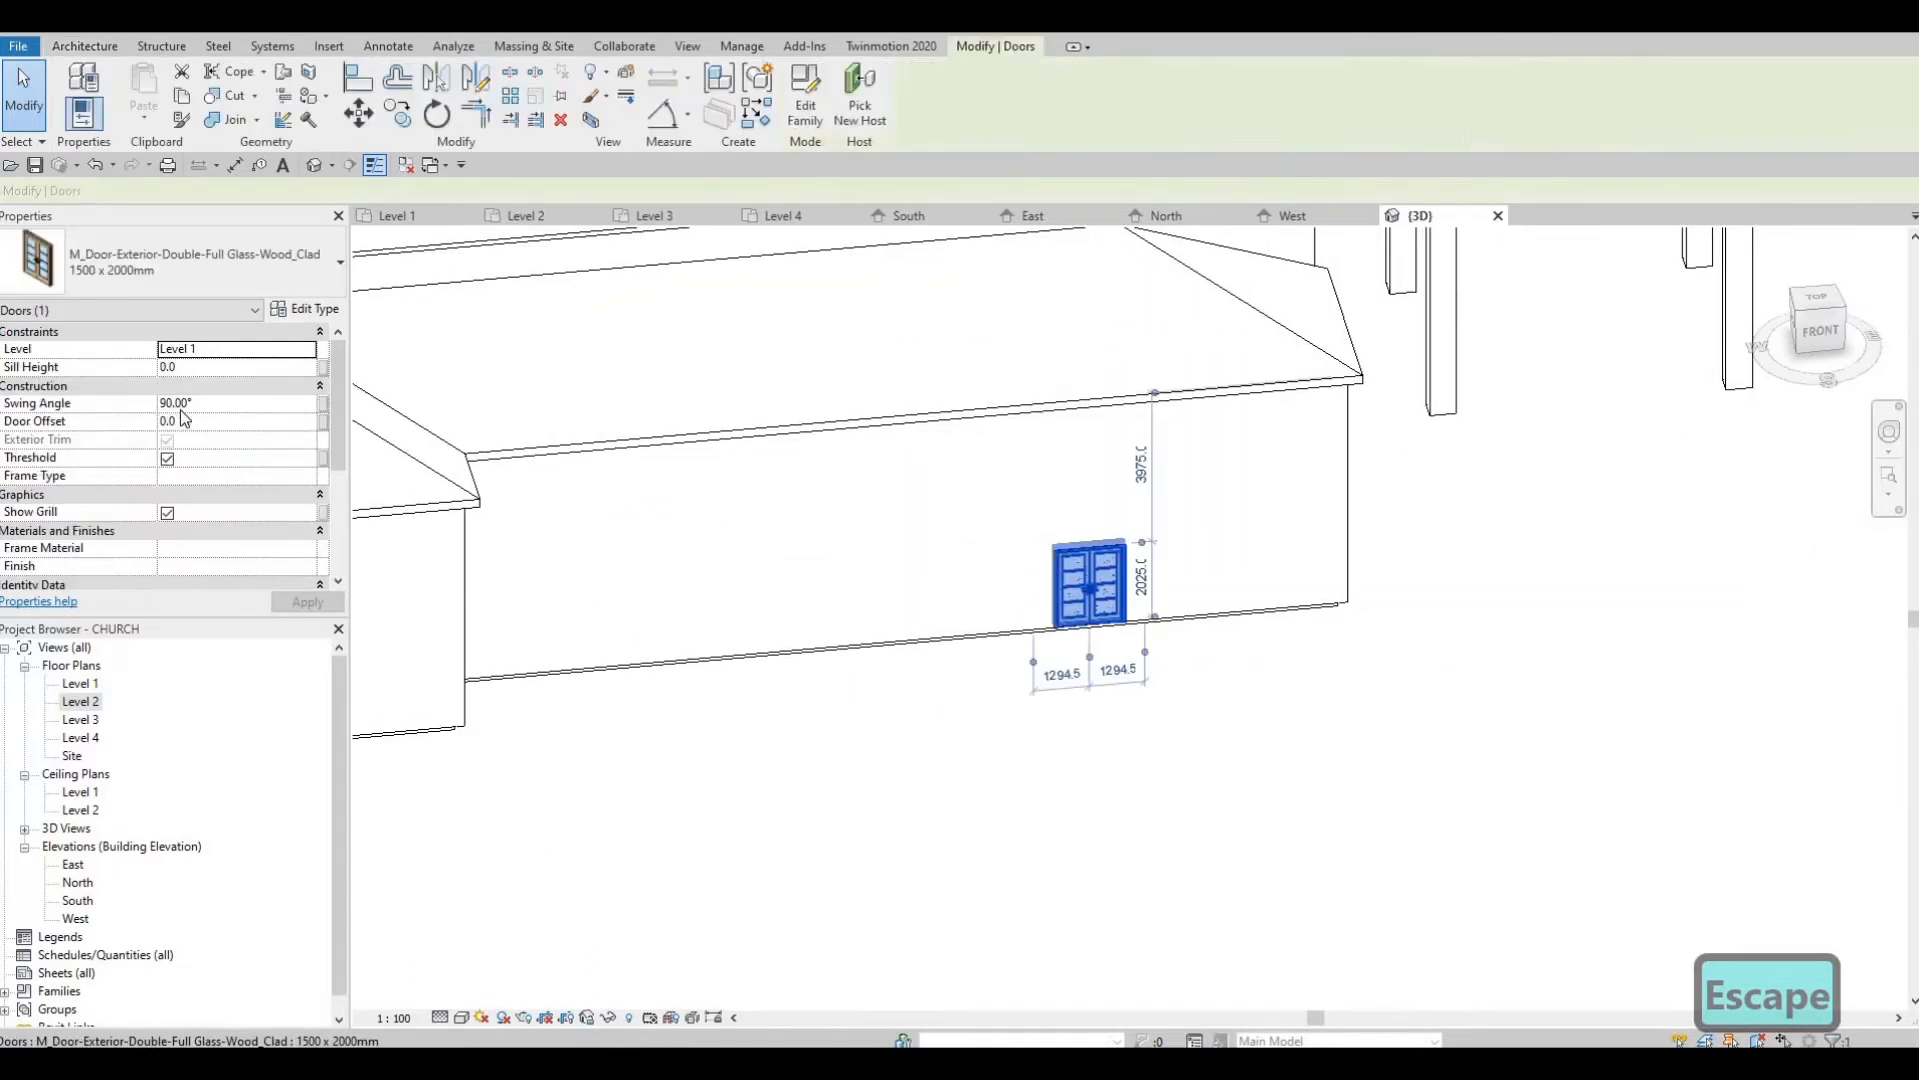
{"action": "left_click", "coordinate": [307, 276]}
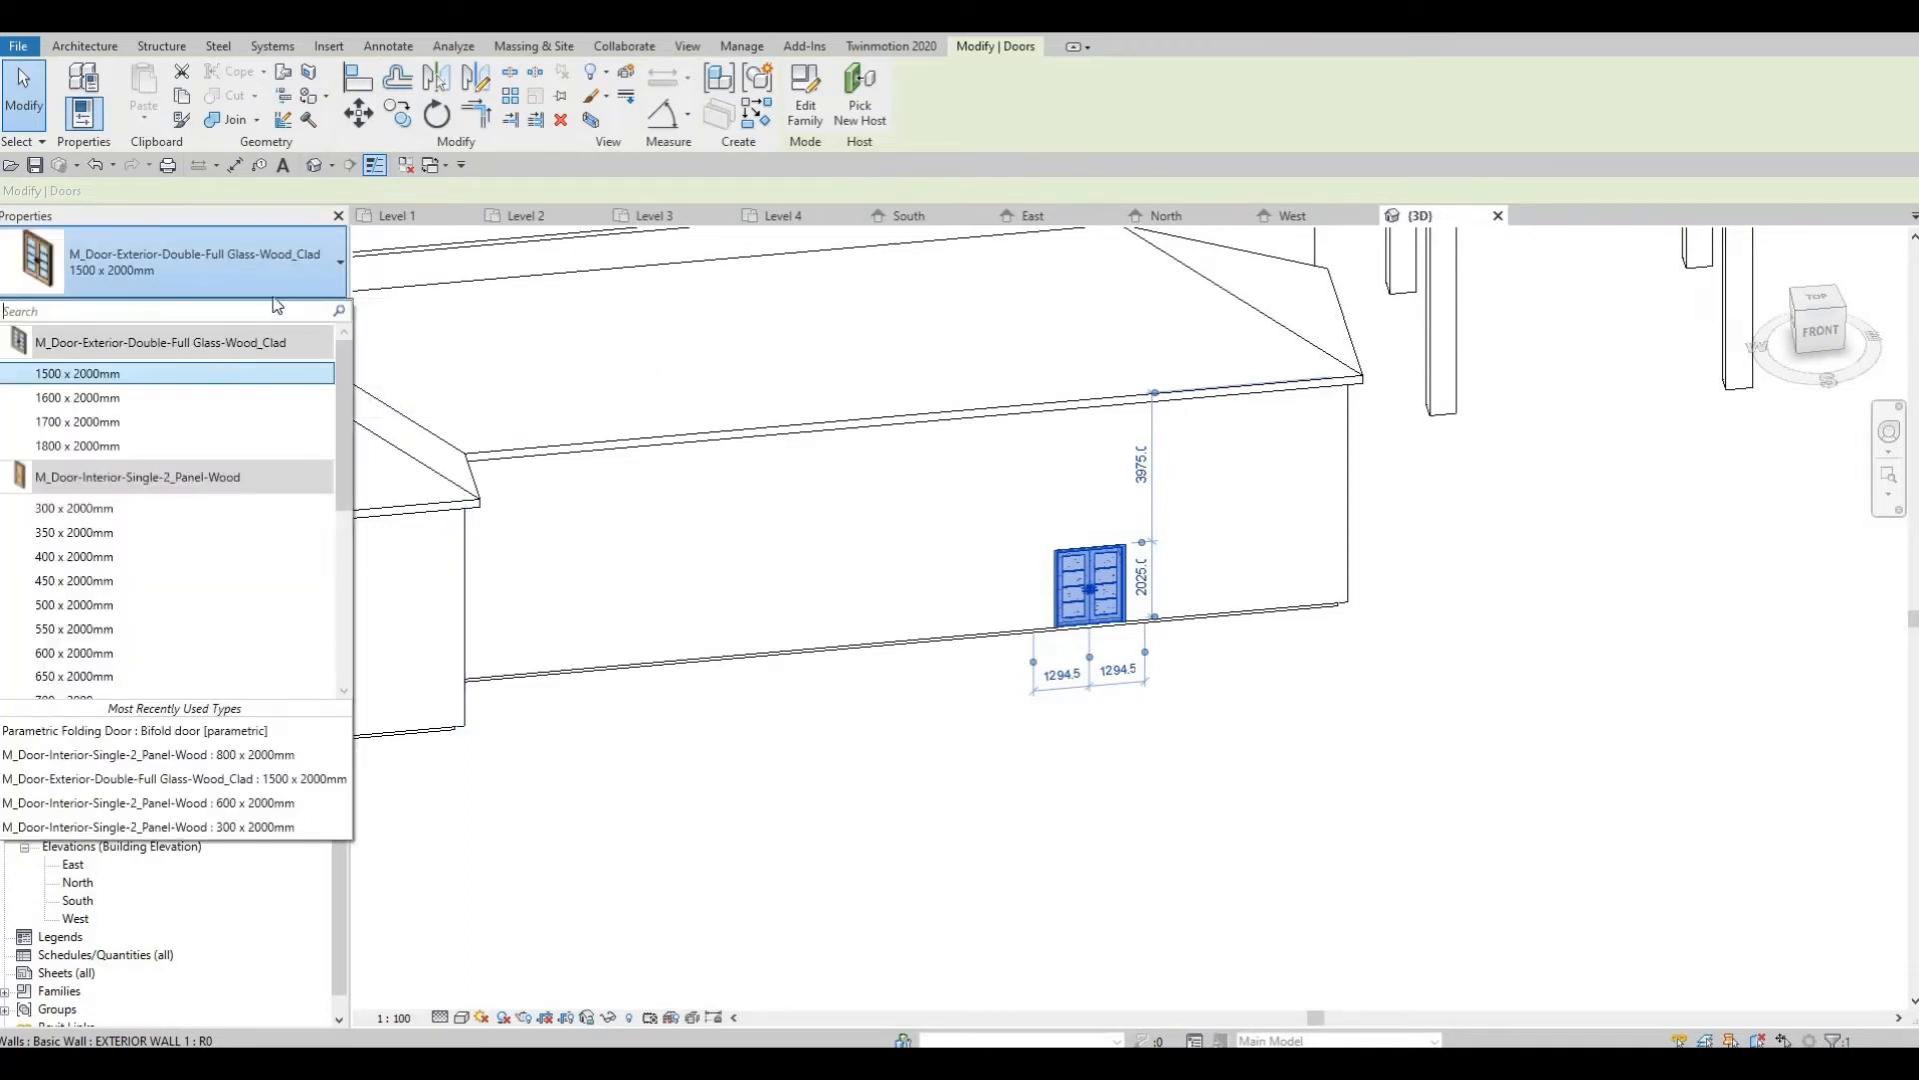
{"action": "key", "text": "Escape"}
{"action": "key", "text": "Escape"}
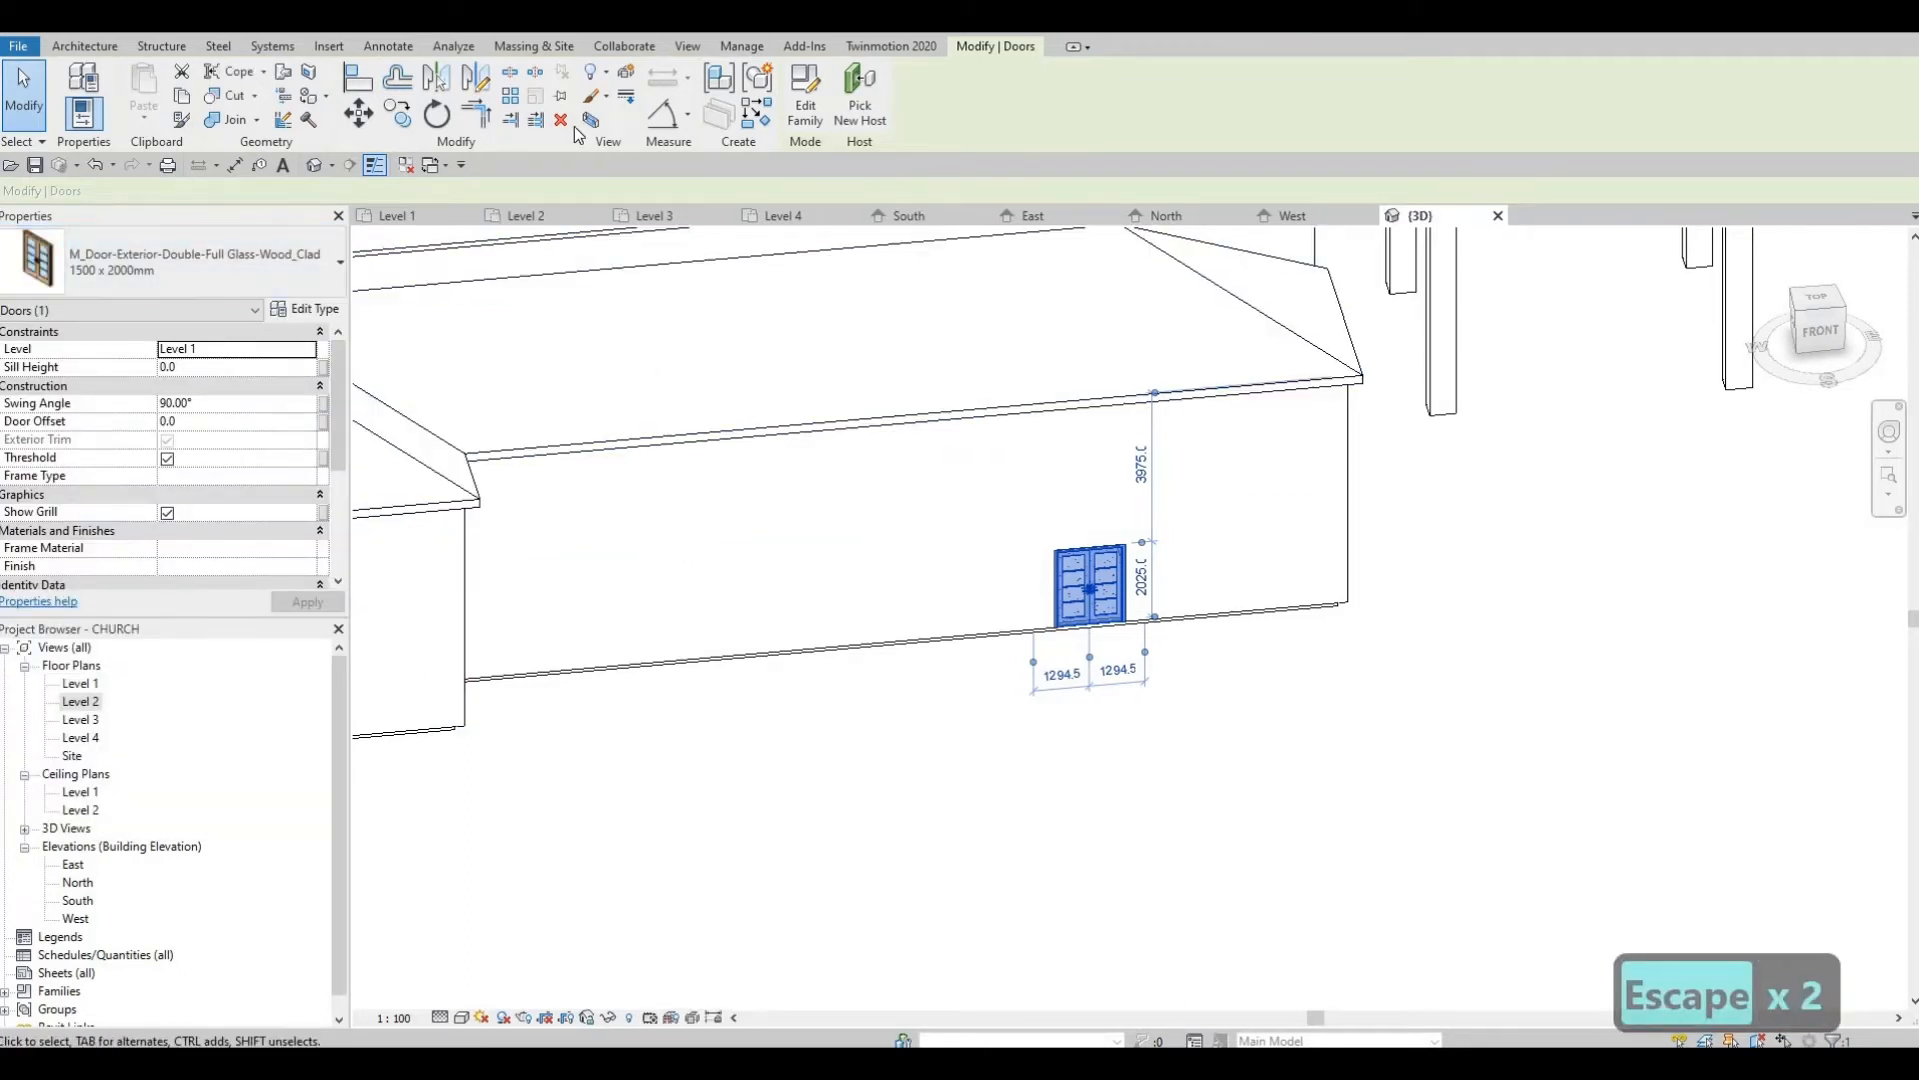
{"action": "key", "text": "Escape"}
{"action": "key", "text": "Escape"}
Start loading a family and open the Commercial folder within the Doors library
{"action": "left_click", "coordinate": [329, 46]}
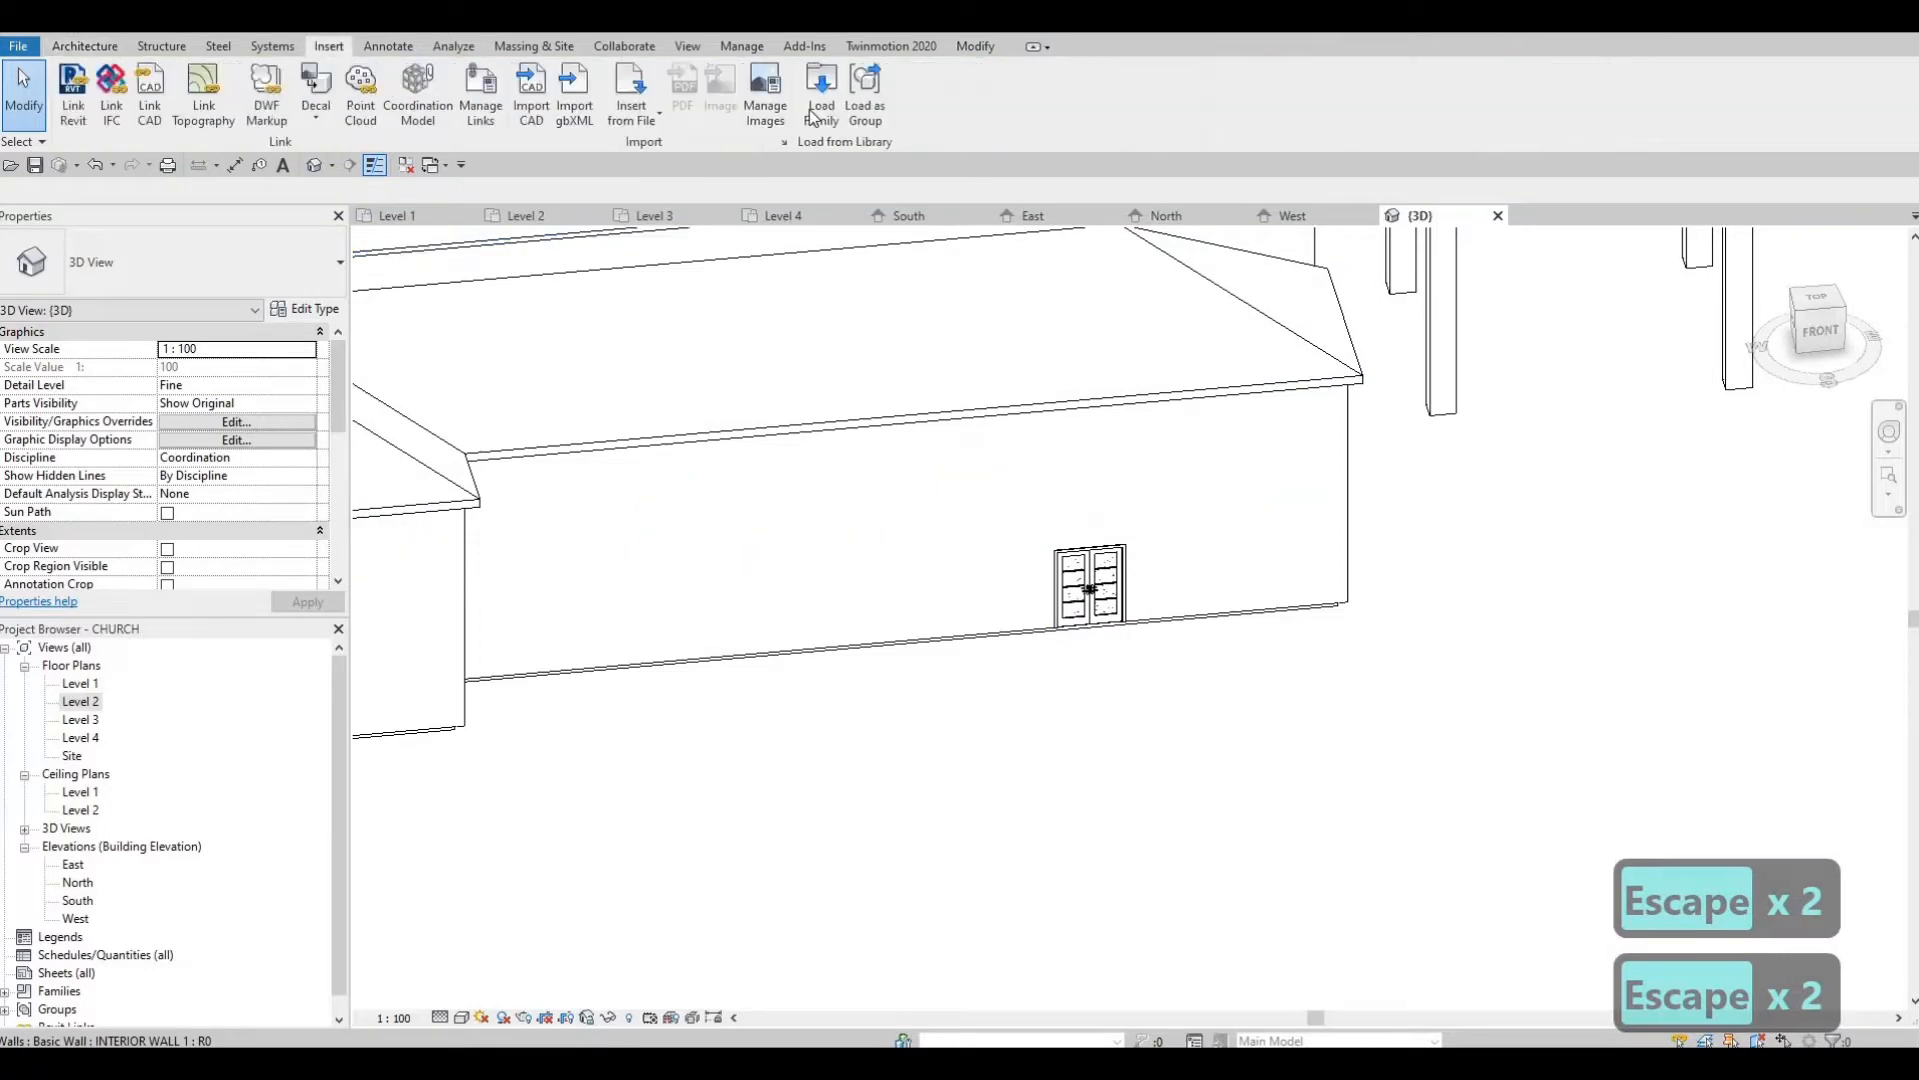
{"action": "left_click", "coordinate": [817, 105]}
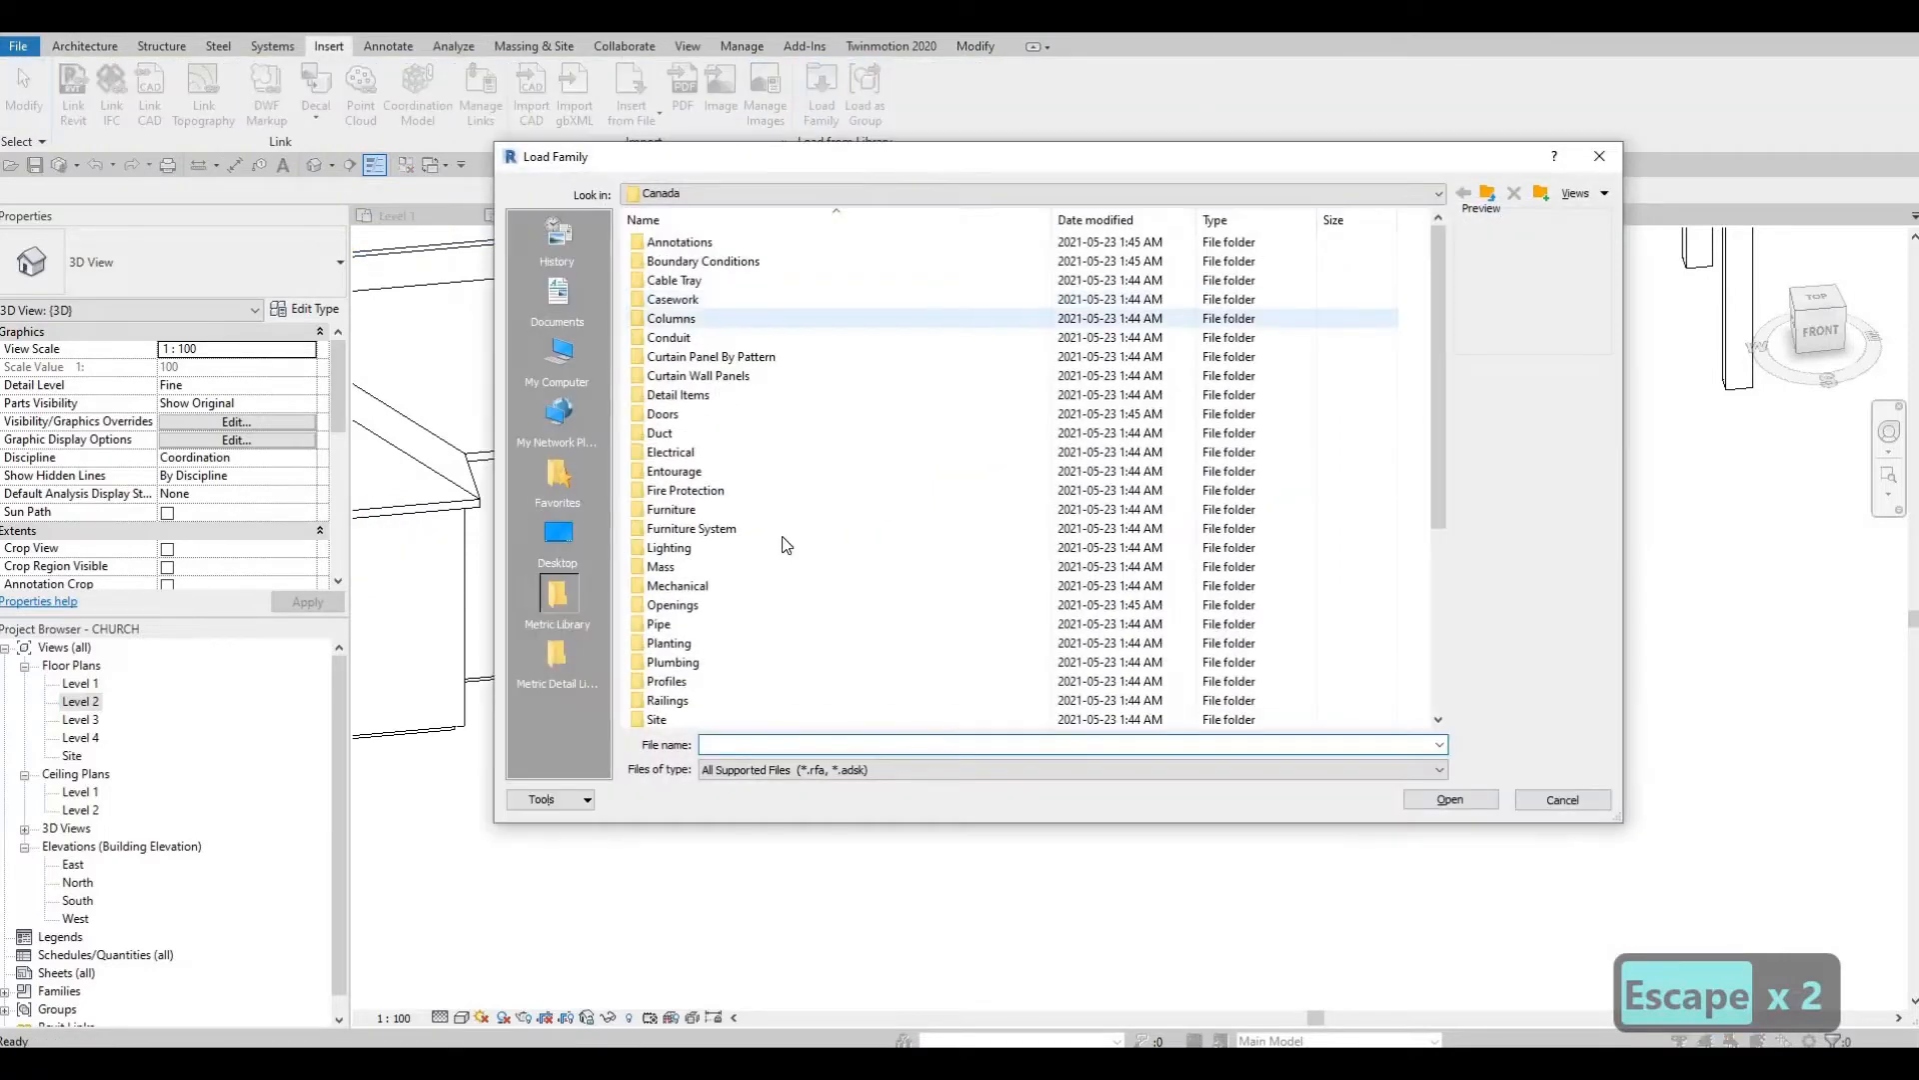
{"action": "scroll", "coordinate": [745, 502], "scroll_direction": "down", "scroll_amount": 5}
{"action": "scroll", "coordinate": [710, 460], "scroll_direction": "up", "scroll_amount": 3}
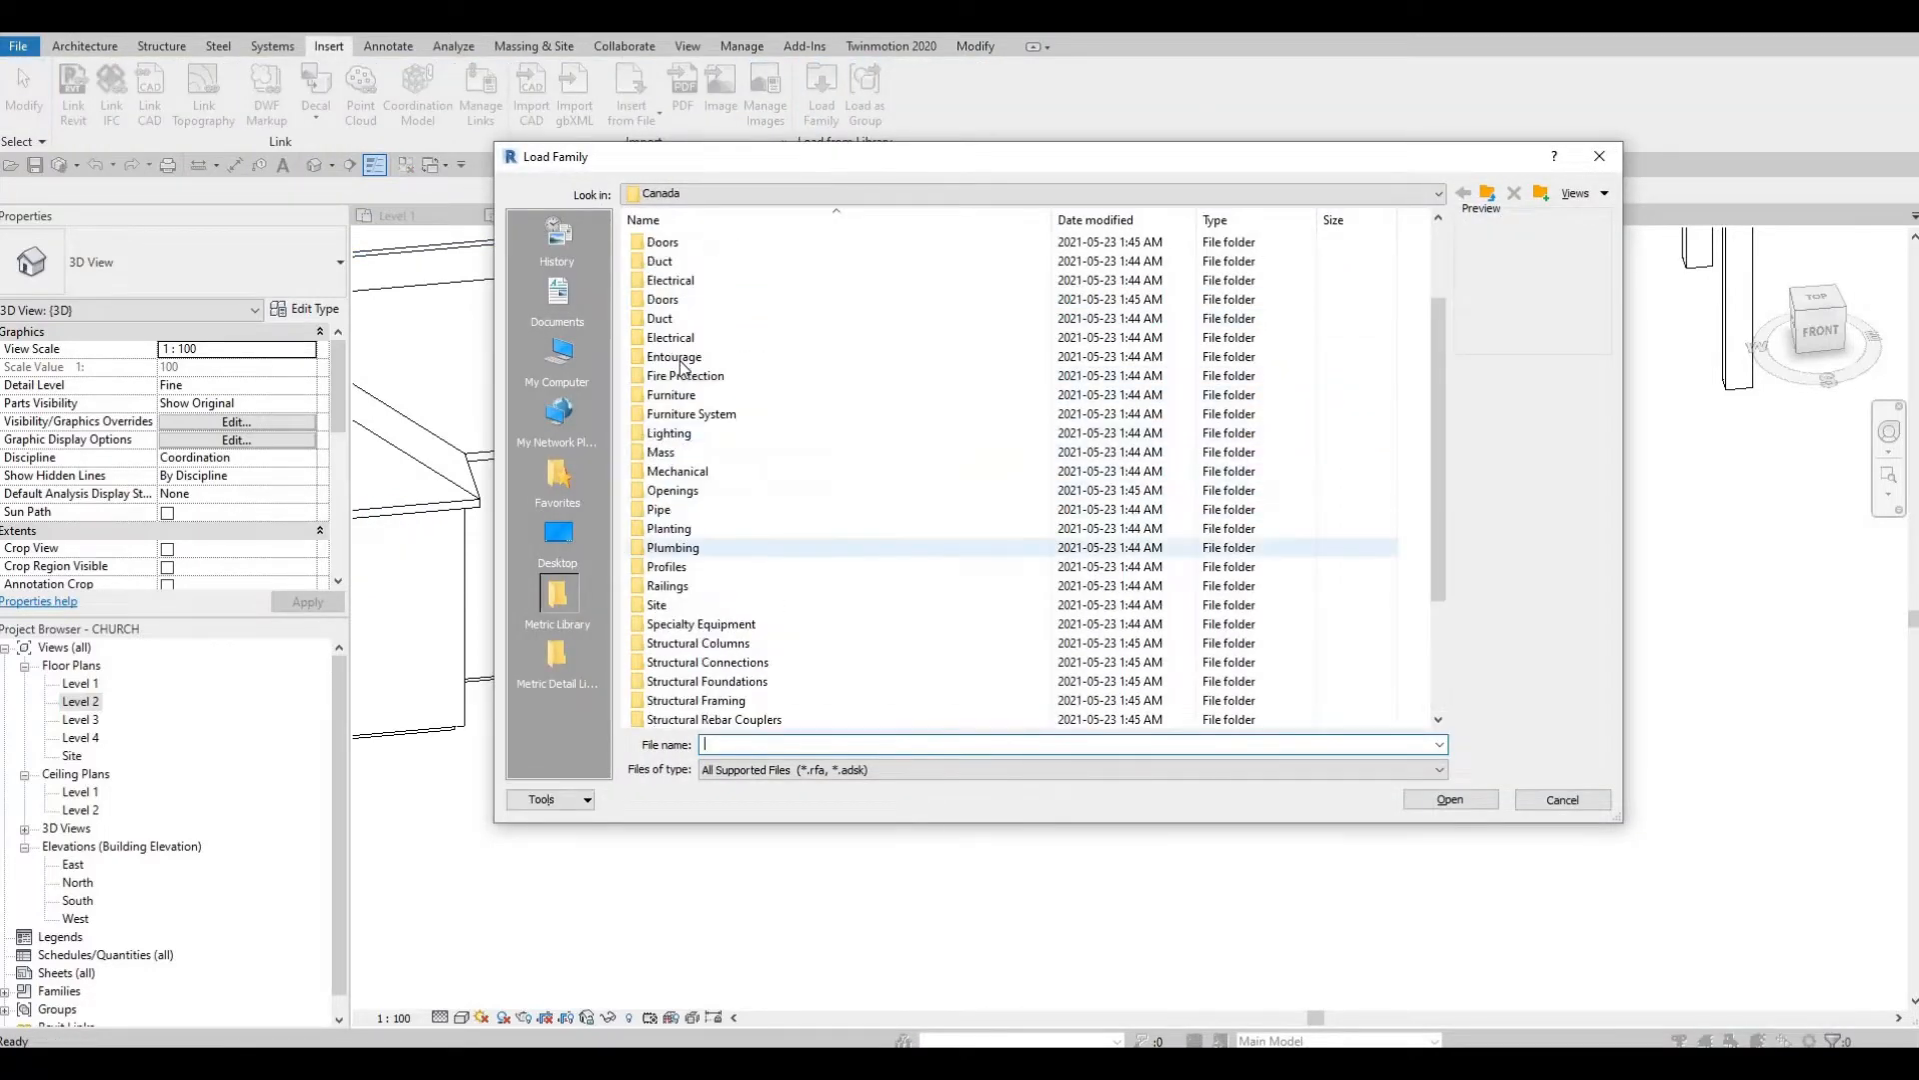
{"action": "double_click", "coordinate": [664, 300]}
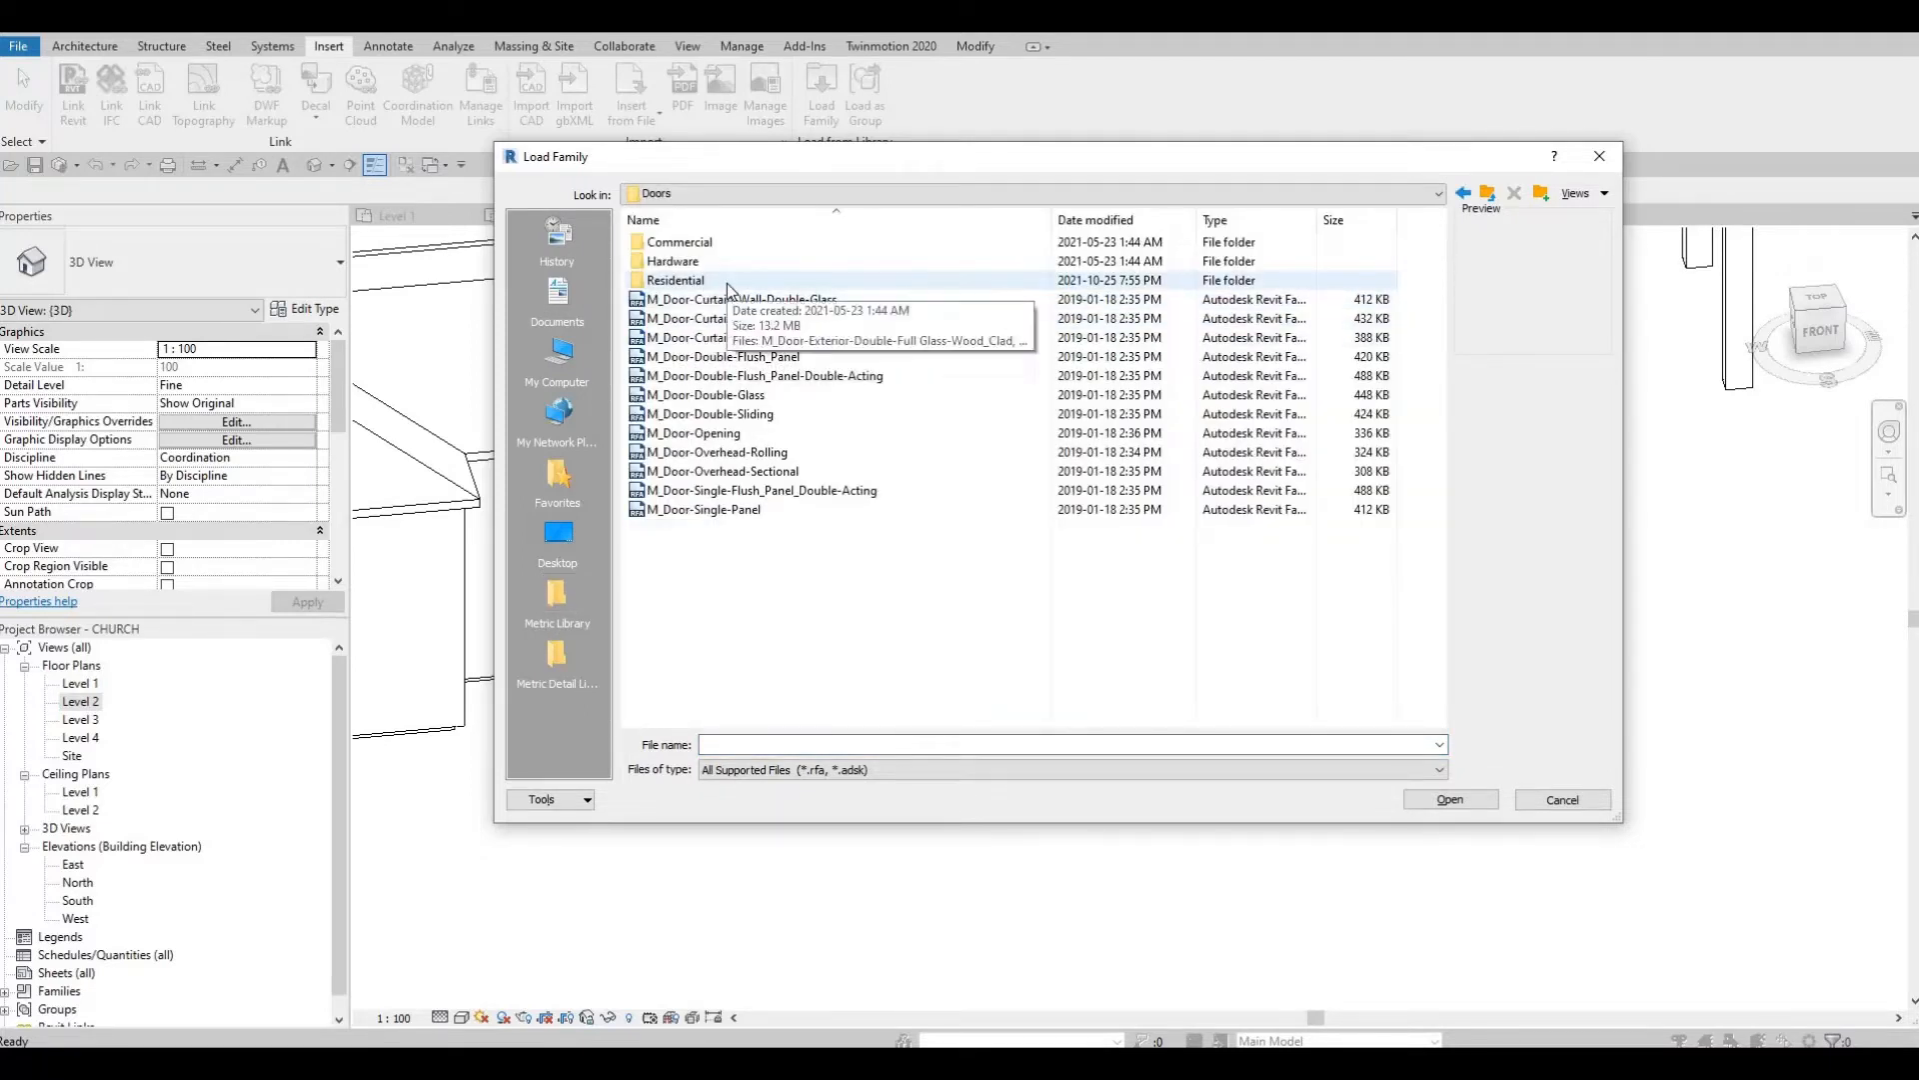
{"action": "left_click", "coordinate": [716, 244]}
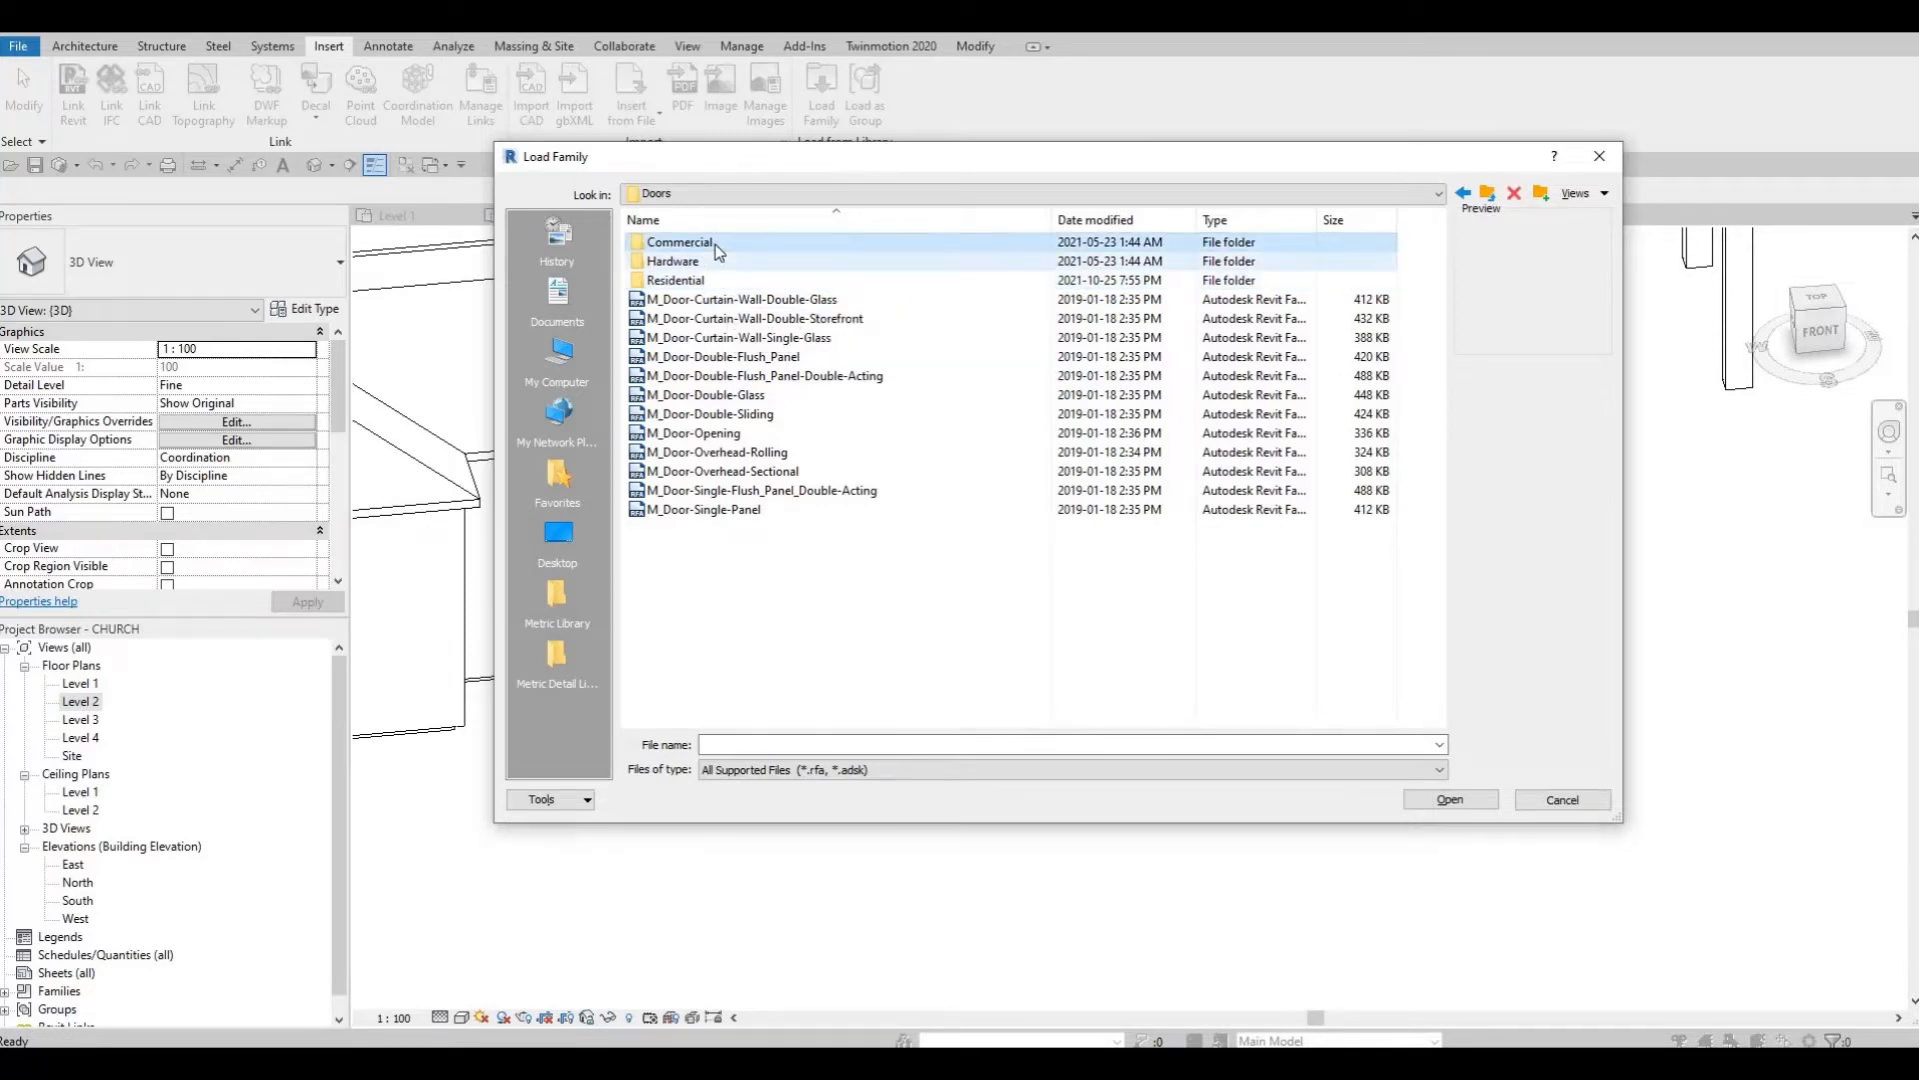
{"action": "double_click", "coordinate": [716, 244]}
Compare the previews of the commercial exterior and passage door families to choose a double door
{"action": "left_click", "coordinate": [731, 246]}
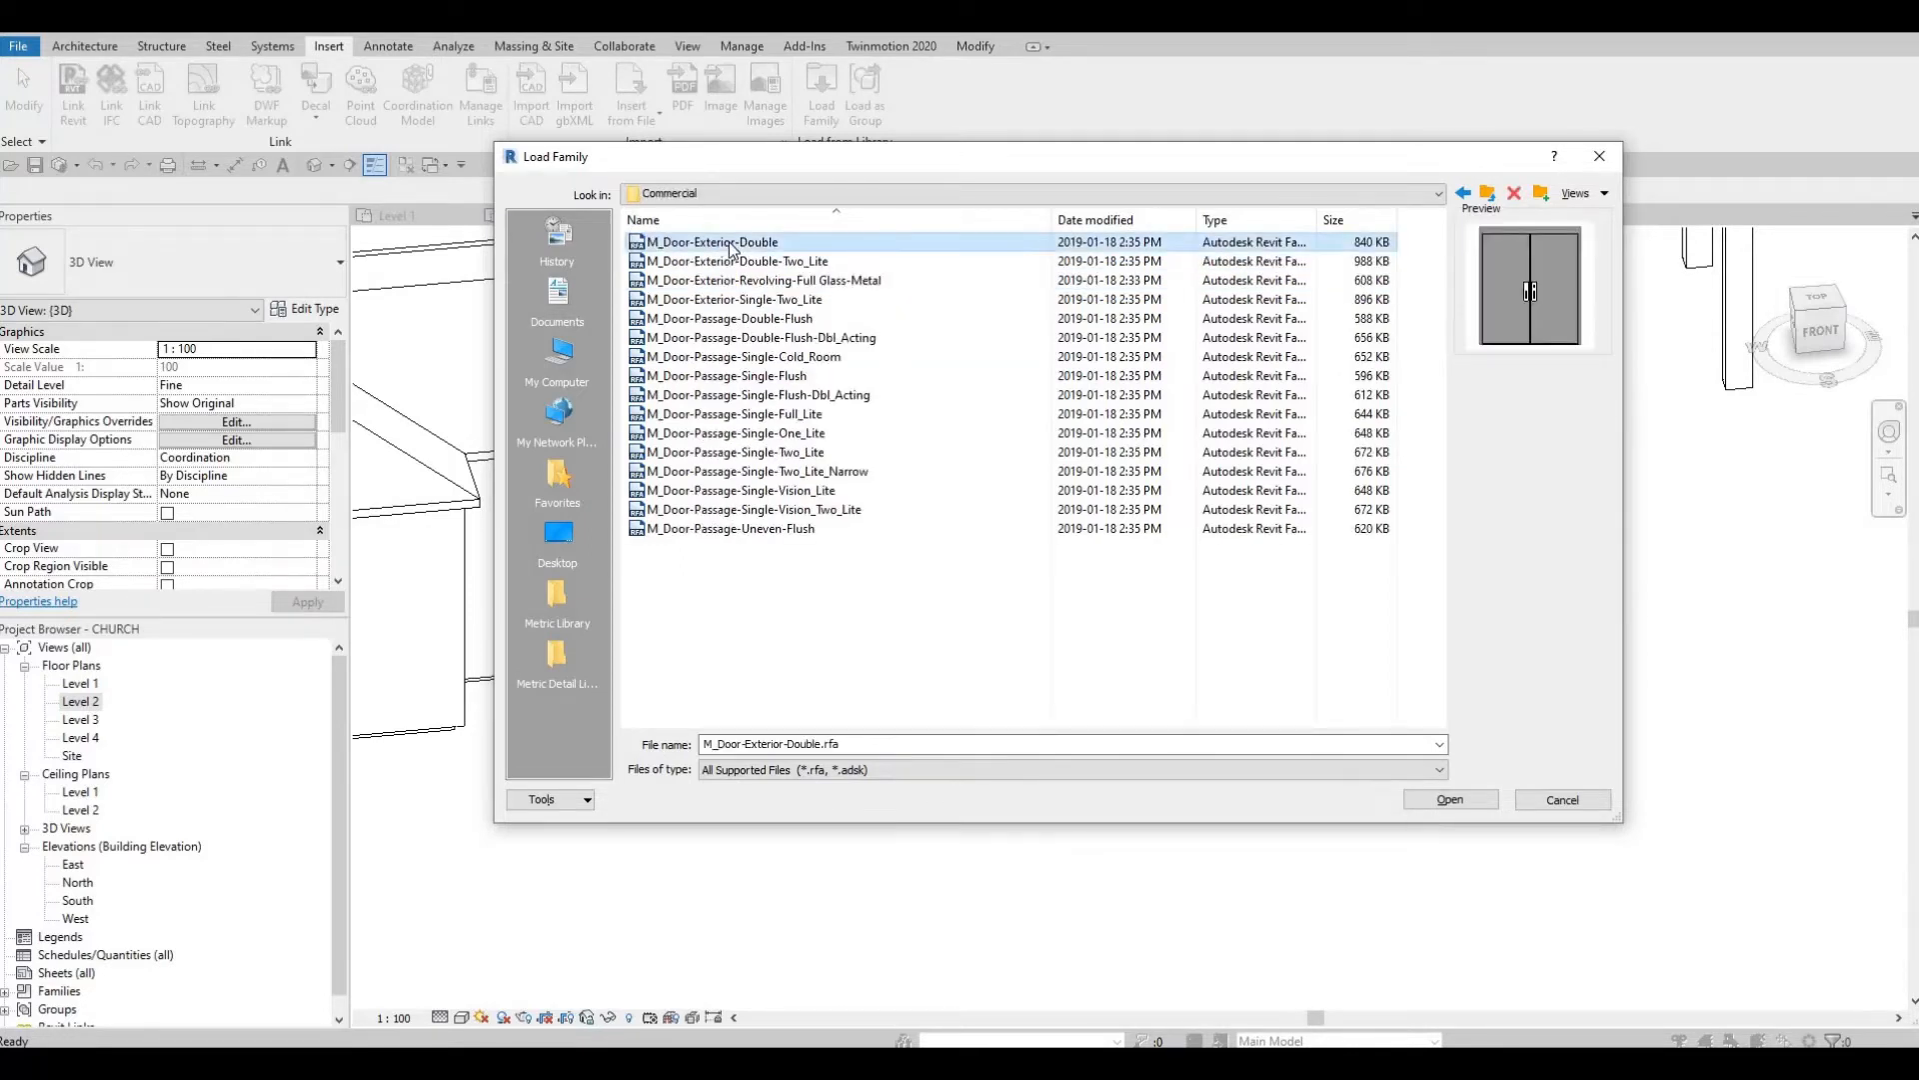
{"action": "key", "text": "Down"}
{"action": "key", "text": "Down"}
{"action": "key", "text": "Down"}
{"action": "key", "text": "Down"}
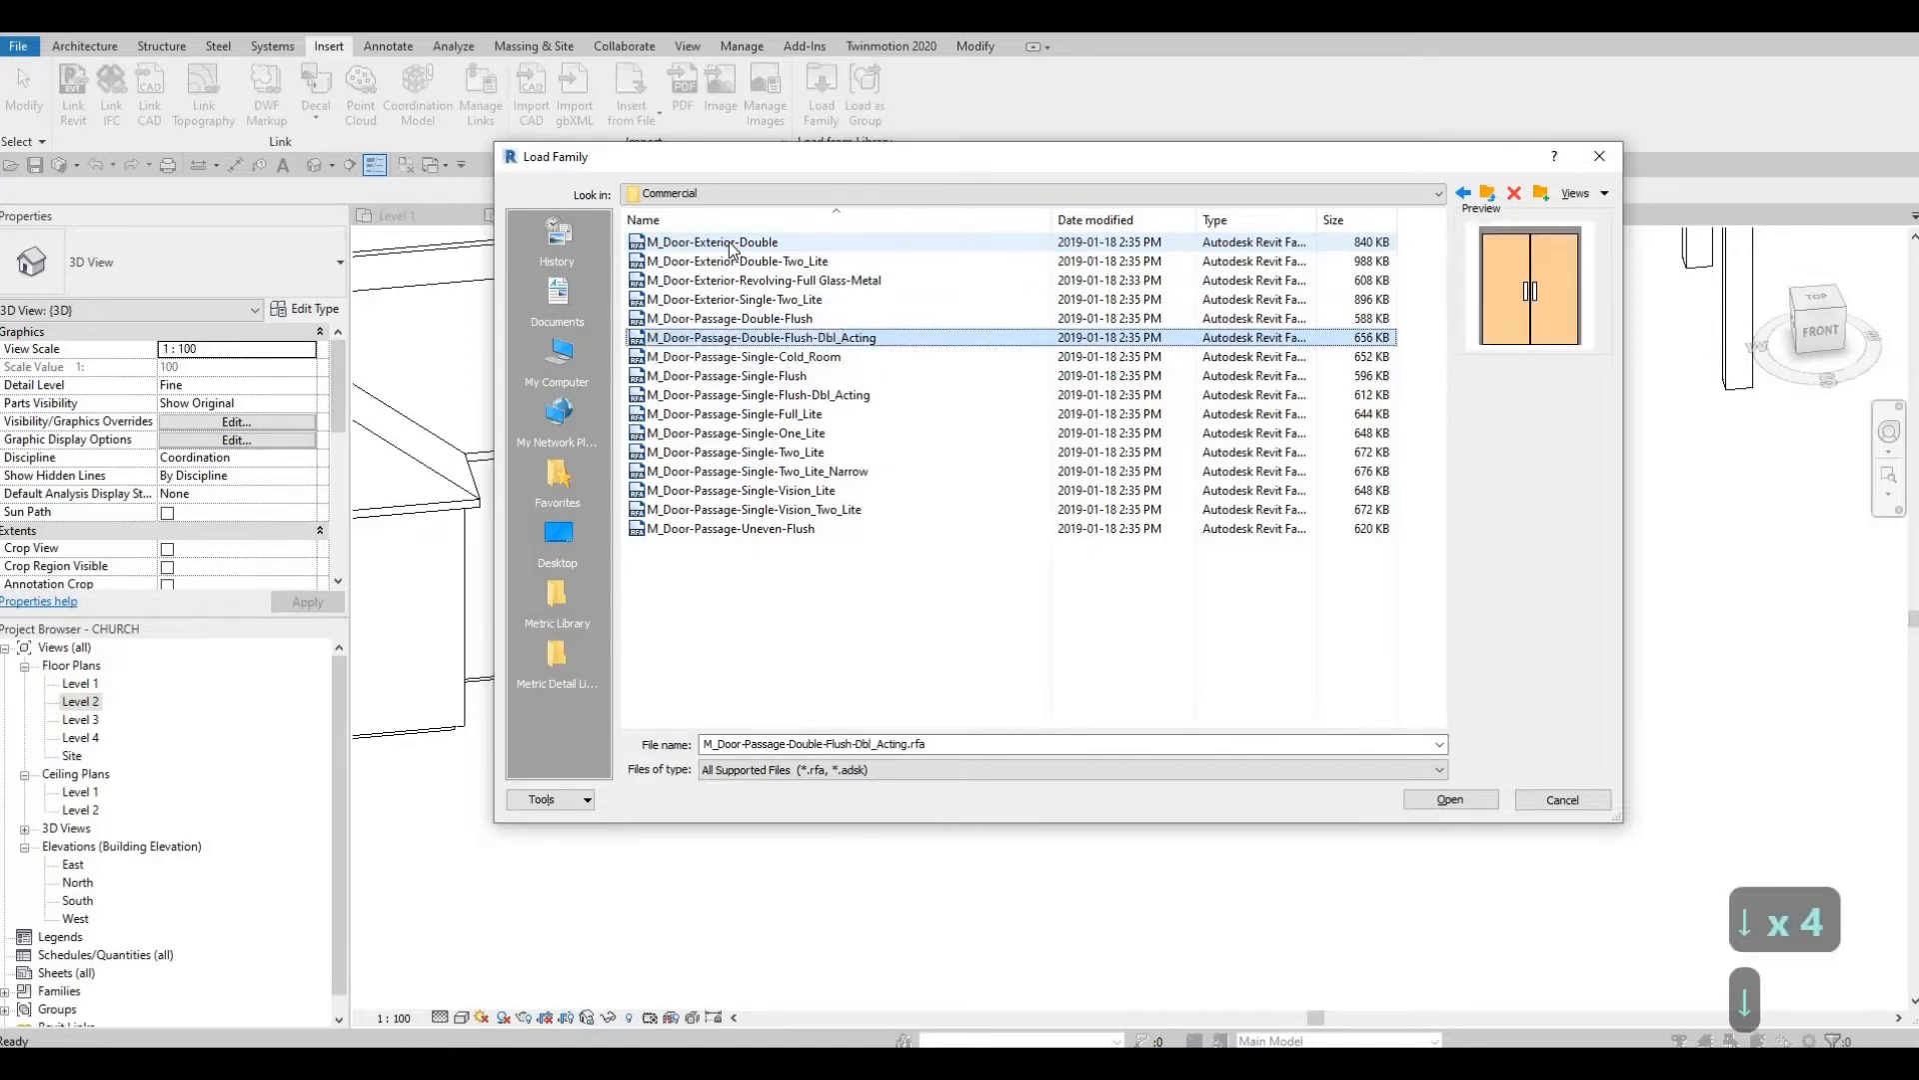
{"action": "key", "text": "Down"}
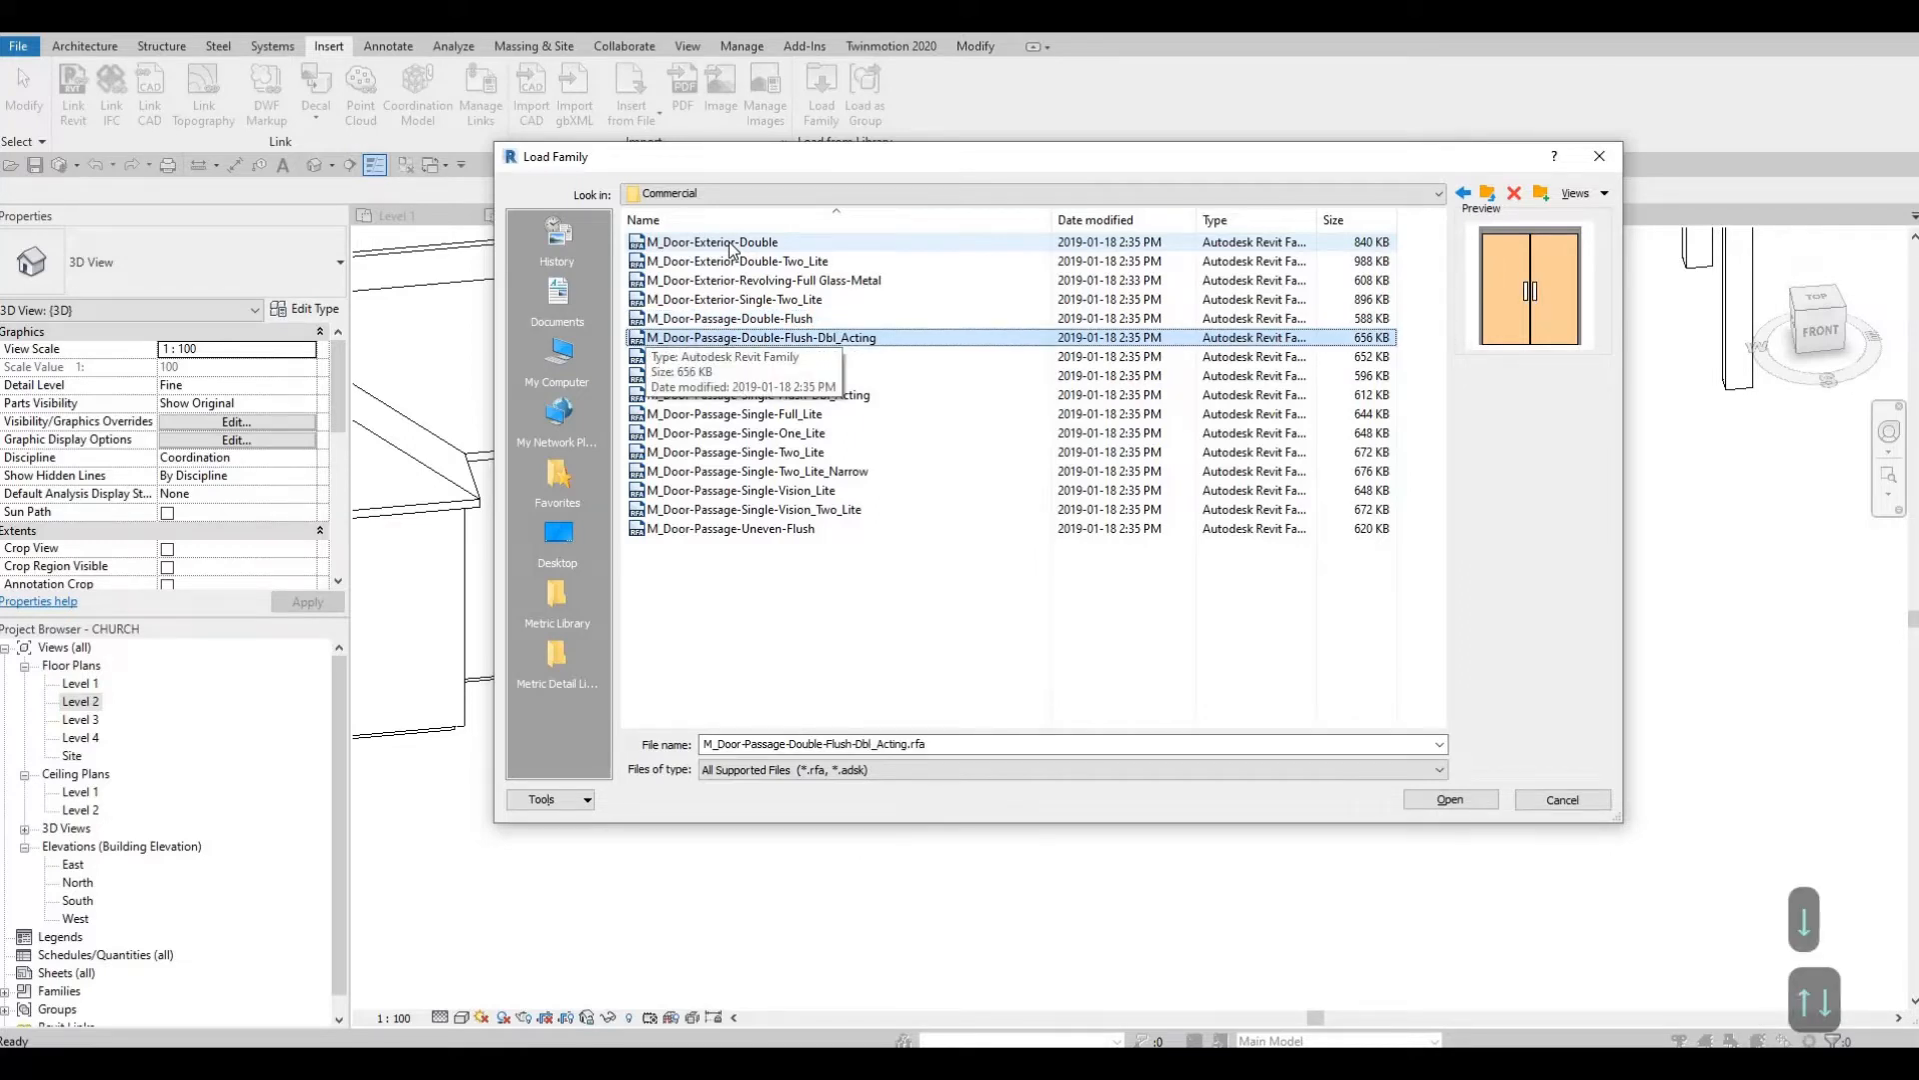
{"action": "key", "text": "Down"}
{"action": "key", "text": "Down"}
{"action": "key", "text": "Down"}
{"action": "key", "text": "Down"}
{"action": "key", "text": "Down"}
{"action": "key", "text": "Down"}
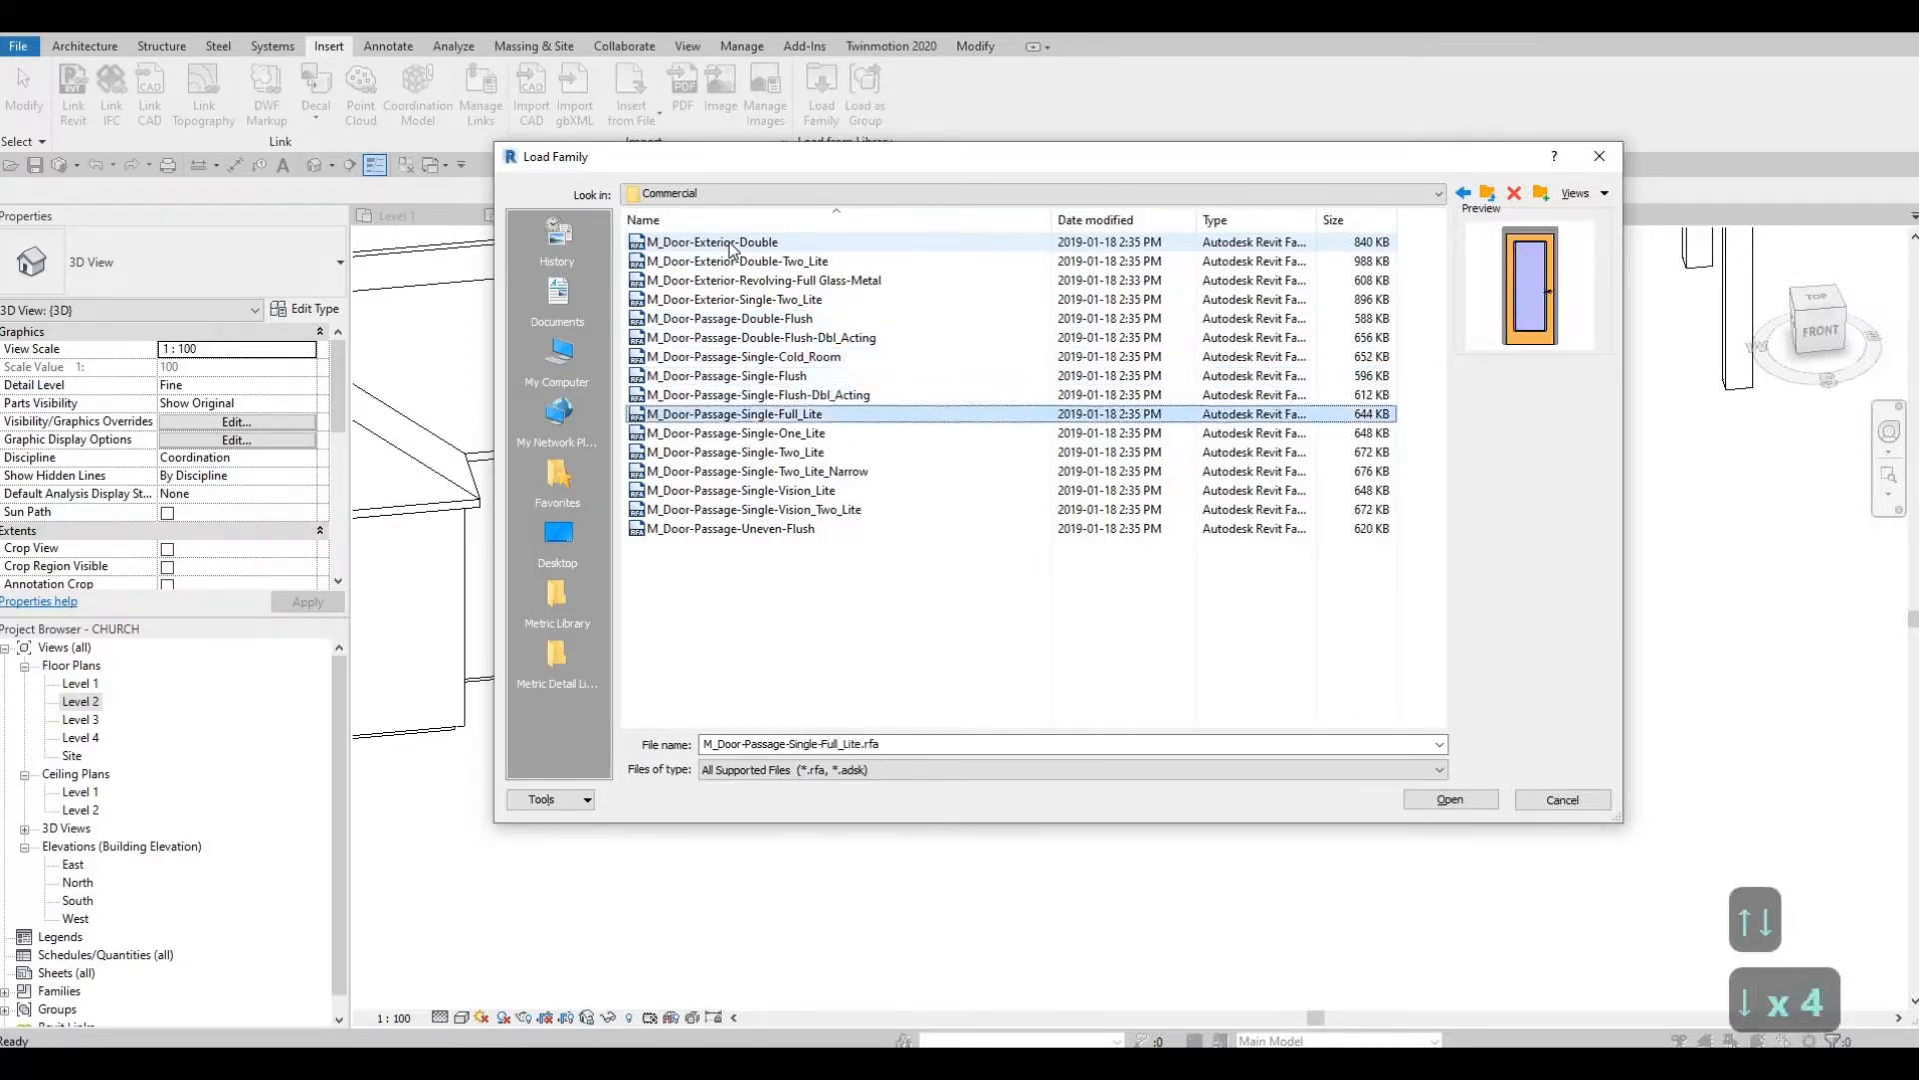
{"action": "key", "text": "Down"}
{"action": "key", "text": "Down"}
{"action": "key", "text": "Up"}
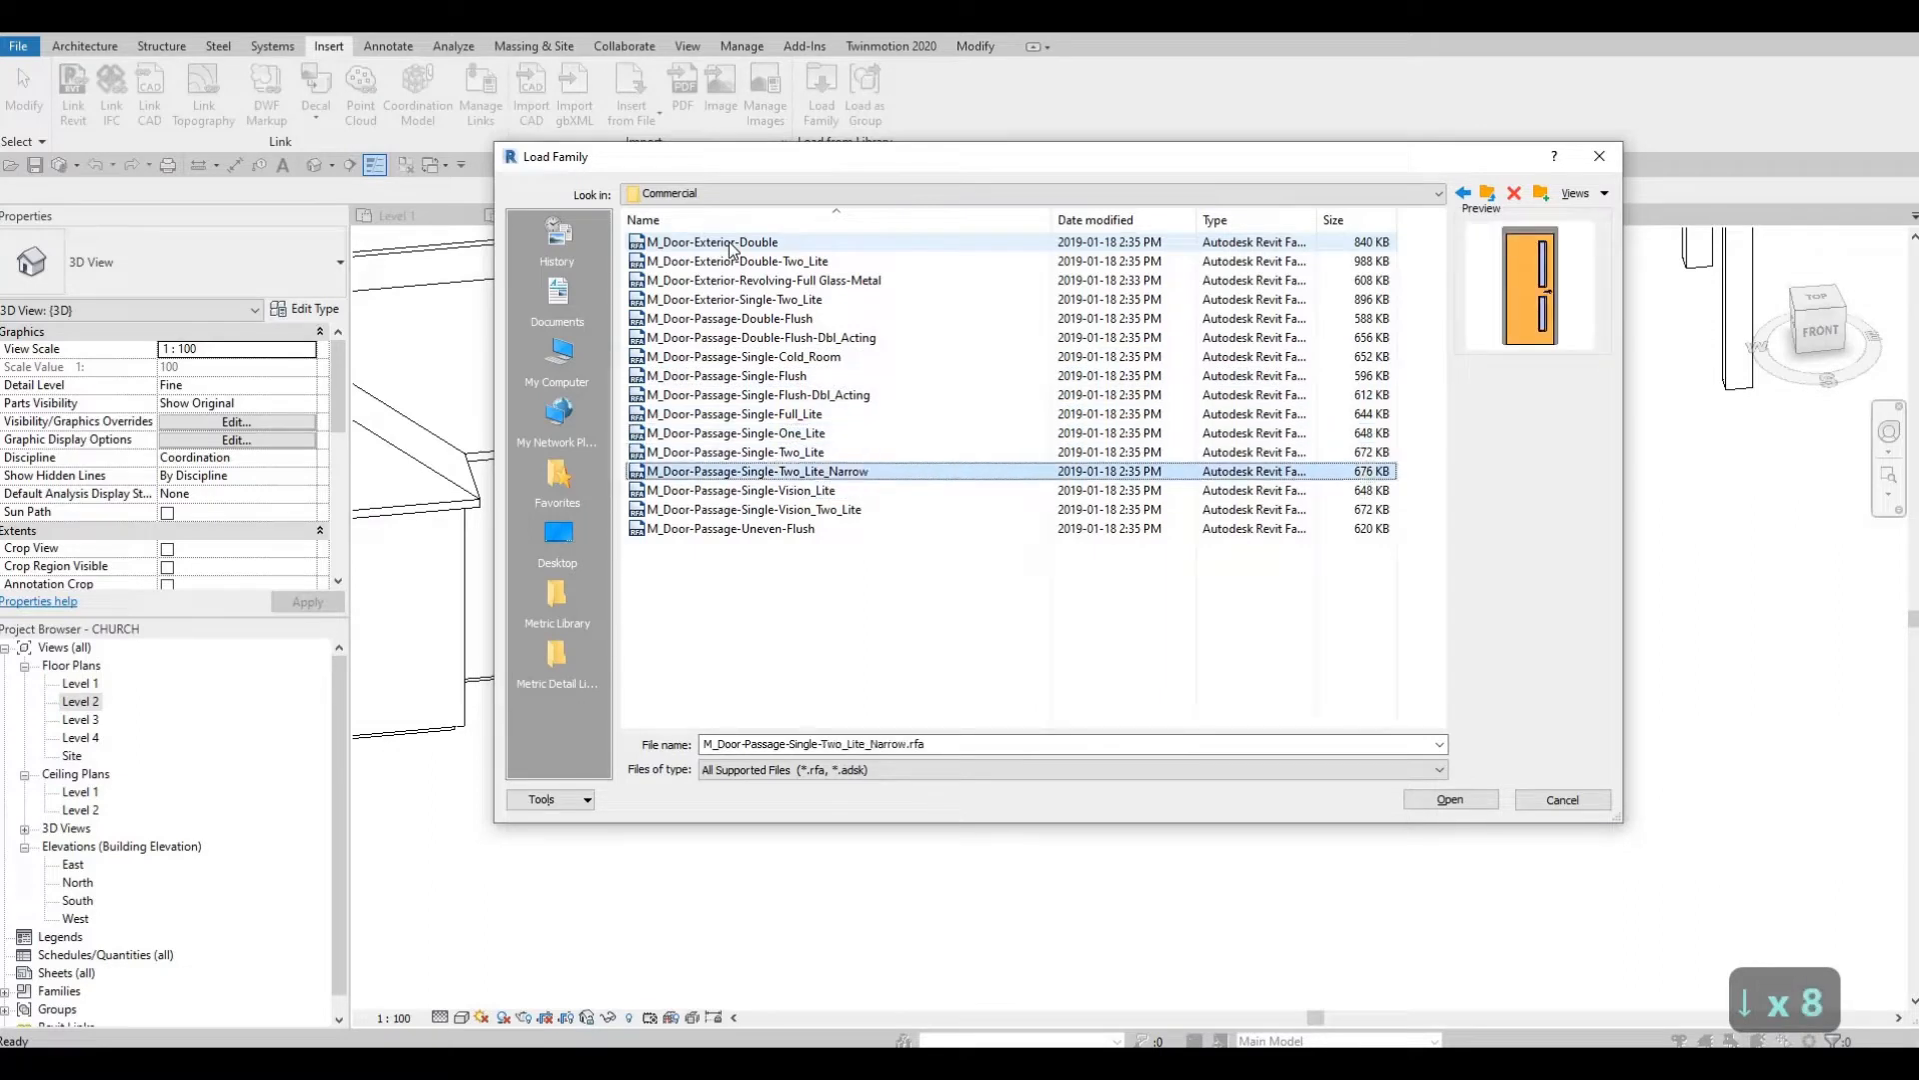
{"action": "key", "text": "Up"}
{"action": "key", "text": "Up"}
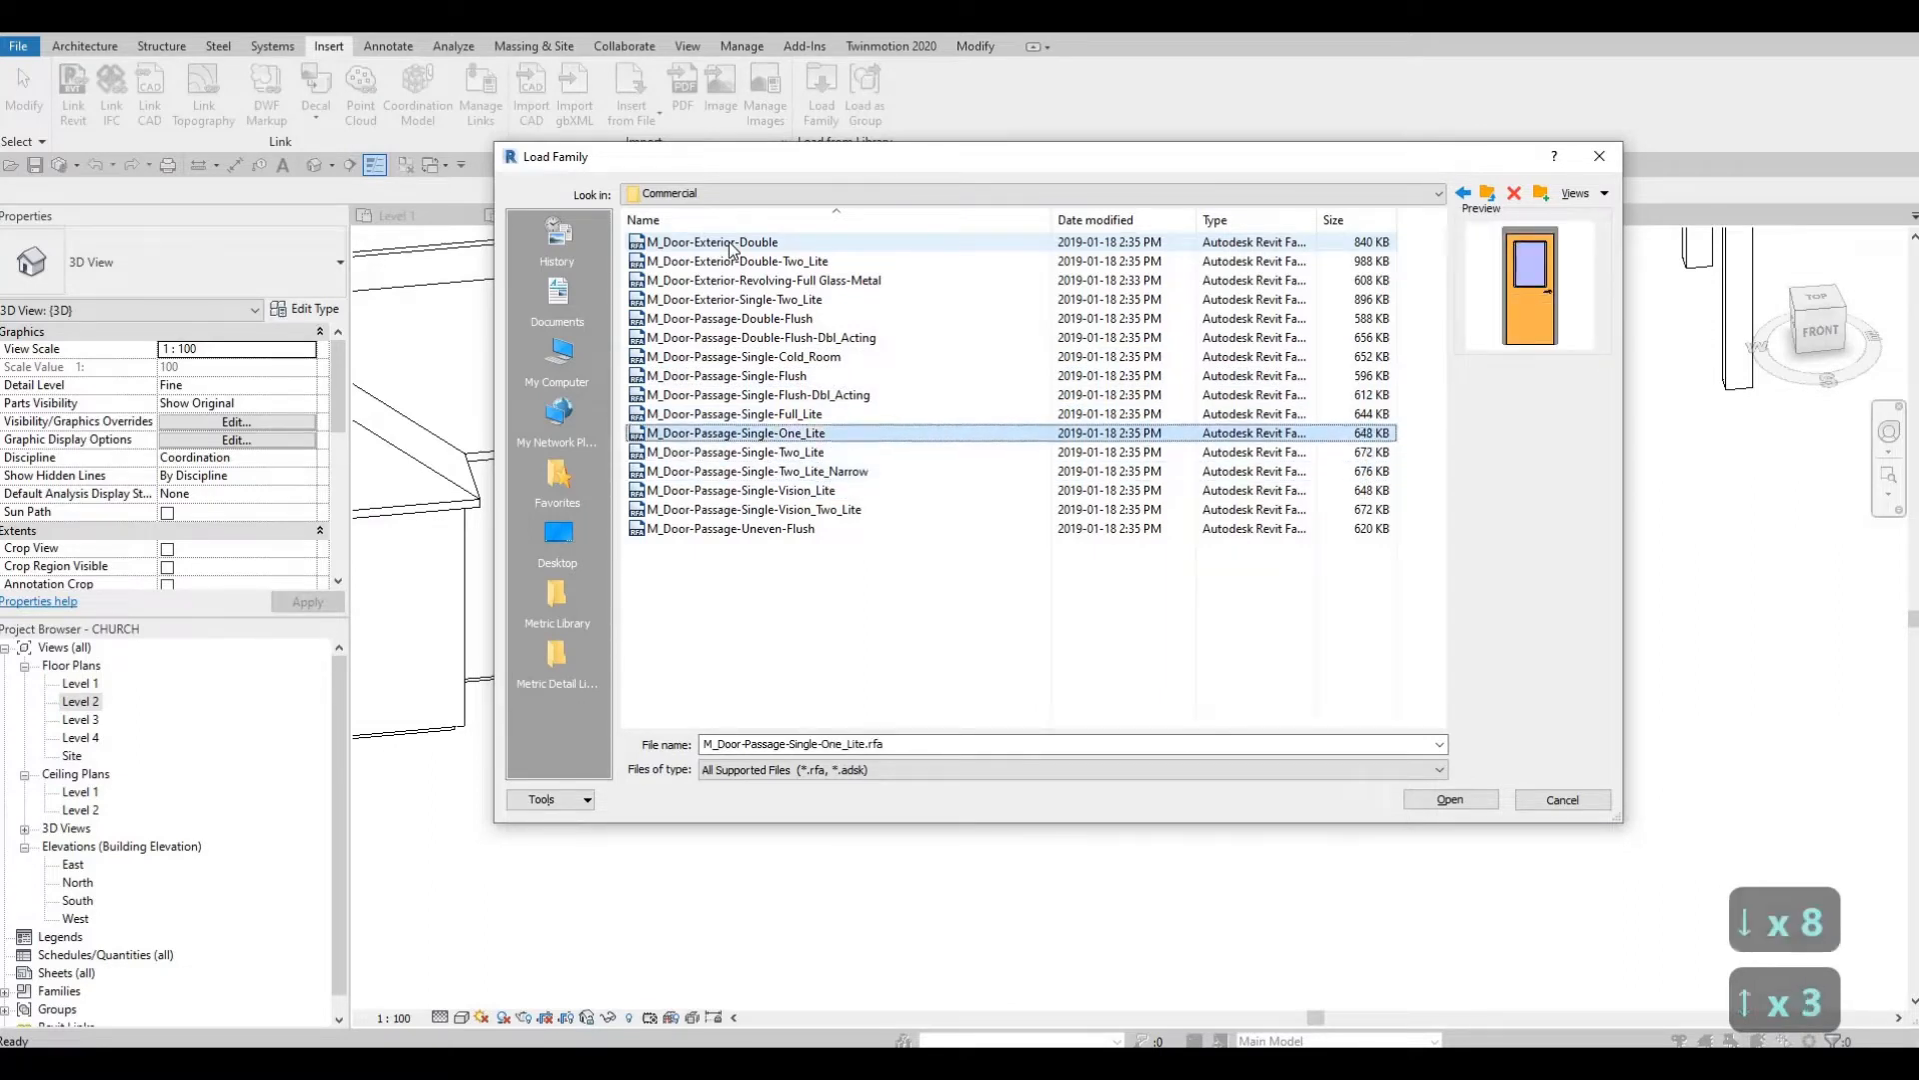
{"action": "key", "text": "Down"}
{"action": "key", "text": "Down"}
{"action": "key", "text": "Down"}
{"action": "key", "text": "Down"}
{"action": "key", "text": "Down"}
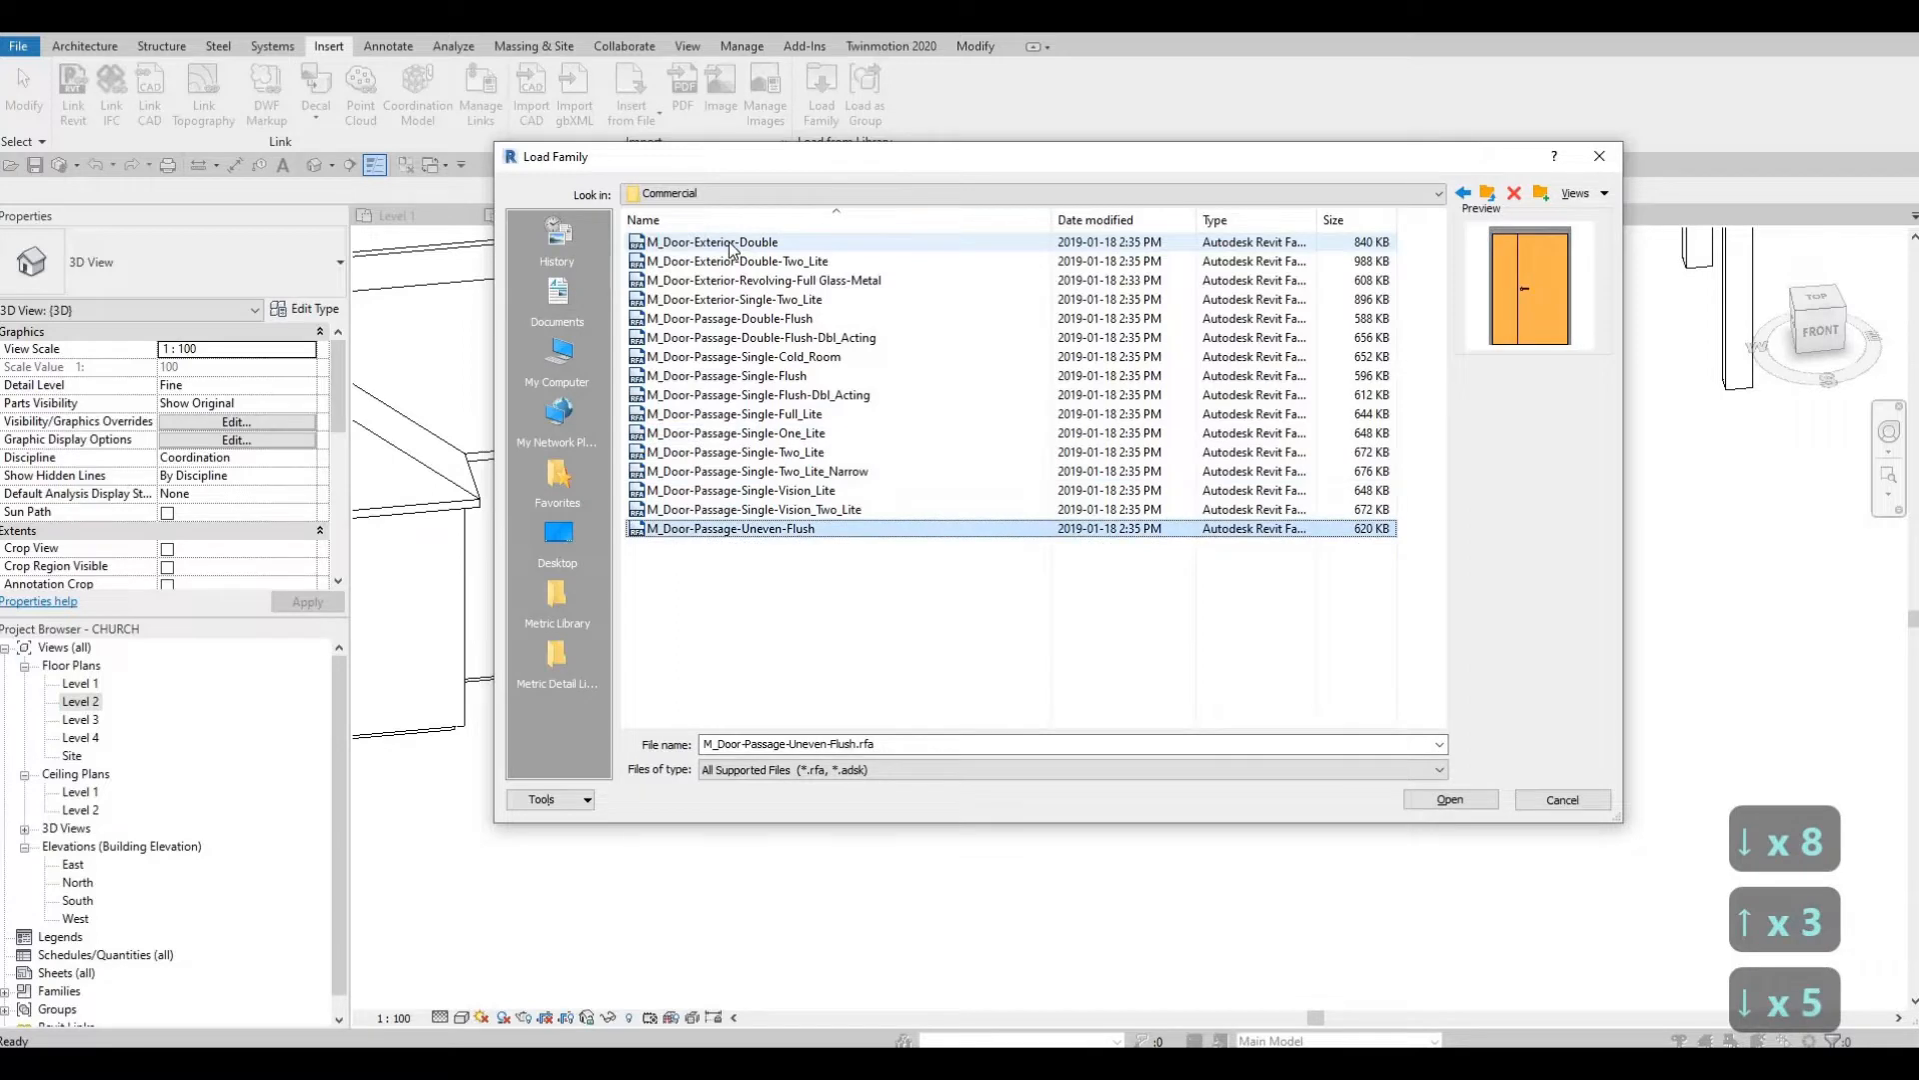
{"action": "key", "text": "Up"}
{"action": "key", "text": "Up"}
{"action": "key", "text": "Up"}
{"action": "key", "text": "Up"}
{"action": "key", "text": "Up"}
{"action": "key", "text": "Up"}
{"action": "key", "text": "Up"}
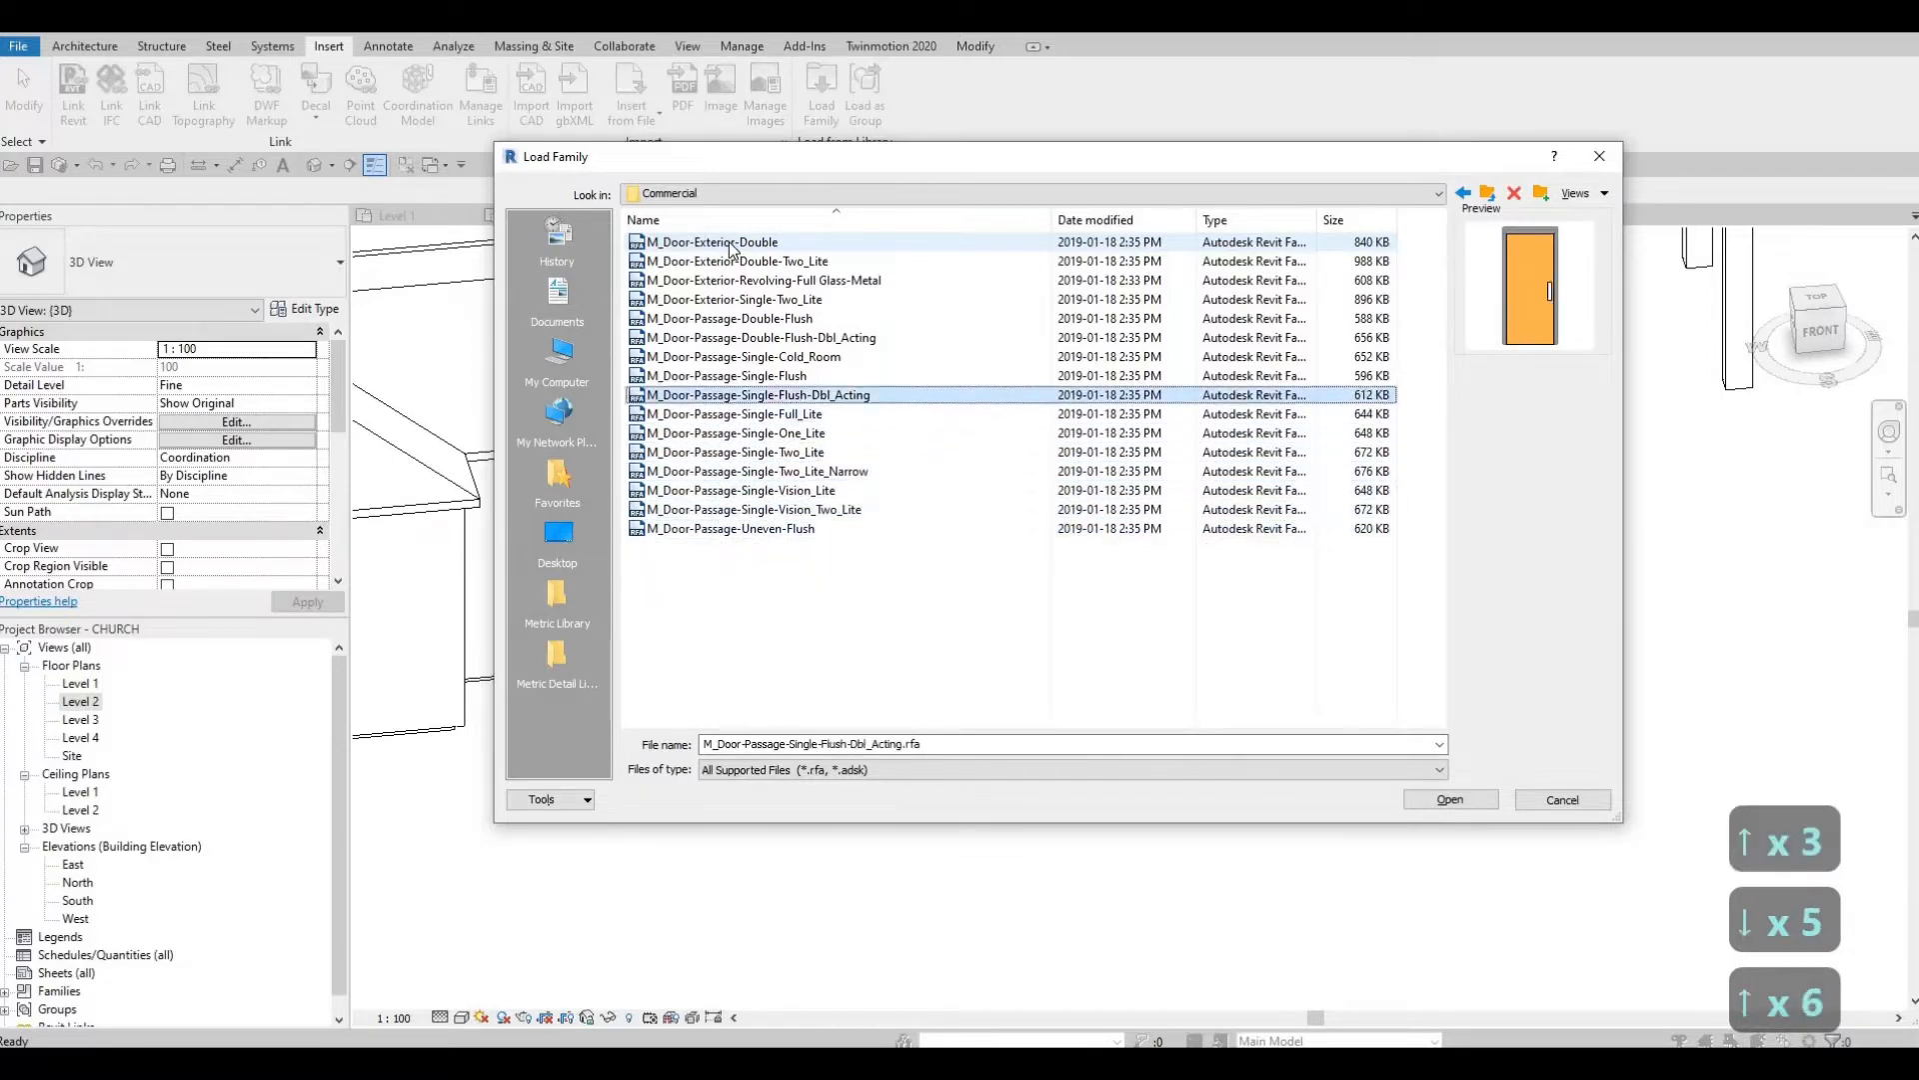
{"action": "key", "text": "Up"}
{"action": "key", "text": "Up"}
{"action": "key", "text": "Up"}
{"action": "key", "text": "Up"}
{"action": "key", "text": "Down"}
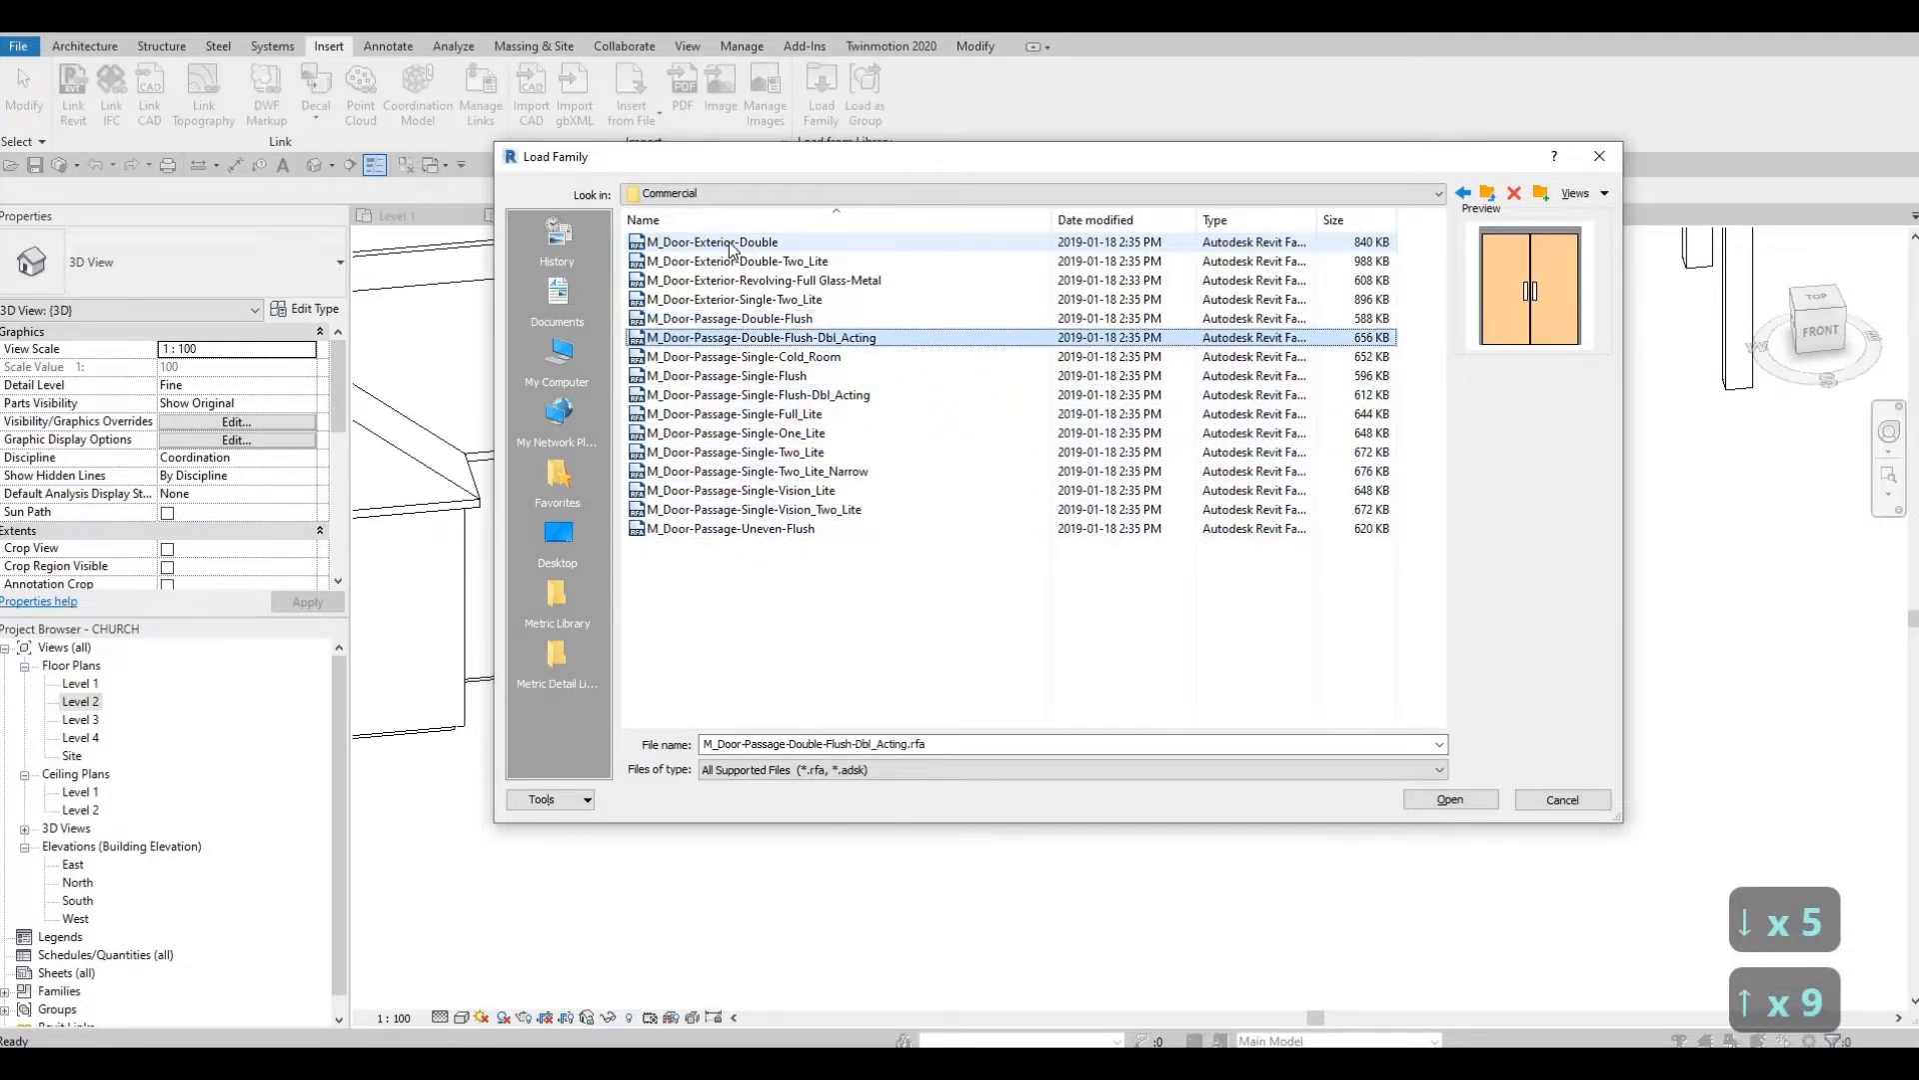
Load M_Door-Passage-Double-Flush with its 1700 x 2000mm, 1800 x 2000mm, 2100 x 2000mm and 2400 x 2000mm types
{"action": "key", "text": "Up"}
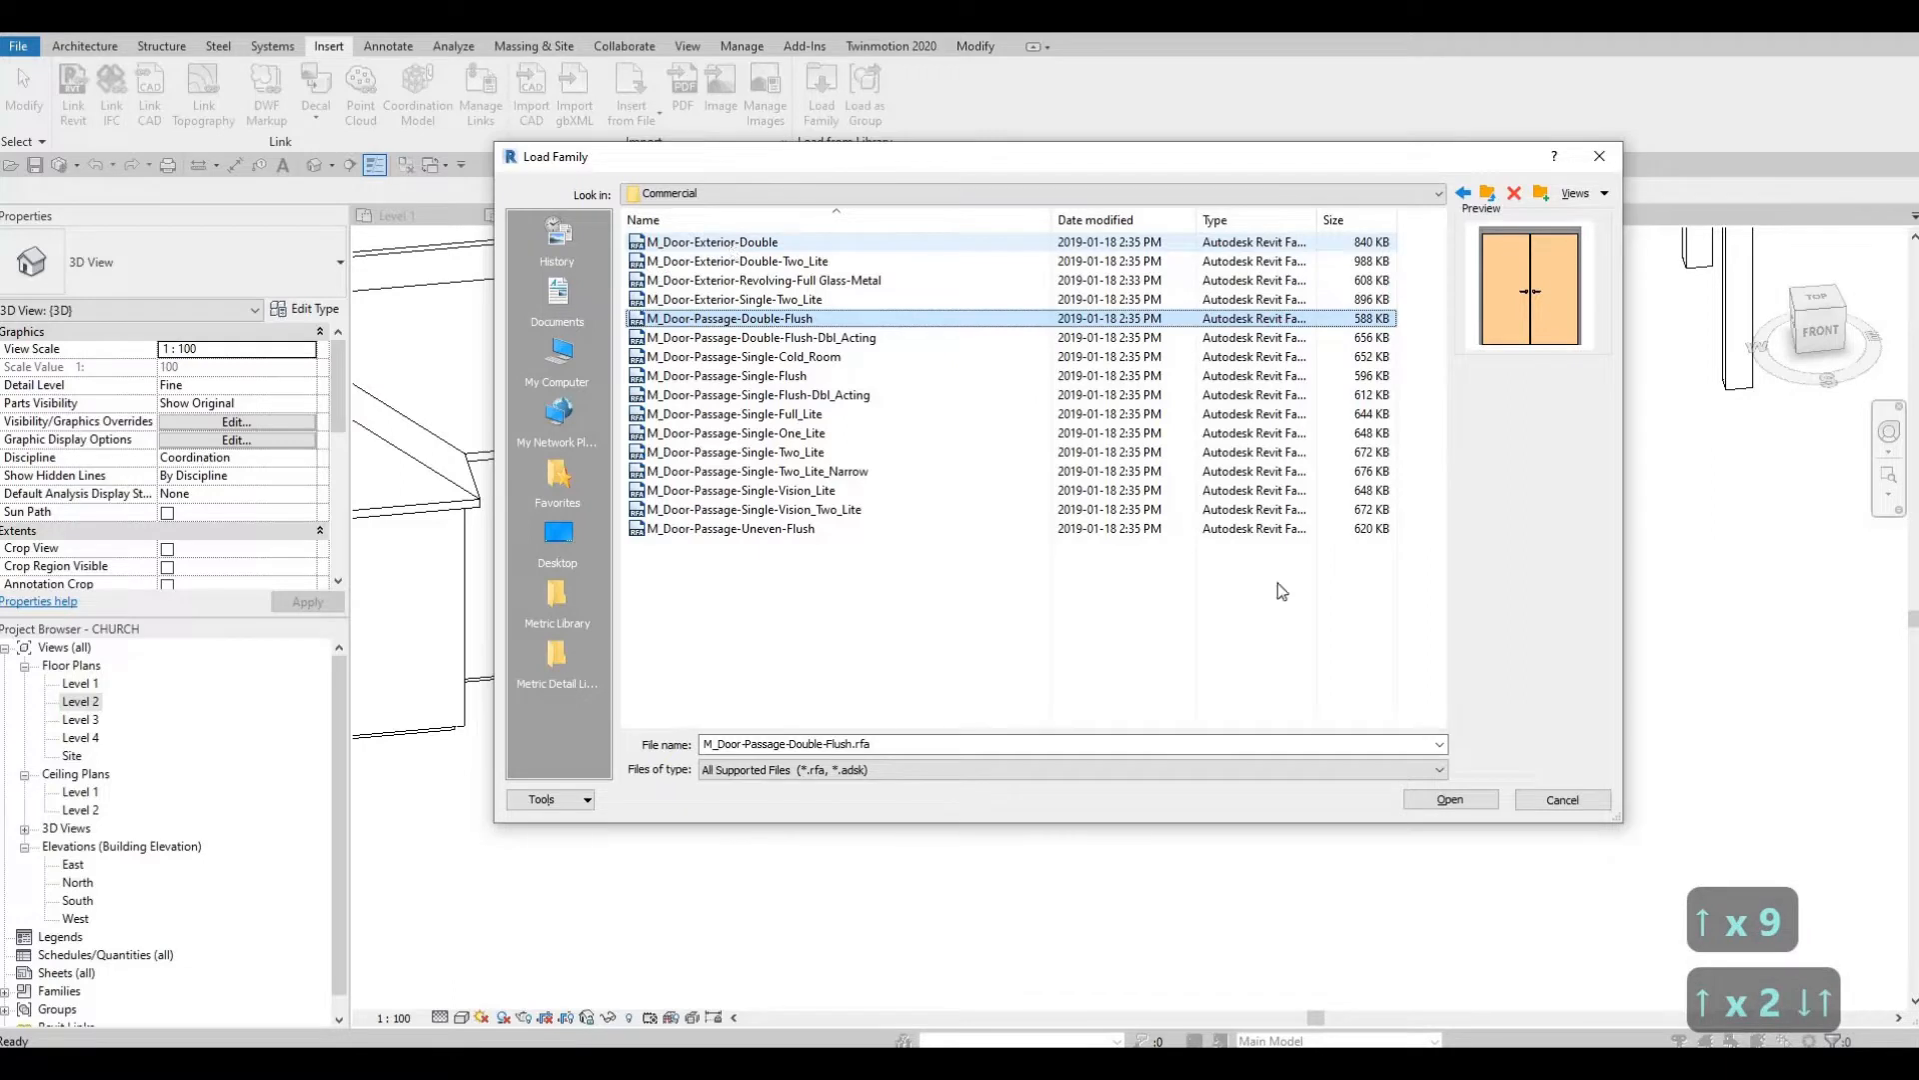
{"action": "left_click", "coordinate": [1449, 799]}
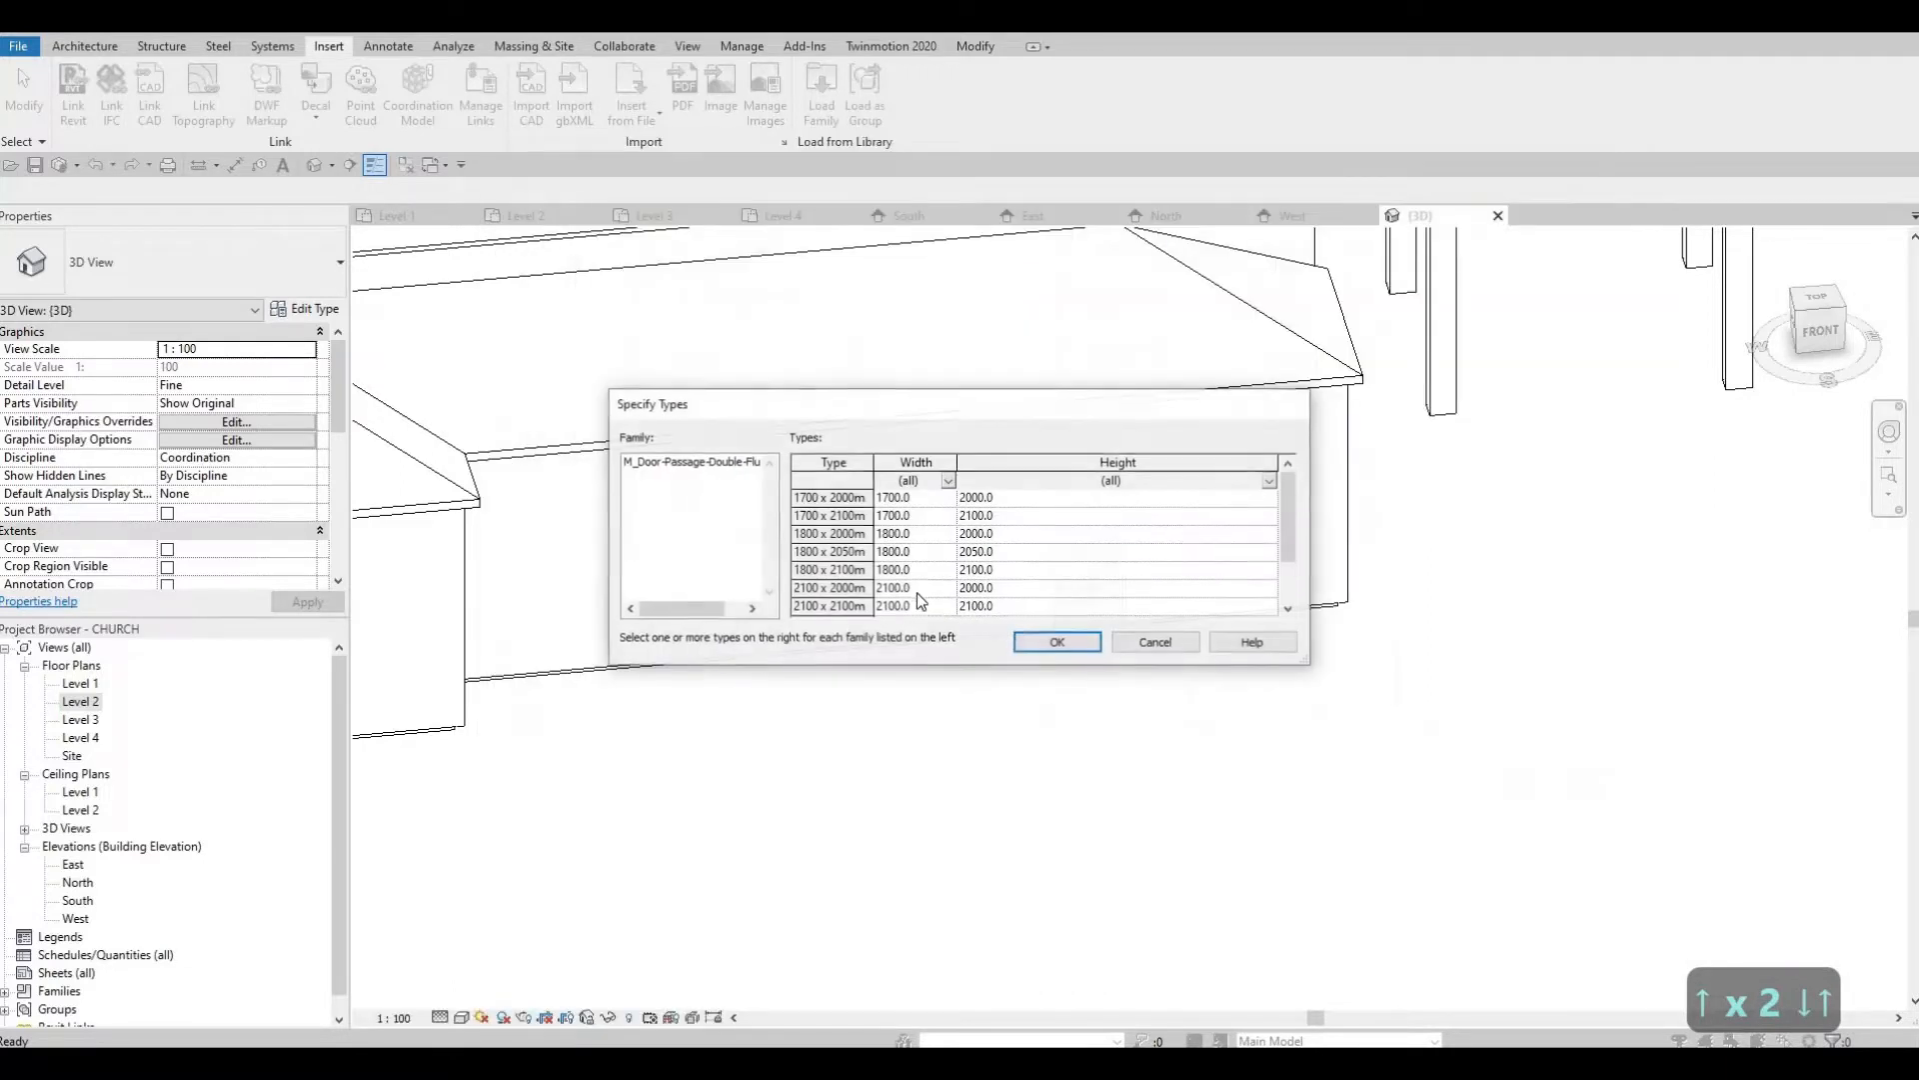
{"action": "left_click", "coordinate": [847, 497]}
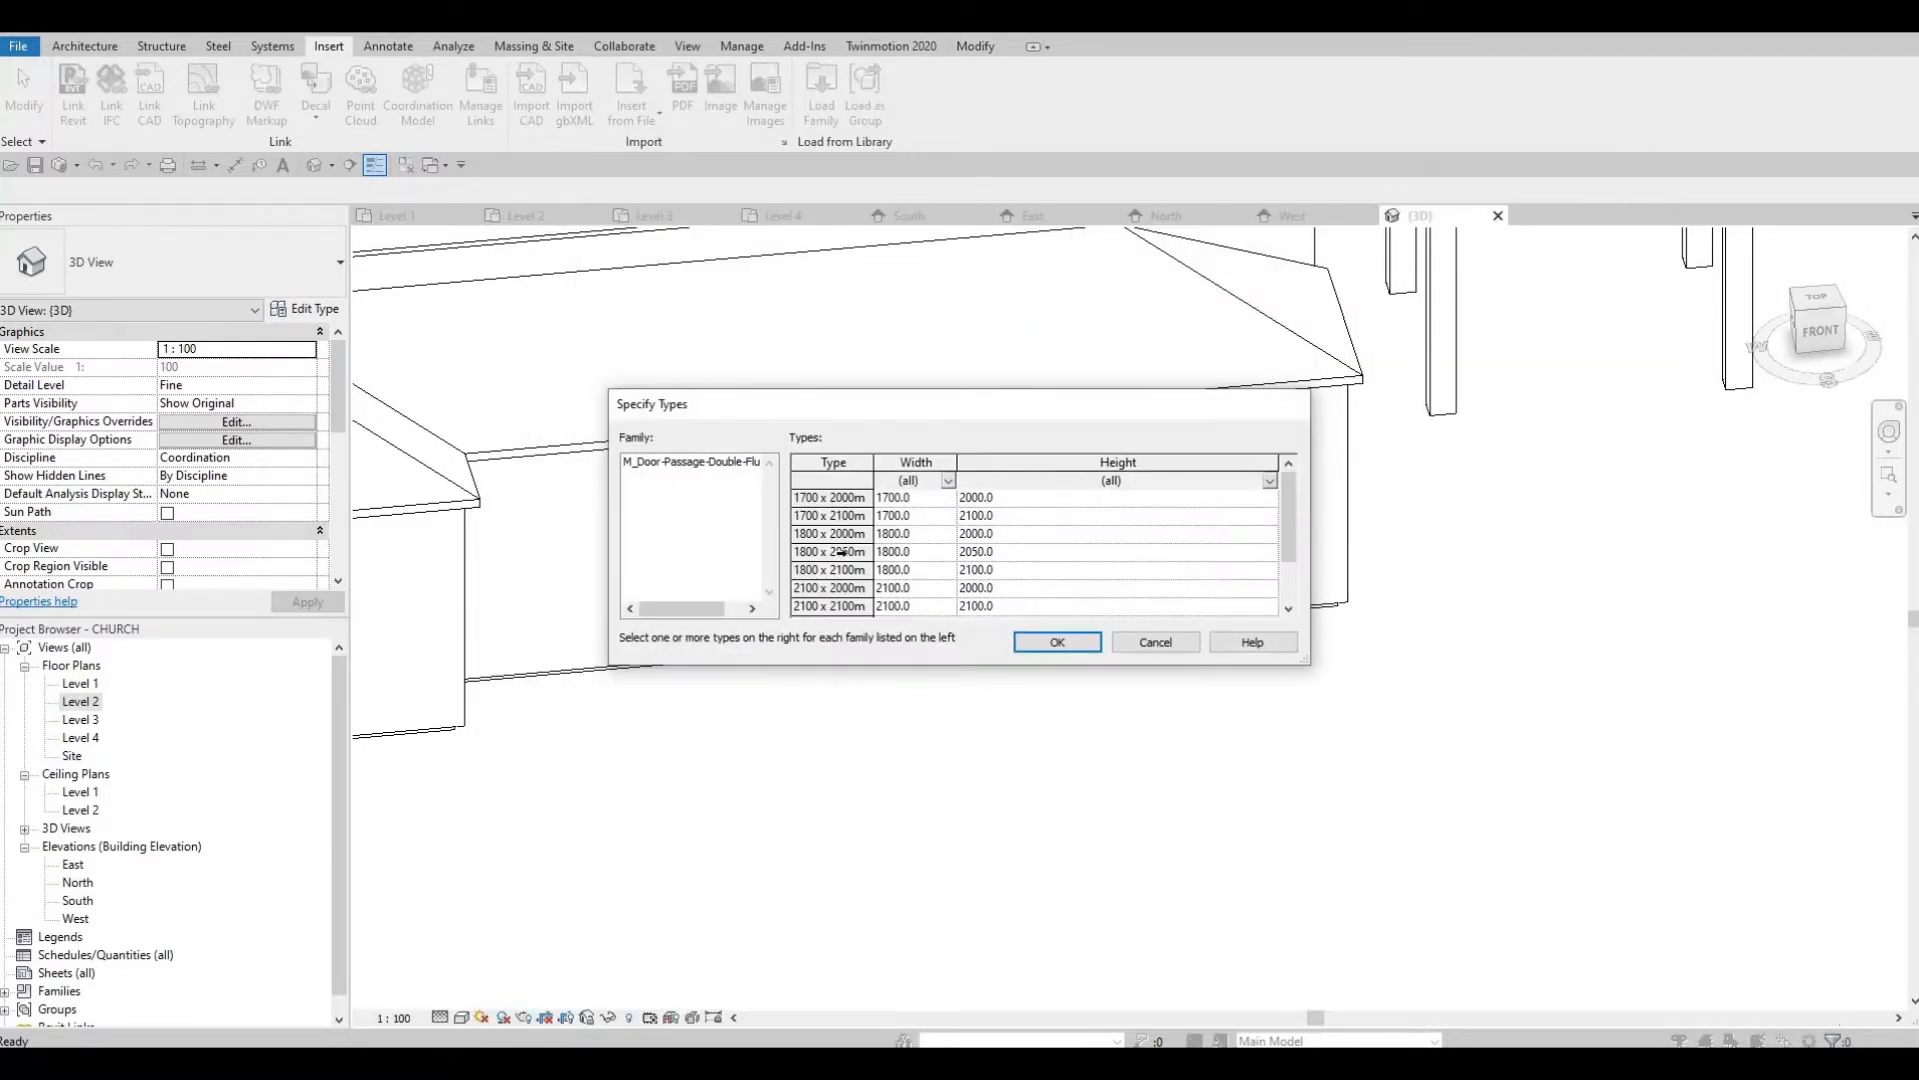
{"action": "left_click", "coordinate": [849, 535], "text": "ctrl"}
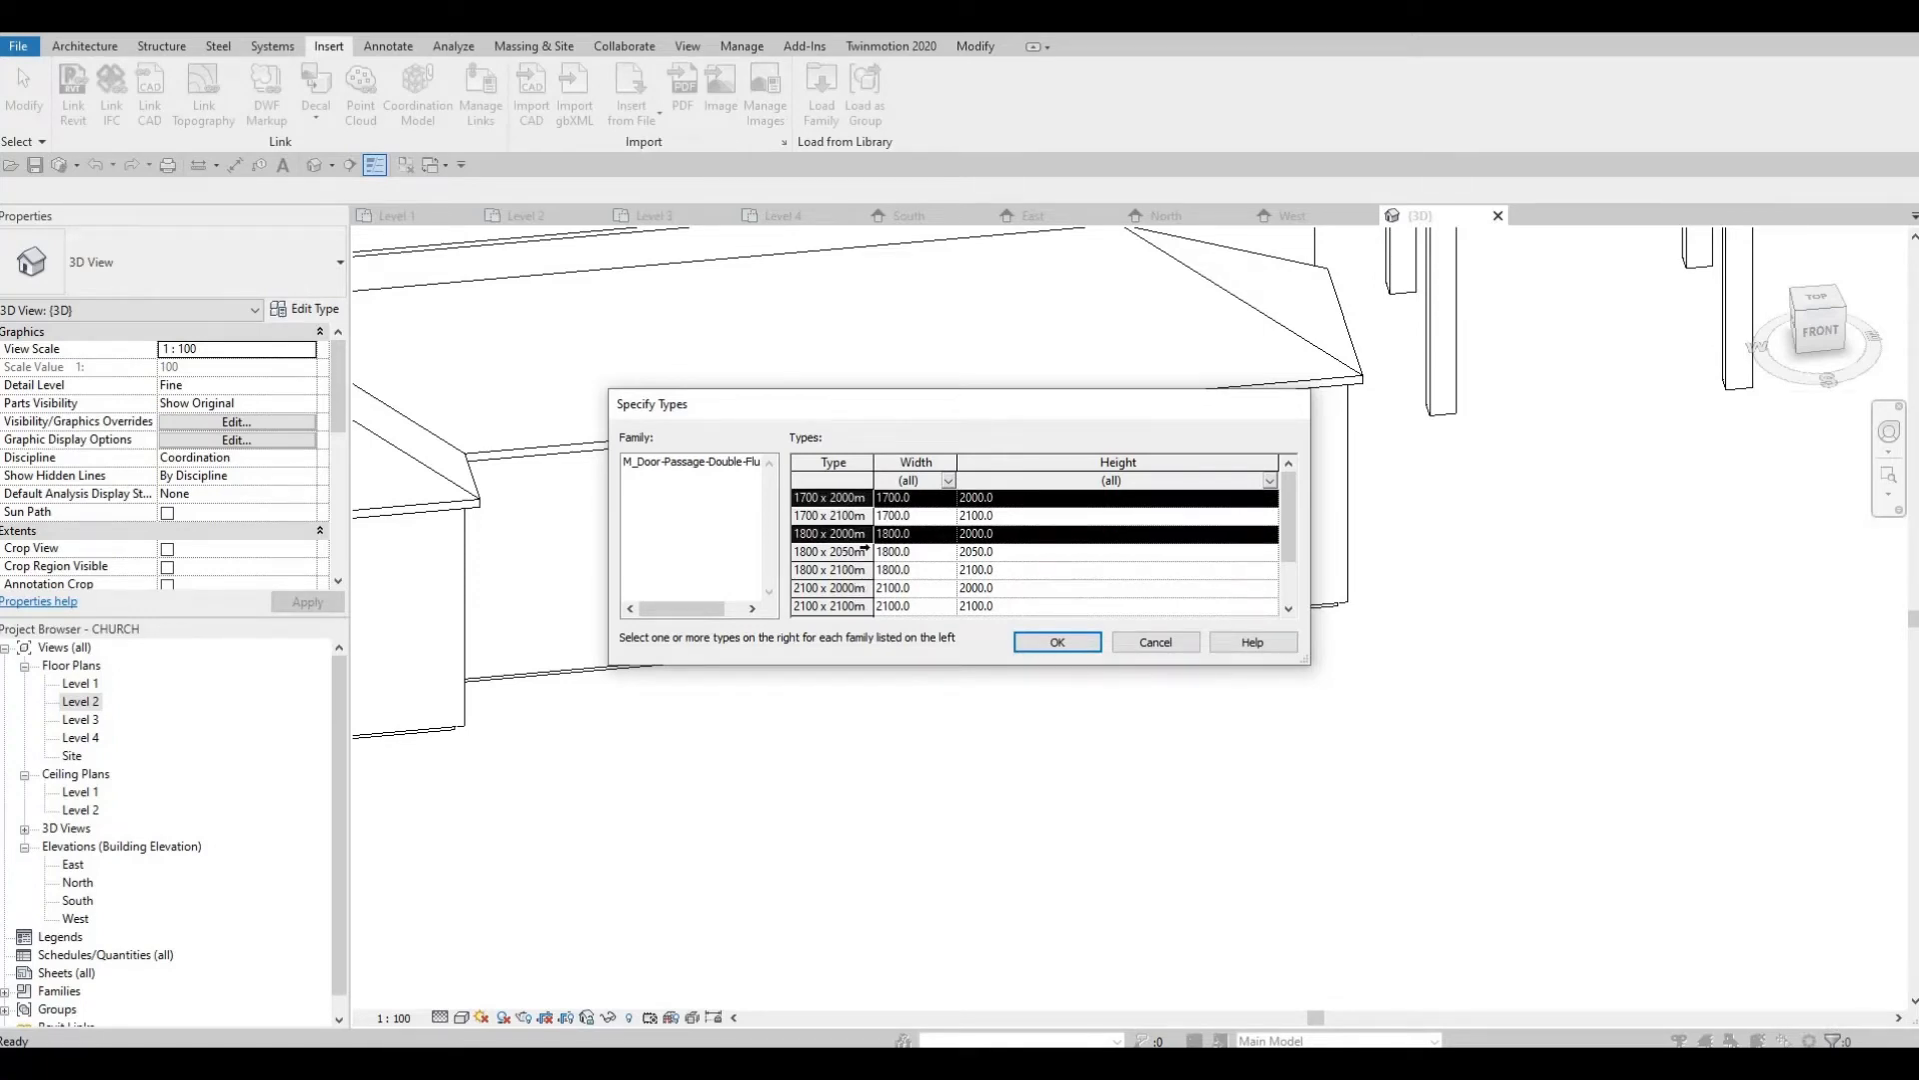
{"action": "left_click", "coordinate": [844, 587], "text": "ctrl"}
{"action": "scroll", "coordinate": [845, 601], "scroll_direction": "down", "scroll_amount": 1}
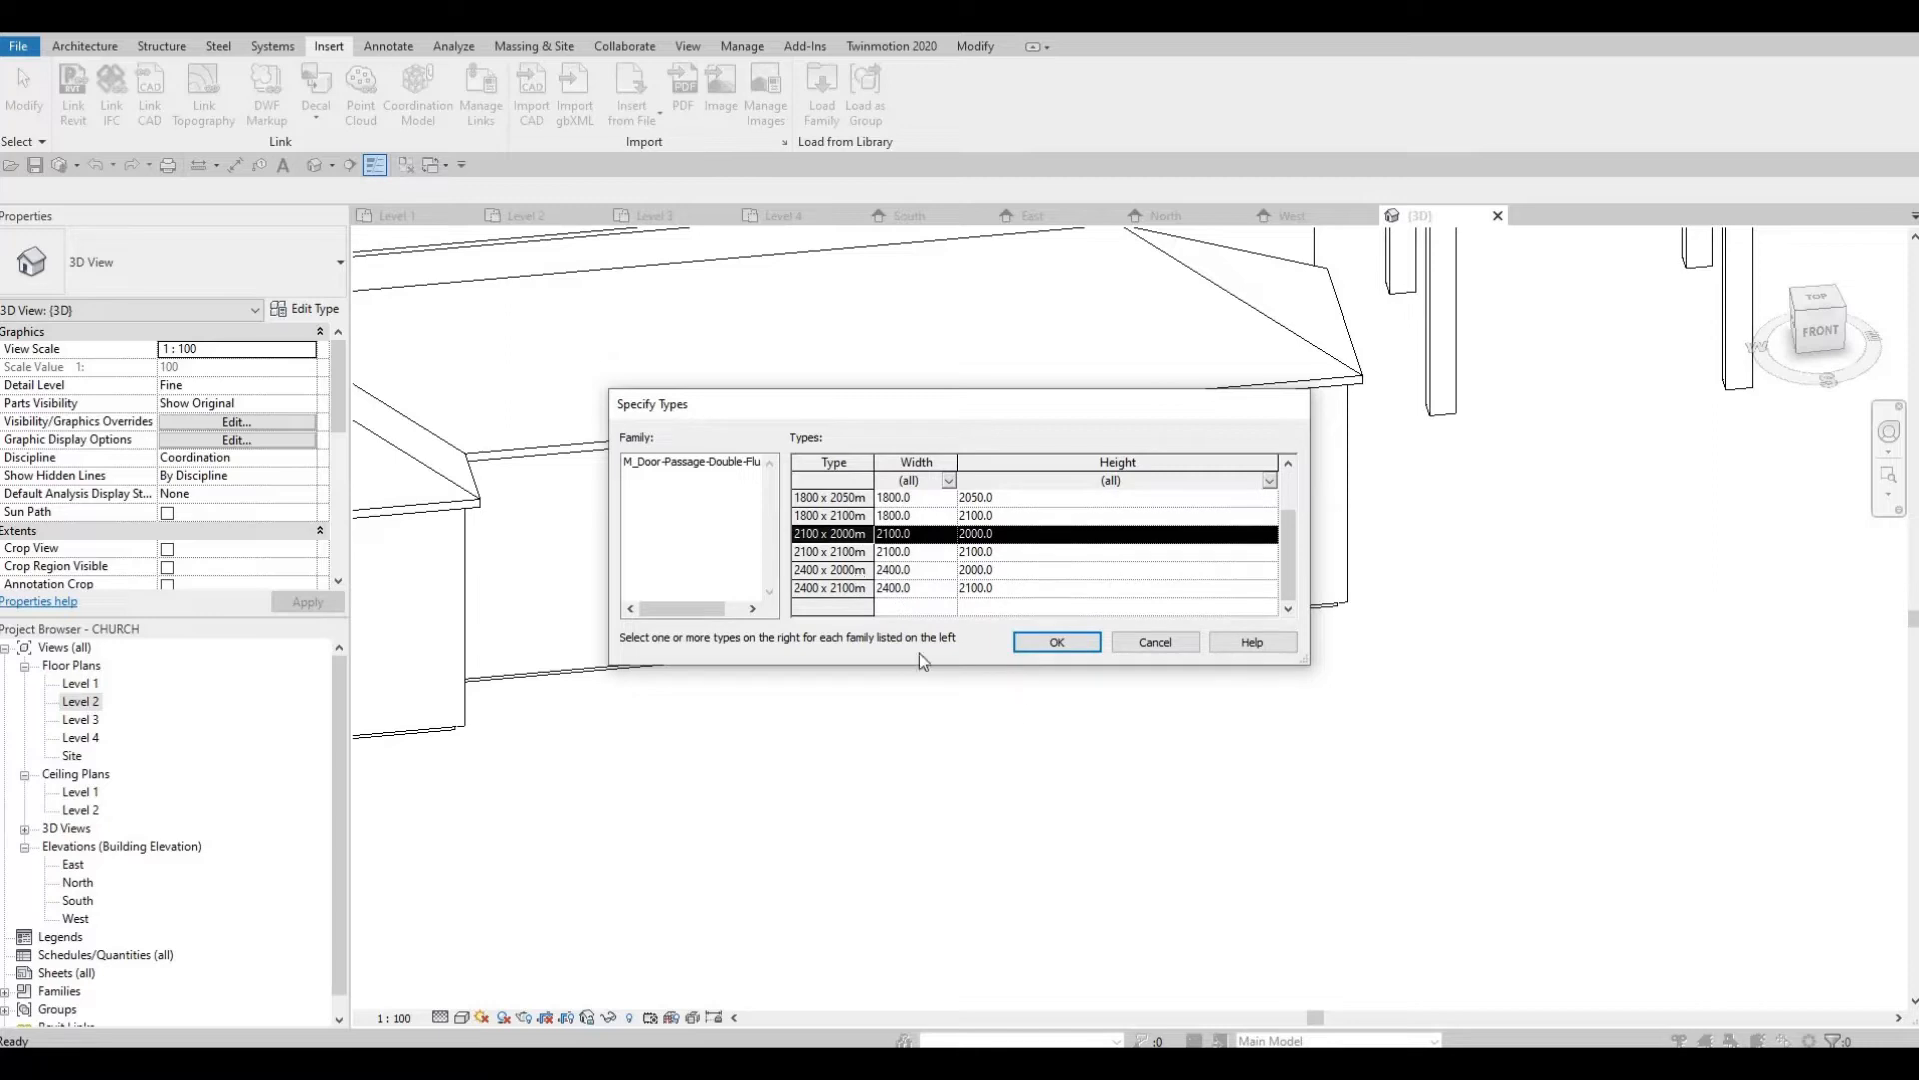
{"action": "left_click", "coordinate": [844, 569], "text": "ctrl"}
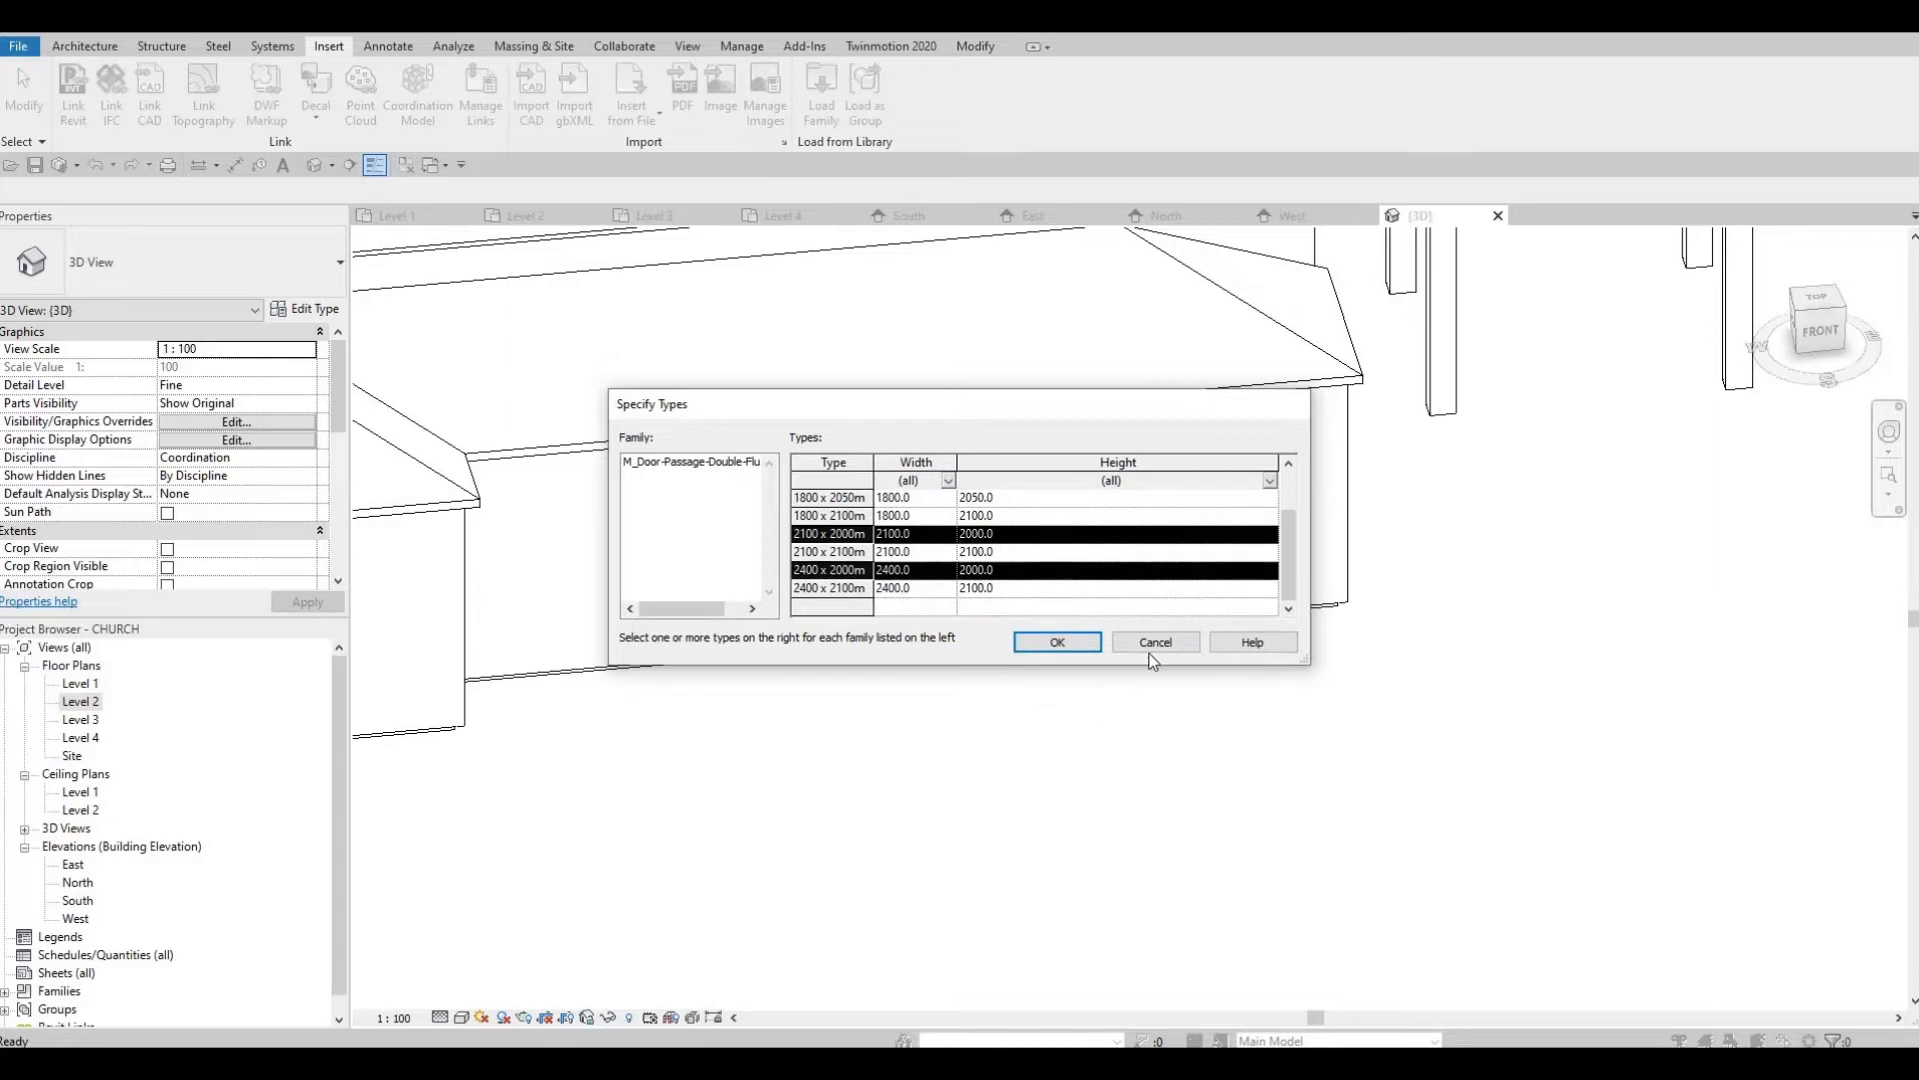
{"action": "left_click", "coordinate": [1056, 641]}
Change all six exterior double doors around the church to the M_Door-Passage-Double-Flush 1700 x 2000mm type
{"action": "scroll", "coordinate": [1060, 640], "scroll_direction": "up", "scroll_amount": 2}
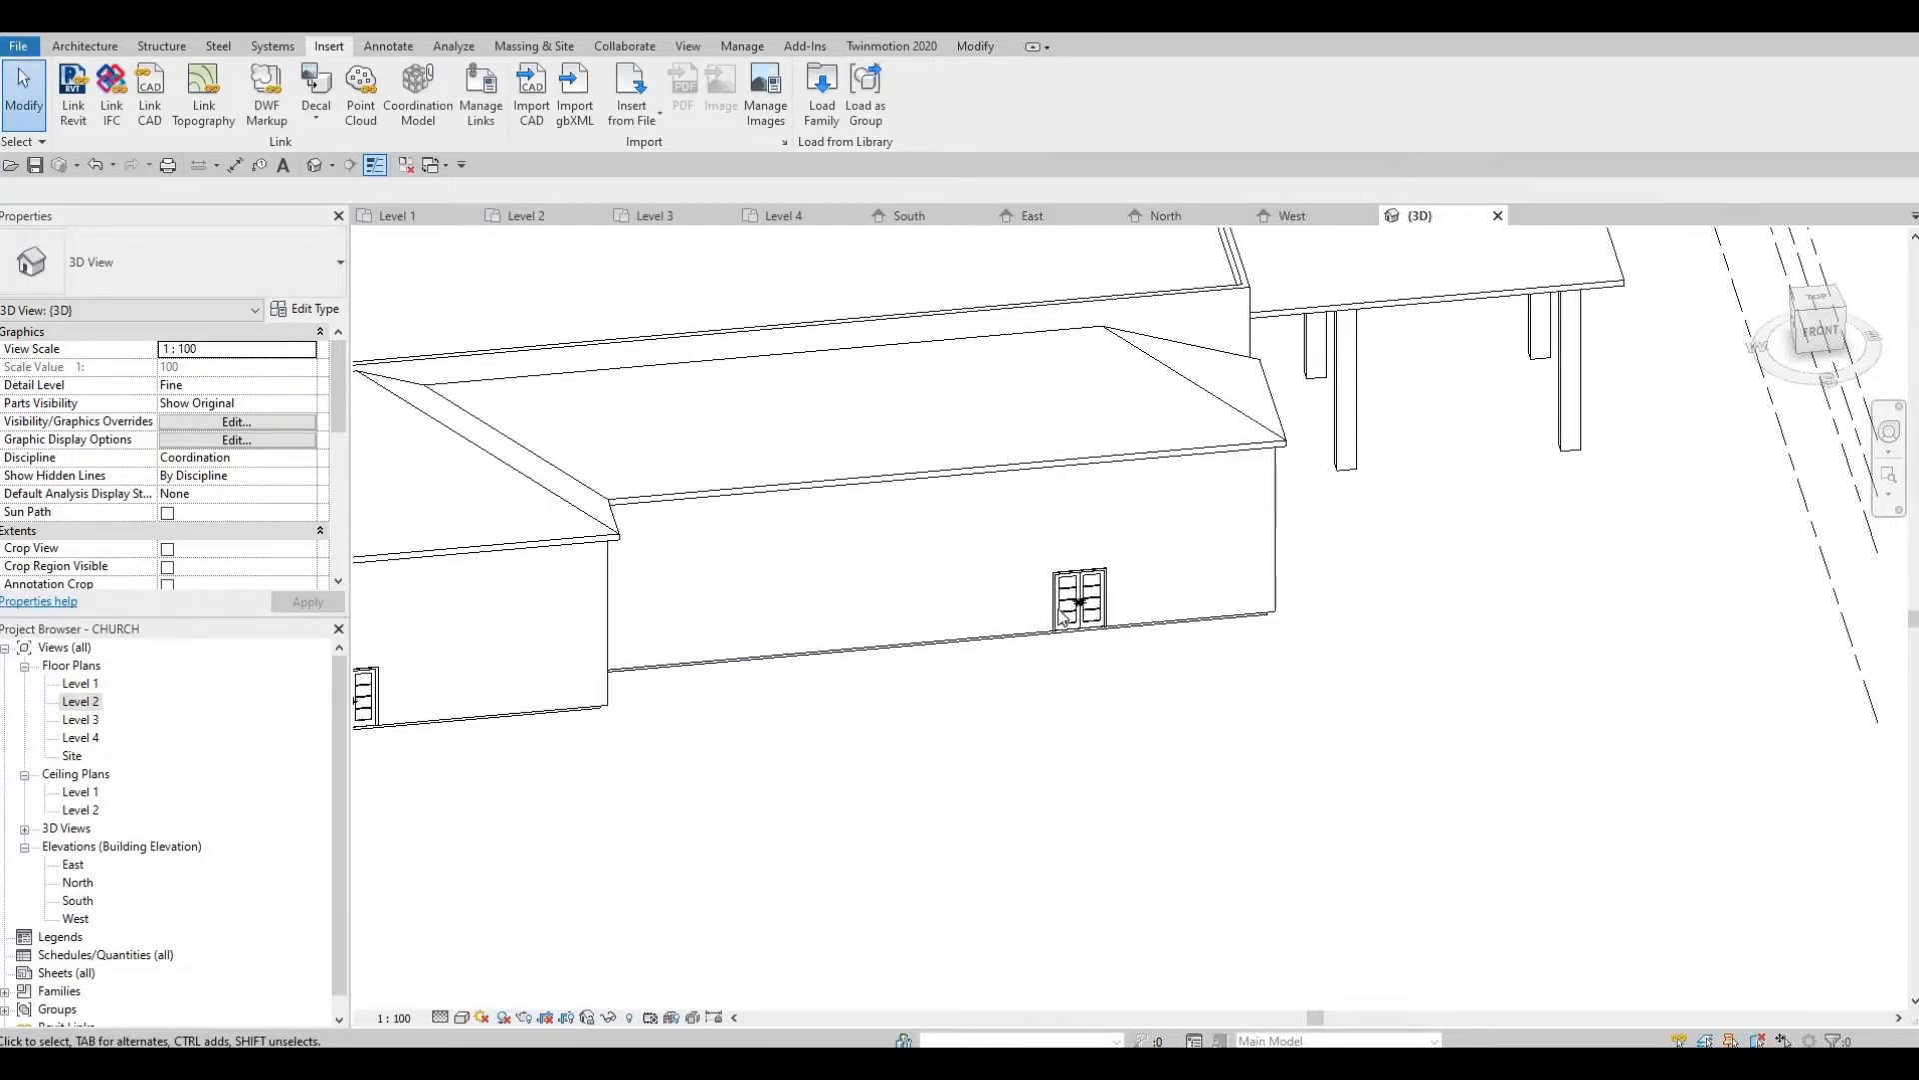
{"action": "left_click", "coordinate": [1070, 610]}
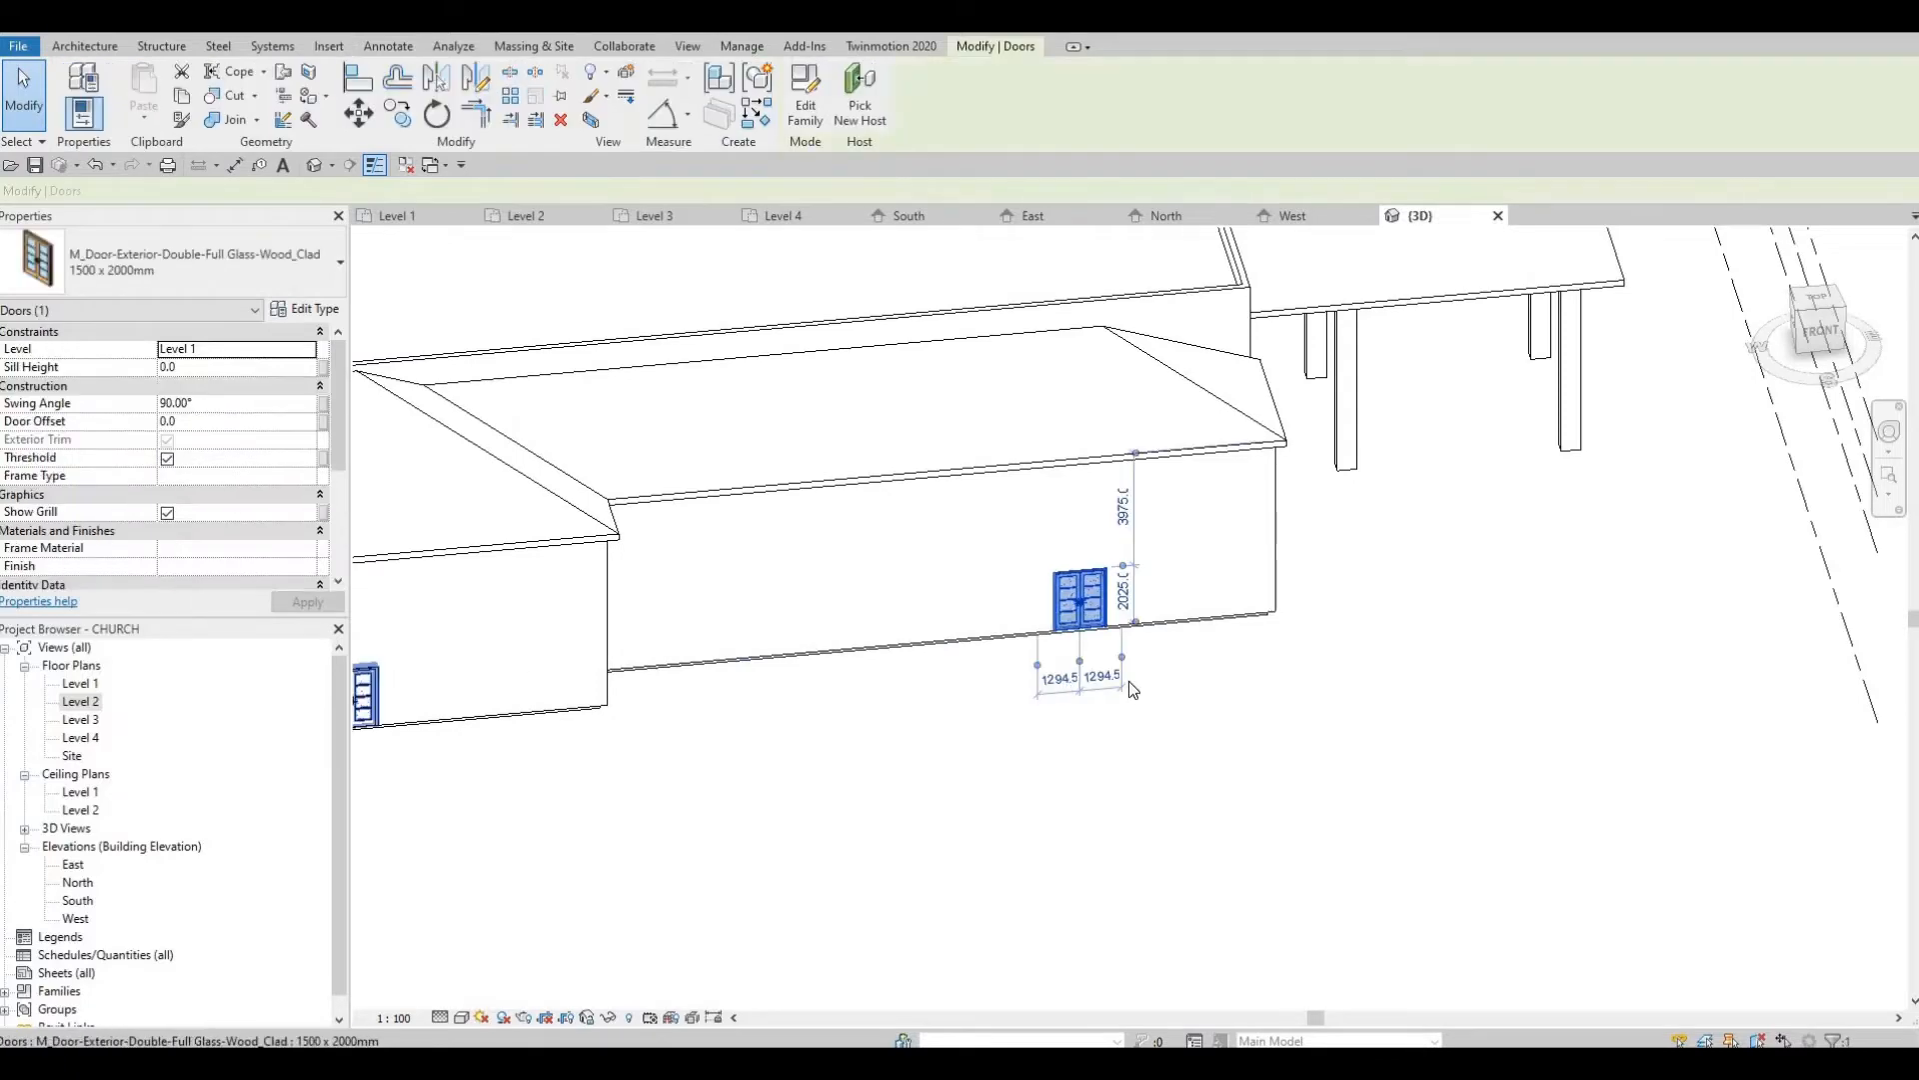
{"action": "left_click", "coordinate": [366, 697], "text": "ctrl"}
{"action": "middle_click_drag", "start_coordinate": [1026, 750], "coordinate": [779, 762], "text": "shift"}
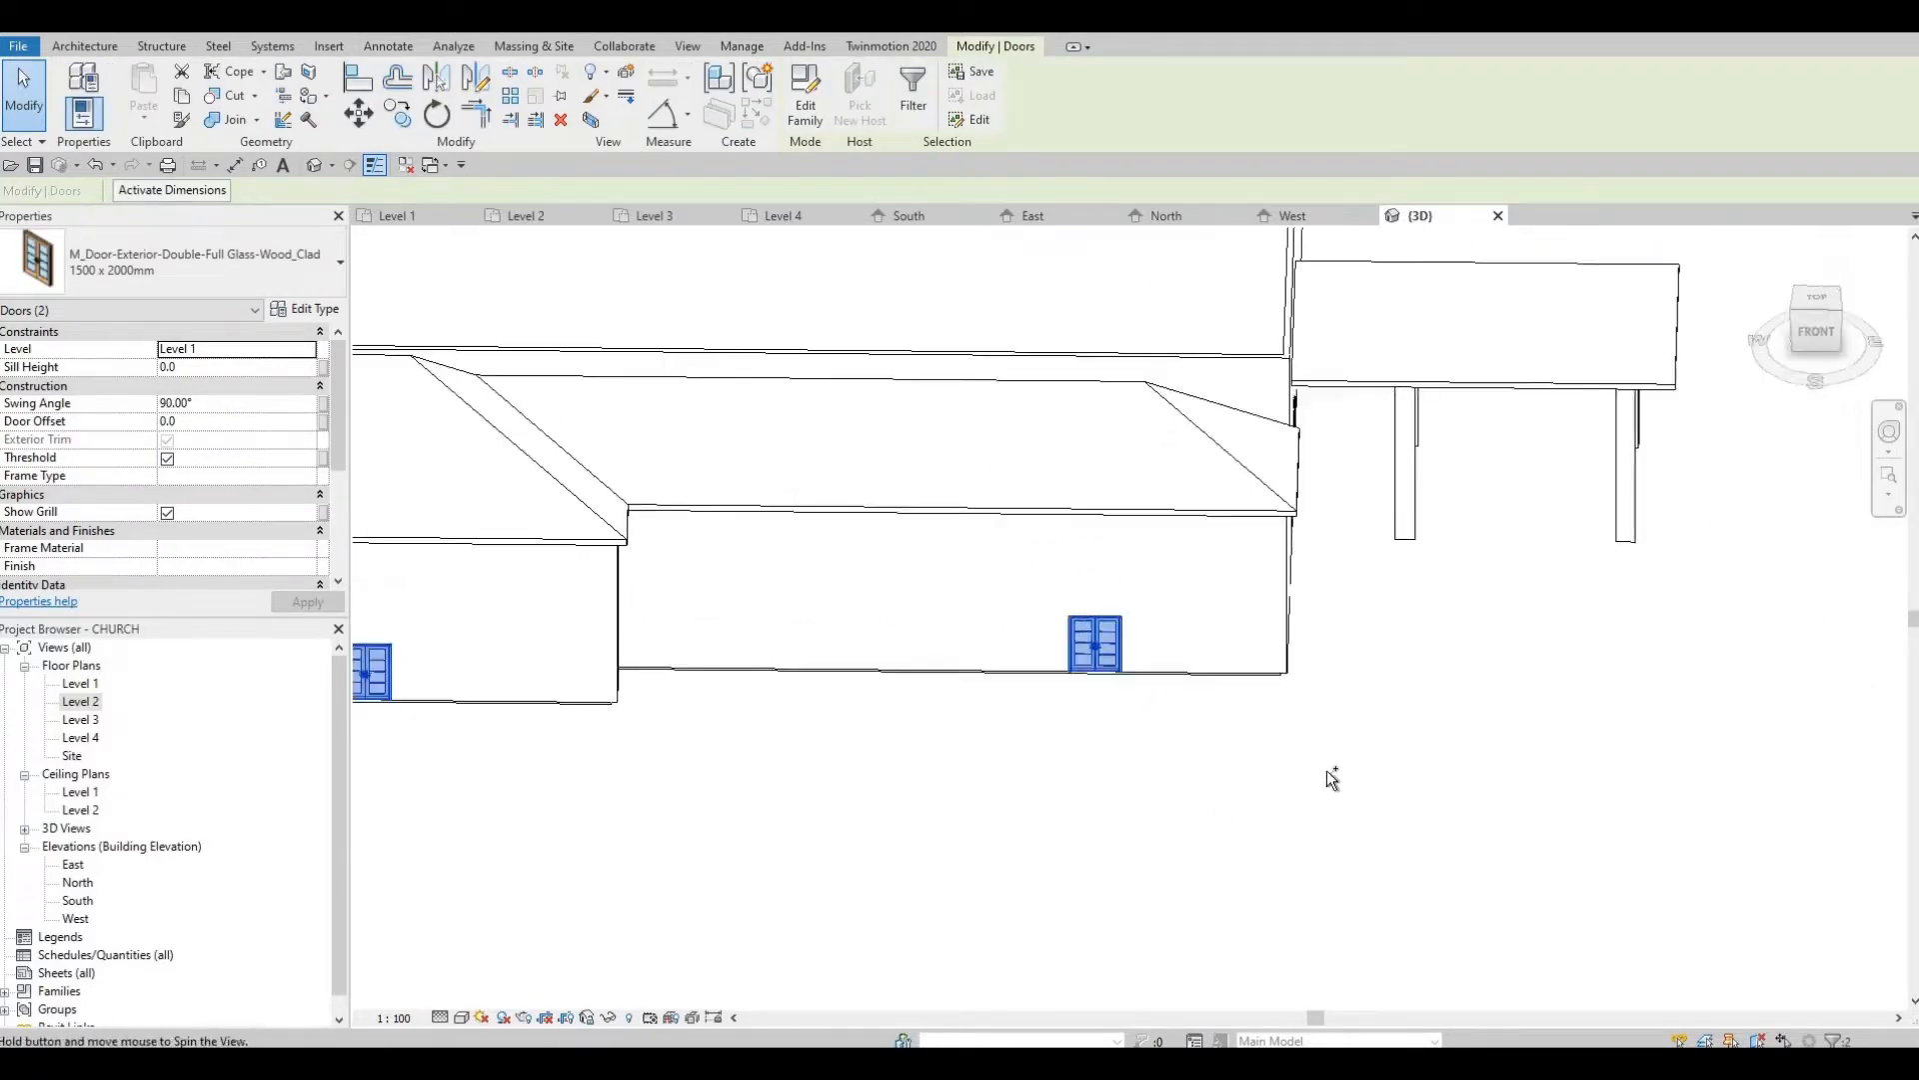
{"action": "middle_click_drag", "start_coordinate": [1327, 775], "coordinate": [1179, 840], "text": "shift"}
{"action": "left_click", "coordinate": [1381, 701], "text": "ctrl"}
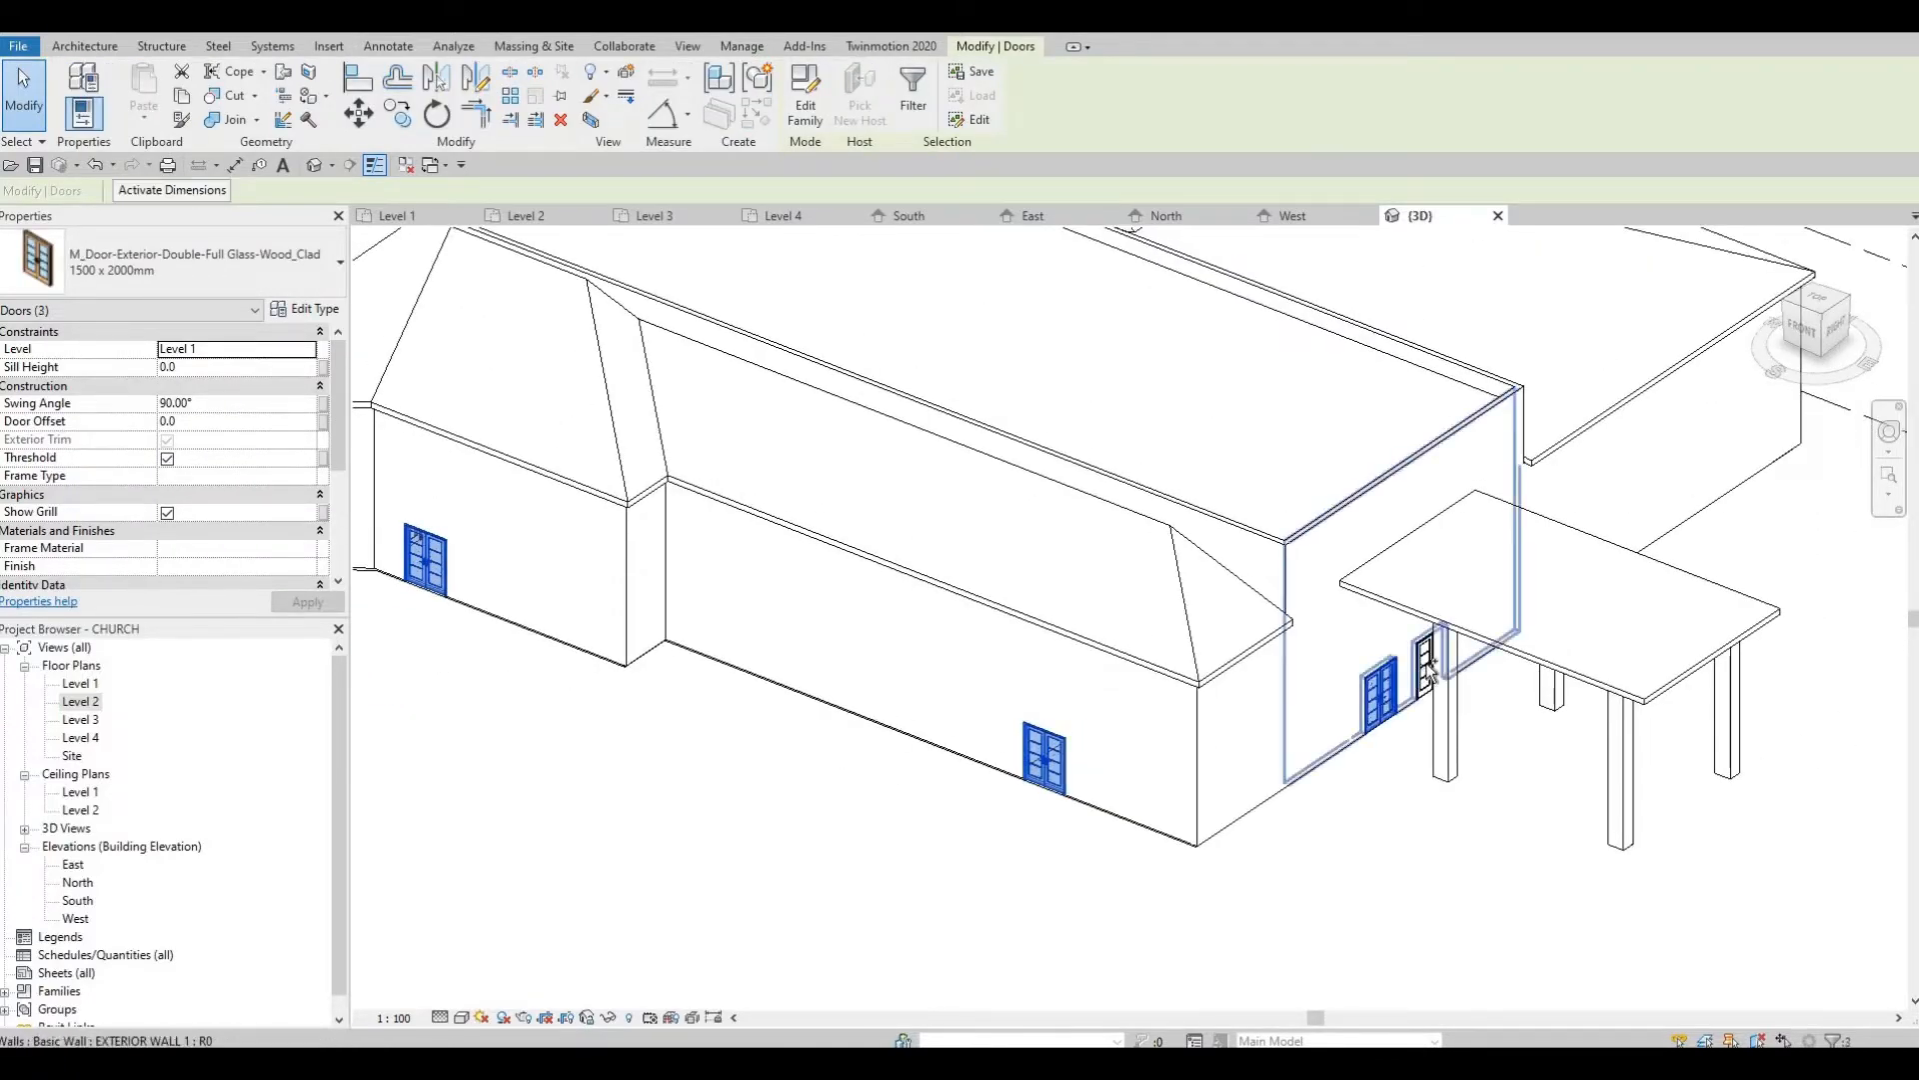
{"action": "left_click", "coordinate": [1451, 671], "text": "ctrl"}
{"action": "scroll", "coordinate": [1340, 699], "scroll_direction": "down", "scroll_amount": 2}
{"action": "middle_click_drag", "start_coordinate": [1399, 699], "coordinate": [940, 670], "text": "shift"}
{"action": "left_click", "coordinate": [1627, 715], "text": "ctrl"}
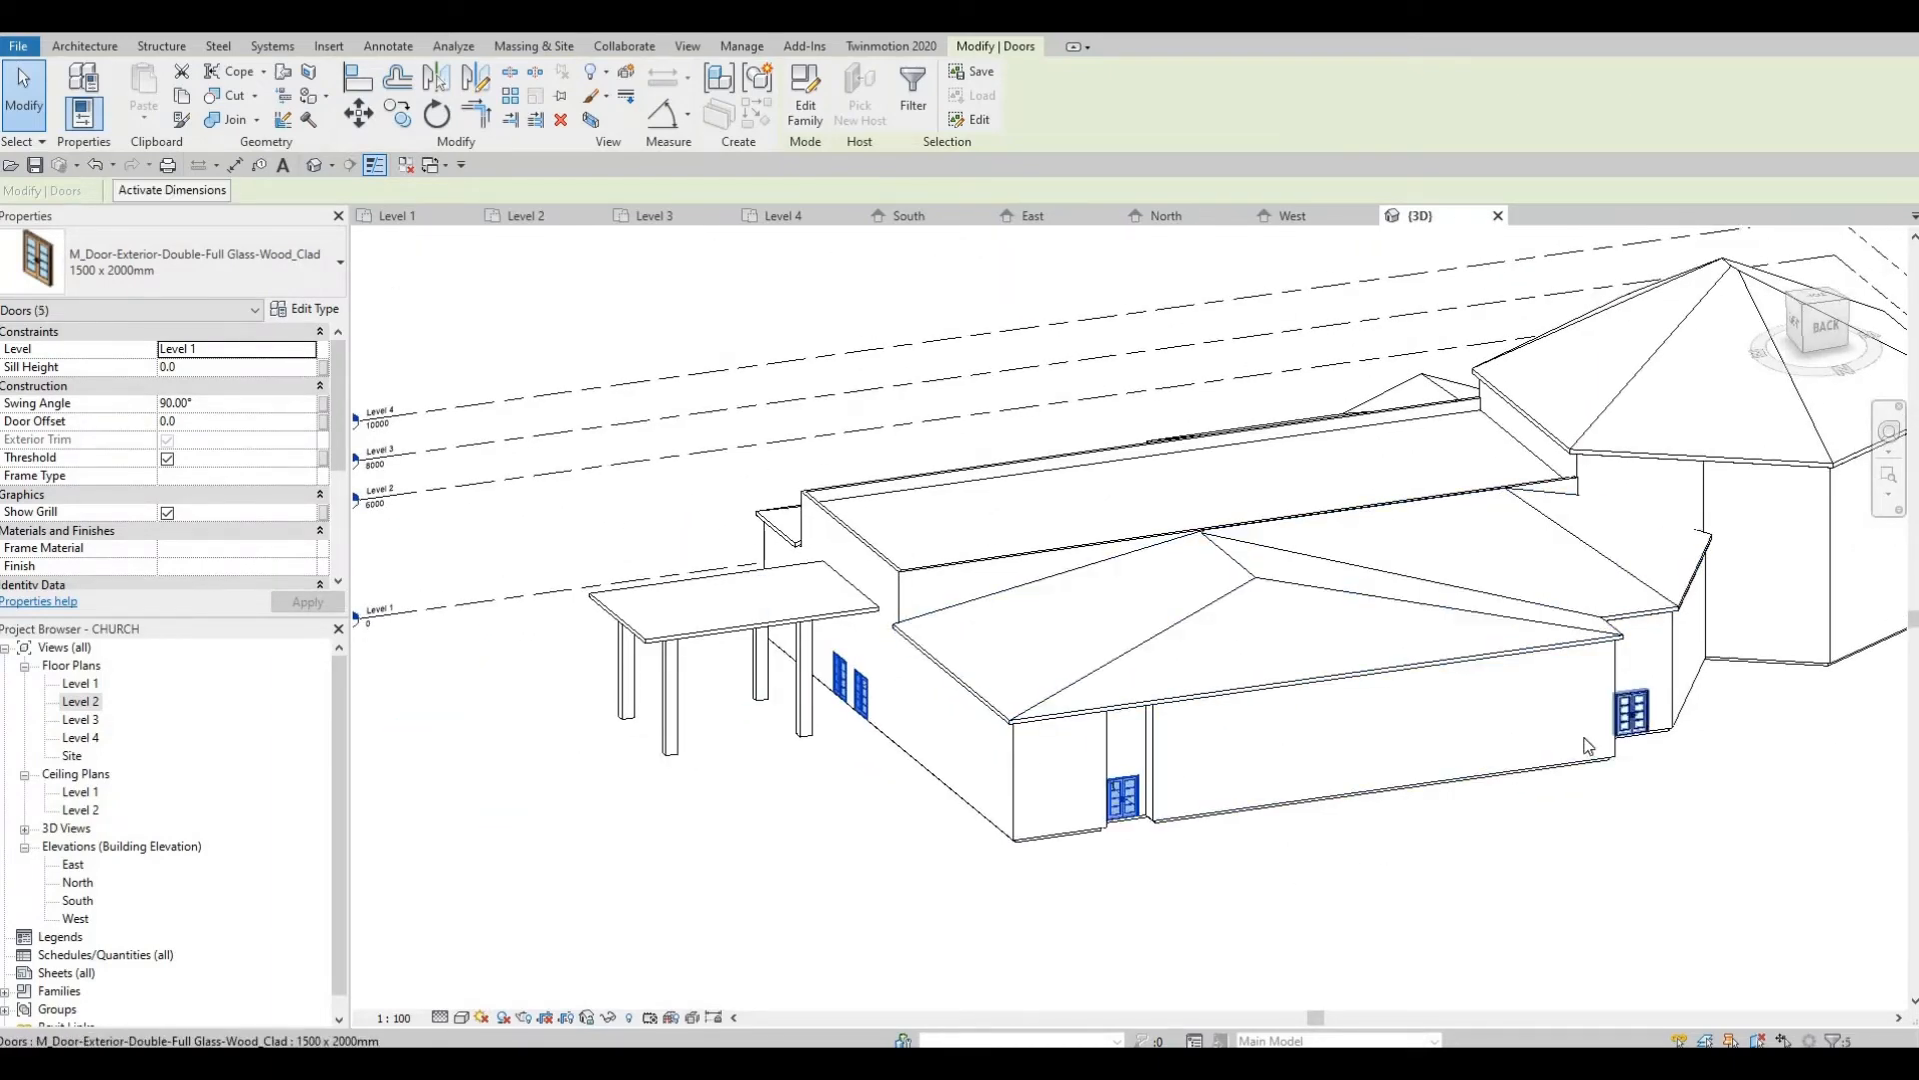
{"action": "middle_click_drag", "start_coordinate": [1256, 746], "coordinate": [860, 750], "text": "shift"}
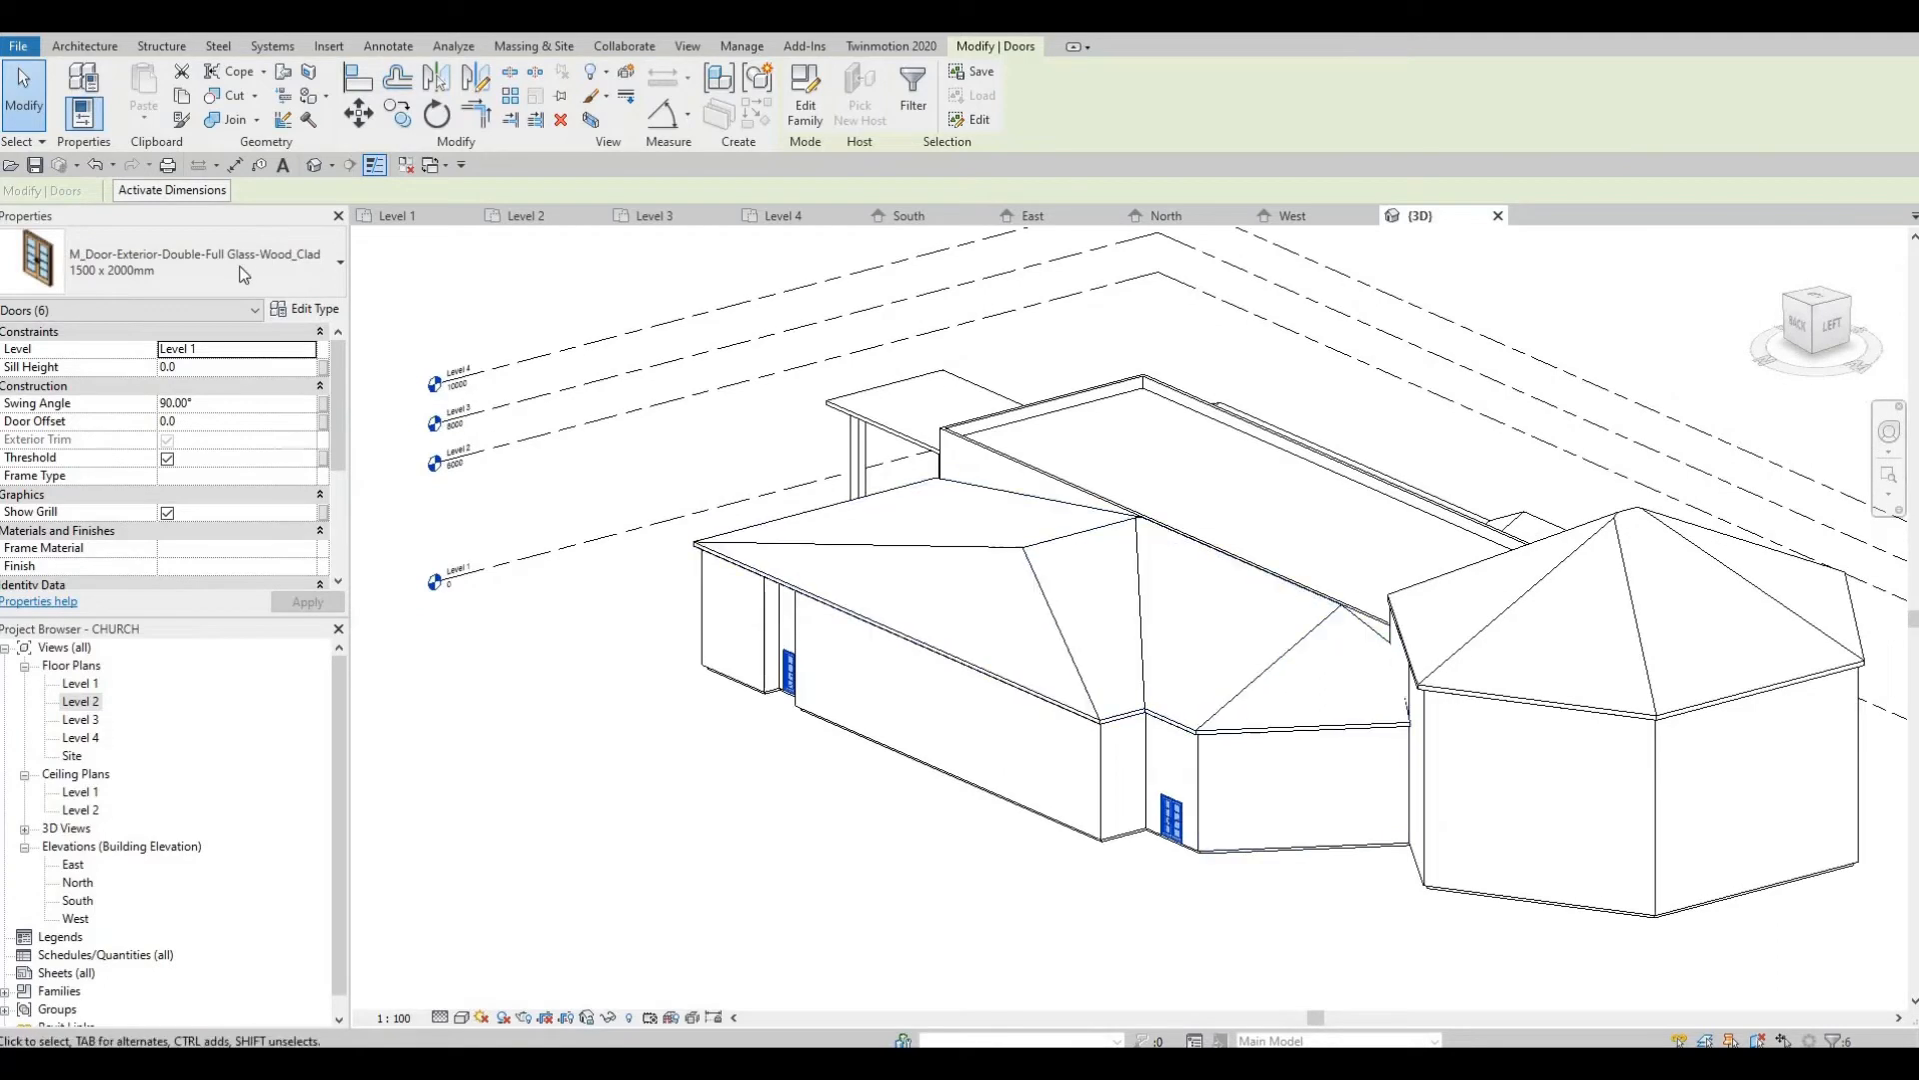
{"action": "left_click", "coordinate": [243, 270]}
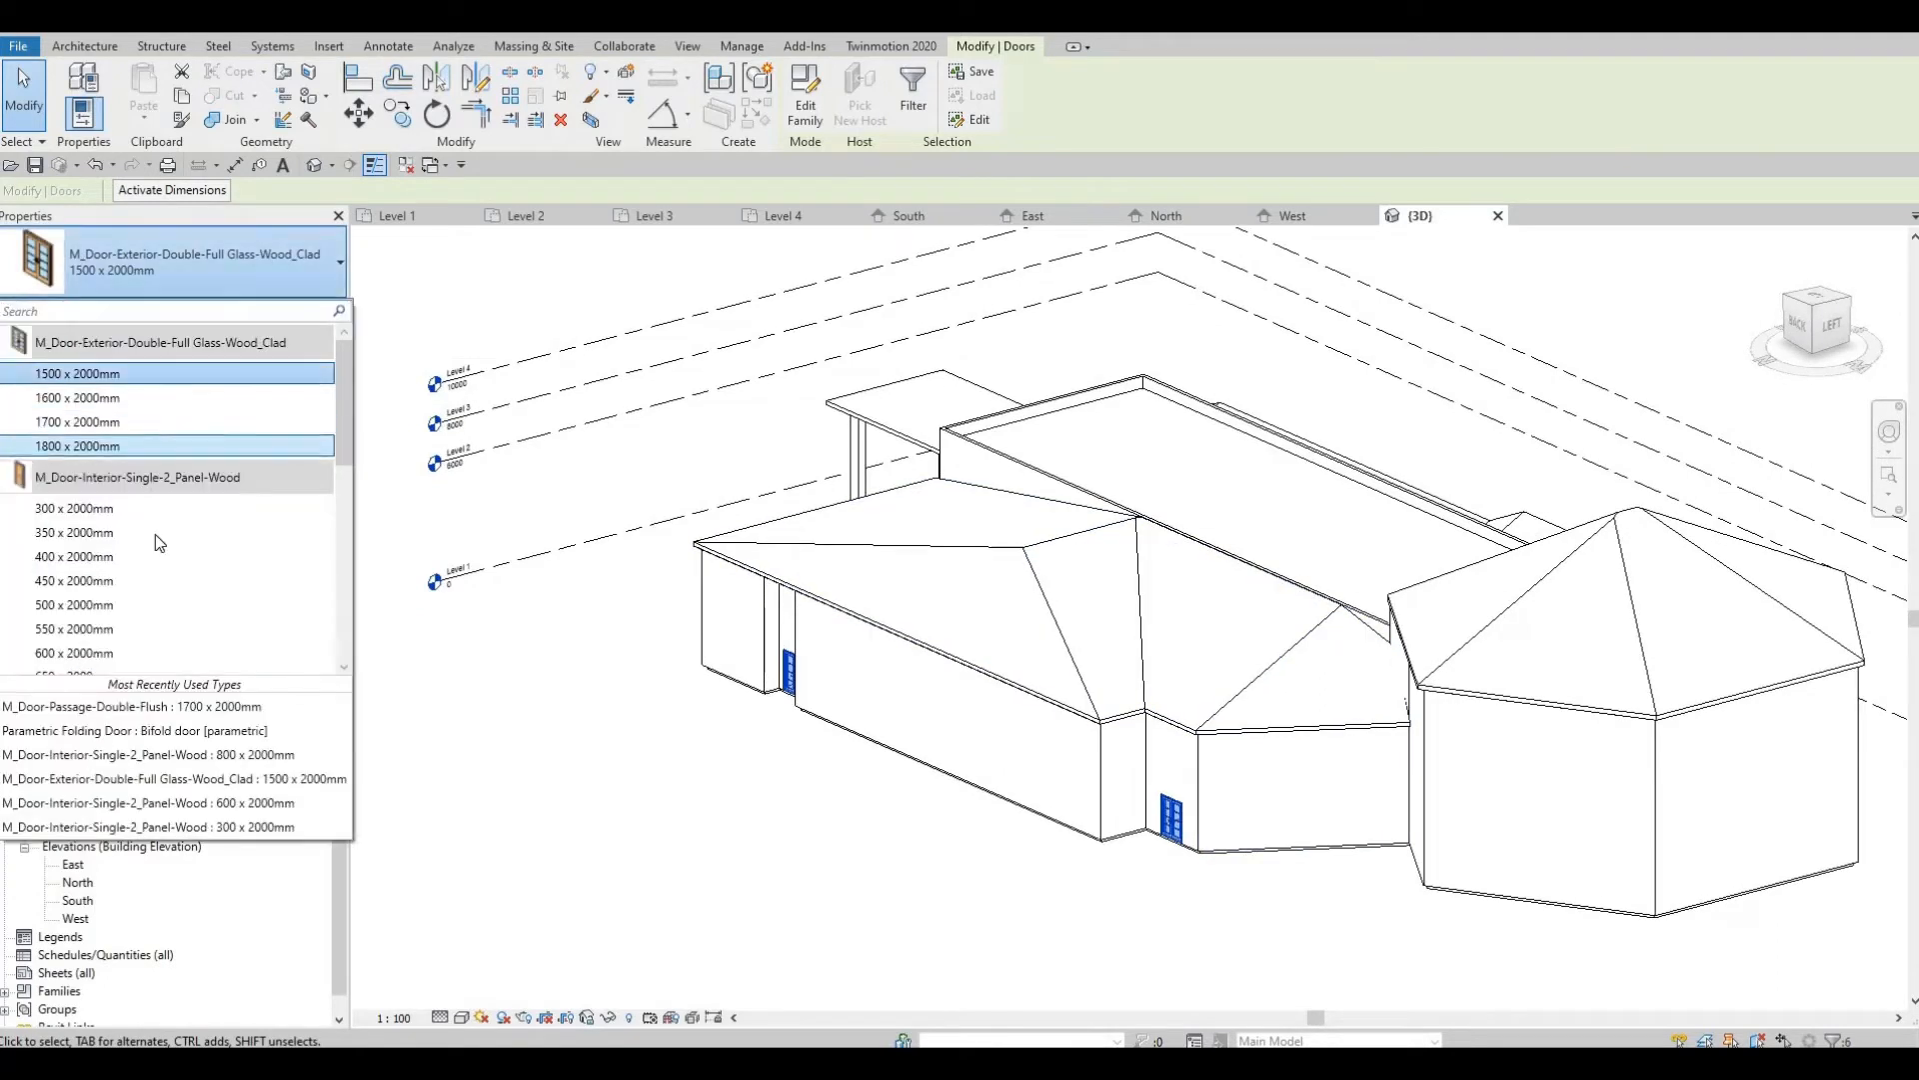
{"action": "scroll", "coordinate": [154, 534], "scroll_direction": "down", "scroll_amount": 9}
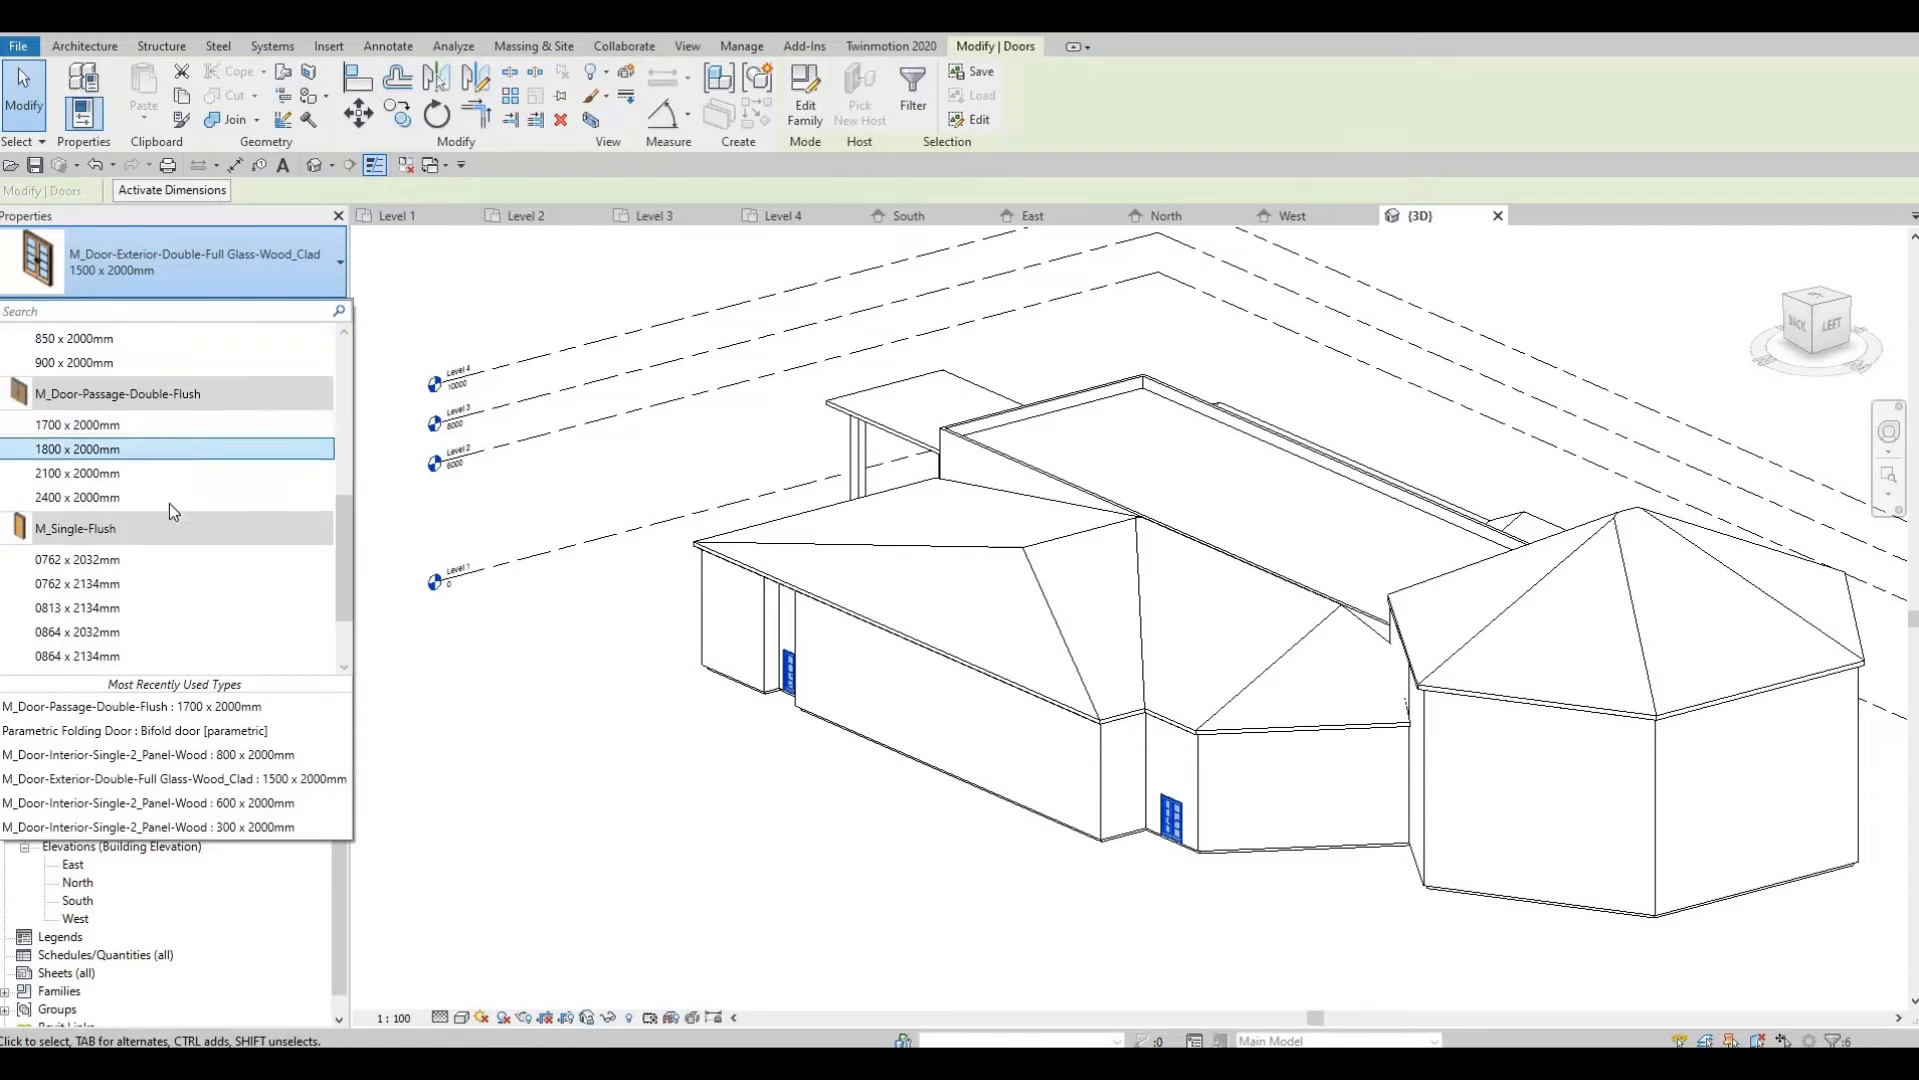
{"action": "scroll", "coordinate": [170, 502], "scroll_direction": "up", "scroll_amount": 6}
{"action": "scroll", "coordinate": [172, 546], "scroll_direction": "down", "scroll_amount": 6}
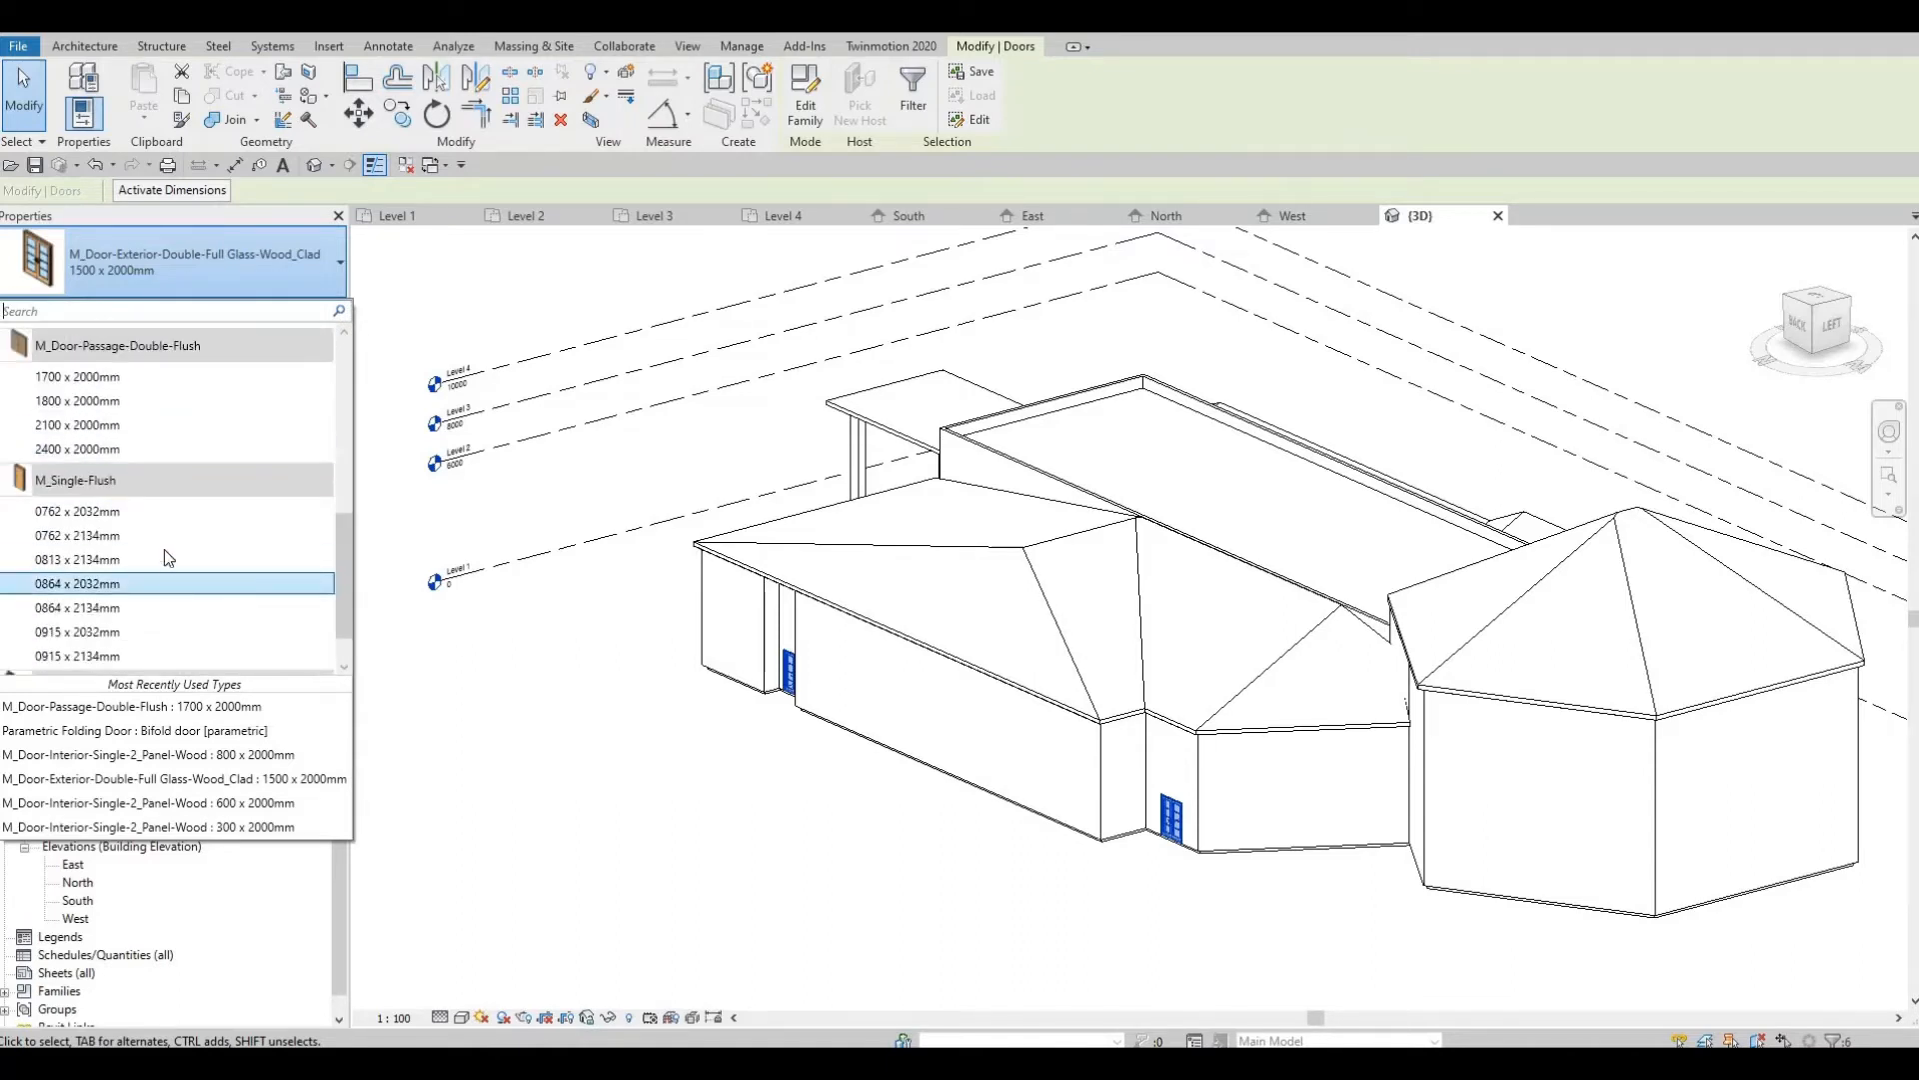
{"action": "left_click", "coordinate": [140, 378]}
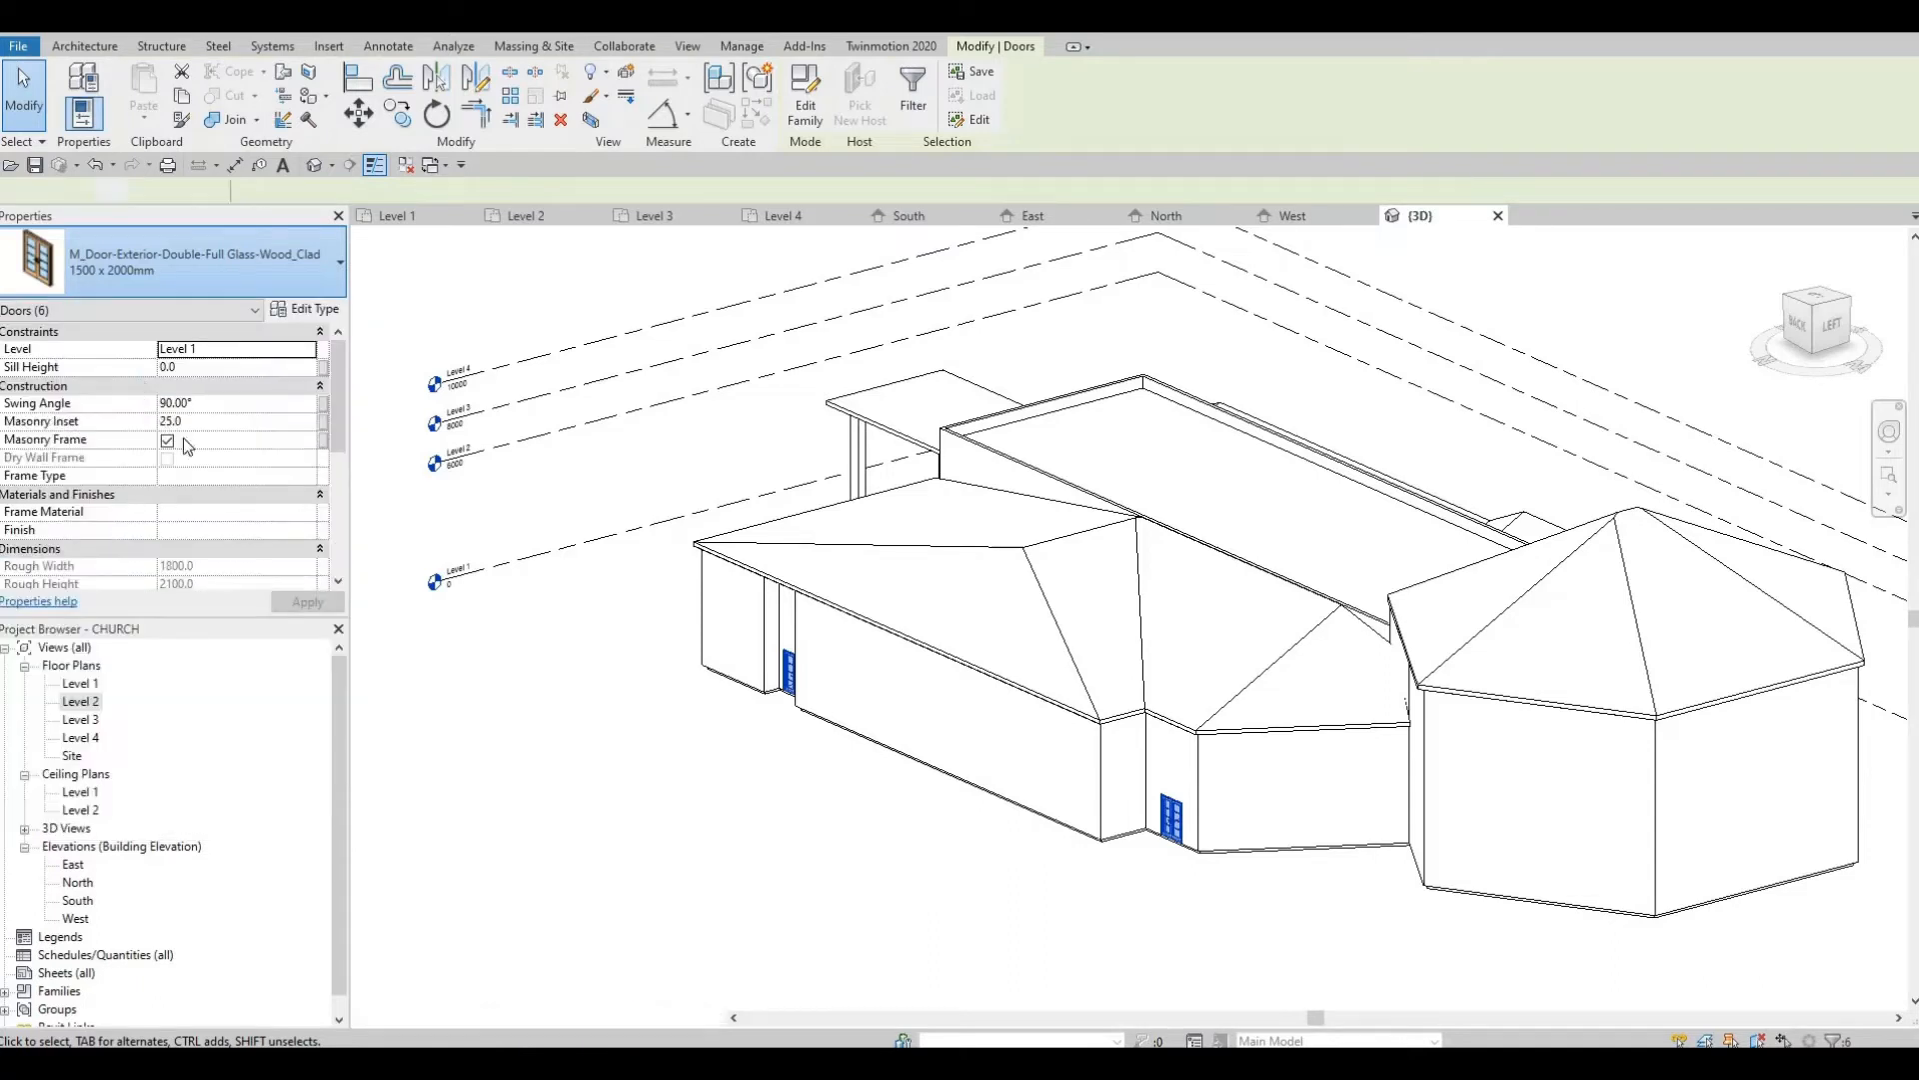
{"action": "key", "text": "Escape"}
In the Level 1 plan, nudge the vestibule's two exterior double doors slightly along the wall toward grid line E
{"action": "double_click", "coordinate": [80, 684]}
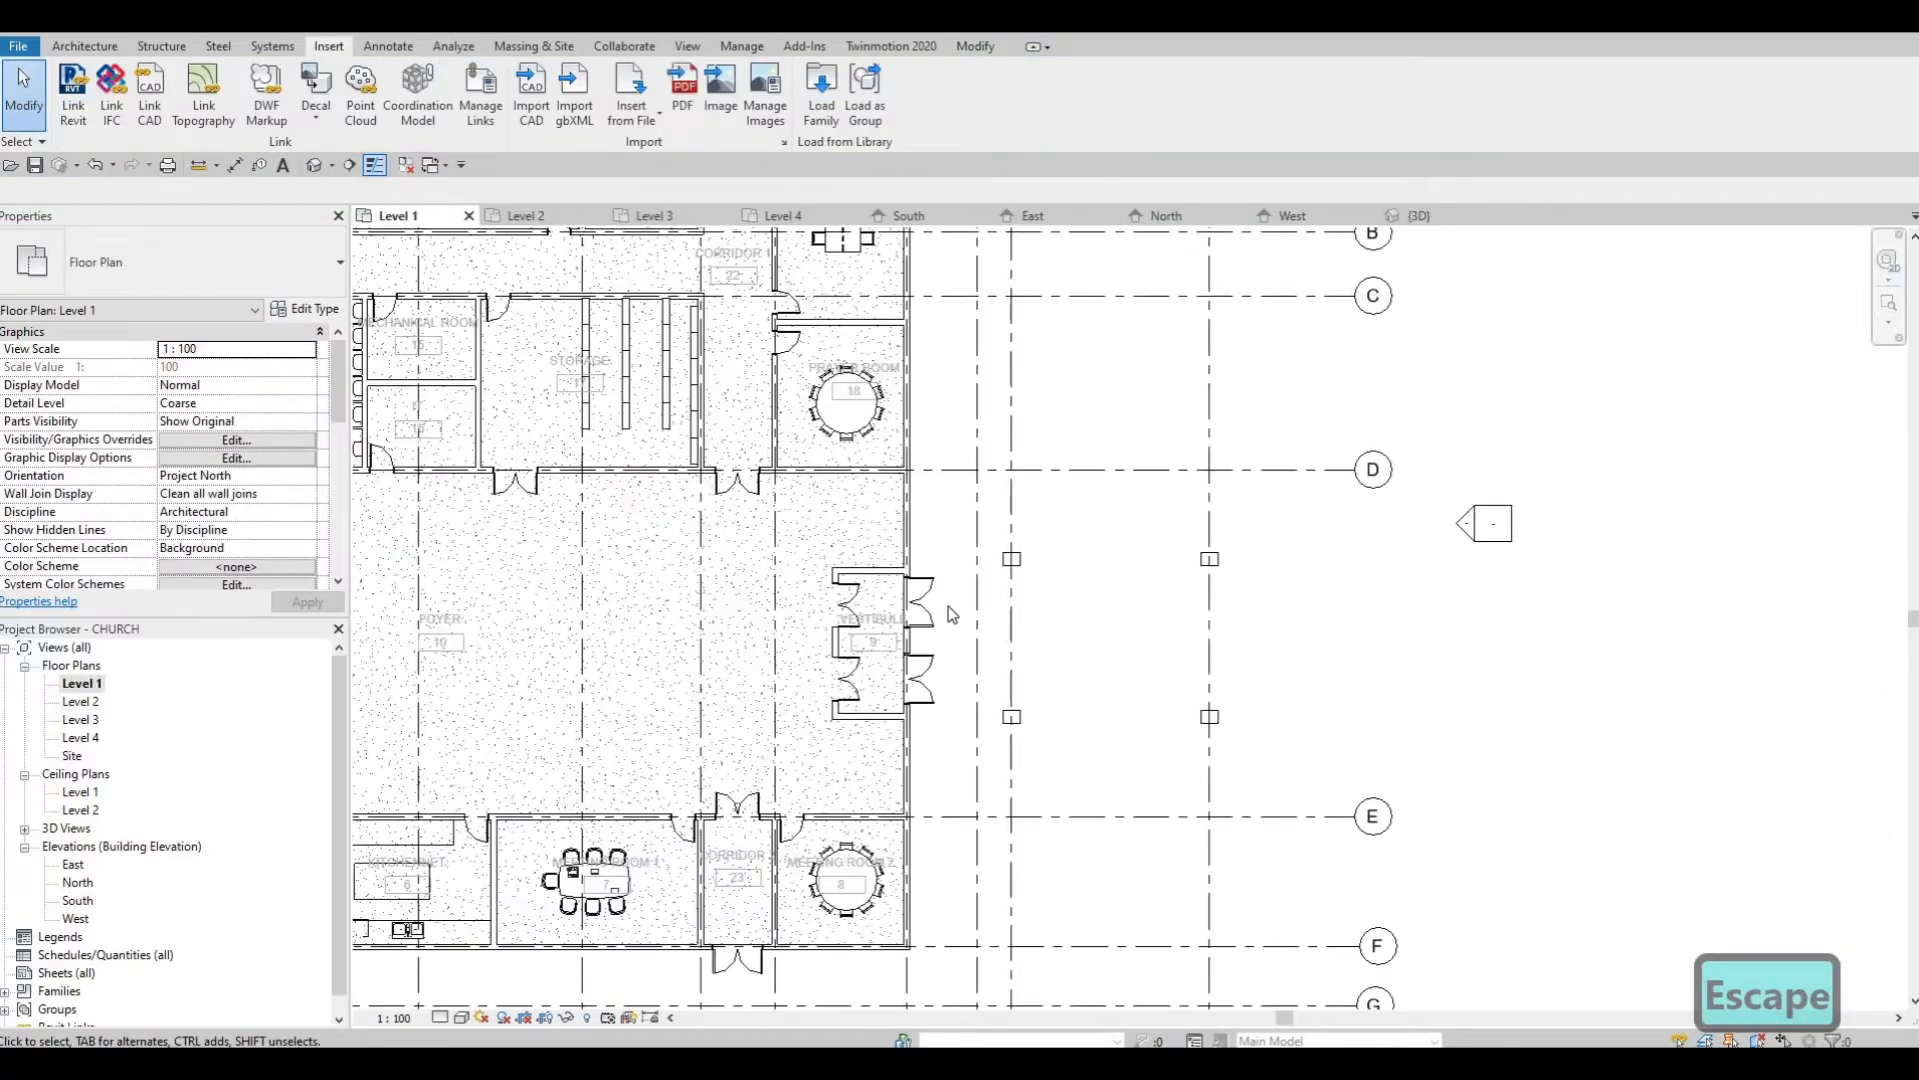
{"action": "middle_click_drag", "start_coordinate": [1125, 604], "coordinate": [1269, 598]}
{"action": "scroll", "coordinate": [1270, 605], "scroll_direction": "up", "scroll_amount": 4}
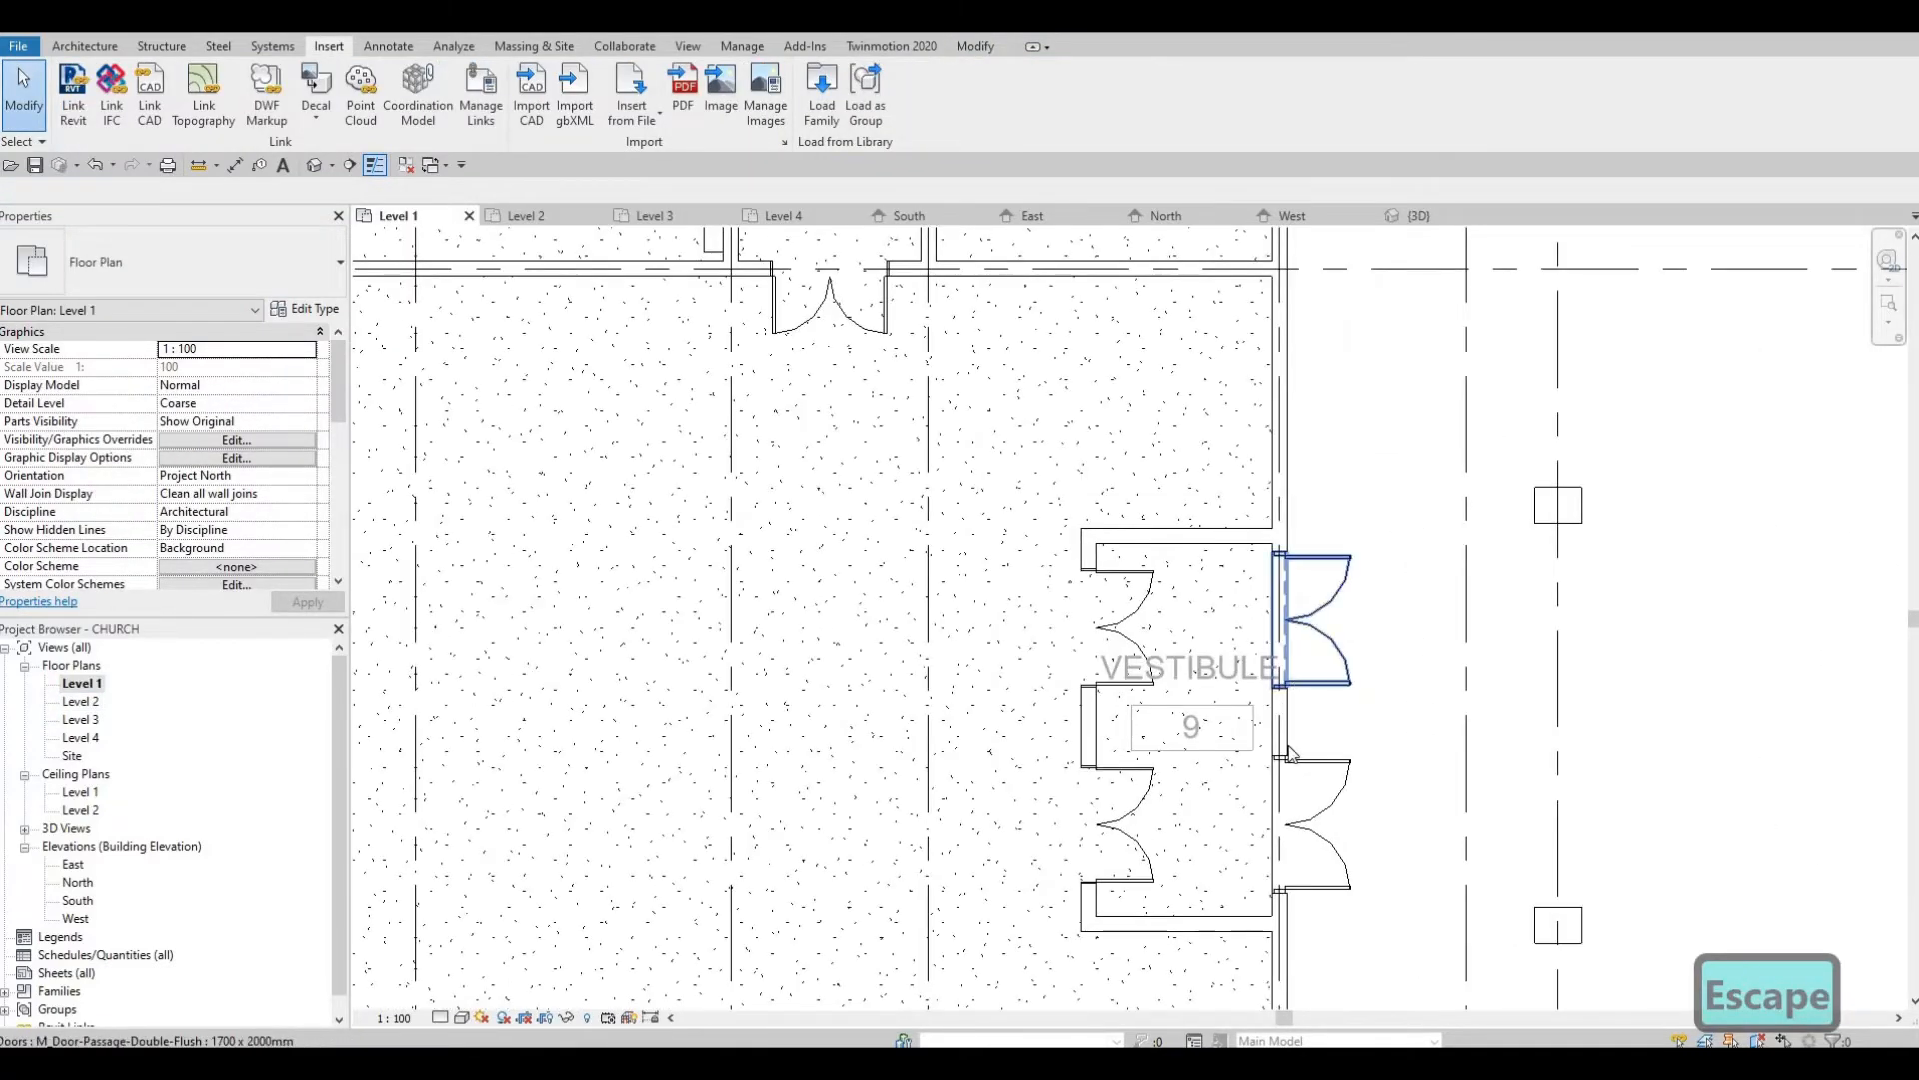
{"action": "left_click", "coordinate": [1302, 772]}
{"action": "left_click", "coordinate": [1300, 767], "text": "ctrl"}
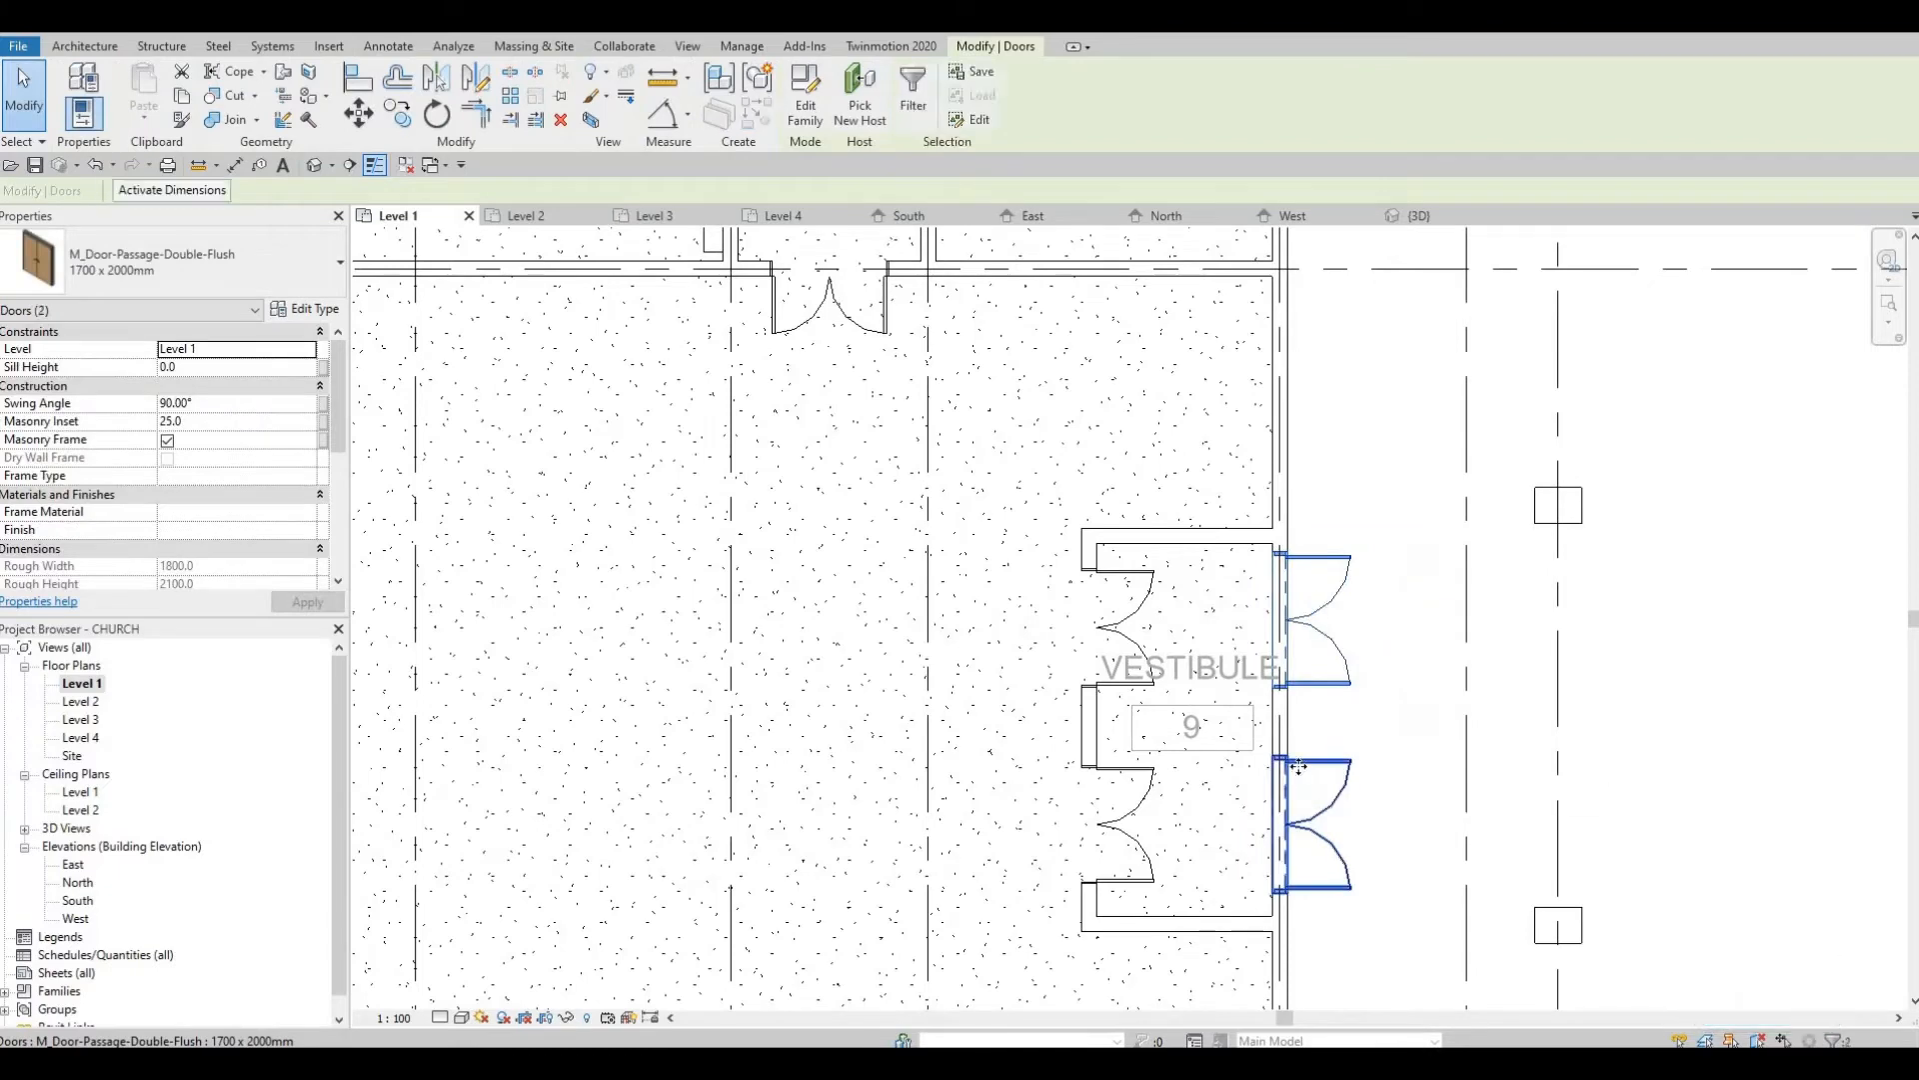
{"action": "key", "text": "Down"}
{"action": "key", "text": "Down"}
{"action": "key", "text": "Escape"}
{"action": "middle_click_drag", "start_coordinate": [1284, 660], "coordinate": [1357, 1010]}
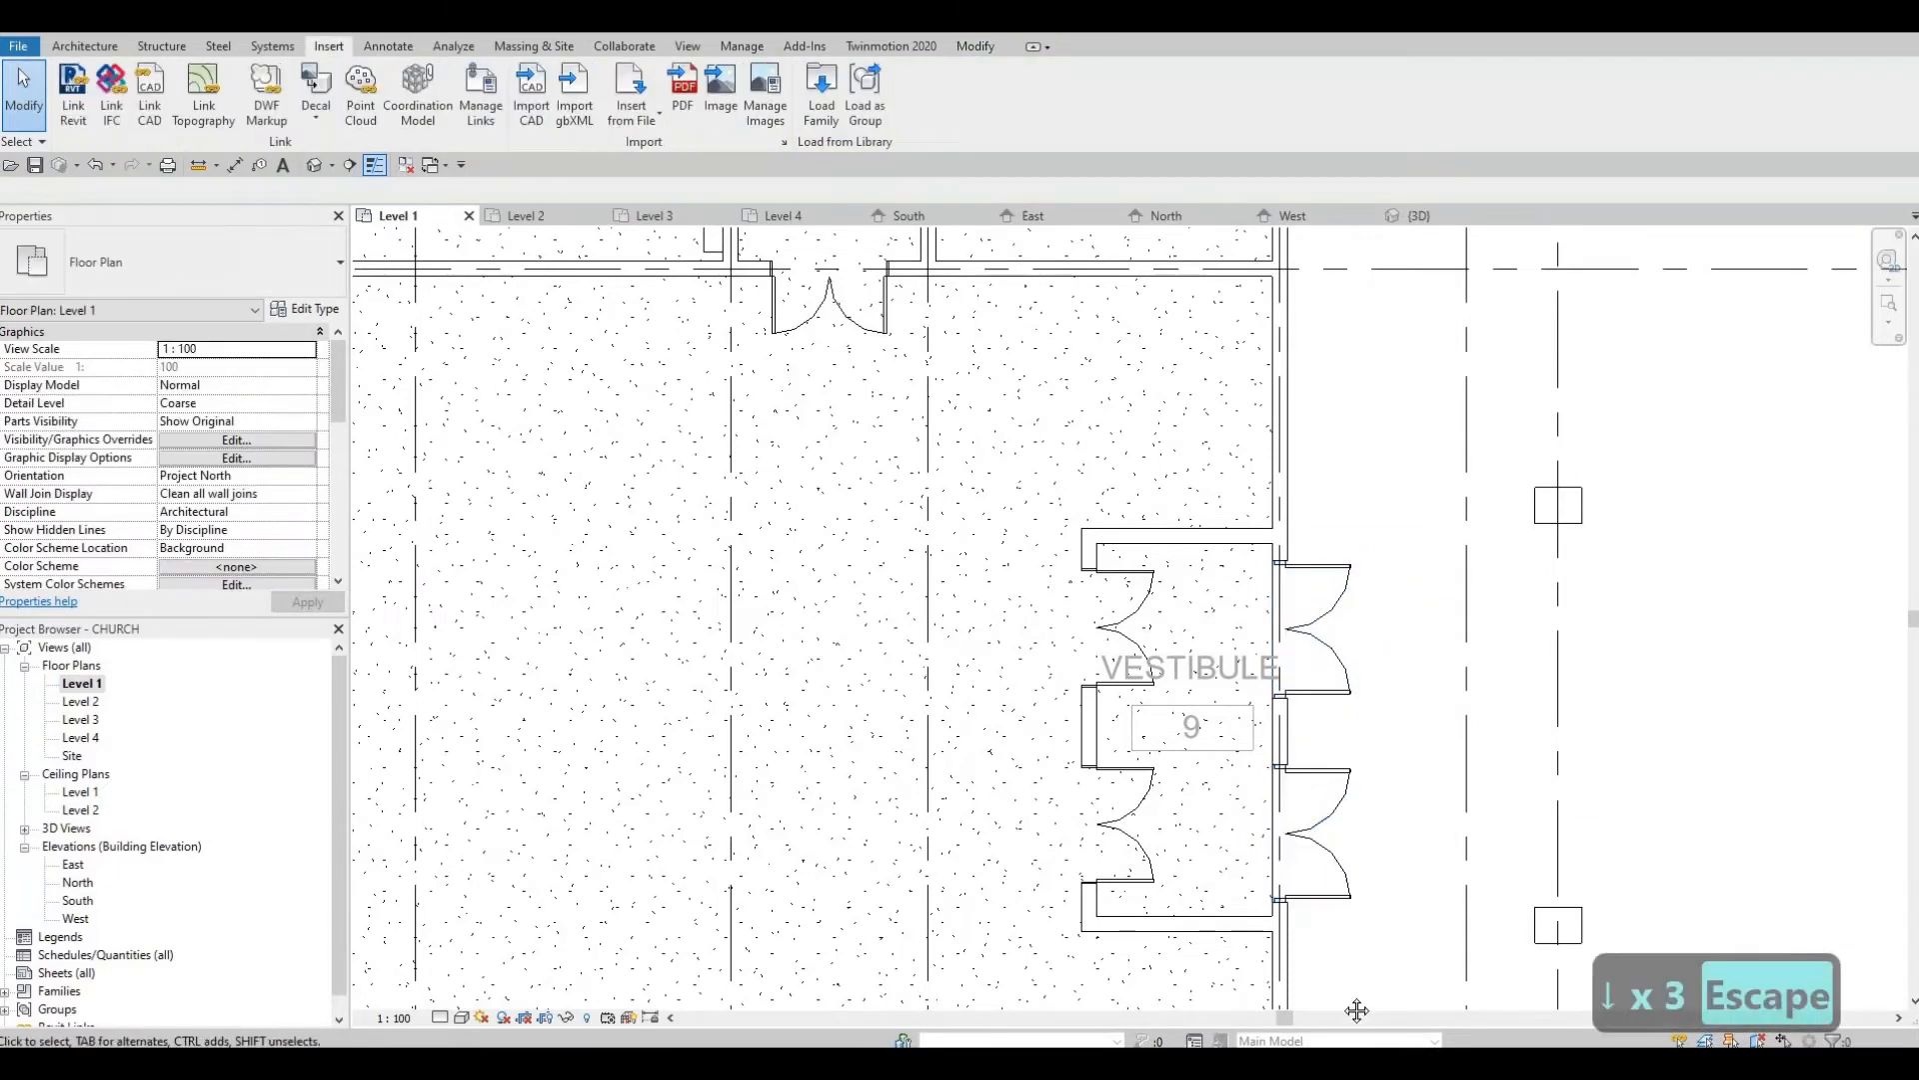
{"action": "scroll", "coordinate": [1281, 362], "scroll_direction": "down", "scroll_amount": 3}
{"action": "middle_click_drag", "start_coordinate": [1164, 241], "coordinate": [1244, 577]}
{"action": "scroll", "coordinate": [1158, 271], "scroll_direction": "down", "scroll_amount": 1}
{"action": "middle_click_drag", "start_coordinate": [1065, 337], "coordinate": [1500, 416]}
{"action": "middle_click_drag", "start_coordinate": [456, 742], "coordinate": [818, 784]}
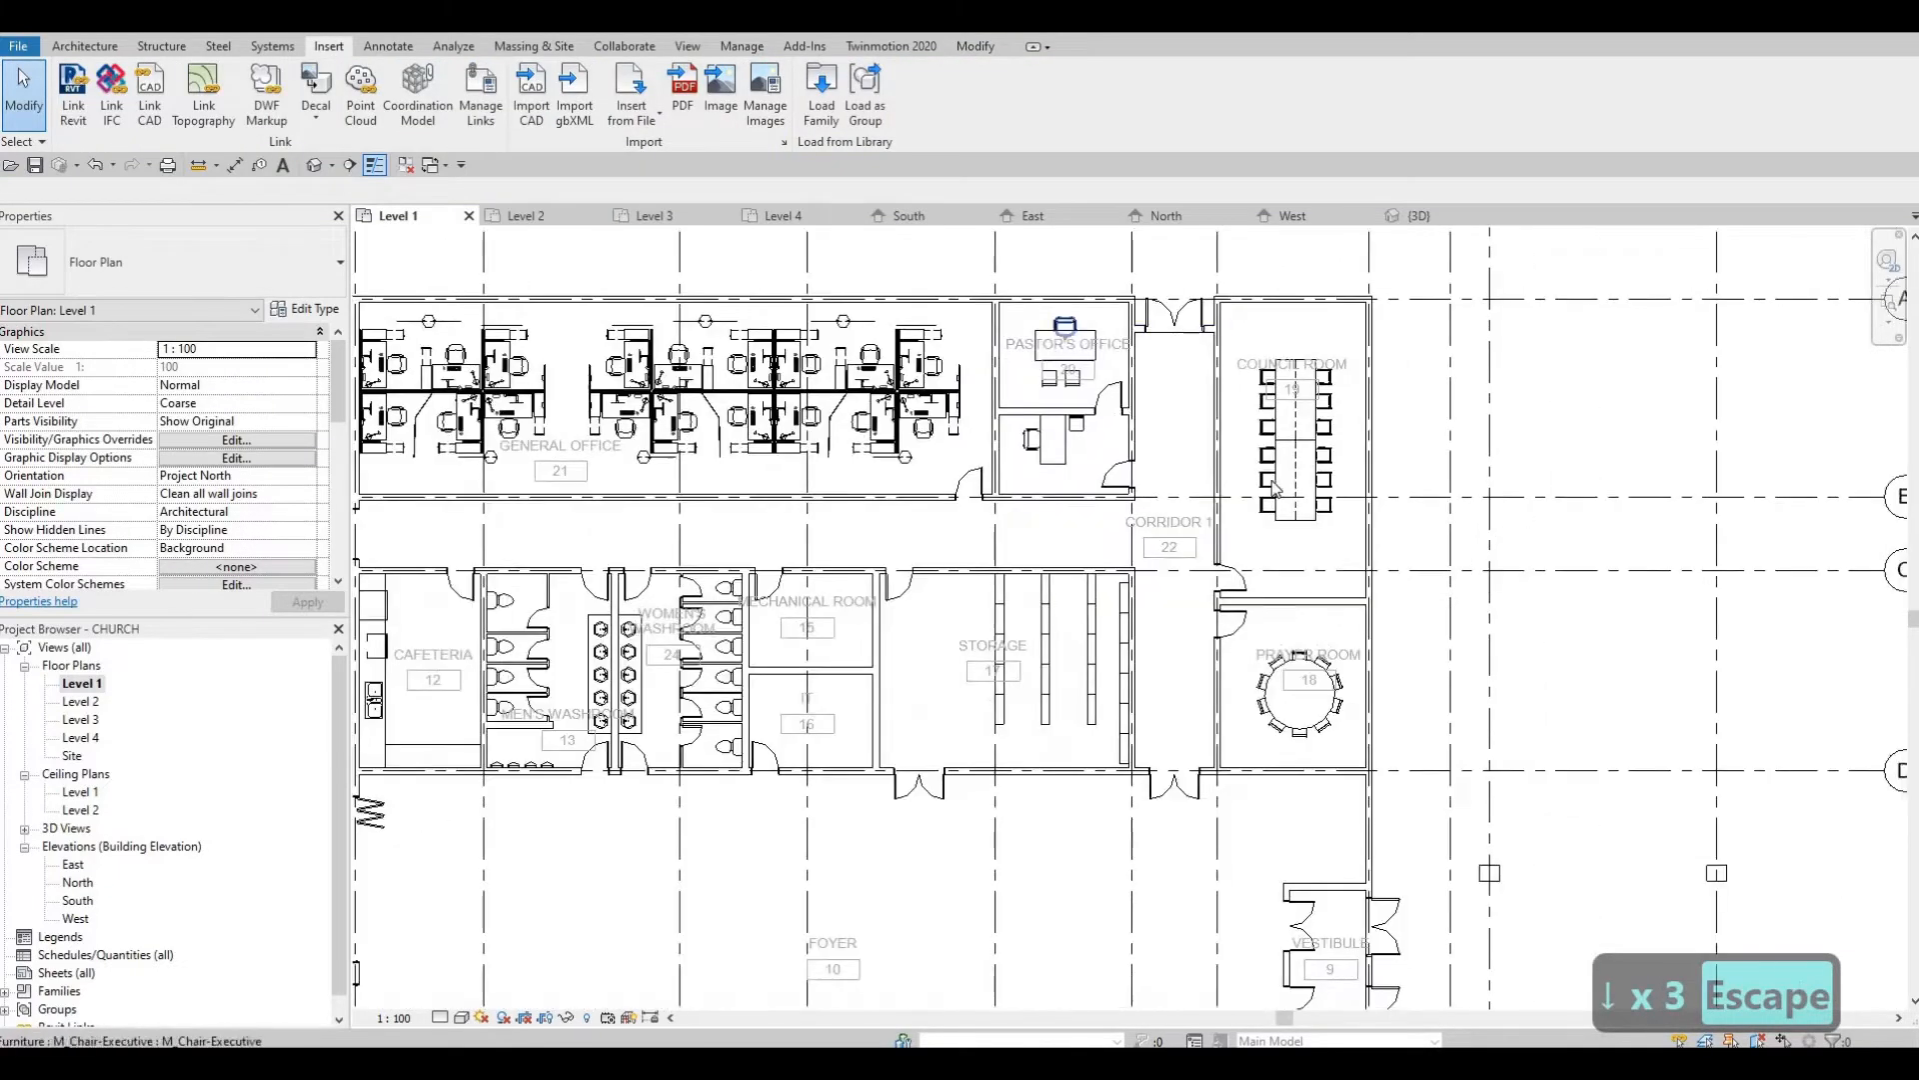
Inspect the doors and rooms across the Level 1 plan and the church exterior in the 3D view
{"action": "middle_click_drag", "start_coordinate": [1083, 488], "coordinate": [1030, 250]}
{"action": "scroll", "coordinate": [1030, 250], "scroll_direction": "down", "scroll_amount": 1}
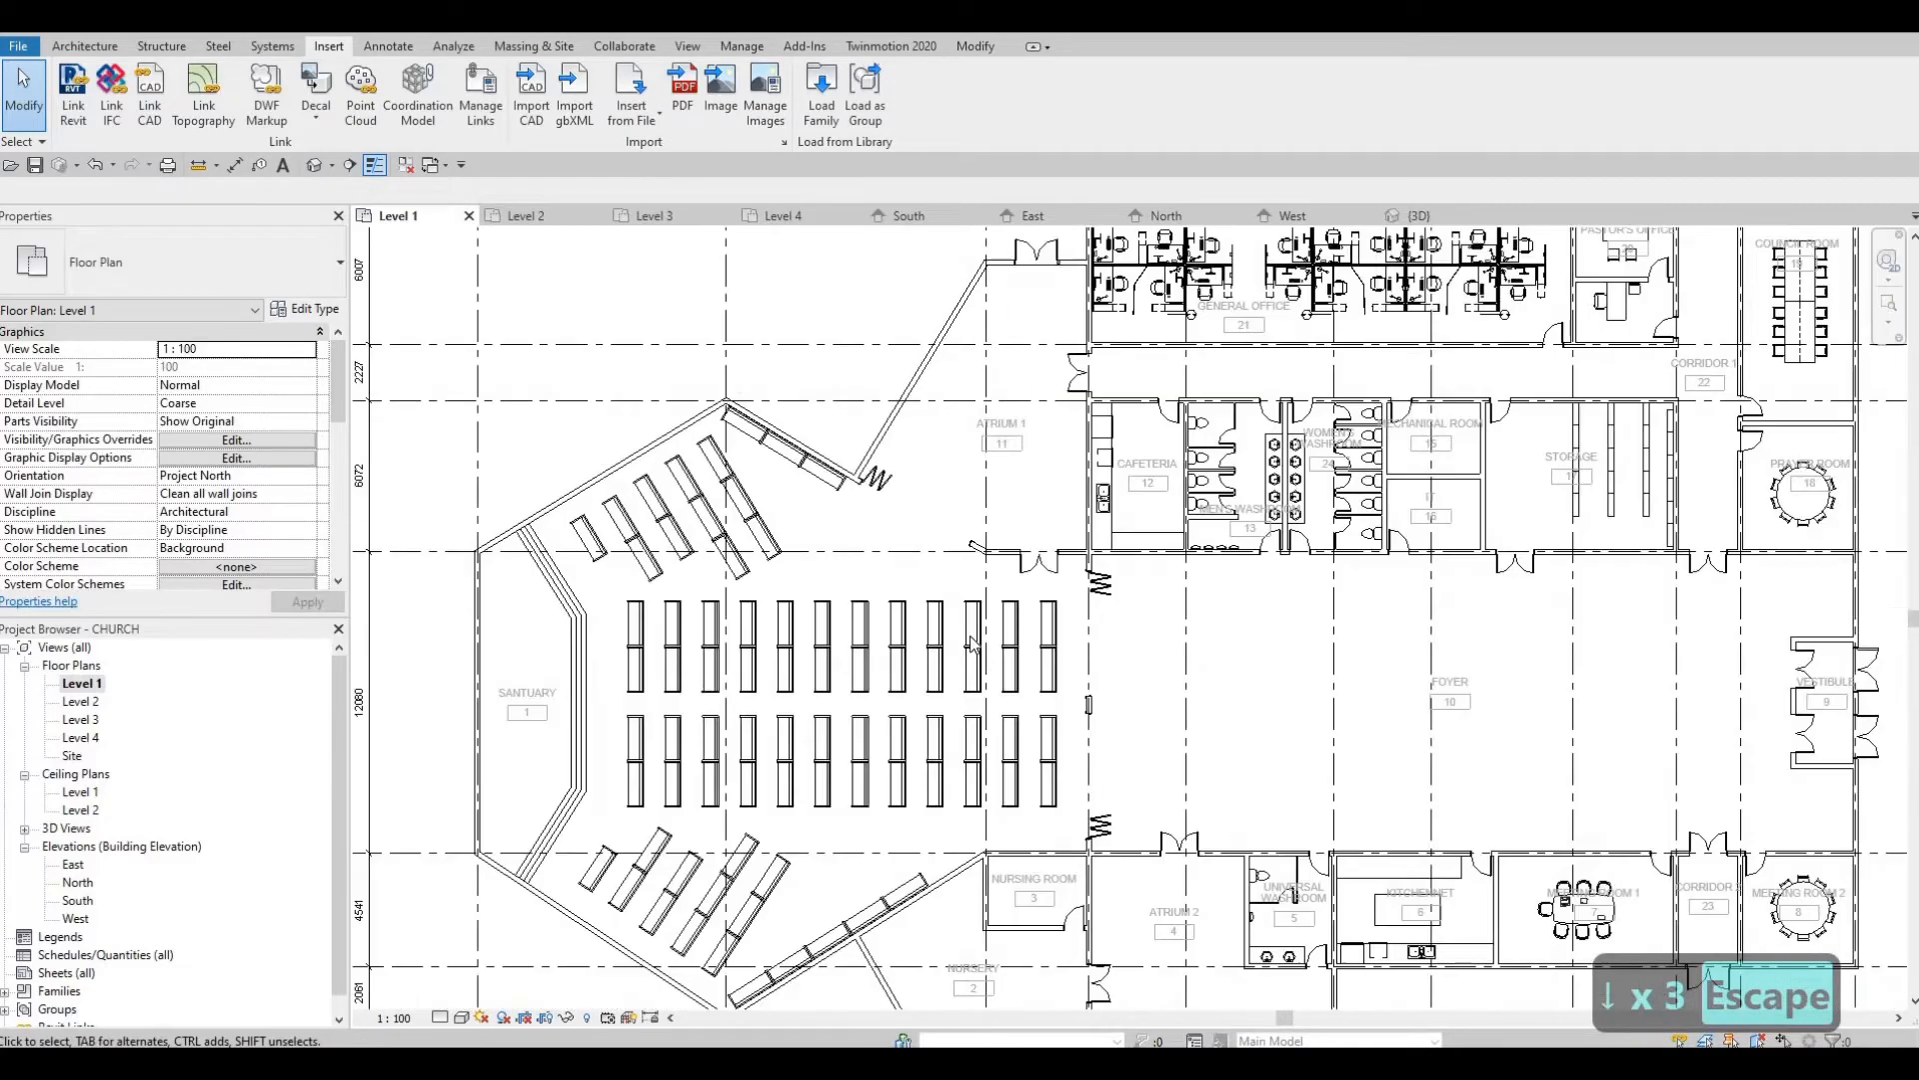
{"action": "middle_click_drag", "start_coordinate": [1170, 925], "coordinate": [1026, 542]}
{"action": "middle_click_drag", "start_coordinate": [990, 647], "coordinate": [863, 625]}
{"action": "scroll", "coordinate": [976, 645], "scroll_direction": "up", "scroll_amount": 1}
{"action": "middle_click_drag", "start_coordinate": [1591, 703], "coordinate": [1016, 784]}
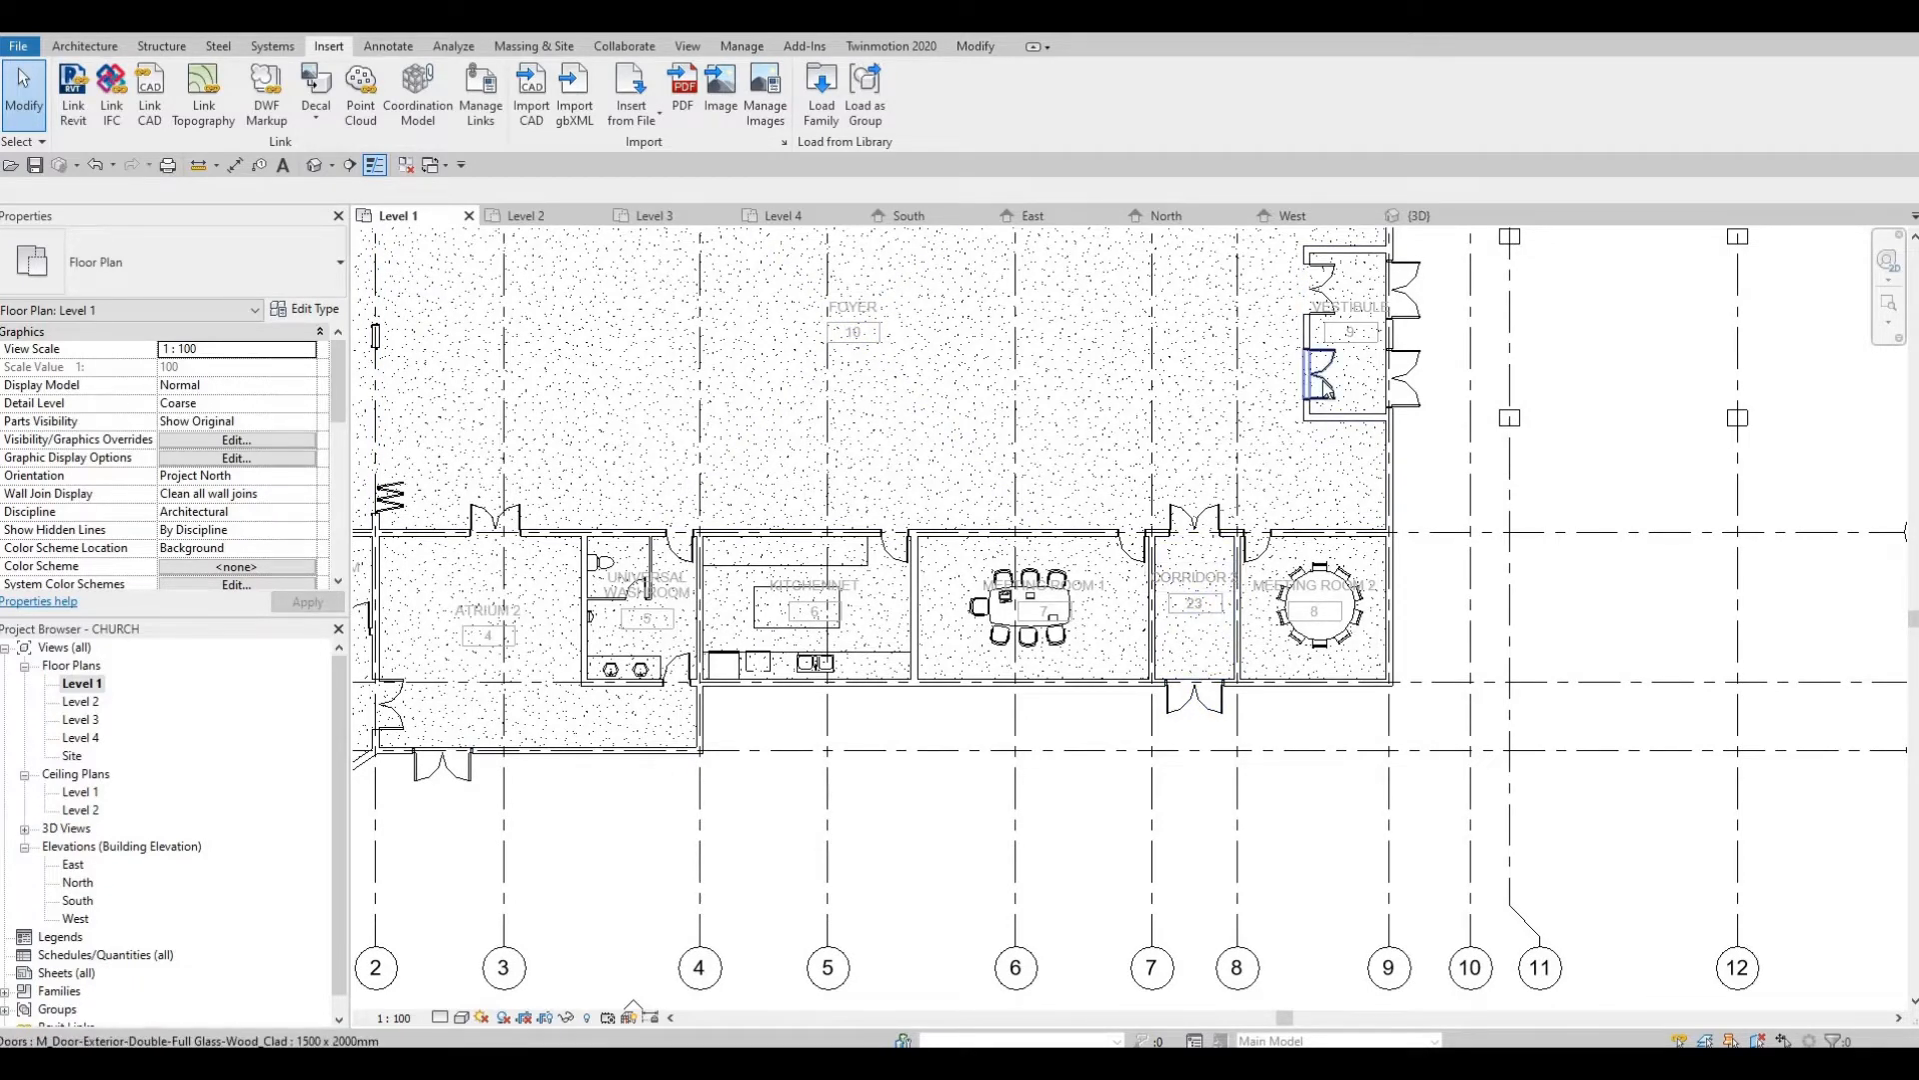
{"action": "left_click", "coordinate": [1324, 386]}
{"action": "key", "text": "Escape"}
{"action": "key", "text": "Escape"}
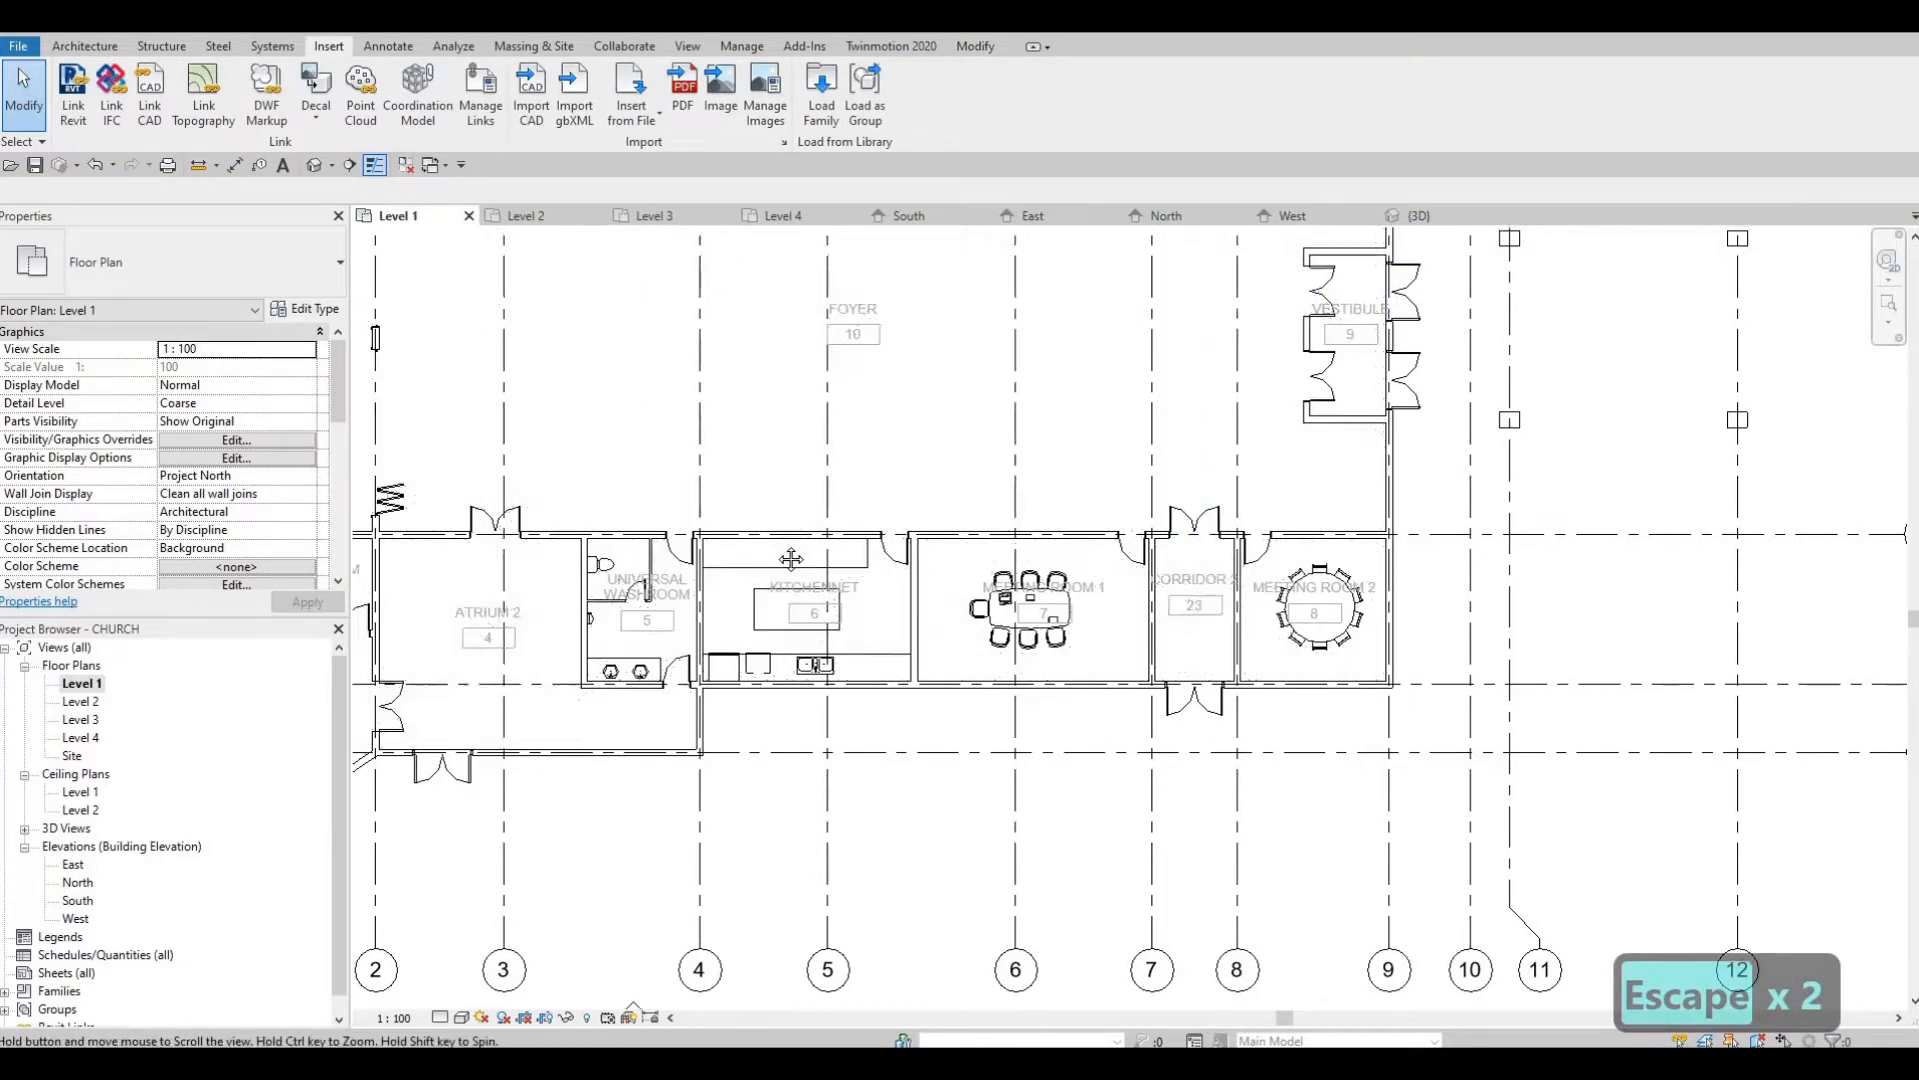
{"action": "key", "text": "z"}
{"action": "key", "text": "f"}
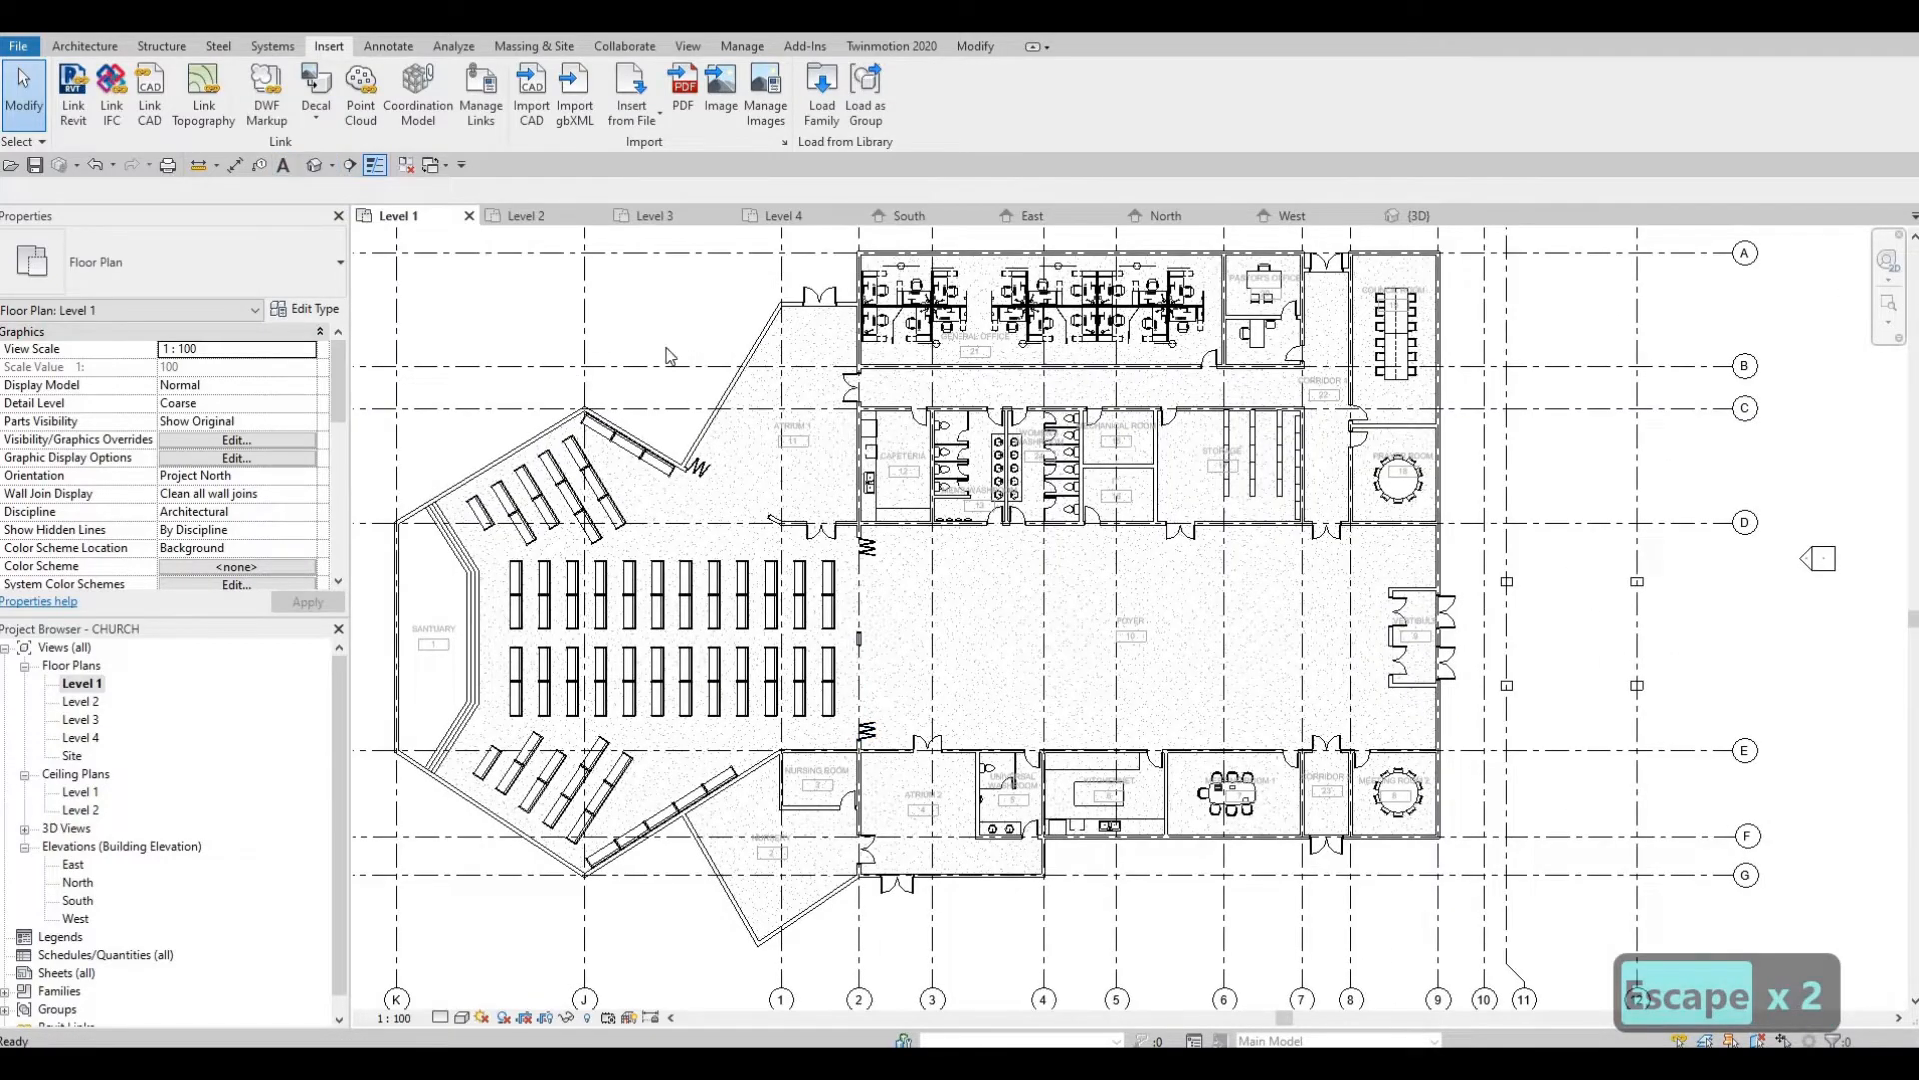
{"action": "middle_click_drag", "start_coordinate": [810, 528], "coordinate": [1510, 502], "text": "shift"}
{"action": "middle_click_drag", "start_coordinate": [1397, 508], "coordinate": [999, 437], "text": "shift"}
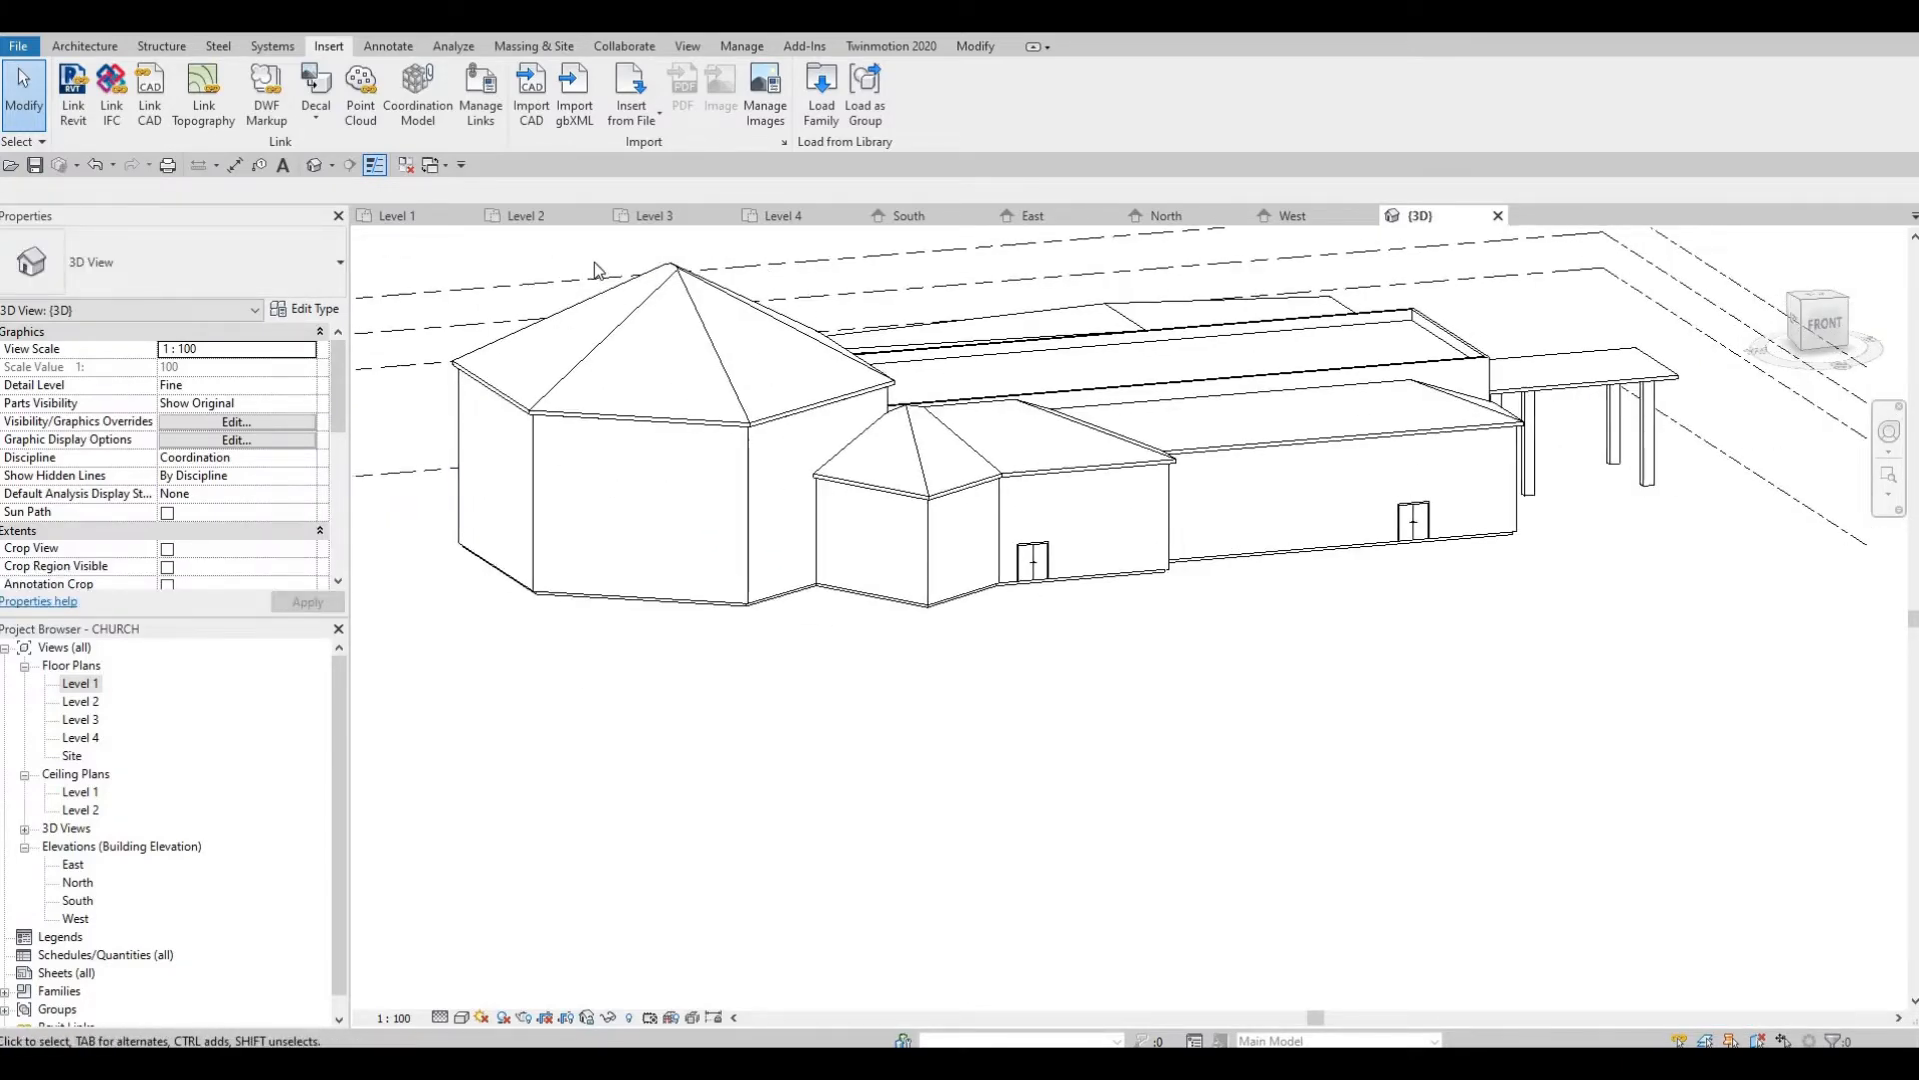
Start loading a family and browse to the Windows folder of the Canada metric library
{"action": "left_click", "coordinate": [819, 108]}
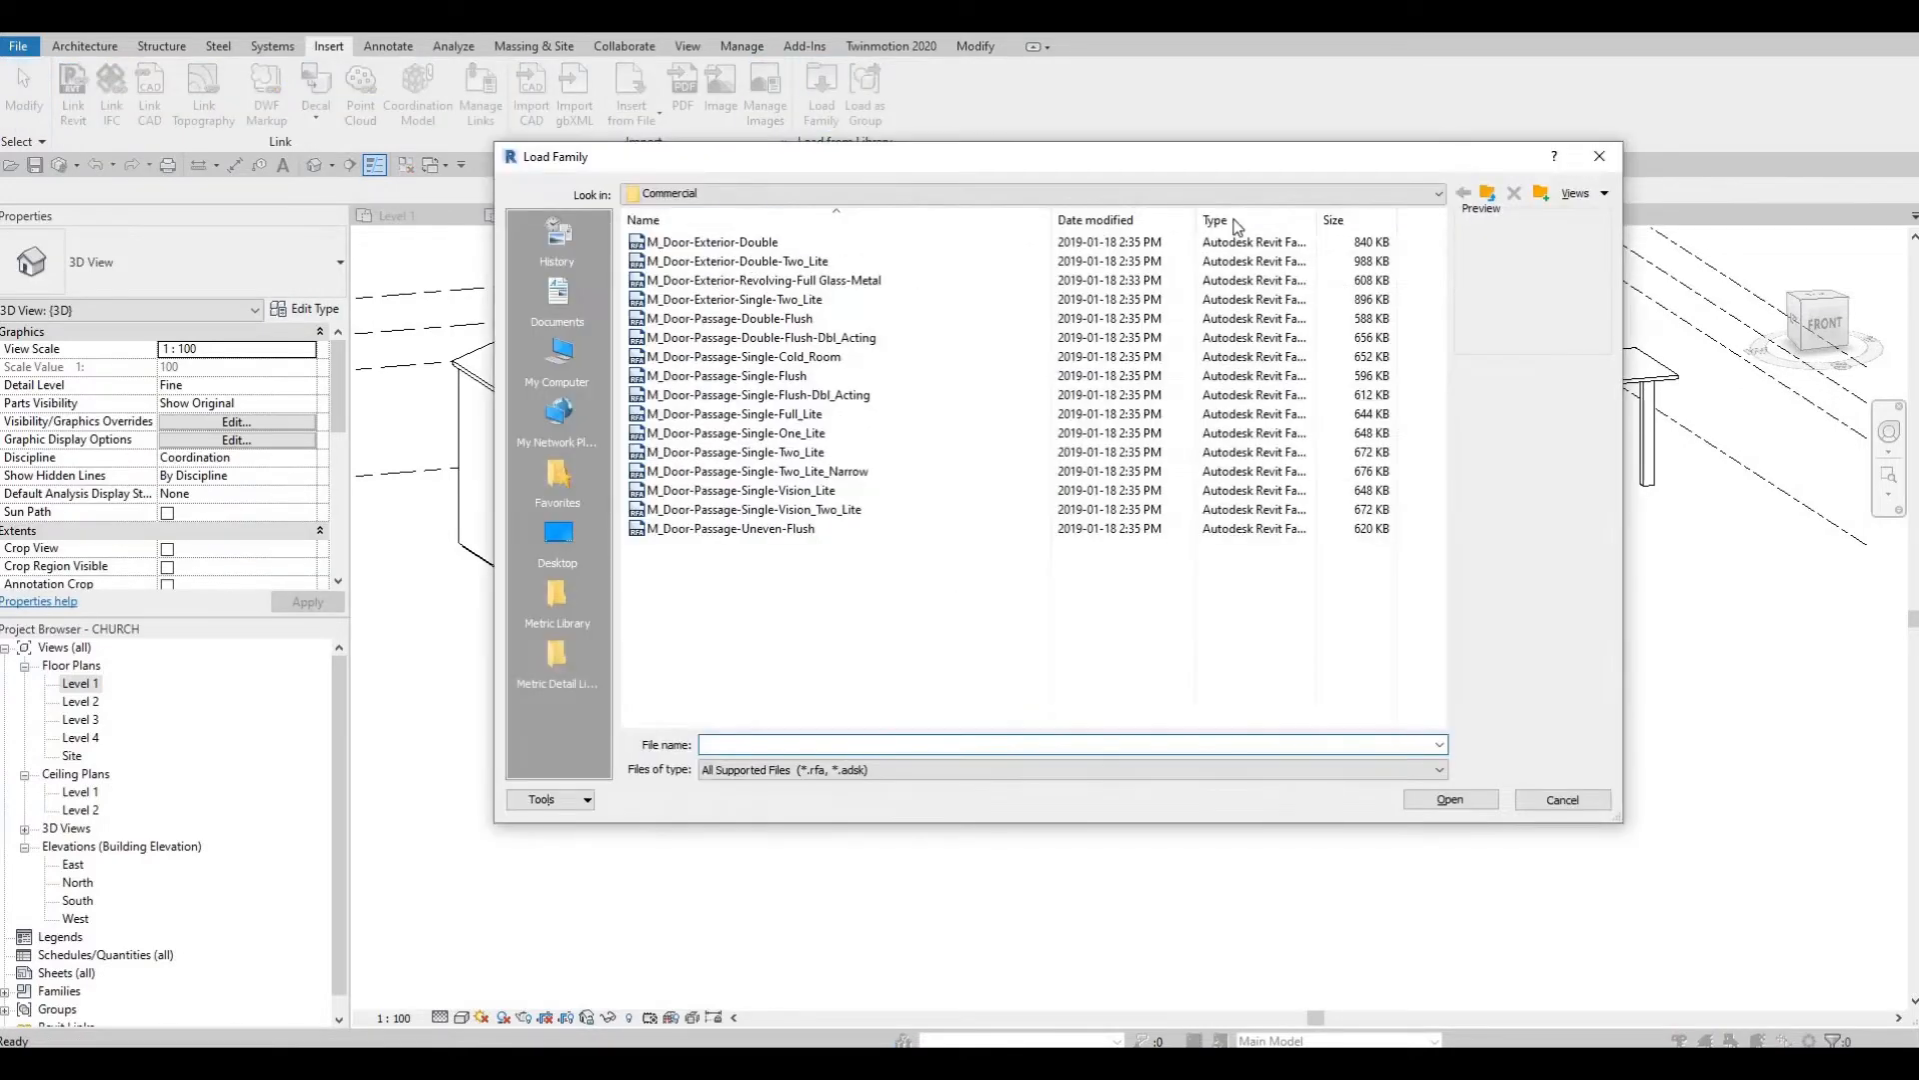
{"action": "left_click", "coordinate": [1487, 193]}
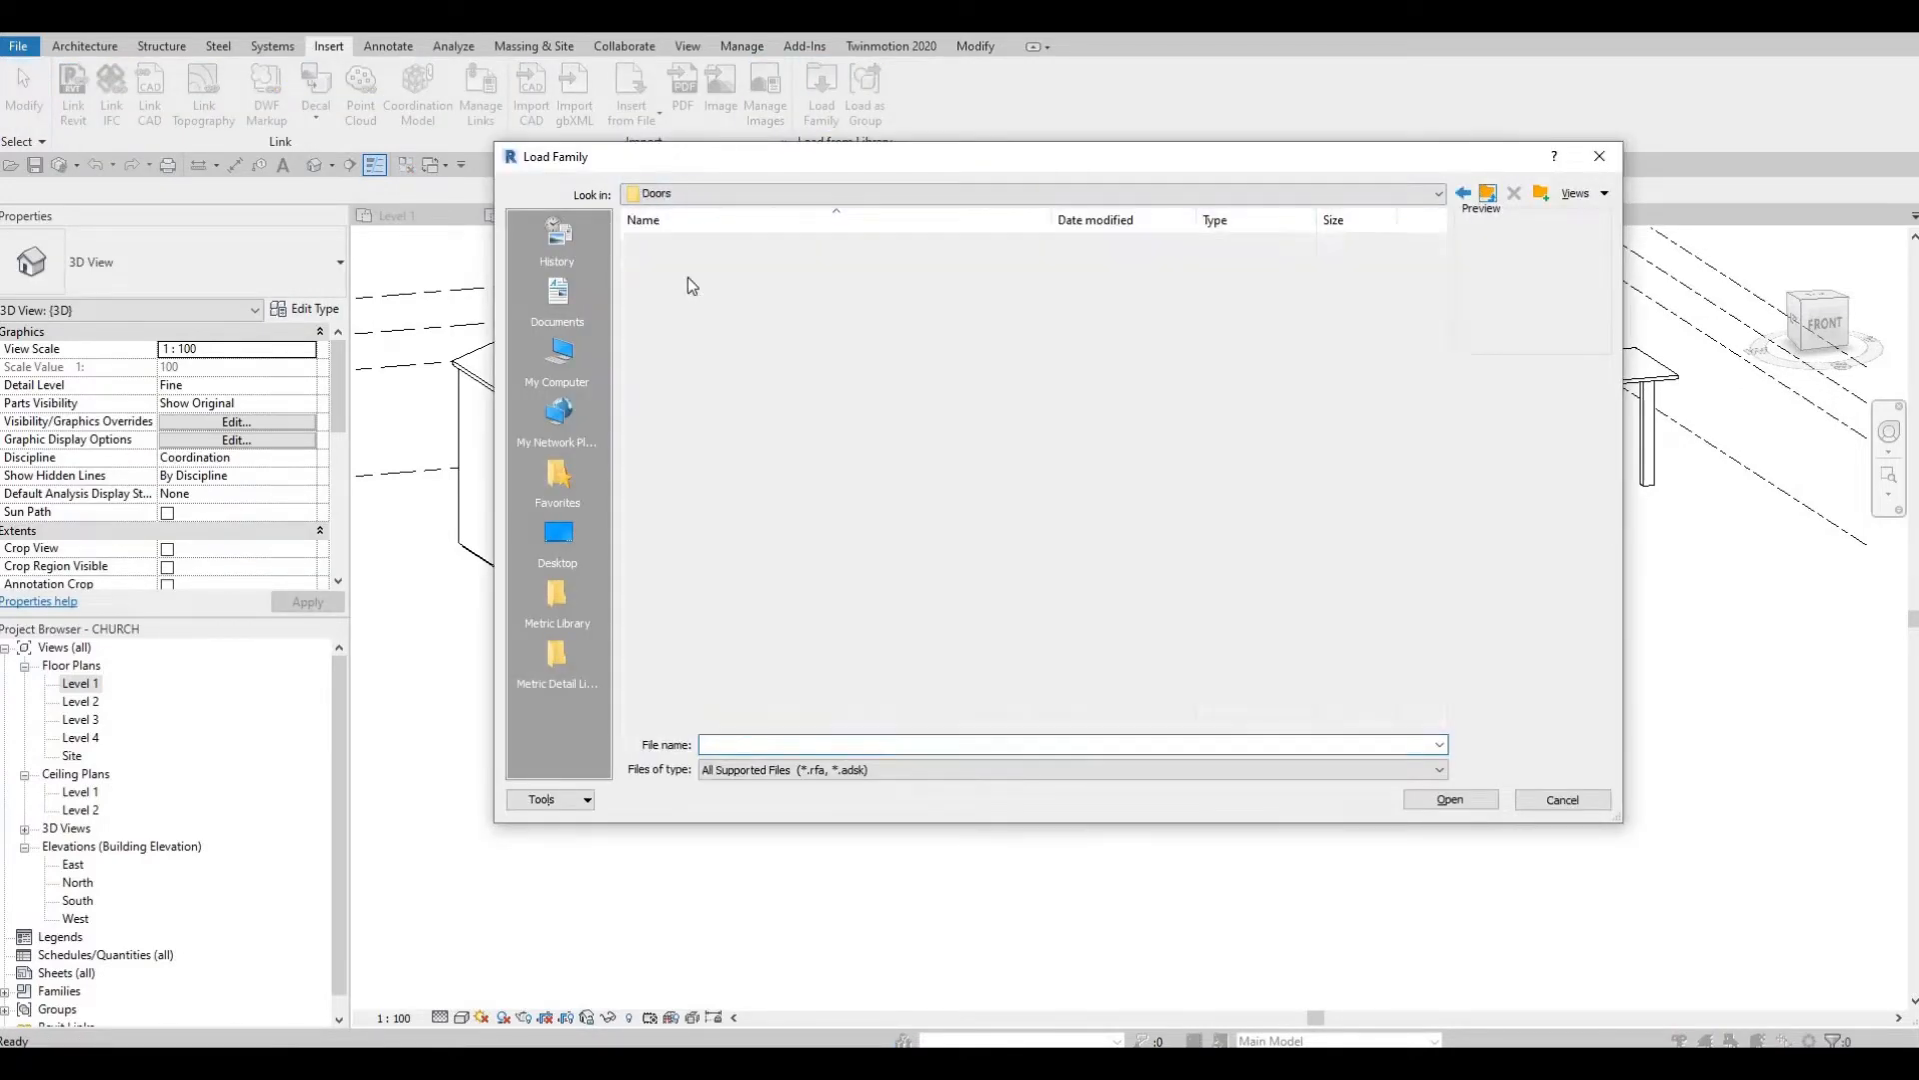
{"action": "left_click", "coordinate": [1487, 194]}
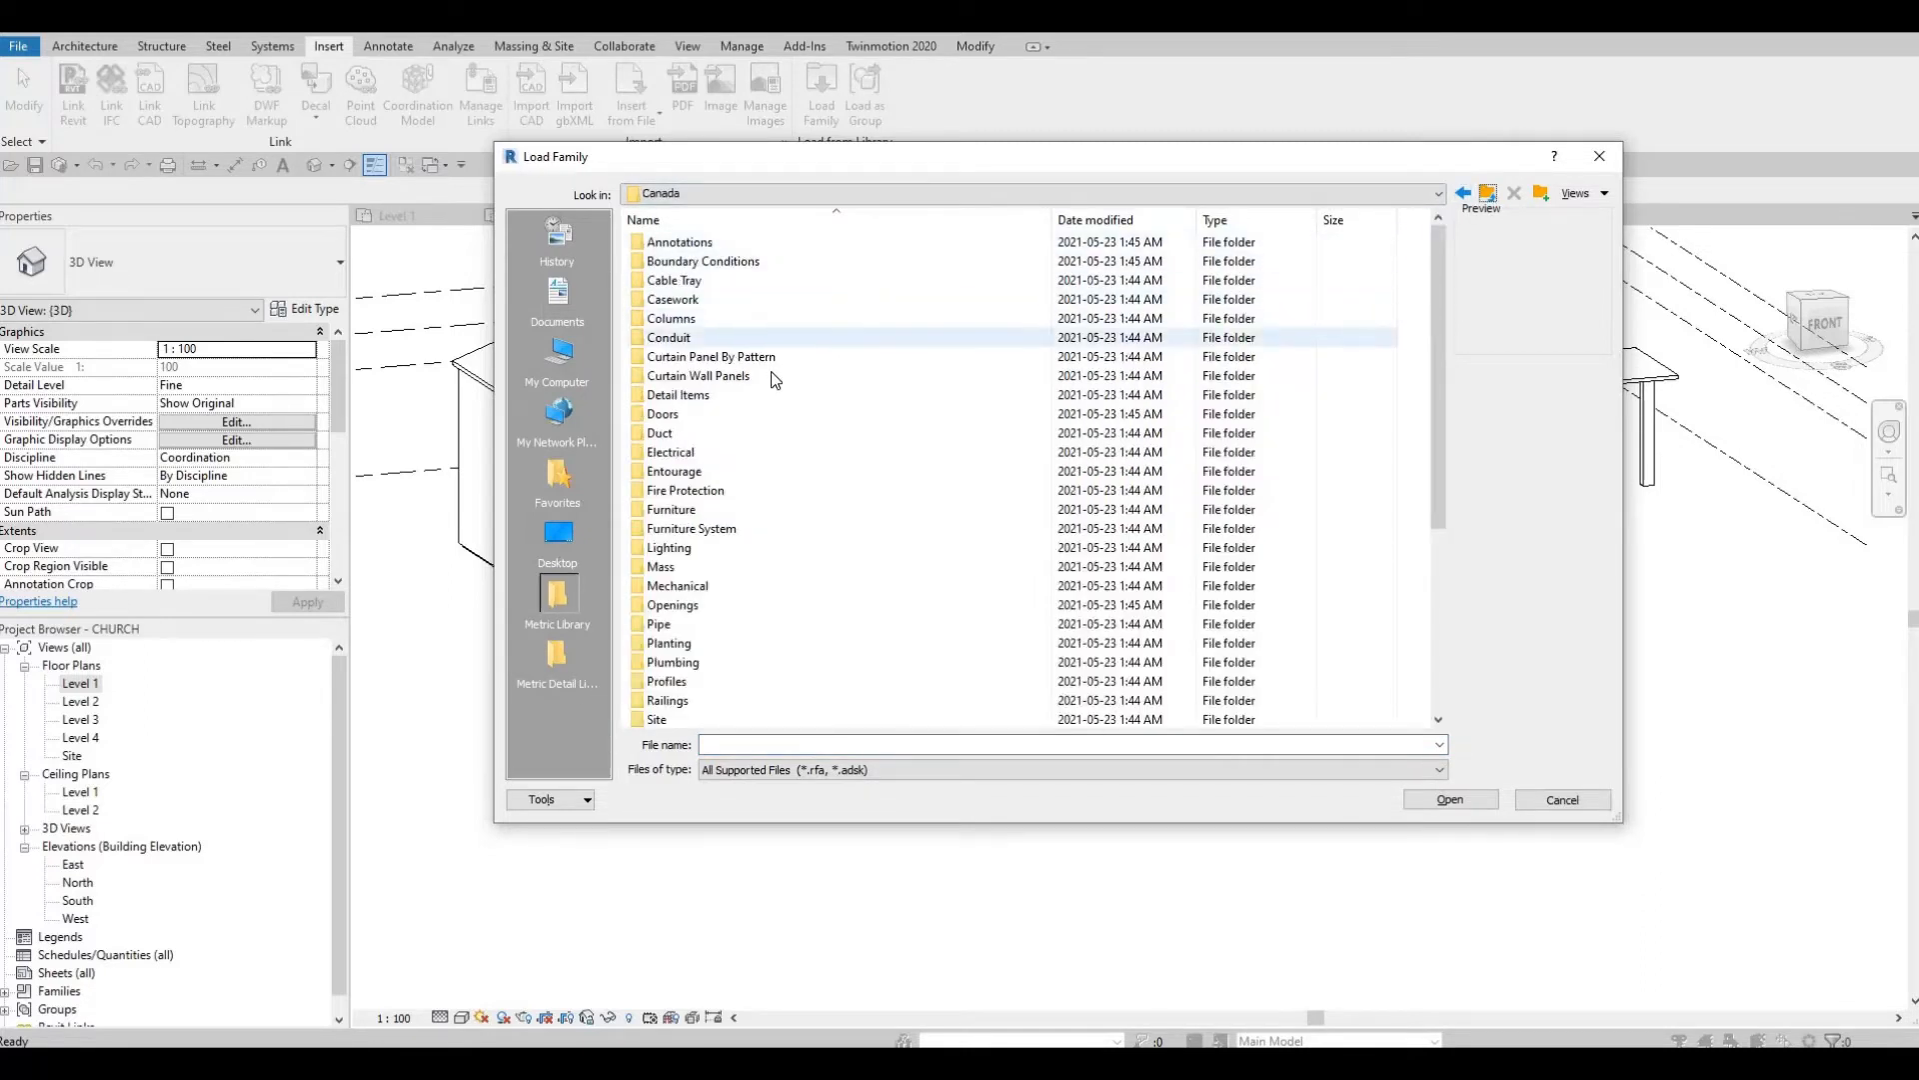
{"action": "scroll", "coordinate": [770, 386], "scroll_direction": "down", "scroll_amount": 3}
{"action": "scroll", "coordinate": [756, 379], "scroll_direction": "up", "scroll_amount": 2}
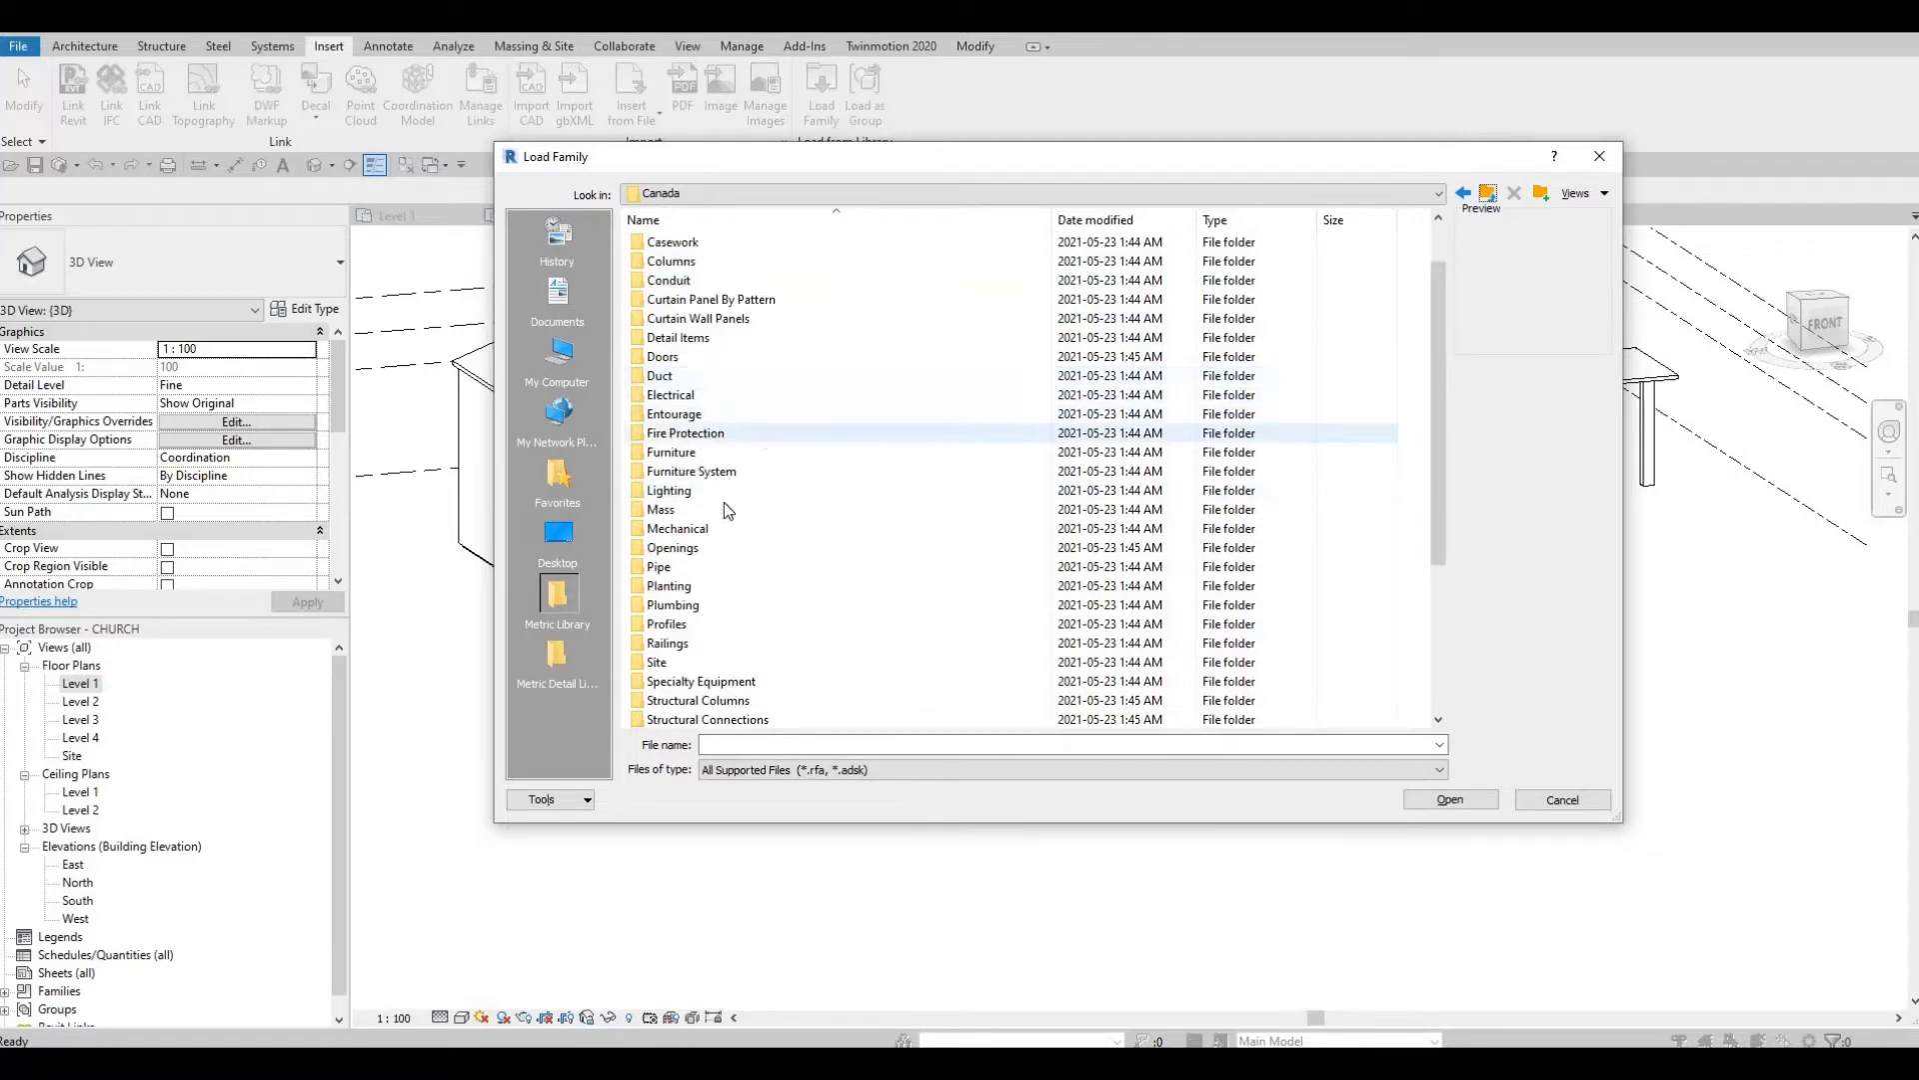
{"action": "scroll", "coordinate": [726, 504], "scroll_direction": "down", "scroll_amount": 2}
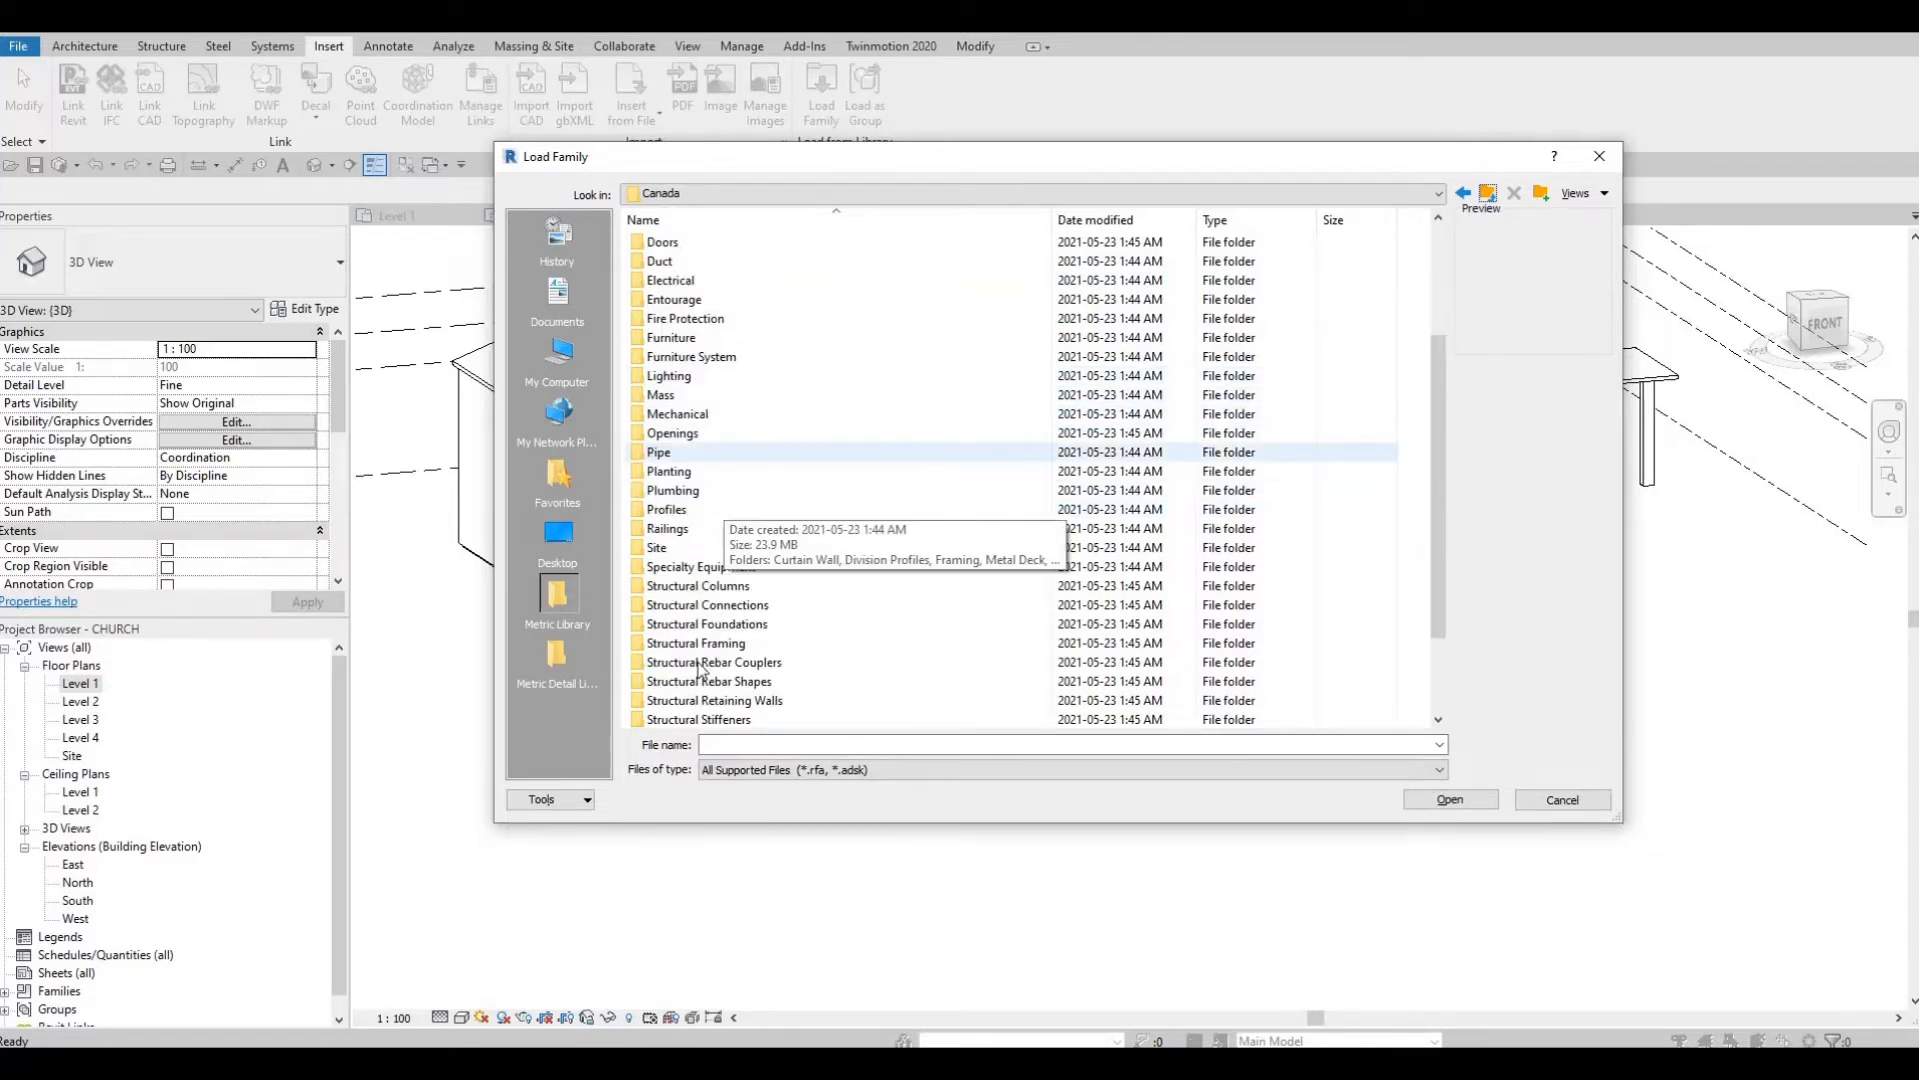
{"action": "scroll", "coordinate": [740, 469], "scroll_direction": "down", "scroll_amount": 2}
{"action": "double_click", "coordinate": [672, 700]}
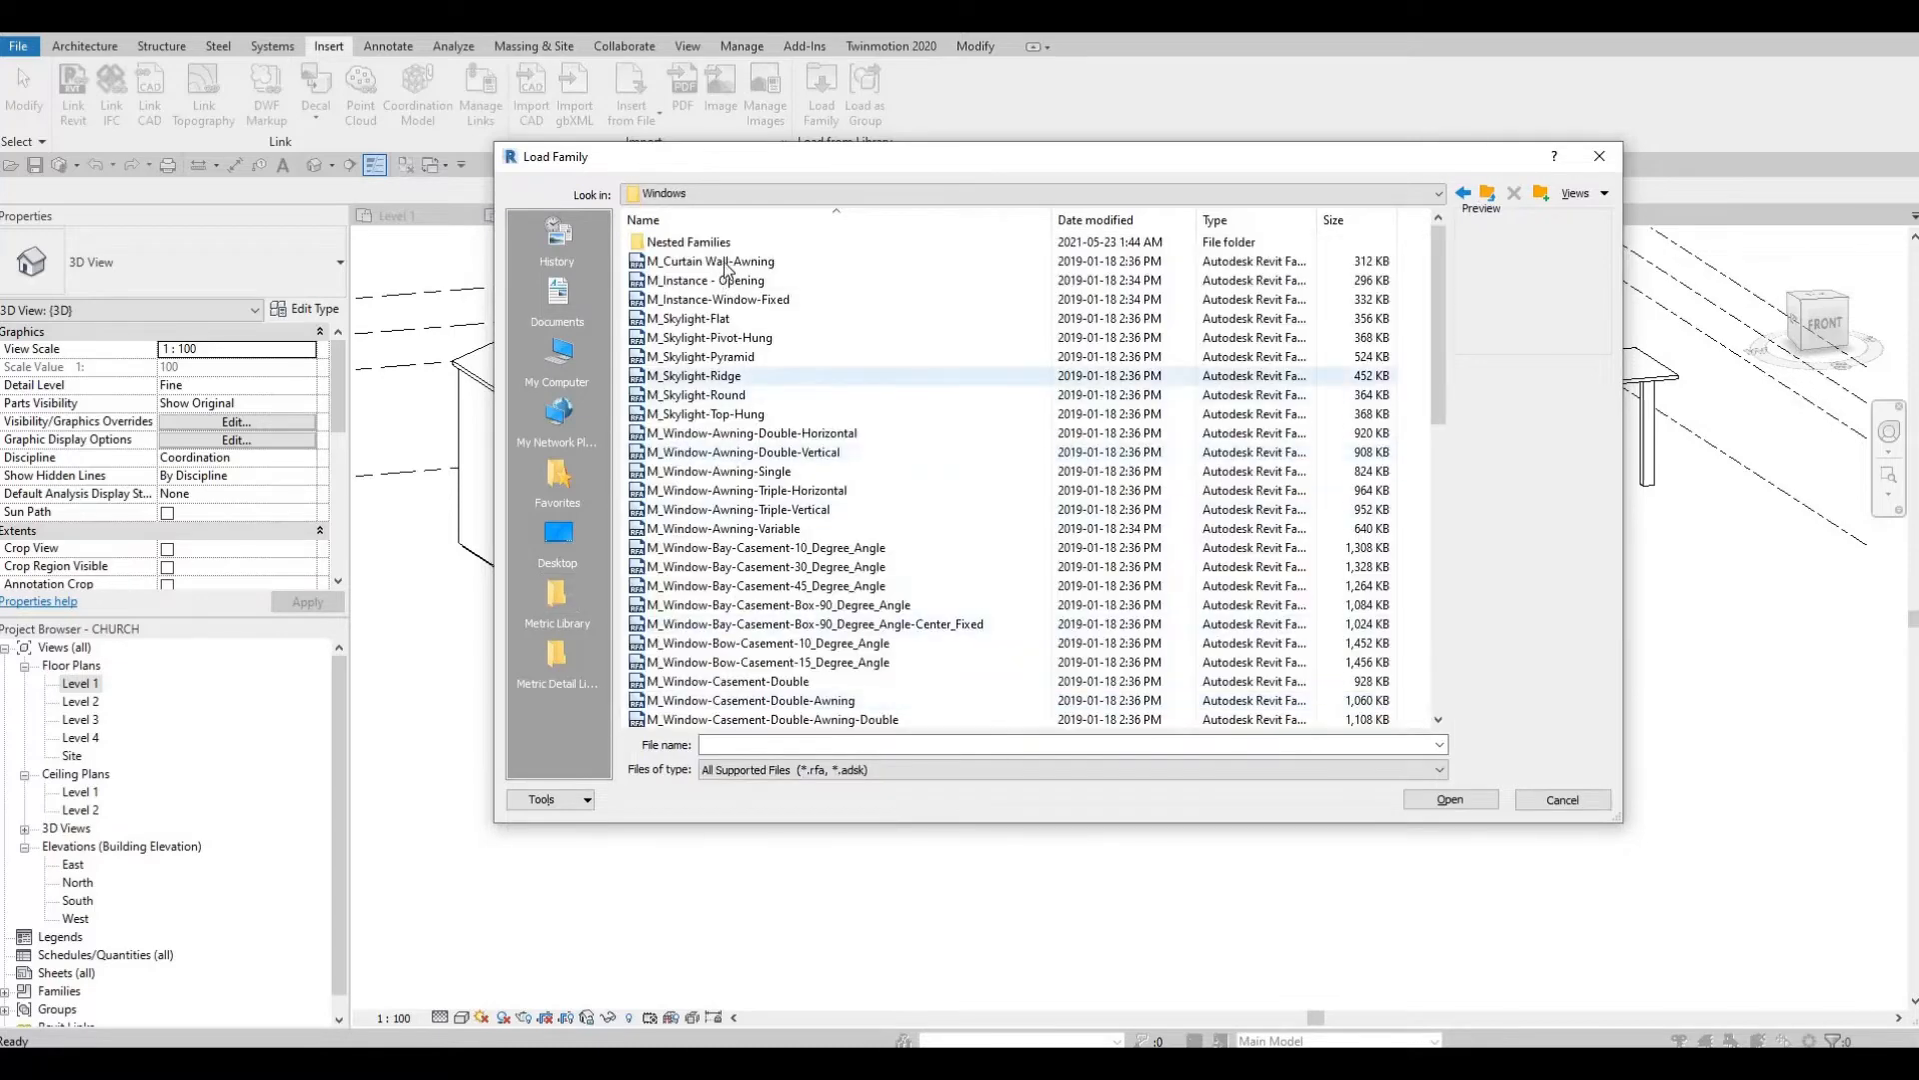
Compare the previews of the curtain wall awning, instance and skylight families
{"action": "left_click", "coordinate": [890, 261]}
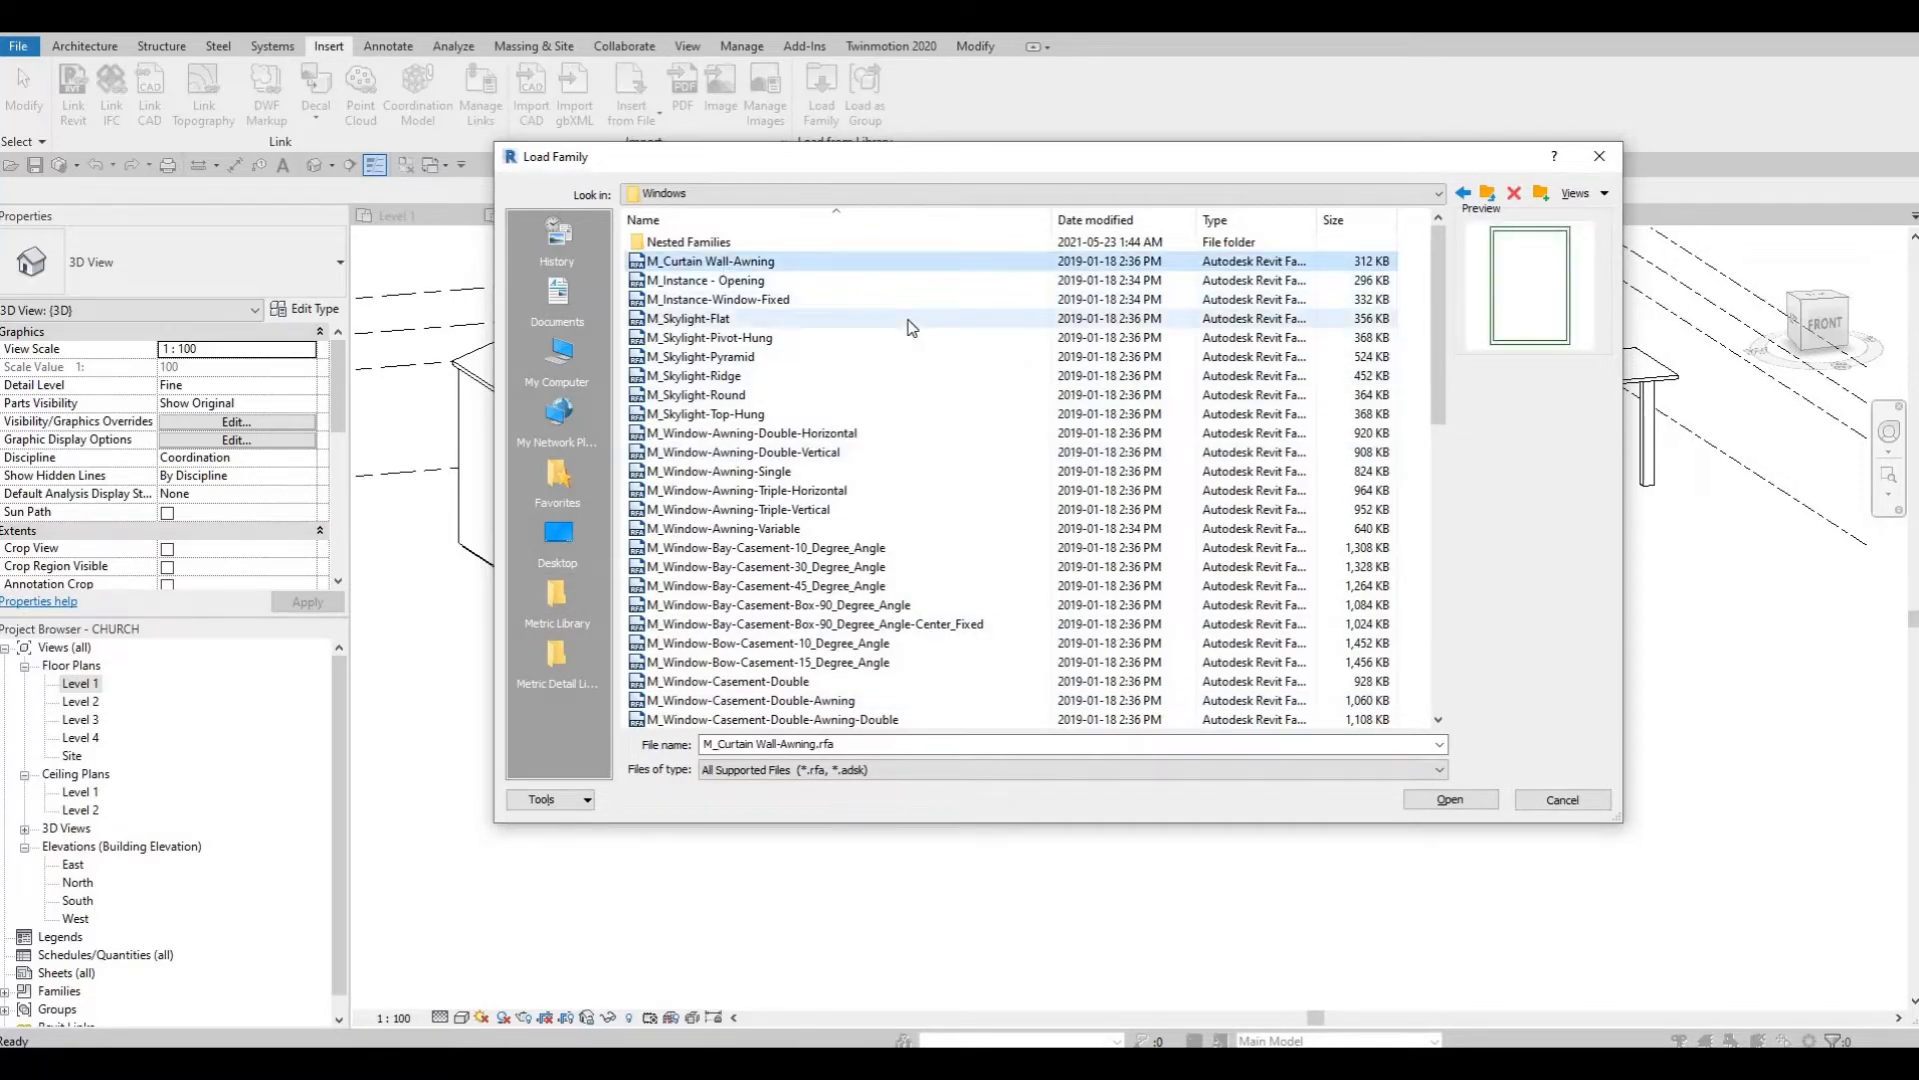
{"action": "key", "text": "Down"}
{"action": "key", "text": "Down"}
{"action": "key", "text": "Down"}
{"action": "key", "text": "Down"}
{"action": "key", "text": "Down"}
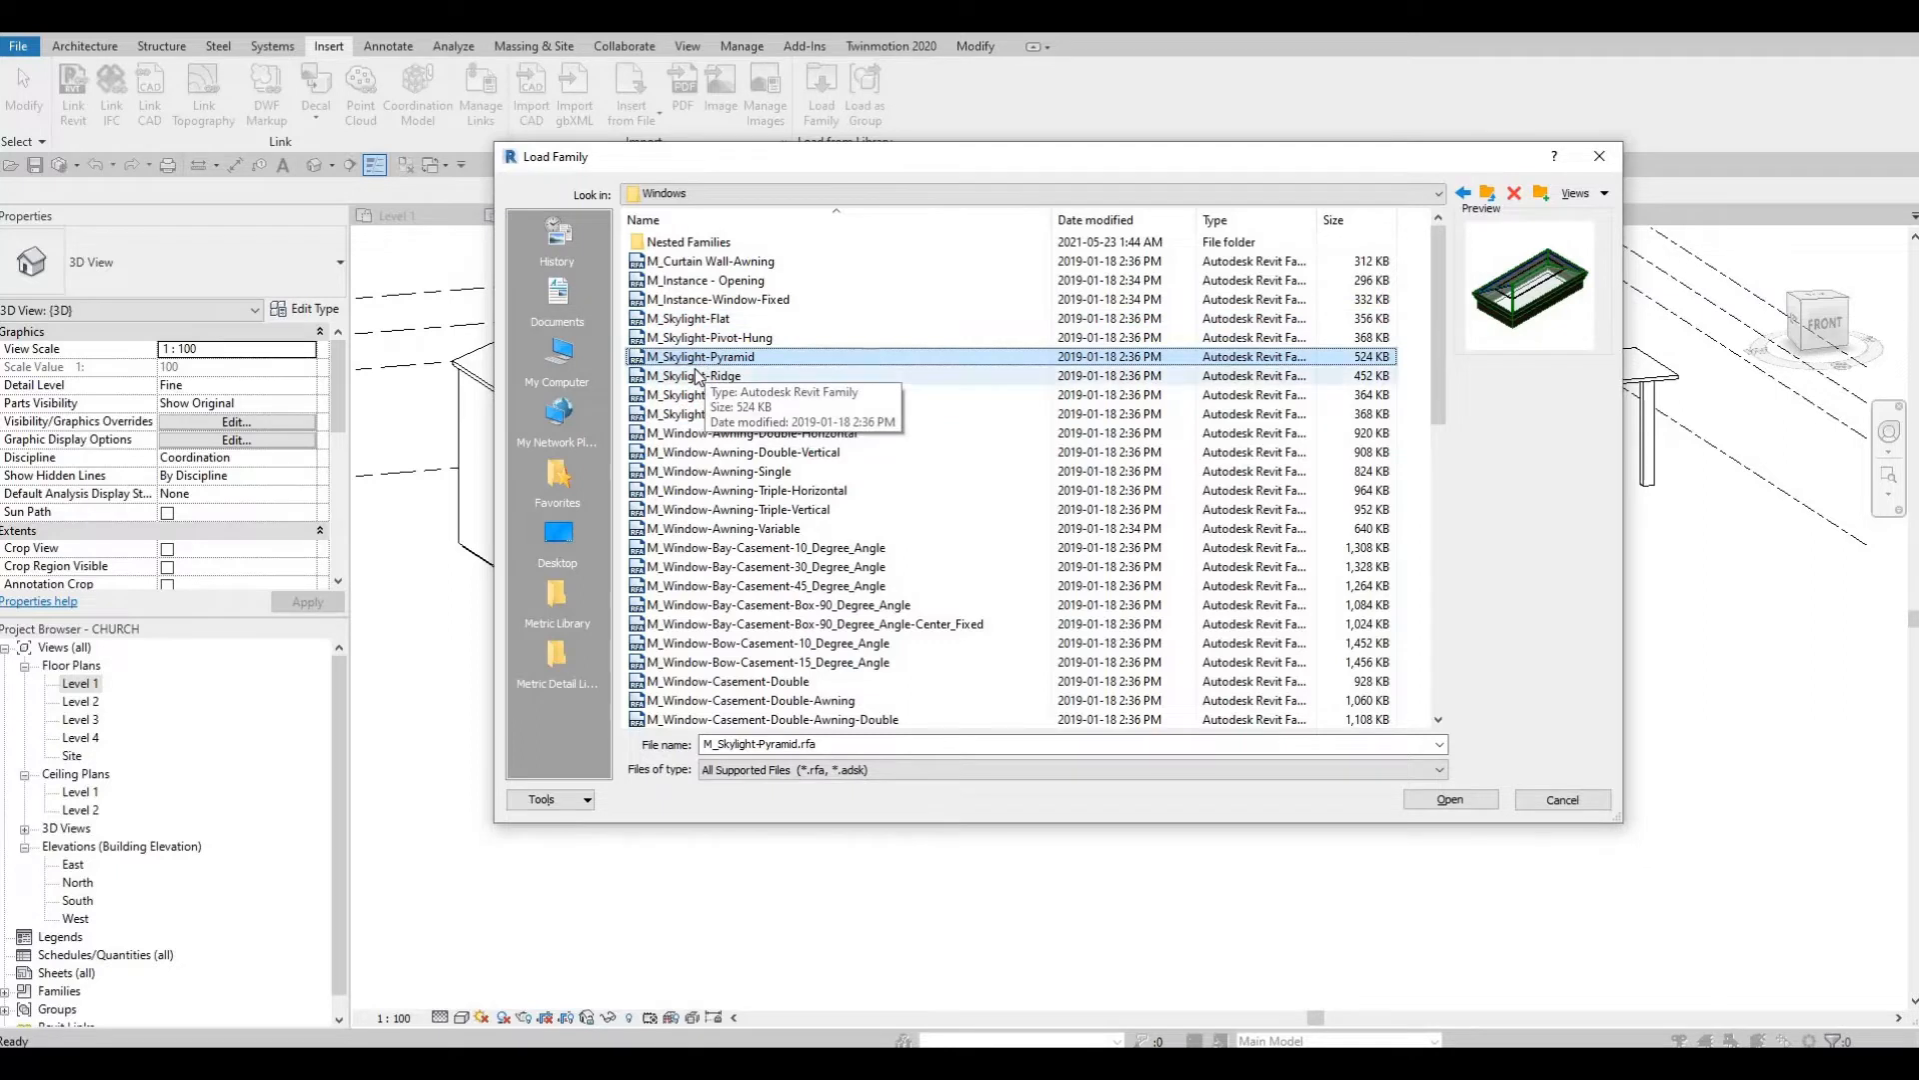
{"action": "key", "text": "Down"}
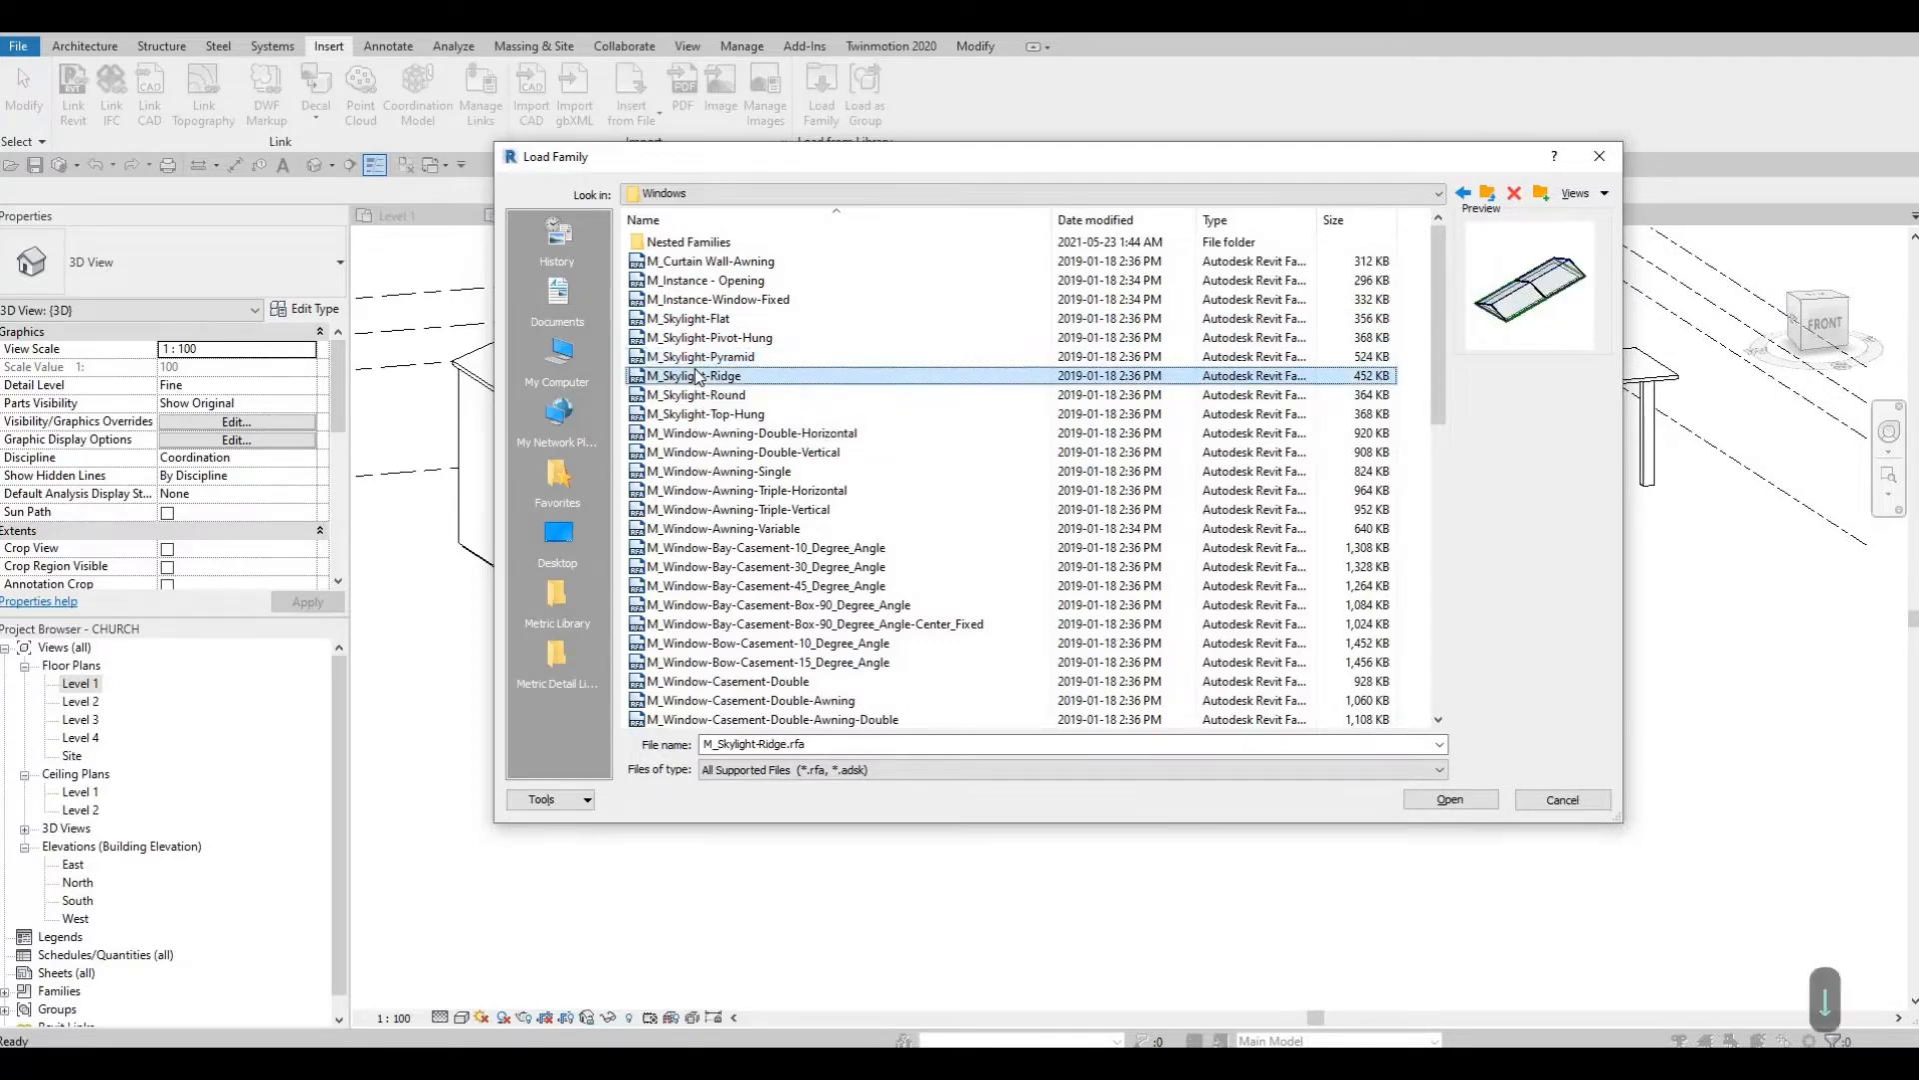
{"action": "key", "text": "Down"}
{"action": "key", "text": "Down"}
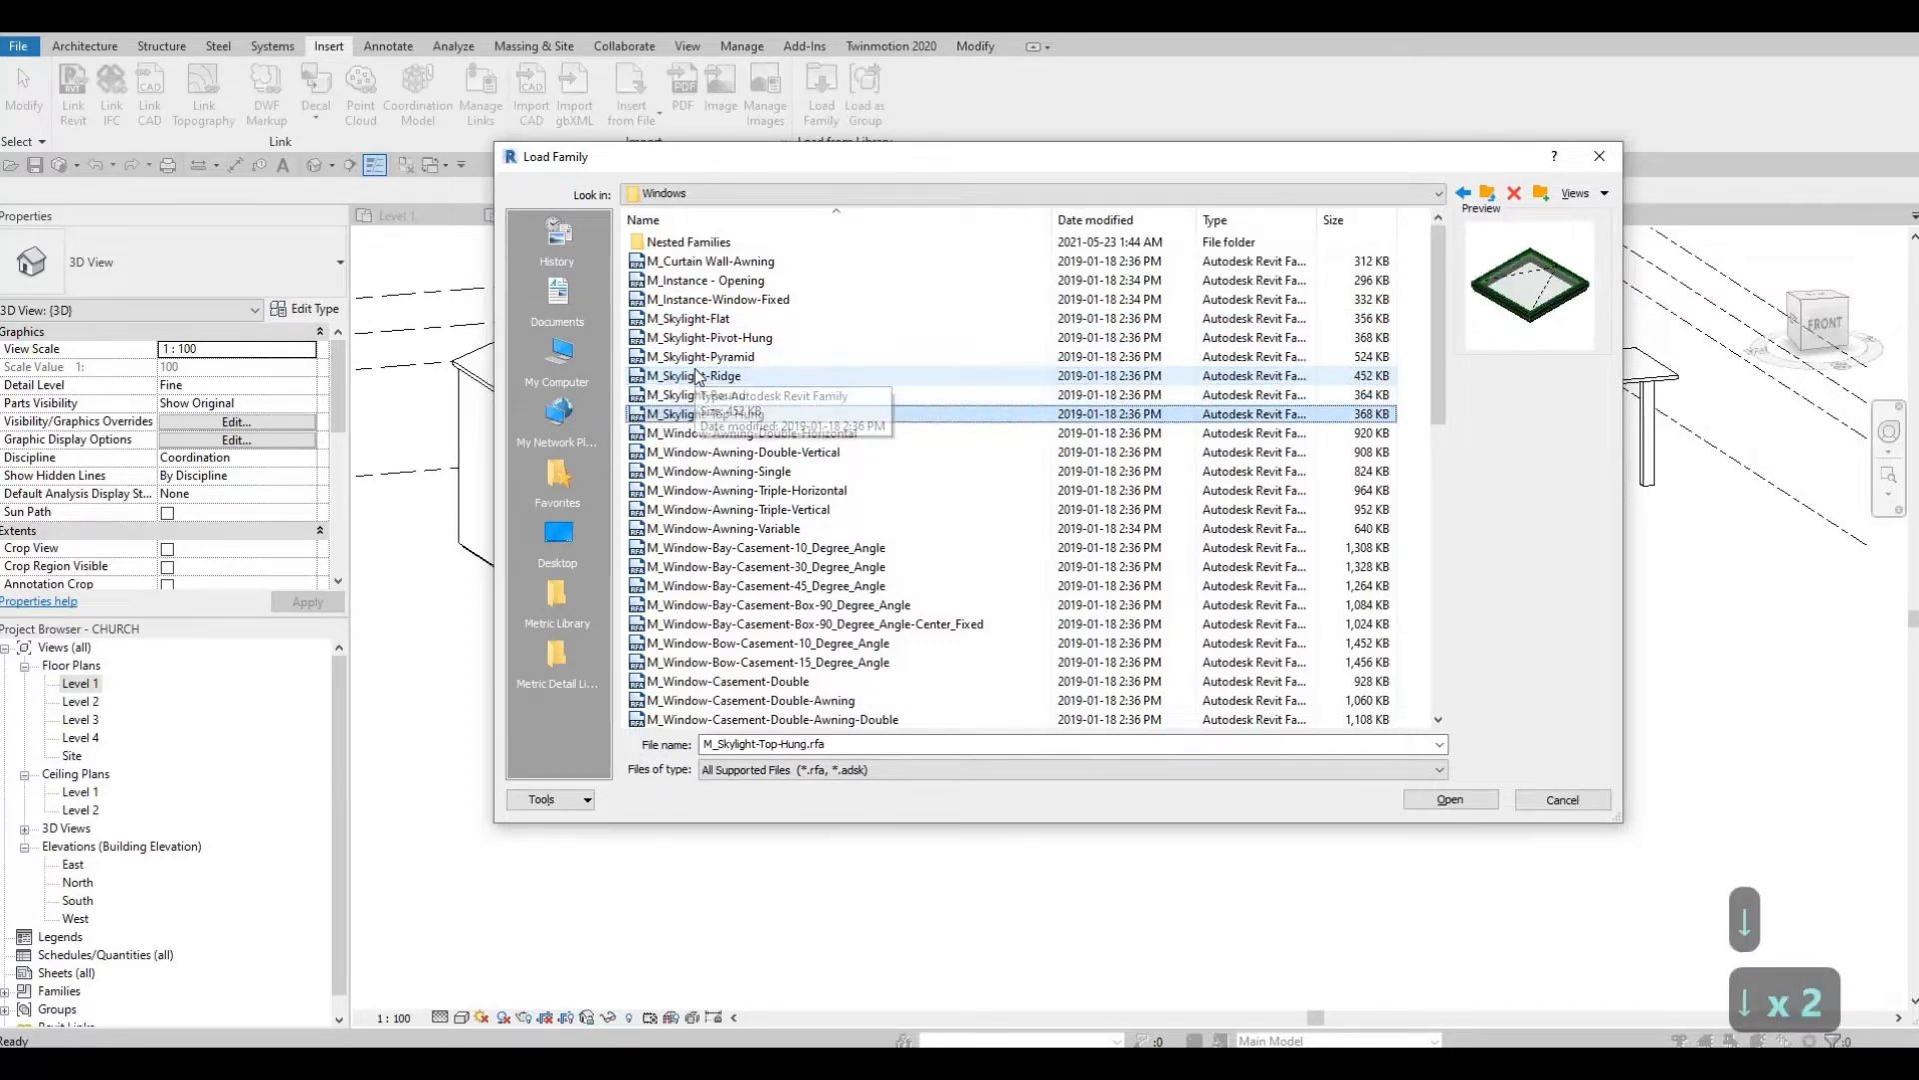
{"action": "key", "text": "Up"}
{"action": "key", "text": "Up"}
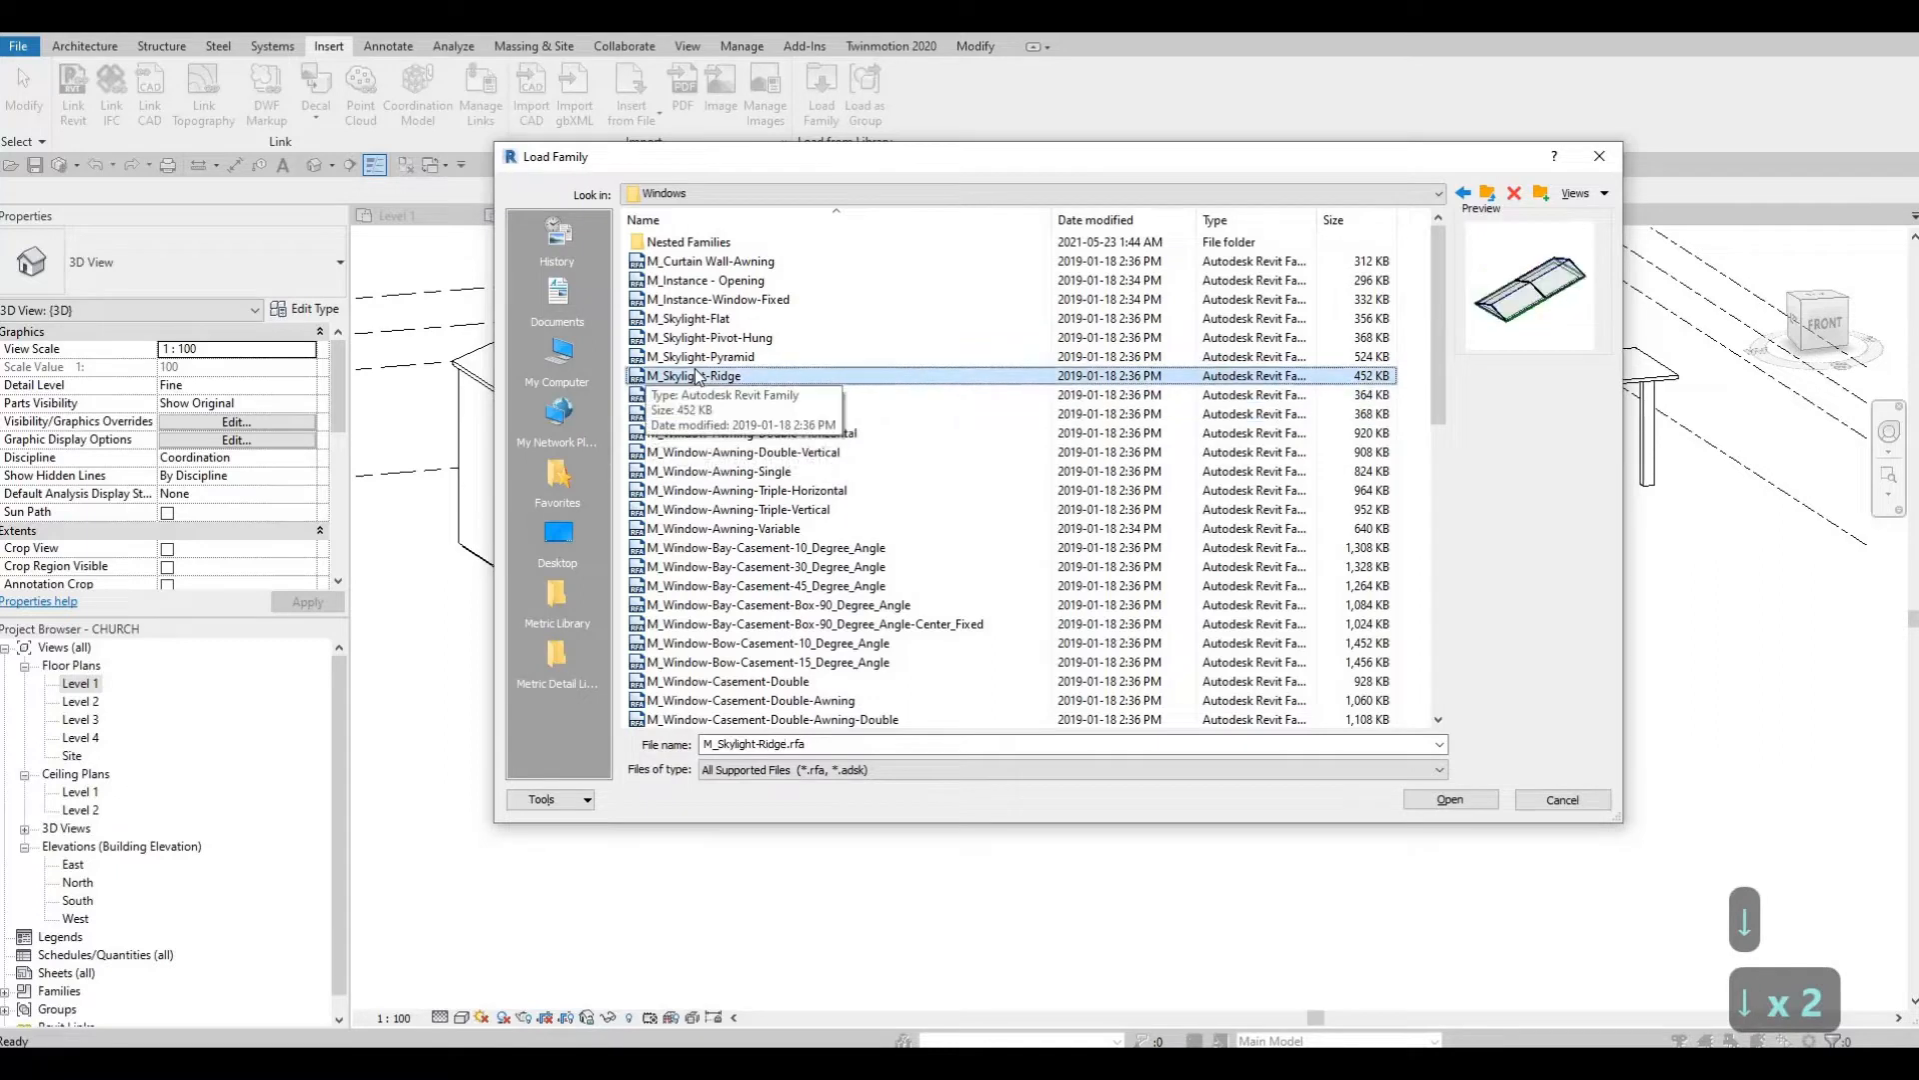
{"action": "key", "text": "Down"}
{"action": "key", "text": "Down"}
Compare the previews of the awning, bay, bow, casement, hung, fixed and sliding window families
{"action": "key", "text": "Down"}
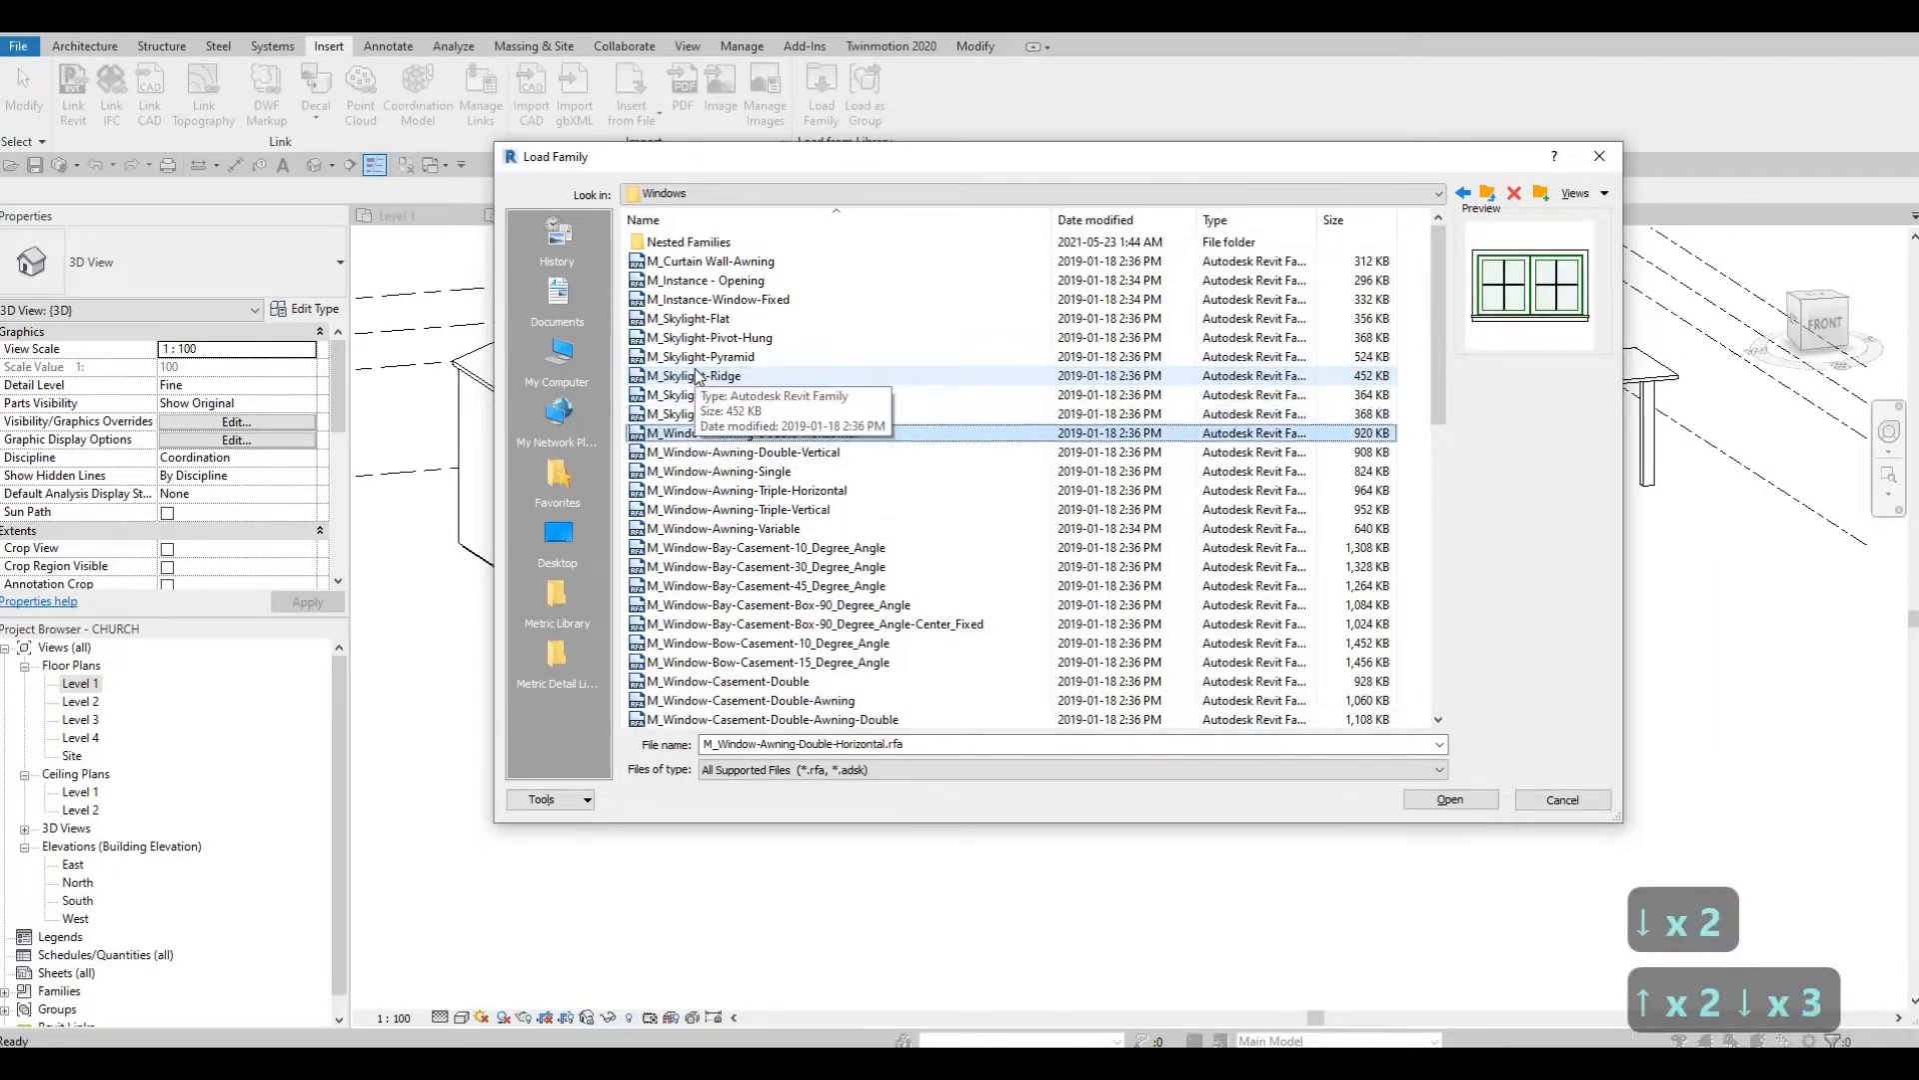
{"action": "key", "text": "Down"}
{"action": "key", "text": "Down"}
{"action": "key", "text": "Down"}
{"action": "key", "text": "Down"}
{"action": "key", "text": "Down"}
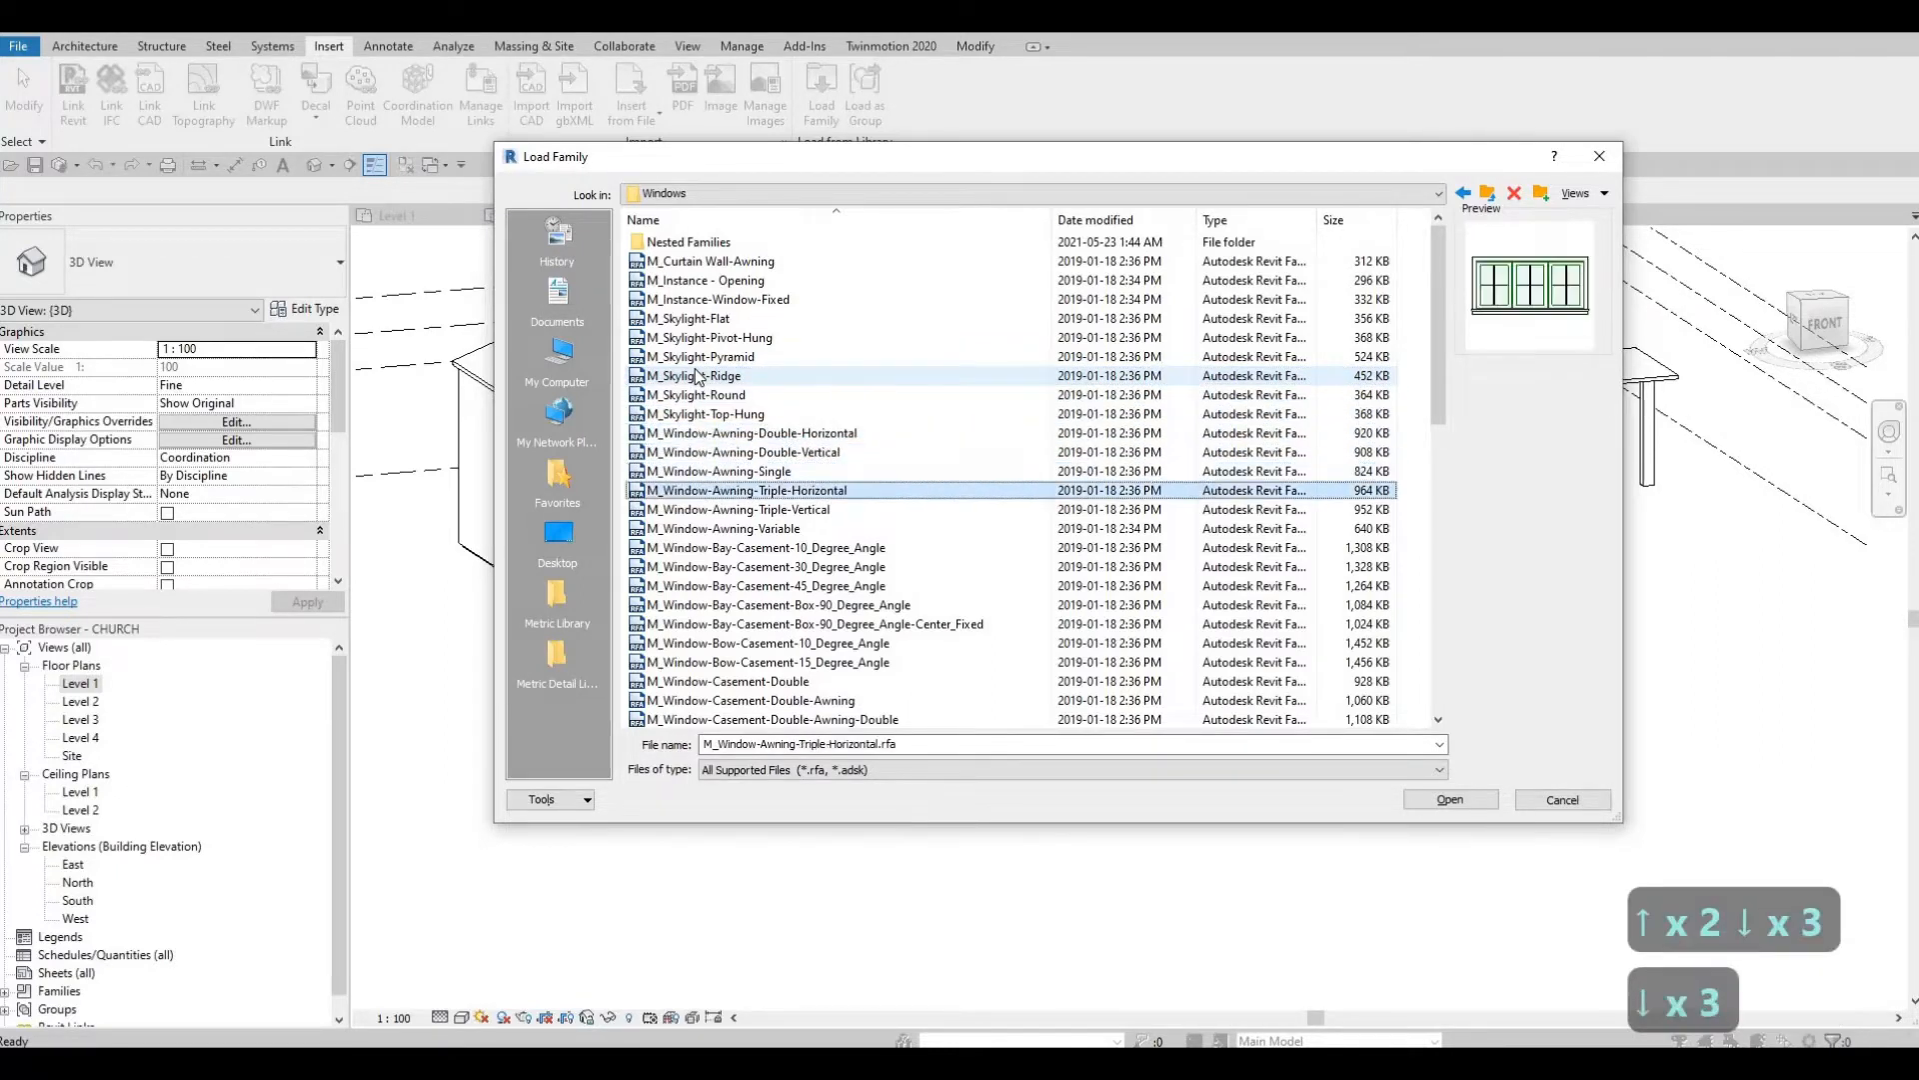
{"action": "key", "text": "Down"}
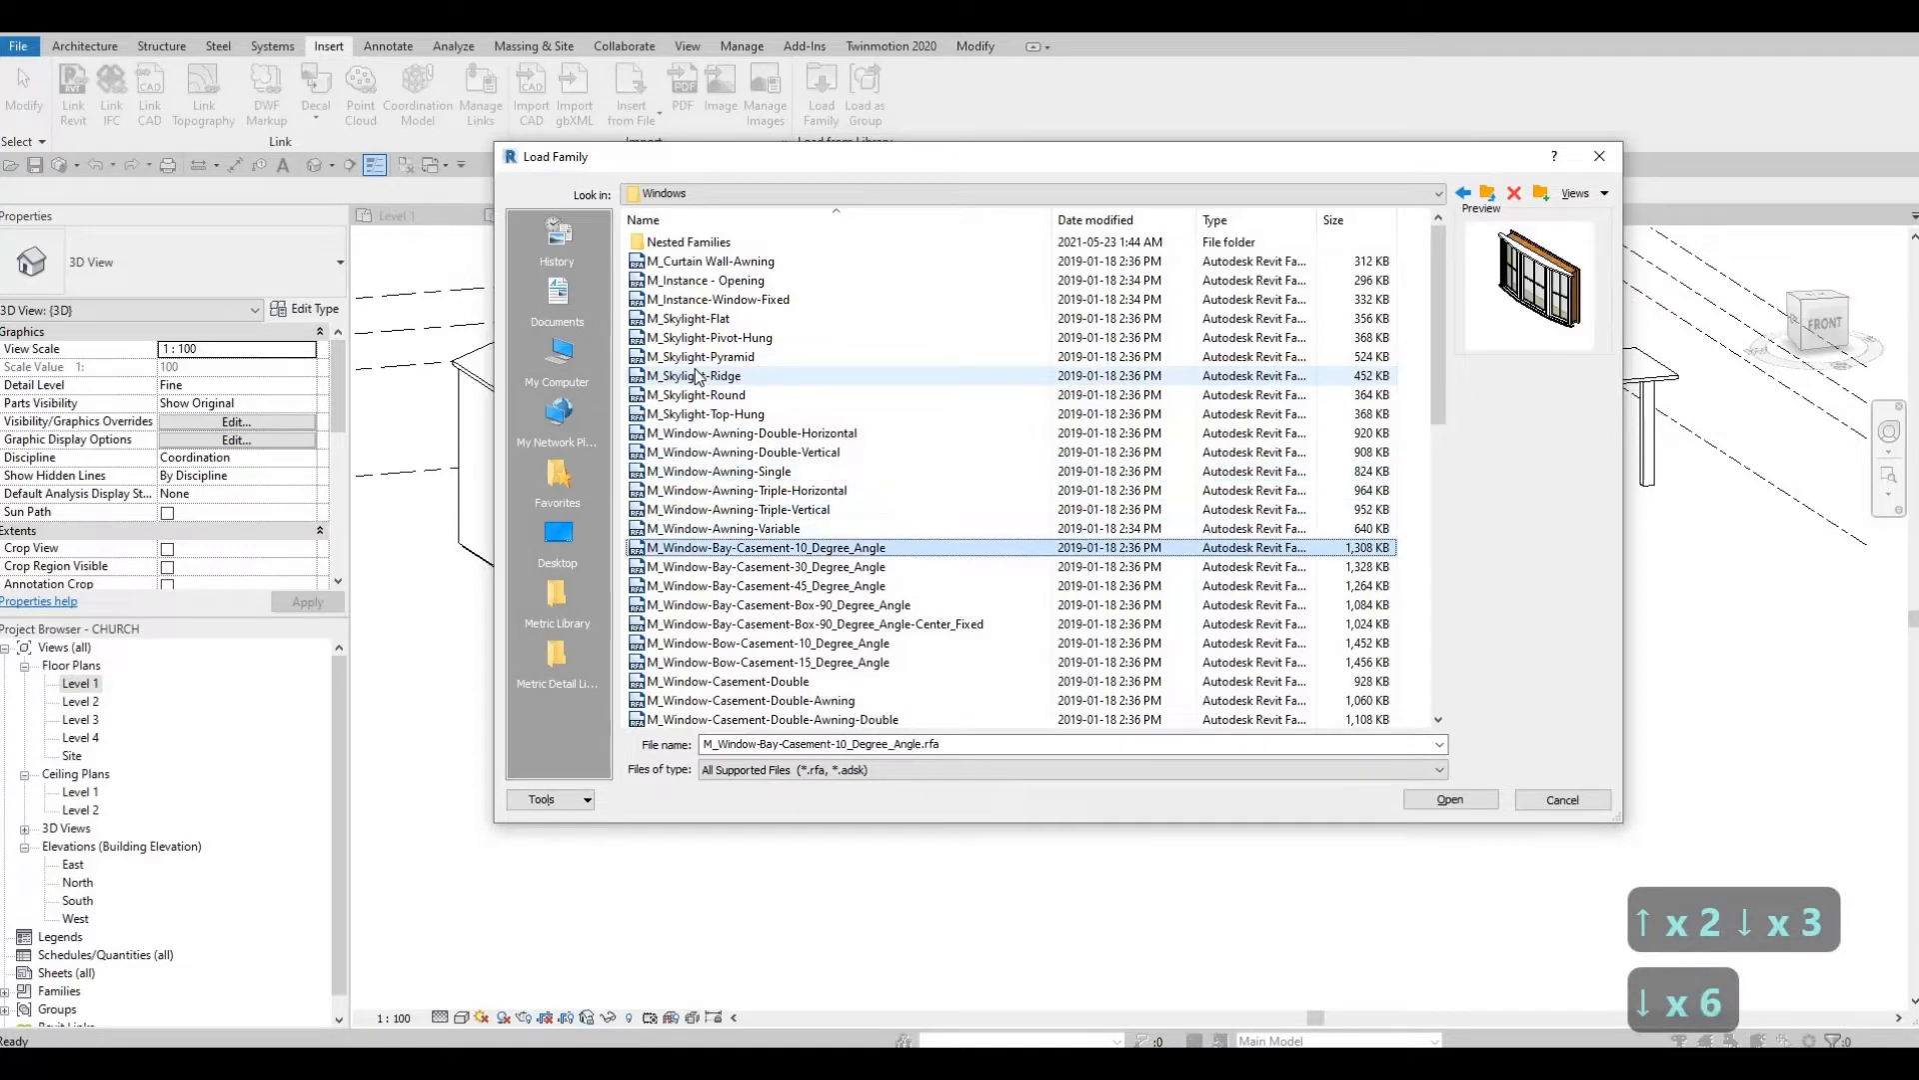
{"action": "key", "text": "Down"}
{"action": "key", "text": "Down"}
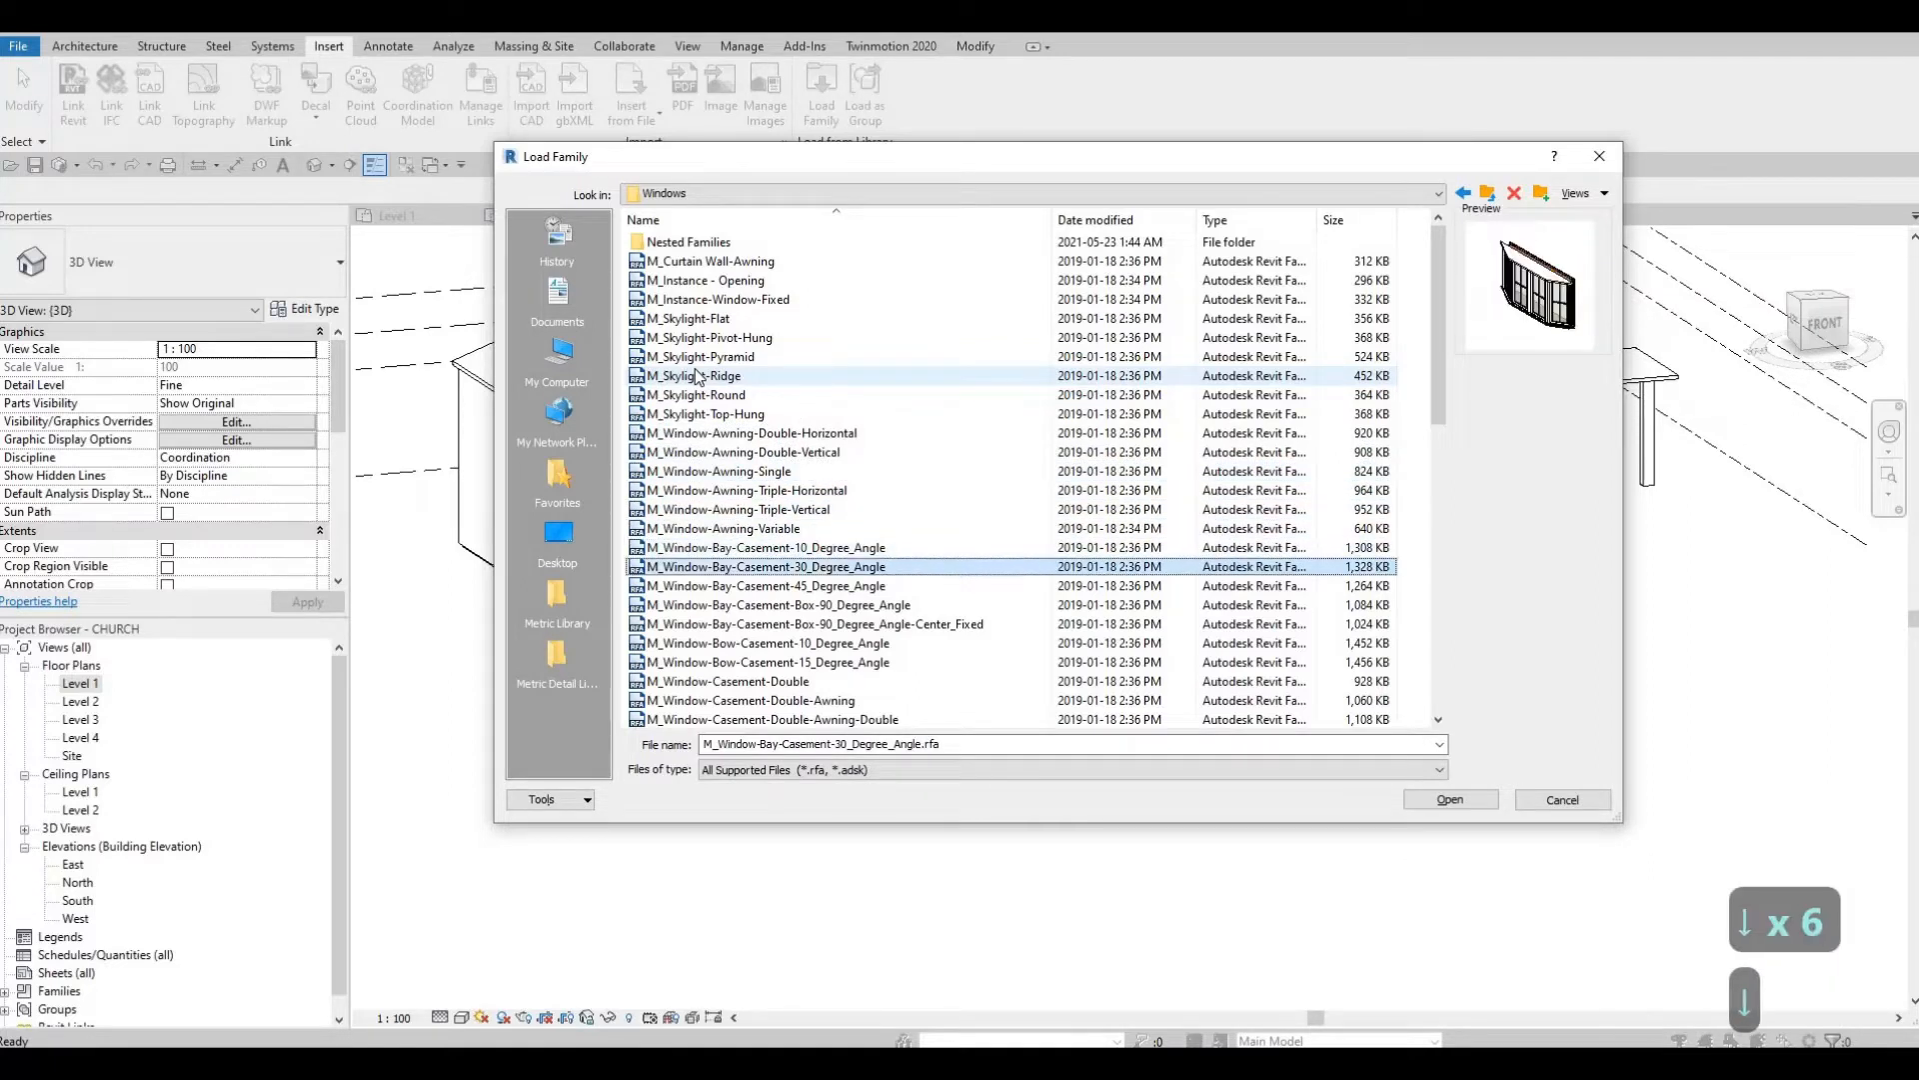
{"action": "key", "text": "Down"}
{"action": "key", "text": "Down"}
{"action": "key", "text": "Down"}
{"action": "key", "text": "Down"}
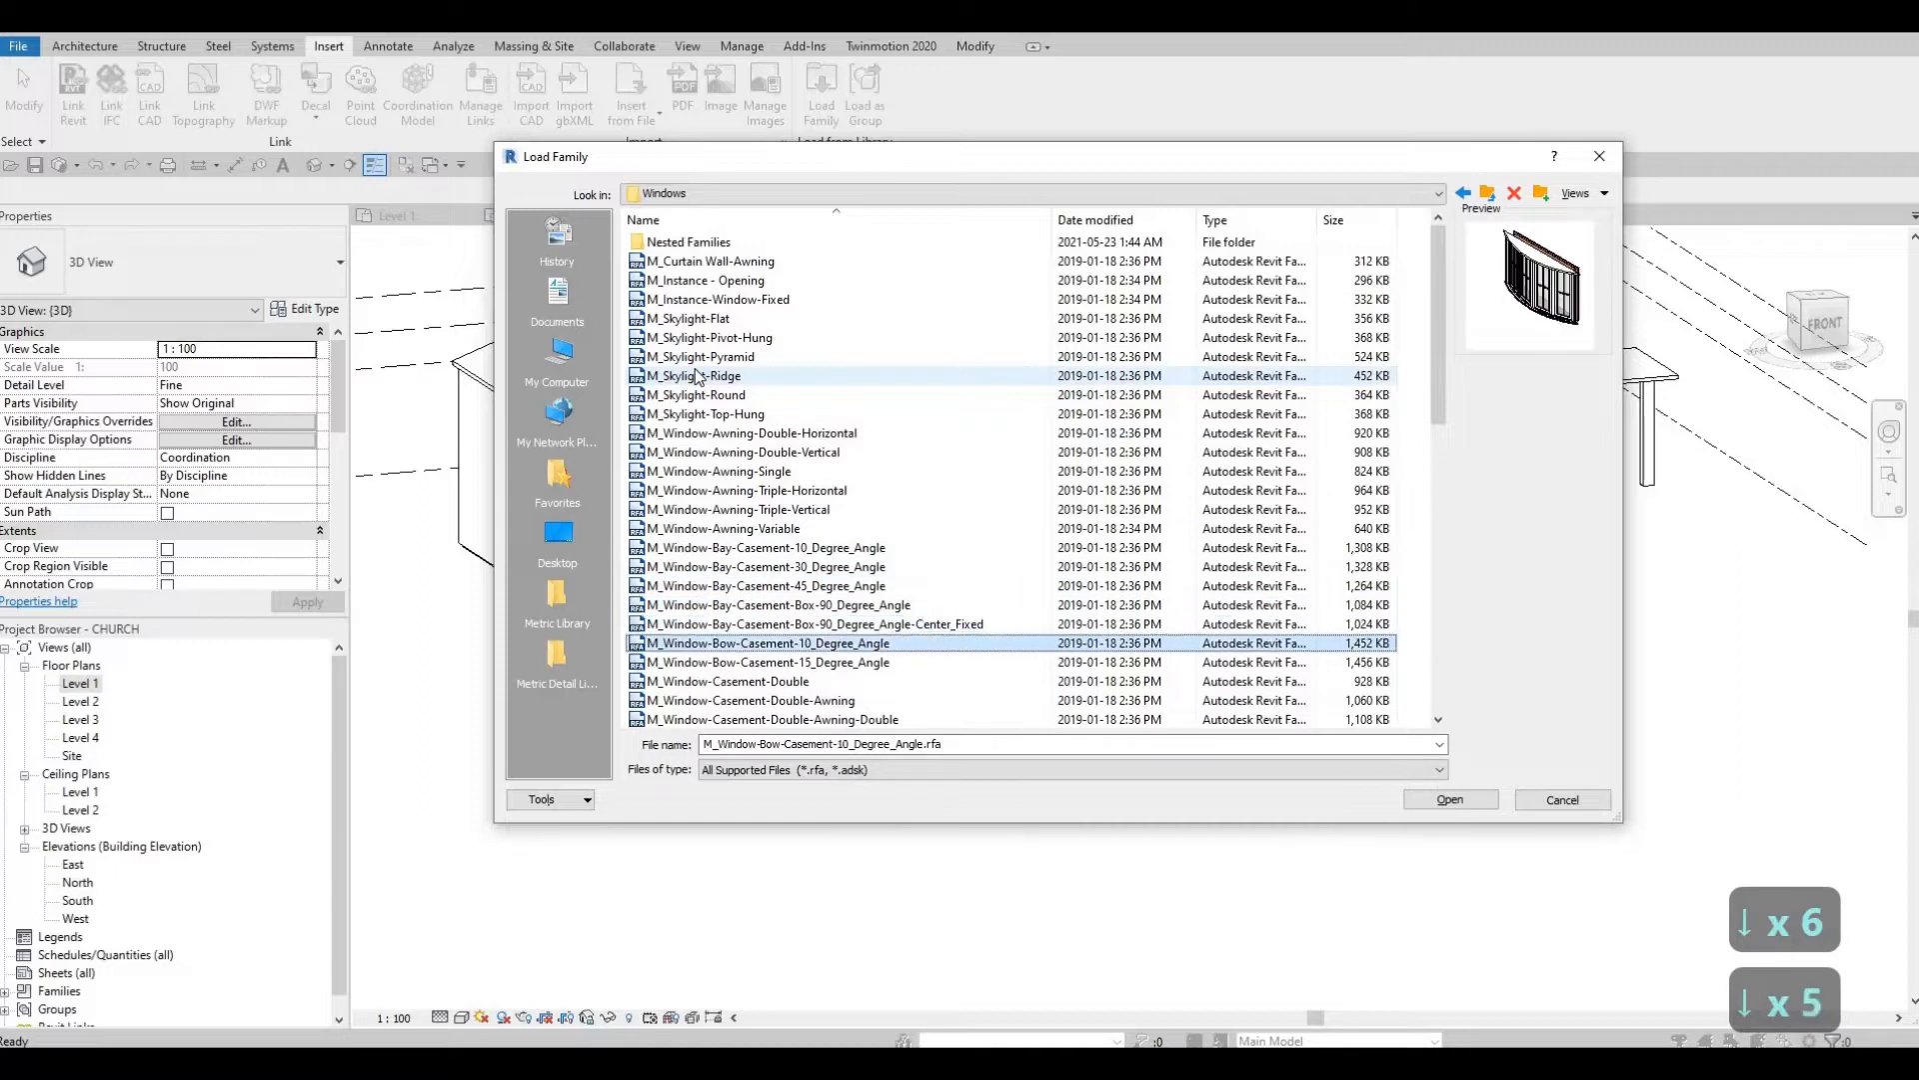
{"action": "key", "text": "Down"}
{"action": "key", "text": "Down"}
{"action": "key", "text": "Down"}
{"action": "key", "text": "Down"}
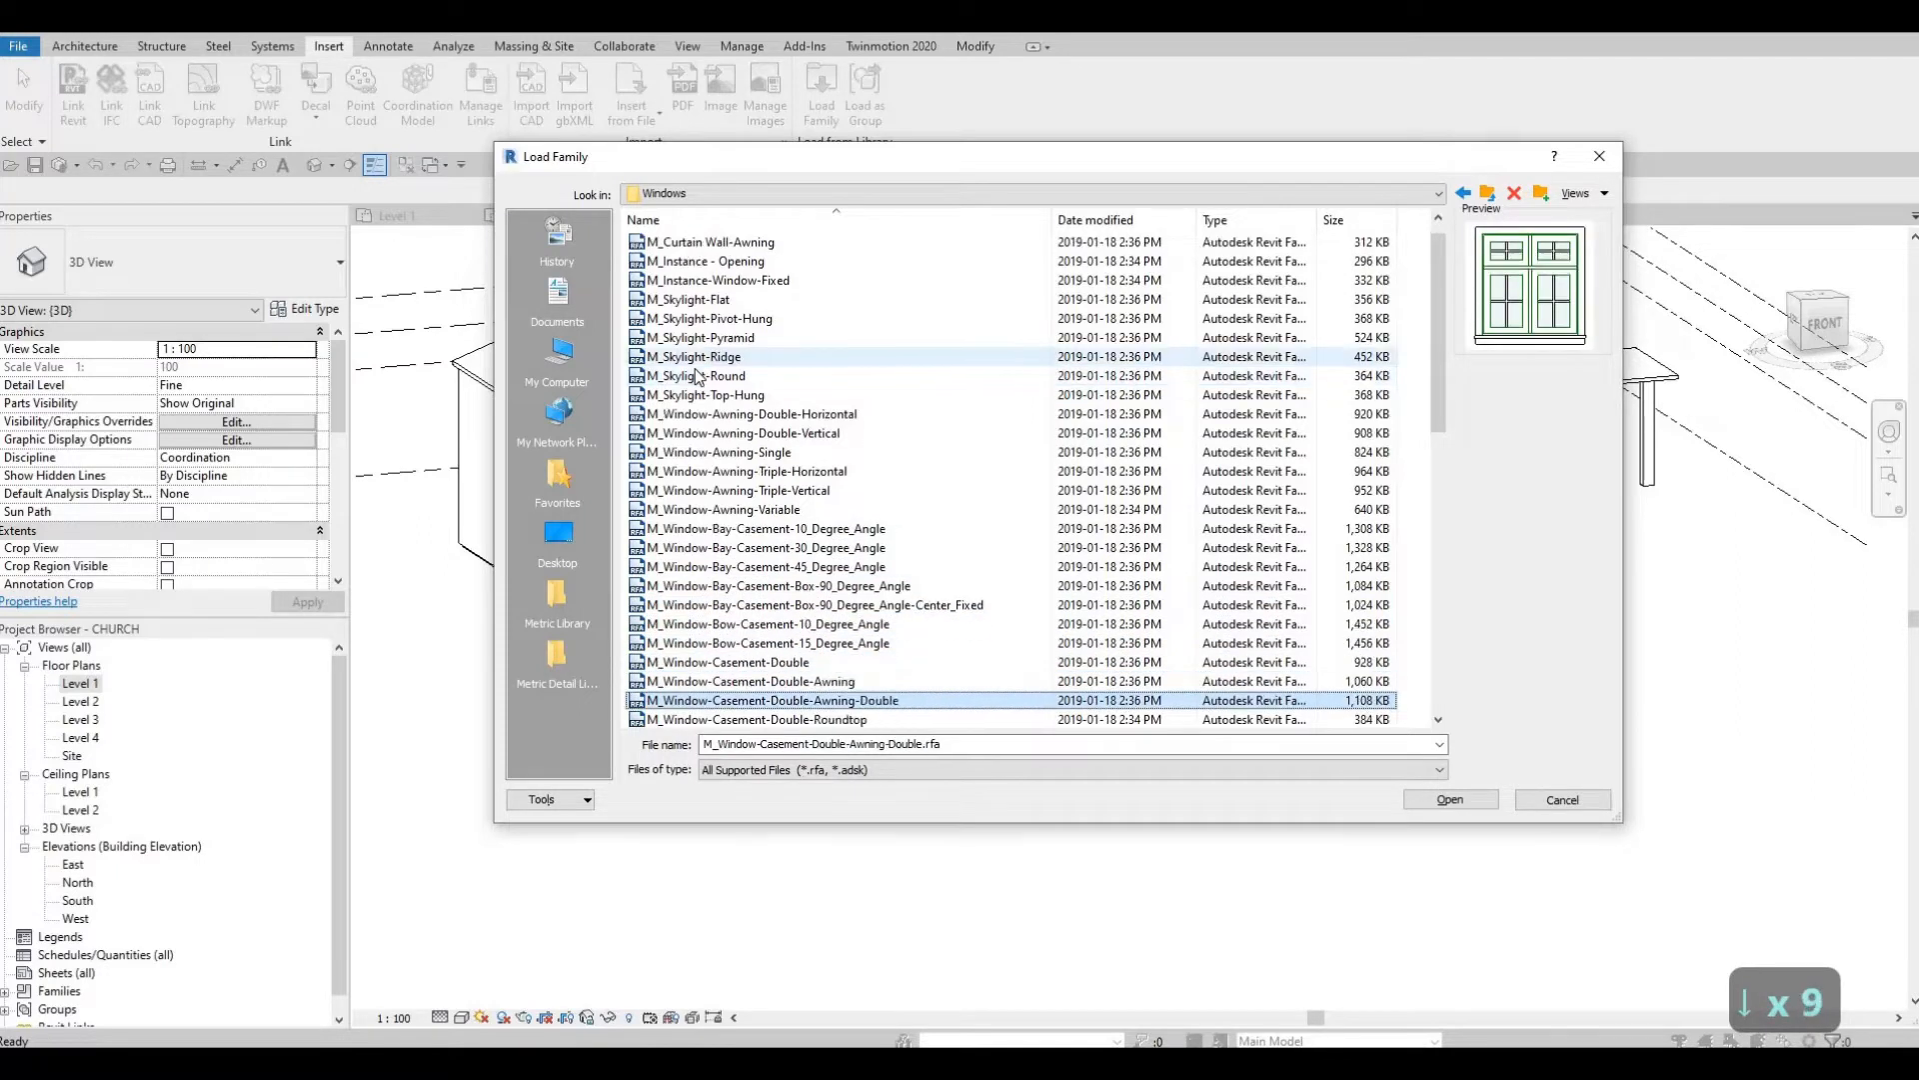
{"action": "key", "text": "Down"}
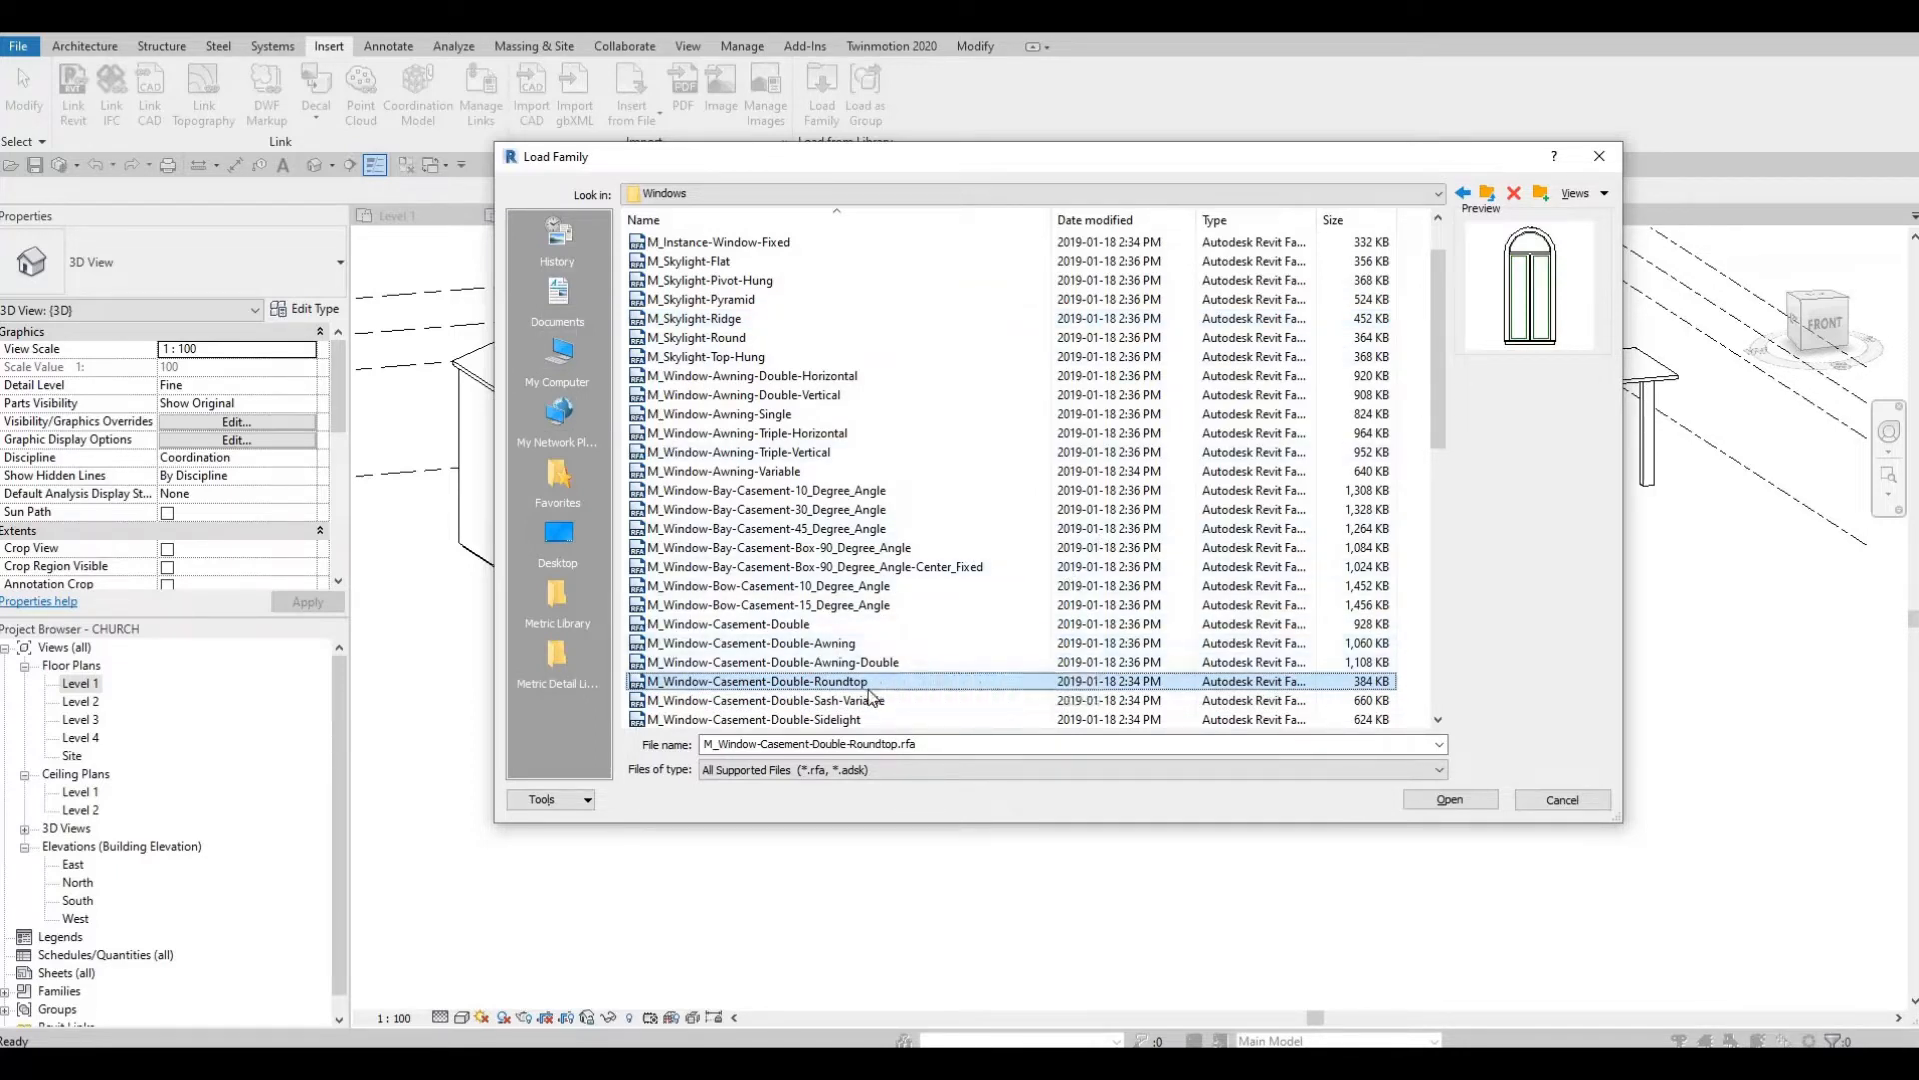
{"action": "key", "text": "Down"}
{"action": "key", "text": "Down"}
{"action": "key", "text": "Down"}
{"action": "key", "text": "Down"}
{"action": "key", "text": "Down"}
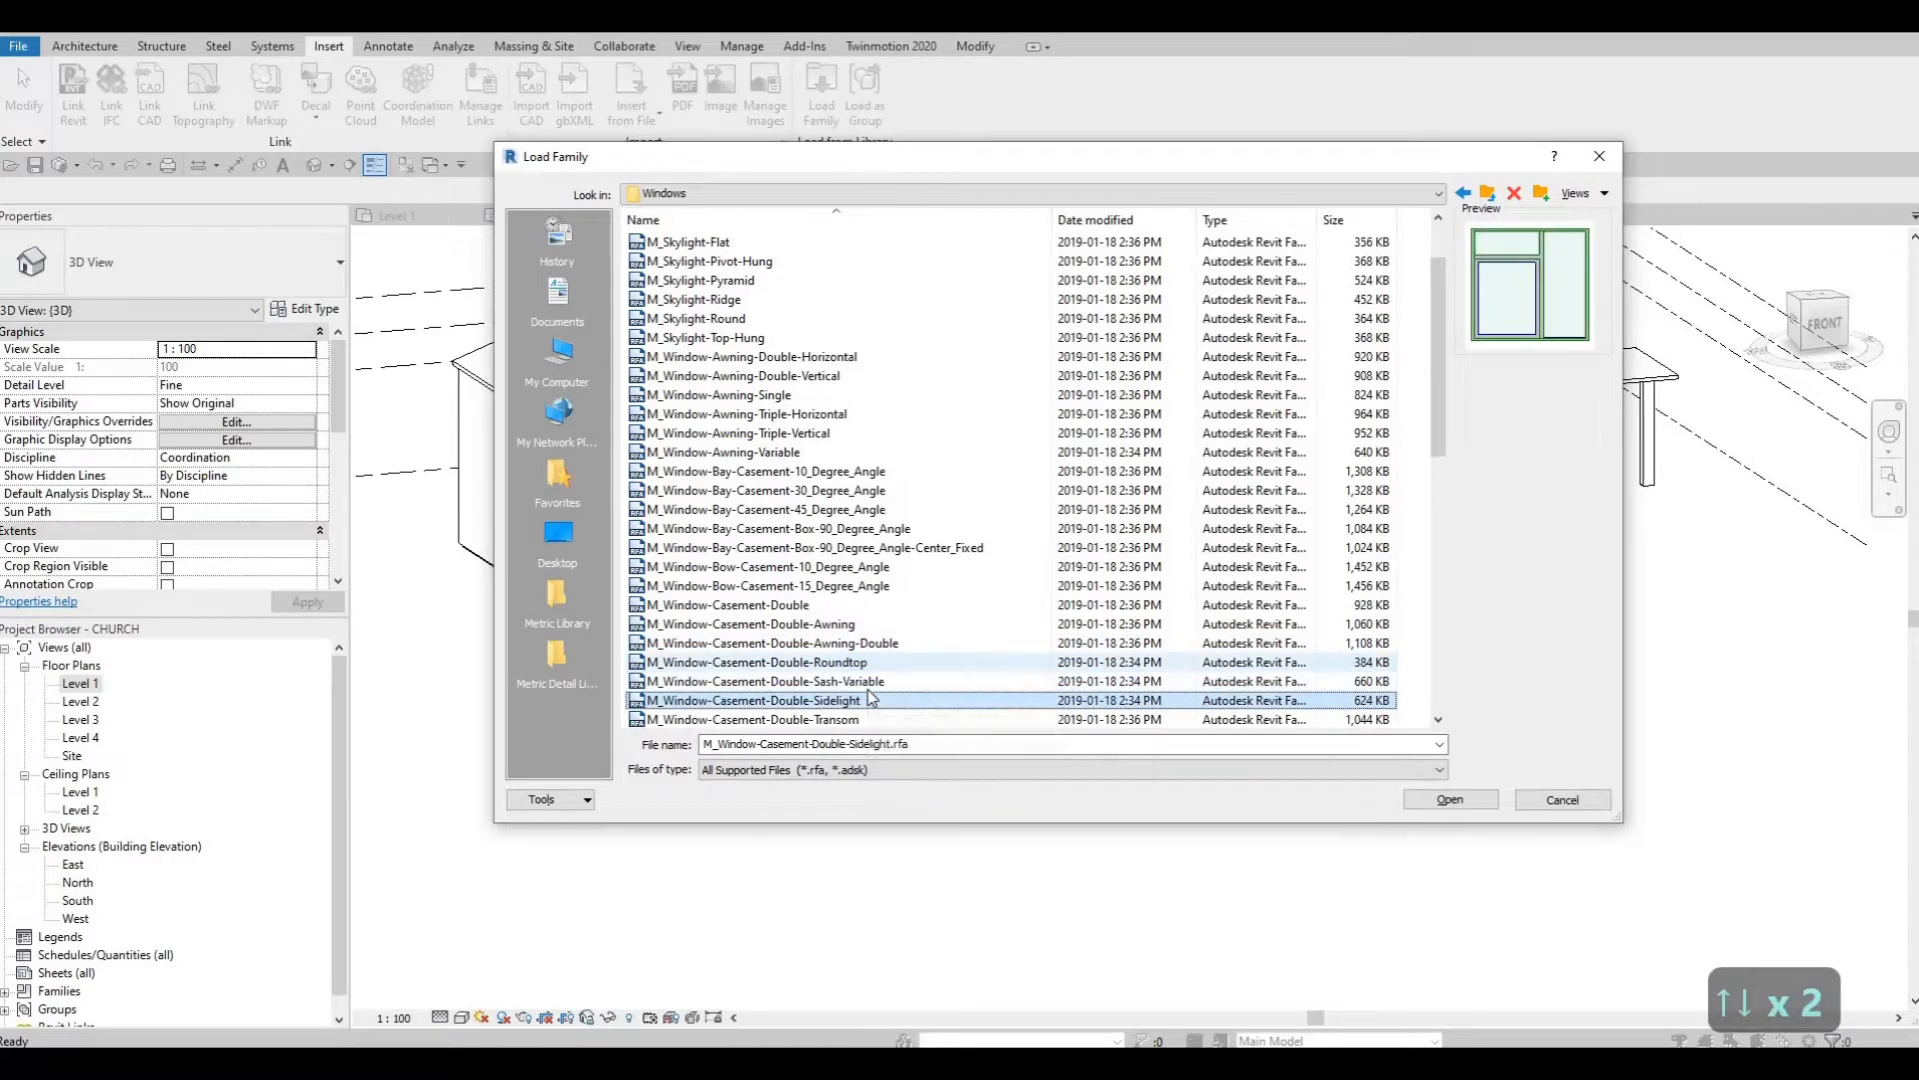
{"action": "key", "text": "Down"}
{"action": "key", "text": "Down"}
{"action": "key", "text": "Down"}
{"action": "key", "text": "Down"}
{"action": "key", "text": "Down"}
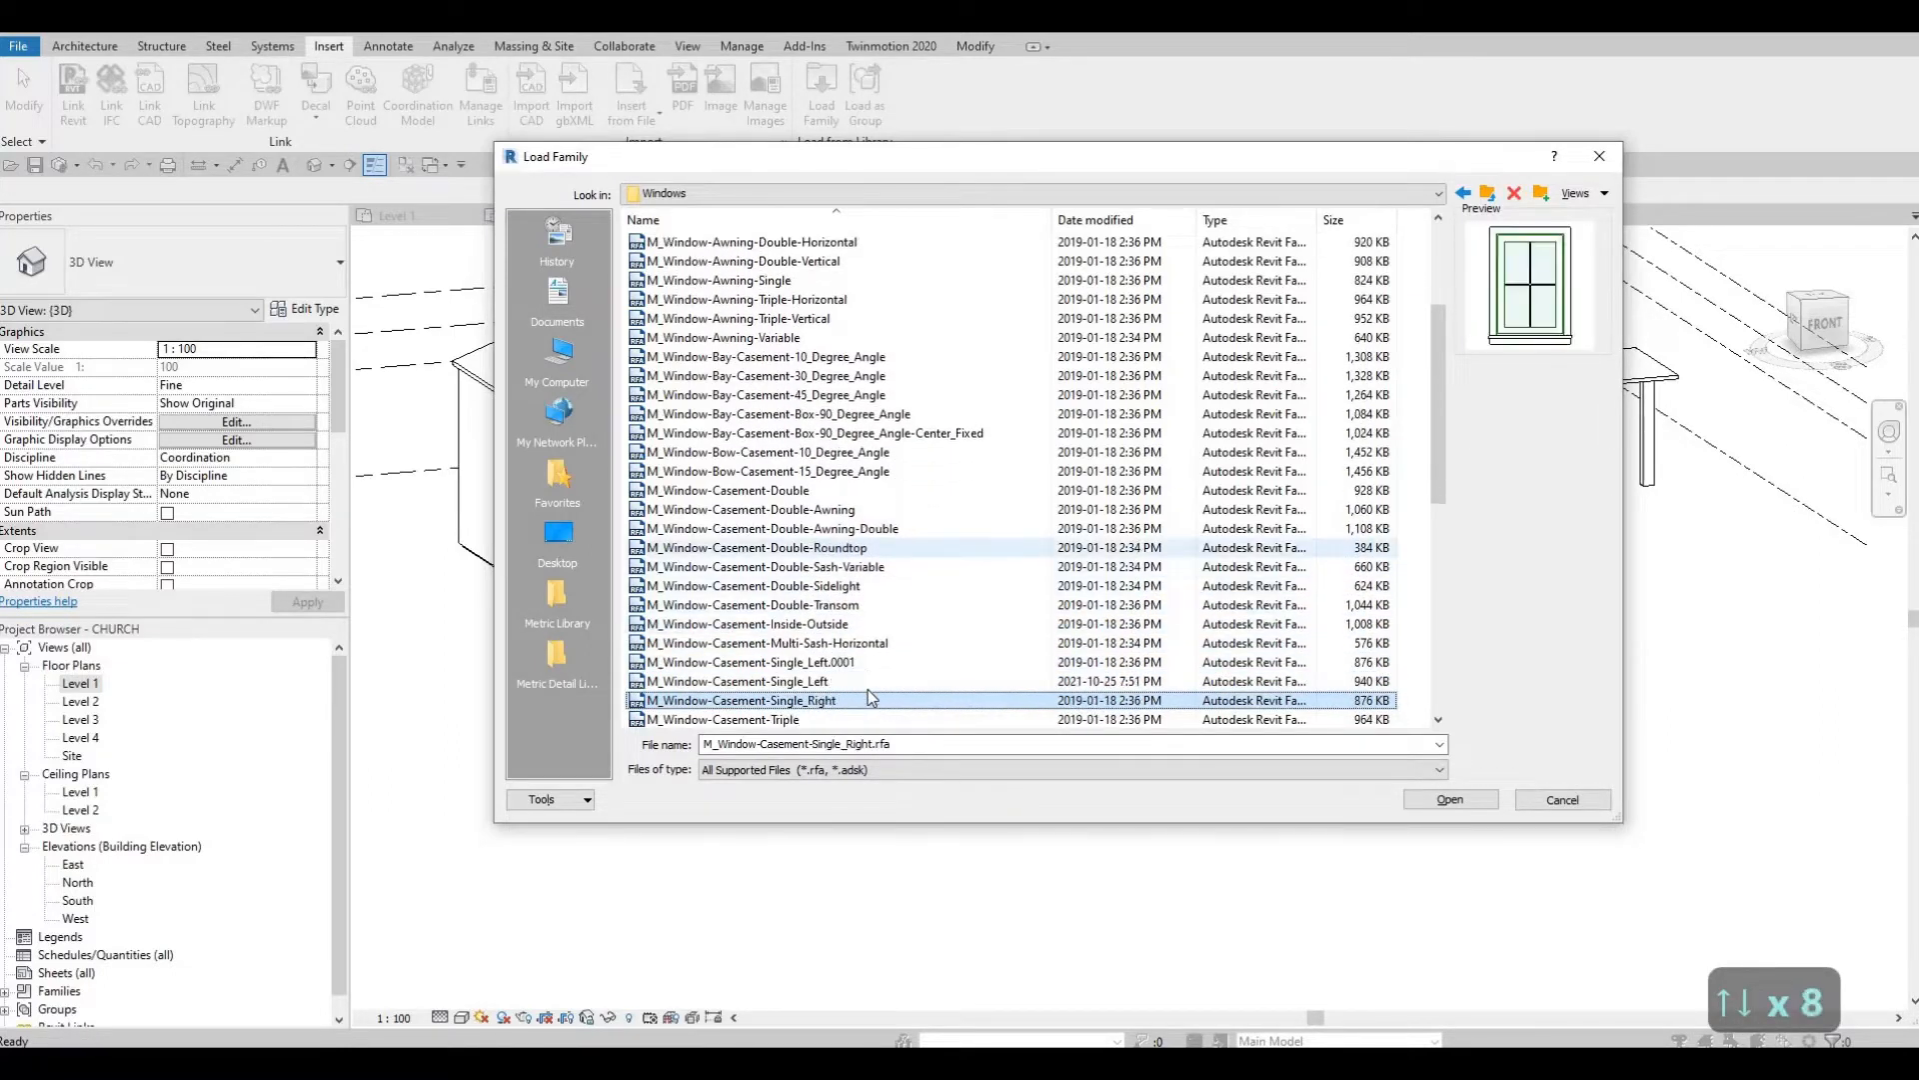
{"action": "key", "text": "Down"}
{"action": "key", "text": "Down"}
{"action": "key", "text": "Down"}
{"action": "key", "text": "Down"}
{"action": "key", "text": "Down"}
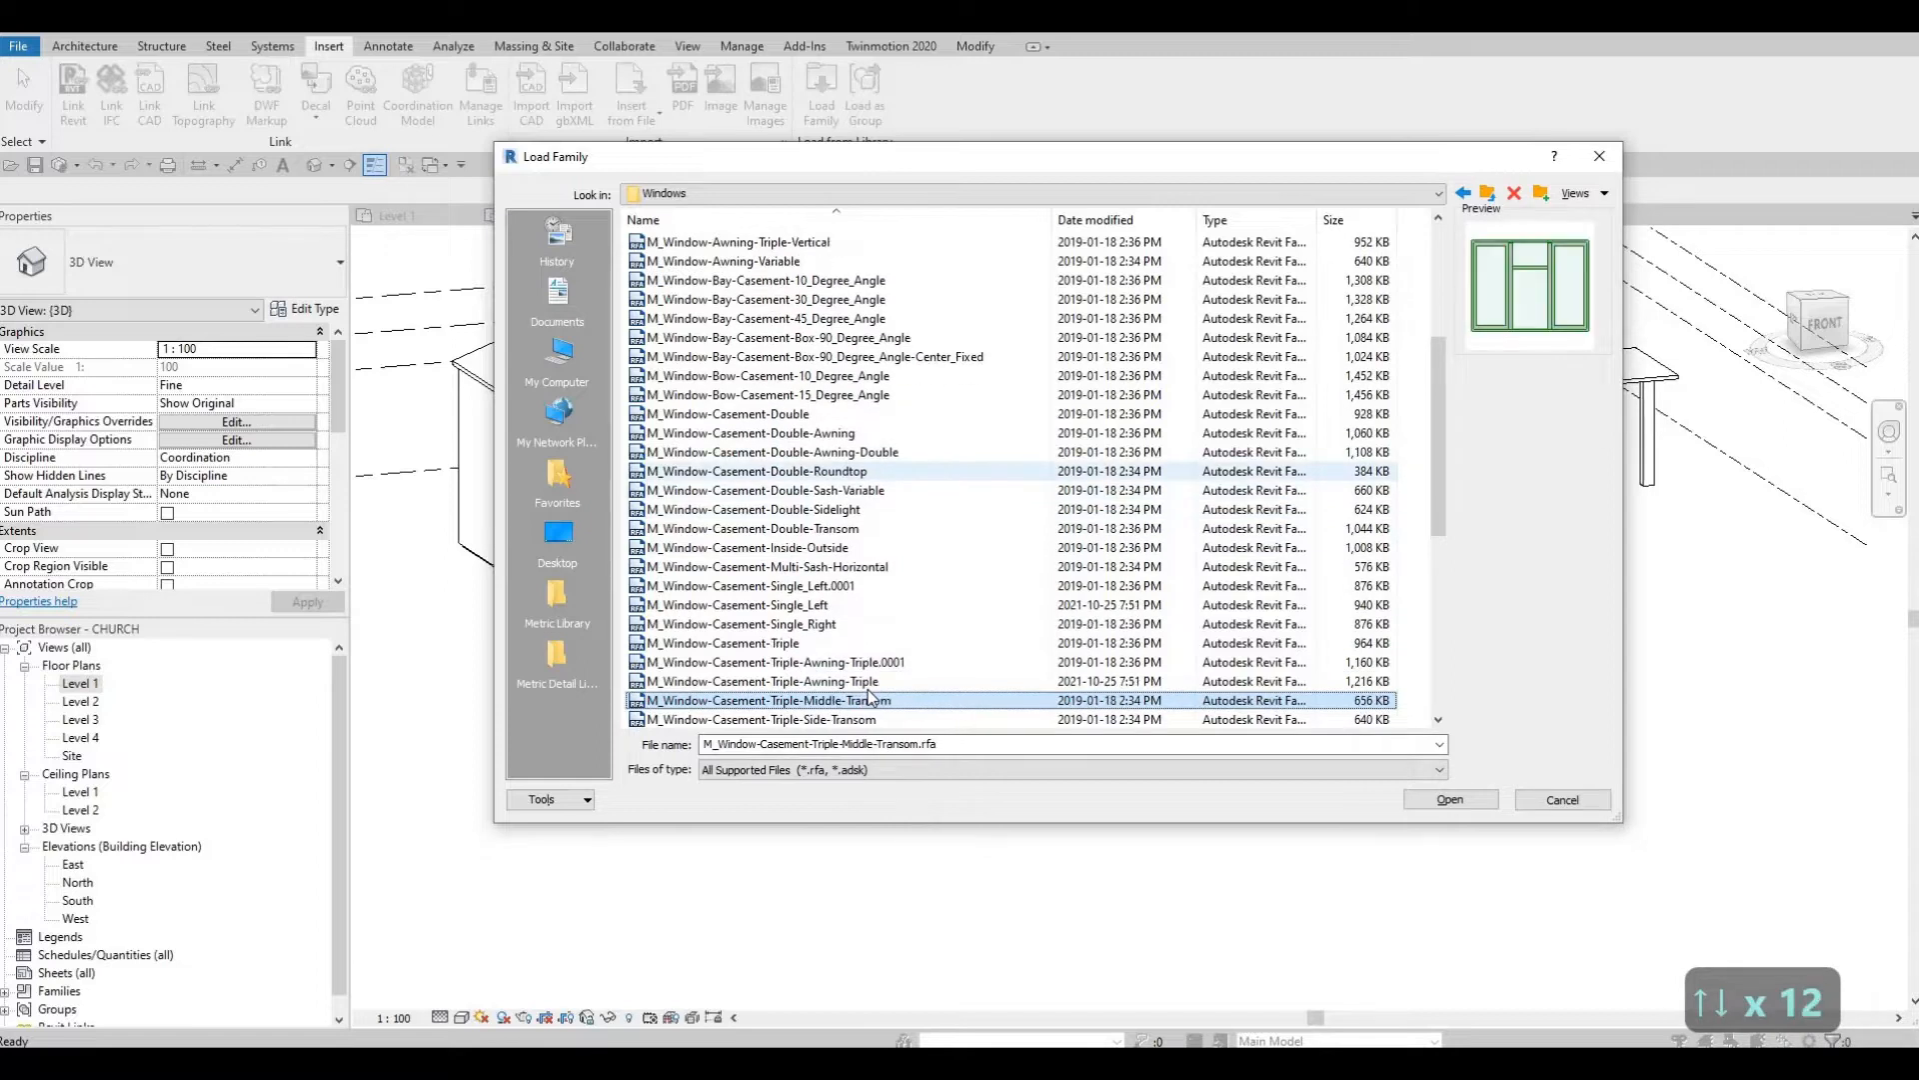
{"action": "key", "text": "Down"}
{"action": "key", "text": "Down"}
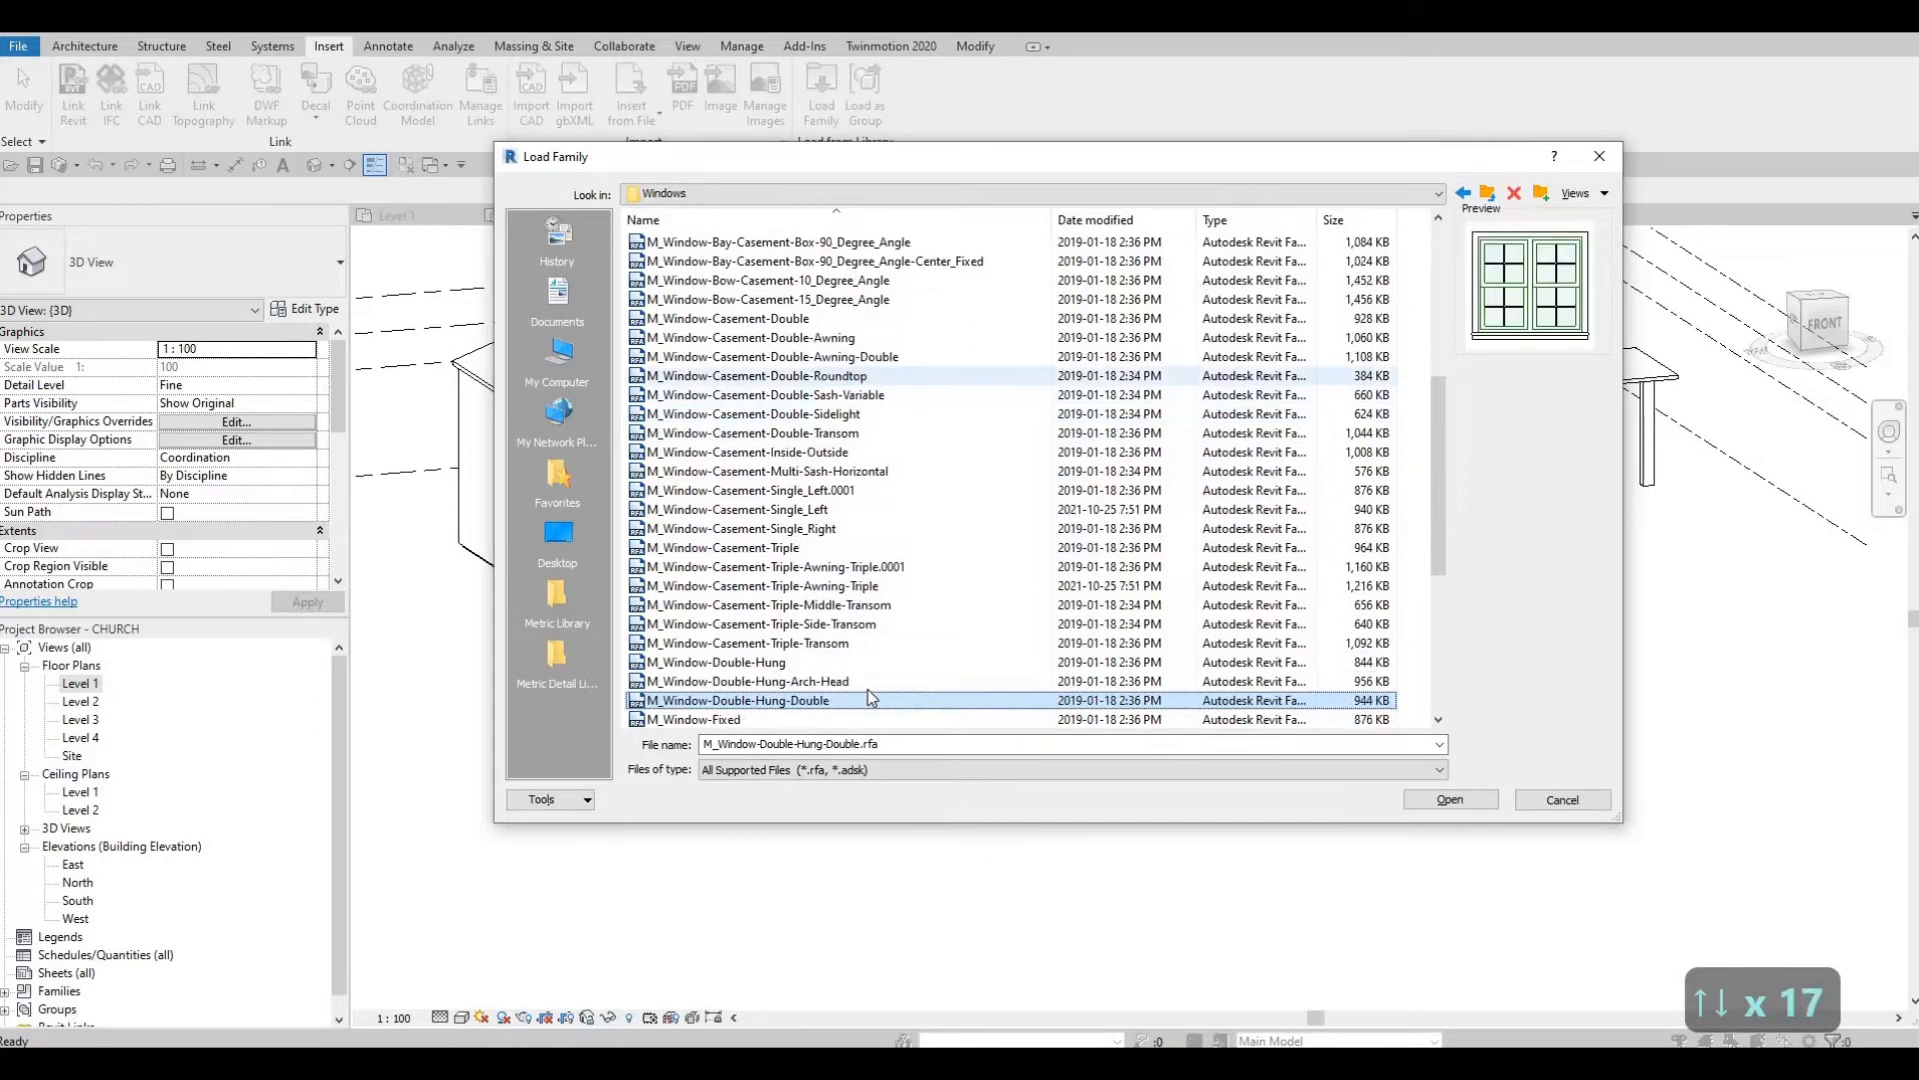
{"action": "key", "text": "Down"}
{"action": "key", "text": "Down"}
{"action": "key", "text": "Down"}
{"action": "key", "text": "Down"}
{"action": "key", "text": "Down"}
{"action": "key", "text": "Down"}
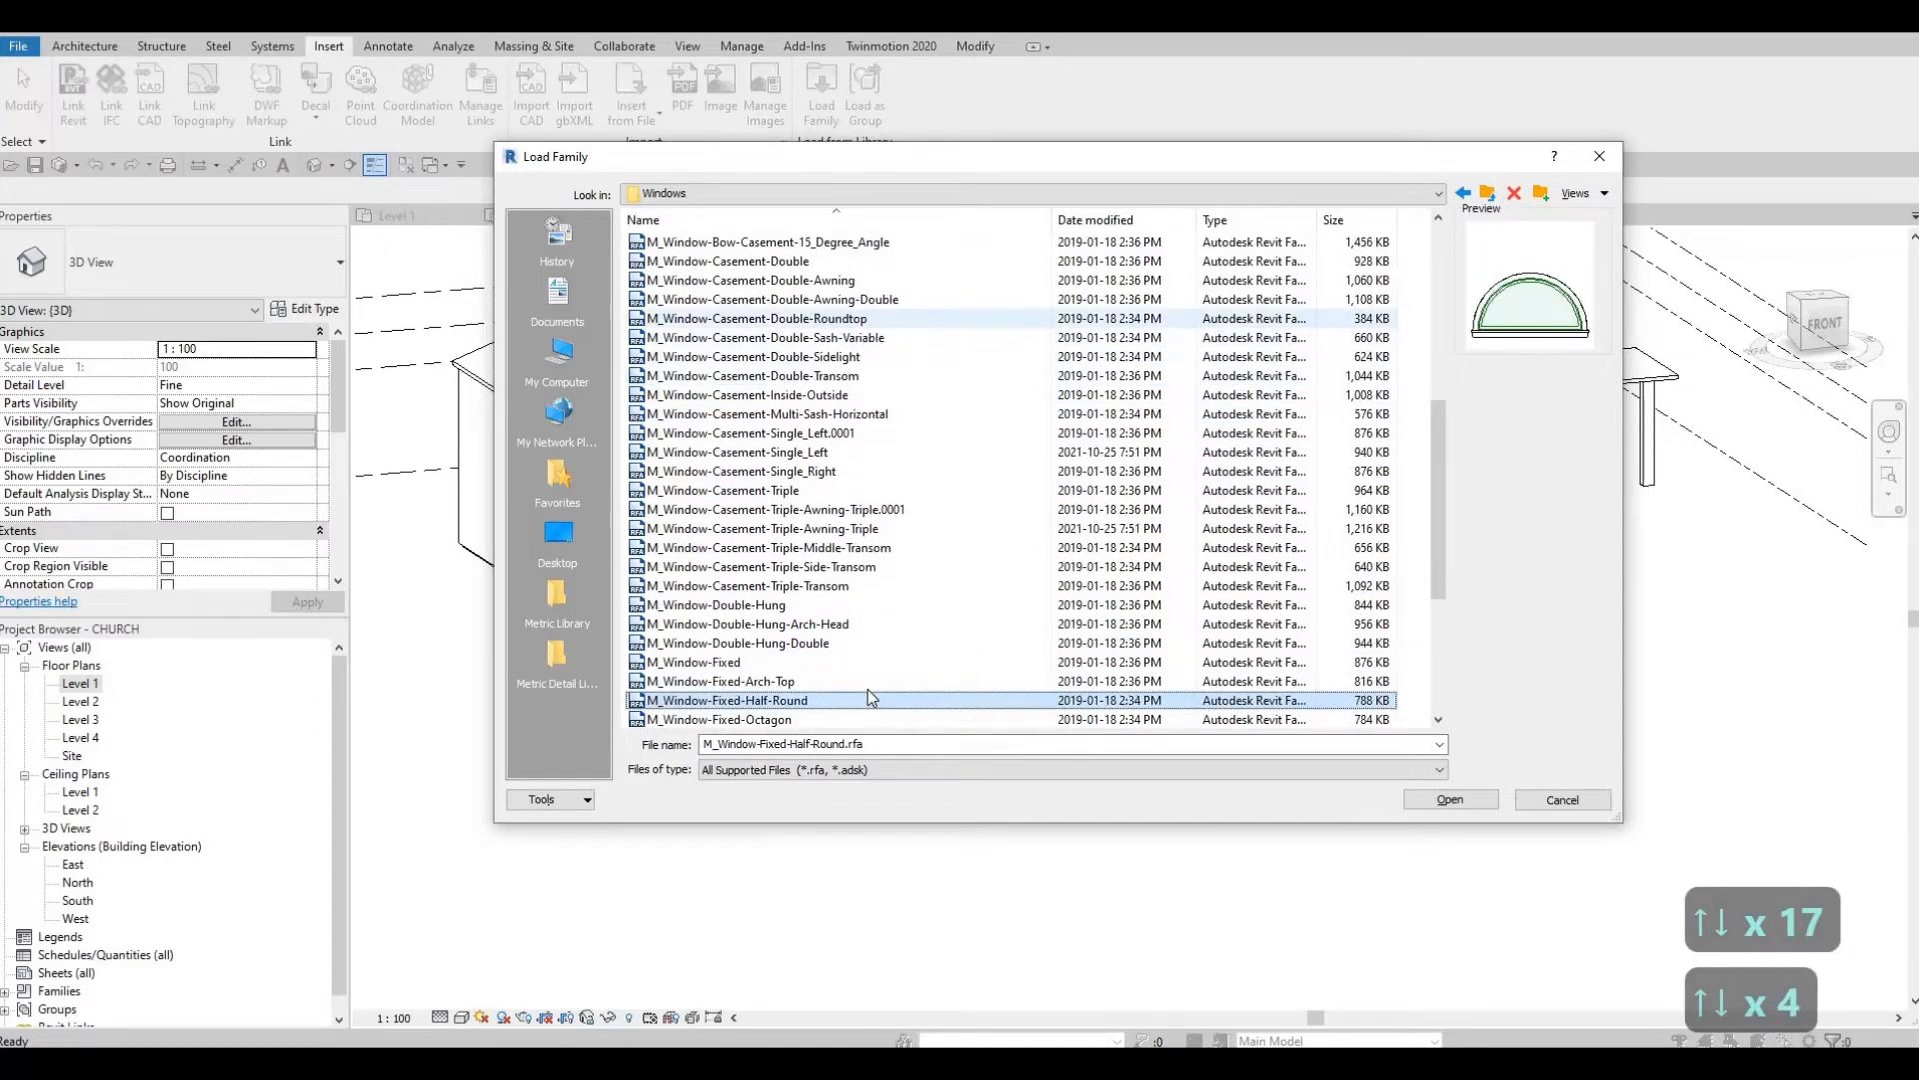
{"action": "key", "text": "Down"}
{"action": "key", "text": "Down"}
{"action": "key", "text": "Down"}
{"action": "key", "text": "Down"}
{"action": "key", "text": "Down"}
{"action": "key", "text": "Down"}
{"action": "key", "text": "Down"}
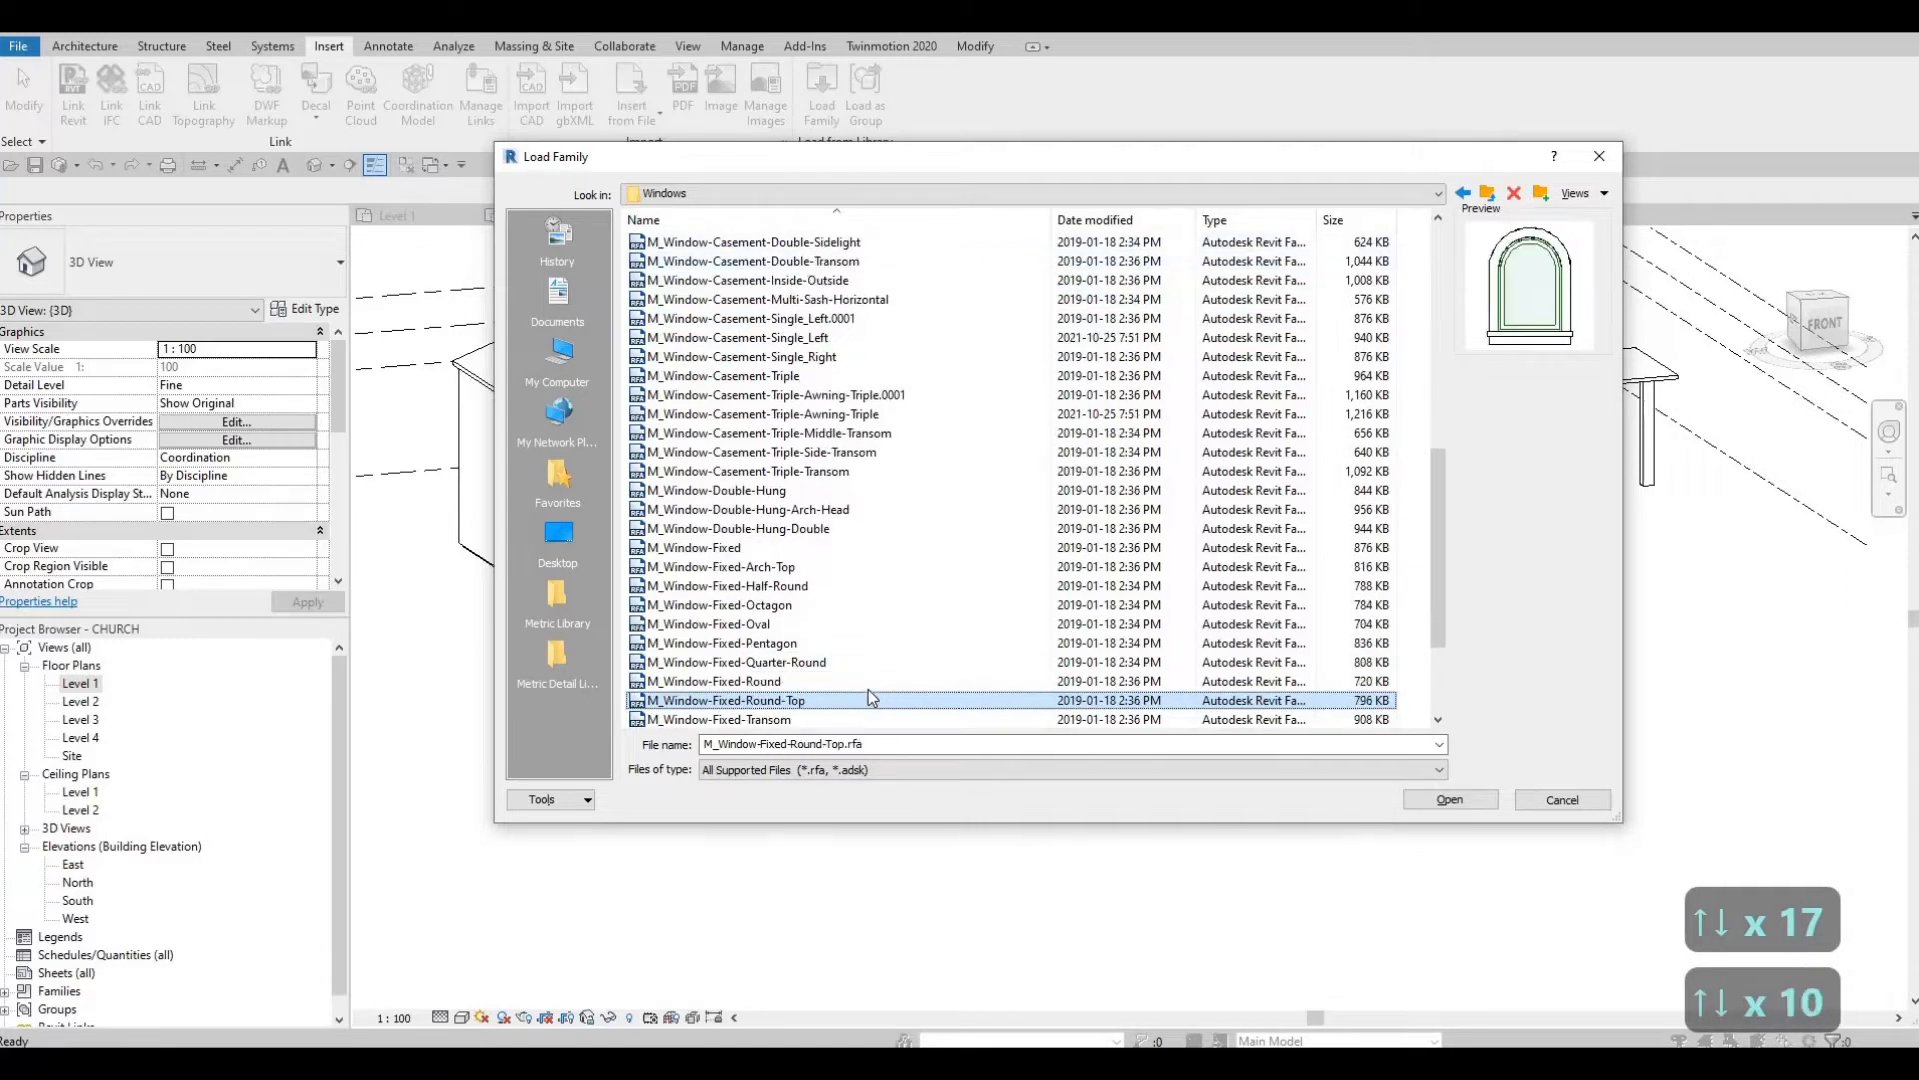
{"action": "key", "text": "Down"}
{"action": "key", "text": "Down"}
{"action": "key", "text": "Down"}
{"action": "key", "text": "Down"}
{"action": "key", "text": "Down"}
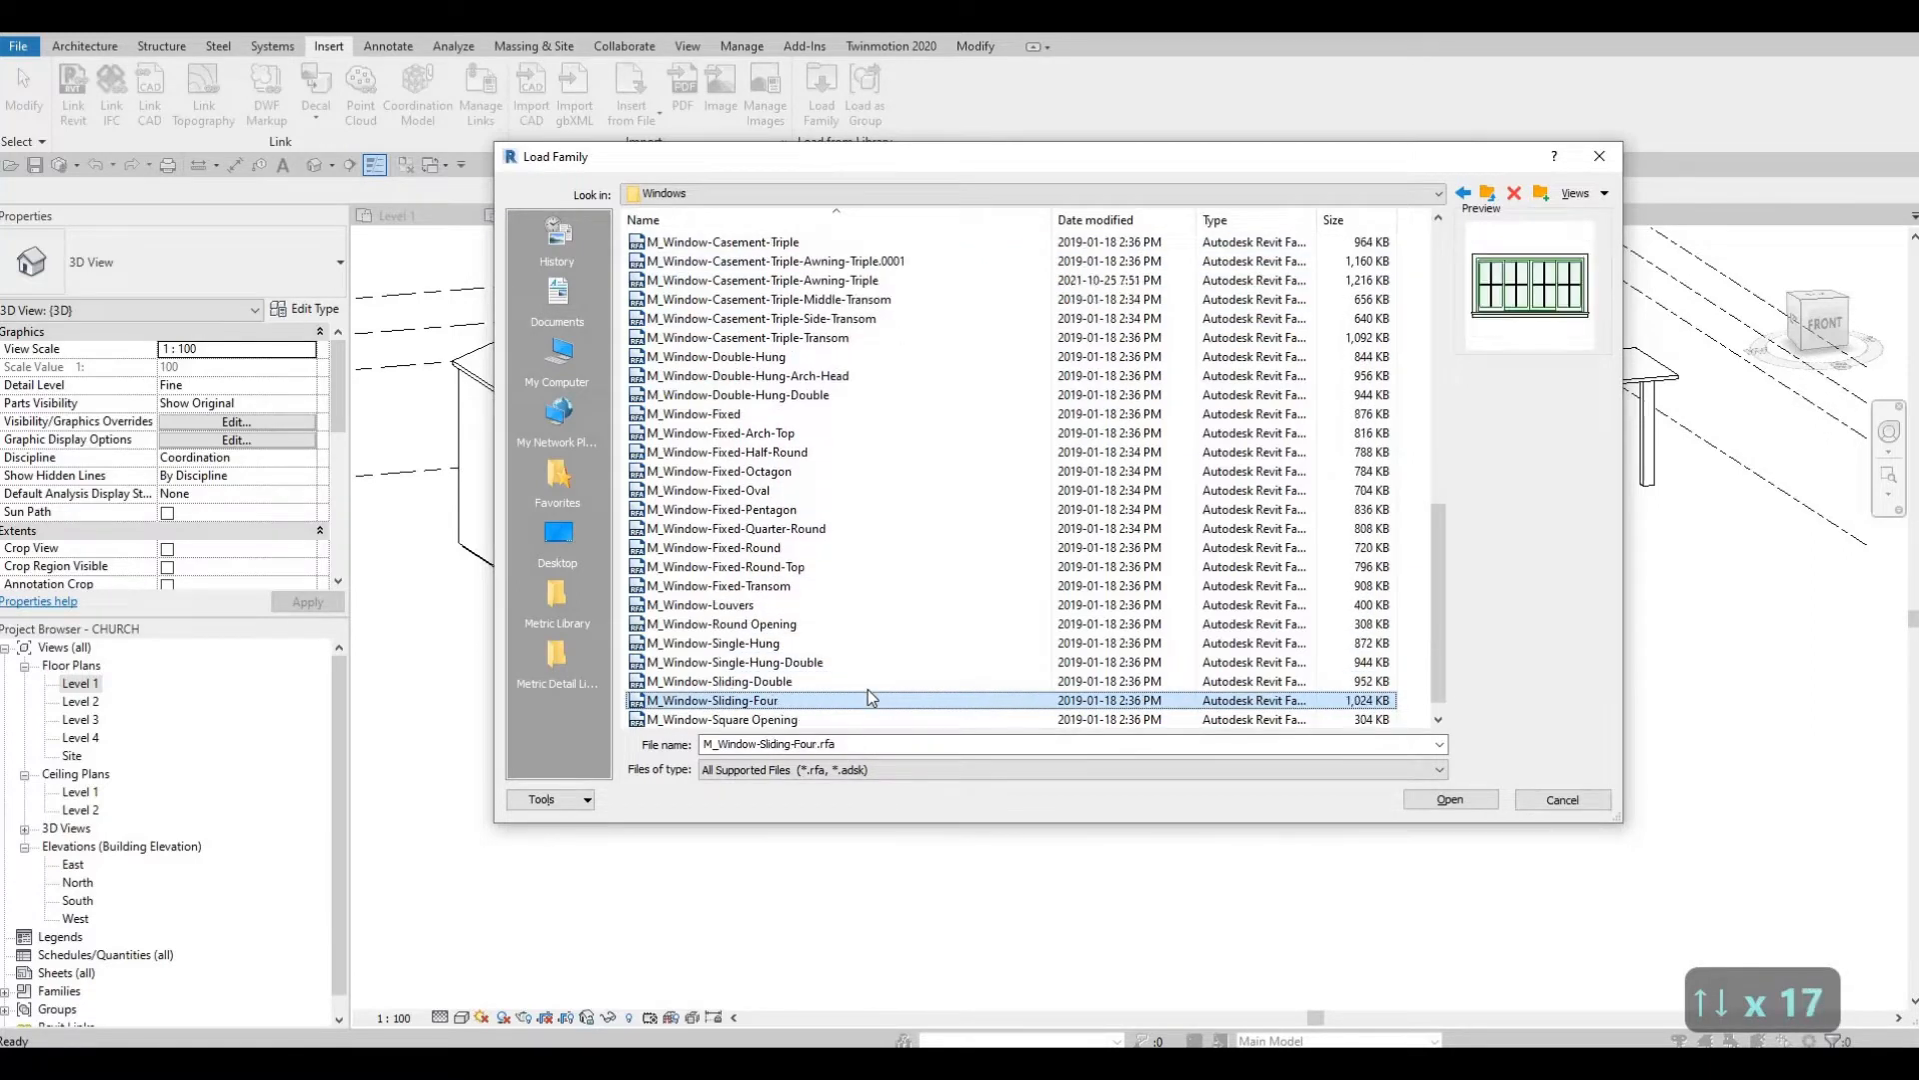
Compare the previews of the sliding, single-hung, fixed and double-hung window families
{"action": "key", "text": "Up"}
{"action": "key", "text": "Up"}
{"action": "key", "text": "Up"}
{"action": "key", "text": "Up"}
{"action": "key", "text": "Up"}
{"action": "key", "text": "Up"}
{"action": "key", "text": "Up"}
{"action": "key", "text": "Up"}
{"action": "key", "text": "Up"}
{"action": "key", "text": "Up"}
{"action": "key", "text": "Up"}
{"action": "key", "text": "Up"}
{"action": "key", "text": "Up"}
{"action": "key", "text": "Up"}
{"action": "key", "text": "Up"}
{"action": "key", "text": "Up"}
{"action": "key", "text": "Up"}
{"action": "key", "text": "Up"}
{"action": "key", "text": "Up"}
{"action": "key", "text": "Up"}
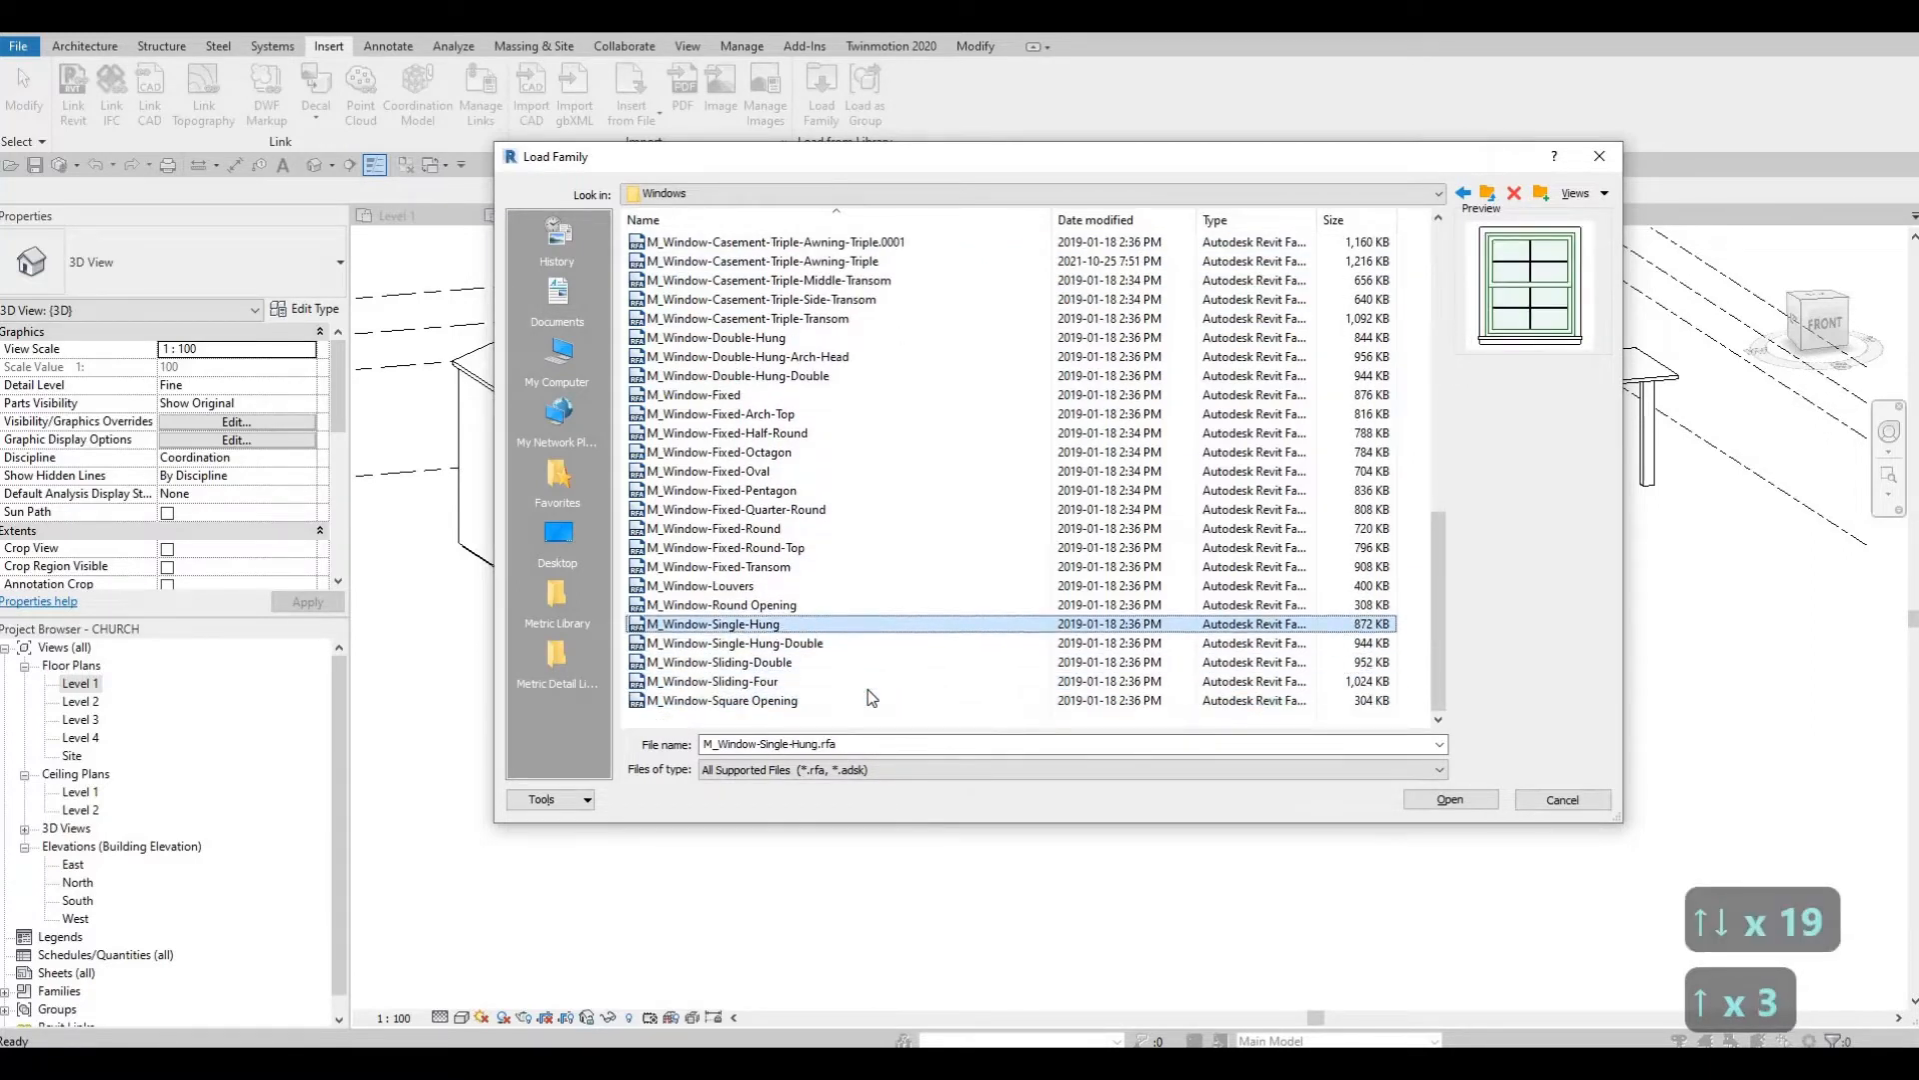
{"action": "key", "text": "Up"}
{"action": "key", "text": "Down"}
{"action": "key", "text": "Down"}
{"action": "key", "text": "Down"}
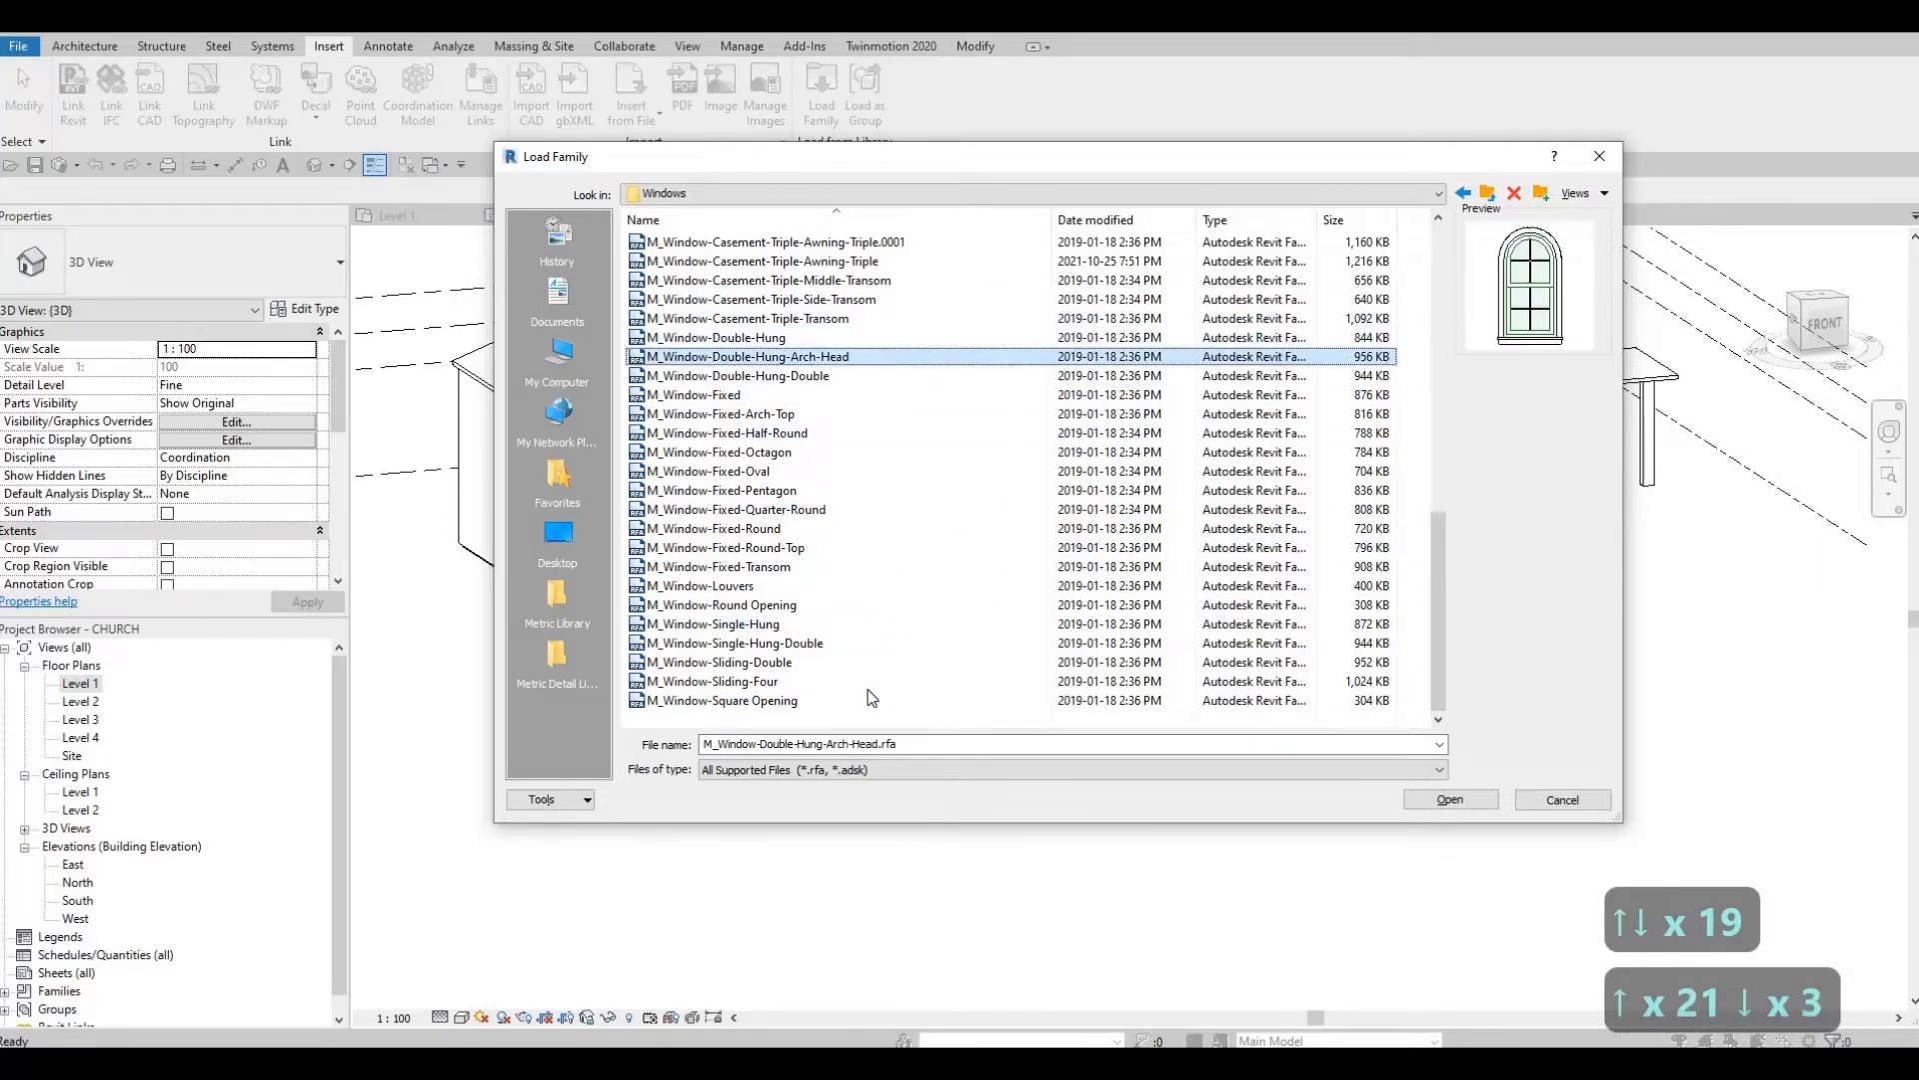
Compare the previews of the double-hung and triple casement window families, up to M_Window-Casement-Single_Right
{"action": "key", "text": "Up"}
{"action": "key", "text": "Up"}
{"action": "key", "text": "Up"}
{"action": "key", "text": "Up"}
{"action": "key", "text": "Up"}
{"action": "key", "text": "Up"}
{"action": "key", "text": "Up"}
{"action": "key", "text": "Up"}
{"action": "key", "text": "Up"}
{"action": "key", "text": "Up"}
{"action": "key", "text": "Up"}
{"action": "key", "text": "Up"}
{"action": "key", "text": "Up"}
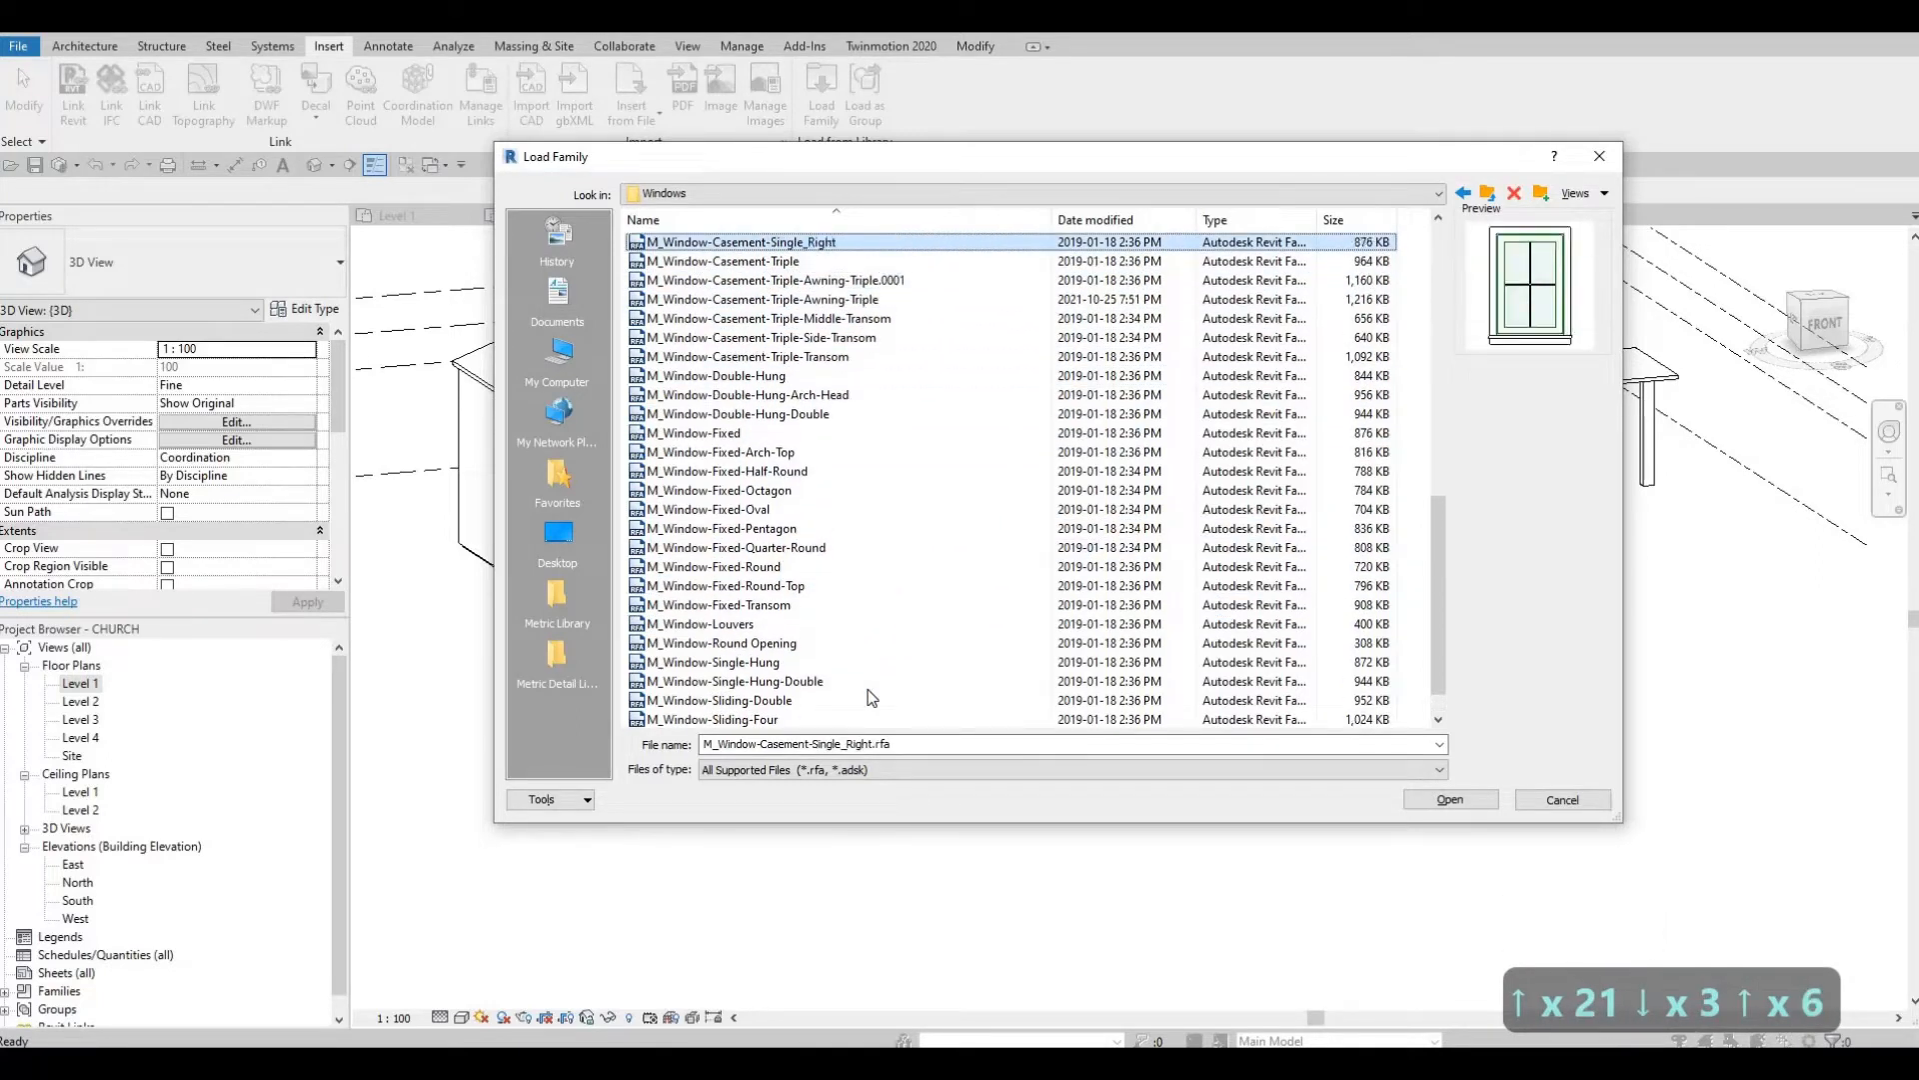
Load the M_Window-Casement-Double-Roundtop window family into the project
{"action": "key", "text": "Up"}
{"action": "key", "text": "Up"}
{"action": "key", "text": "Up"}
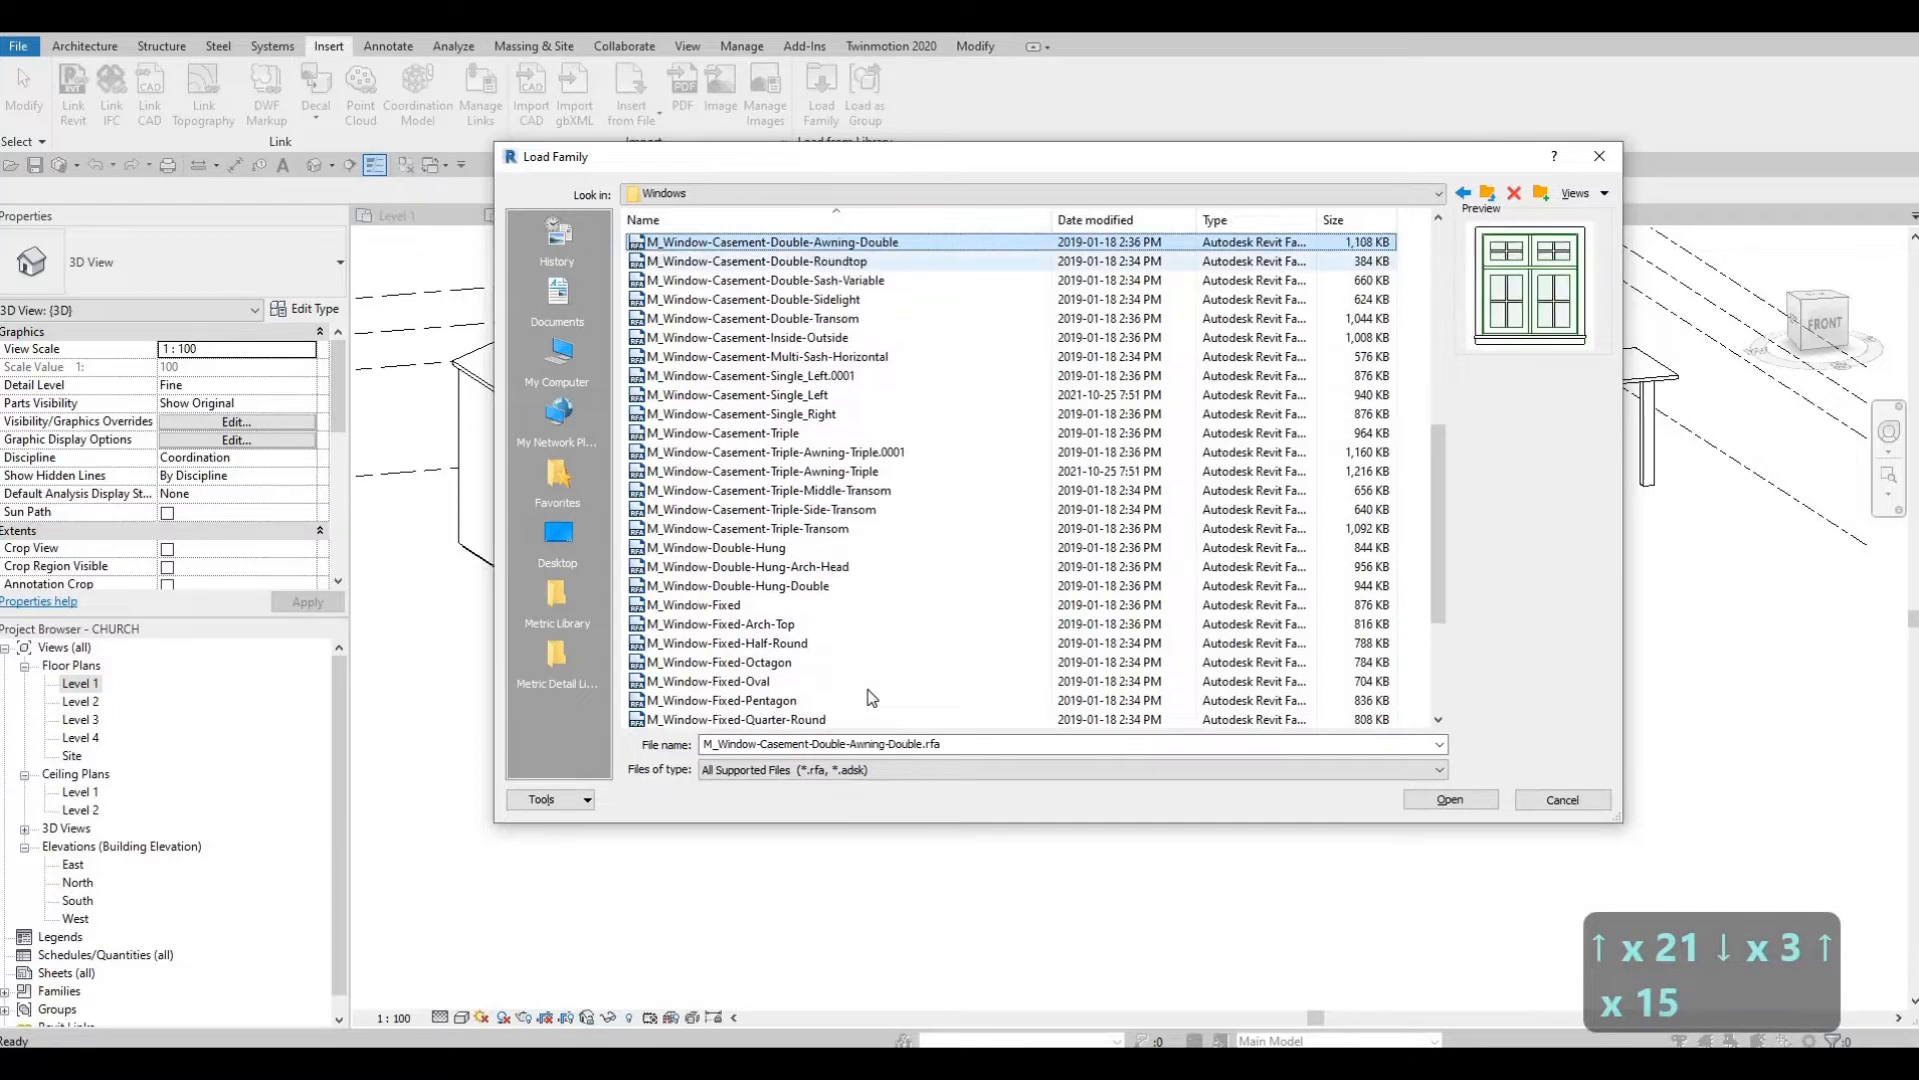
{"action": "scroll", "coordinate": [686, 530], "scroll_direction": "up", "scroll_amount": 2}
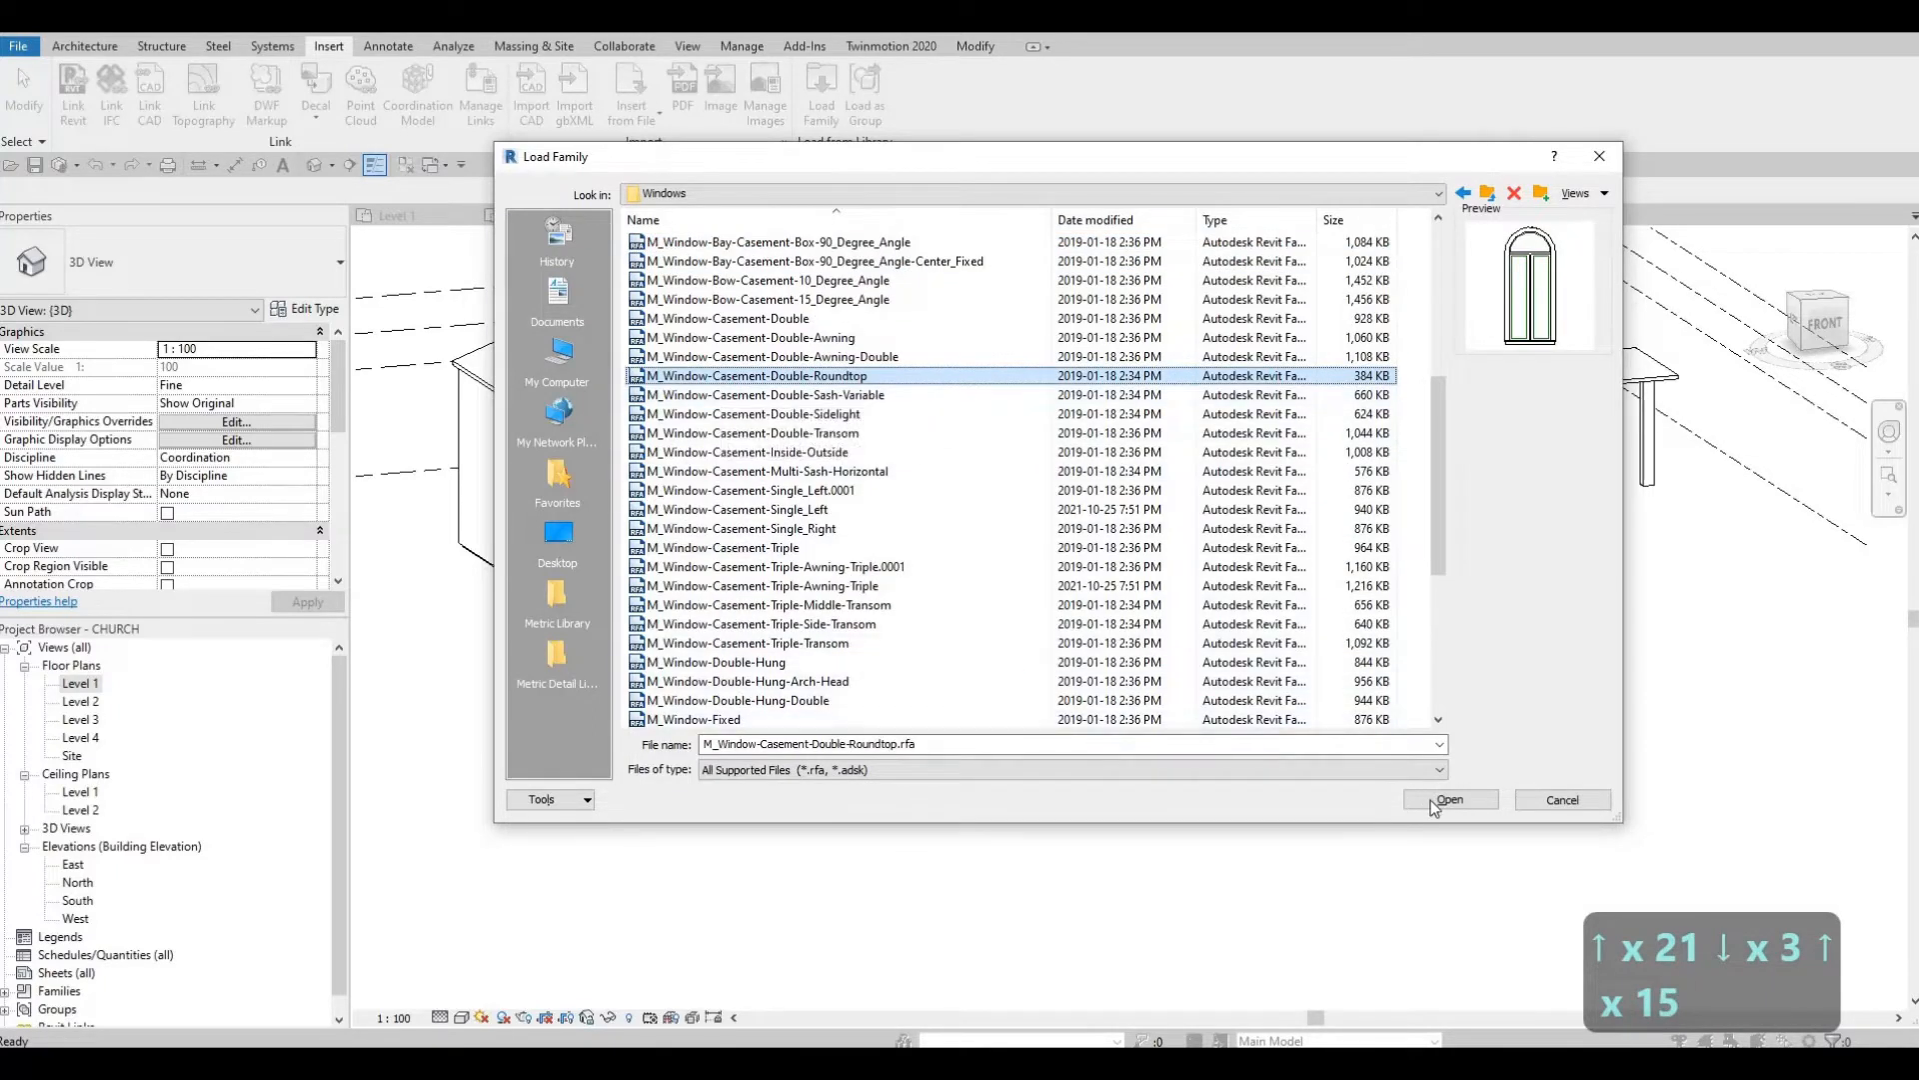
{"action": "key", "text": "Return"}
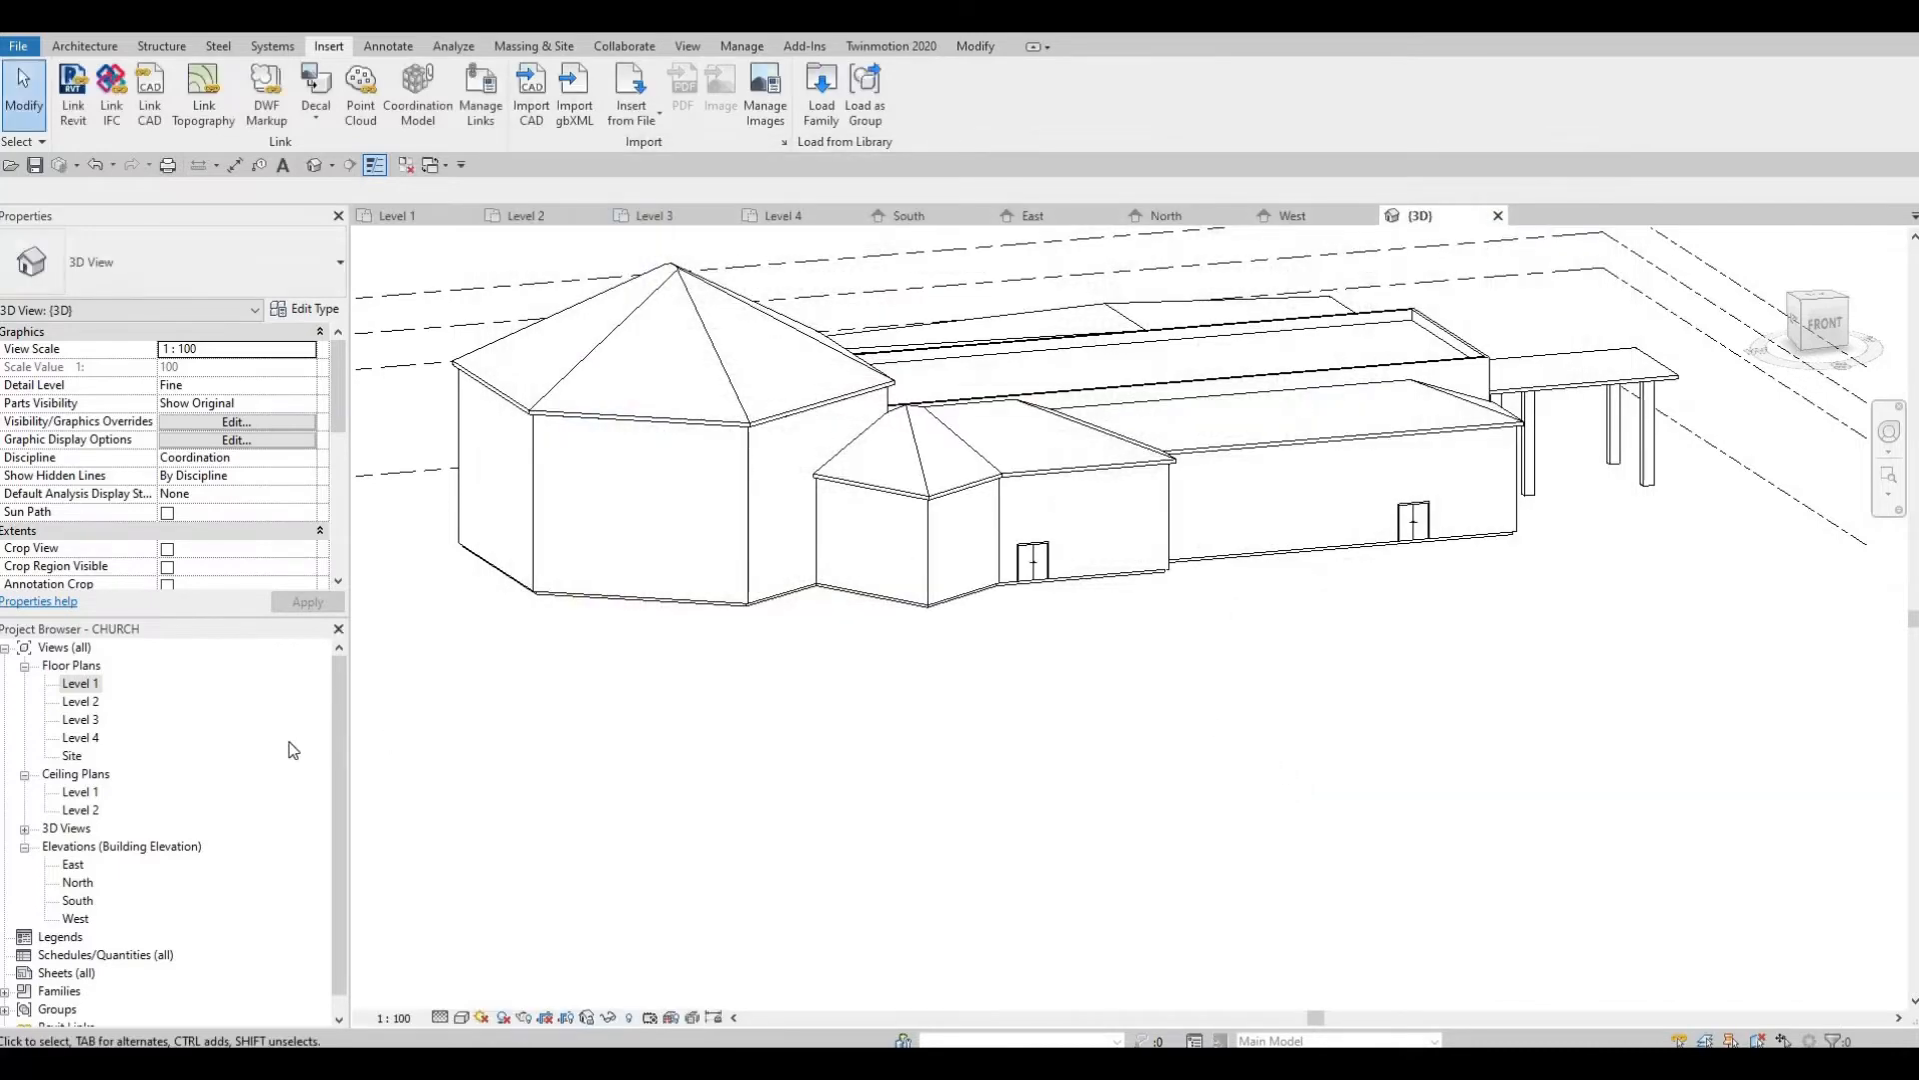
In the Level 1 plan, place two 0915 x 1830mm Casement-Double-Roundtop windows in the sanctuary's short angled wall beside Atrium 1
{"action": "double_click", "coordinate": [85, 690]}
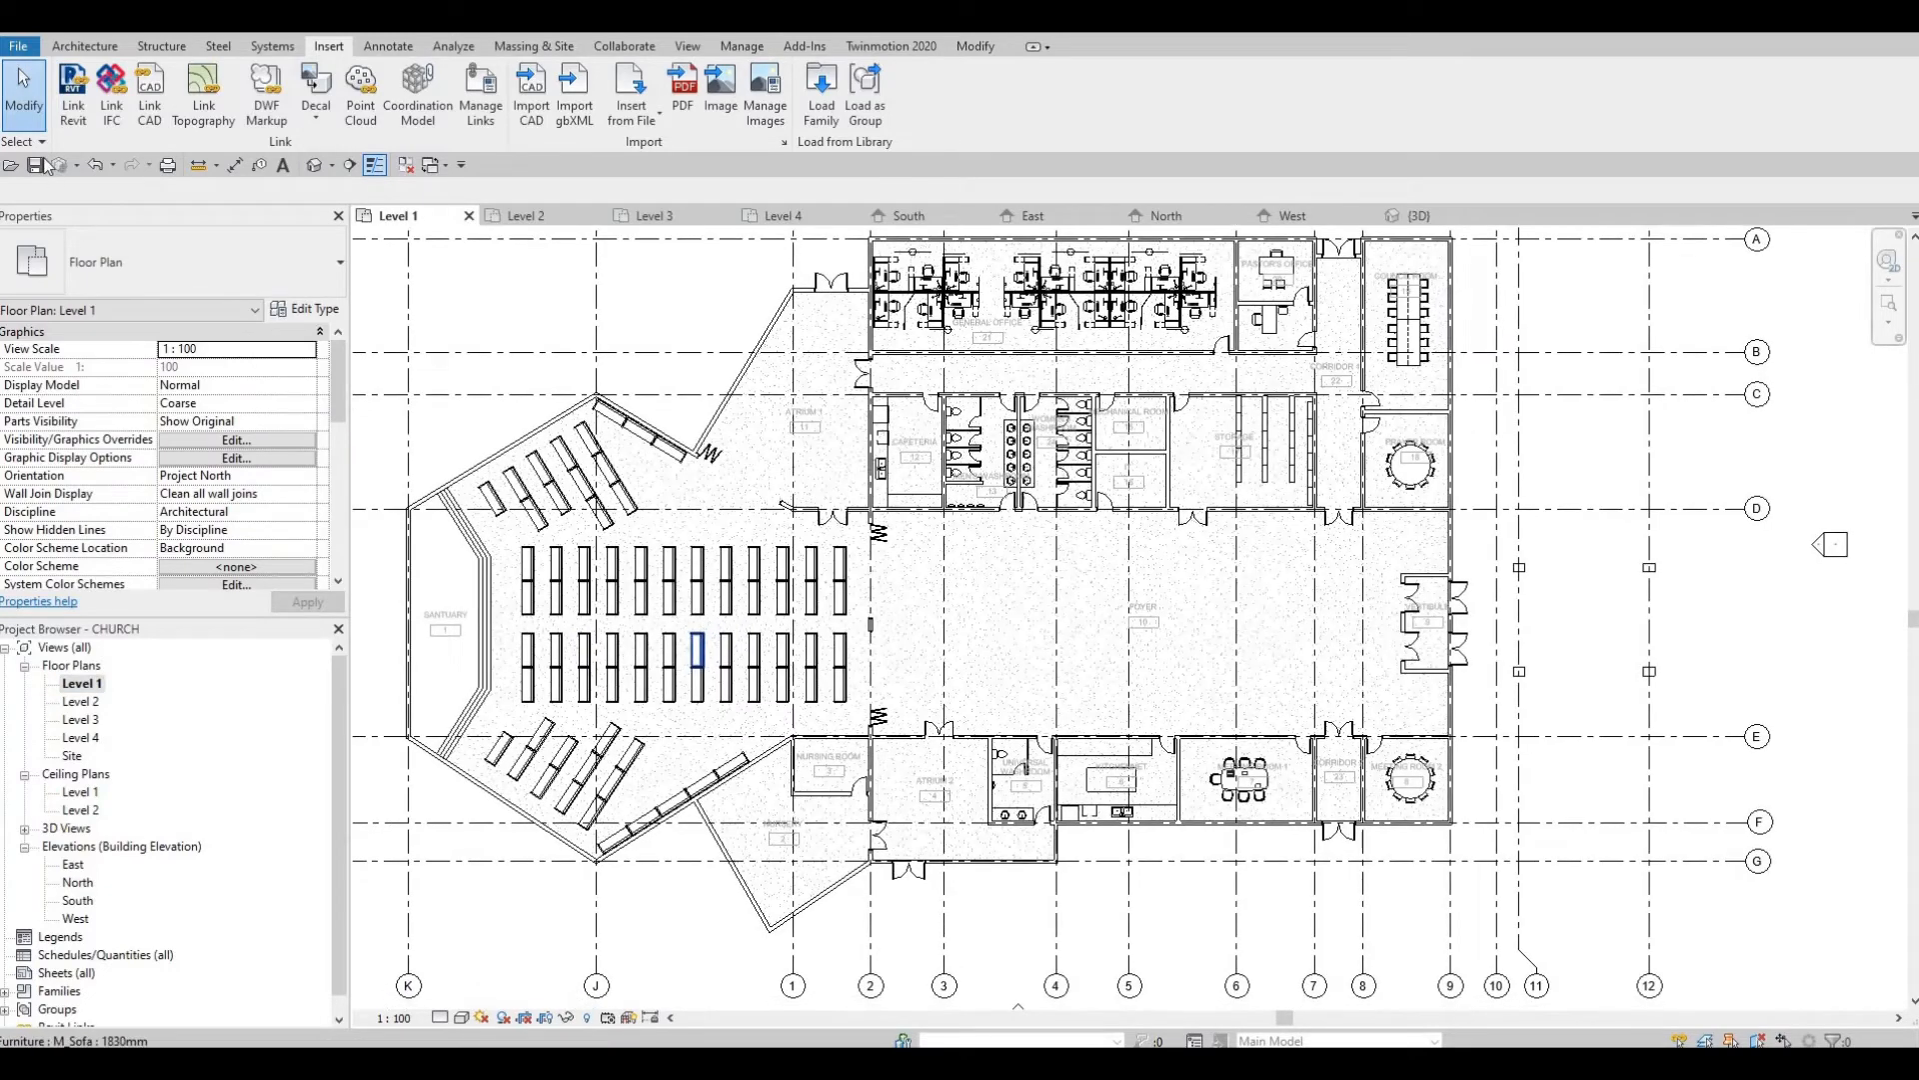
{"action": "scroll", "coordinate": [76, 81], "scroll_direction": "up", "scroll_amount": 4}
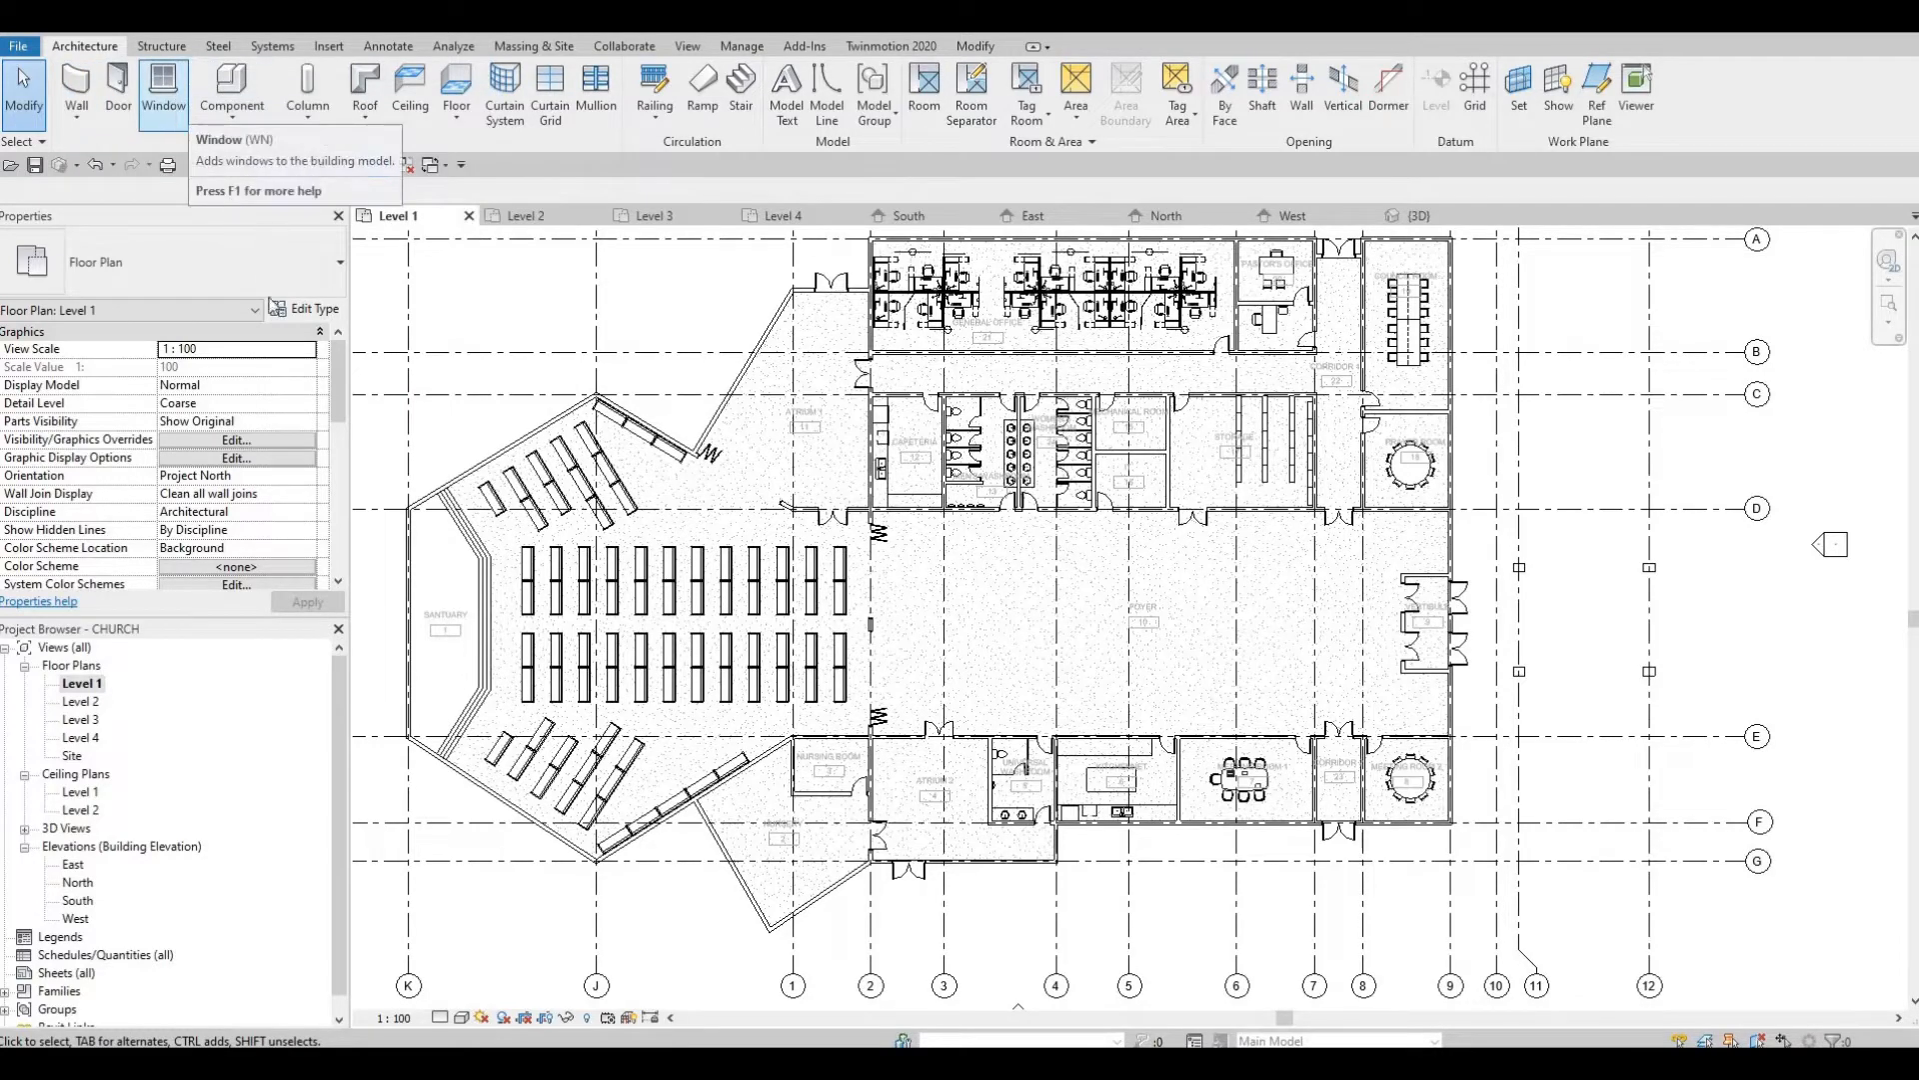
{"action": "key", "text": "w"}
{"action": "key", "text": "n"}
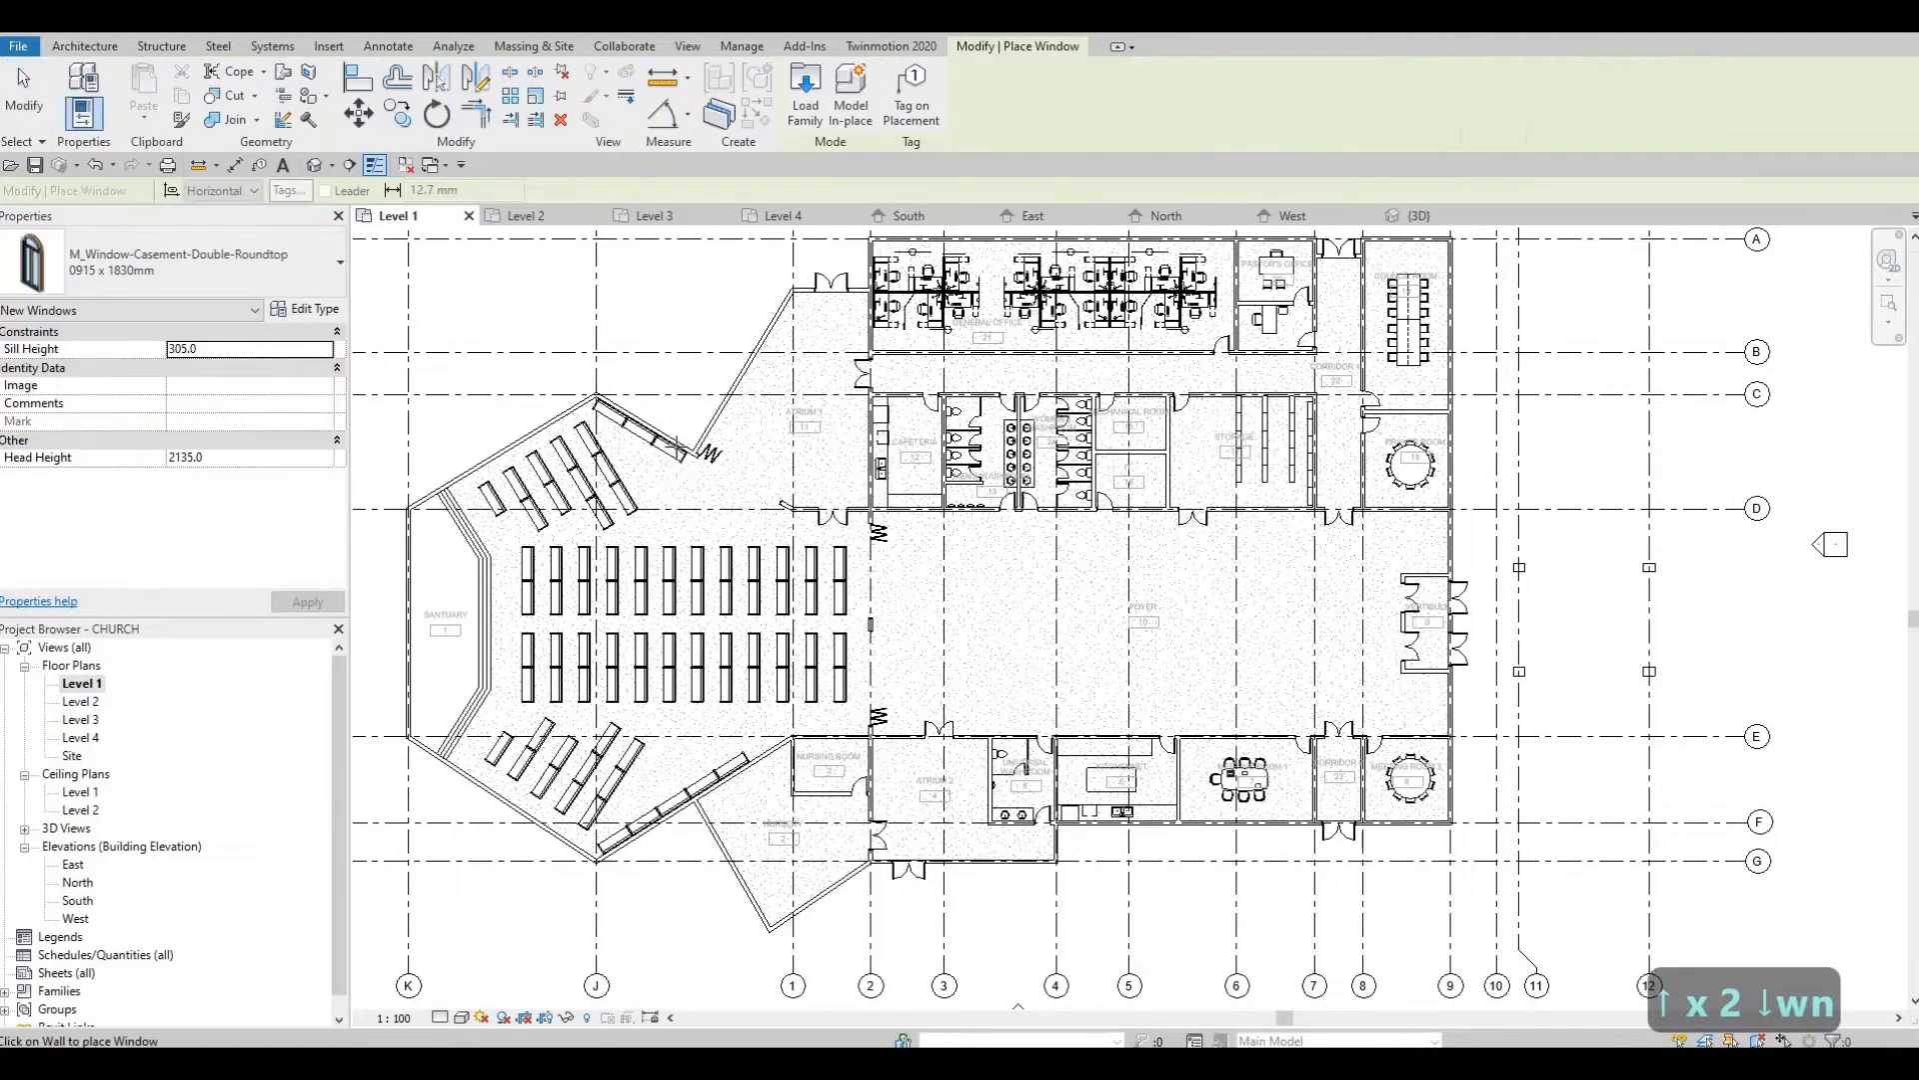
{"action": "scroll", "coordinate": [716, 412], "scroll_direction": "up", "scroll_amount": 2}
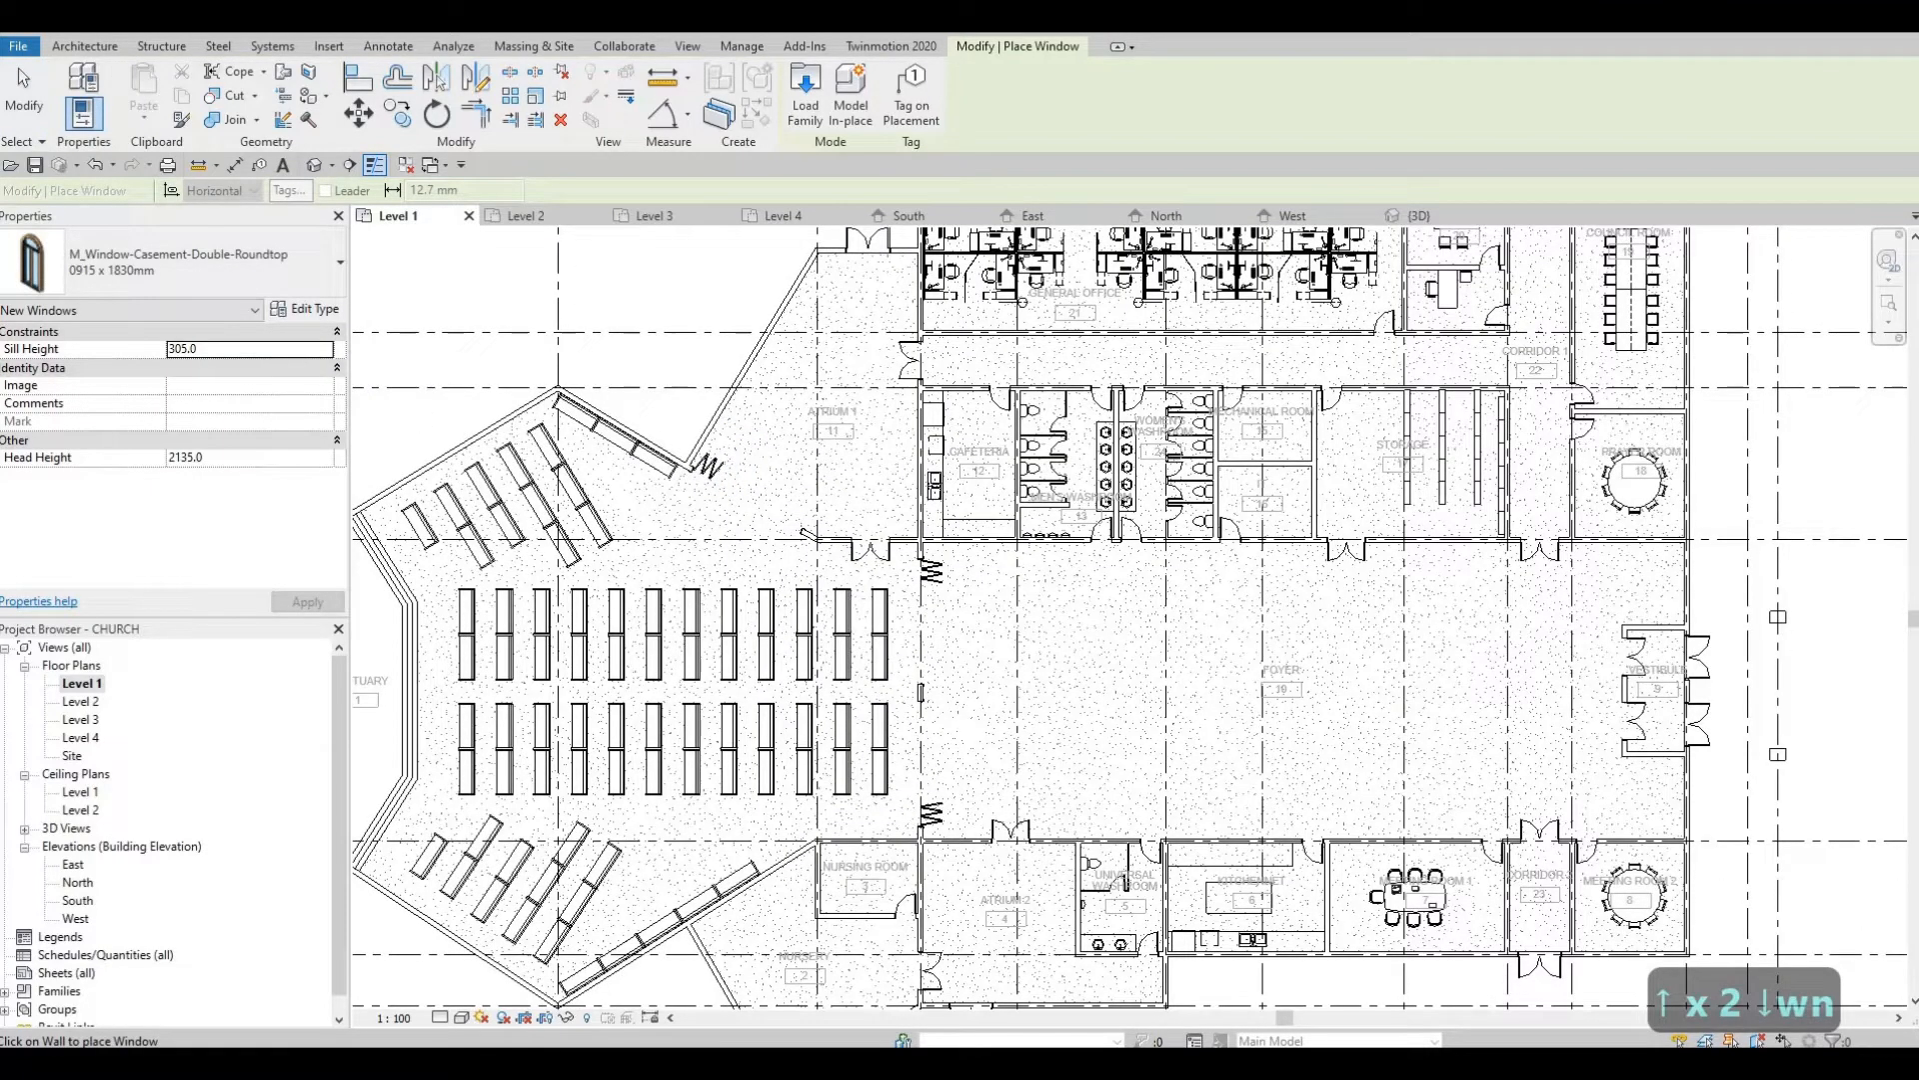
{"action": "scroll", "coordinate": [505, 369], "scroll_direction": "up", "scroll_amount": 1}
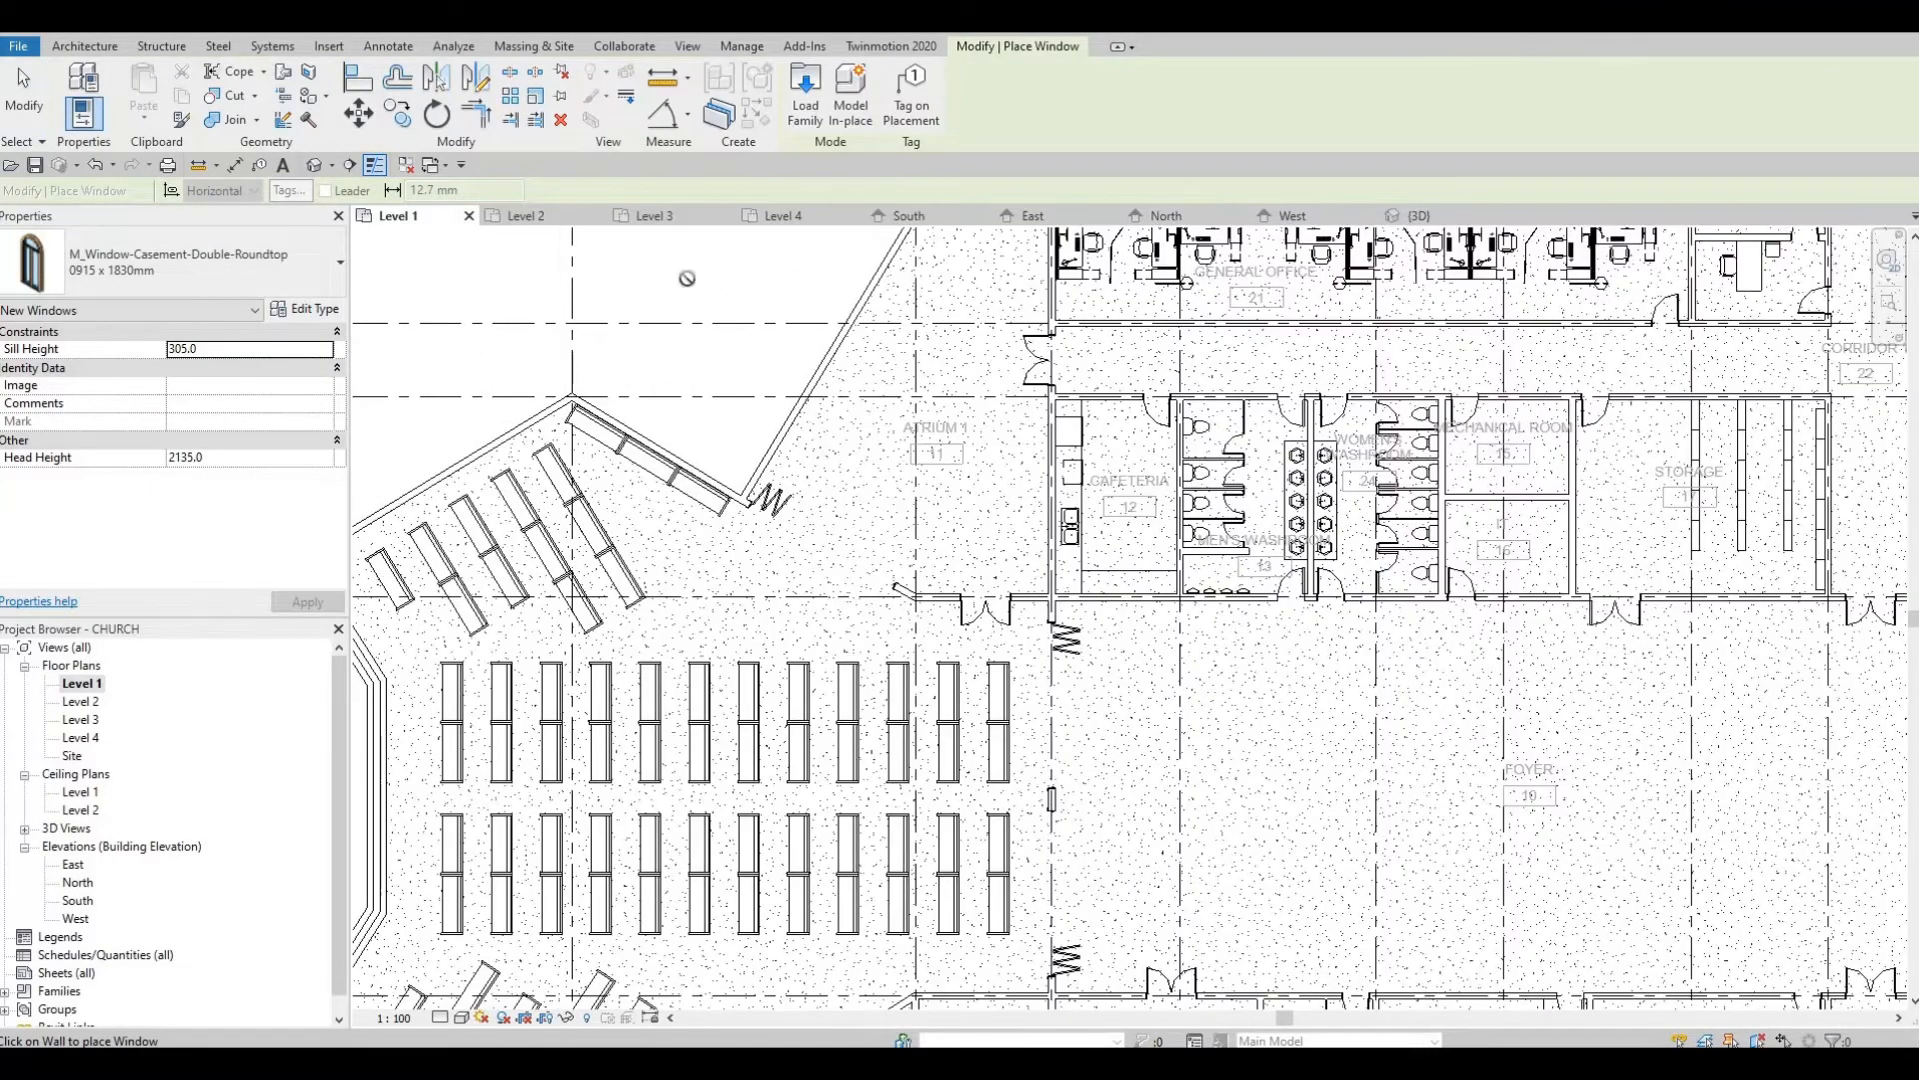
{"action": "scroll", "coordinate": [687, 278], "scroll_direction": "down", "scroll_amount": 2}
{"action": "scroll", "coordinate": [855, 275], "scroll_direction": "up", "scroll_amount": 3}
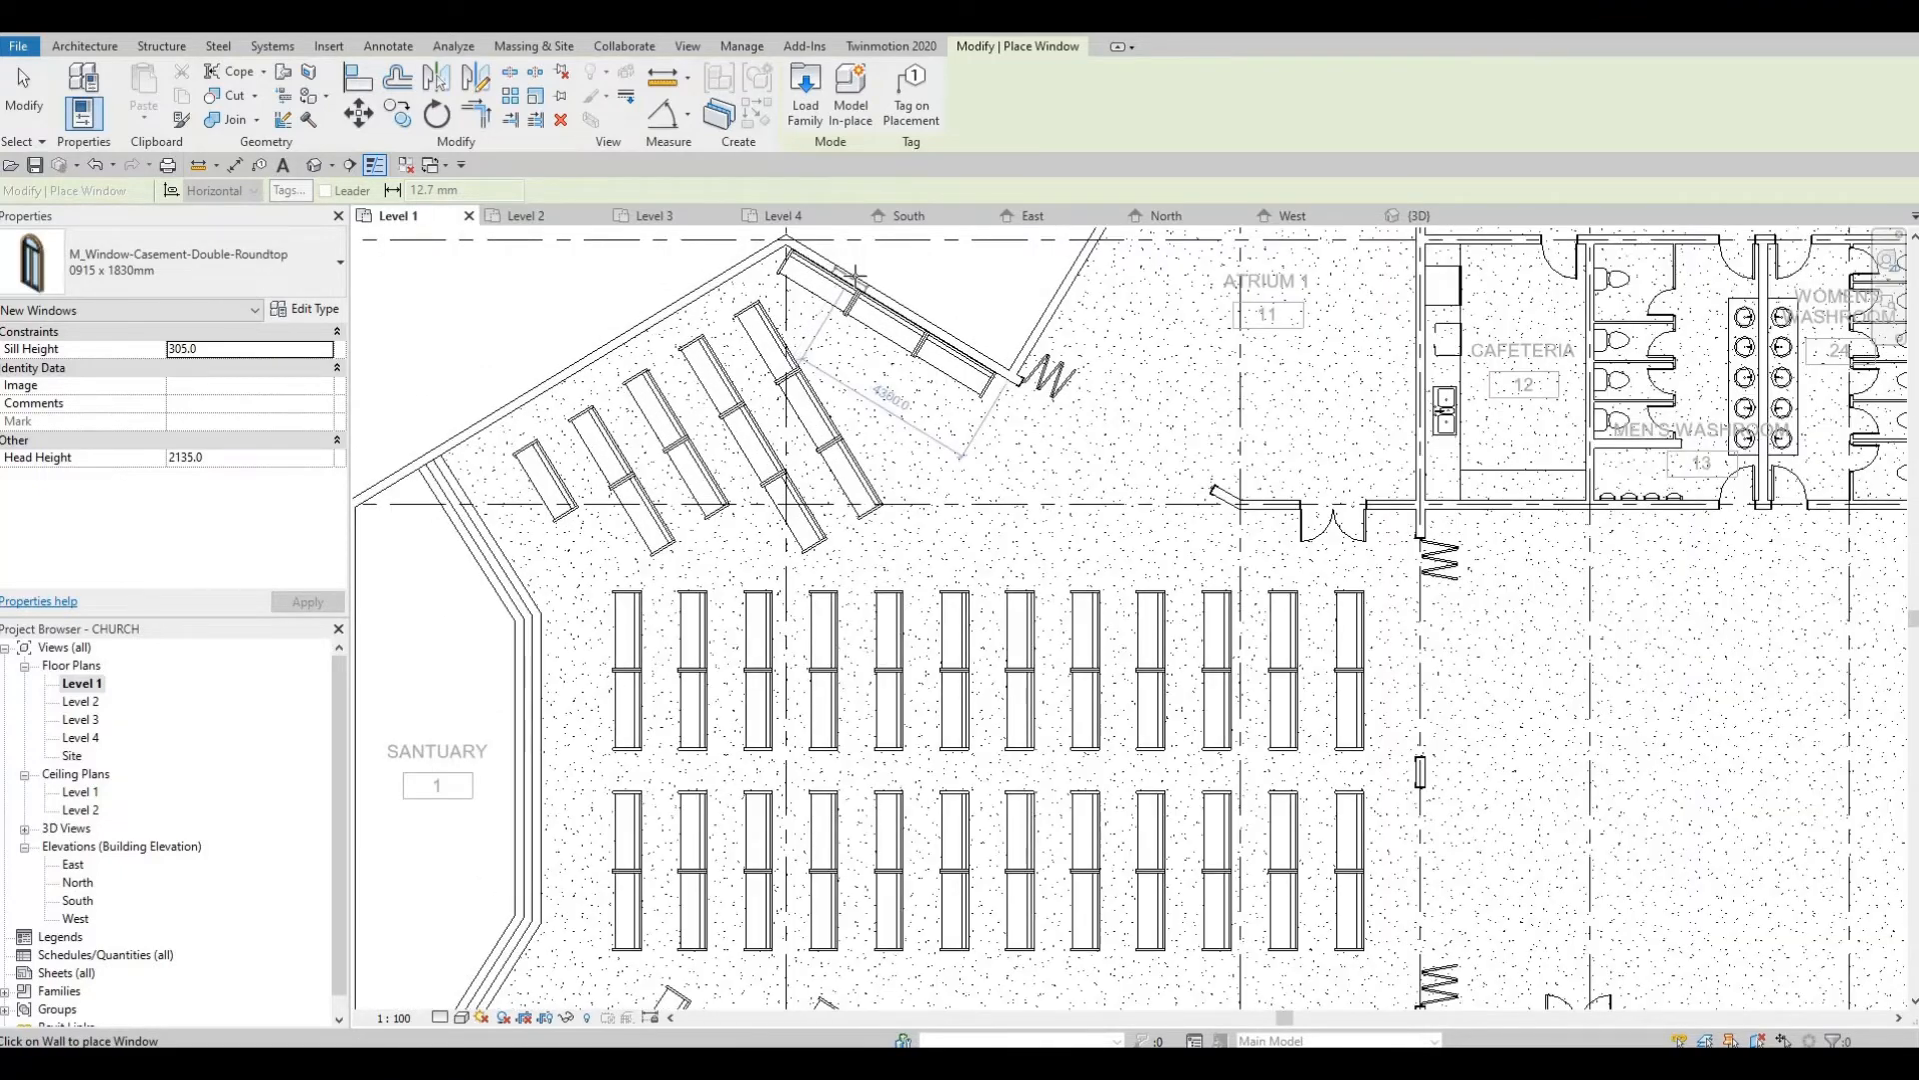
{"action": "scroll", "coordinate": [854, 275], "scroll_direction": "up", "scroll_amount": 2}
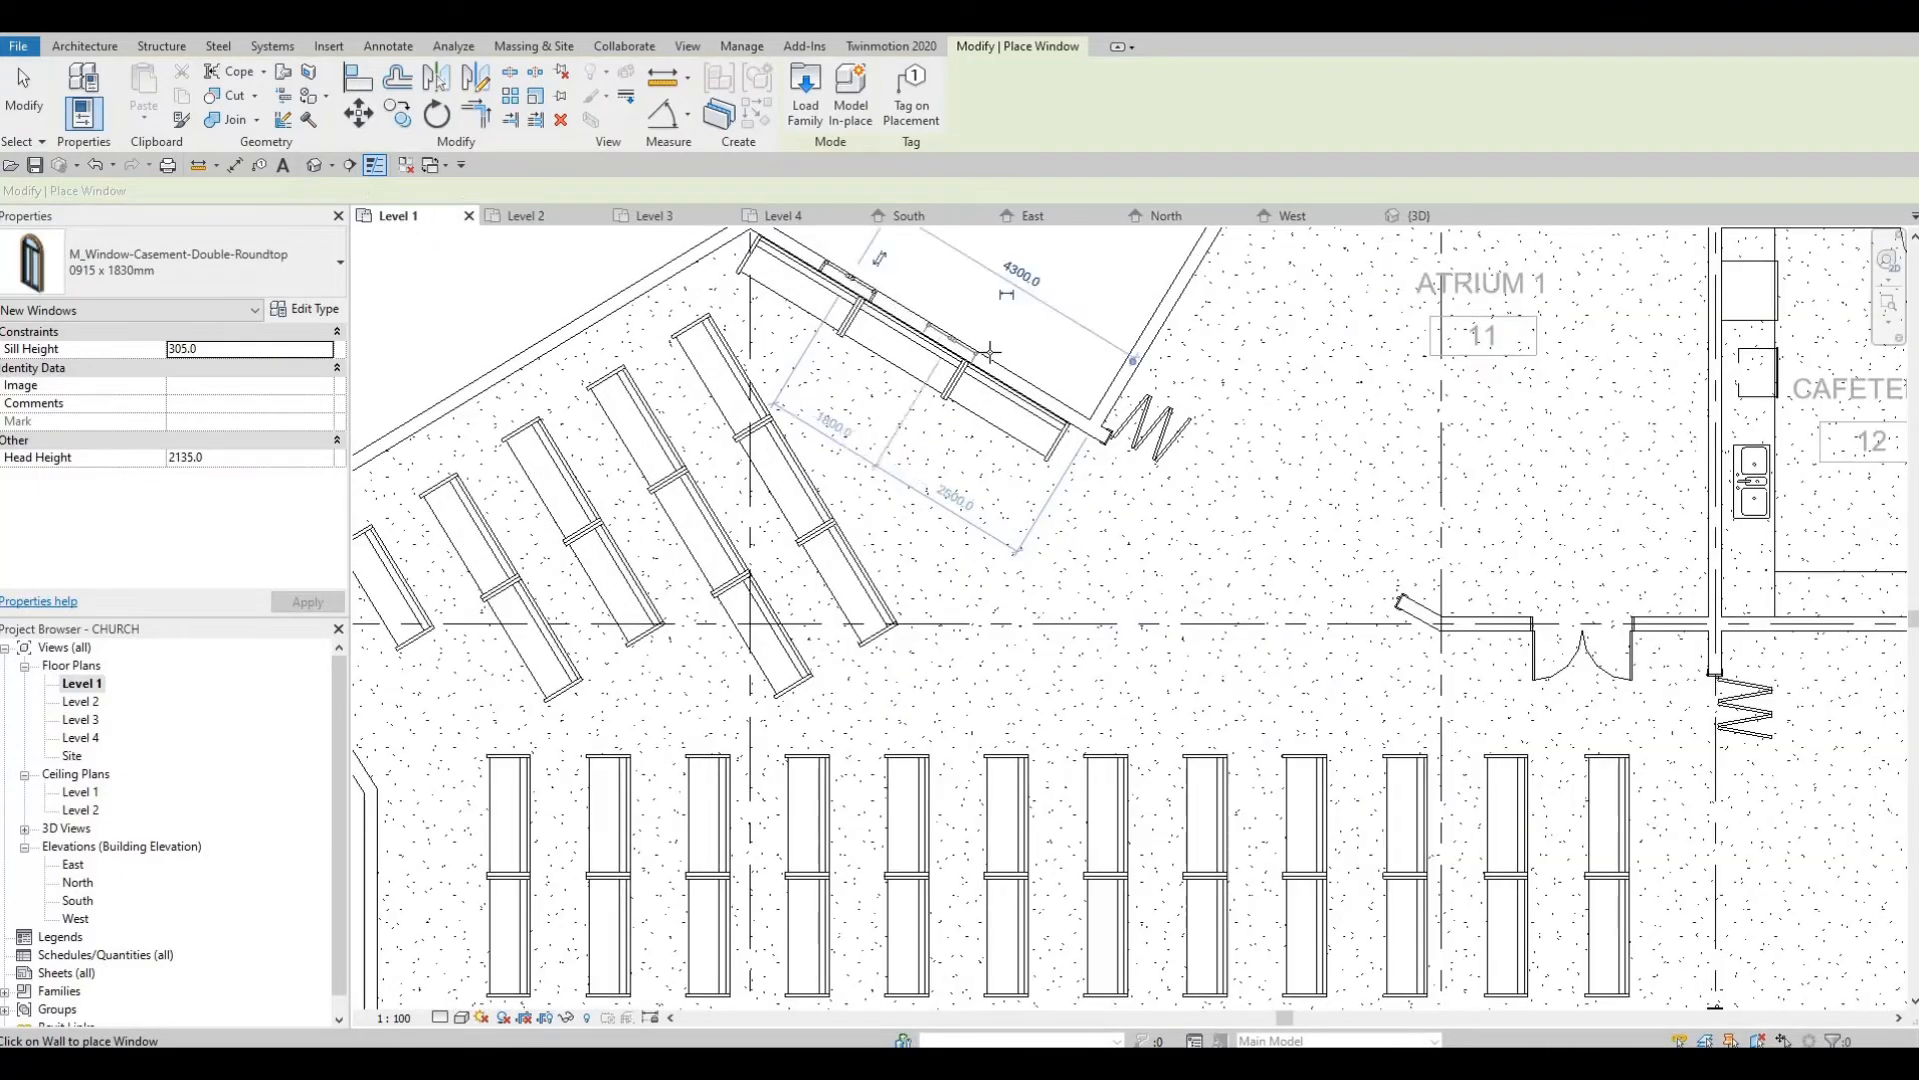
{"action": "left_click", "coordinate": [989, 354]}
Place two pairs of round-top windows along the sanctuary's northwest wall, spaced about 1300 mm and 1200 mm within the pairs
{"action": "middle_click_drag", "start_coordinate": [647, 277], "coordinate": [932, 365]}
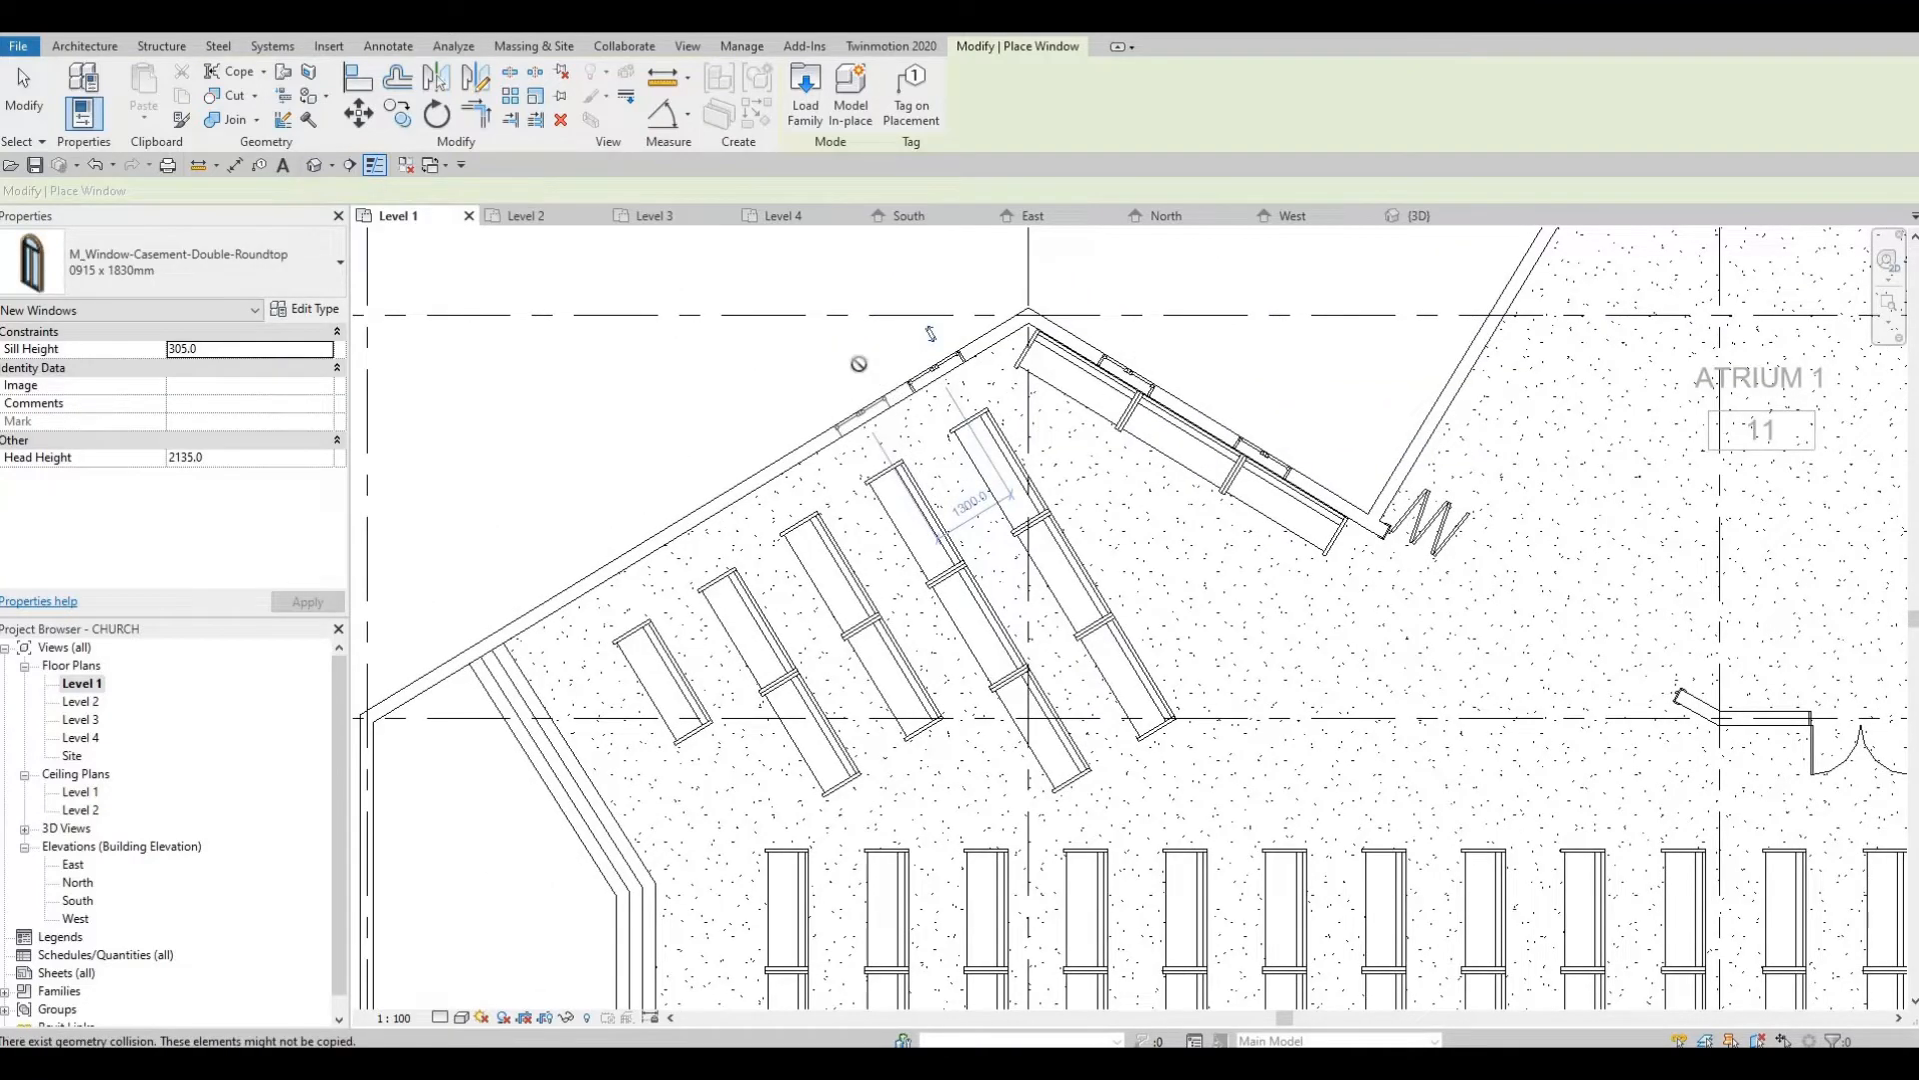
{"action": "middle_click_drag", "start_coordinate": [712, 521], "coordinate": [857, 400]}
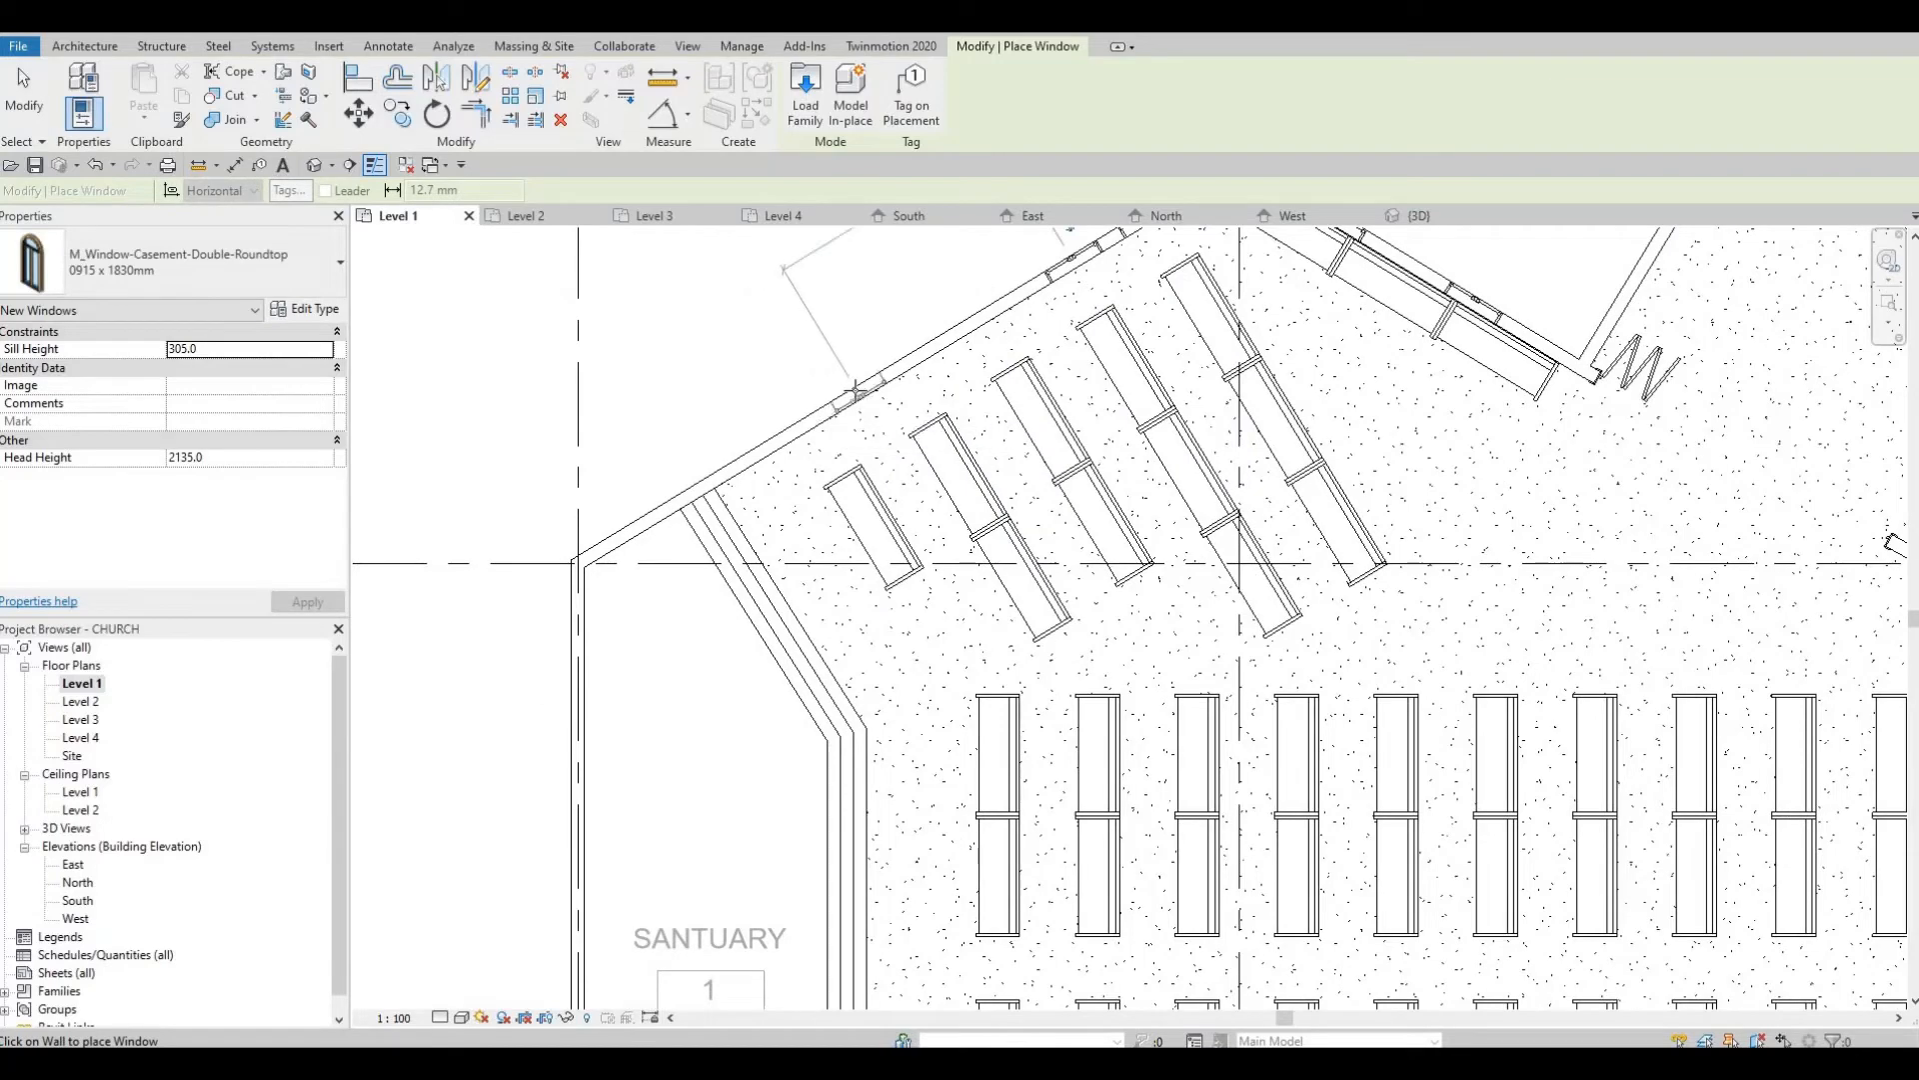
{"action": "left_click", "coordinate": [803, 410]}
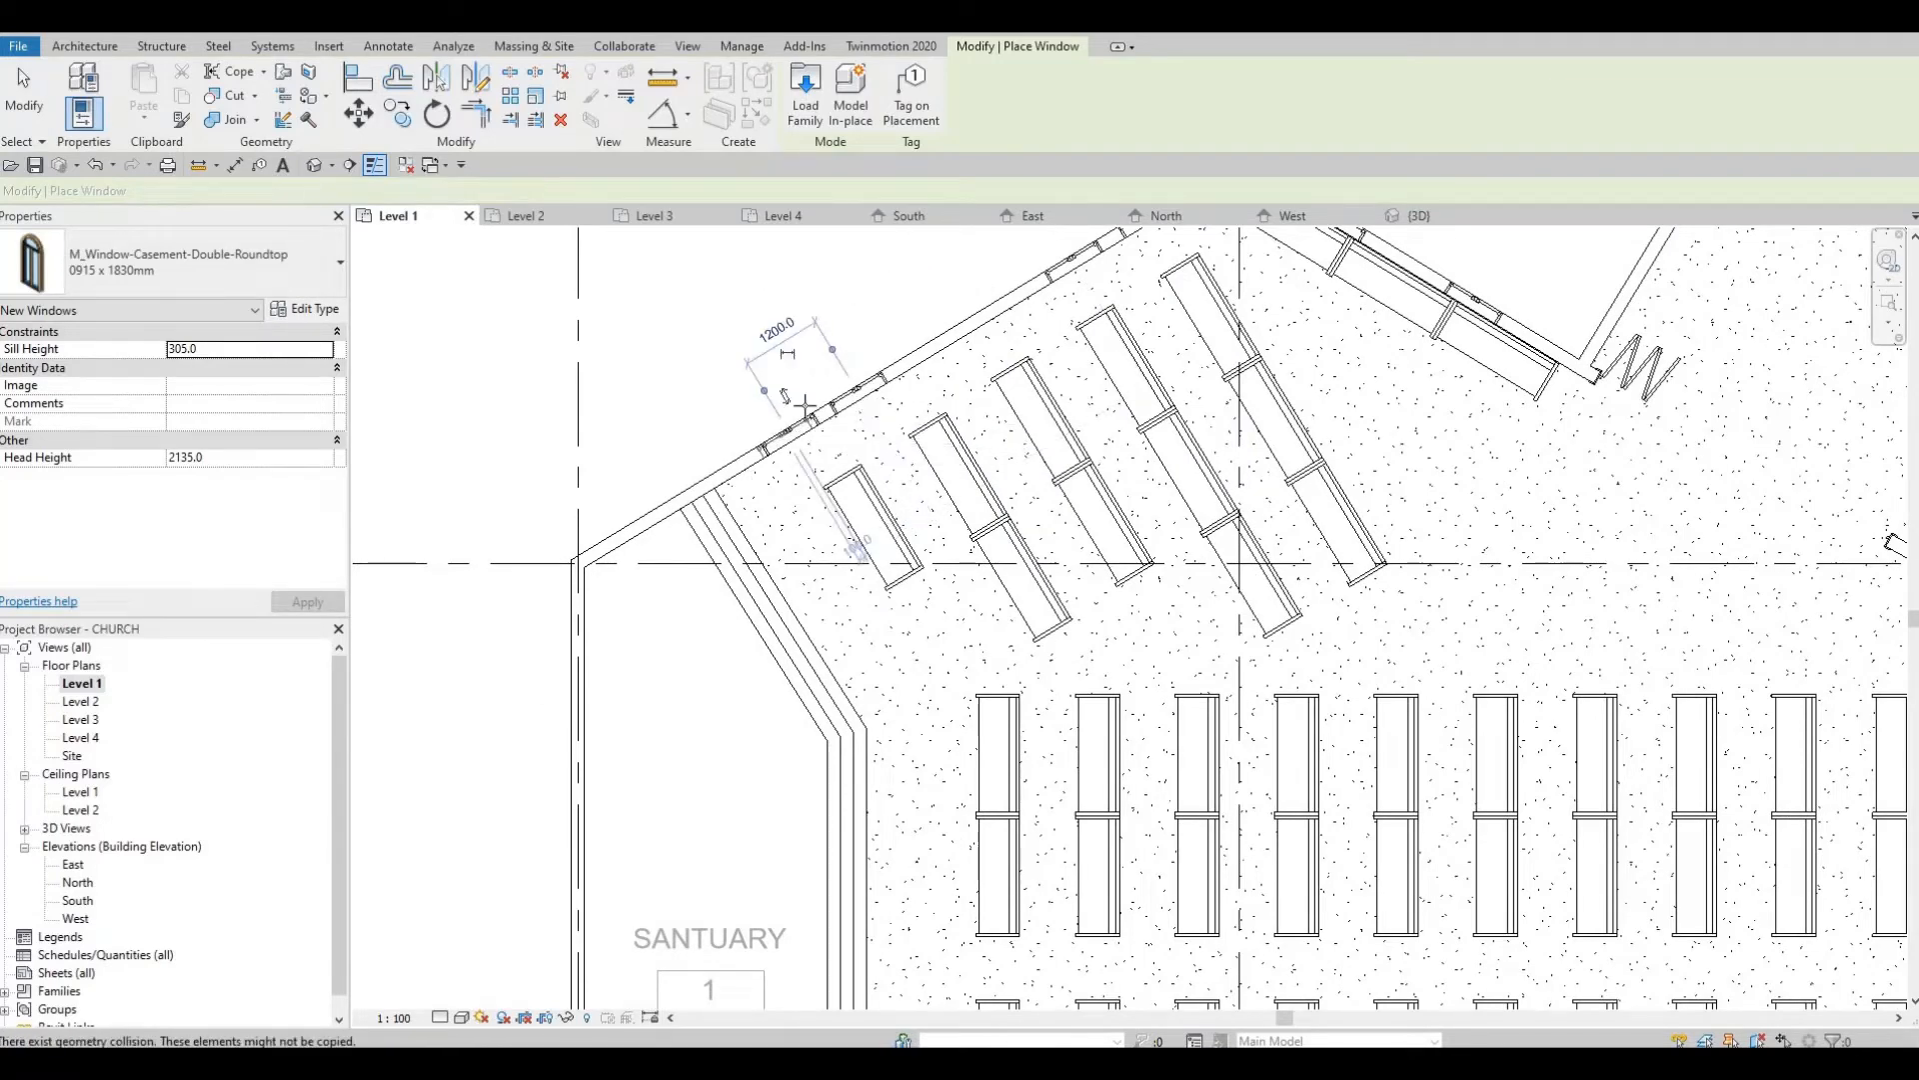
{"action": "scroll", "coordinate": [898, 230], "scroll_direction": "down", "scroll_amount": 1}
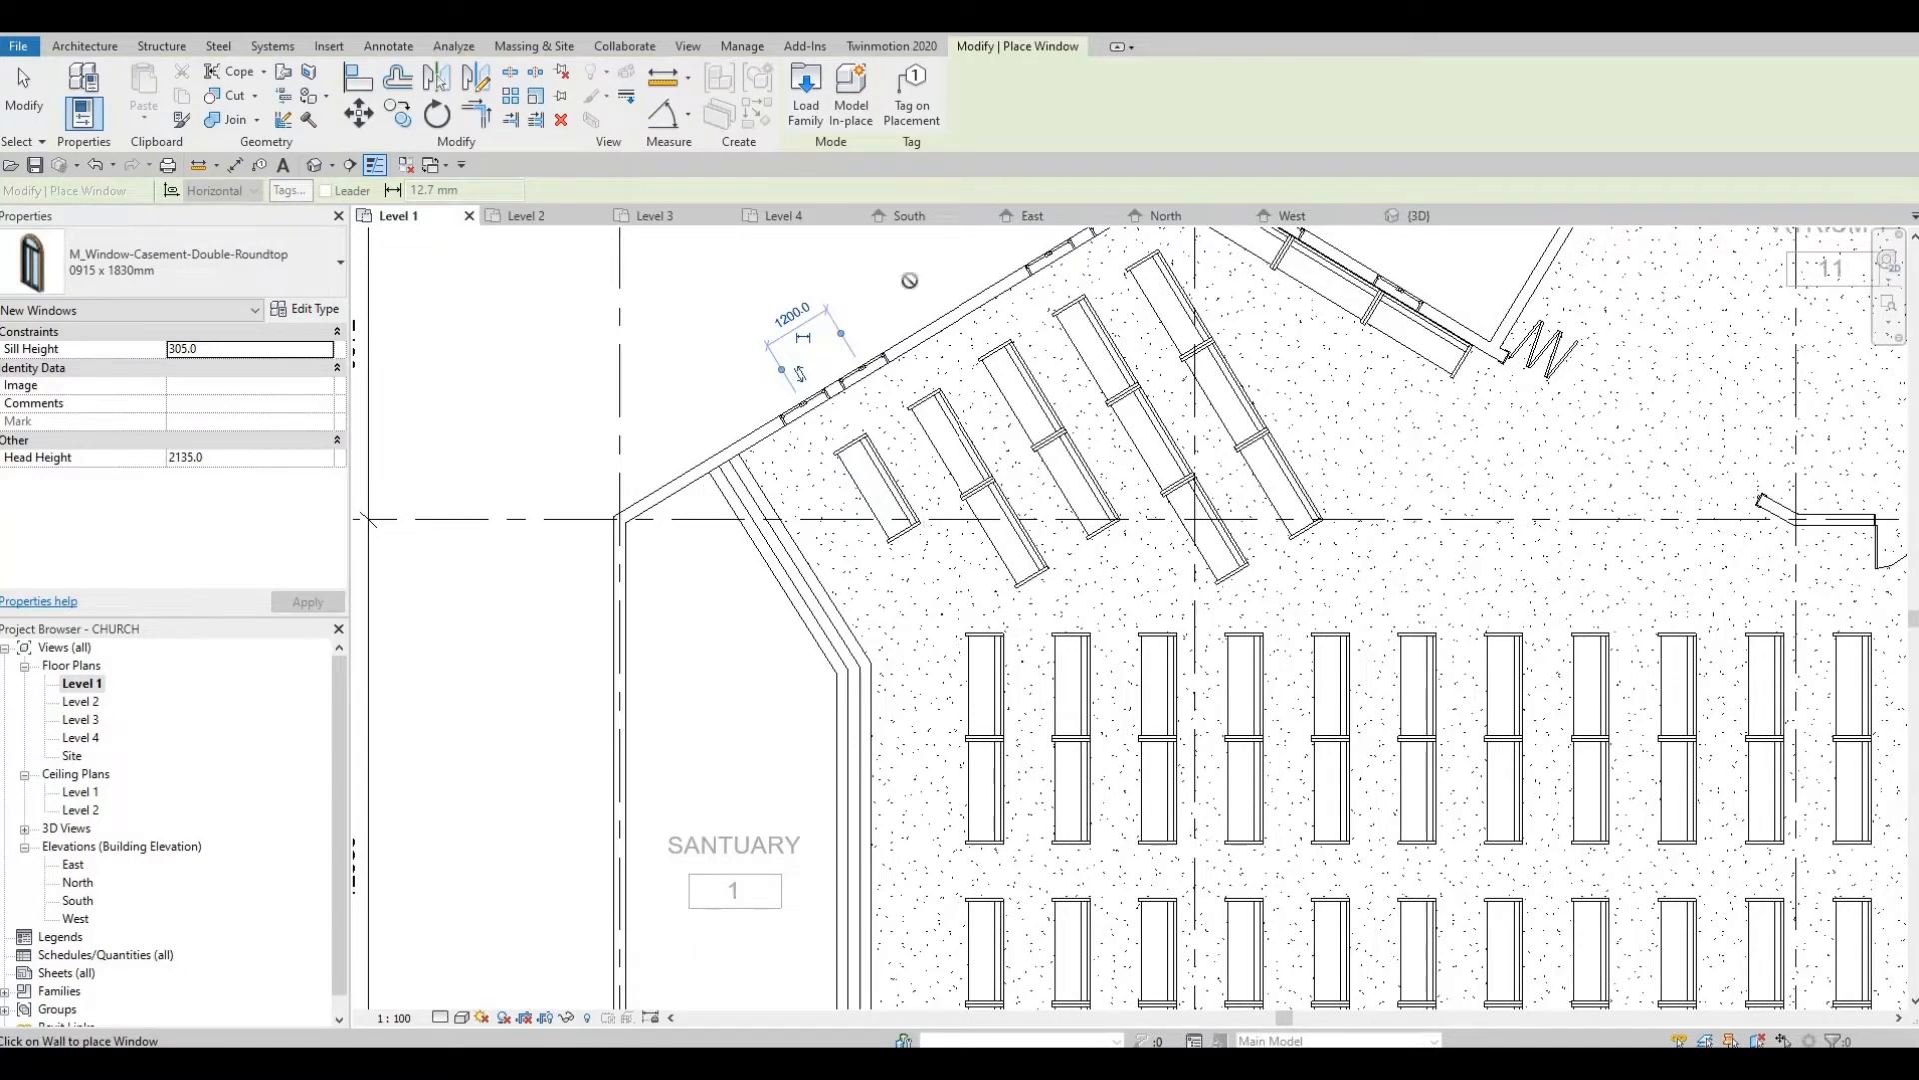
{"action": "scroll", "coordinate": [740, 376], "scroll_direction": "down", "scroll_amount": 1}
Place three round-top windows along the sanctuary's southwest wall, with successive spacings of about 4100 mm and 1100 mm
{"action": "middle_click_drag", "start_coordinate": [798, 974], "coordinate": [750, 410]}
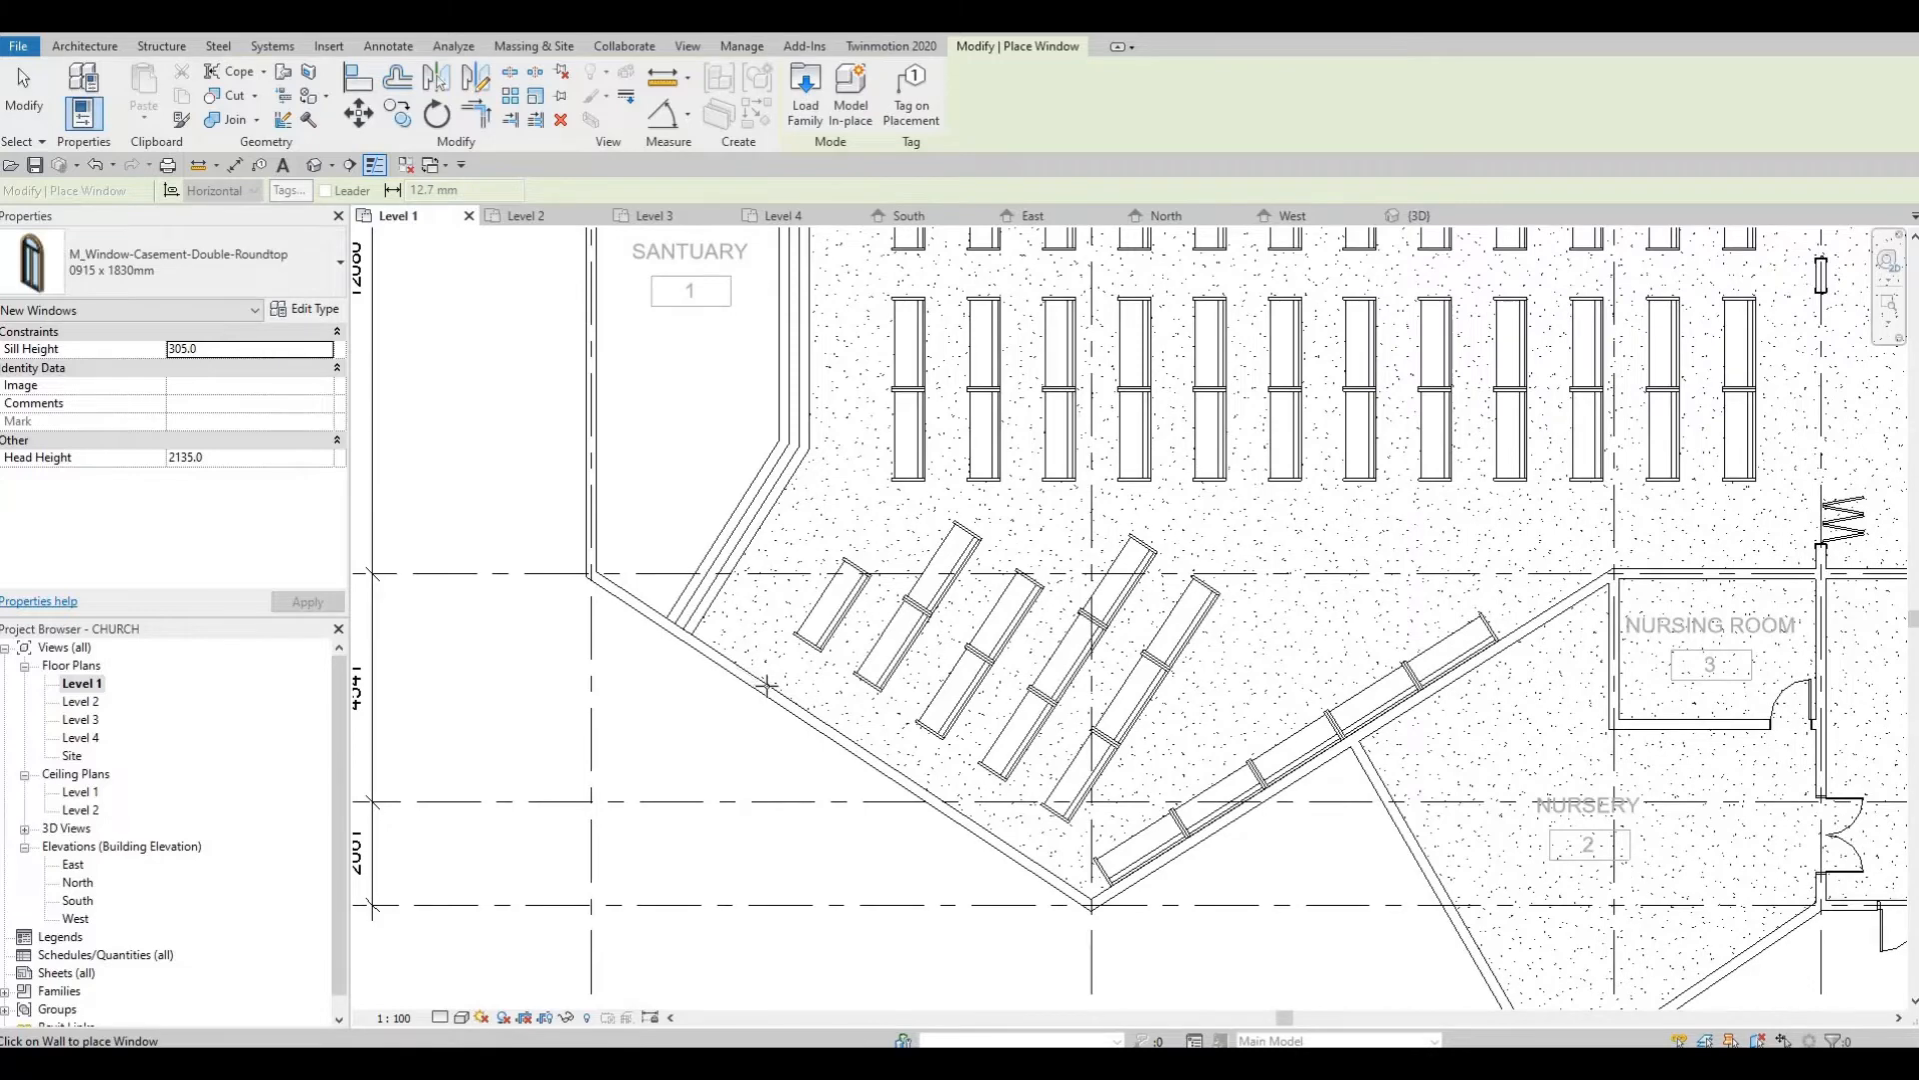
{"action": "scroll", "coordinate": [762, 683], "scroll_direction": "up", "scroll_amount": 1}
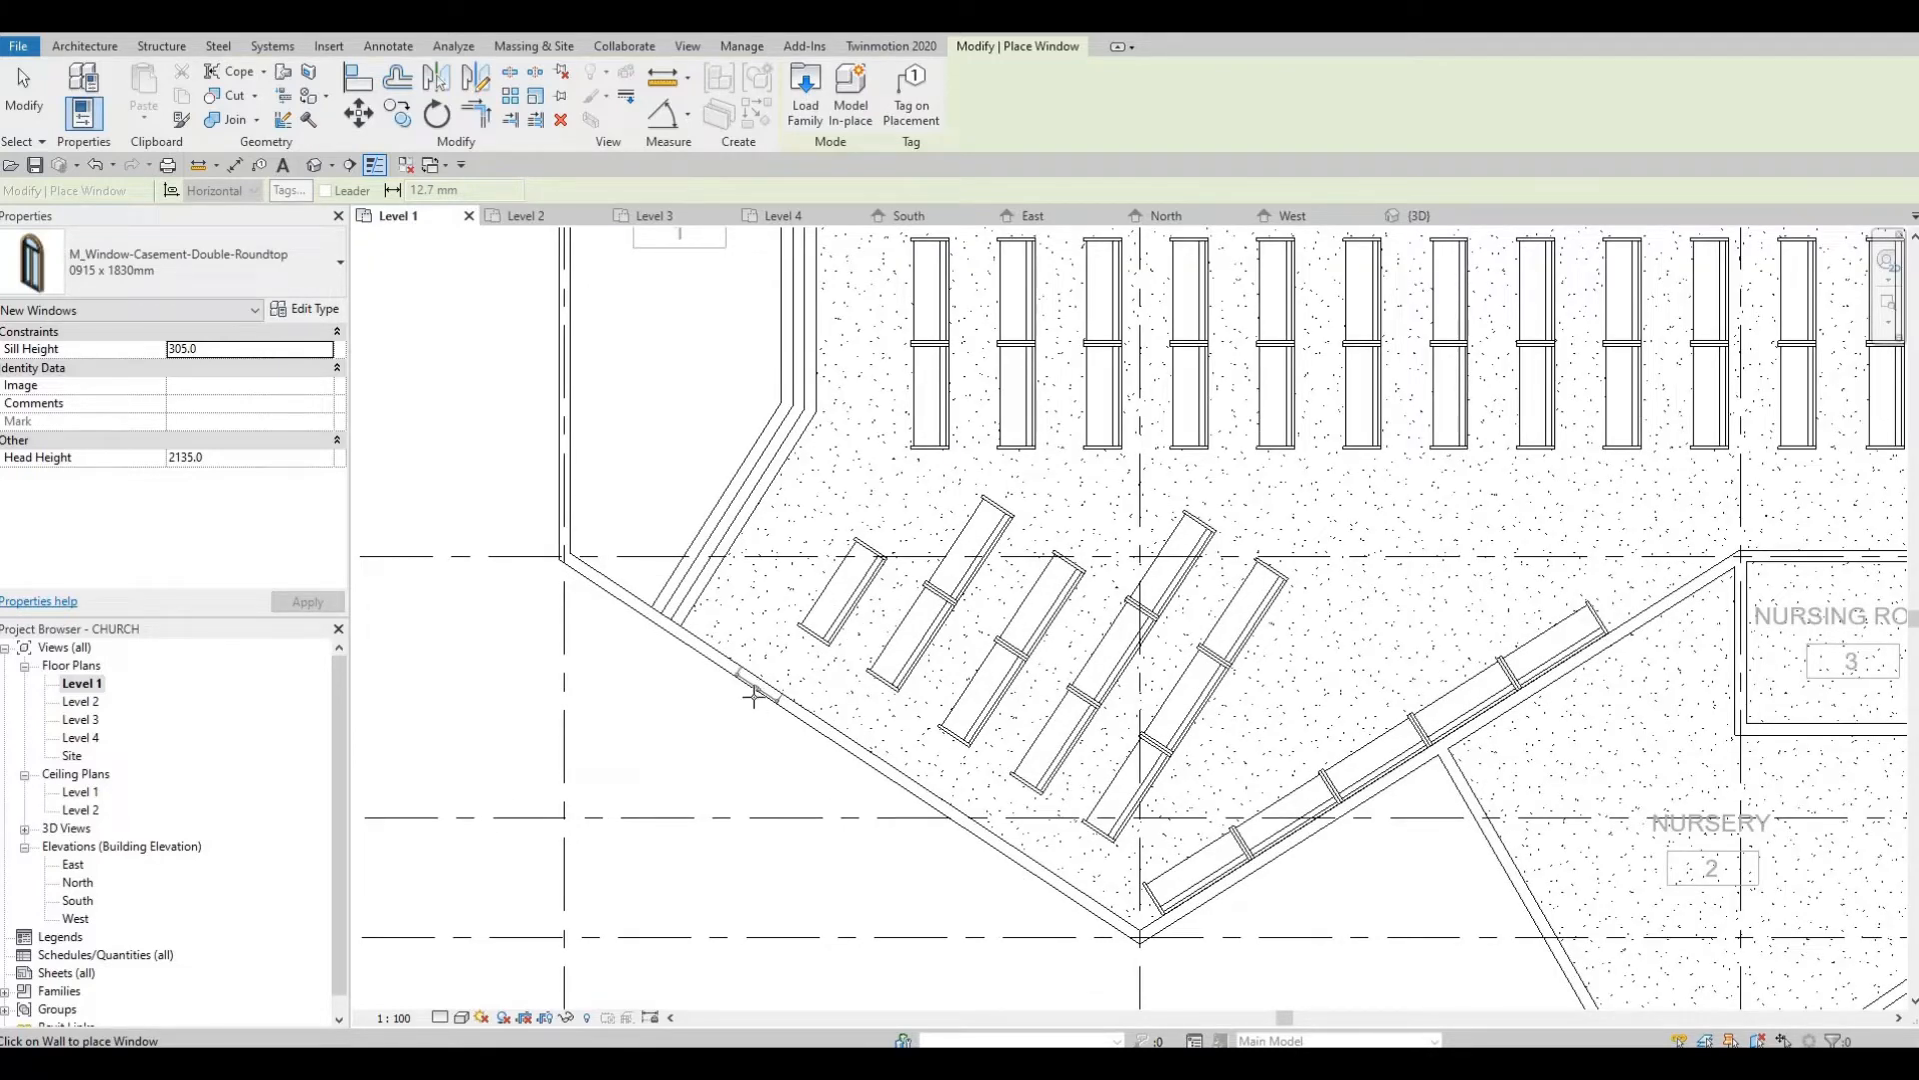
{"action": "left_click", "coordinate": [753, 697]}
{"action": "middle_click_drag", "start_coordinate": [944, 822], "coordinate": [902, 740]}
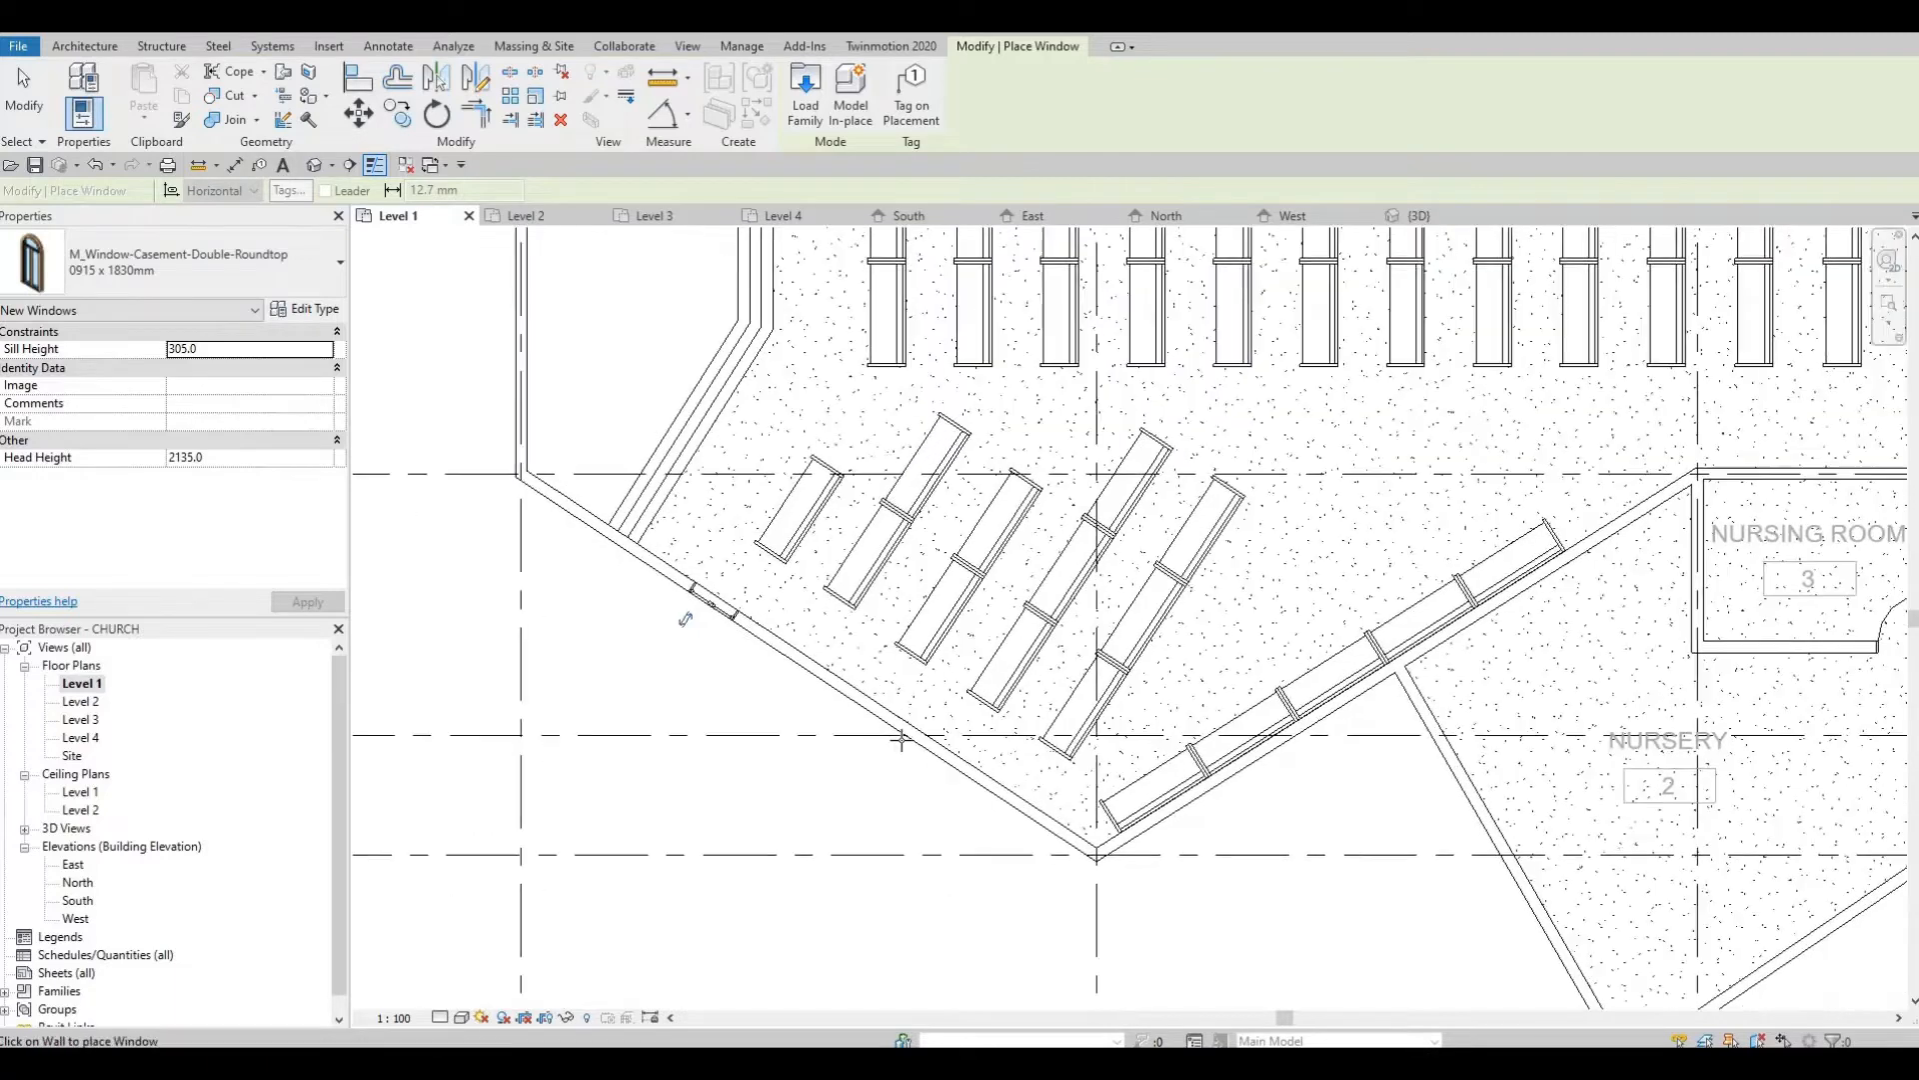
{"action": "left_click", "coordinate": [901, 740]}
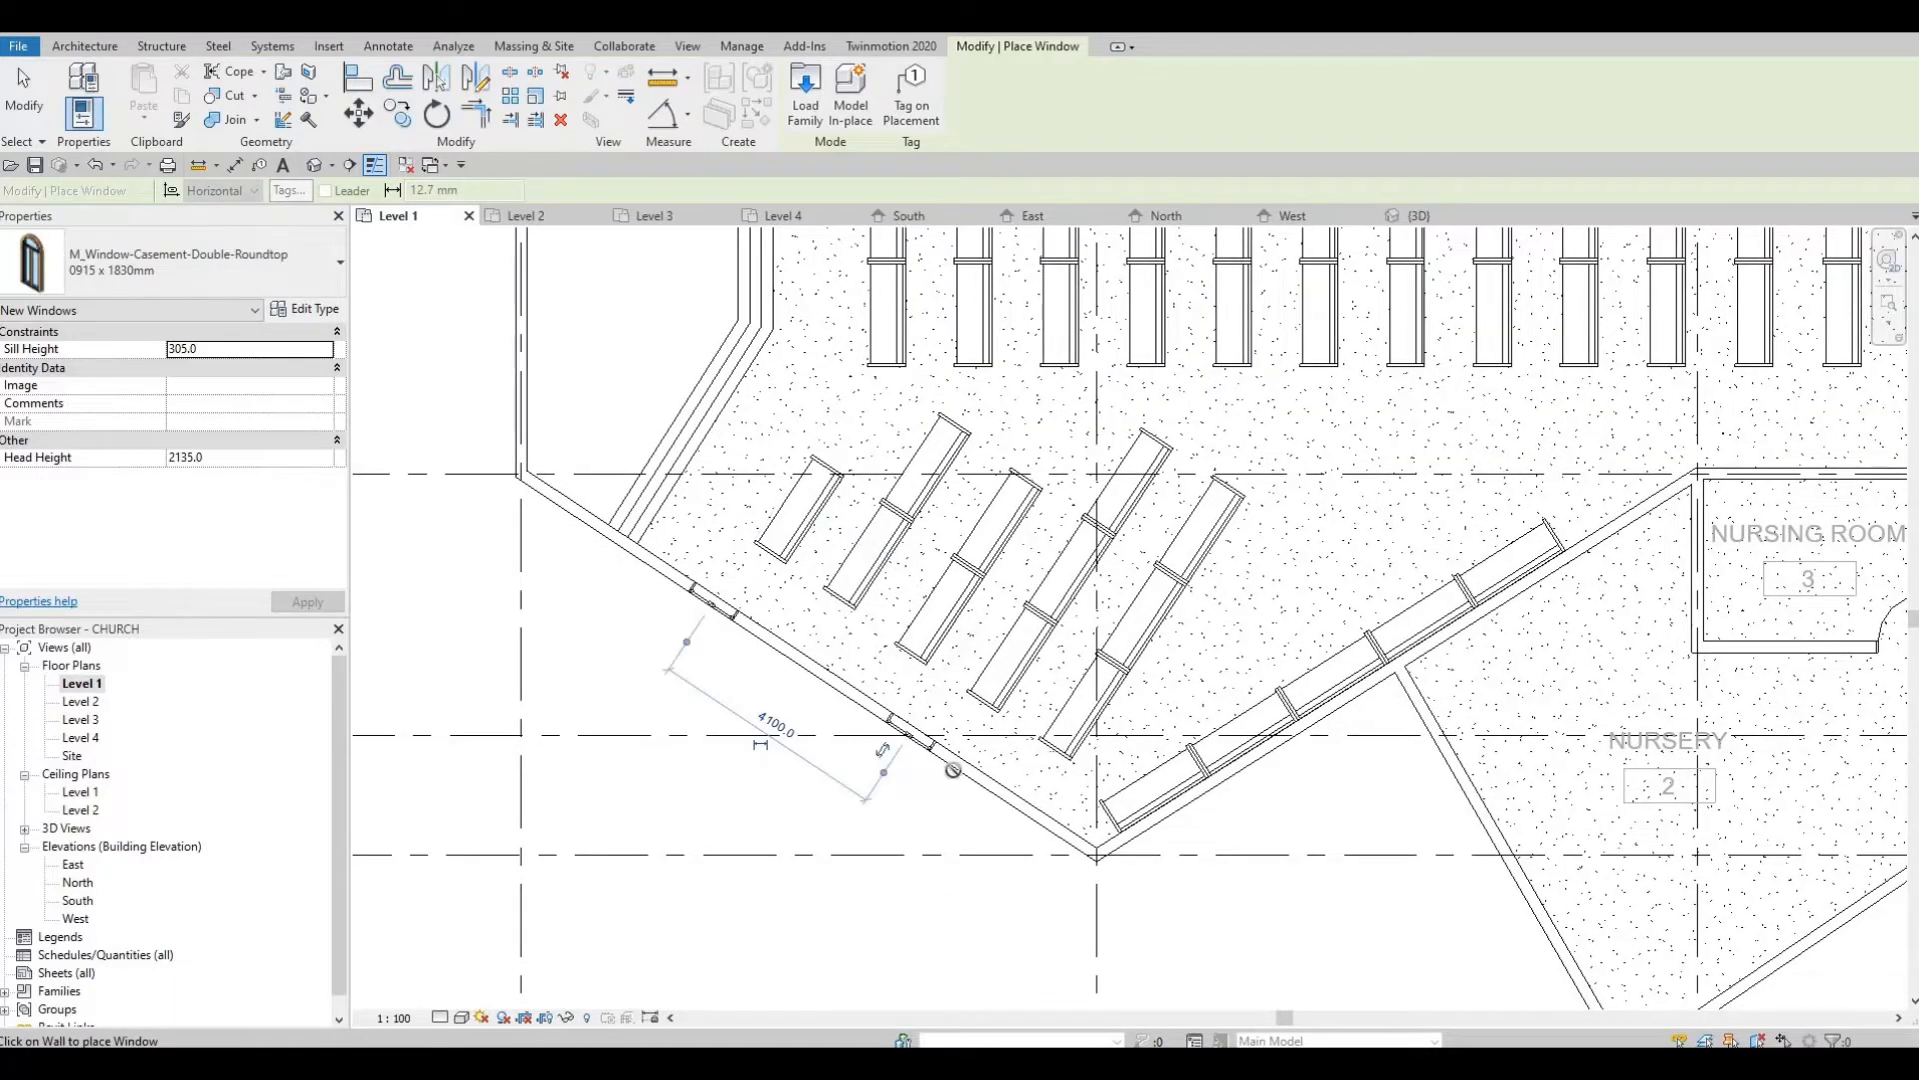
{"action": "scroll", "coordinate": [946, 762], "scroll_direction": "up", "scroll_amount": 3}
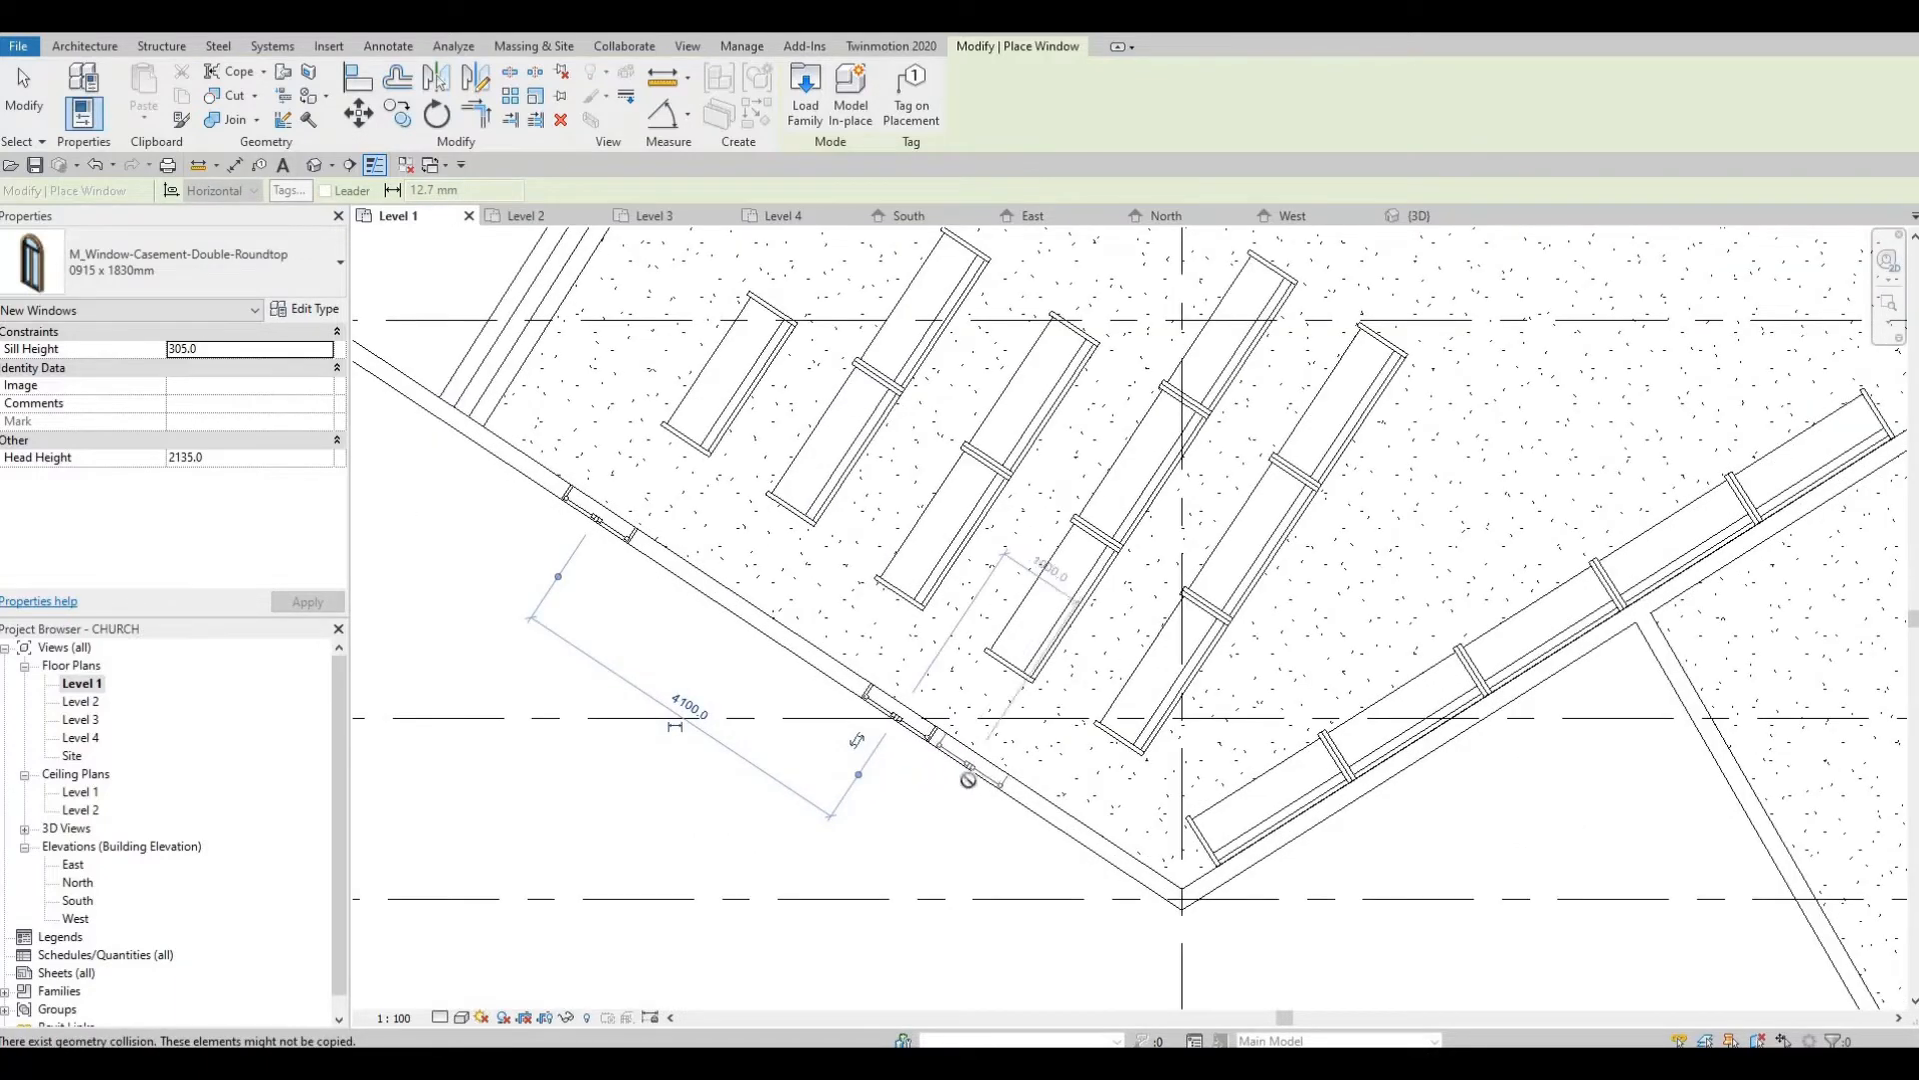
{"action": "left_click", "coordinate": [976, 777]}
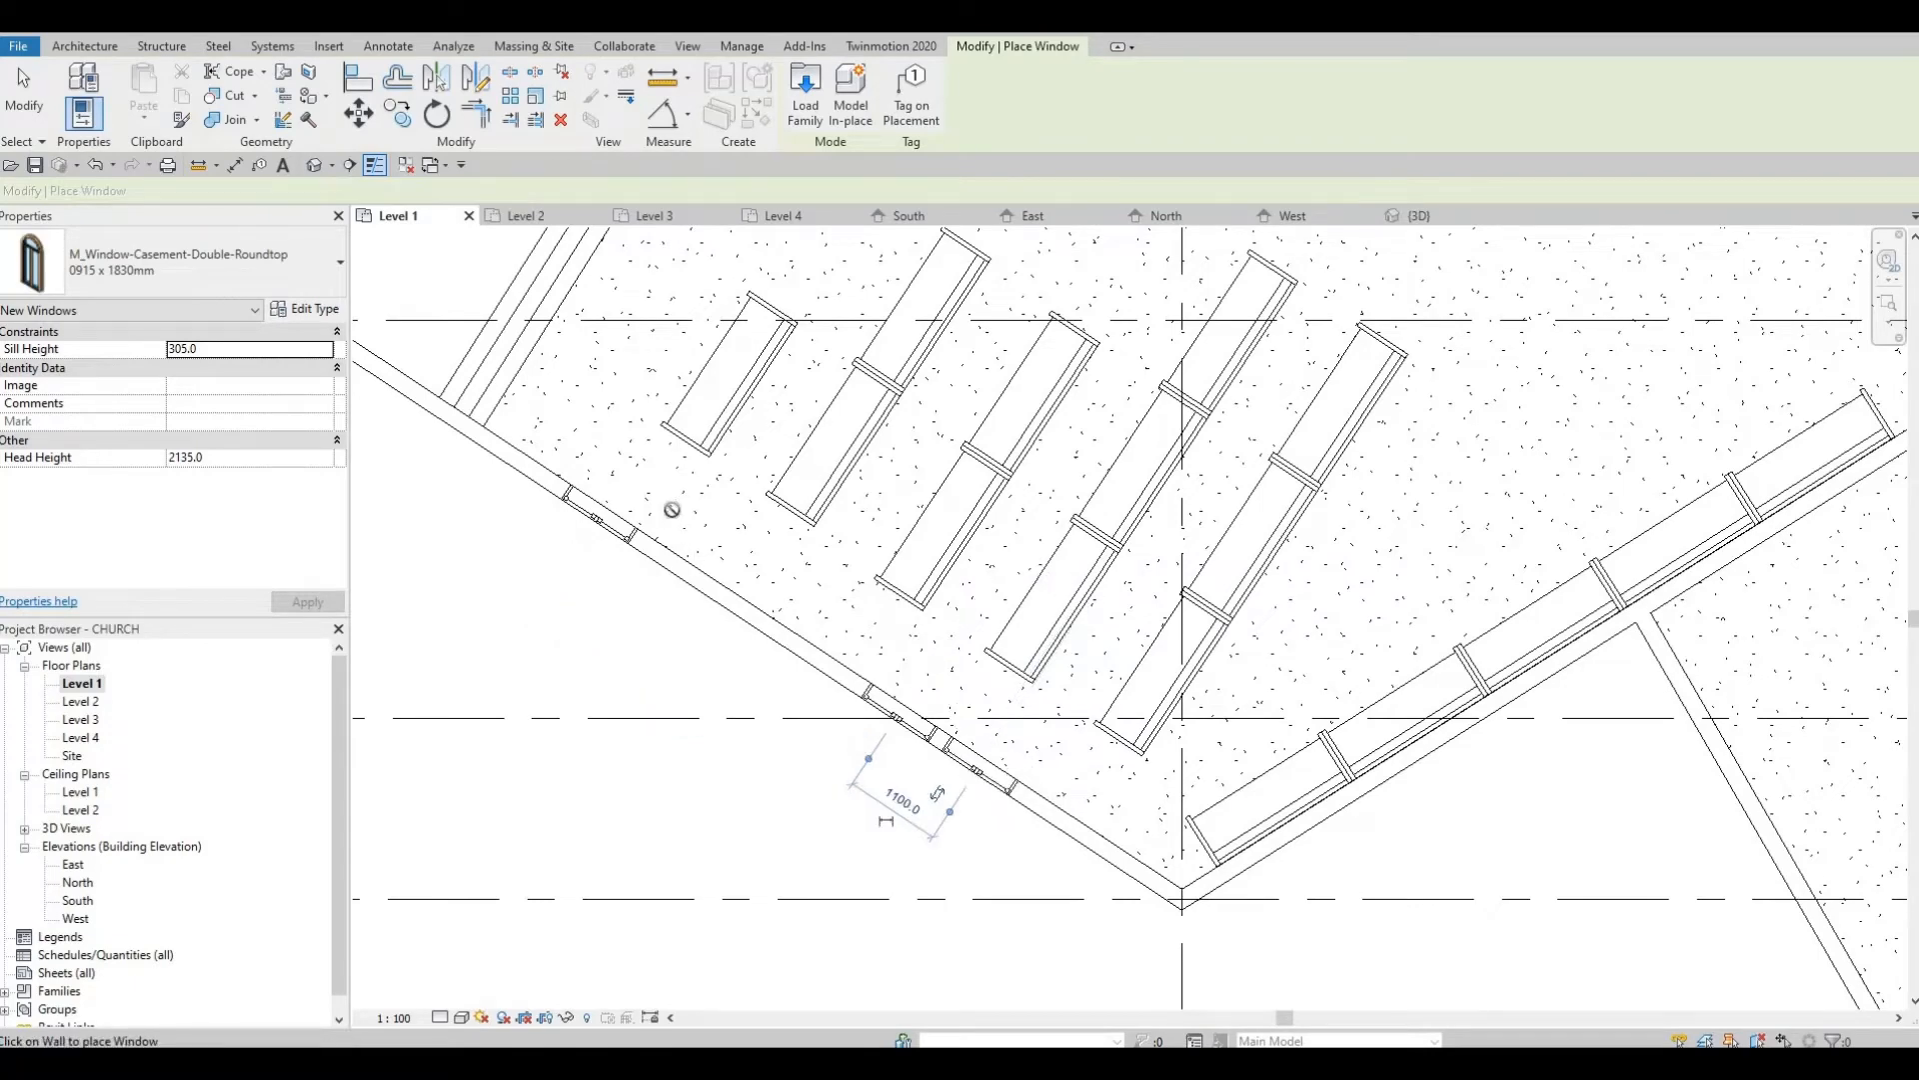
Place two round-top windows about 1200 mm apart in the sanctuary's southeast wall, between the outer corner and the nursery
{"action": "scroll", "coordinate": [779, 609], "scroll_direction": "down", "scroll_amount": 3}
{"action": "middle_click_drag", "start_coordinate": [824, 600], "coordinate": [738, 654]}
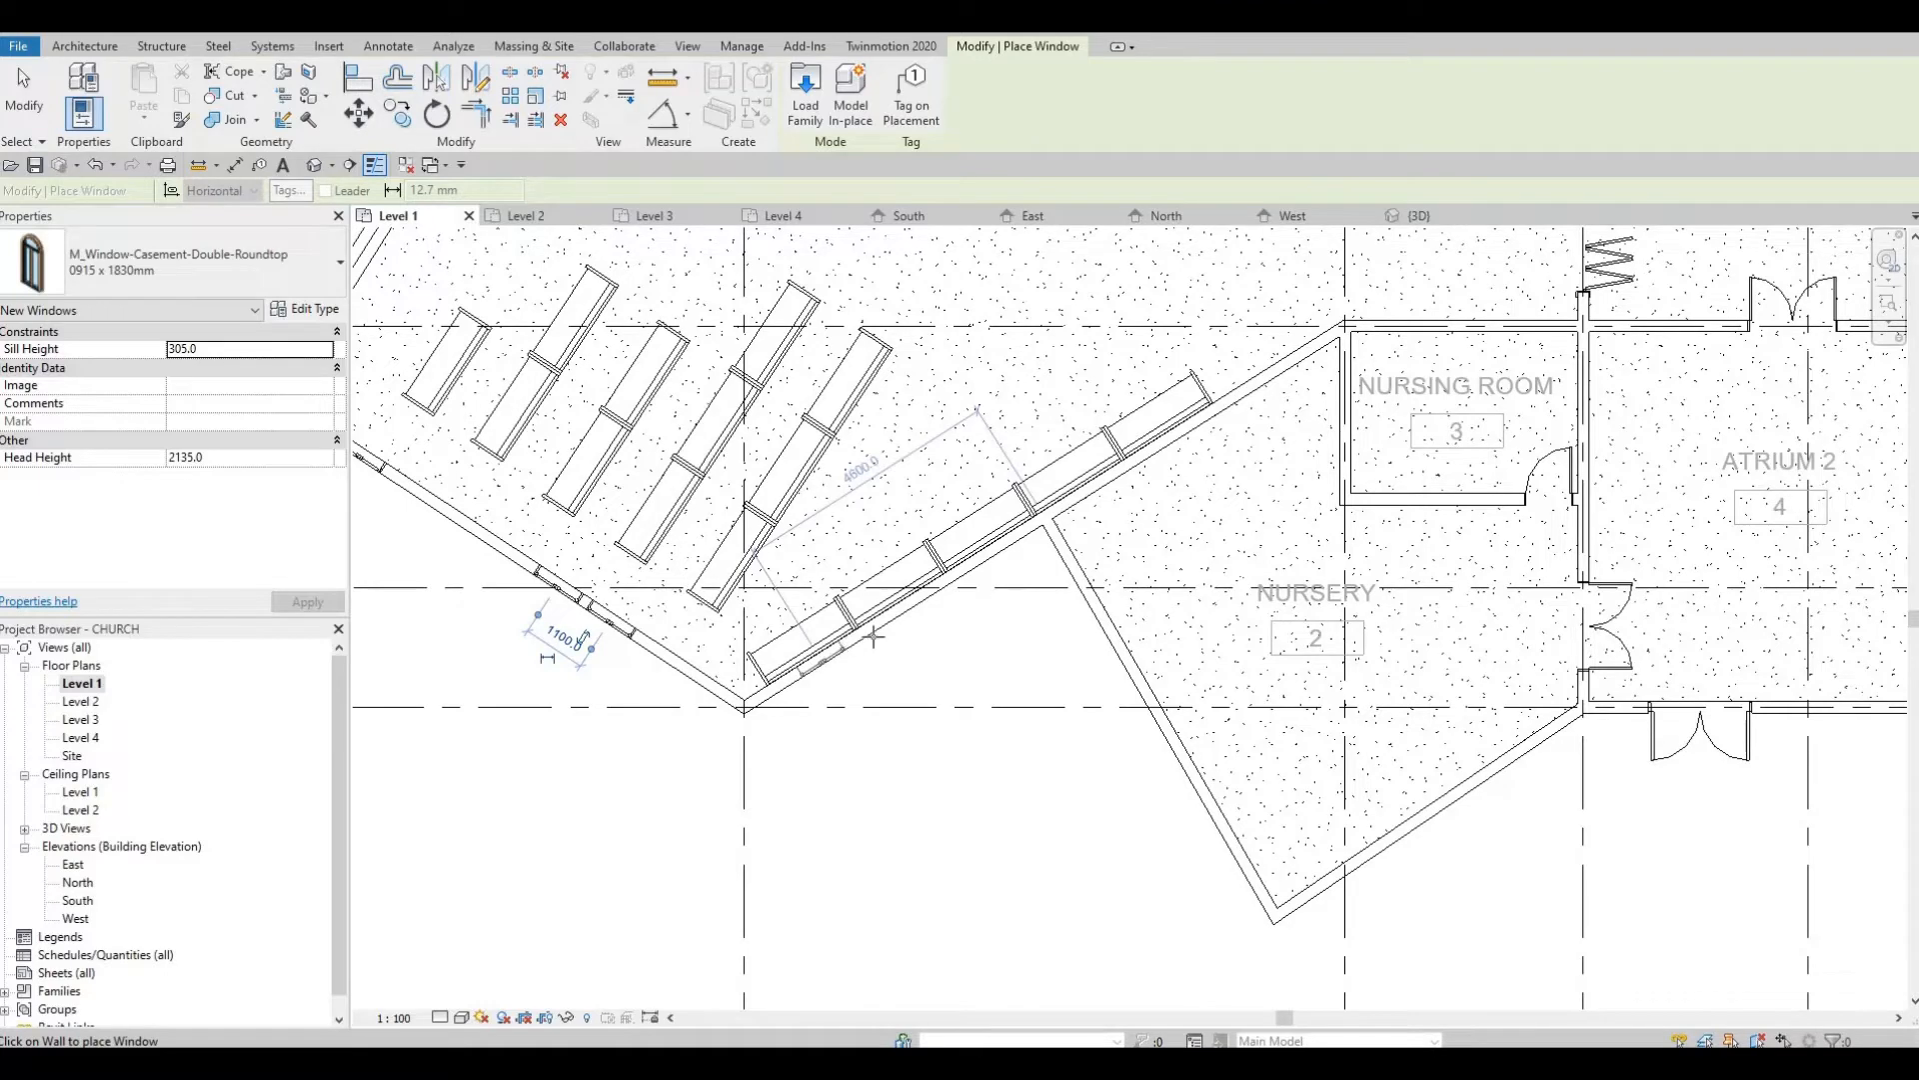
{"action": "scroll", "coordinate": [847, 642], "scroll_direction": "up", "scroll_amount": 2}
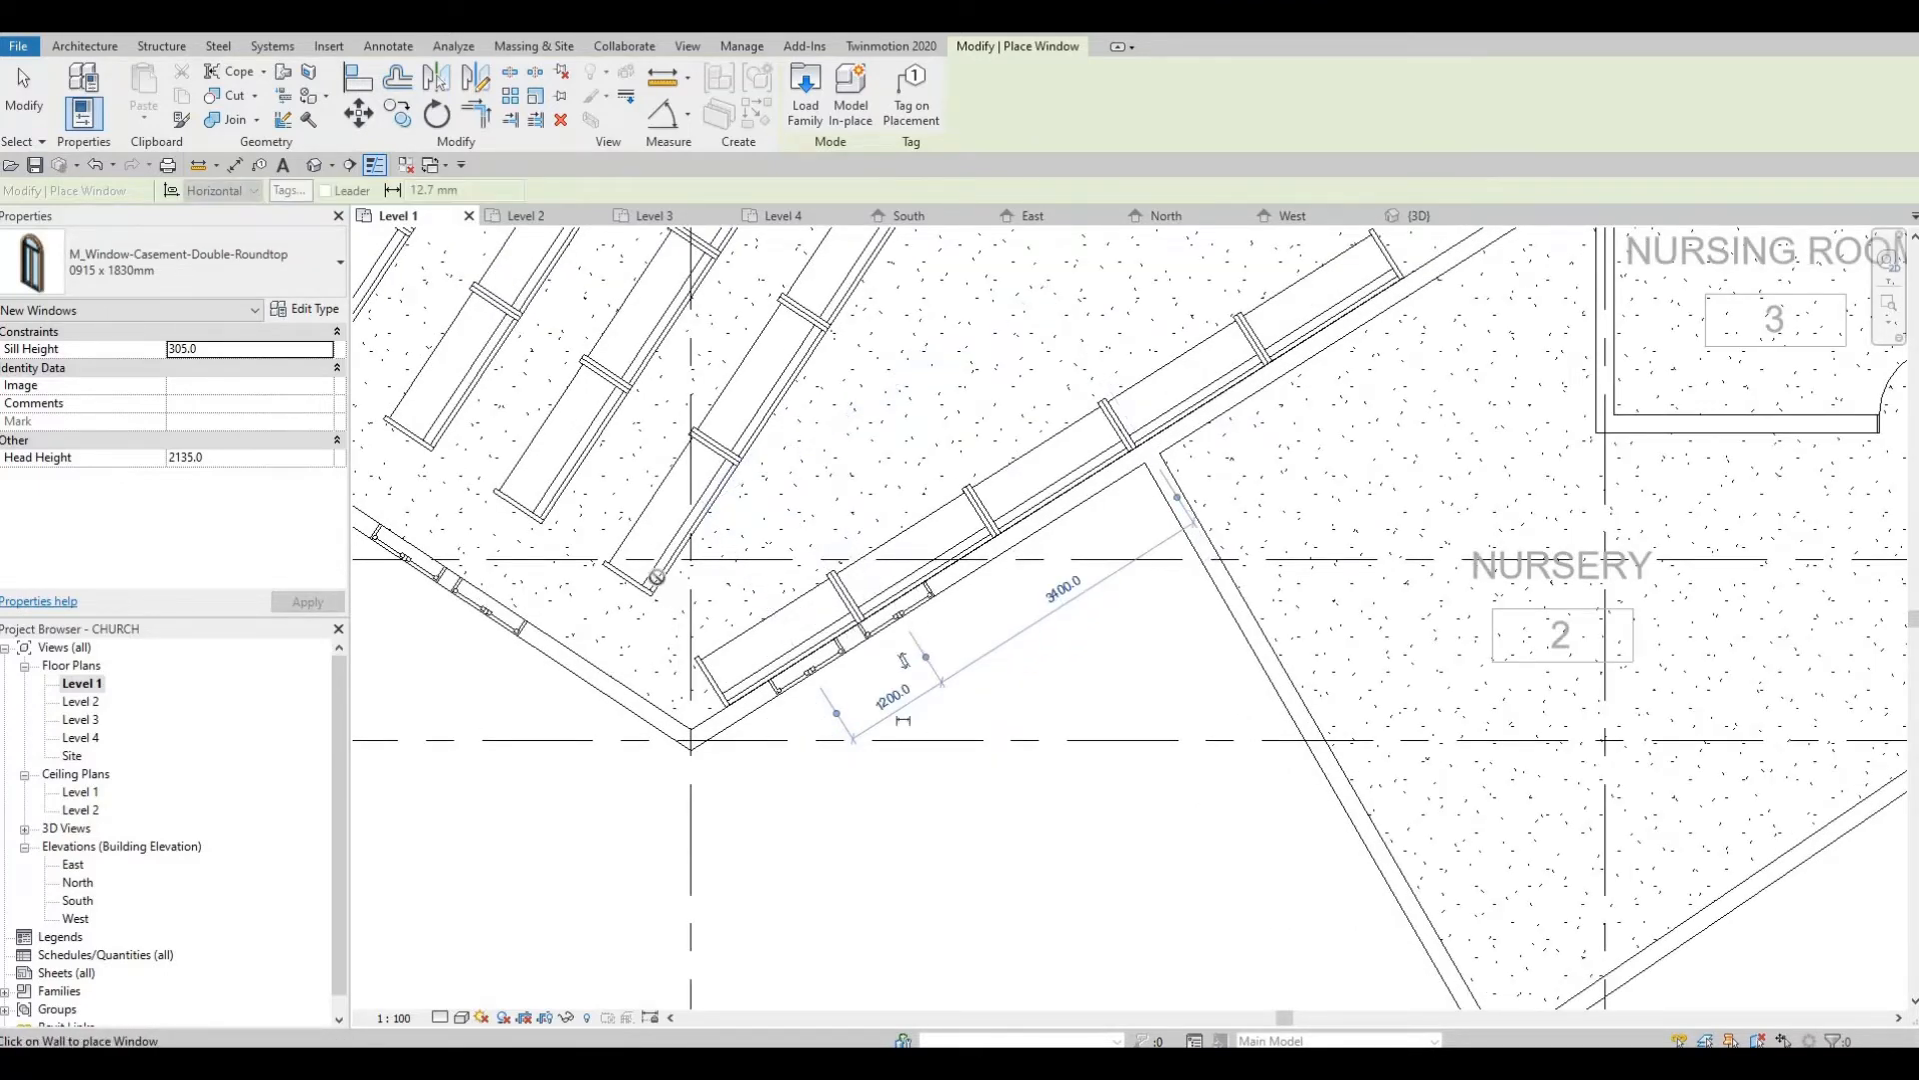
Place two round-top windows about 2600 mm apart in the nursery's southwest wall and three along its southeast wall
{"action": "scroll", "coordinate": [718, 633], "scroll_direction": "down", "scroll_amount": 2}
{"action": "middle_click_drag", "start_coordinate": [717, 657], "coordinate": [689, 491]}
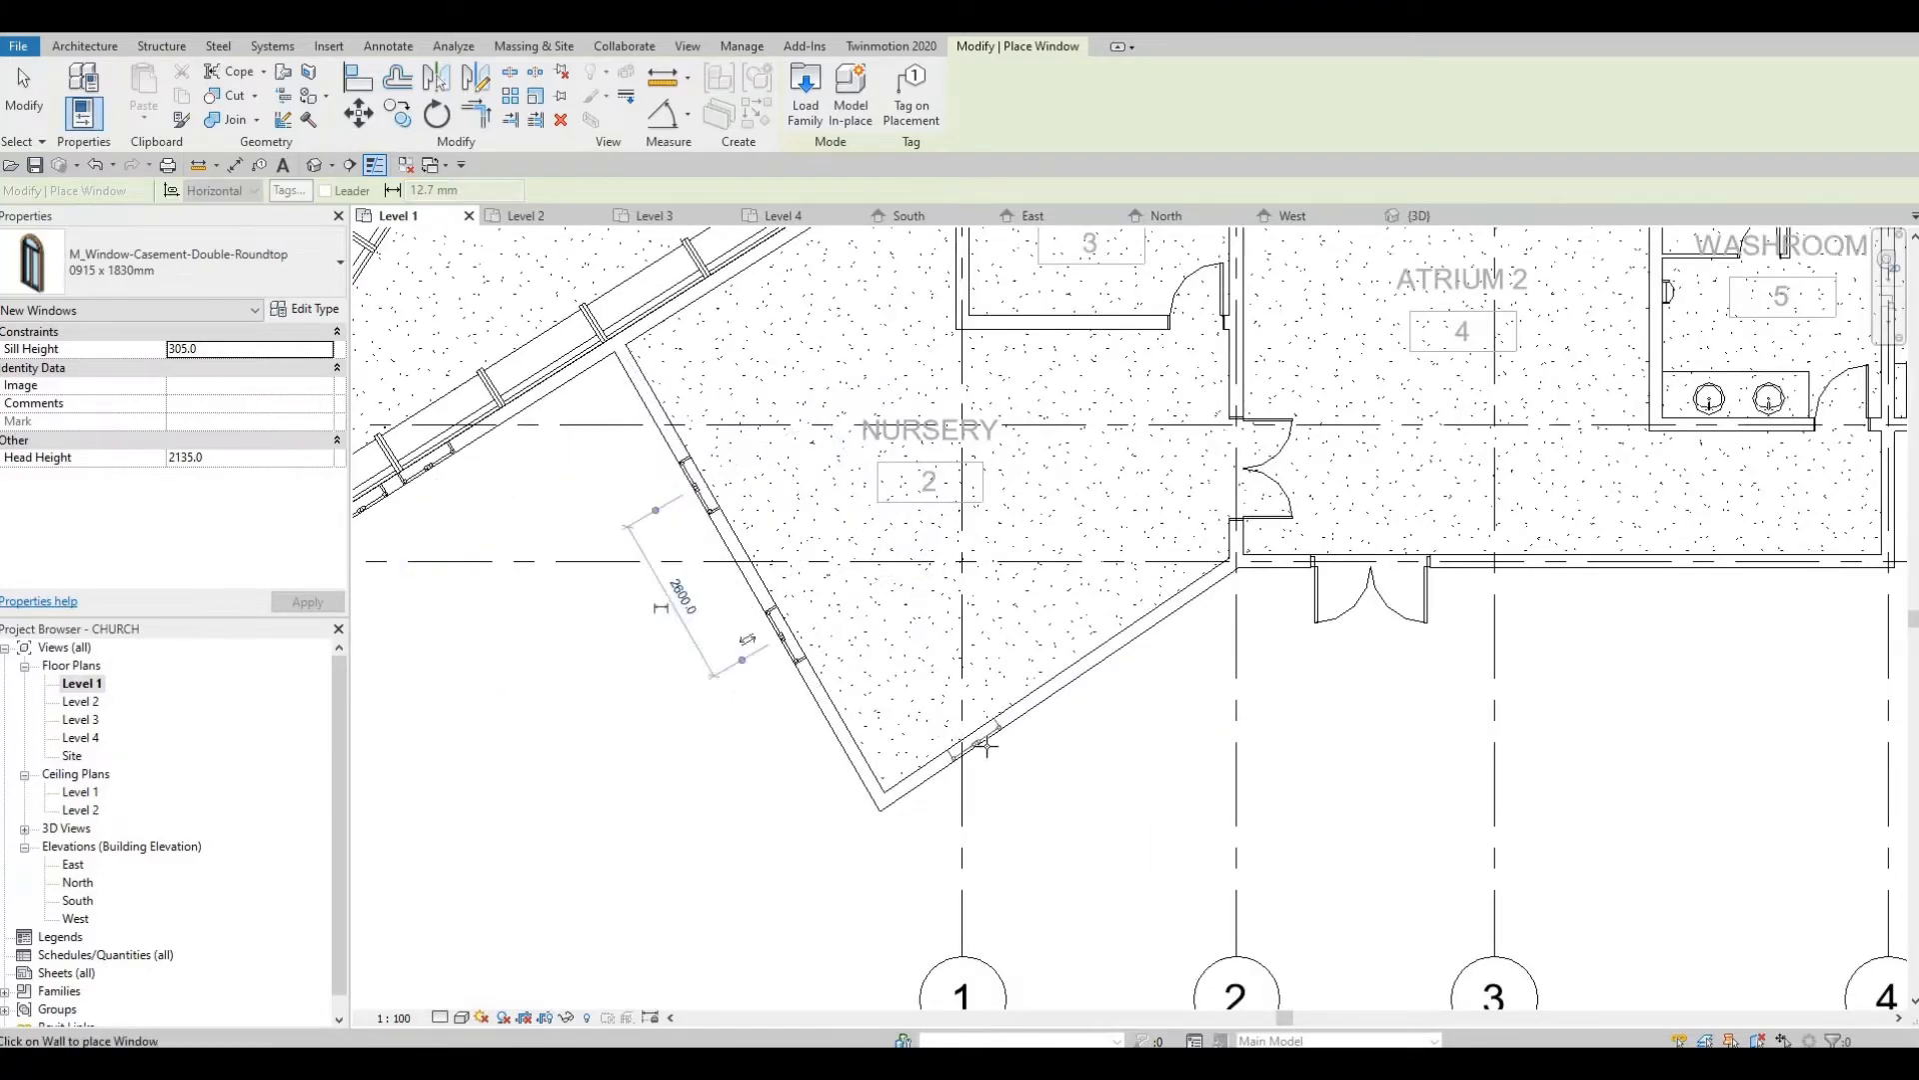
{"action": "left_click", "coordinate": [1046, 707]}
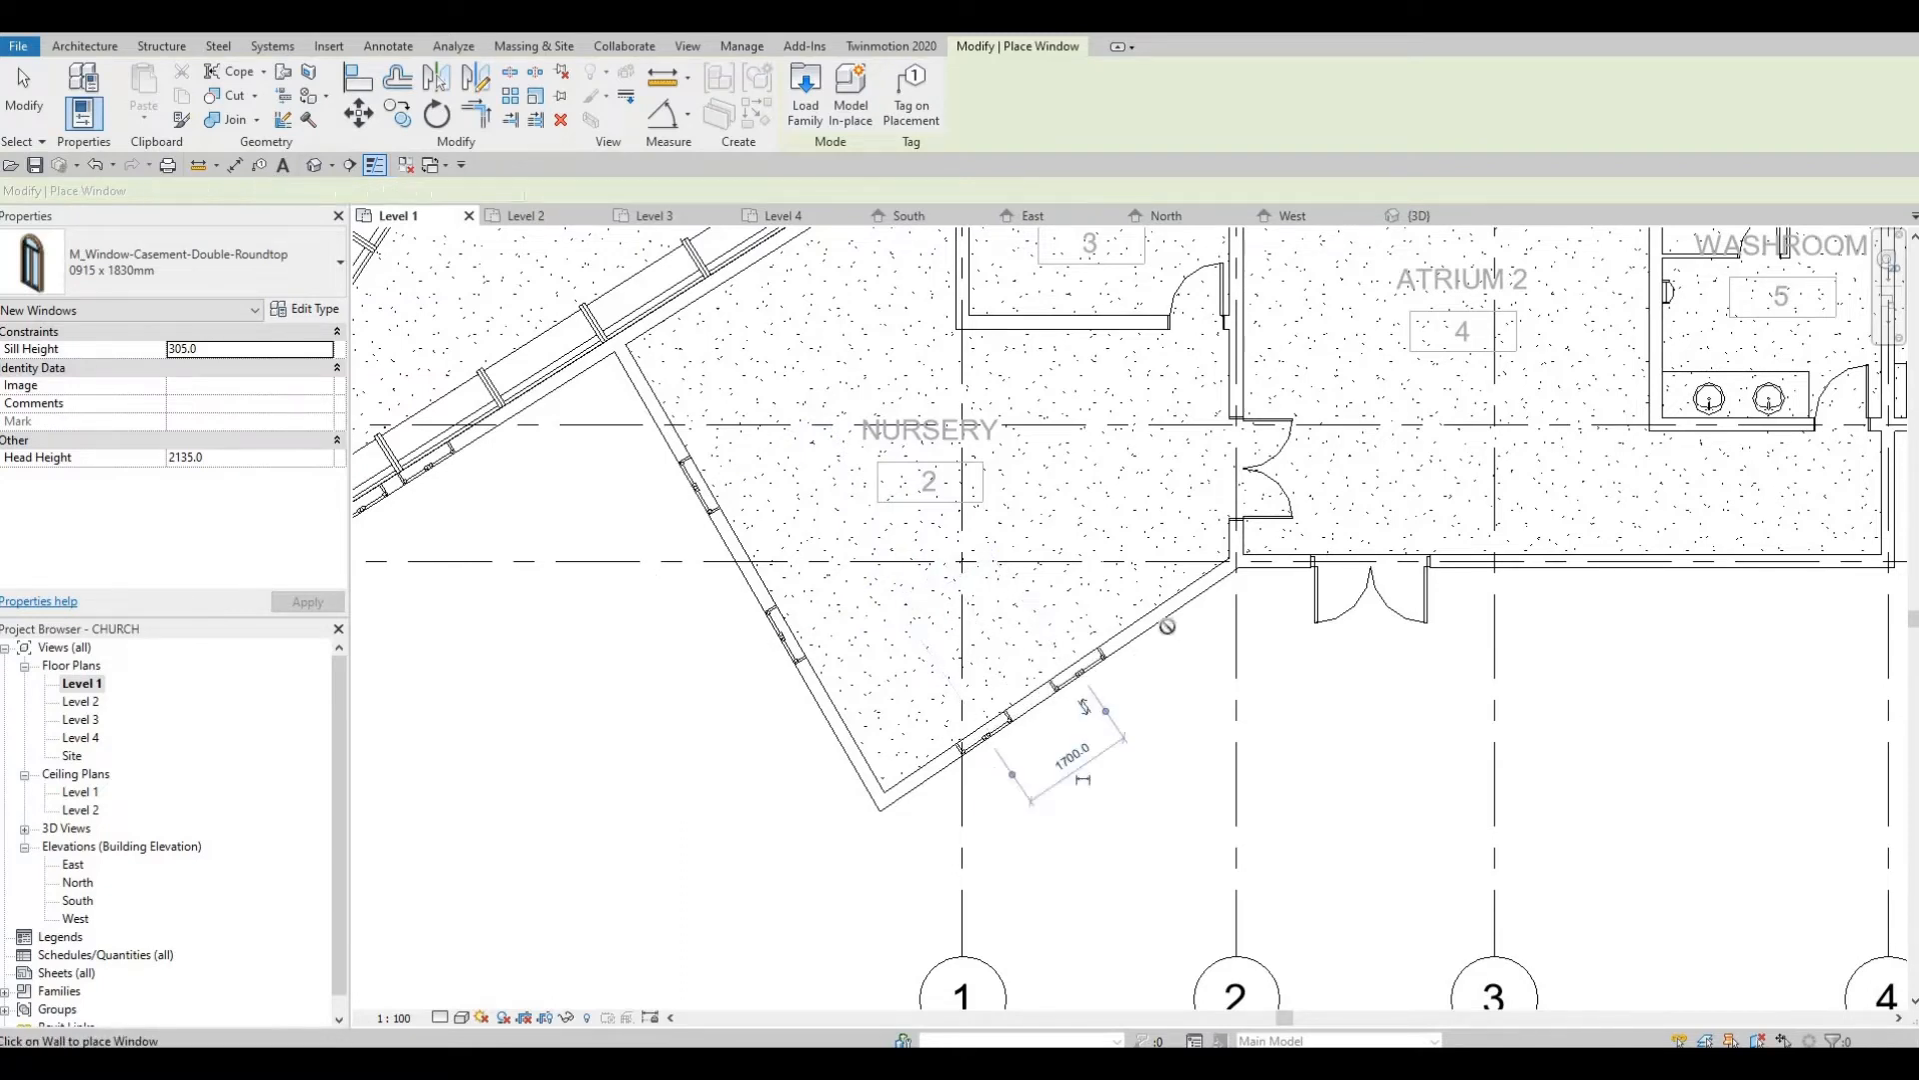
{"action": "left_click", "coordinate": [1154, 617]}
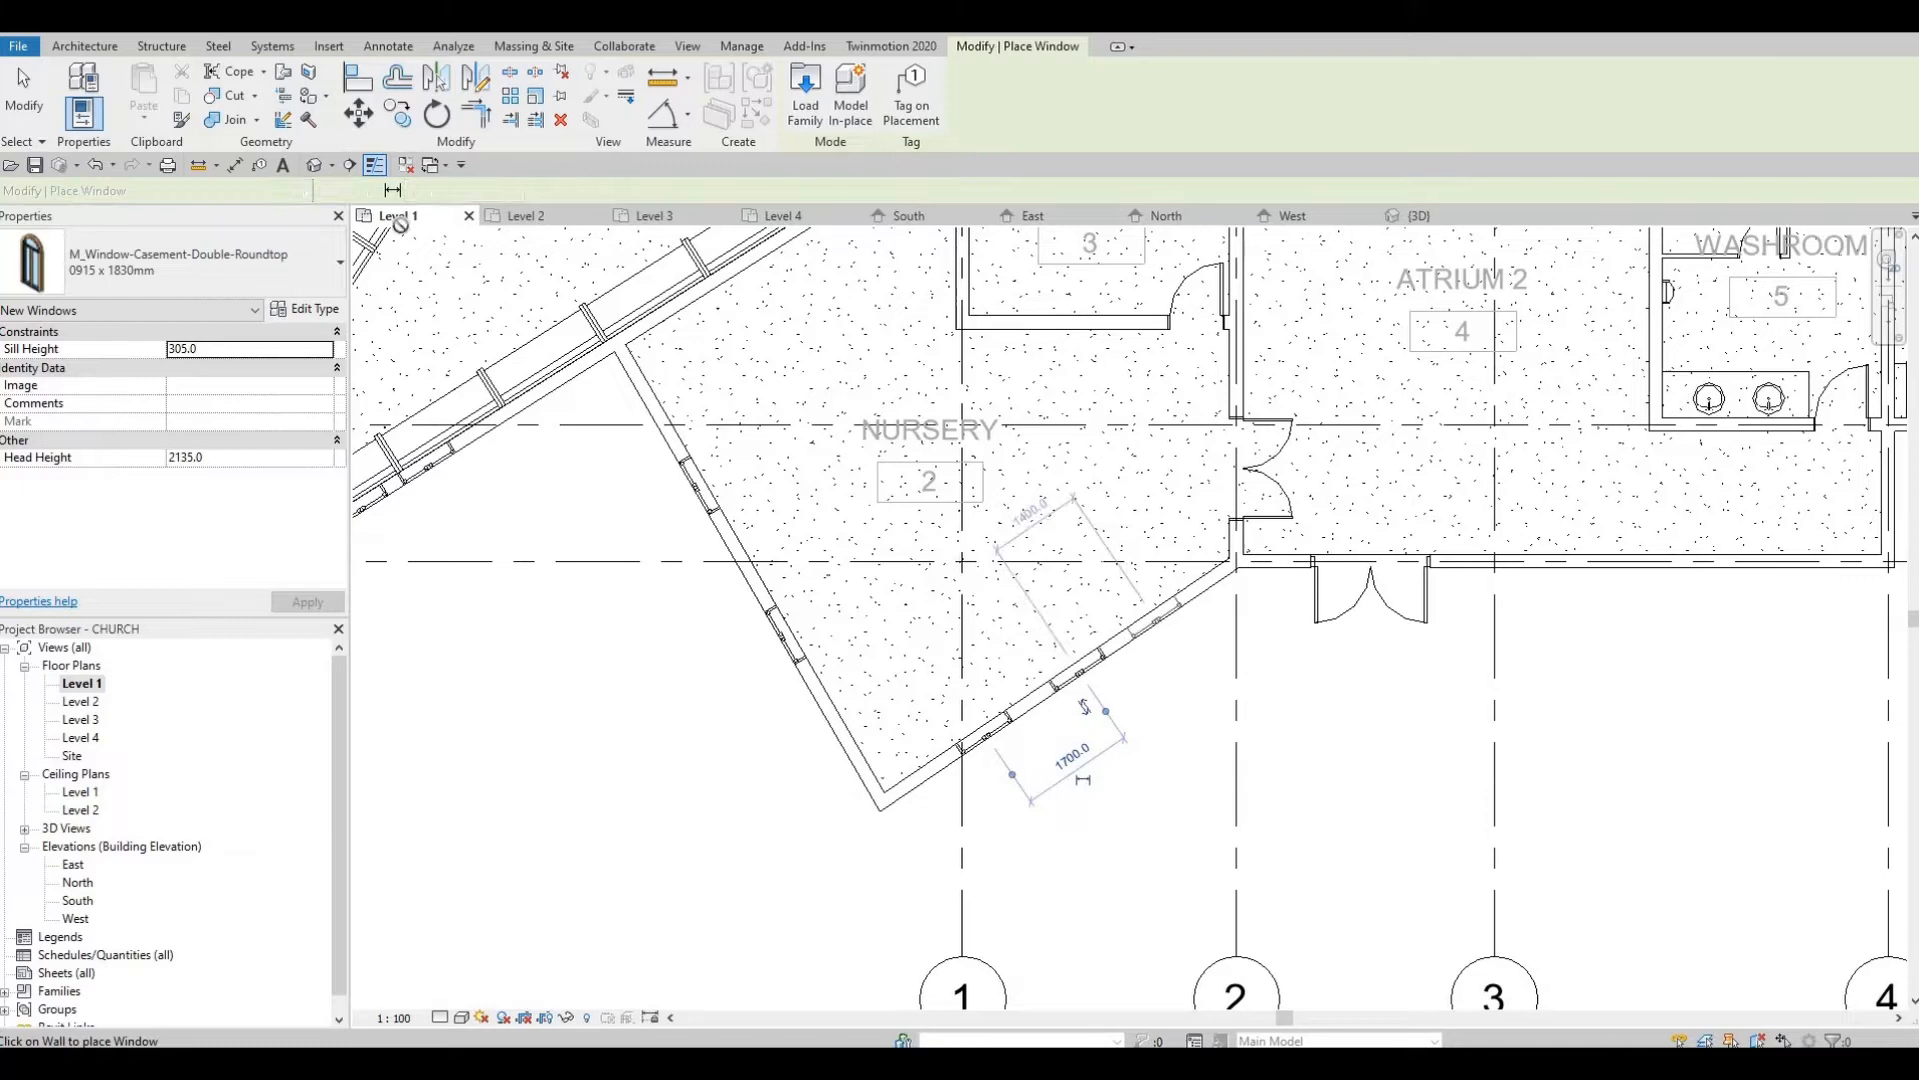
Inspect the arched windows on the sanctuary and nursery walls in the 3D view
{"action": "left_click", "coordinate": [318, 167]}
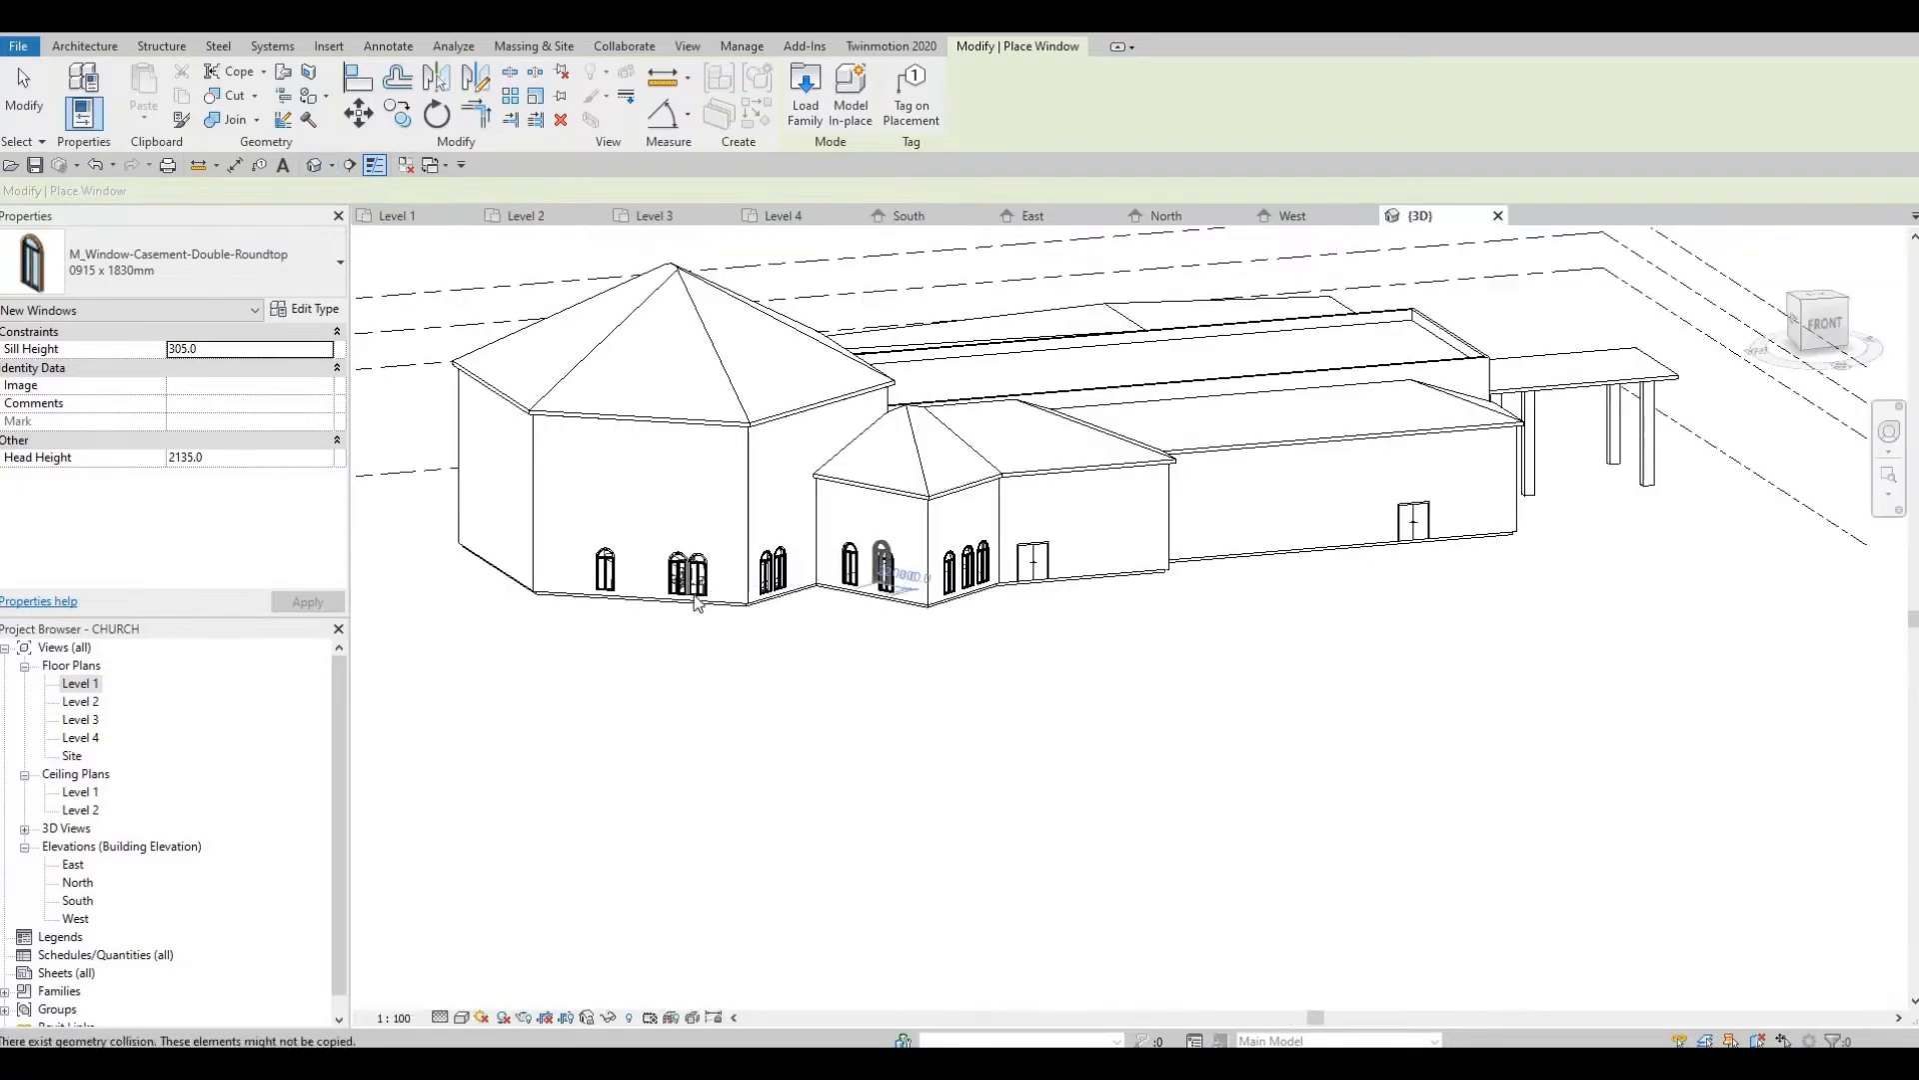
{"action": "middle_click_drag", "start_coordinate": [857, 620], "coordinate": [664, 596], "text": "shift"}
{"action": "scroll", "coordinate": [630, 647], "scroll_direction": "up", "scroll_amount": 5}
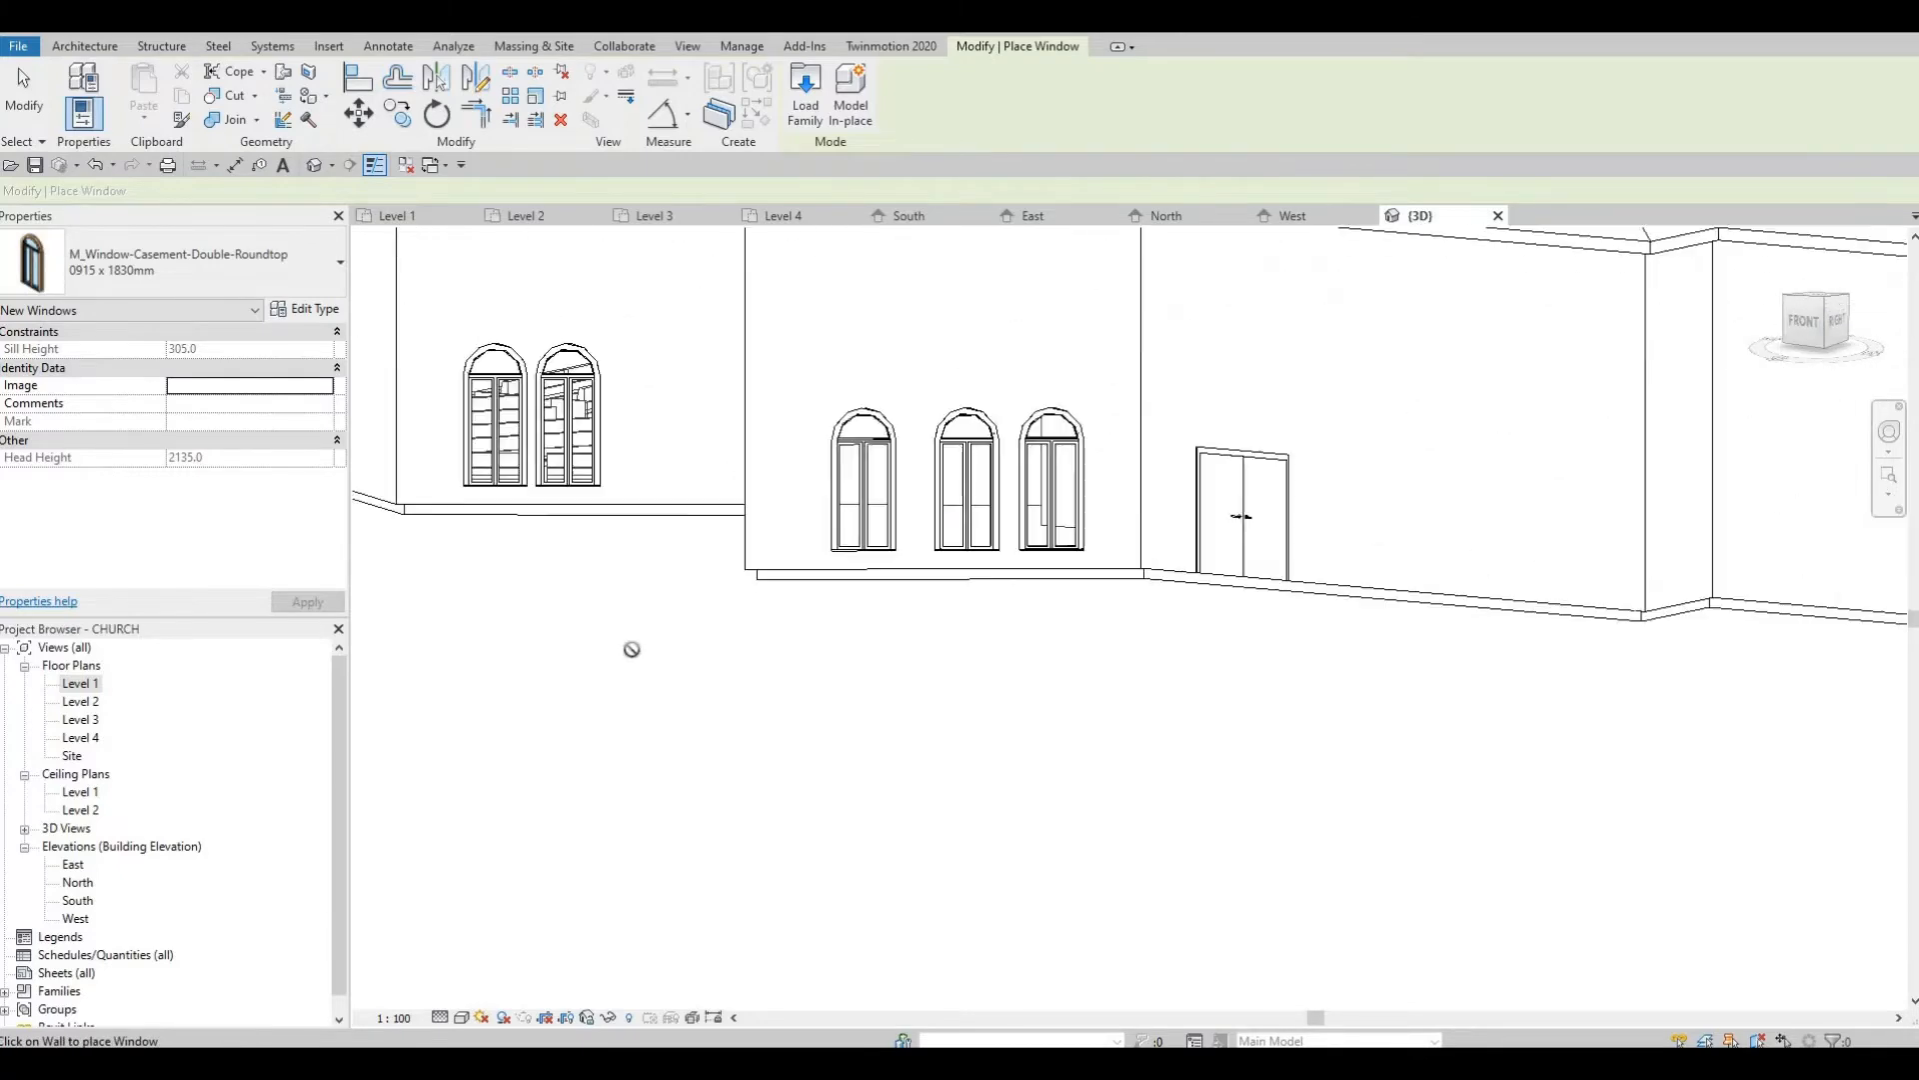
{"action": "scroll", "coordinate": [633, 646], "scroll_direction": "down", "scroll_amount": 3}
{"action": "scroll", "coordinate": [633, 625], "scroll_direction": "up", "scroll_amount": 2}
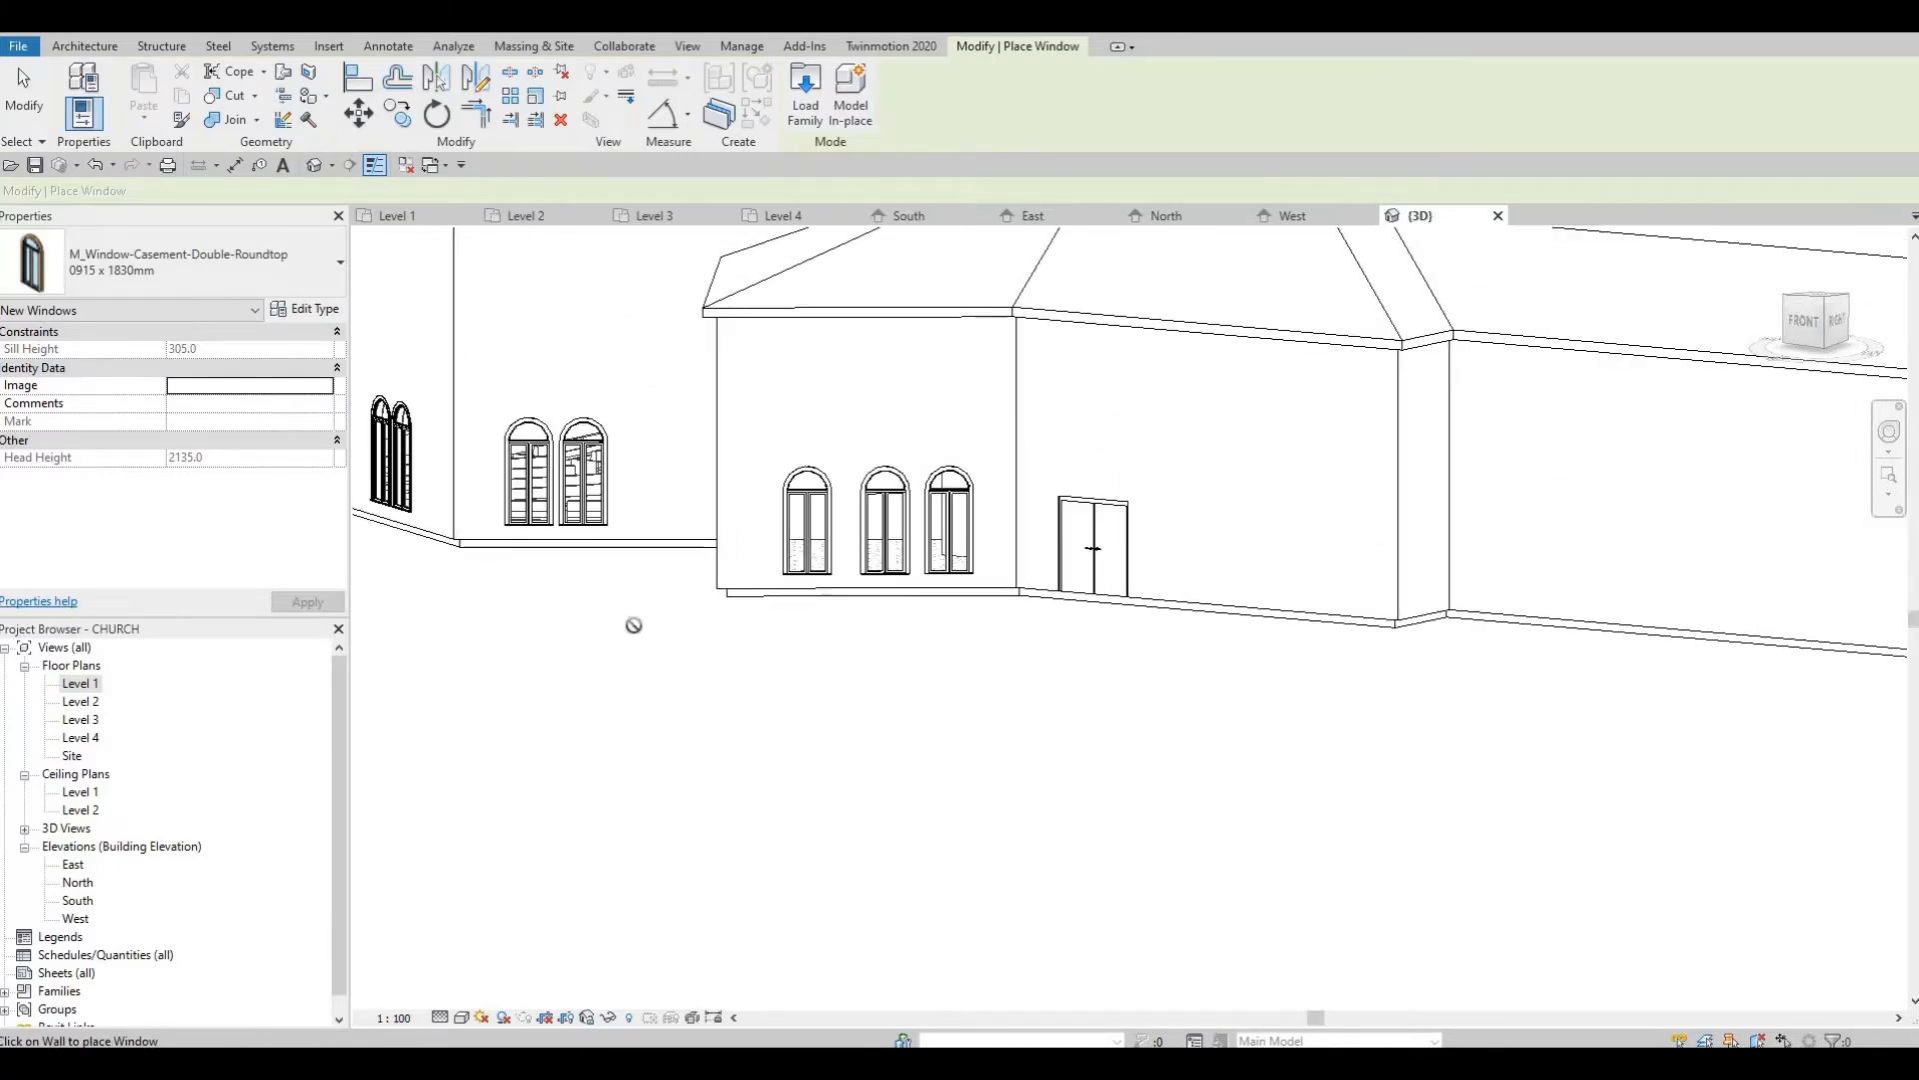
{"action": "scroll", "coordinate": [694, 584], "scroll_direction": "up", "scroll_amount": 6}
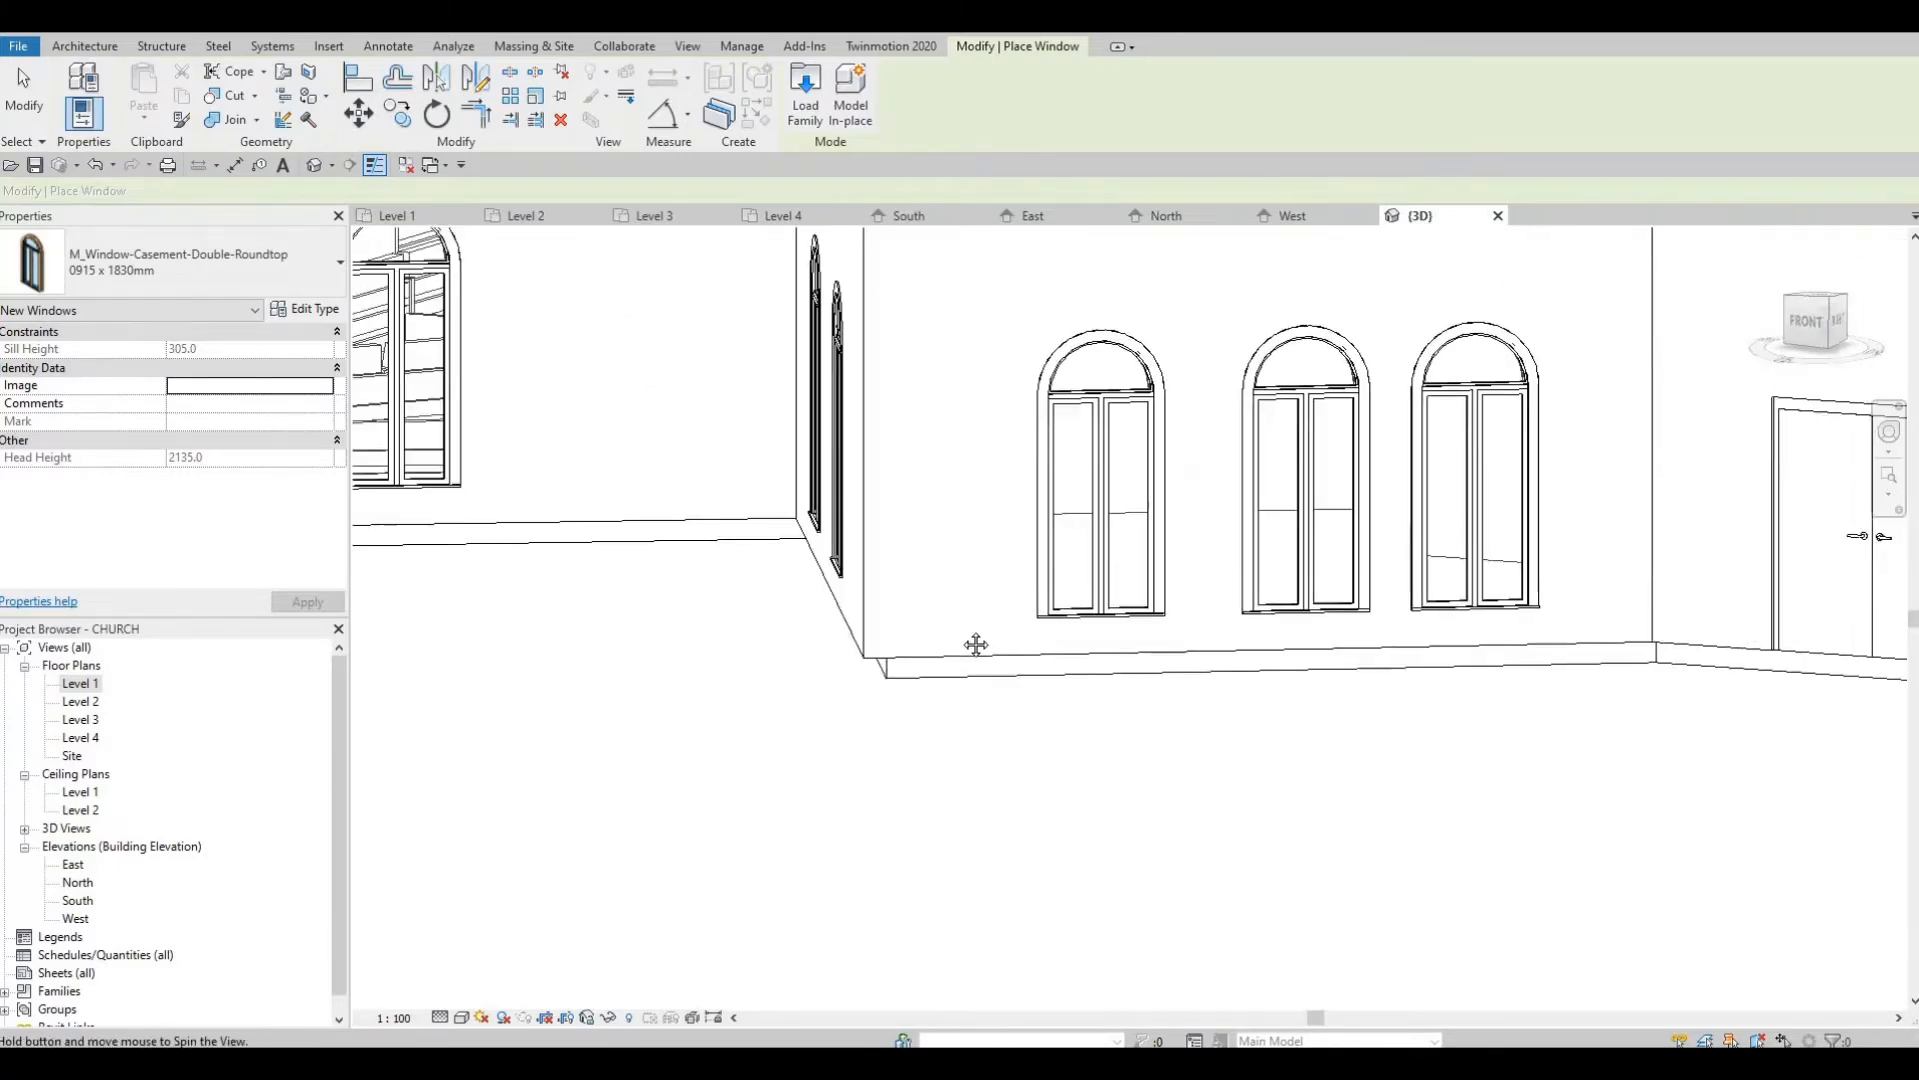
{"action": "middle_click_drag", "start_coordinate": [862, 620], "coordinate": [600, 504]}
{"action": "scroll", "coordinate": [597, 504], "scroll_direction": "down", "scroll_amount": 1}
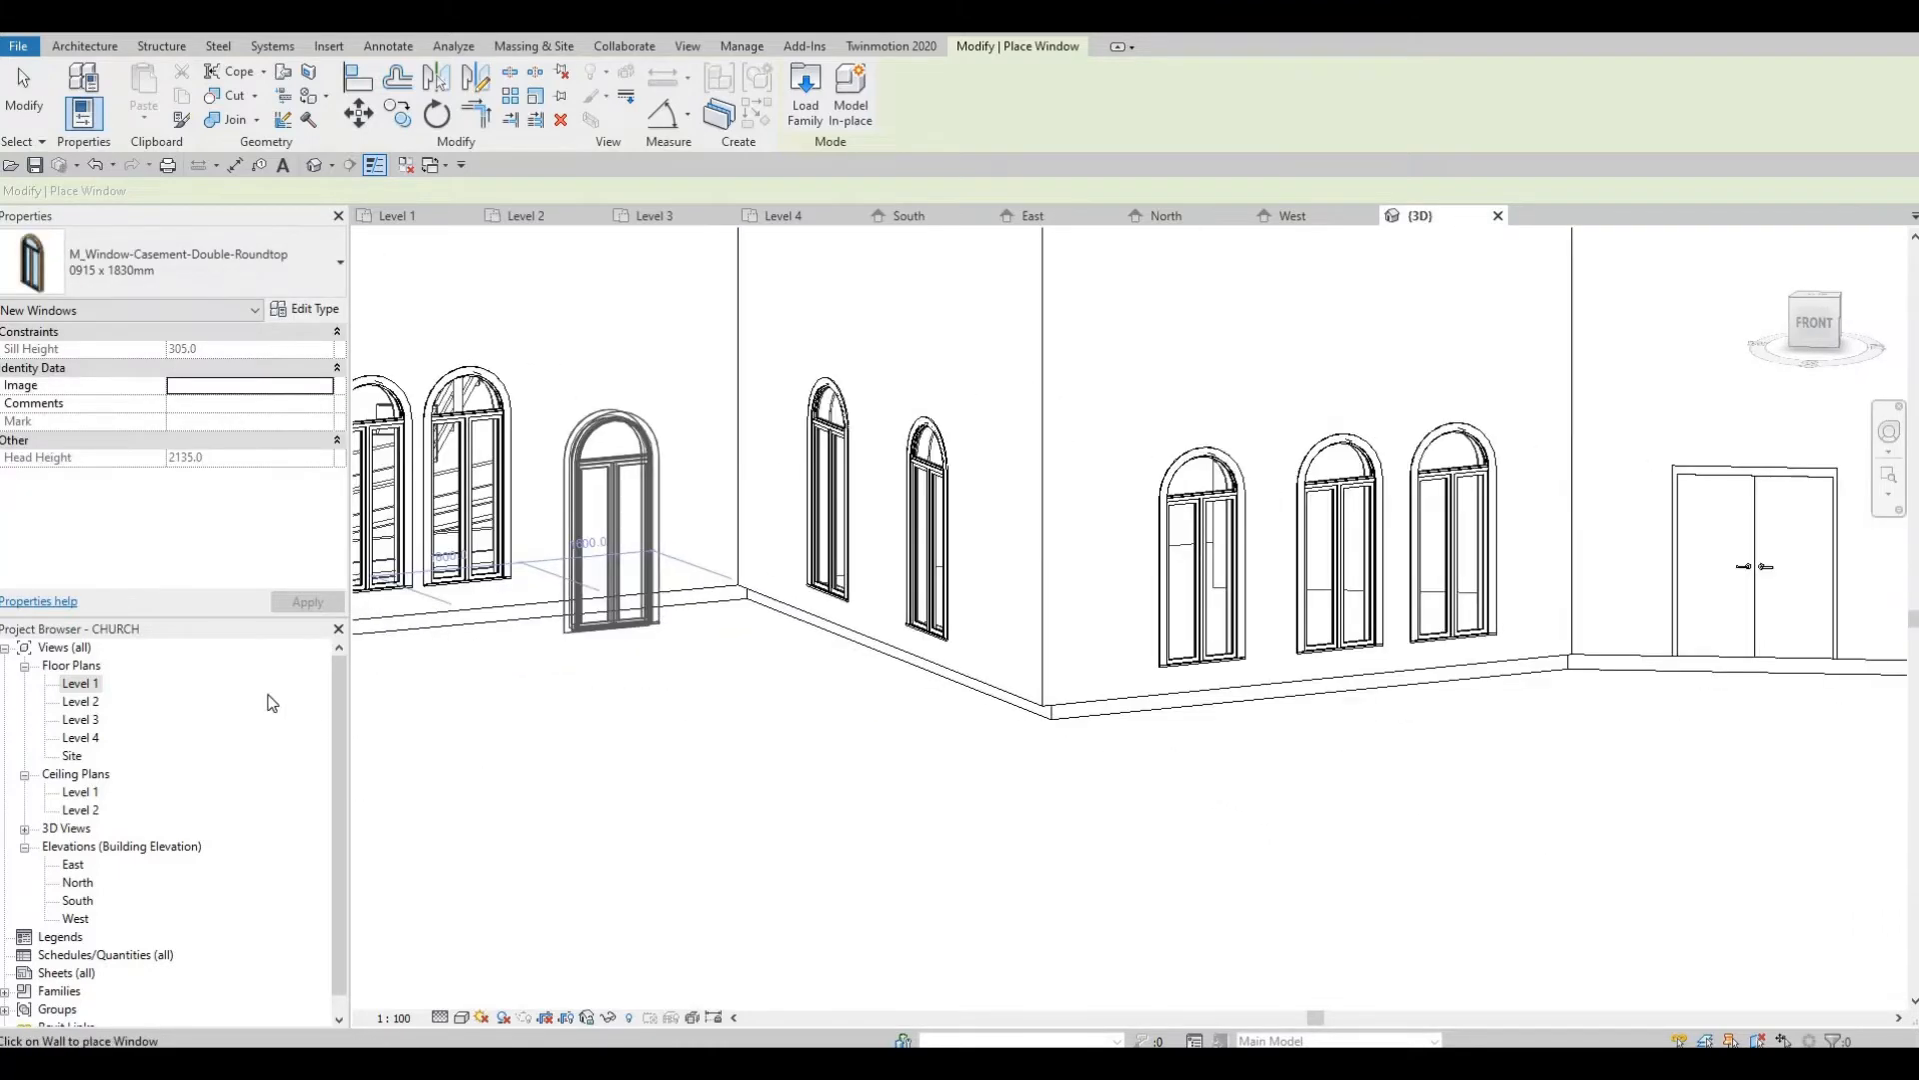
Open the Level 1 floor plan at the nursery and atrium, with no command active
{"action": "left_click", "coordinate": [80, 685]}
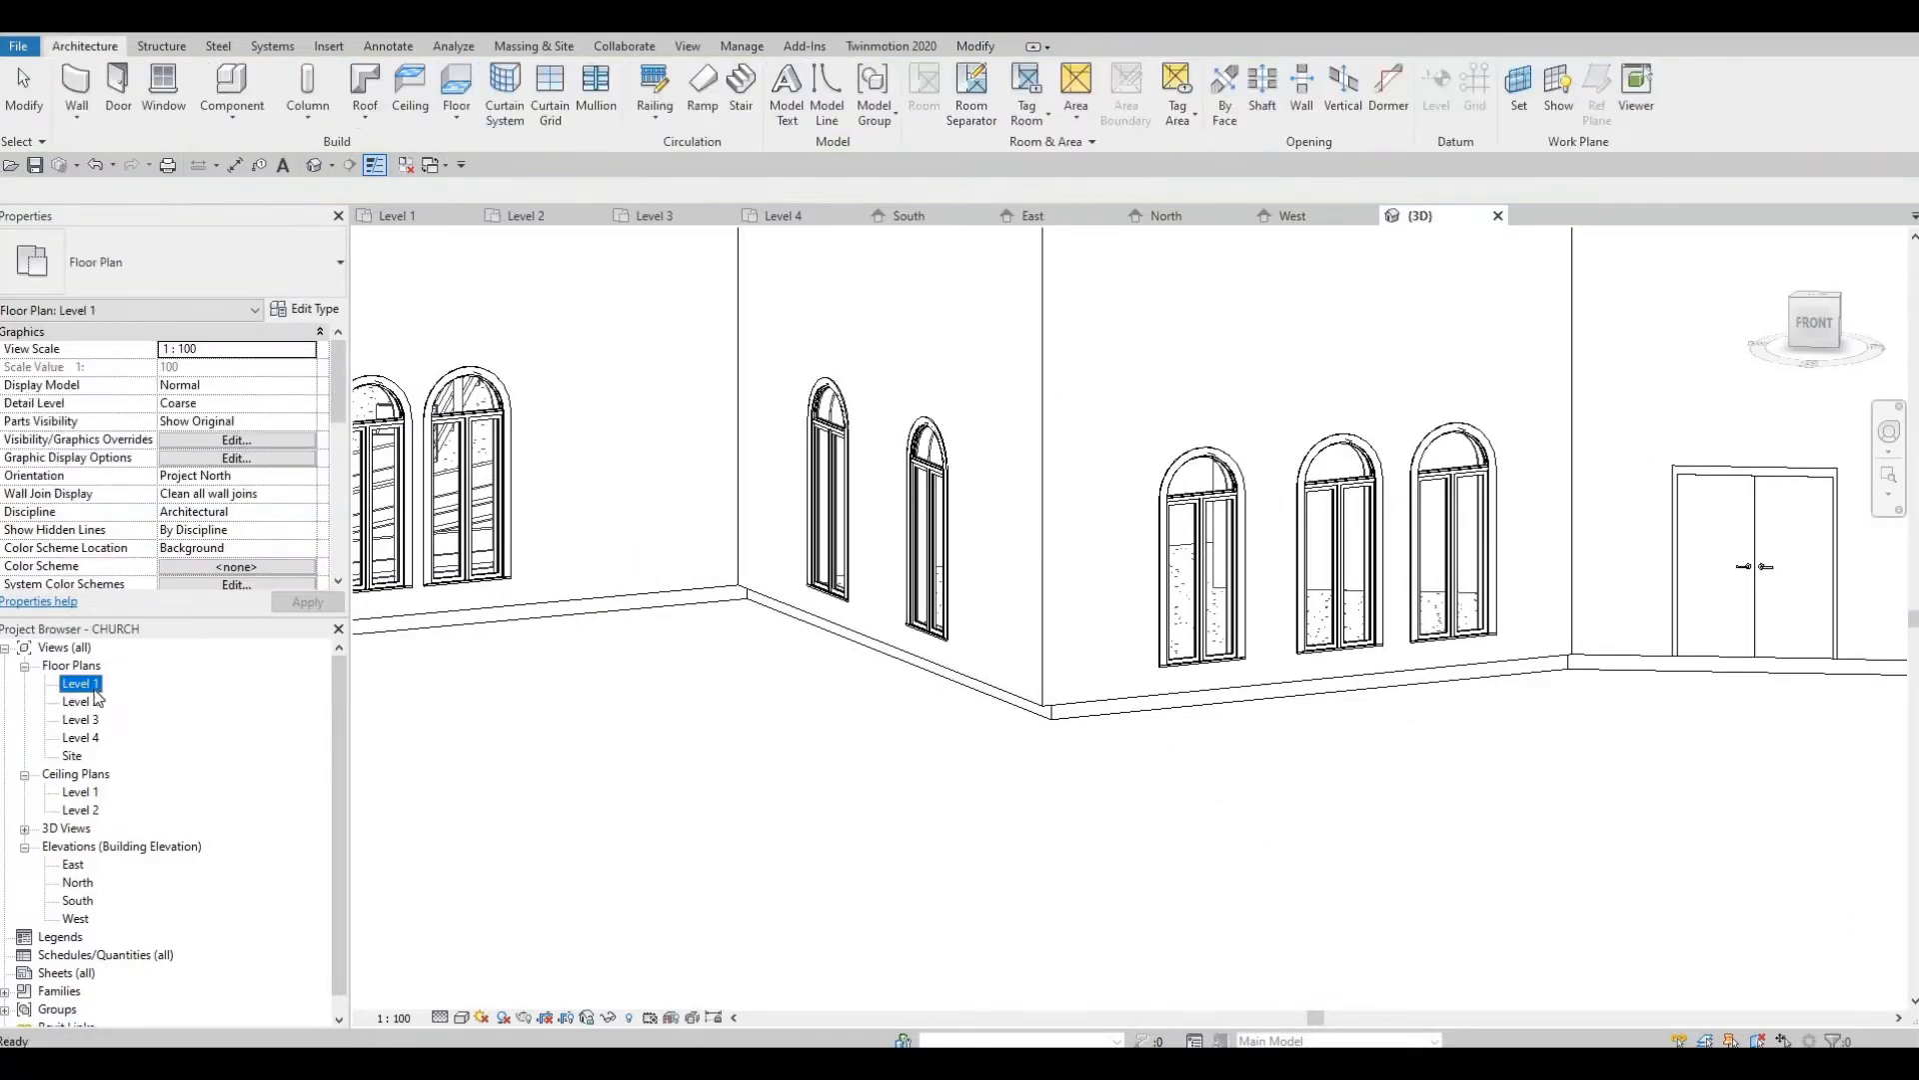
{"action": "middle_click_drag", "start_coordinate": [1439, 575], "coordinate": [1067, 578]}
{"action": "scroll", "coordinate": [1066, 579], "scroll_direction": "down", "scroll_amount": 1}
{"action": "key", "text": "Escape"}
{"action": "key", "text": "Escape"}
{"action": "left_click", "coordinate": [829, 617]}
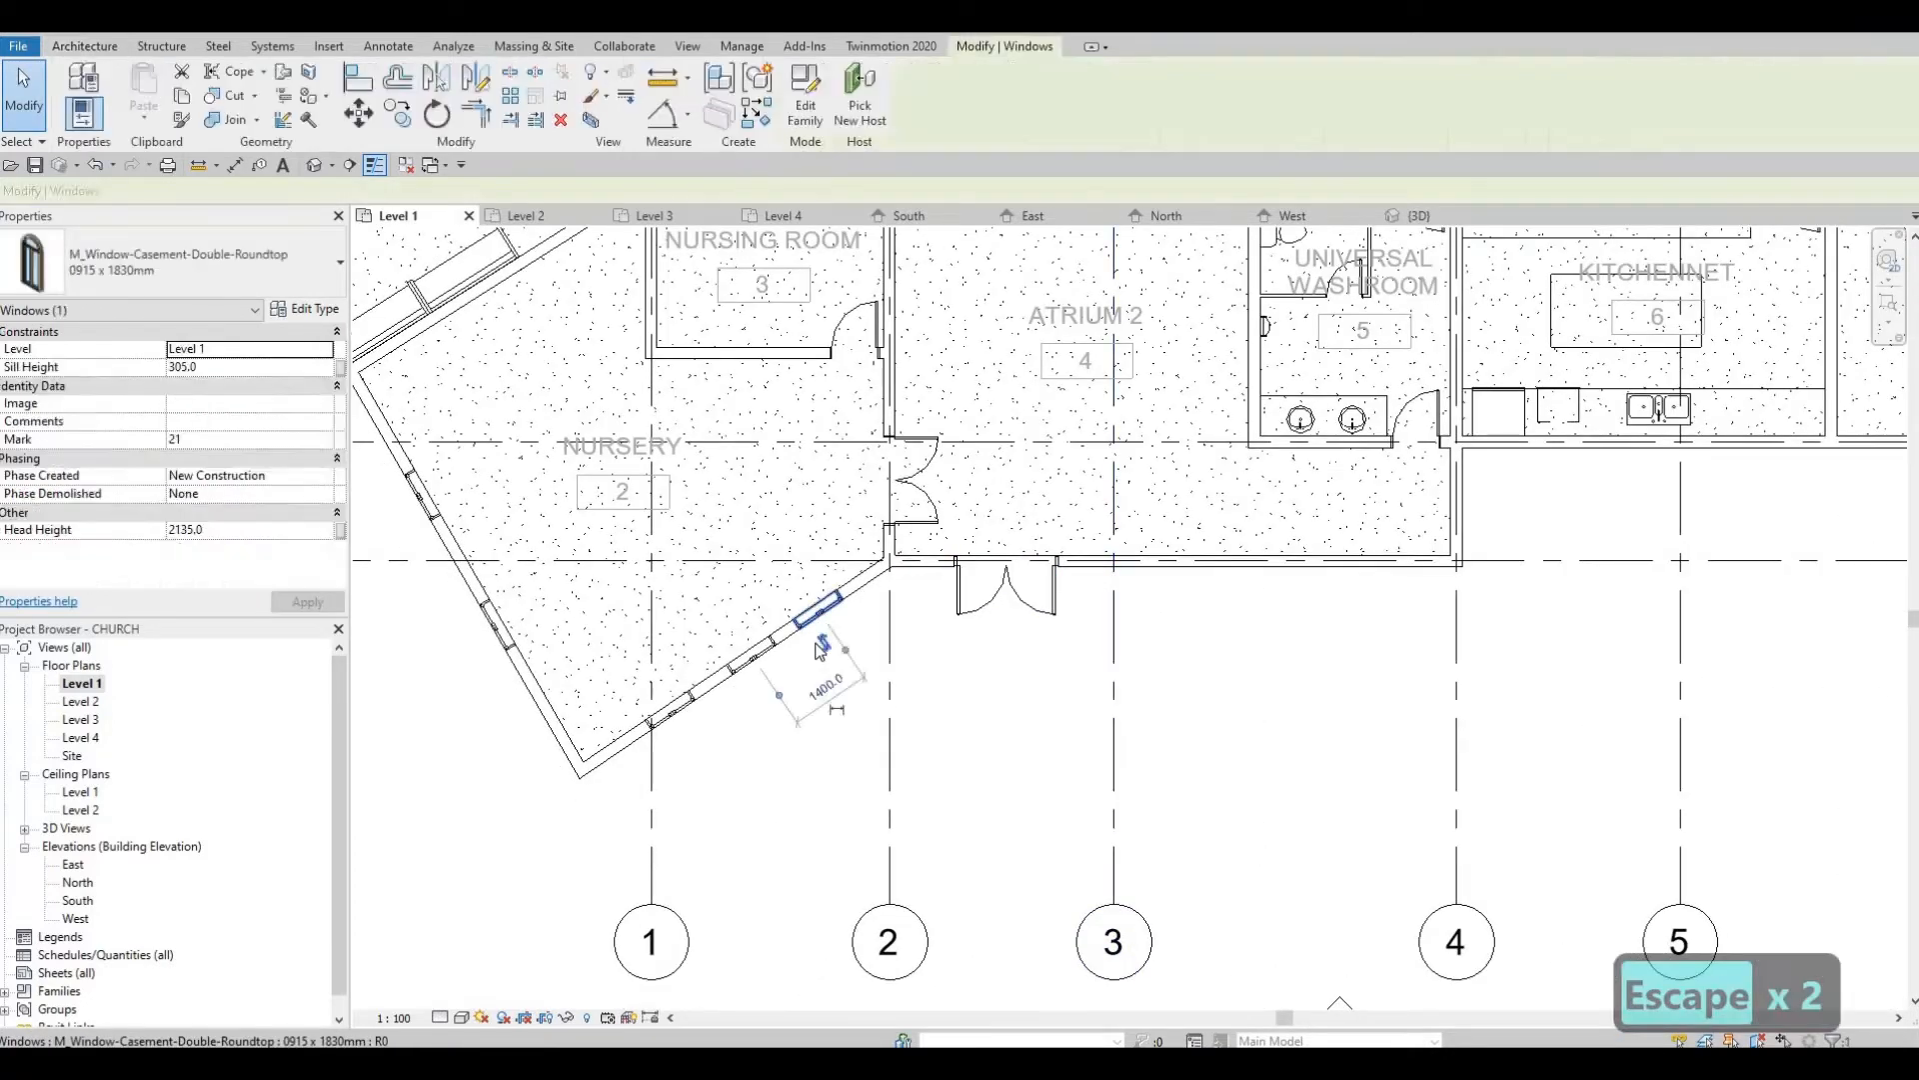
{"action": "key", "text": "c"}
{"action": "key", "text": "s"}
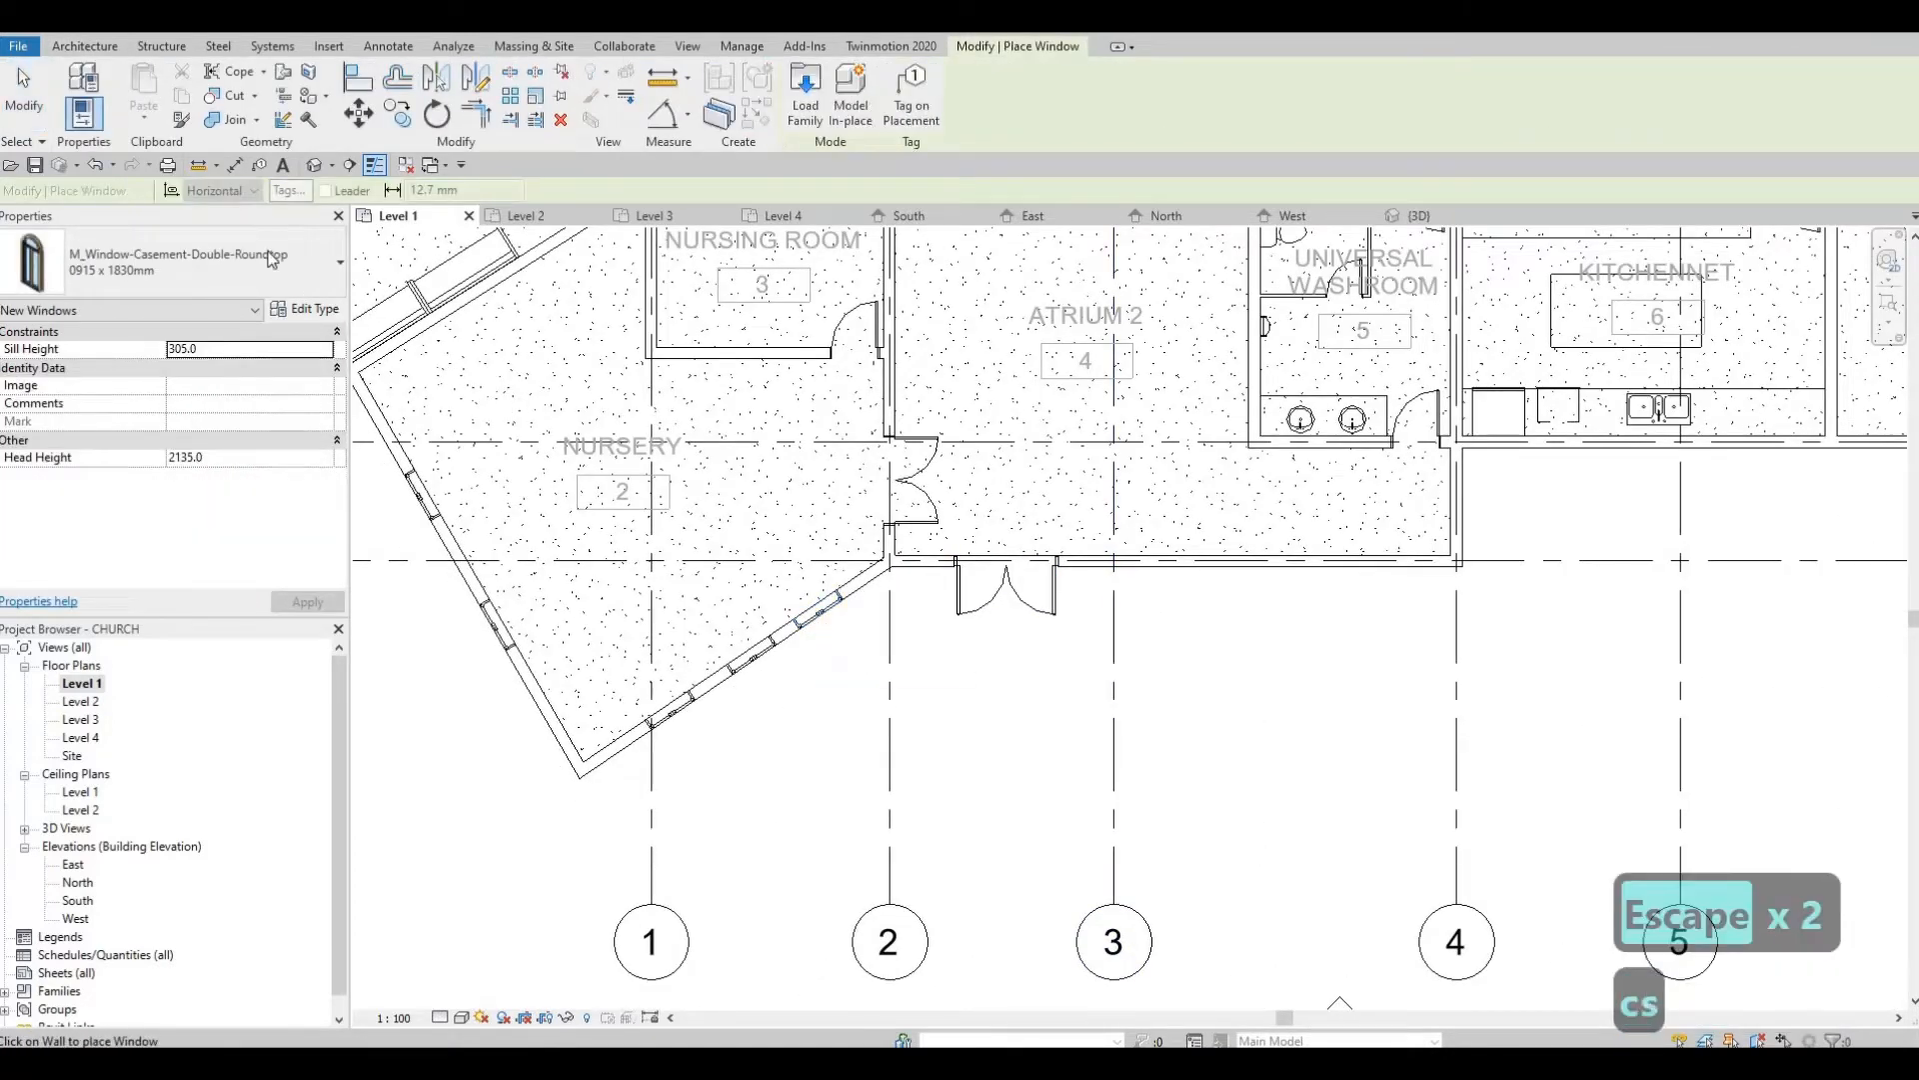
{"action": "left_click", "coordinate": [200, 262]}
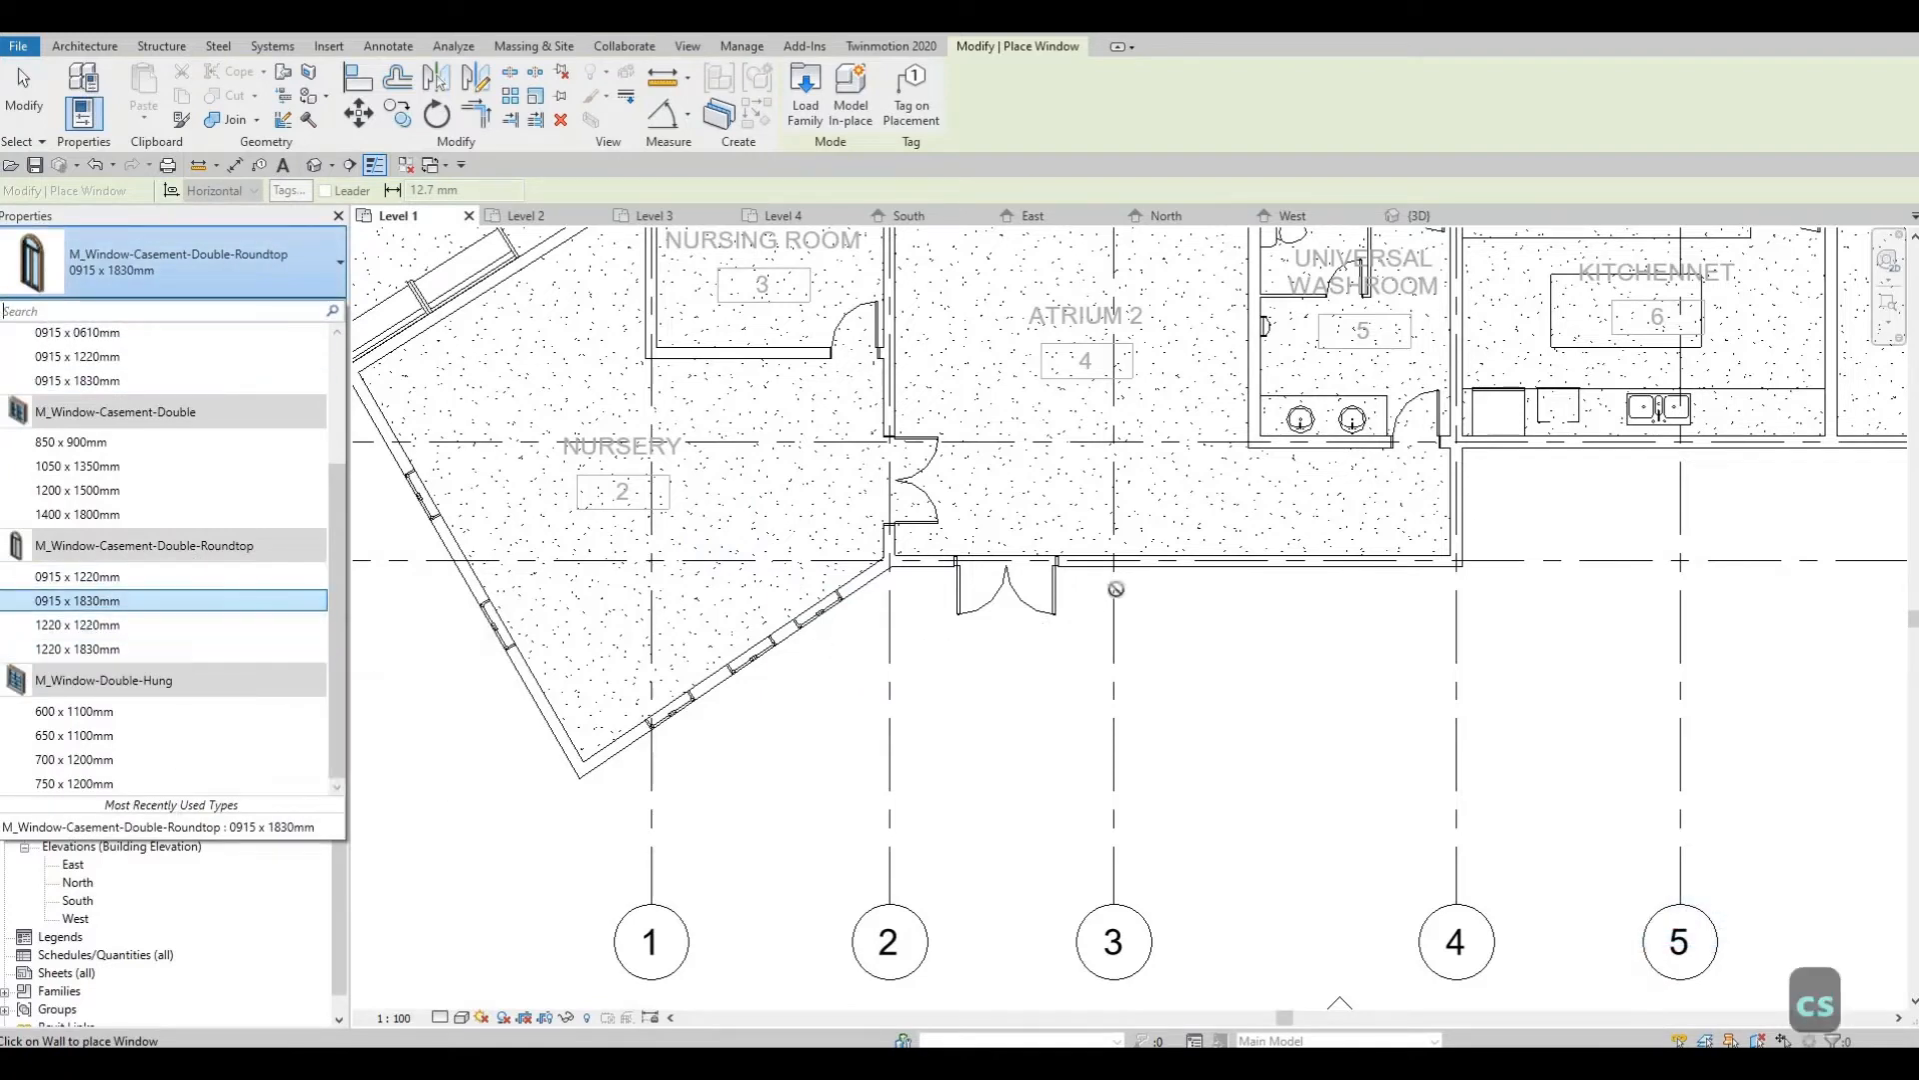
{"action": "key", "text": "Escape"}
{"action": "key", "text": "Escape"}
{"action": "key", "text": "Escape"}
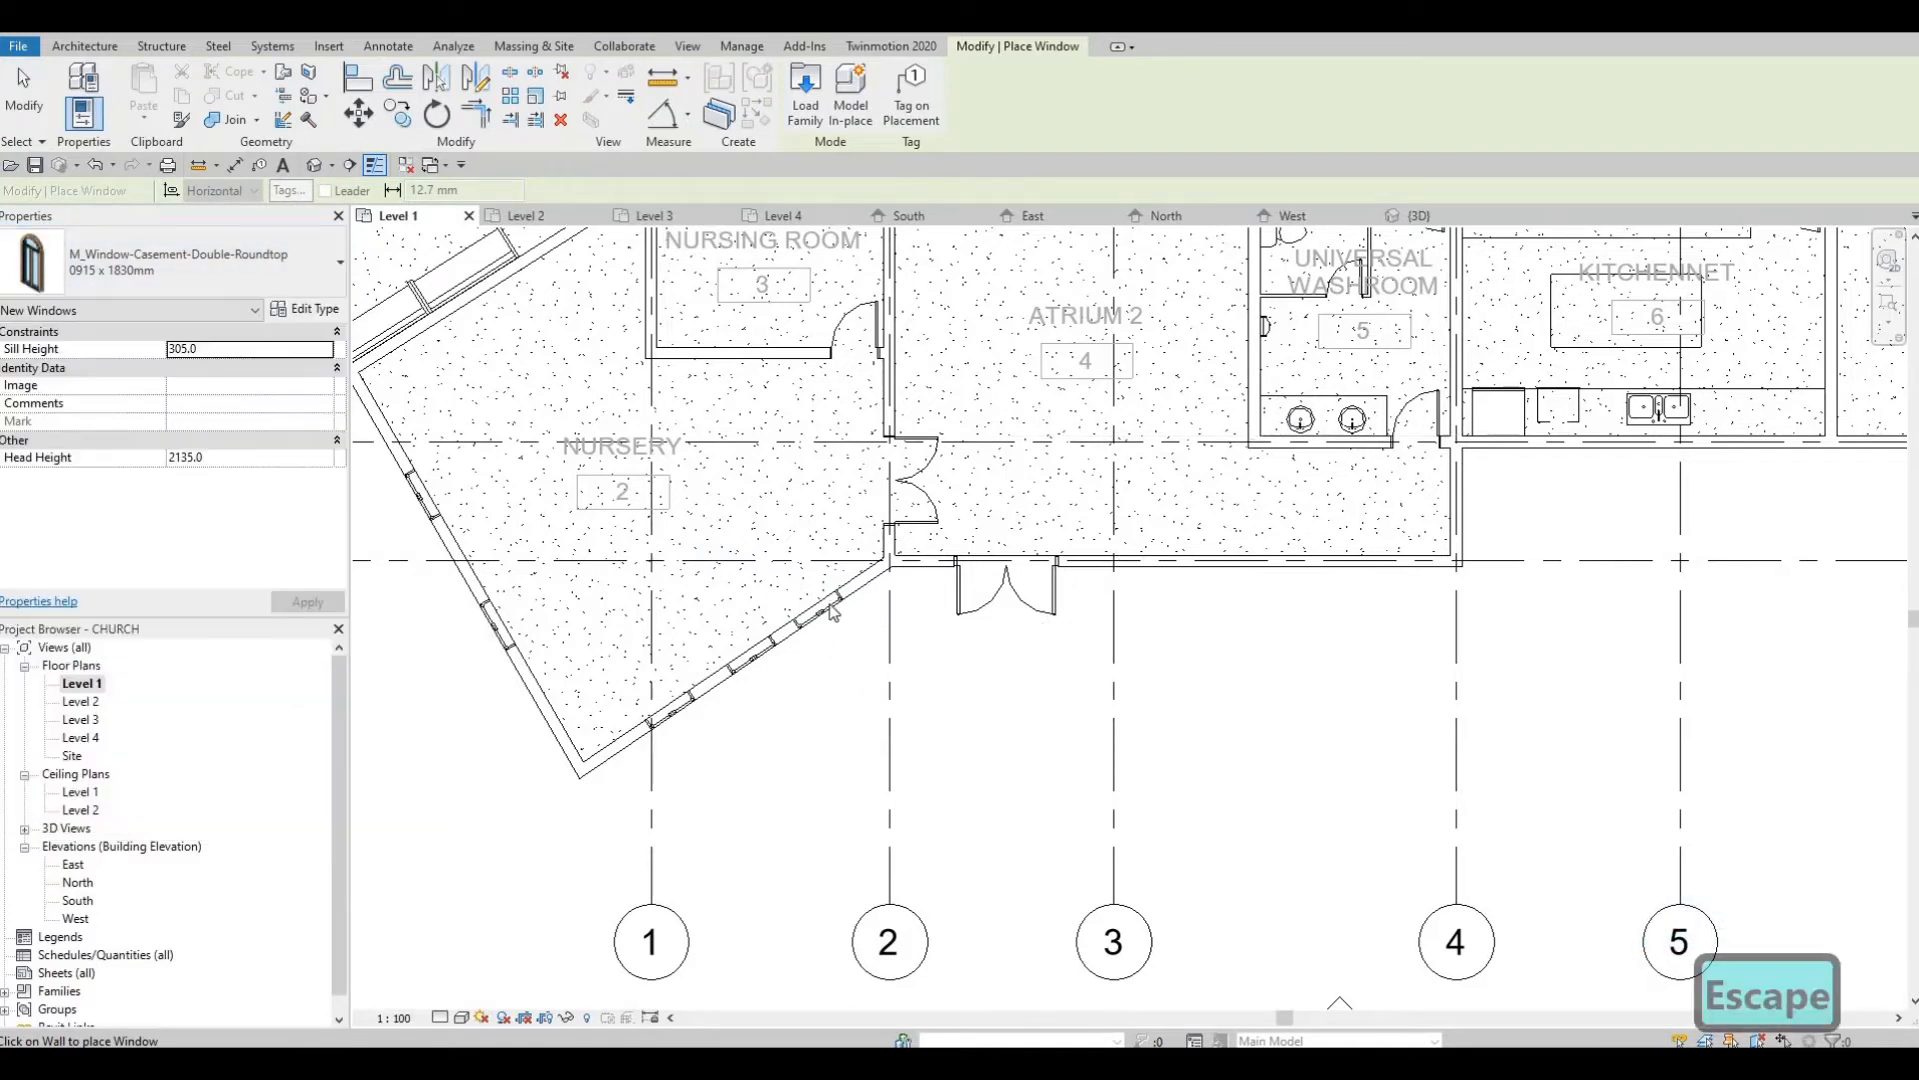
Start placing another 0915 x 1830mm round-top window, matching the nursery's window nearest the atrium, along the kitchenette side of the building
{"action": "left_click", "coordinate": [820, 606]}
{"action": "key", "text": "c"}
{"action": "key", "text": "s"}
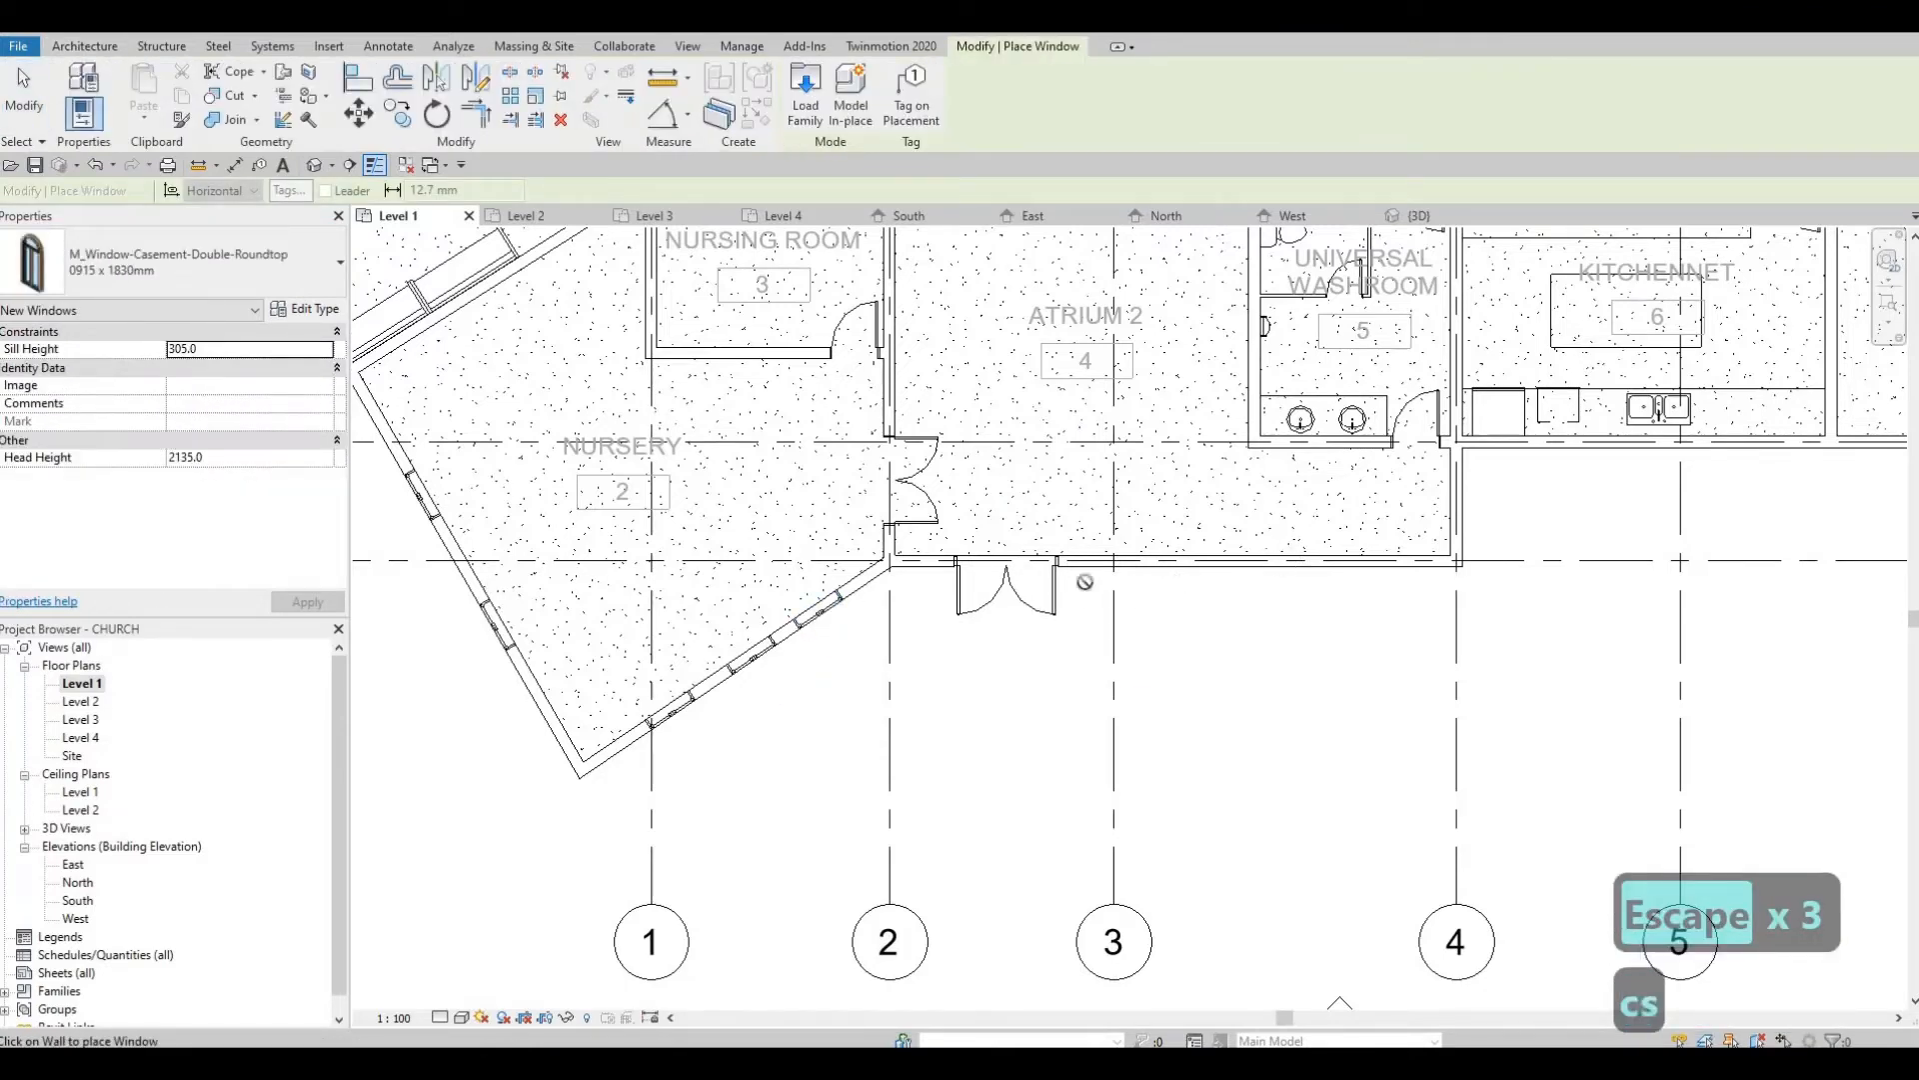
{"action": "middle_click_drag", "start_coordinate": [1115, 650], "coordinate": [890, 730]}
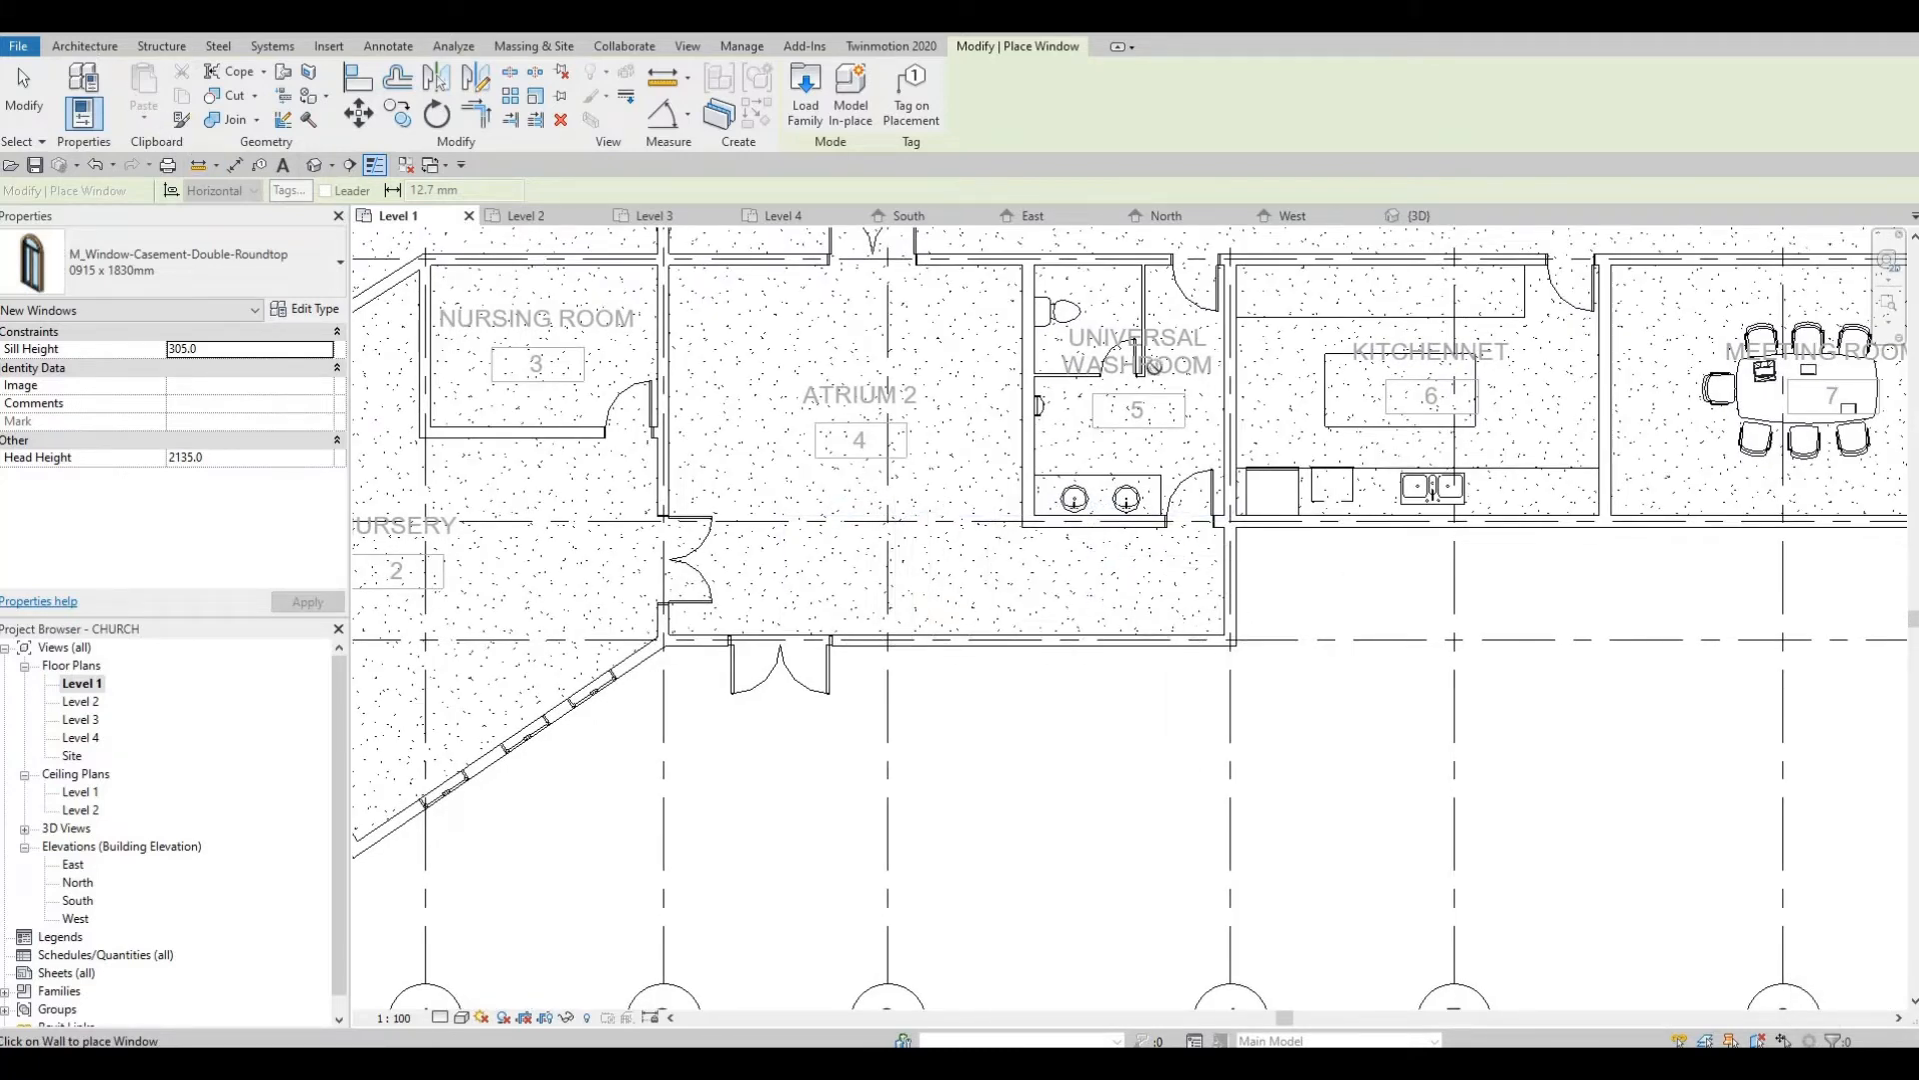
{"action": "middle_click_drag", "start_coordinate": [886, 611], "coordinate": [745, 637]}
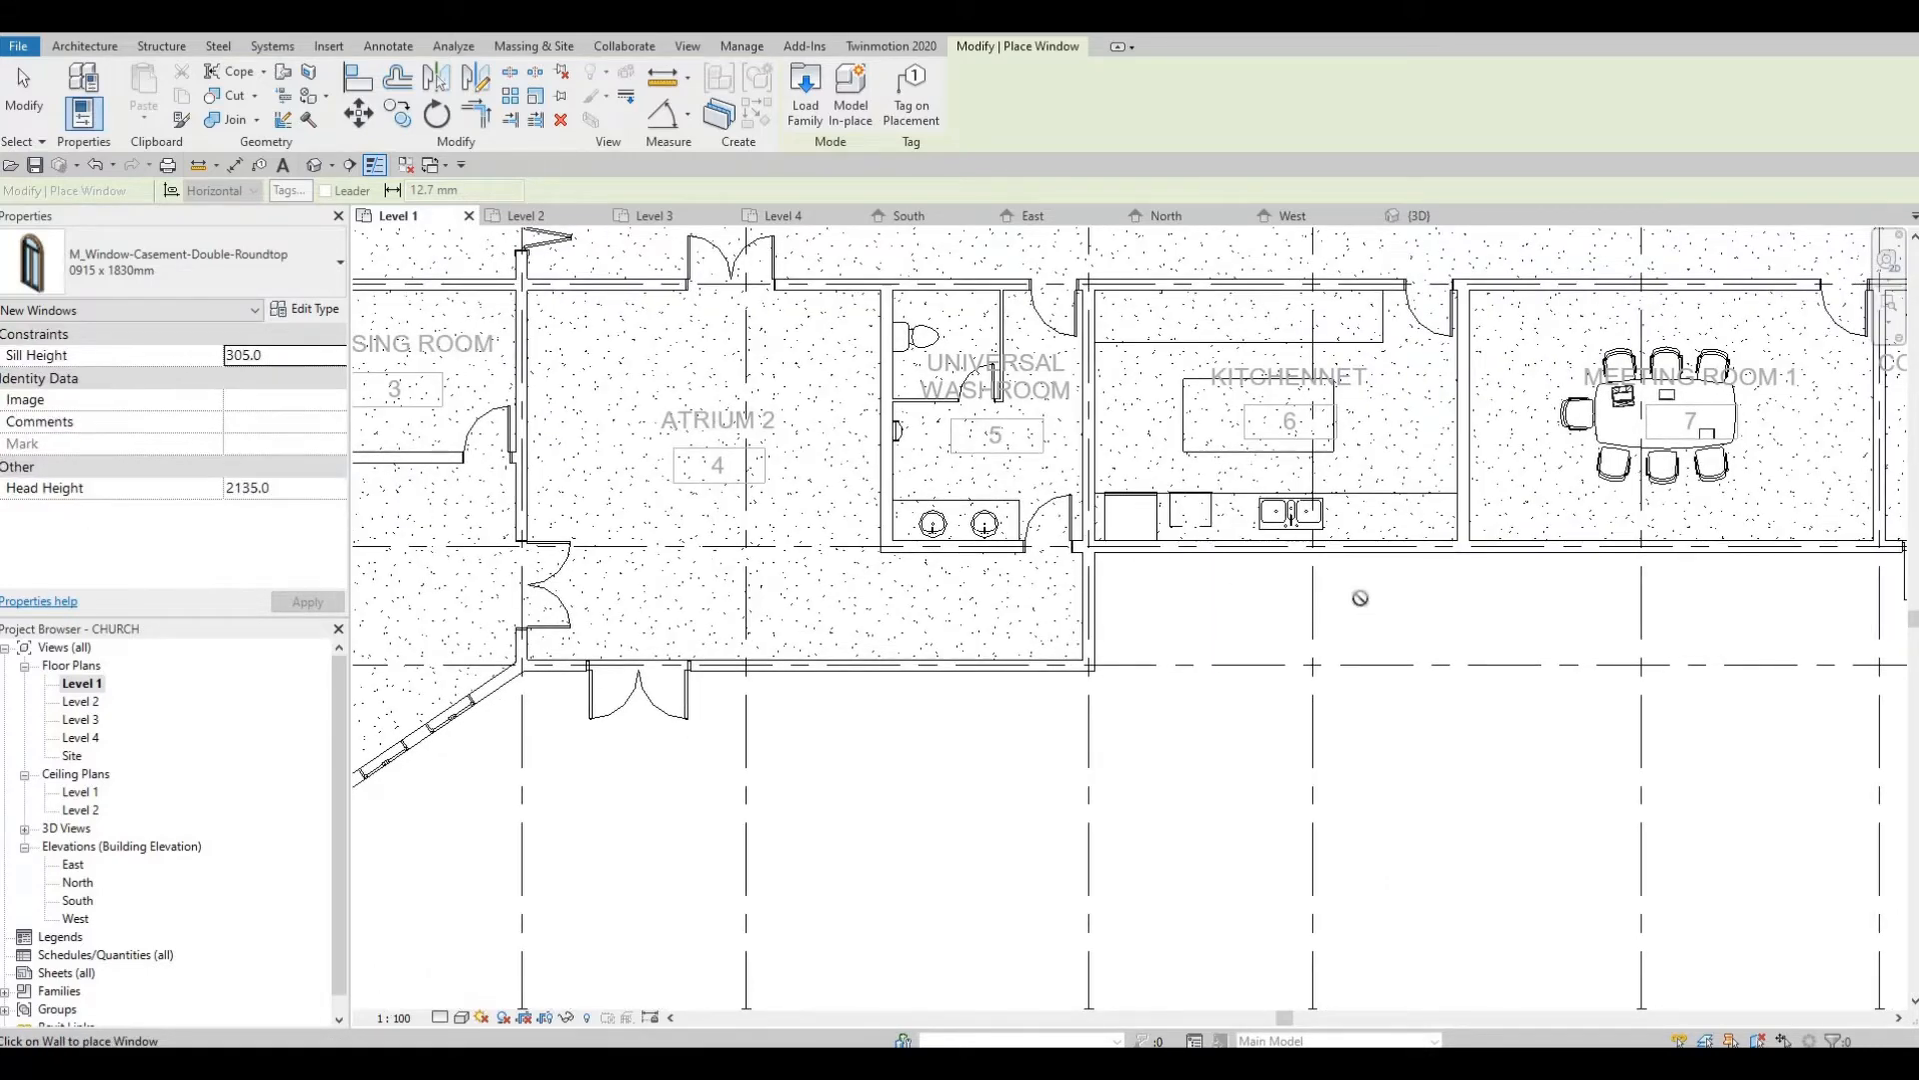
Place M_Window-Casement-Double-Roundtop 0915 x 1830mm windows along the east exterior wall: three in the Council Room and two in the Prayer Room
{"action": "scroll", "coordinate": [1361, 597], "scroll_direction": "down", "scroll_amount": 5}
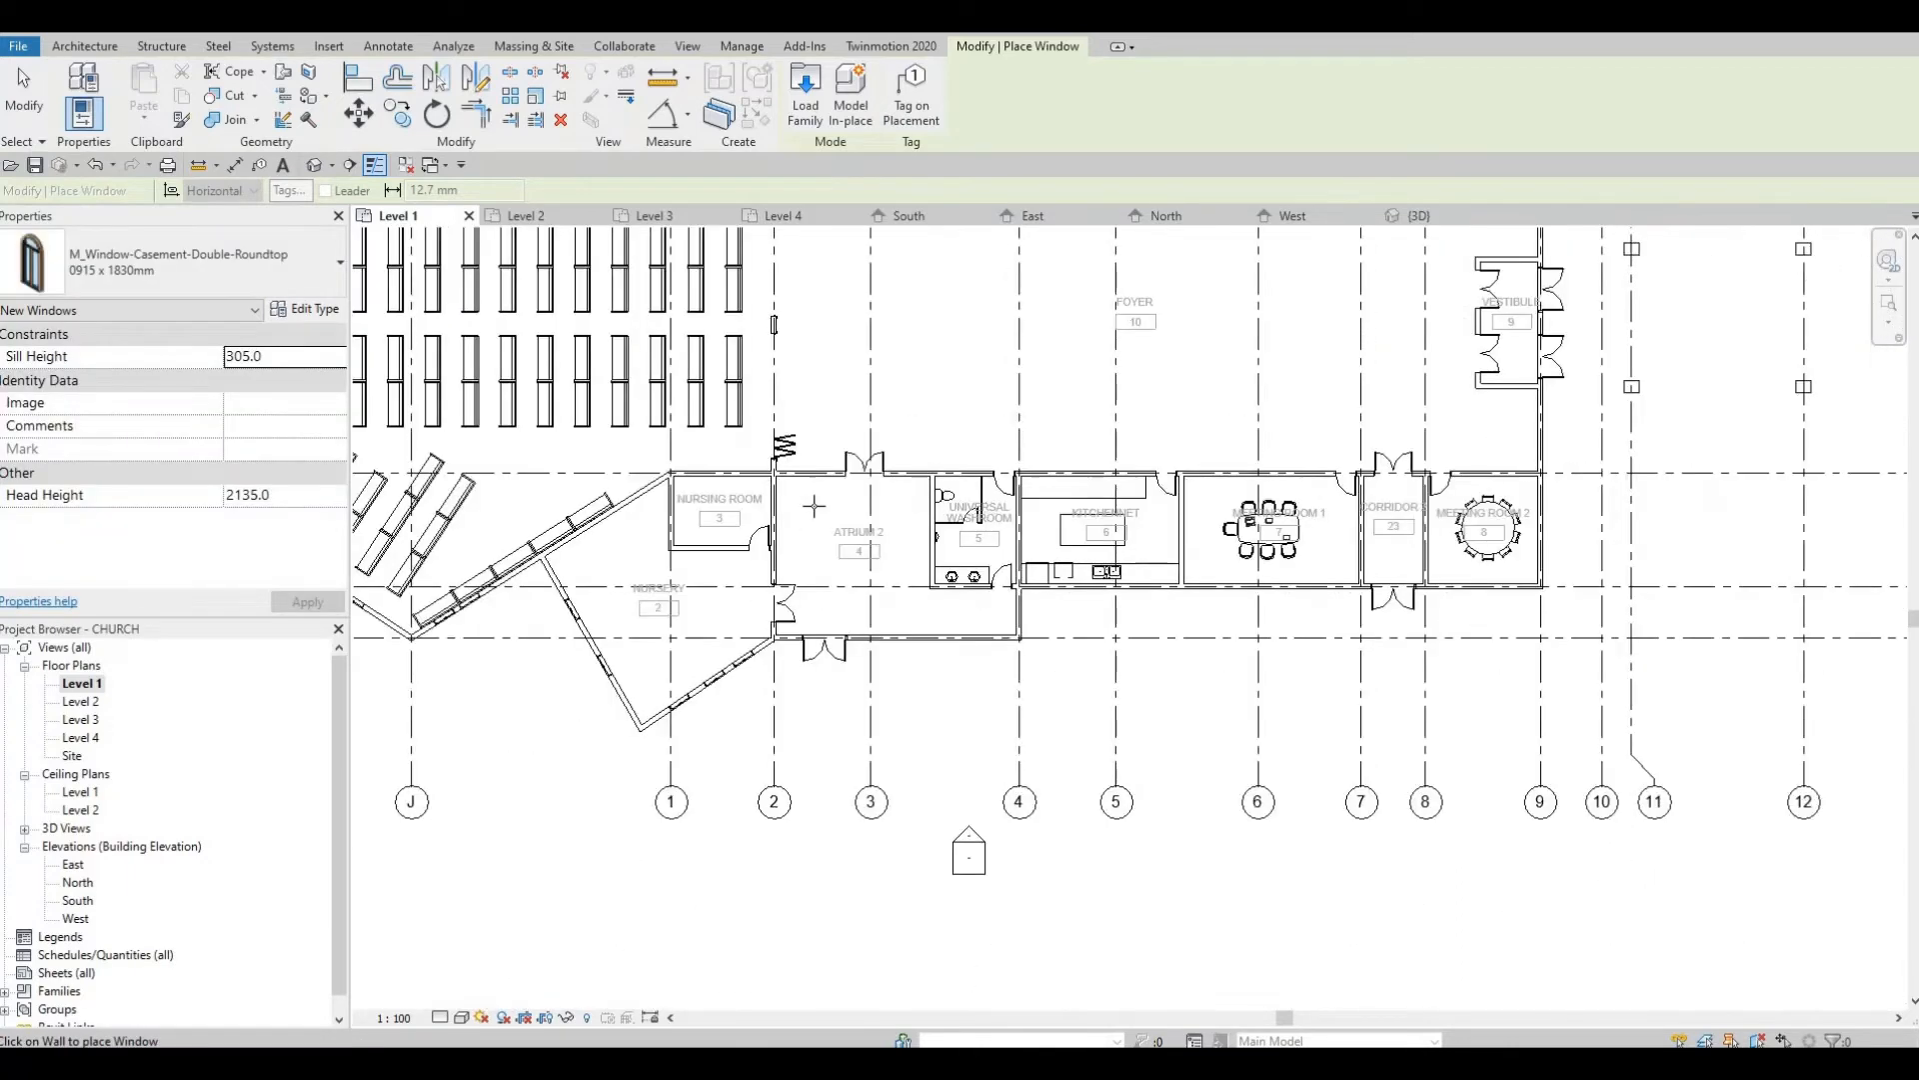
{"action": "scroll", "coordinate": [1041, 566], "scroll_direction": "down", "scroll_amount": 2}
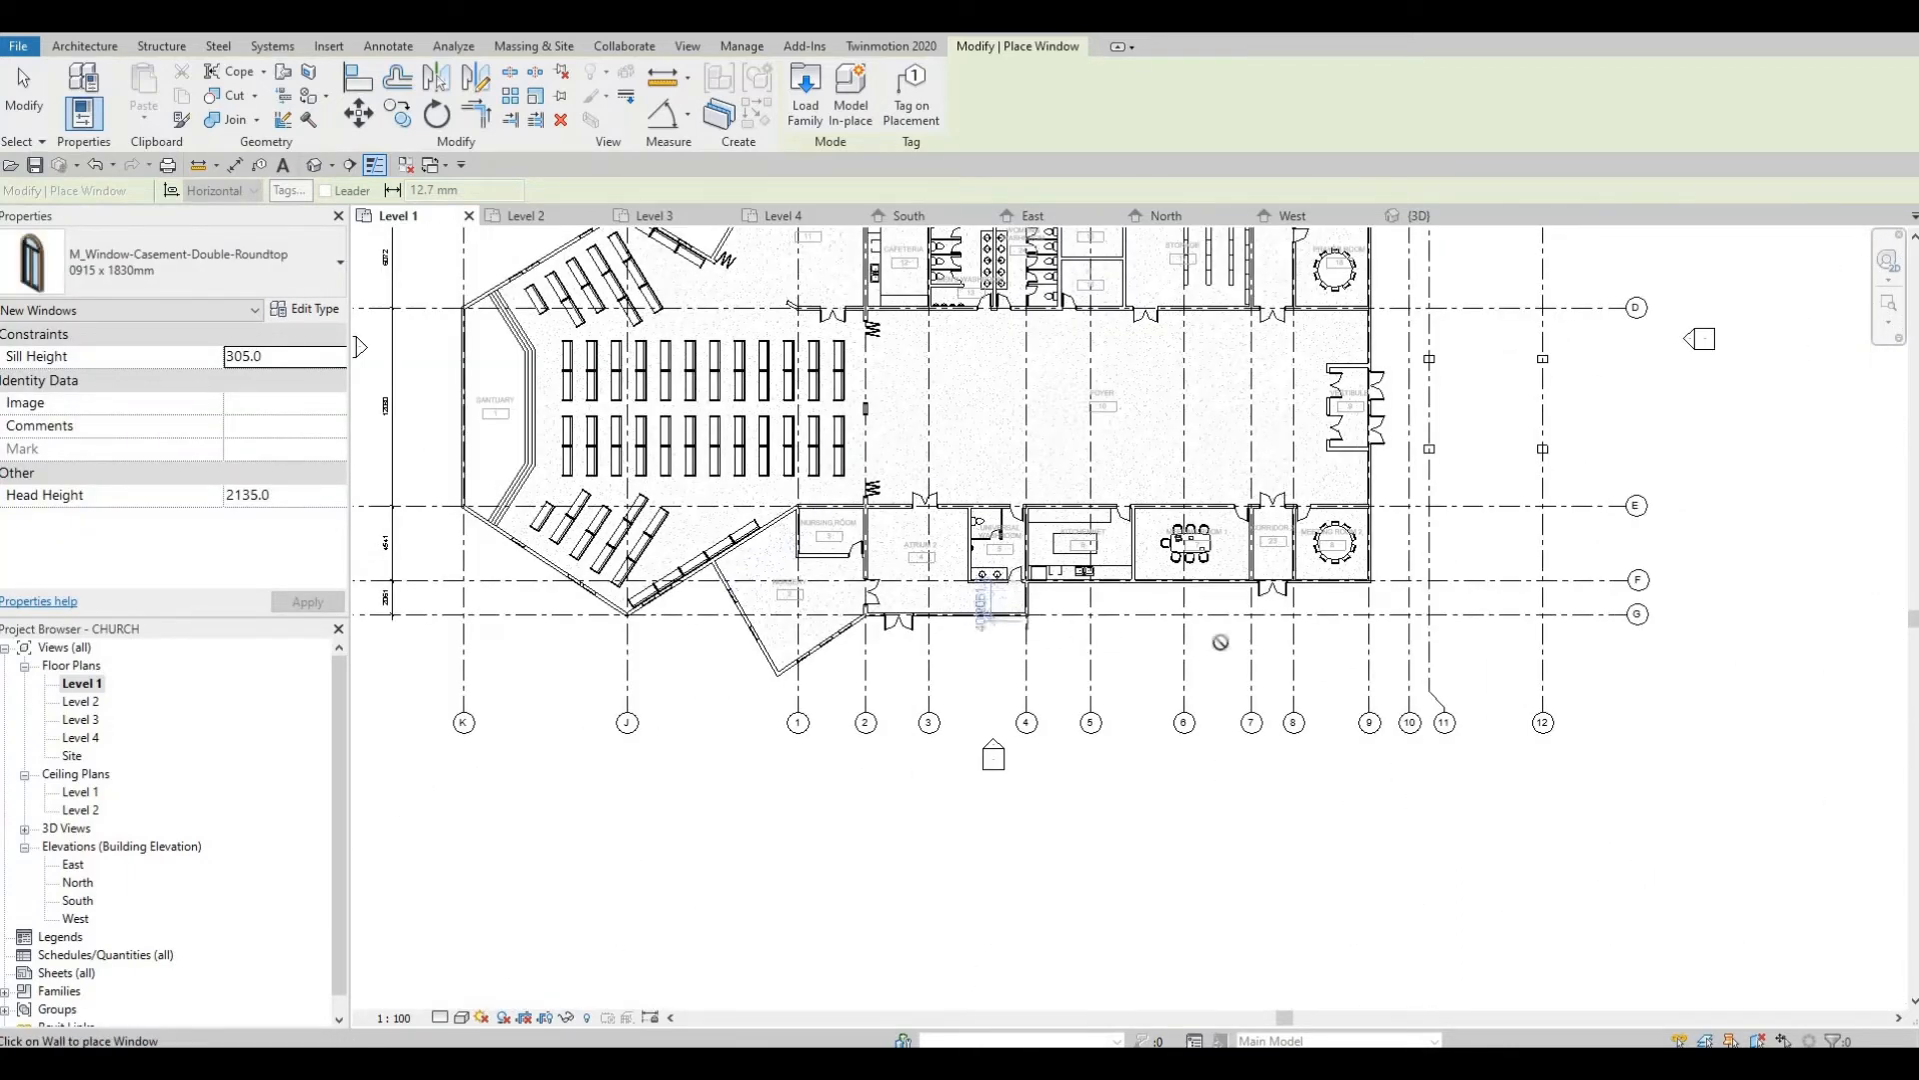
{"action": "scroll", "coordinate": [1182, 584], "scroll_direction": "up", "scroll_amount": 2}
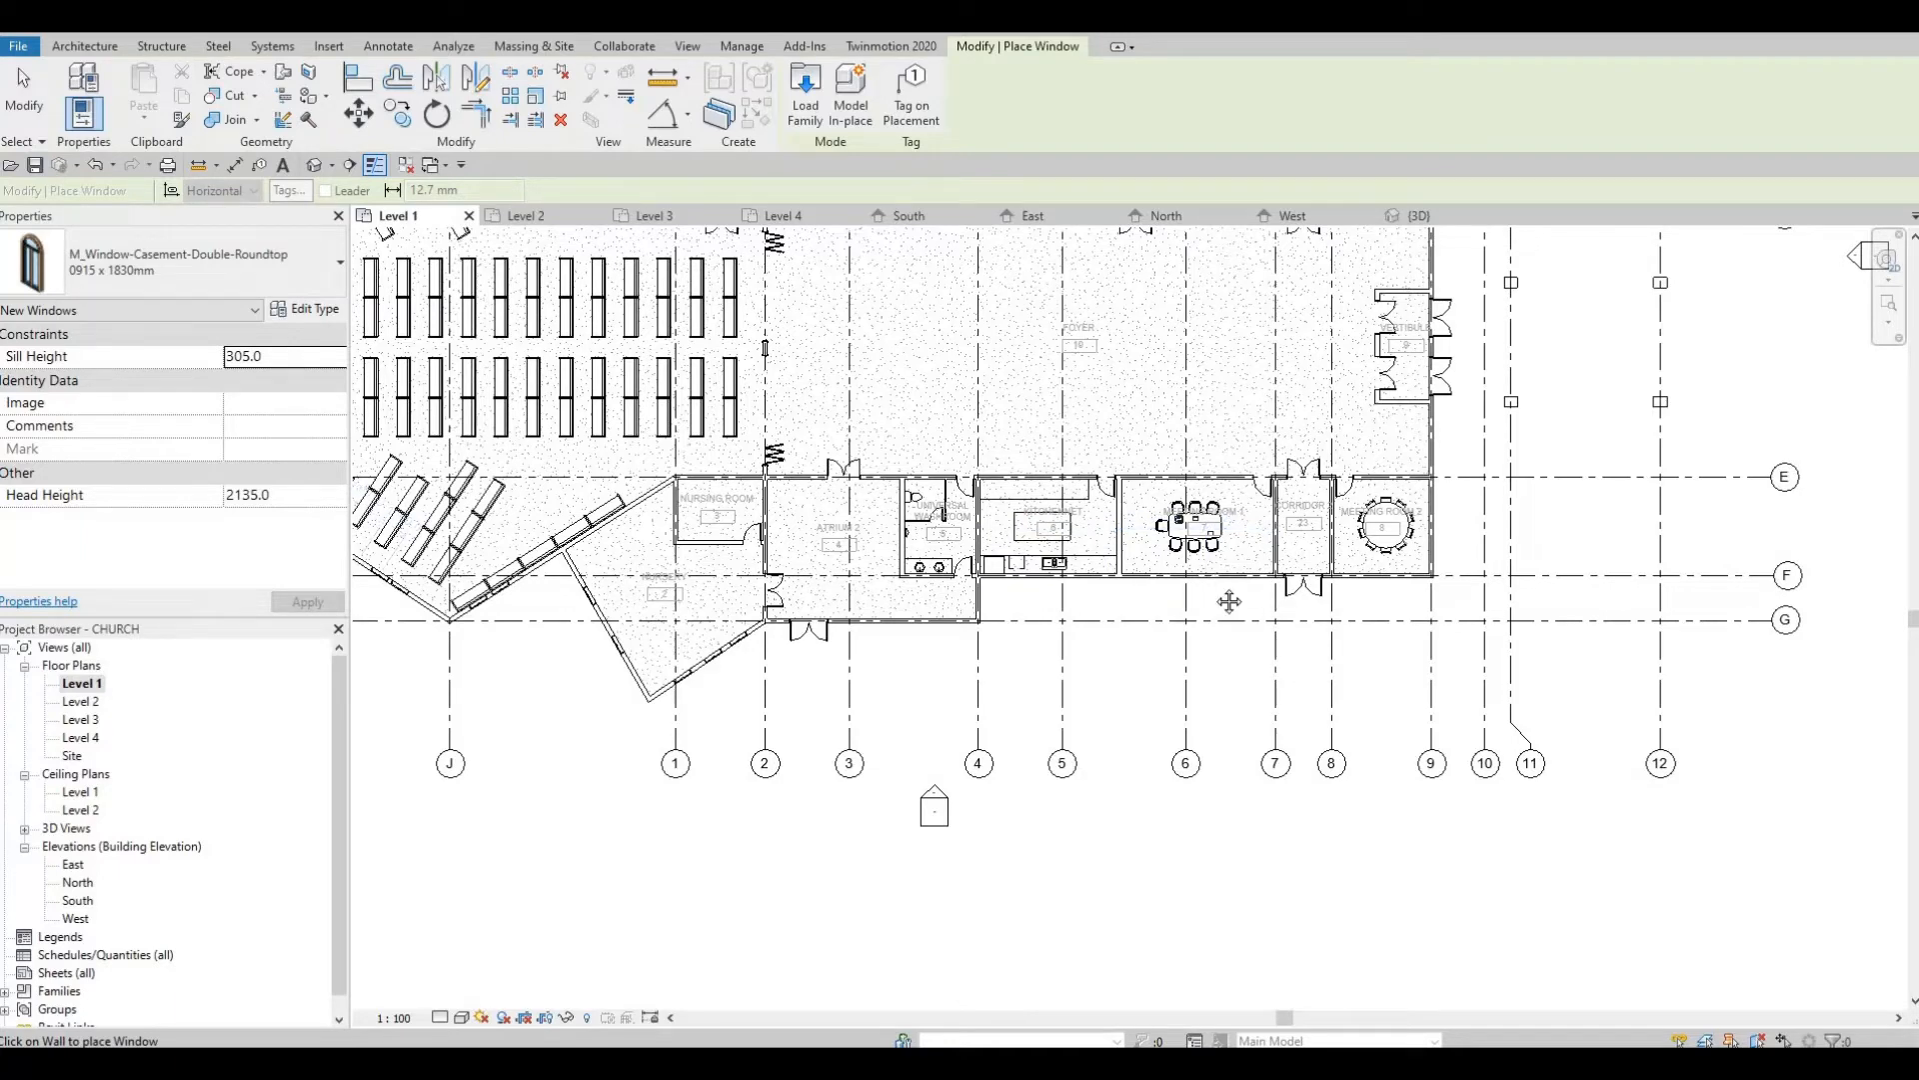
{"action": "middle_click_drag", "start_coordinate": [1086, 600], "coordinate": [1003, 916]}
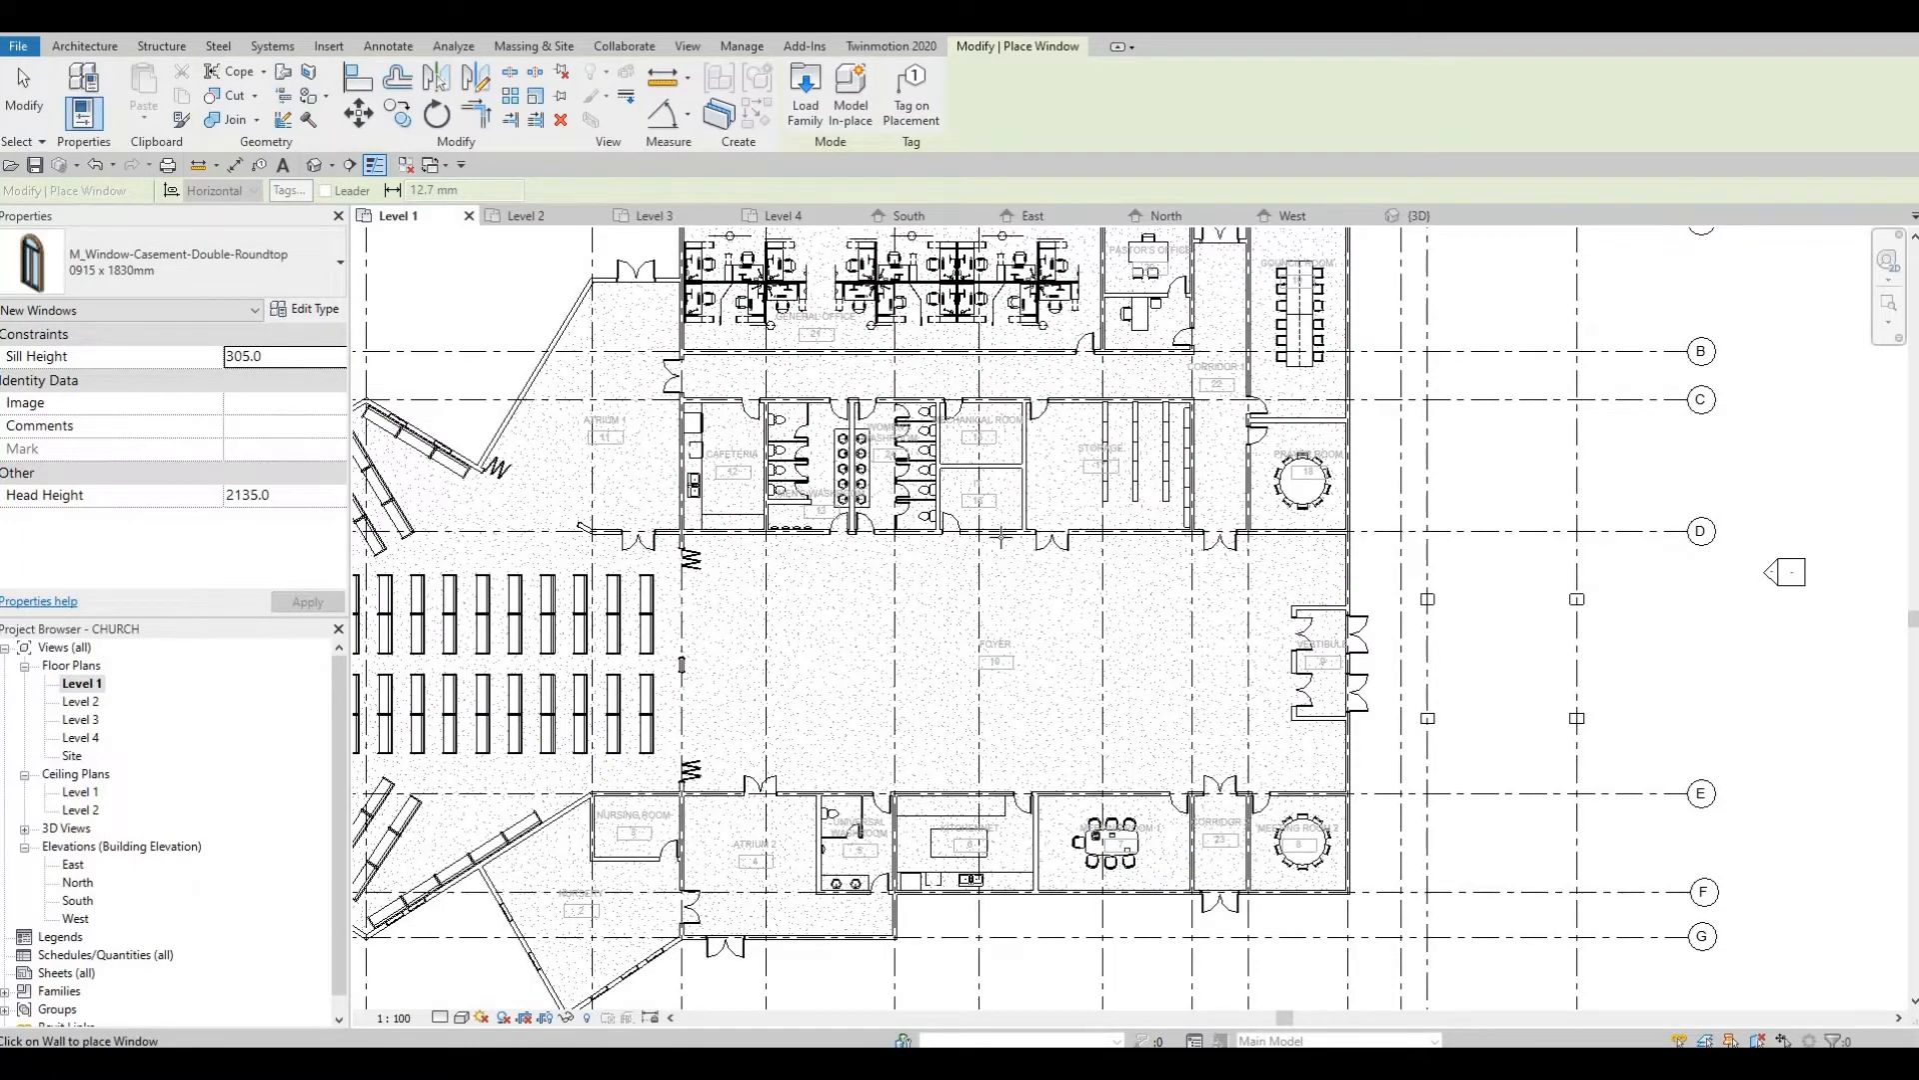
{"action": "middle_click_drag", "start_coordinate": [1214, 711], "coordinate": [1193, 883]}
{"action": "scroll", "coordinate": [1345, 419], "scroll_direction": "up", "scroll_amount": 1}
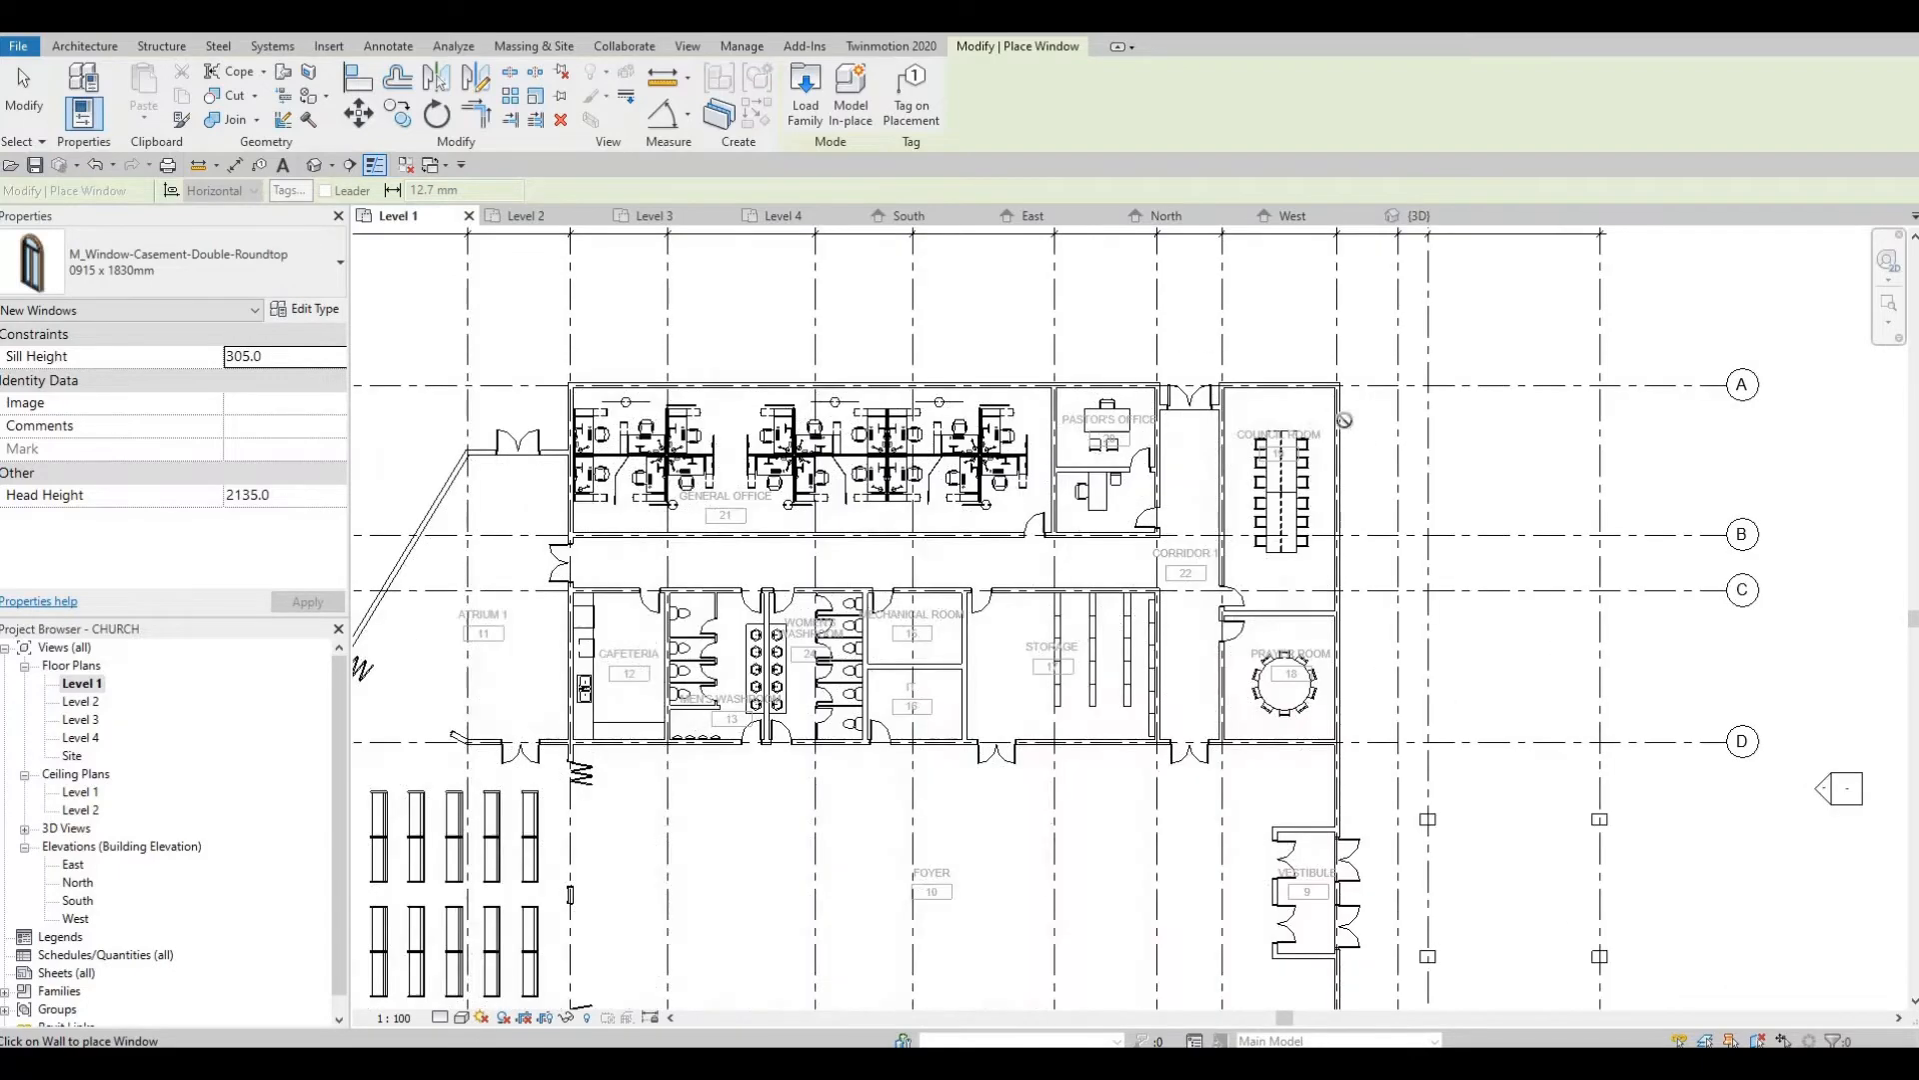
{"action": "scroll", "coordinate": [1343, 420], "scroll_direction": "up", "scroll_amount": 3}
{"action": "scroll", "coordinate": [1331, 420], "scroll_direction": "up", "scroll_amount": 2}
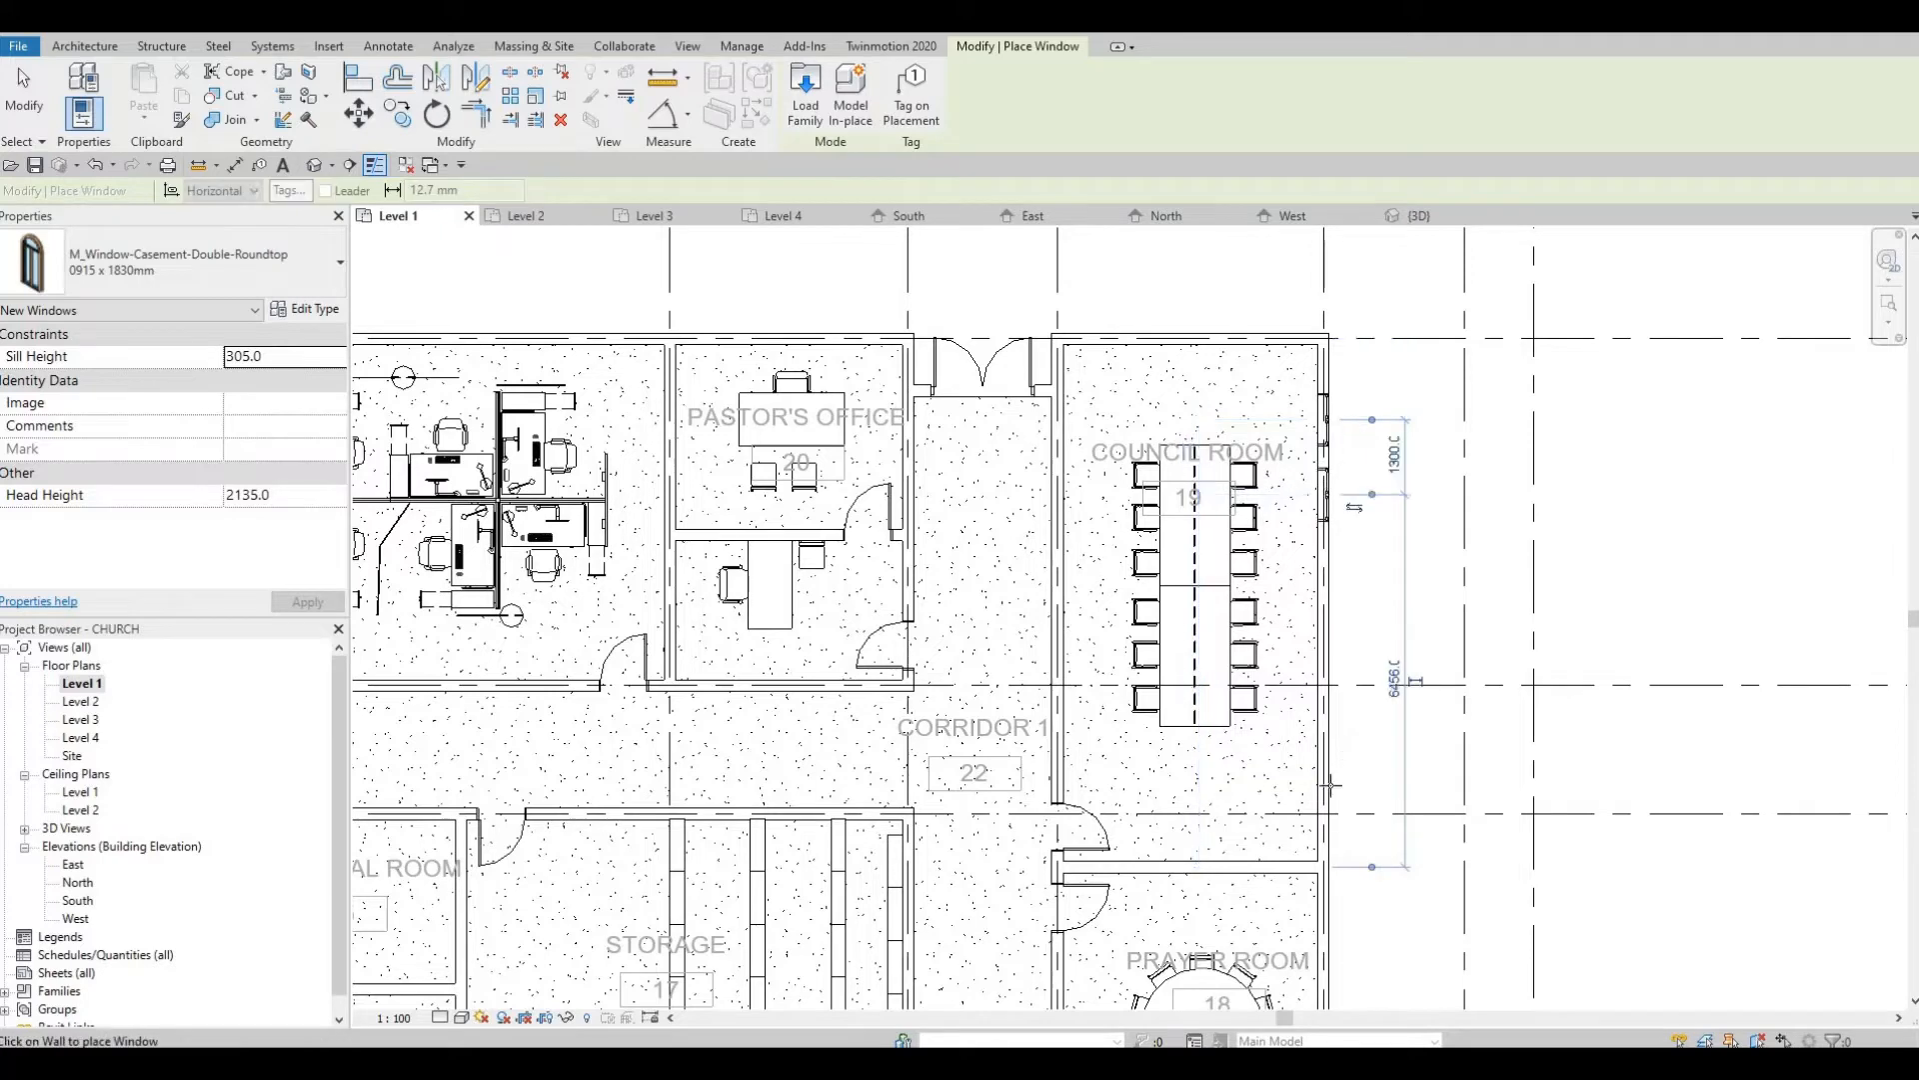
{"action": "left_click", "coordinate": [1339, 788]}
{"action": "middle_click_drag", "start_coordinate": [1319, 930], "coordinate": [1299, 383]}
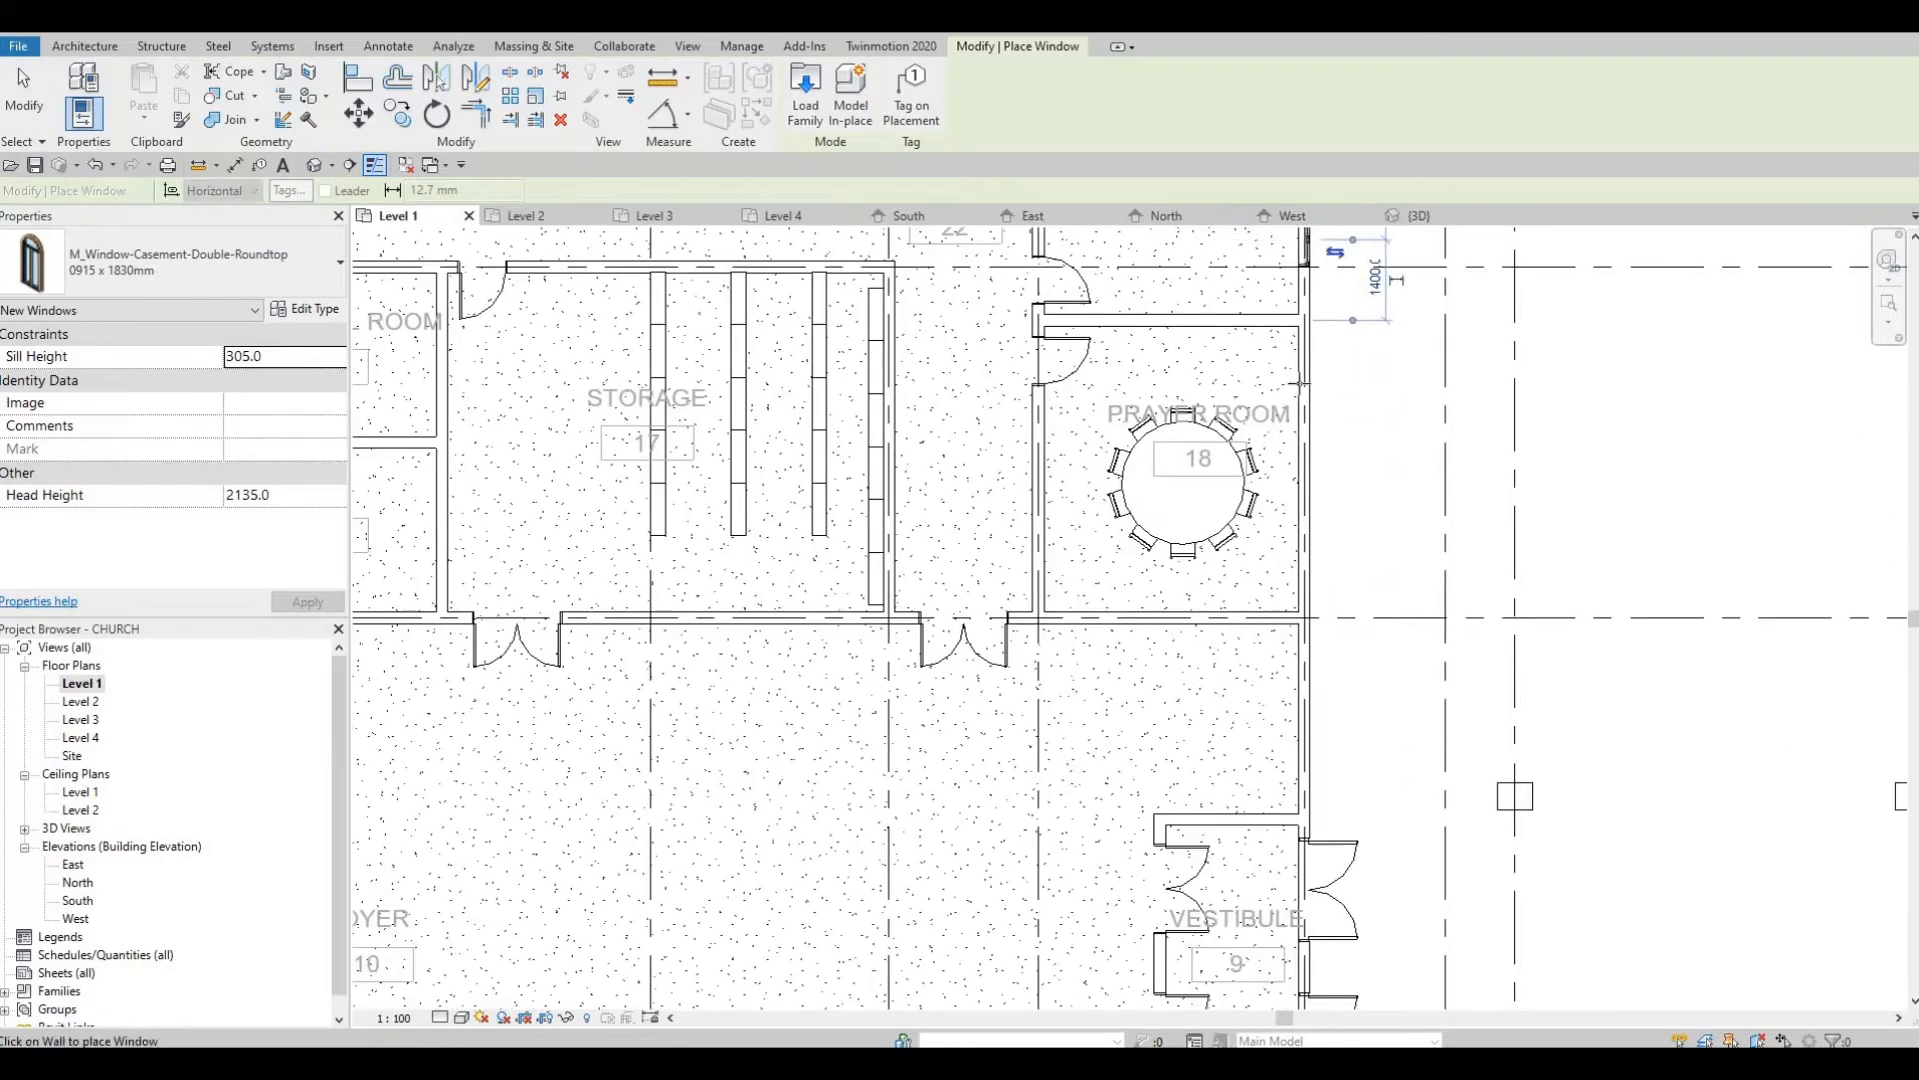
{"action": "left_click", "coordinate": [1307, 383]}
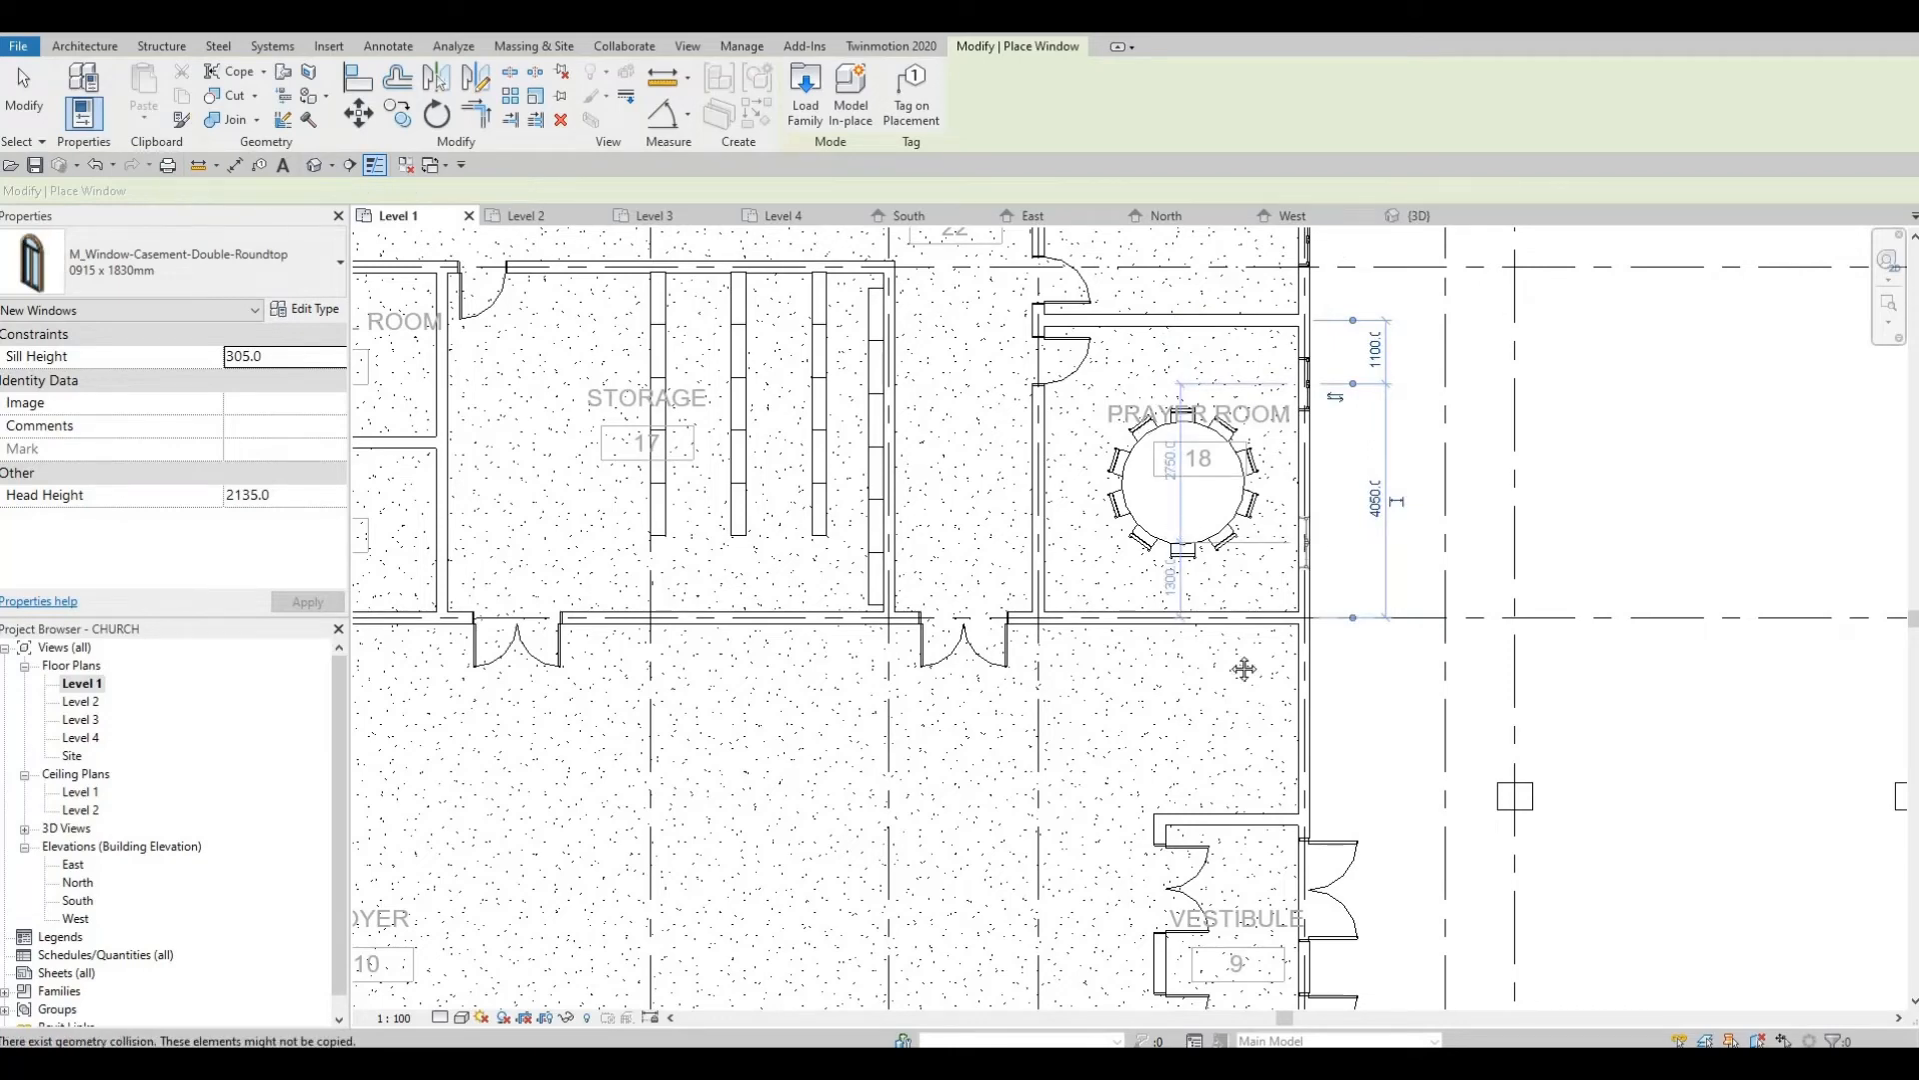
Place two 0915 x 1830mm double-roundtop casement windows on the north exterior wall of the Pastor's Office
{"action": "scroll", "coordinate": [1273, 480], "scroll_direction": "down", "scroll_amount": 4}
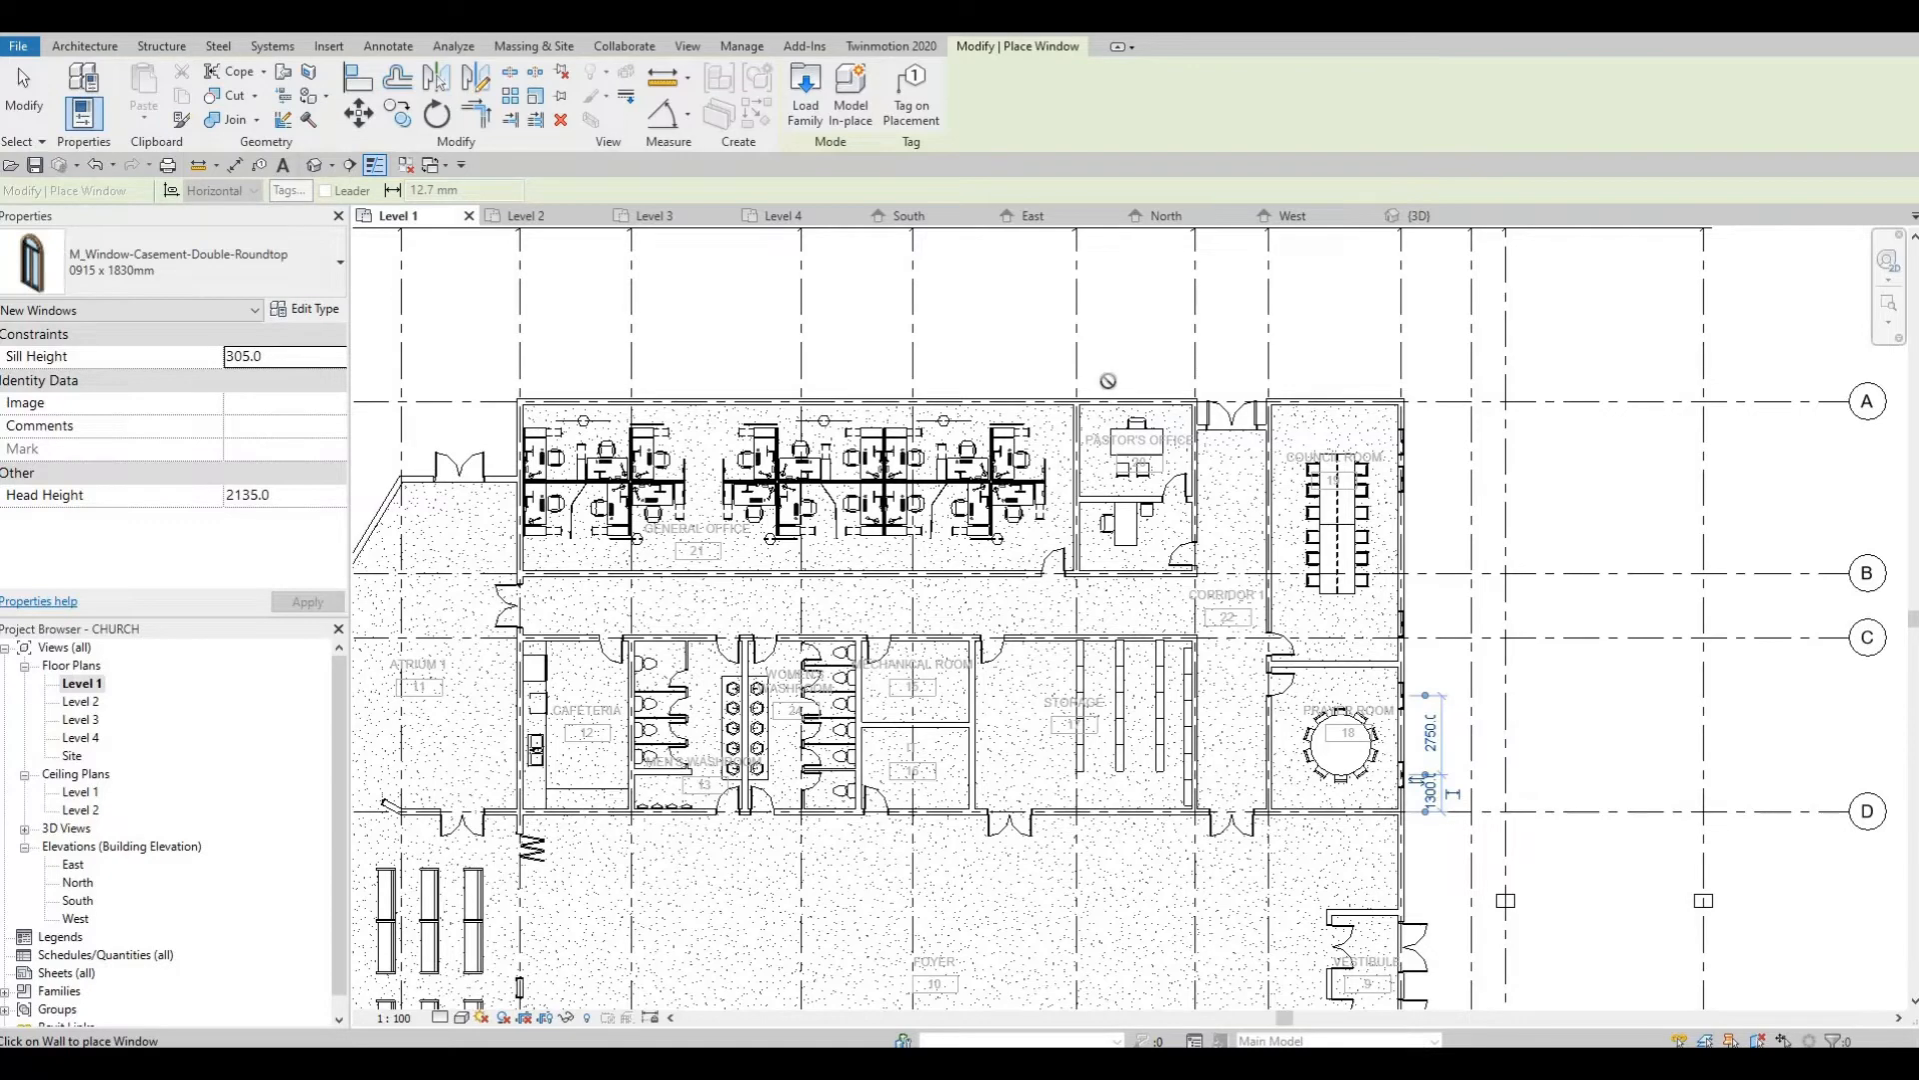
{"action": "scroll", "coordinate": [1110, 415], "scroll_direction": "up", "scroll_amount": 3}
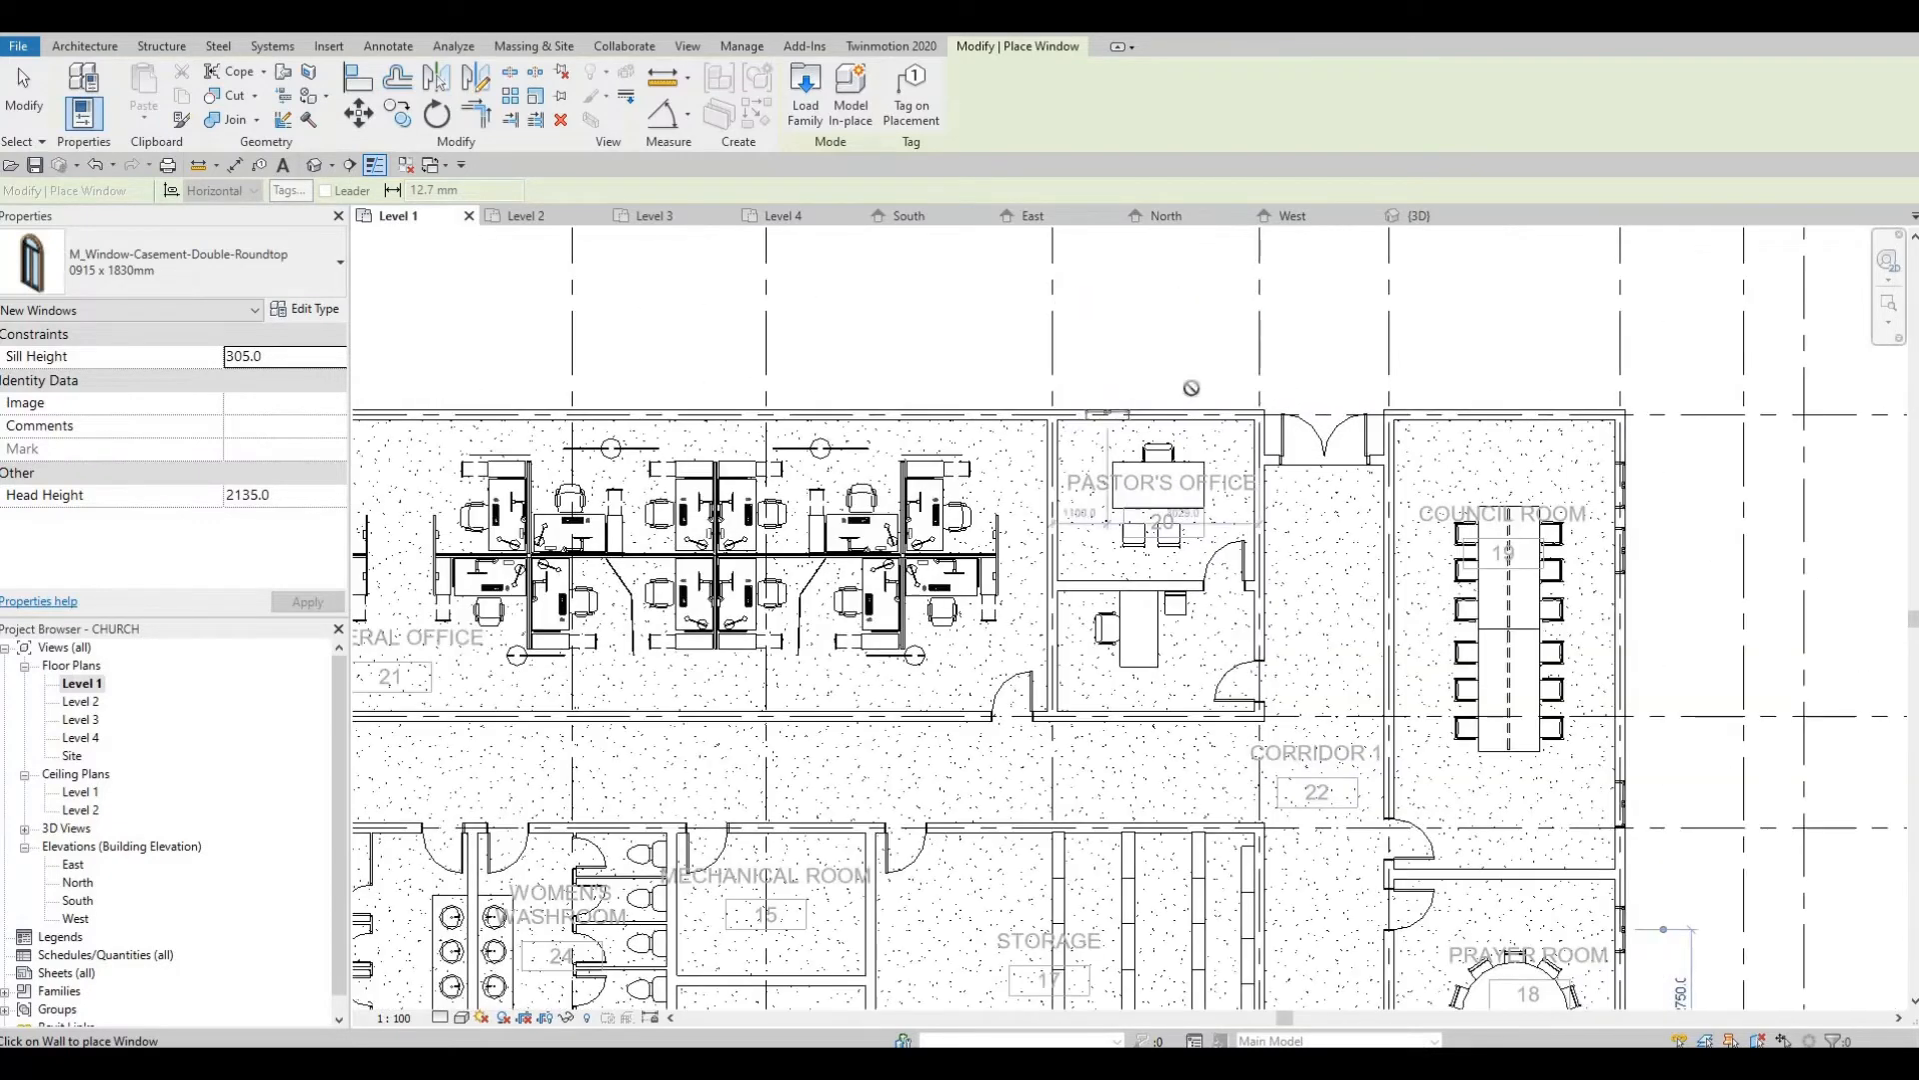
{"action": "scroll", "coordinate": [1195, 400], "scroll_direction": "up", "scroll_amount": 2}
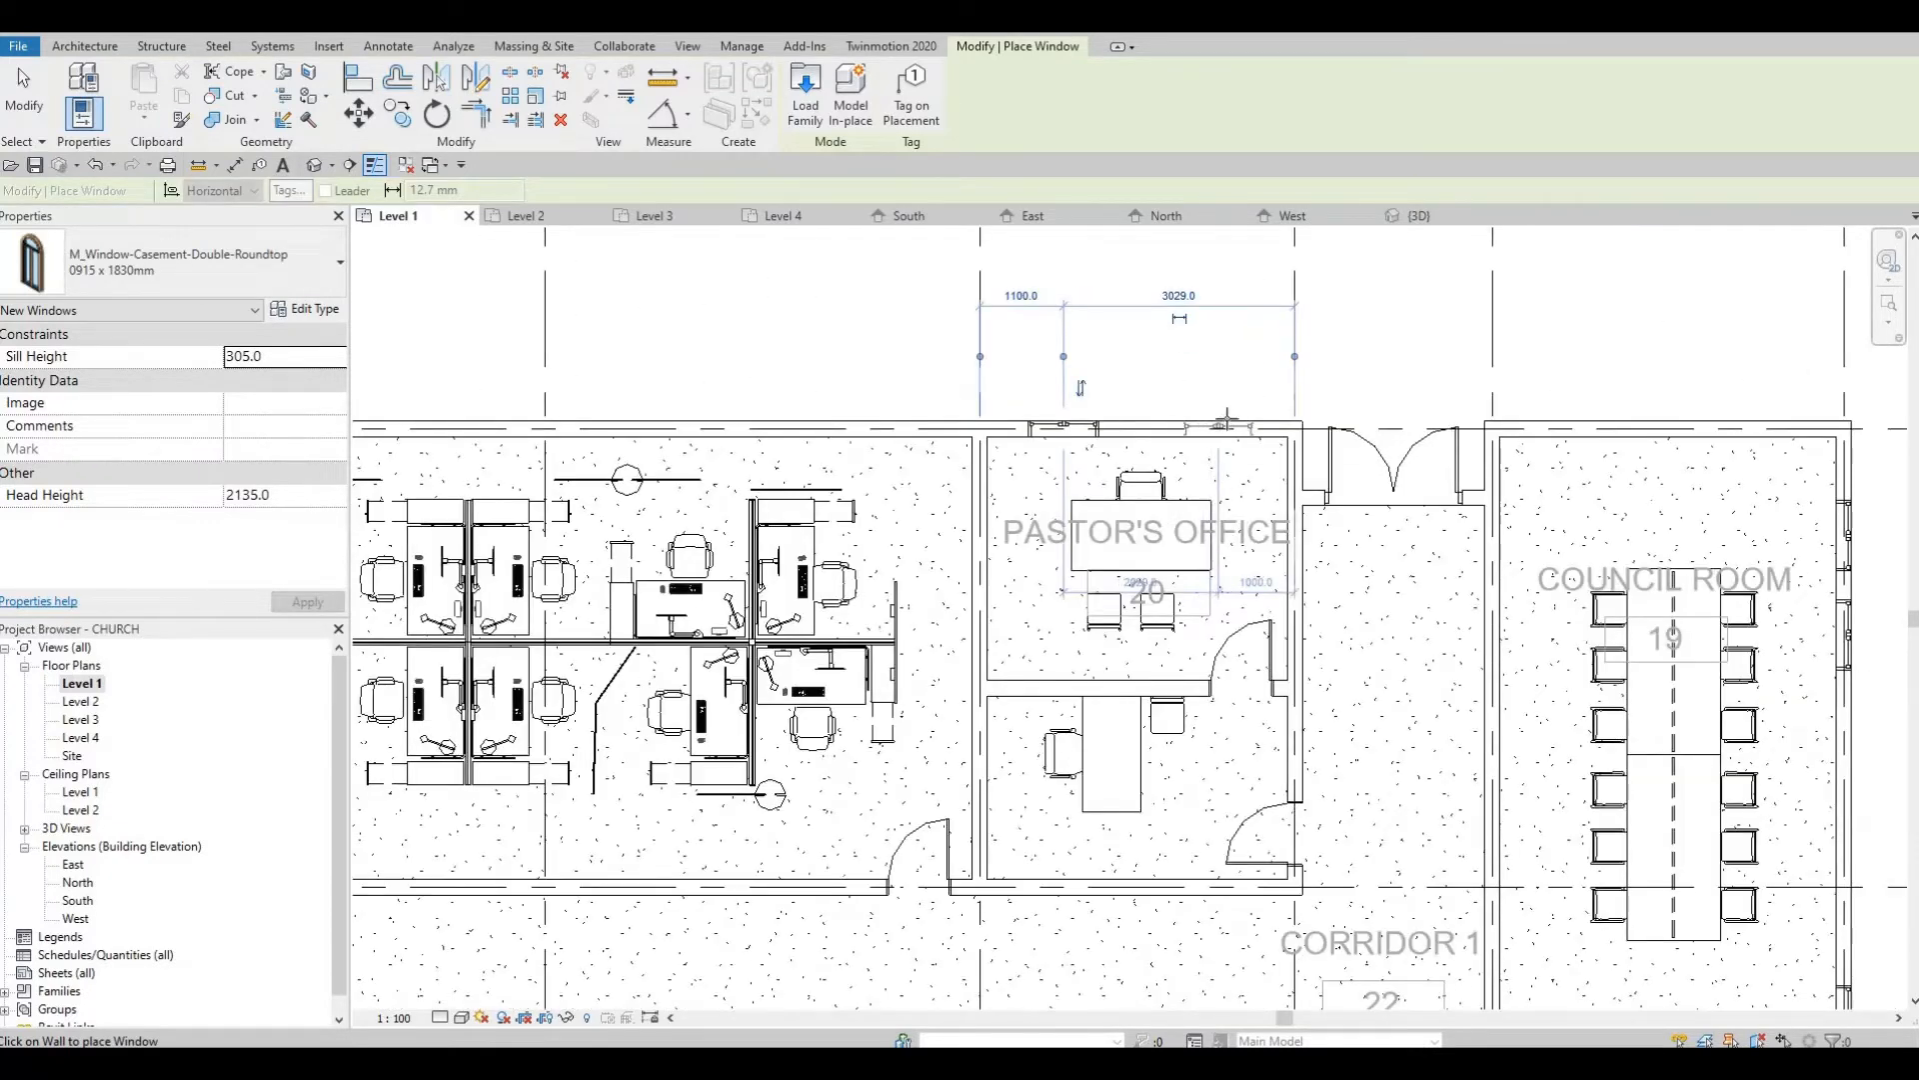
Place a roundtop casement window on each side of the double door in Atrium 1's north wall, about 1500 mm from the door's centre
{"action": "scroll", "coordinate": [1226, 420], "scroll_direction": "down", "scroll_amount": 3}
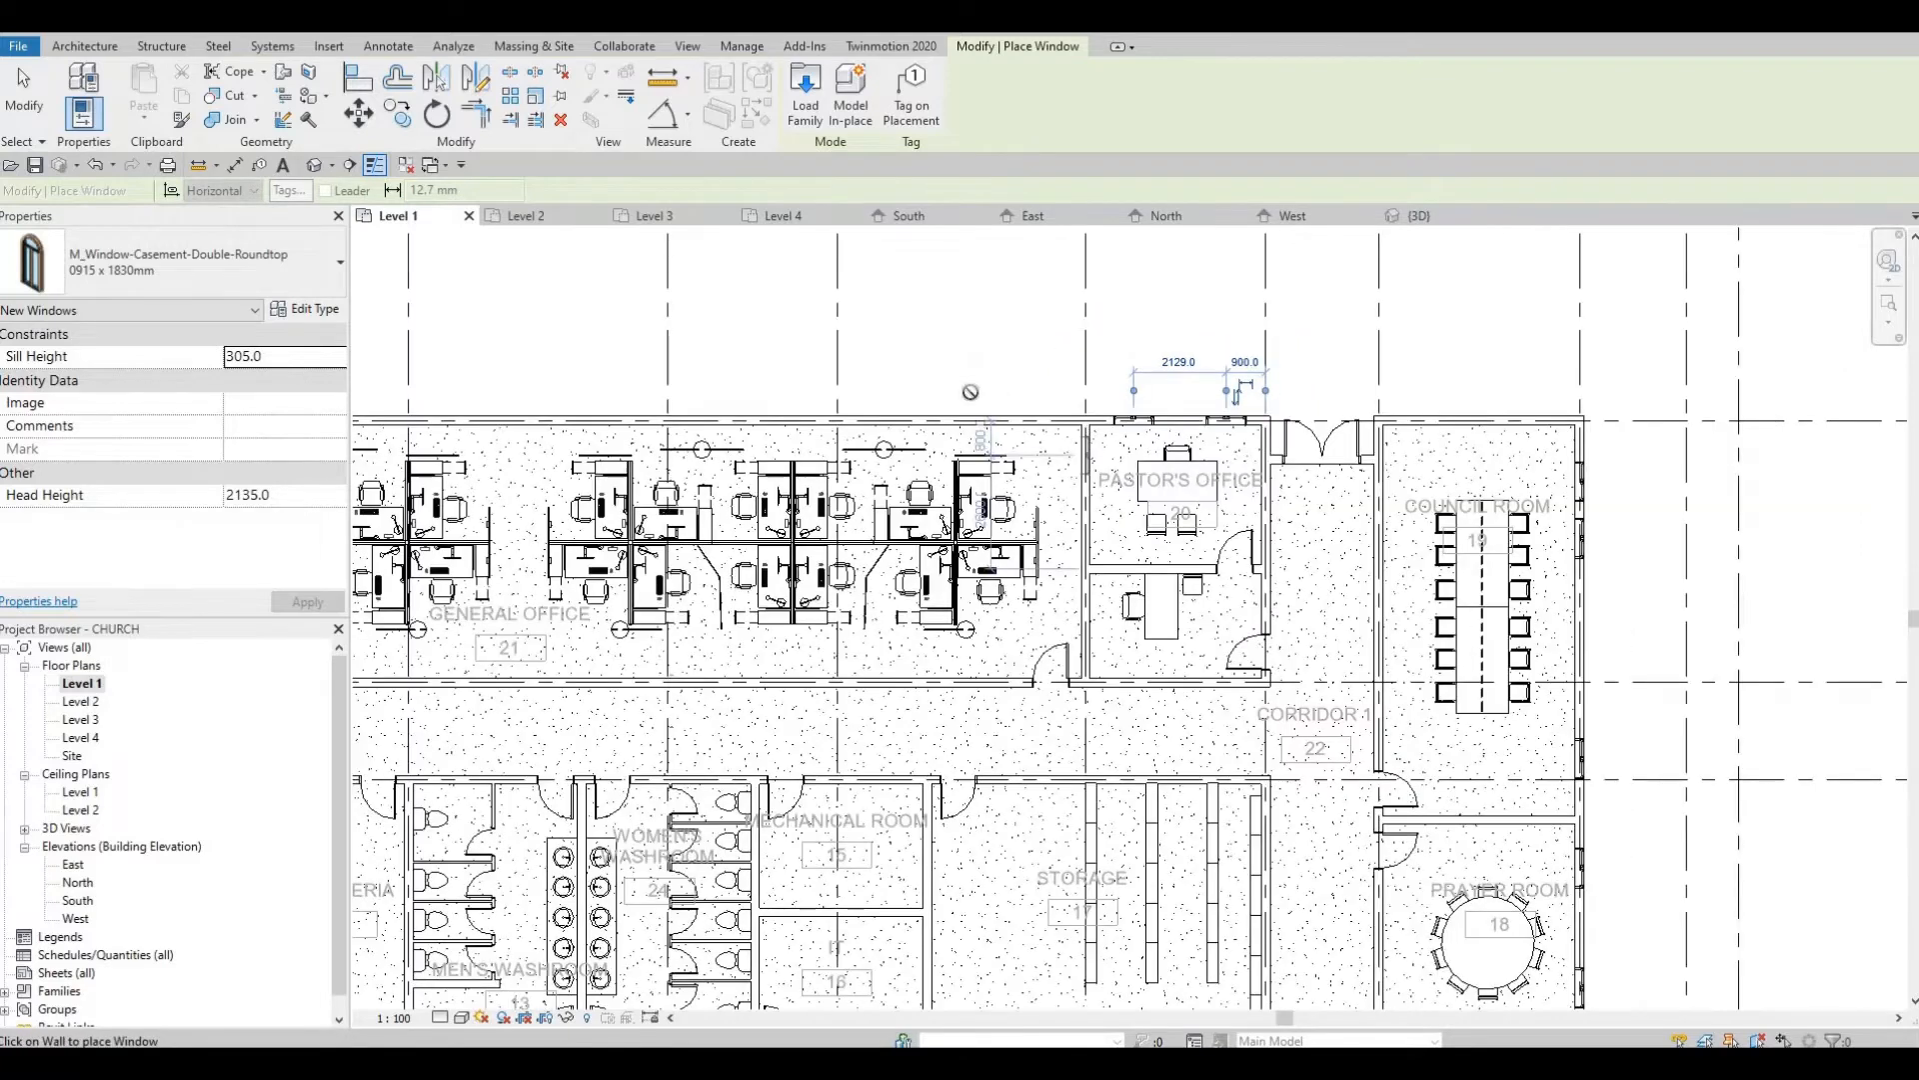
{"action": "middle_click_drag", "start_coordinate": [1049, 439], "coordinate": [1187, 469]}
{"action": "middle_click_drag", "start_coordinate": [633, 442], "coordinate": [1011, 432]}
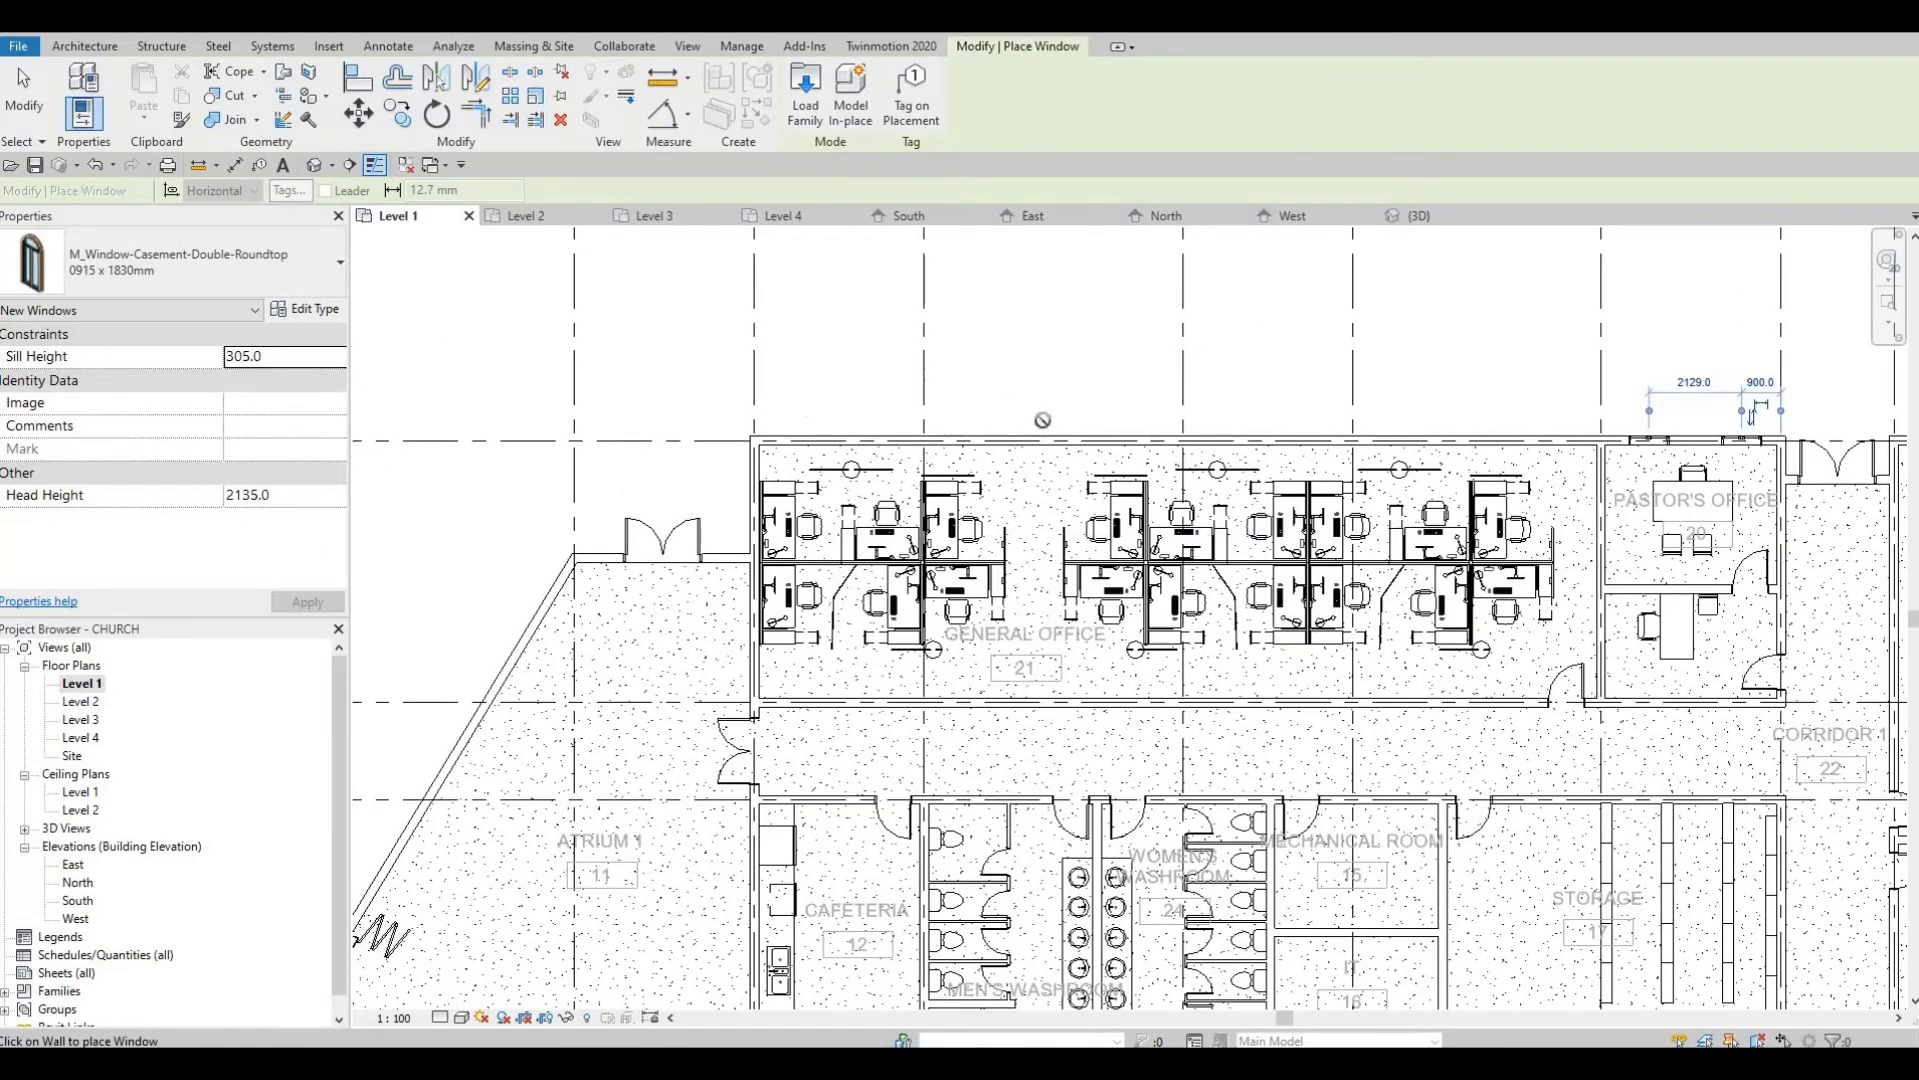
{"action": "scroll", "coordinate": [1129, 357], "scroll_direction": "down", "scroll_amount": 1}
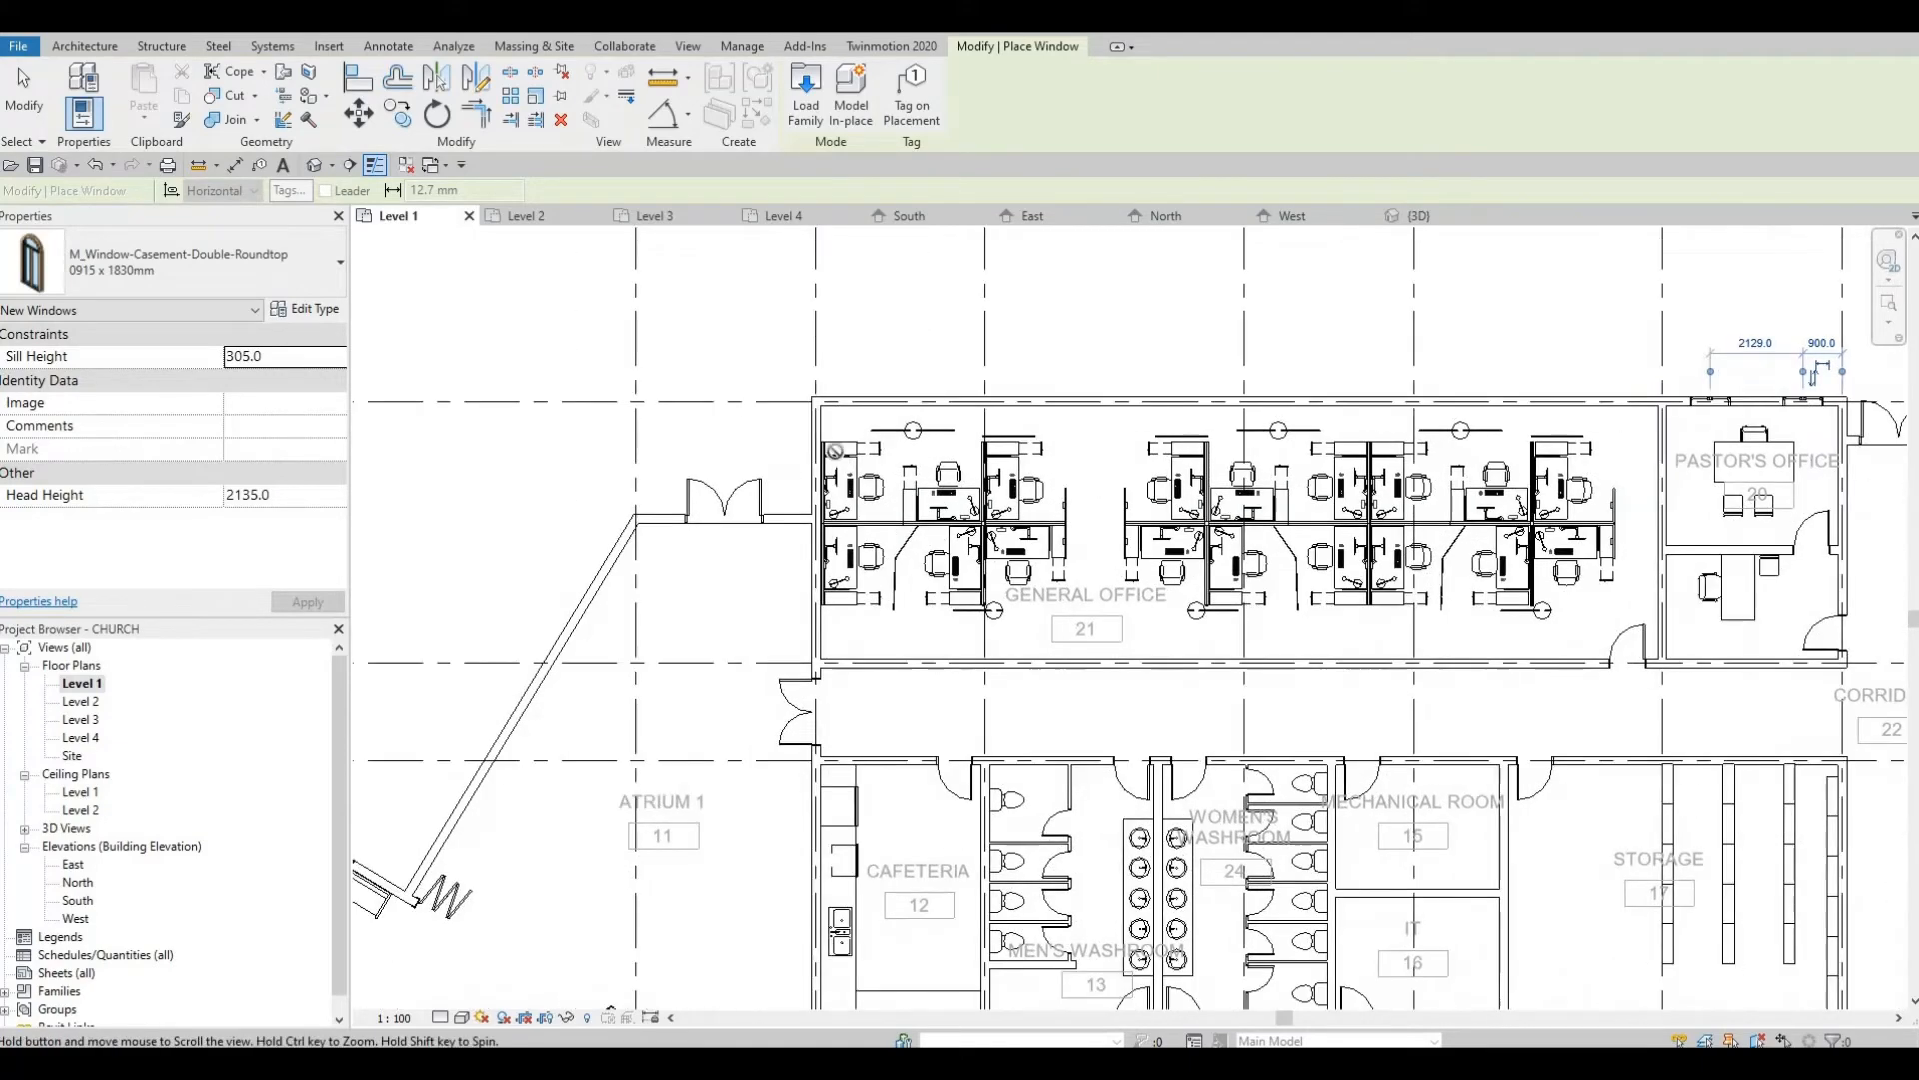
{"action": "middle_click_drag", "start_coordinate": [1130, 356], "coordinate": [1288, 250]}
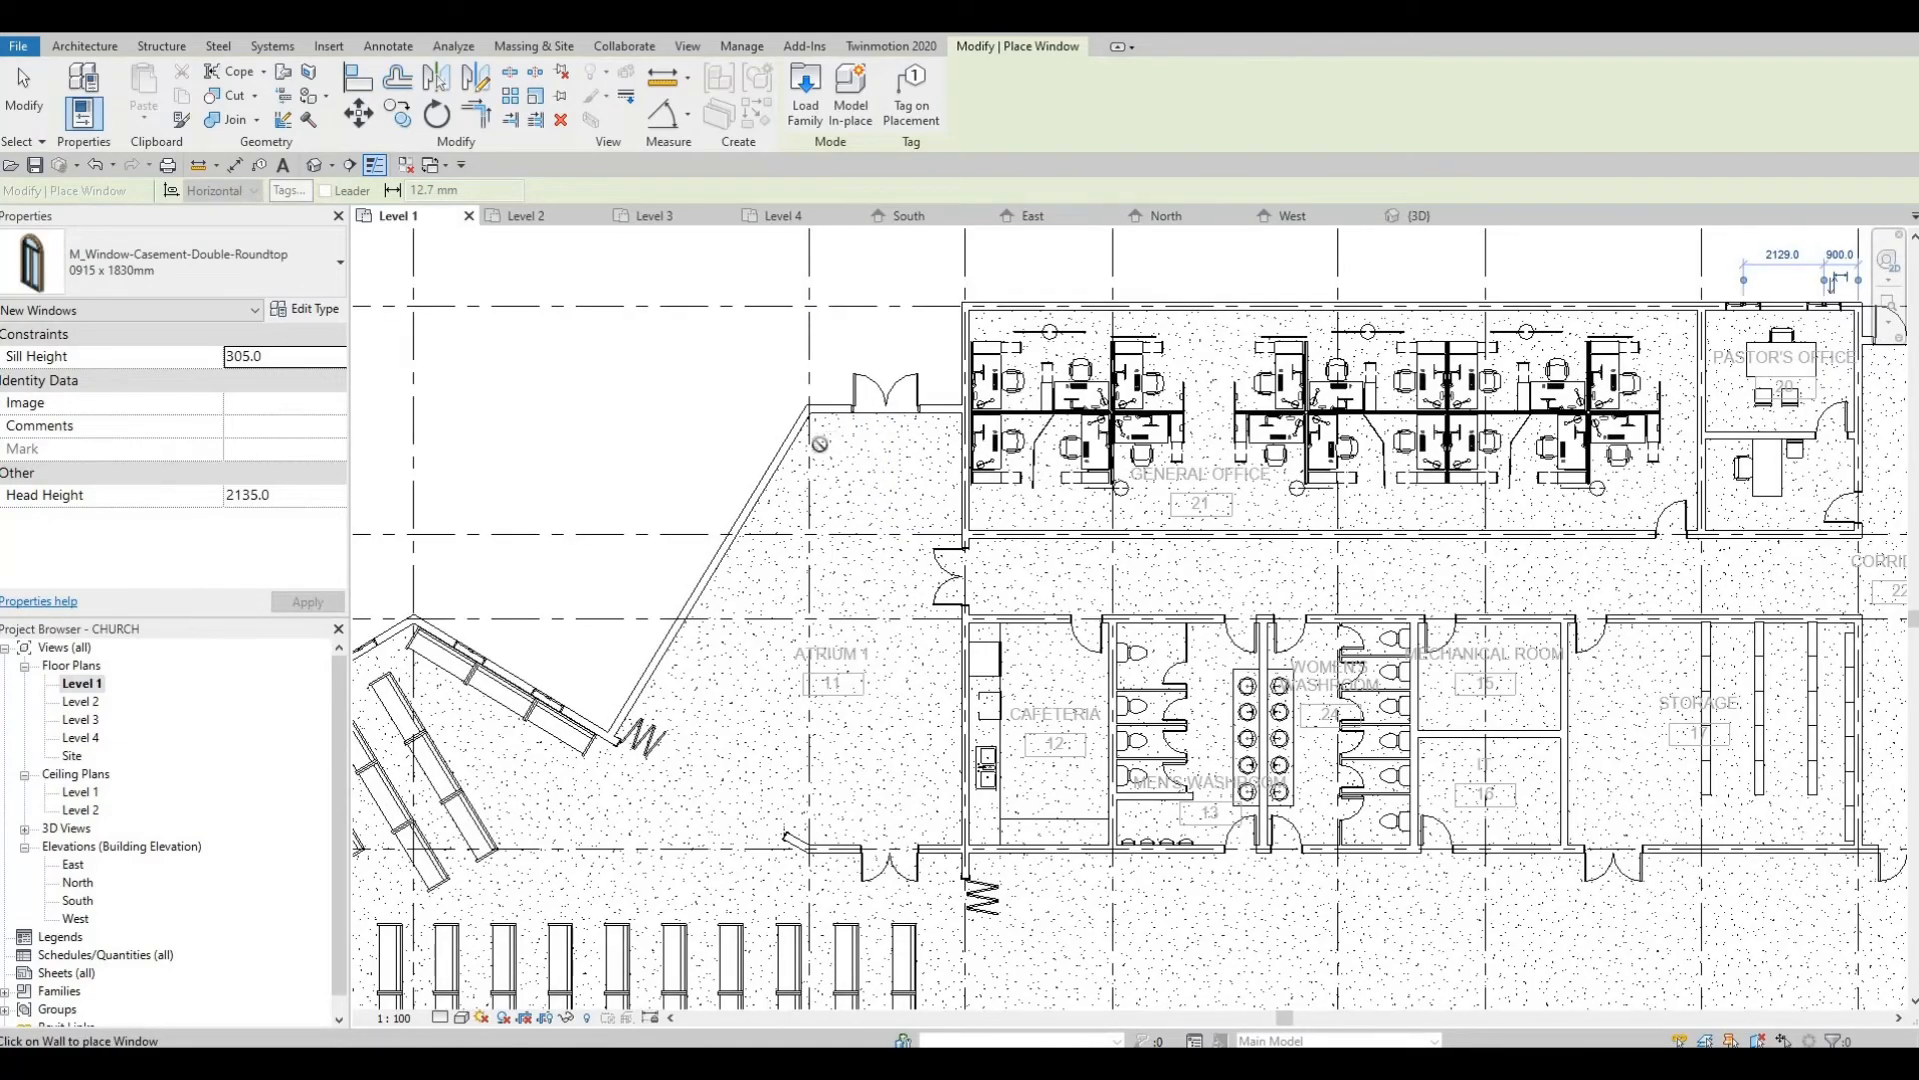
{"action": "scroll", "coordinate": [820, 443], "scroll_direction": "up", "scroll_amount": 1}
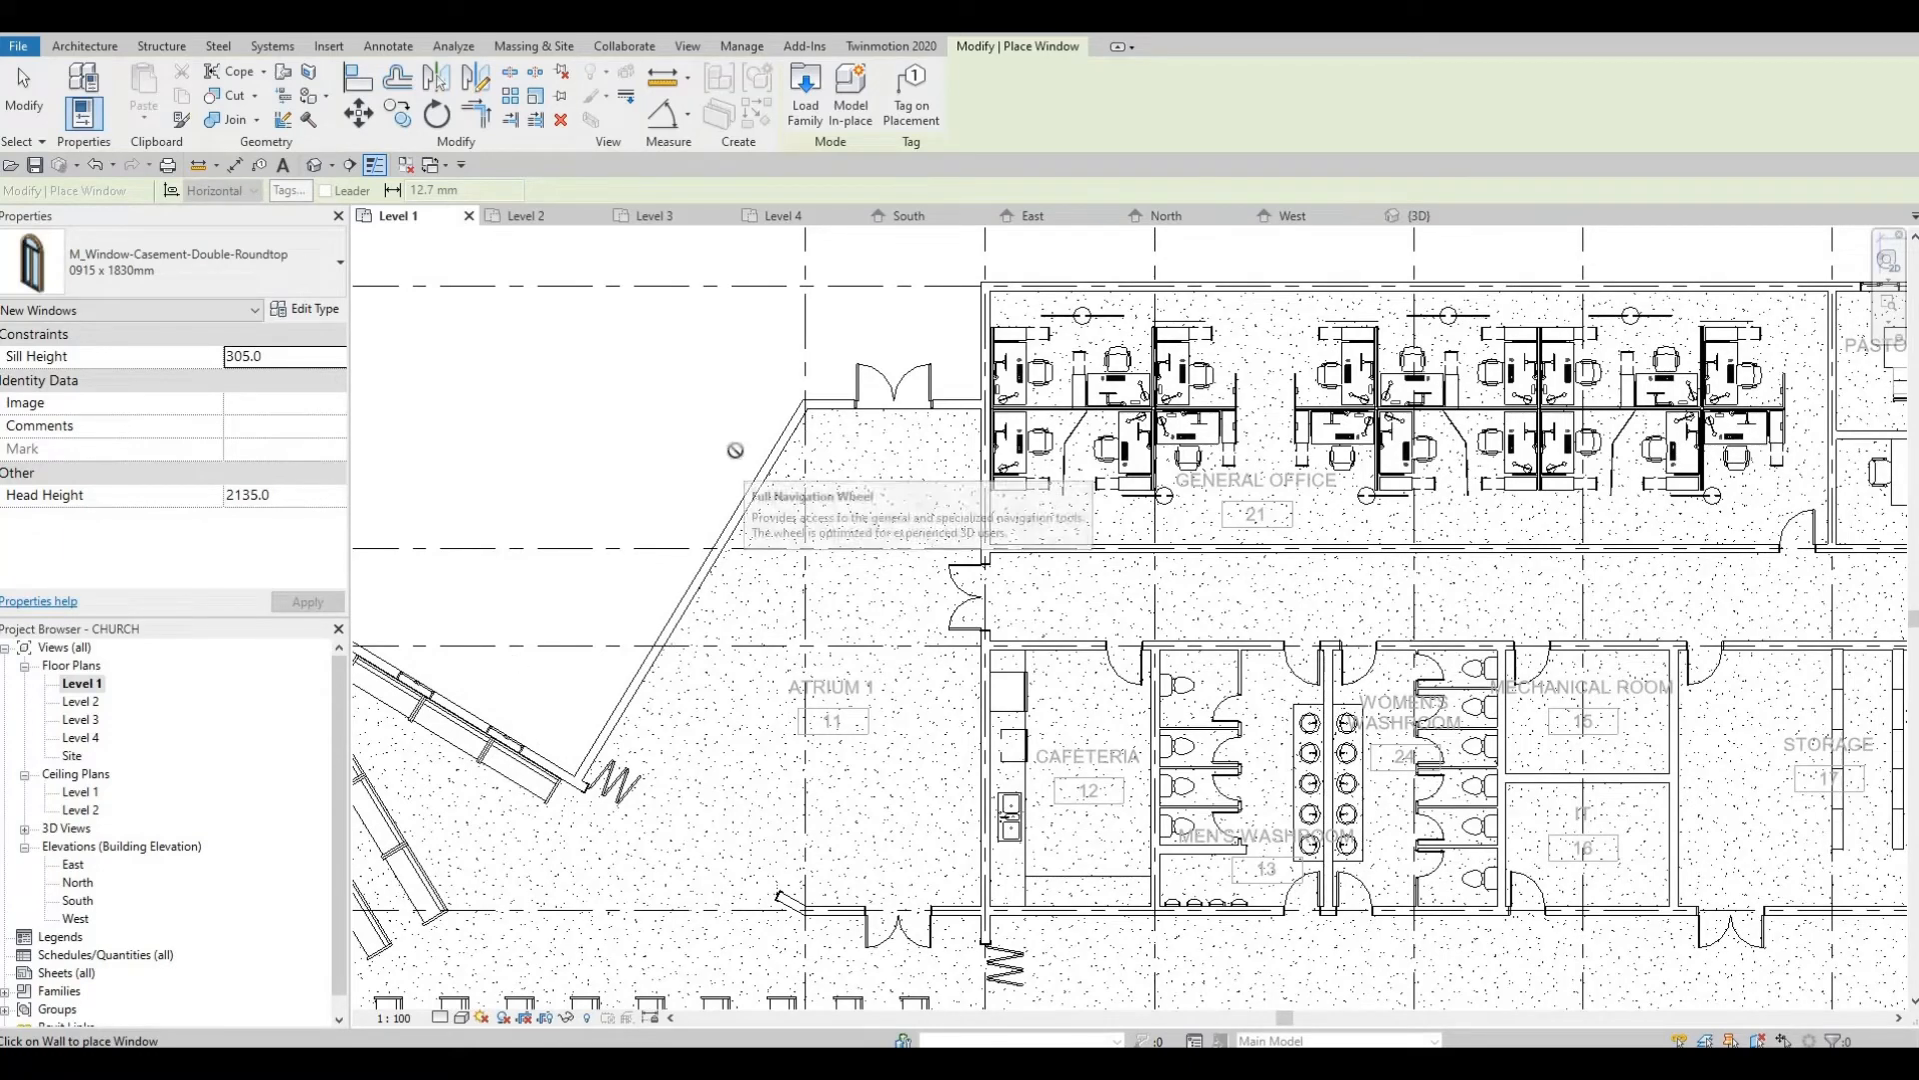
{"action": "scroll", "coordinate": [735, 435], "scroll_direction": "up", "scroll_amount": 3}
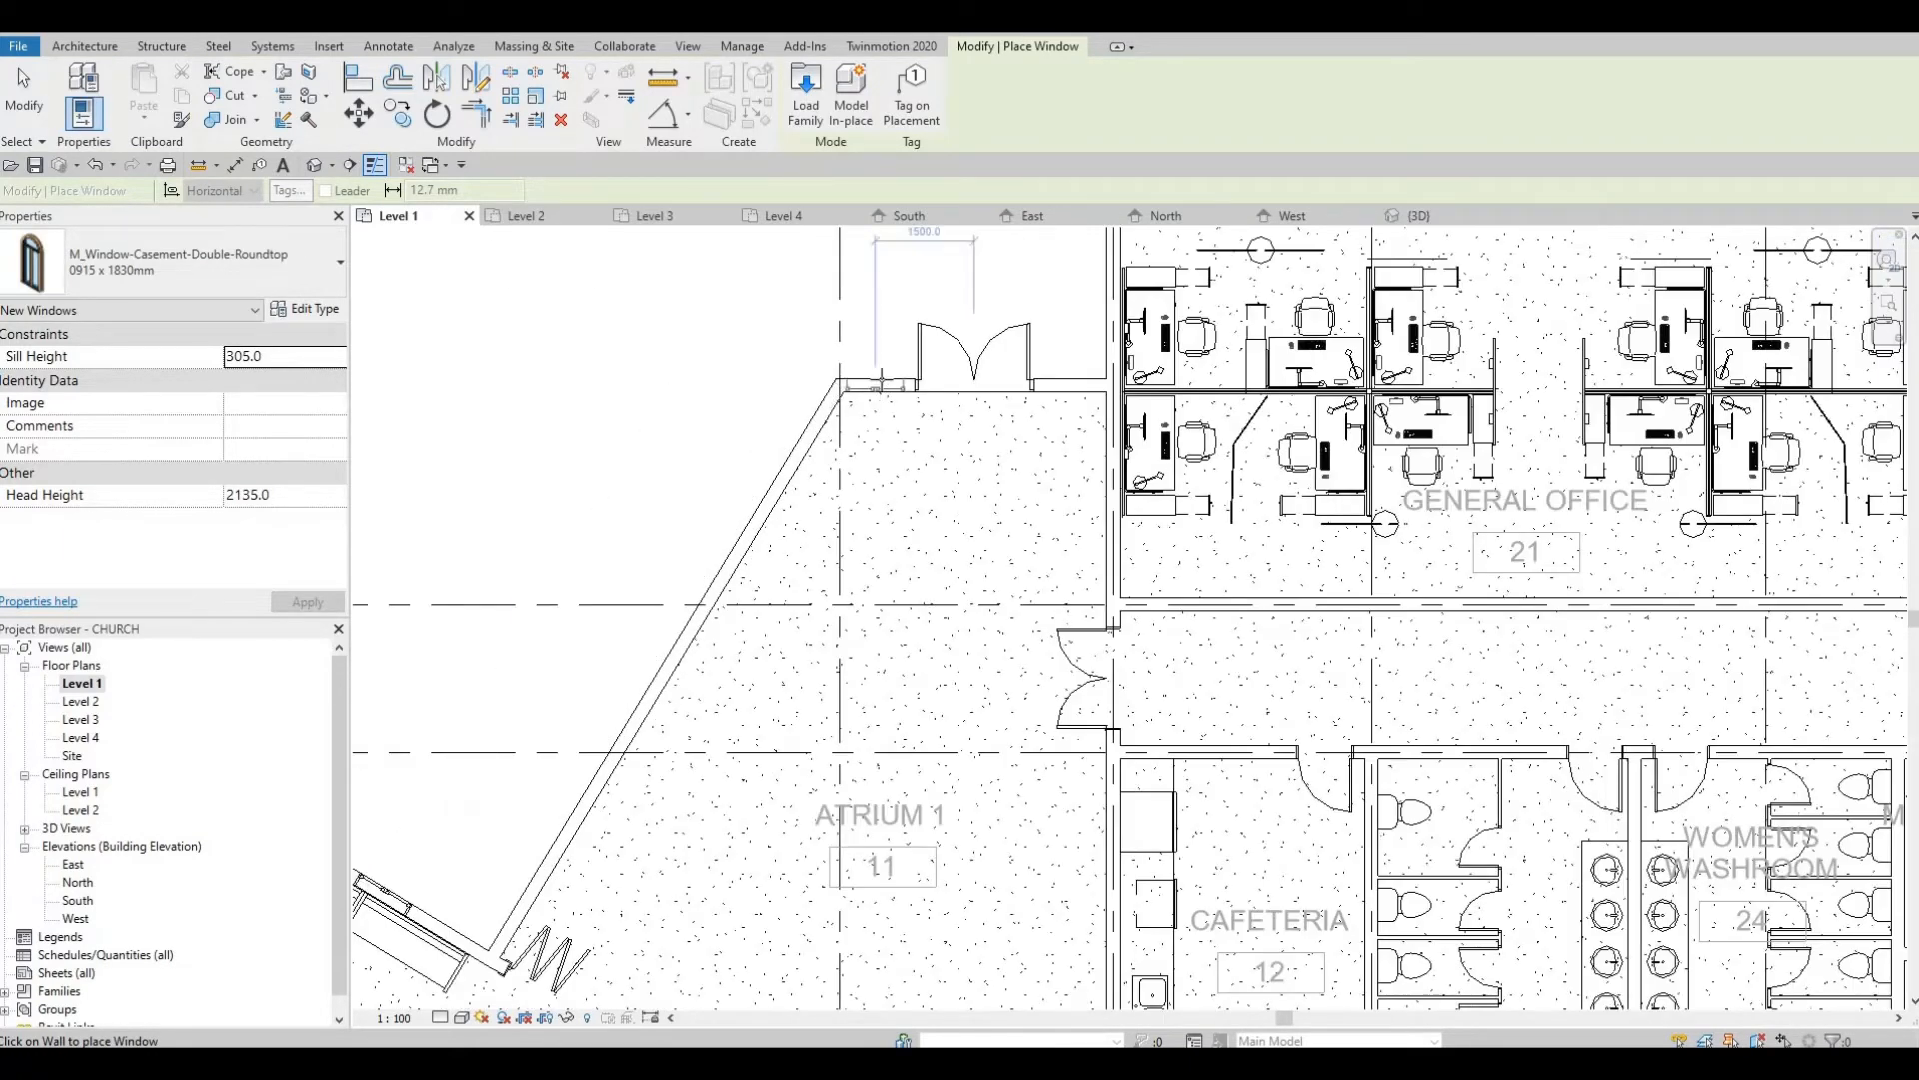
{"action": "scroll", "coordinate": [878, 384], "scroll_direction": "up", "scroll_amount": 1}
{"action": "left_click", "coordinate": [879, 382]}
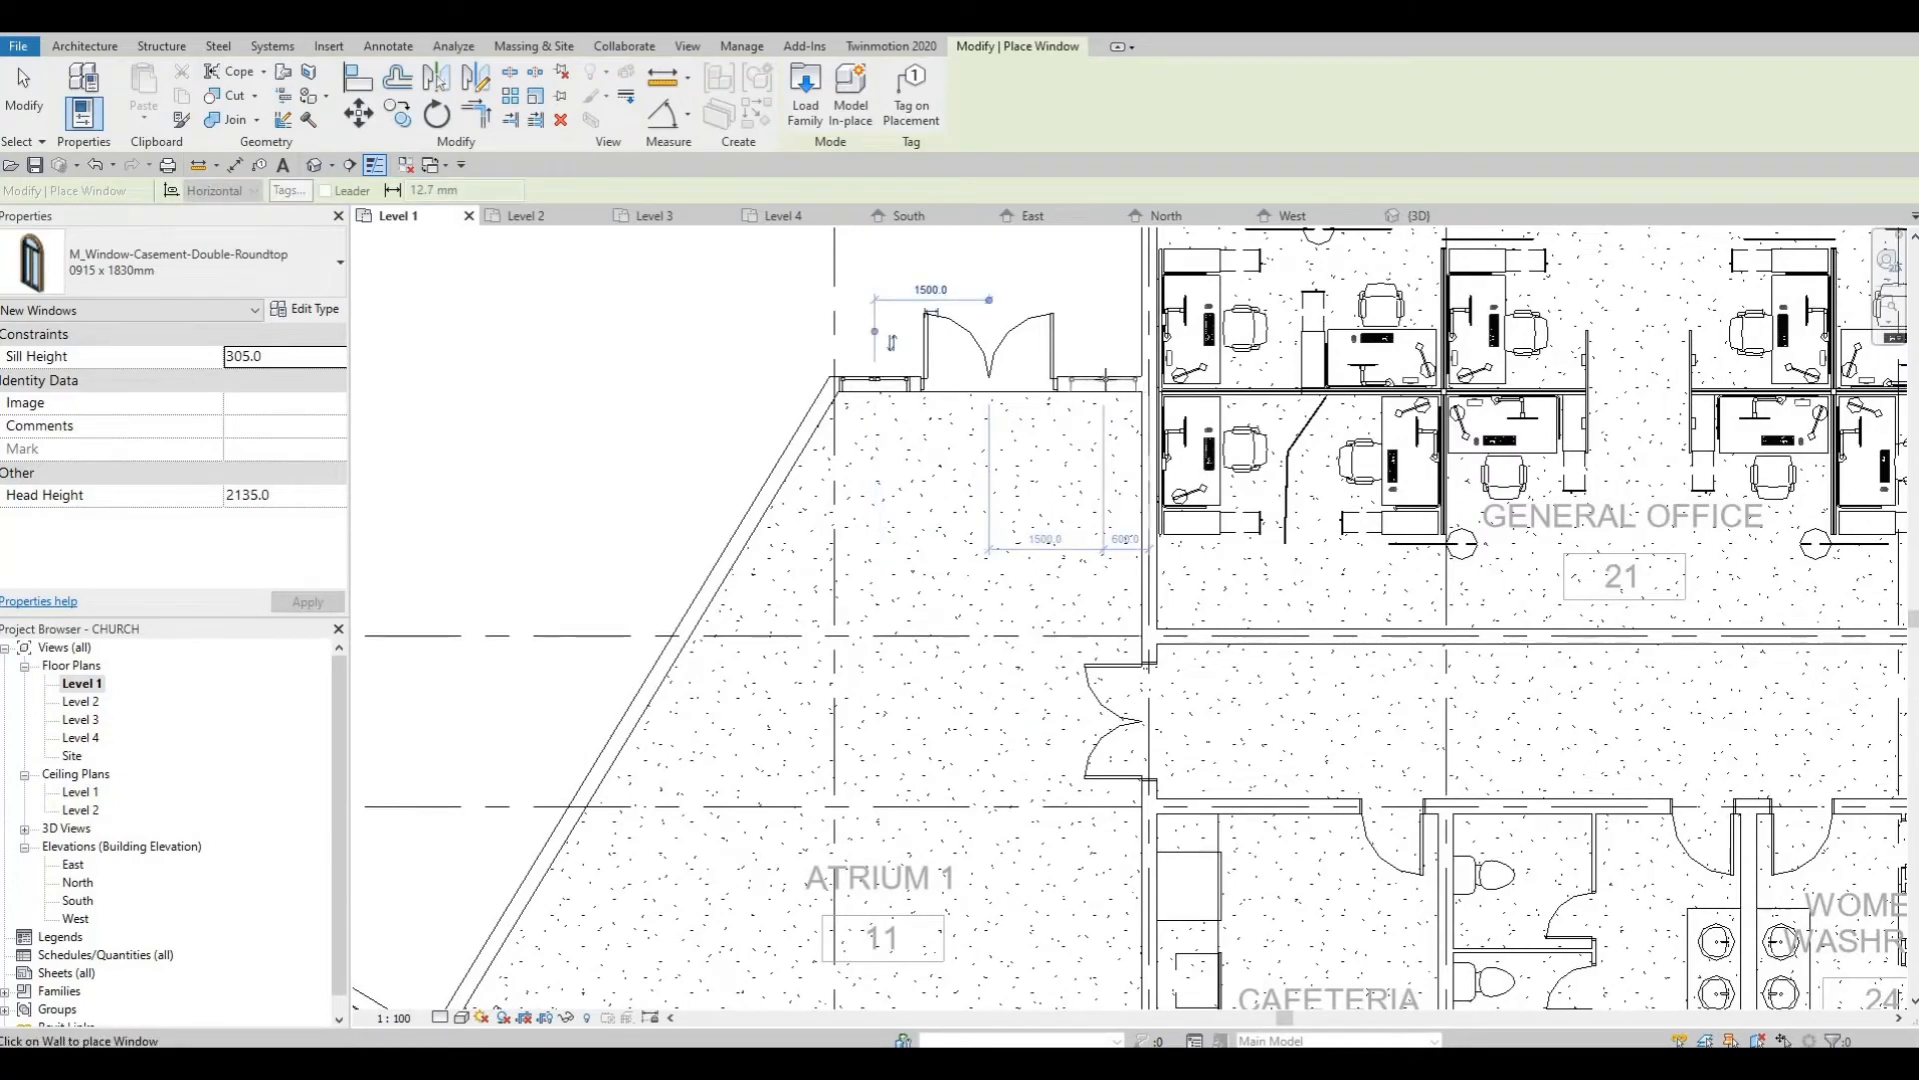
Examine the Level 1 plan around Atrium 2, the meeting rooms and the sanctuary for missing windows, and end window placement
{"action": "scroll", "coordinate": [1108, 562], "scroll_direction": "down", "scroll_amount": 4}
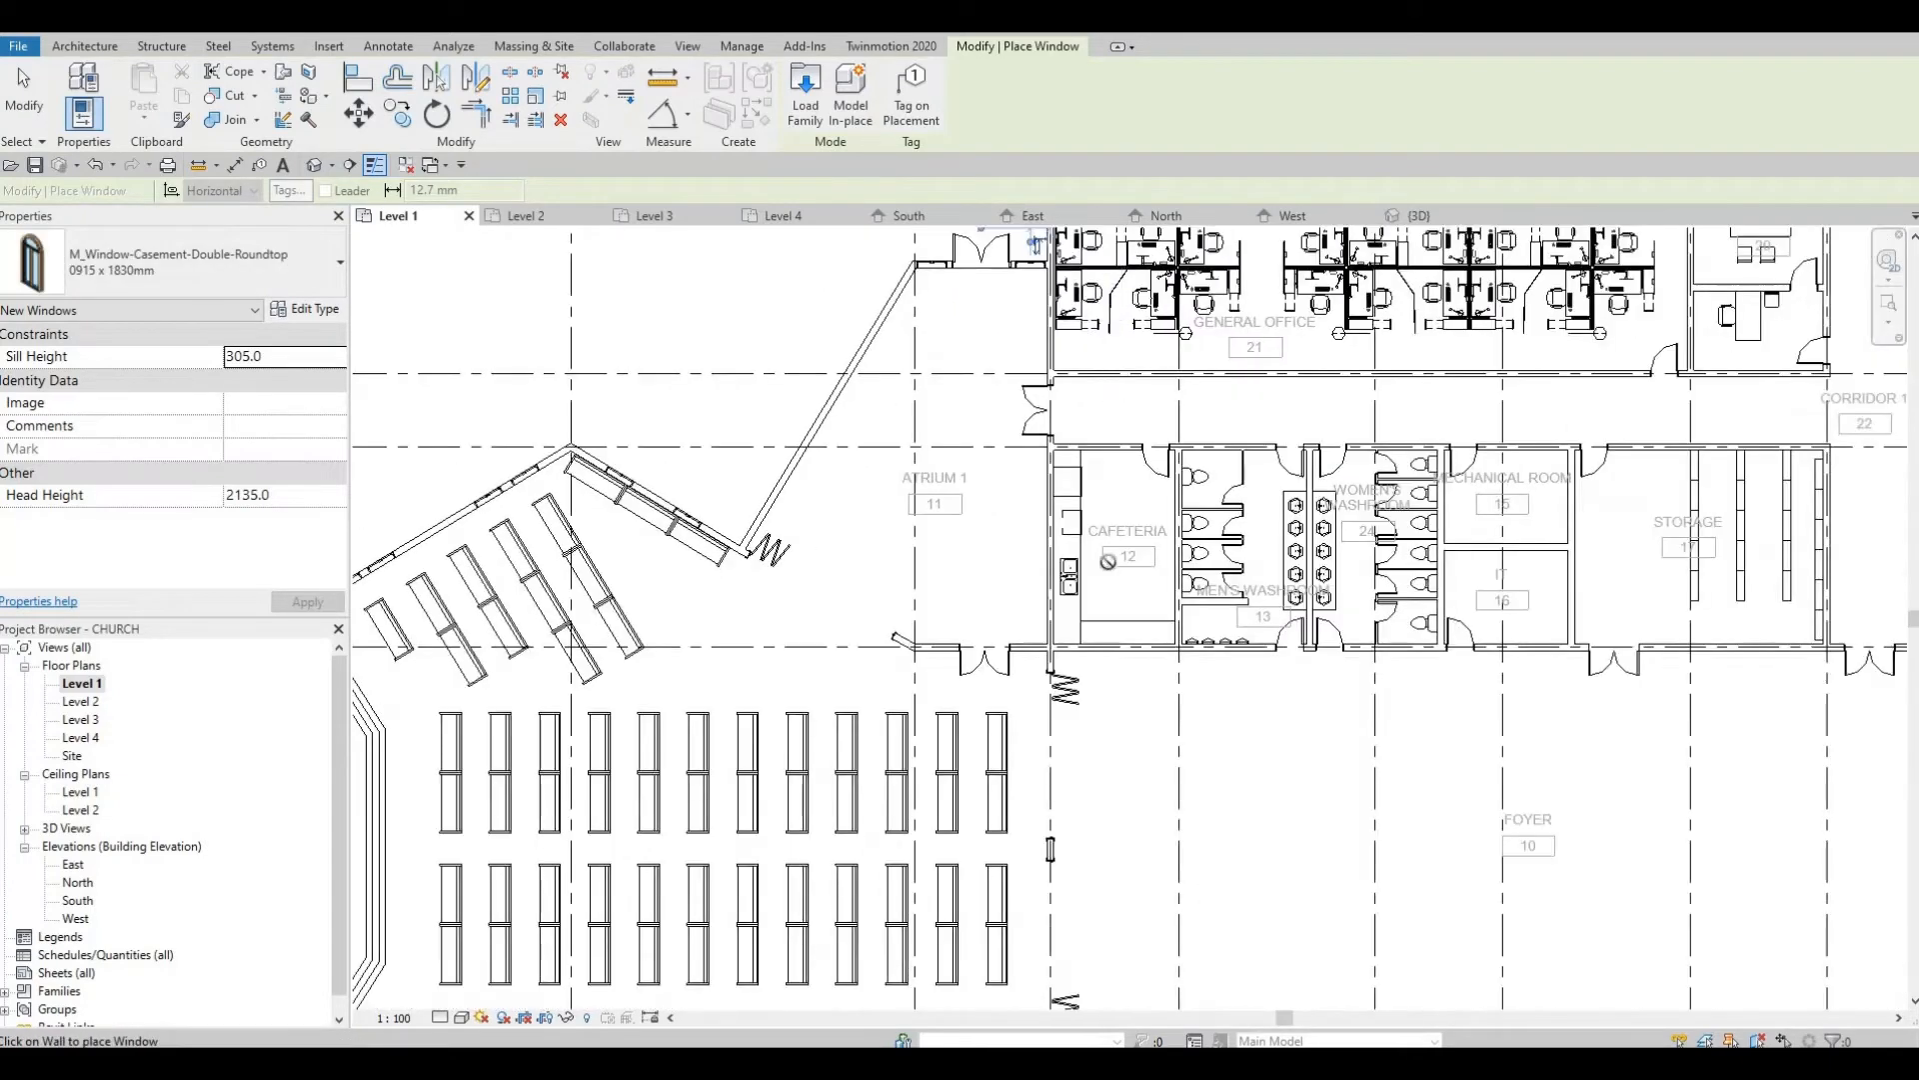
{"action": "middle_click_drag", "start_coordinate": [1002, 569], "coordinate": [984, 438]}
{"action": "middle_click_drag", "start_coordinate": [987, 937], "coordinate": [984, 622]}
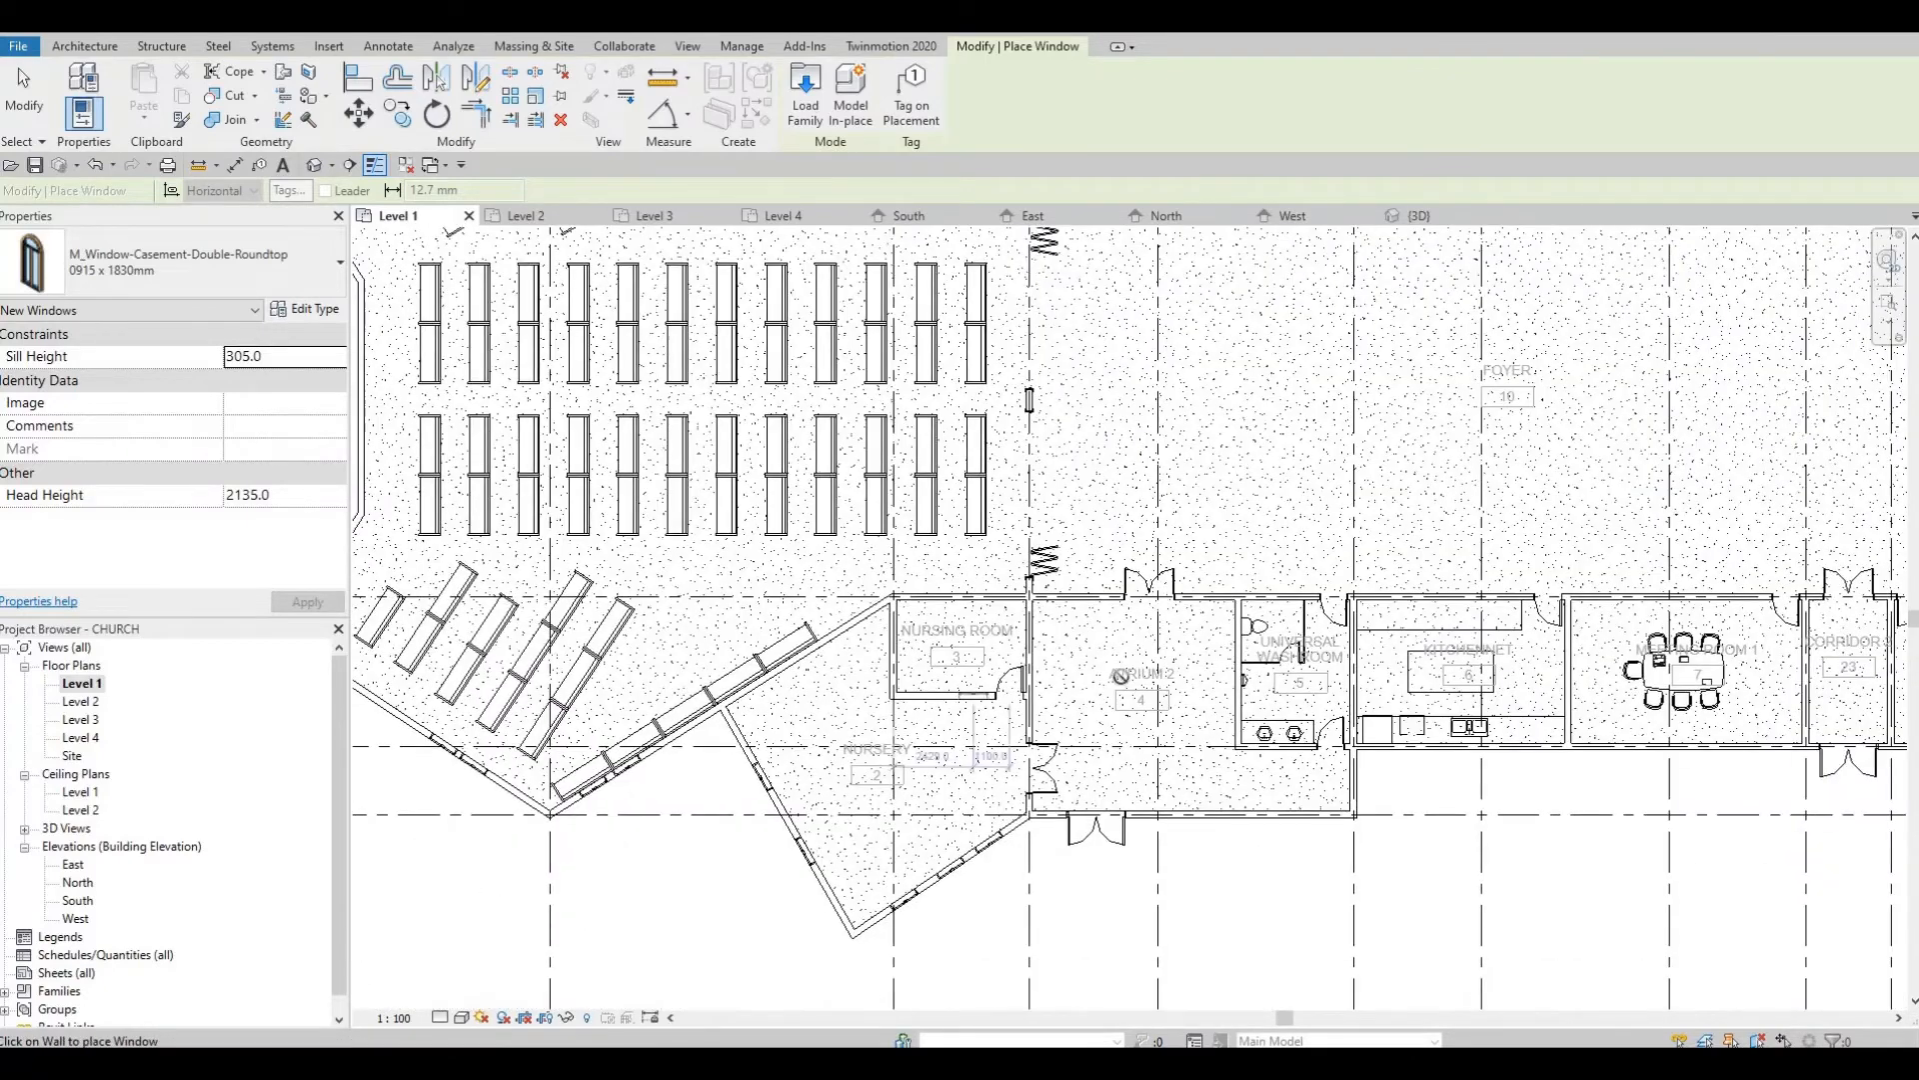
{"action": "middle_click_drag", "start_coordinate": [1120, 677], "coordinate": [1121, 555]}
{"action": "middle_click_drag", "start_coordinate": [1320, 597], "coordinate": [901, 535]}
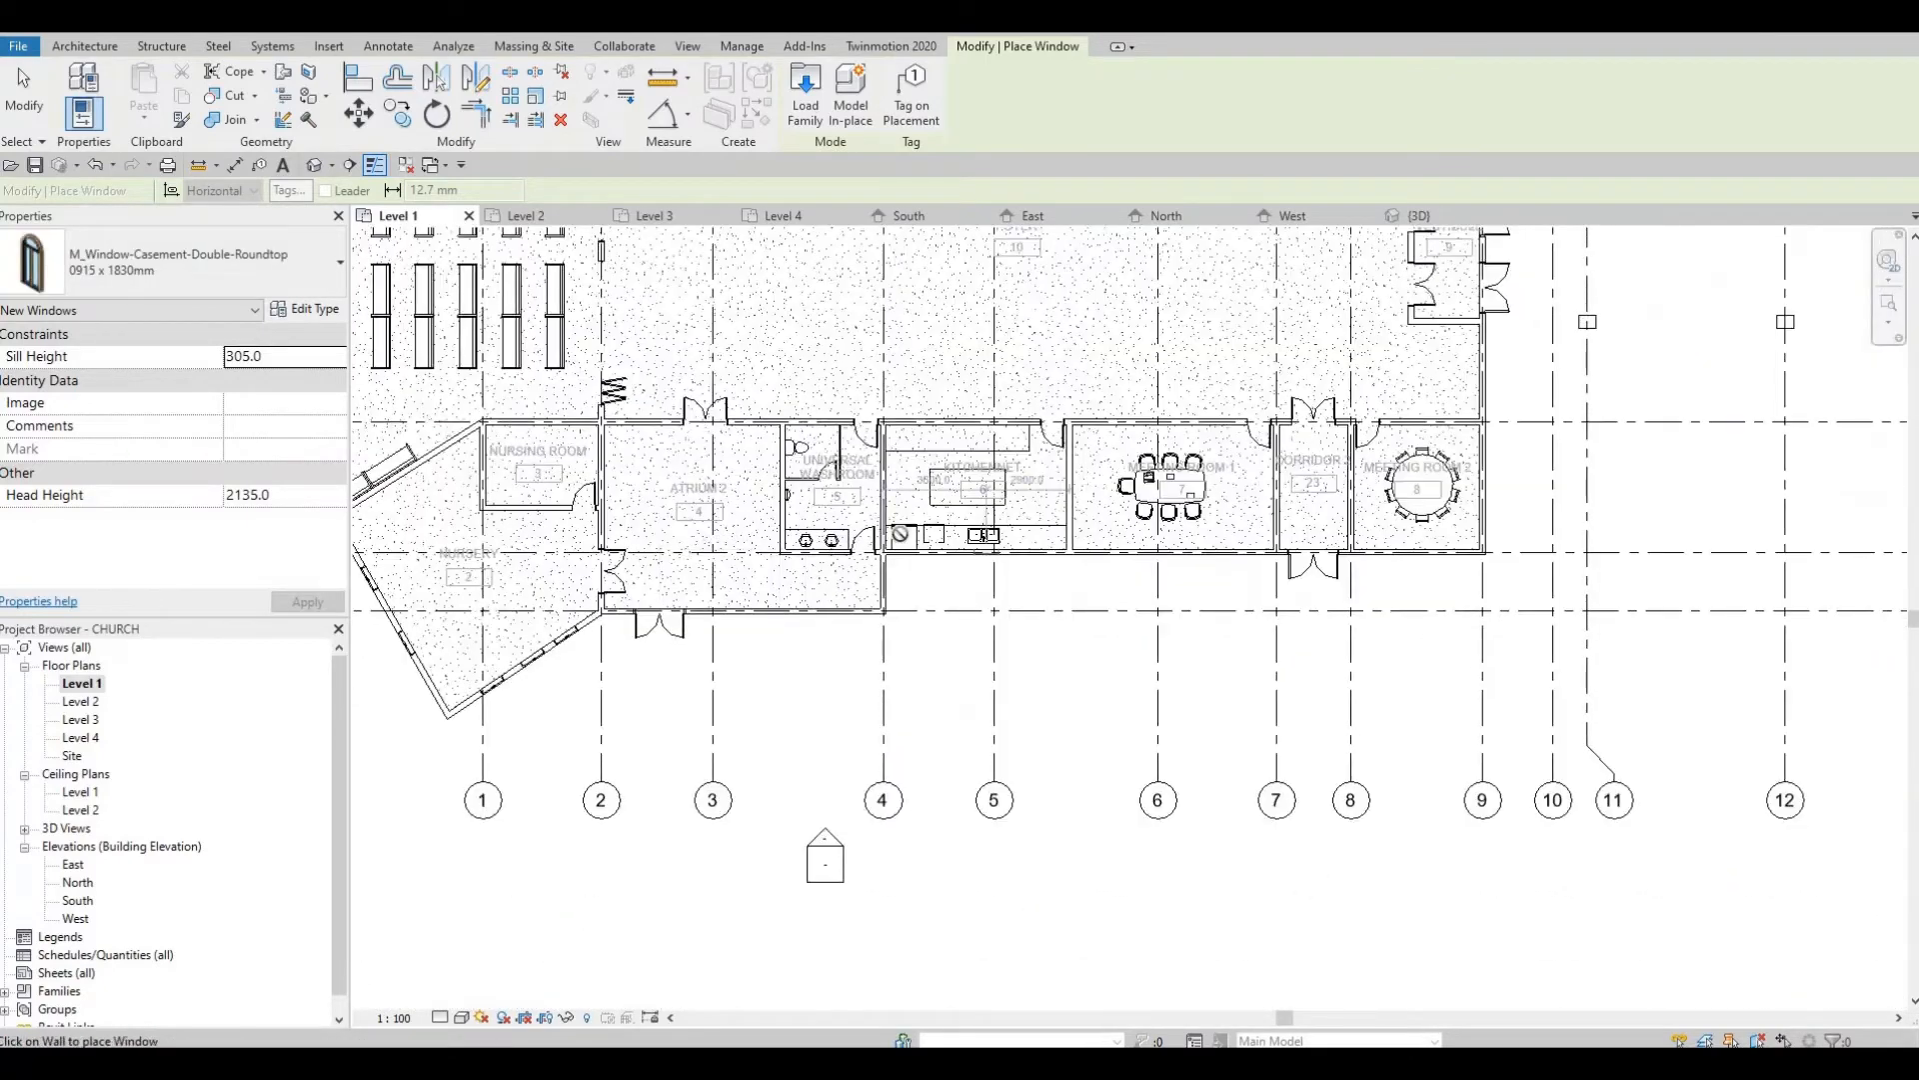
{"action": "scroll", "coordinate": [983, 536], "scroll_direction": "up", "scroll_amount": 1}
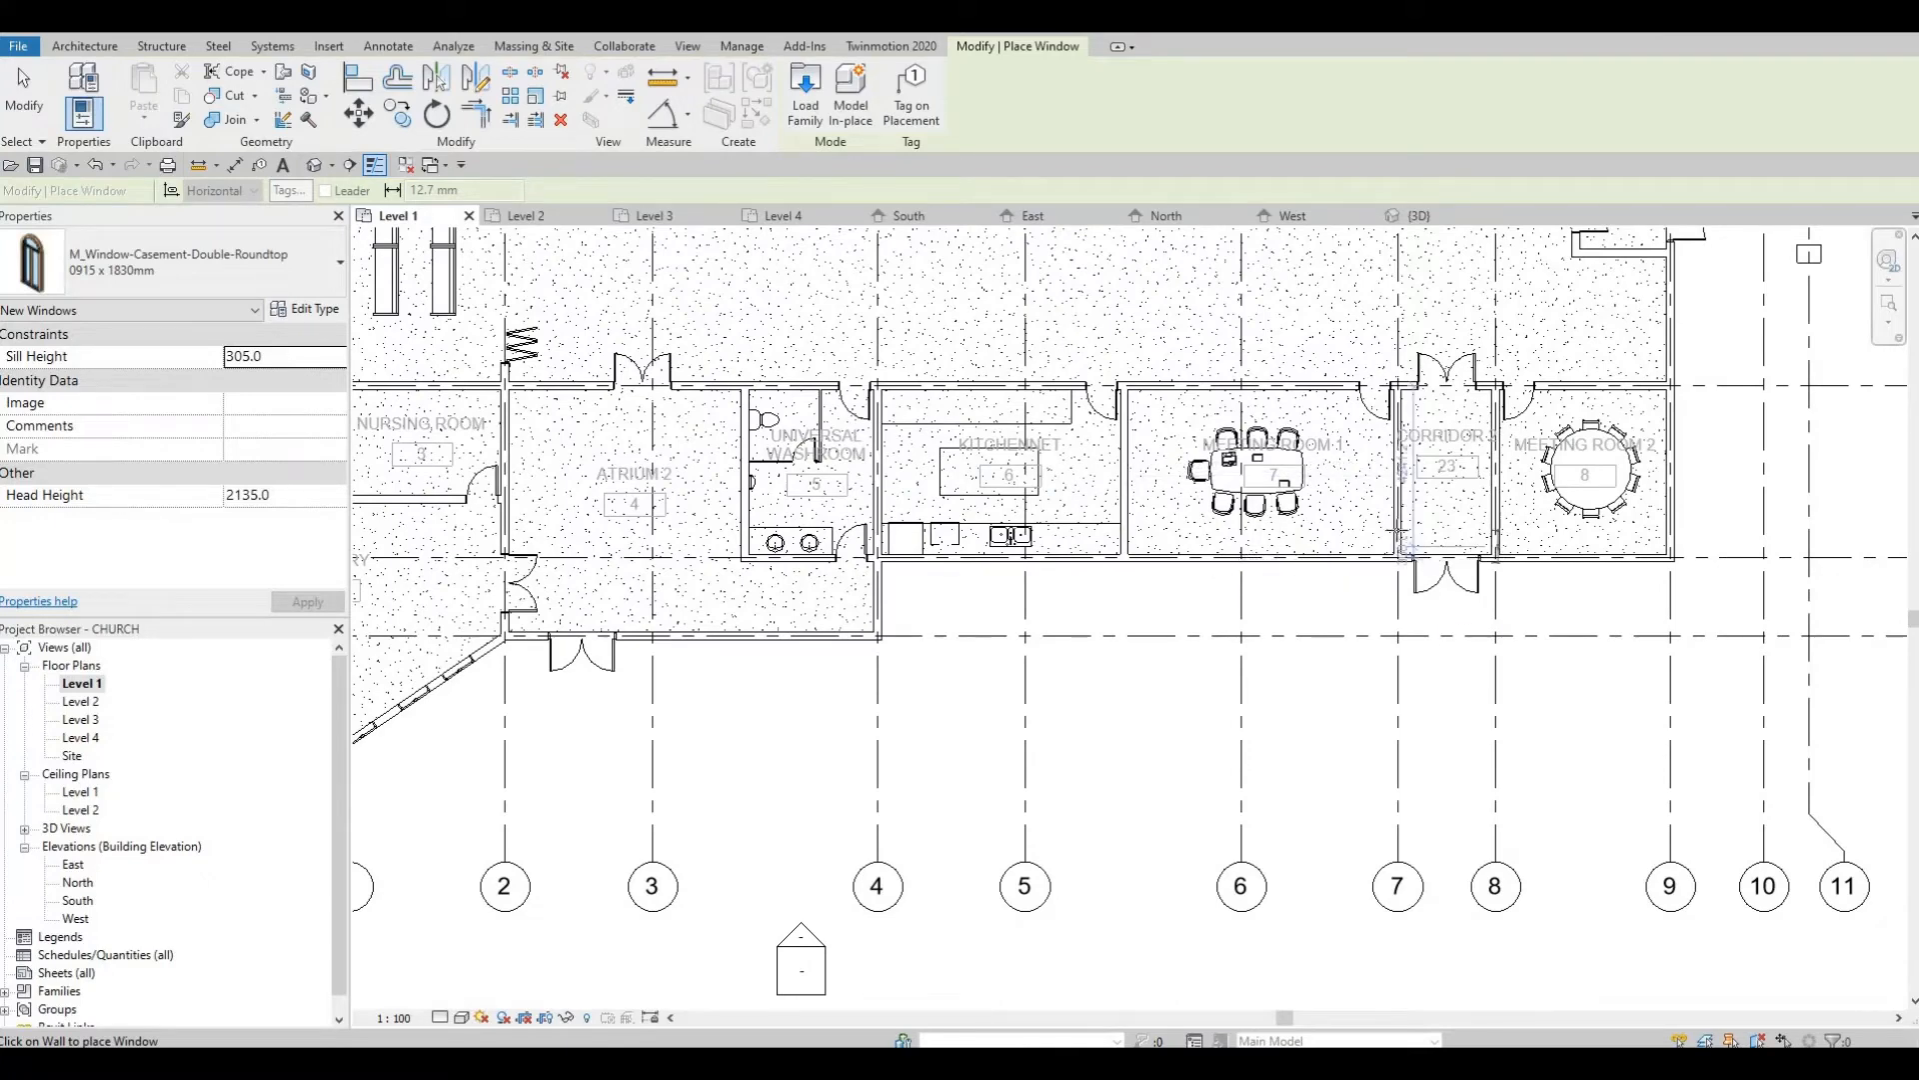
{"action": "scroll", "coordinate": [1399, 540], "scroll_direction": "down", "scroll_amount": 4}
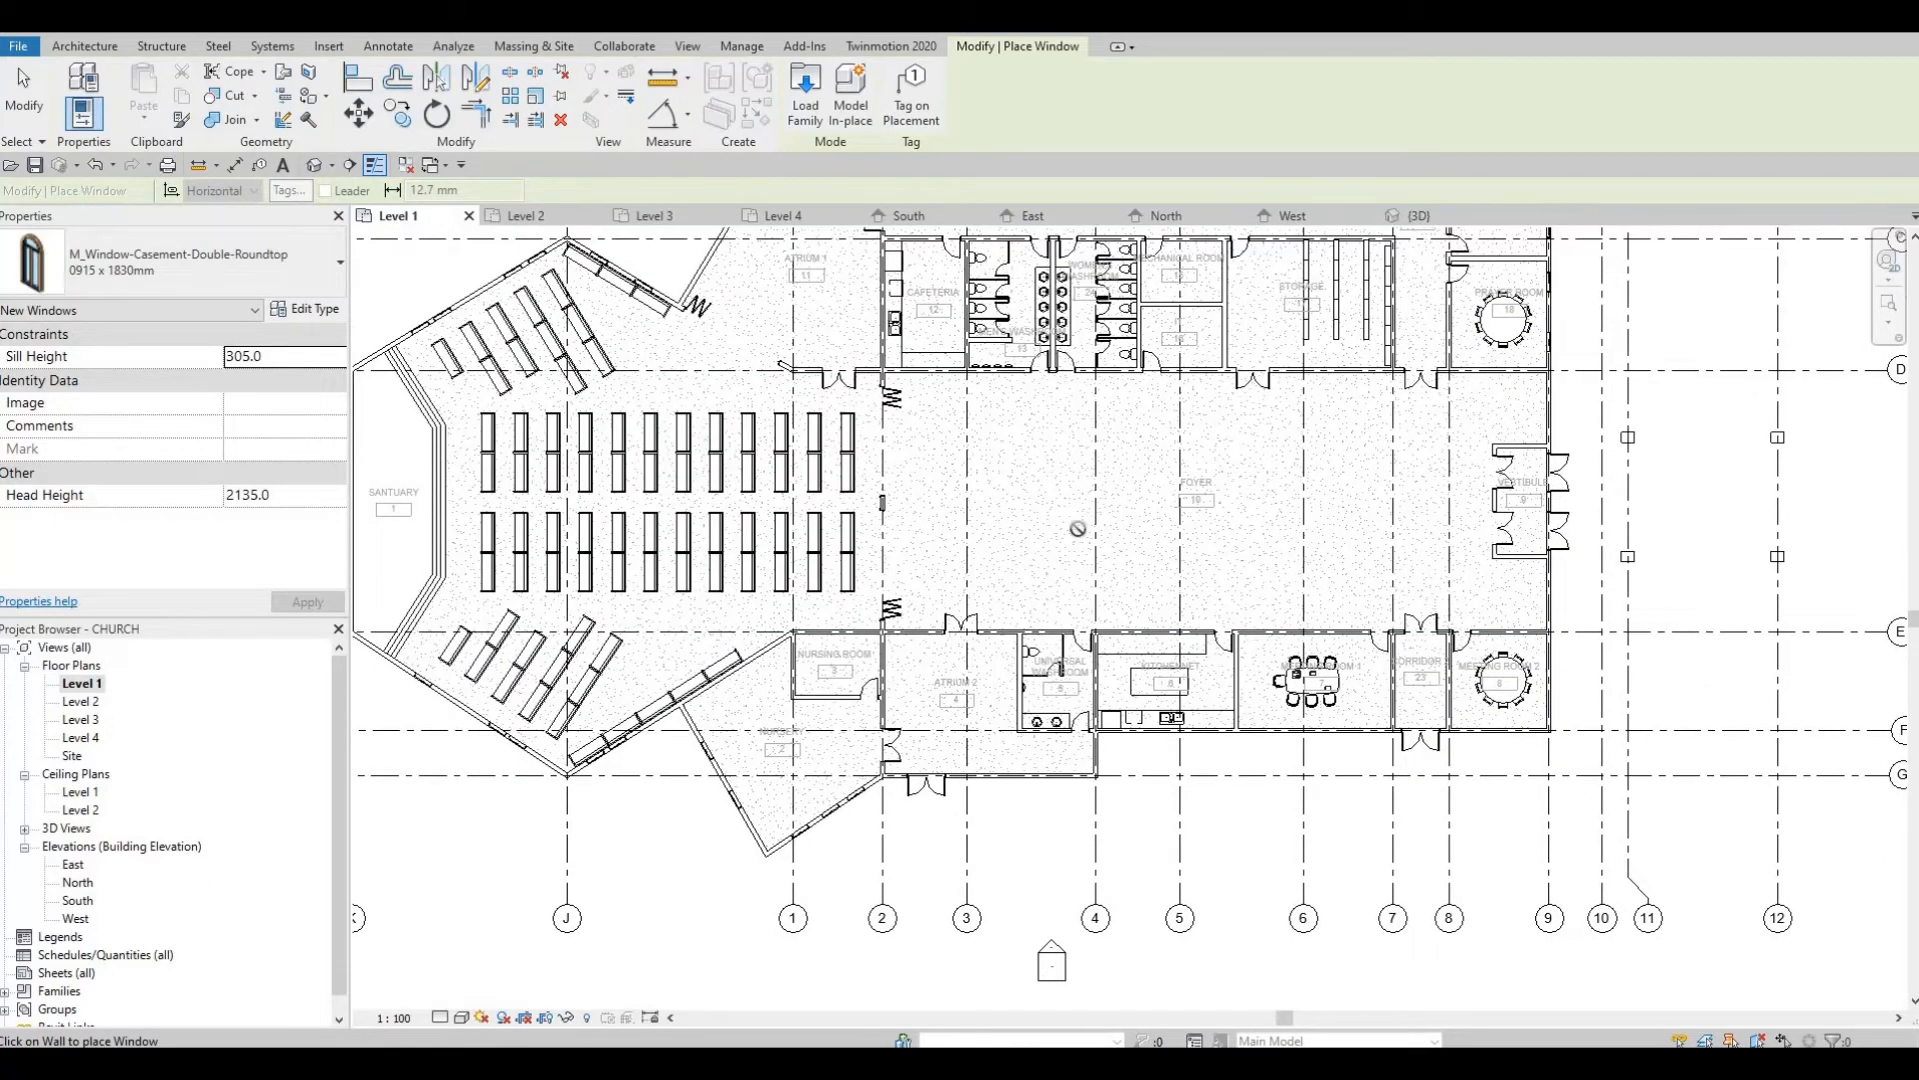
{"action": "middle_click_drag", "start_coordinate": [463, 434], "coordinate": [916, 536]}
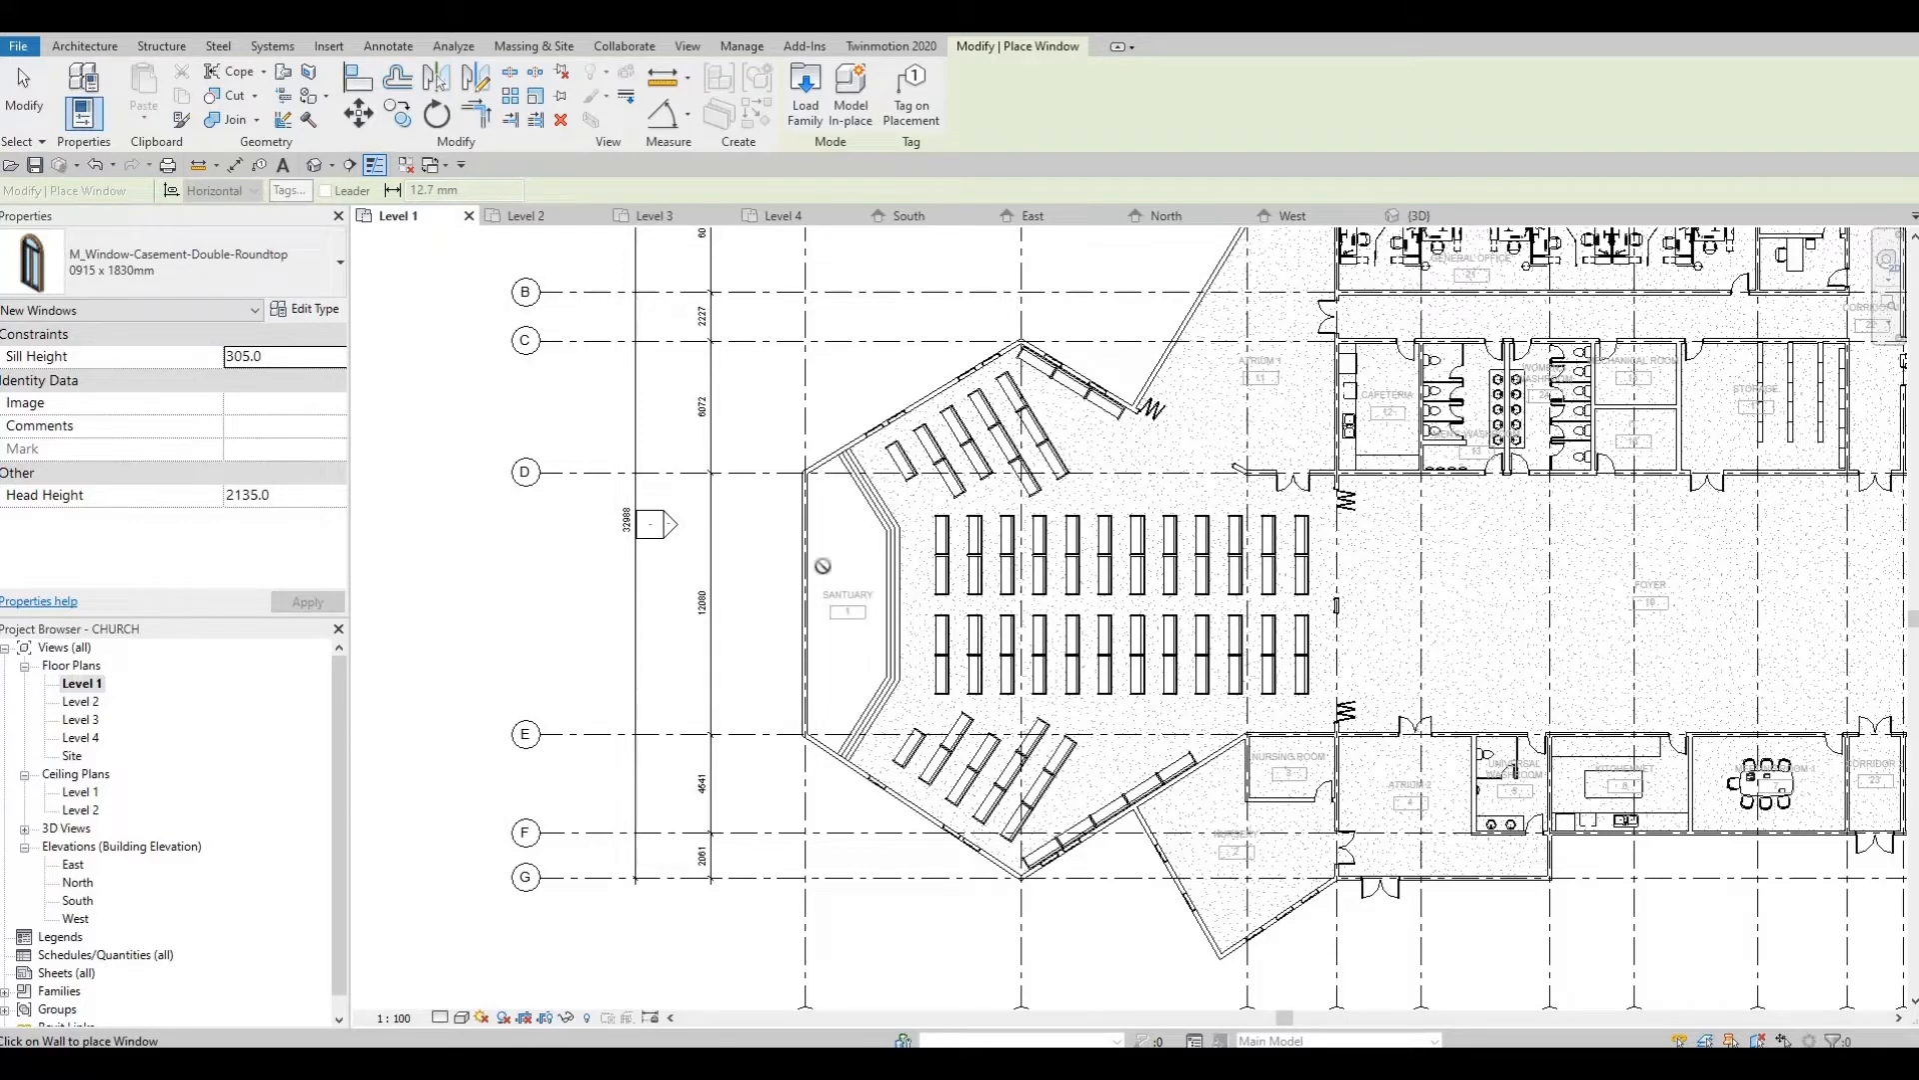
{"action": "middle_click_drag", "start_coordinate": [787, 562], "coordinate": [731, 380]}
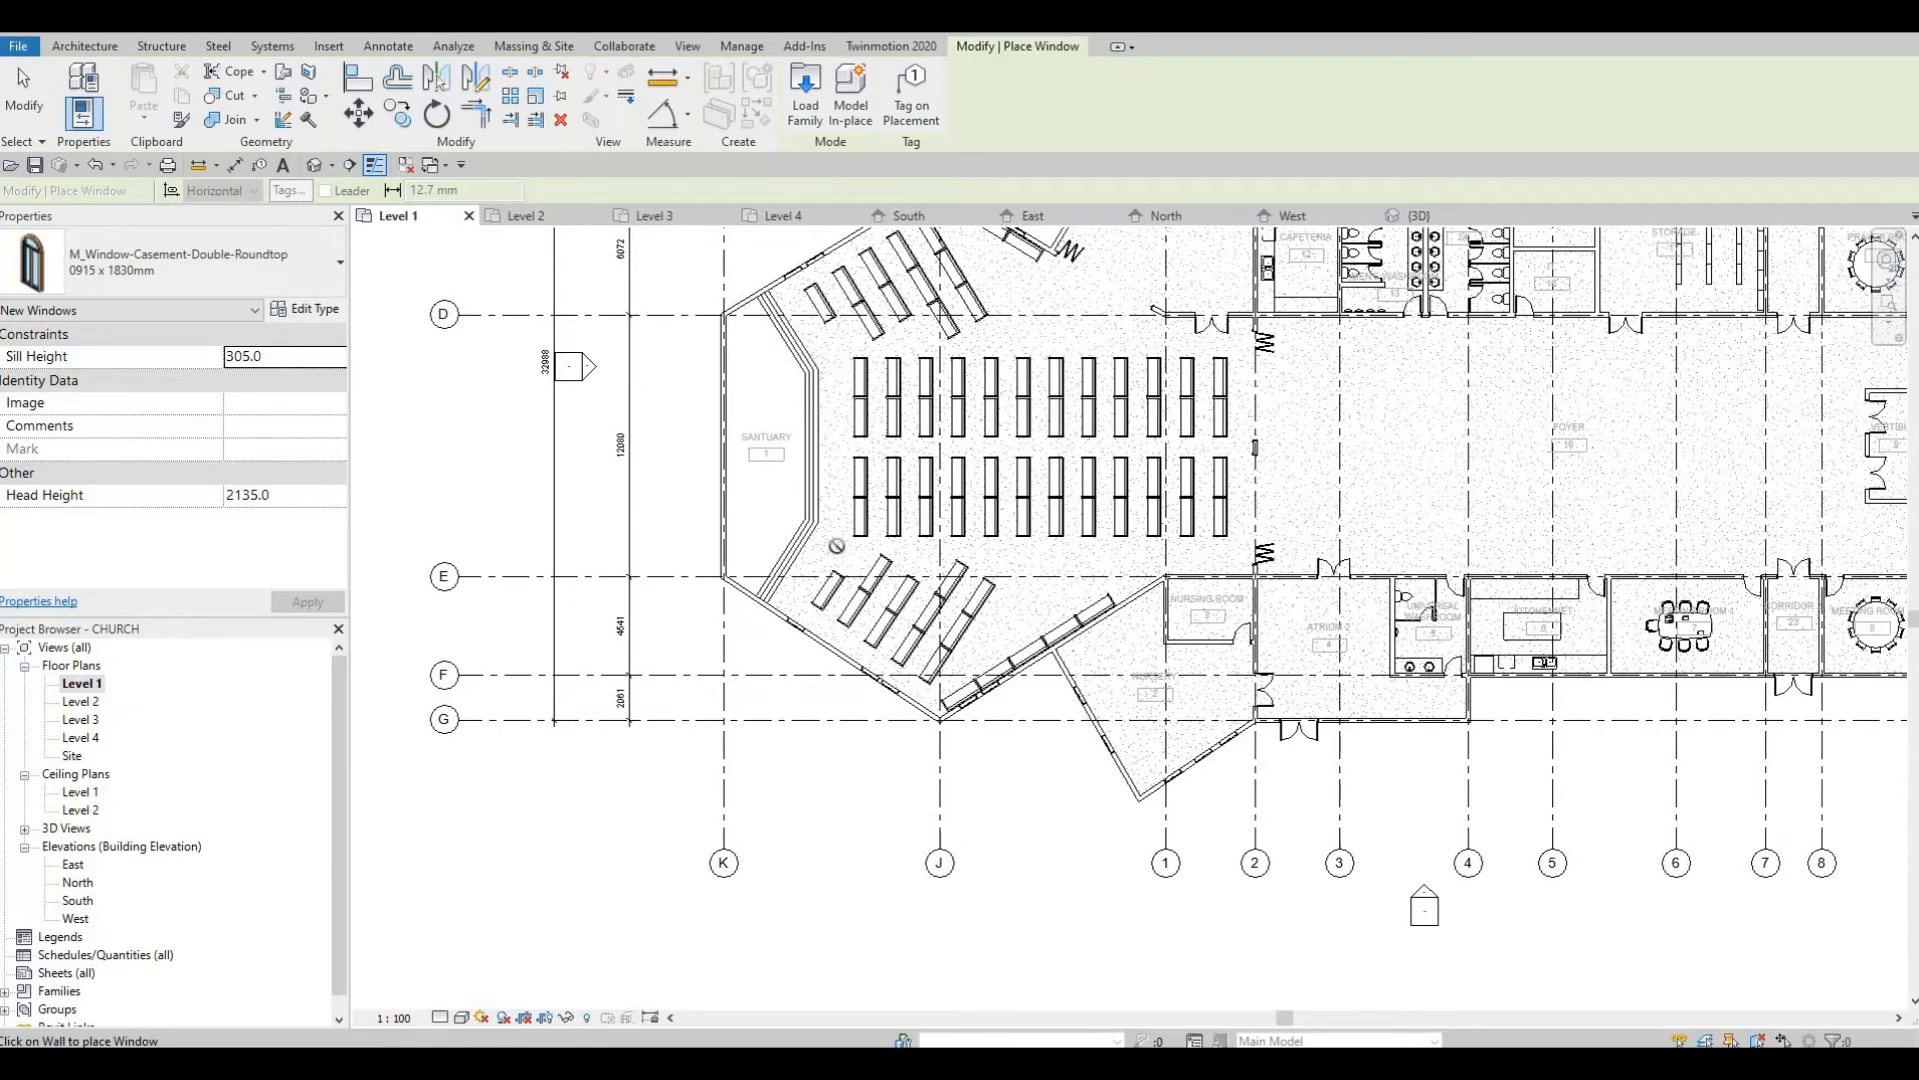
{"action": "middle_click_drag", "start_coordinate": [969, 541], "coordinate": [904, 705]}
{"action": "key", "text": "Escape"}
{"action": "key", "text": "Escape"}
{"action": "scroll", "coordinate": [997, 647], "scroll_direction": "down", "scroll_amount": 1}
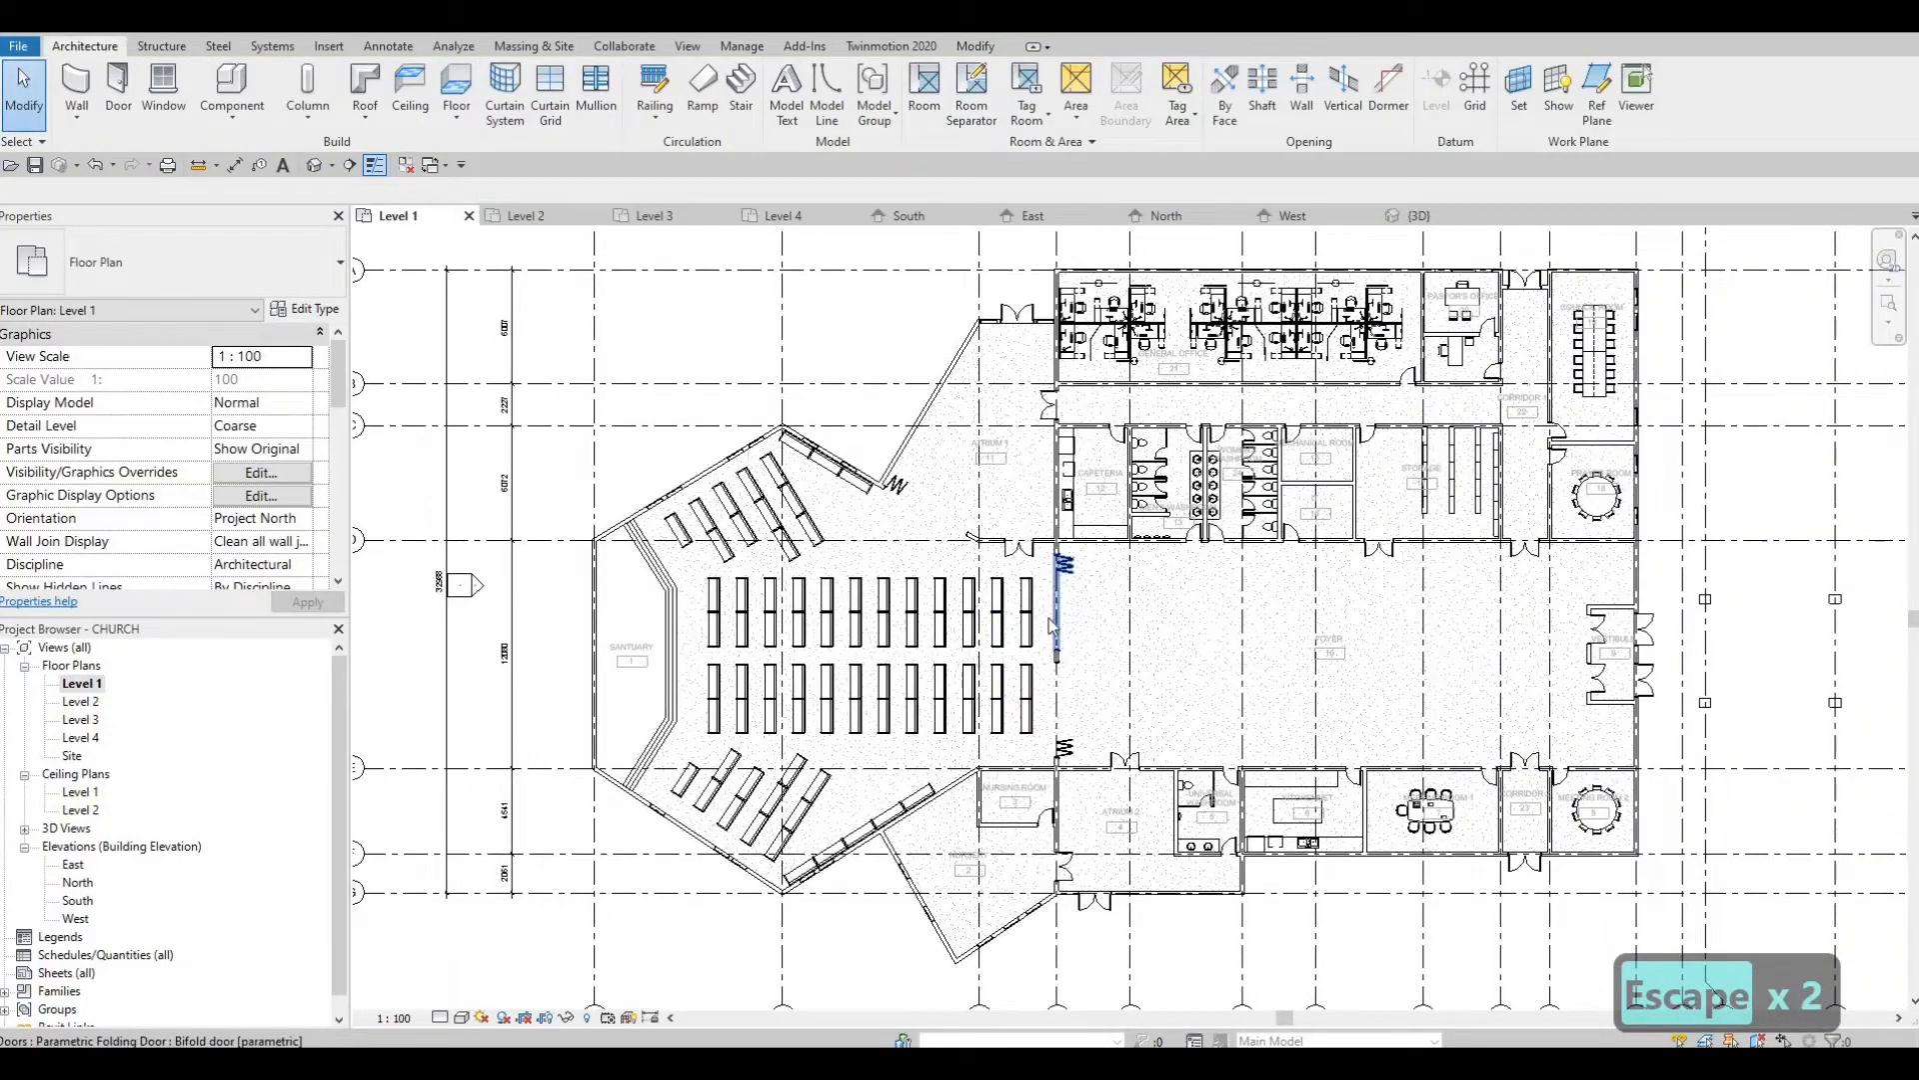
{"action": "middle_click_drag", "start_coordinate": [1052, 626], "coordinate": [995, 663]}
{"action": "key", "text": "Escape"}
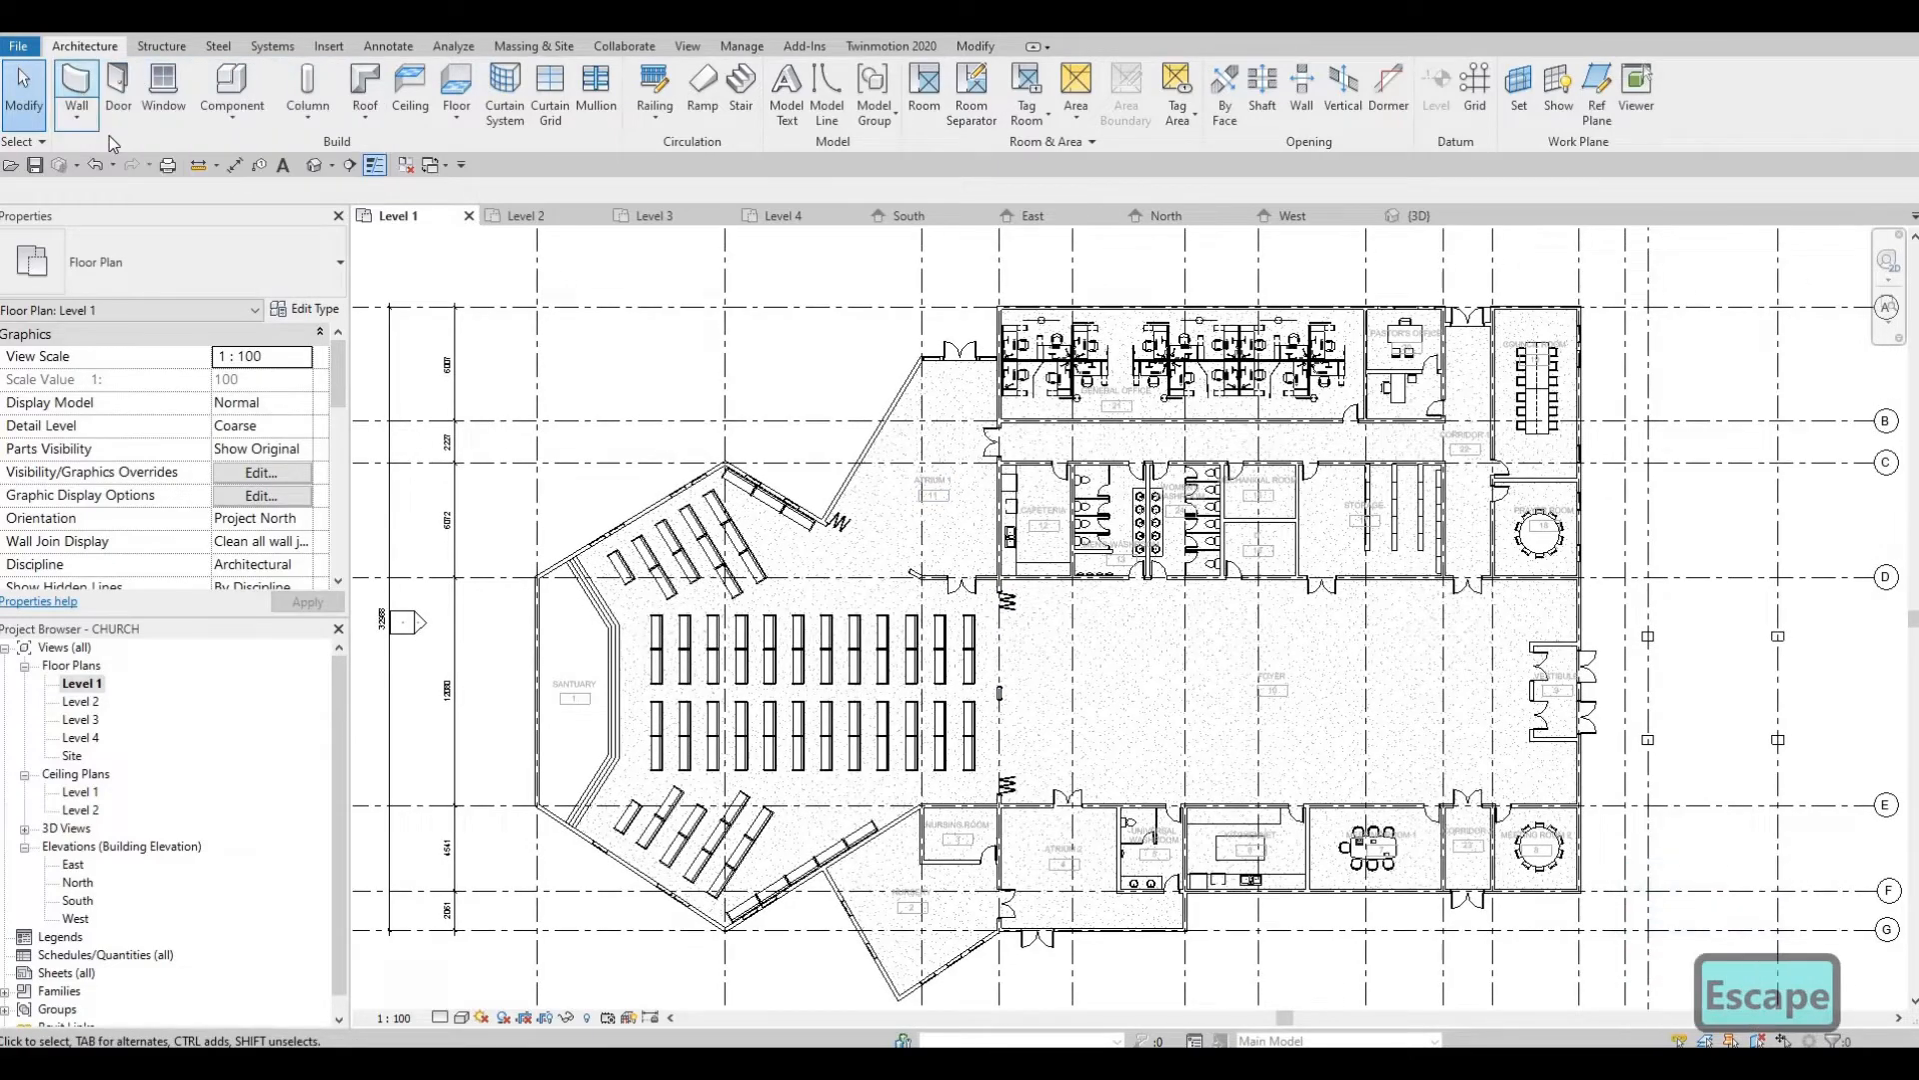
Draw a Curtain Wall about 8600 mm long from Level 1 up to Level 2 along the diagonal exterior wall of Atrium 1
{"action": "left_click", "coordinate": [77, 95]}
{"action": "left_click", "coordinate": [280, 265]}
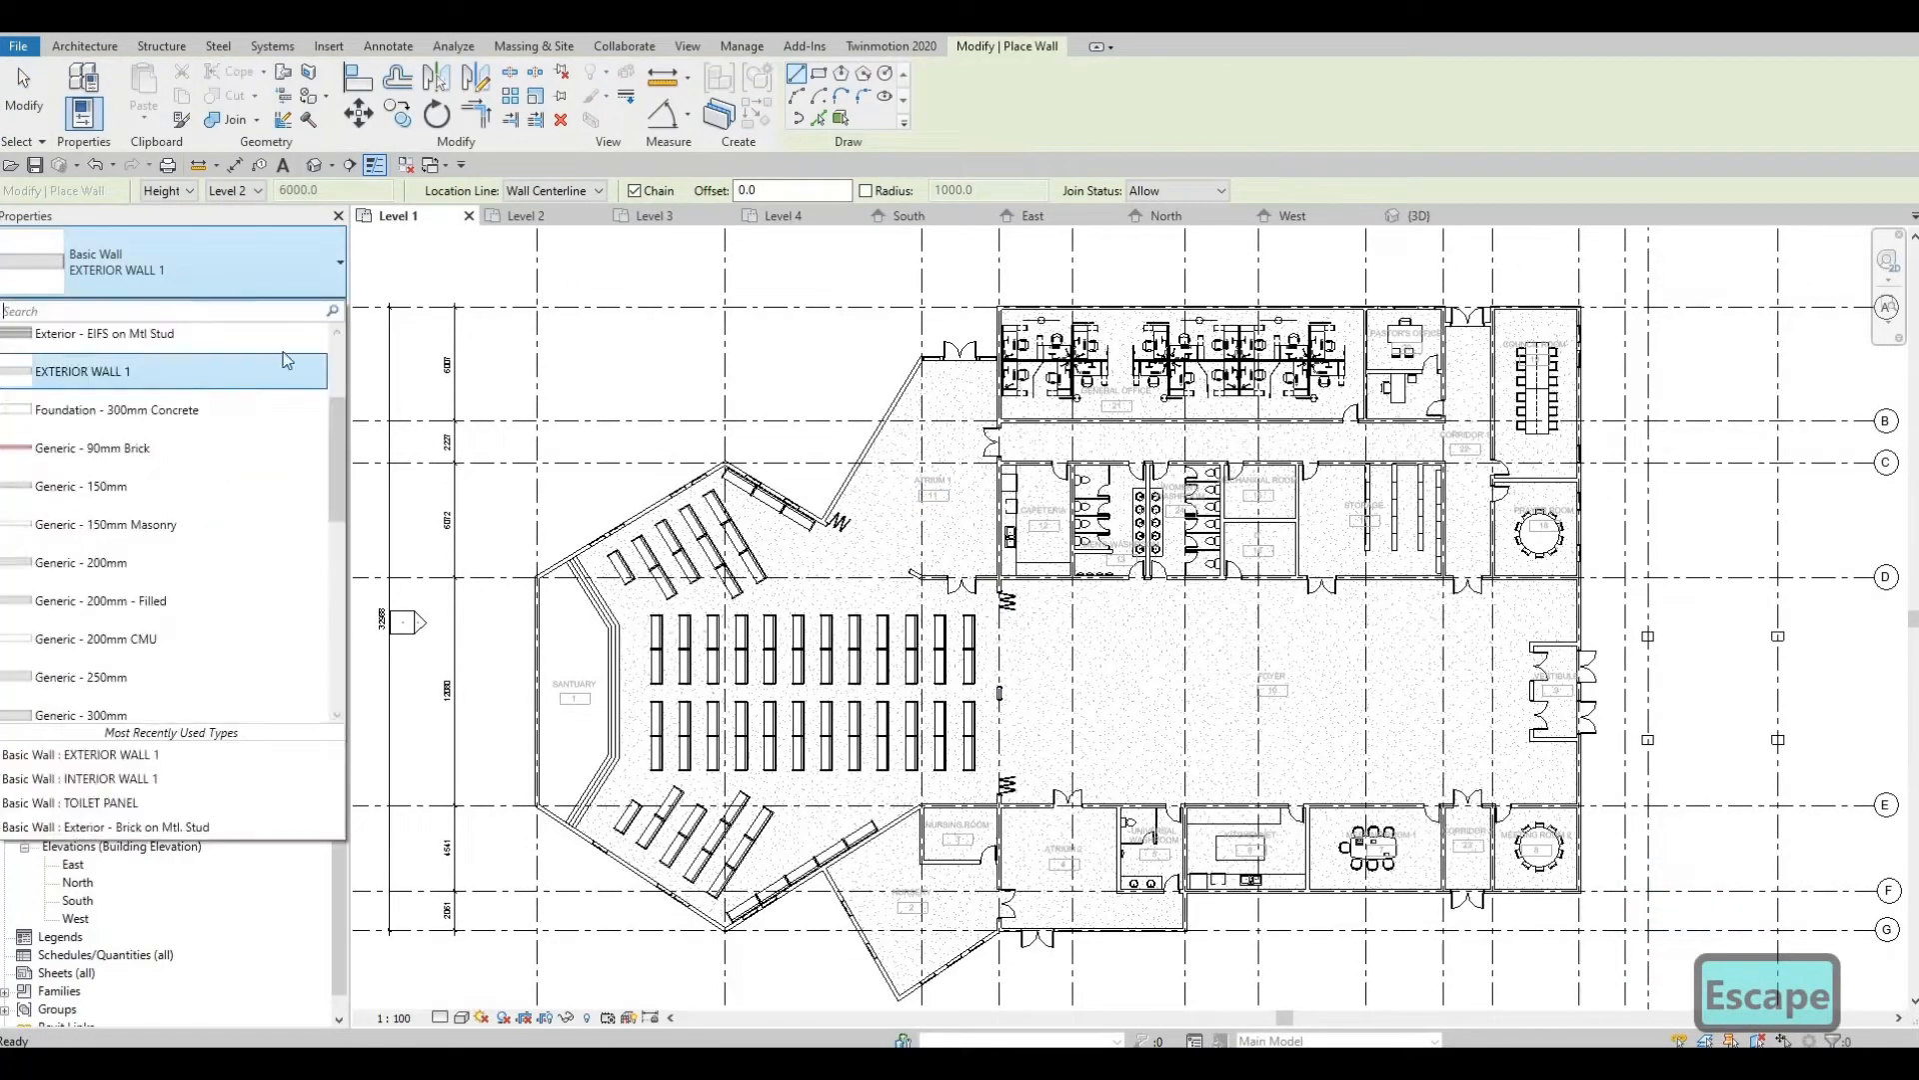
{"action": "scroll", "coordinate": [233, 525], "scroll_direction": "down", "scroll_amount": 3}
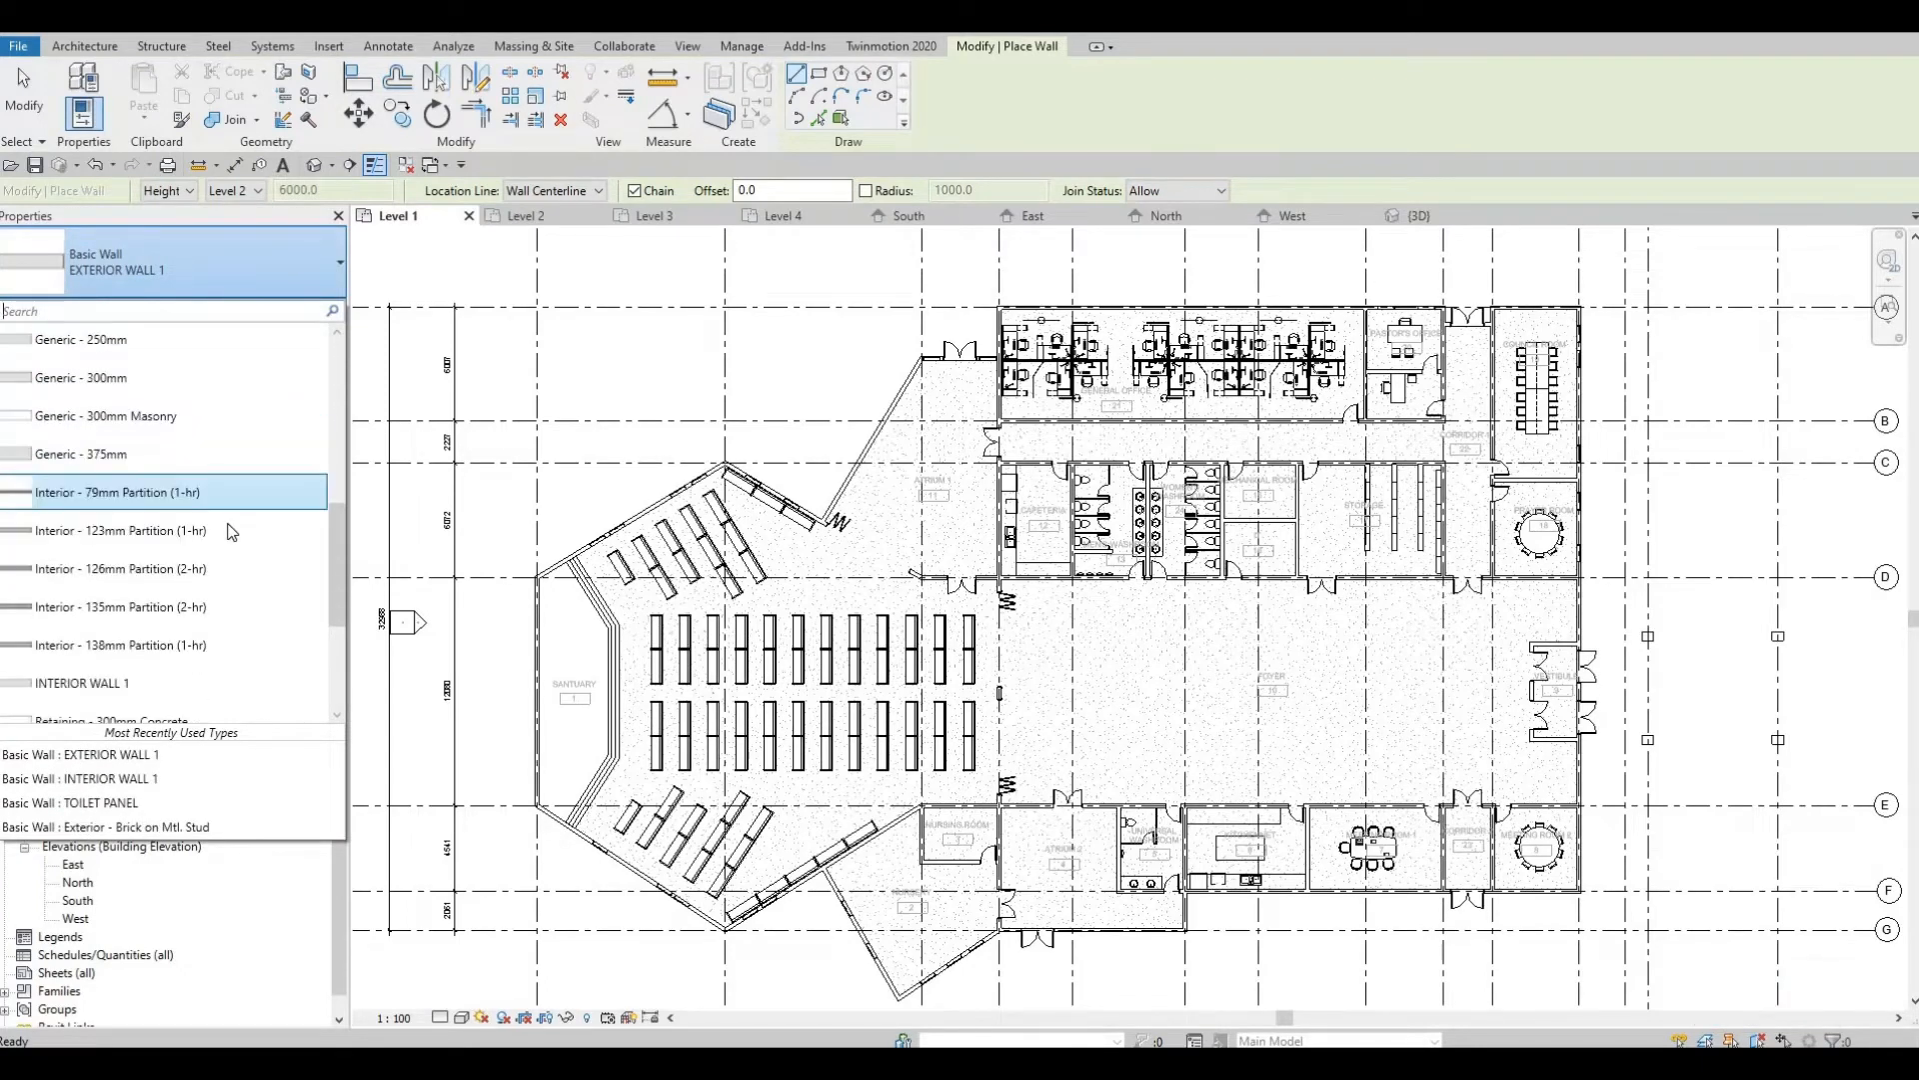
{"action": "scroll", "coordinate": [232, 532], "scroll_direction": "down", "scroll_amount": 3}
{"action": "left_click", "coordinate": [190, 568]}
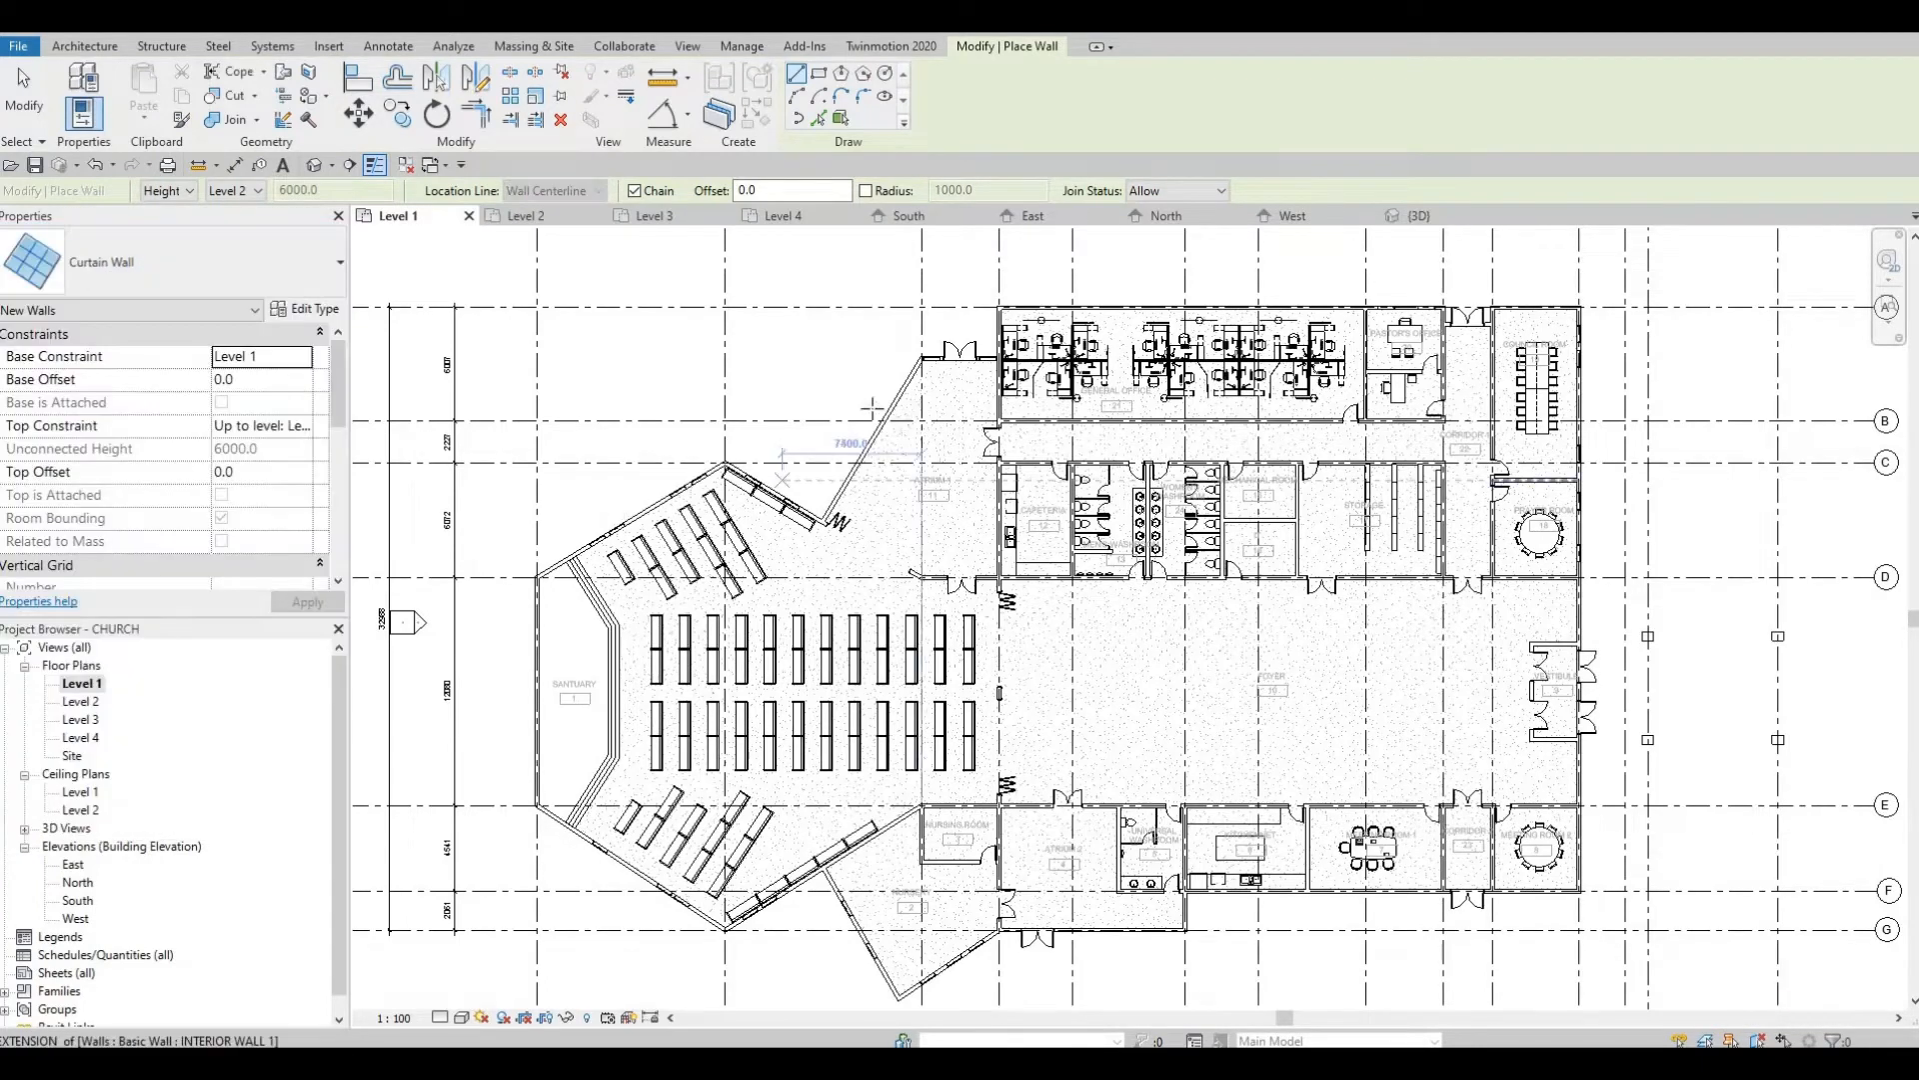
{"action": "scroll", "coordinate": [857, 467], "scroll_direction": "up", "scroll_amount": 5}
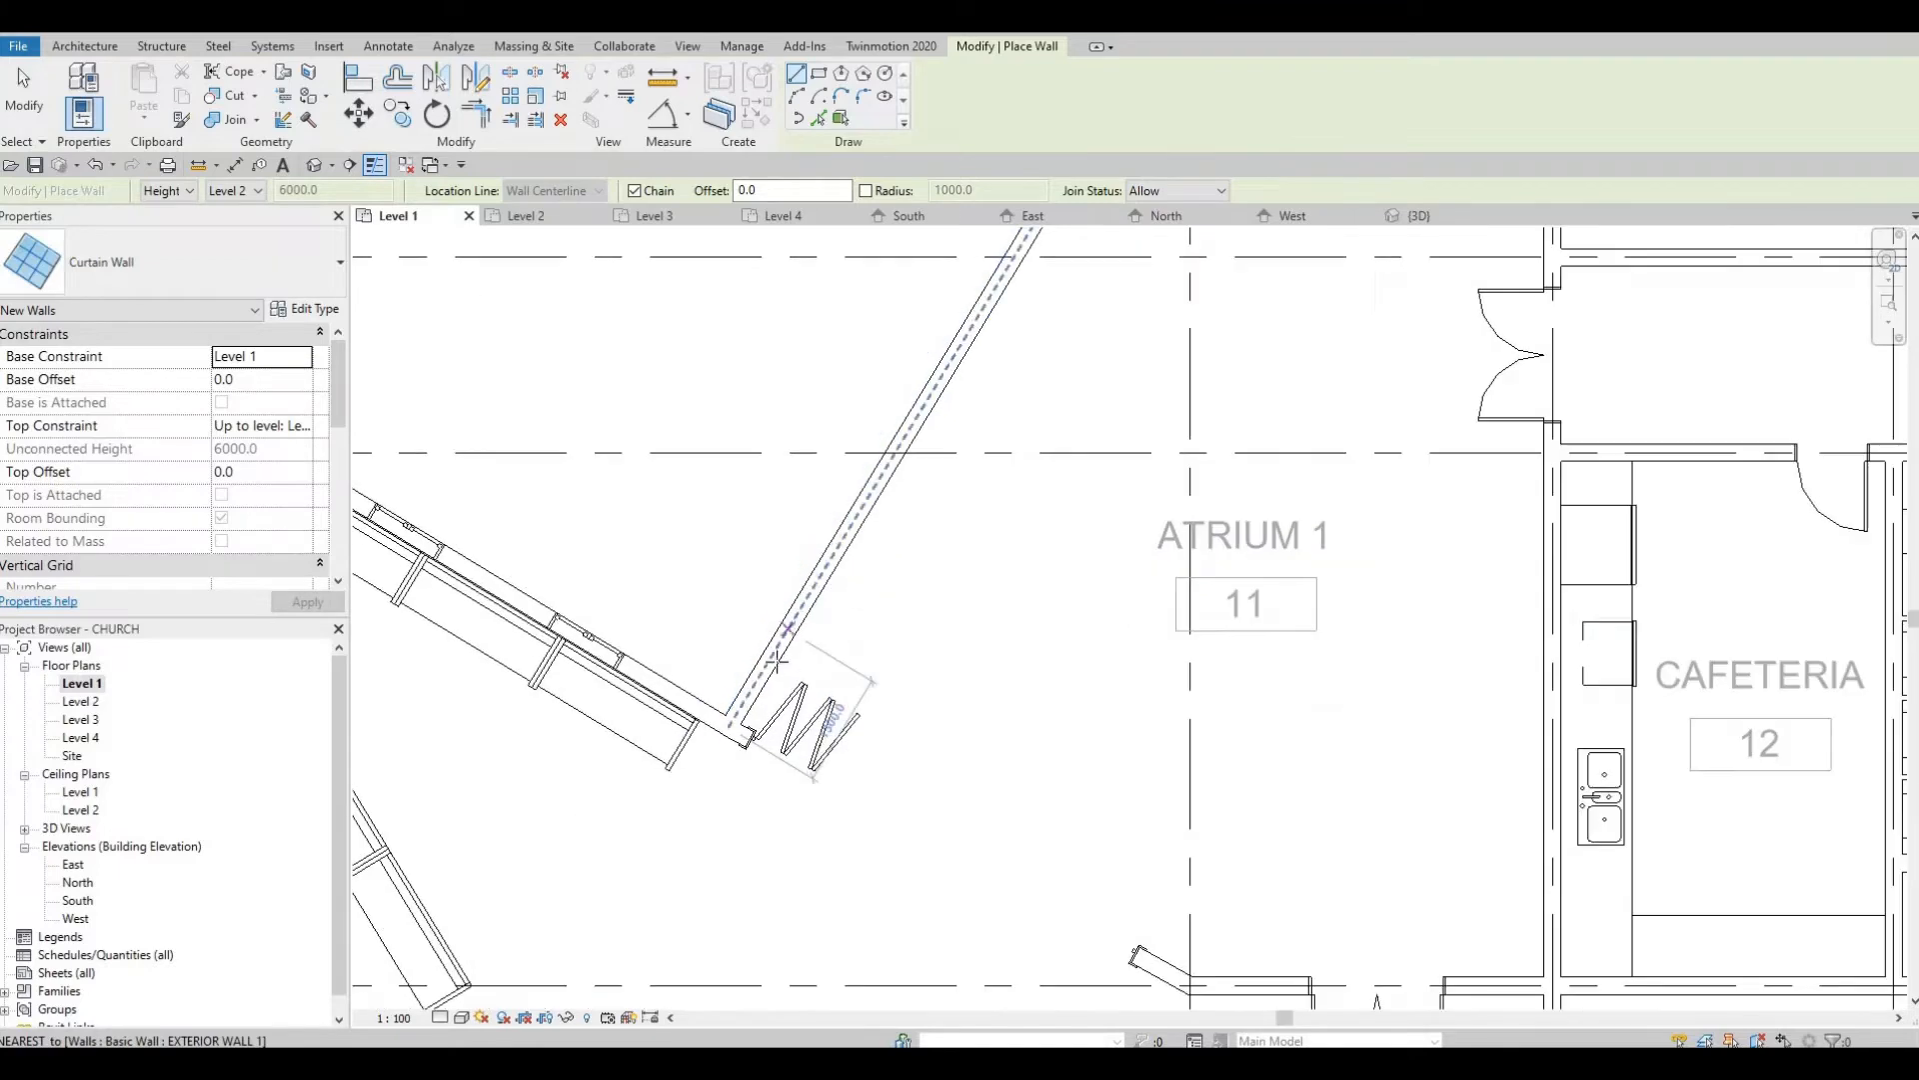
{"action": "scroll", "coordinate": [776, 660], "scroll_direction": "up", "scroll_amount": 2}
{"action": "left_click", "coordinate": [770, 660]}
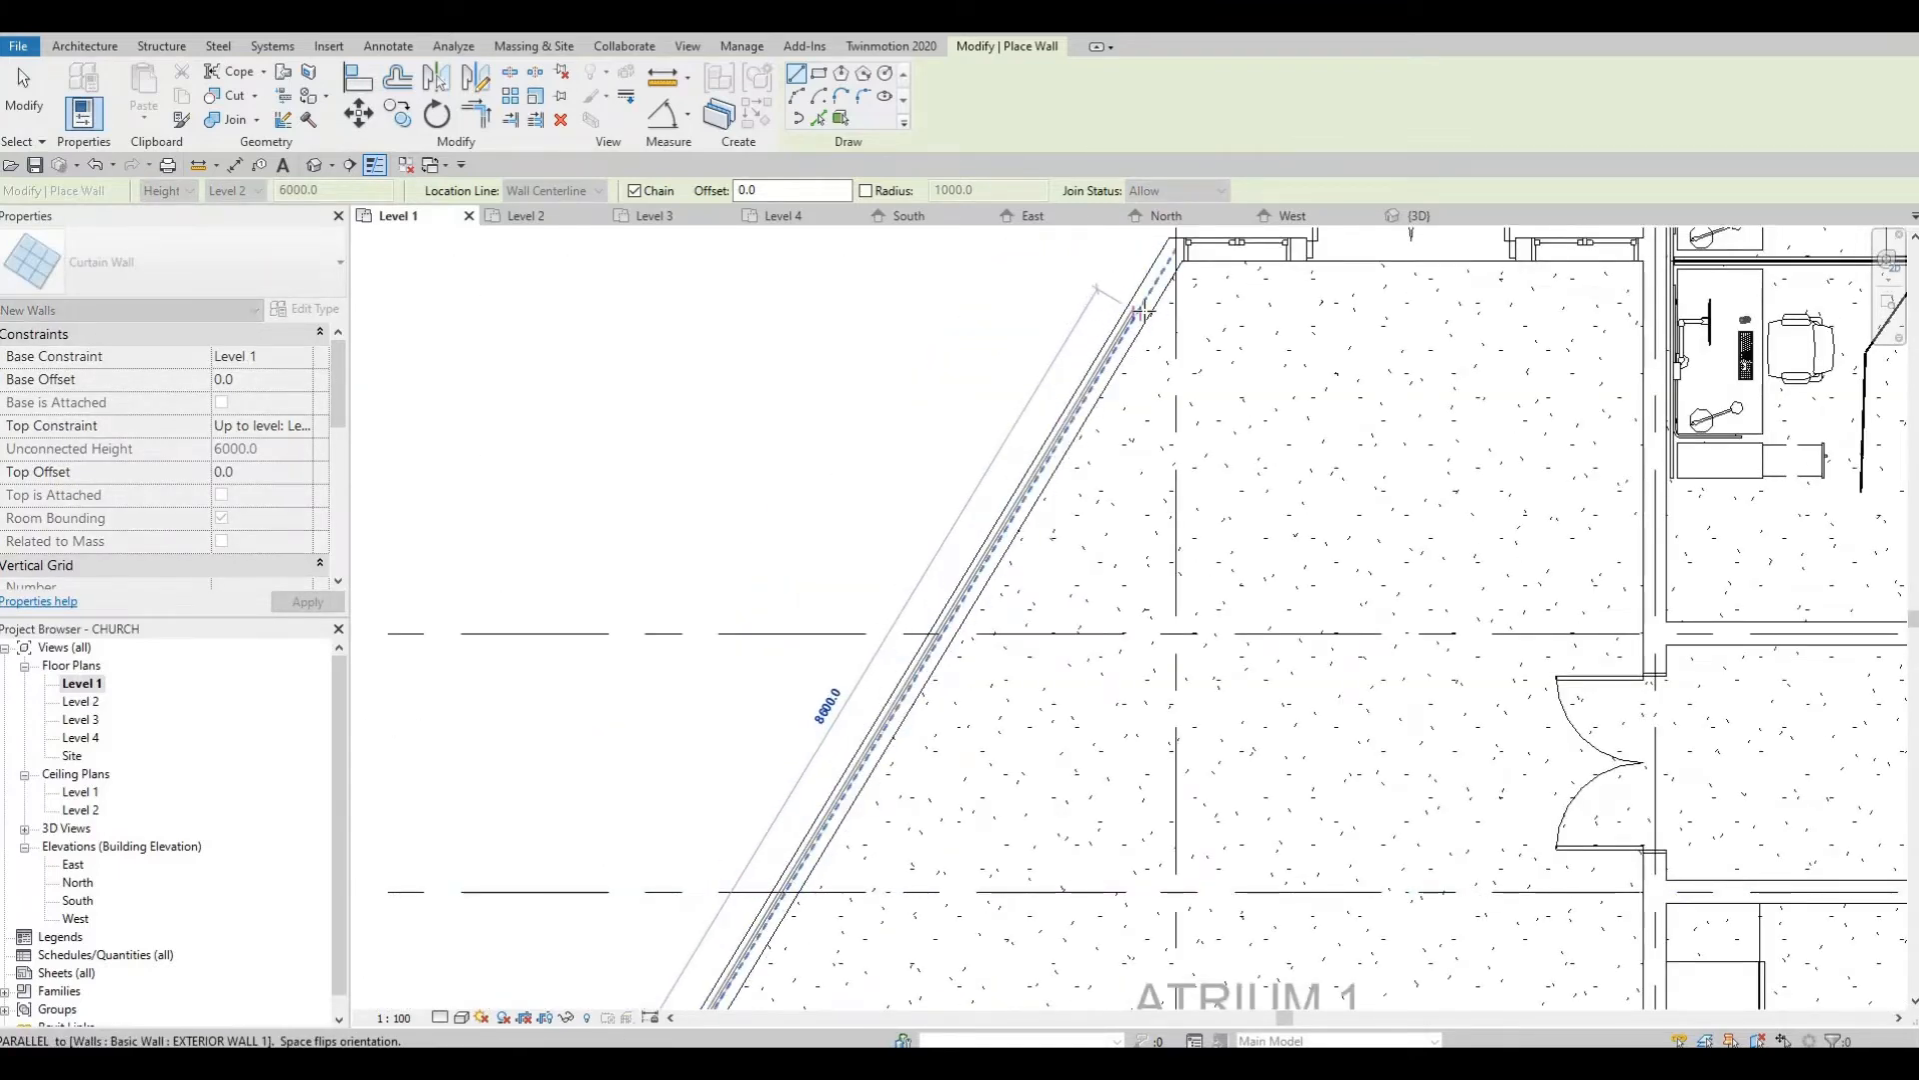
{"action": "left_click", "coordinate": [1116, 360]}
{"action": "scroll", "coordinate": [1089, 493], "scroll_direction": "down", "scroll_amount": 3}
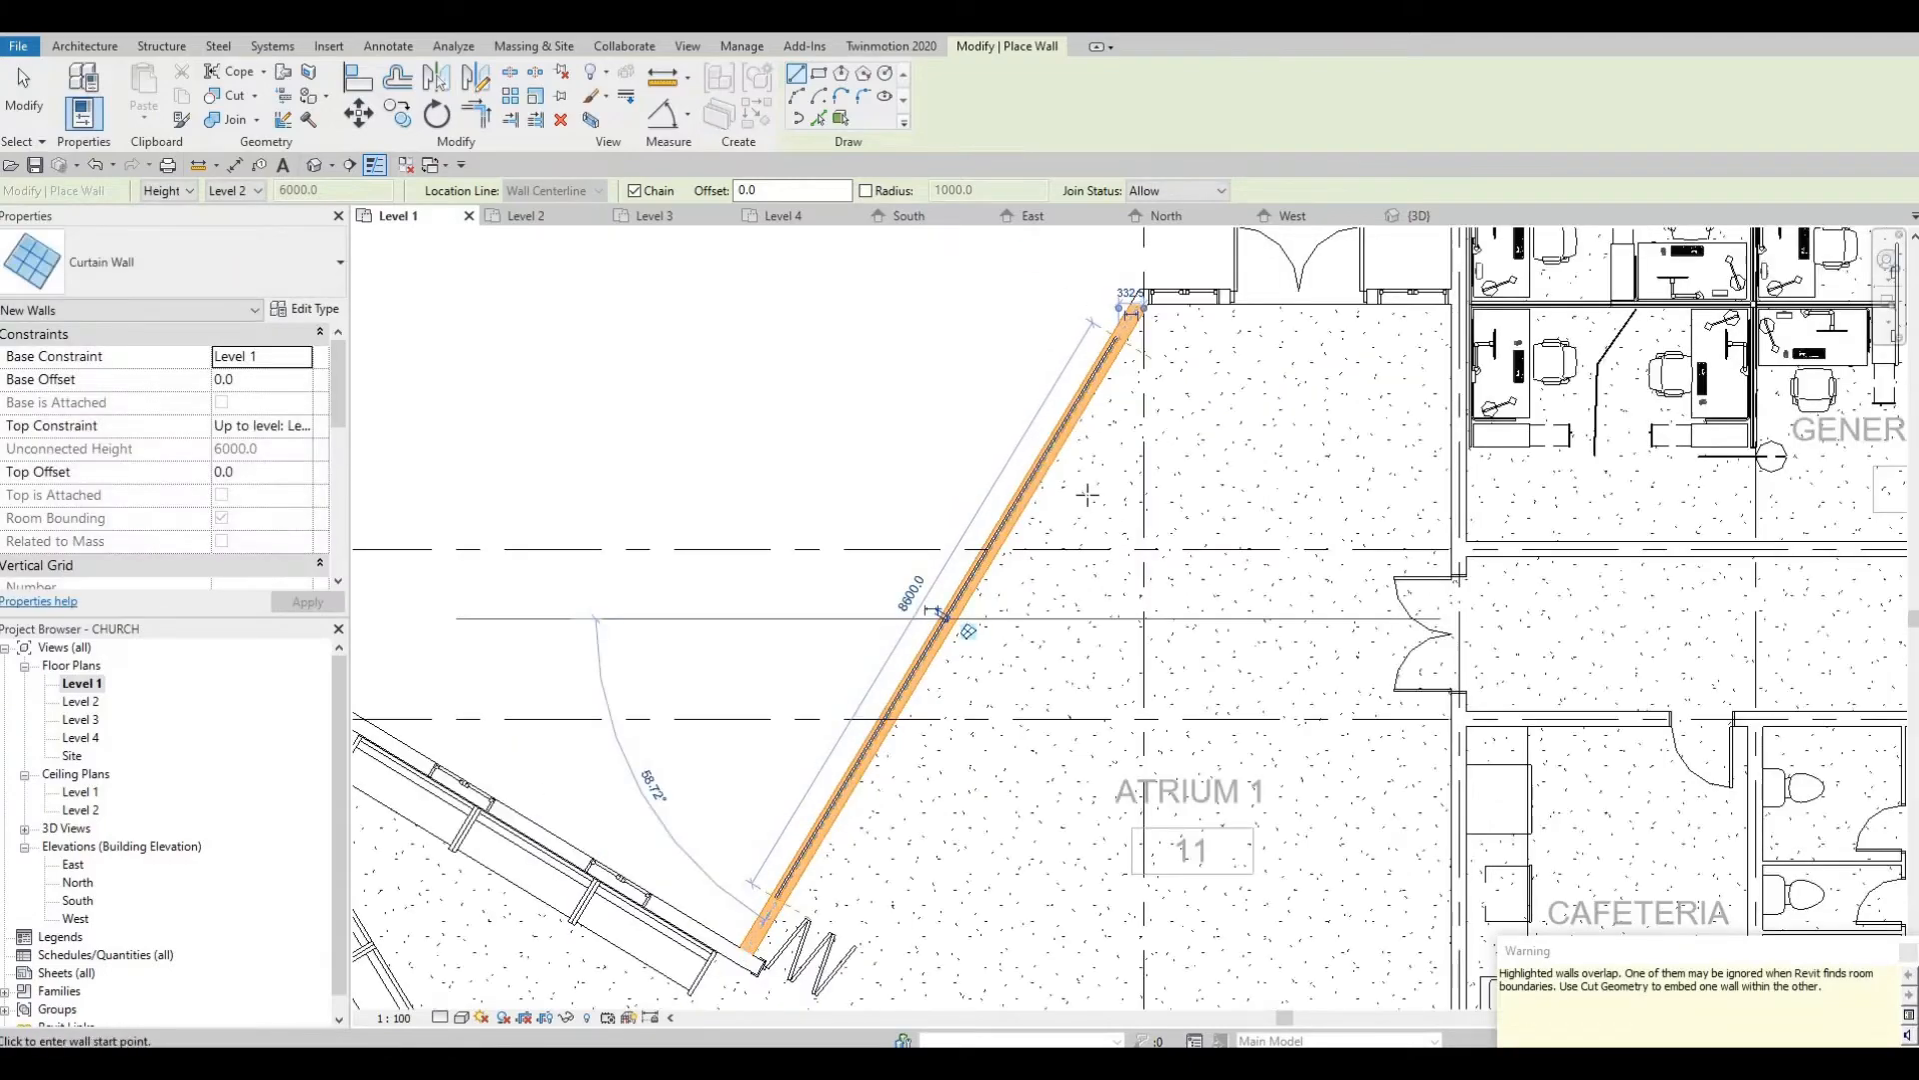
{"action": "key", "text": "Escape"}
Draw a Curtain Wall about 6080 mm long in Atrium 2's south exterior wall, east of the double door, with its orientation flipped
{"action": "scroll", "coordinate": [1054, 440], "scroll_direction": "down", "scroll_amount": 1}
{"action": "middle_click_drag", "start_coordinate": [911, 672], "coordinate": [1011, 506]}
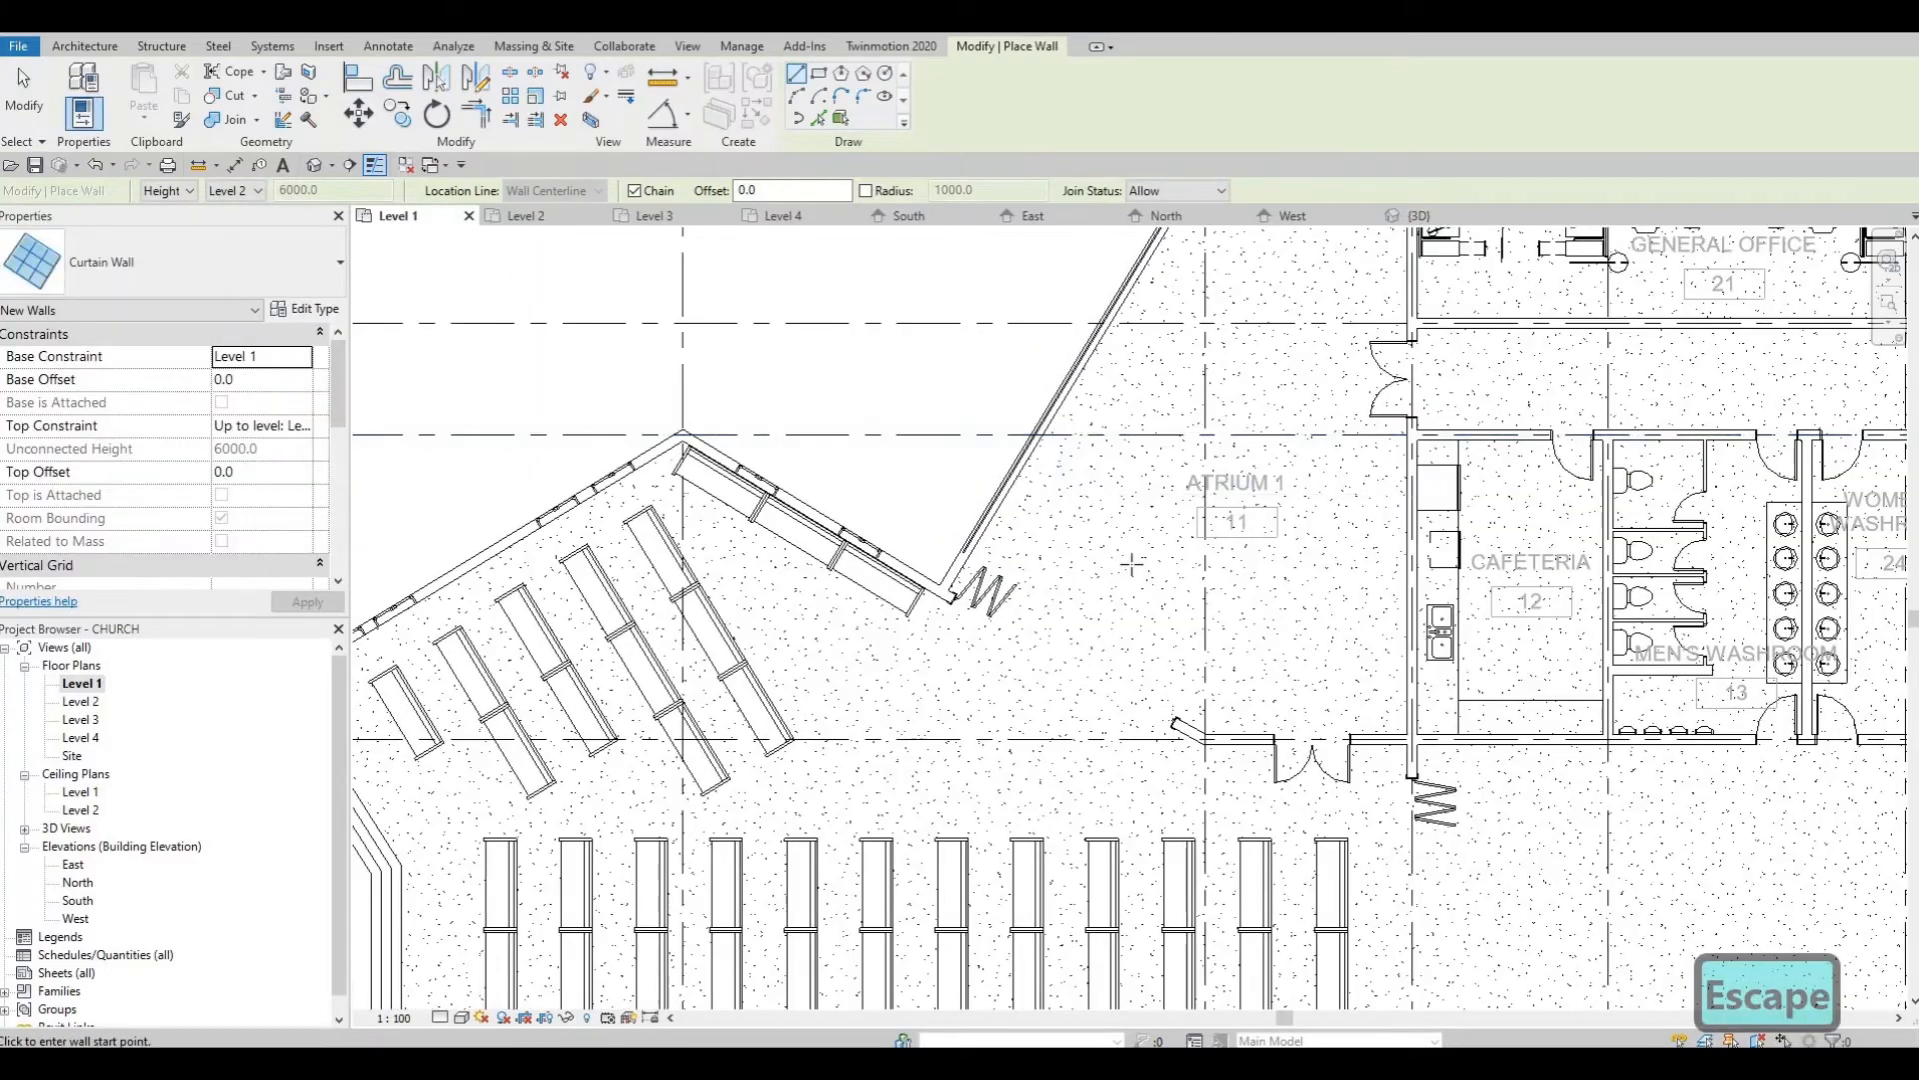
{"action": "scroll", "coordinate": [1119, 570], "scroll_direction": "down", "scroll_amount": 2}
{"action": "middle_click_drag", "start_coordinate": [978, 792], "coordinate": [1019, 459]}
{"action": "scroll", "coordinate": [1018, 459], "scroll_direction": "down", "scroll_amount": 2}
{"action": "middle_click_drag", "start_coordinate": [1078, 651], "coordinate": [894, 308]}
{"action": "scroll", "coordinate": [1220, 610], "scroll_direction": "up", "scroll_amount": 6}
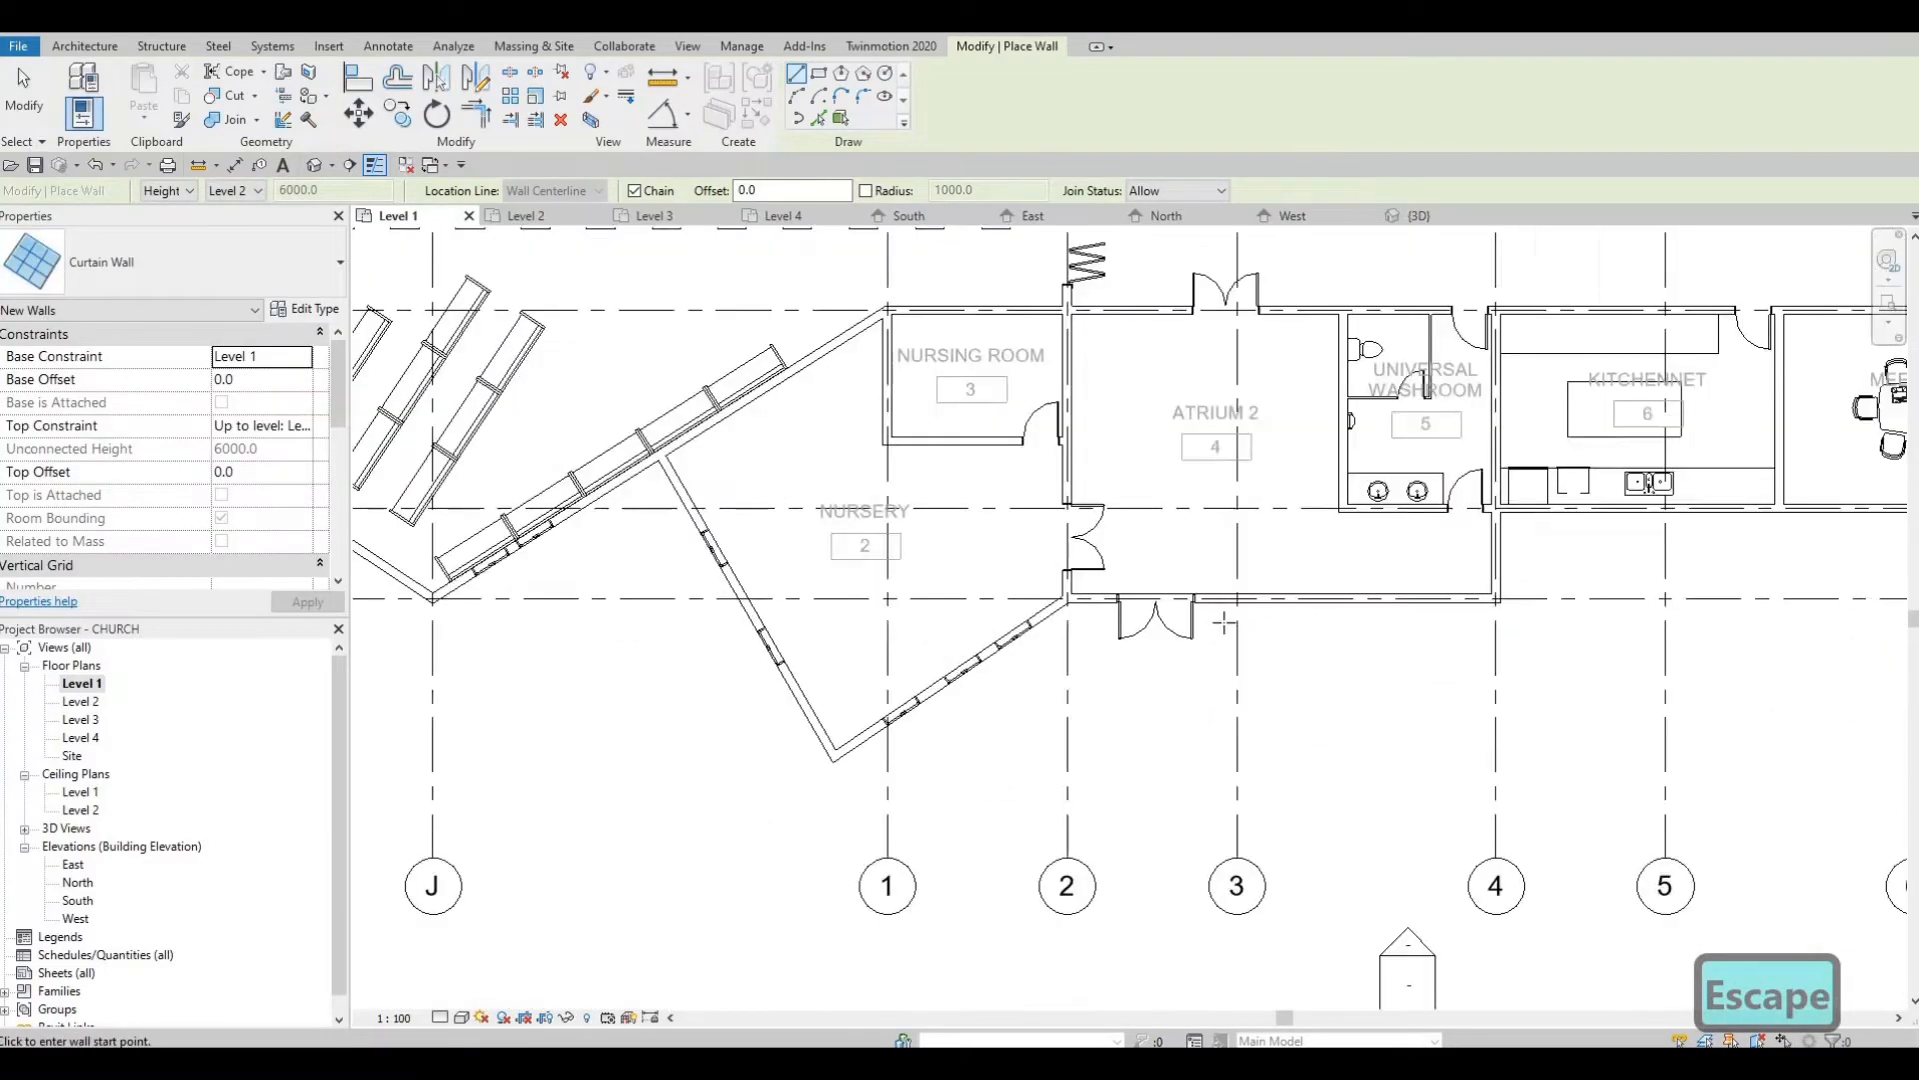
{"action": "scroll", "coordinate": [1221, 626], "scroll_direction": "up", "scroll_amount": 2}
{"action": "left_click", "coordinate": [1222, 627]}
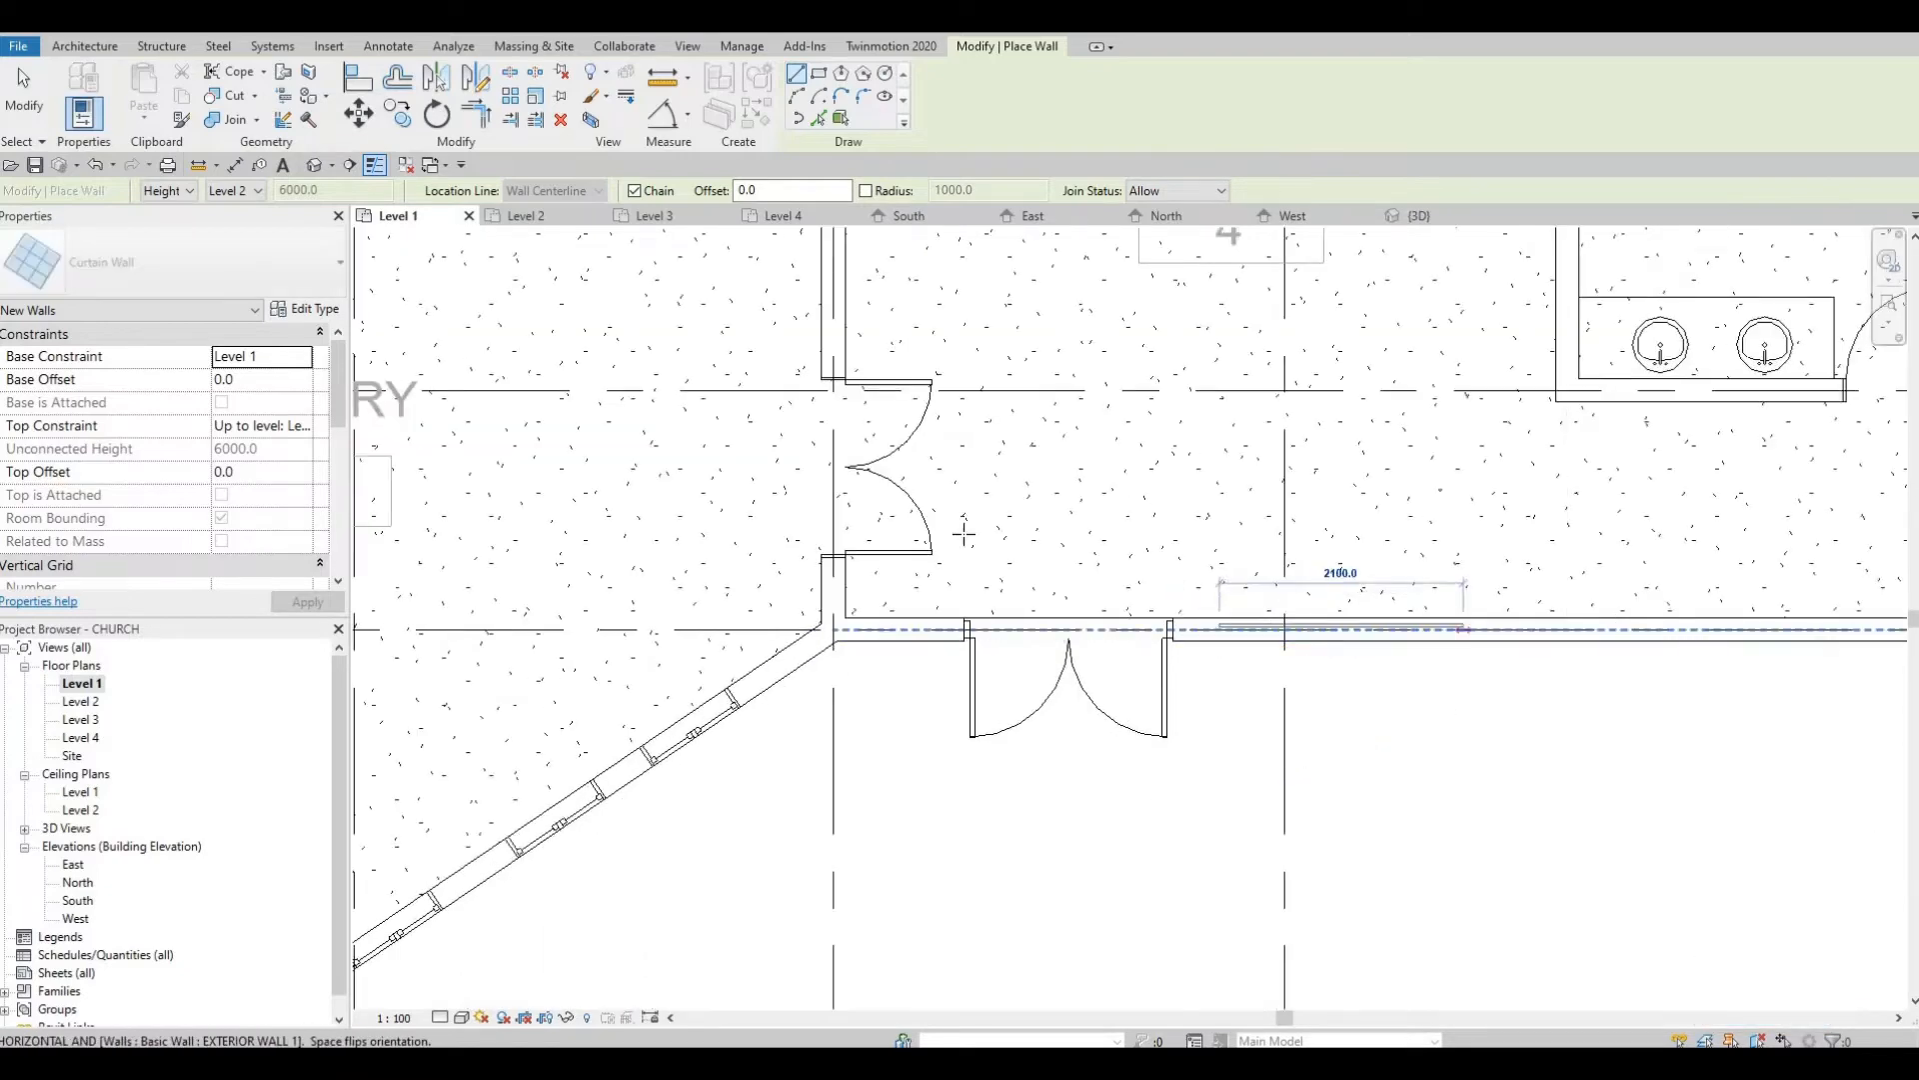
{"action": "middle_click_drag", "start_coordinate": [1486, 571], "coordinate": [831, 486]}
{"action": "scroll", "coordinate": [1206, 546], "scroll_direction": "up", "scroll_amount": 1}
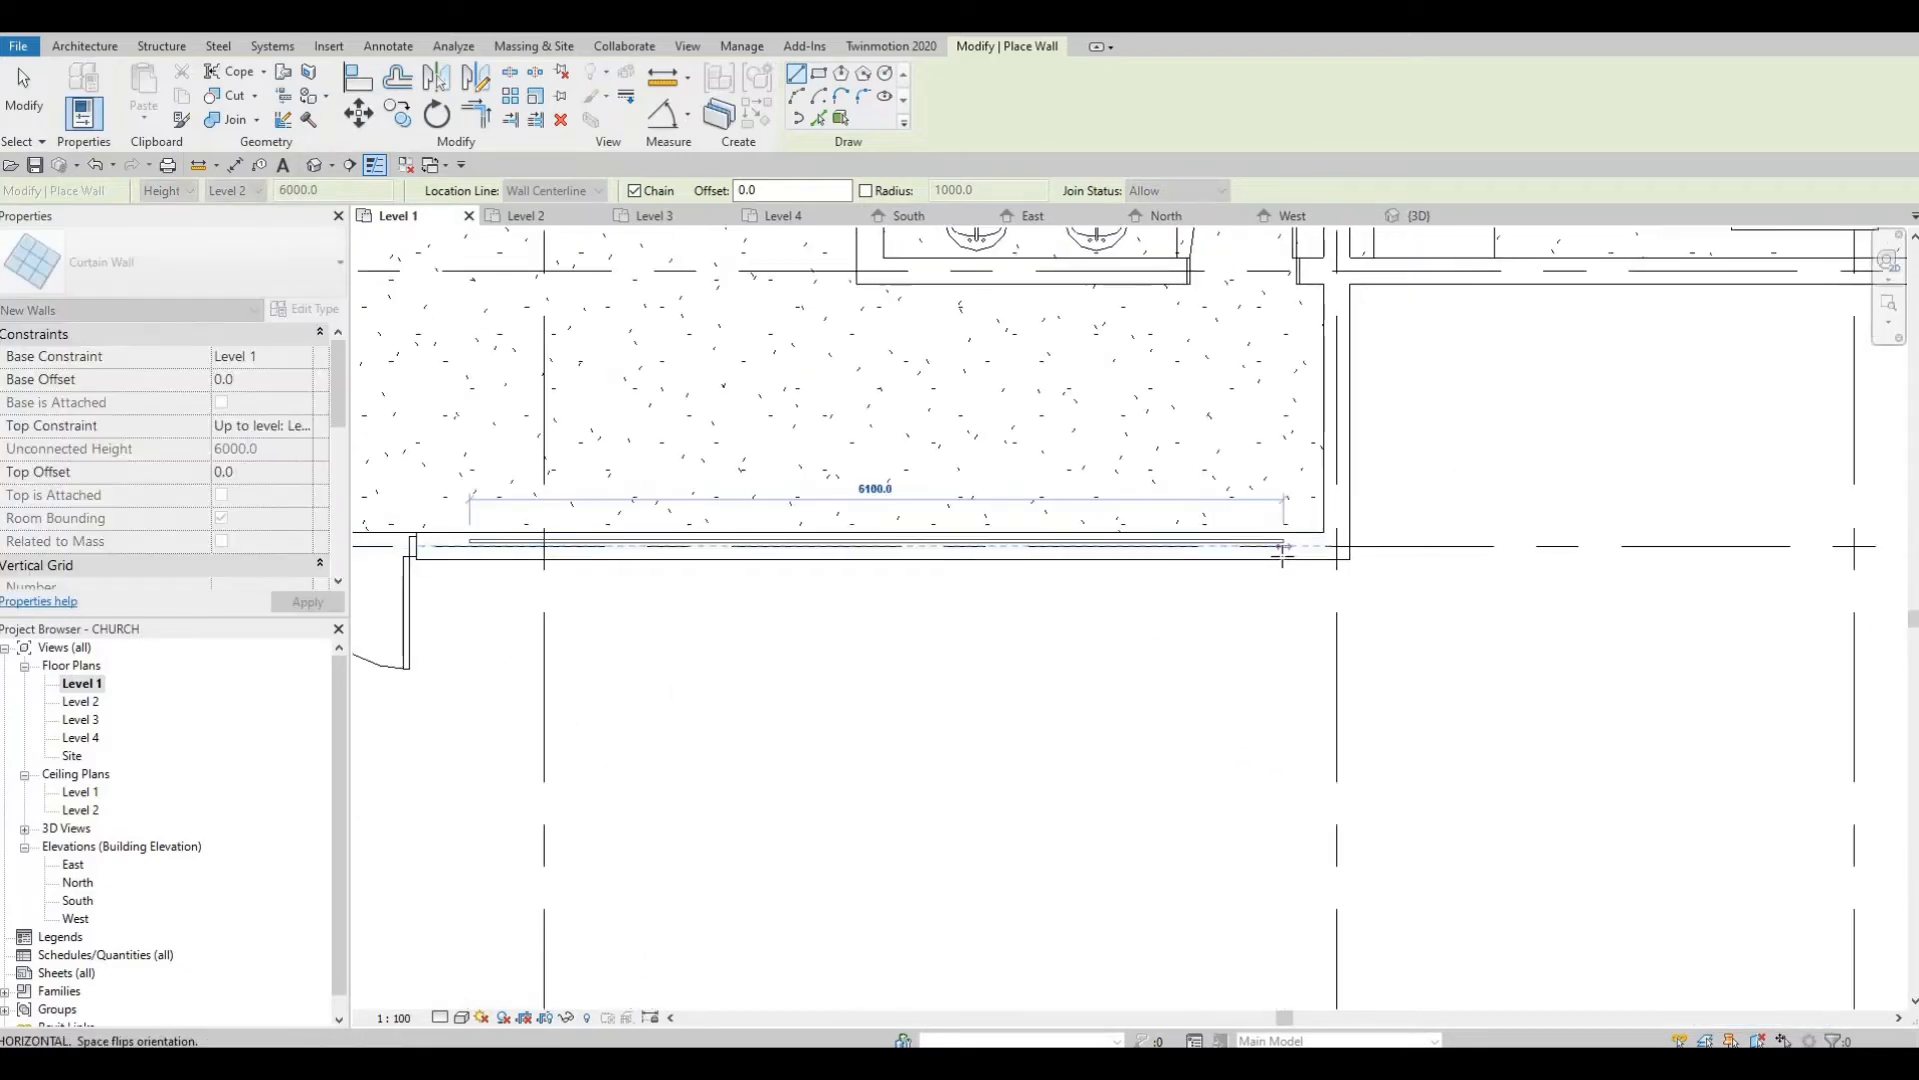
{"action": "double_click", "coordinate": [1284, 548]}
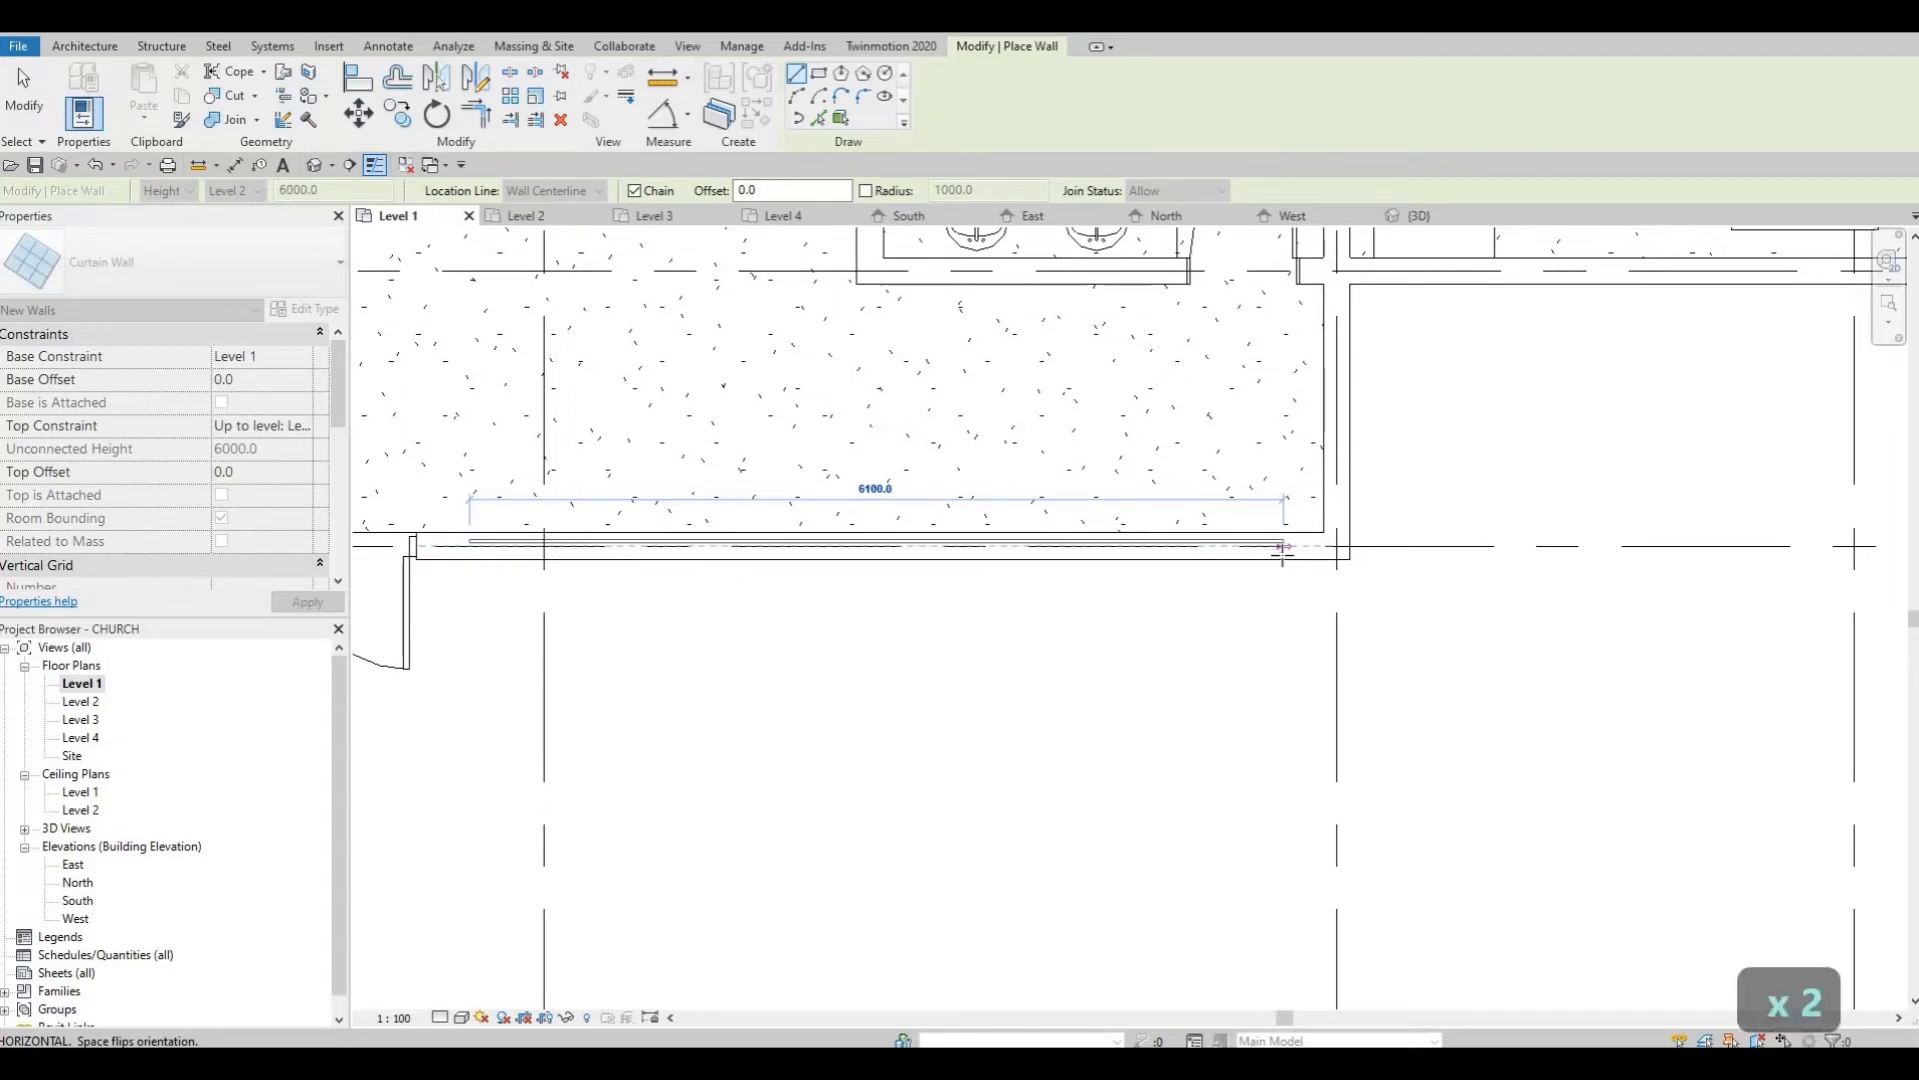
{"action": "scroll", "coordinate": [1284, 548], "scroll_direction": "up", "scroll_amount": 2}
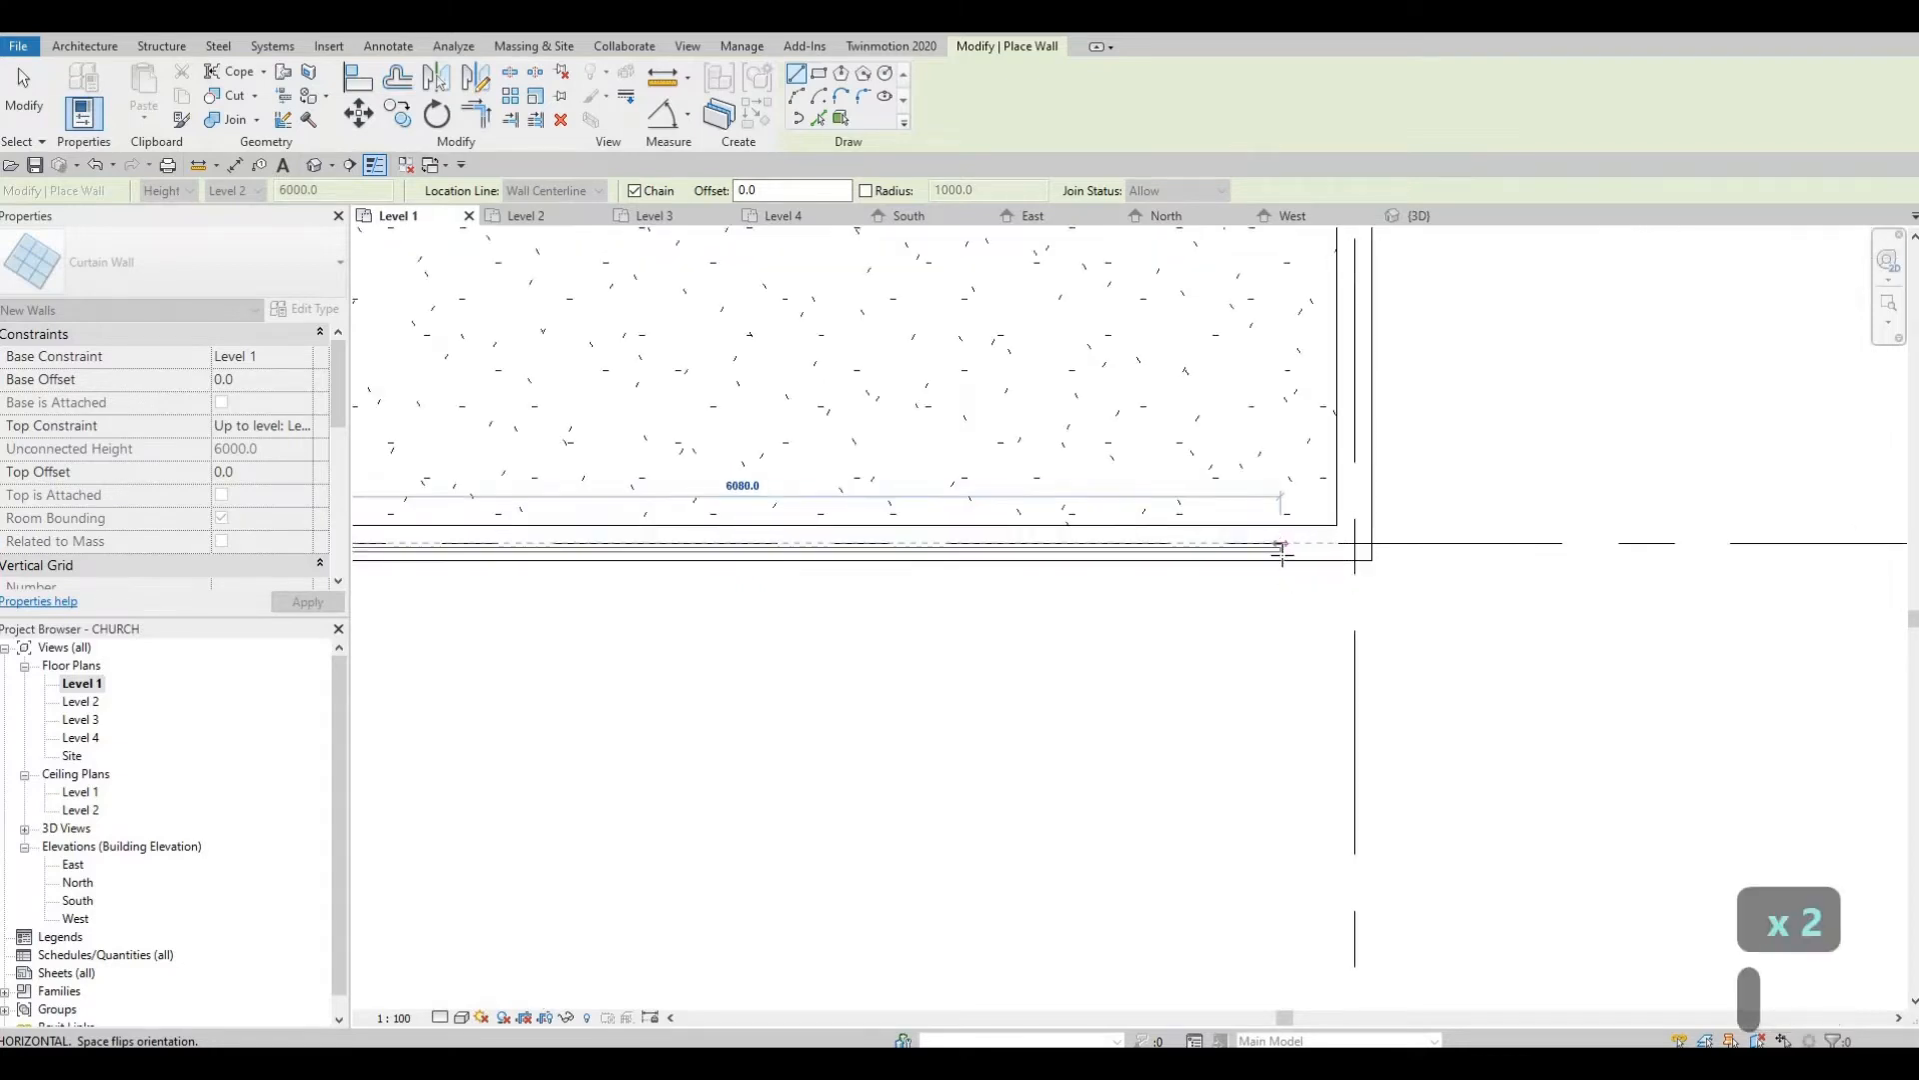
{"action": "scroll", "coordinate": [1283, 548], "scroll_direction": "up", "scroll_amount": 1}
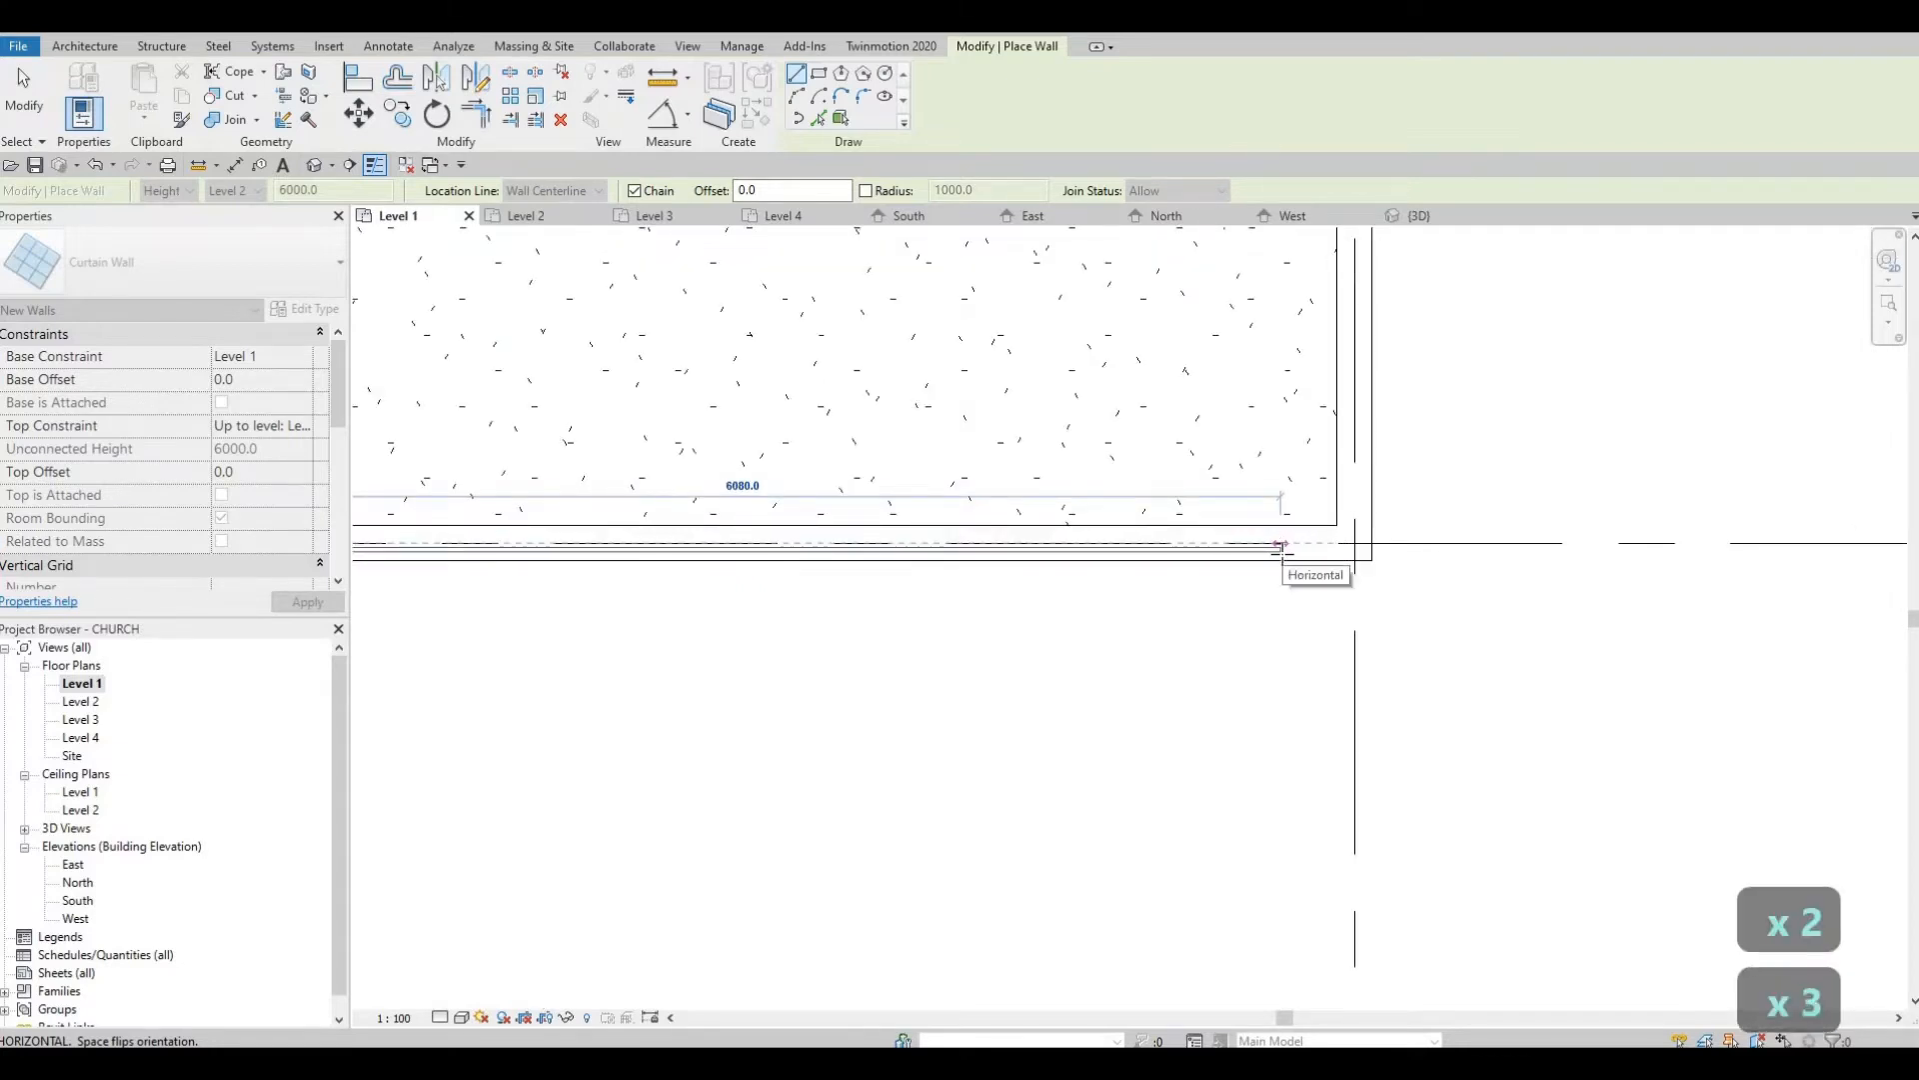
{"action": "key", "text": "space"}
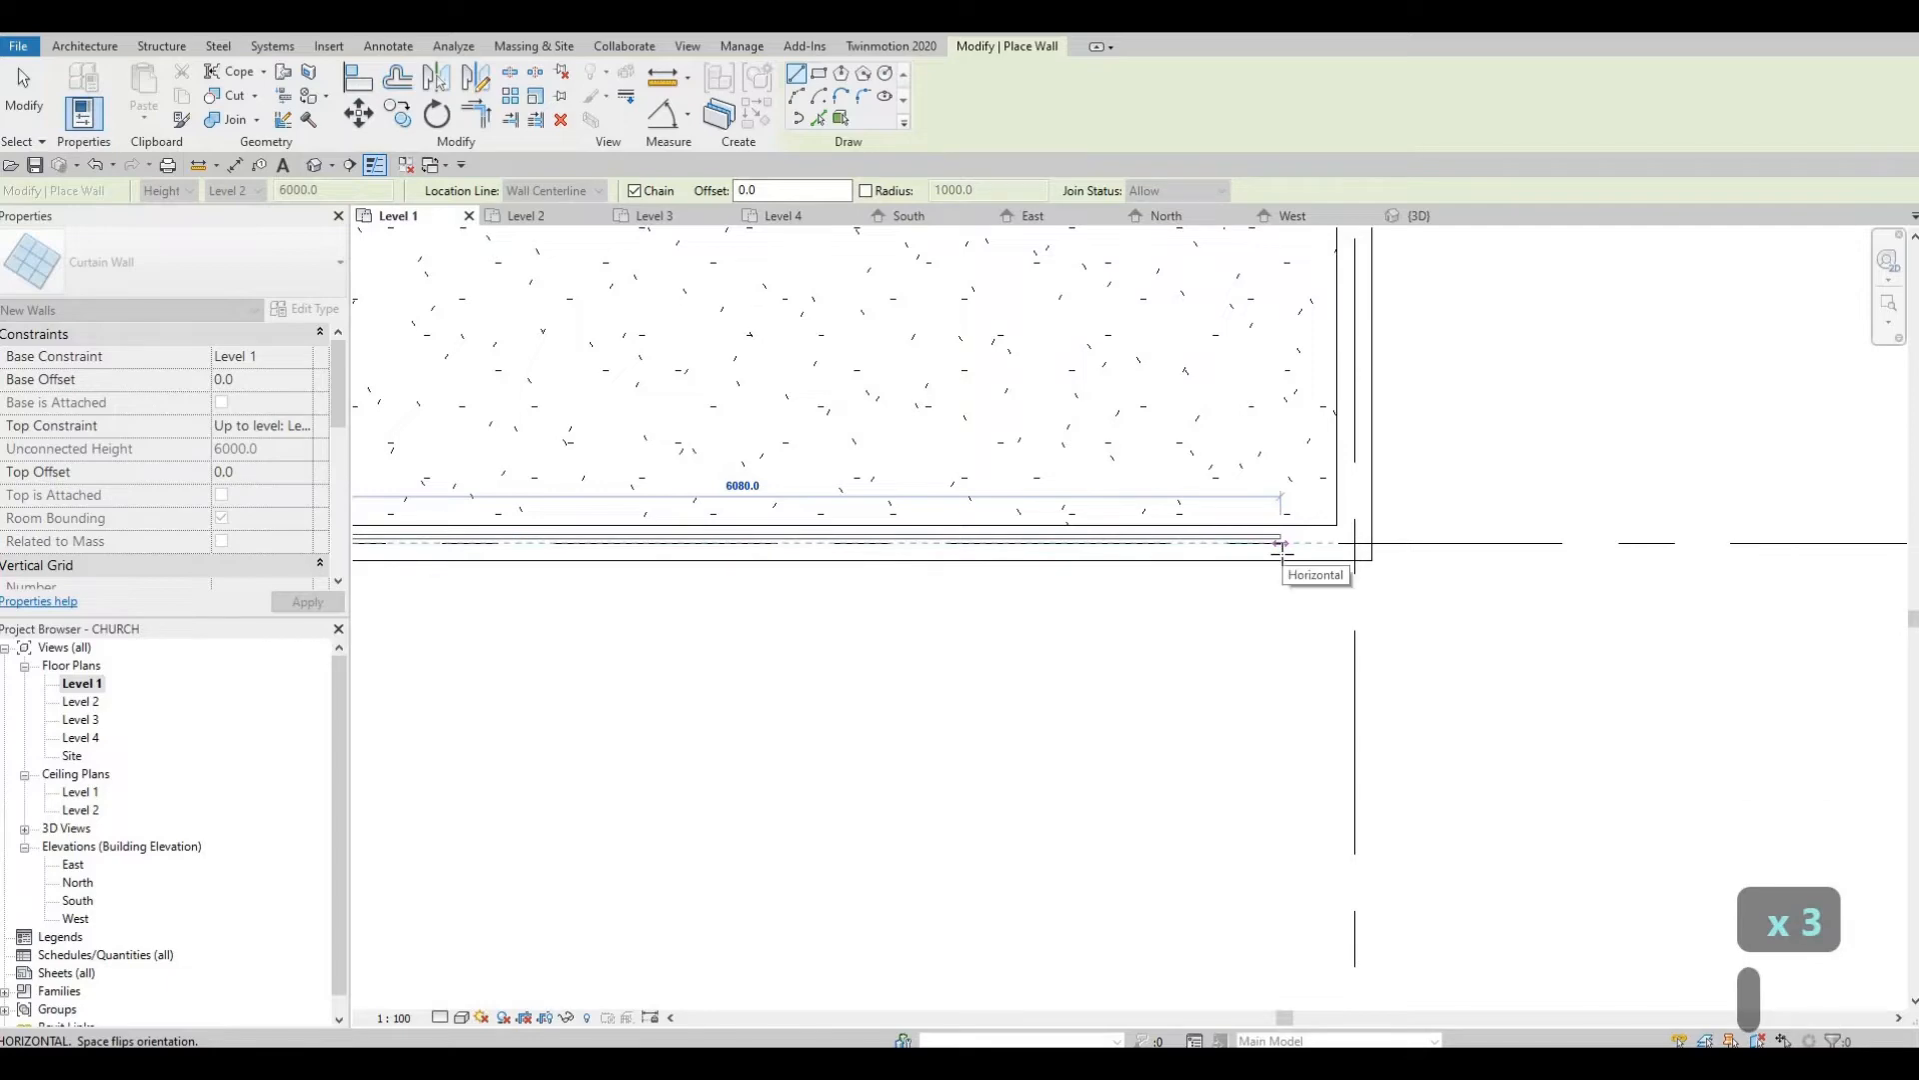
{"action": "left_click", "coordinate": [1280, 546]}
{"action": "key", "text": "Escape"}
{"action": "scroll", "coordinate": [1348, 549], "scroll_direction": "down", "scroll_amount": 5}
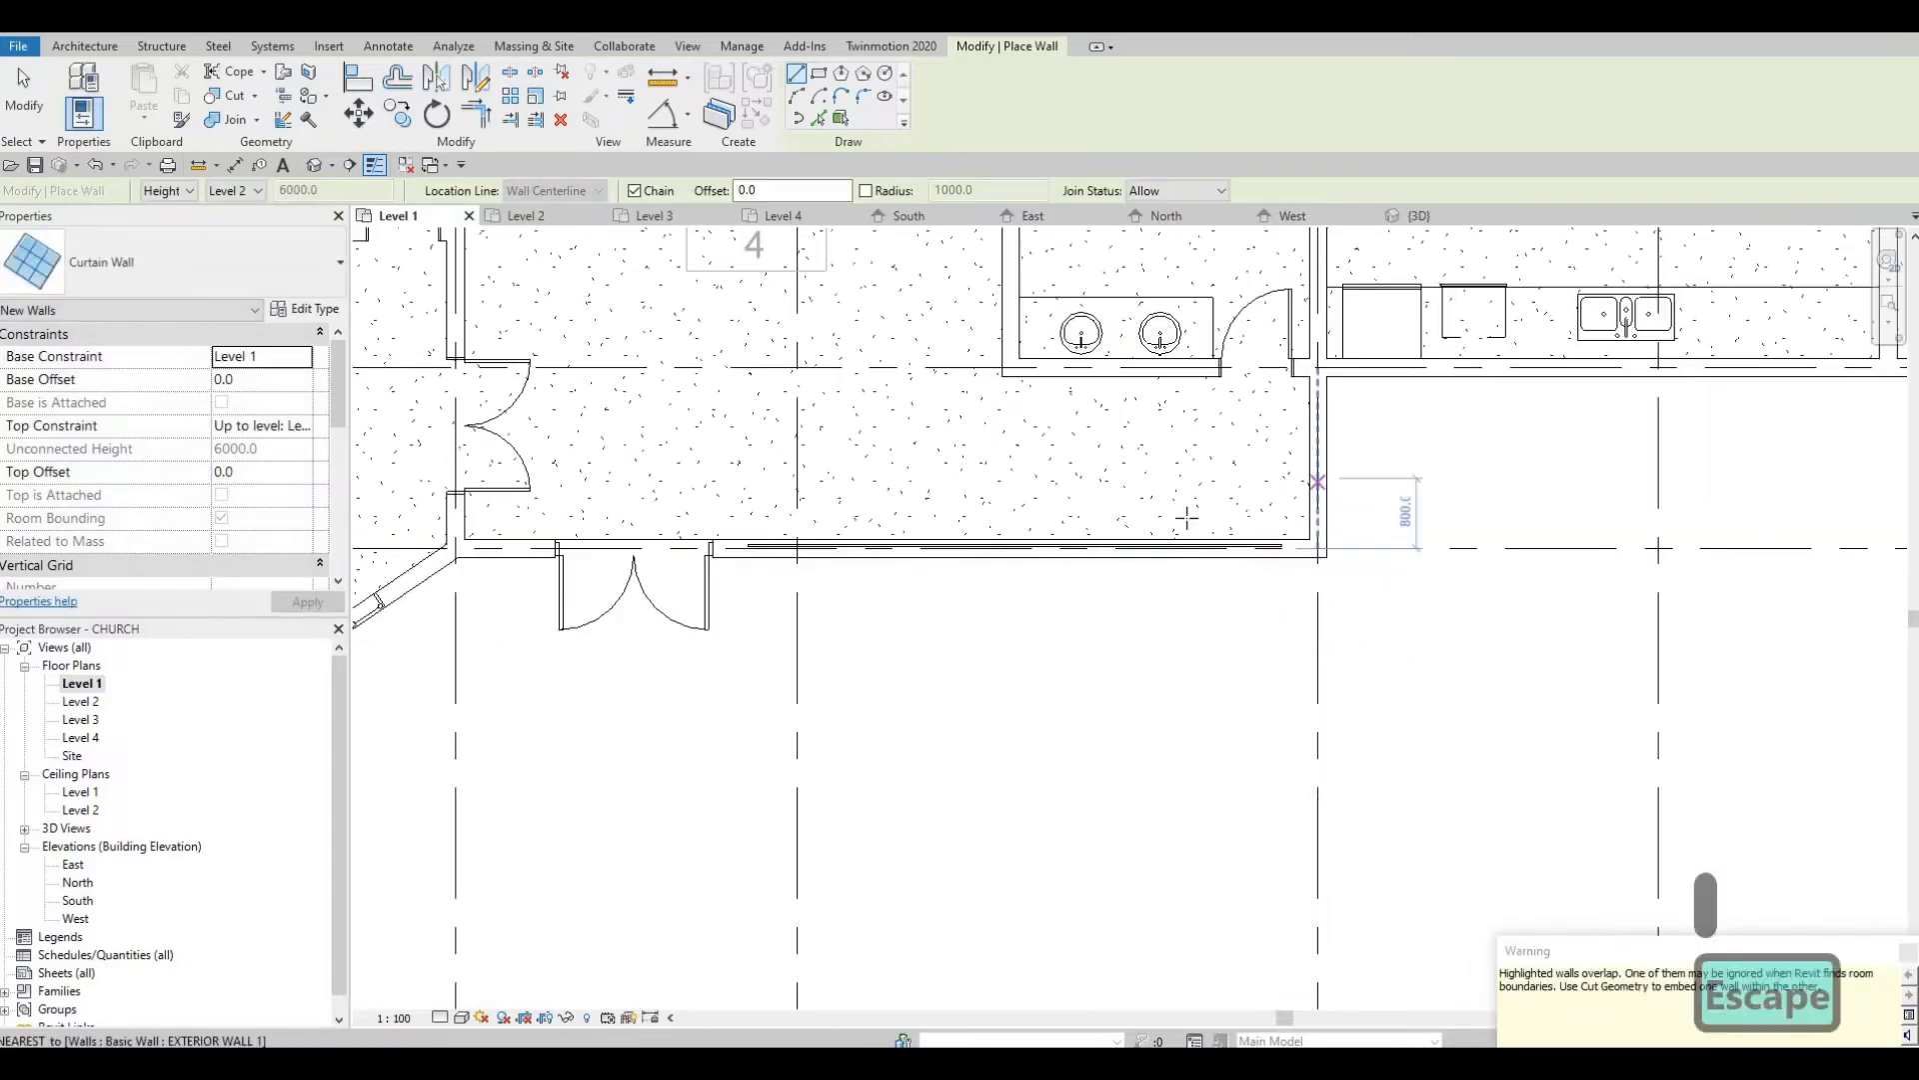
Draw a Curtain Wall about 3700 mm long in the Kitchennet's south exterior wall, starting about 1900 mm east of its west wall
{"action": "scroll", "coordinate": [976, 562], "scroll_direction": "up", "scroll_amount": 2}
{"action": "middle_click_drag", "start_coordinate": [1387, 455], "coordinate": [1145, 536]}
{"action": "scroll", "coordinate": [1077, 527], "scroll_direction": "up", "scroll_amount": 1}
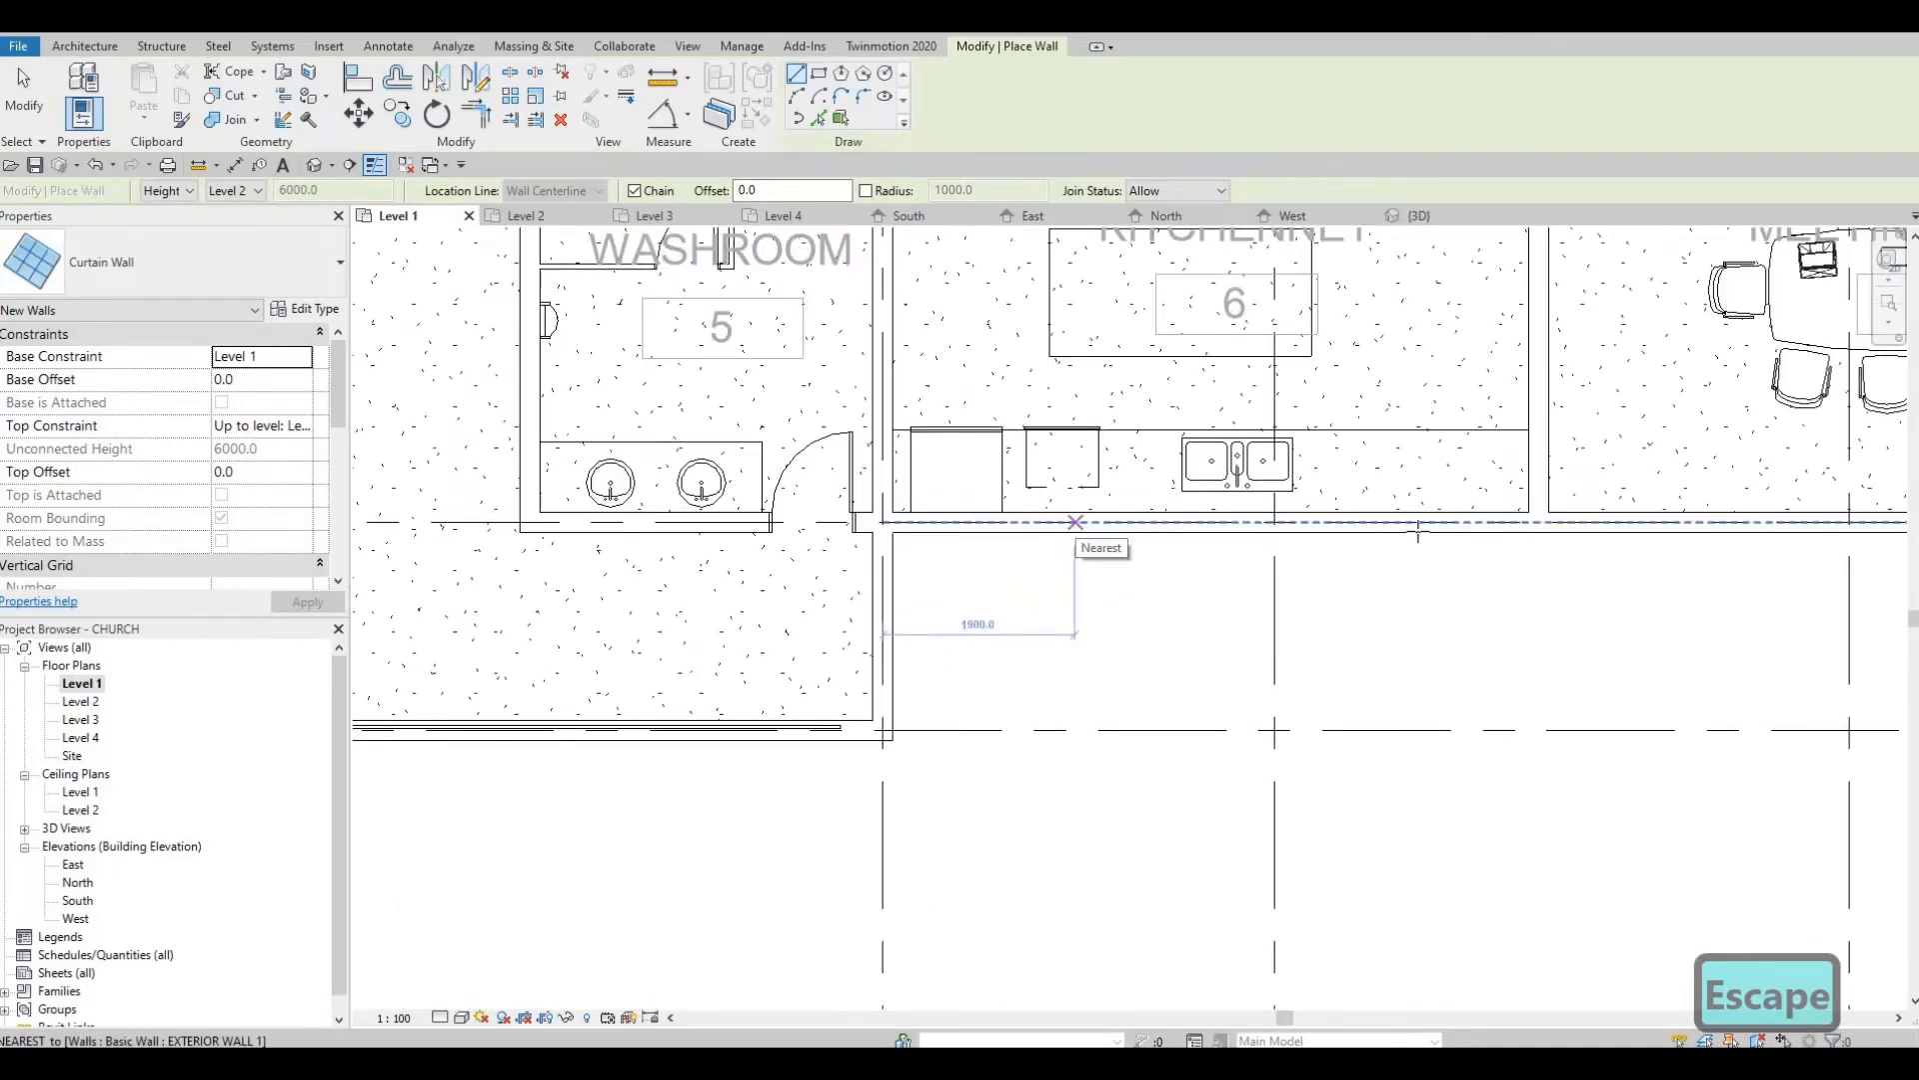
{"action": "left_click", "coordinate": [1075, 522]}
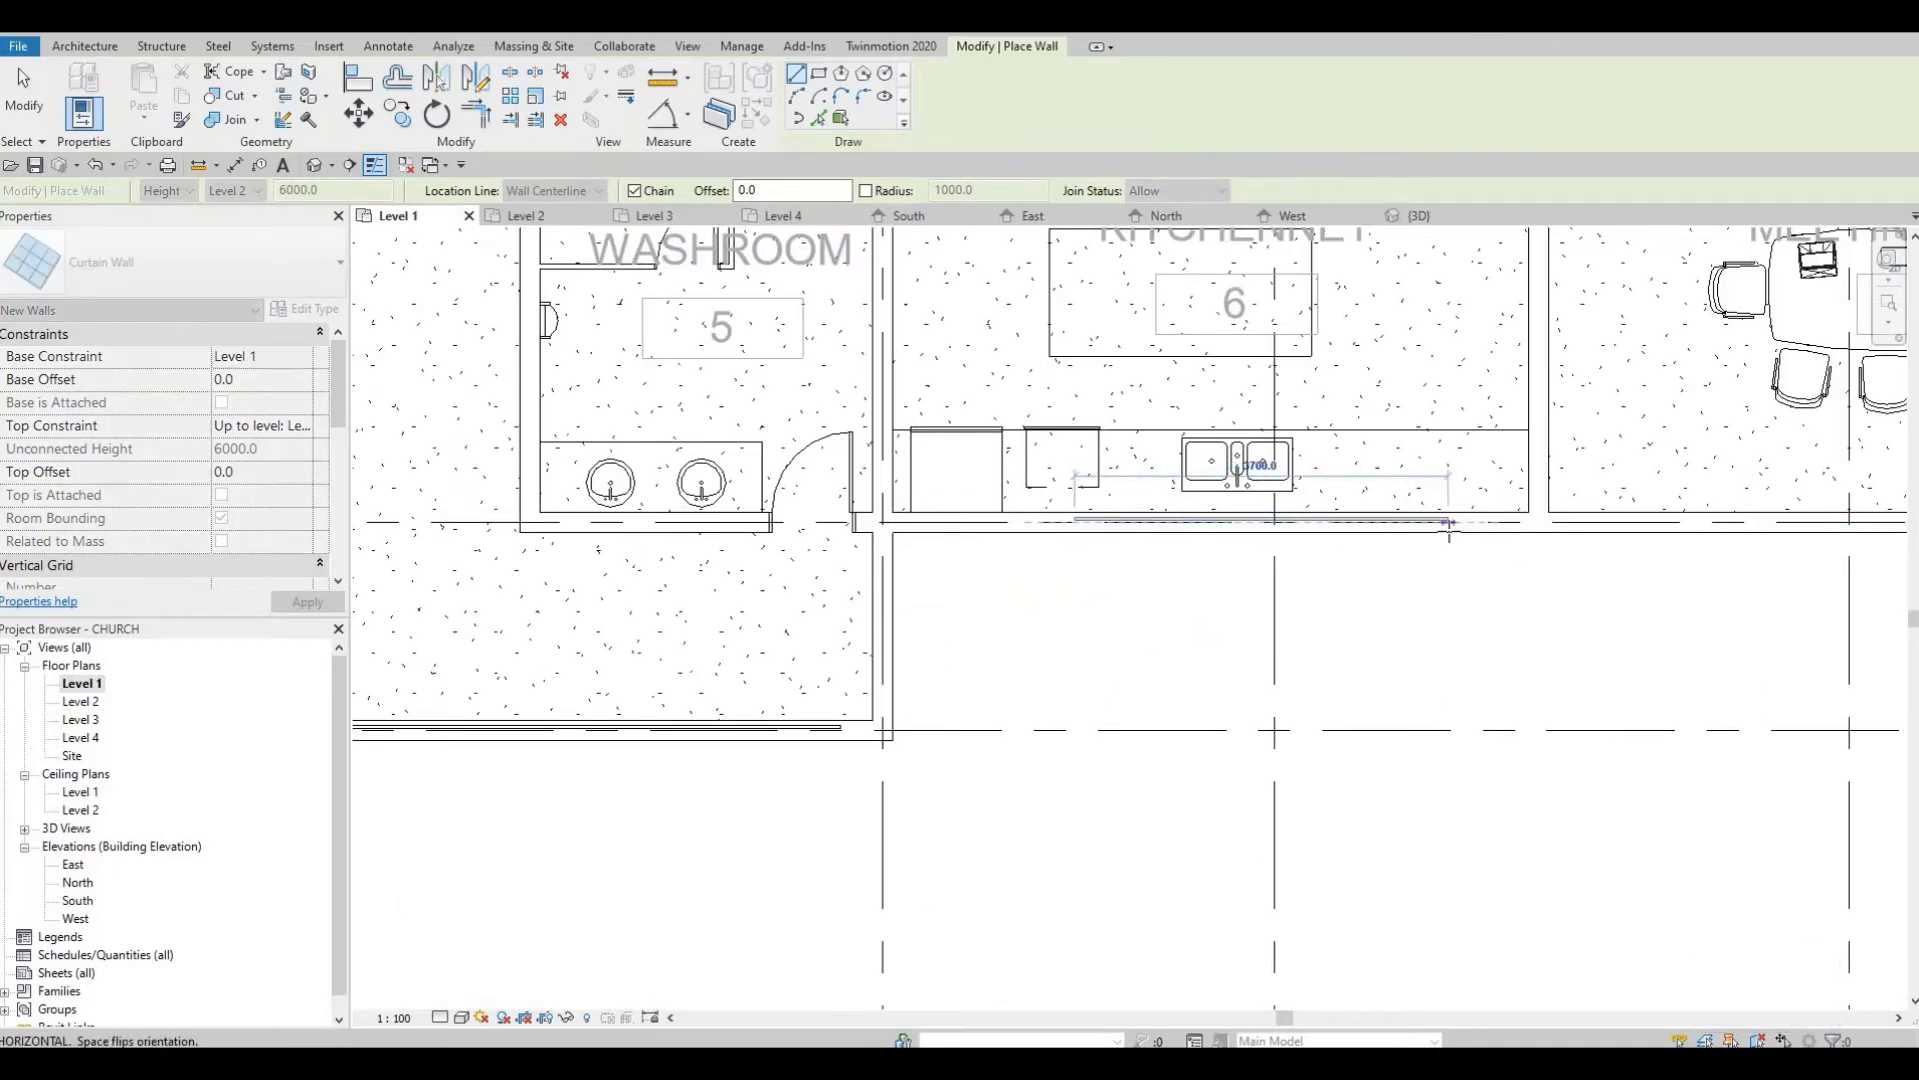
{"action": "left_click", "coordinate": [1449, 524]}
{"action": "key", "text": "Escape"}
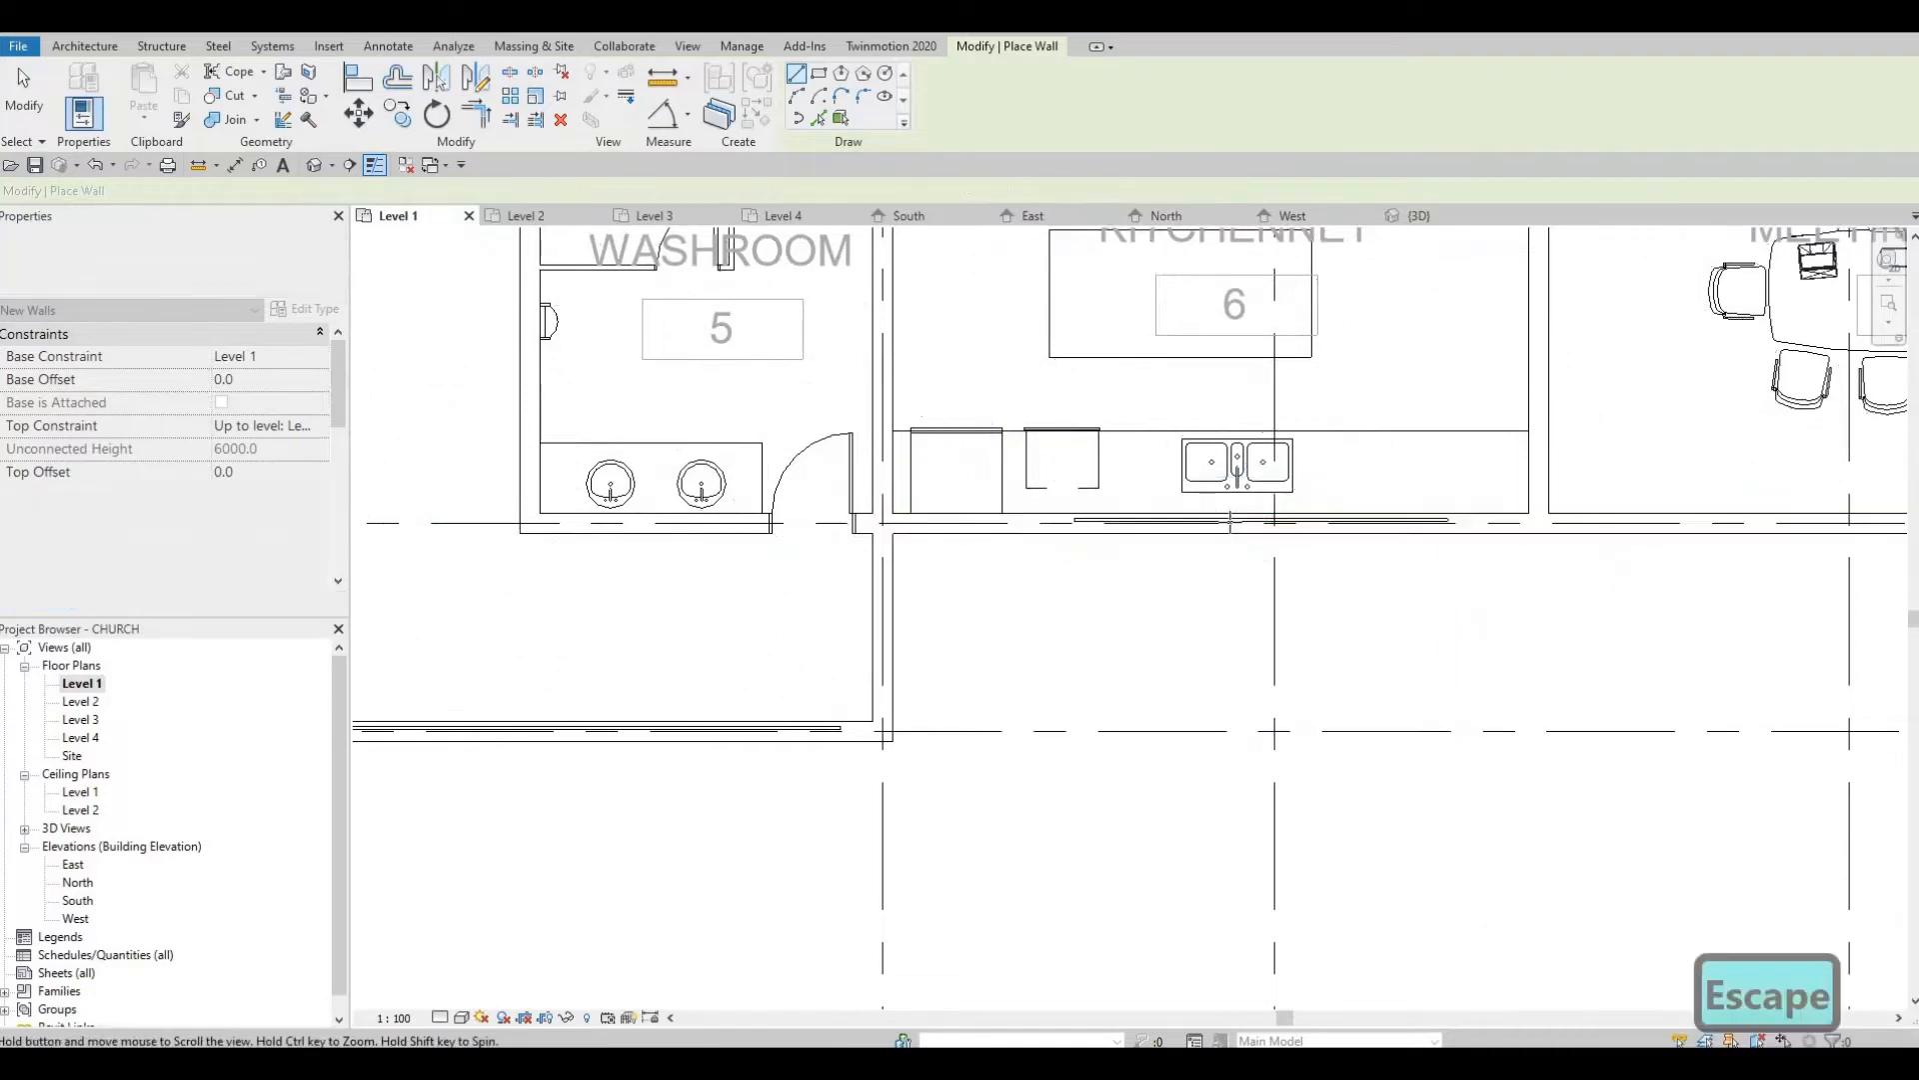
Draw a Curtain Wall about 5000 mm long in the south exterior wall of Meeting Room 1
{"action": "middle_click_drag", "start_coordinate": [1584, 575], "coordinate": [1000, 537]}
{"action": "left_click", "coordinate": [1005, 539]}
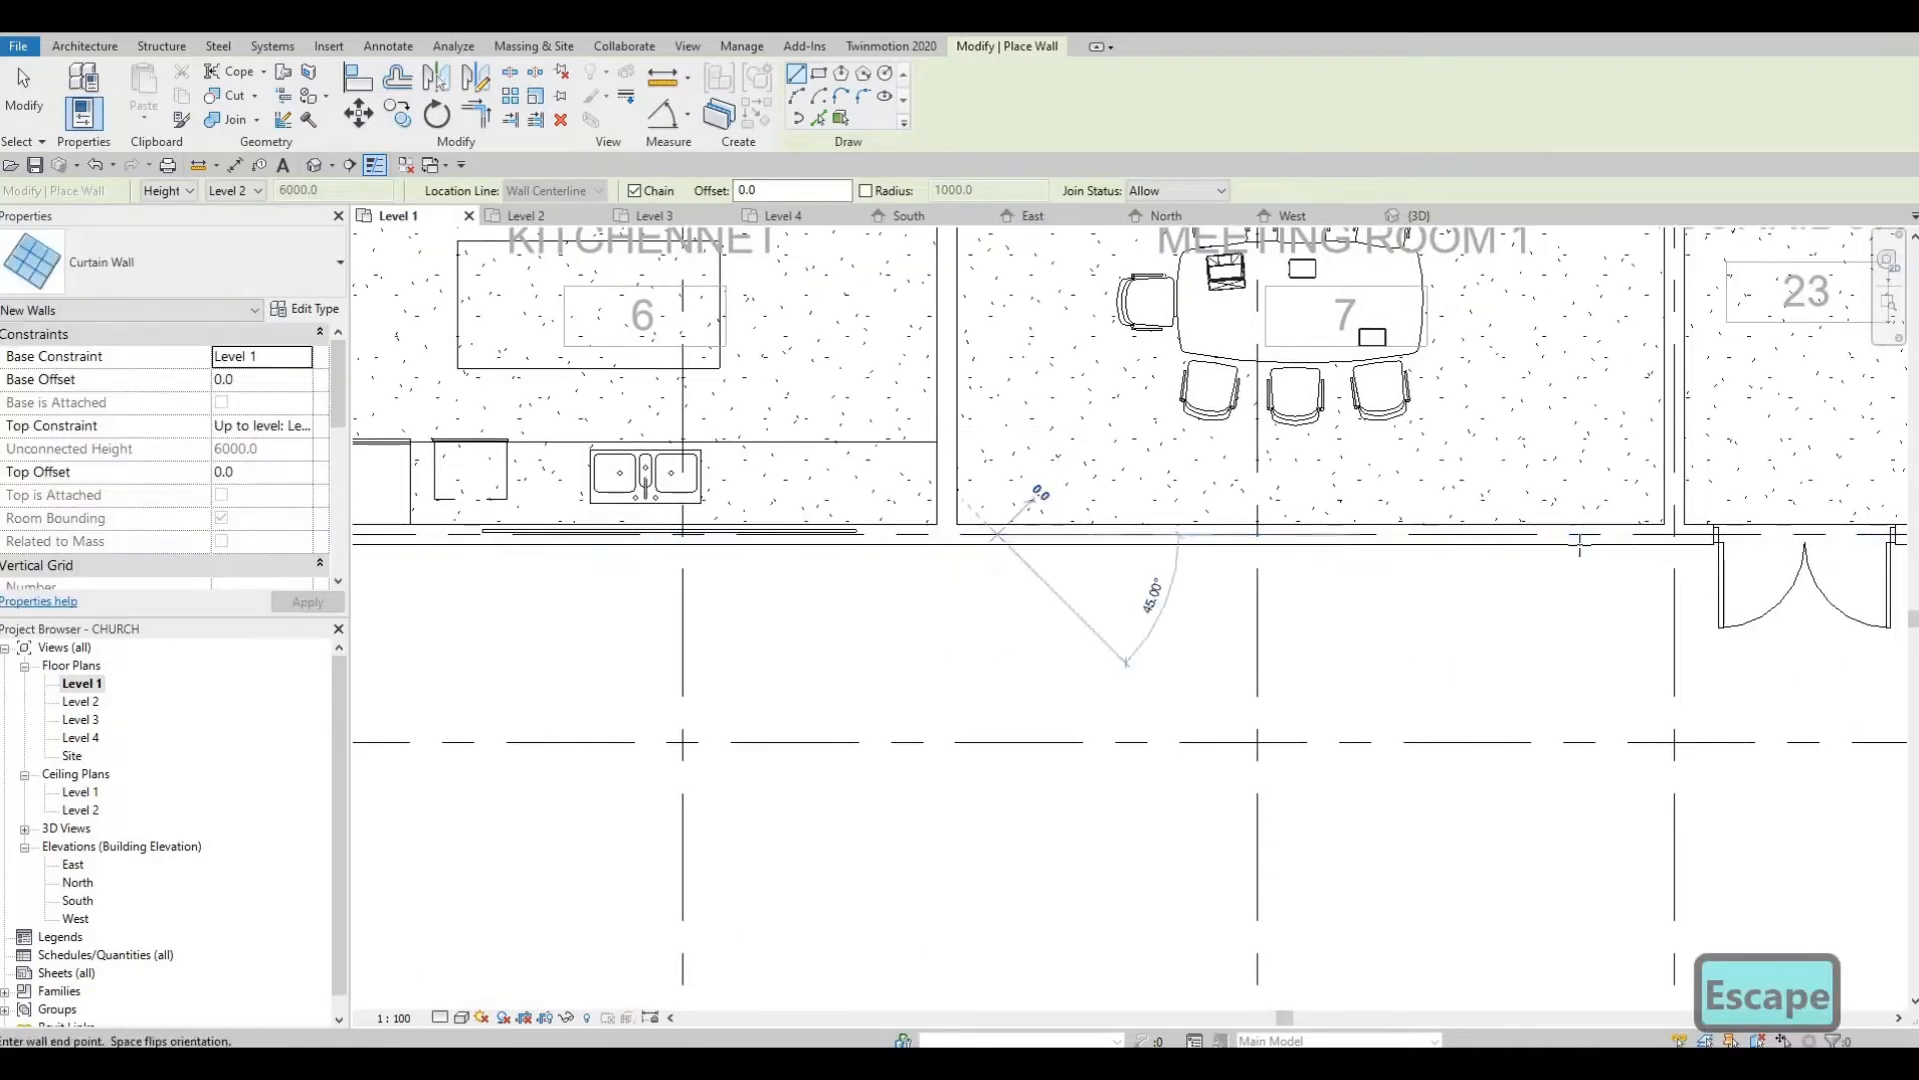
{"action": "left_click", "coordinate": [1589, 545]}
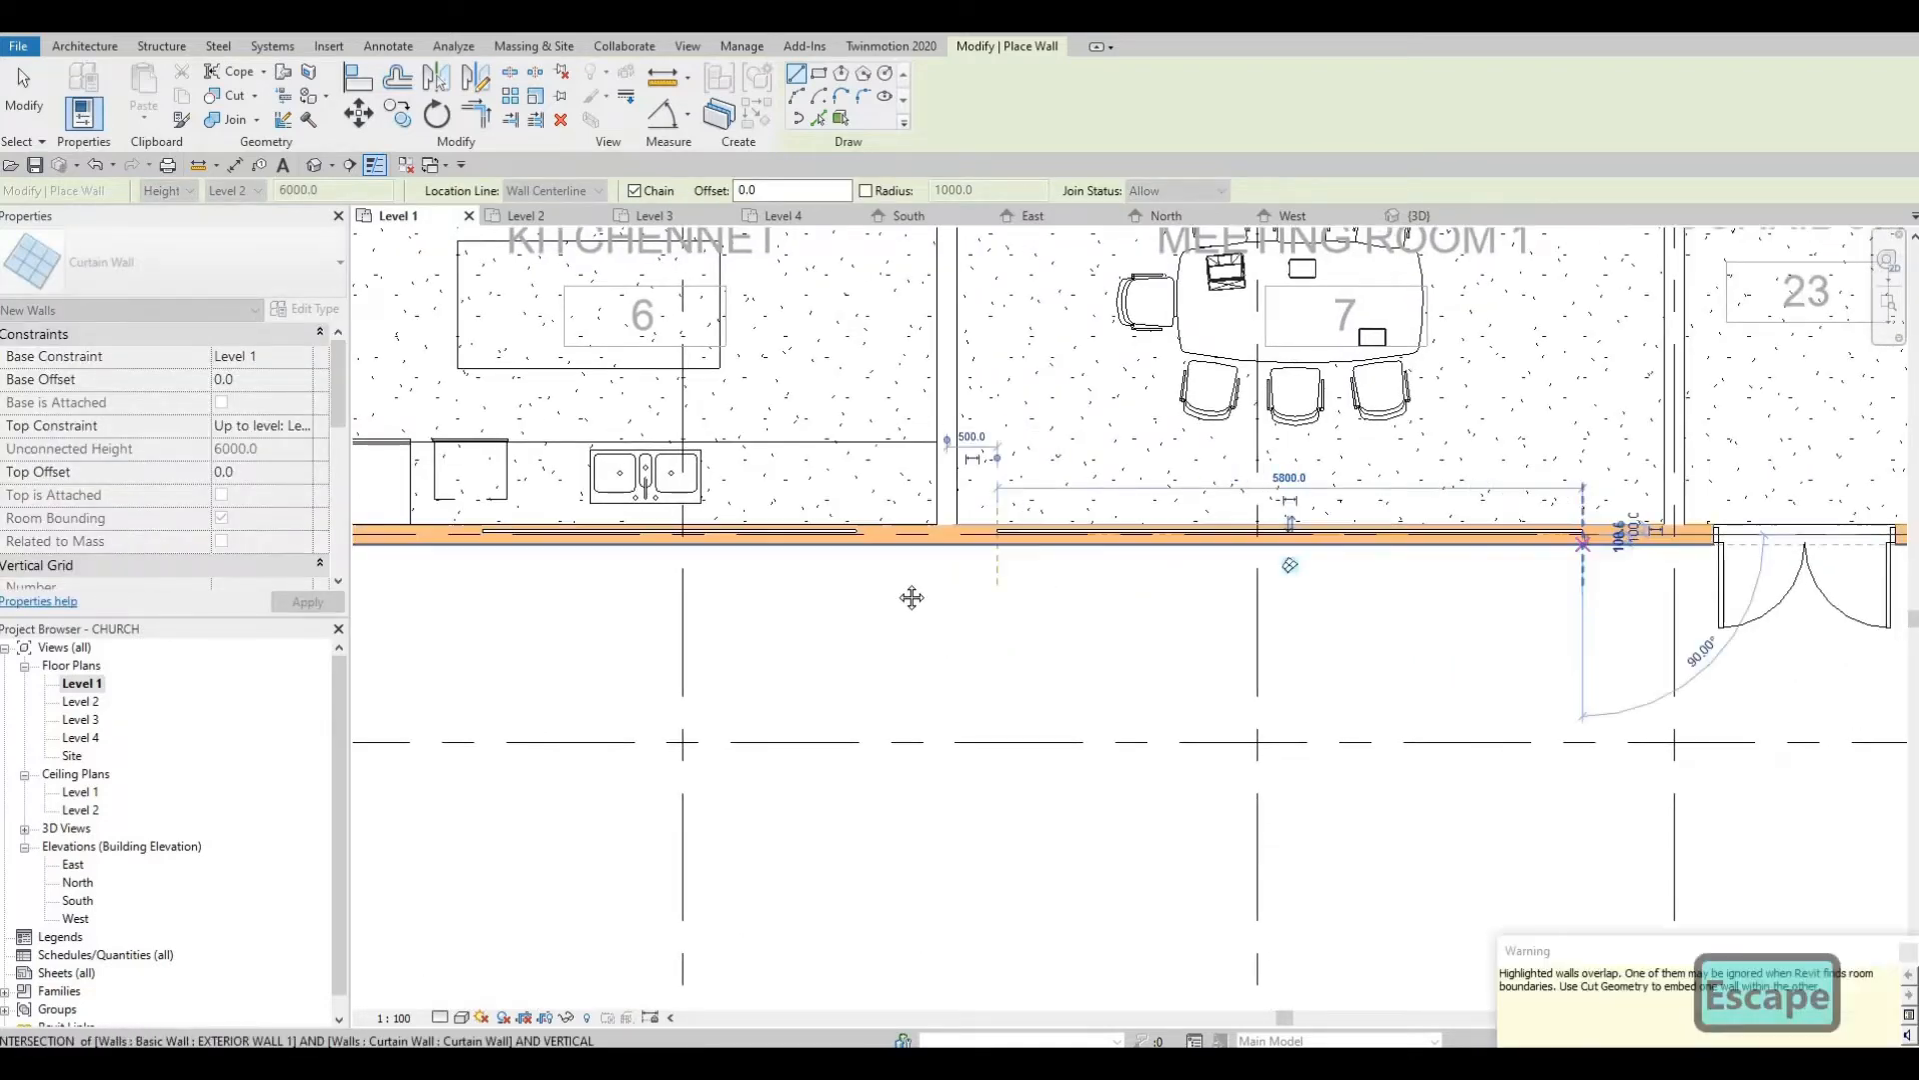
{"action": "key", "text": "Escape"}
Draw a Curtain Wall about 3300 mm long in the south exterior wall of Meeting Room 2
{"action": "scroll", "coordinate": [1160, 561], "scroll_direction": "down", "scroll_amount": 1}
{"action": "middle_click_drag", "start_coordinate": [1759, 545], "coordinate": [1150, 572]}
{"action": "scroll", "coordinate": [1163, 573], "scroll_direction": "up", "scroll_amount": 2}
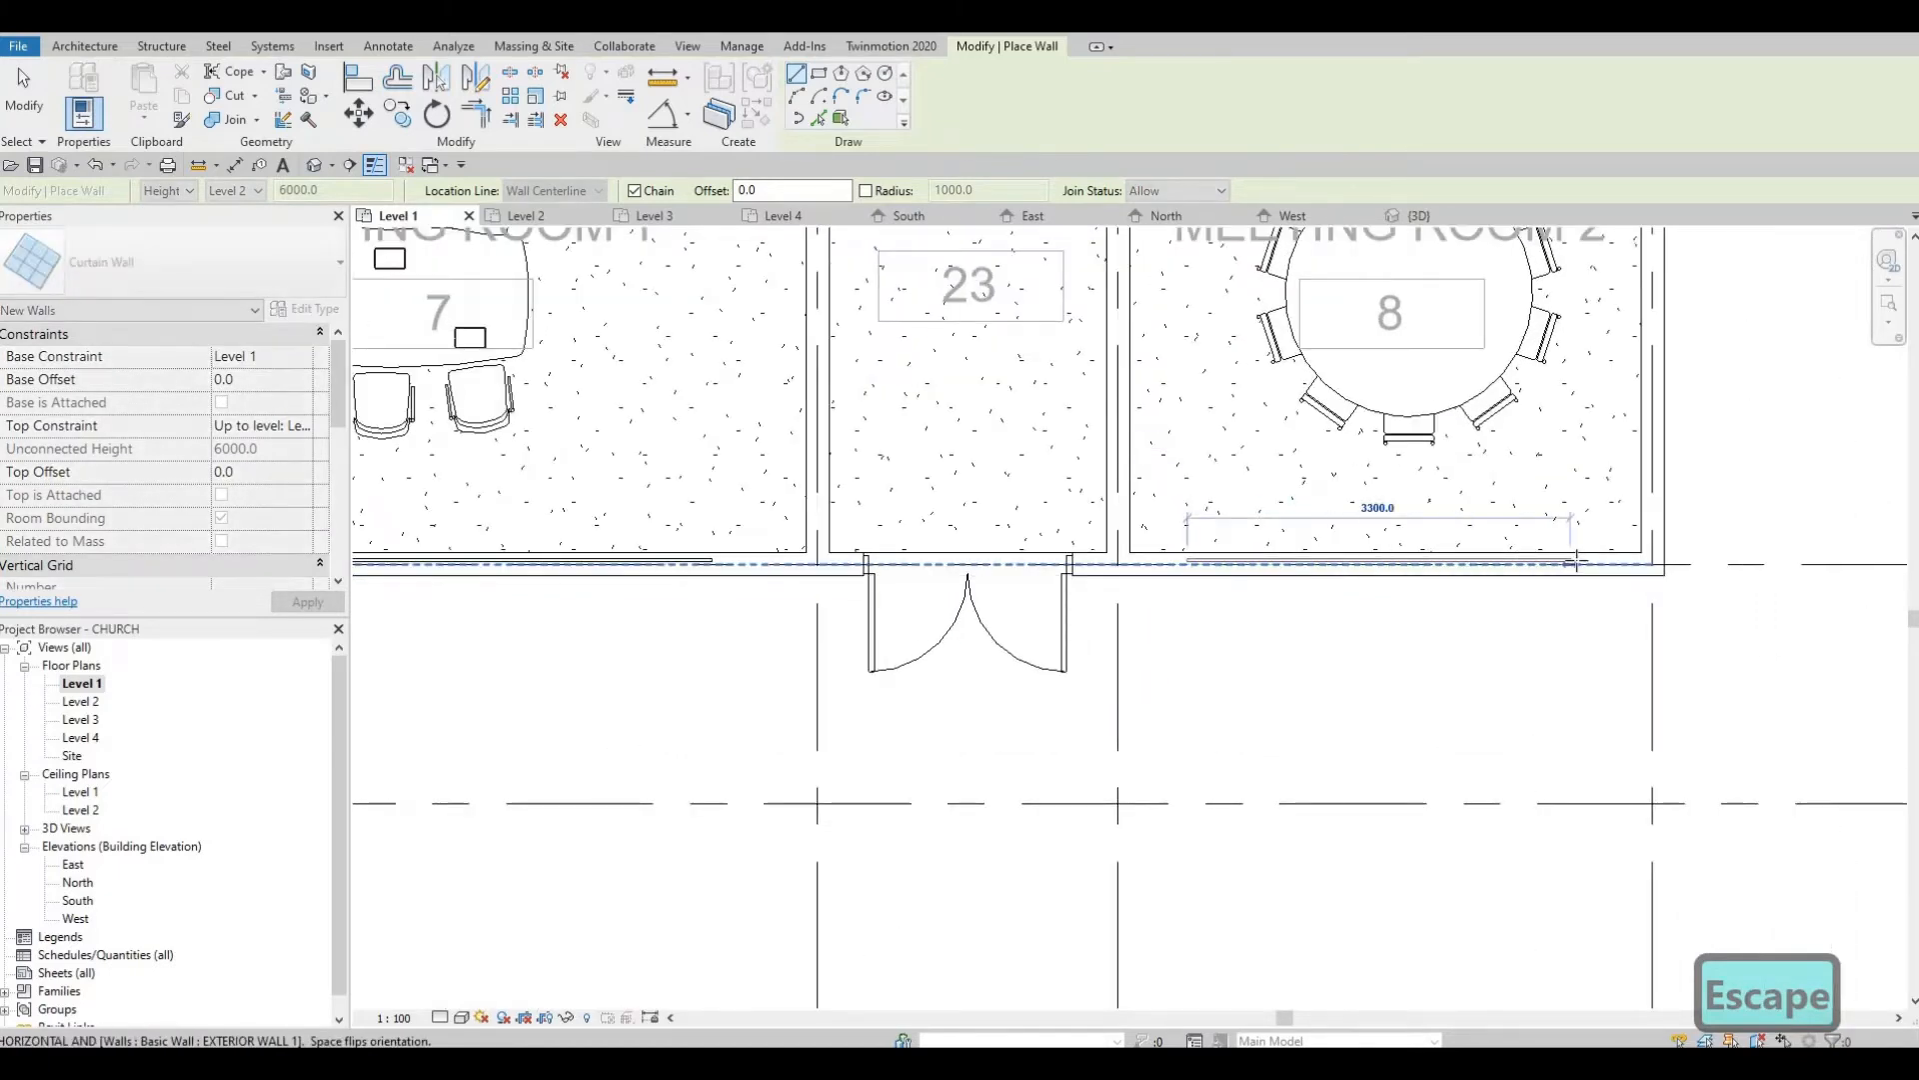
{"action": "left_click", "coordinate": [1582, 565]}
{"action": "key", "text": "Escape"}
Examine the Level 1 plan from Meeting Room 2 past the Vestibule to the northern rooms for exterior walls without glazing
{"action": "scroll", "coordinate": [1405, 536], "scroll_direction": "down", "scroll_amount": 2}
{"action": "middle_click_drag", "start_coordinate": [1405, 536], "coordinate": [1198, 825]}
{"action": "scroll", "coordinate": [1242, 673], "scroll_direction": "down", "scroll_amount": 1}
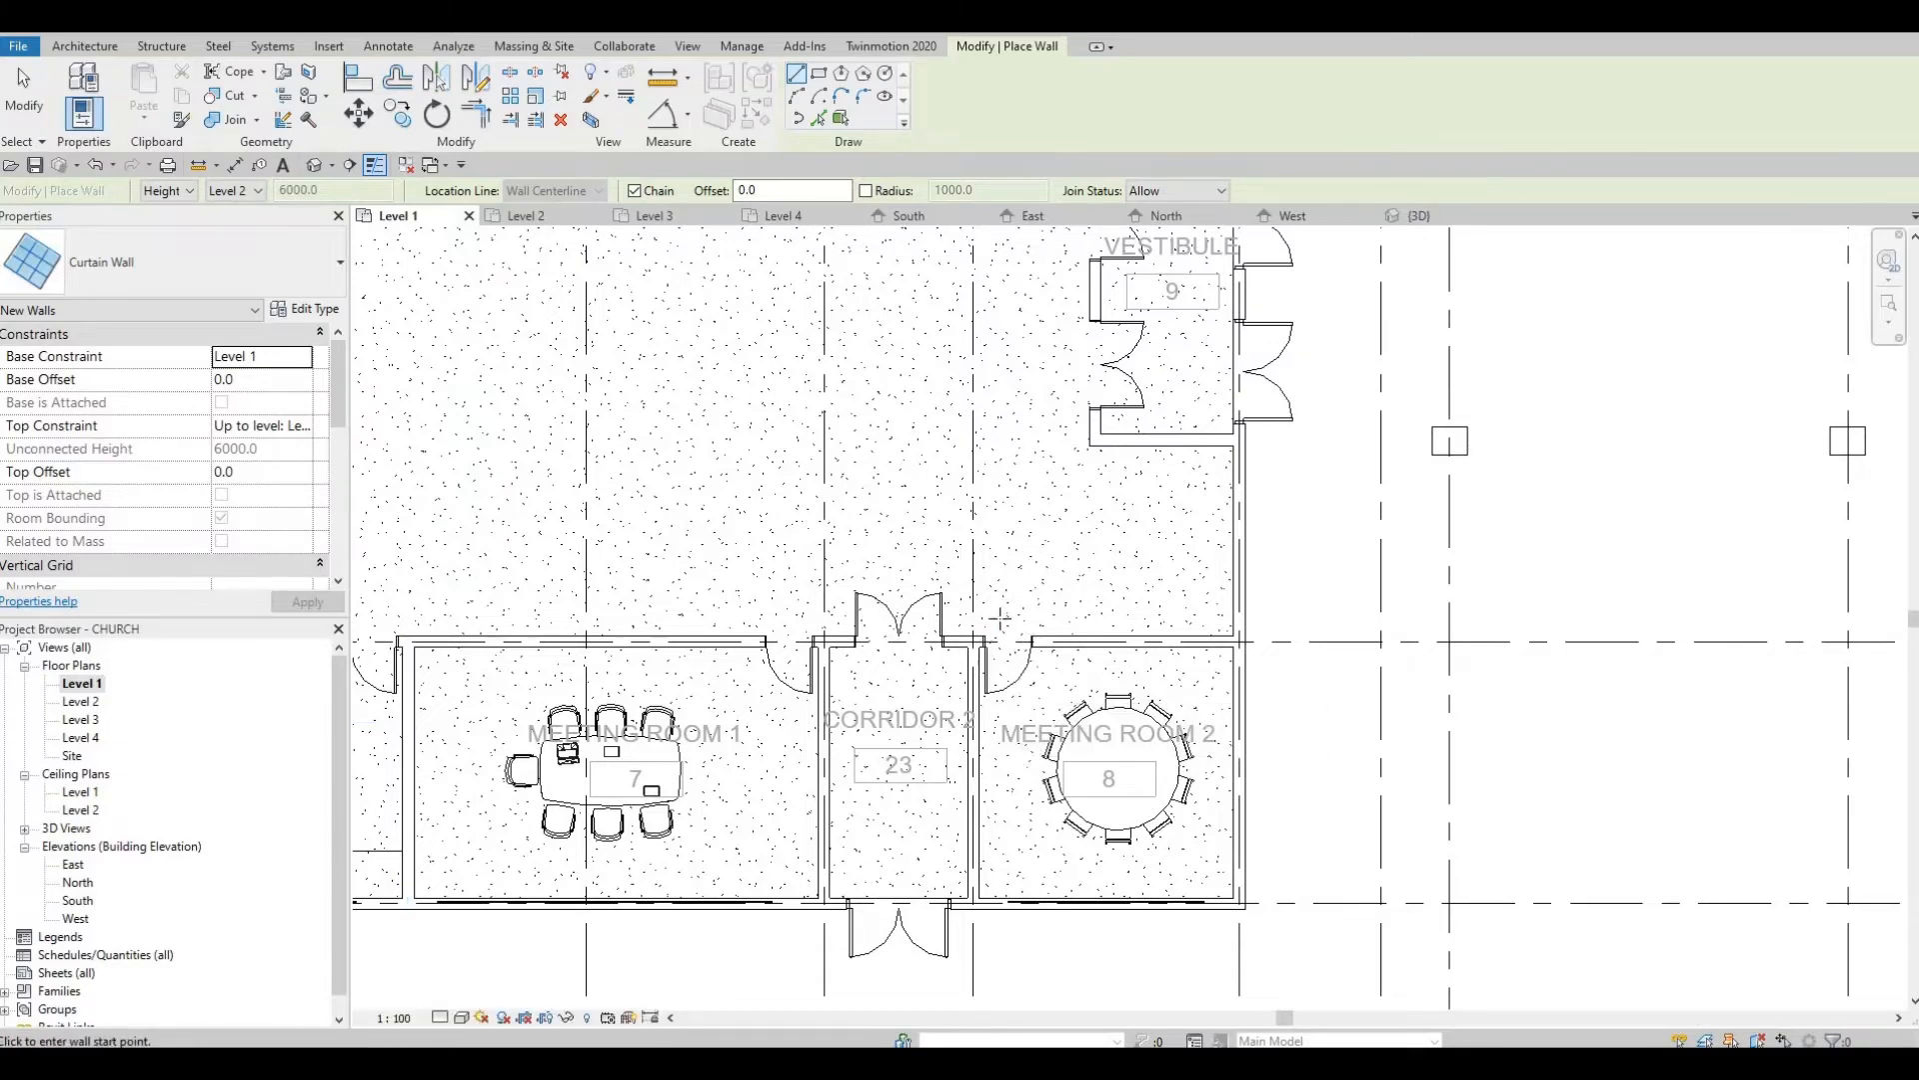
{"action": "middle_click_drag", "start_coordinate": [994, 626], "coordinate": [990, 838]}
{"action": "middle_click_drag", "start_coordinate": [1128, 563], "coordinate": [1102, 675]}
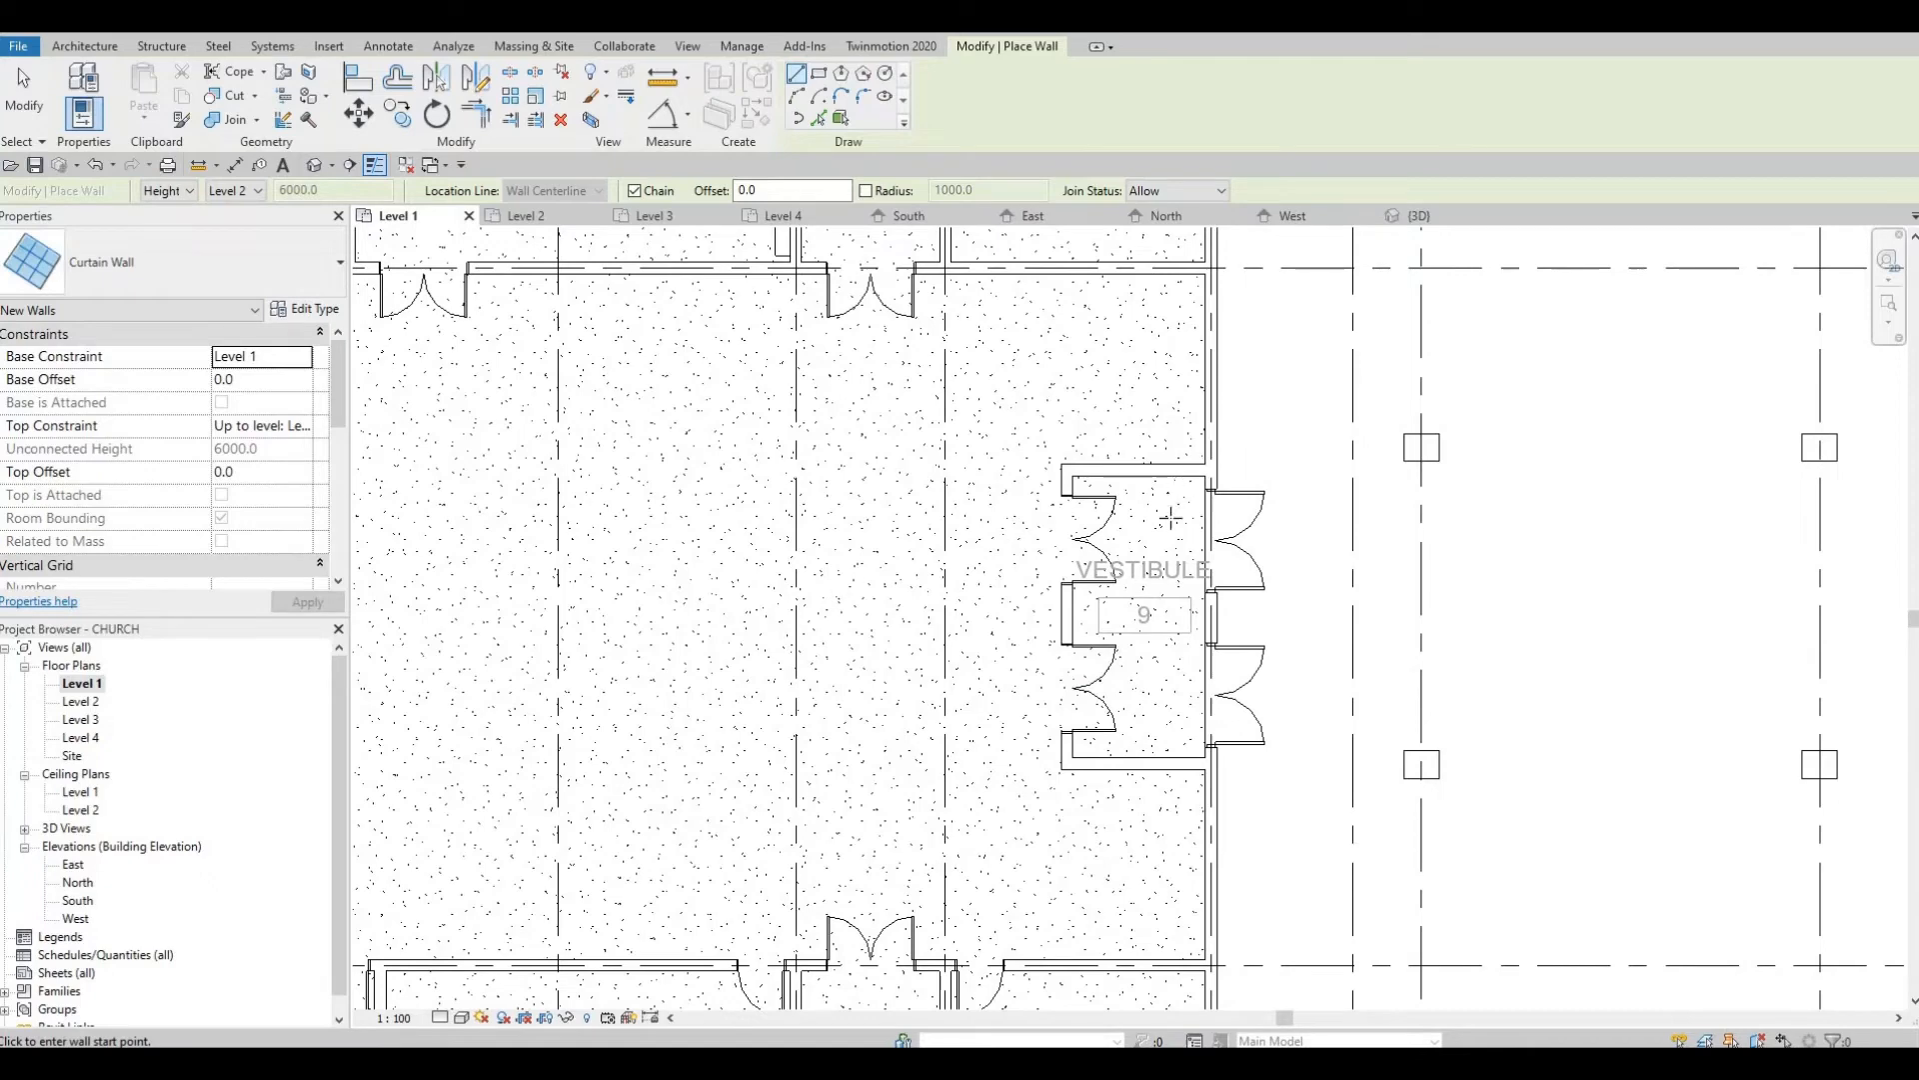
{"action": "scroll", "coordinate": [1192, 623], "scroll_direction": "down", "scroll_amount": 3}
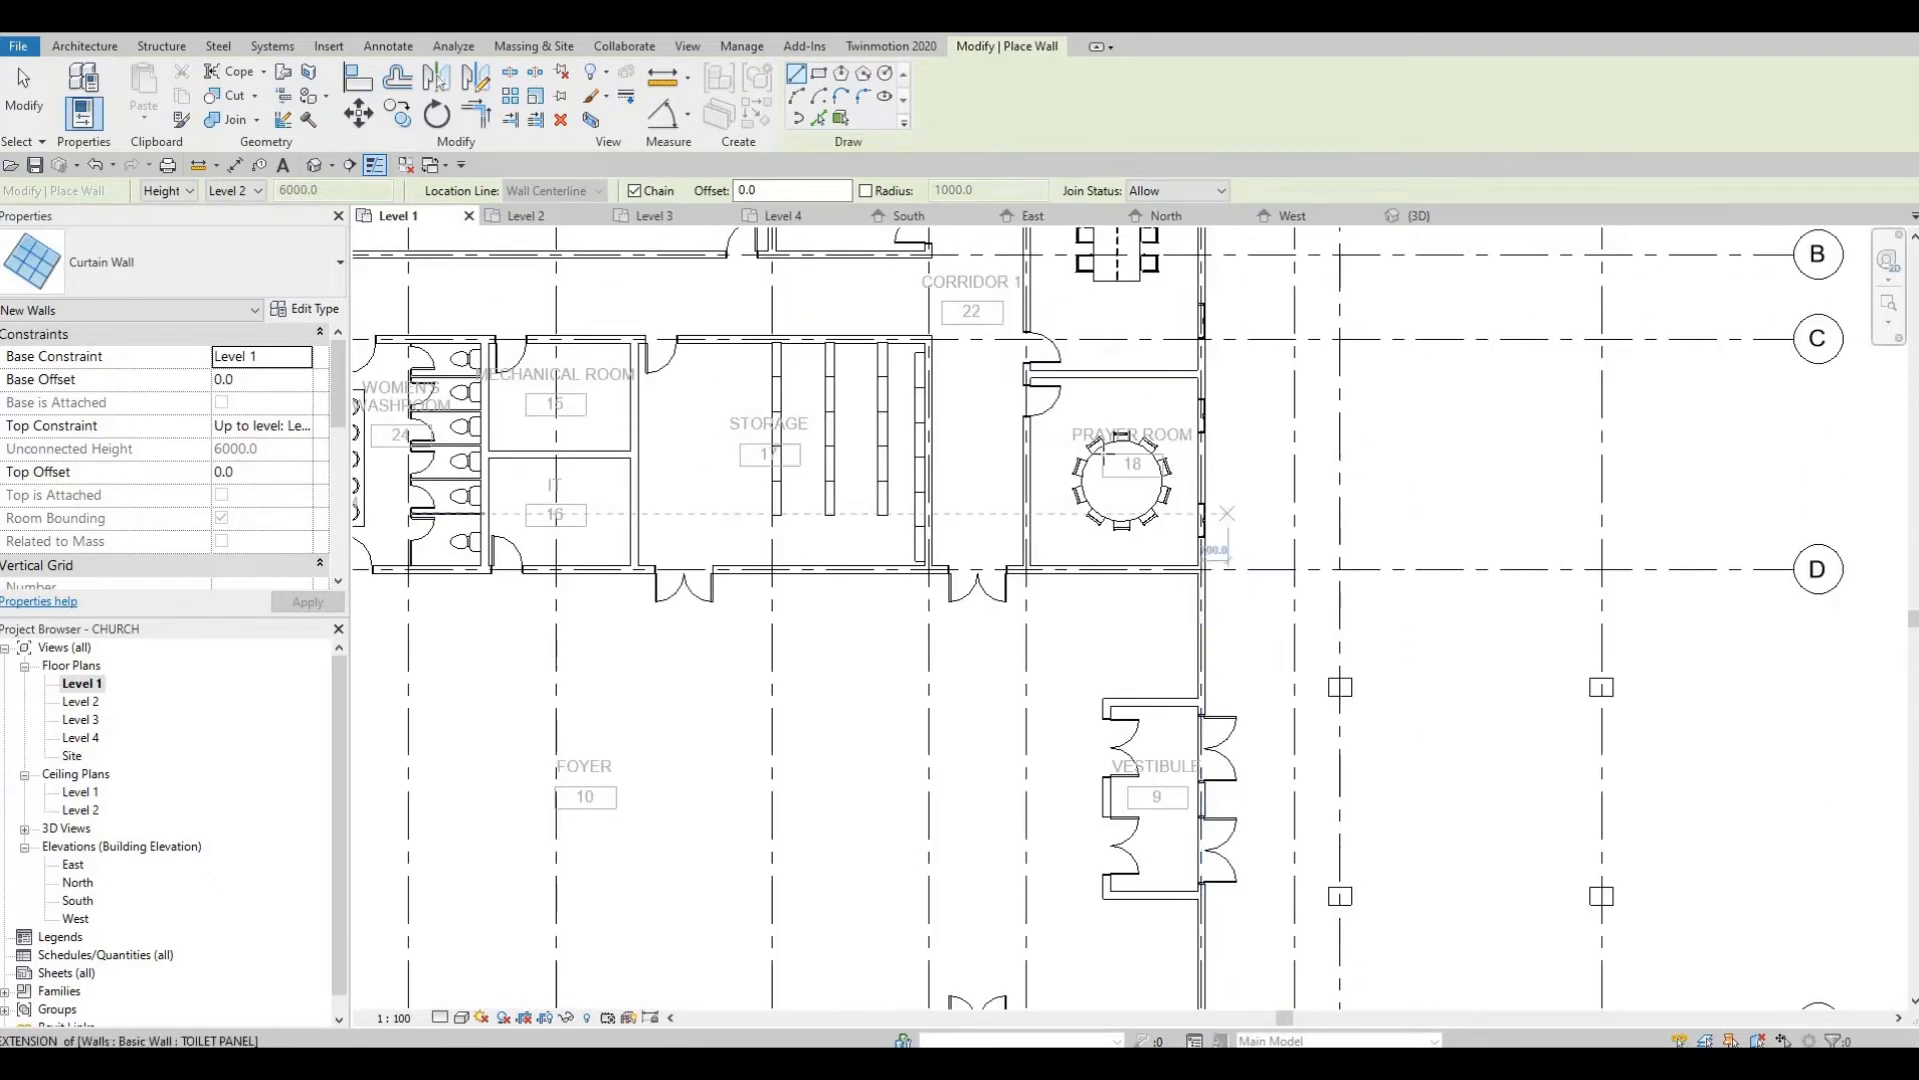
{"action": "middle_click_drag", "start_coordinate": [1229, 775], "coordinate": [1298, 890]}
{"action": "middle_click_drag", "start_coordinate": [981, 699], "coordinate": [1022, 925]}
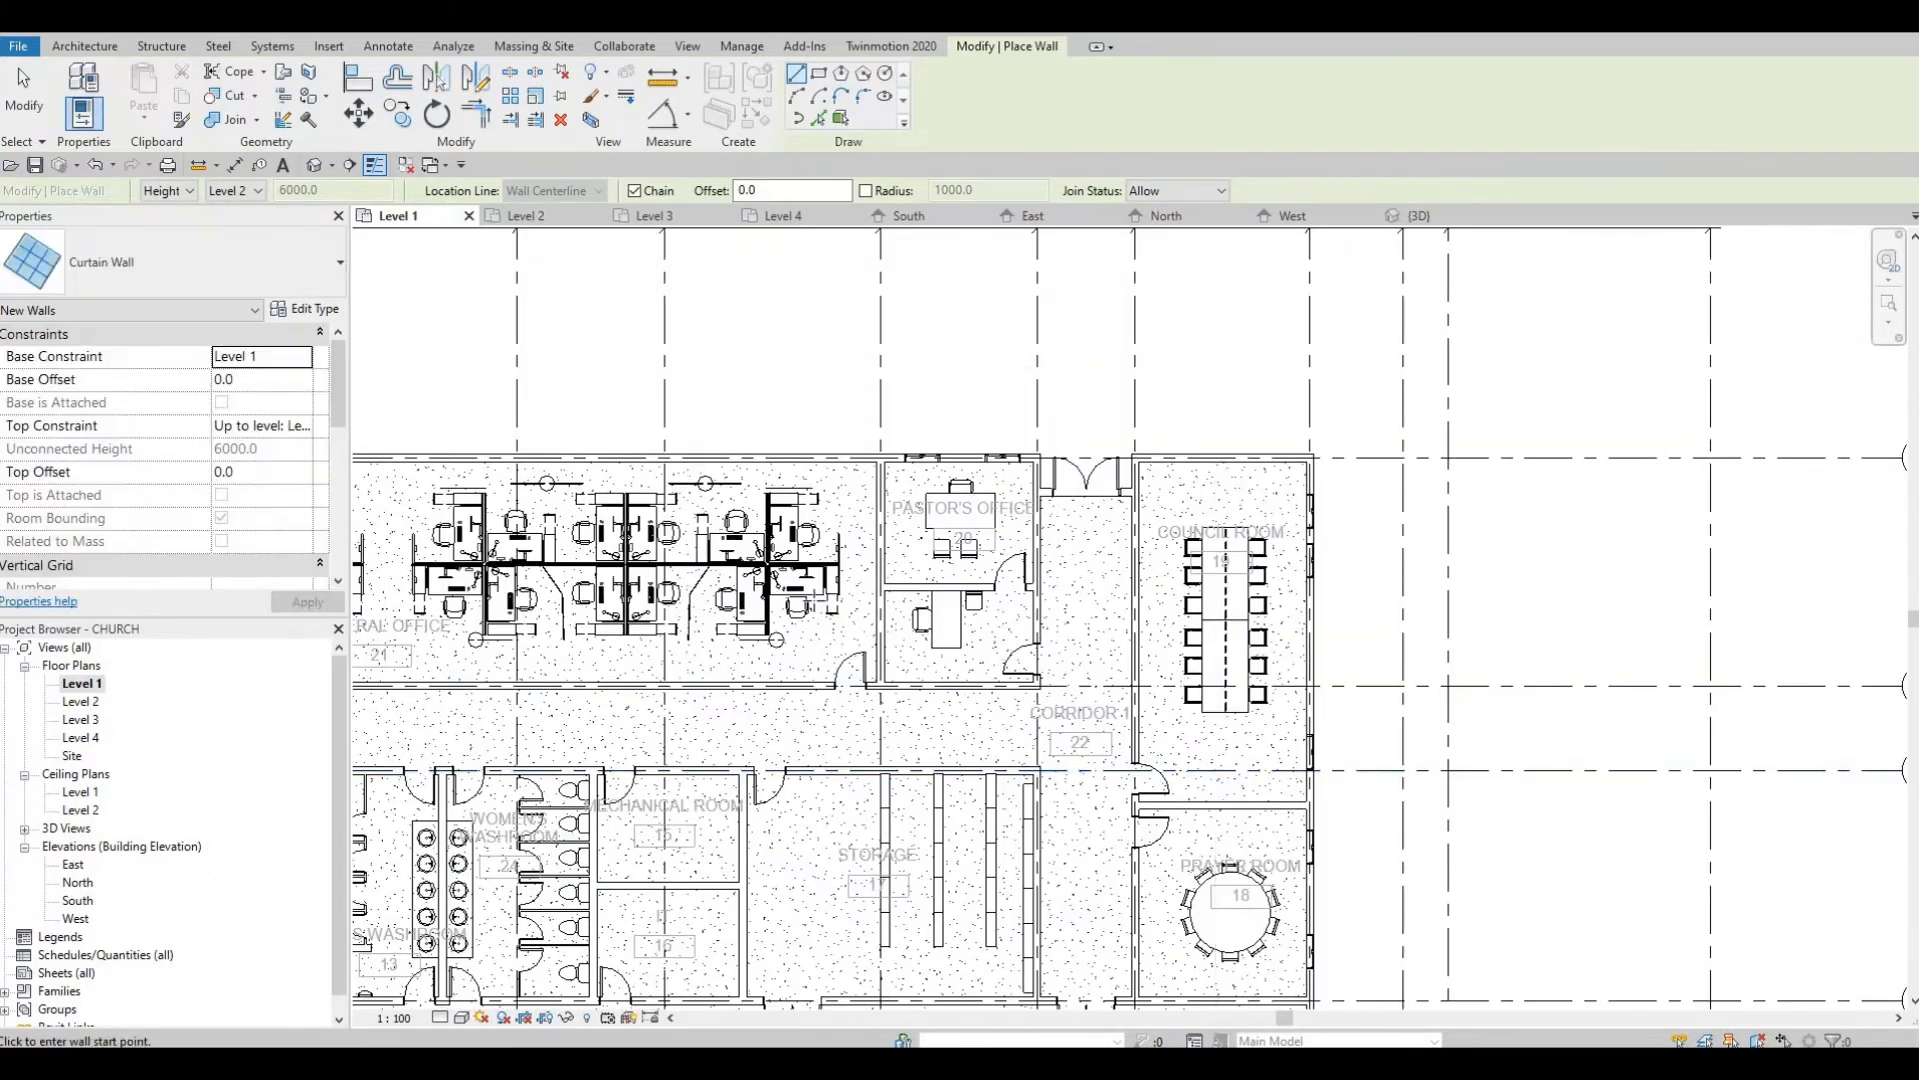
Draw a Curtain Wall about 18000 mm long in the General Office's north exterior wall
{"action": "middle_click_drag", "start_coordinate": [560, 682], "coordinate": [1143, 715]}
{"action": "scroll", "coordinate": [775, 472], "scroll_direction": "up", "scroll_amount": 2}
{"action": "left_click", "coordinate": [763, 488]}
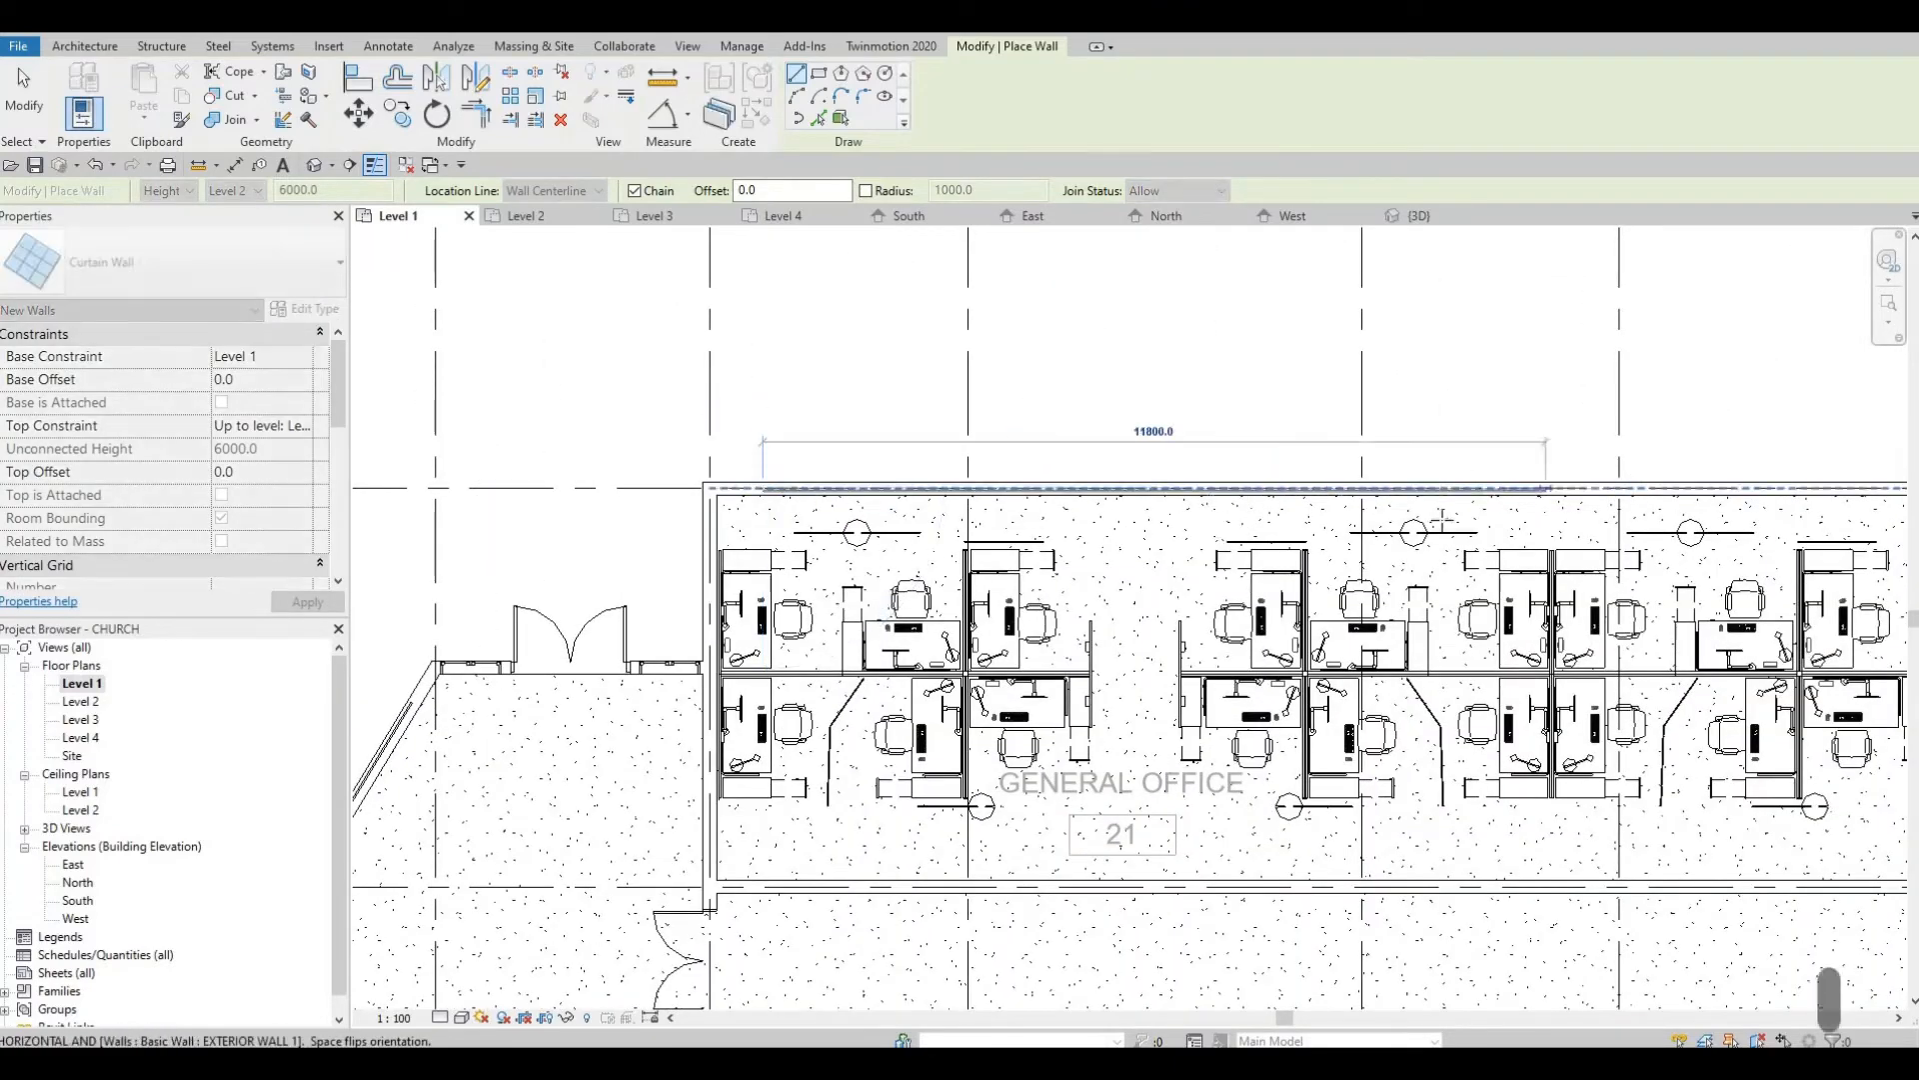
{"action": "scroll", "coordinate": [1613, 487], "scroll_direction": "up", "scroll_amount": 2}
{"action": "scroll", "coordinate": [1611, 530], "scroll_direction": "up", "scroll_amount": 1}
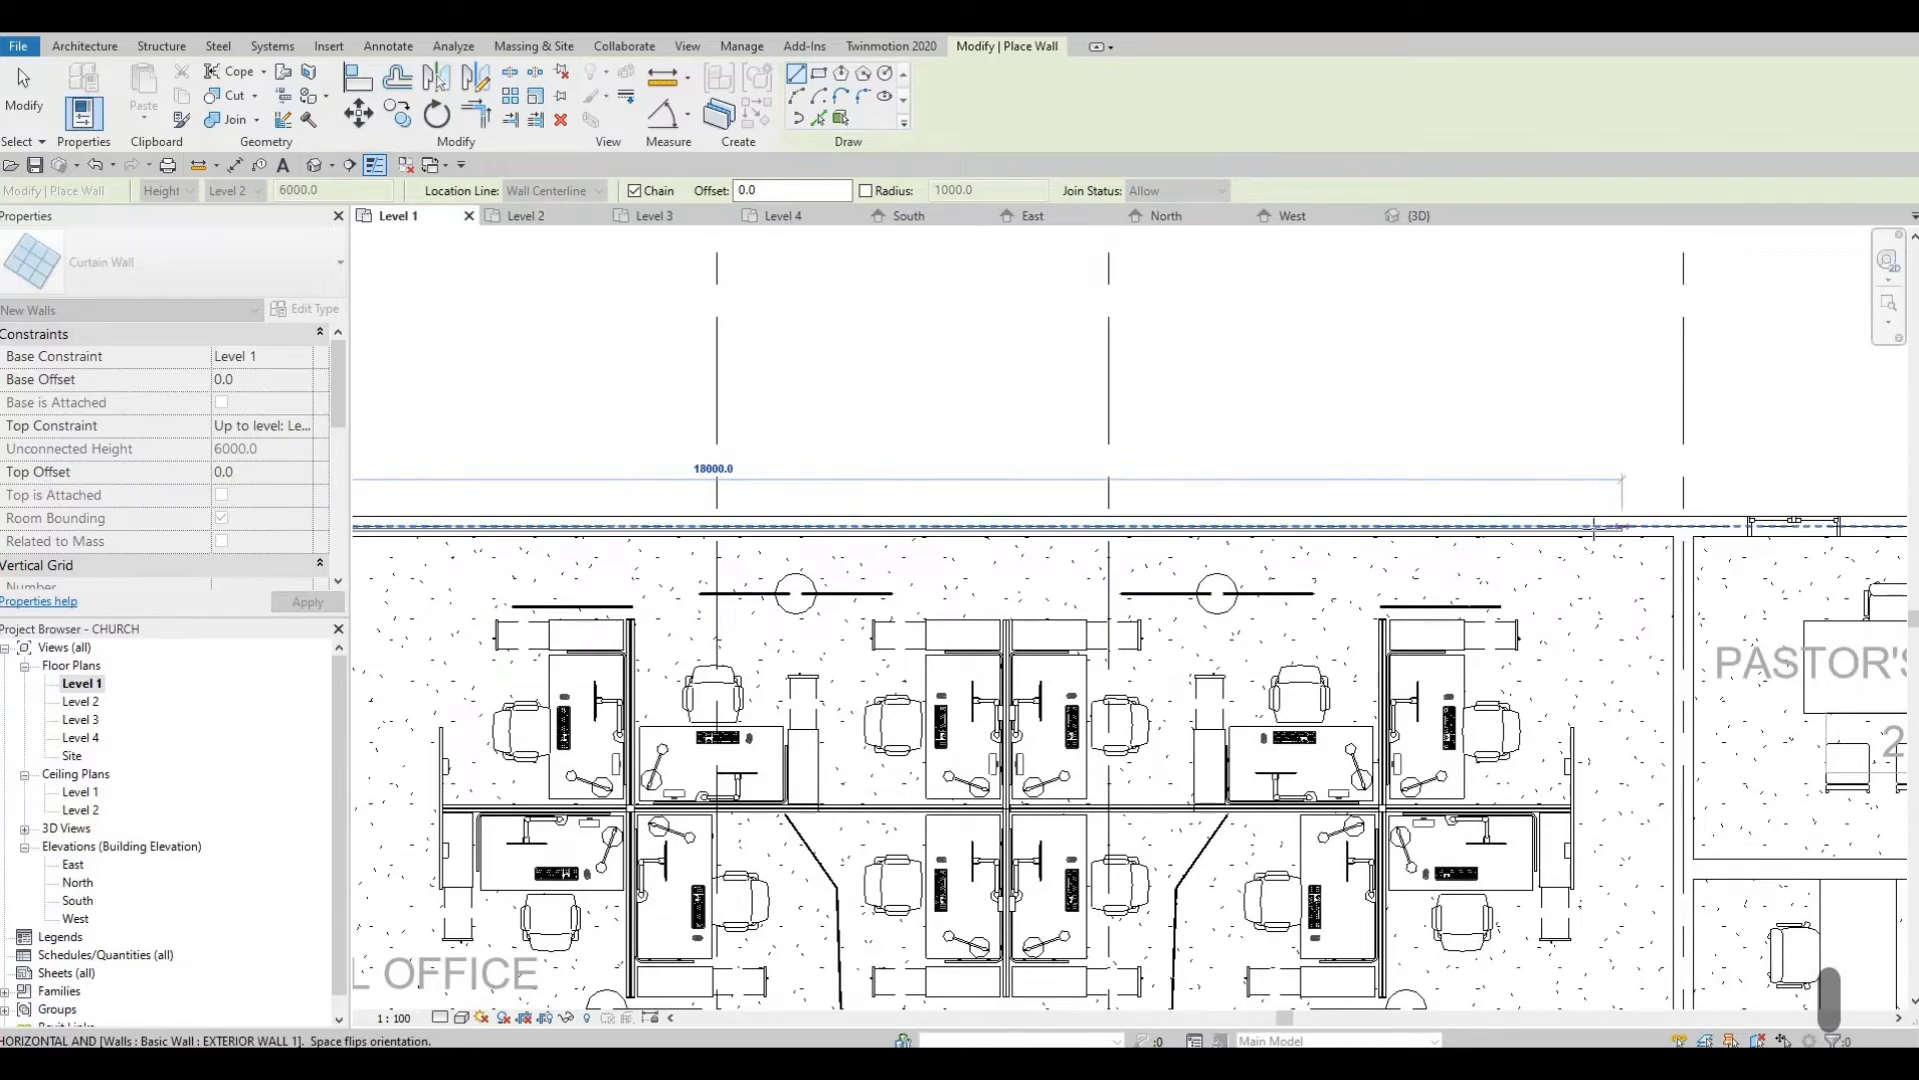
{"action": "left_click", "coordinate": [1595, 527]}
{"action": "key", "text": "Escape"}
{"action": "scroll", "coordinate": [1200, 389], "scroll_direction": "down", "scroll_amount": 4}
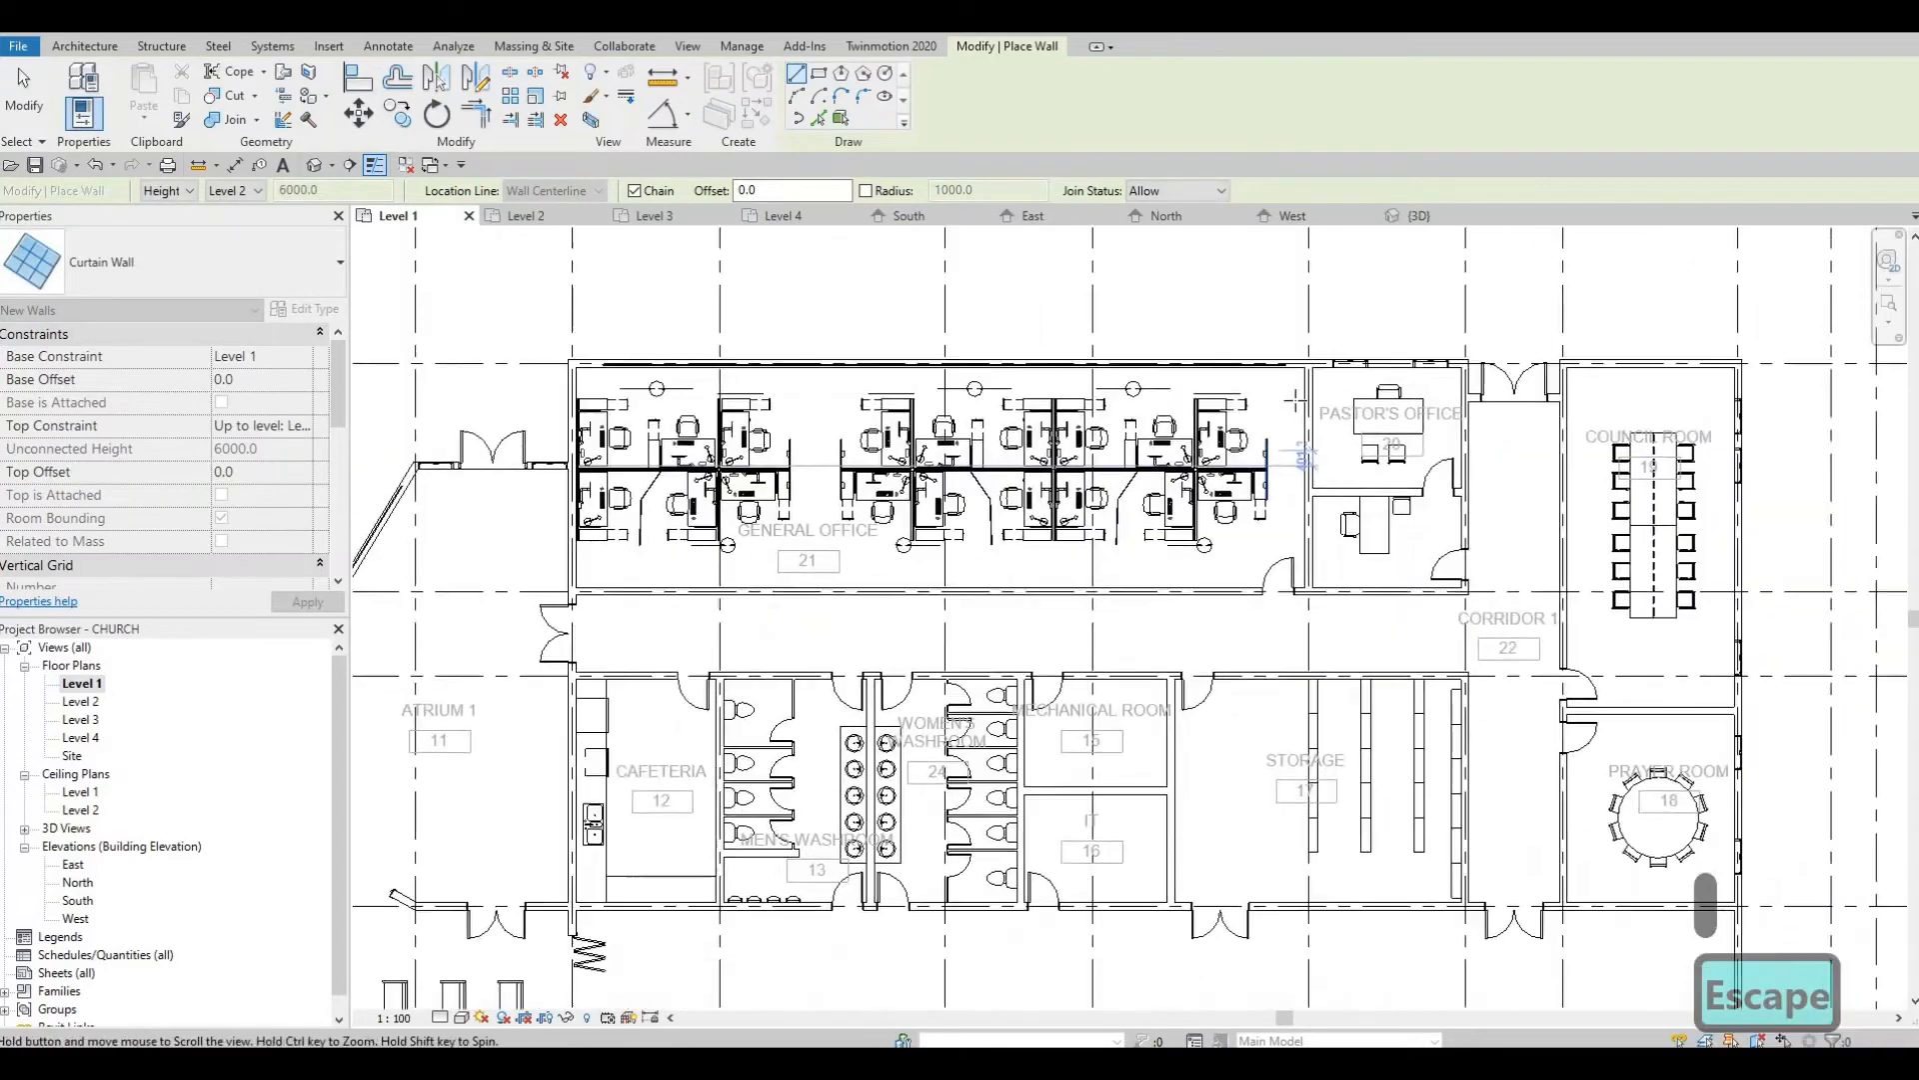
Draw a Curtain Wall centred roughly in the Council Room's north exterior wall and end wall placement
{"action": "scroll", "coordinate": [1295, 401], "scroll_direction": "down", "scroll_amount": 2}
{"action": "scroll", "coordinate": [1278, 326], "scroll_direction": "up", "scroll_amount": 4}
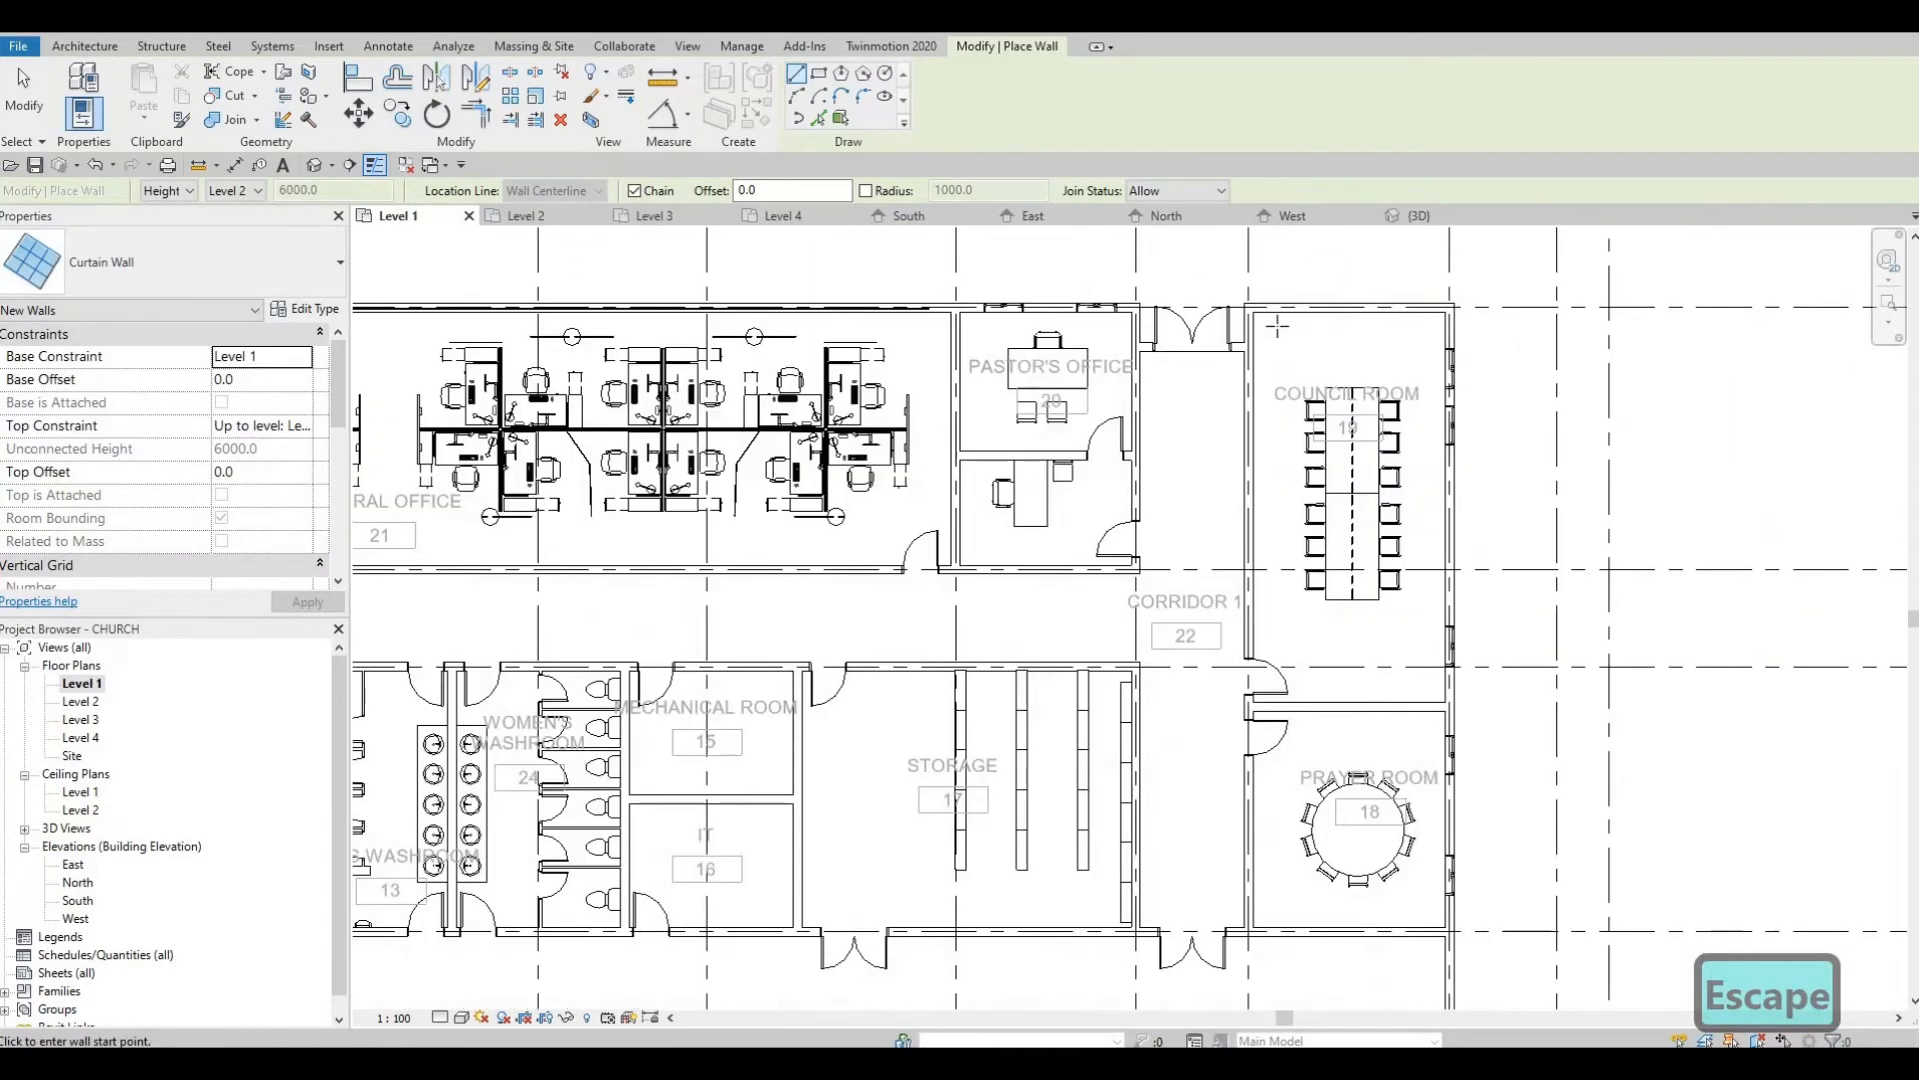
{"action": "scroll", "coordinate": [1277, 326], "scroll_direction": "up", "scroll_amount": 1}
{"action": "left_click", "coordinate": [1283, 307]}
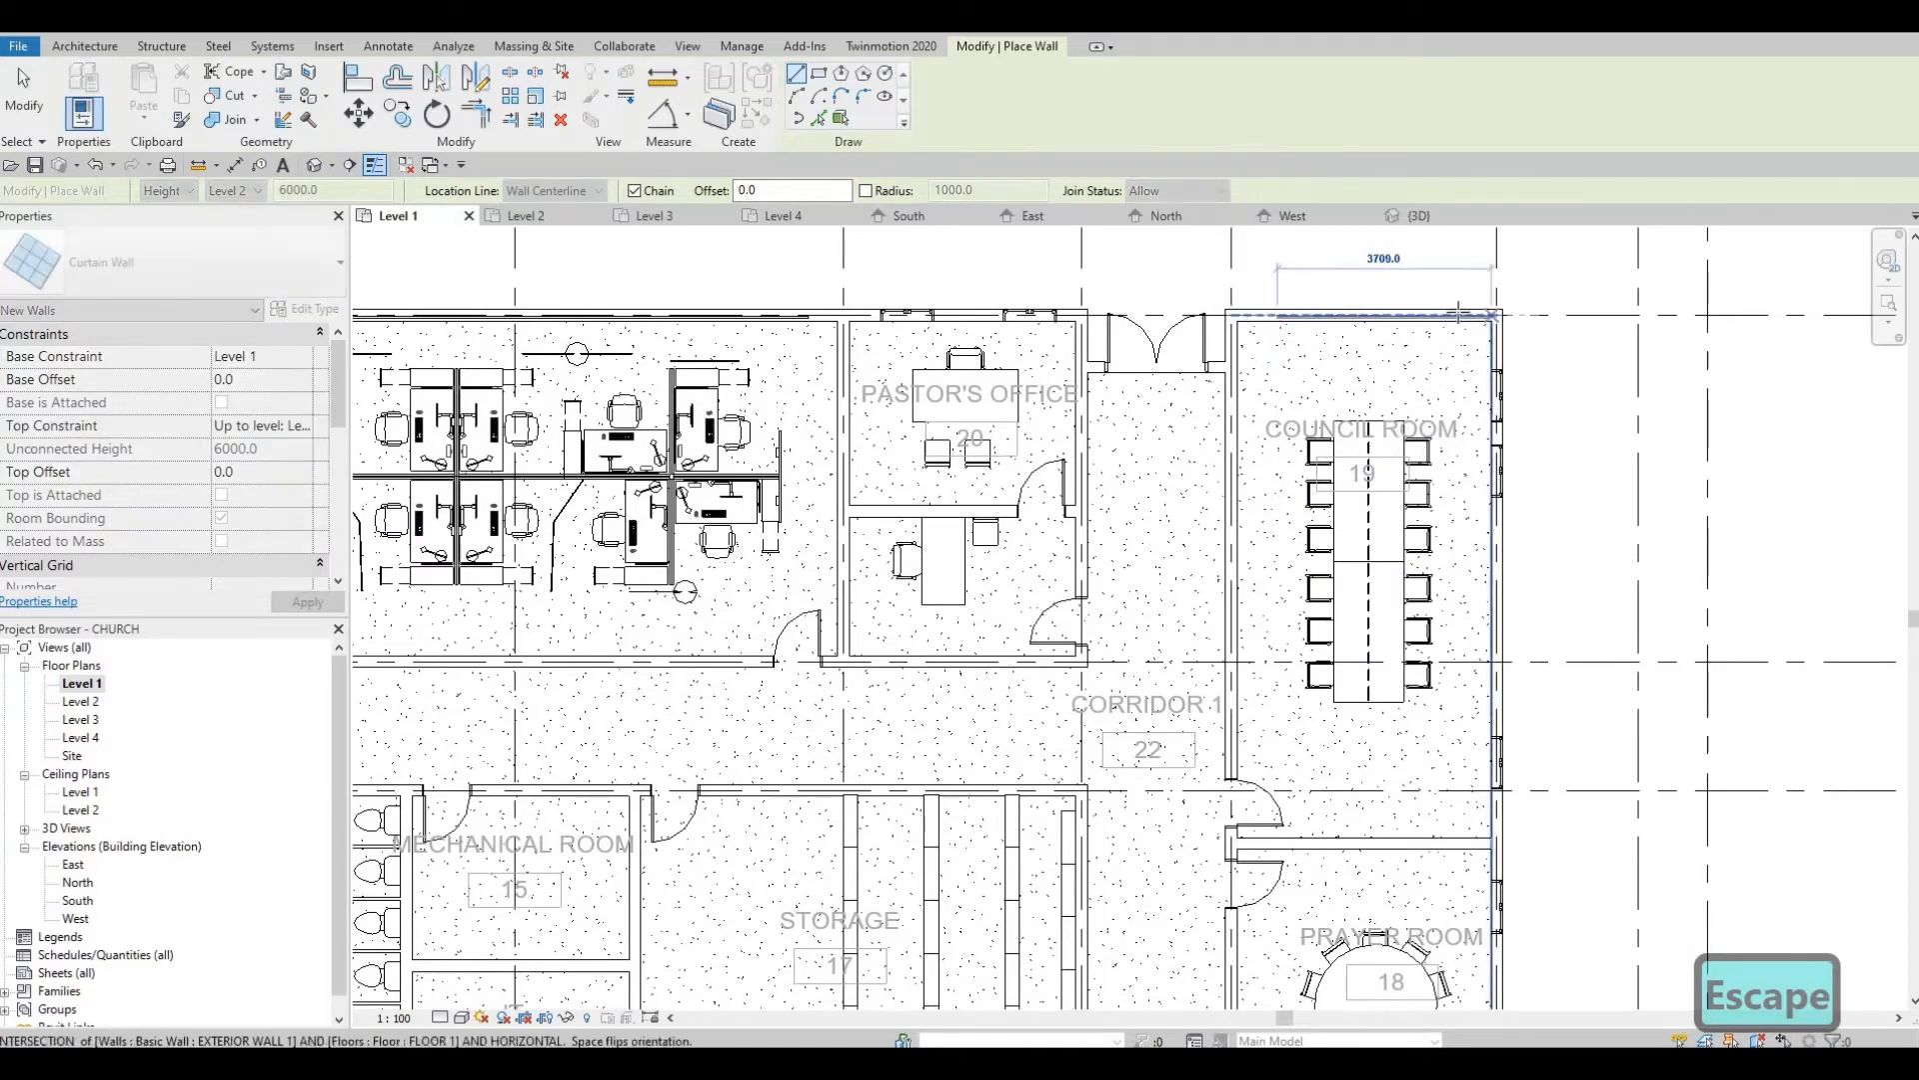
{"action": "scroll", "coordinate": [1460, 313], "scroll_direction": "up", "scroll_amount": 2}
{"action": "left_click", "coordinate": [1454, 313]}
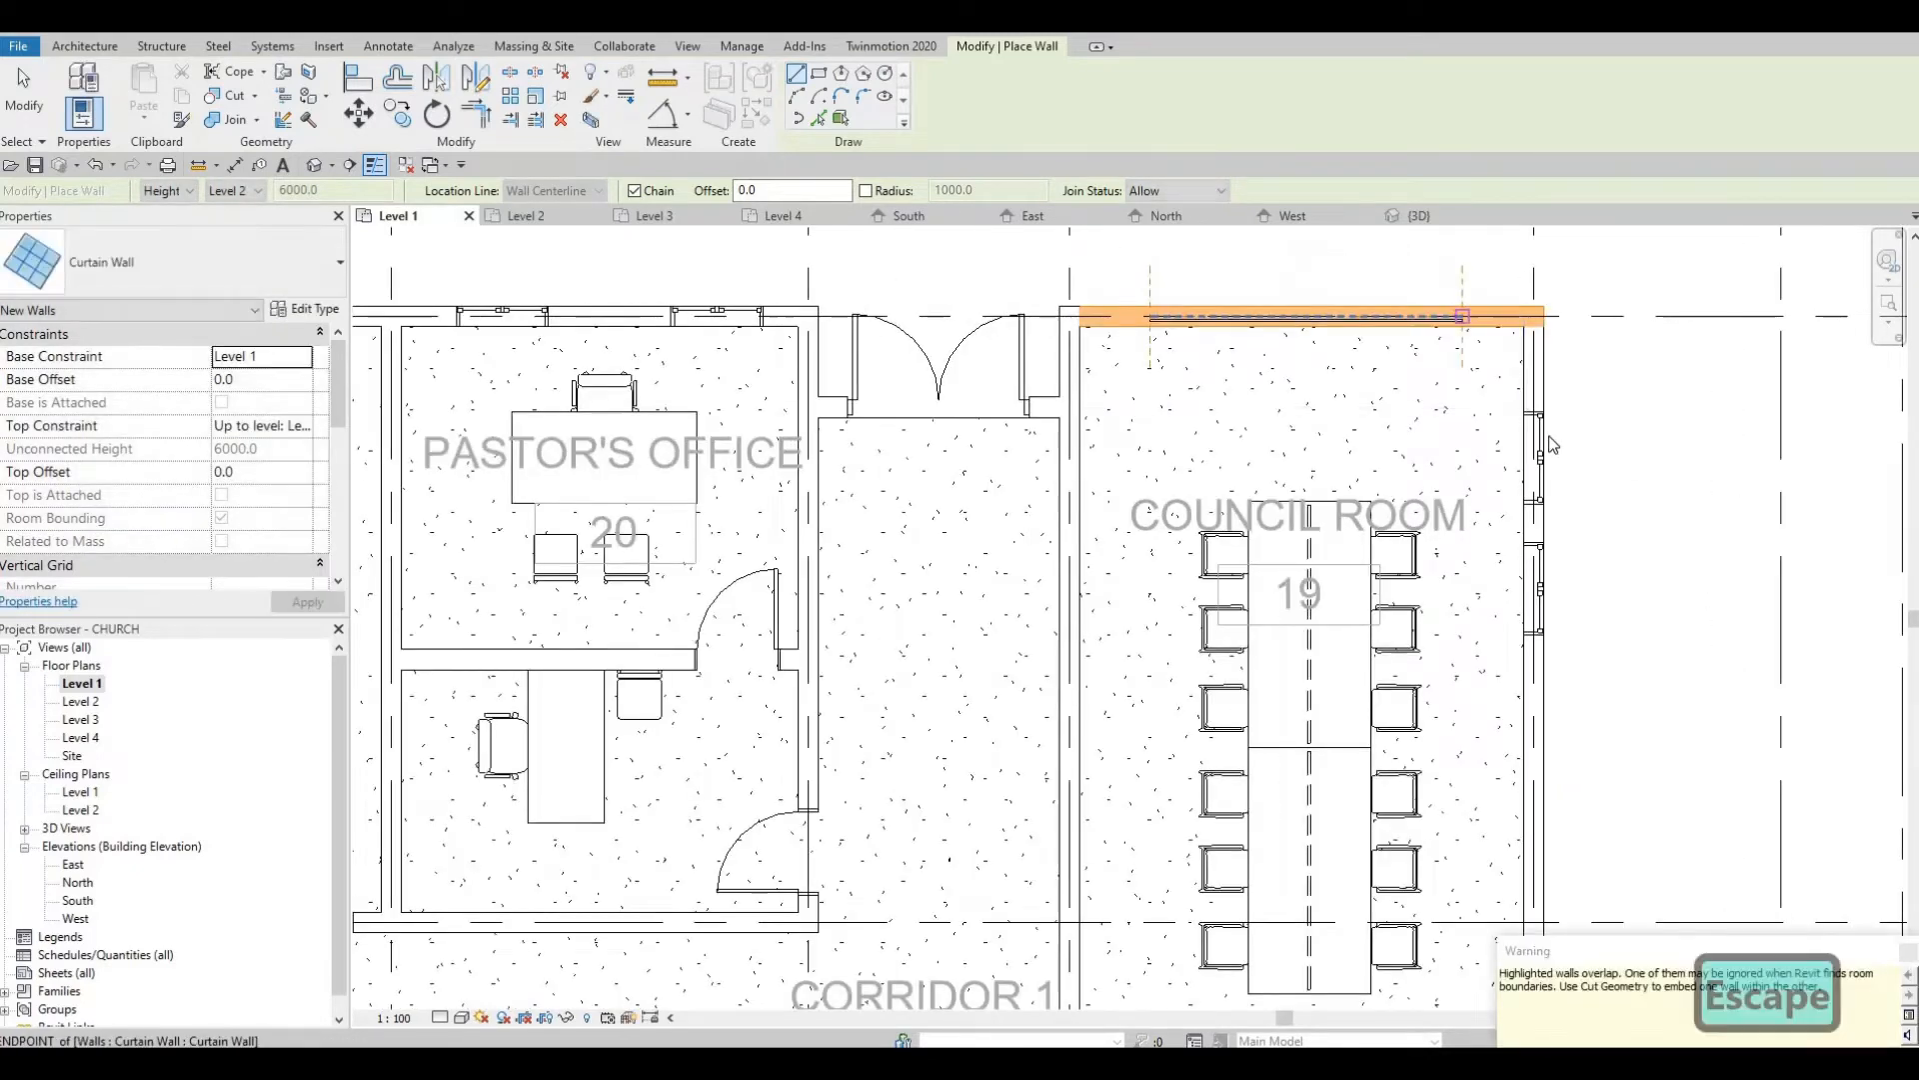
{"action": "key", "text": "Escape"}
{"action": "key", "text": "Escape"}
Reuse the Council Room's 0915 x 1830mm double-roundtop casement window to place two, about 1300 mm apart, in the Foyer's east wall north of the Vestibule
{"action": "left_click", "coordinate": [1546, 440]}
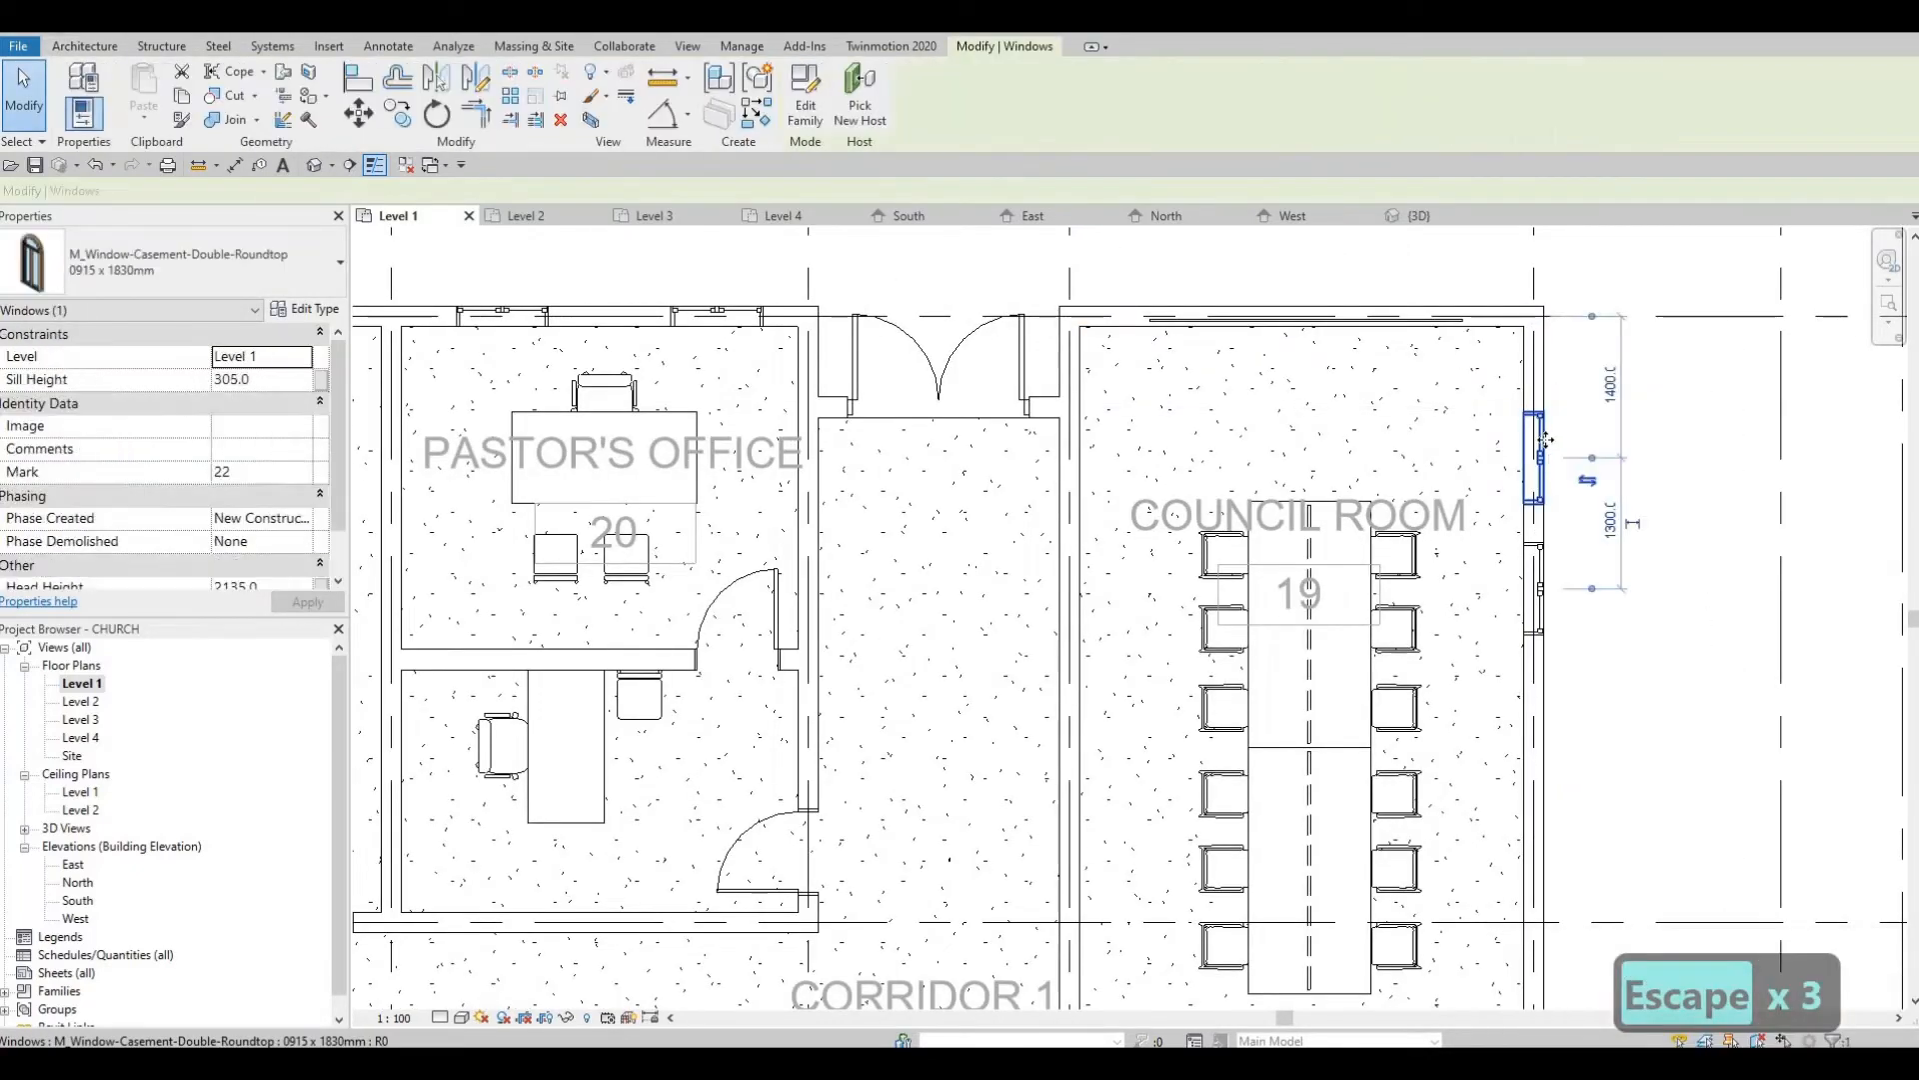
{"action": "key", "text": "c"}
{"action": "key", "text": "s"}
{"action": "scroll", "coordinate": [1600, 400], "scroll_direction": "down", "scroll_amount": 2}
{"action": "middle_click_drag", "start_coordinate": [1375, 880], "coordinate": [1170, 203]}
{"action": "middle_click_drag", "start_coordinate": [1267, 624], "coordinate": [1242, 406]}
{"action": "scroll", "coordinate": [1309, 407], "scroll_direction": "up", "scroll_amount": 2}
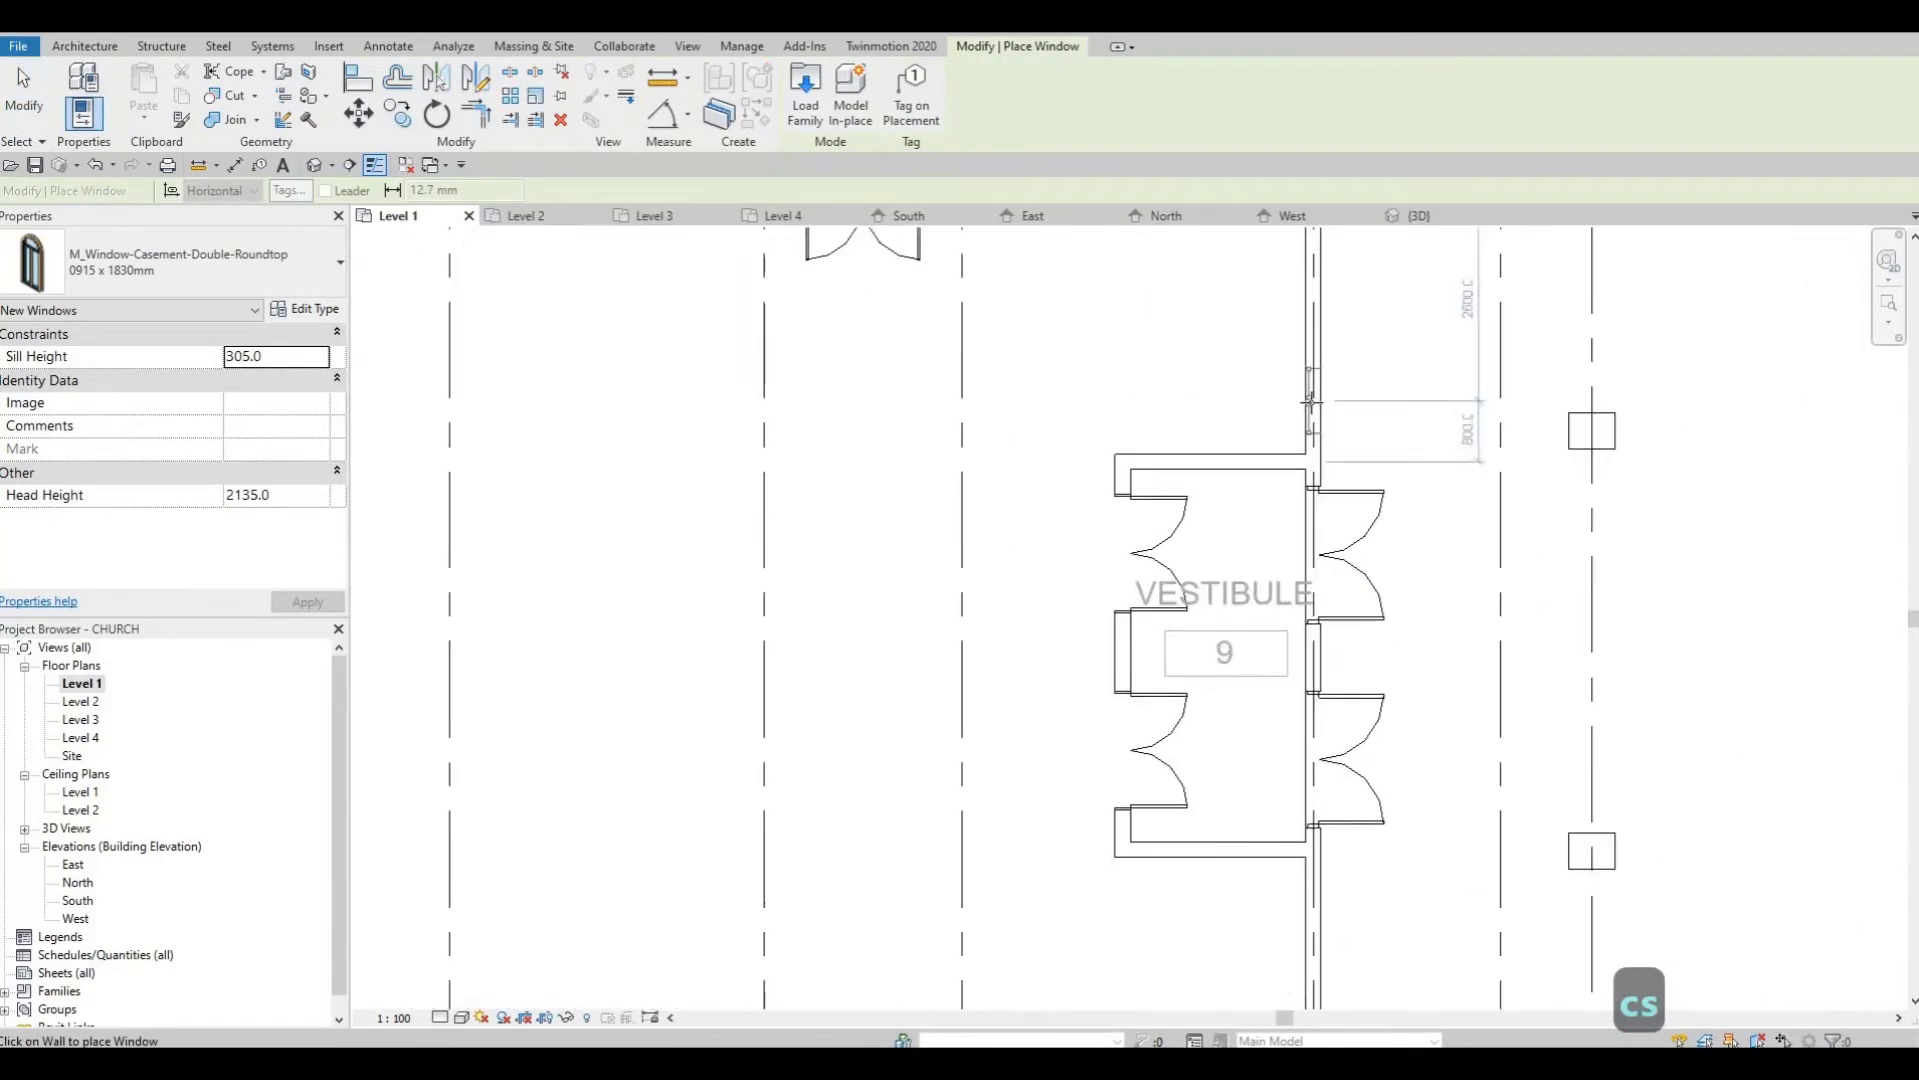
{"action": "middle_click_drag", "start_coordinate": [1363, 306], "coordinate": [1349, 482]}
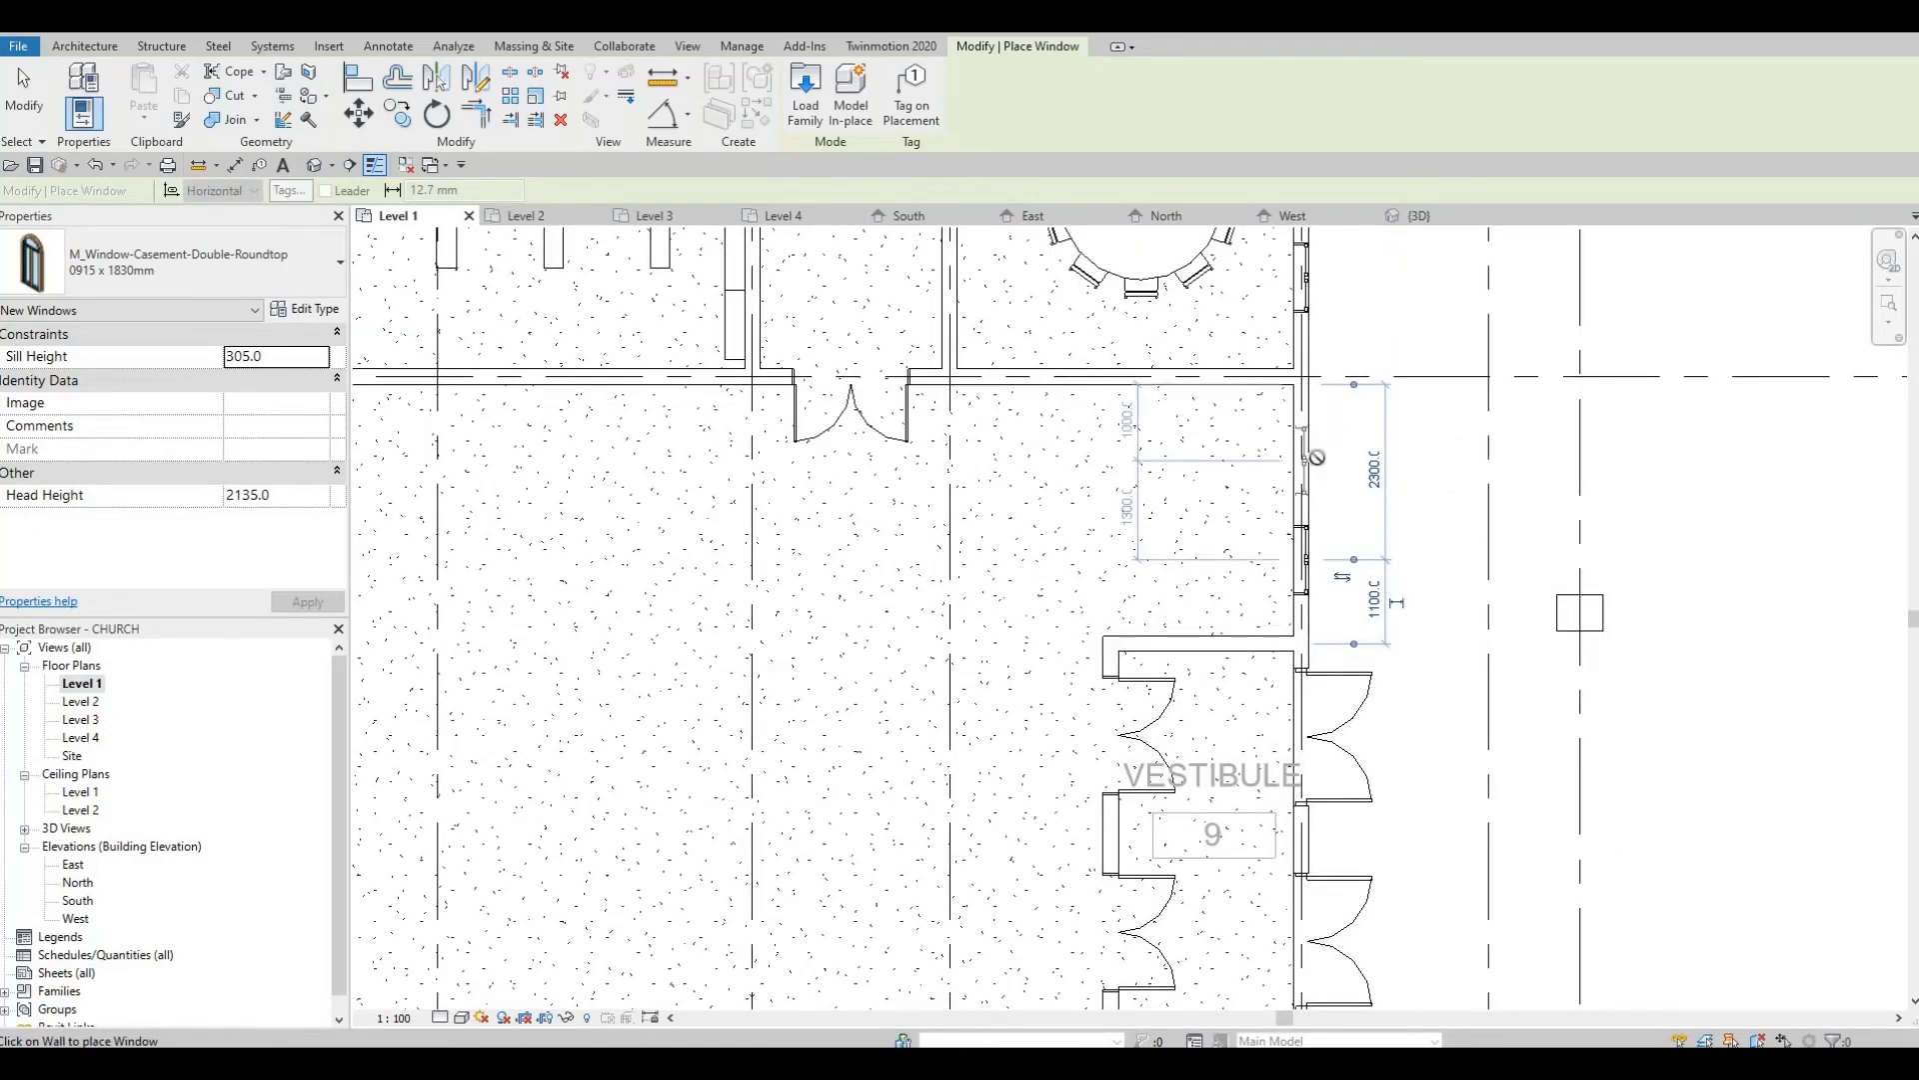
Place two double-roundtop windows in the Foyer's east wall south of the Vestibule, about 1500 mm apart, and two in Meeting Room 2's east wall
{"action": "middle_click_drag", "start_coordinate": [1343, 725], "coordinate": [1277, 540]}
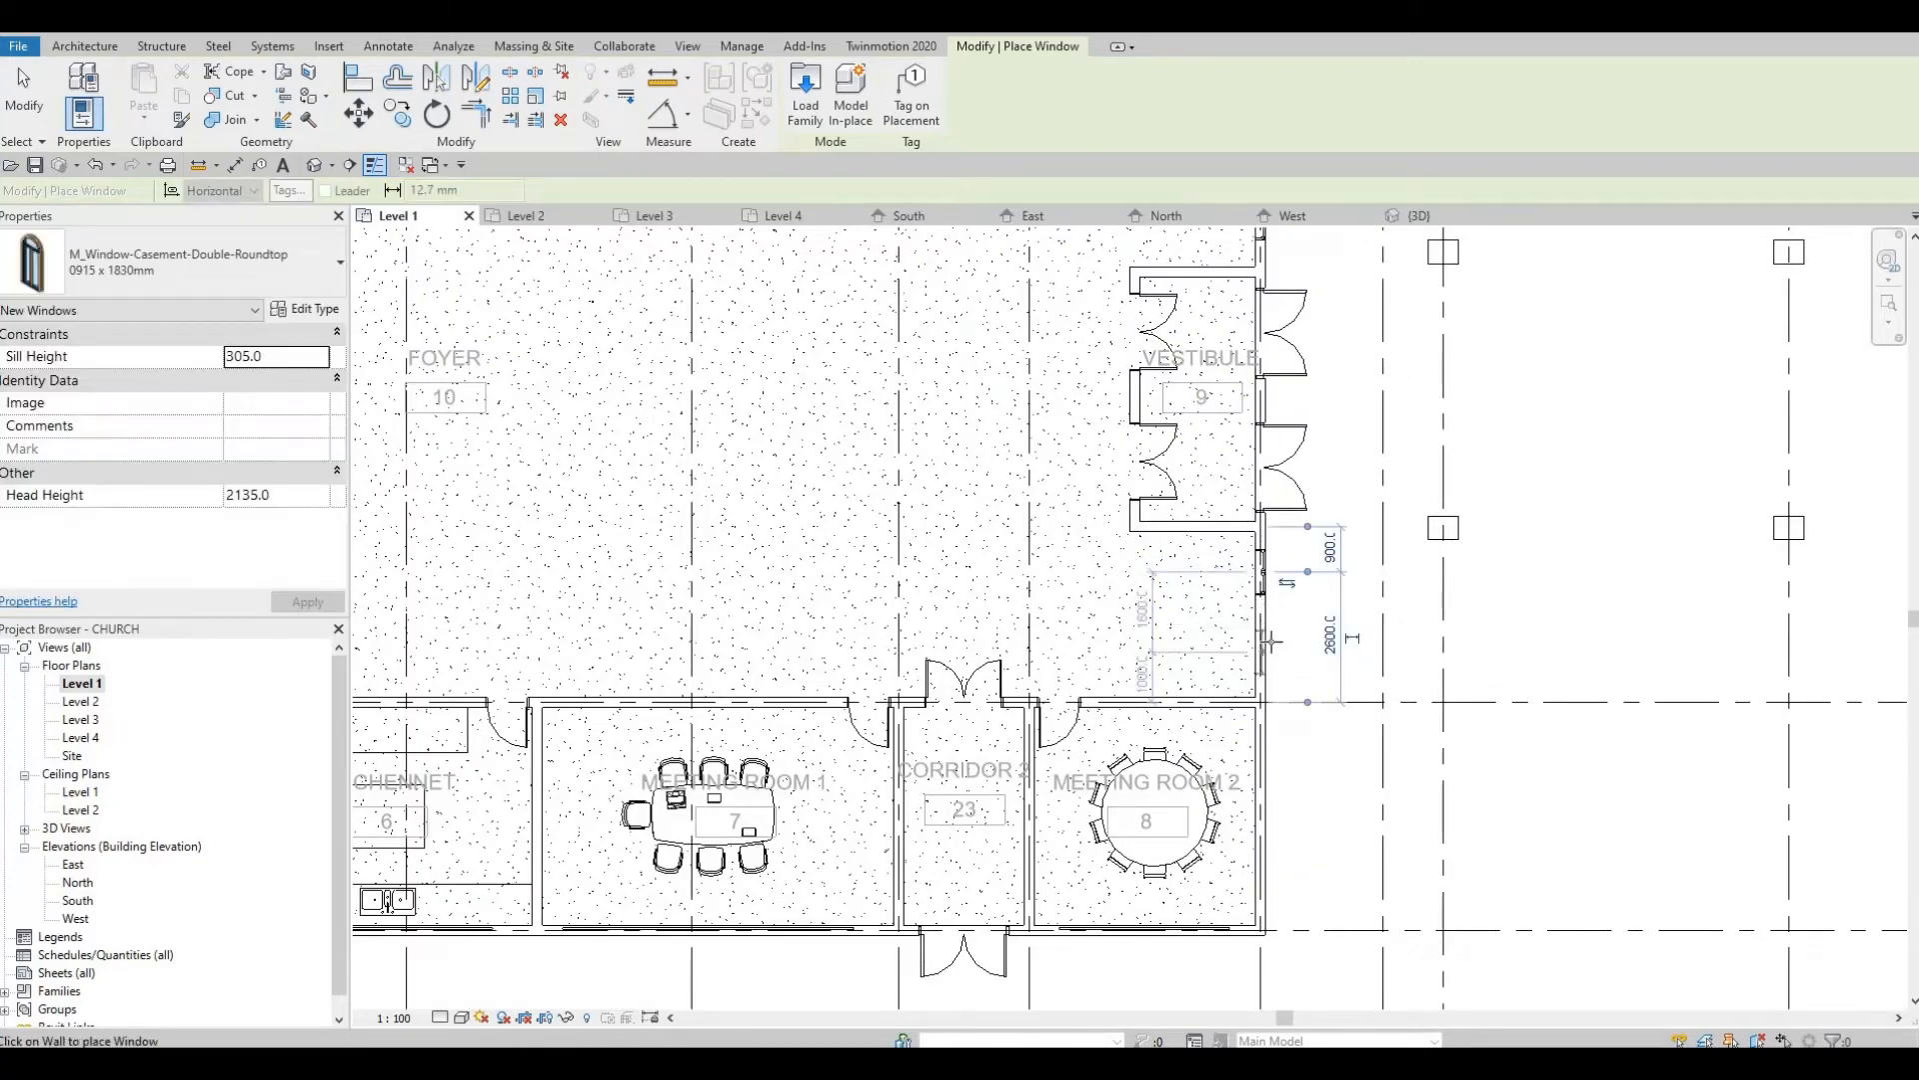
{"action": "key", "text": "Escape"}
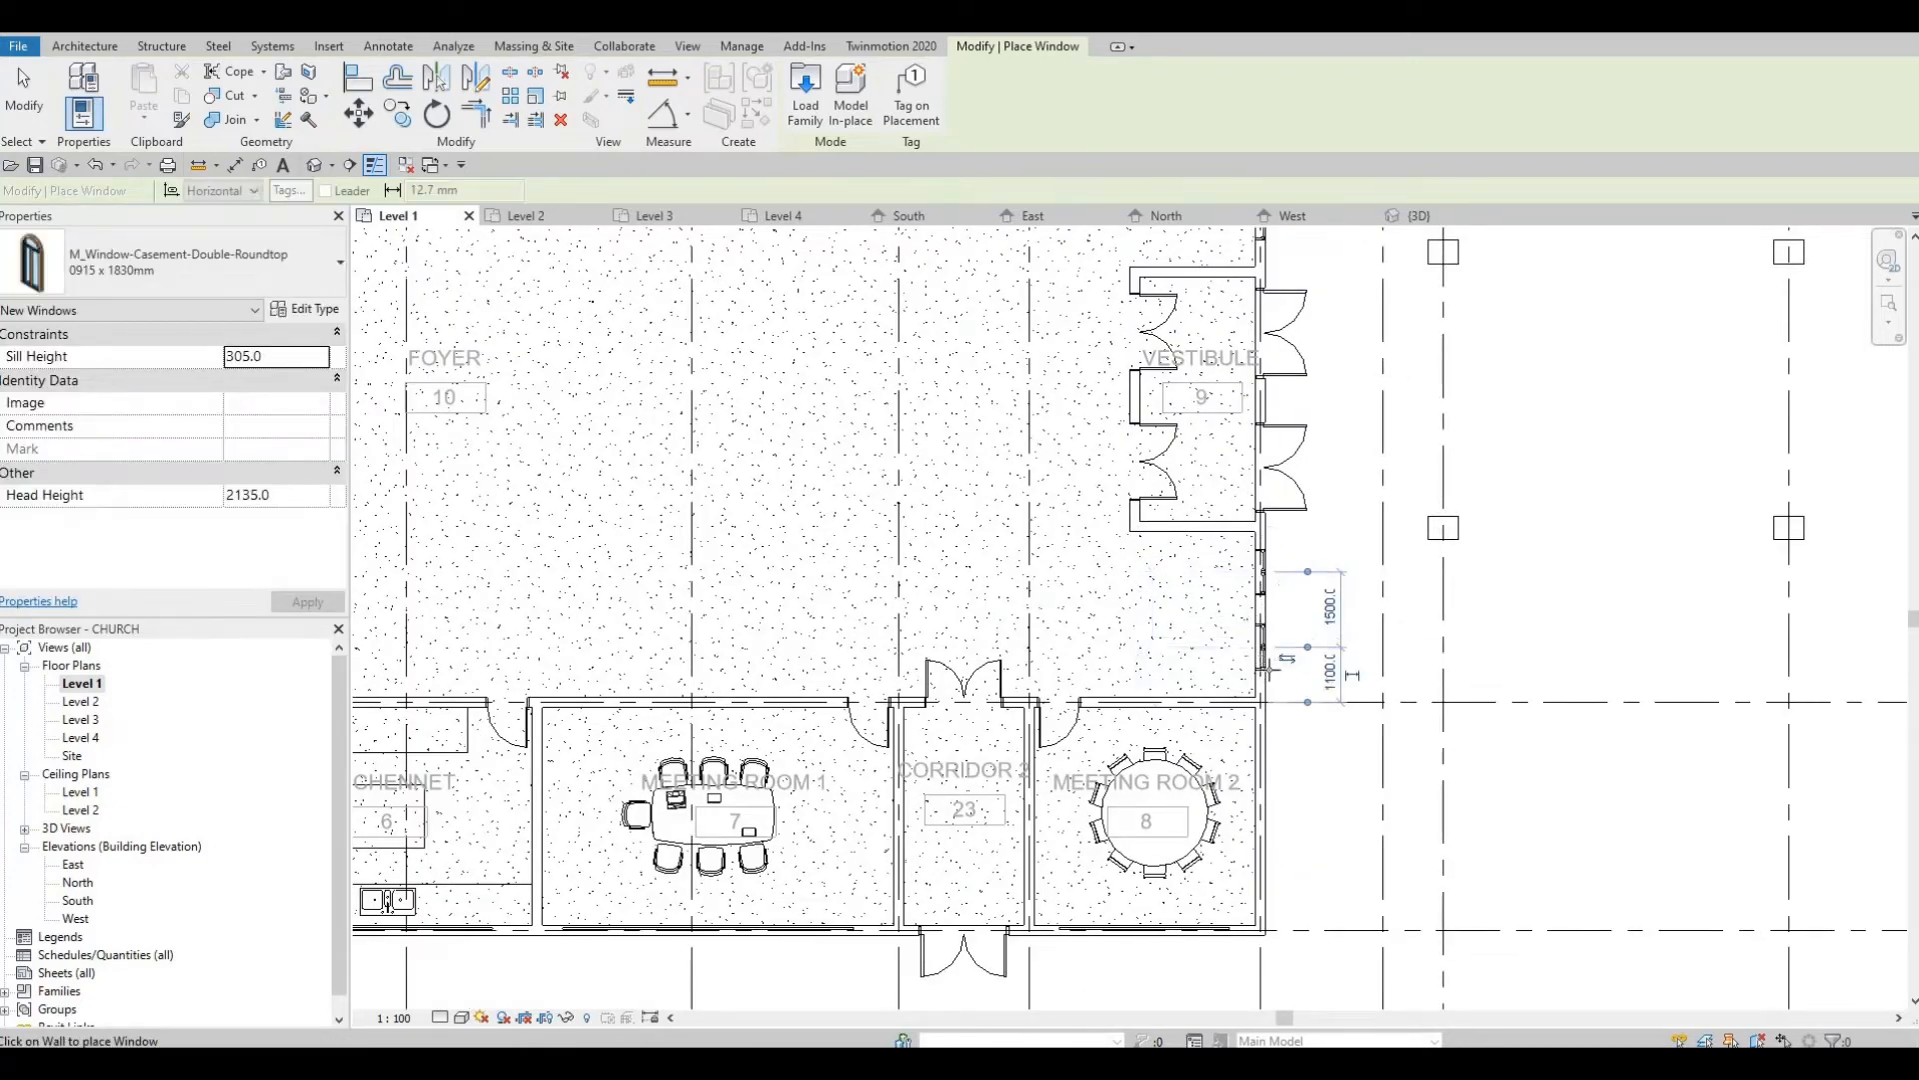
{"action": "scroll", "coordinate": [1270, 642], "scroll_direction": "down", "scroll_amount": 2}
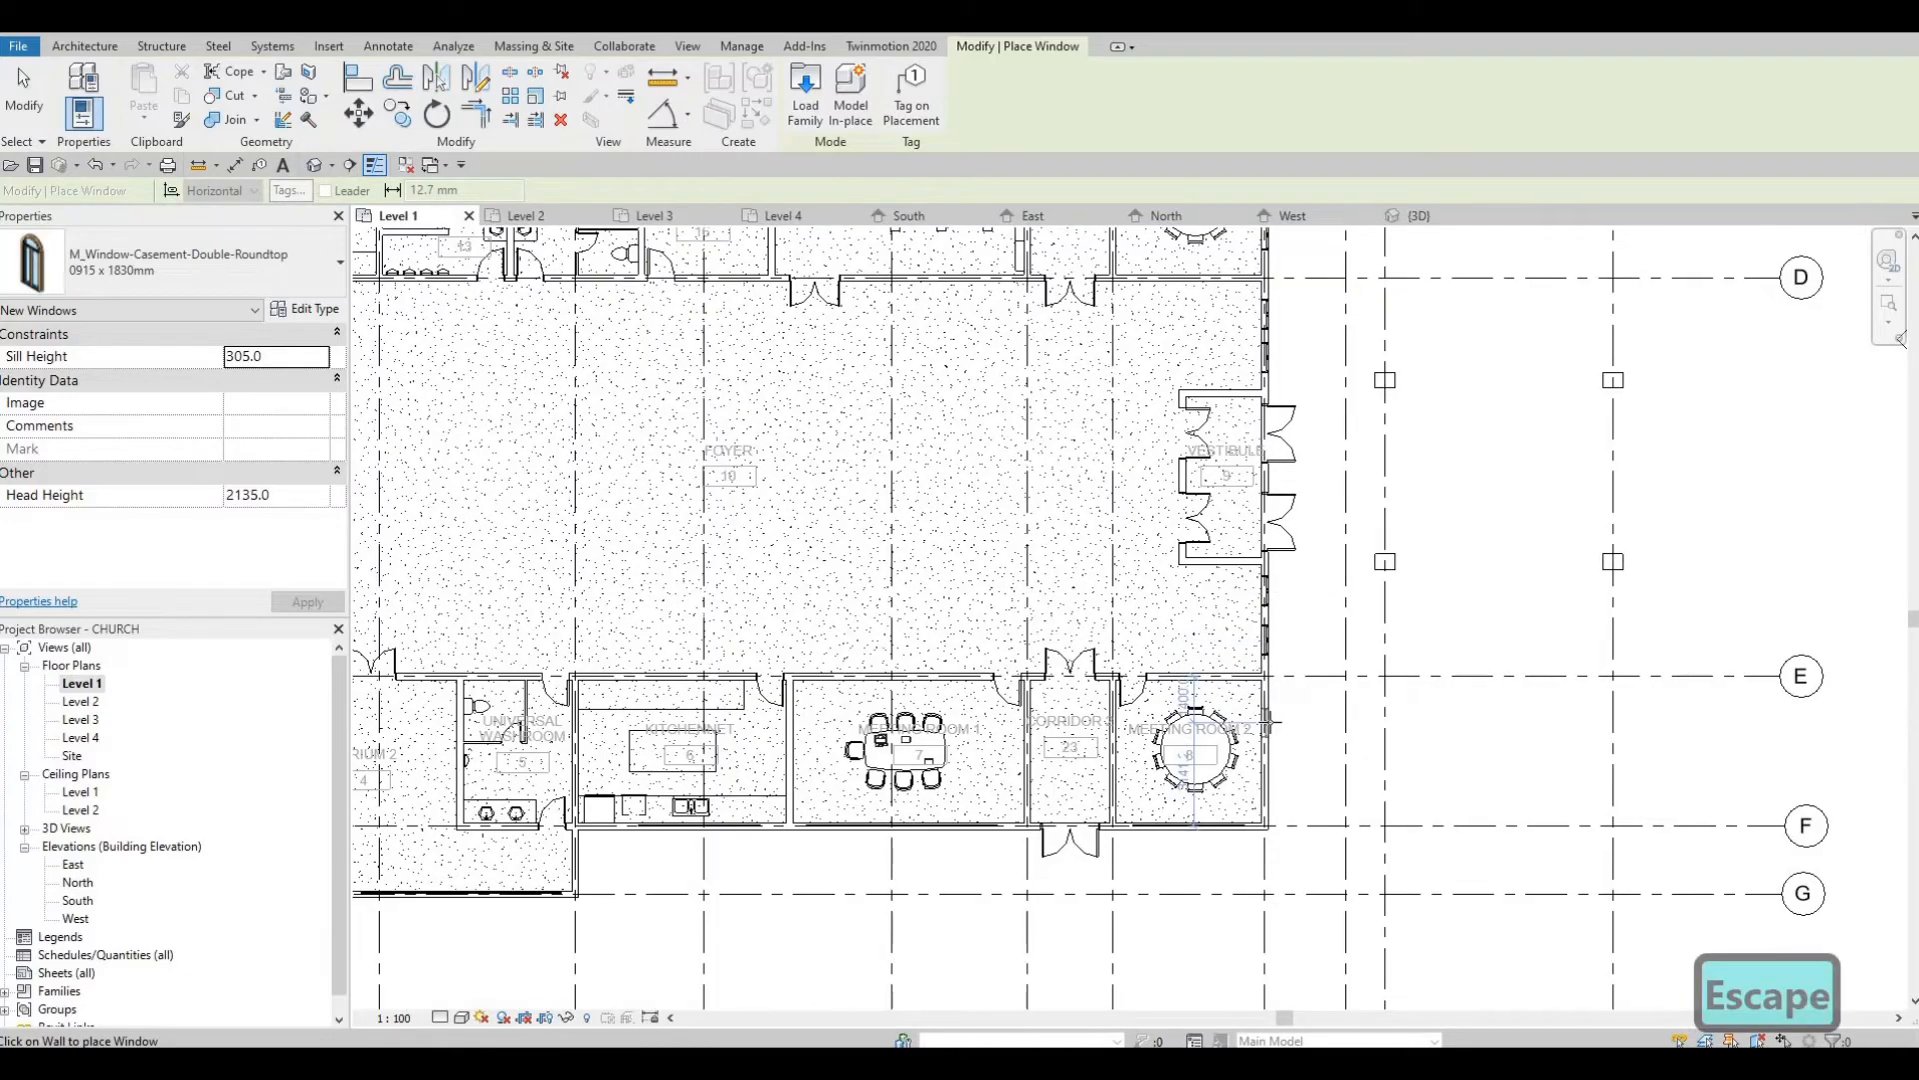
{"action": "scroll", "coordinate": [1269, 720], "scroll_direction": "up", "scroll_amount": 1}
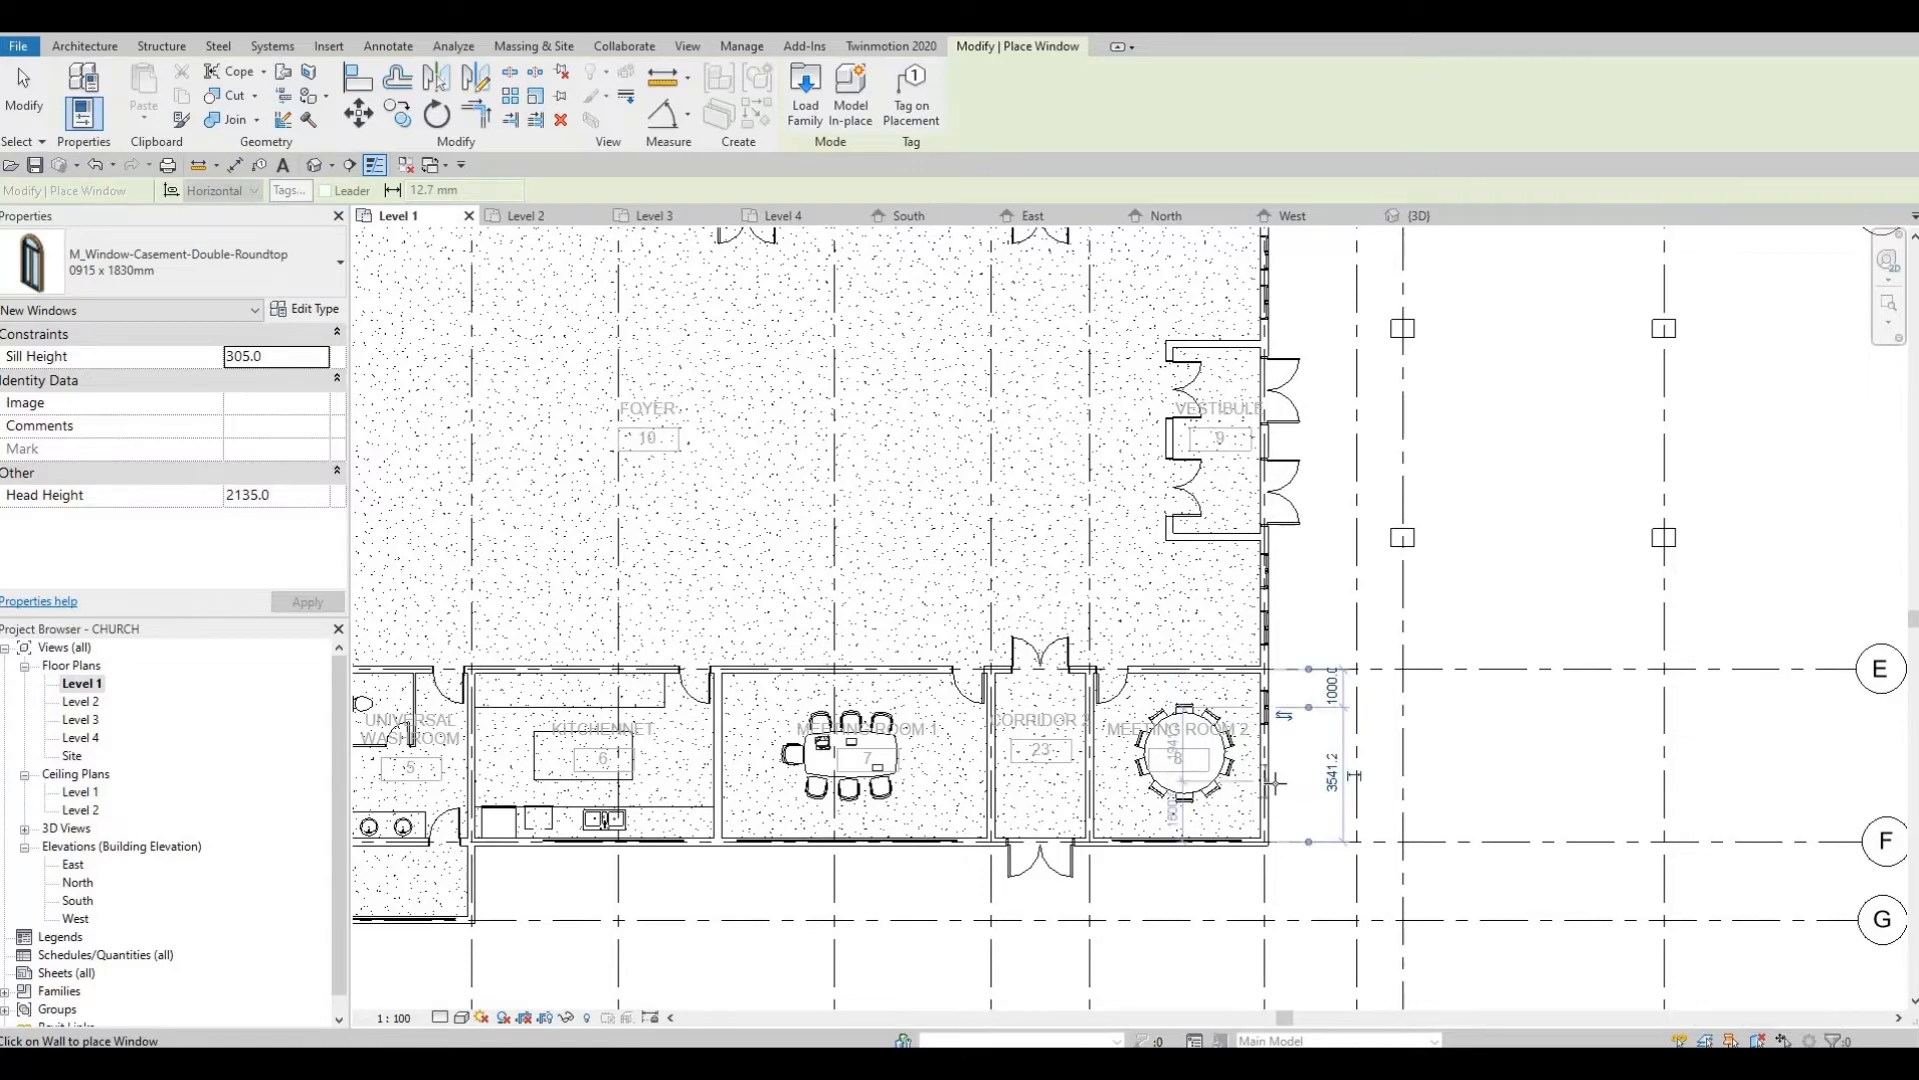
{"action": "key", "text": "Escape"}
{"action": "key", "text": "Escape"}
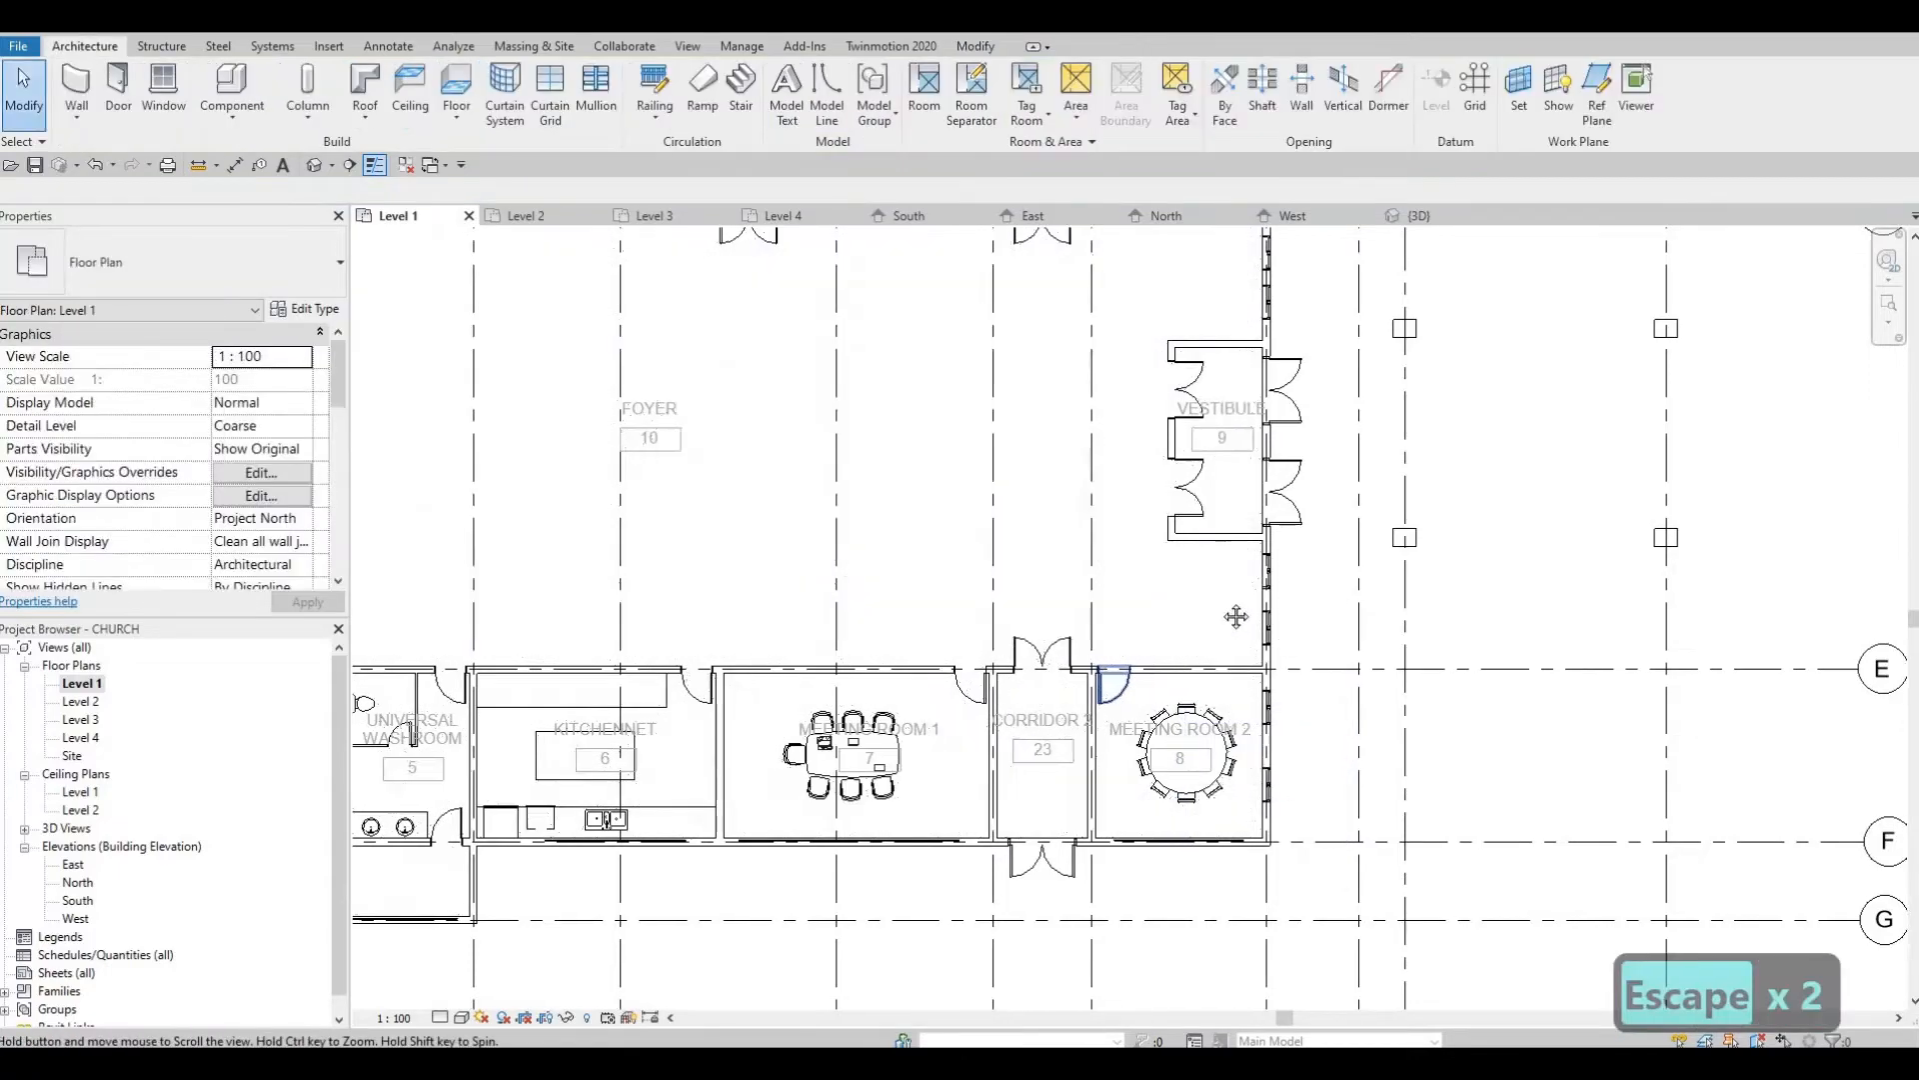
{"action": "middle_click_drag", "start_coordinate": [1084, 618], "coordinate": [1295, 495]}
{"action": "scroll", "coordinate": [1294, 494], "scroll_direction": "down", "scroll_amount": 5}
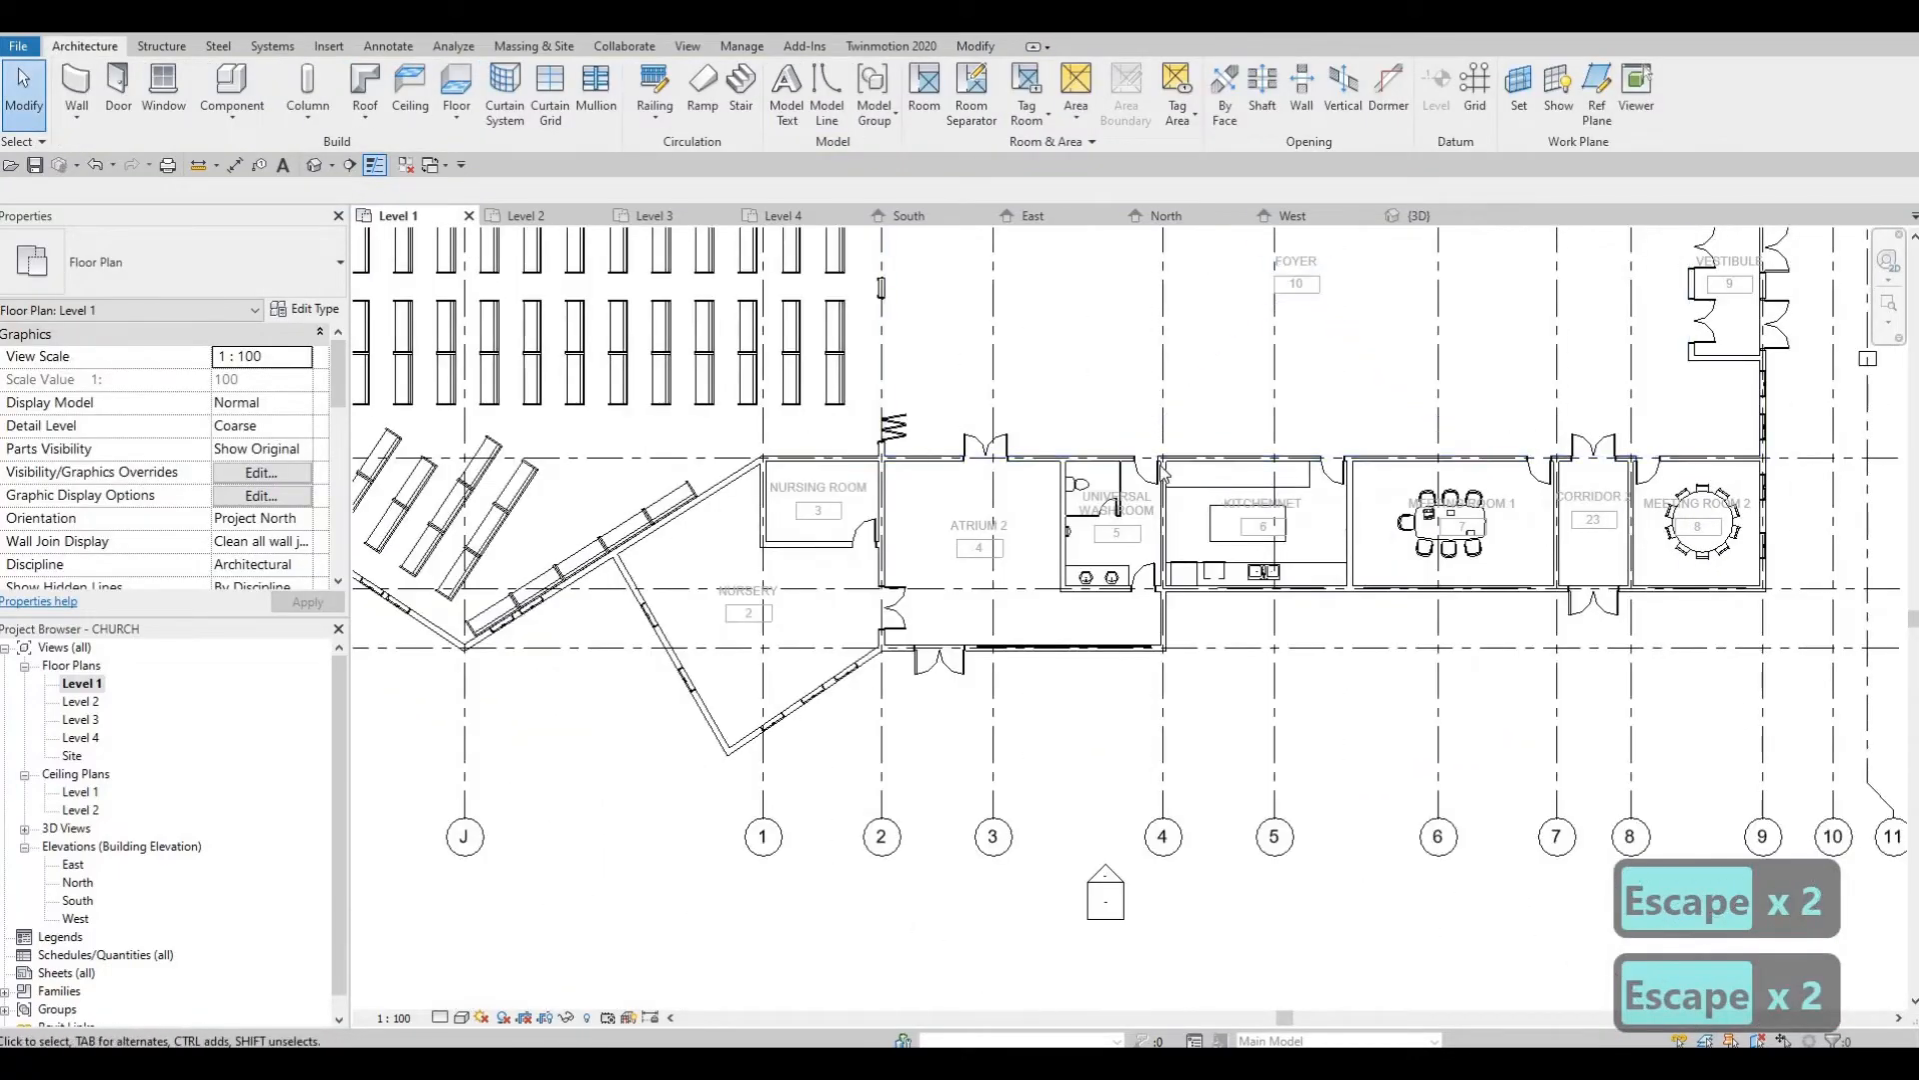
{"action": "scroll", "coordinate": [1045, 489], "scroll_direction": "down", "scroll_amount": 2}
{"action": "key", "text": "Escape"}
{"action": "middle_click_drag", "start_coordinate": [815, 399], "coordinate": [935, 440]}
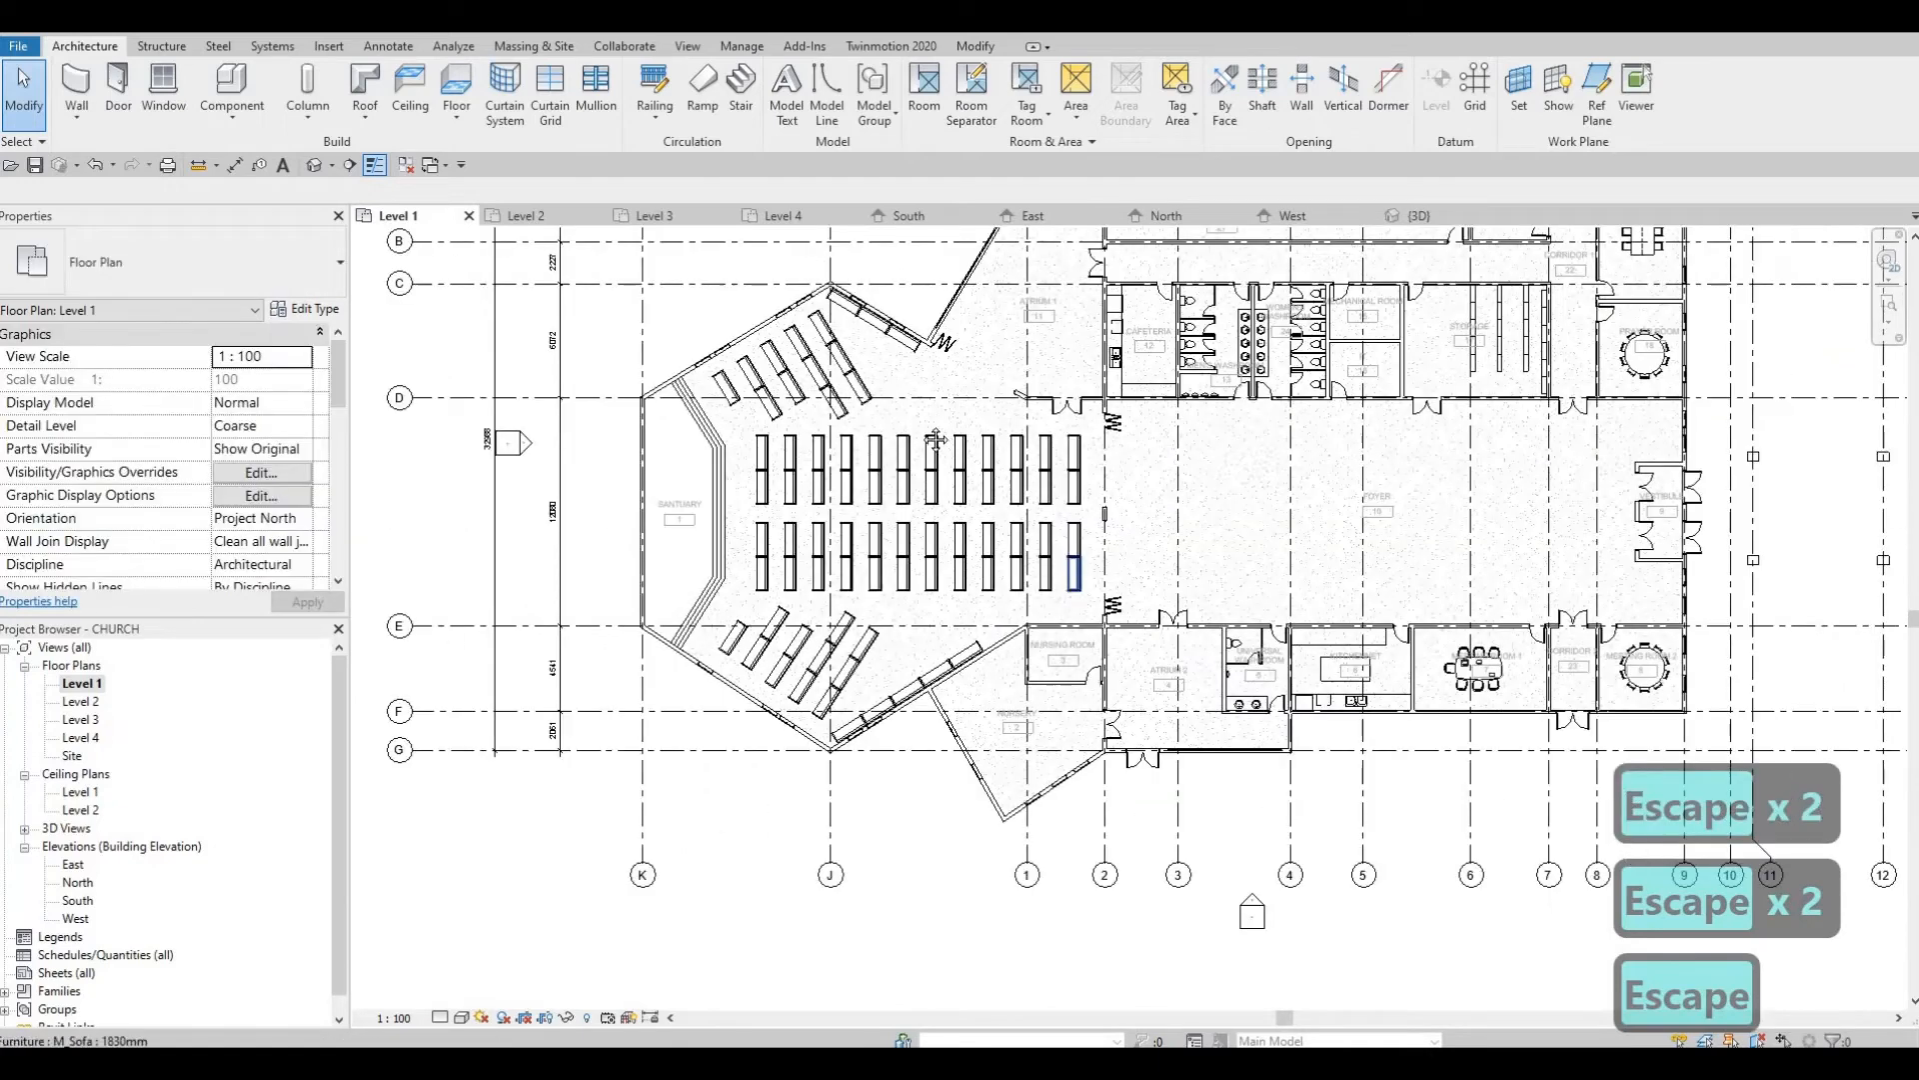
Cut Atrium 1's slanted exterior wall with the curtain wall embedded in it using Cut Geometry
{"action": "middle_click_drag", "start_coordinate": [910, 565], "coordinate": [895, 708]}
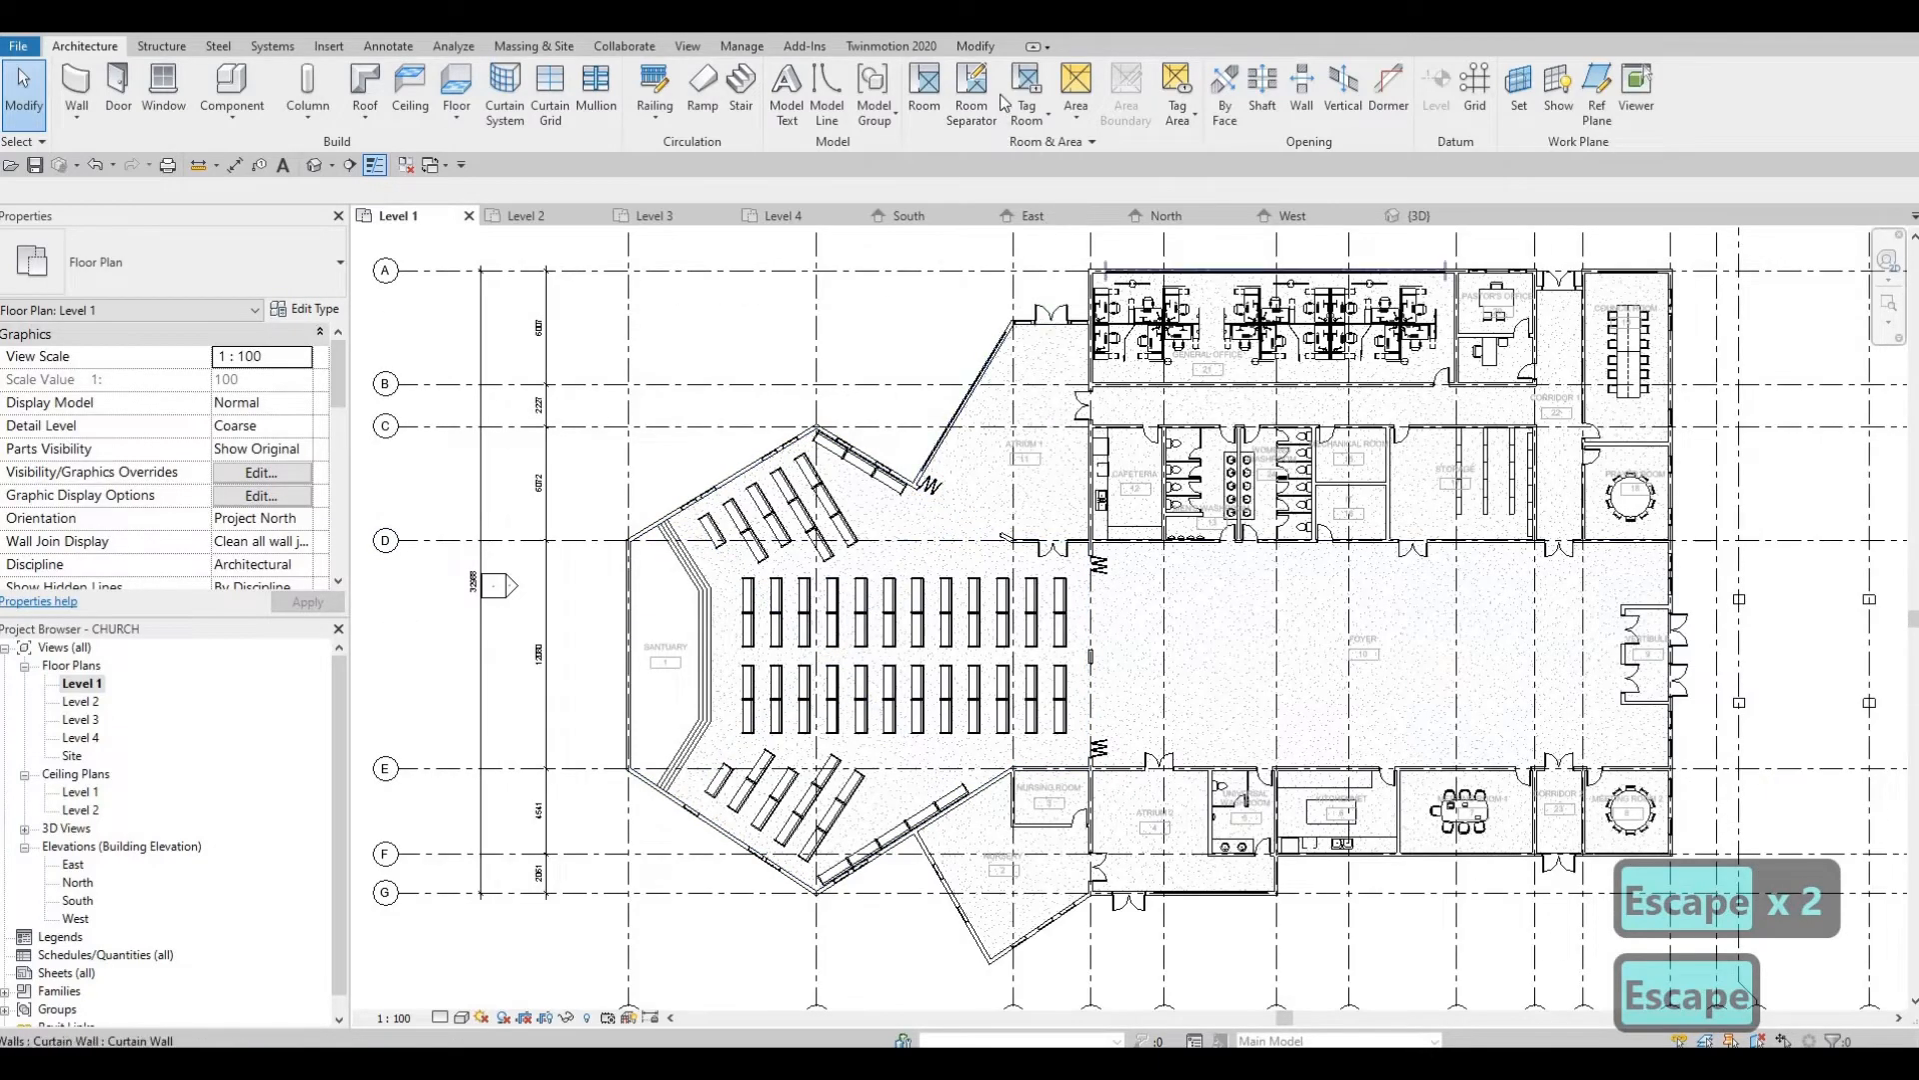
{"action": "left_click", "coordinate": [975, 46]}
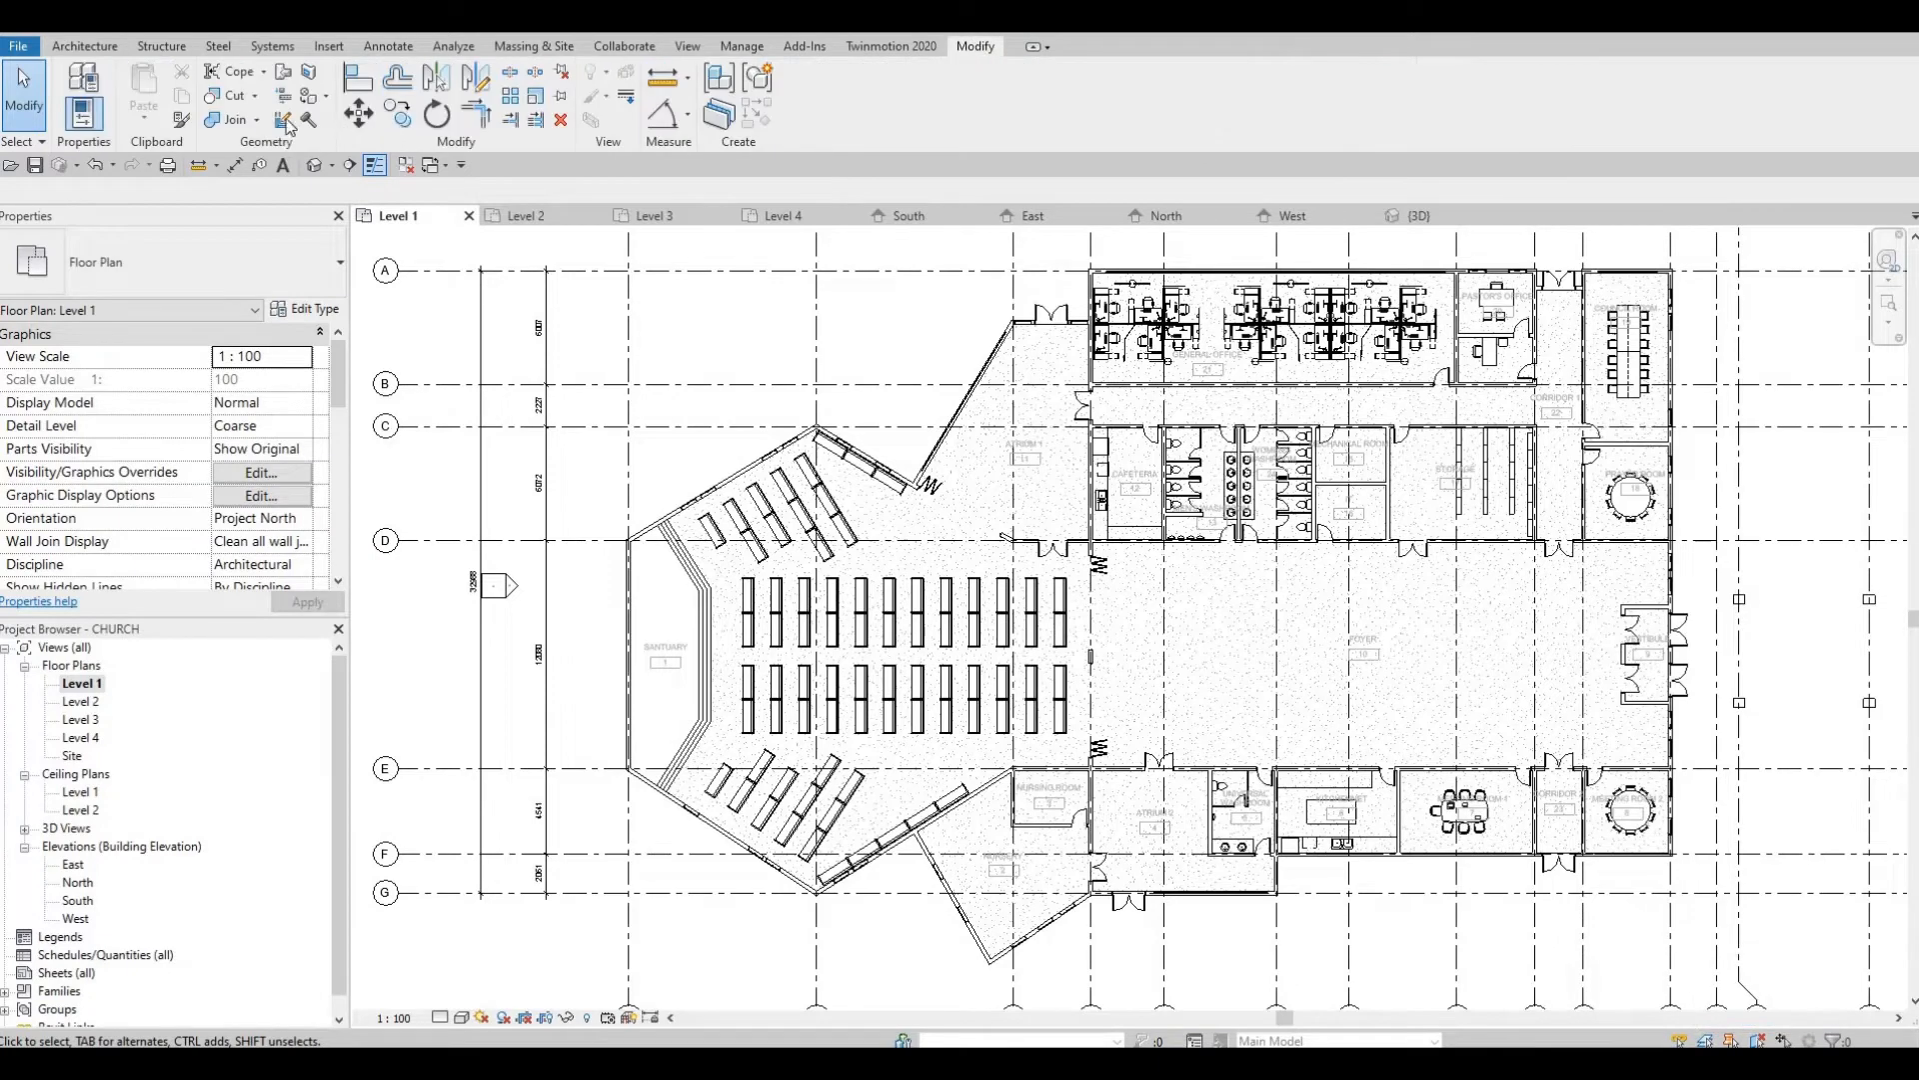
{"action": "left_click", "coordinate": [229, 96]}
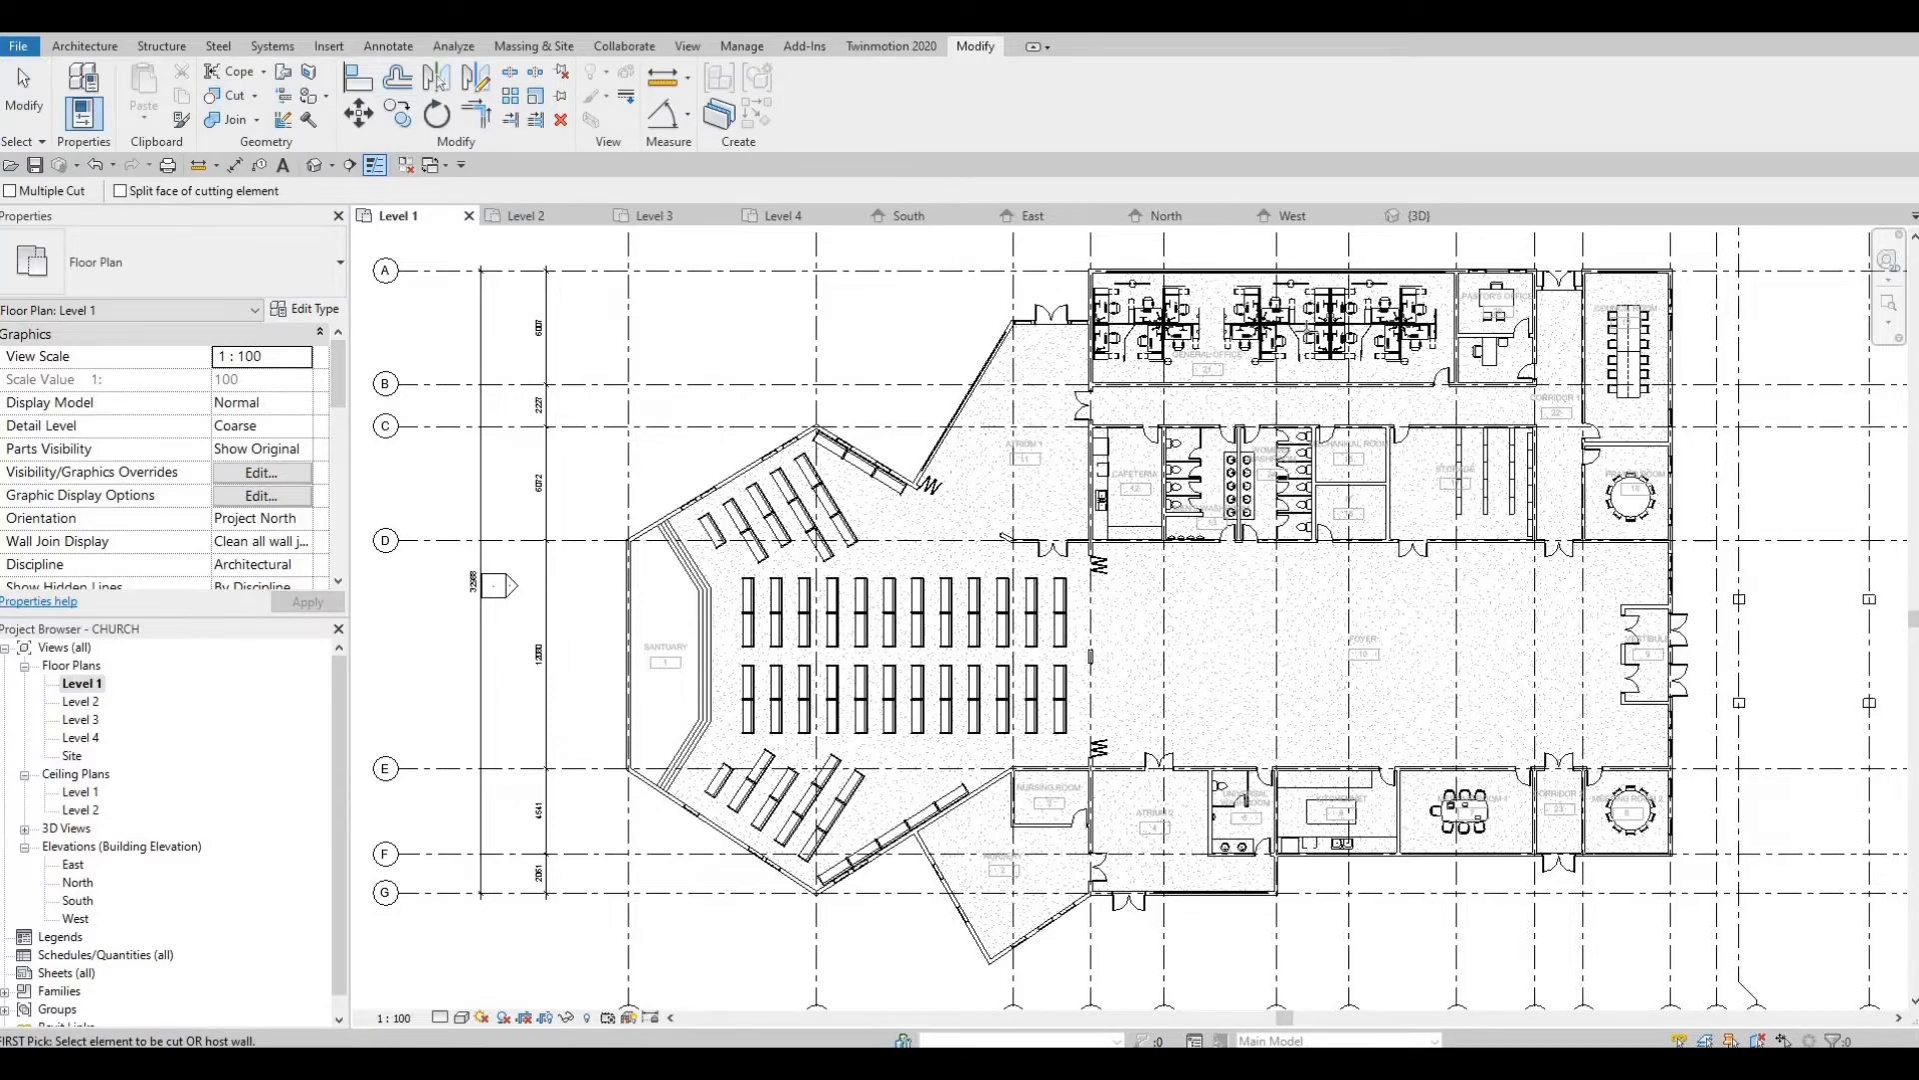
{"action": "scroll", "coordinate": [989, 345], "scroll_direction": "up", "scroll_amount": 5}
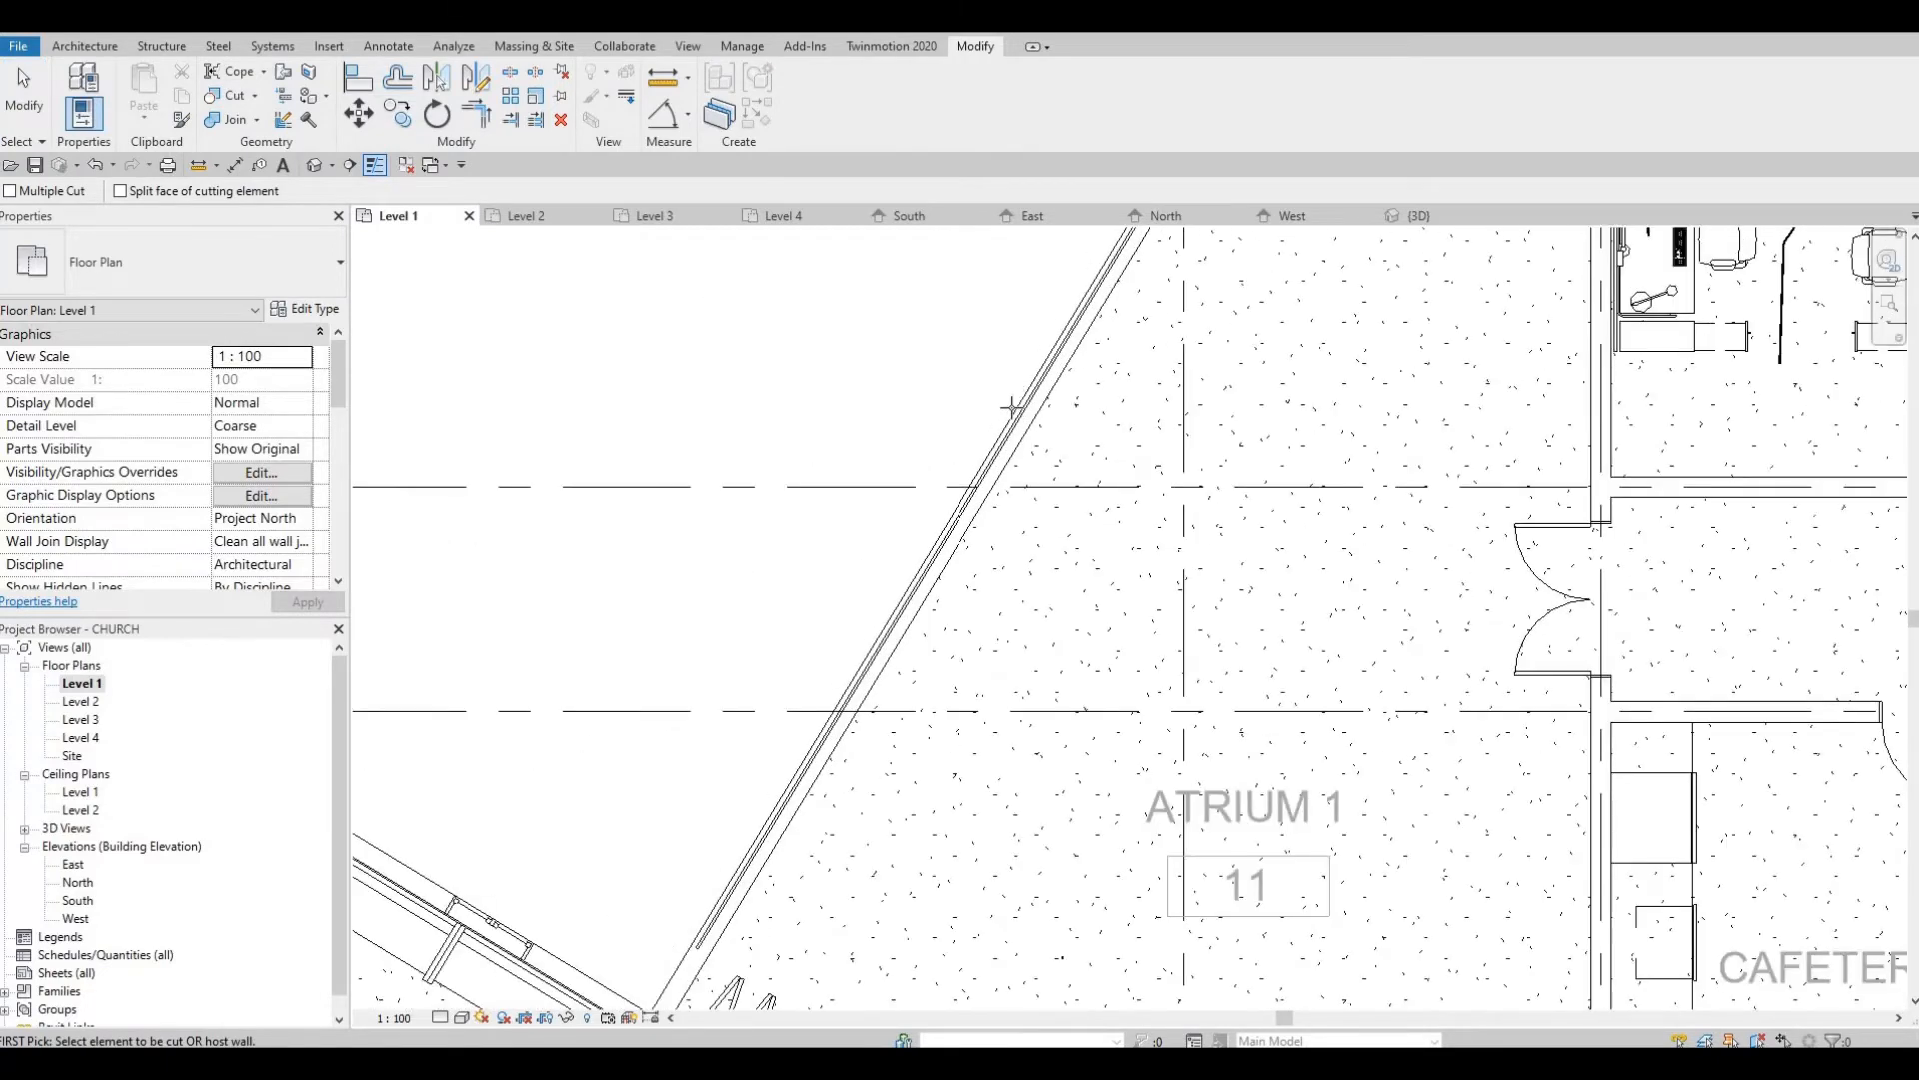
{"action": "left_click", "coordinate": [1012, 423]}
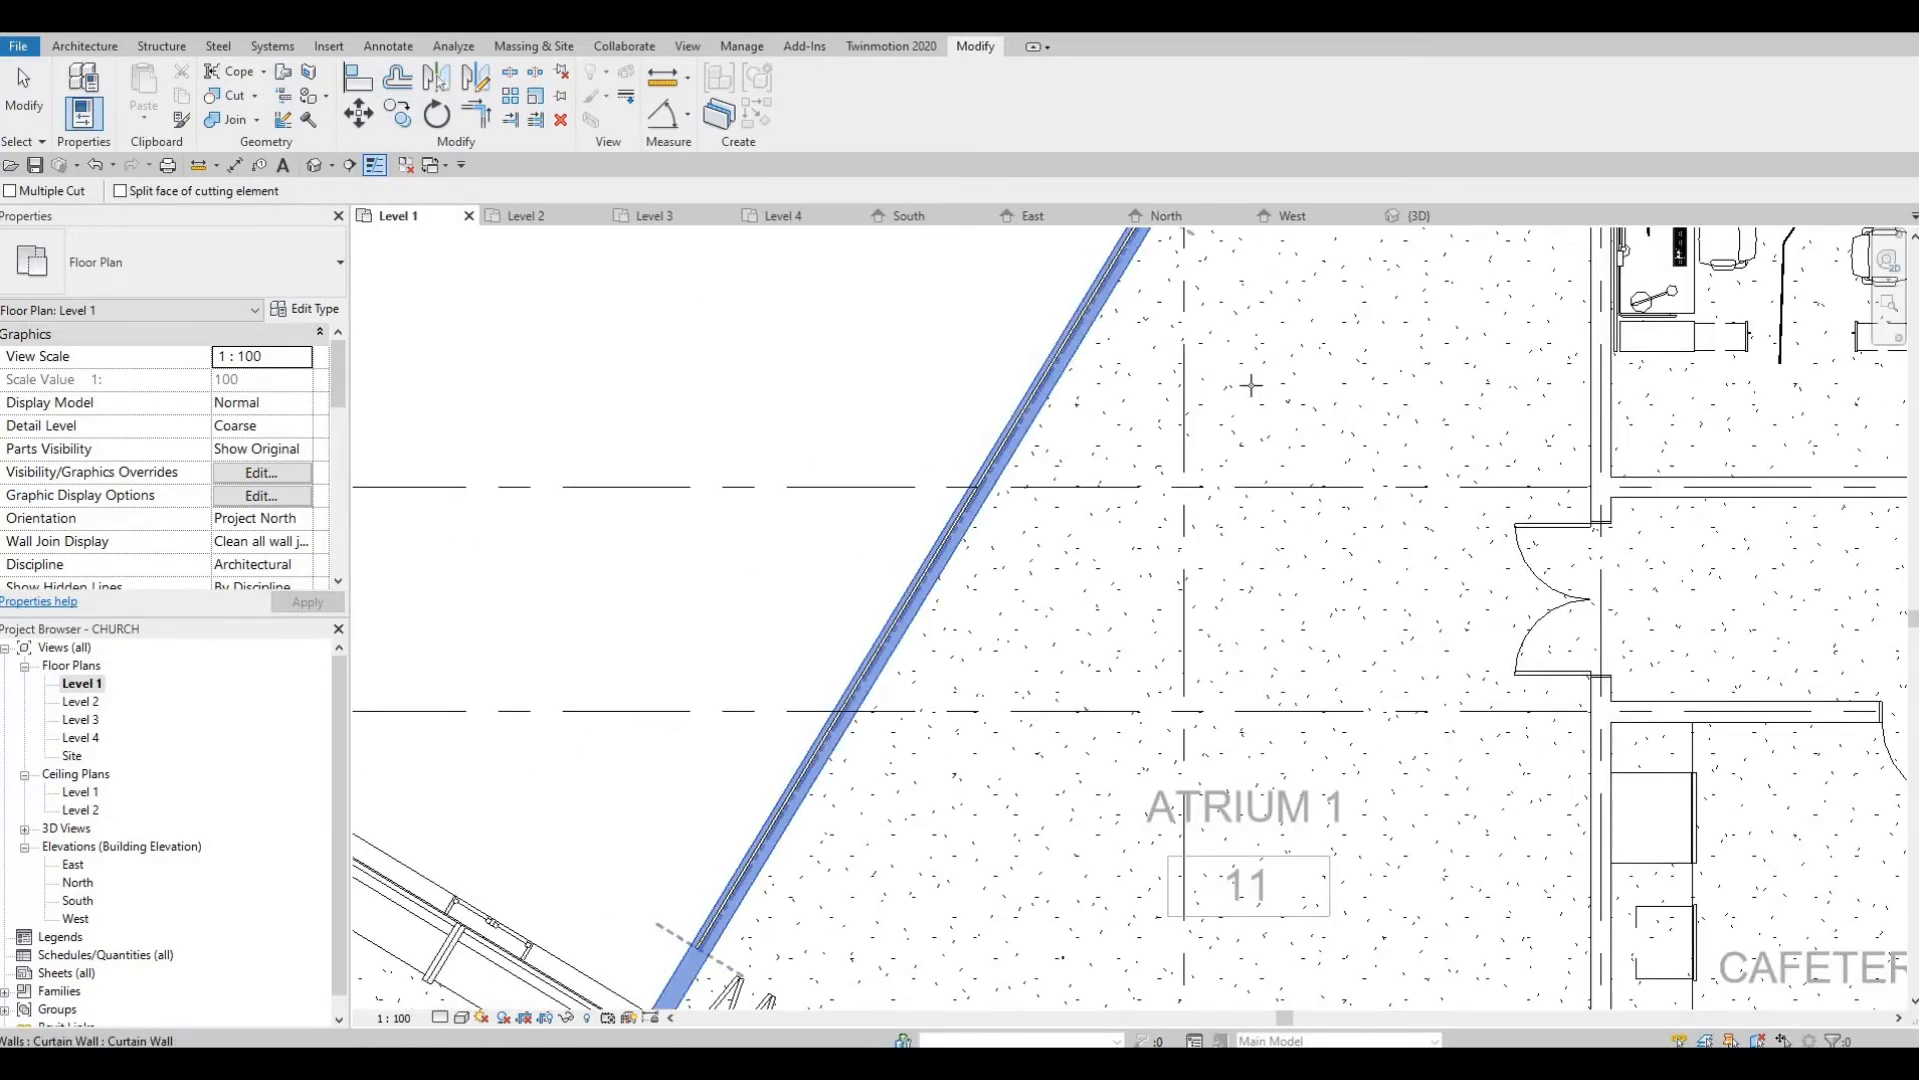
Cut the north exterior walls of the General Office and the Council Room with their curtain walls
{"action": "scroll", "coordinate": [1004, 420], "scroll_direction": "down", "scroll_amount": 3}
{"action": "middle_click_drag", "start_coordinate": [1178, 317], "coordinate": [771, 548]}
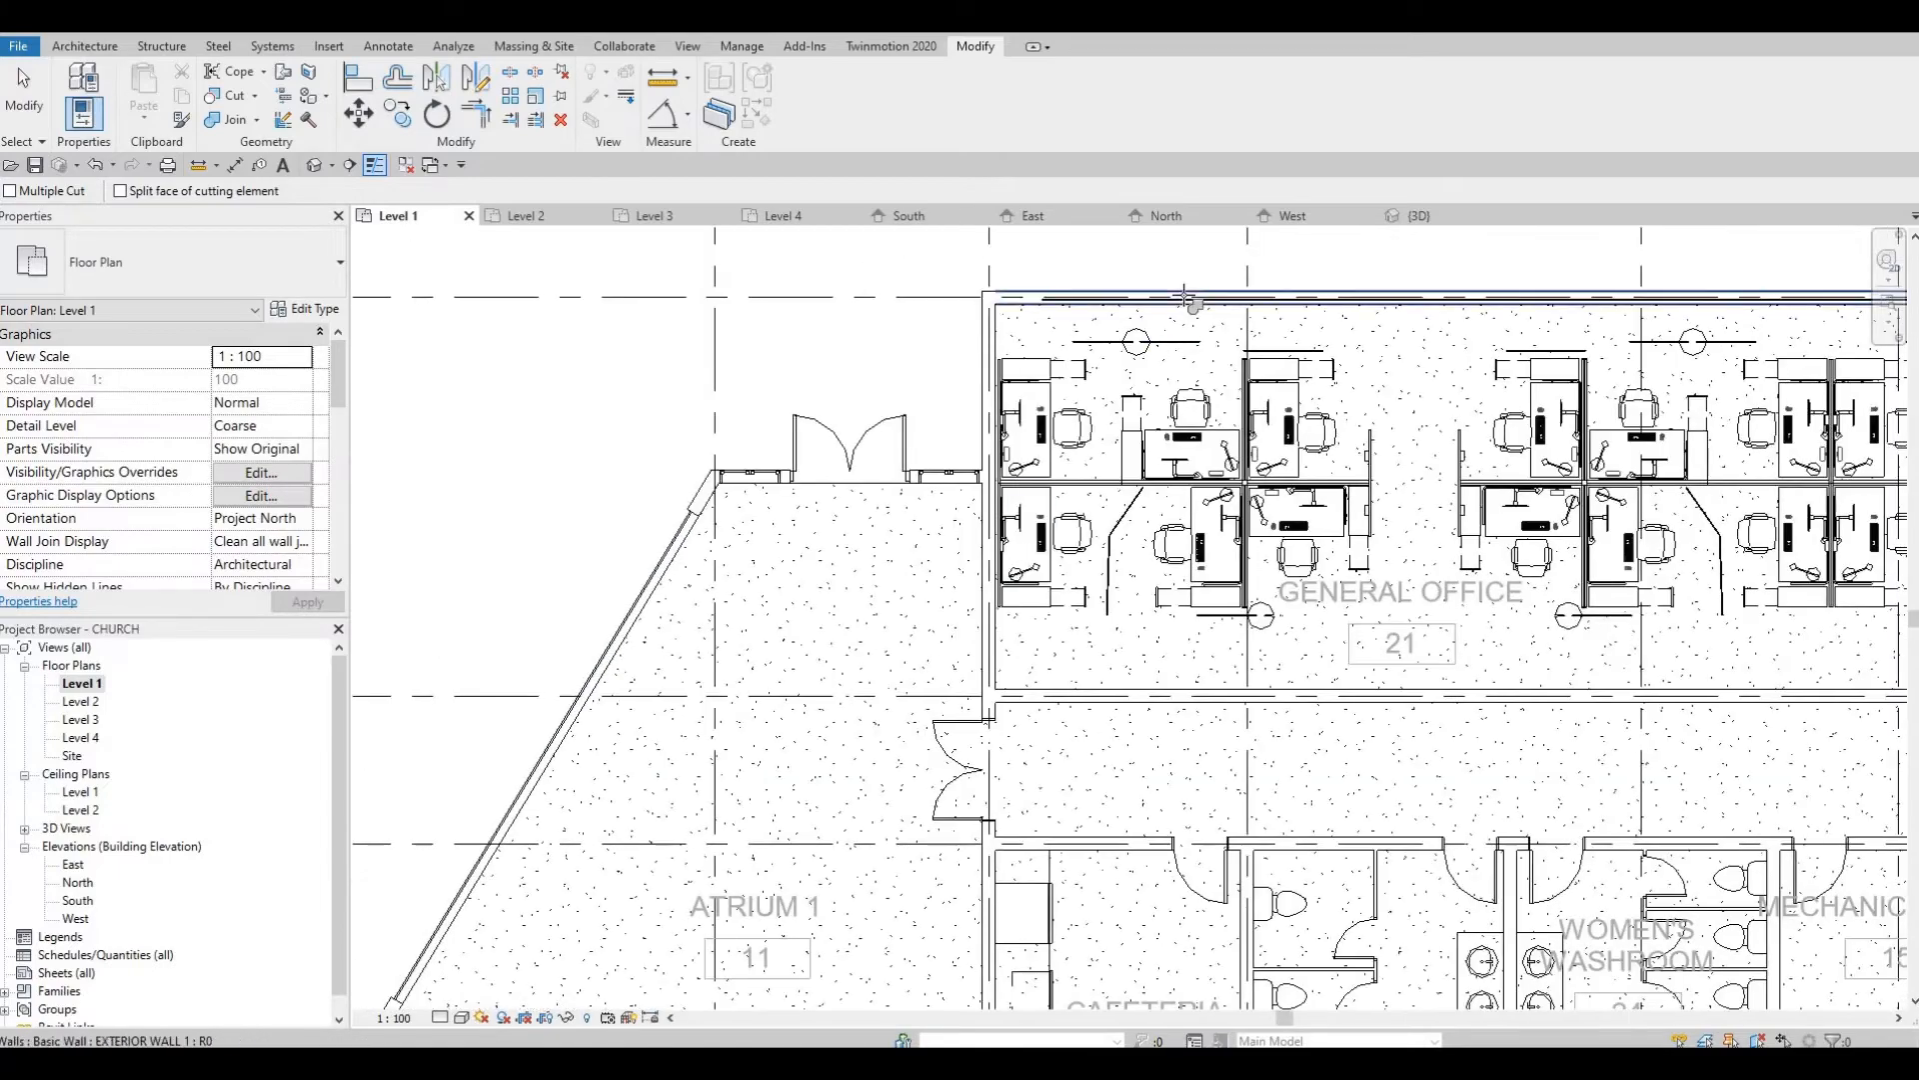
{"action": "scroll", "coordinate": [1159, 304], "scroll_direction": "down", "scroll_amount": 3}
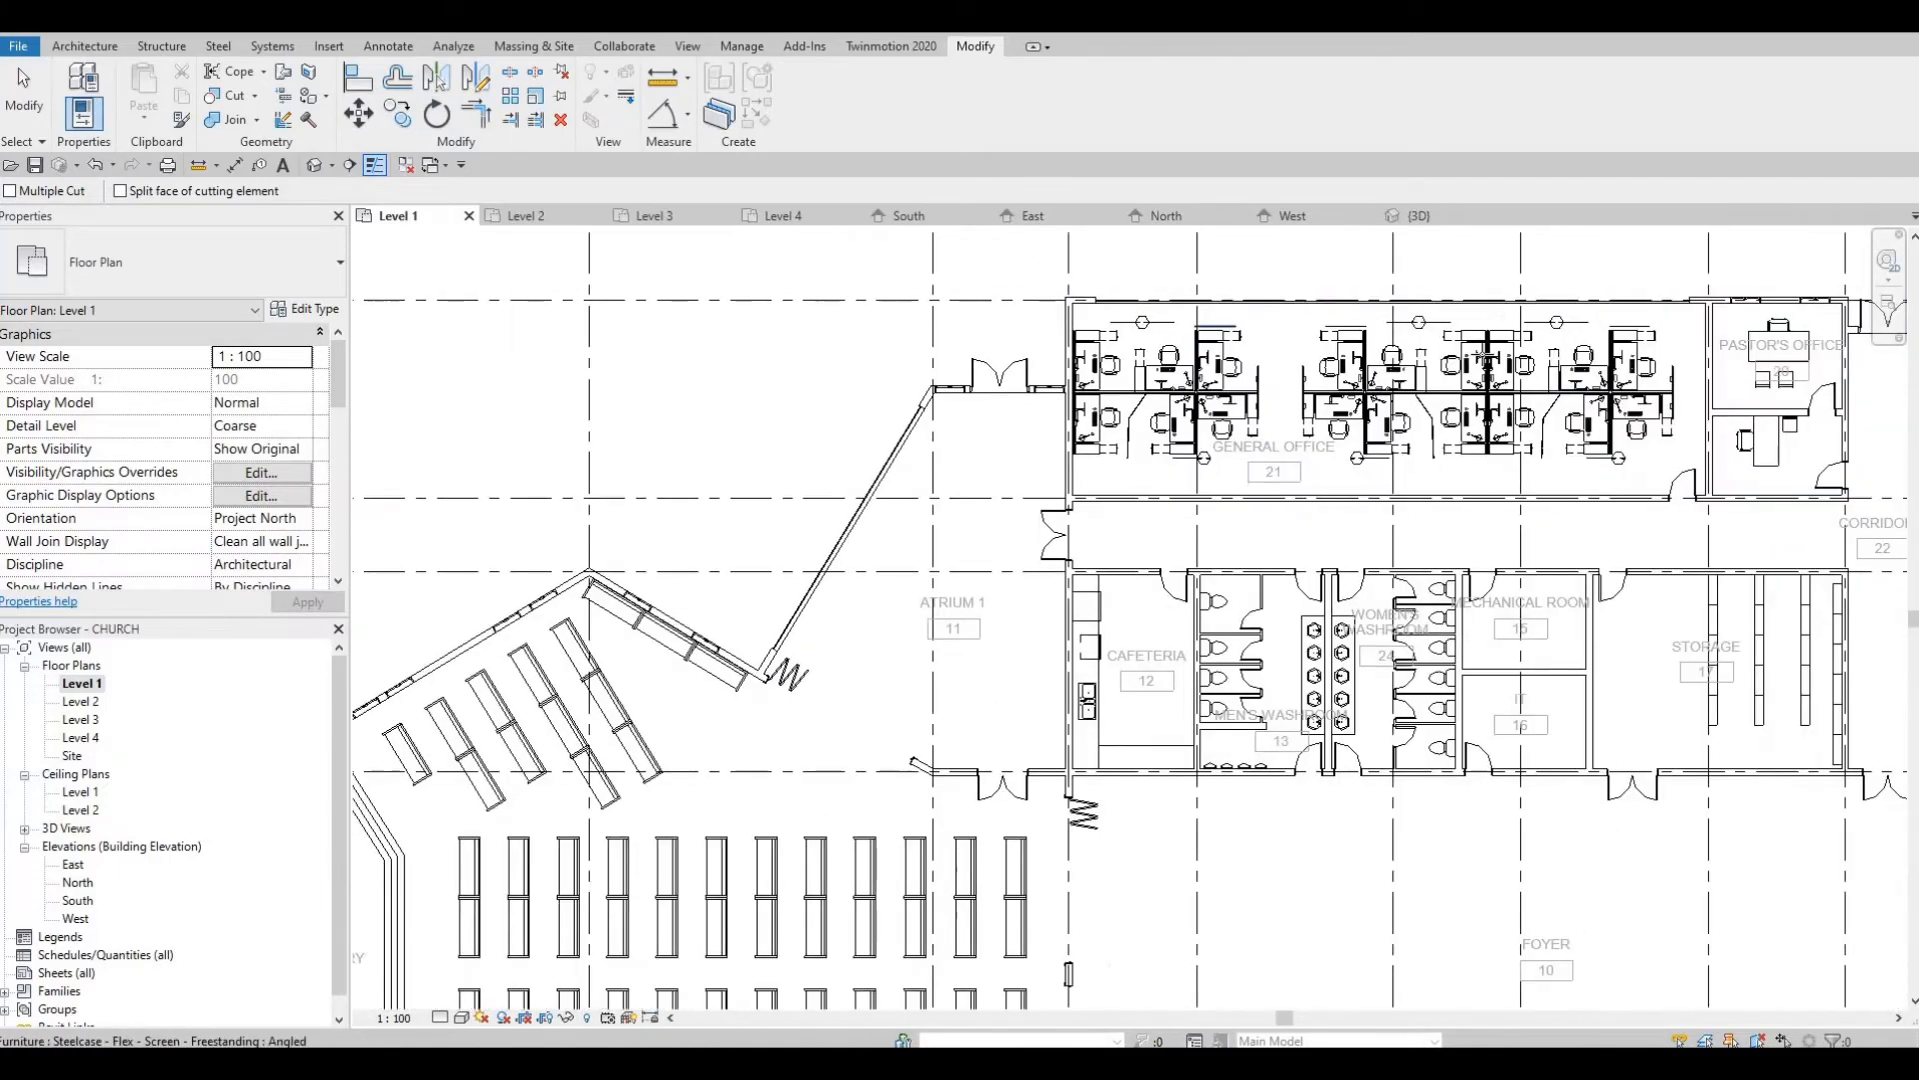
{"action": "scroll", "coordinate": [1624, 380], "scroll_direction": "up", "scroll_amount": 4}
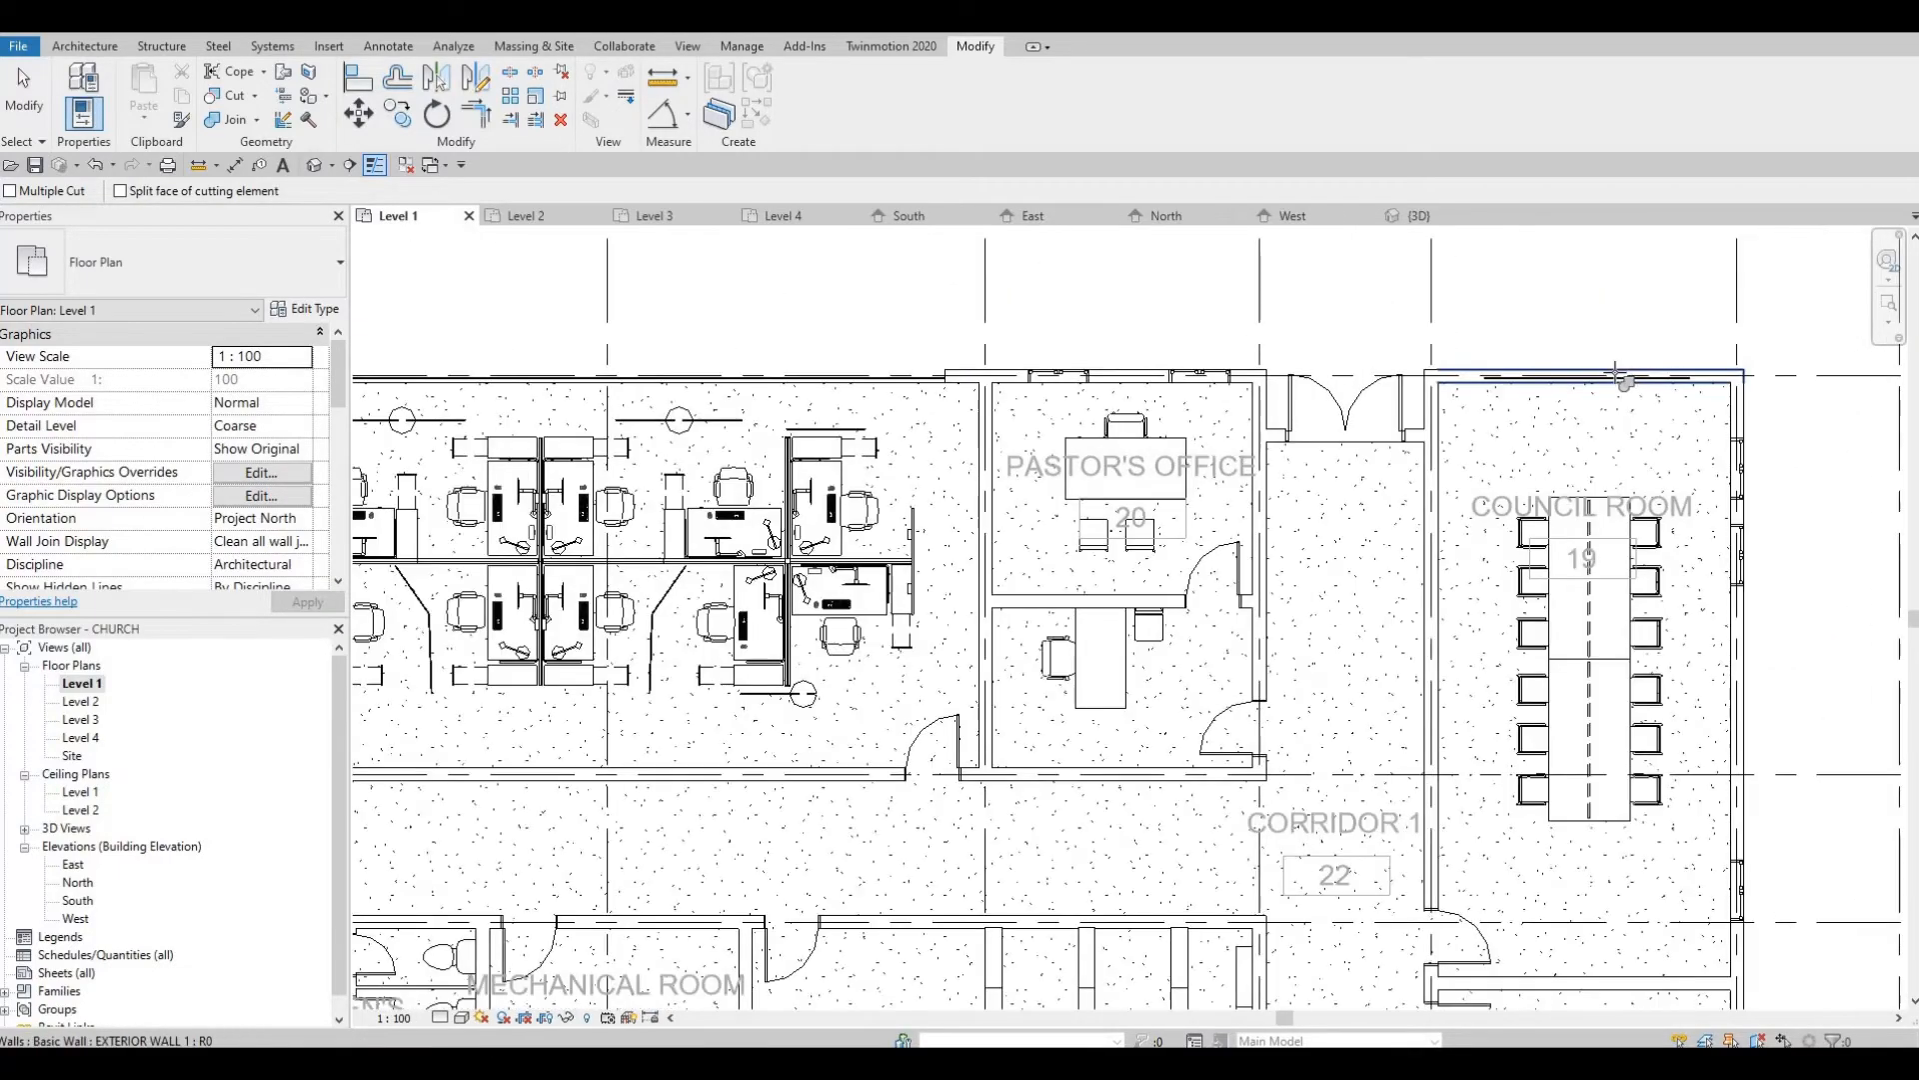
{"action": "left_click", "coordinate": [1616, 377]}
Cut the south exterior wall along Meeting Room 2, Meeting Room 1 and the Kitchennet with its curtain walls
{"action": "scroll", "coordinate": [1544, 535], "scroll_direction": "down", "scroll_amount": 3}
{"action": "middle_click_drag", "start_coordinate": [1489, 799], "coordinate": [1451, 443]}
{"action": "scroll", "coordinate": [1451, 443], "scroll_direction": "down", "scroll_amount": 1}
{"action": "middle_click_drag", "start_coordinate": [1472, 607], "coordinate": [1462, 448]}
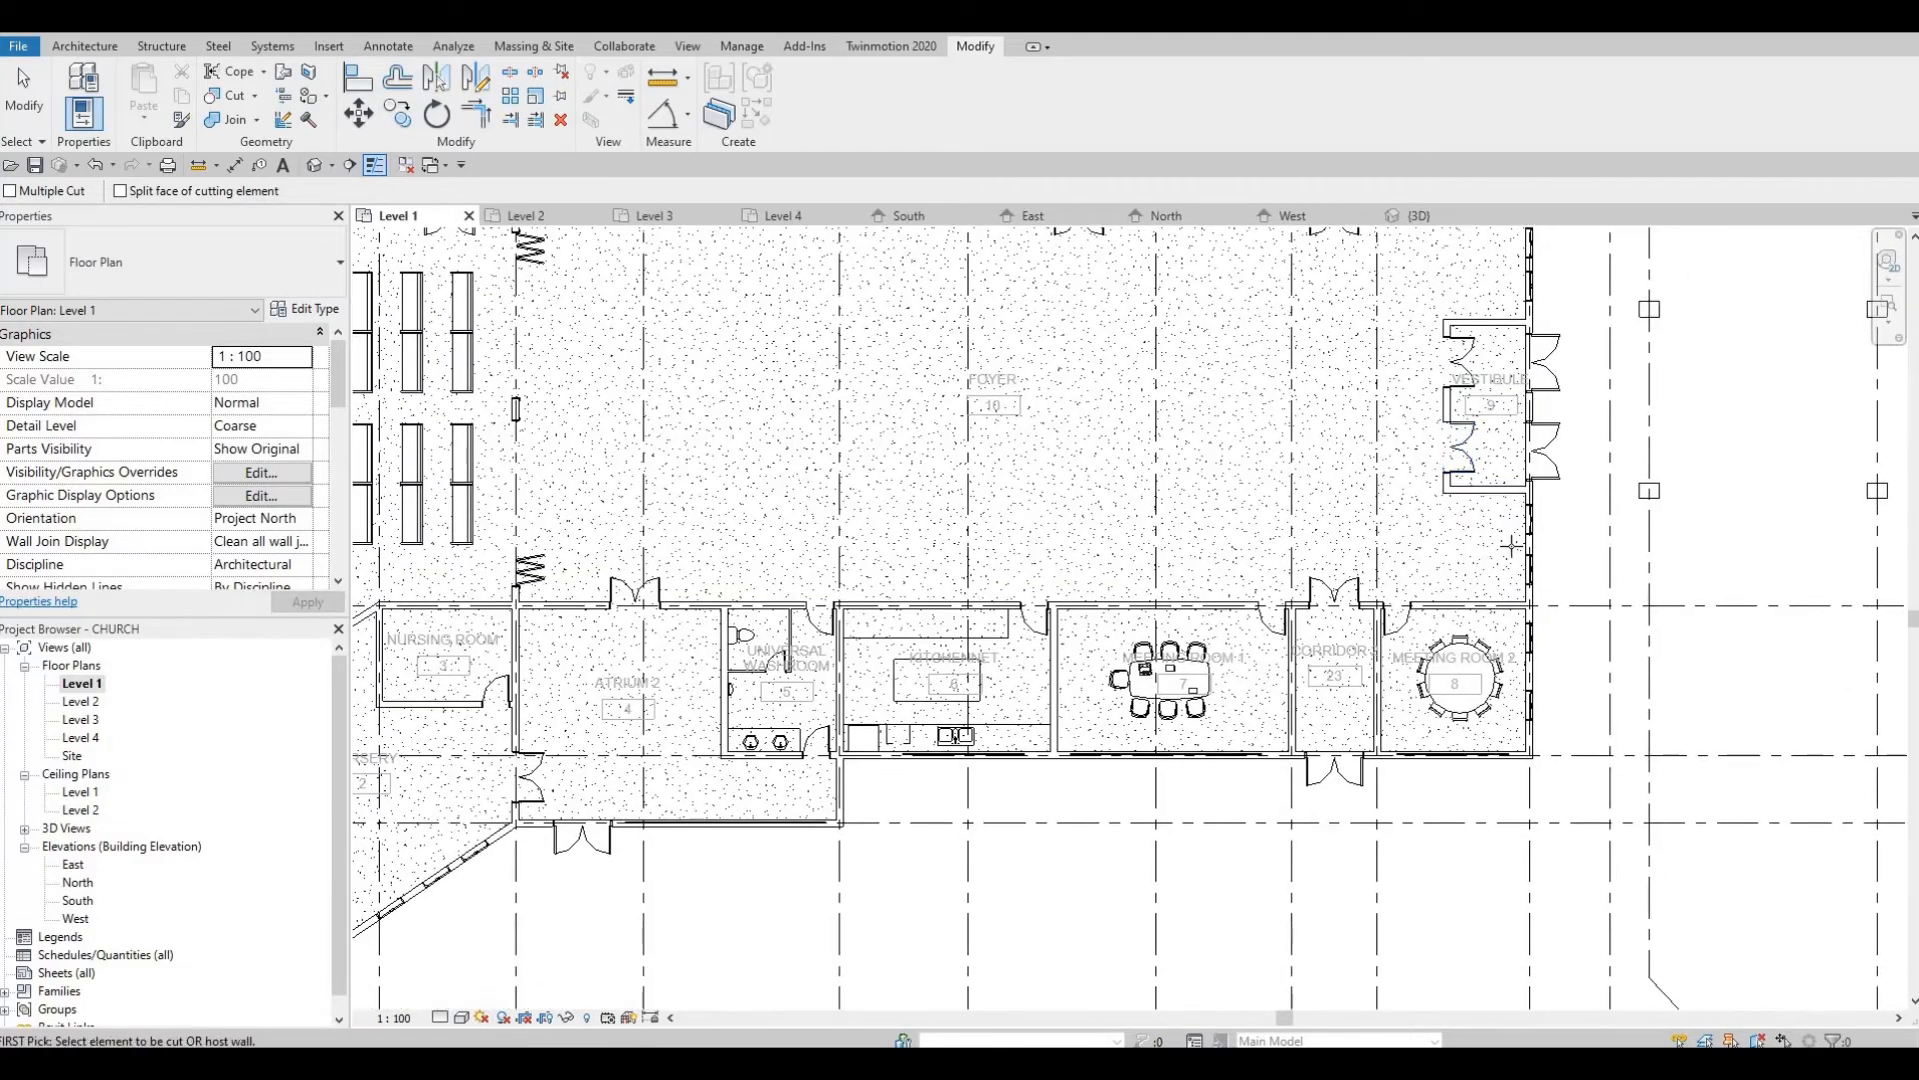
{"action": "middle_click_drag", "start_coordinate": [1467, 690], "coordinate": [1480, 484]}
{"action": "scroll", "coordinate": [1509, 564], "scroll_direction": "up", "scroll_amount": 3}
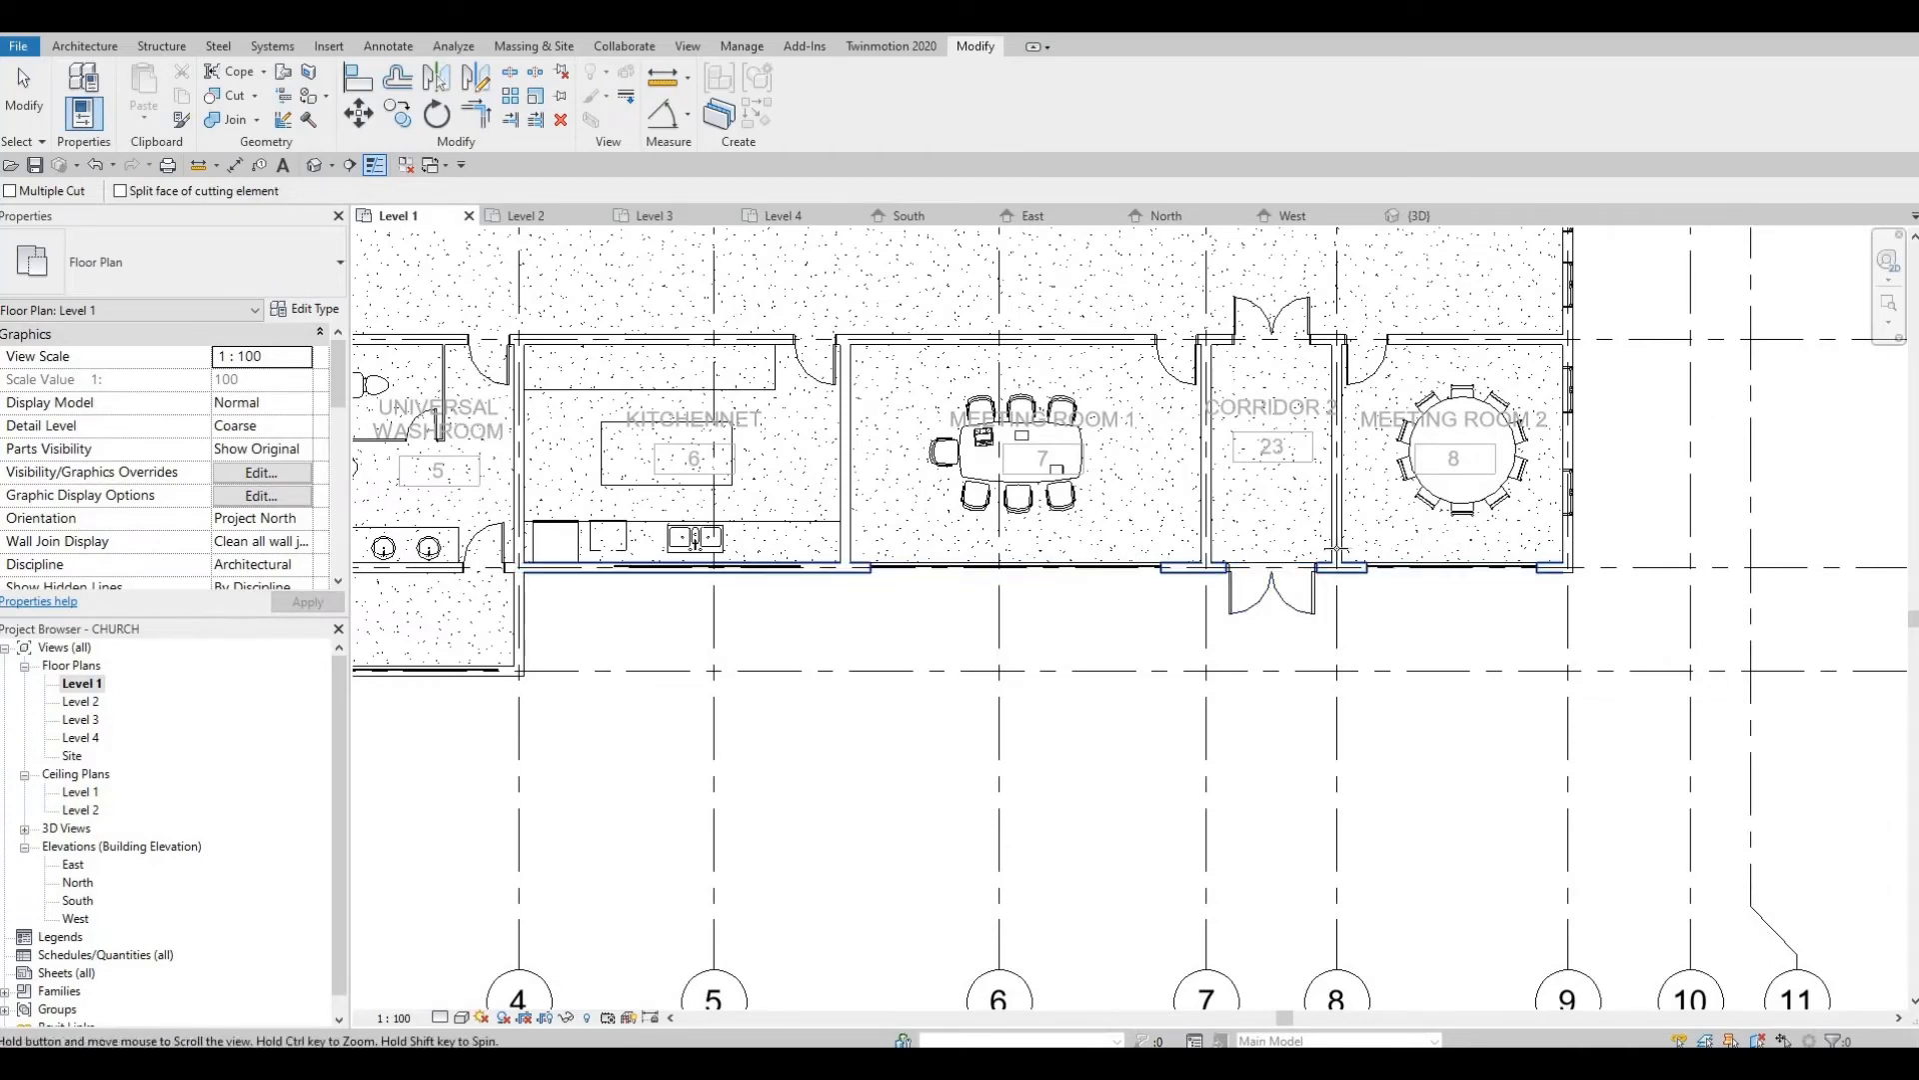
{"action": "middle_click_drag", "start_coordinate": [785, 581], "coordinate": [1339, 555]}
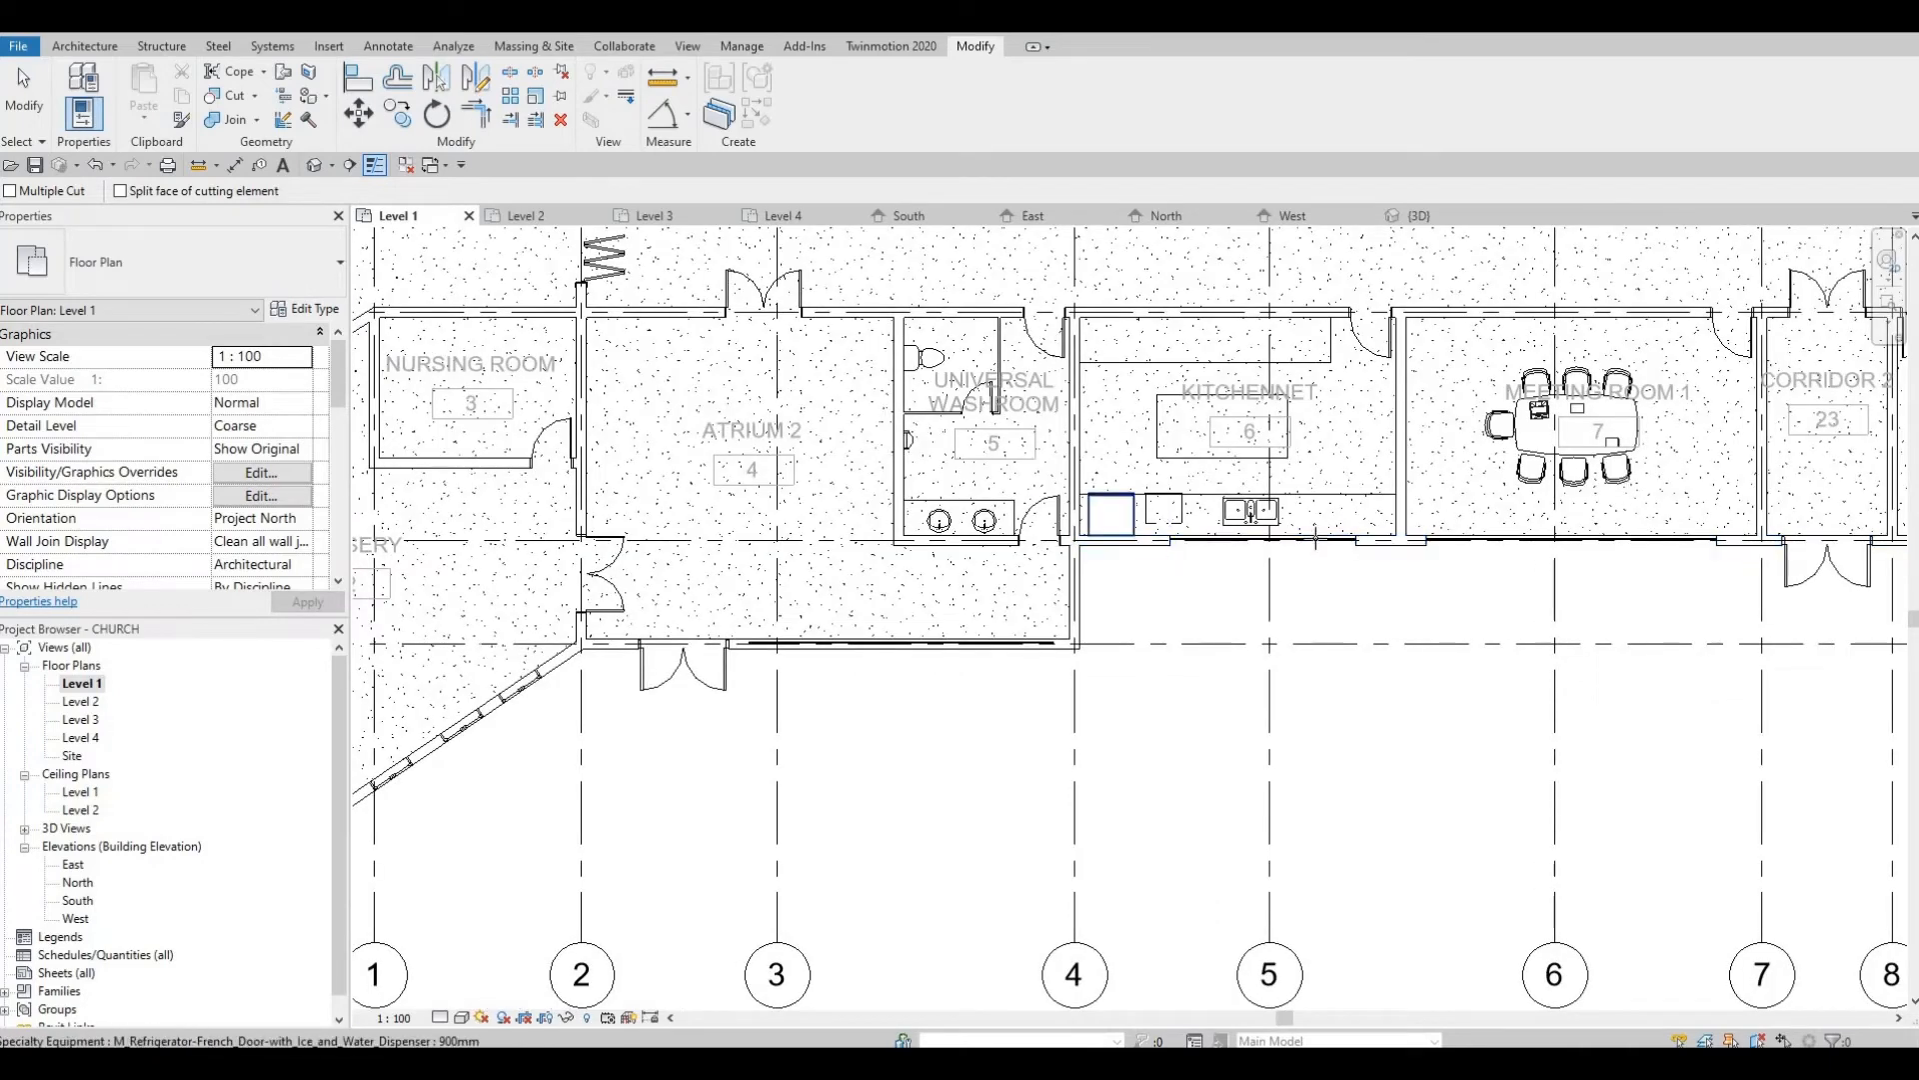
Cut Atrium 2's south exterior wall with its curtain wall and finish cutting geometry
{"action": "middle_click_drag", "start_coordinate": [844, 636], "coordinate": [1354, 581]}
{"action": "left_click", "coordinate": [1351, 592]}
{"action": "left_click", "coordinate": [1350, 588]}
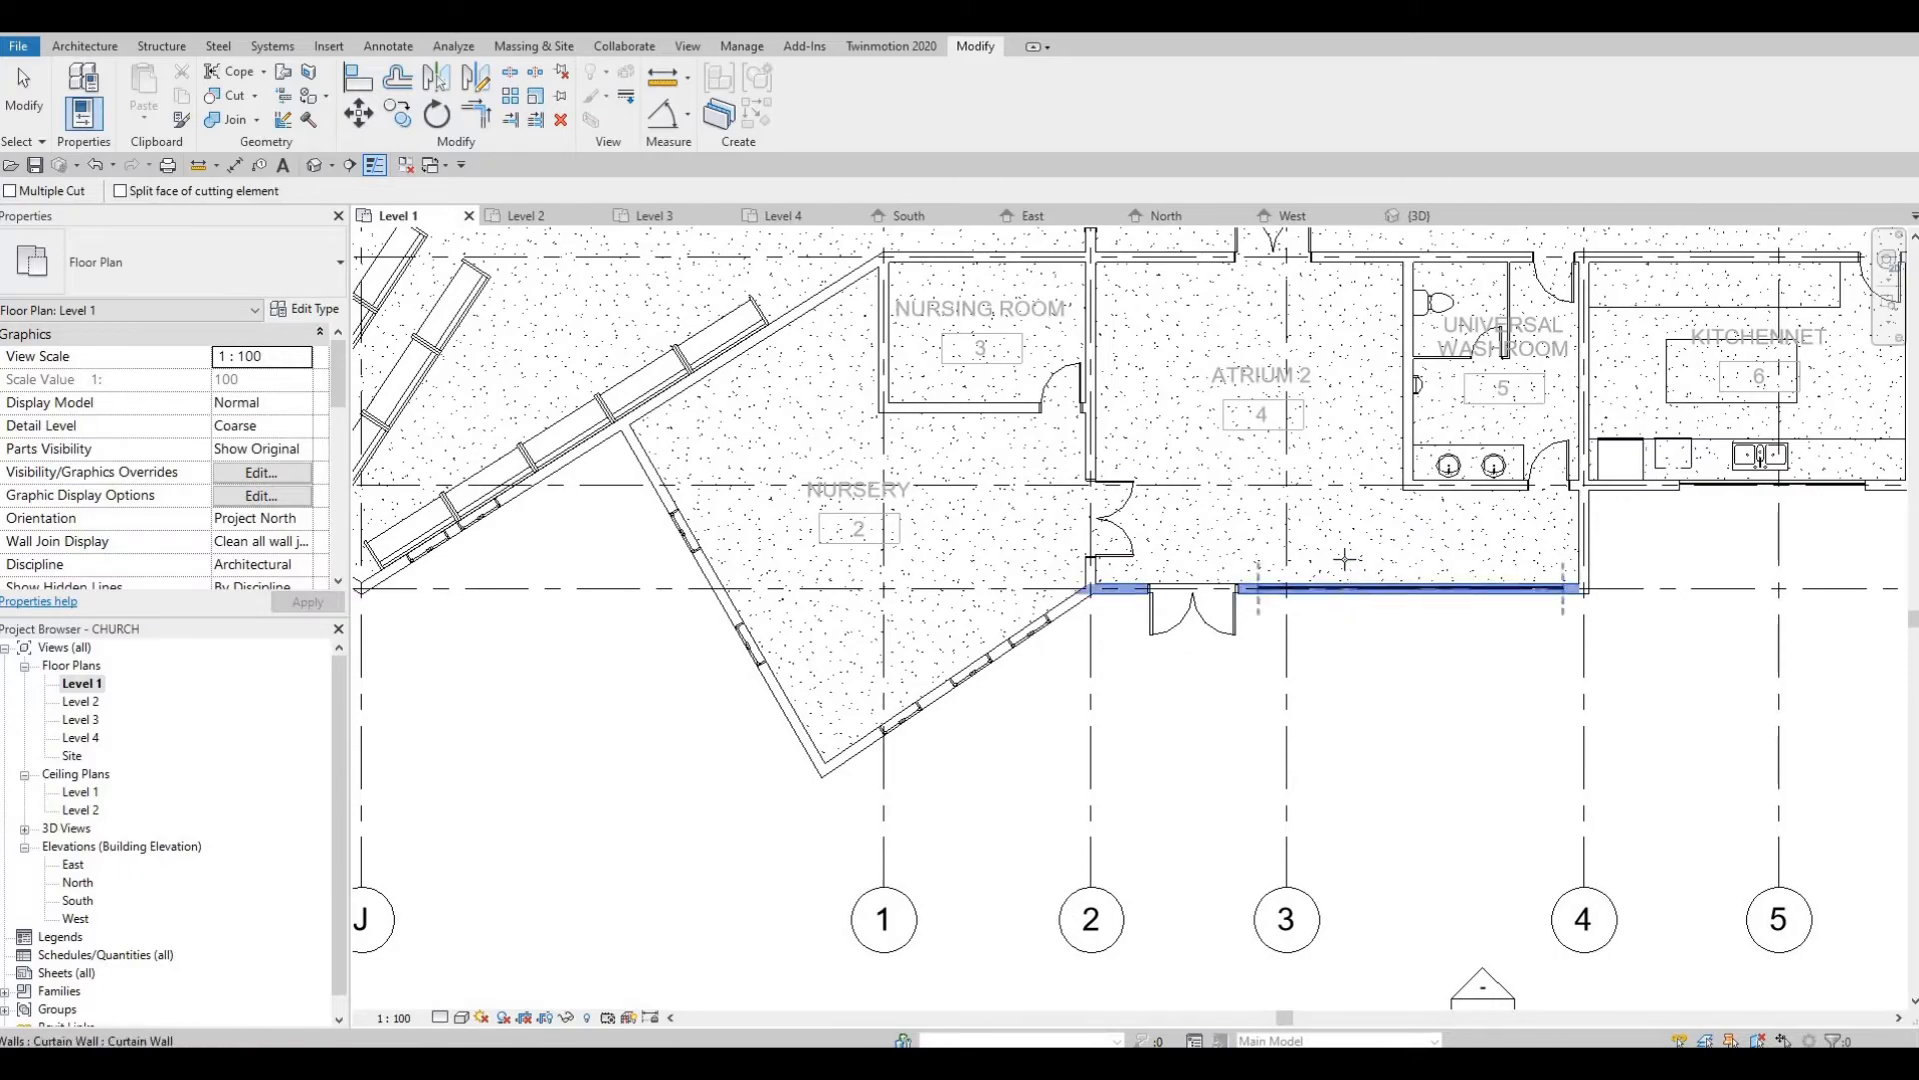
{"action": "middle_click_drag", "start_coordinate": [1195, 703], "coordinate": [1373, 723]}
{"action": "scroll", "coordinate": [1003, 506], "scroll_direction": "down", "scroll_amount": 2}
{"action": "middle_click_drag", "start_coordinate": [1003, 505], "coordinate": [1228, 679]}
{"action": "middle_click_drag", "start_coordinate": [1160, 439], "coordinate": [1248, 616]}
{"action": "scroll", "coordinate": [1360, 532], "scroll_direction": "down", "scroll_amount": 2}
{"action": "middle_click_drag", "start_coordinate": [1169, 498], "coordinate": [1169, 436]}
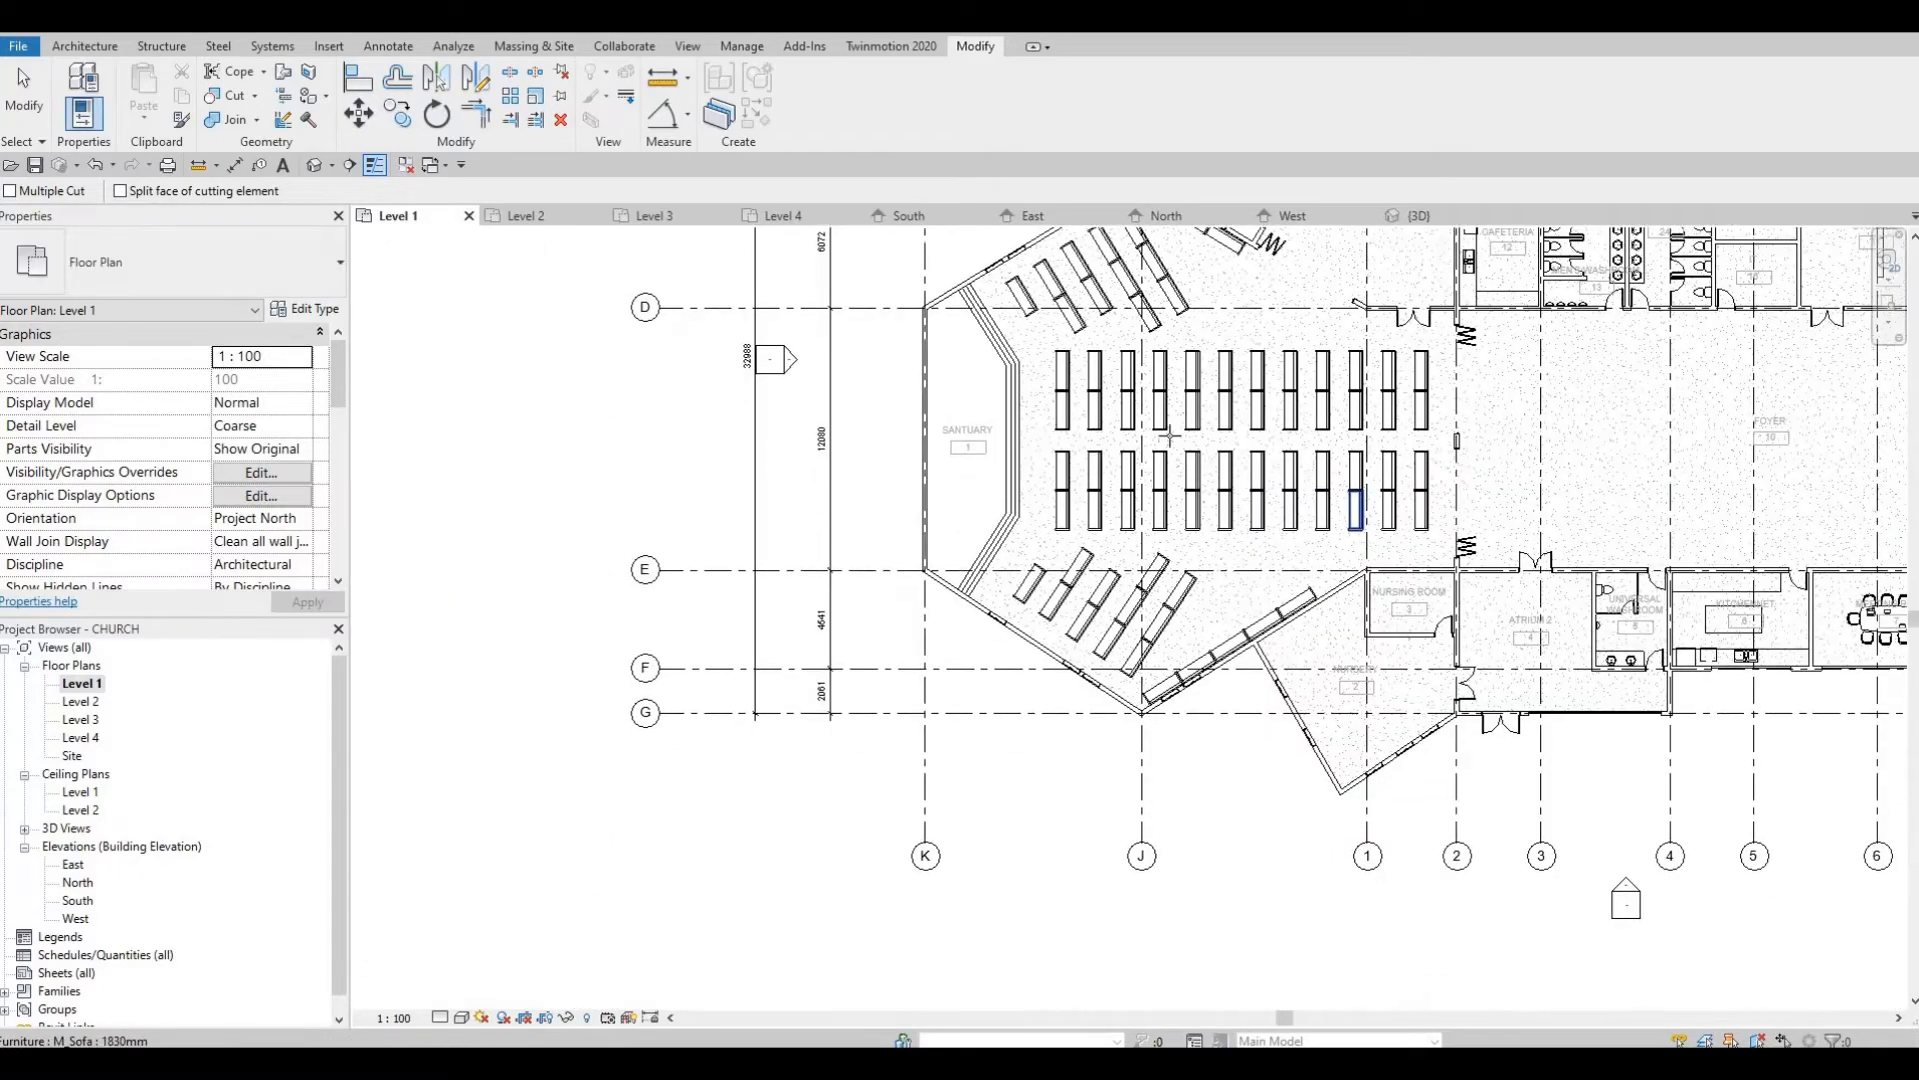
{"action": "middle_click_drag", "start_coordinate": [1023, 385], "coordinate": [1073, 558]}
{"action": "key", "text": "Escape"}
{"action": "scroll", "coordinate": [1030, 379], "scroll_direction": "up", "scroll_amount": 2}
{"action": "key", "text": "Escape"}
{"action": "key", "text": "Escape"}
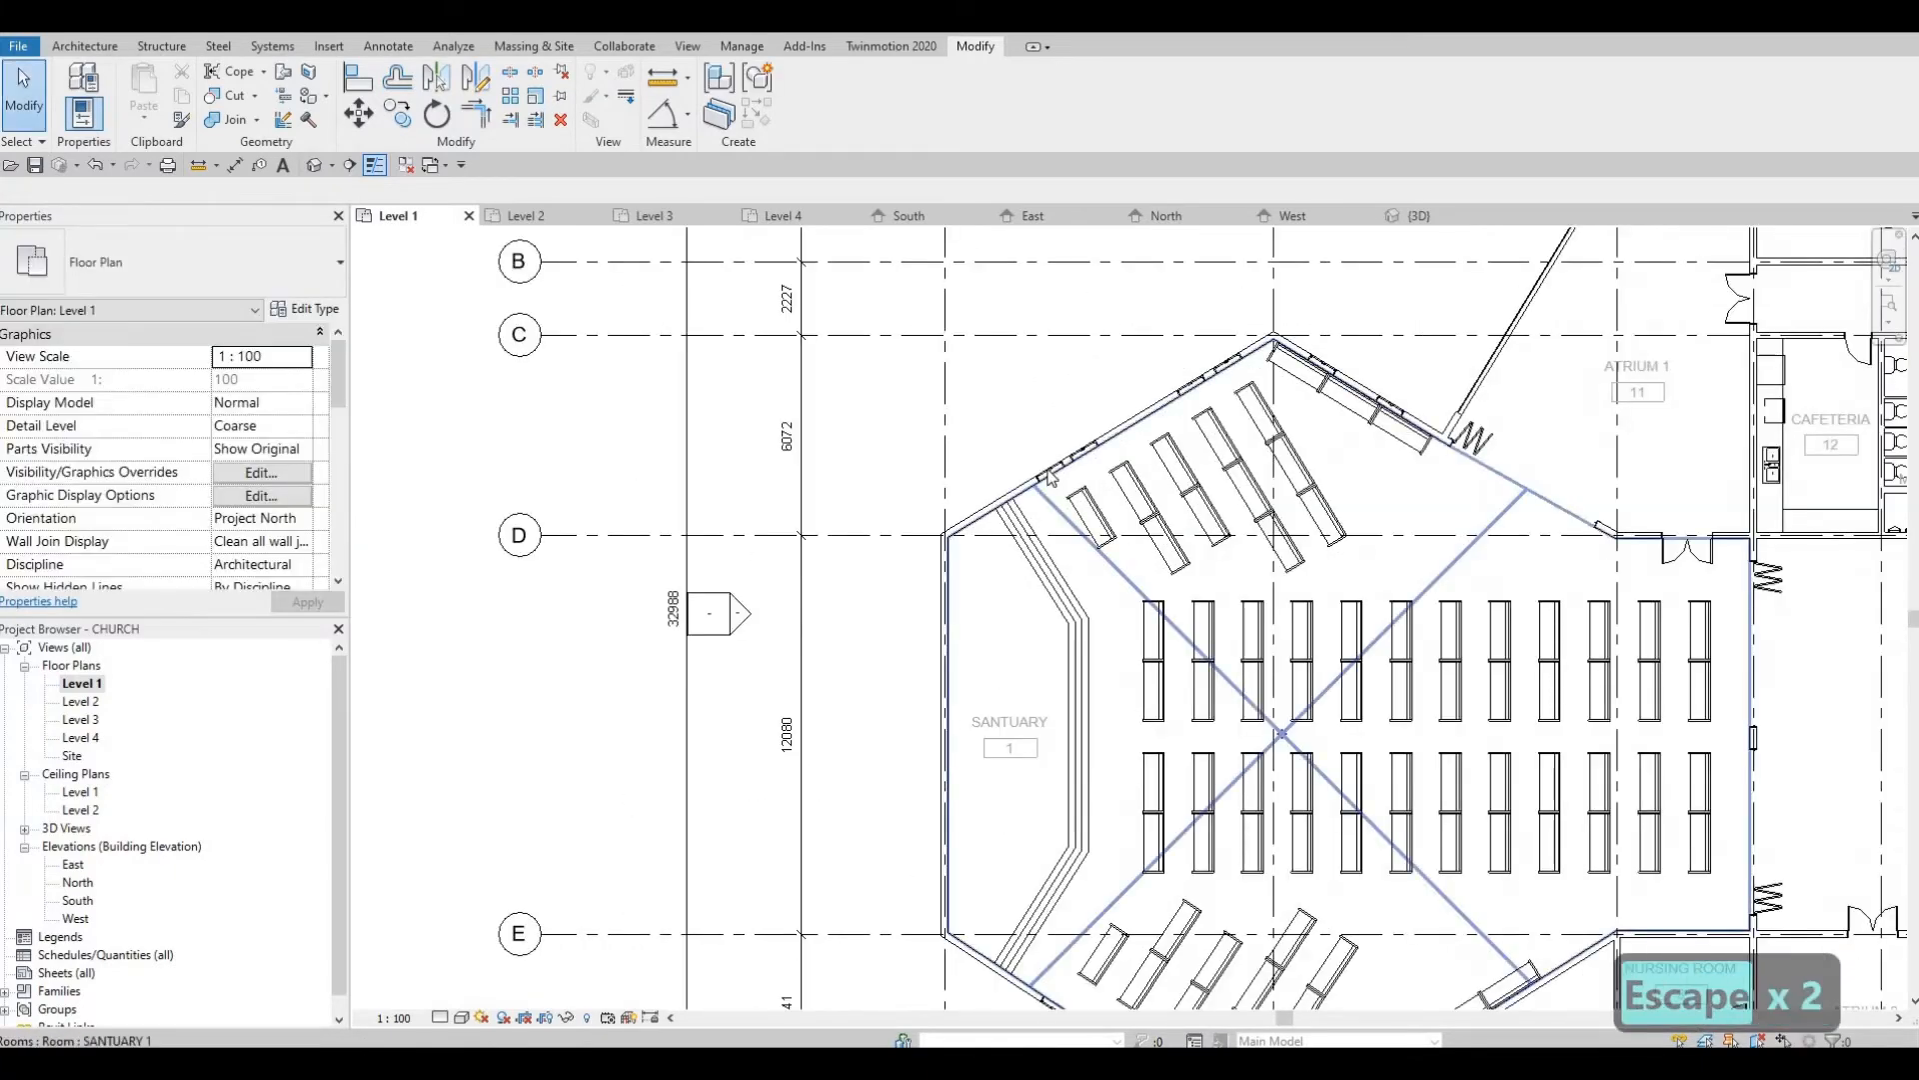
Reuse the Sanctuary's 0915 x 1830mm double-roundtop window to place two, about 1100 mm apart, at the north end of its west wall
{"action": "left_click", "coordinate": [1044, 474]}
{"action": "key", "text": "c"}
{"action": "key", "text": "s"}
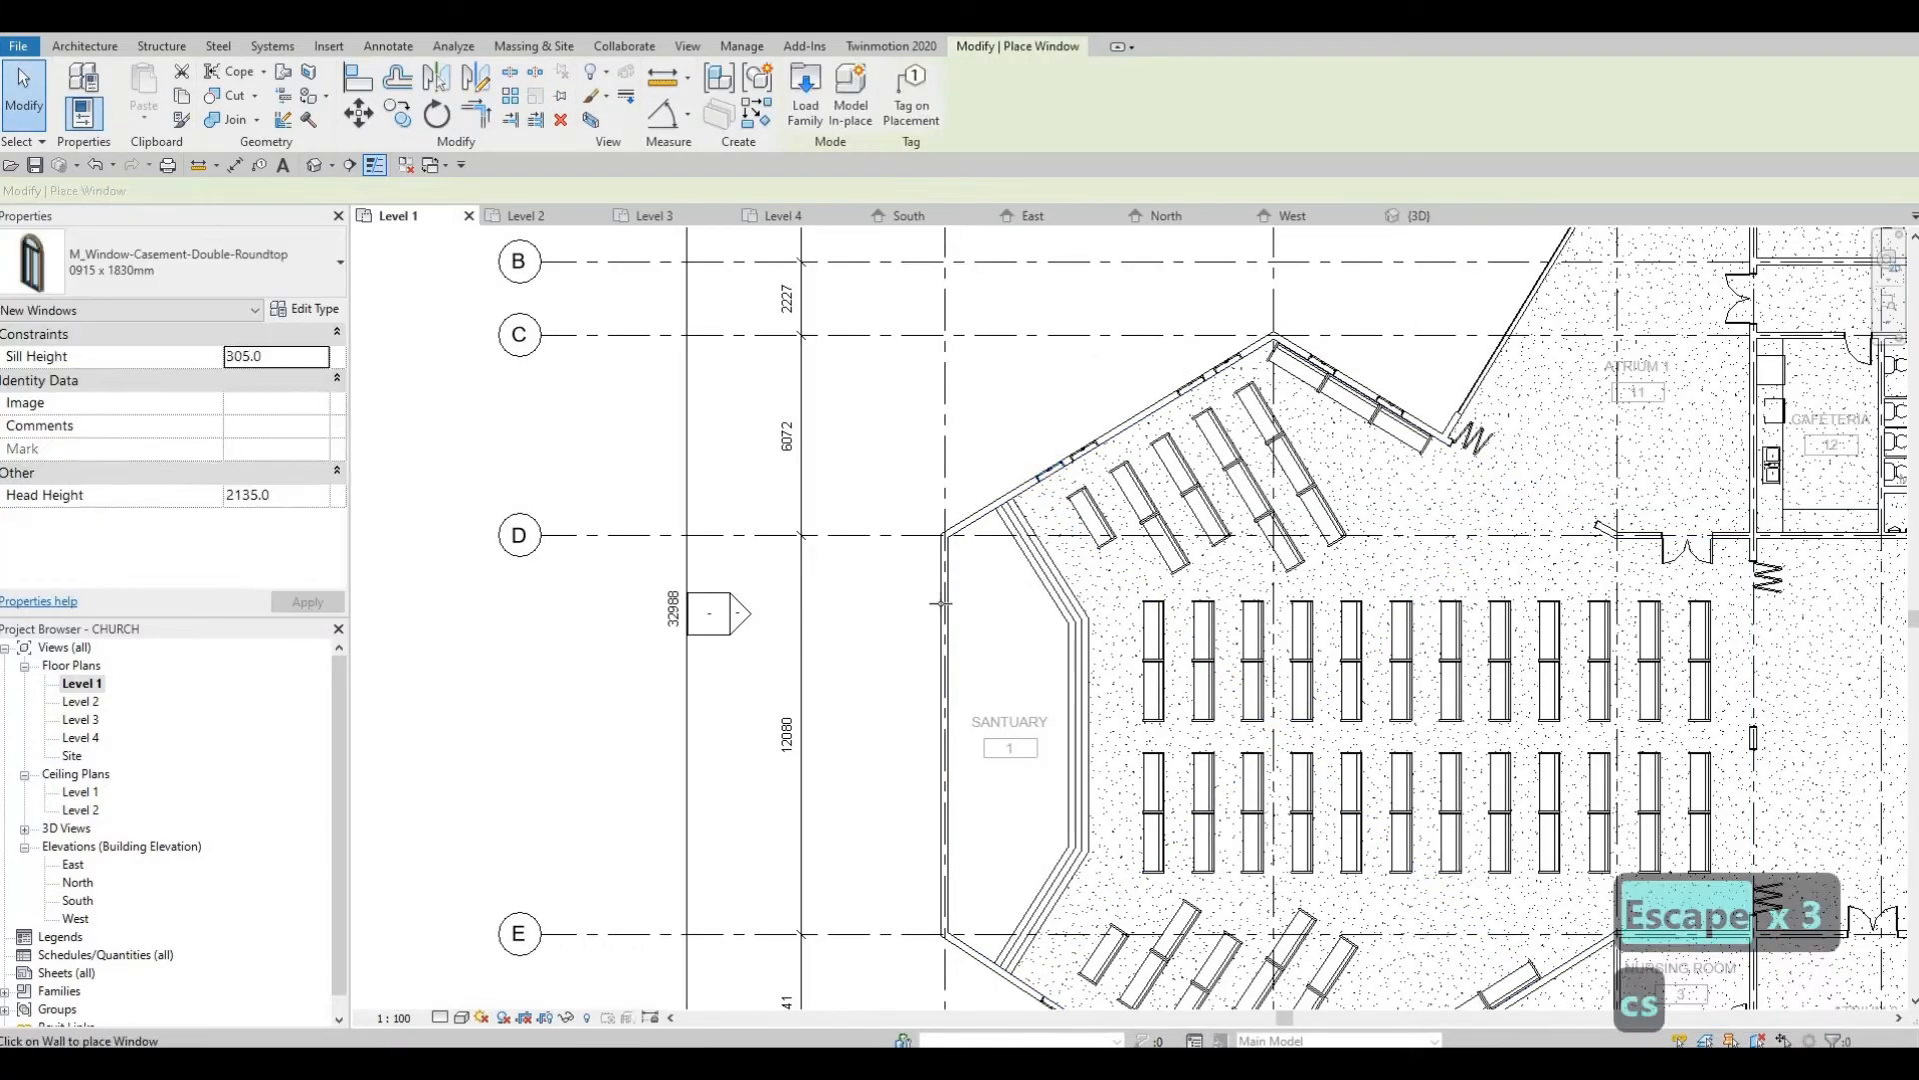
{"action": "scroll", "coordinate": [930, 590], "scroll_direction": "up", "scroll_amount": 2}
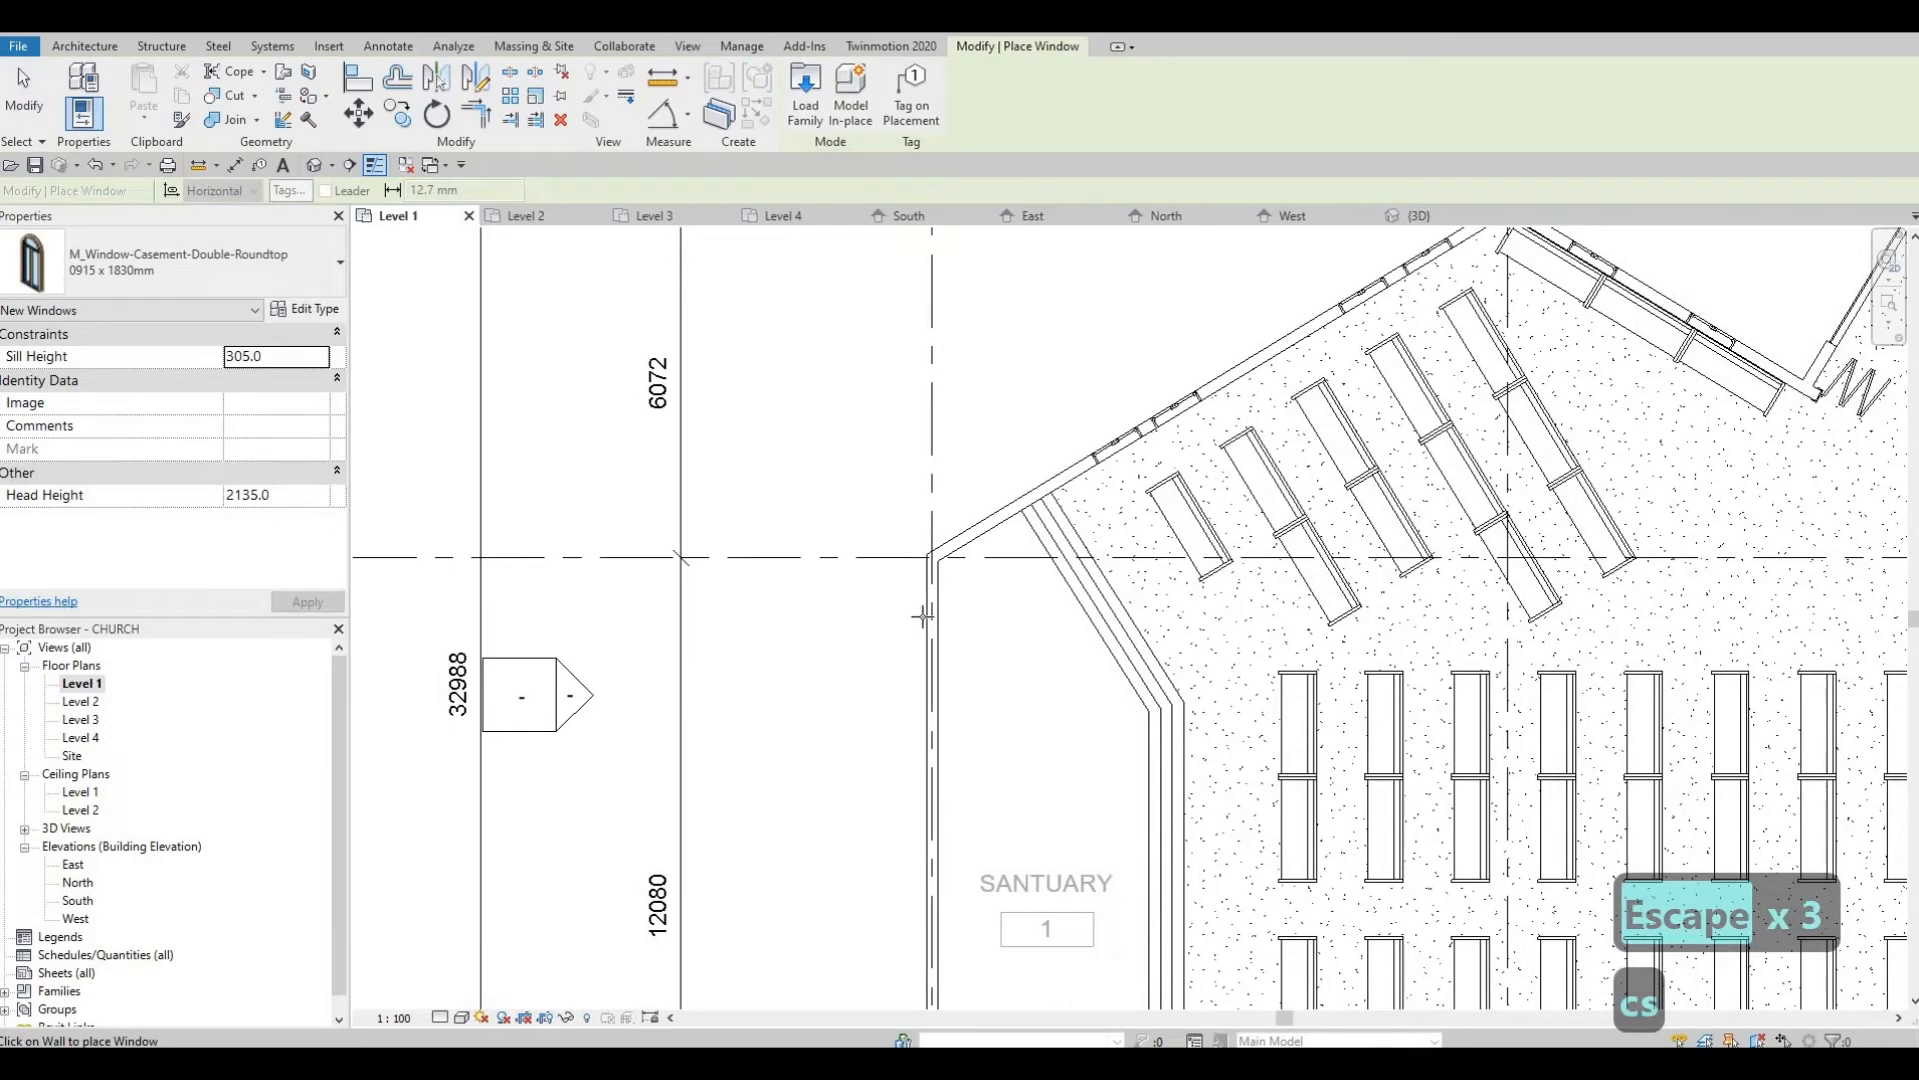
{"action": "left_click", "coordinate": [919, 685]}
{"action": "middle_click_drag", "start_coordinate": [906, 1003], "coordinate": [1008, 682]}
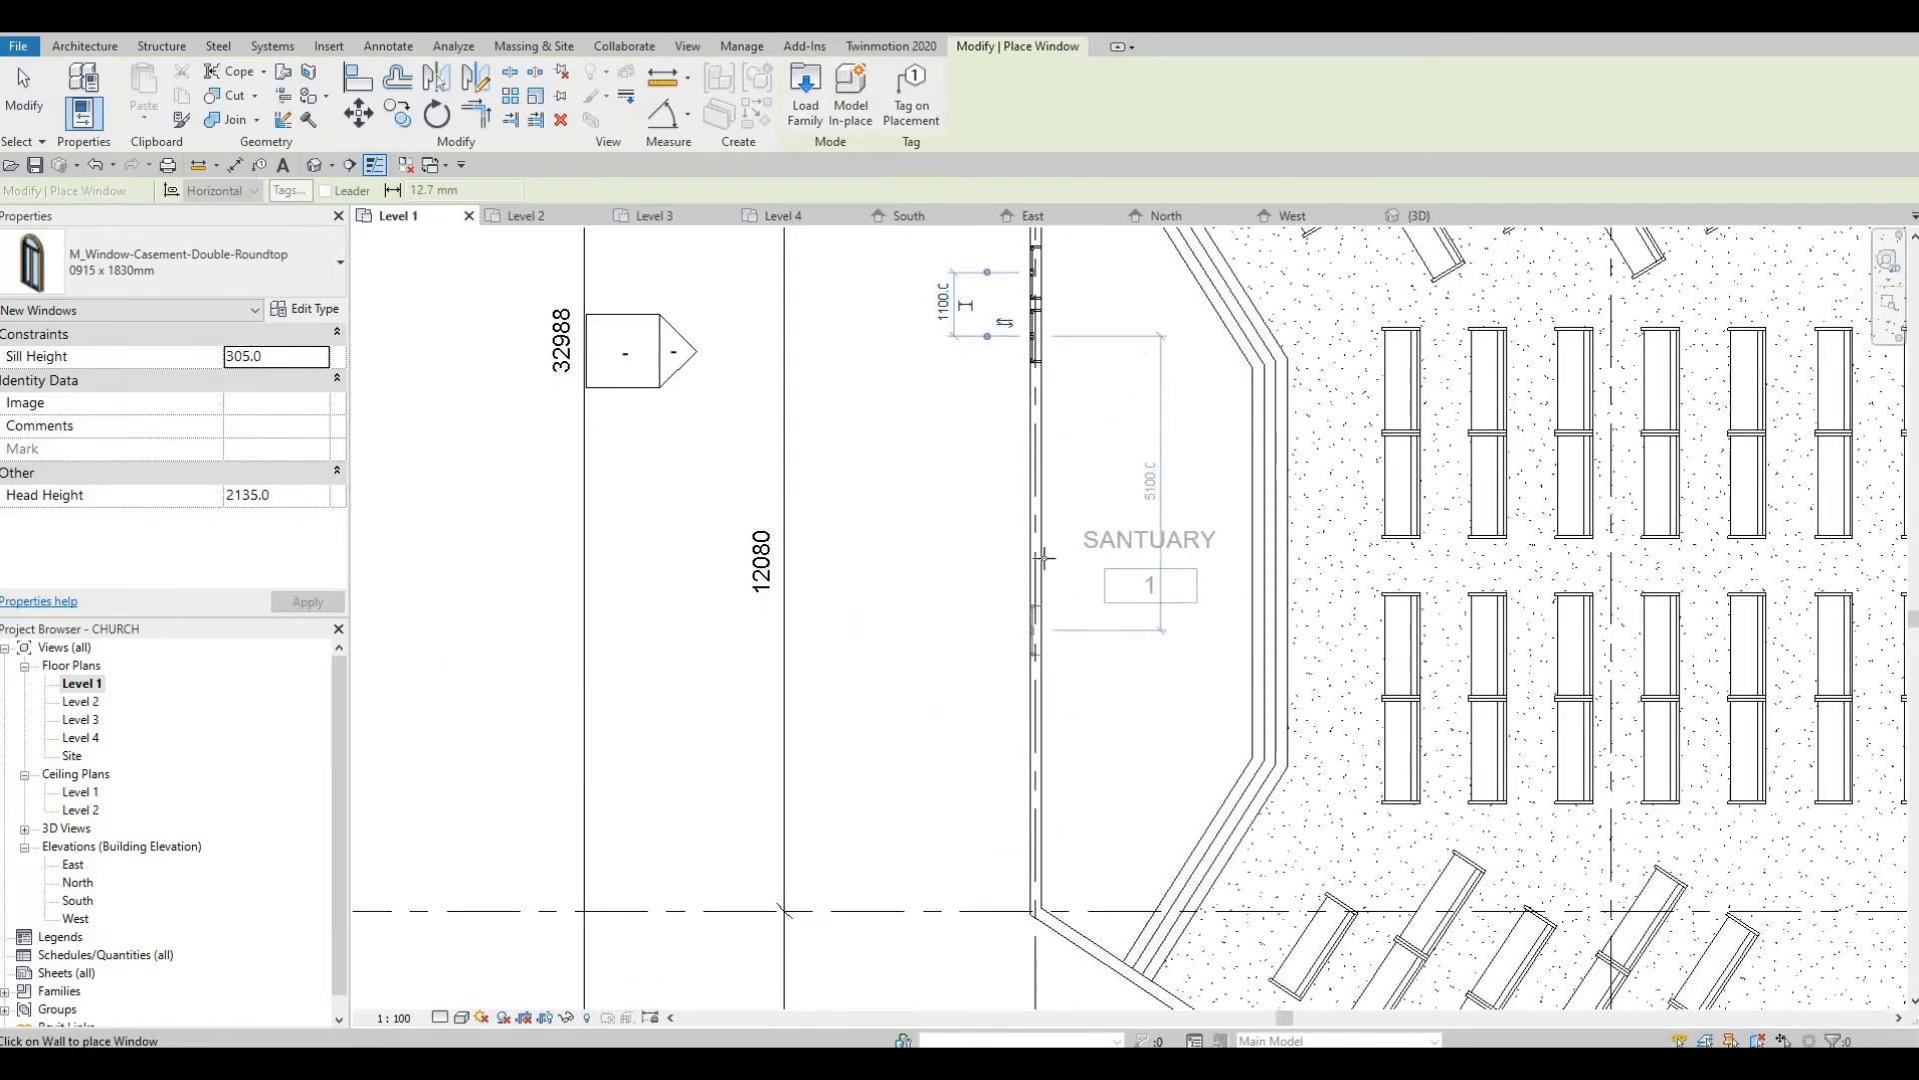
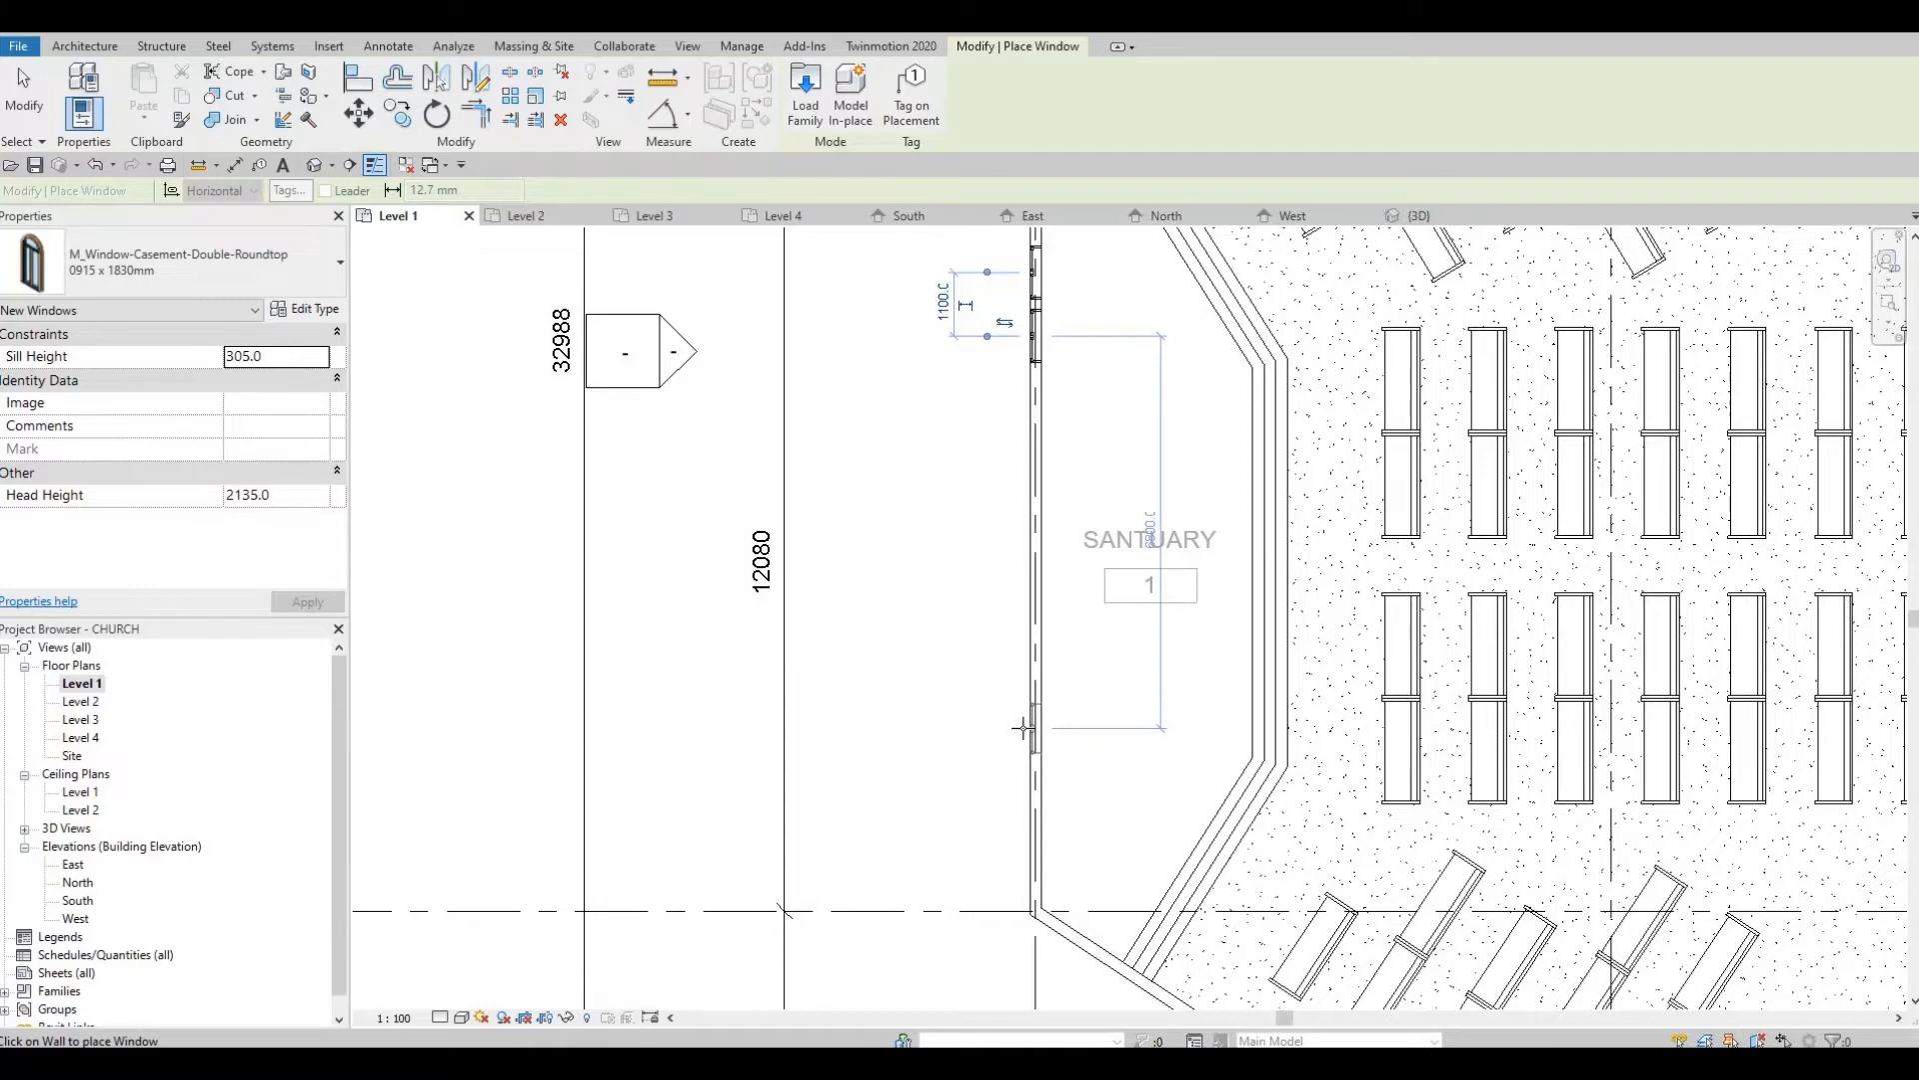
Place two double-roundtop windows at the south end of the Sanctuary's west wall and nudge the northern one to 1220 mm spacing
{"action": "scroll", "coordinate": [1021, 727], "scroll_direction": "down", "scroll_amount": 2}
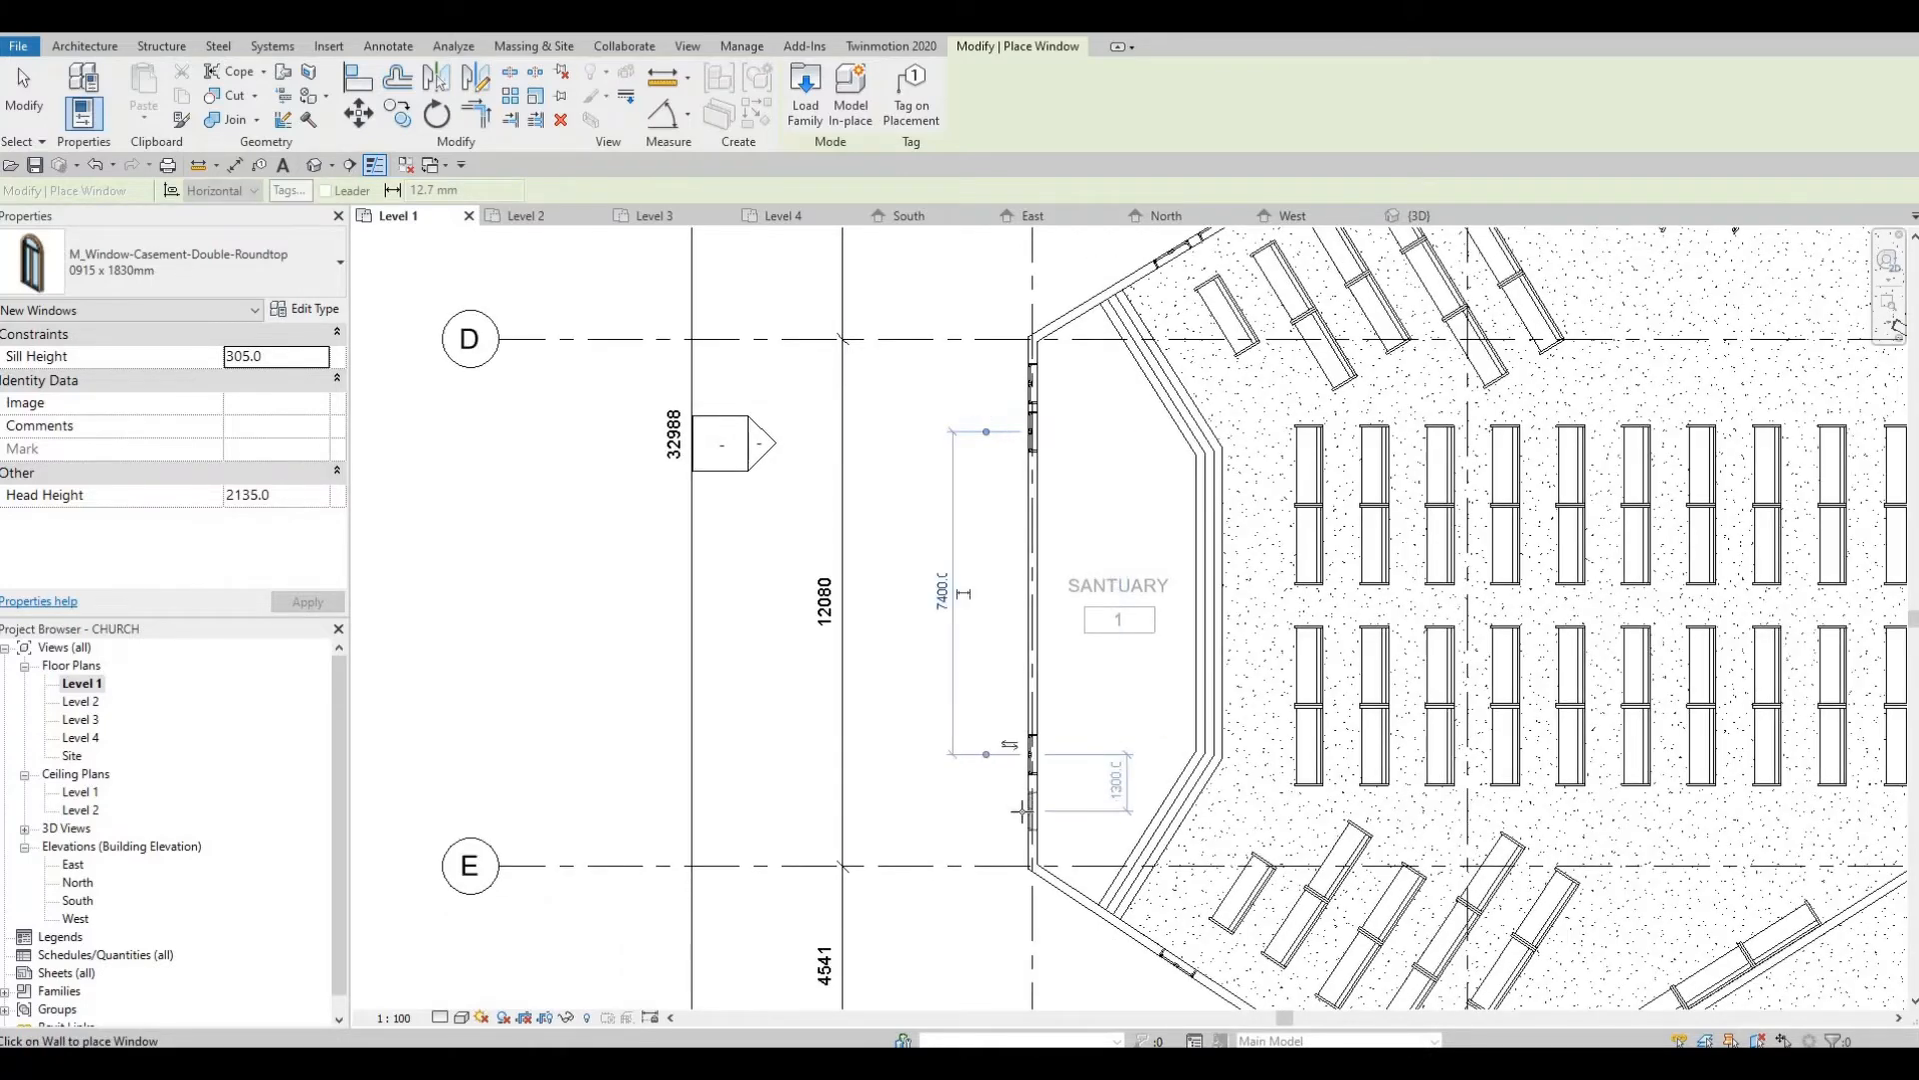
{"action": "left_click", "coordinate": [1032, 752]}
{"action": "scroll", "coordinate": [1033, 751], "scroll_direction": "up", "scroll_amount": 1}
{"action": "key", "text": "Escape"}
{"action": "key", "text": "Escape"}
{"action": "key", "text": "Escape"}
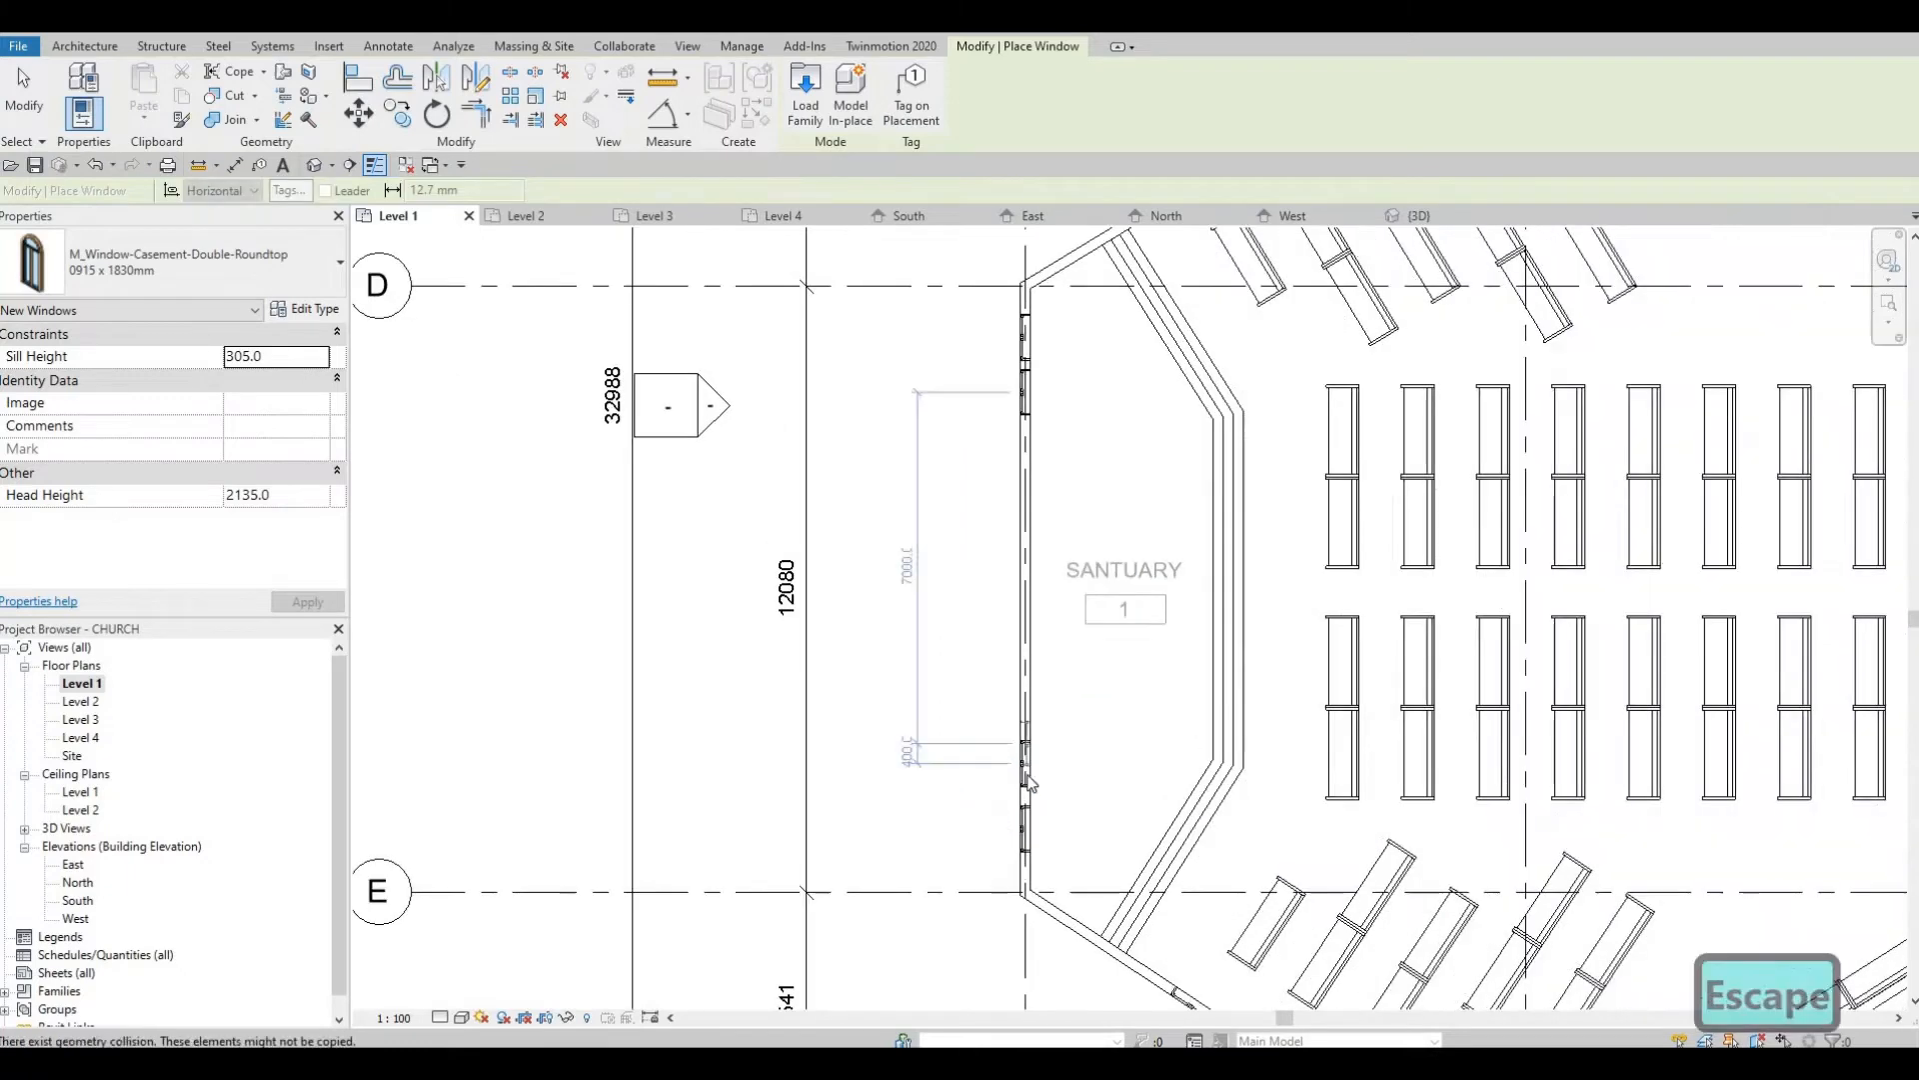
{"action": "key", "text": "Down"}
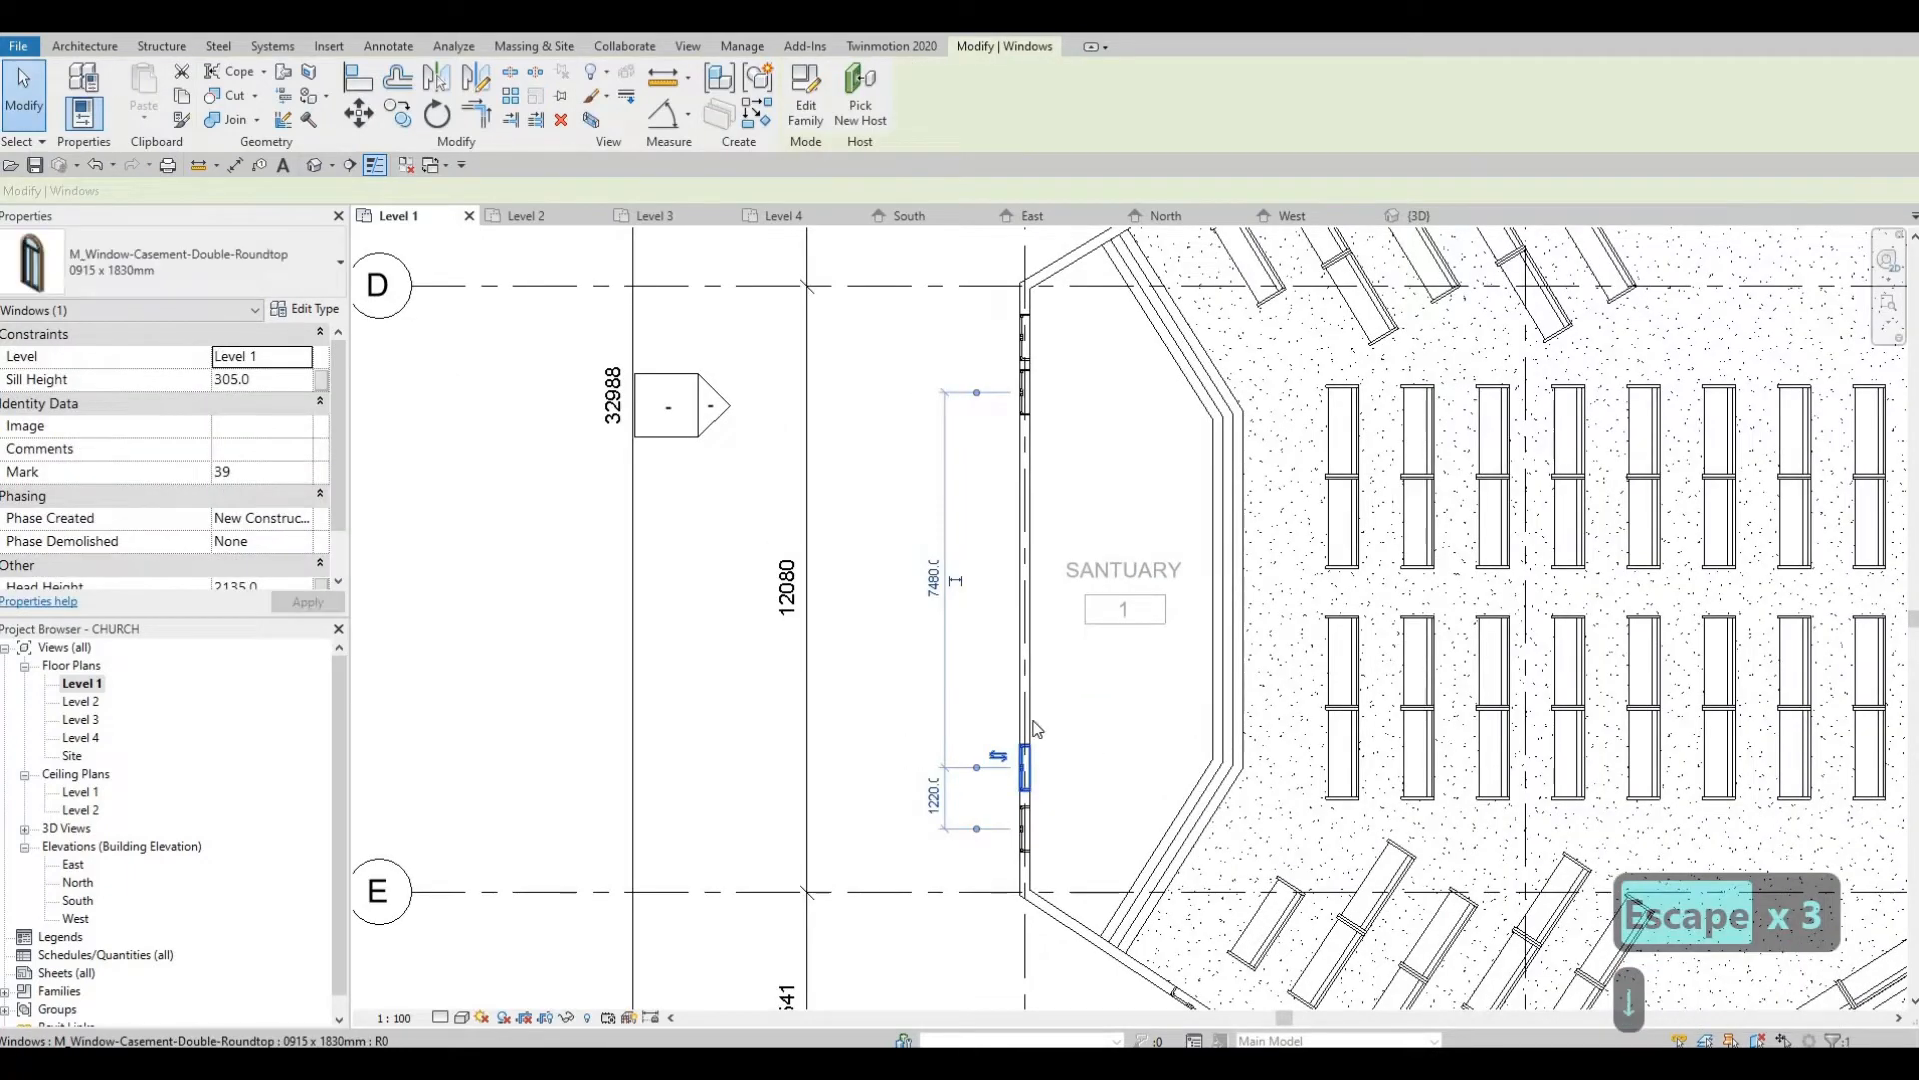
{"action": "middle_click_drag", "start_coordinate": [976, 669], "coordinate": [936, 655]}
{"action": "key", "text": "Escape"}
{"action": "scroll", "coordinate": [1033, 643], "scroll_direction": "down", "scroll_amount": 1}
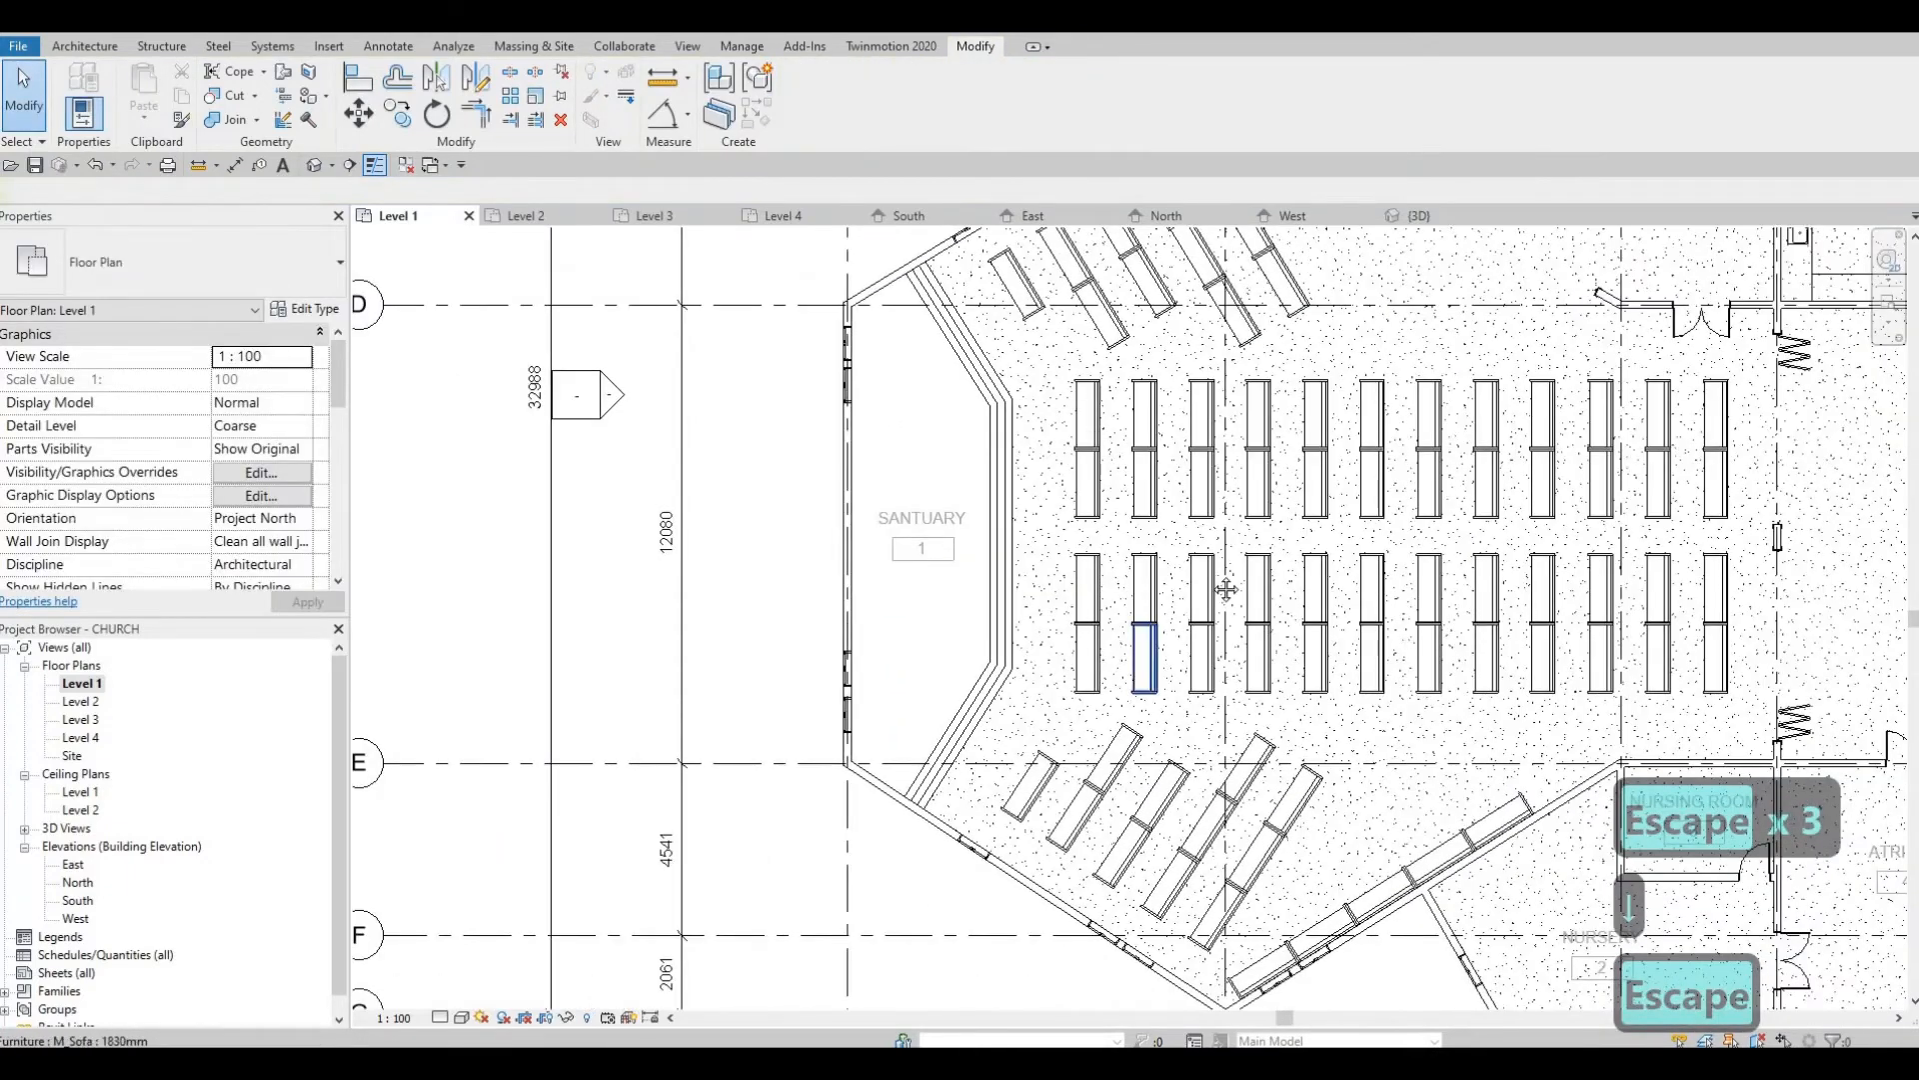
{"action": "middle_click_drag", "start_coordinate": [1158, 718], "coordinate": [1062, 516]}
{"action": "scroll", "coordinate": [1064, 518], "scroll_direction": "down", "scroll_amount": 2}
{"action": "key", "text": "Escape"}
{"action": "key", "text": "Escape"}
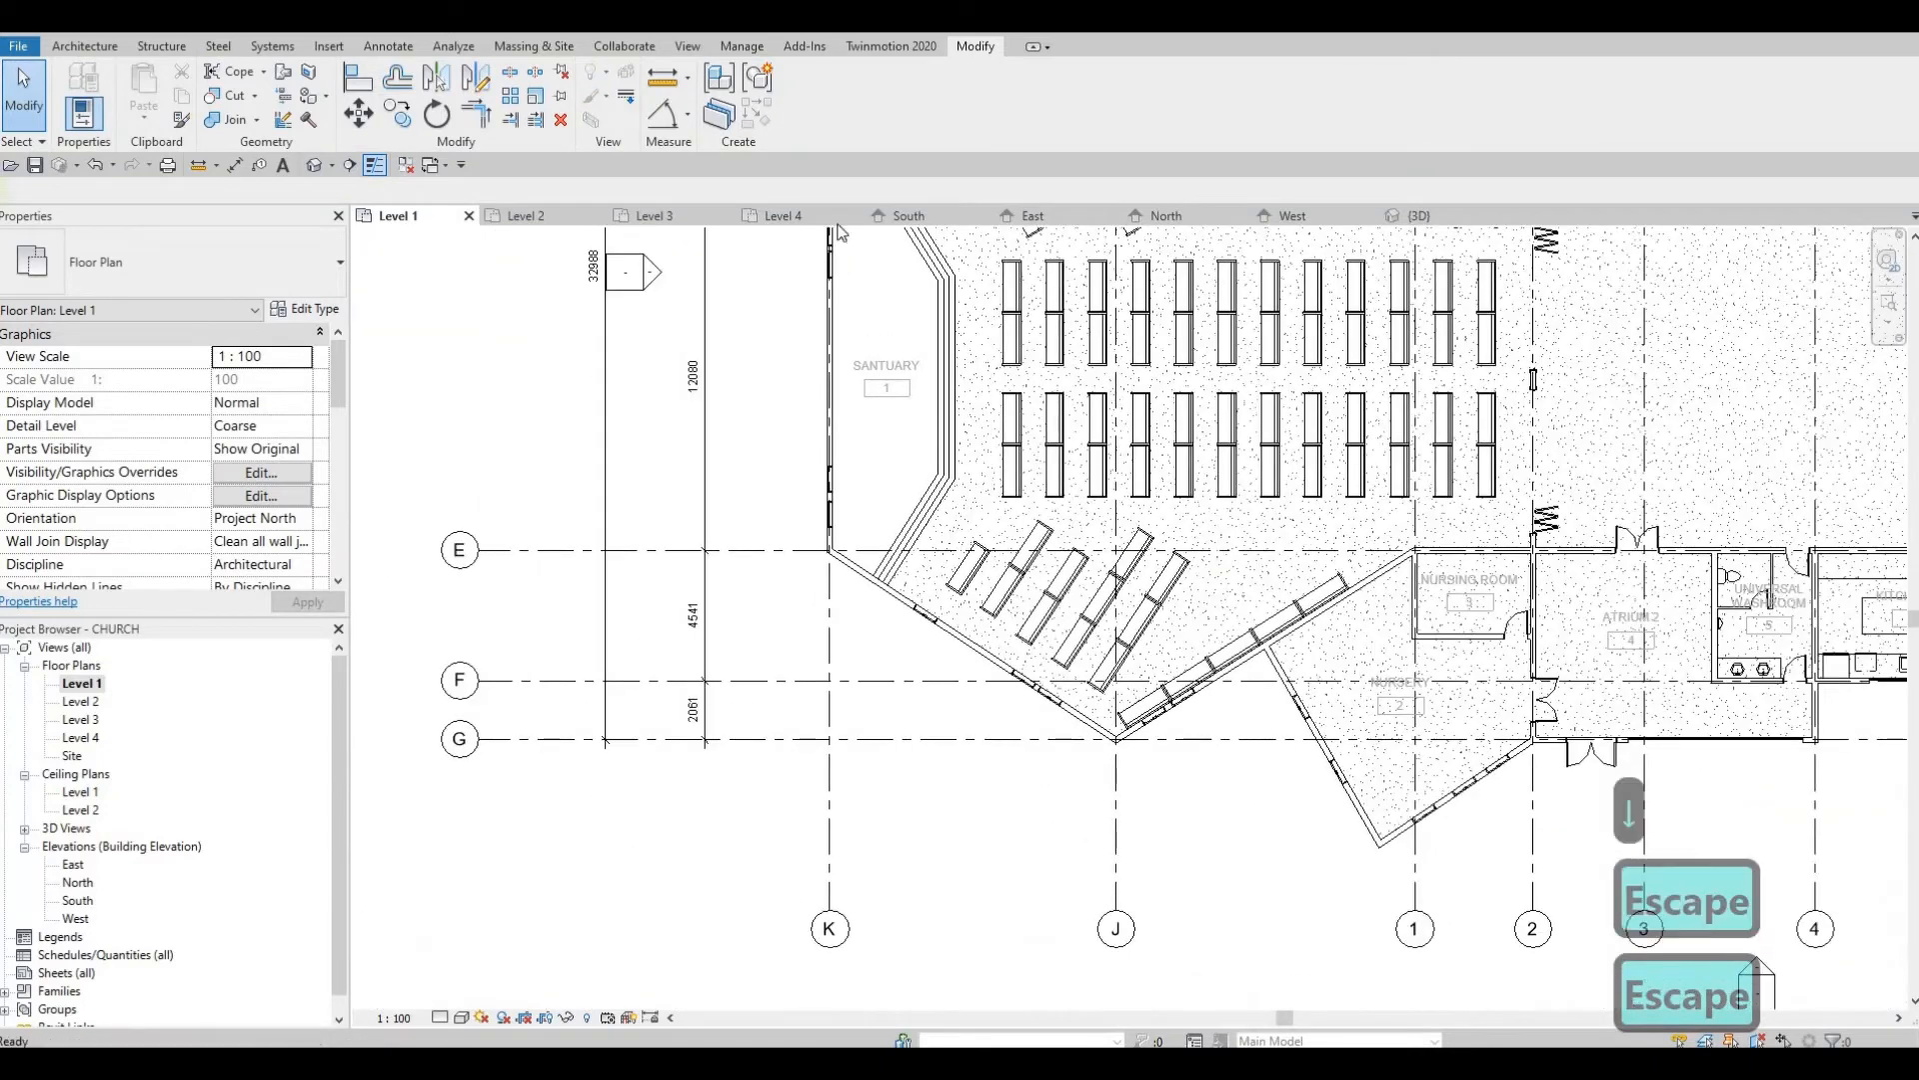
In the 3D view, lower the top of Atrium 2's curtain wall to near door height and raise its base about 402 mm
{"action": "left_click", "coordinate": [1415, 218]}
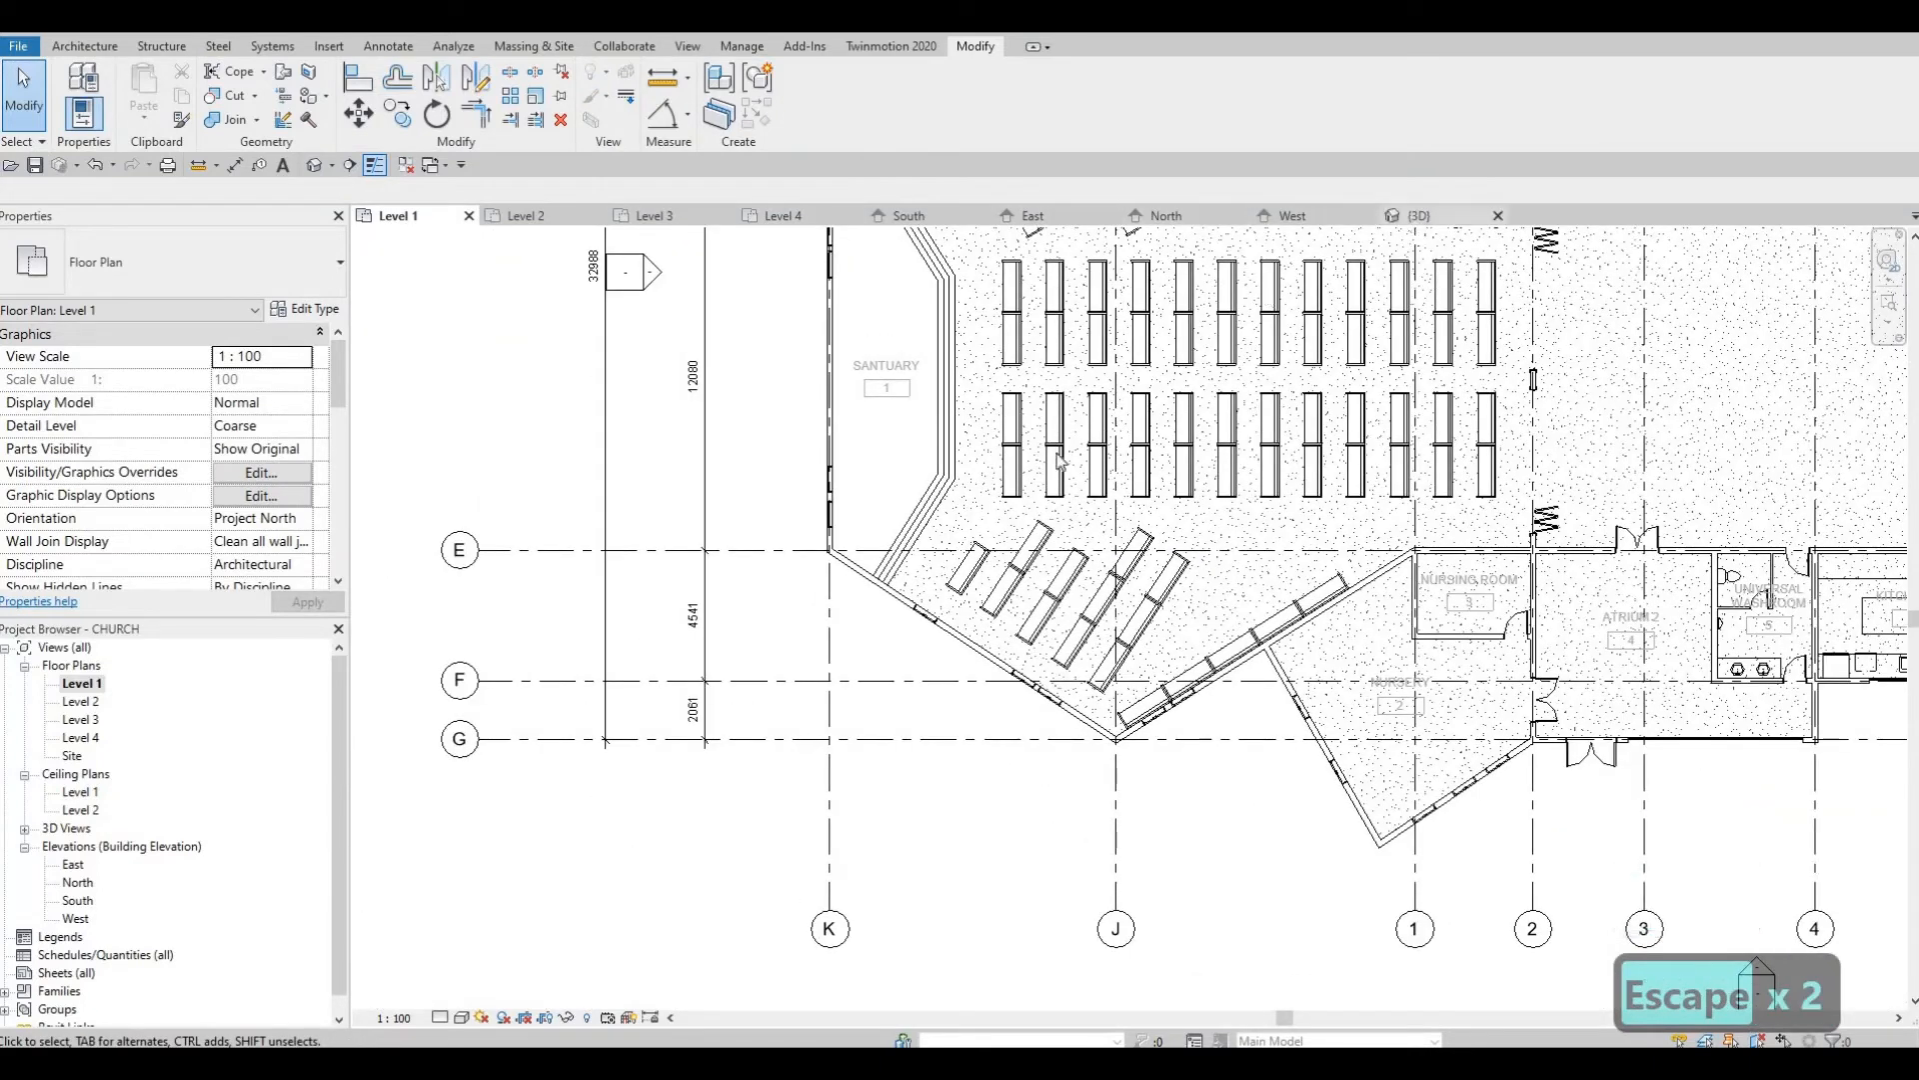
{"action": "scroll", "coordinate": [956, 465], "scroll_direction": "down", "scroll_amount": 2}
{"action": "middle_click_drag", "start_coordinate": [957, 465], "coordinate": [537, 465]}
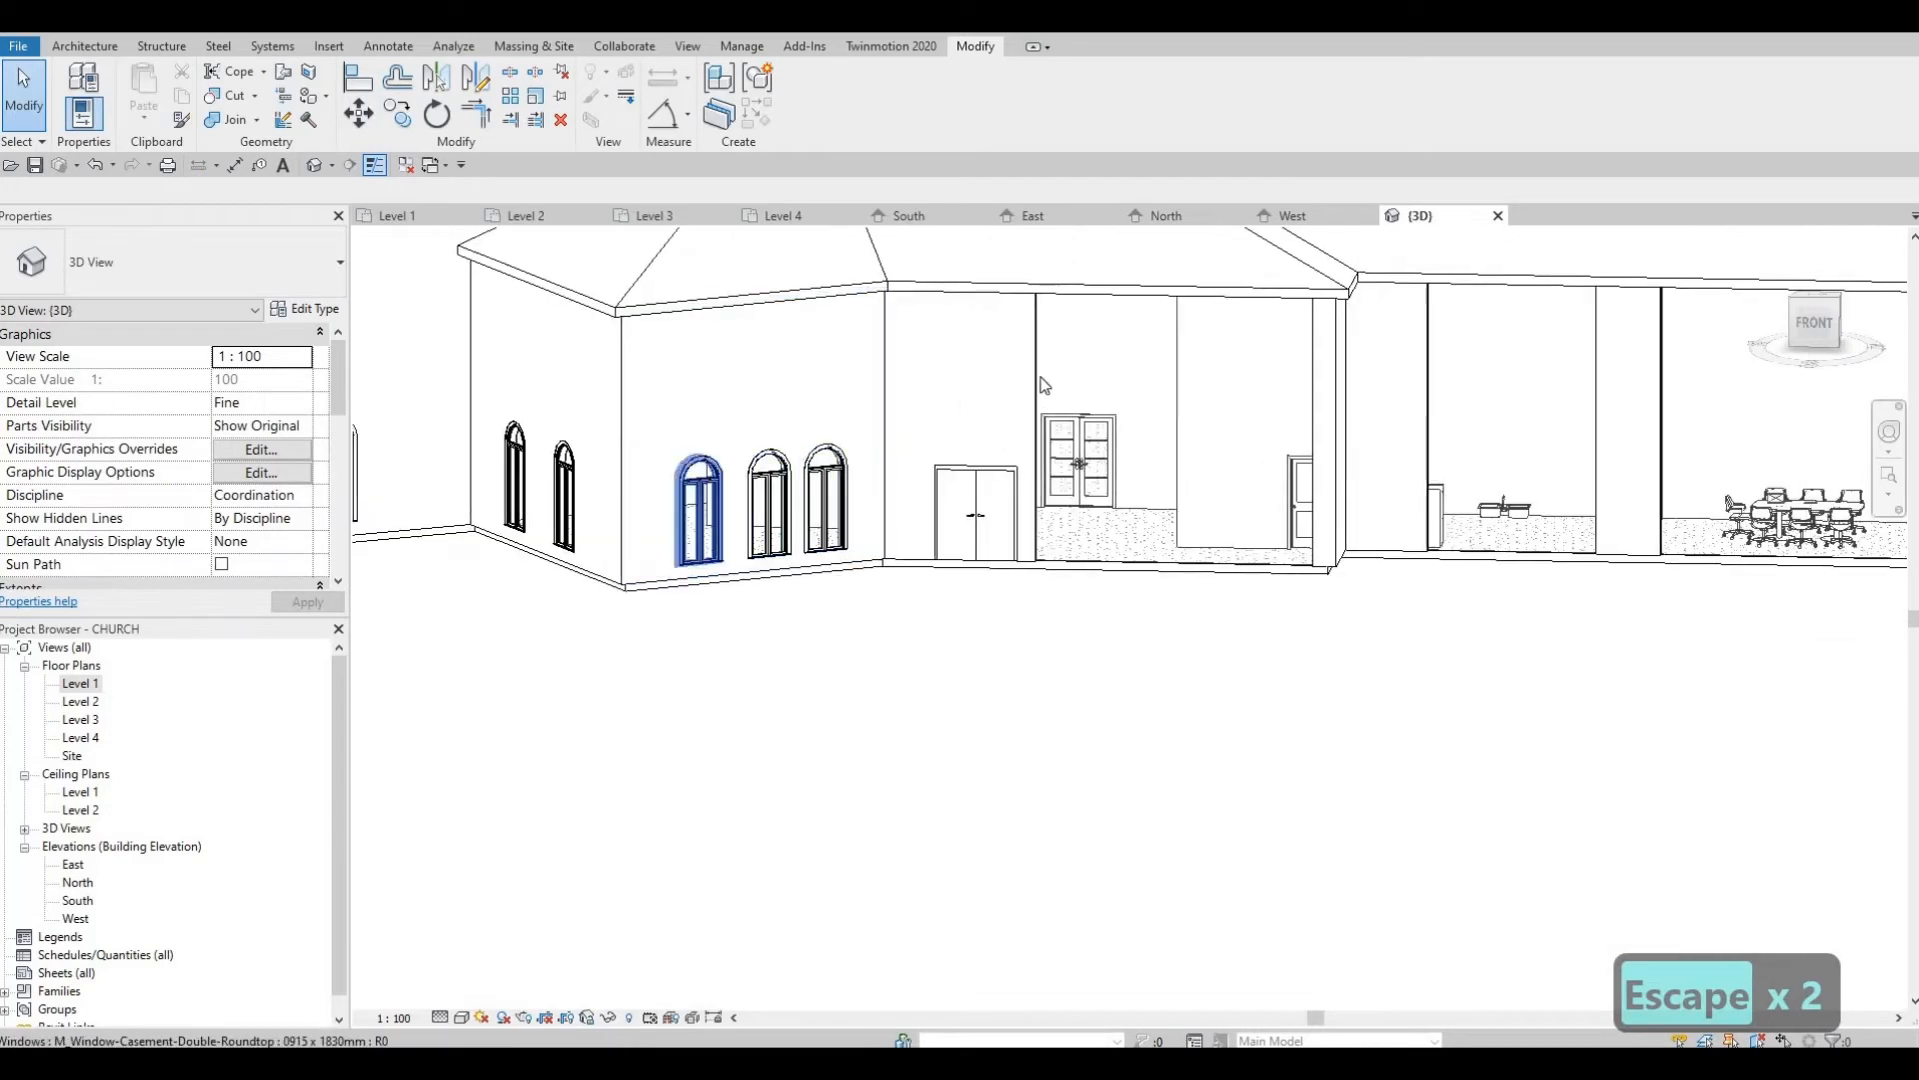
{"action": "left_click", "coordinate": [1140, 340]}
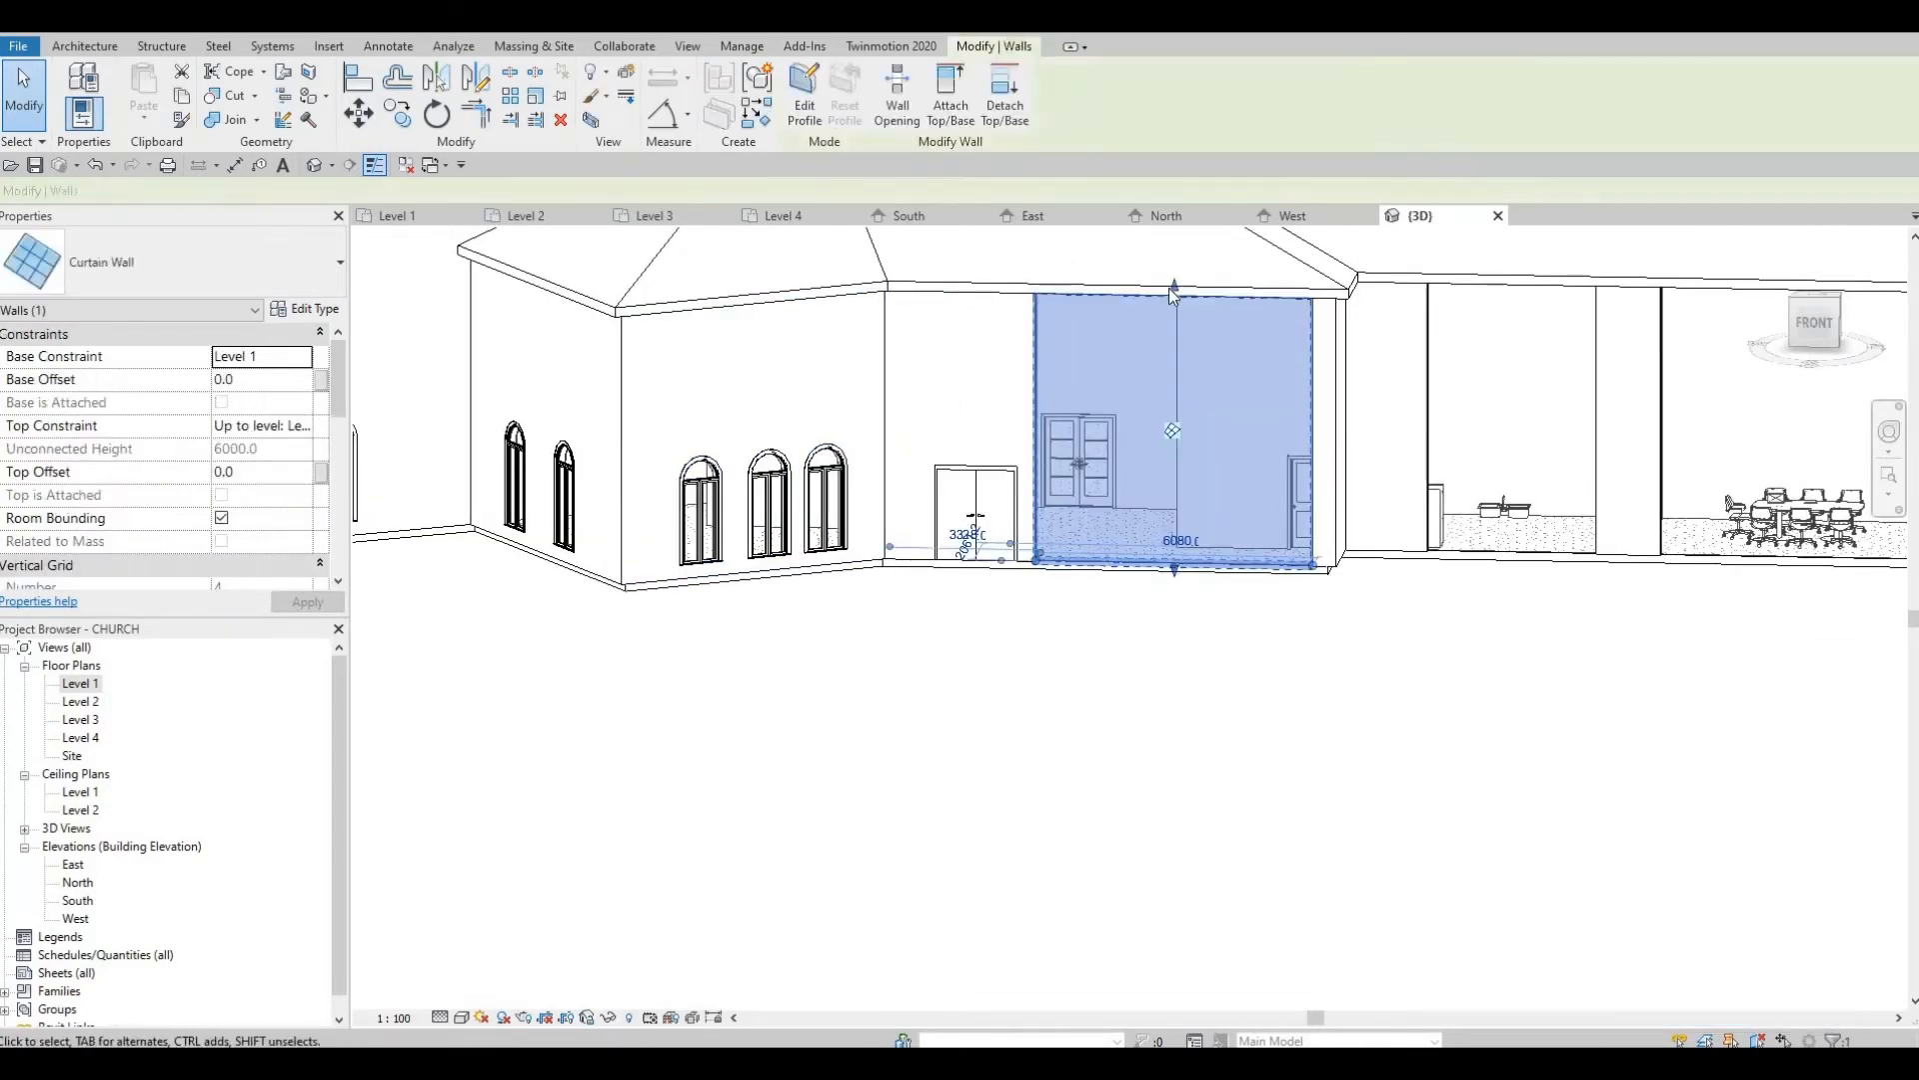
{"action": "left_click_drag", "start_coordinate": [1167, 356], "coordinate": [1186, 536]}
{"action": "scroll", "coordinate": [1163, 560], "scroll_direction": "up", "scroll_amount": 3}
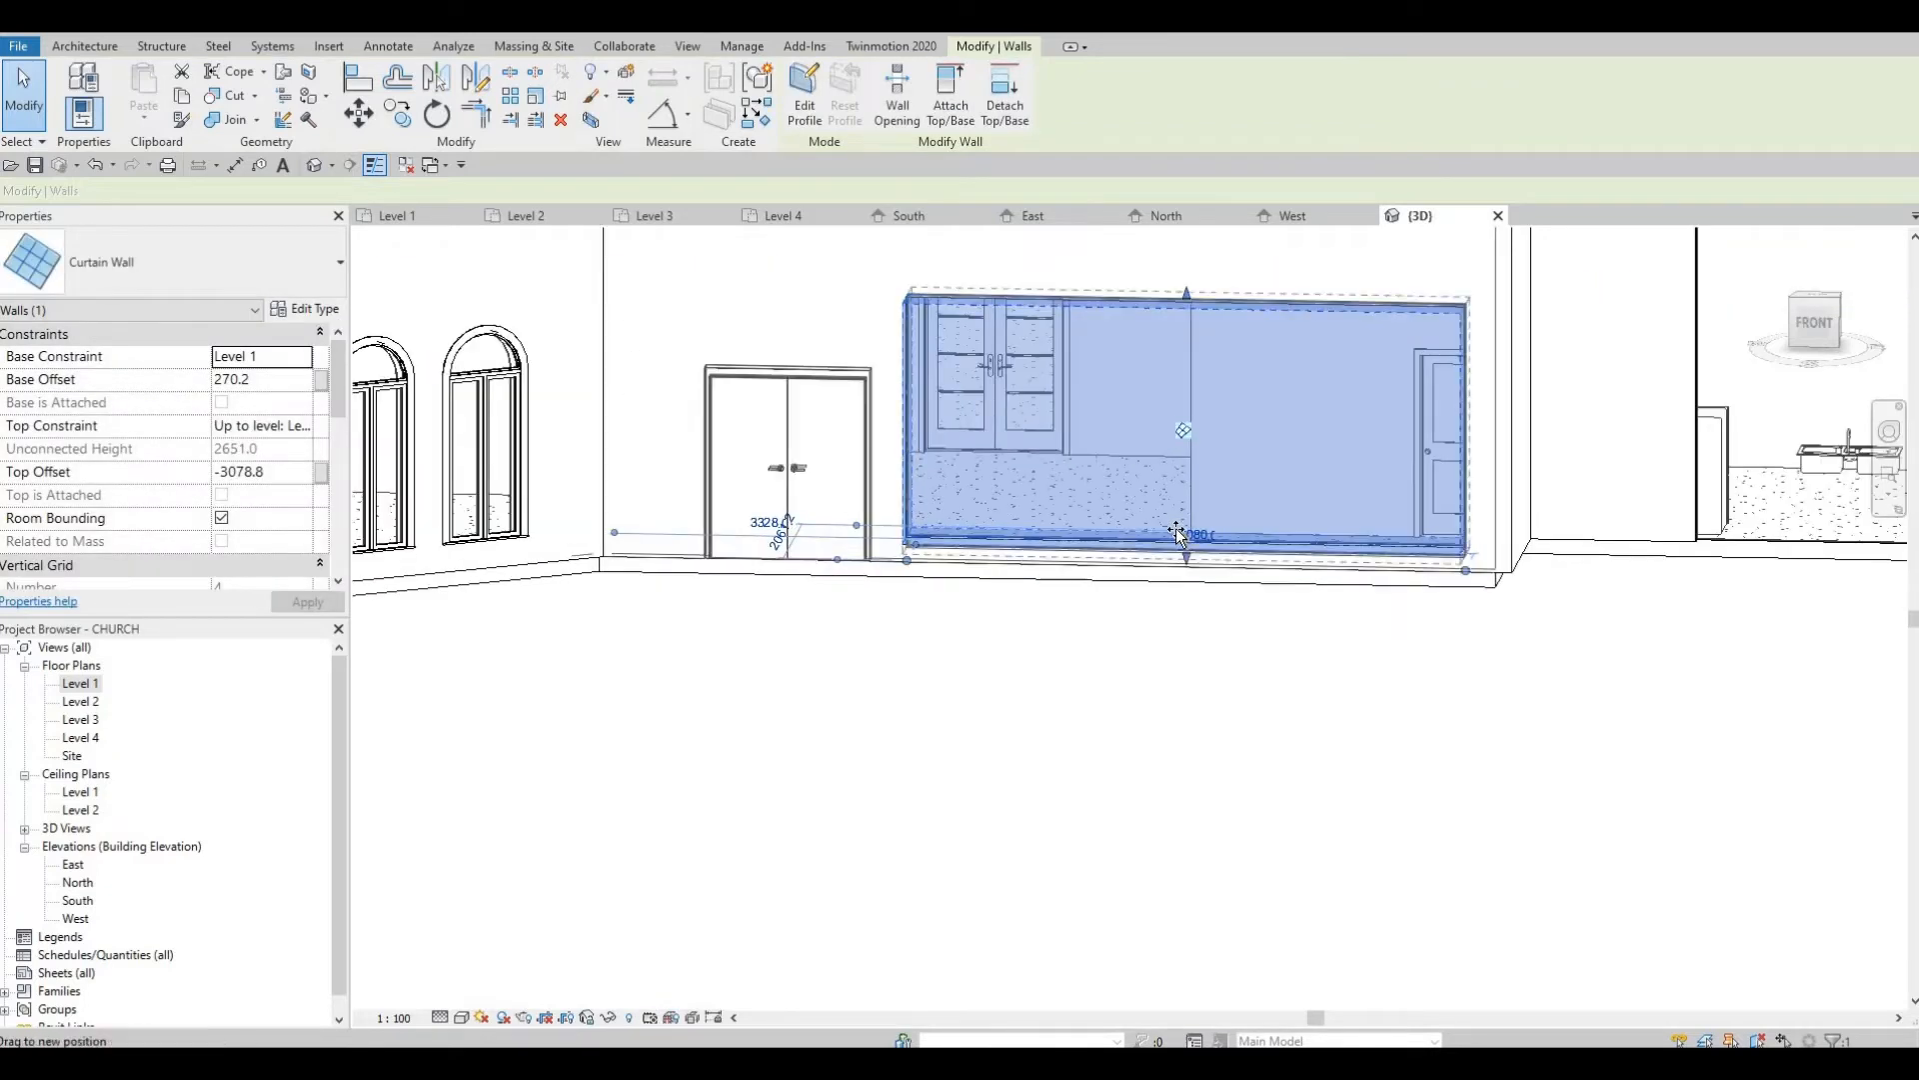
{"action": "left_click_drag", "start_coordinate": [1187, 295], "coordinate": [1181, 373]}
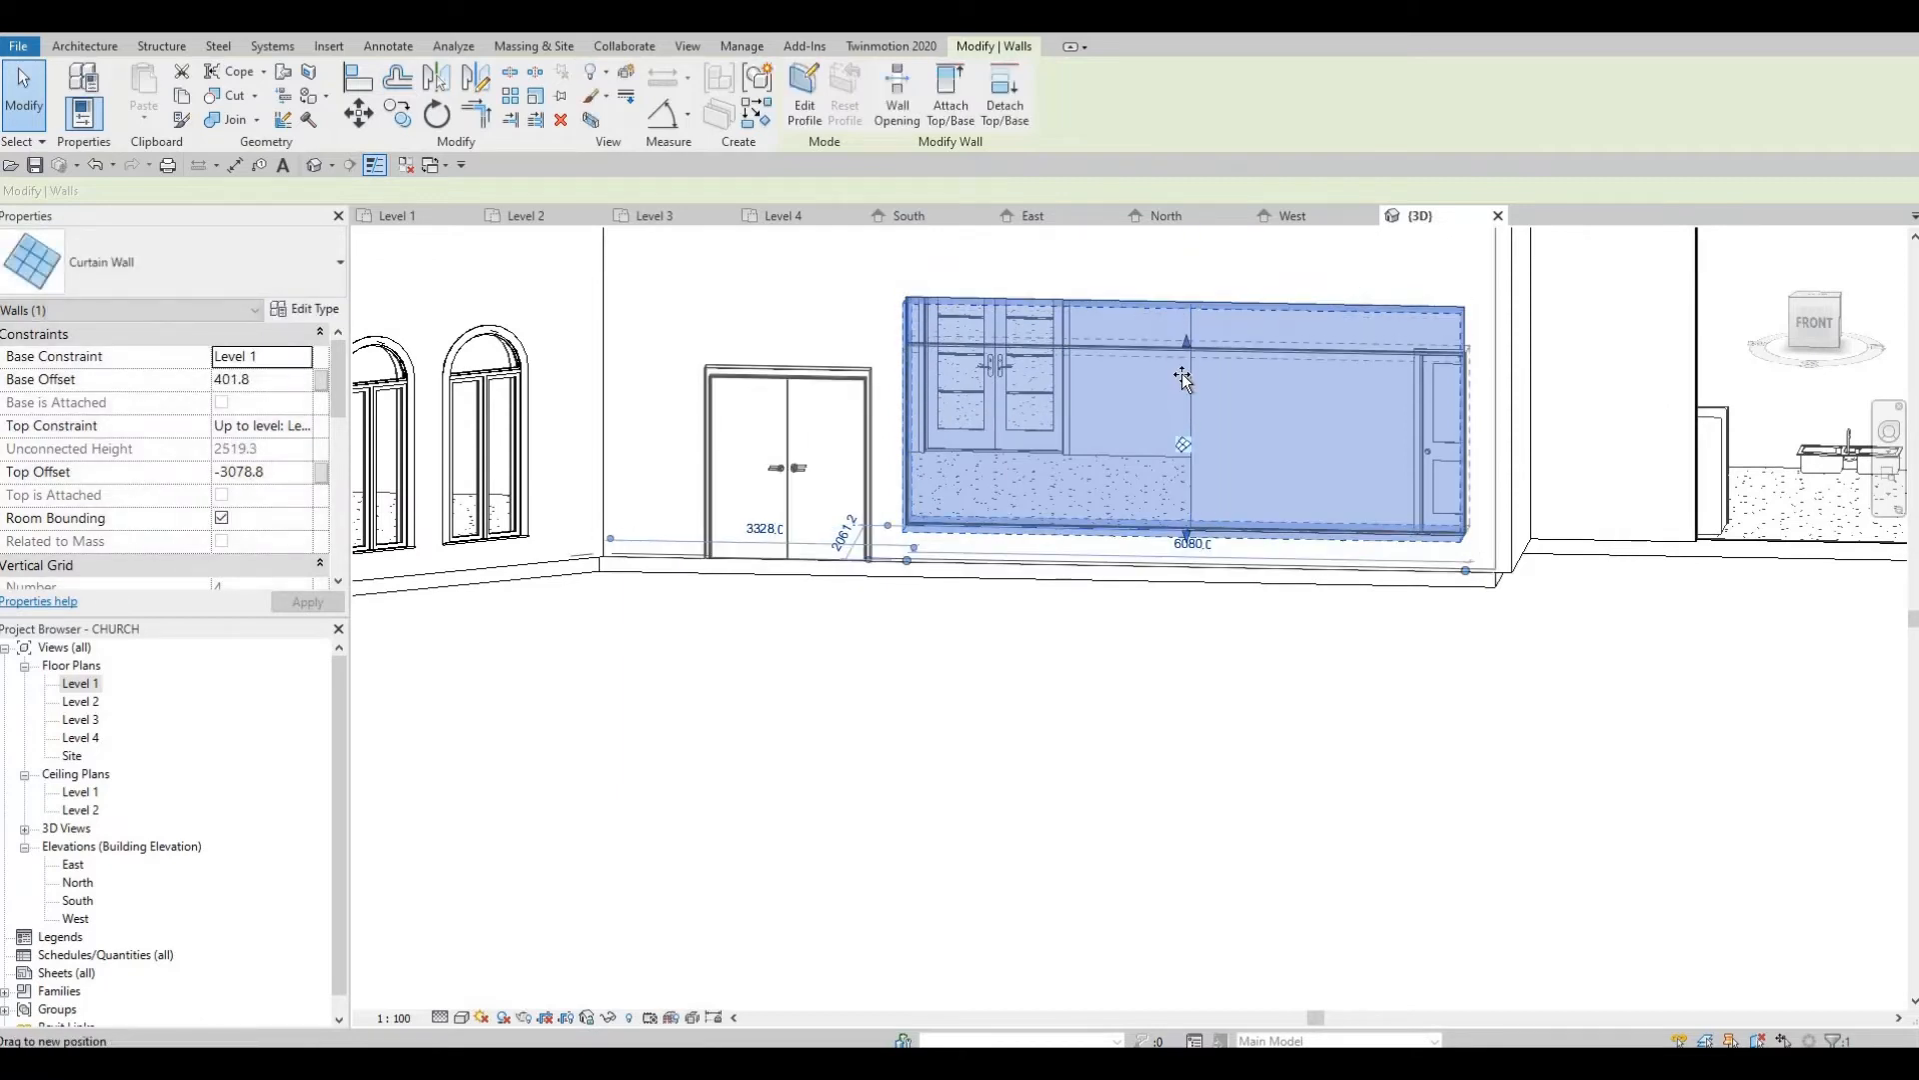
{"action": "key", "text": "Escape"}
{"action": "scroll", "coordinate": [1111, 342], "scroll_direction": "down", "scroll_amount": 3}
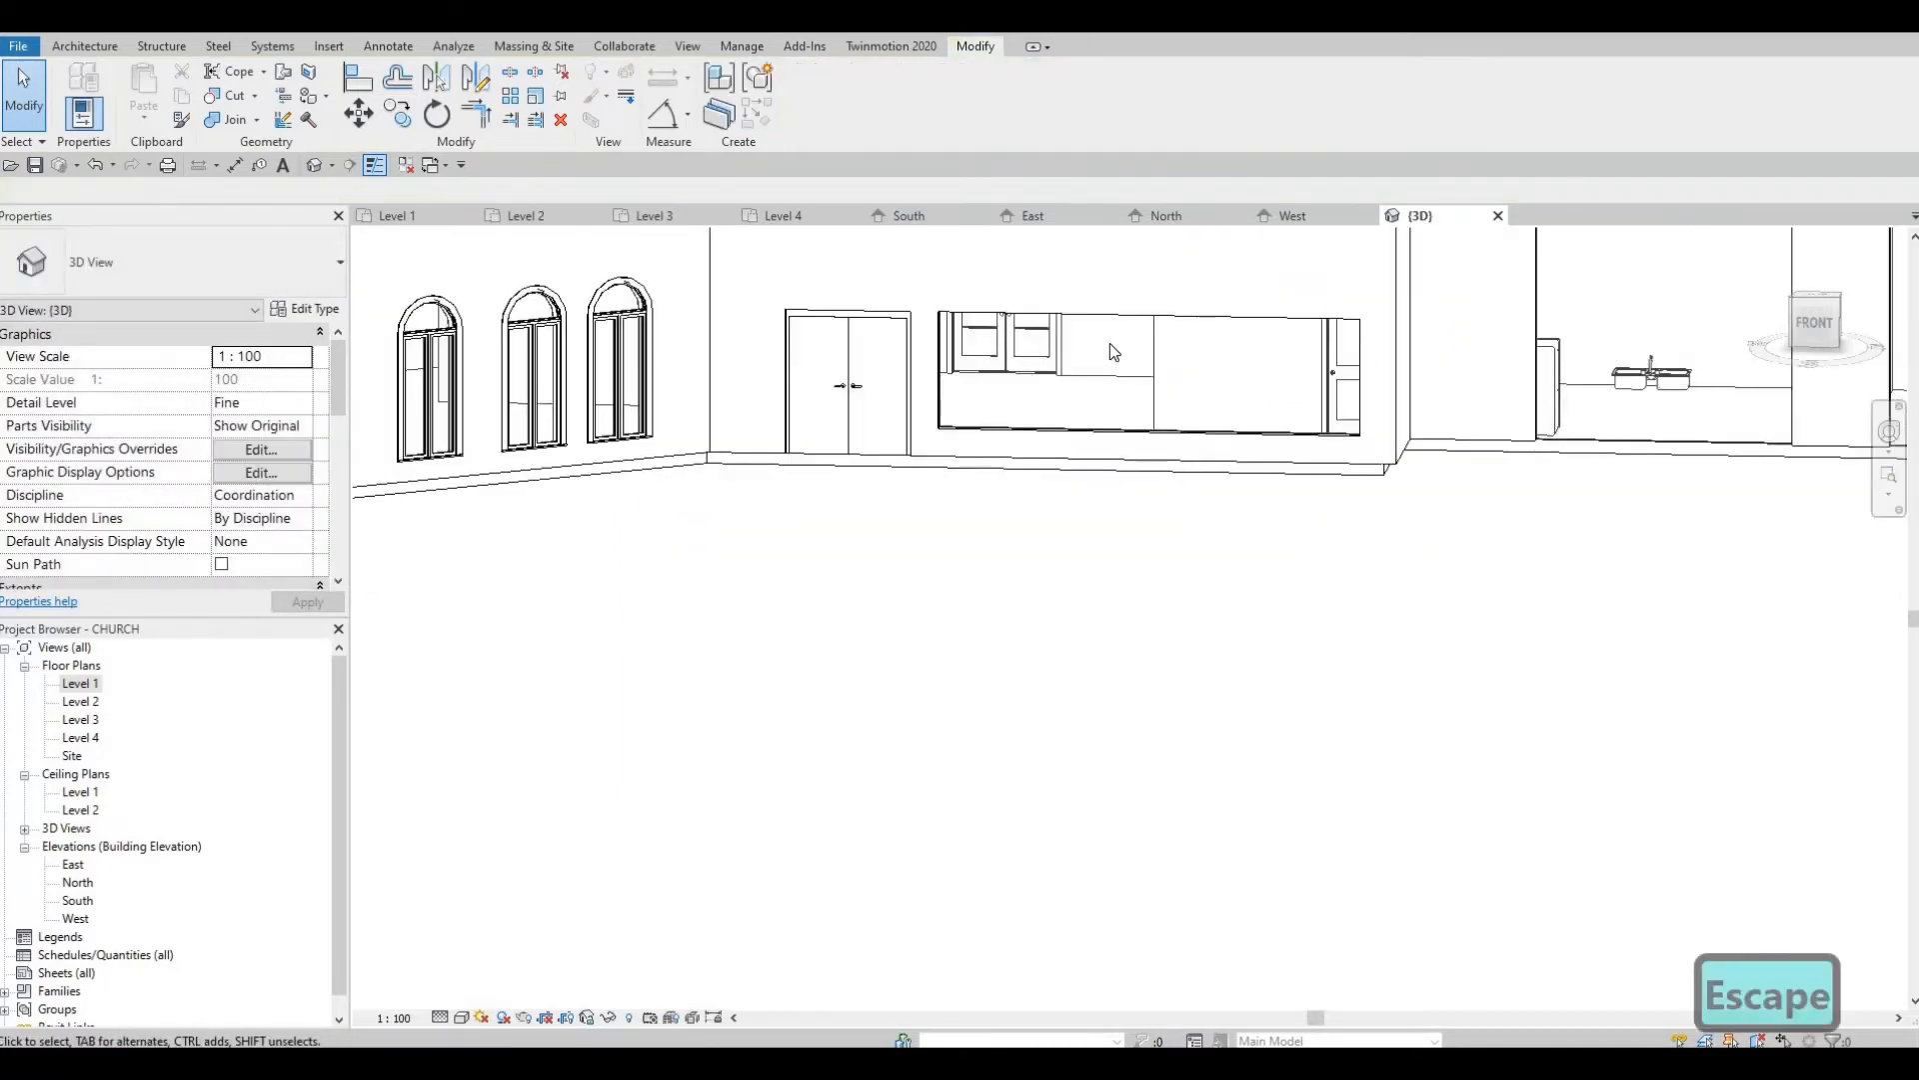
Align the tops of the Kitchennet and Meeting Room 1 curtain walls with the top of Atrium 2's curtain wall
{"action": "middle_click_drag", "start_coordinate": [1110, 344], "coordinate": [1014, 393], "text": "shift"}
{"action": "scroll", "coordinate": [1089, 354], "scroll_direction": "down", "scroll_amount": 1}
{"action": "middle_click_drag", "start_coordinate": [1254, 389], "coordinate": [1135, 457]}
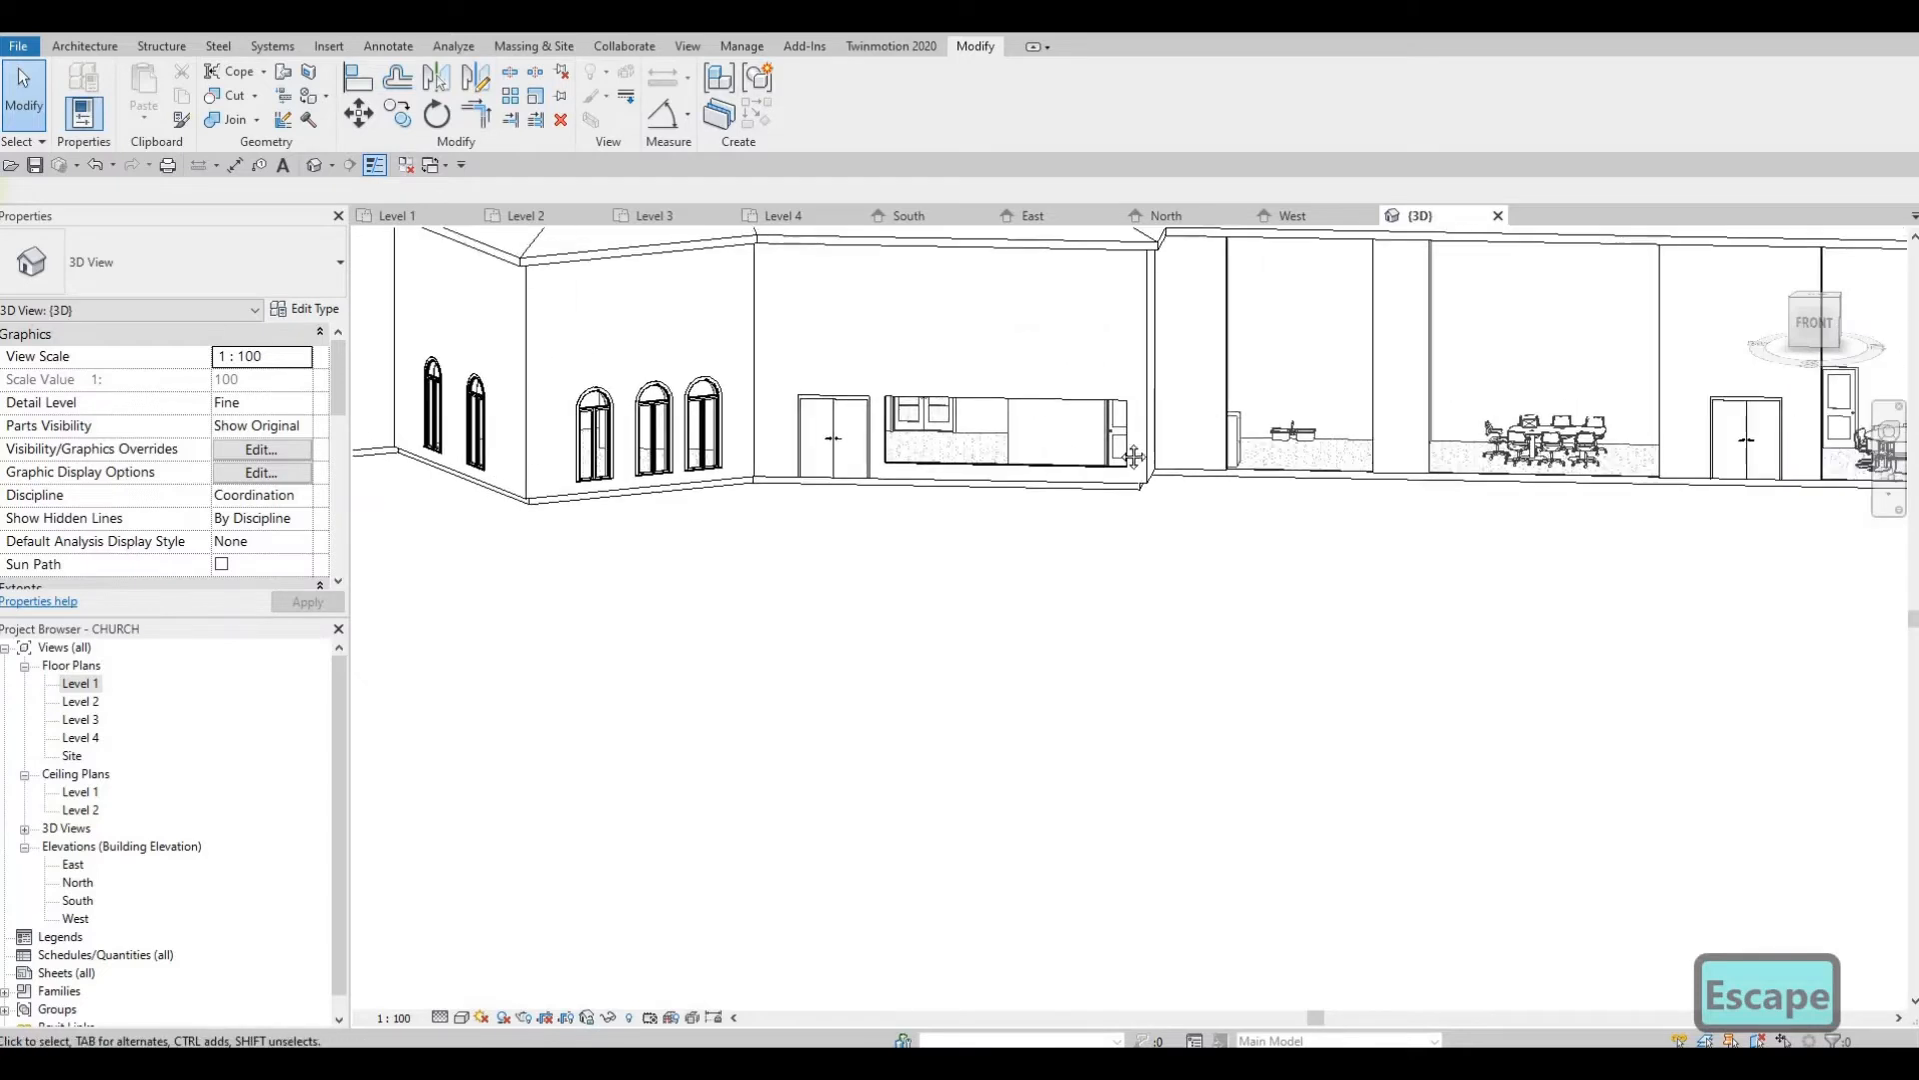
{"action": "middle_click_drag", "start_coordinate": [1231, 315], "coordinate": [1094, 358]}
{"action": "left_click", "coordinate": [1022, 414]}
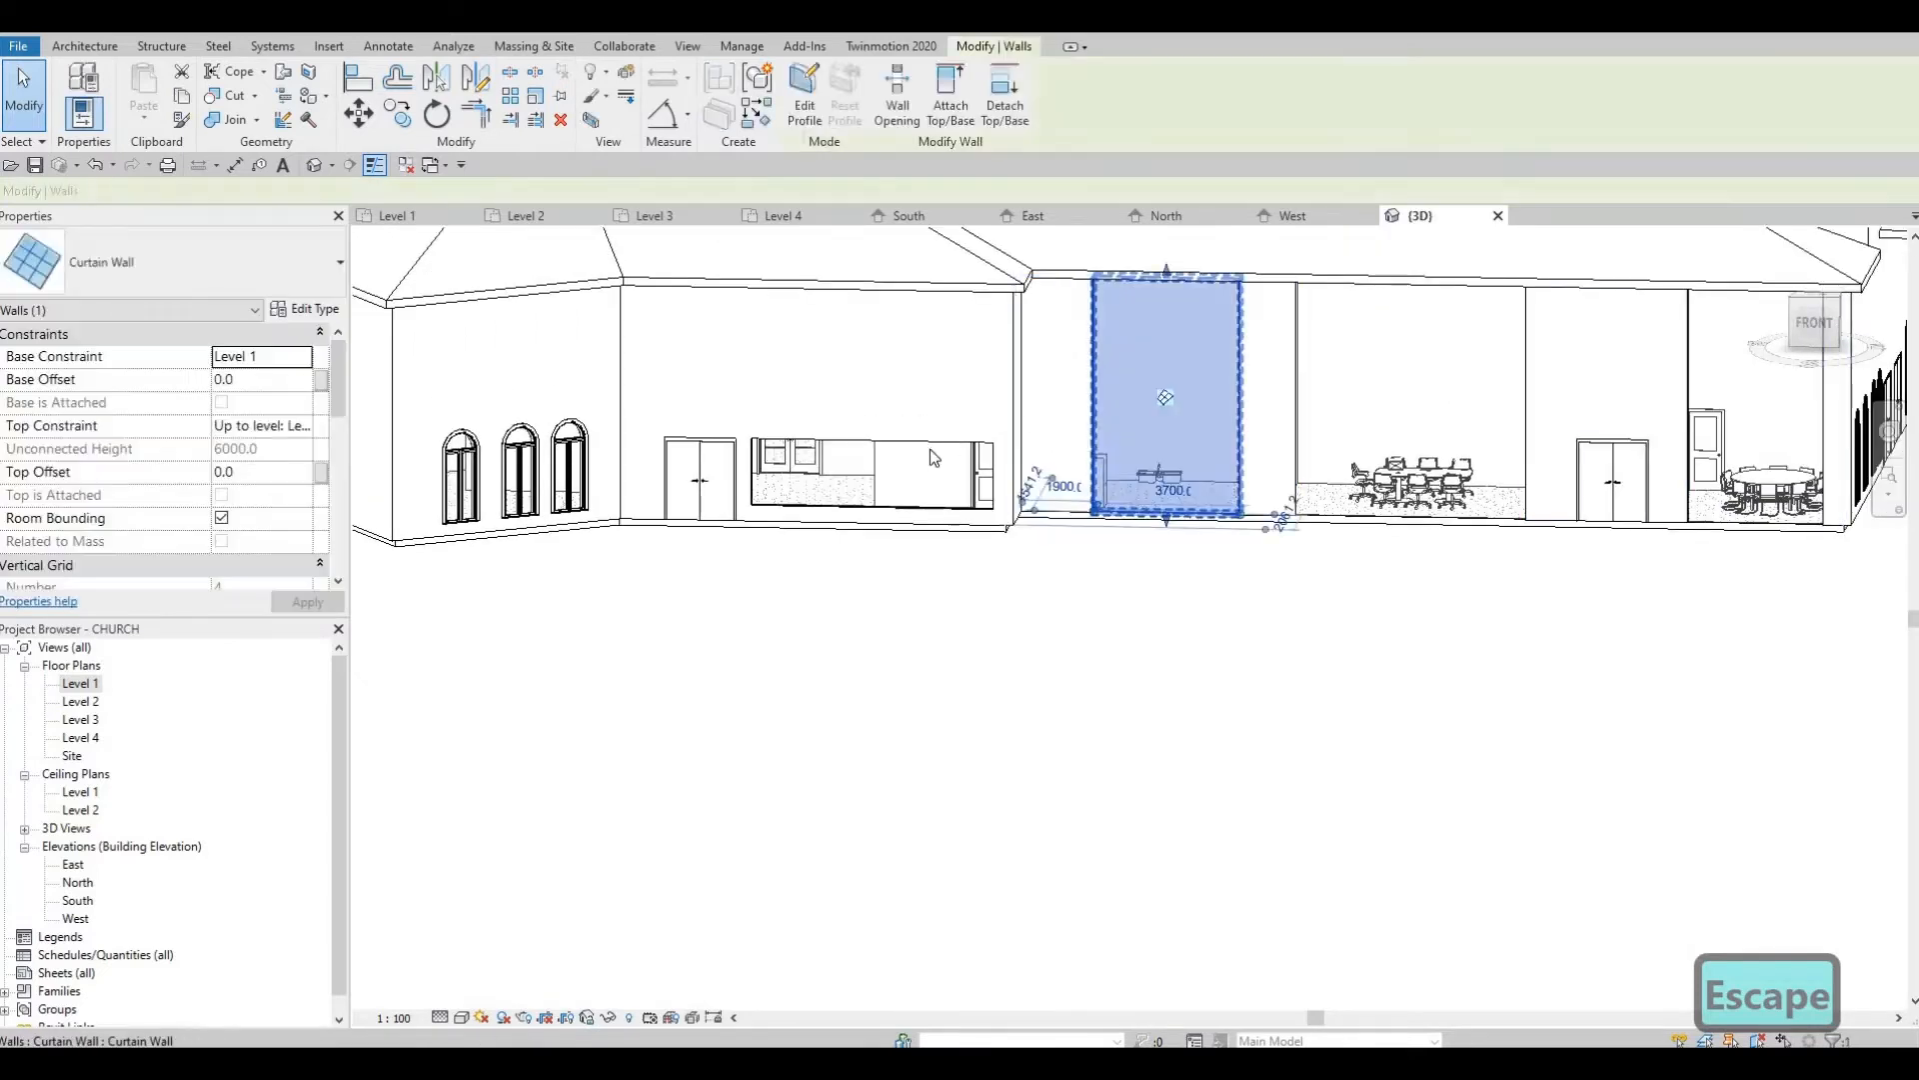
{"action": "key", "text": "Escape"}
{"action": "key", "text": "a"}
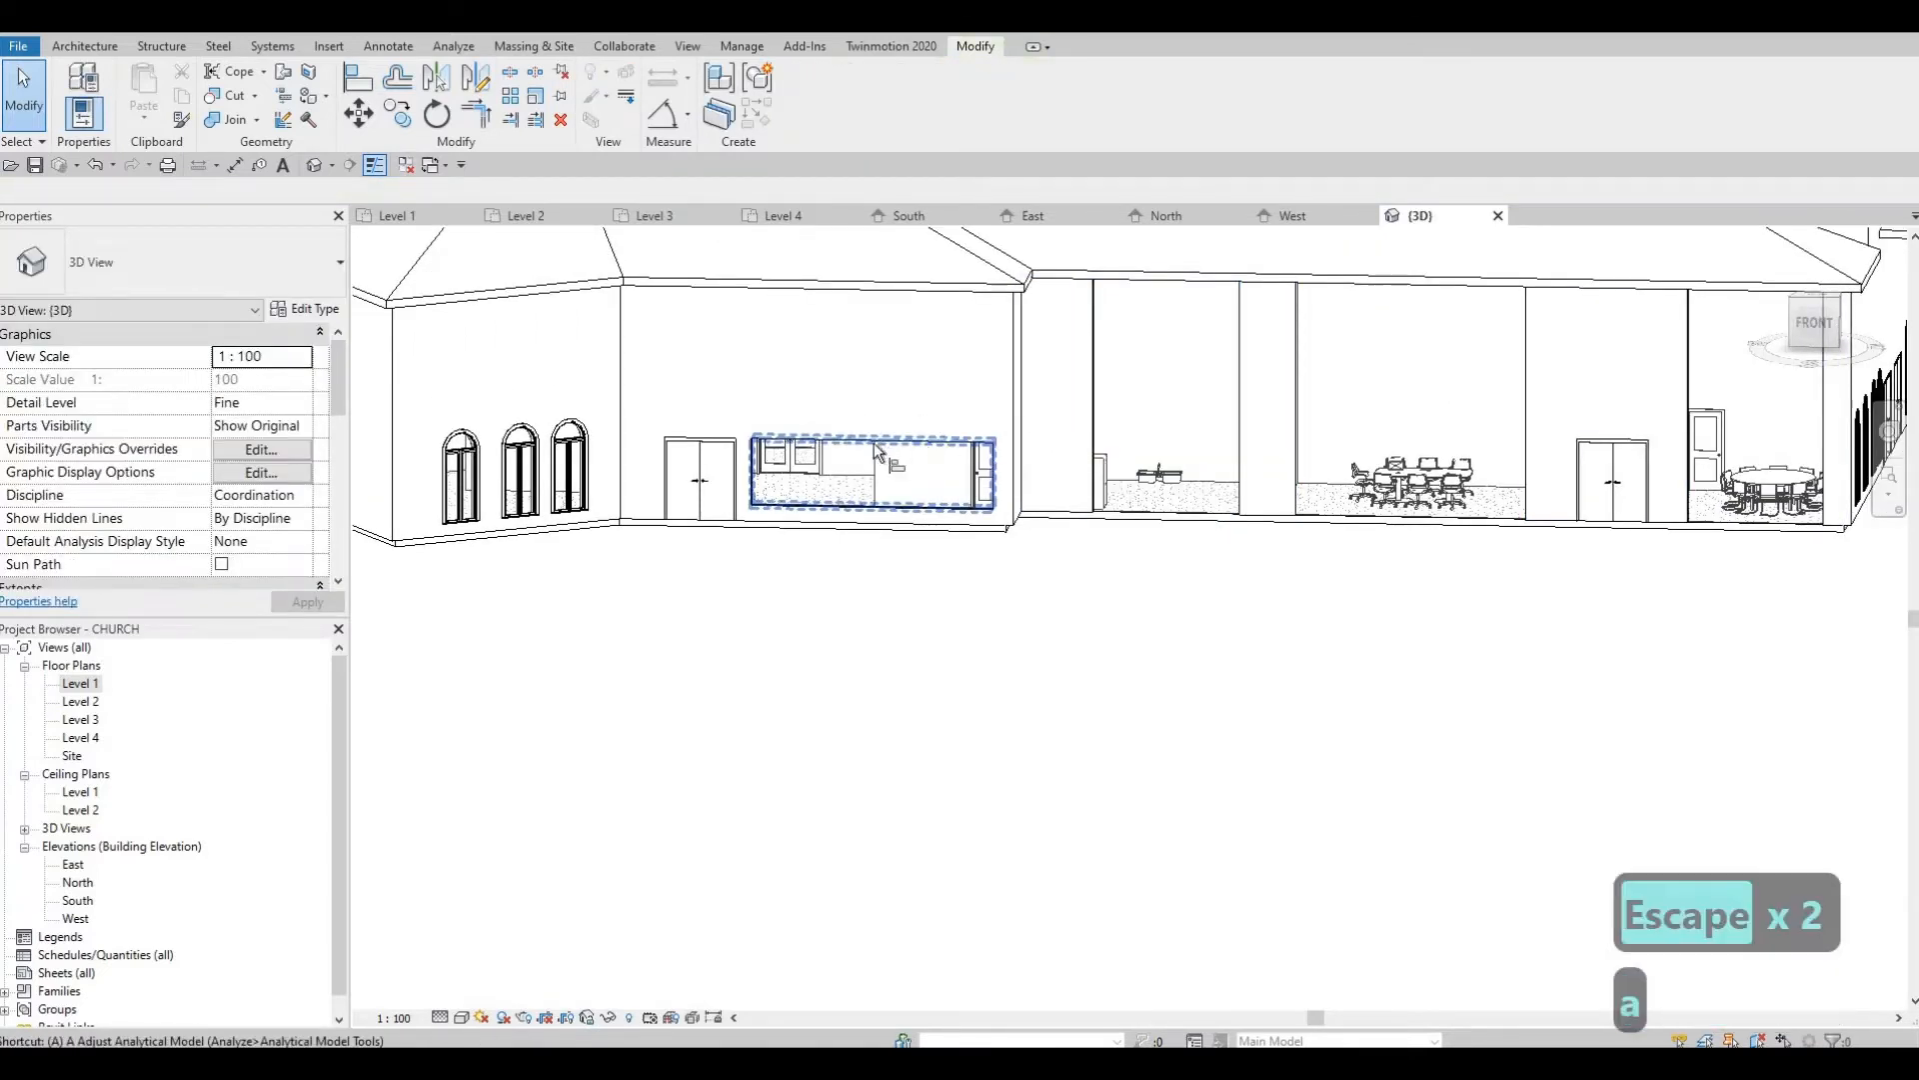
{"action": "key", "text": "l"}
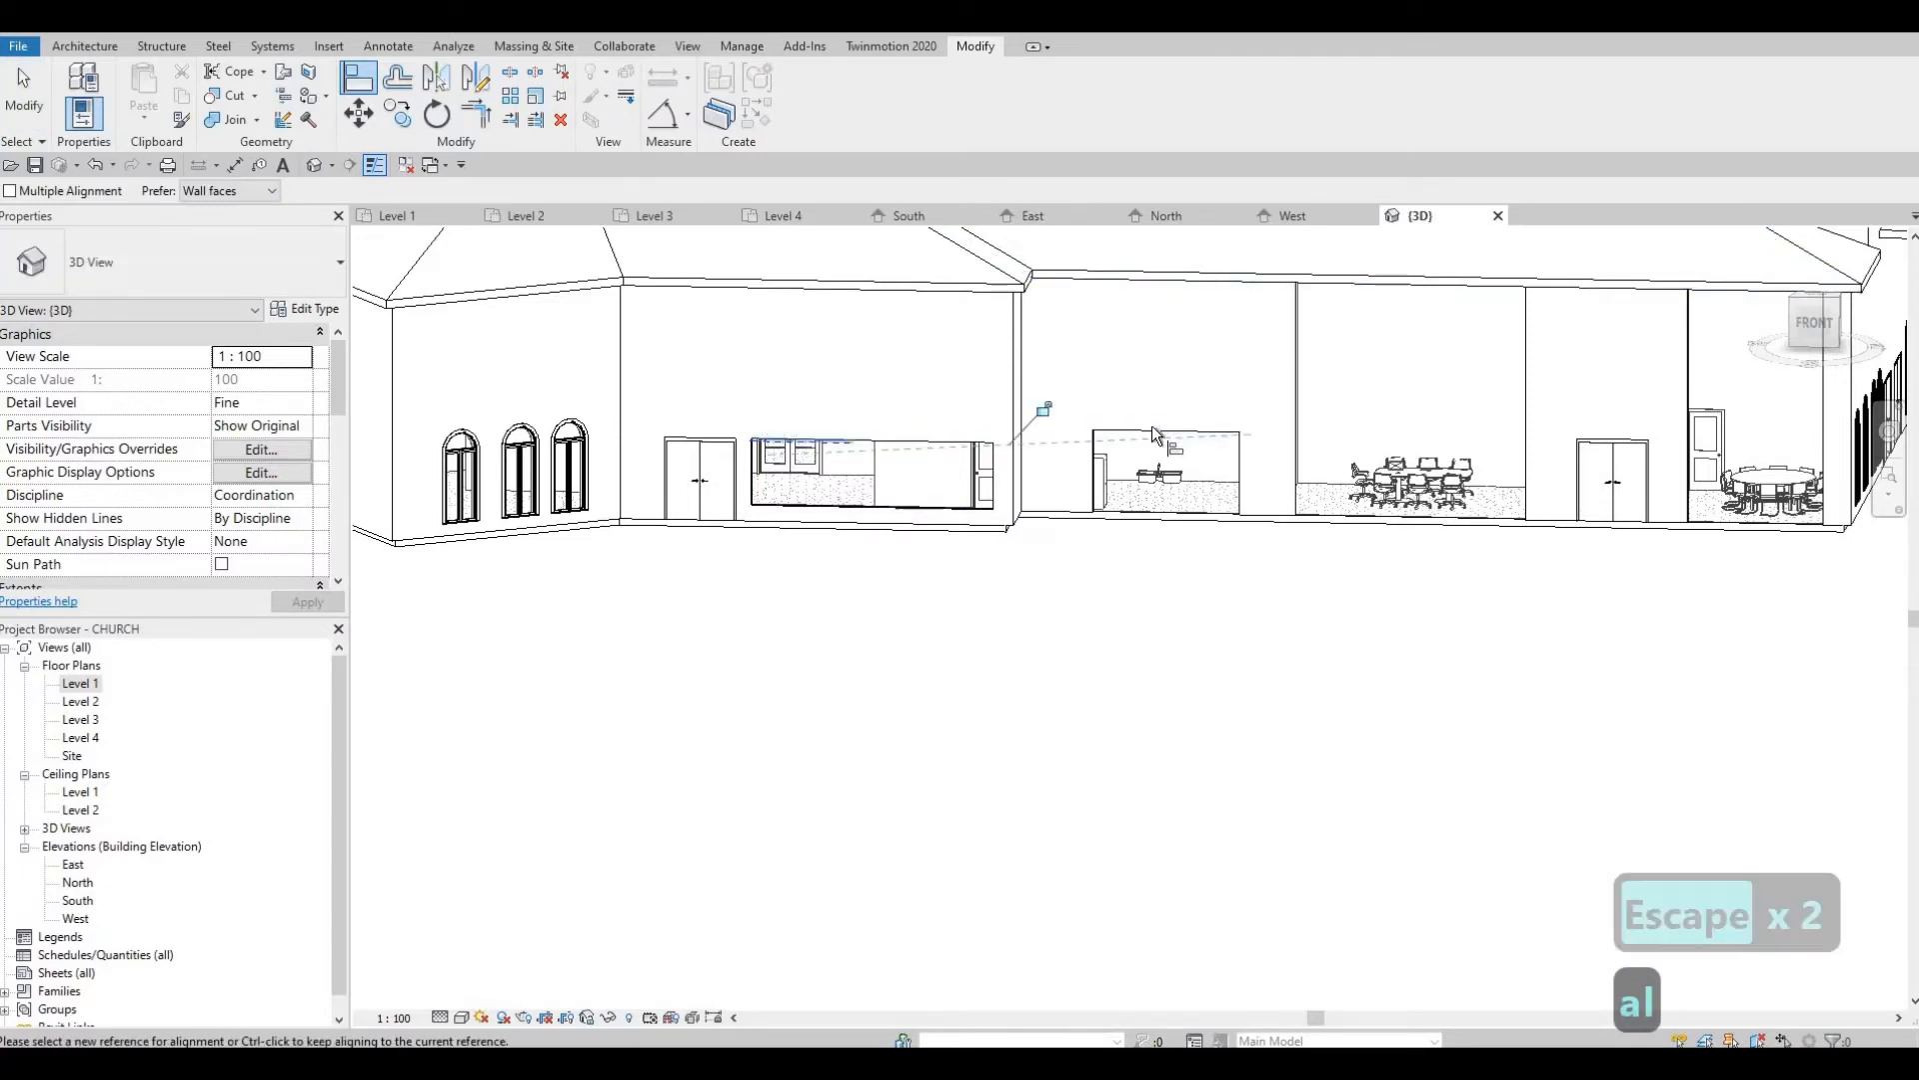
{"action": "left_click", "coordinate": [1151, 430]}
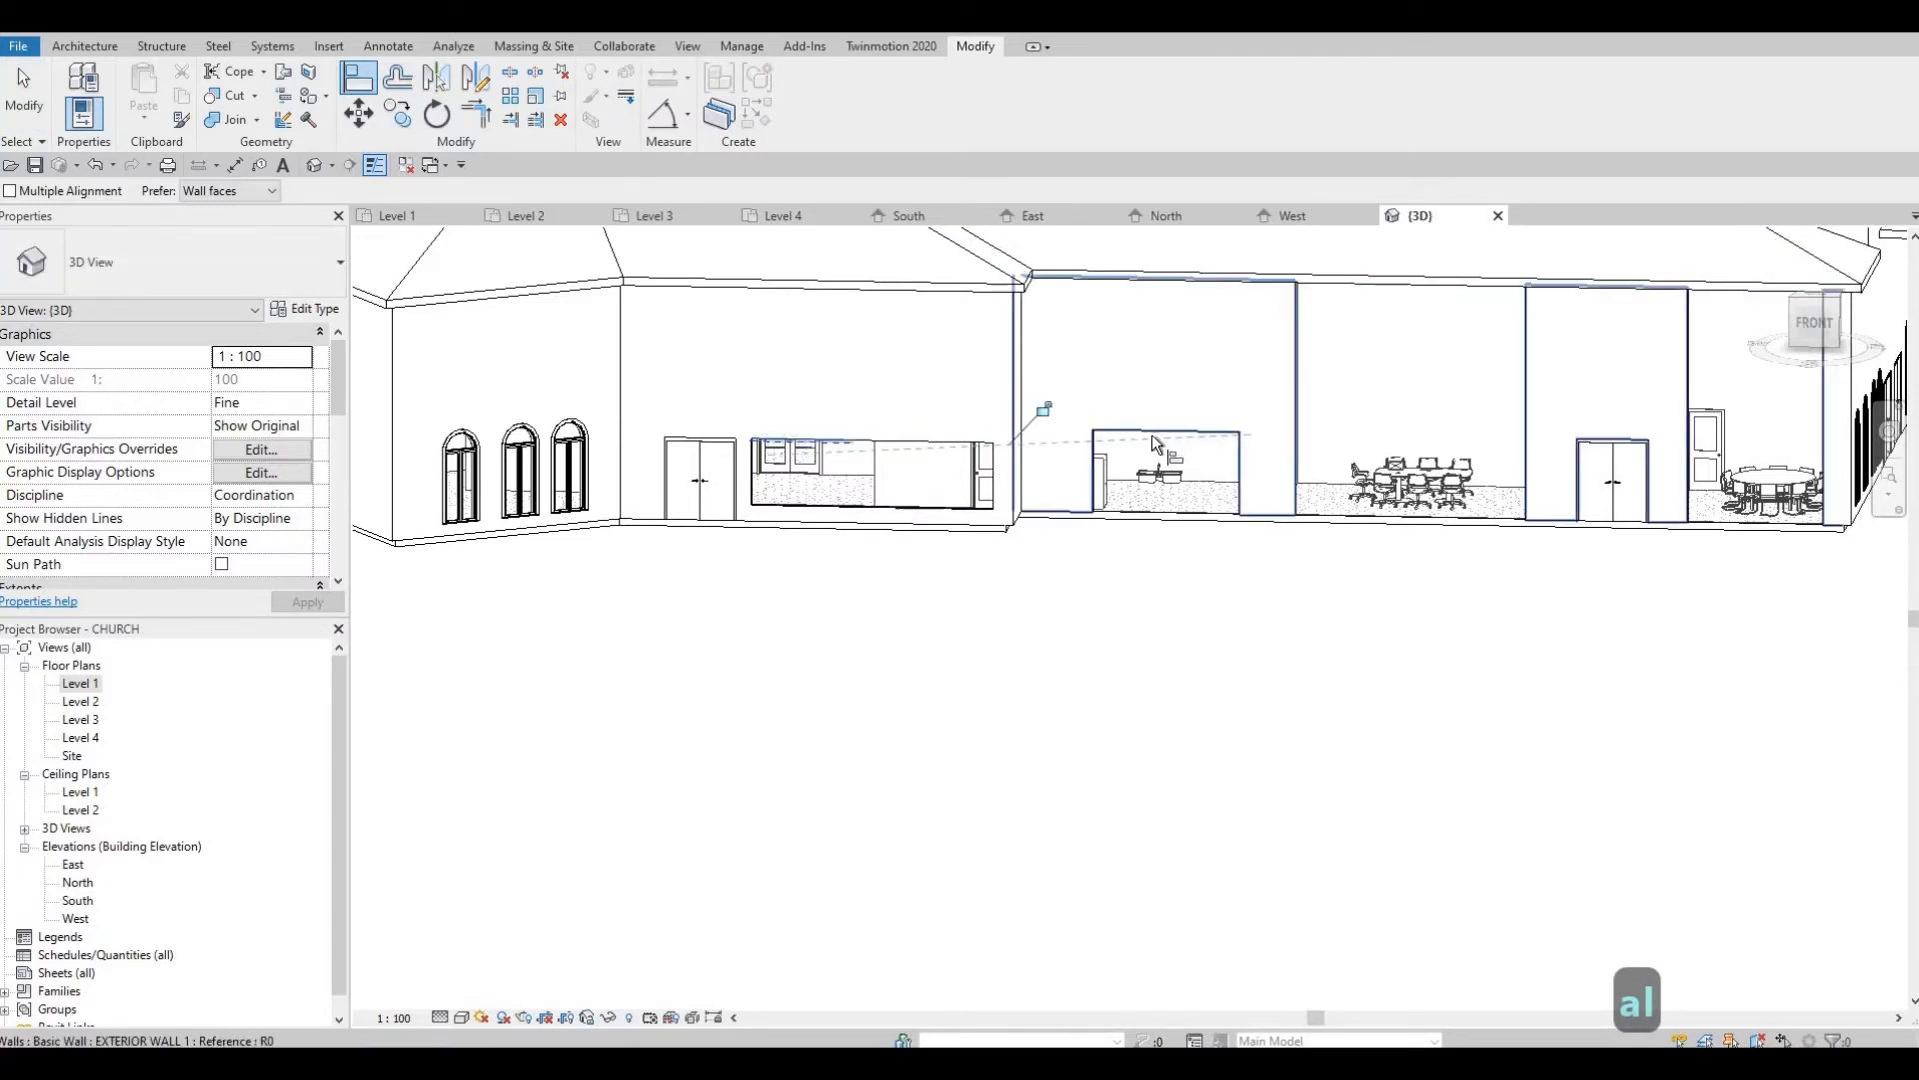
{"action": "left_click", "coordinate": [1491, 290]}
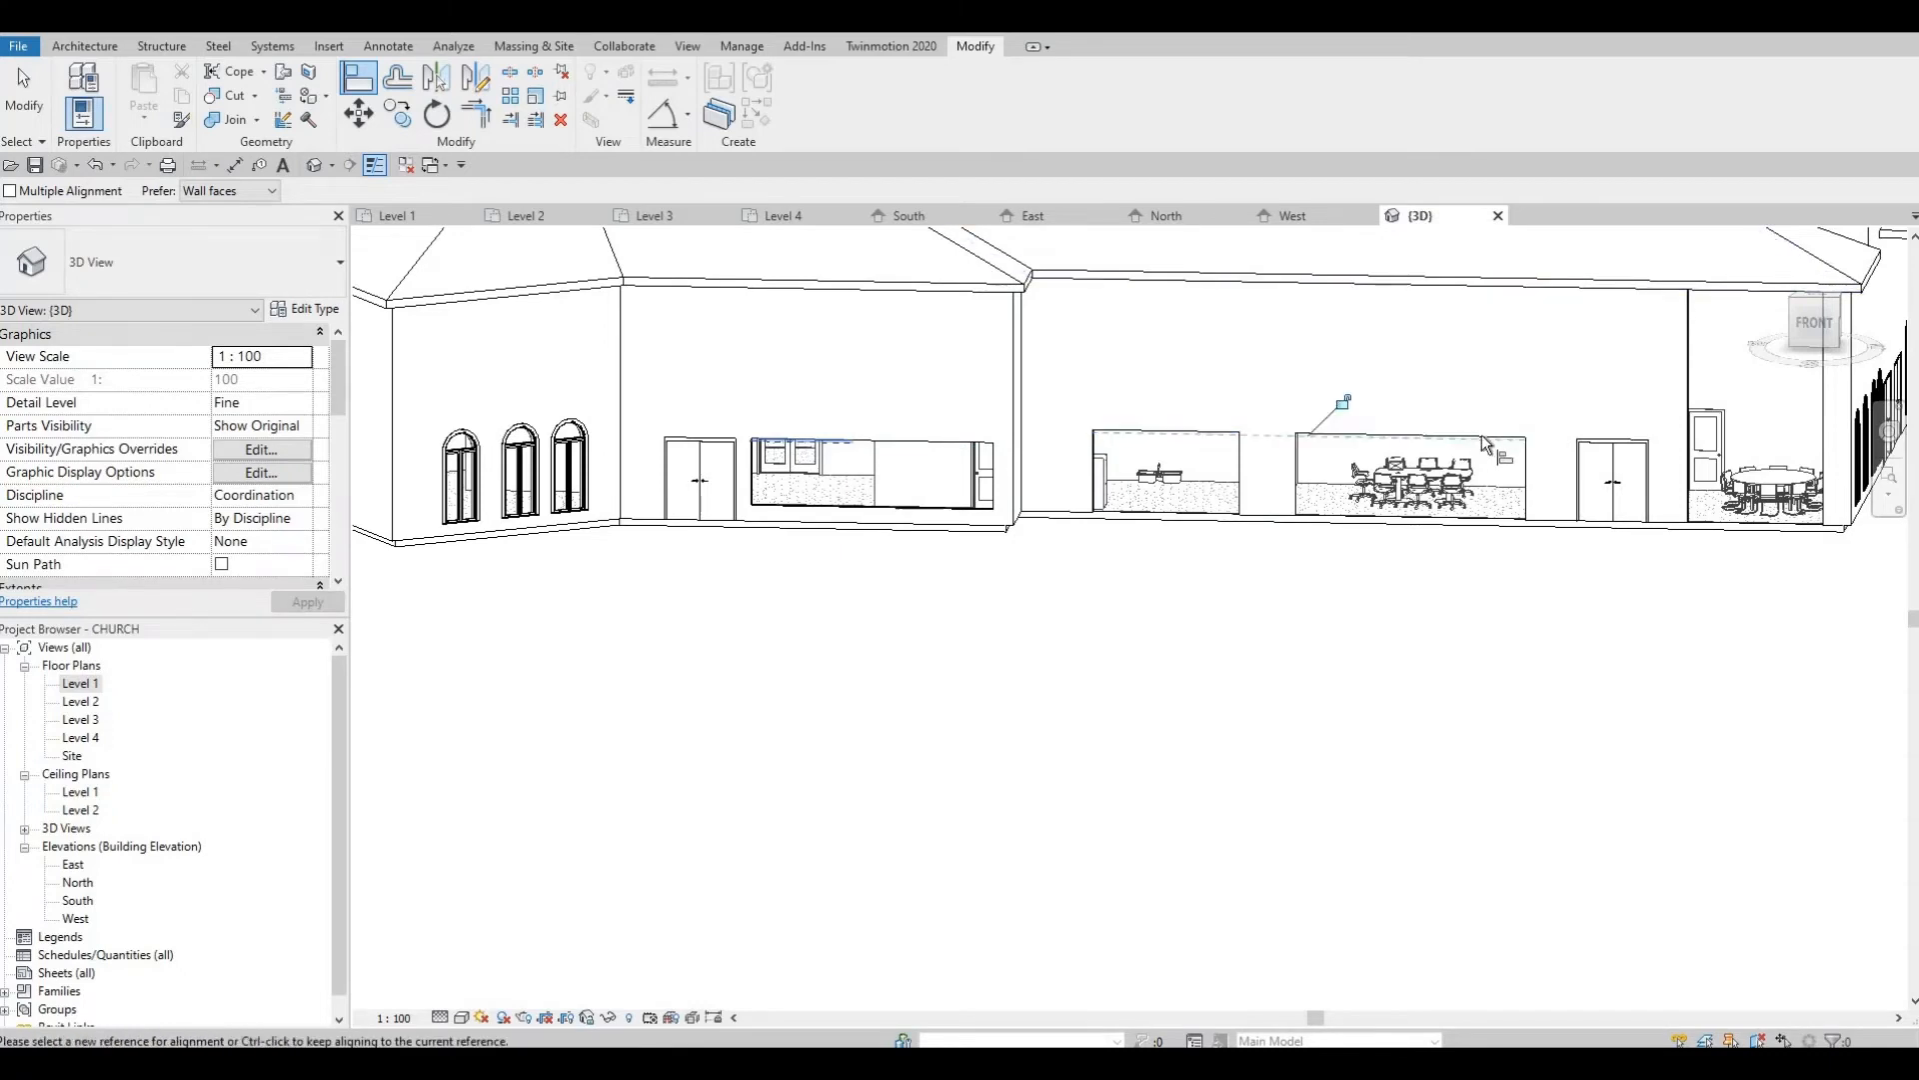
Align the top of the round-table room's curtain wall with the top of Meeting Room 1's curtain wall
{"action": "left_click", "coordinate": [1507, 440]}
{"action": "key", "text": "Escape"}
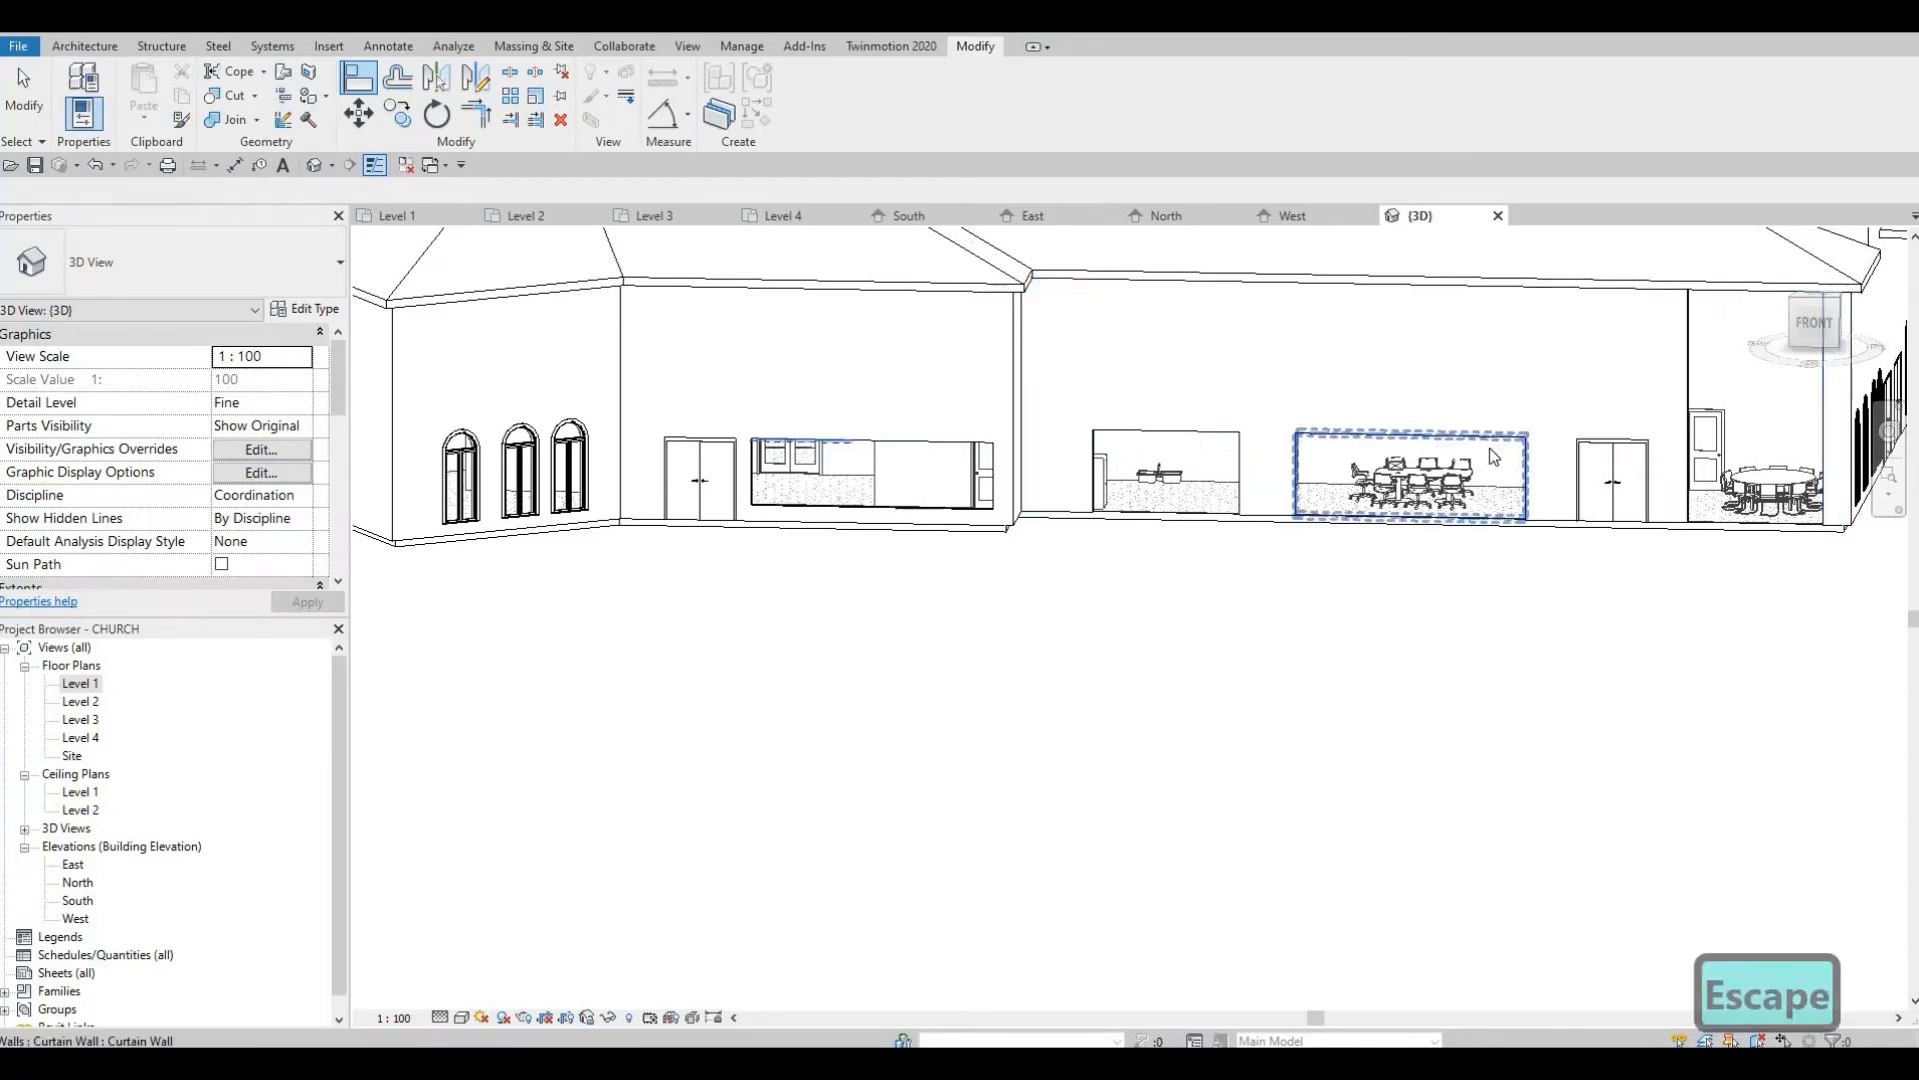
{"action": "key", "text": "Escape"}
{"action": "key", "text": "a"}
{"action": "key", "text": "l"}
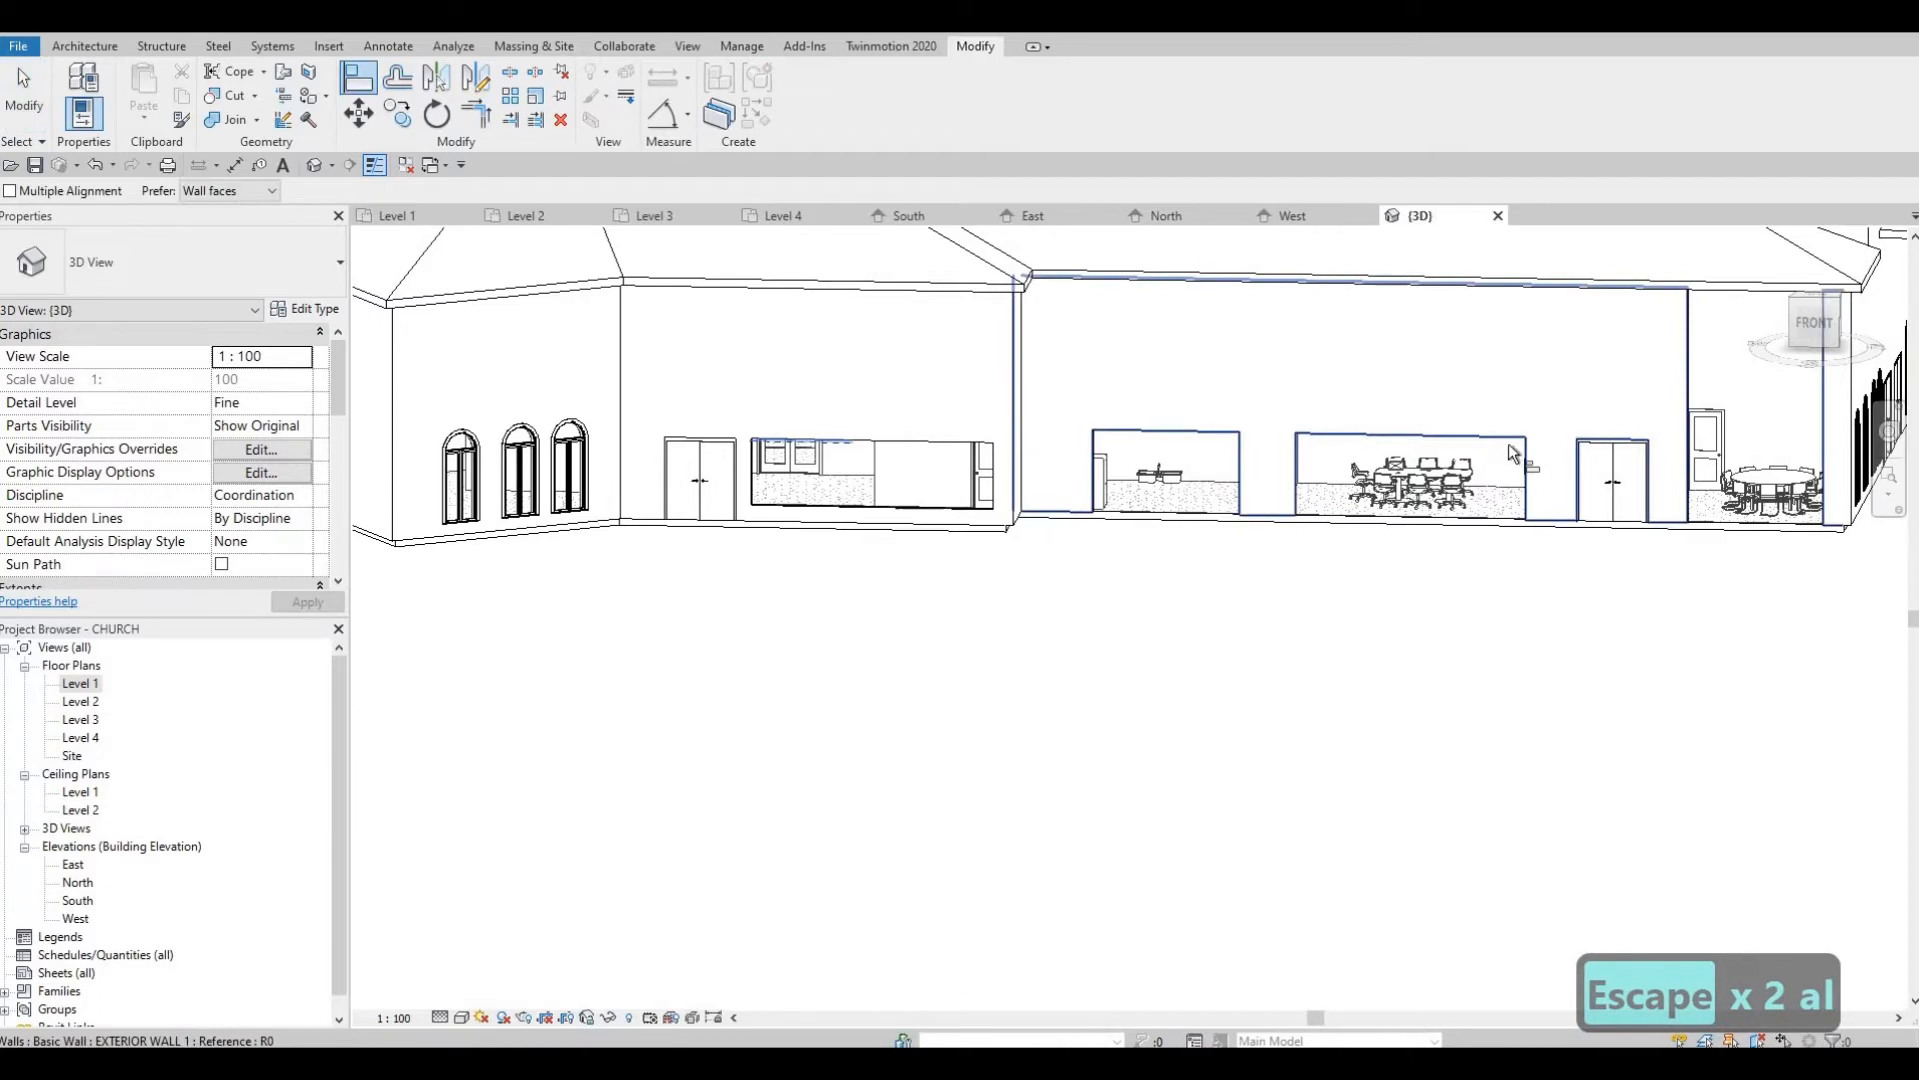
{"action": "left_click", "coordinate": [1477, 436]}
{"action": "middle_click_drag", "start_coordinate": [1500, 336], "coordinate": [1057, 385]}
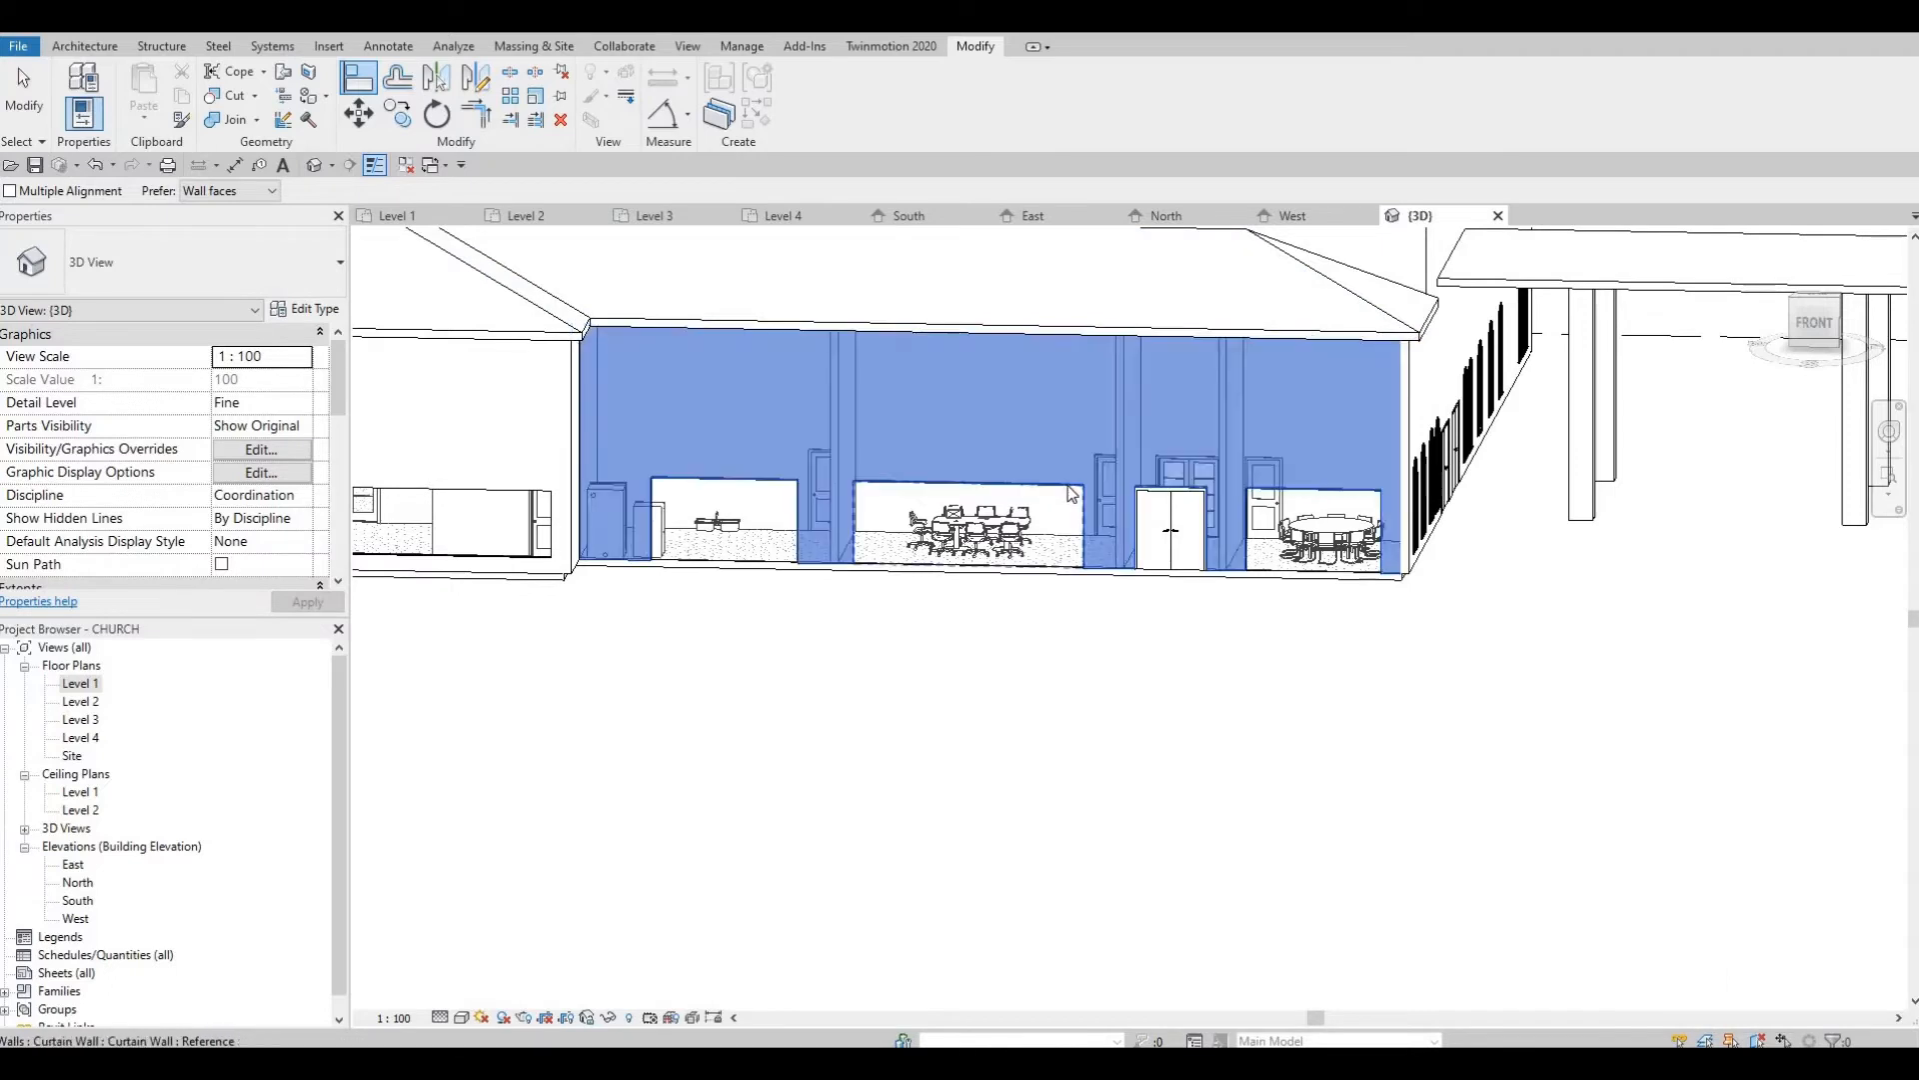
Align the tops of the rear corner curtain wall and the long office curtain wall with the top of Meeting Room 1's curtain wall
{"action": "key", "text": "Escape"}
{"action": "key", "text": "Escape"}
{"action": "key", "text": "a"}
{"action": "key", "text": "l"}
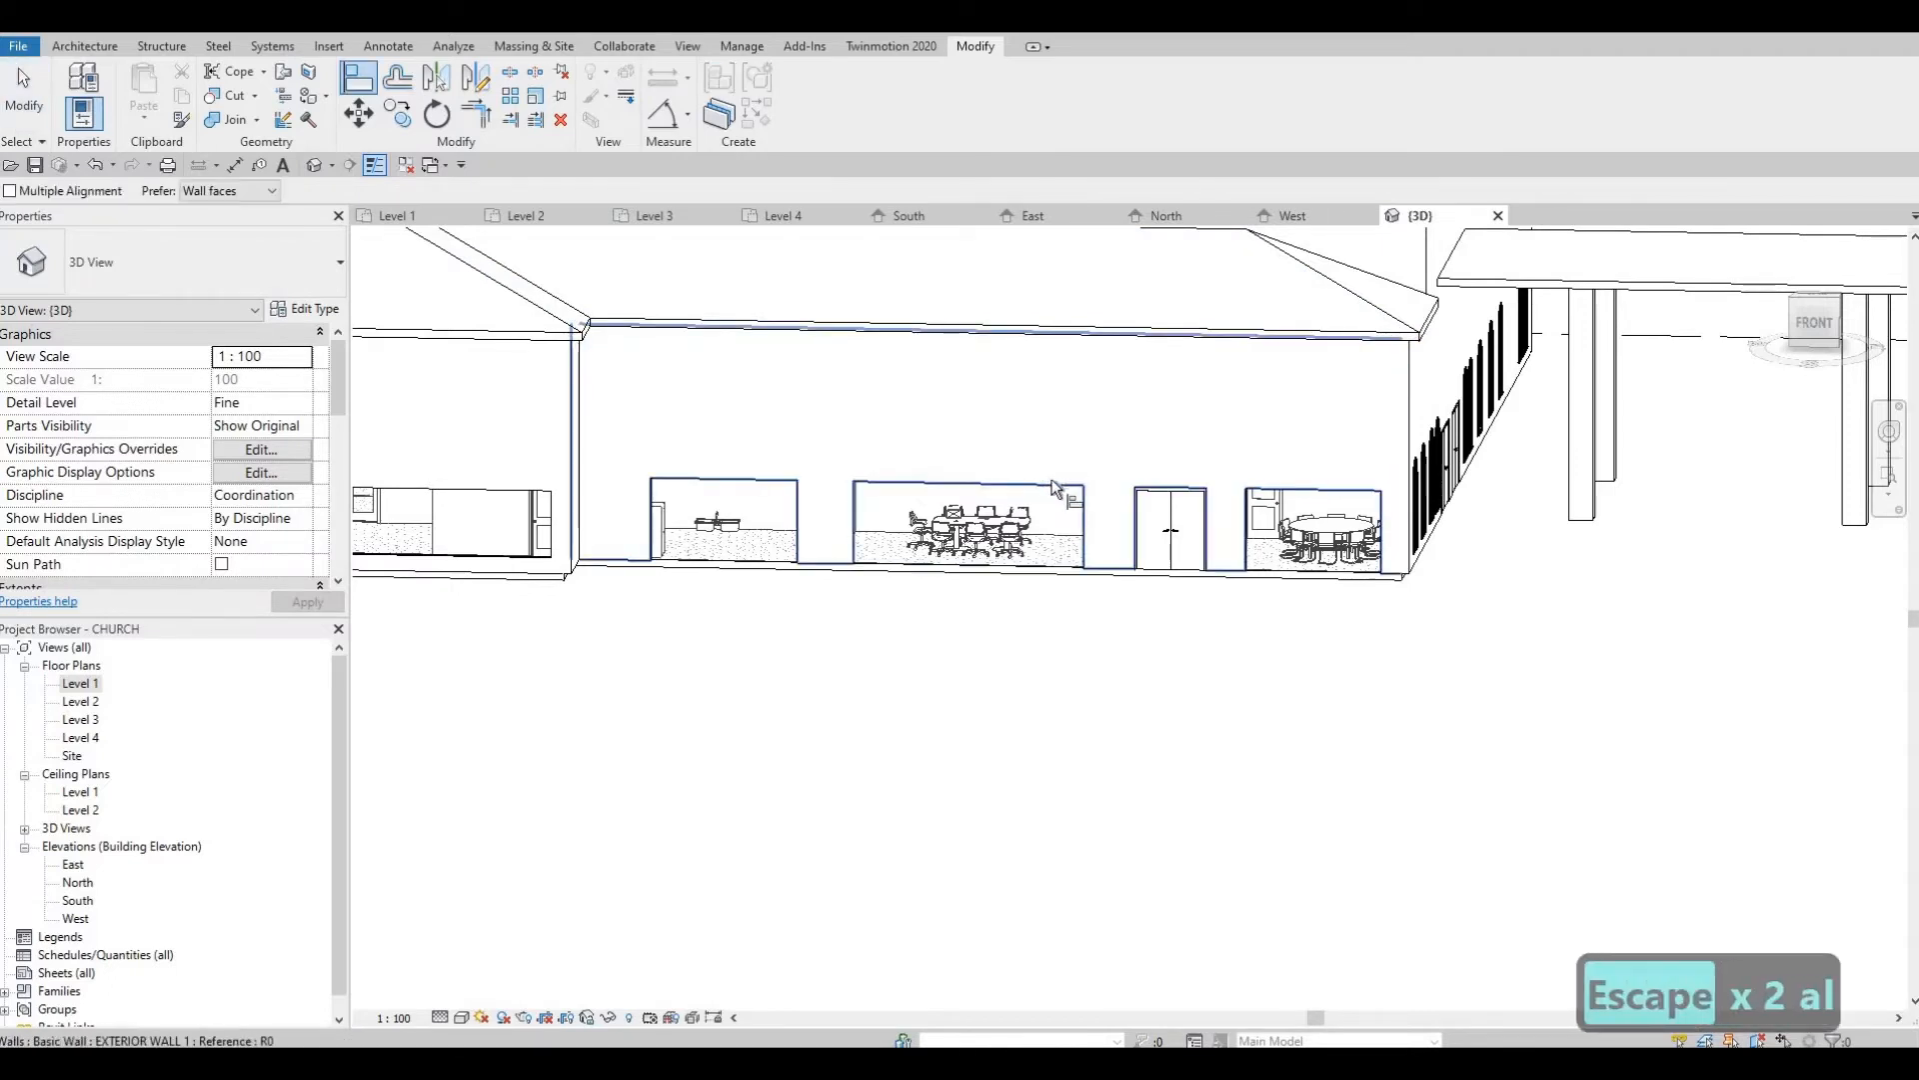
{"action": "left_click", "coordinate": [1052, 482]}
{"action": "middle_click_drag", "start_coordinate": [1122, 523], "coordinate": [981, 484], "text": "shift"}
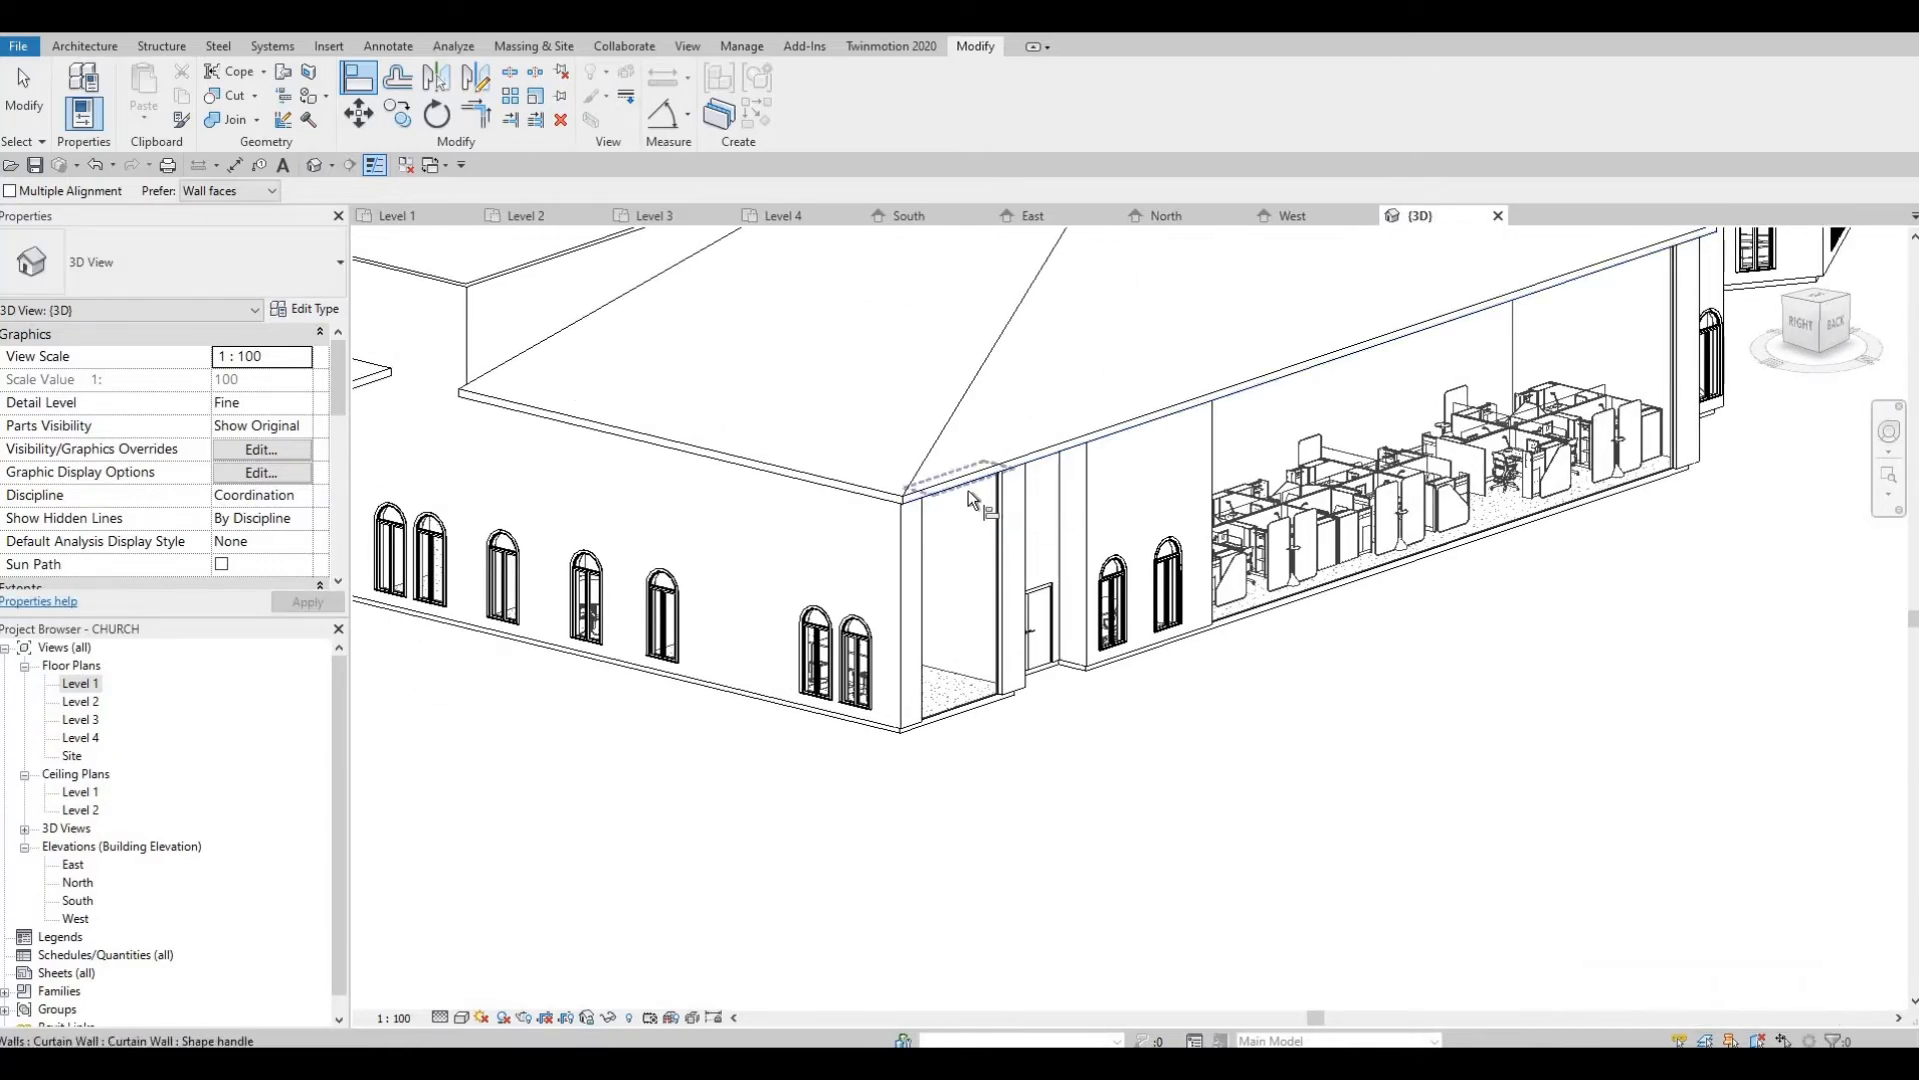
{"action": "left_click", "coordinate": [1015, 619]}
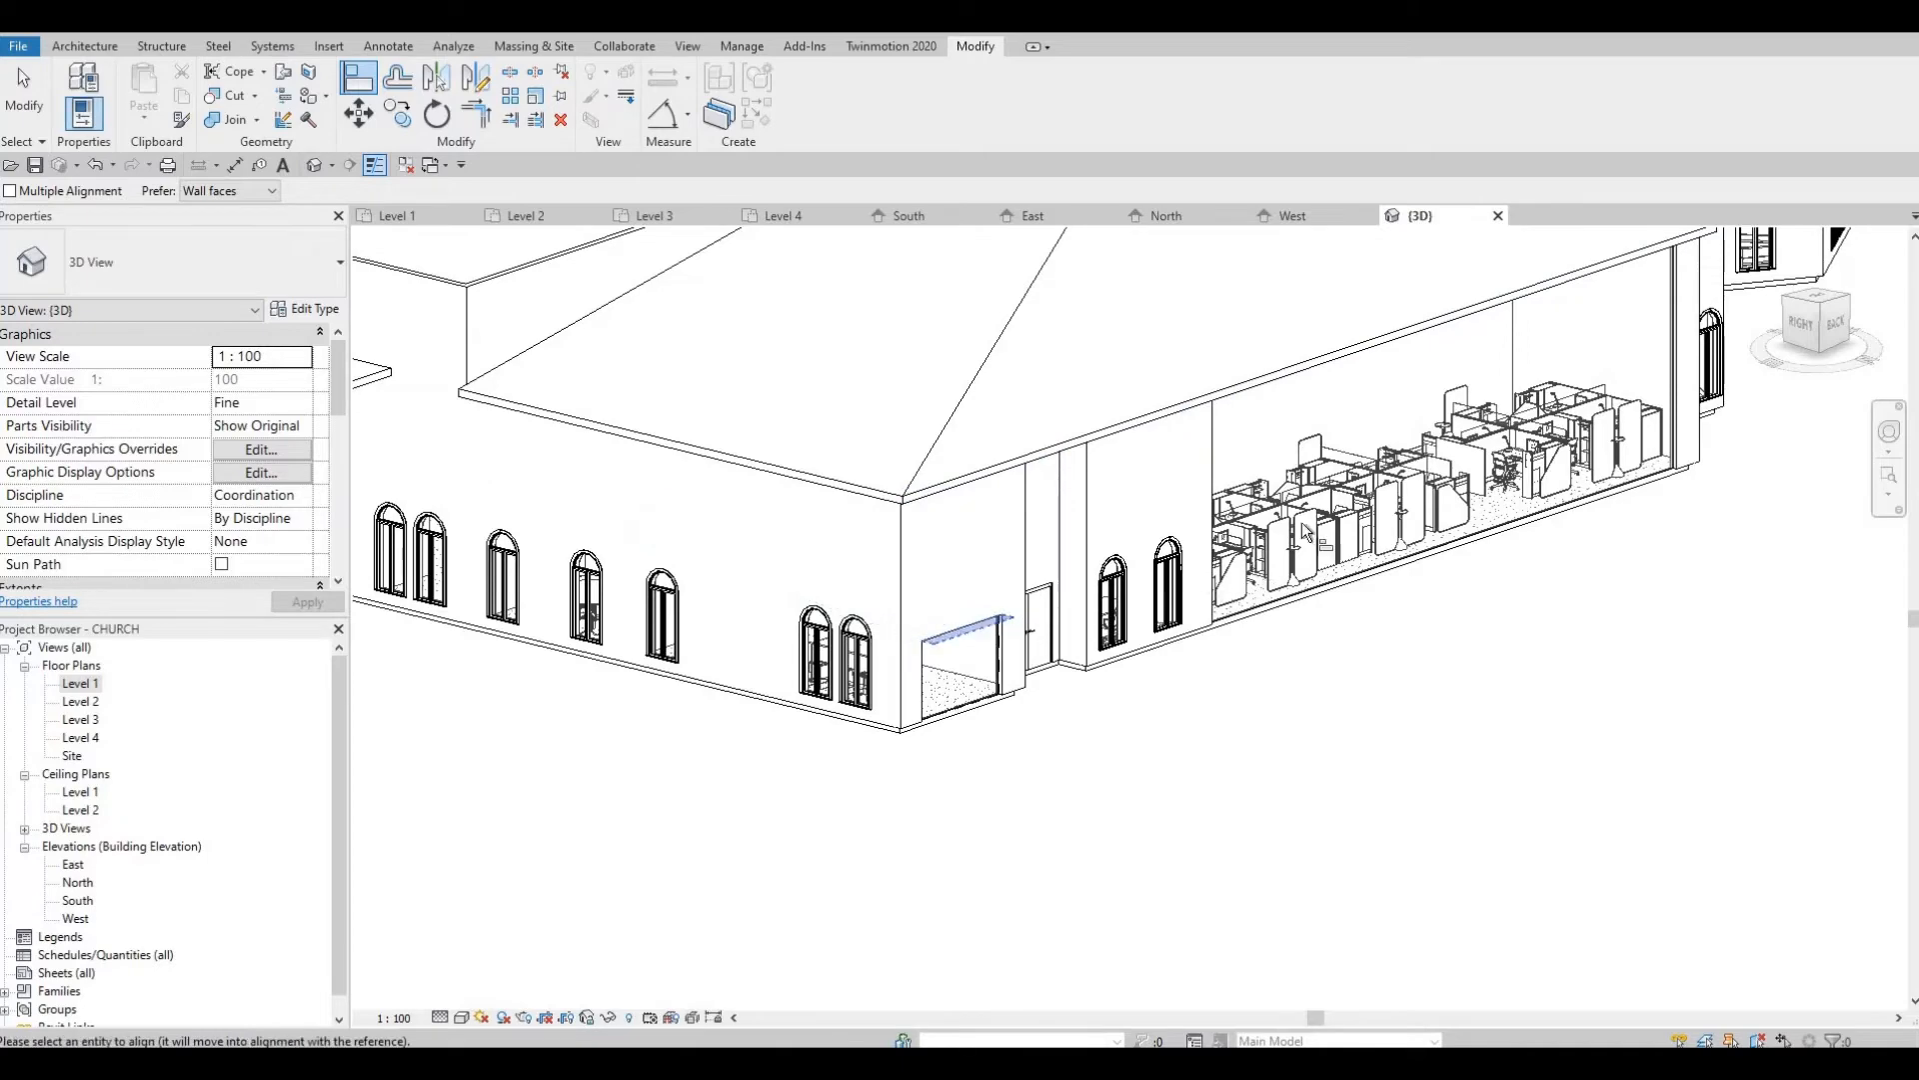
{"action": "left_click", "coordinate": [1264, 392]}
{"action": "middle_click_drag", "start_coordinate": [1087, 487], "coordinate": [1051, 485], "text": "shift"}
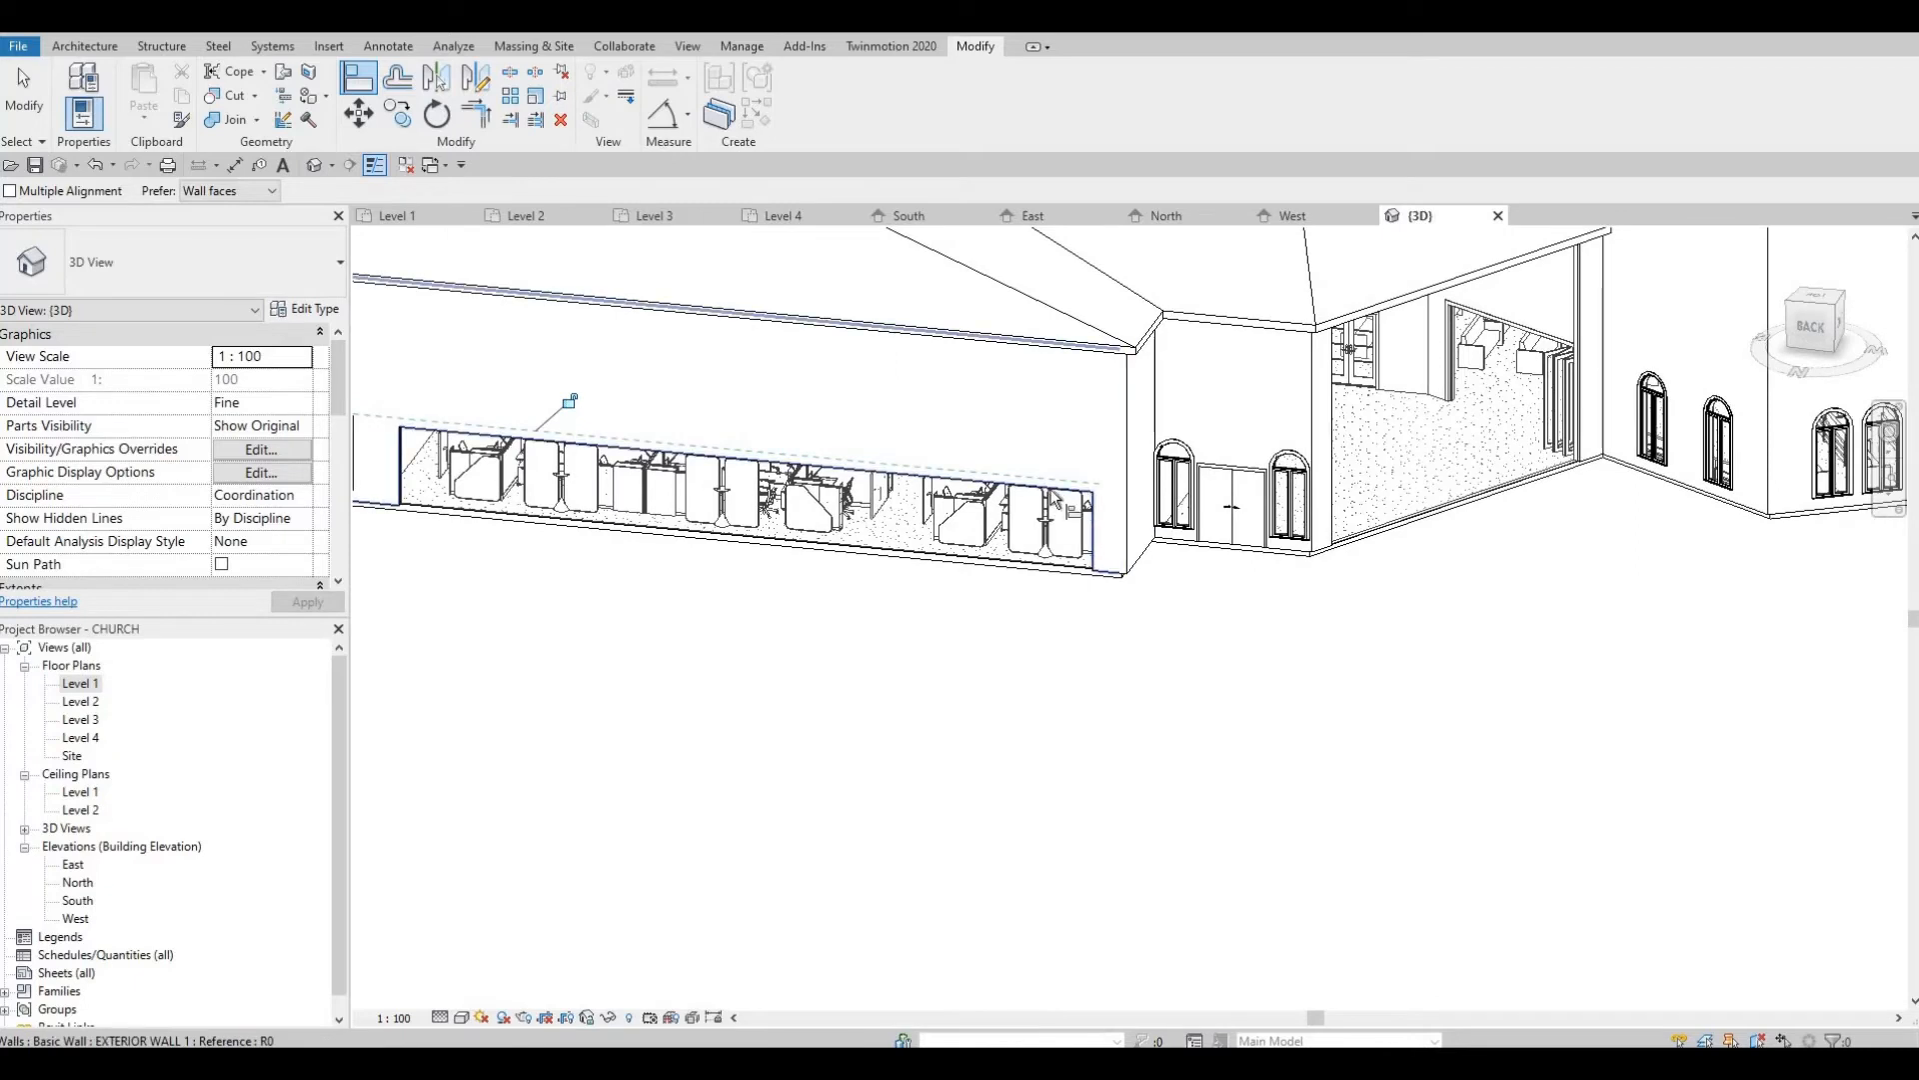
{"action": "left_click", "coordinate": [1382, 312]}
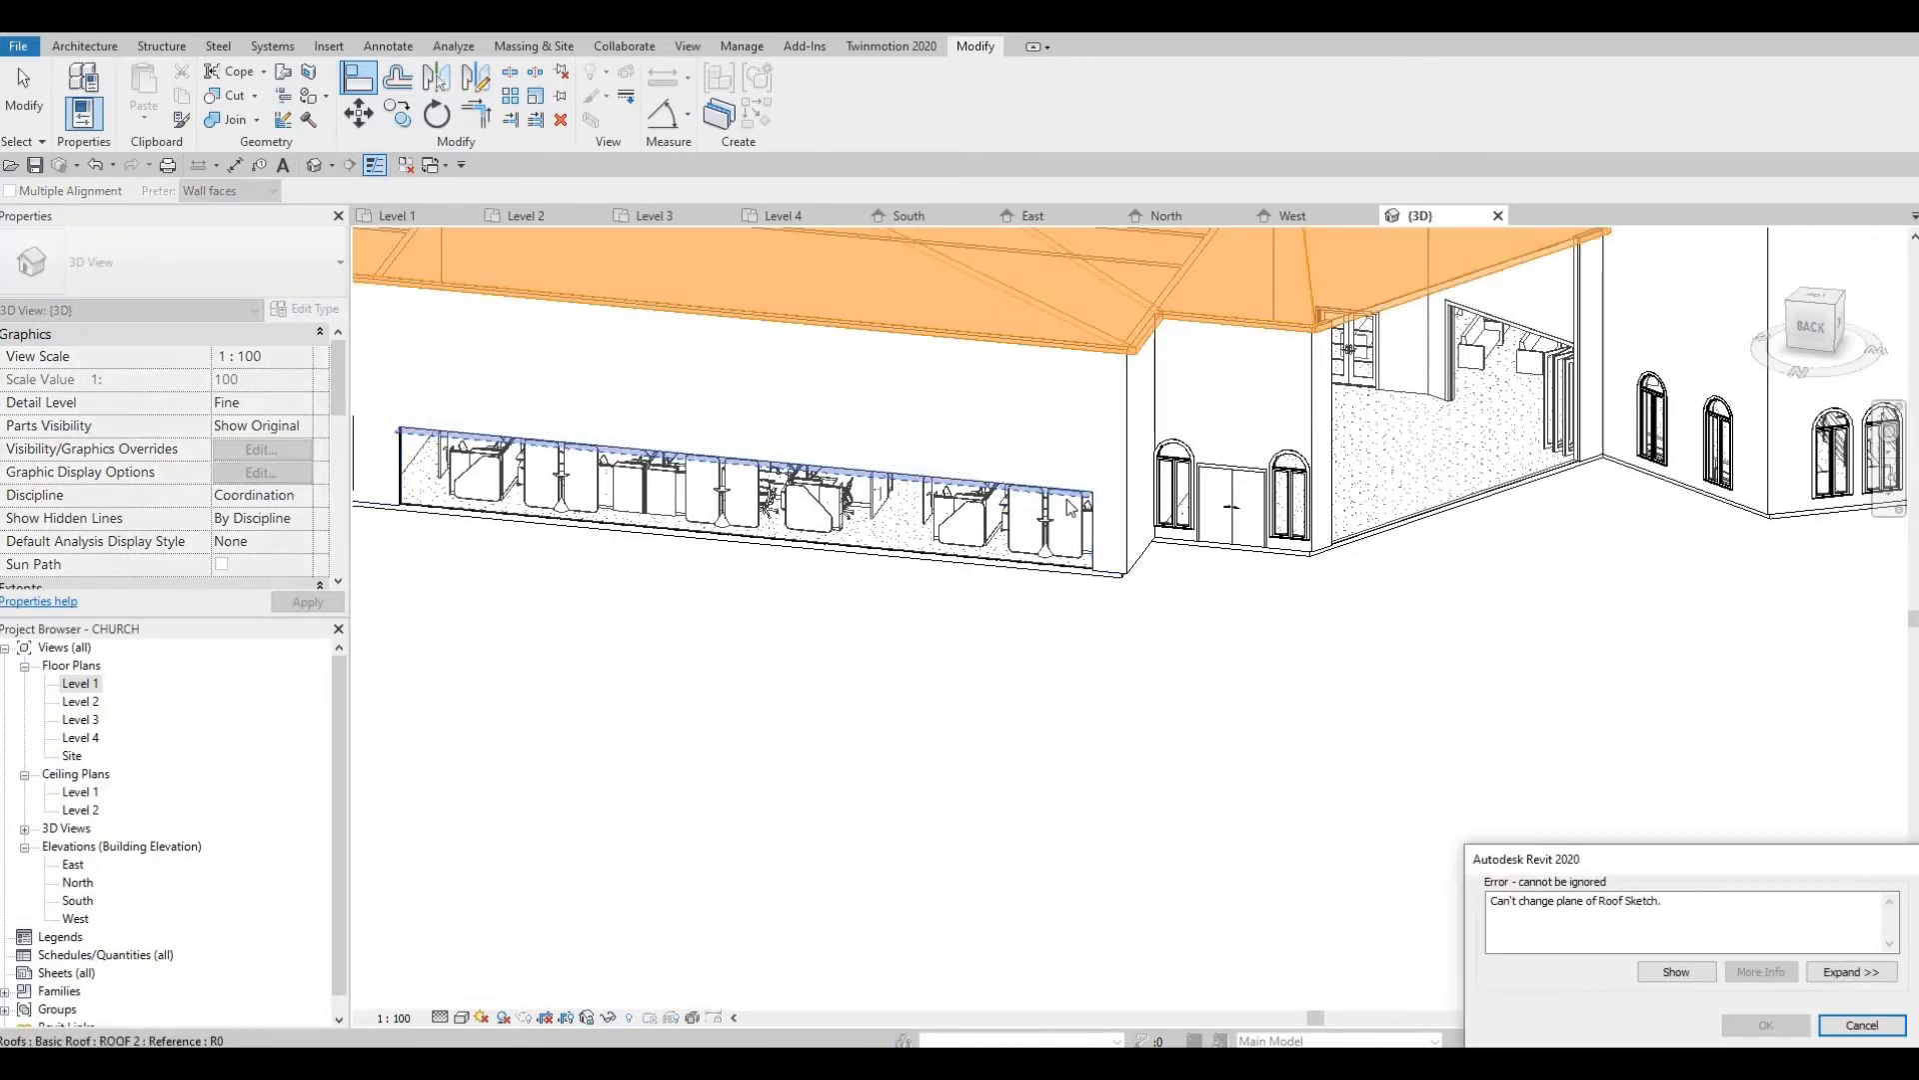
{"action": "key", "text": "Escape"}
{"action": "key", "text": "Escape"}
{"action": "key", "text": "Escape"}
Align the top of the tall curtain wall on the angled rear wing with the top of the long office curtain wall
{"action": "key", "text": "a"}
{"action": "key", "text": "l"}
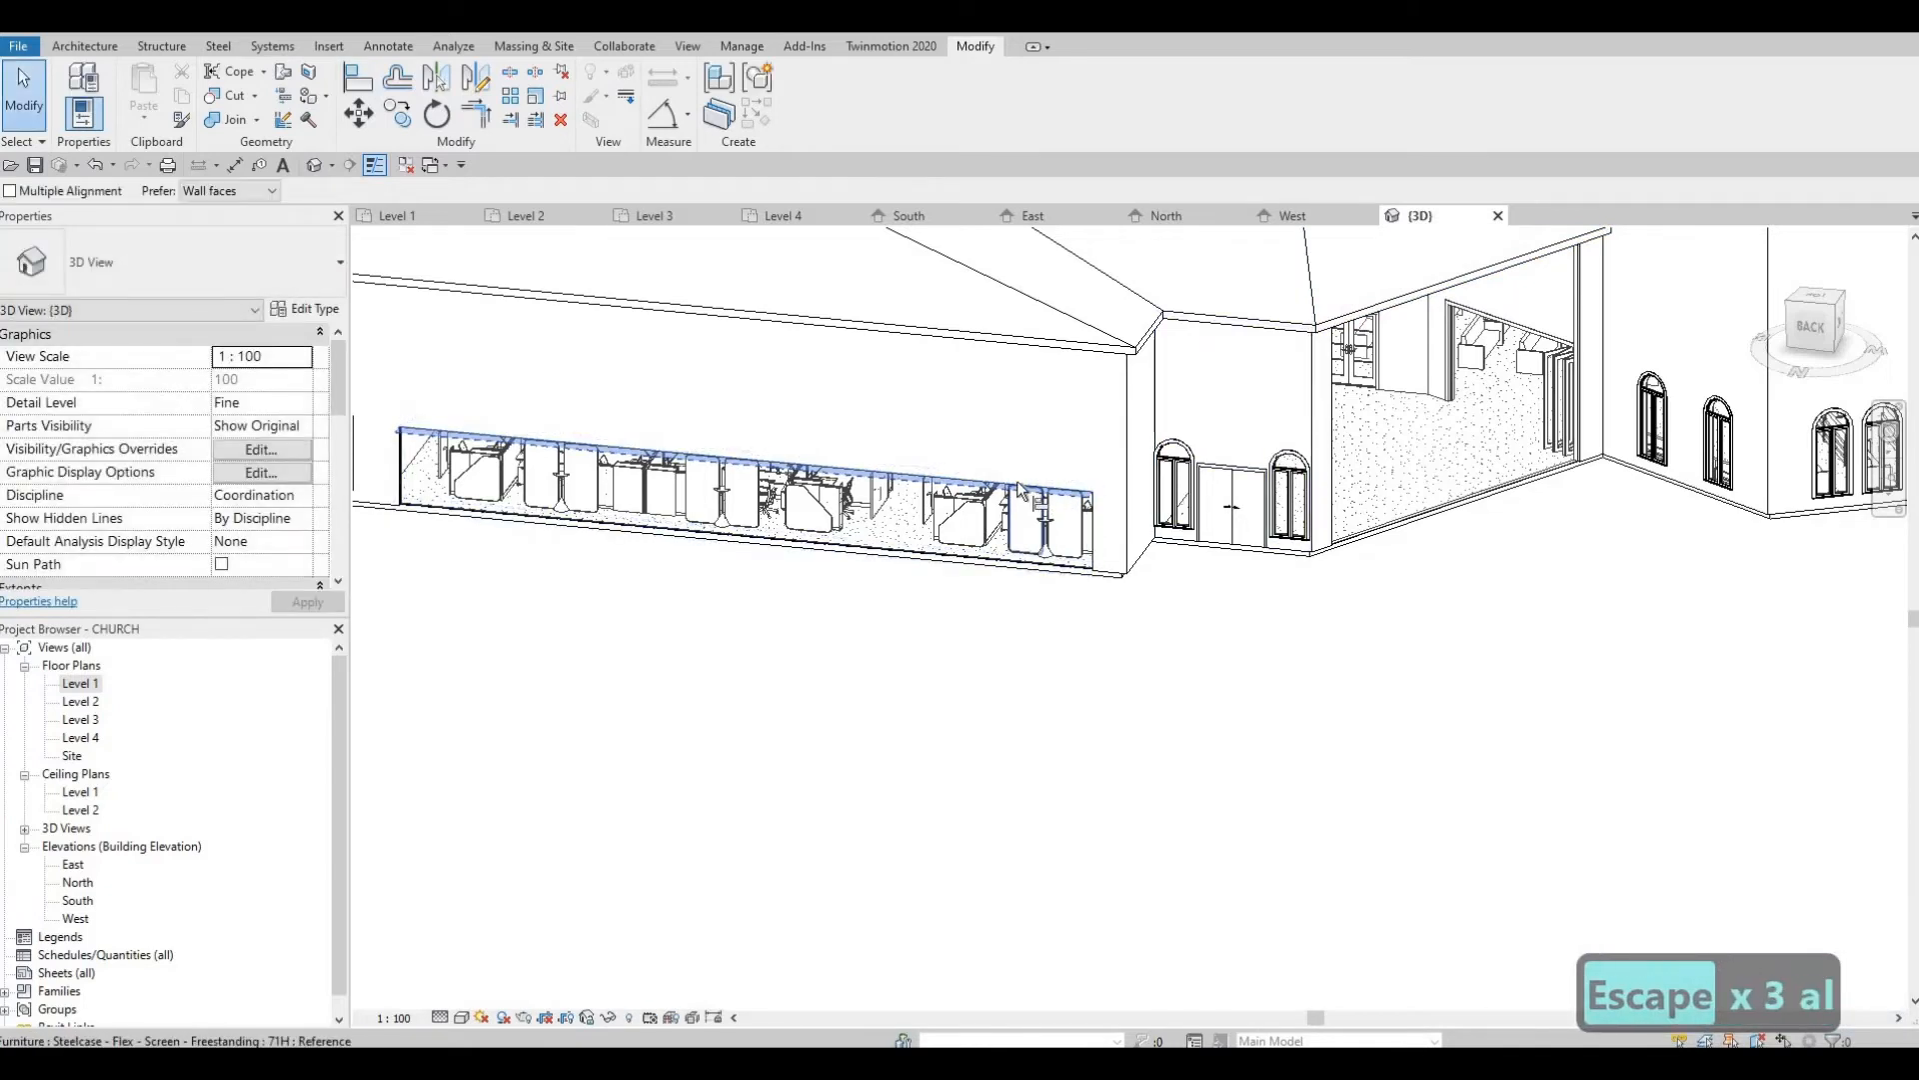
{"action": "left_click", "coordinate": [1017, 496]}
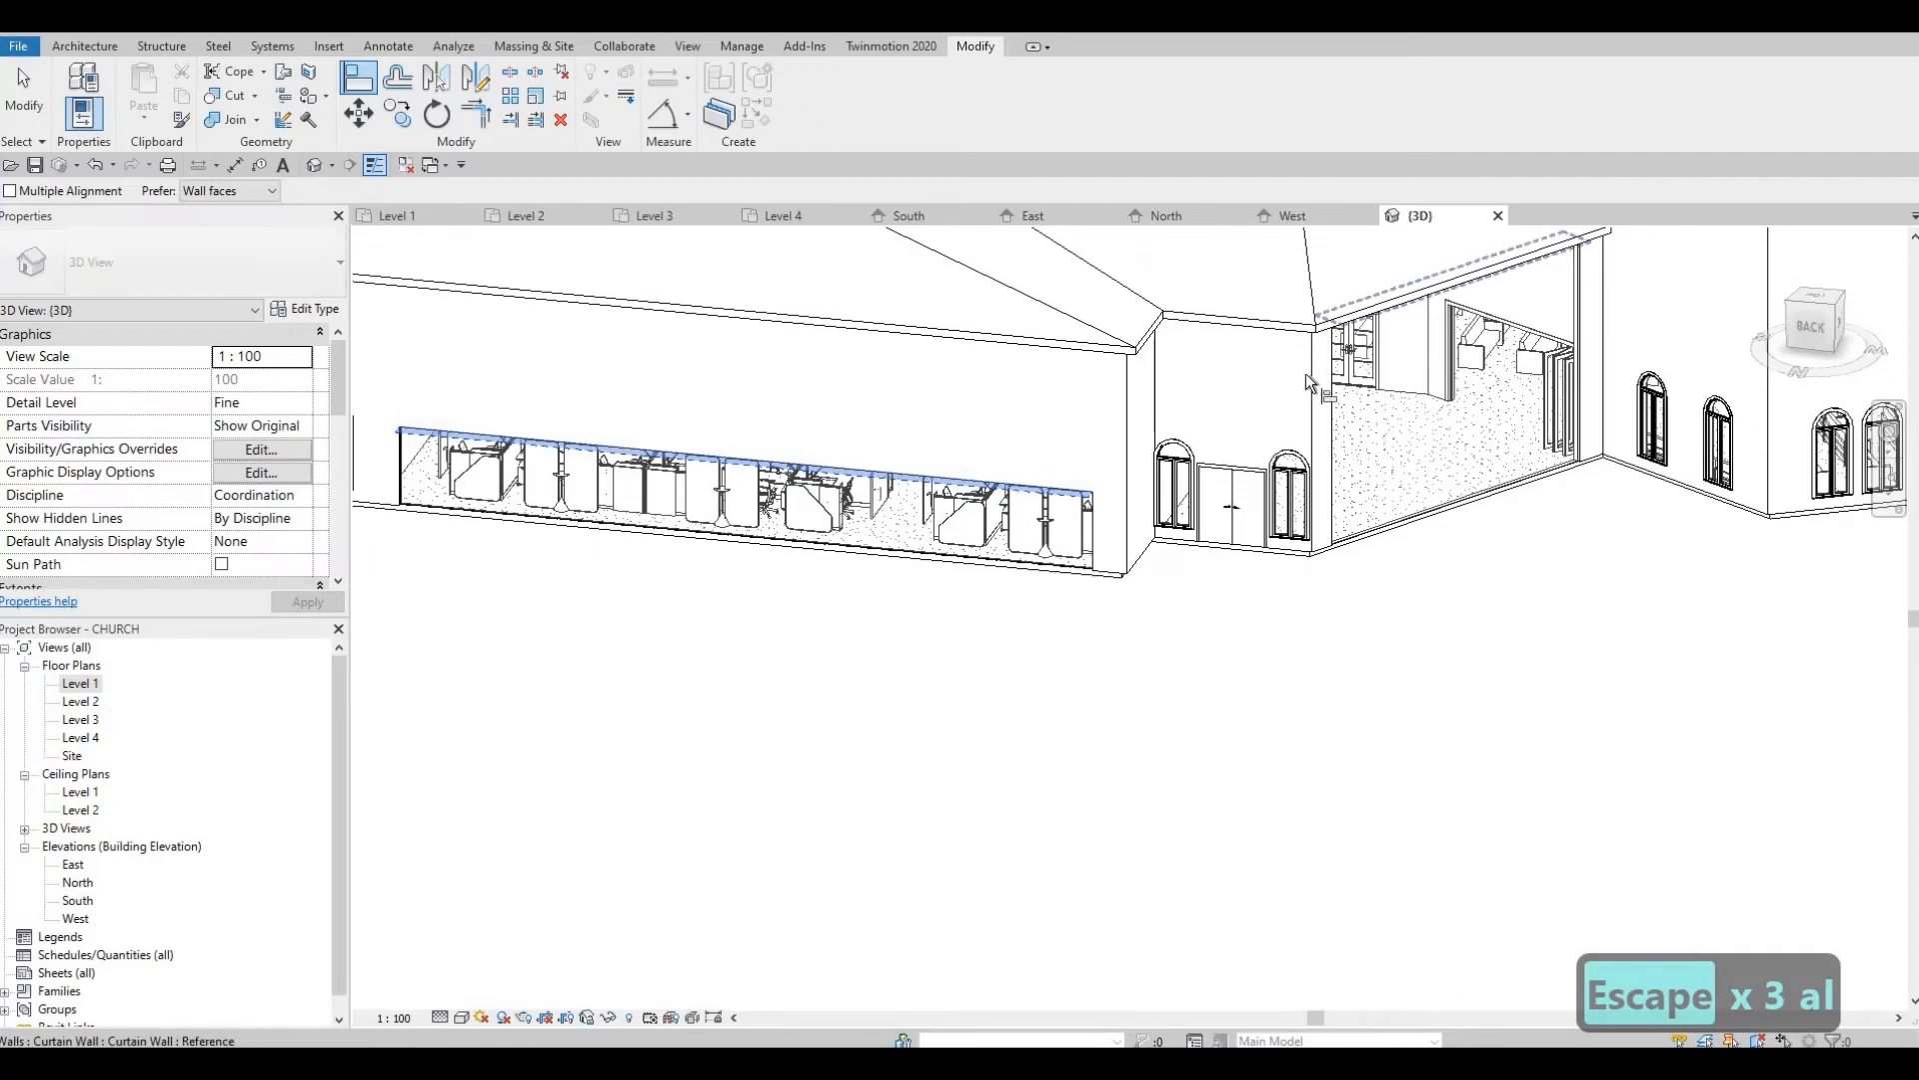
{"action": "key", "text": "Escape"}
Align the base of Meeting Room 1's curtain wall with the raised base of Atrium 2's curtain wall
{"action": "middle_click_drag", "start_coordinate": [1017, 408], "coordinate": [1210, 470], "text": "shift"}
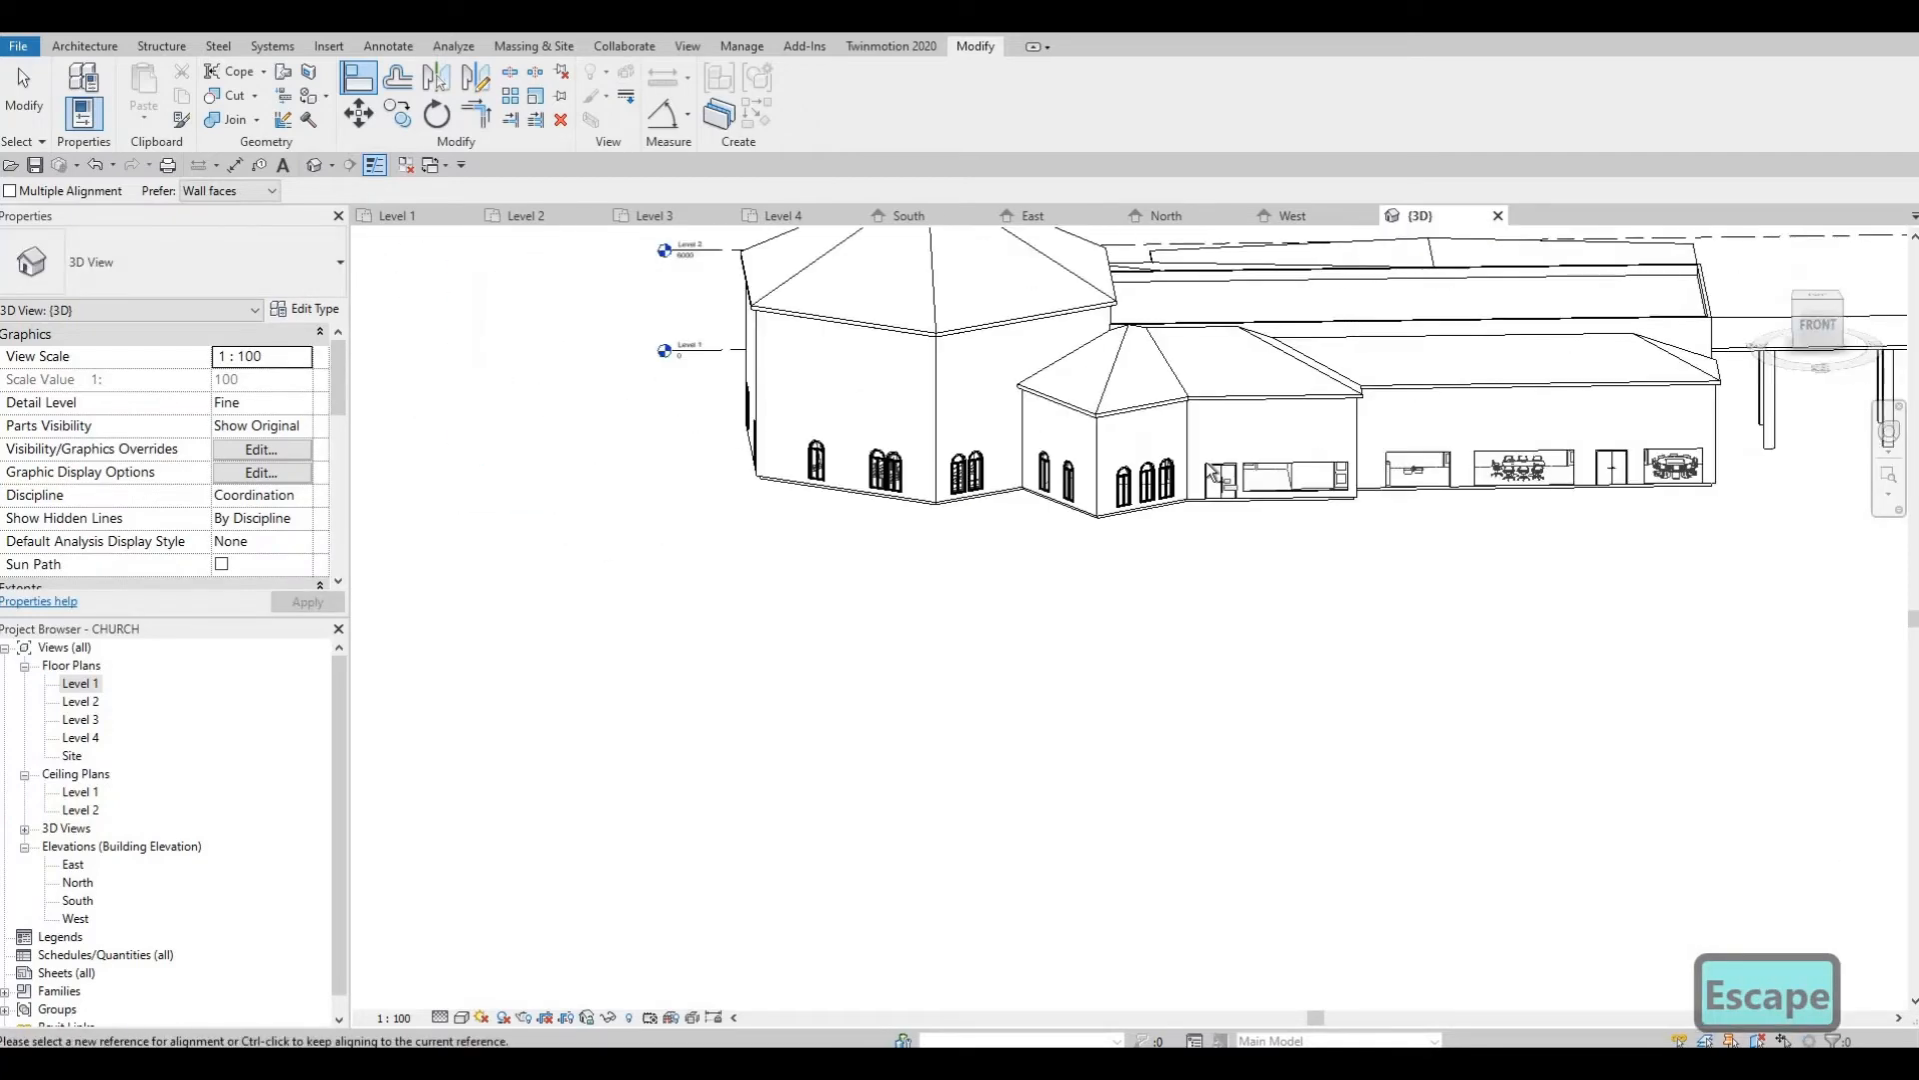
{"action": "scroll", "coordinate": [1323, 517], "scroll_direction": "up", "scroll_amount": 3}
{"action": "key", "text": "Escape"}
{"action": "key", "text": "Escape"}
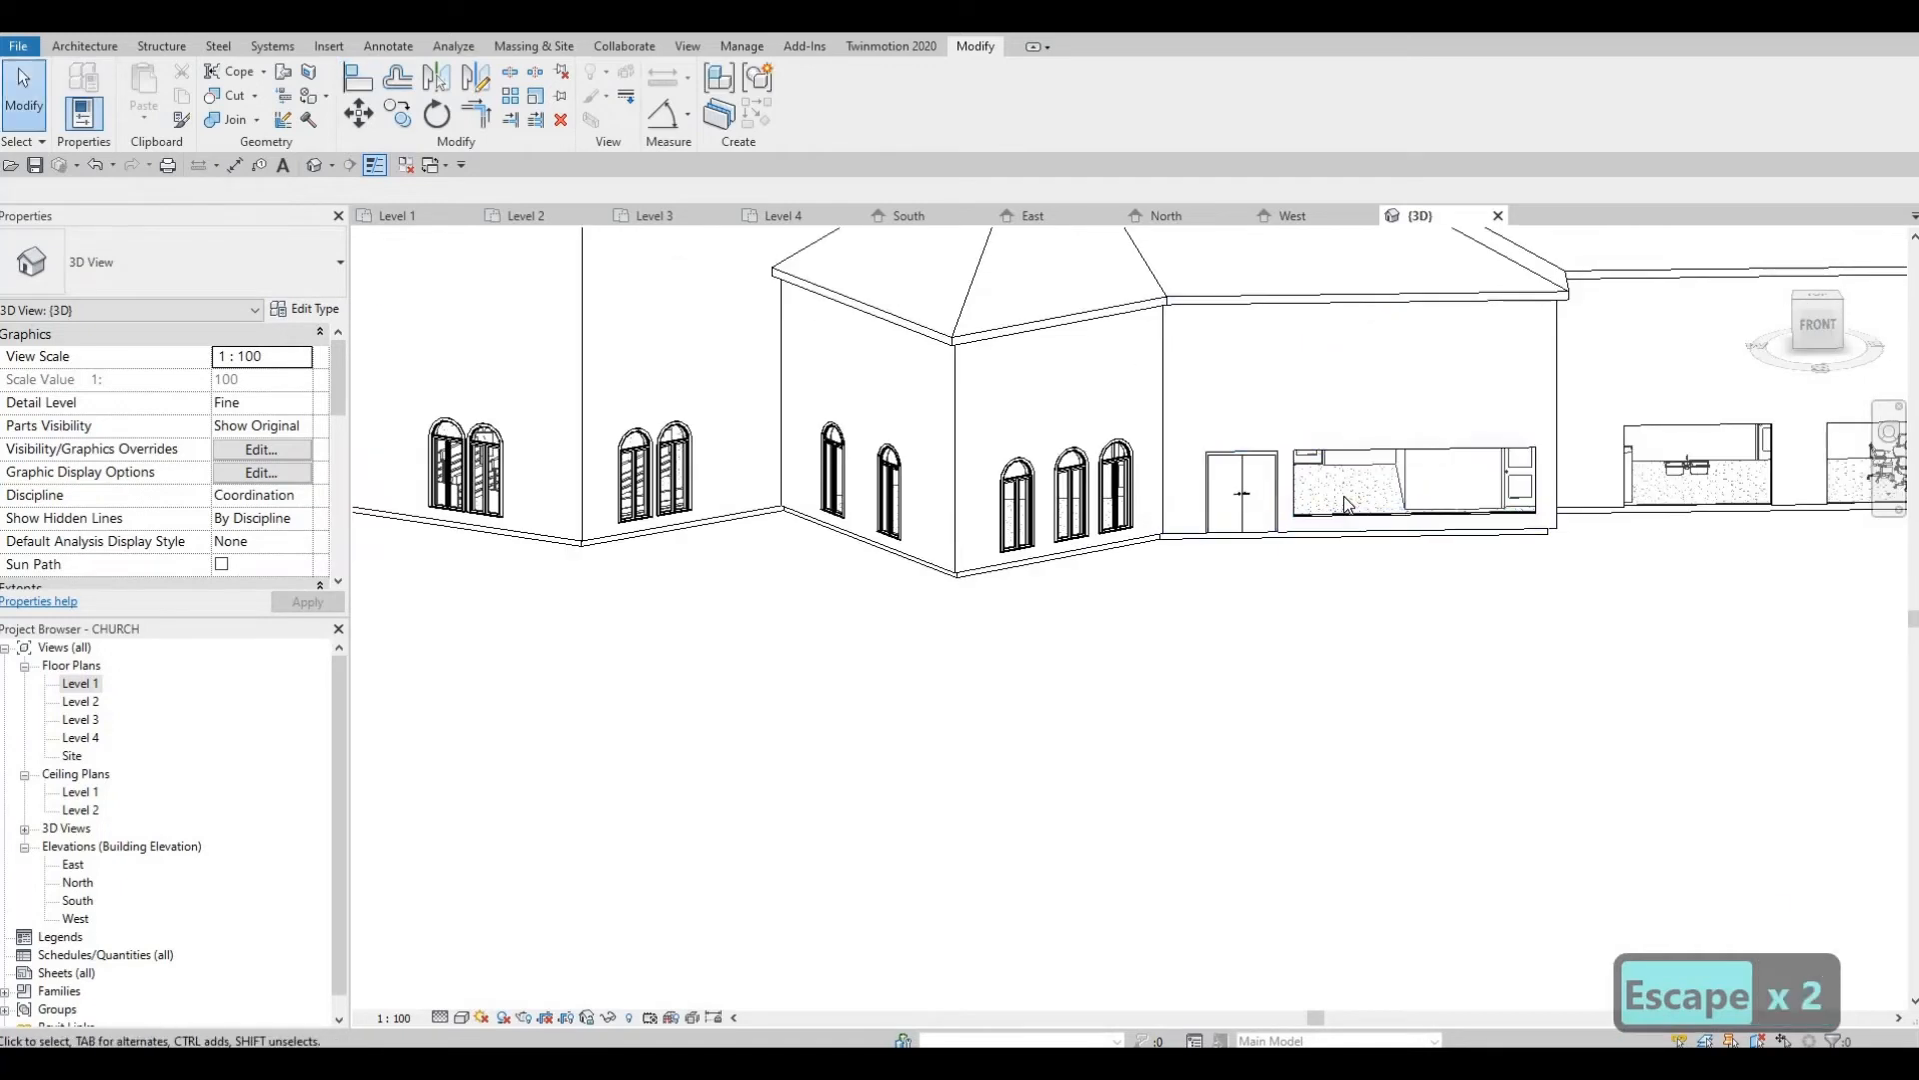
{"action": "key", "text": "a"}
{"action": "key", "text": "l"}
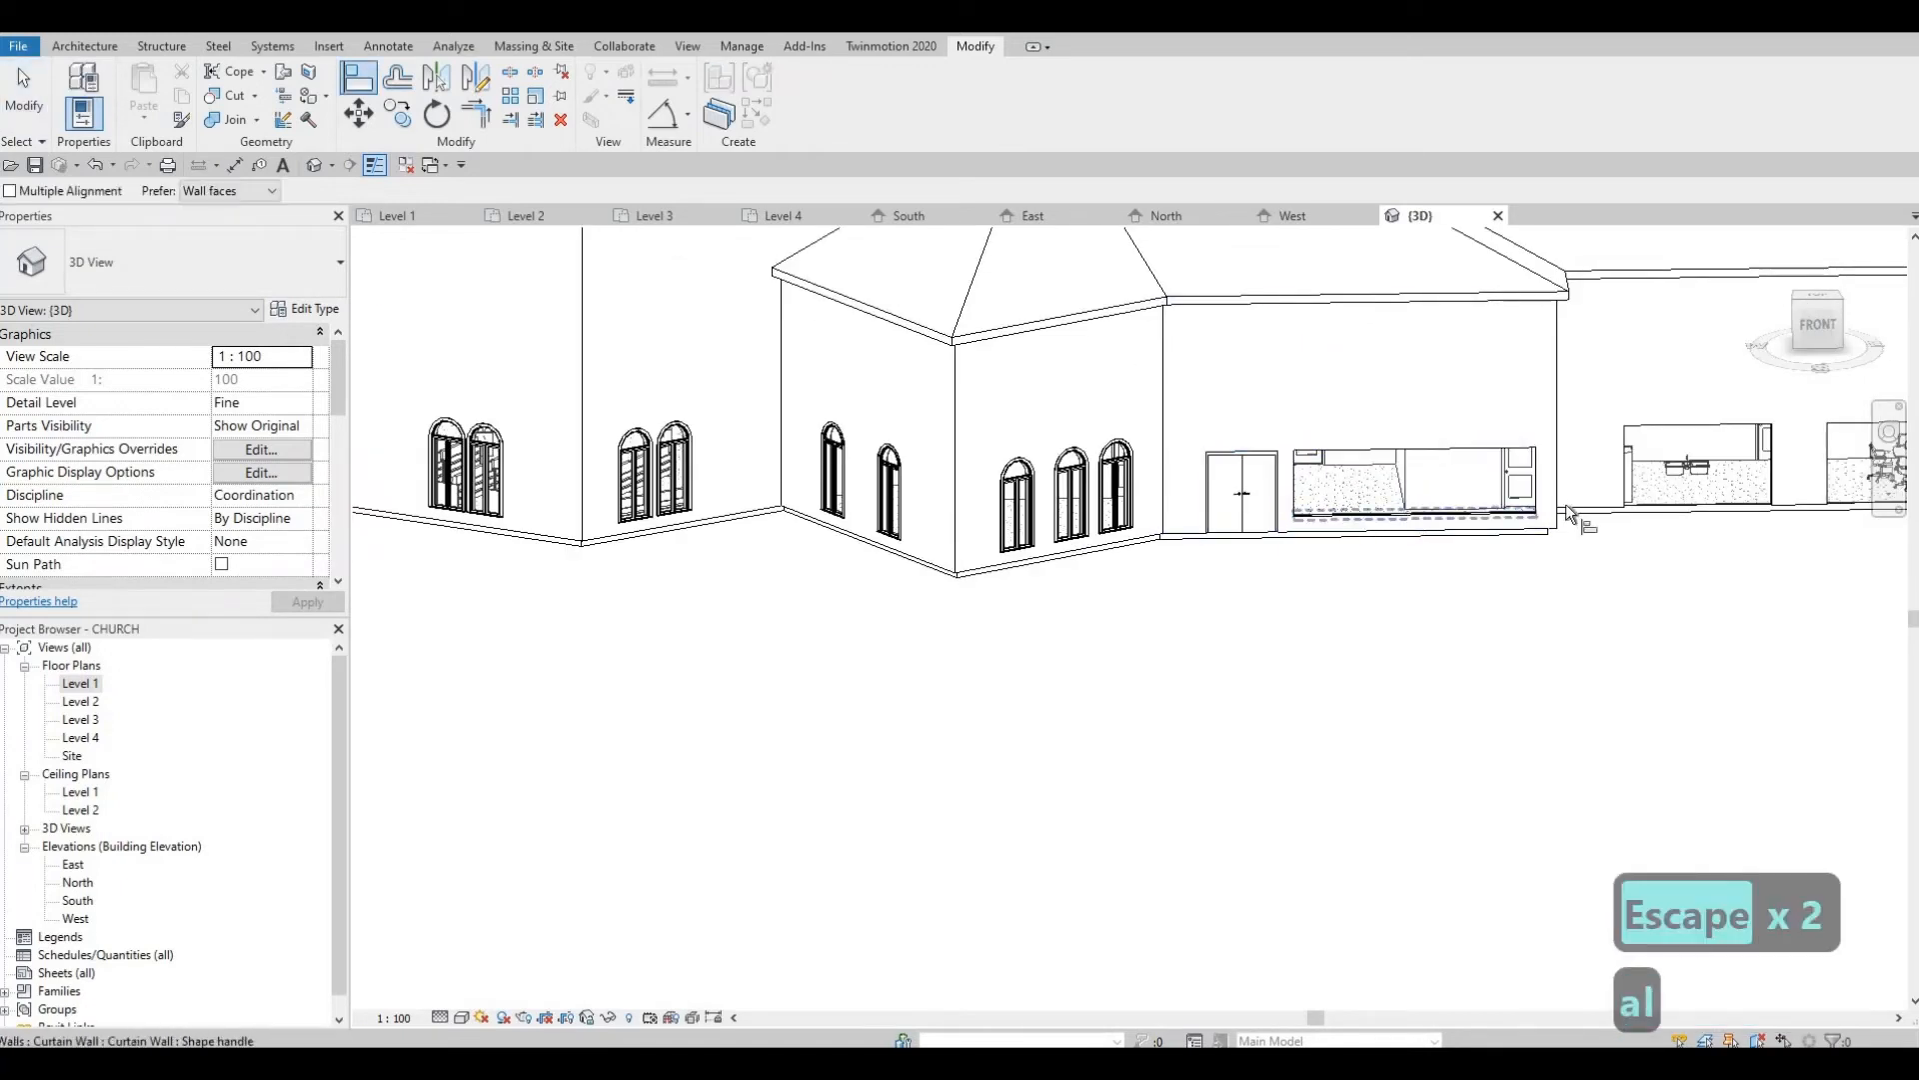
{"action": "middle_click_drag", "start_coordinate": [1045, 518], "coordinate": [217, 525]}
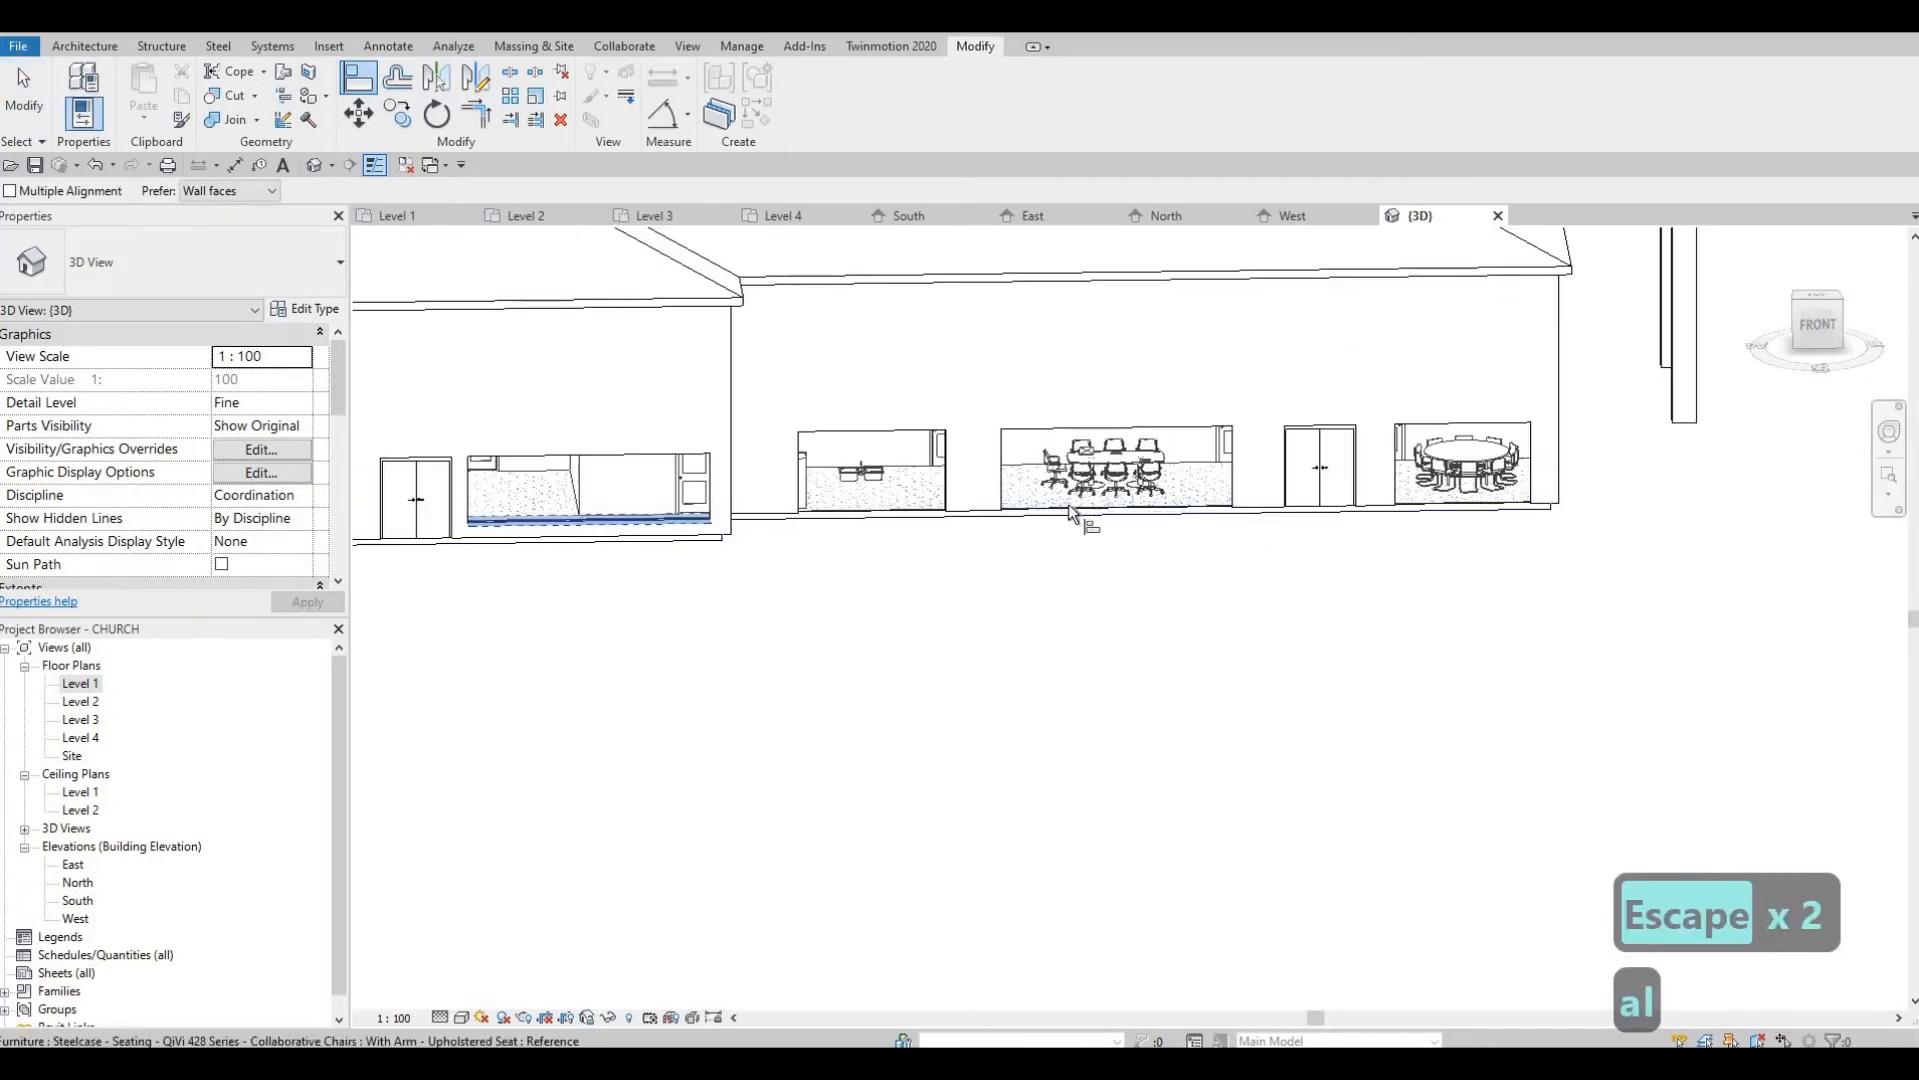
{"action": "scroll", "coordinate": [1073, 515], "scroll_direction": "up", "scroll_amount": 1}
{"action": "scroll", "coordinate": [860, 535], "scroll_direction": "up", "scroll_amount": 1}
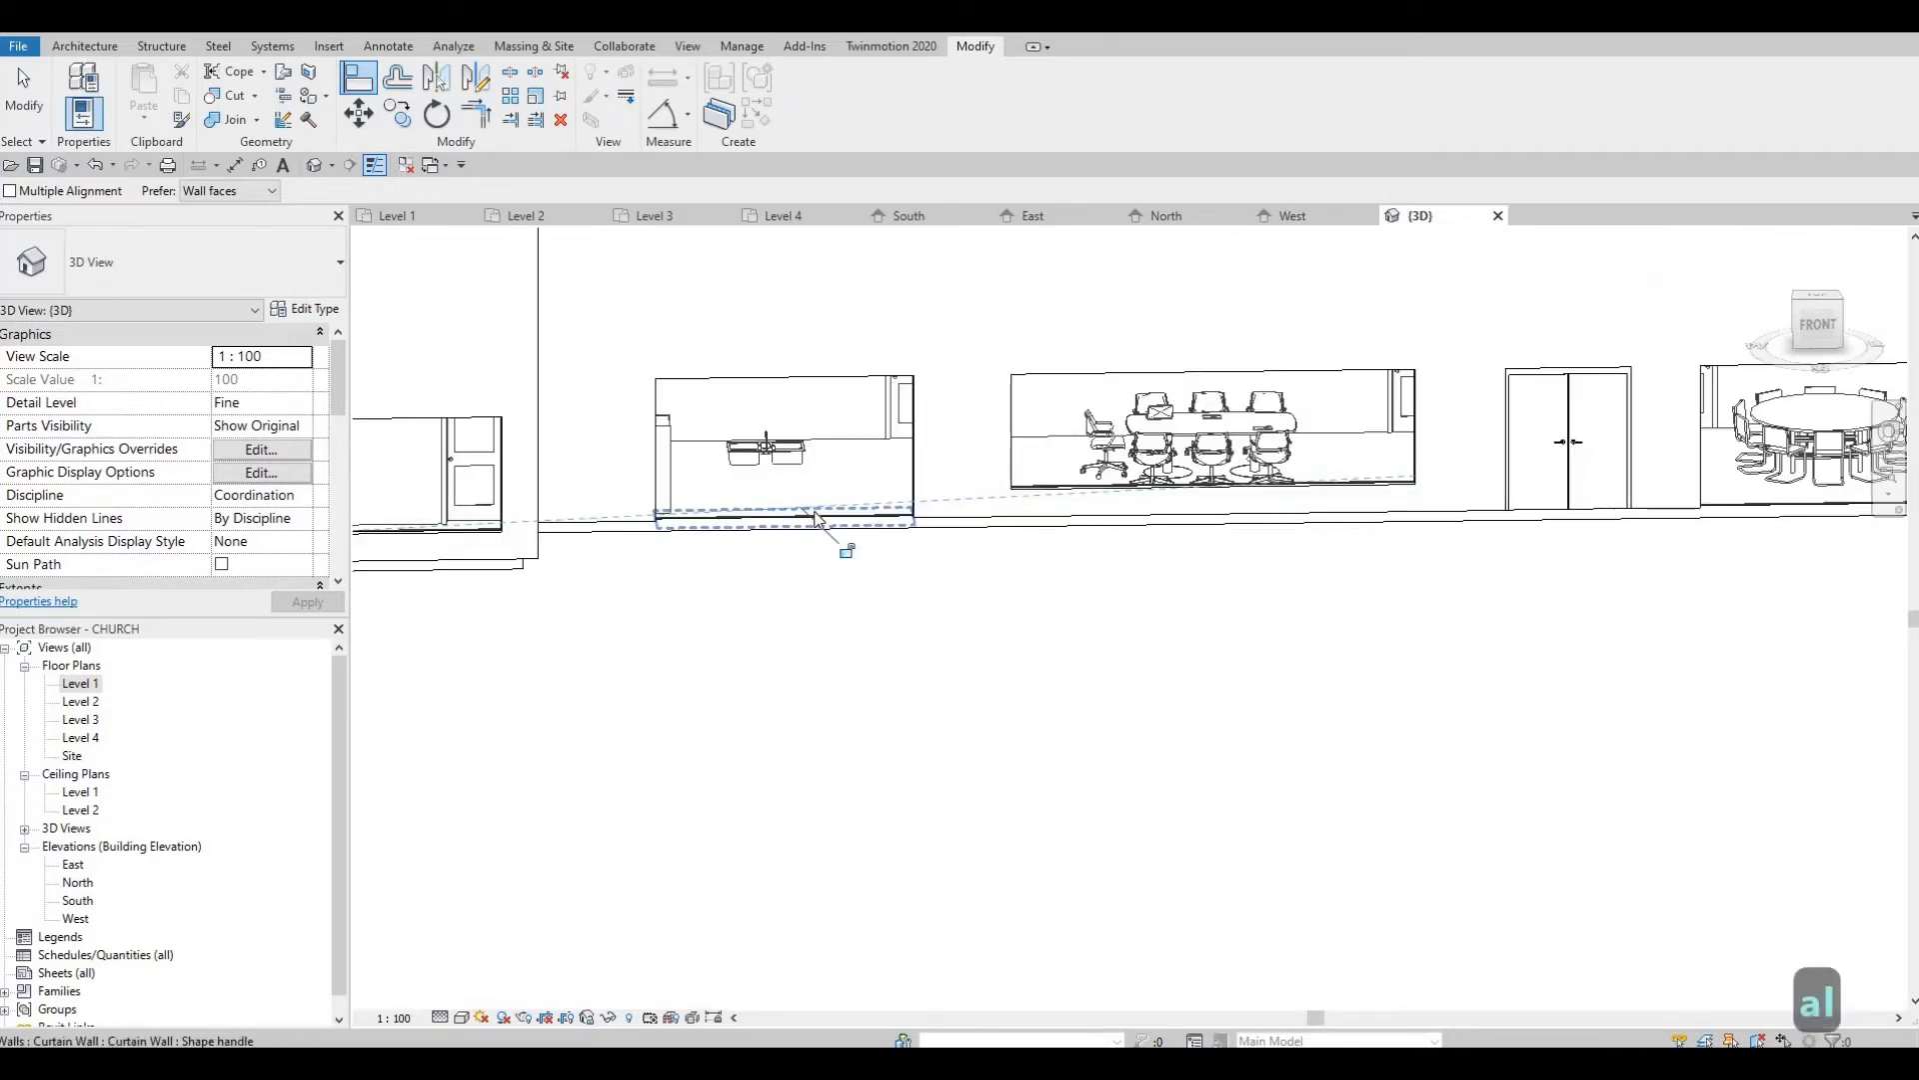
Raise the base of the Kitchennet's curtain wall to an offset of about 1308 mm
{"action": "key", "text": "Escape"}
{"action": "key", "text": "Escape"}
{"action": "left_click", "coordinate": [785, 518]}
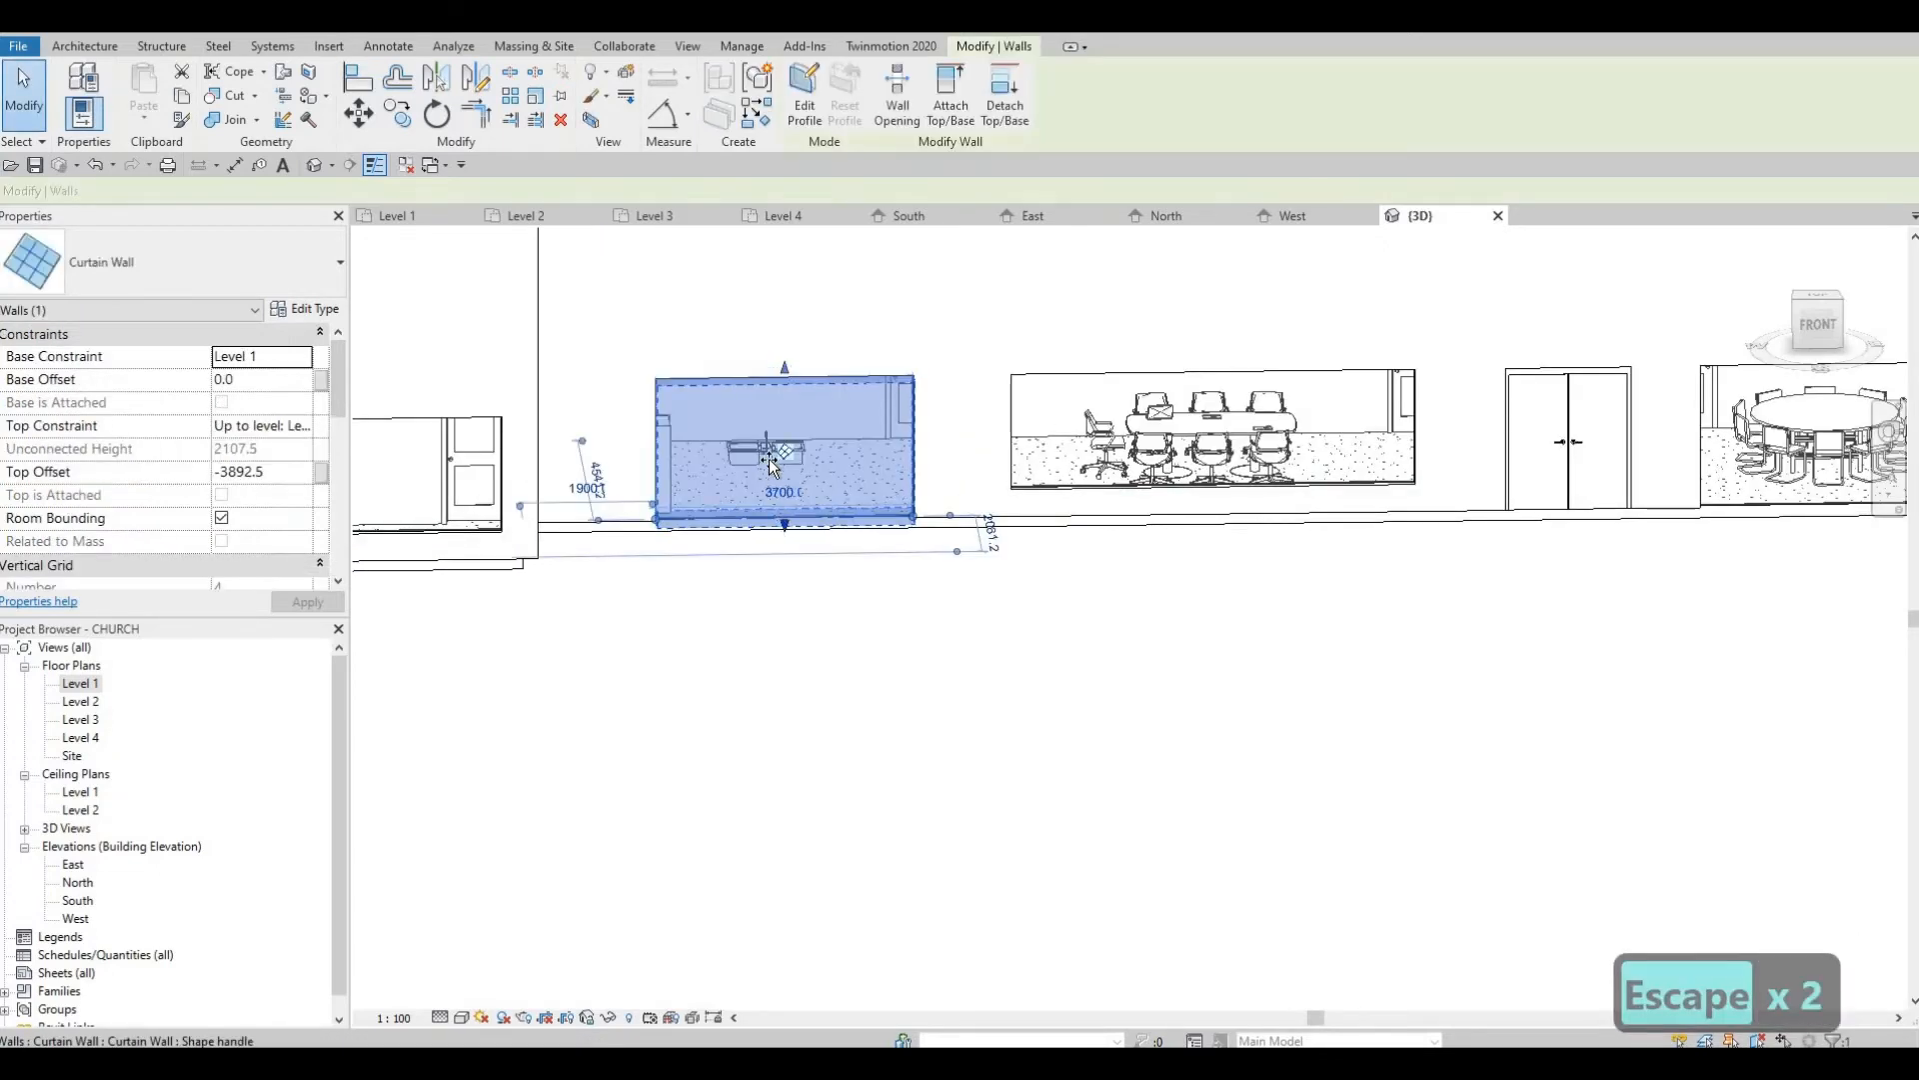
{"action": "left_click_drag", "start_coordinate": [772, 466], "coordinate": [813, 438]}
{"action": "key", "text": "Escape"}
{"action": "key", "text": "Escape"}
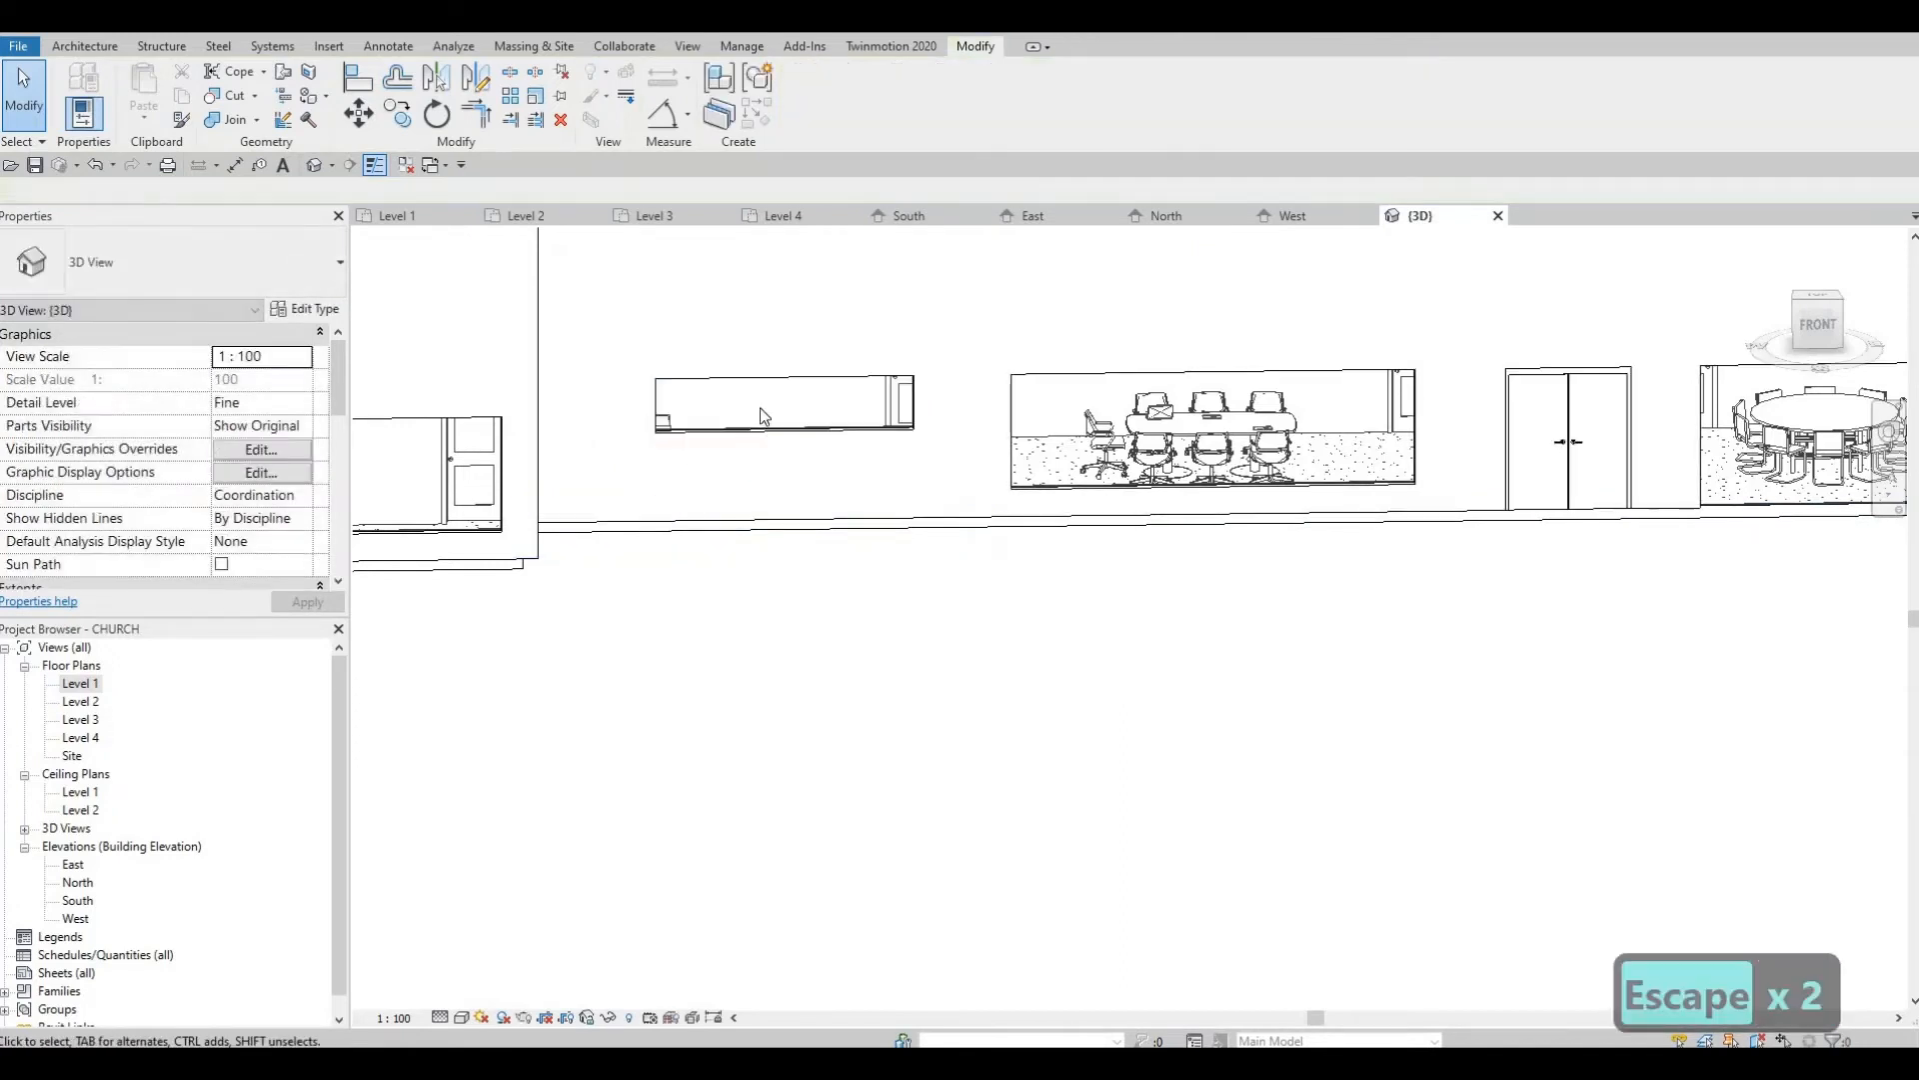
{"action": "middle_click_drag", "start_coordinate": [976, 445], "coordinate": [699, 406]}
{"action": "key", "text": "Escape"}
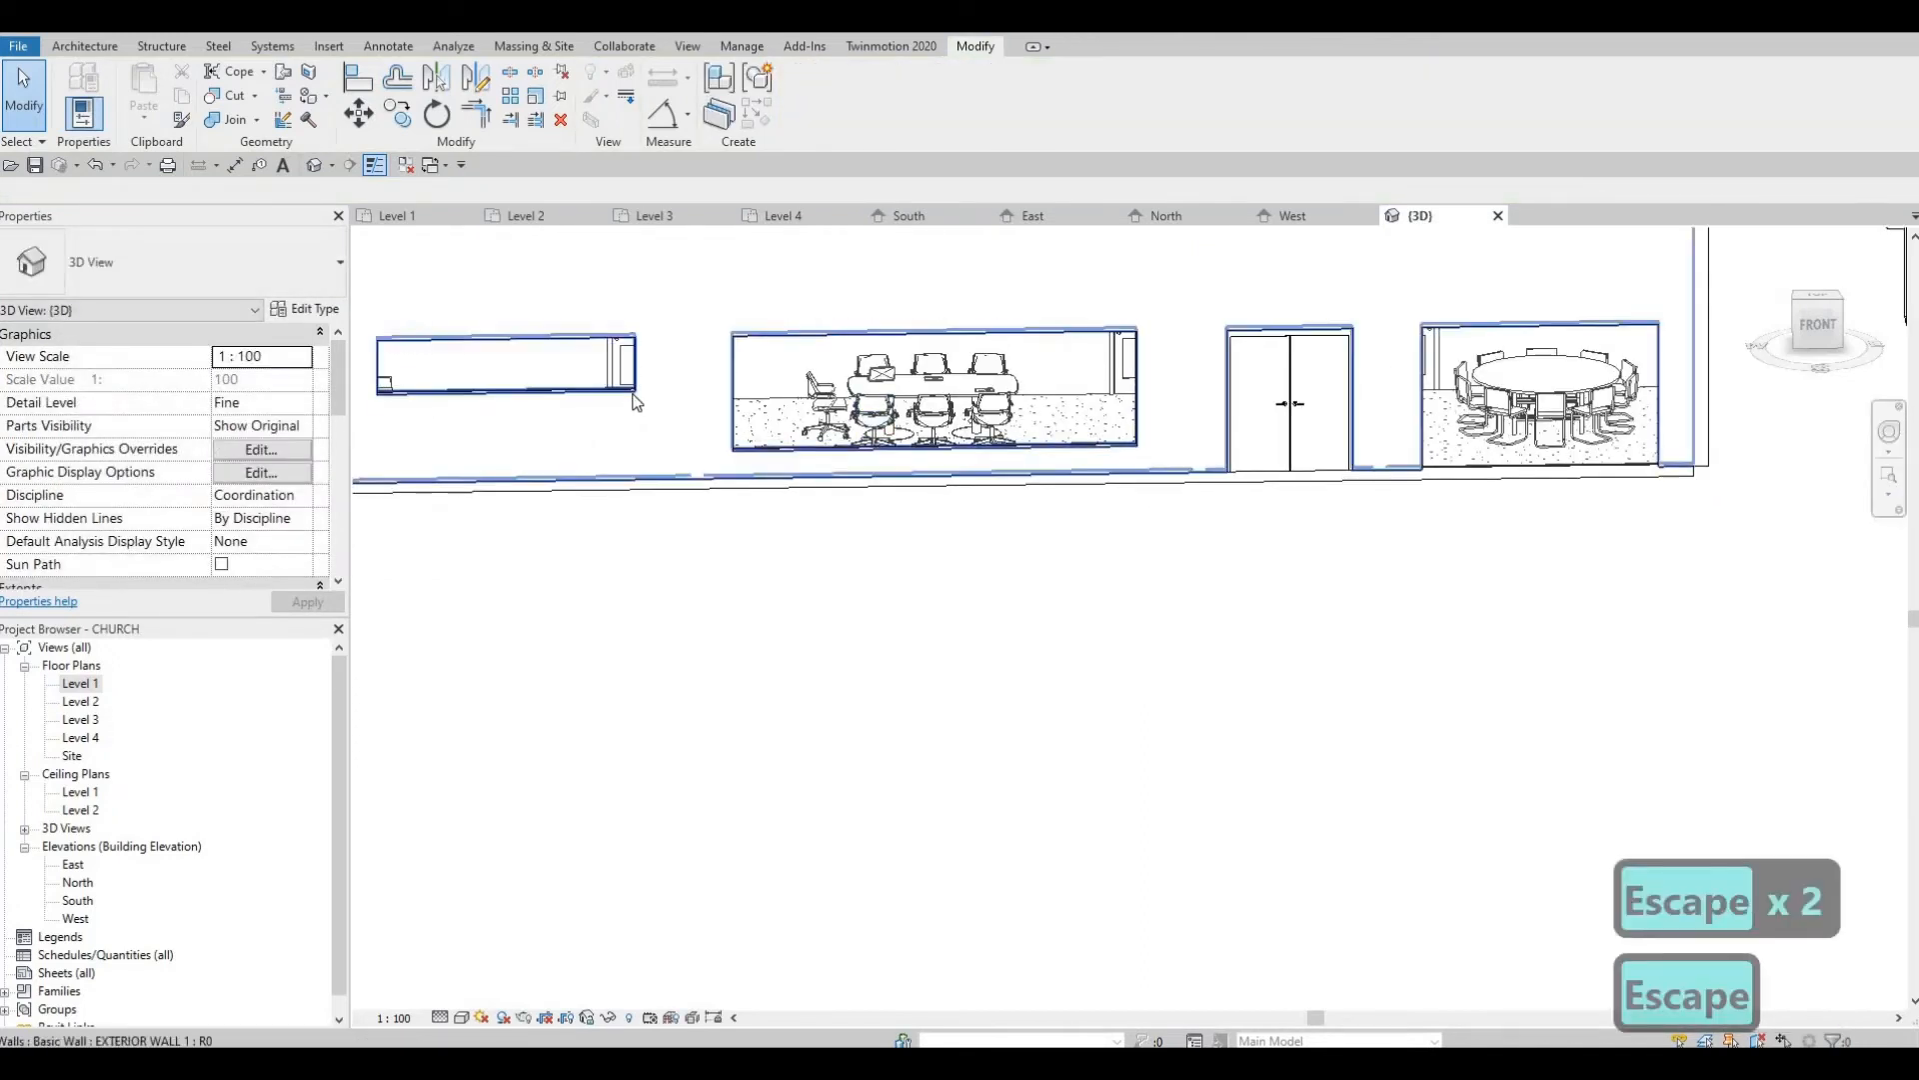
{"action": "left_click", "coordinate": [580, 417]}
{"action": "middle_click_drag", "start_coordinate": [696, 429], "coordinate": [924, 452]}
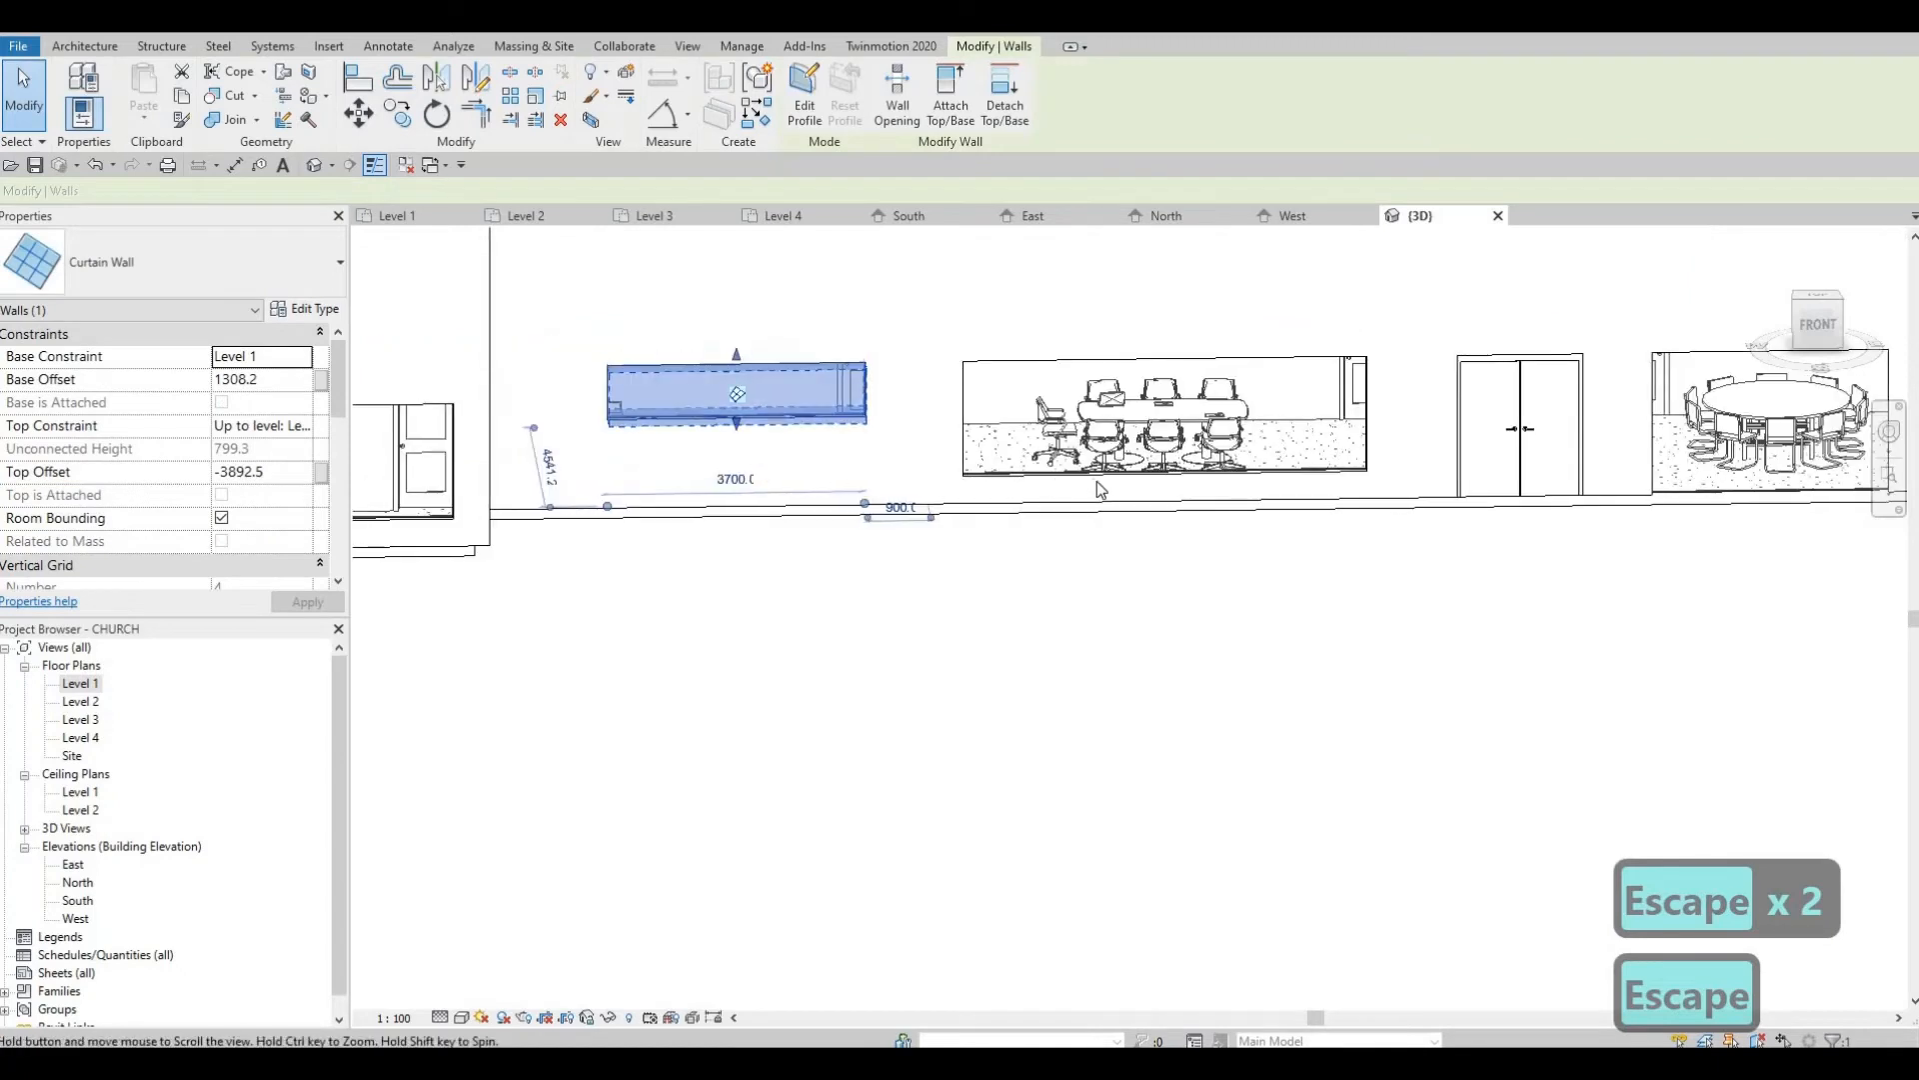
Align the base of the round-table room's curtain wall with the base of Meeting Room 1's curtain wall
{"action": "scroll", "coordinate": [1096, 482], "scroll_direction": "down", "scroll_amount": 1}
{"action": "middle_click_drag", "start_coordinate": [1262, 477], "coordinate": [1102, 461]}
{"action": "key", "text": "Escape"}
{"action": "key", "text": "Escape"}
{"action": "key", "text": "a"}
{"action": "key", "text": "l"}
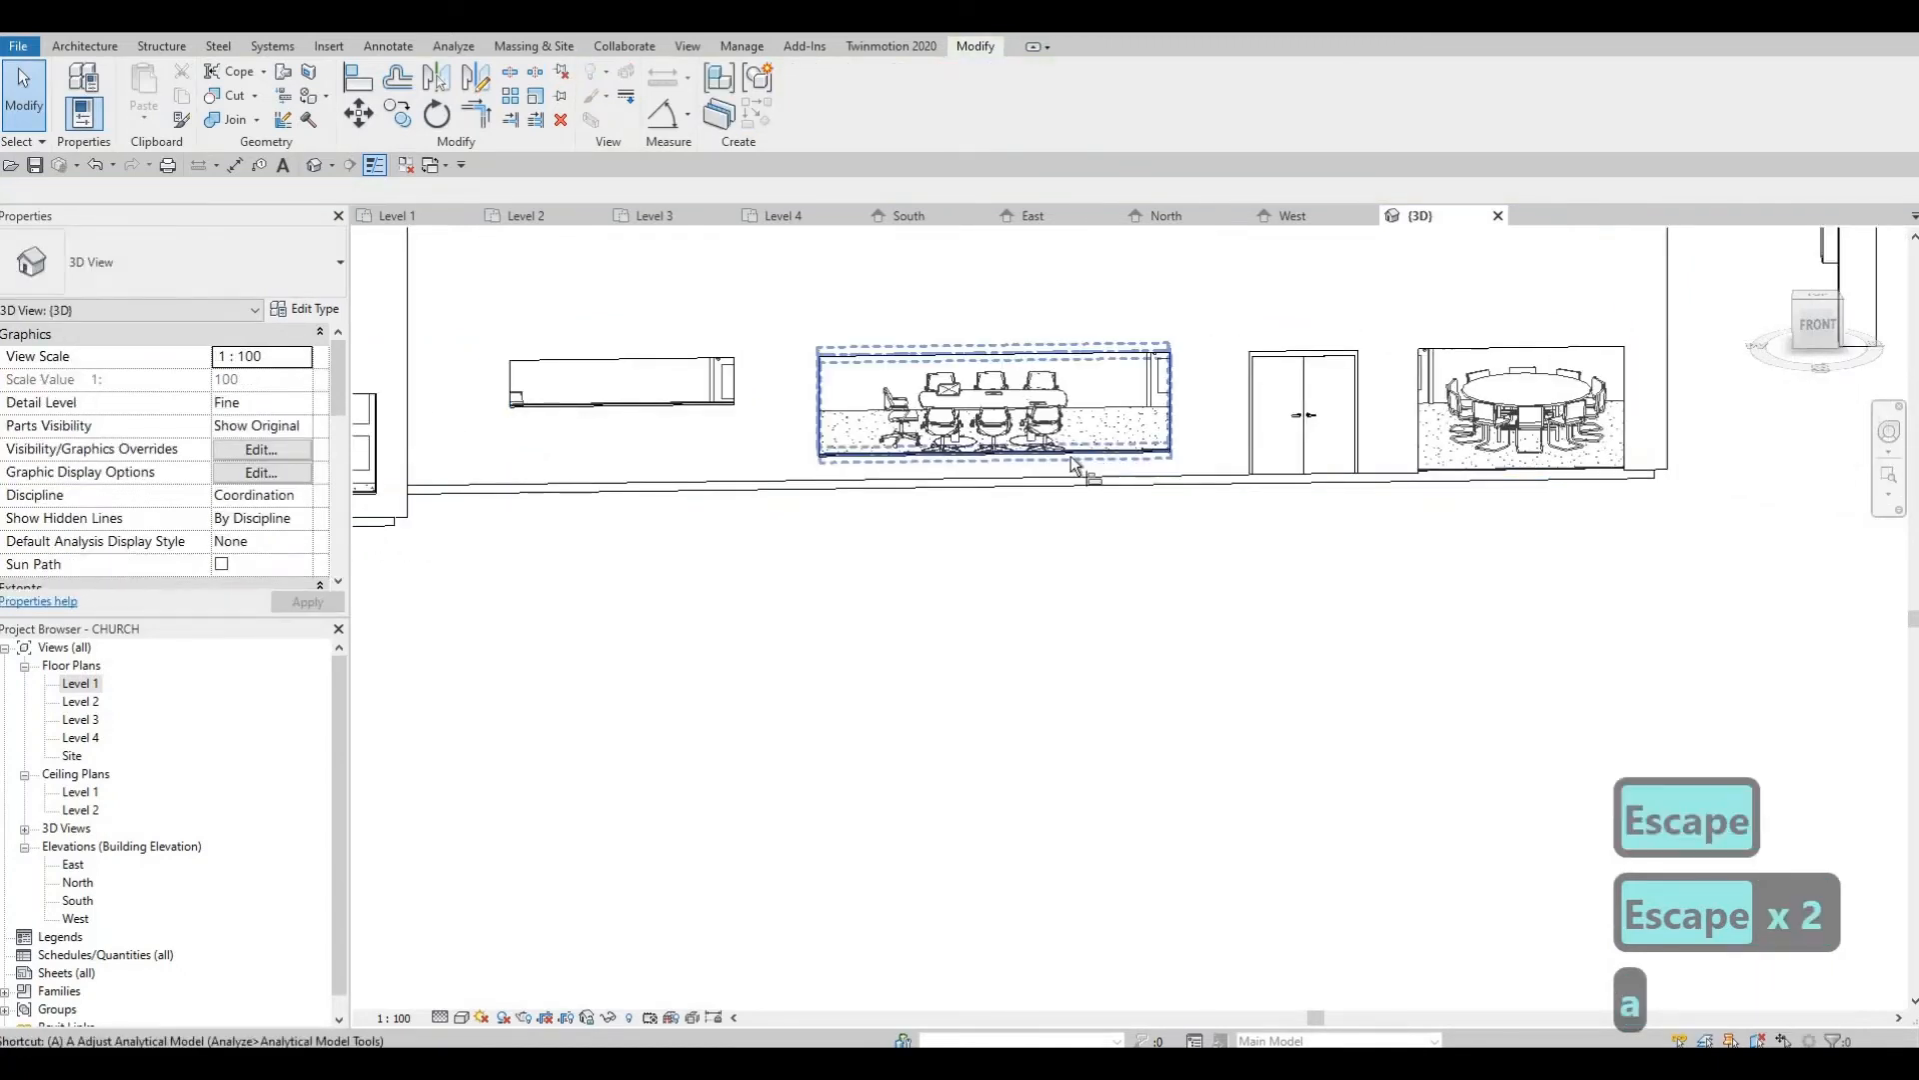
{"action": "left_click", "coordinate": [1164, 456]}
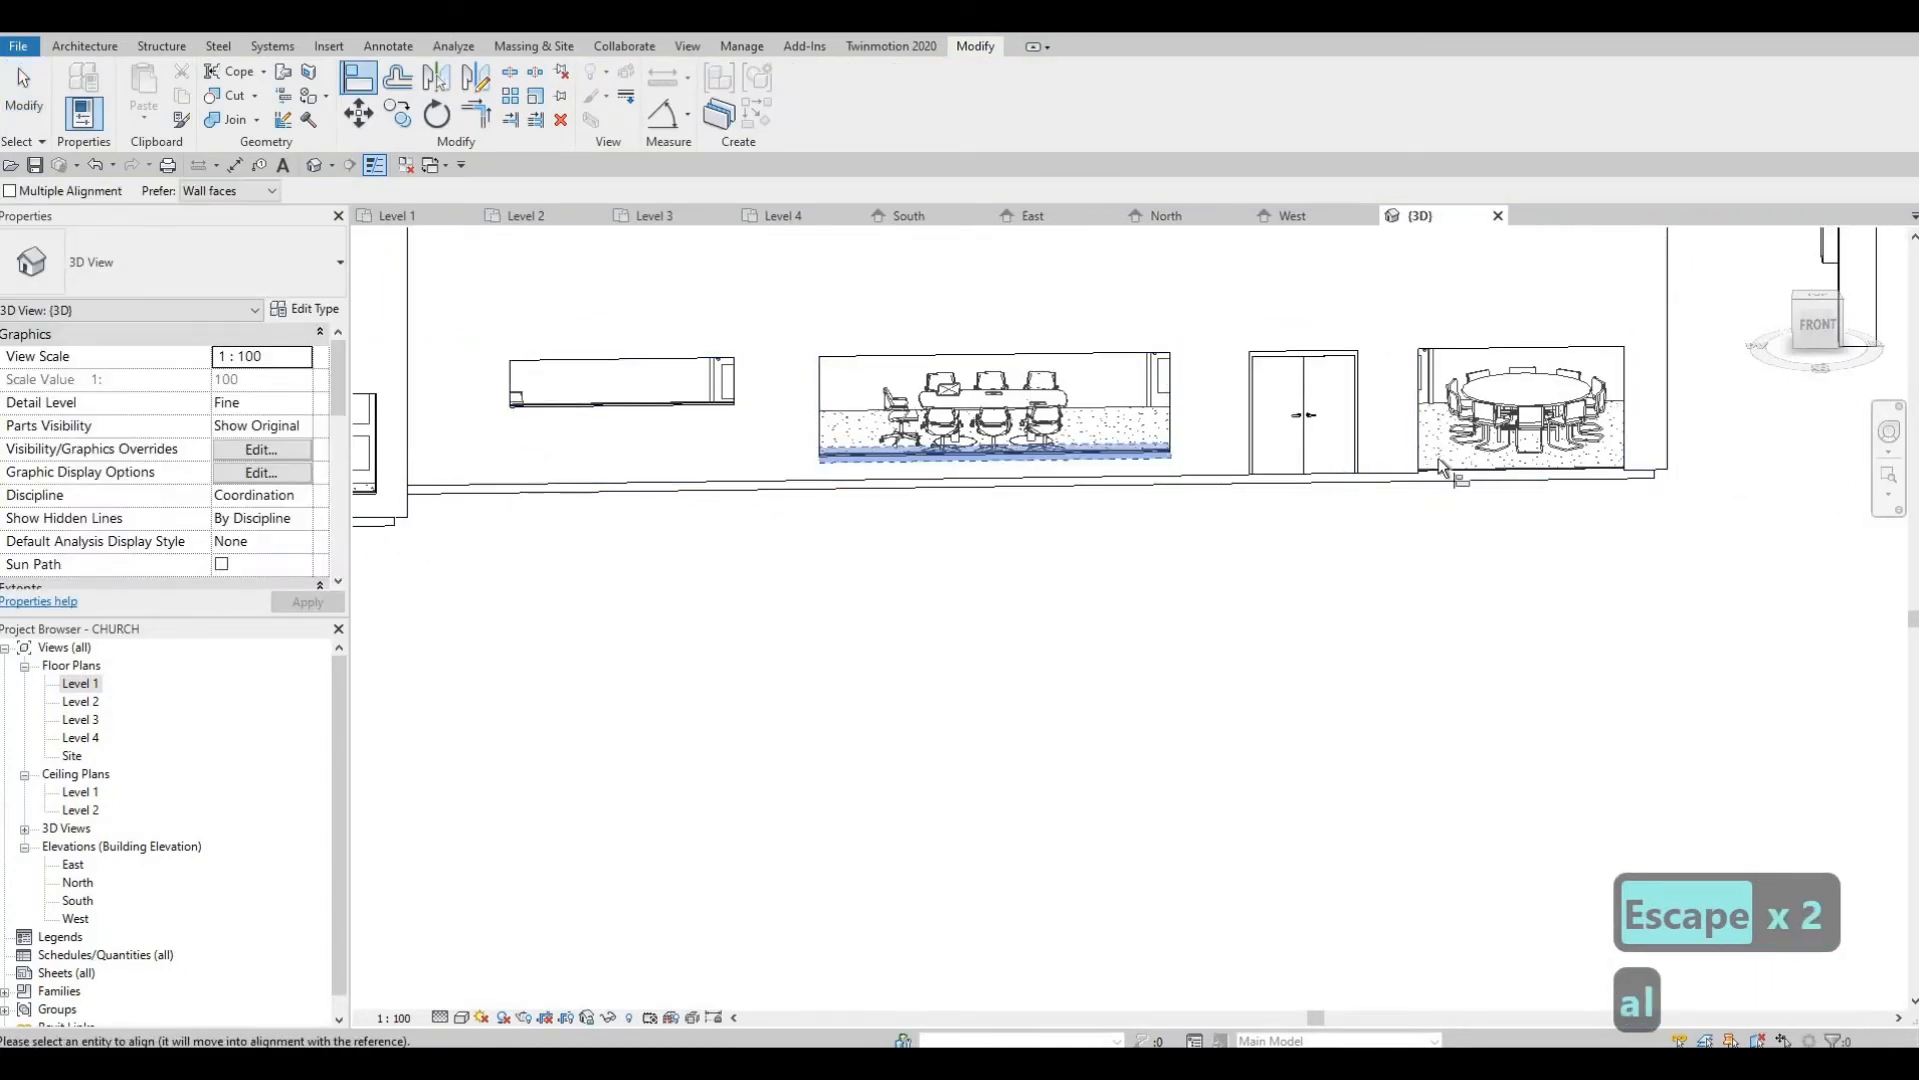
{"action": "left_click", "coordinate": [1446, 469]}
Try to align the base of the rear corner curtain wall with the front curtain wall bases and undo the accidental floor move
{"action": "middle_click_drag", "start_coordinate": [1209, 558], "coordinate": [542, 470], "text": "shift"}
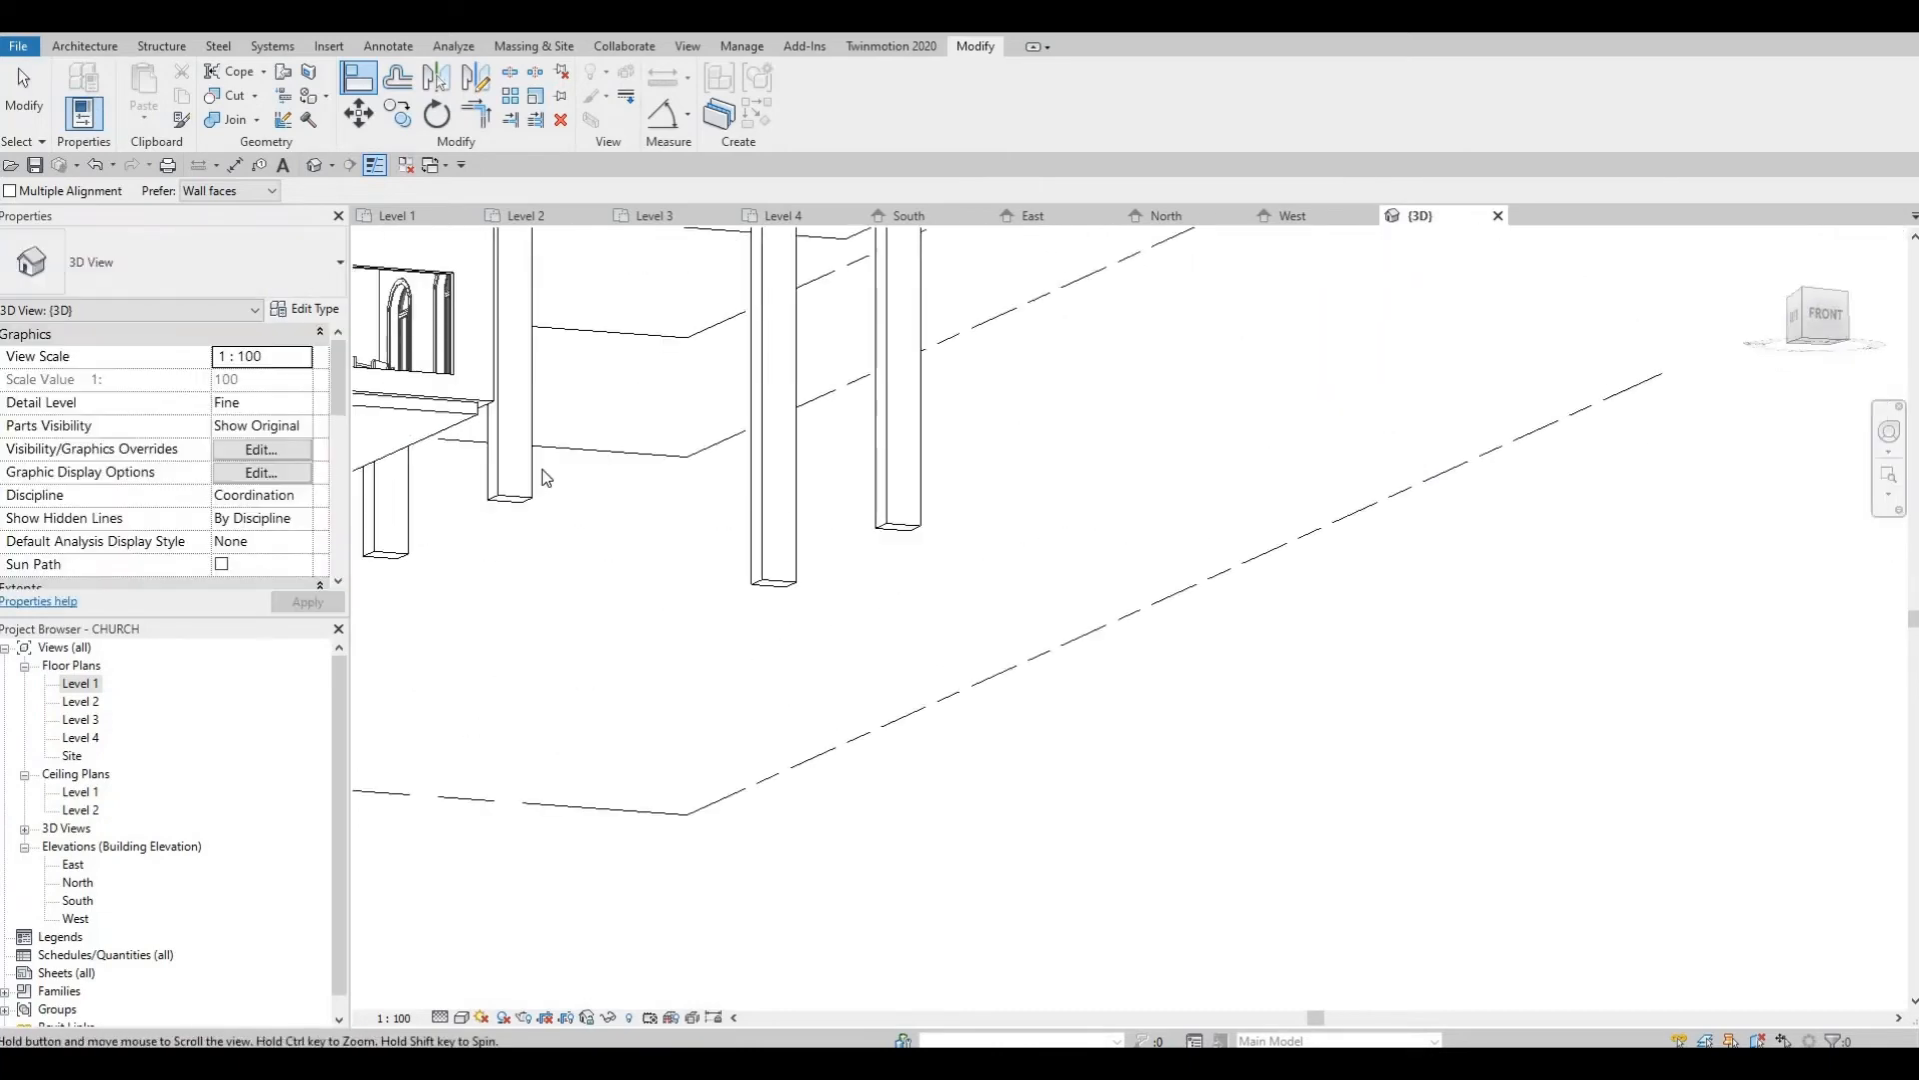
{"action": "key", "text": "Escape"}
{"action": "key", "text": "a"}
{"action": "key", "text": "l"}
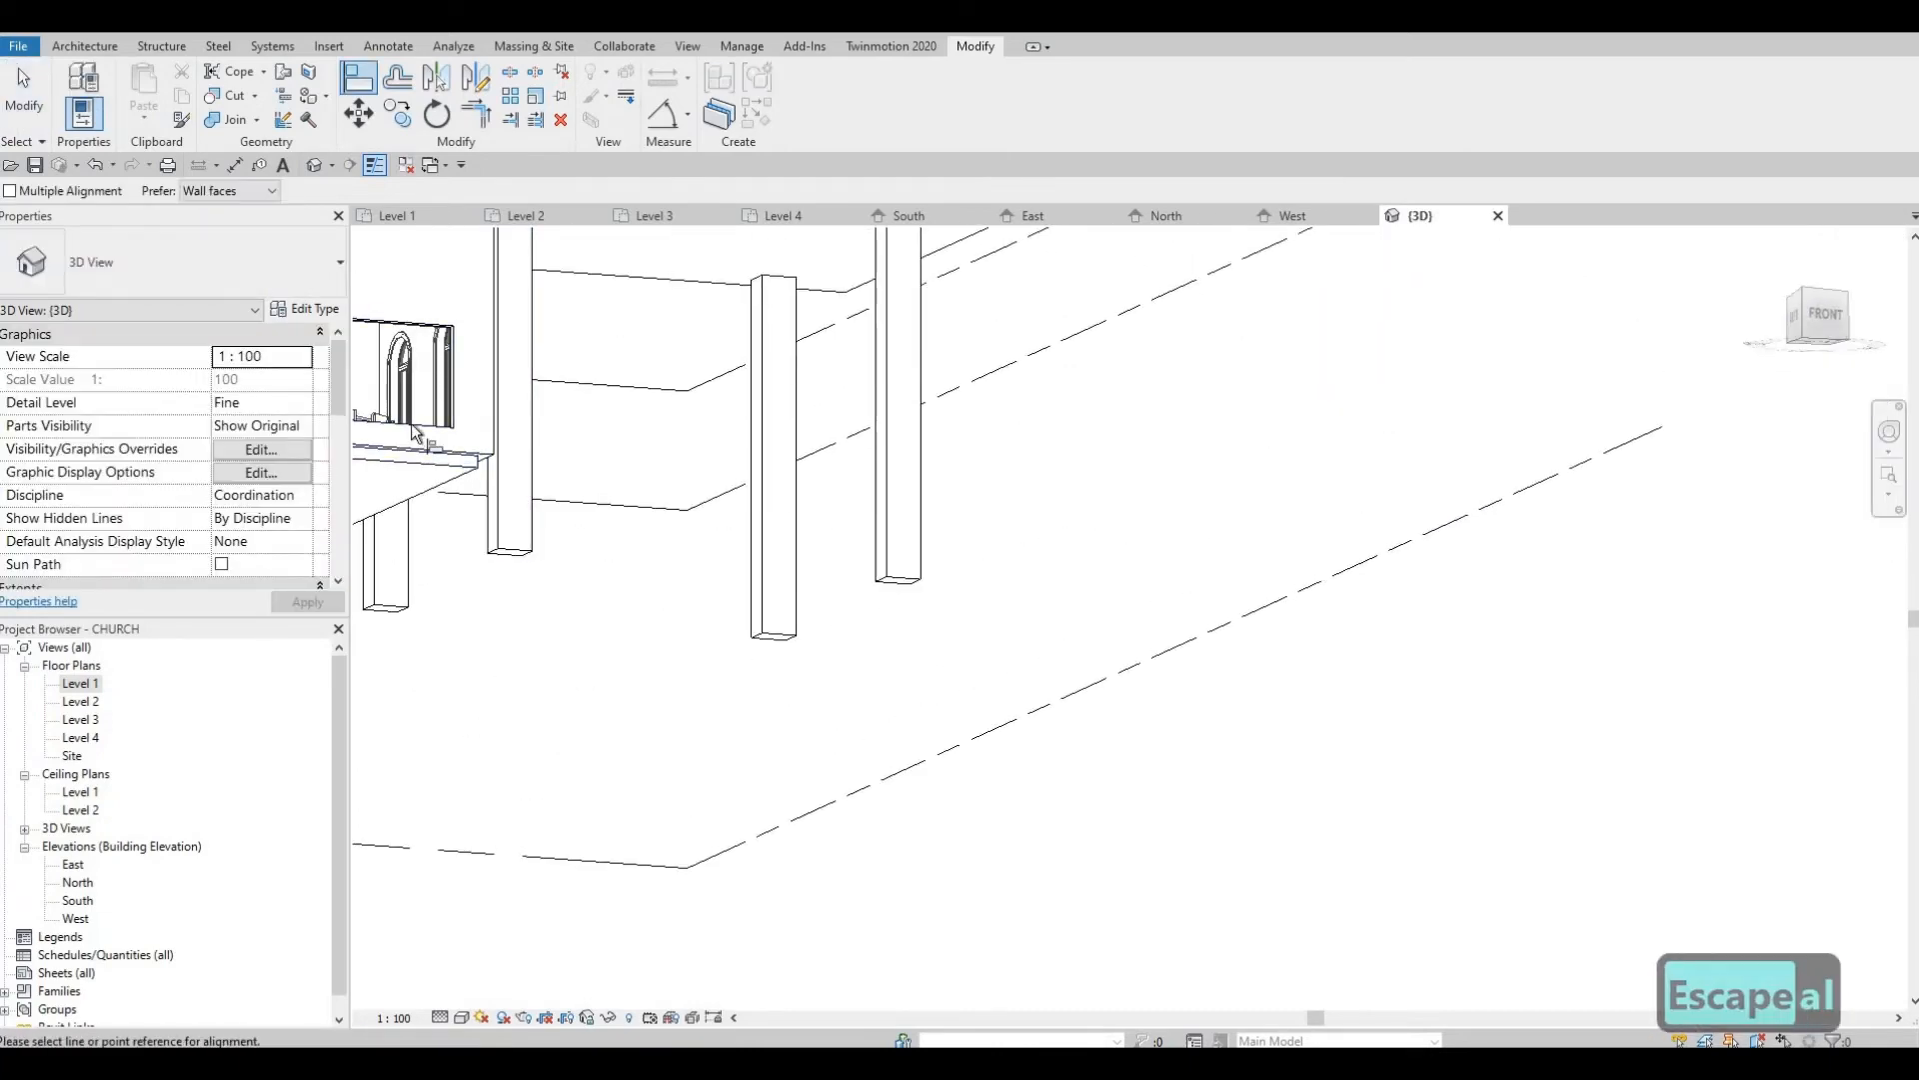
{"action": "middle_click_drag", "start_coordinate": [396, 534], "coordinate": [887, 566], "text": "shift"}
{"action": "left_click", "coordinate": [886, 570]}
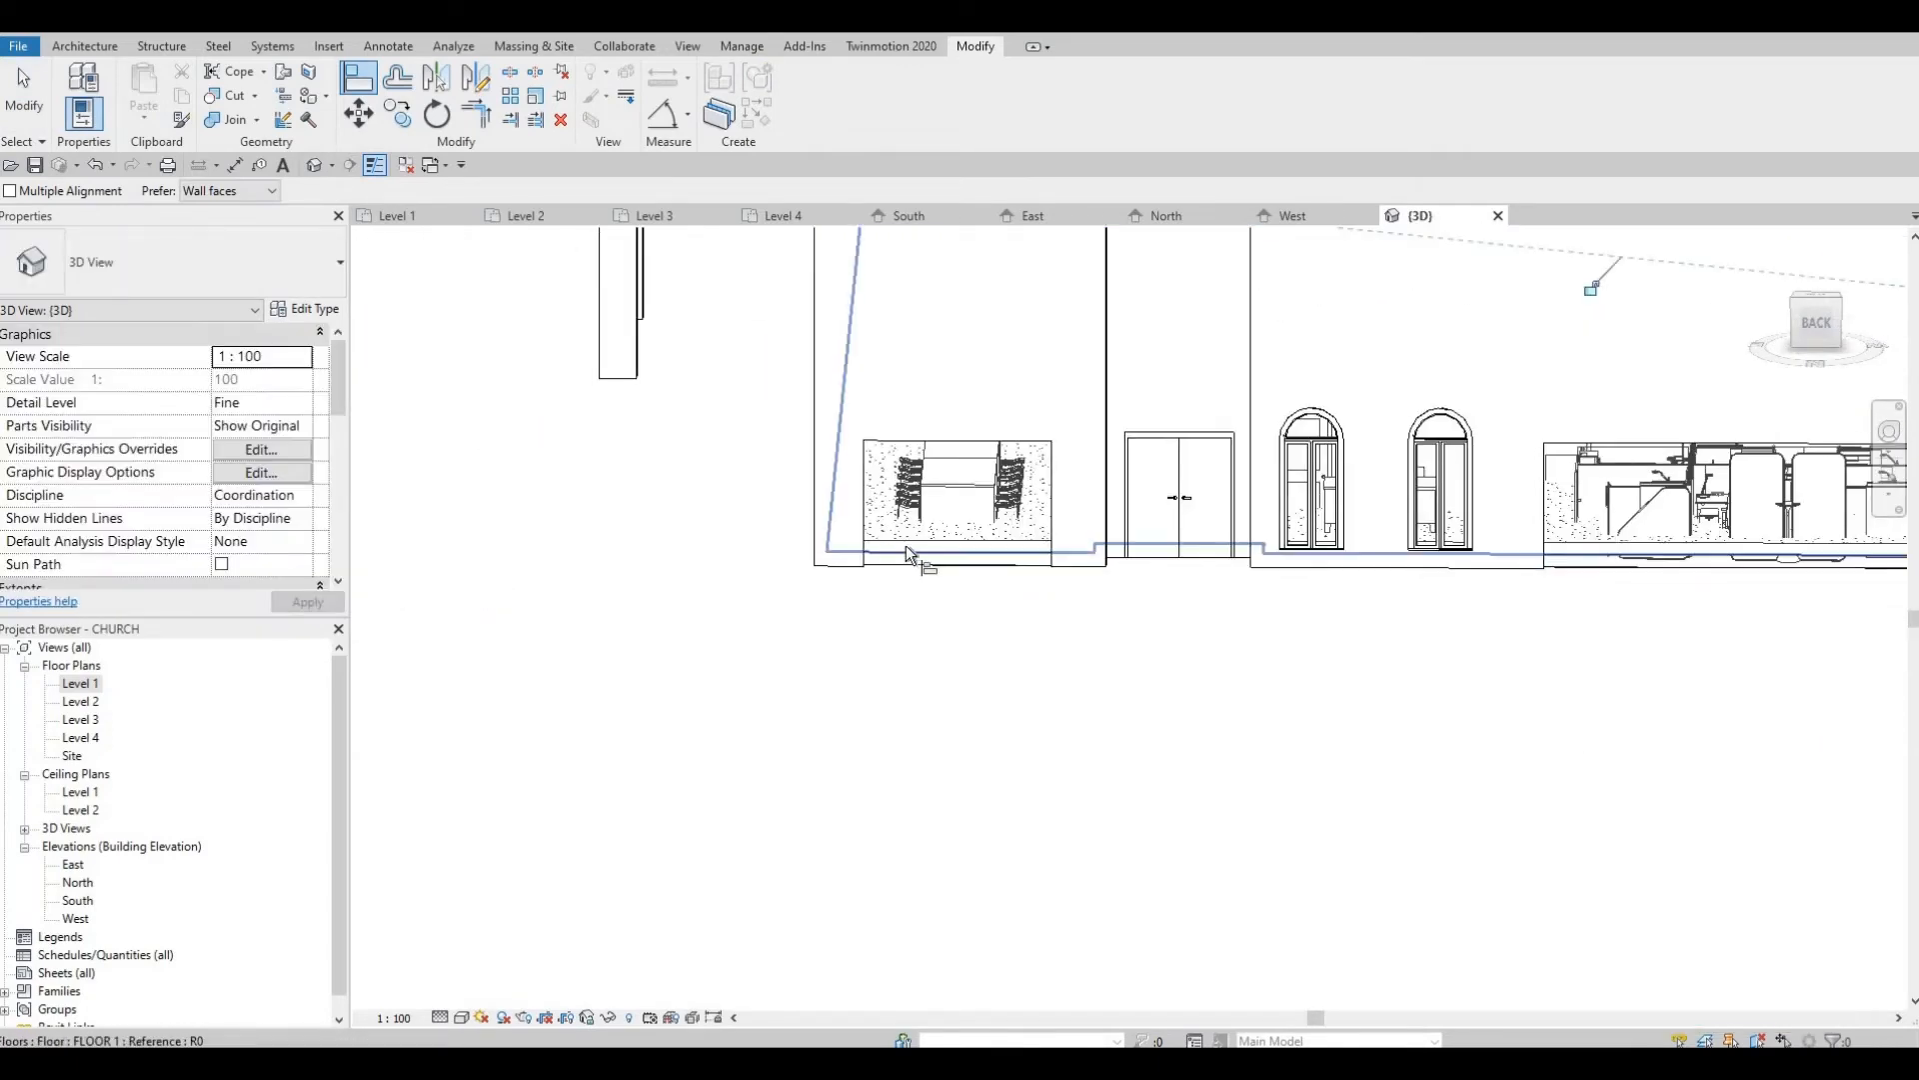
{"action": "key", "text": "ctrl+z"}
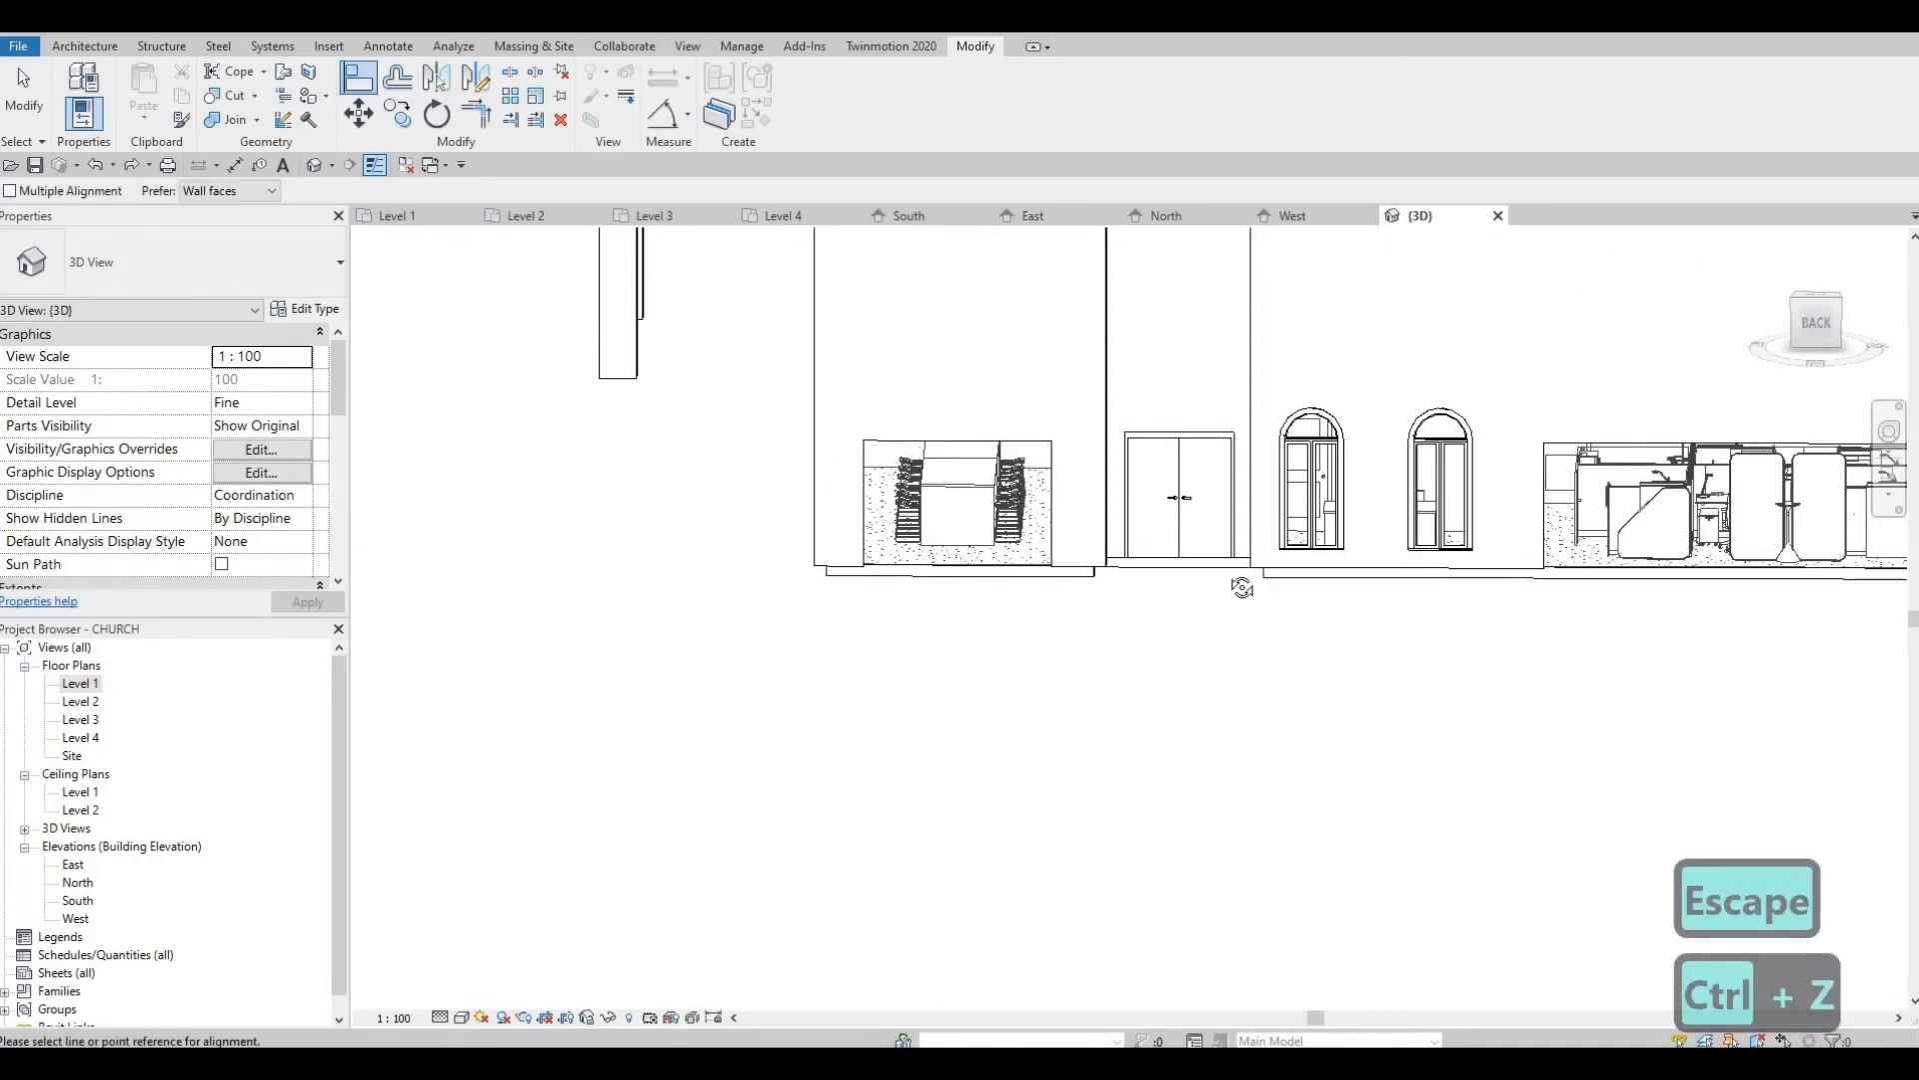
Align the base of the rear corner curtain wall with the base of the round-table room's curtain wall
{"action": "middle_click_drag", "start_coordinate": [1240, 586], "coordinate": [1298, 655], "text": "shift"}
{"action": "key", "text": "Escape"}
{"action": "key", "text": "Escape"}
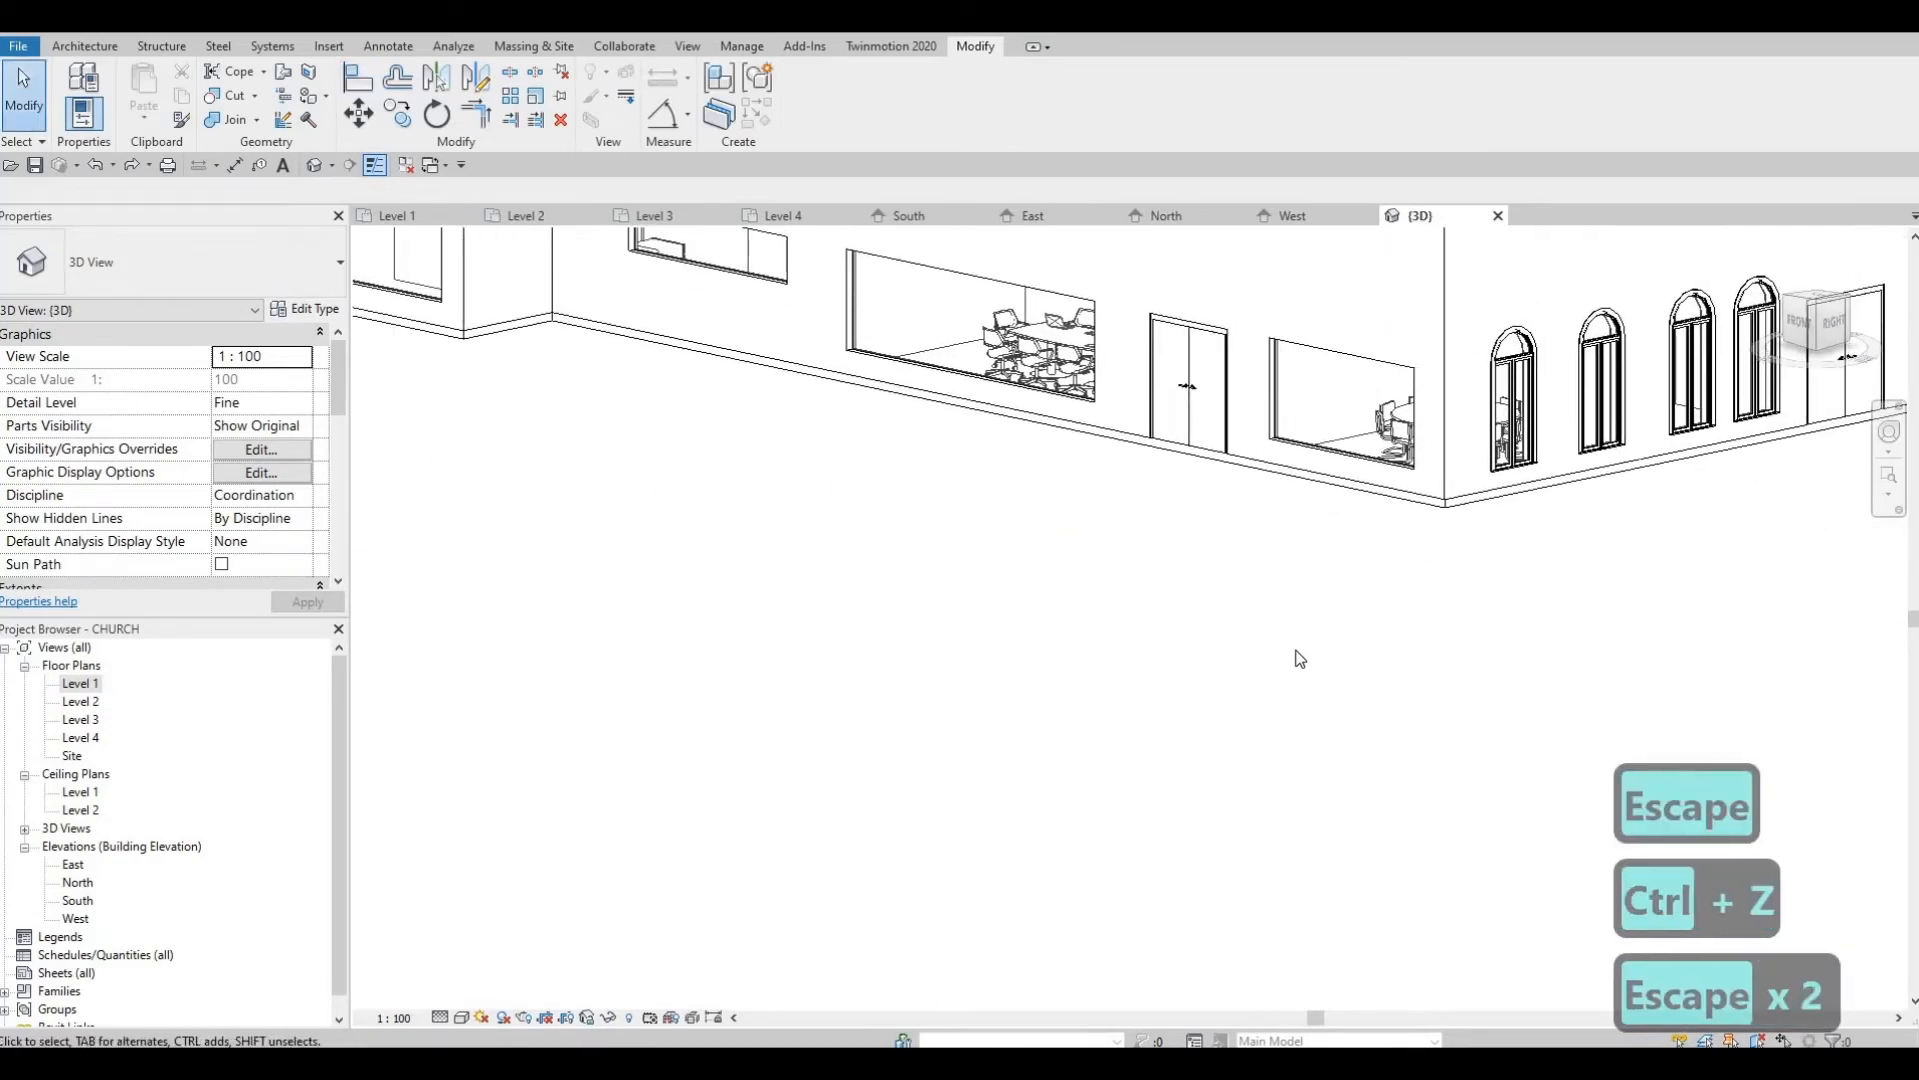
{"action": "key", "text": "a"}
{"action": "key", "text": "l"}
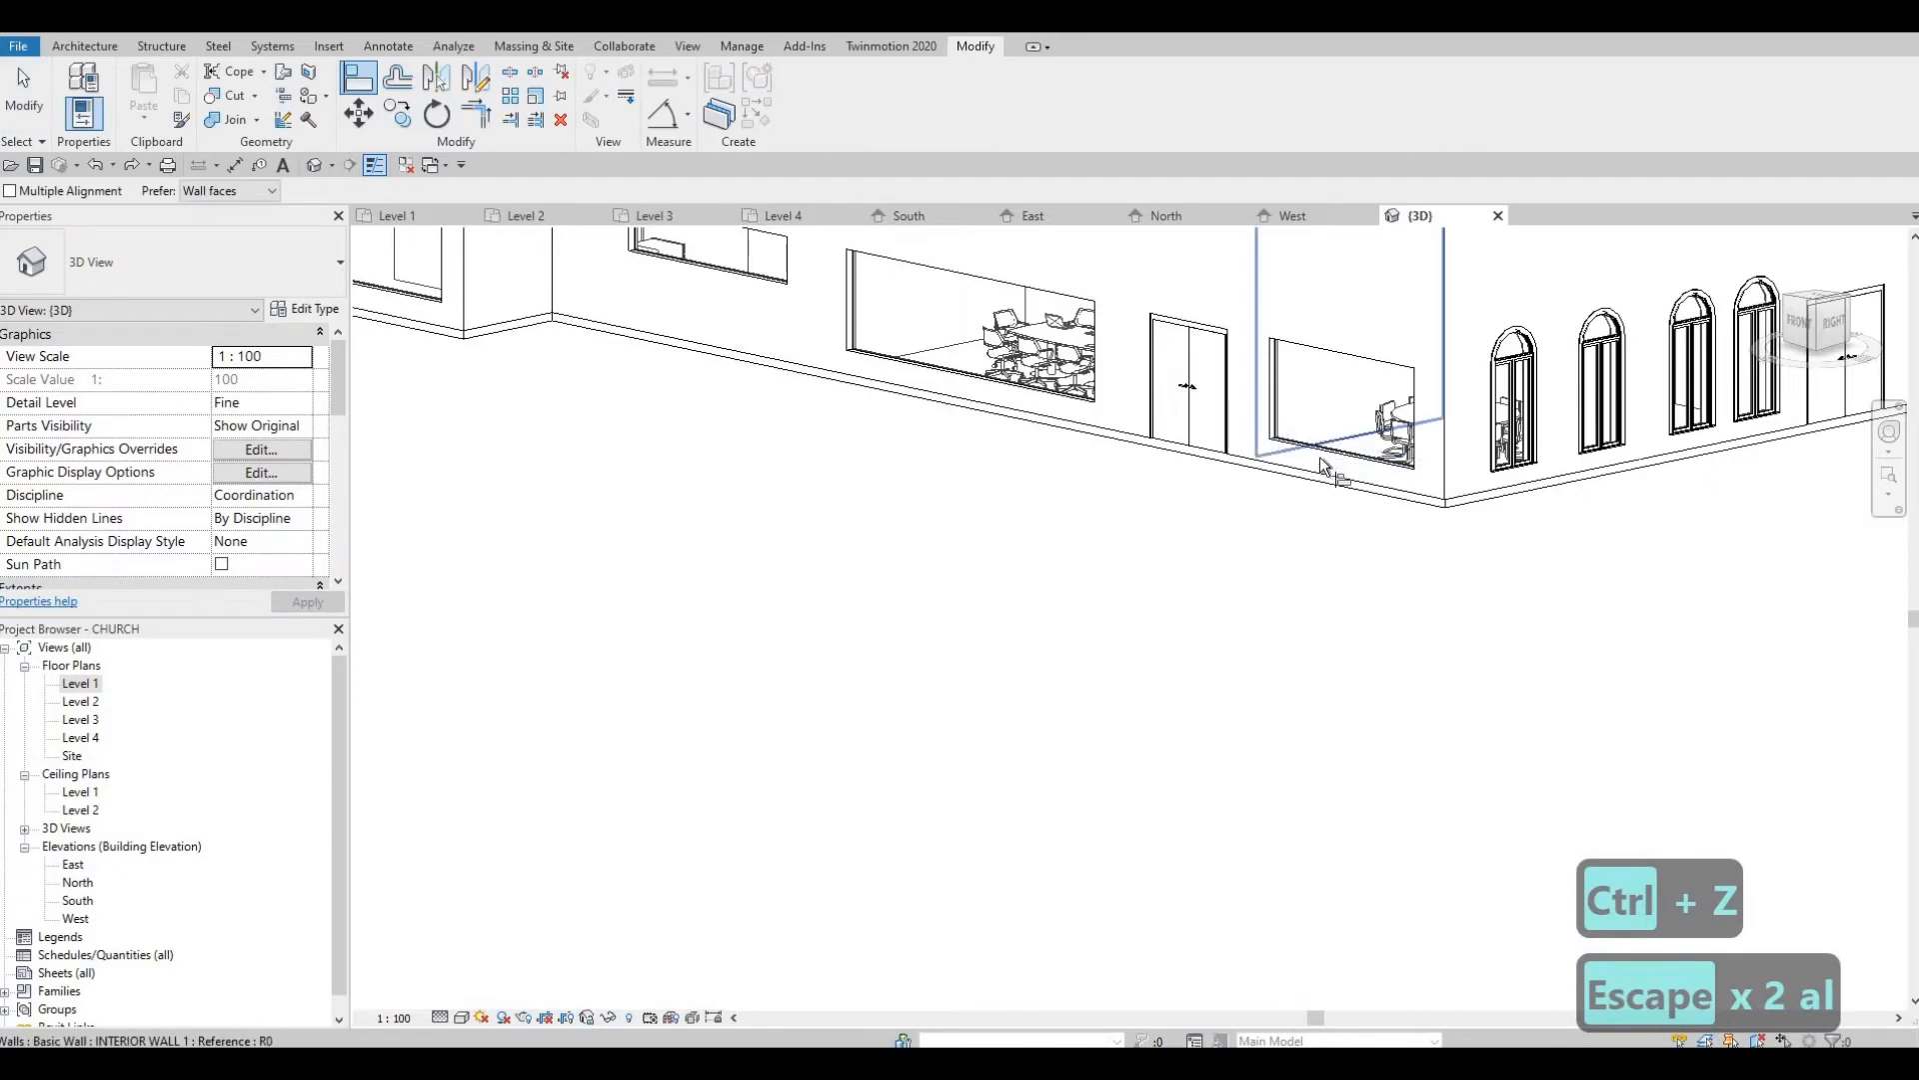
{"action": "middle_click_drag", "start_coordinate": [1059, 621], "coordinate": [1394, 708], "text": "shift"}
{"action": "left_click", "coordinate": [1434, 689]}
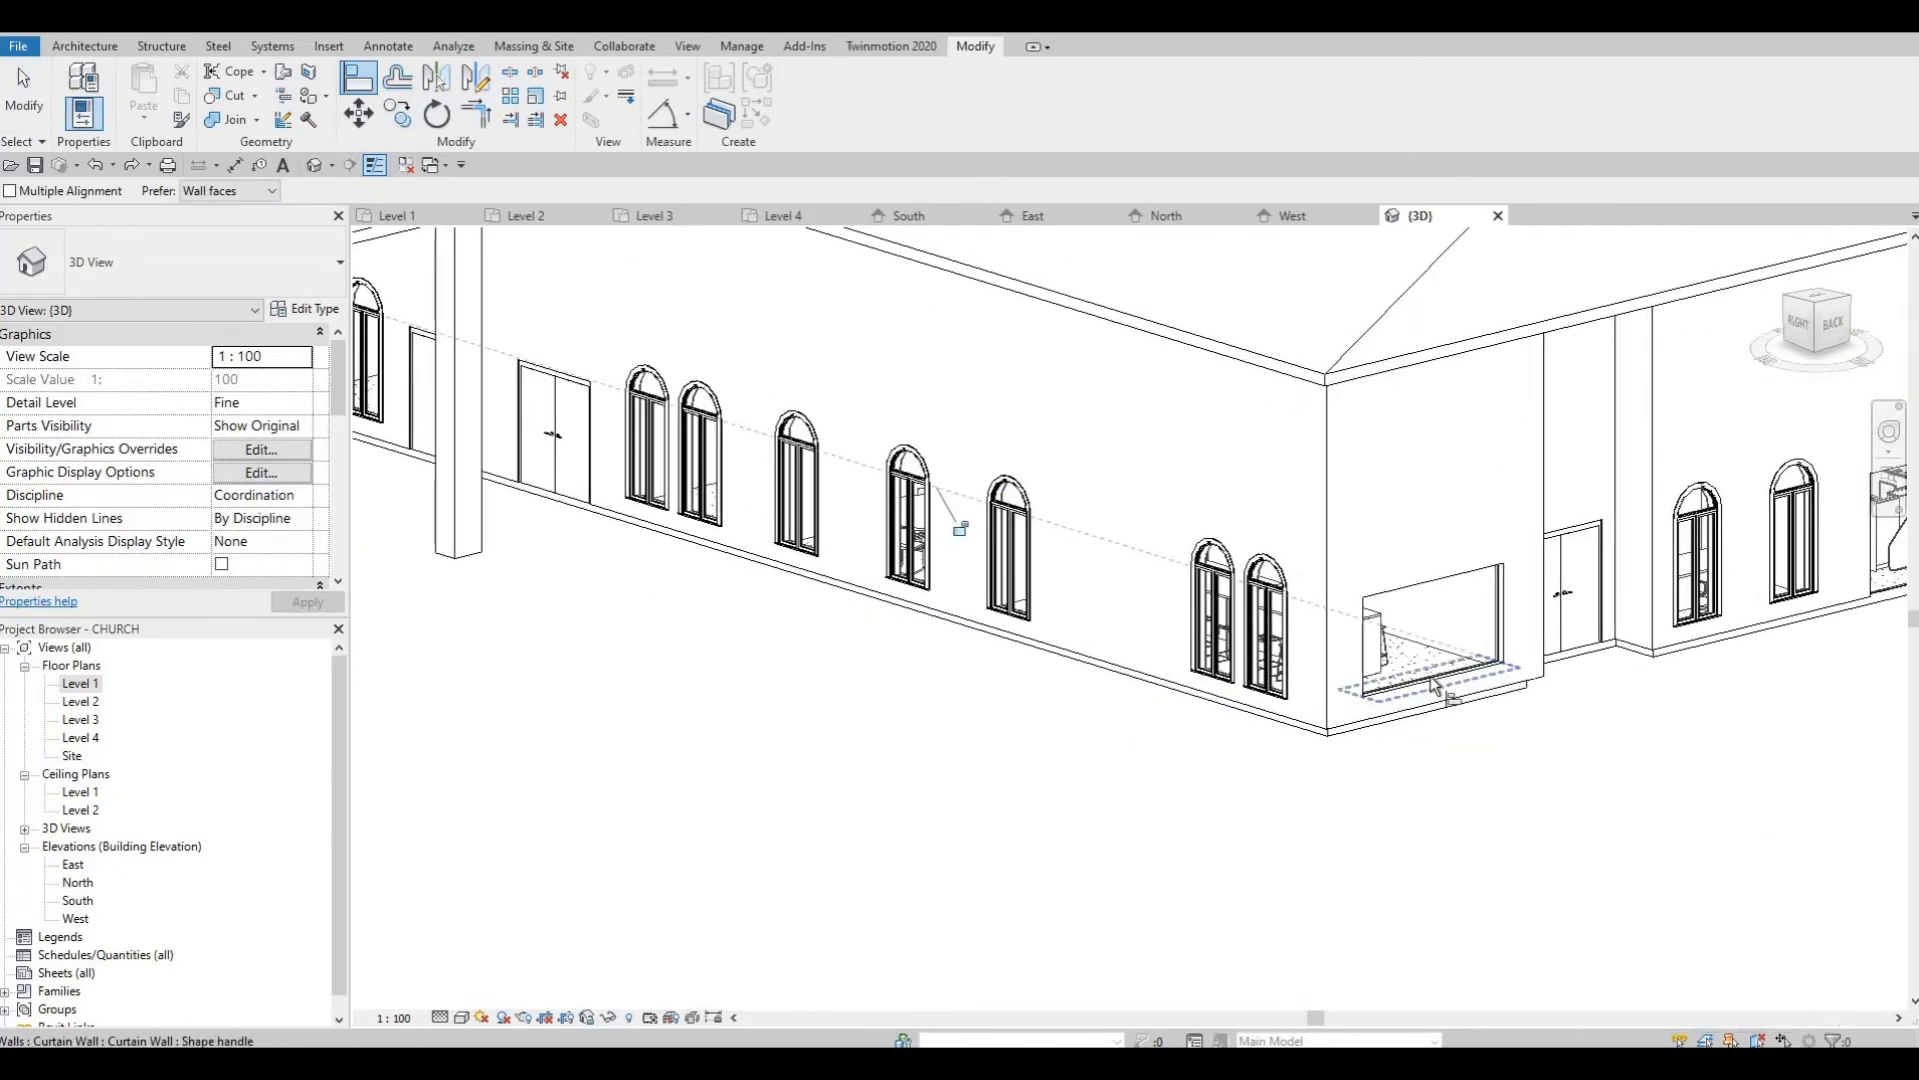
Align the bases of the long office curtain wall and the angled rear wing's curtain wall with the rear corner curtain wall's base
{"action": "middle_click_drag", "start_coordinate": [936, 536], "coordinate": [94, 466]}
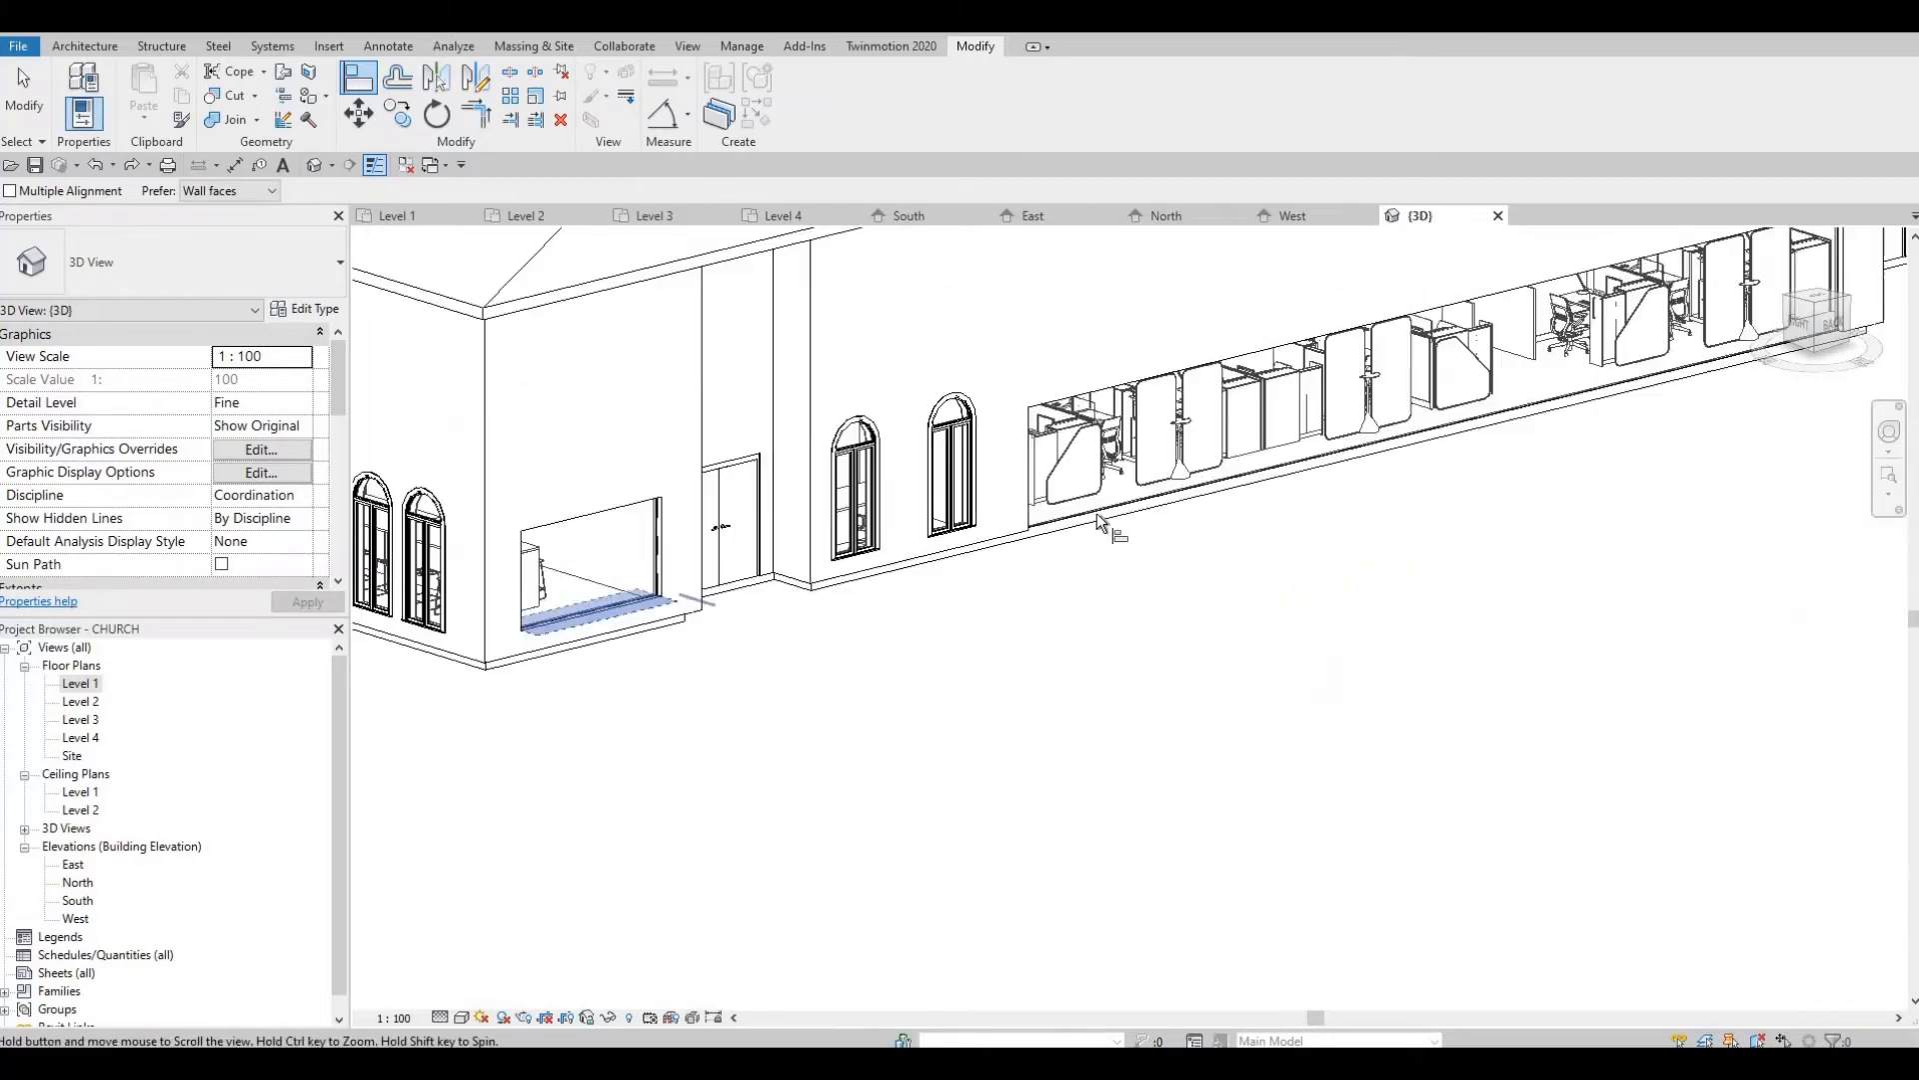
{"action": "middle_click_drag", "start_coordinate": [1149, 510], "coordinate": [987, 527], "text": "shift"}
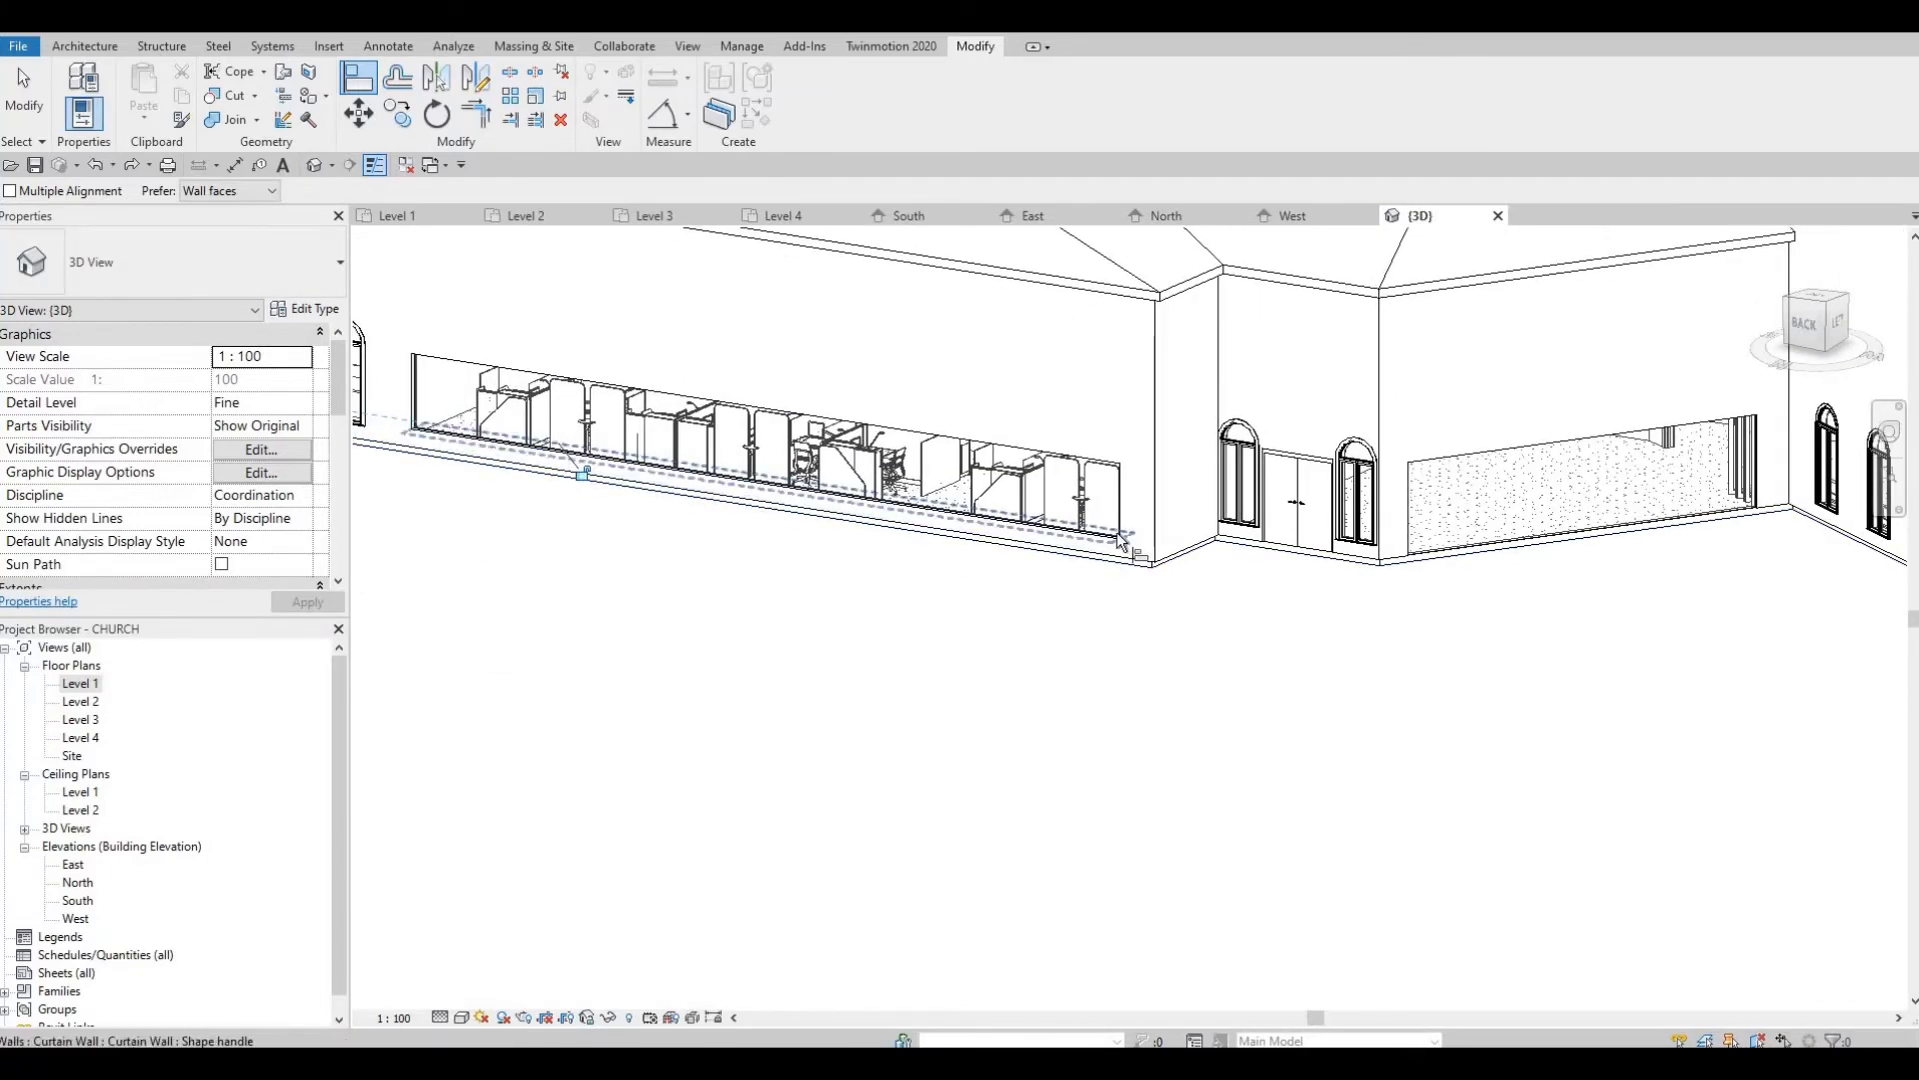
{"action": "left_click", "coordinate": [1338, 553]}
{"action": "middle_click_drag", "start_coordinate": [1338, 553], "coordinate": [1242, 405], "text": "shift"}
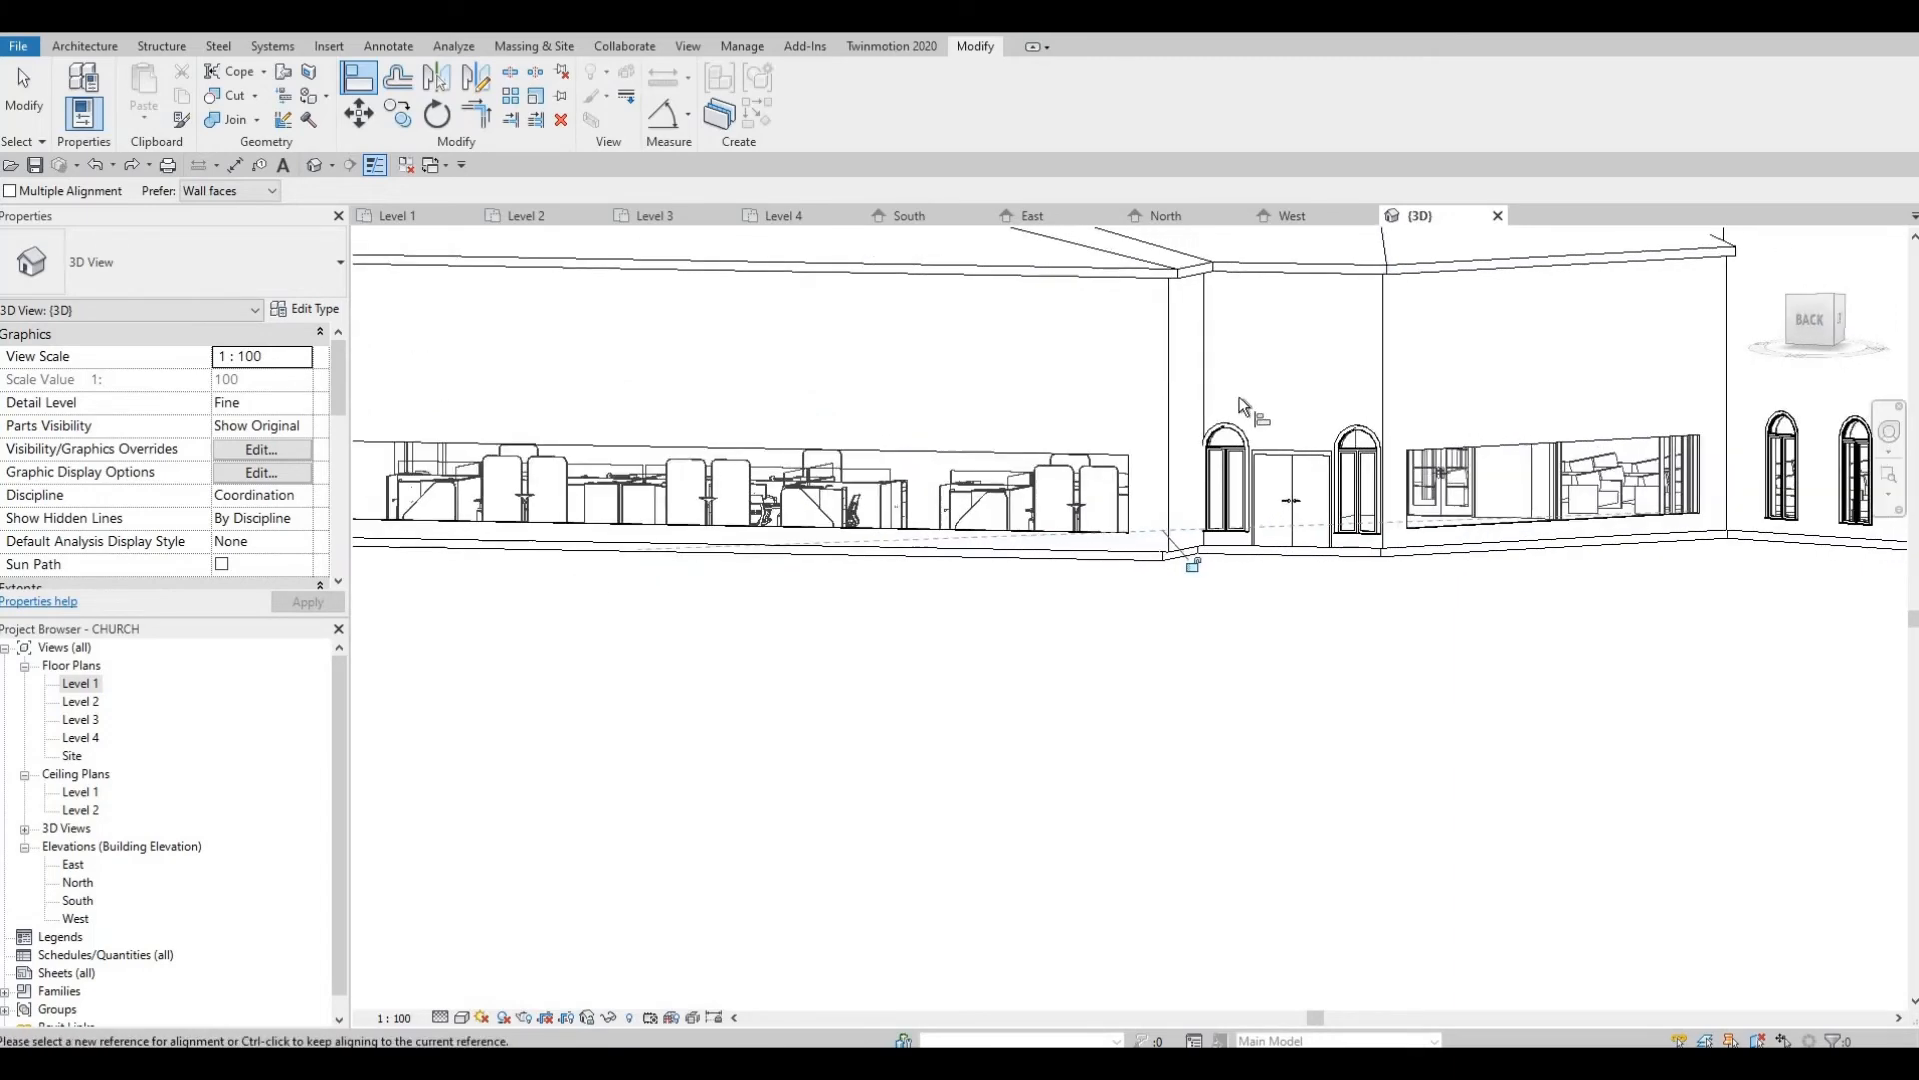
{"action": "scroll", "coordinate": [1242, 405], "scroll_direction": "down", "scroll_amount": 2}
{"action": "key", "text": "Escape"}
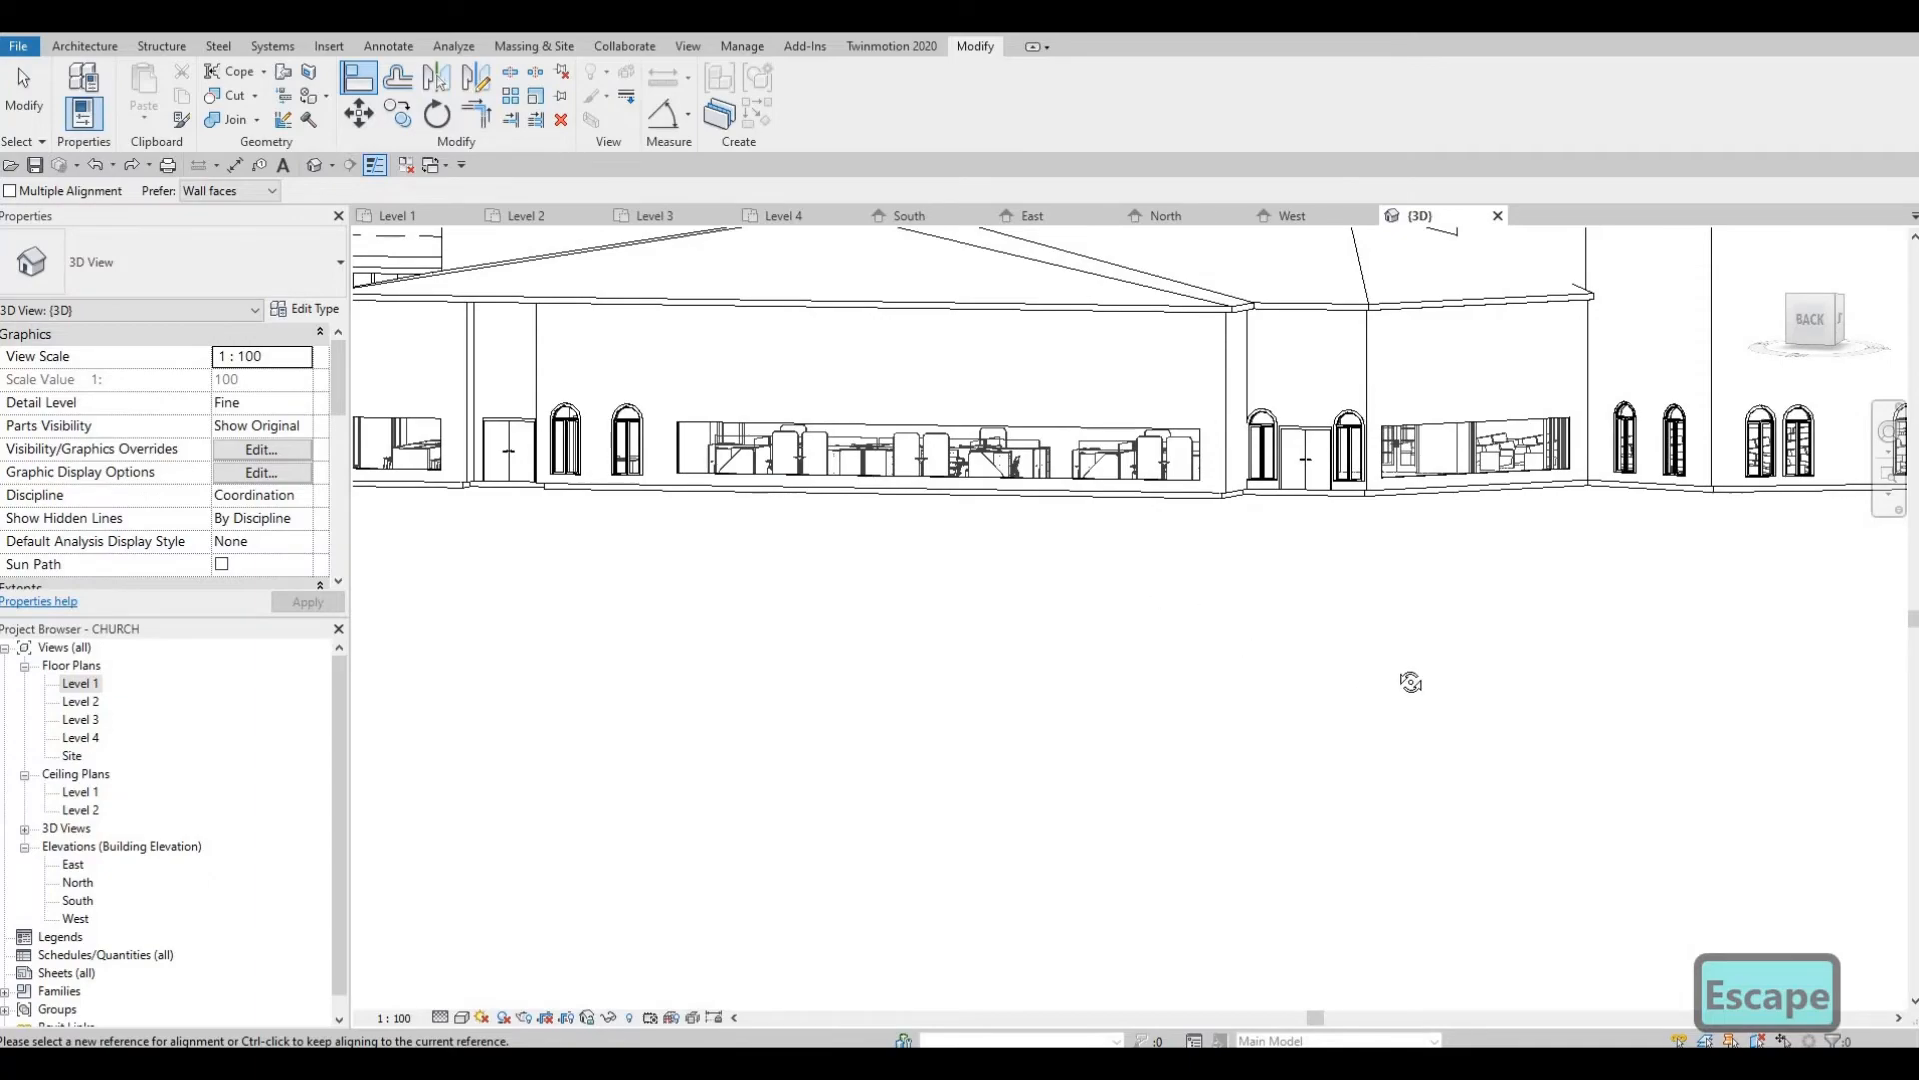
Place a vertical curtain grid line at the midpoint of the curtain wall beside the double door on the projecting front wing
{"action": "middle_click_drag", "start_coordinate": [1410, 681], "coordinate": [1696, 356], "text": "shift"}
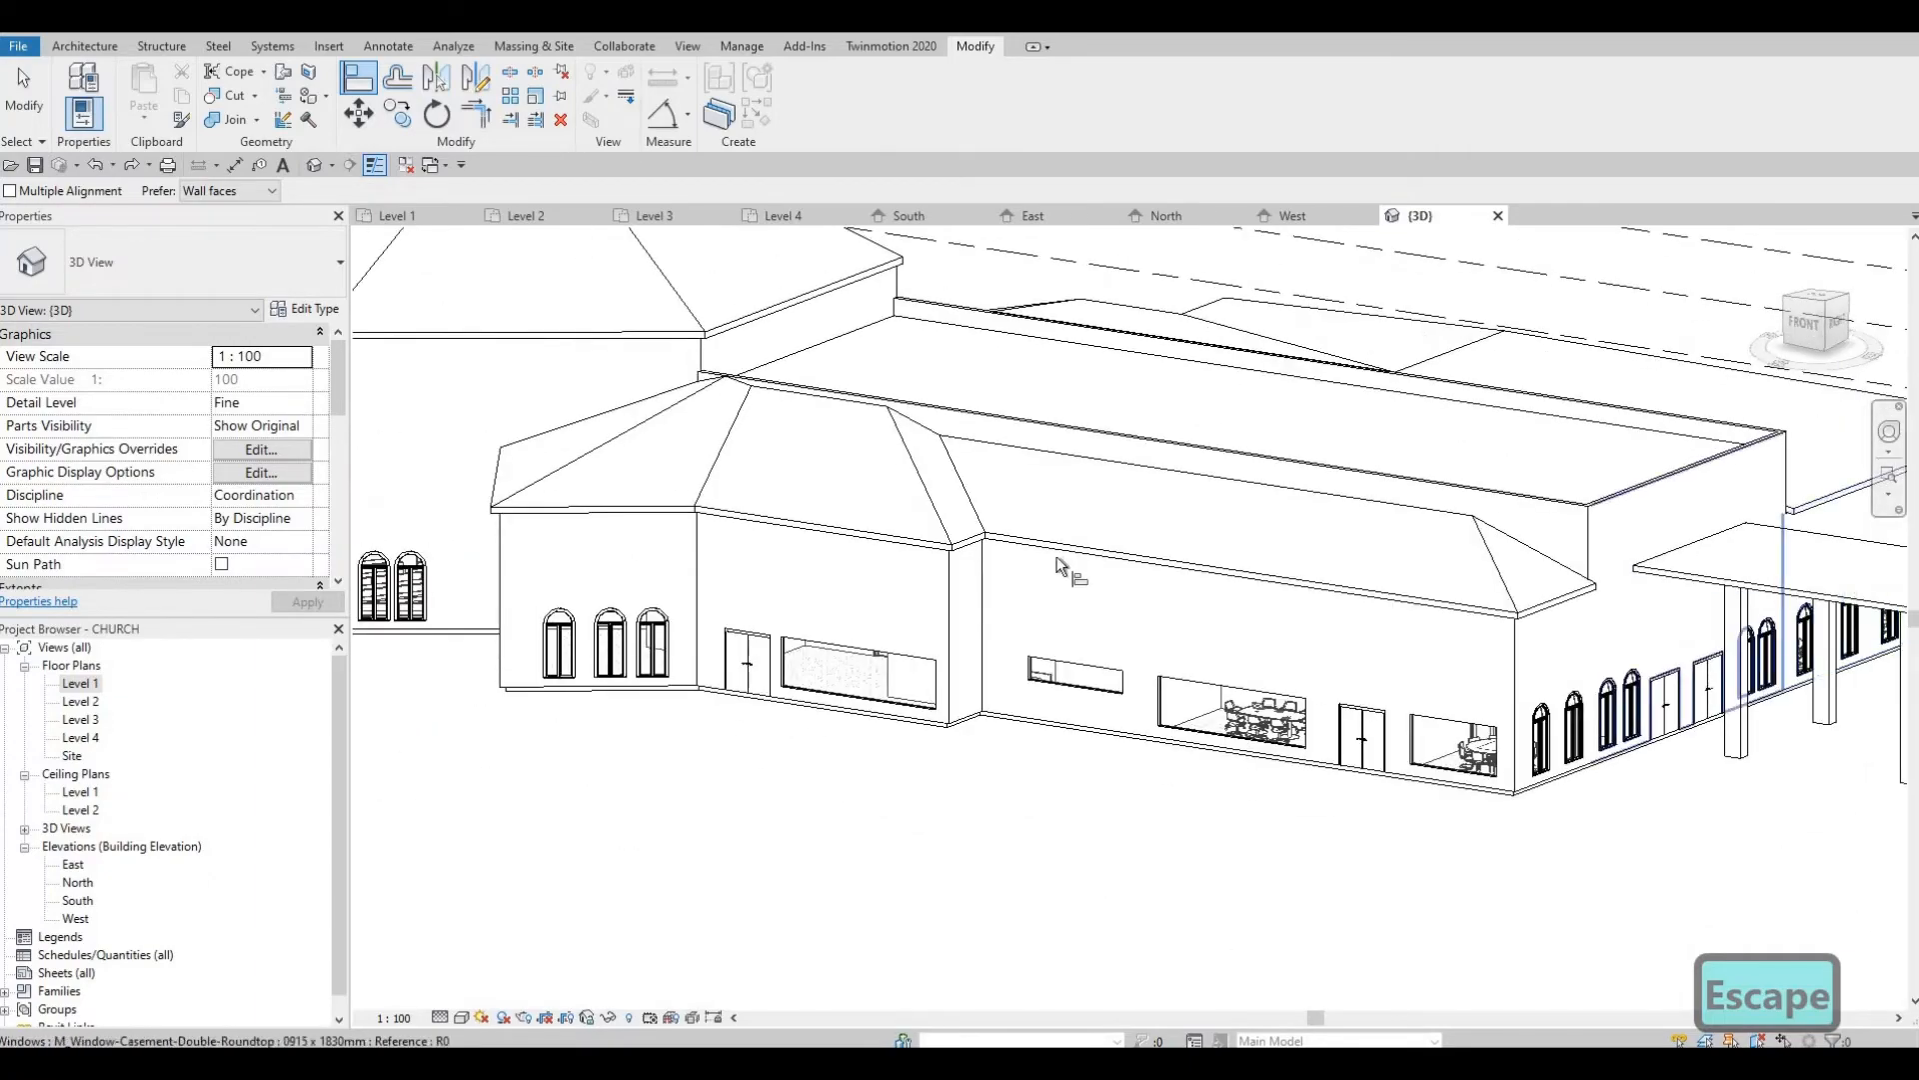
{"action": "middle_click_drag", "start_coordinate": [1061, 566], "coordinate": [667, 457], "text": "shift"}
{"action": "key", "text": "Escape"}
{"action": "scroll", "coordinate": [1176, 448], "scroll_direction": "up", "scroll_amount": 2}
{"action": "middle_click_drag", "start_coordinate": [1040, 557], "coordinate": [872, 439], "text": "shift"}
{"action": "scroll", "coordinate": [866, 429], "scroll_direction": "up", "scroll_amount": 2}
{"action": "middle_click_drag", "start_coordinate": [1089, 685], "coordinate": [999, 596], "text": "shift"}
{"action": "middle_click_drag", "start_coordinate": [1000, 596], "coordinate": [1149, 780]}
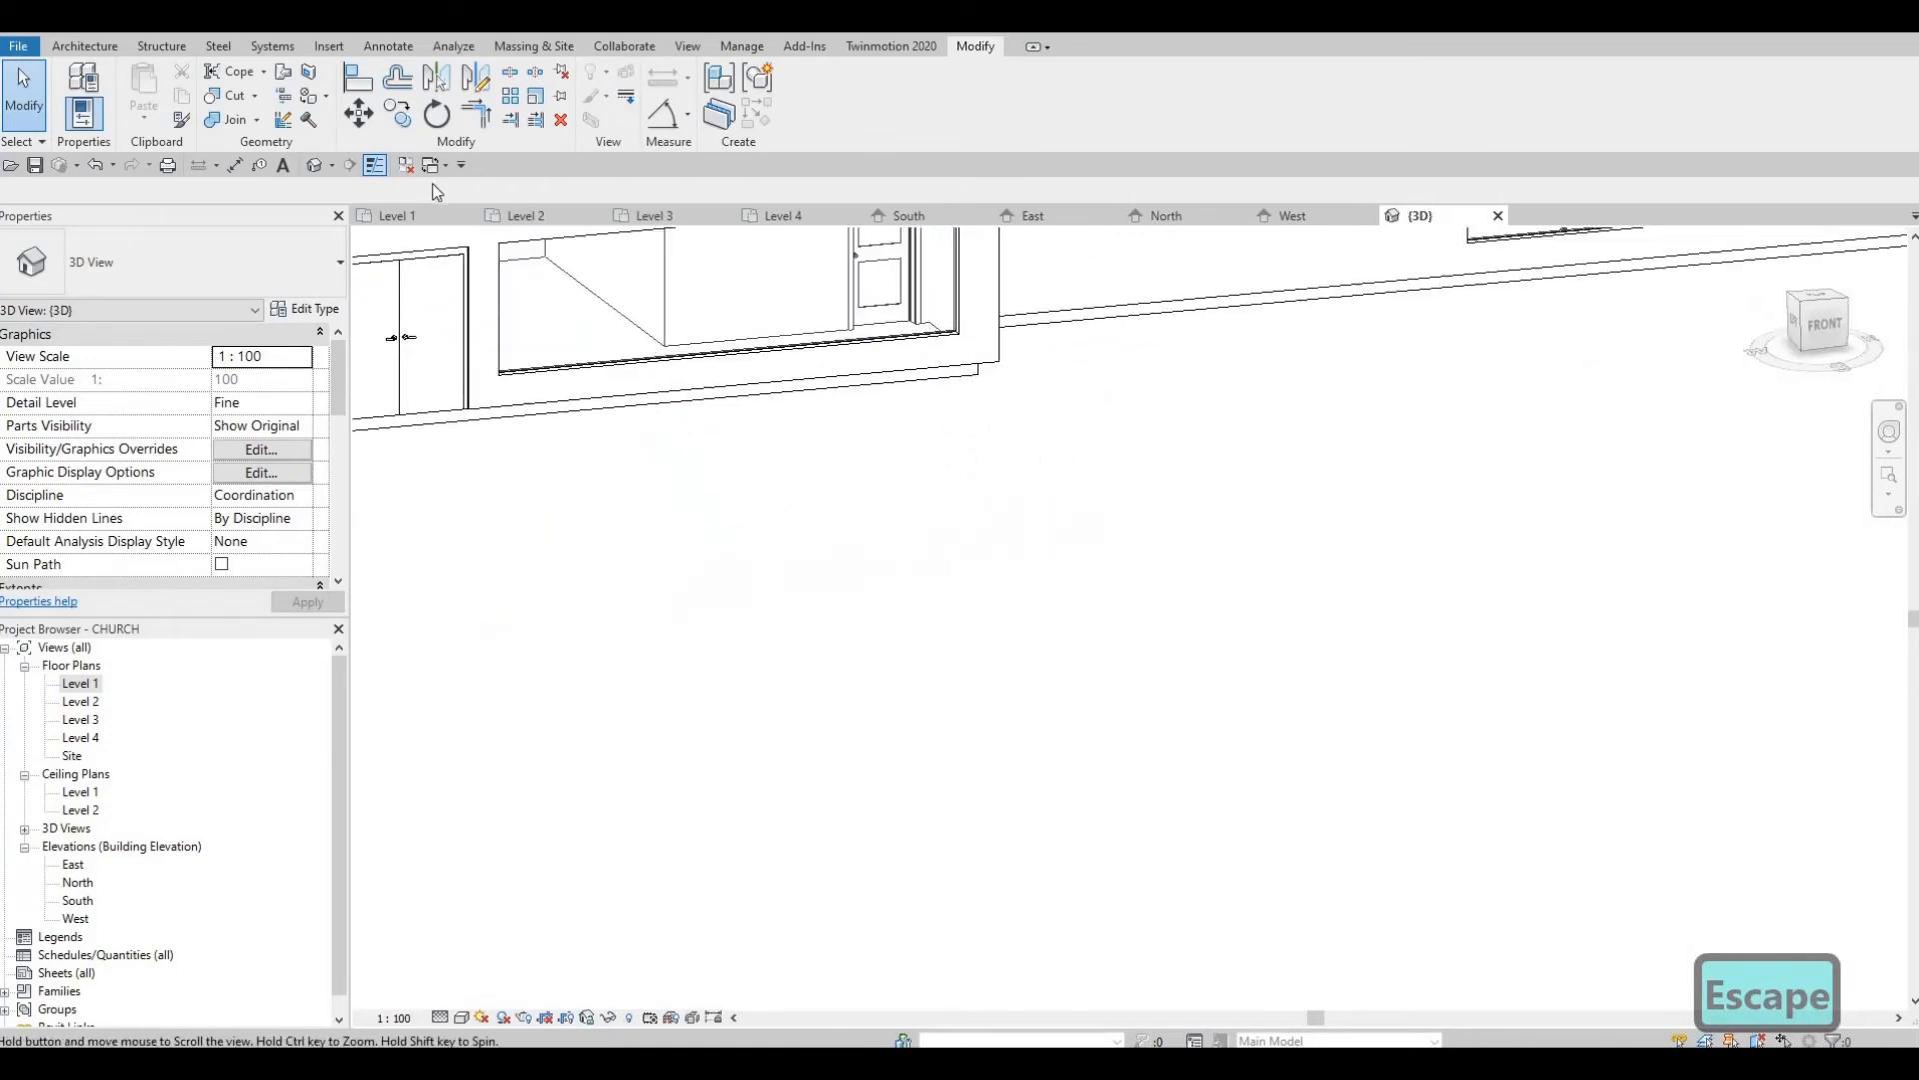
{"action": "left_click", "coordinate": [85, 46]}
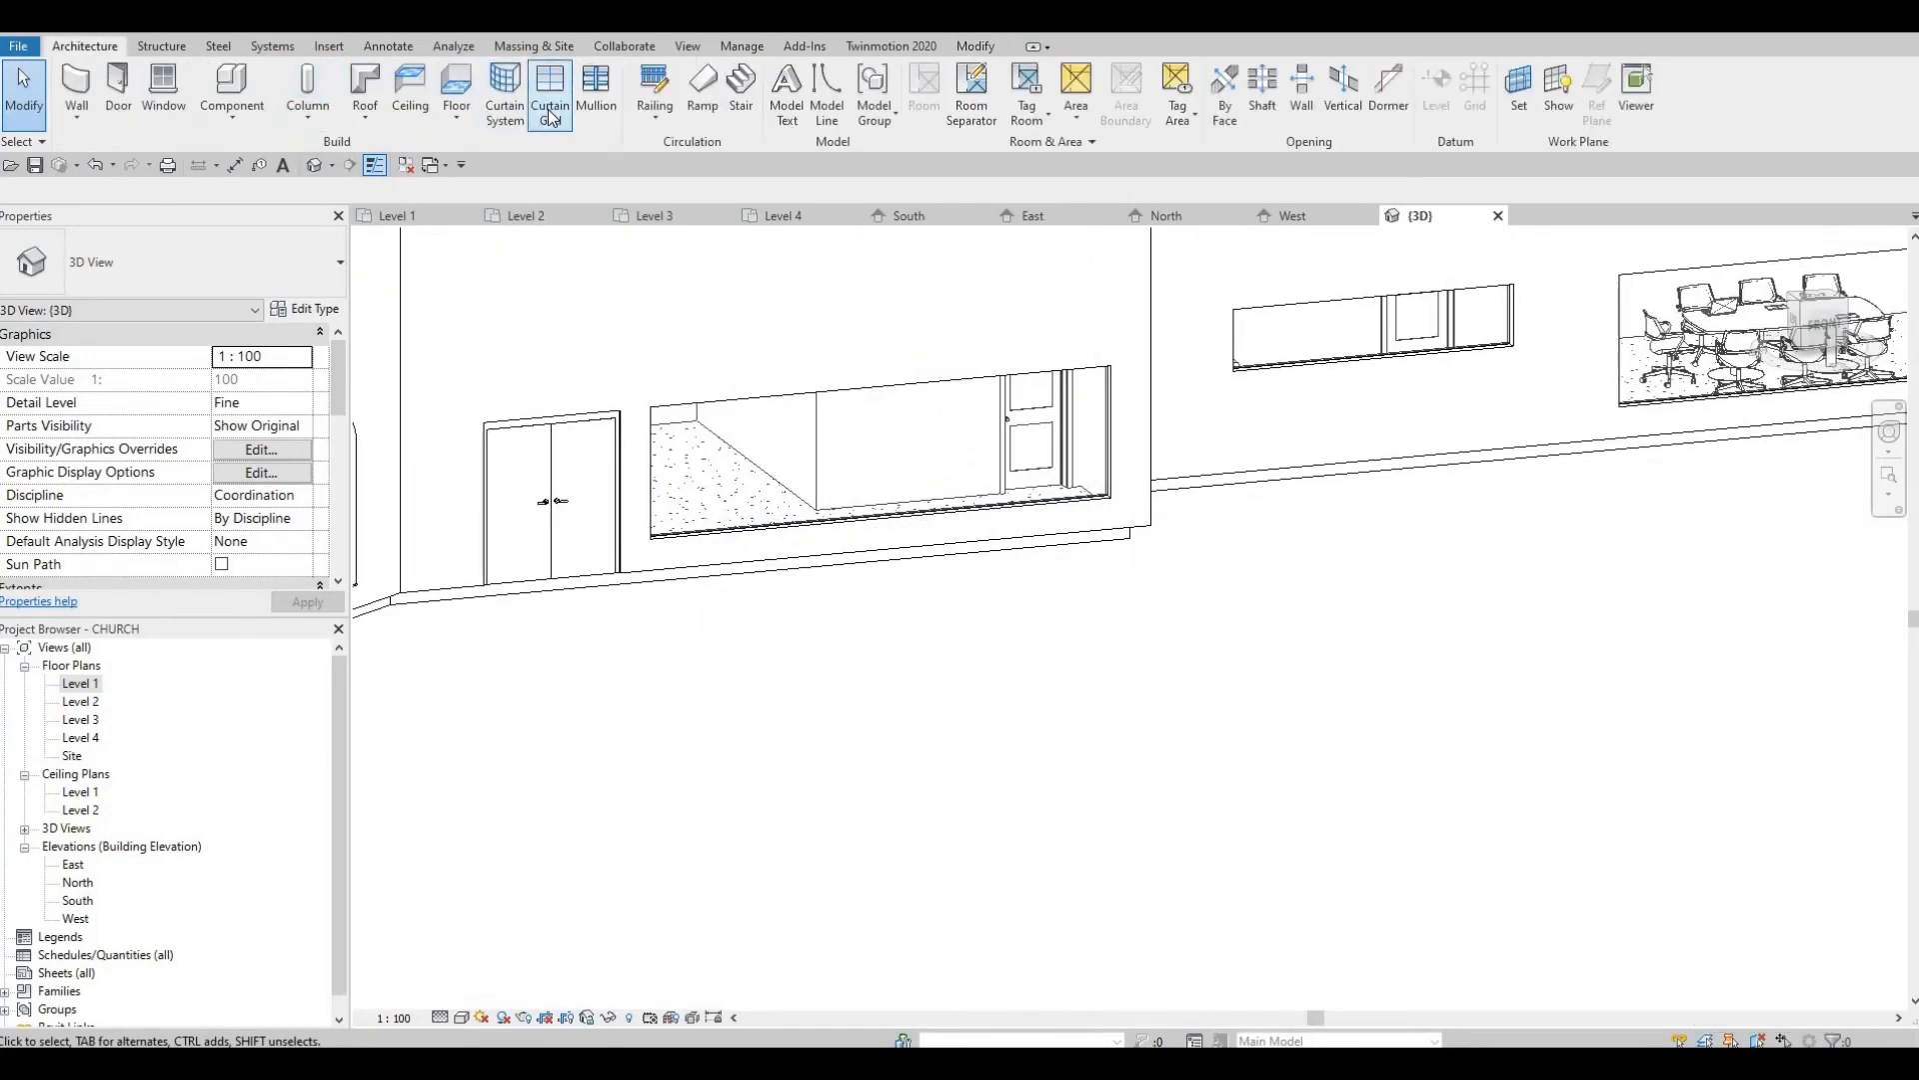
{"action": "left_click", "coordinate": [547, 108]}
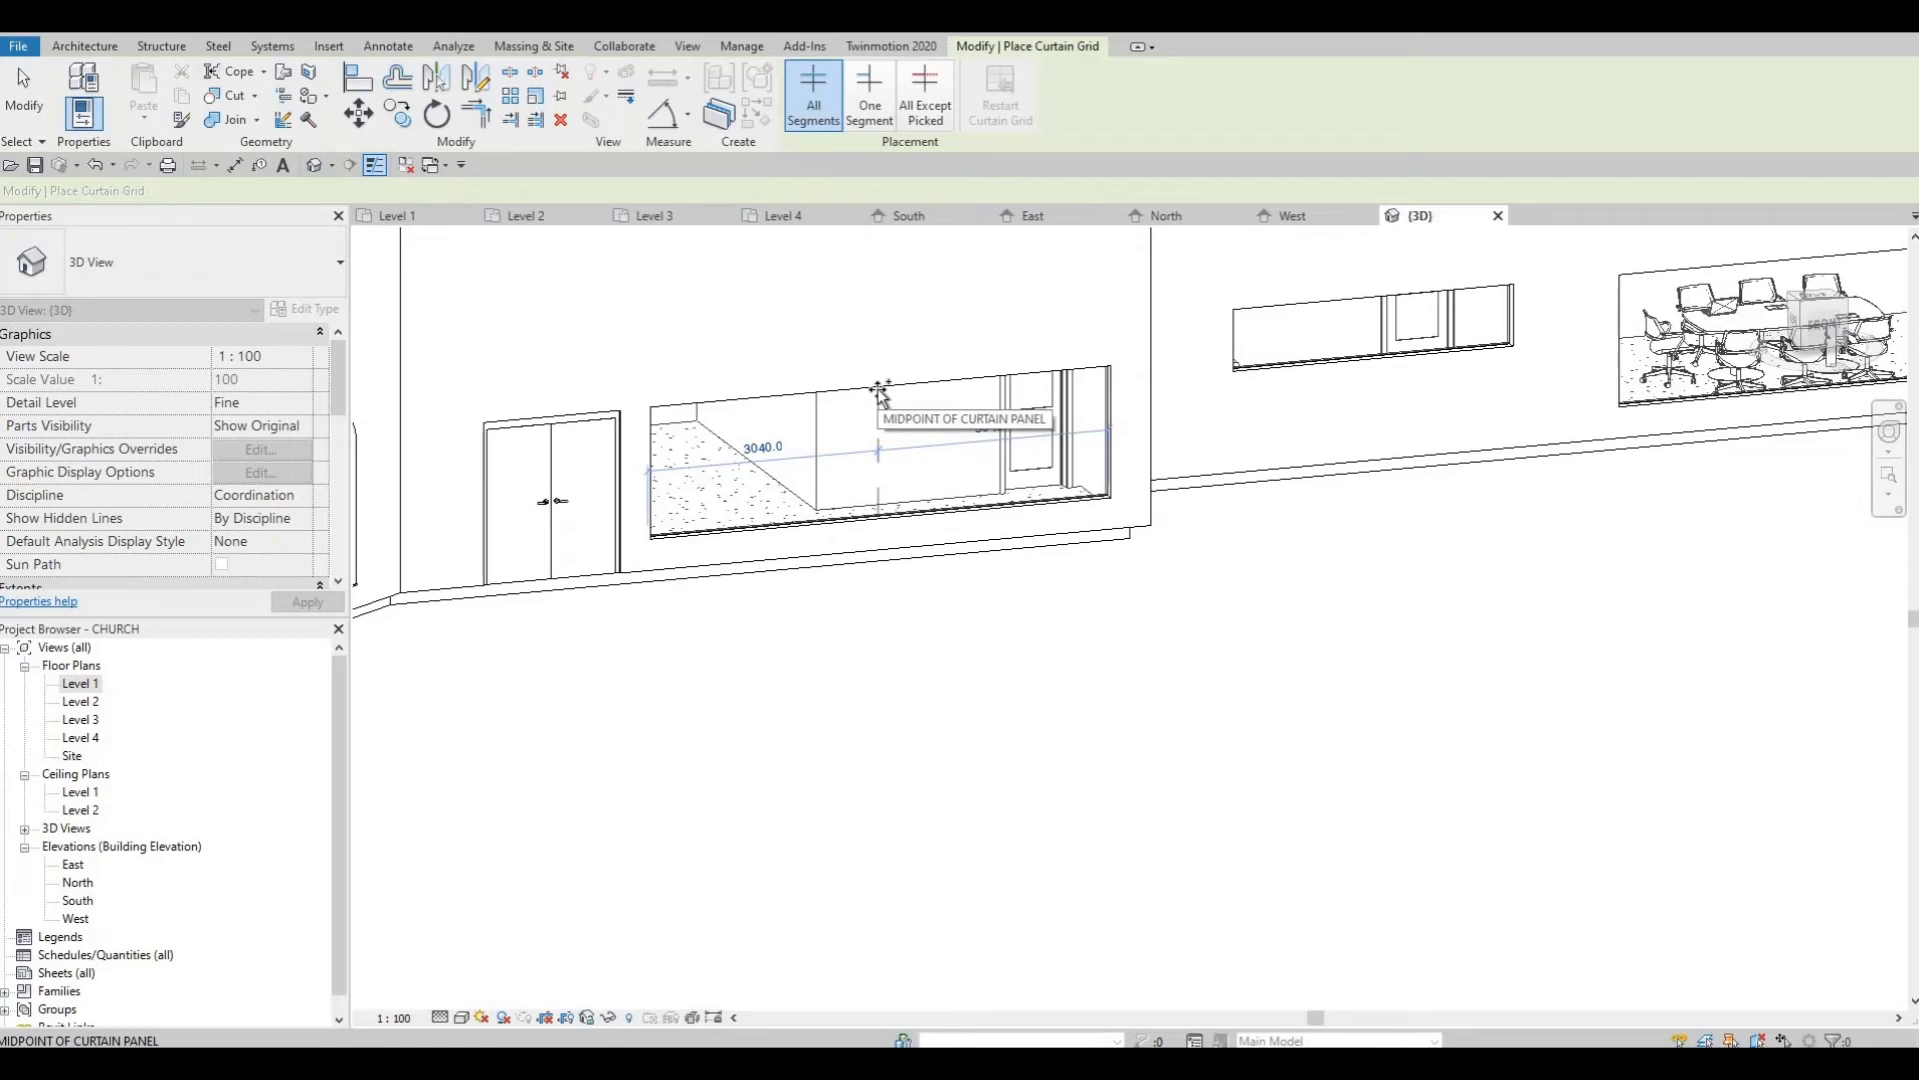
{"action": "left_click", "coordinate": [801, 397]}
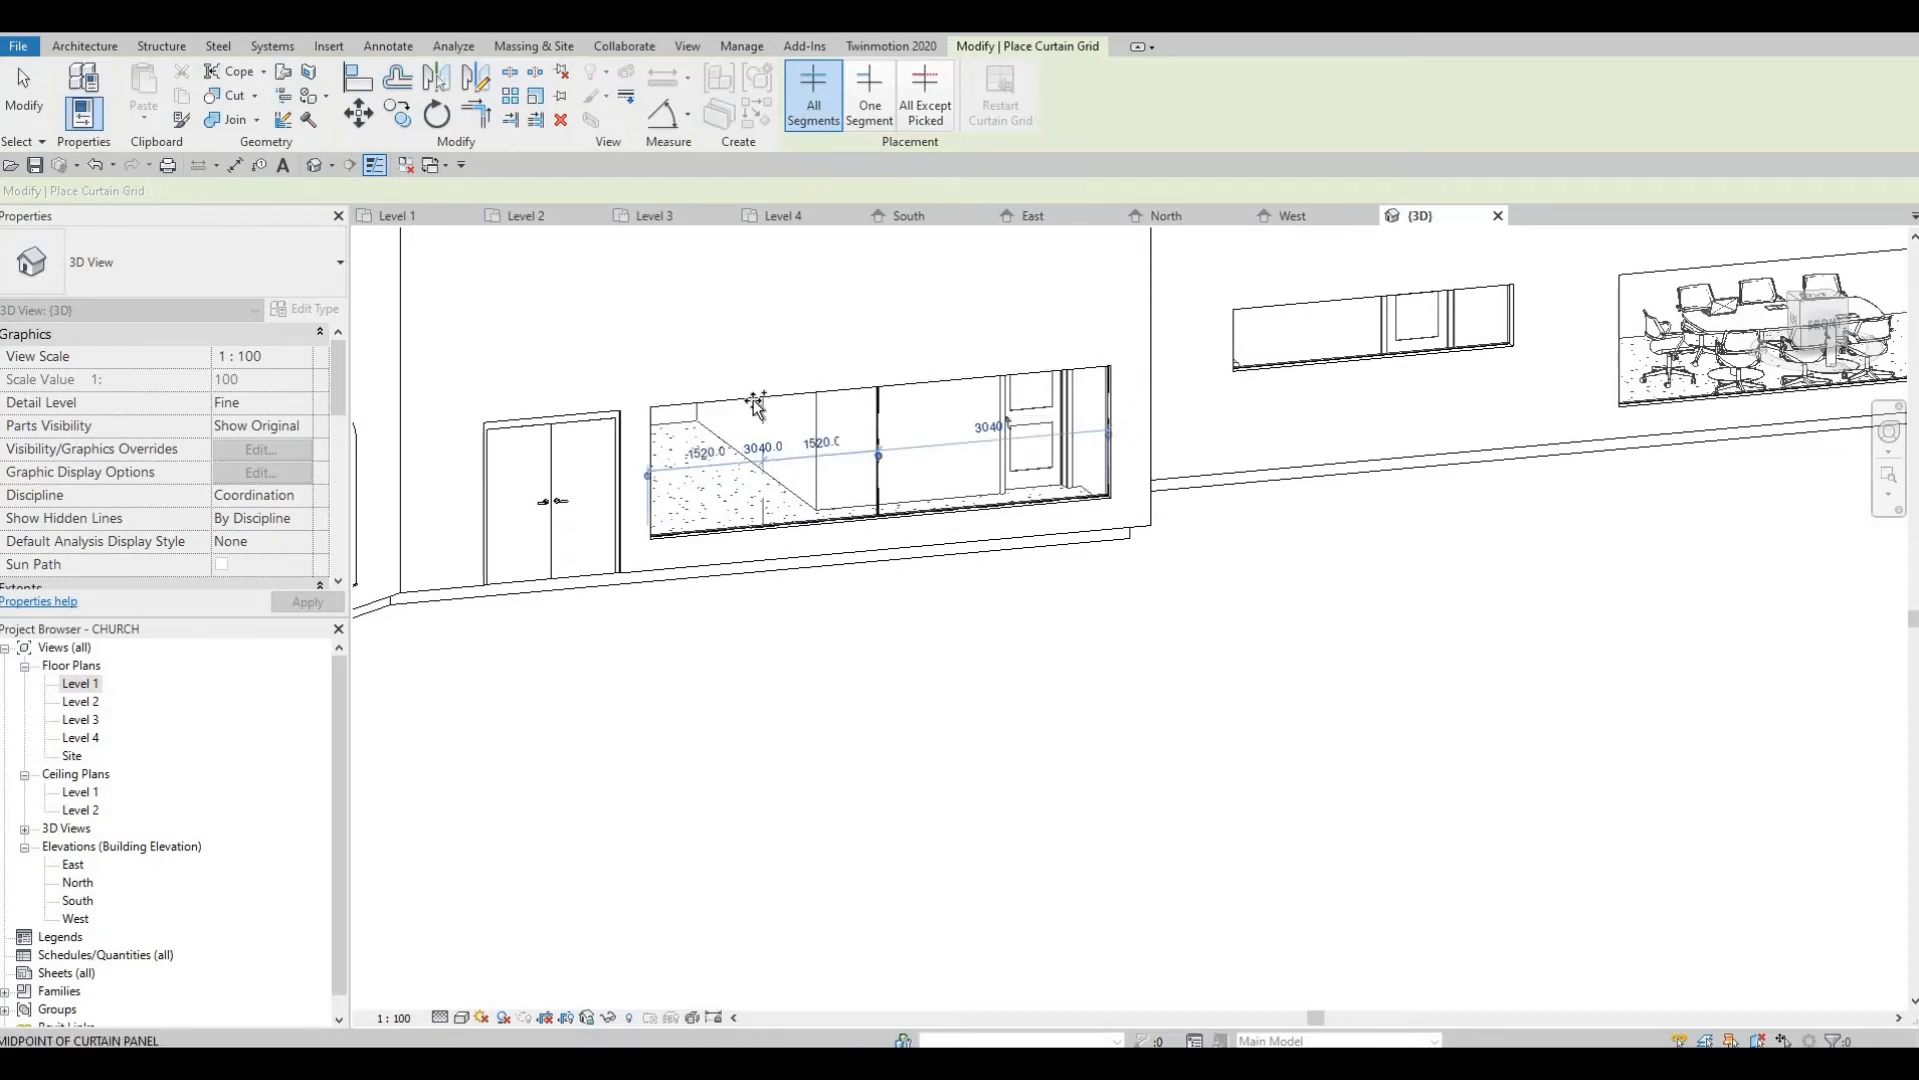
Try a vertical grid line midway between that curtain wall's door-side end and its centre line, and delete it
{"action": "left_click", "coordinate": [959, 395]}
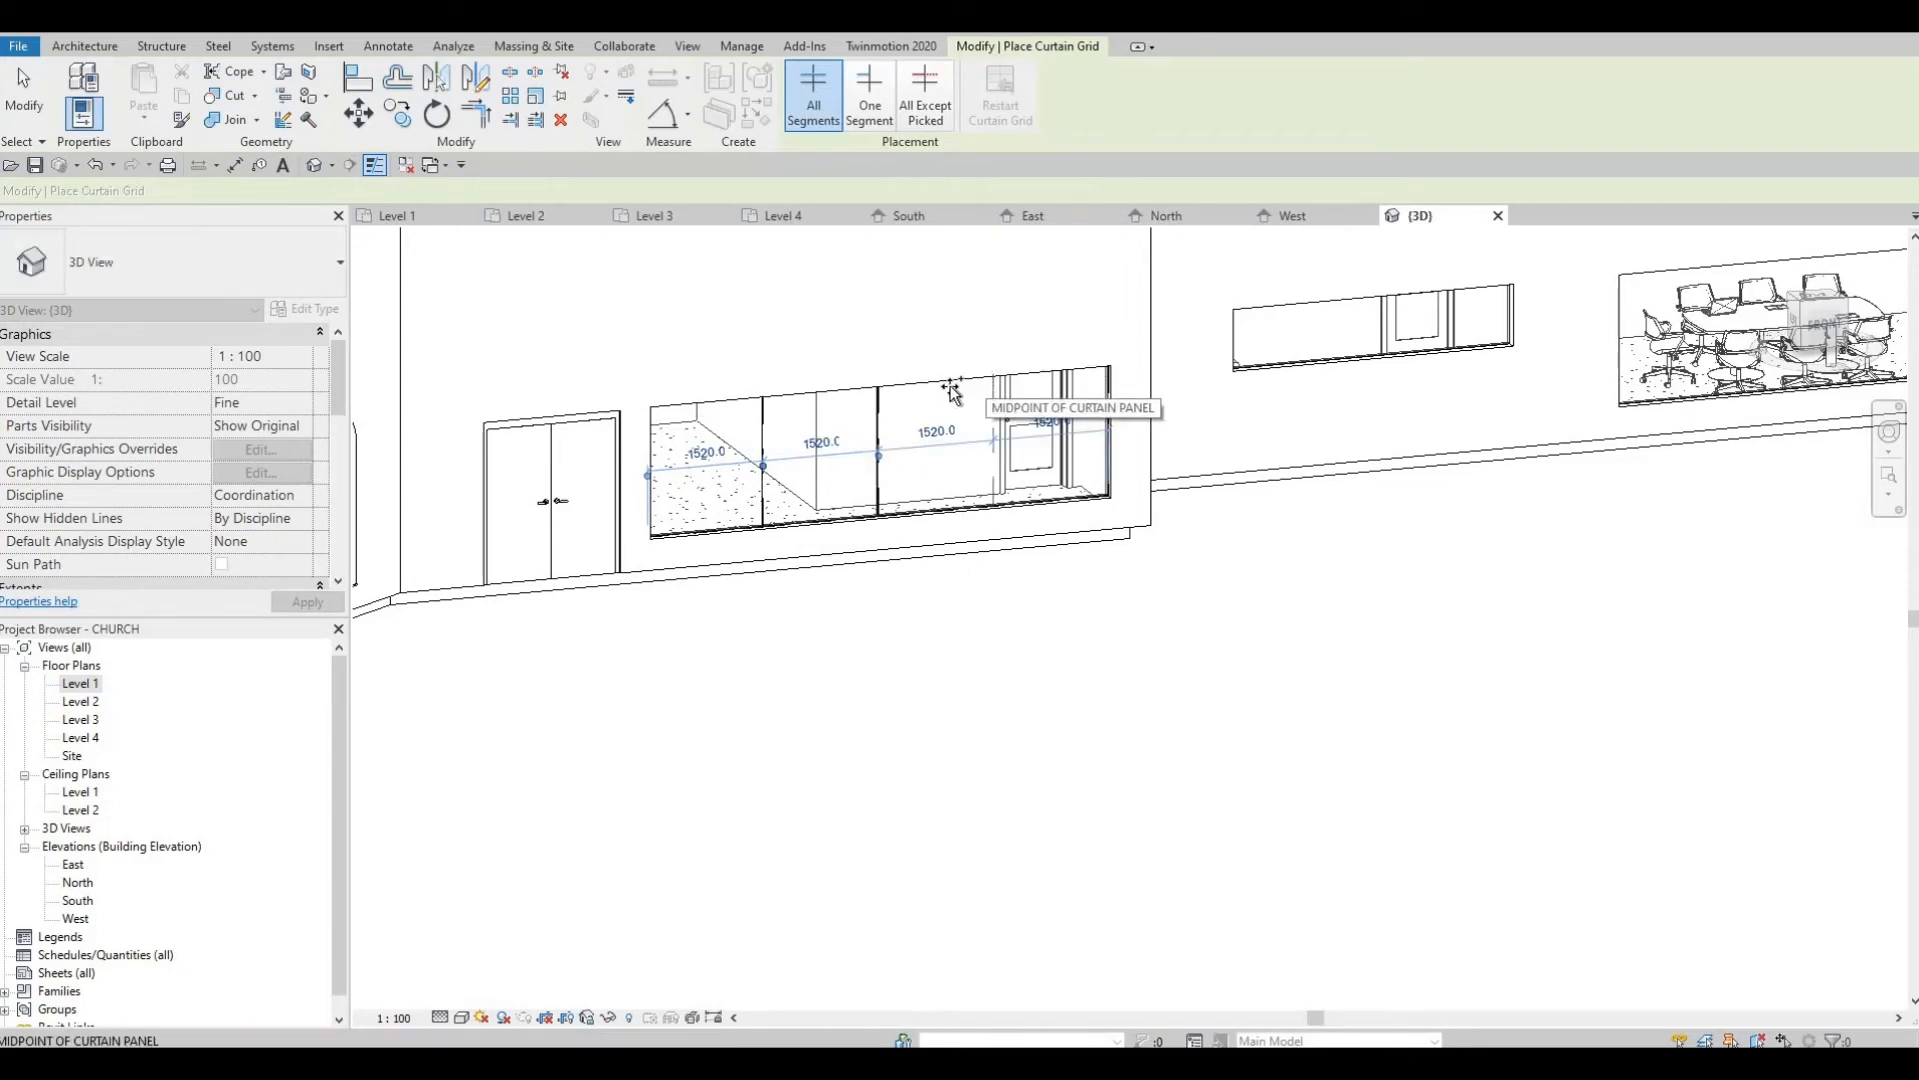
{"action": "key", "text": "Escape"}
{"action": "key", "text": "Escape"}
{"action": "left_click", "coordinate": [763, 440]}
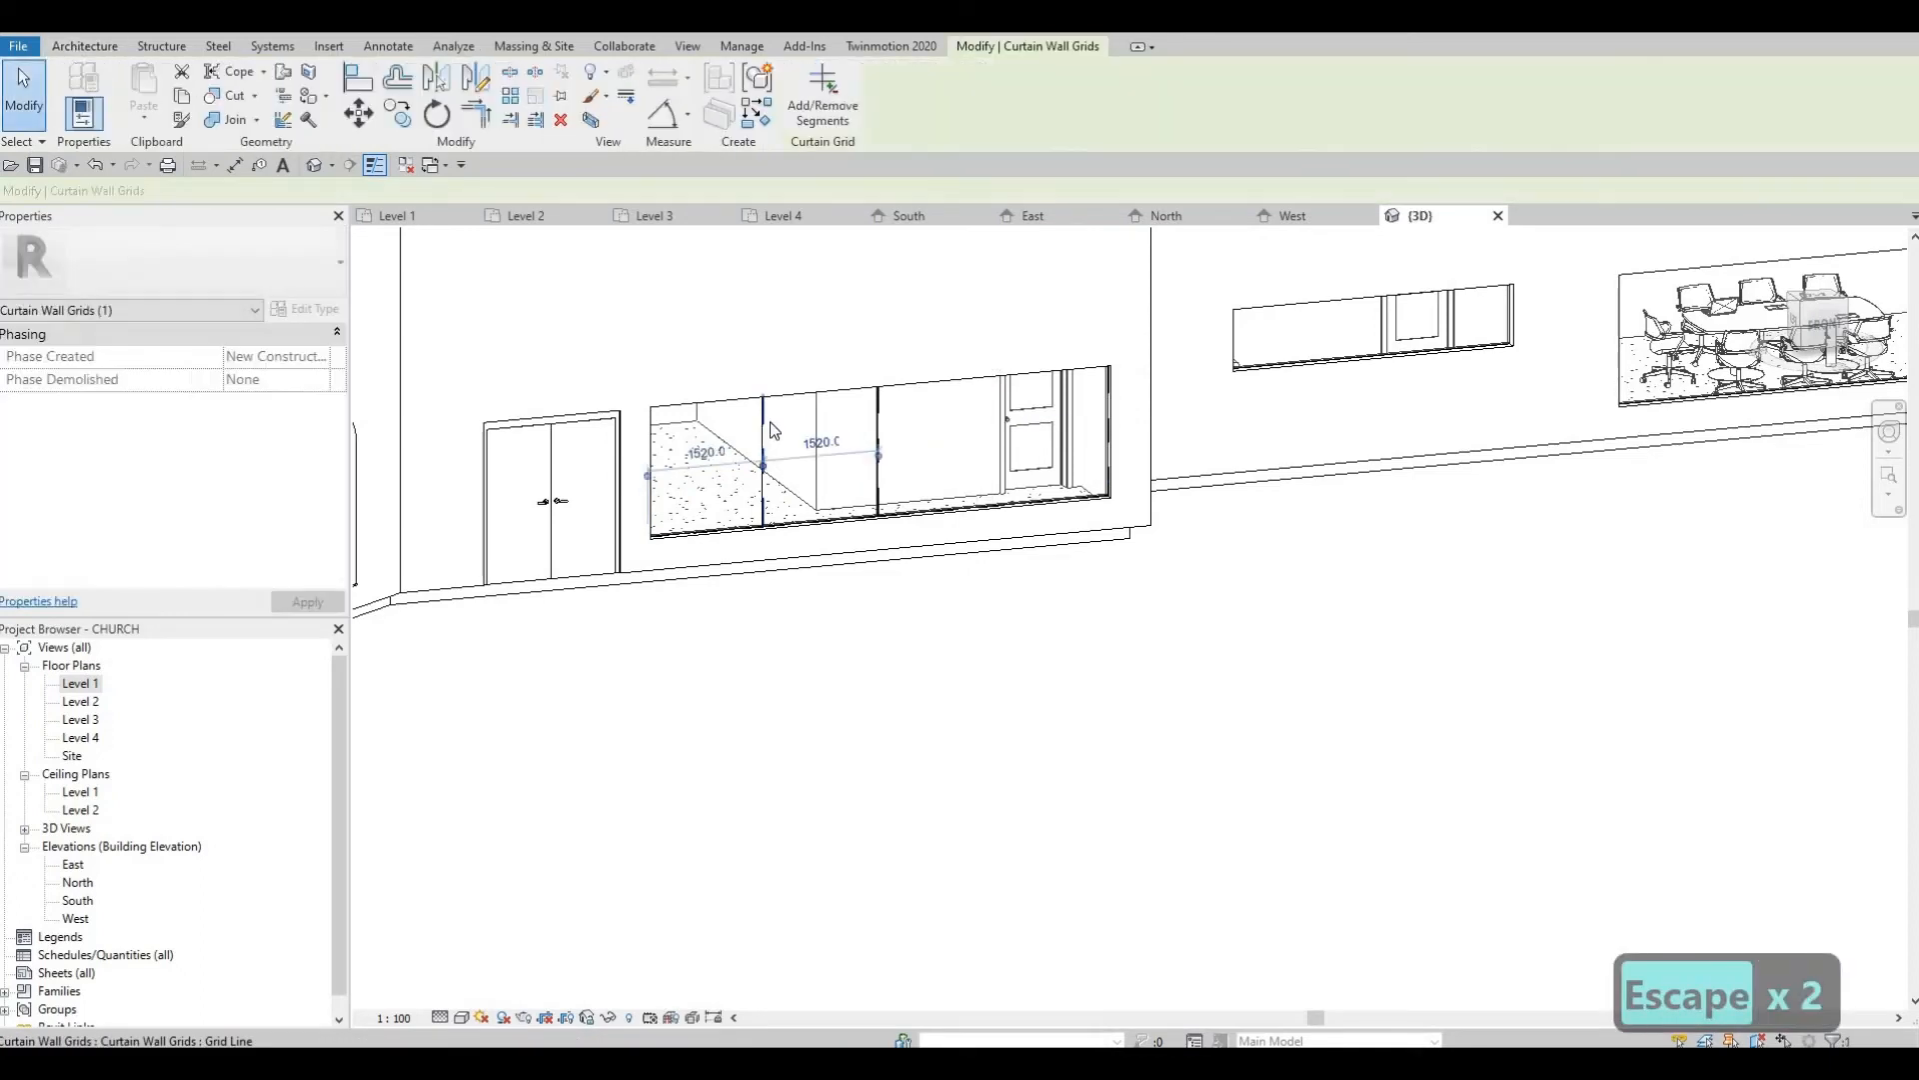
{"action": "key", "text": "Delete"}
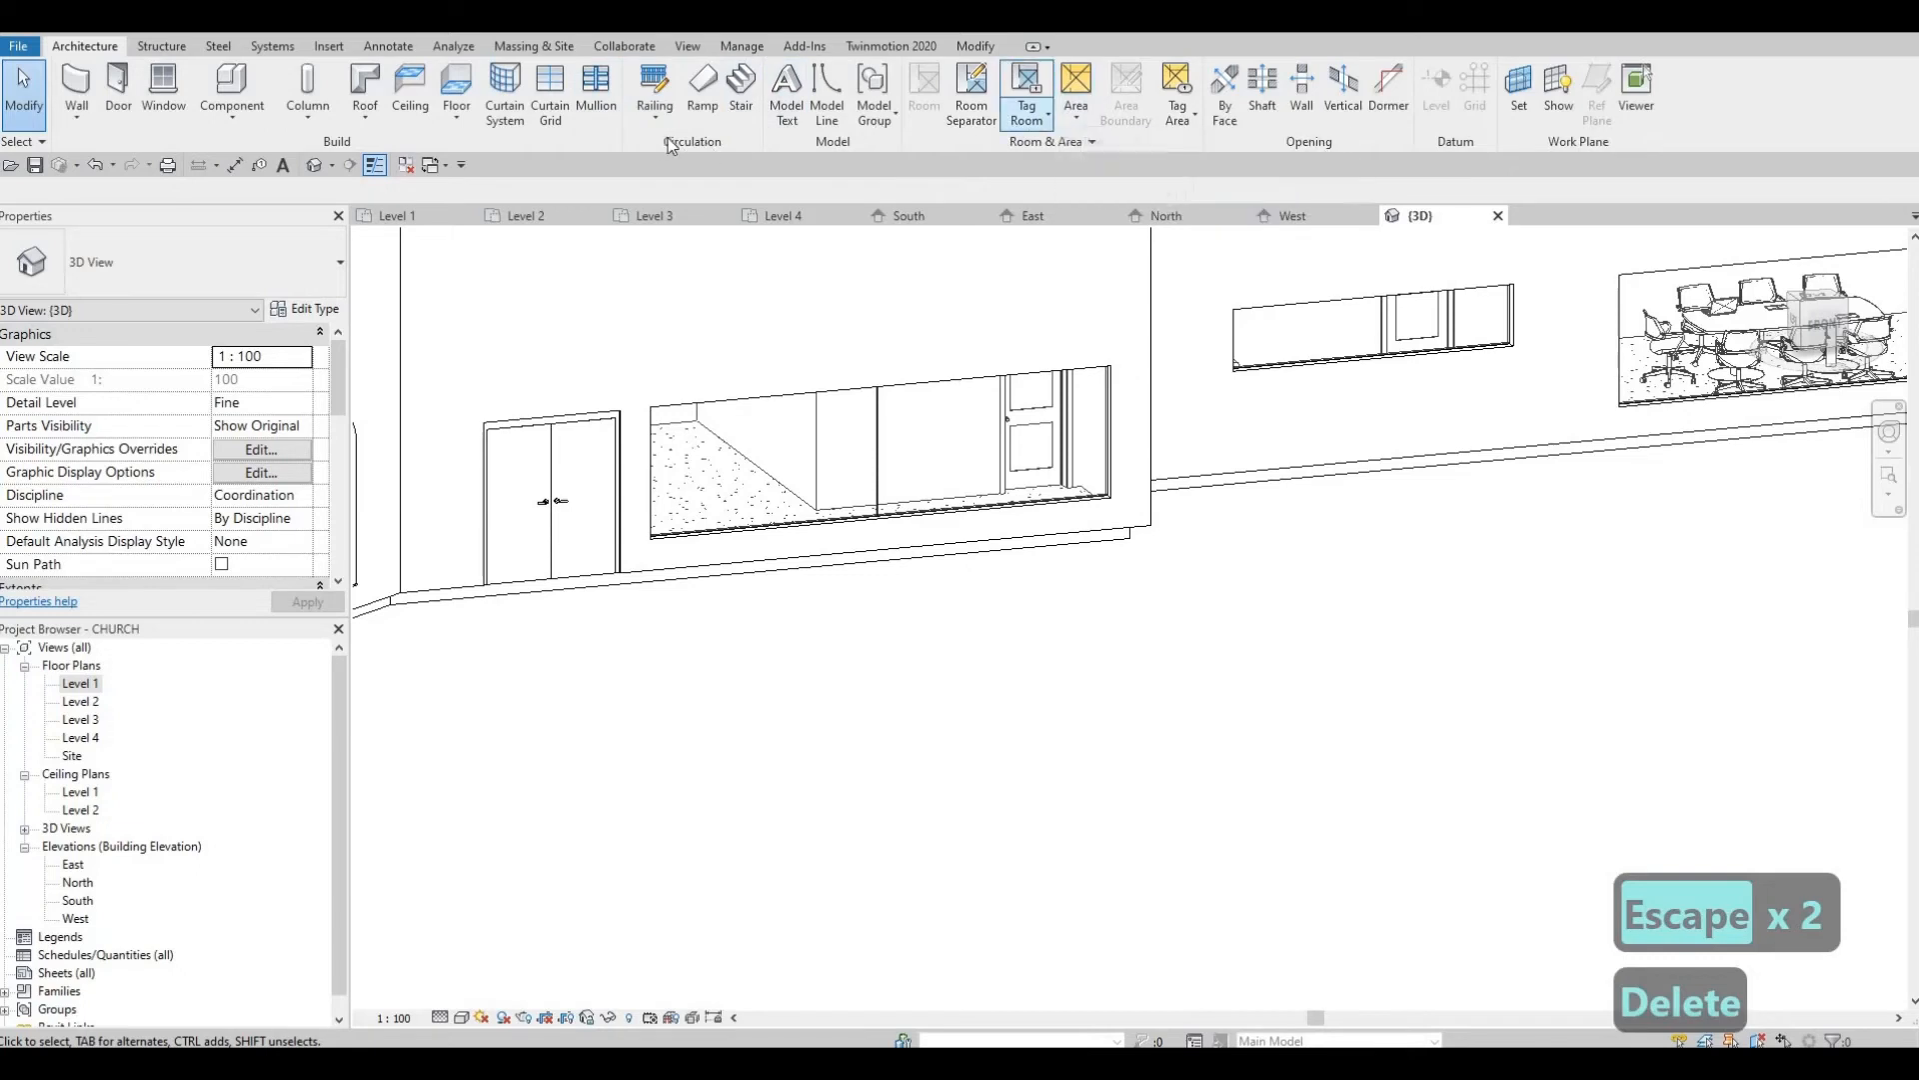
Divide each half of the projecting wing's curtain wall into three equal 1013.3 mm panels with vertical grid lines
{"action": "left_click", "coordinate": [553, 112]}
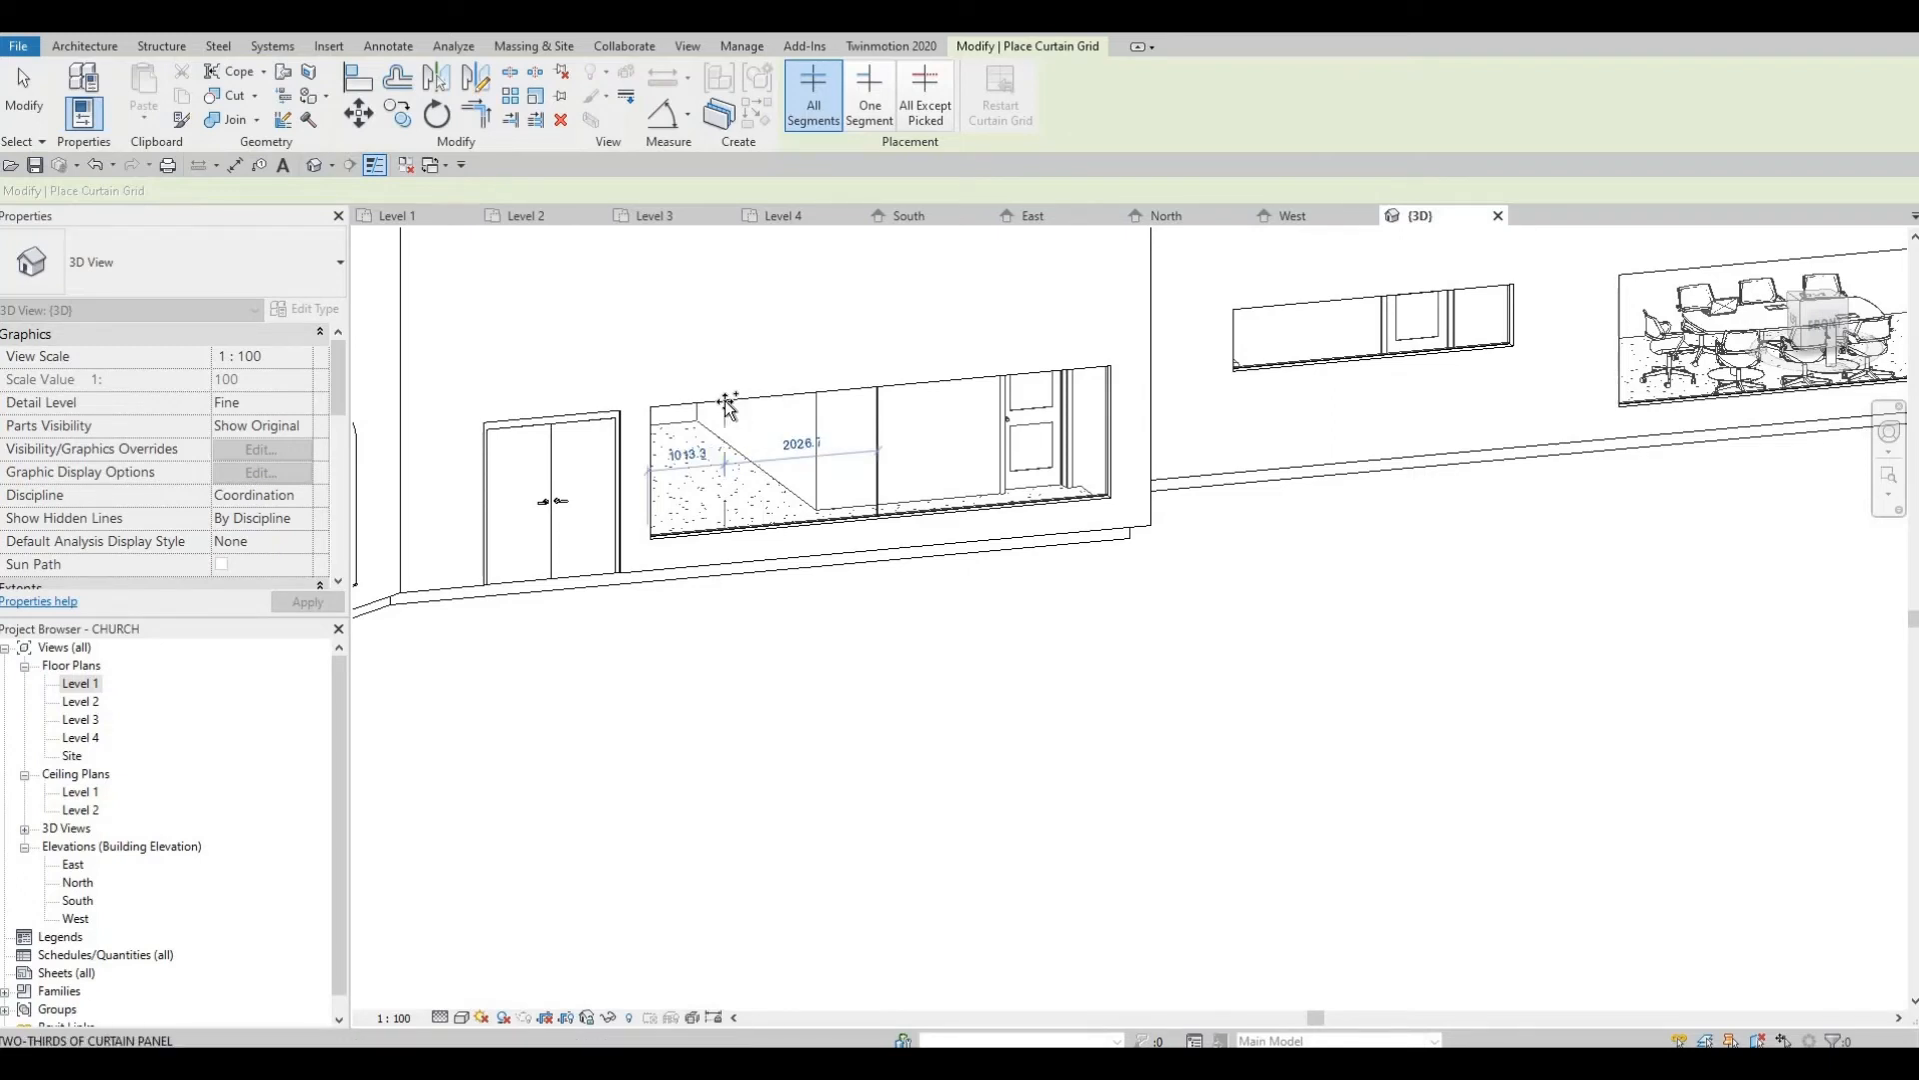
{"action": "left_click", "coordinate": [726, 403]}
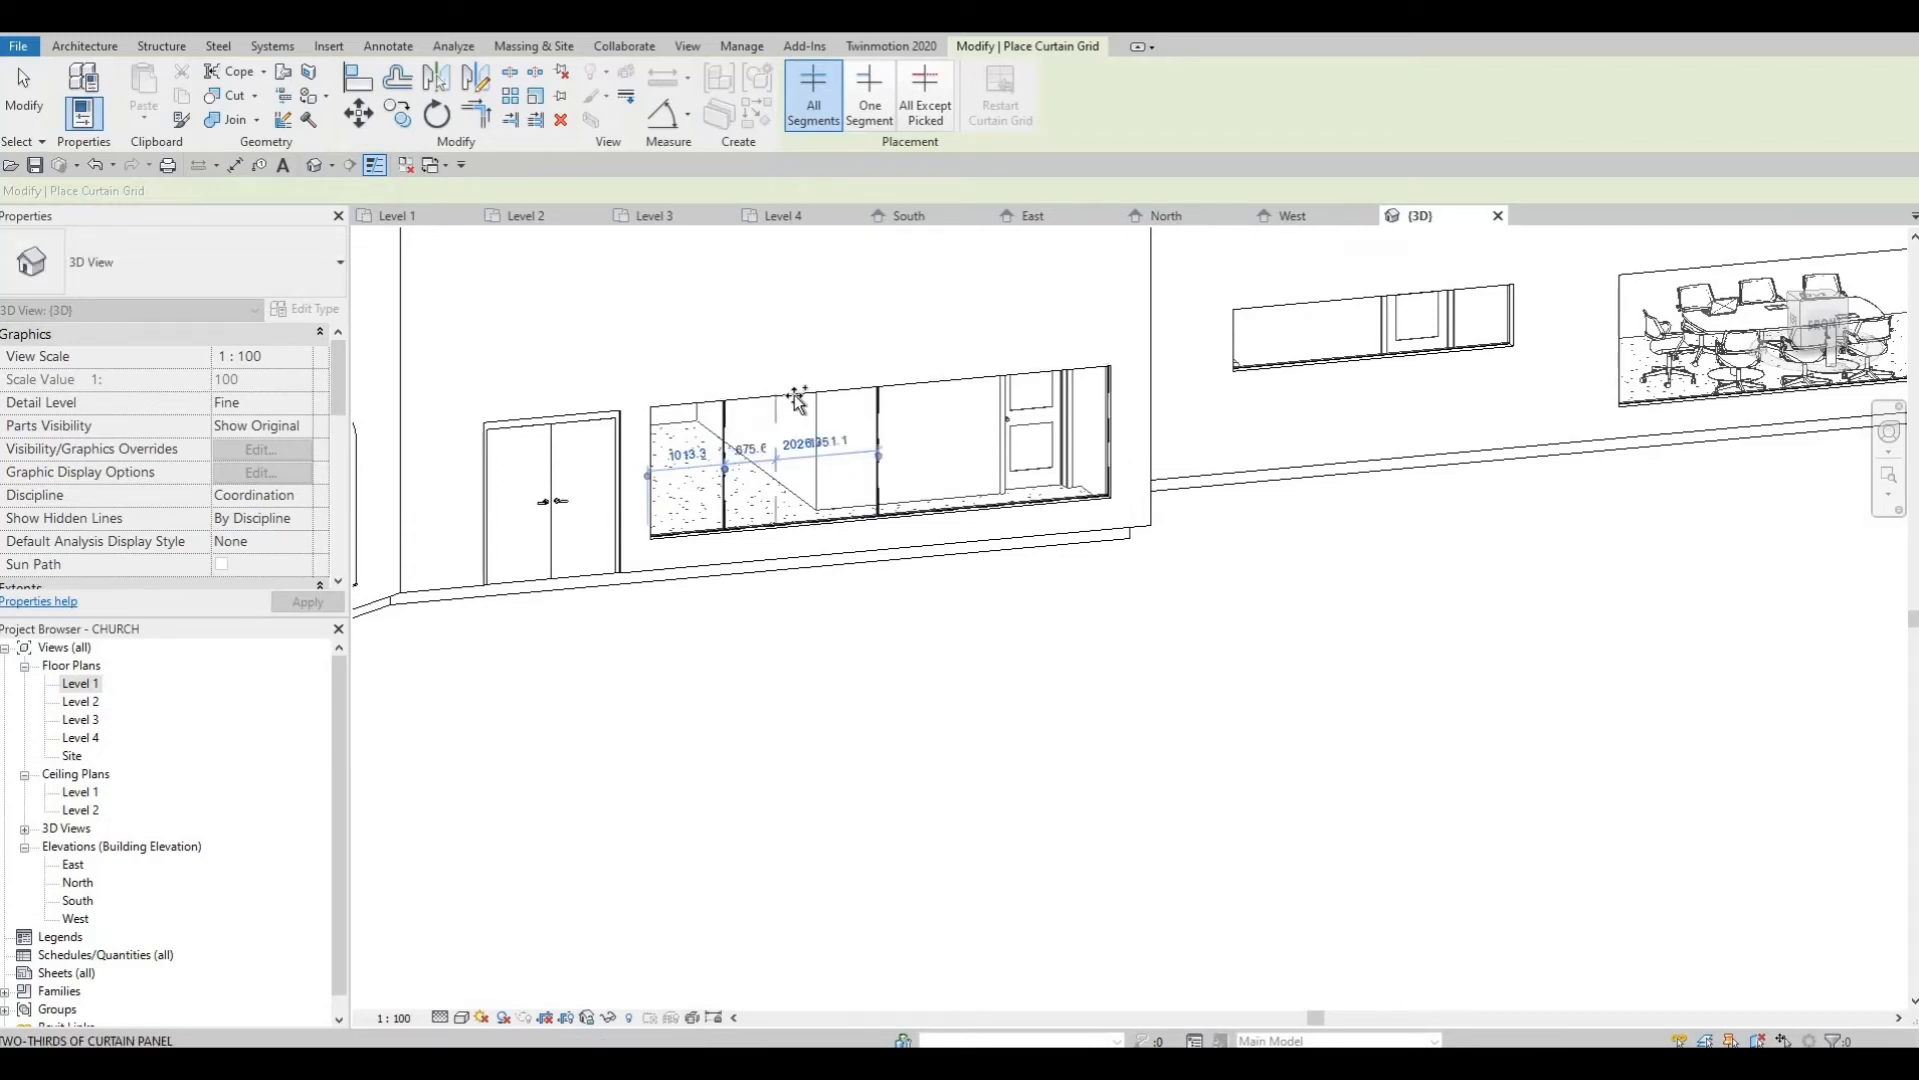
{"action": "left_click", "coordinate": [853, 400]}
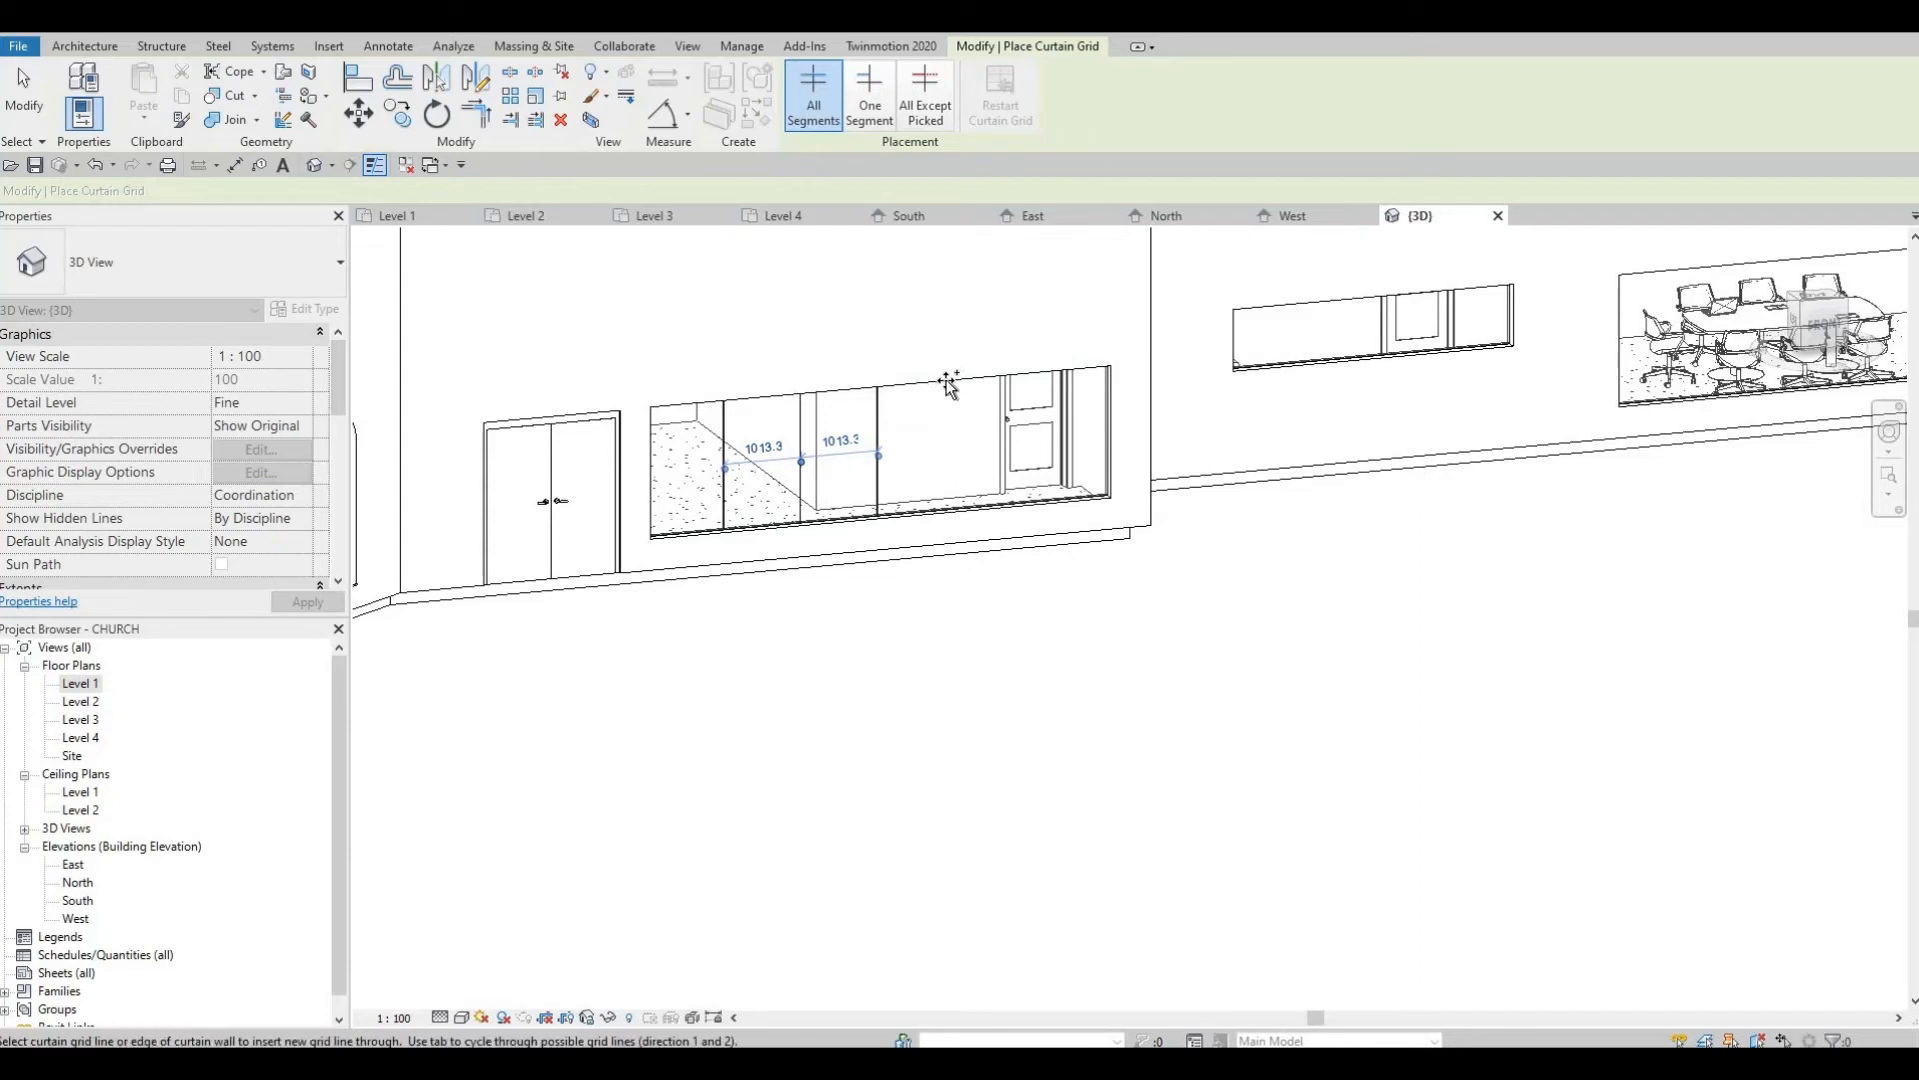
{"action": "left_click", "coordinate": [1016, 376]}
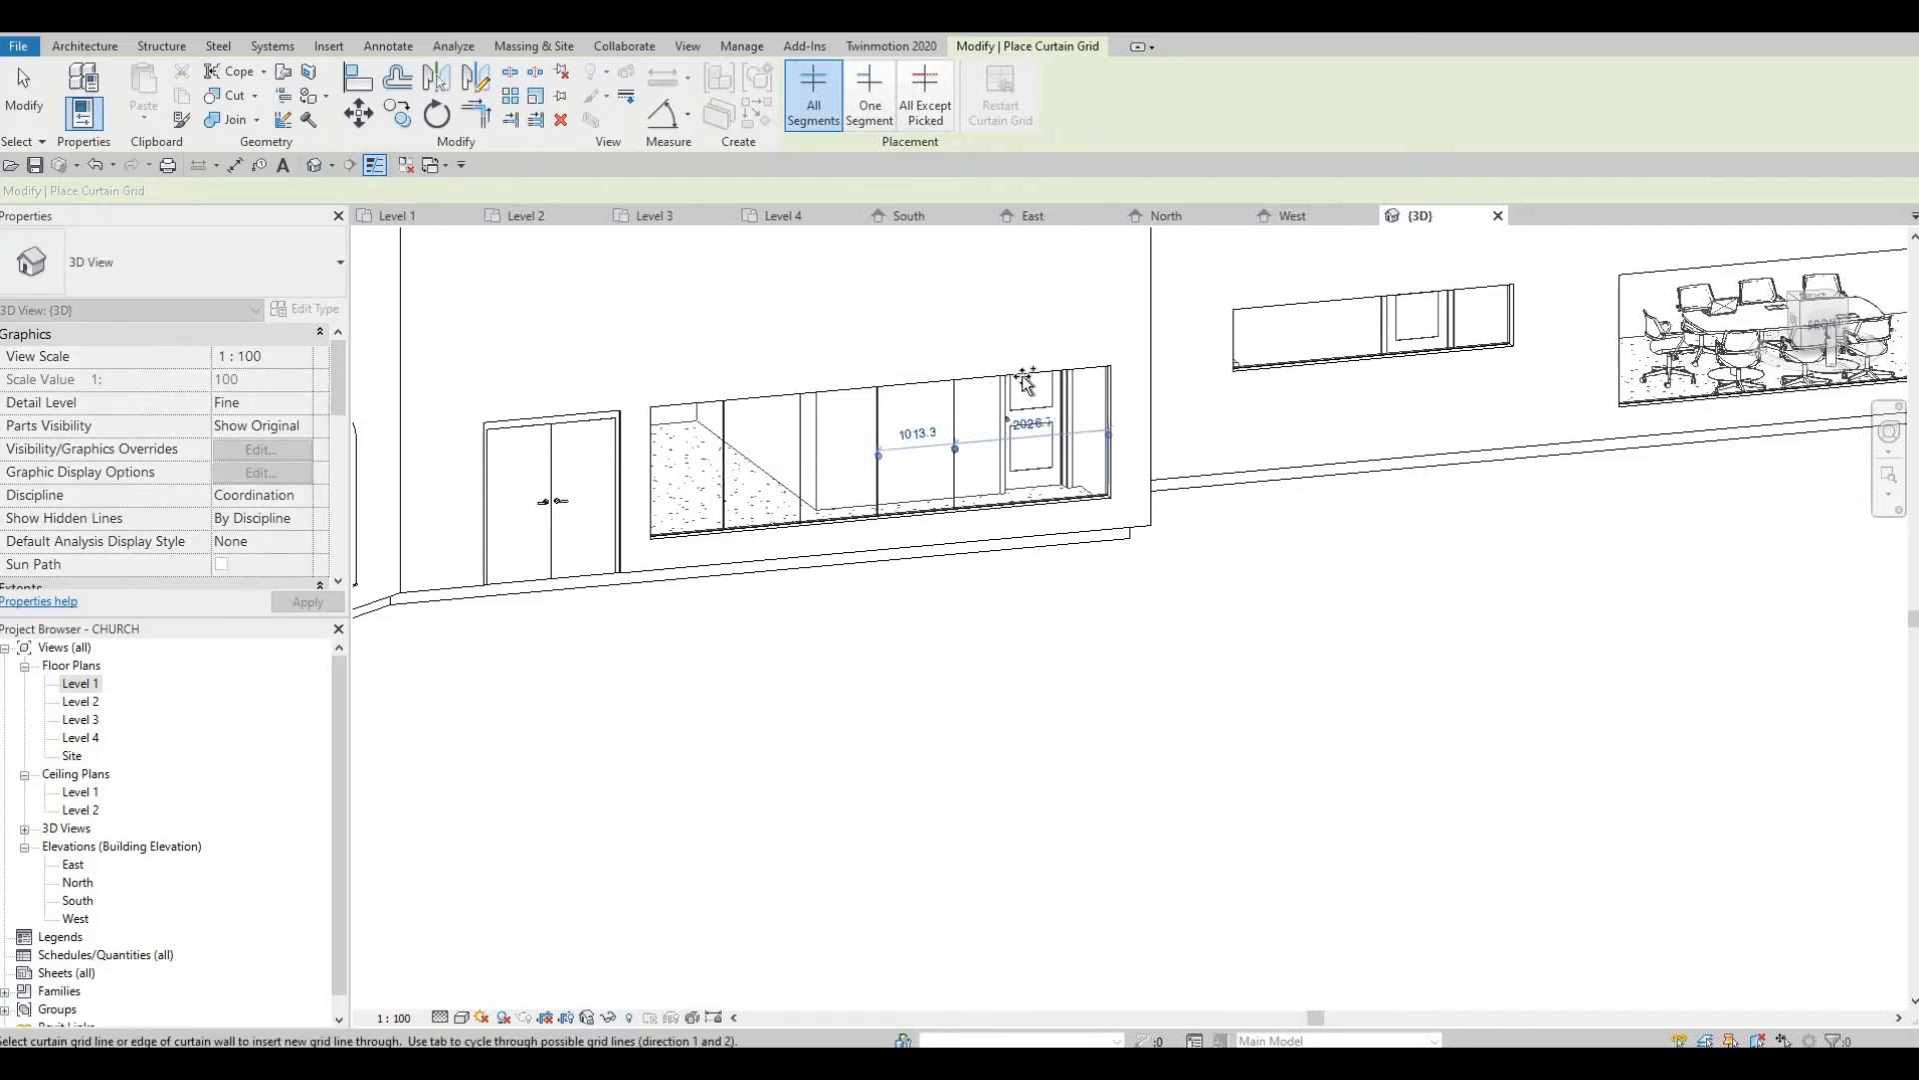
{"action": "left_click", "coordinate": [1066, 401]}
Divide the small, shallow front curtain wall into four equal 925 mm panels with vertical grid lines
{"action": "middle_click_drag", "start_coordinate": [1180, 302], "coordinate": [967, 290]}
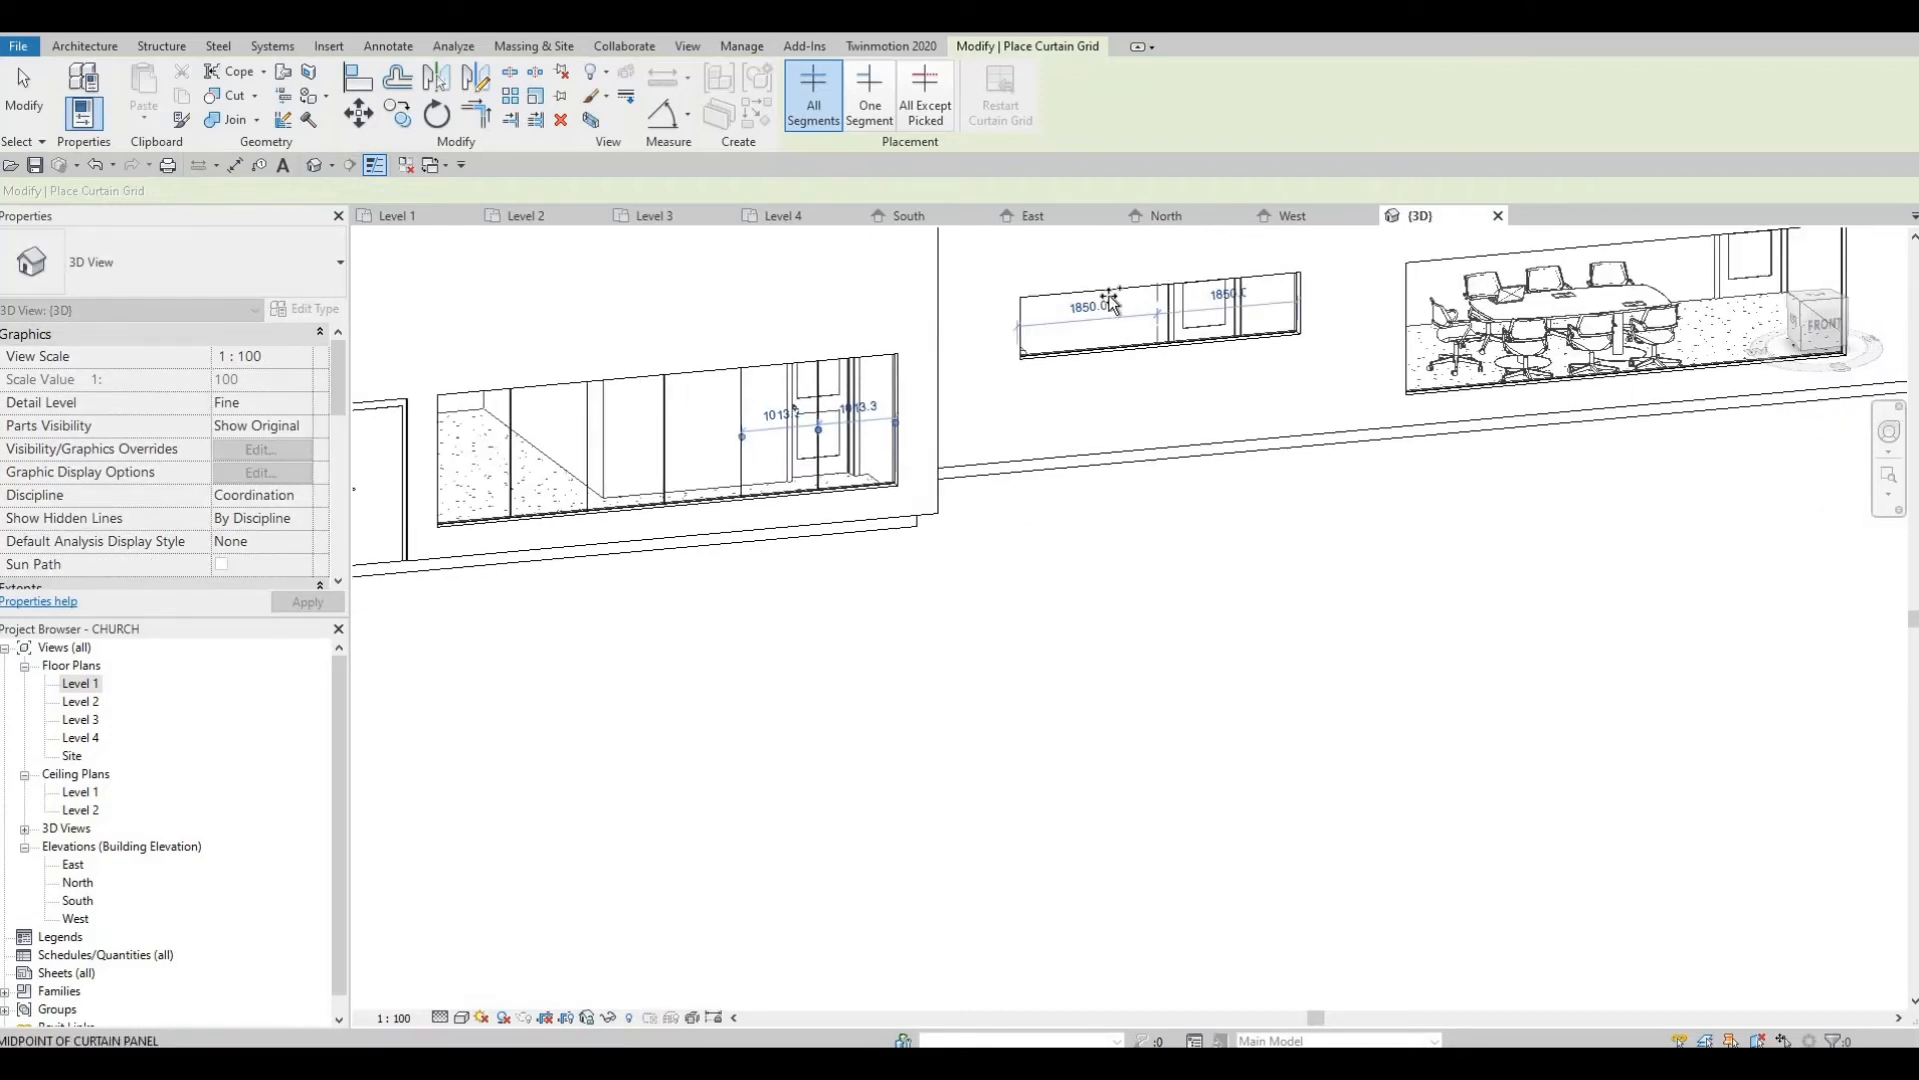
{"action": "left_click", "coordinate": [1110, 302]}
{"action": "scroll", "coordinate": [1111, 299], "scroll_direction": "up", "scroll_amount": 2}
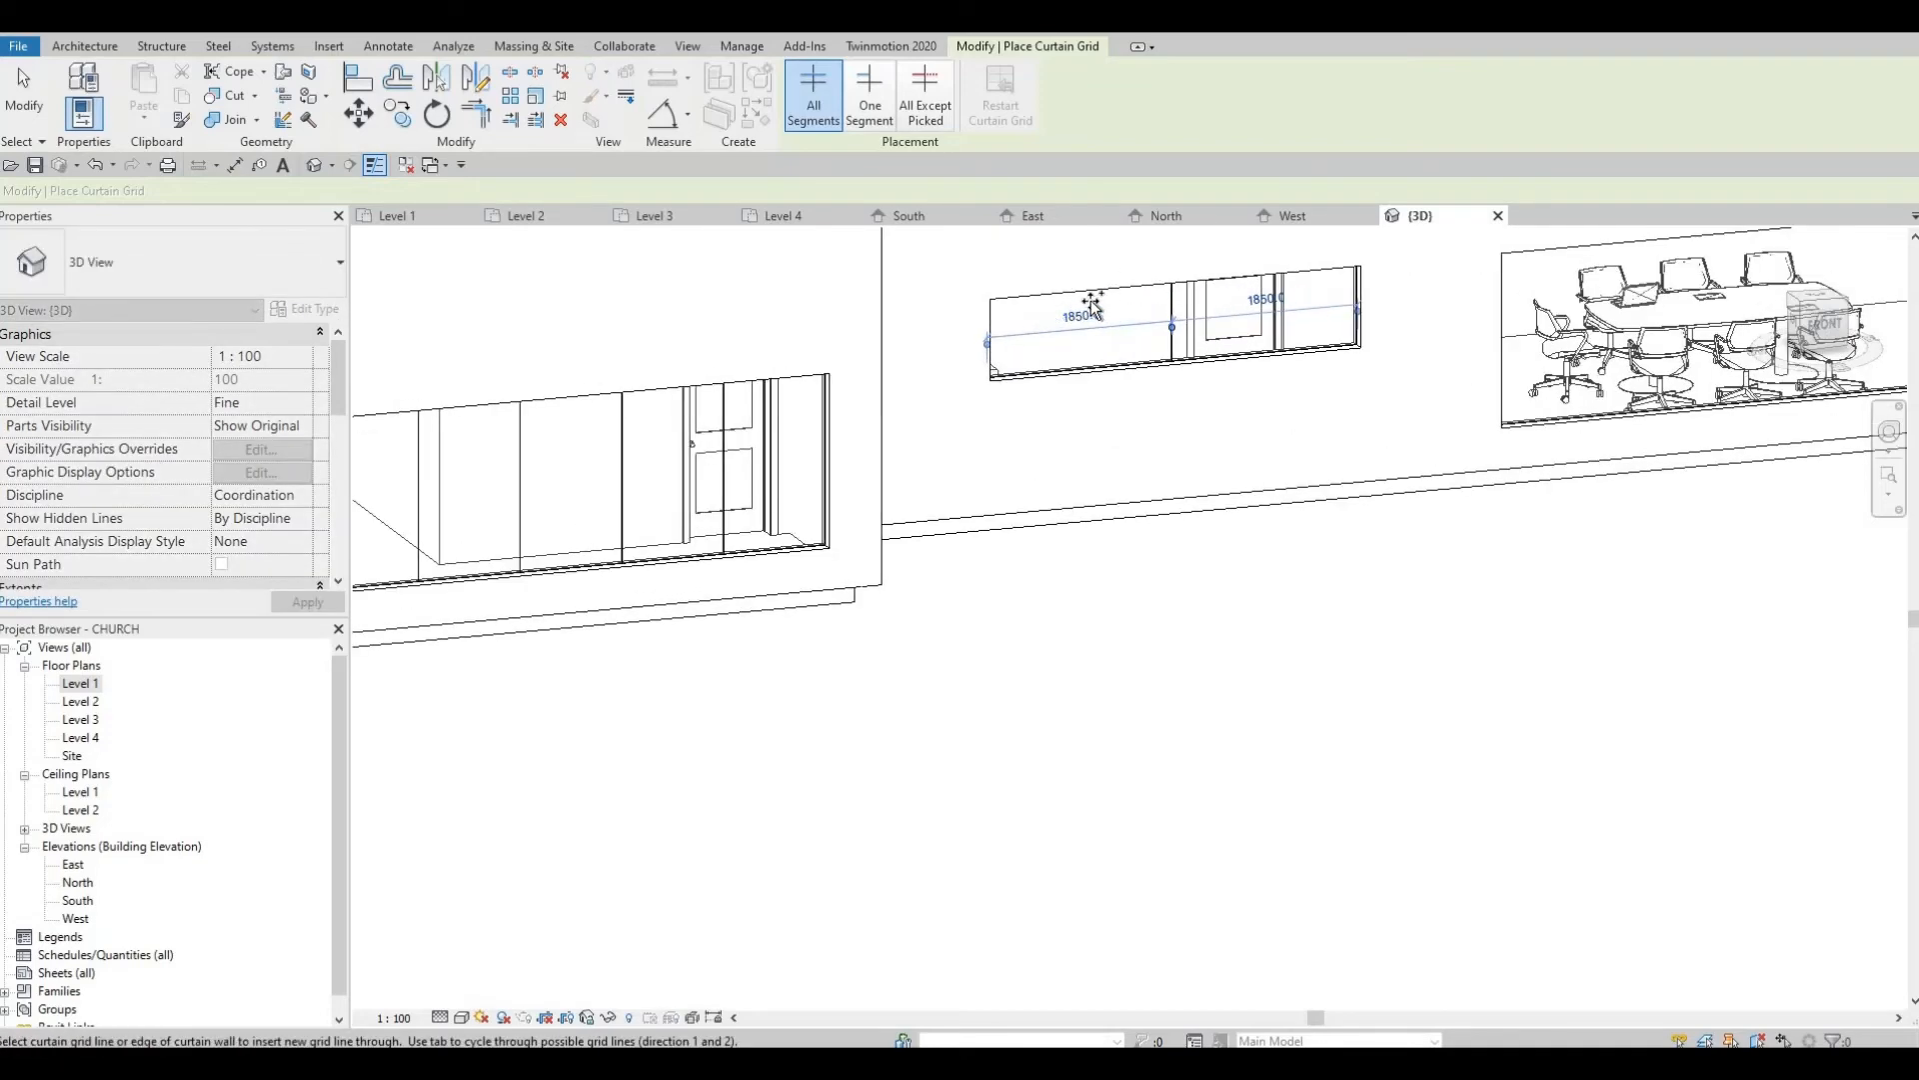
{"action": "scroll", "coordinate": [1092, 305], "scroll_direction": "up", "scroll_amount": 1}
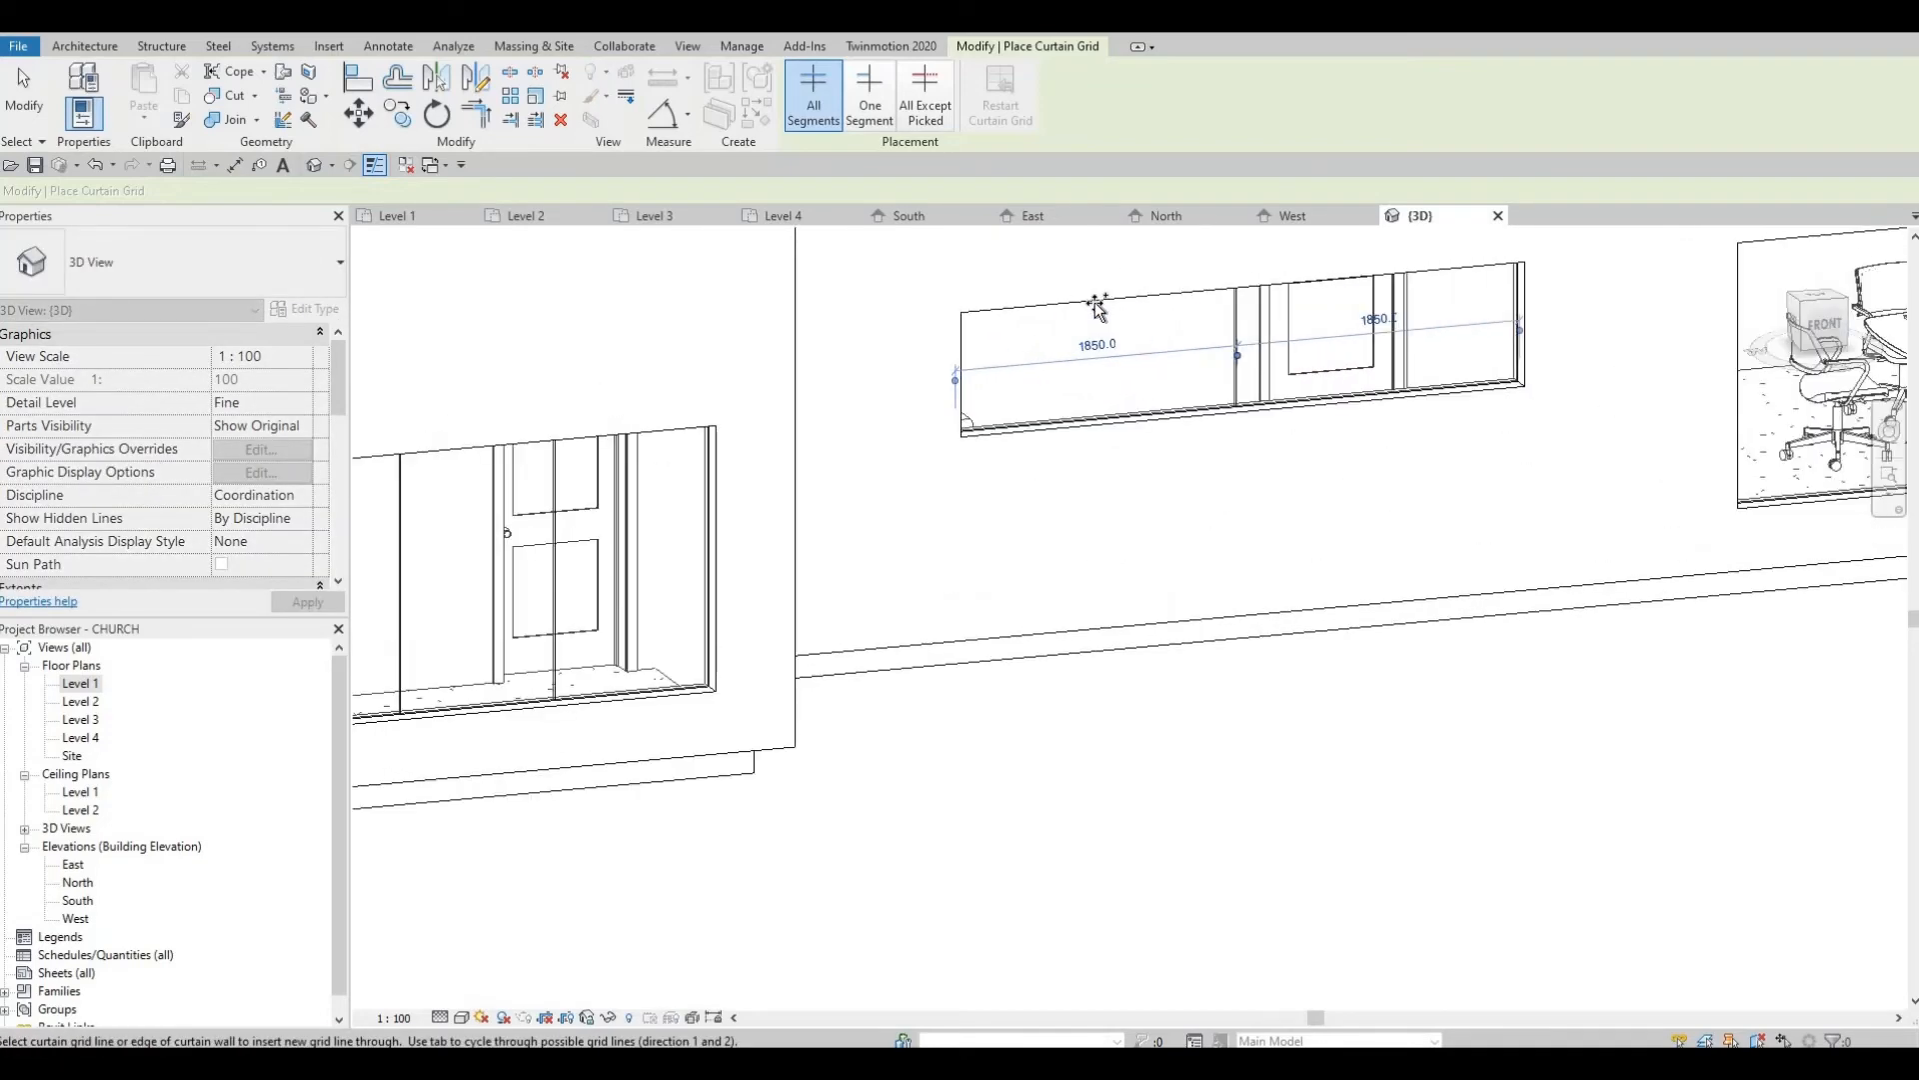
{"action": "left_click", "coordinate": [1094, 302]}
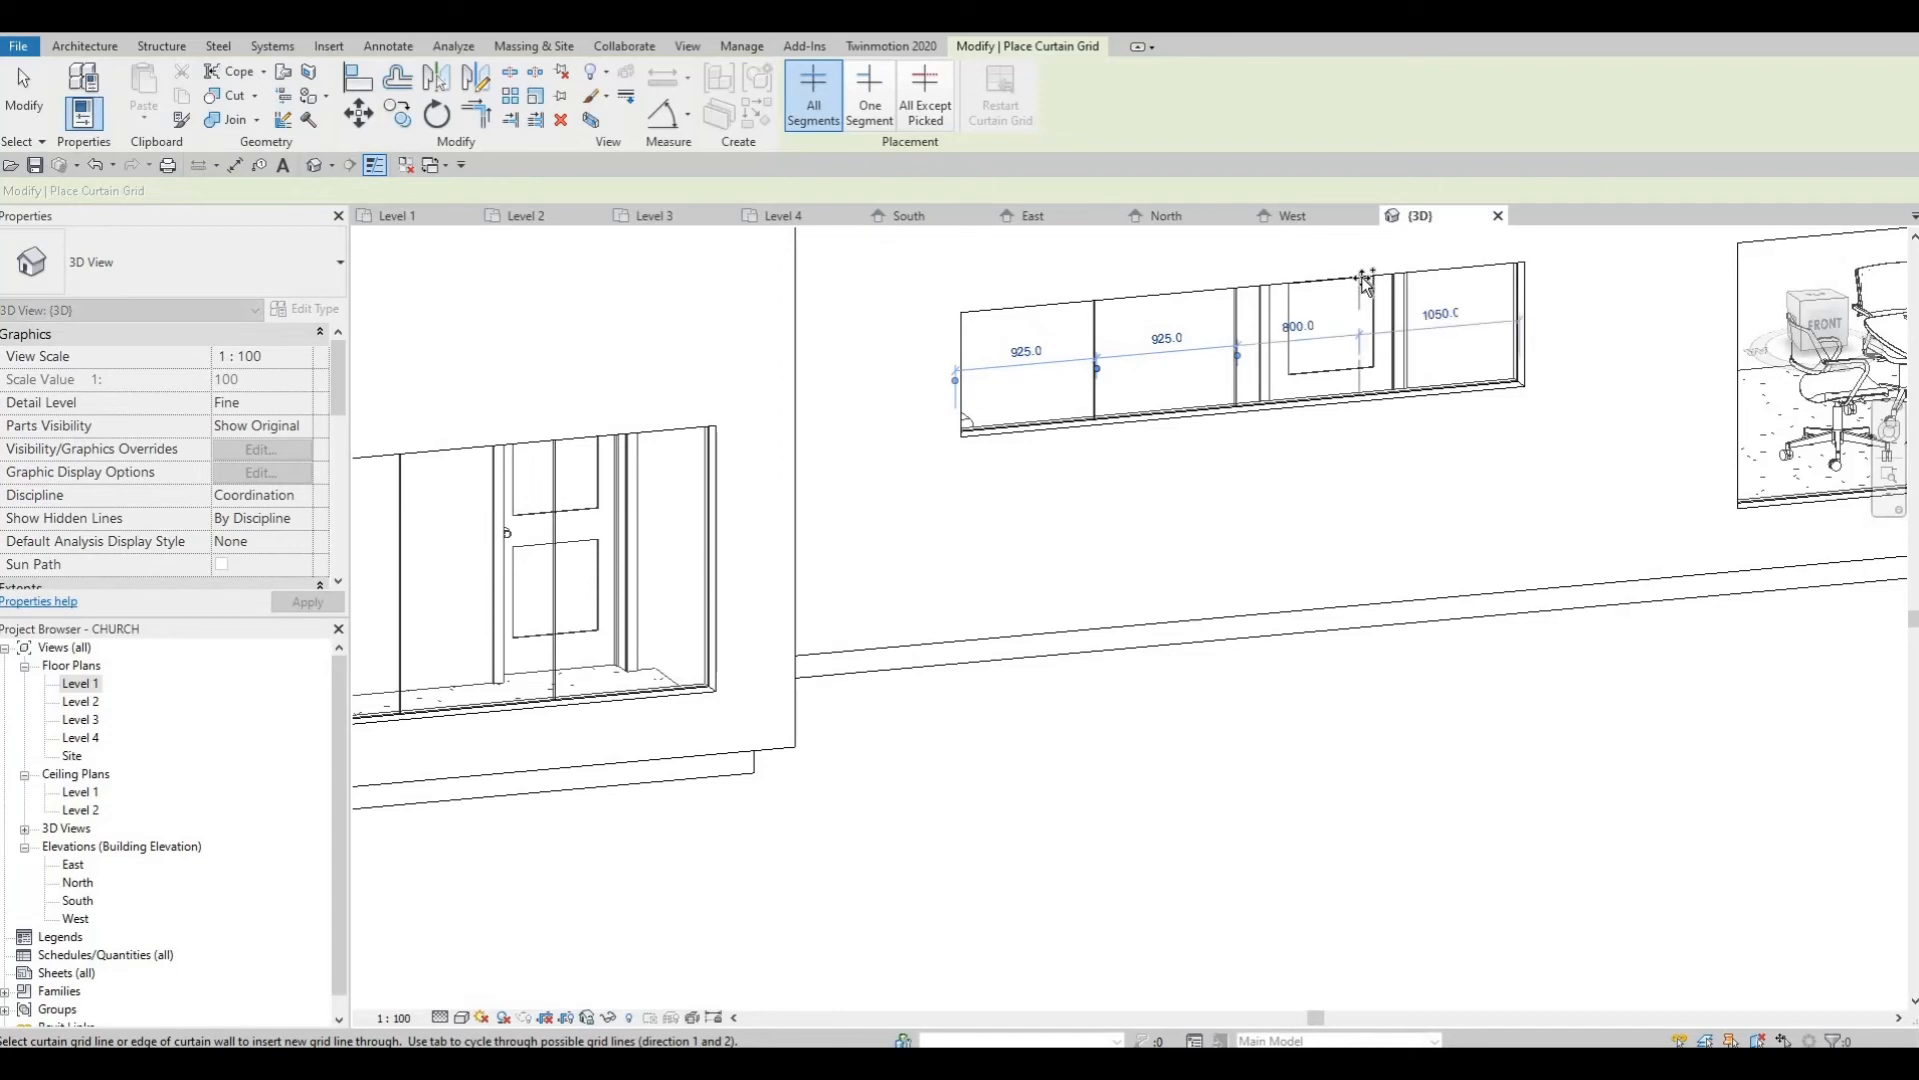
{"action": "left_click", "coordinate": [1360, 328]}
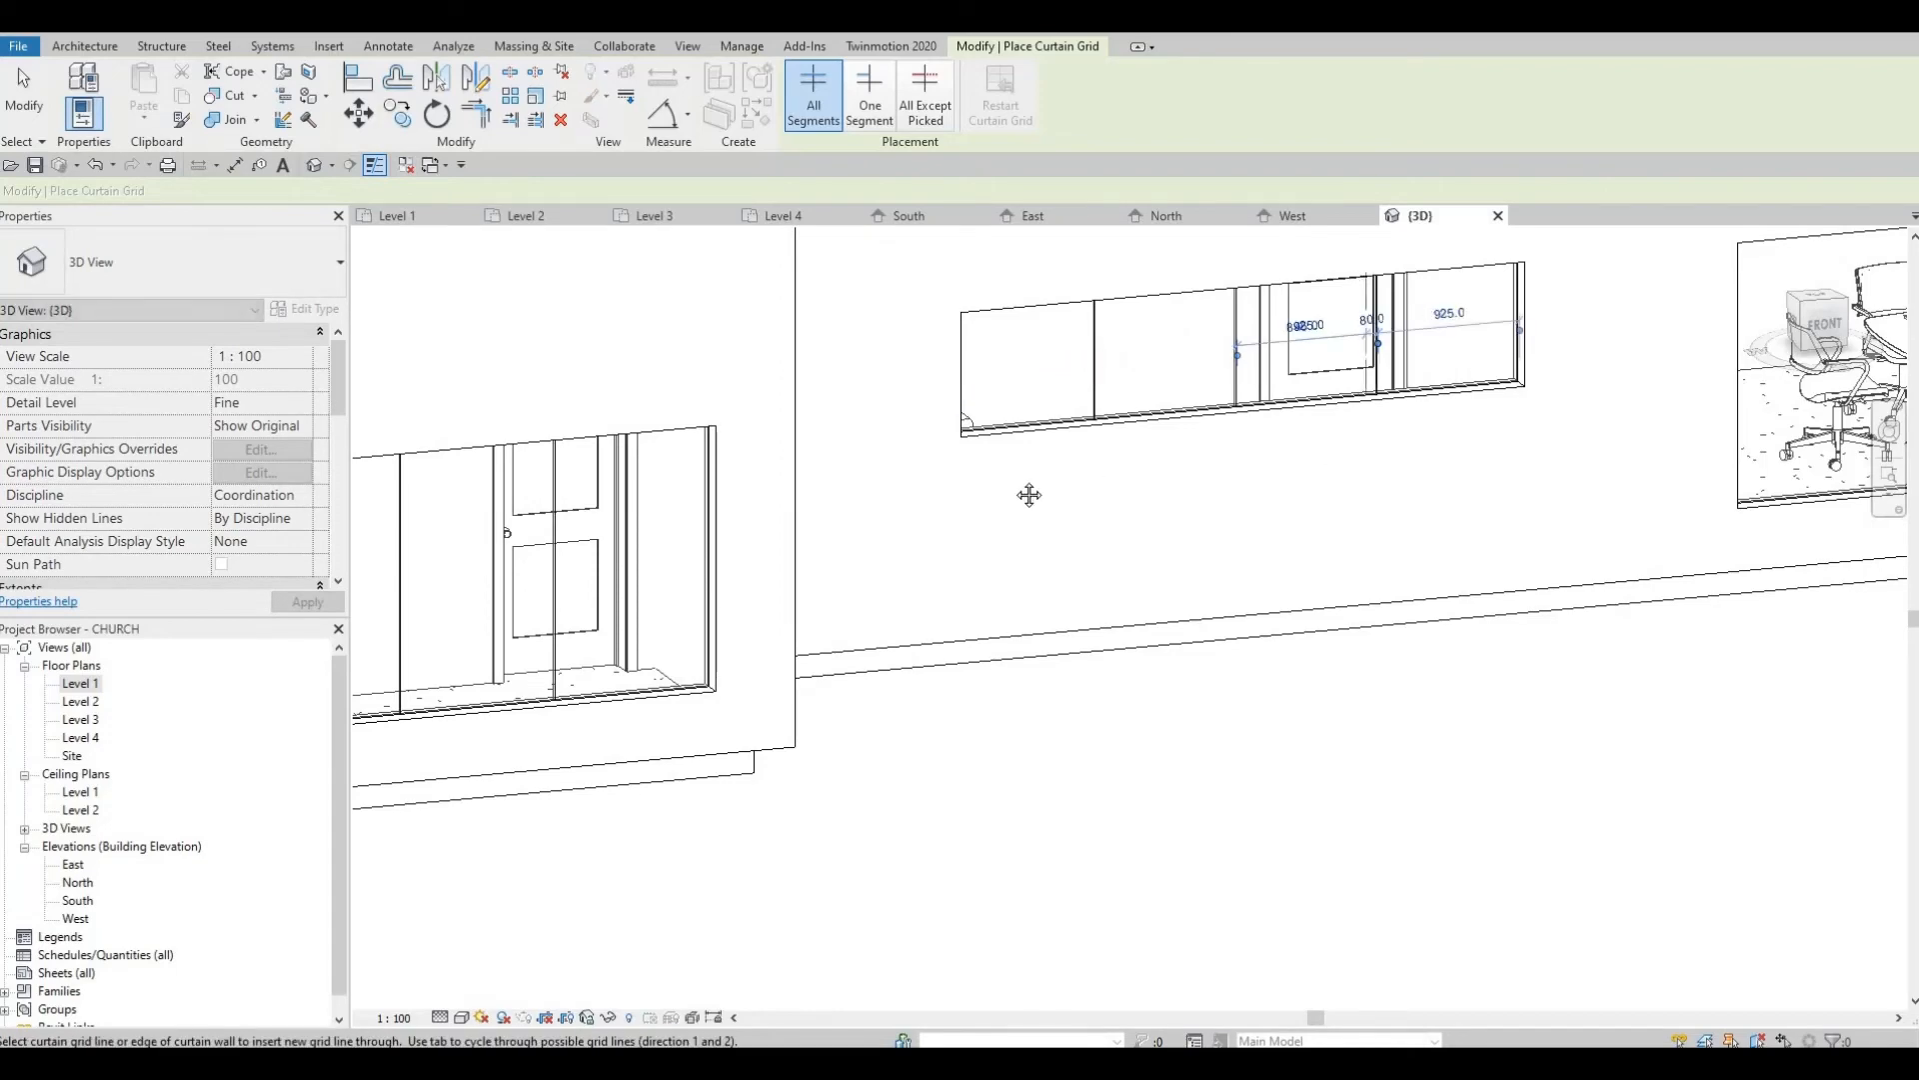
Divide the front meeting room's curtain wall into six equal 966.7 mm panels with vertical grid lines
{"action": "scroll", "coordinate": [1169, 401], "scroll_direction": "down", "scroll_amount": 3}
{"action": "middle_click_drag", "start_coordinate": [1028, 493], "coordinate": [735, 455]}
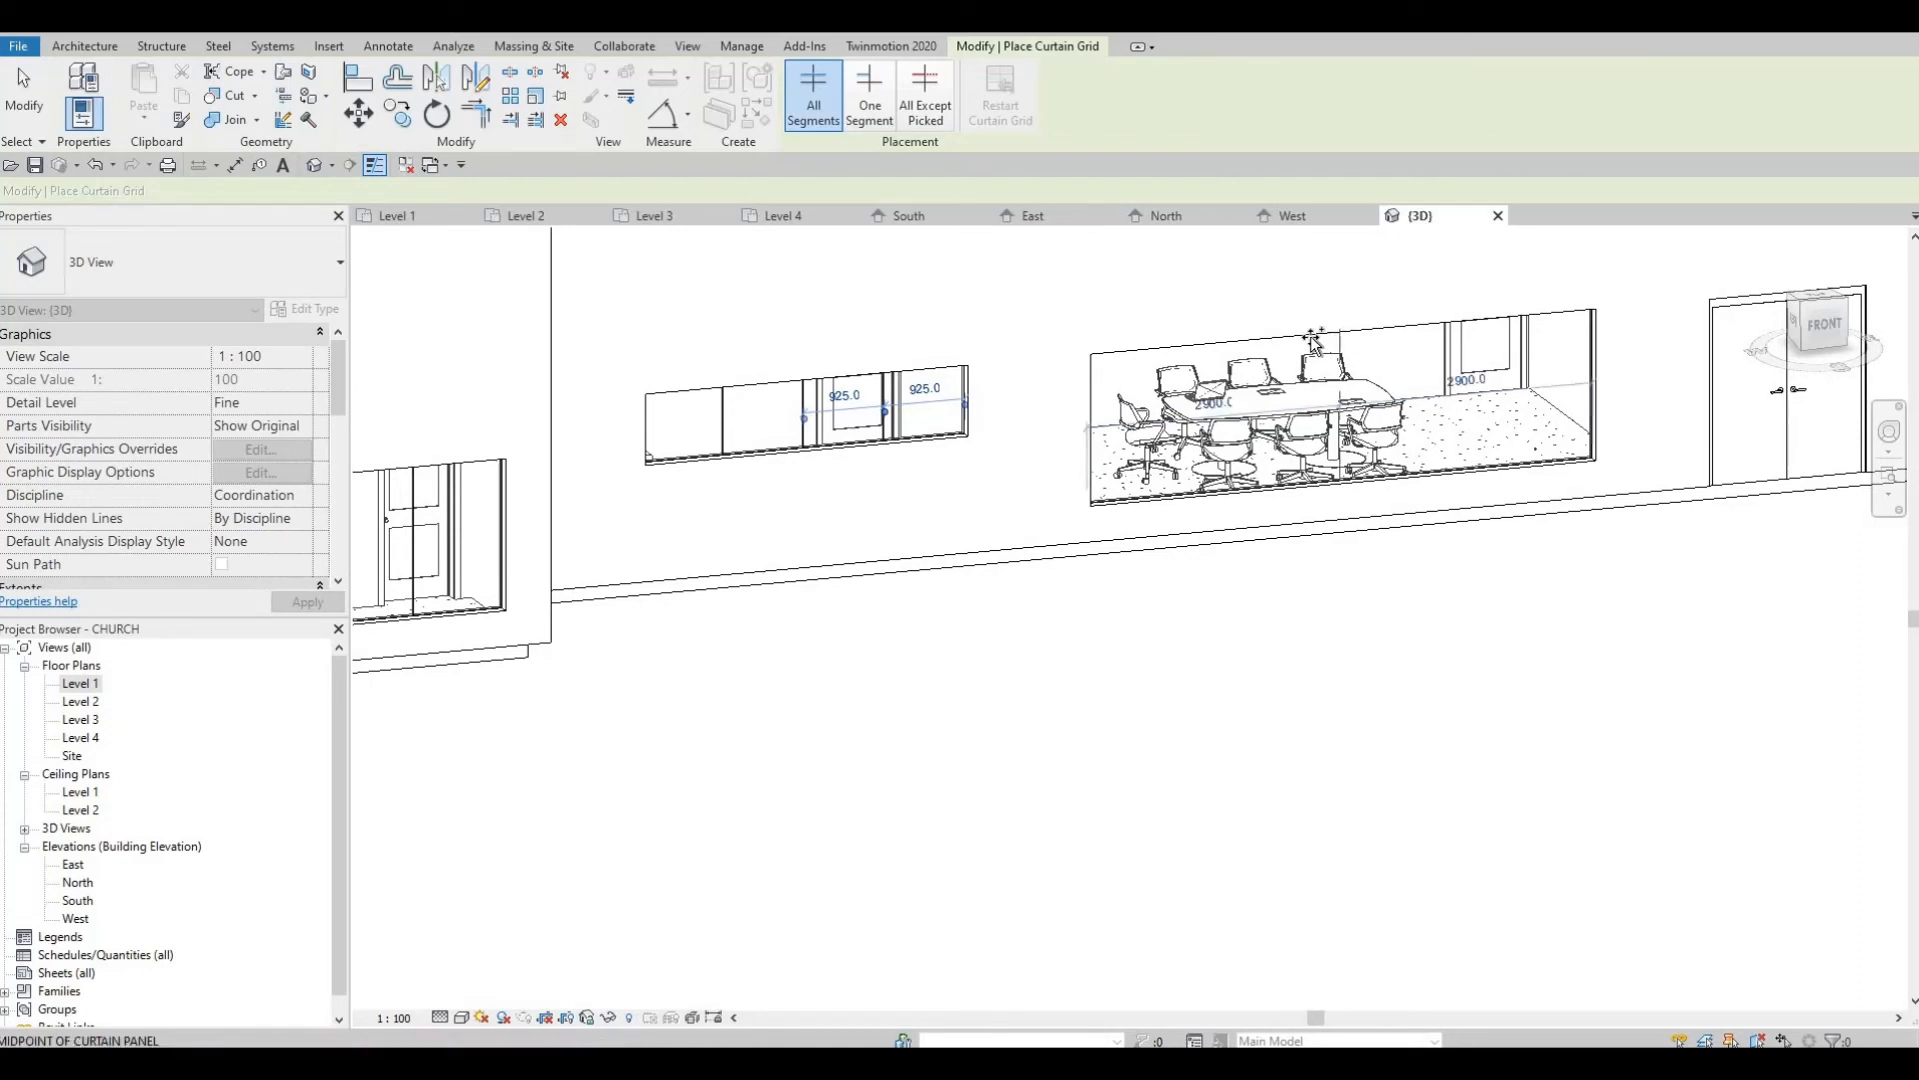
{"action": "left_click", "coordinate": [1313, 340]}
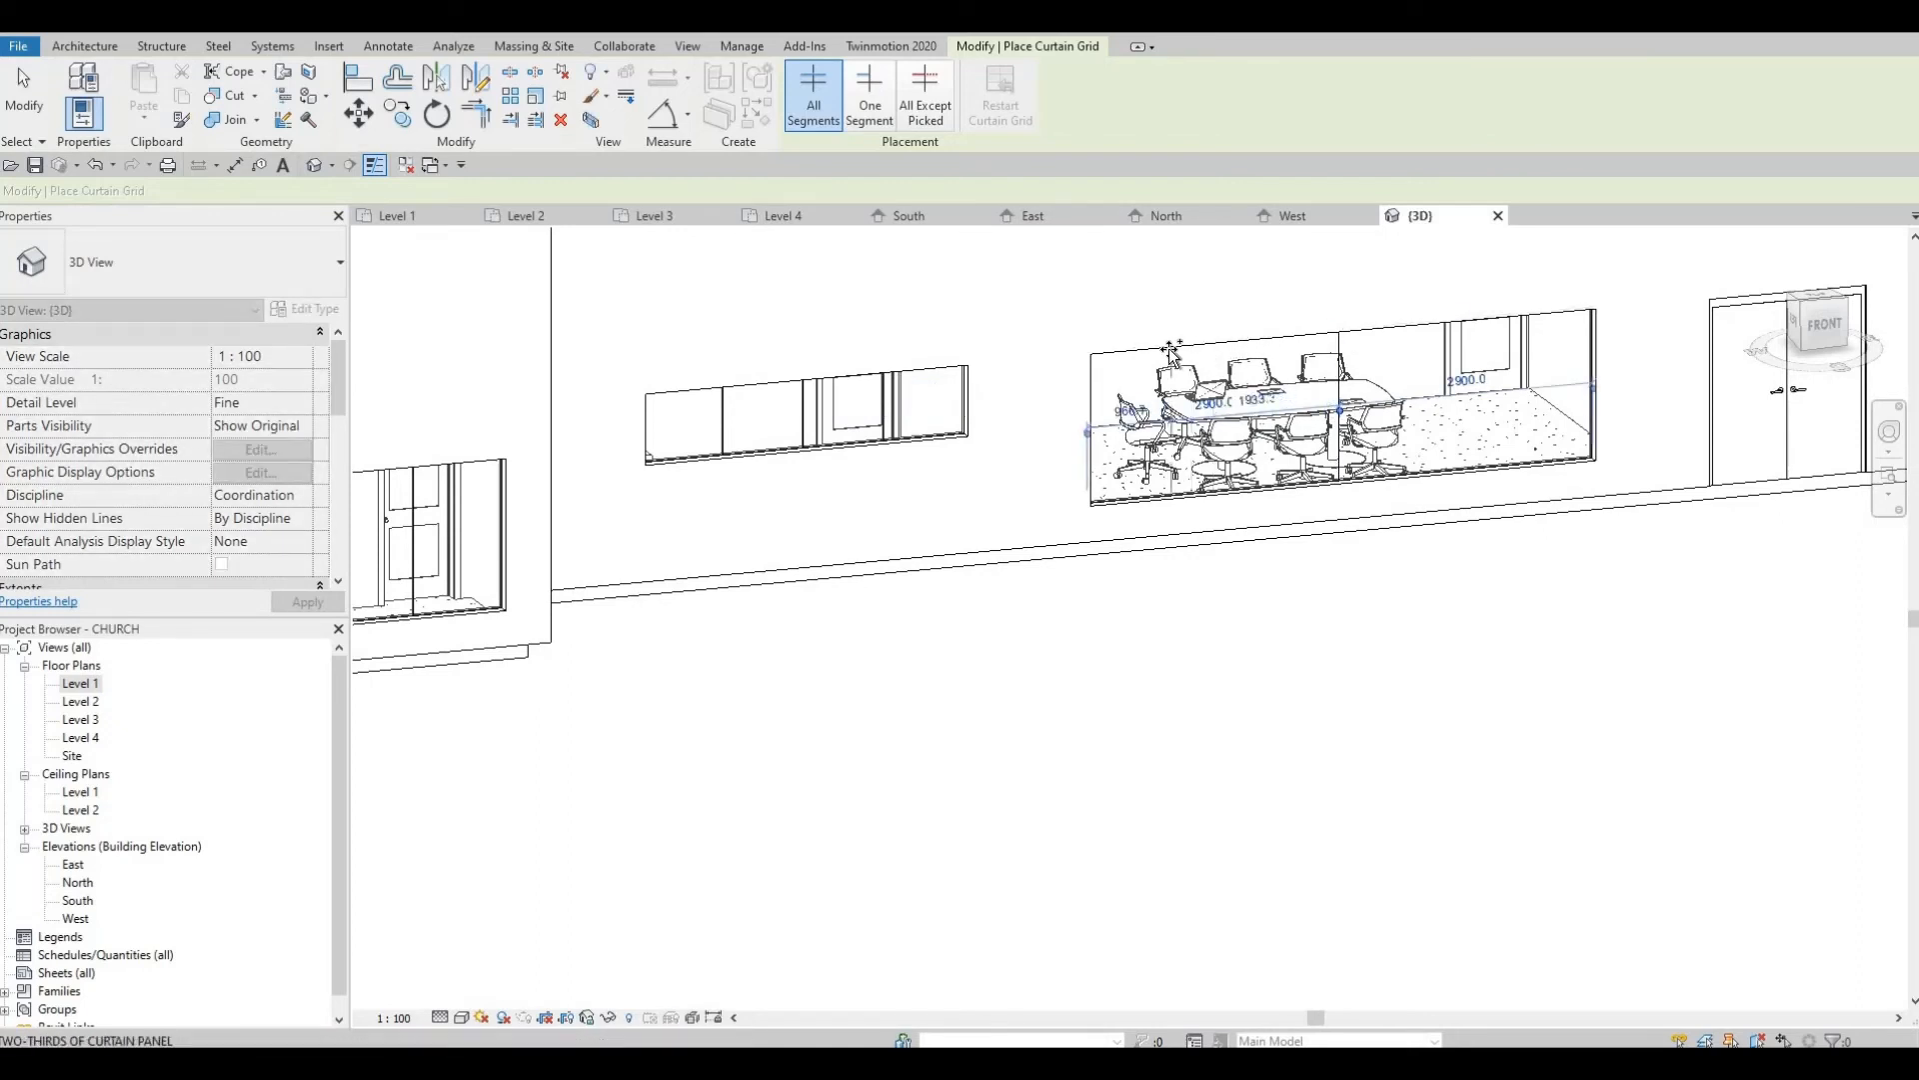
{"action": "left_click", "coordinate": [1246, 347]}
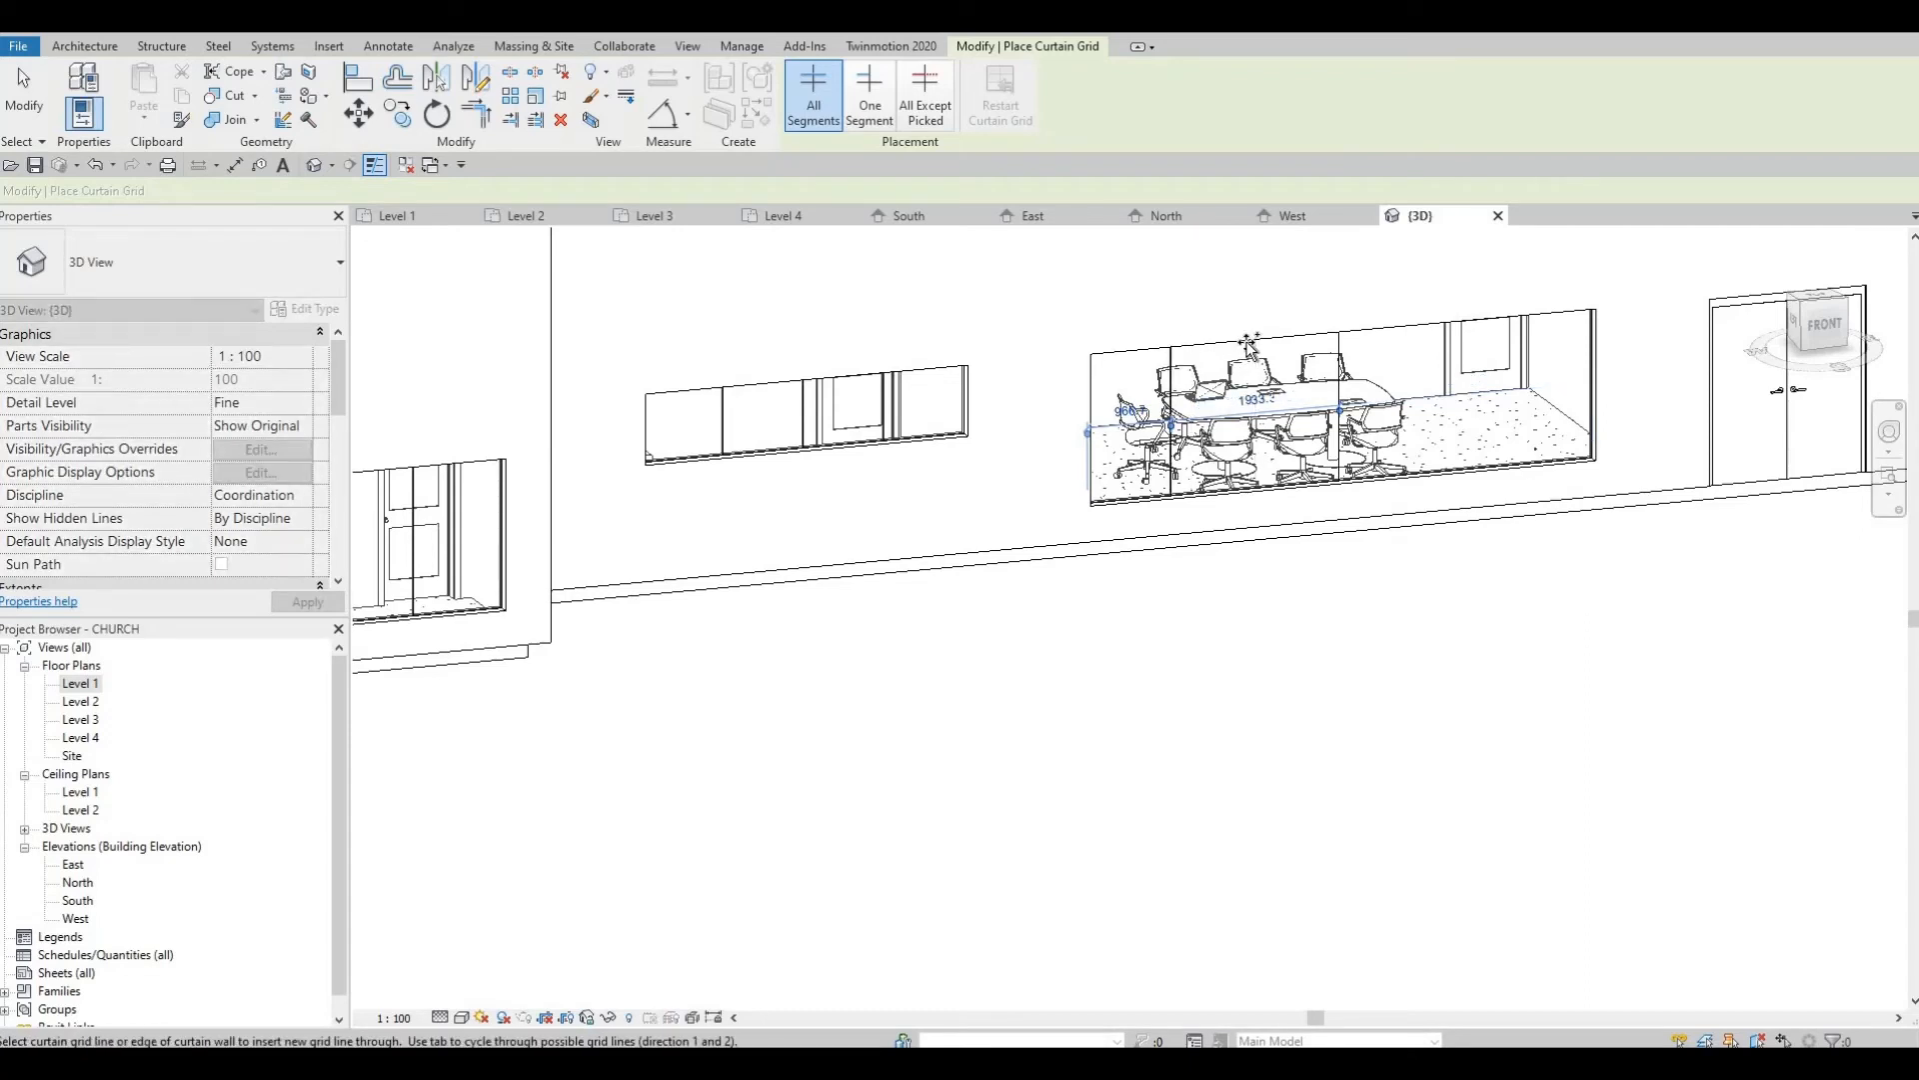
{"action": "left_click", "coordinate": [1433, 328]}
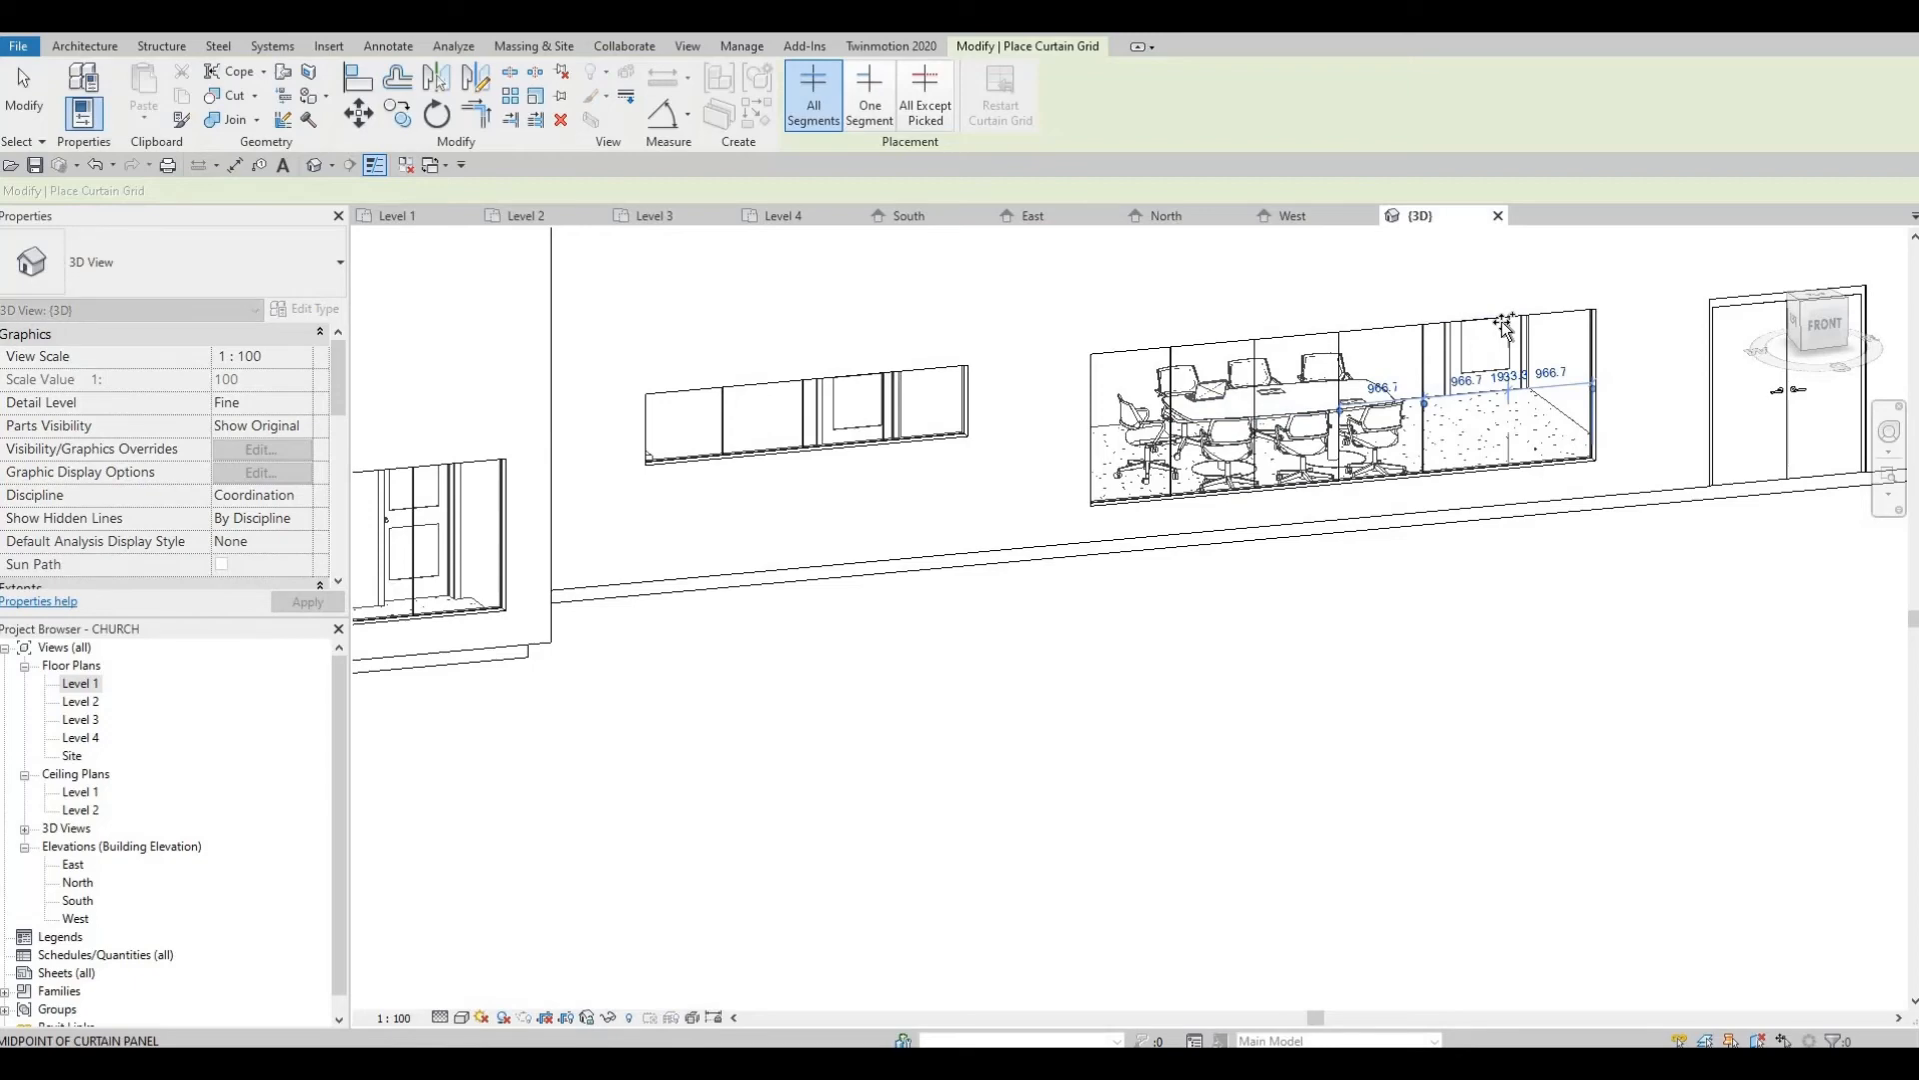
{"action": "left_click", "coordinate": [1476, 373]}
Divide the round-table room's curtain wall into four equal 850 mm panels with vertical grid lines
{"action": "scroll", "coordinate": [1476, 373], "scroll_direction": "down", "scroll_amount": 2}
{"action": "middle_click_drag", "start_coordinate": [1658, 514], "coordinate": [1063, 582]}
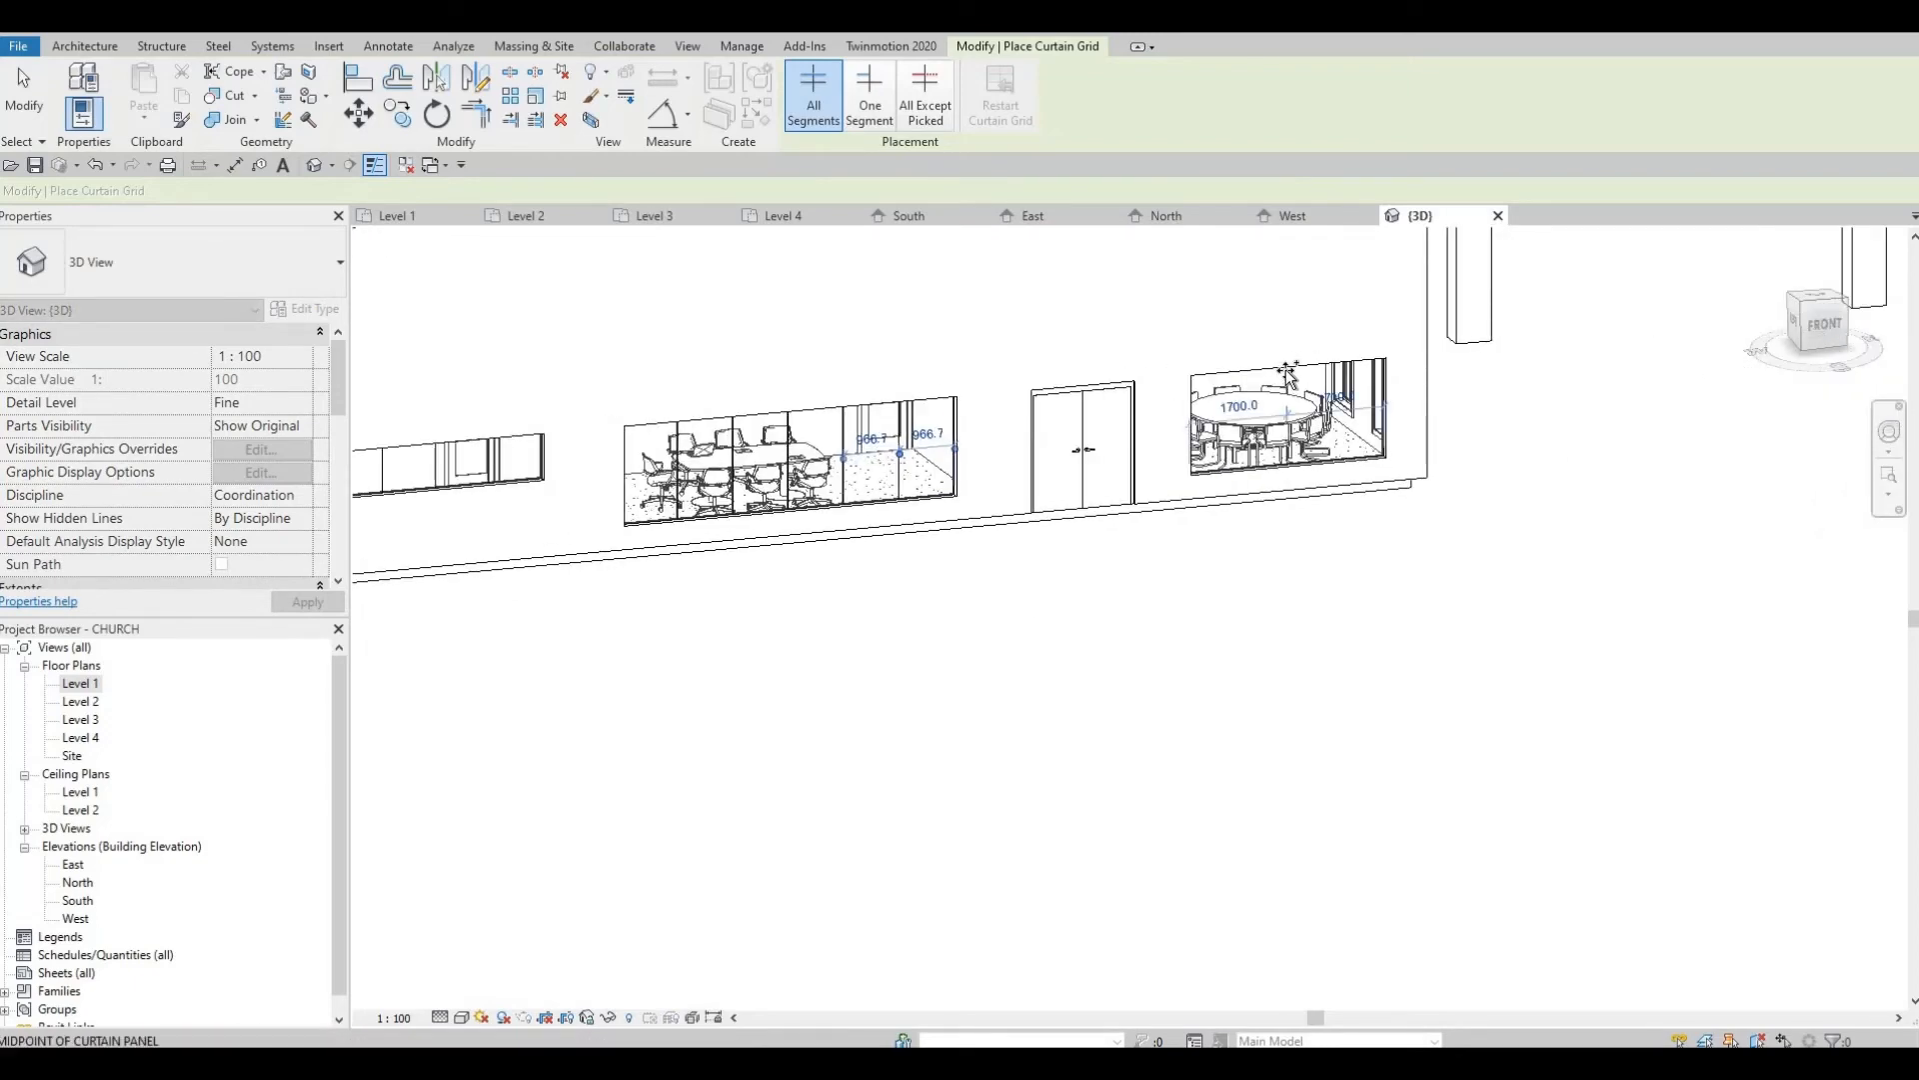
{"action": "scroll", "coordinate": [1287, 374], "scroll_direction": "up", "scroll_amount": 2}
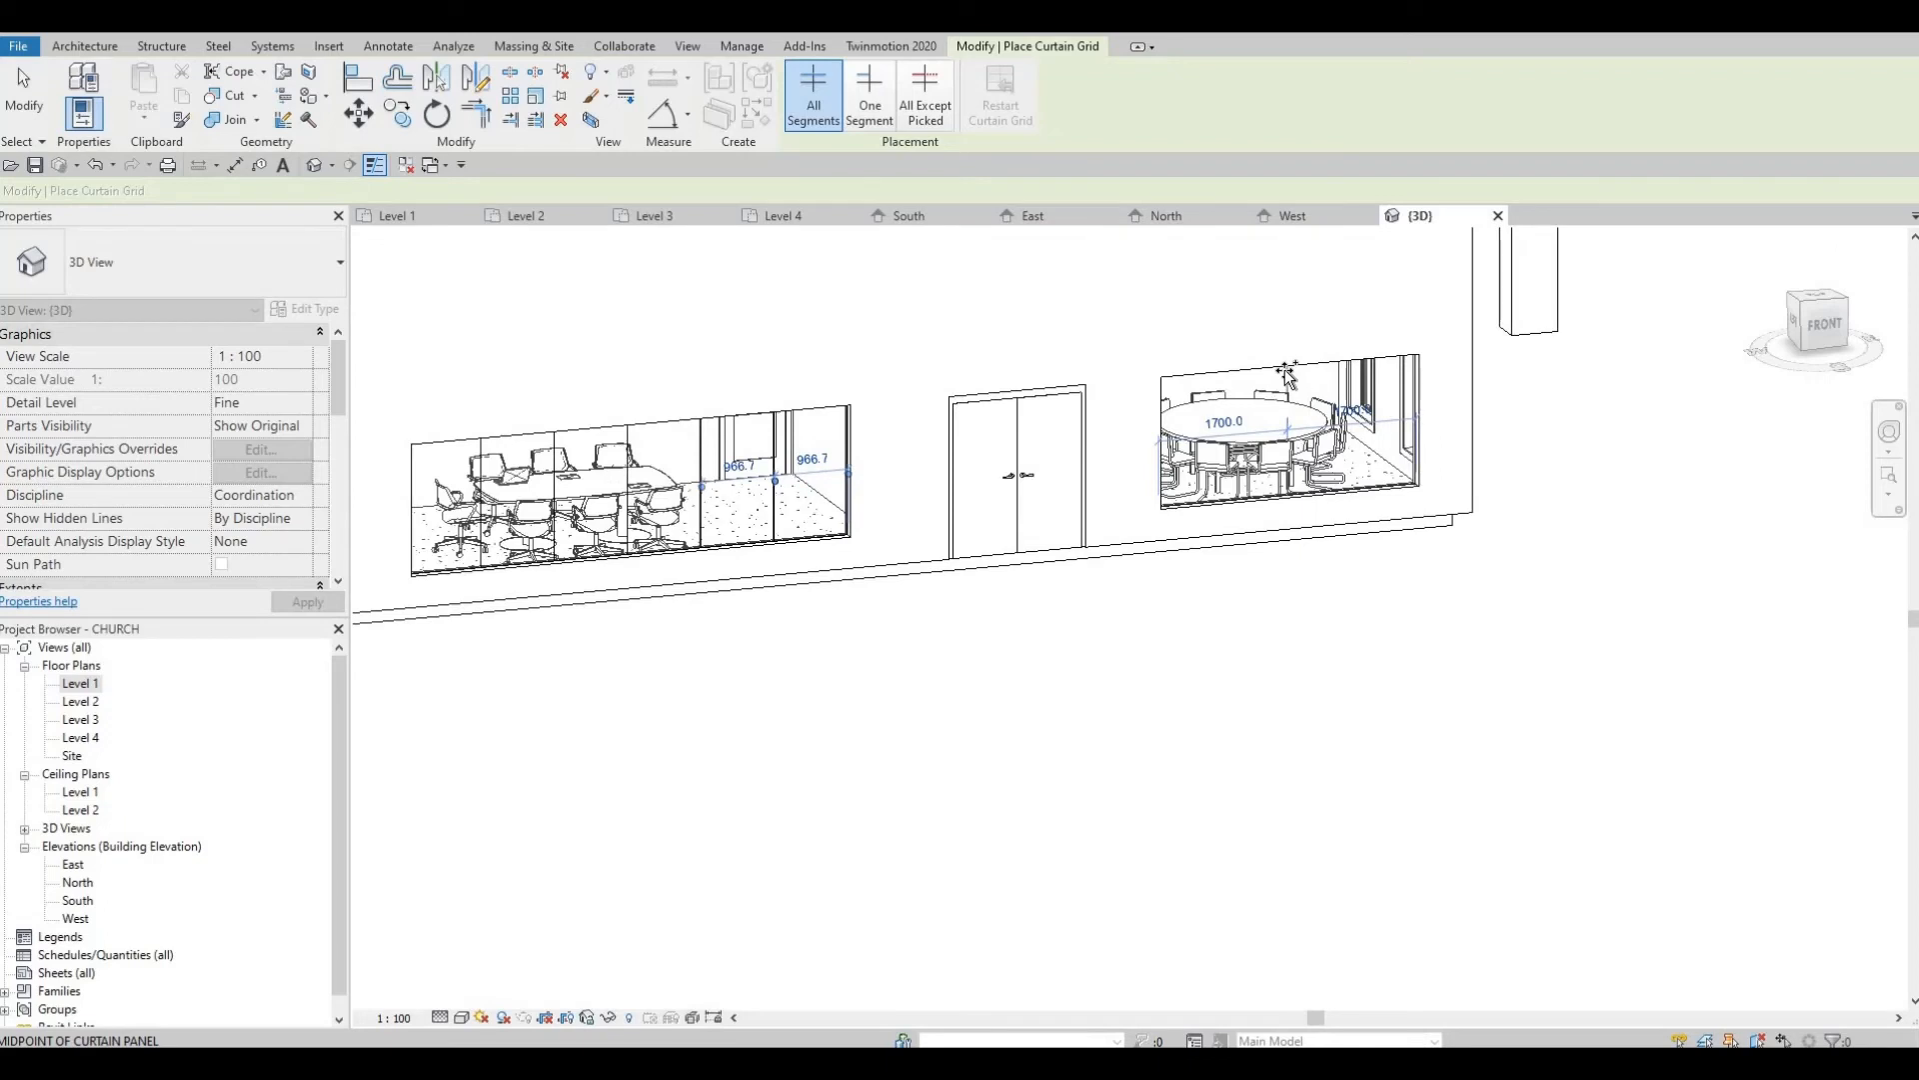
{"action": "left_click", "coordinate": [1234, 373]}
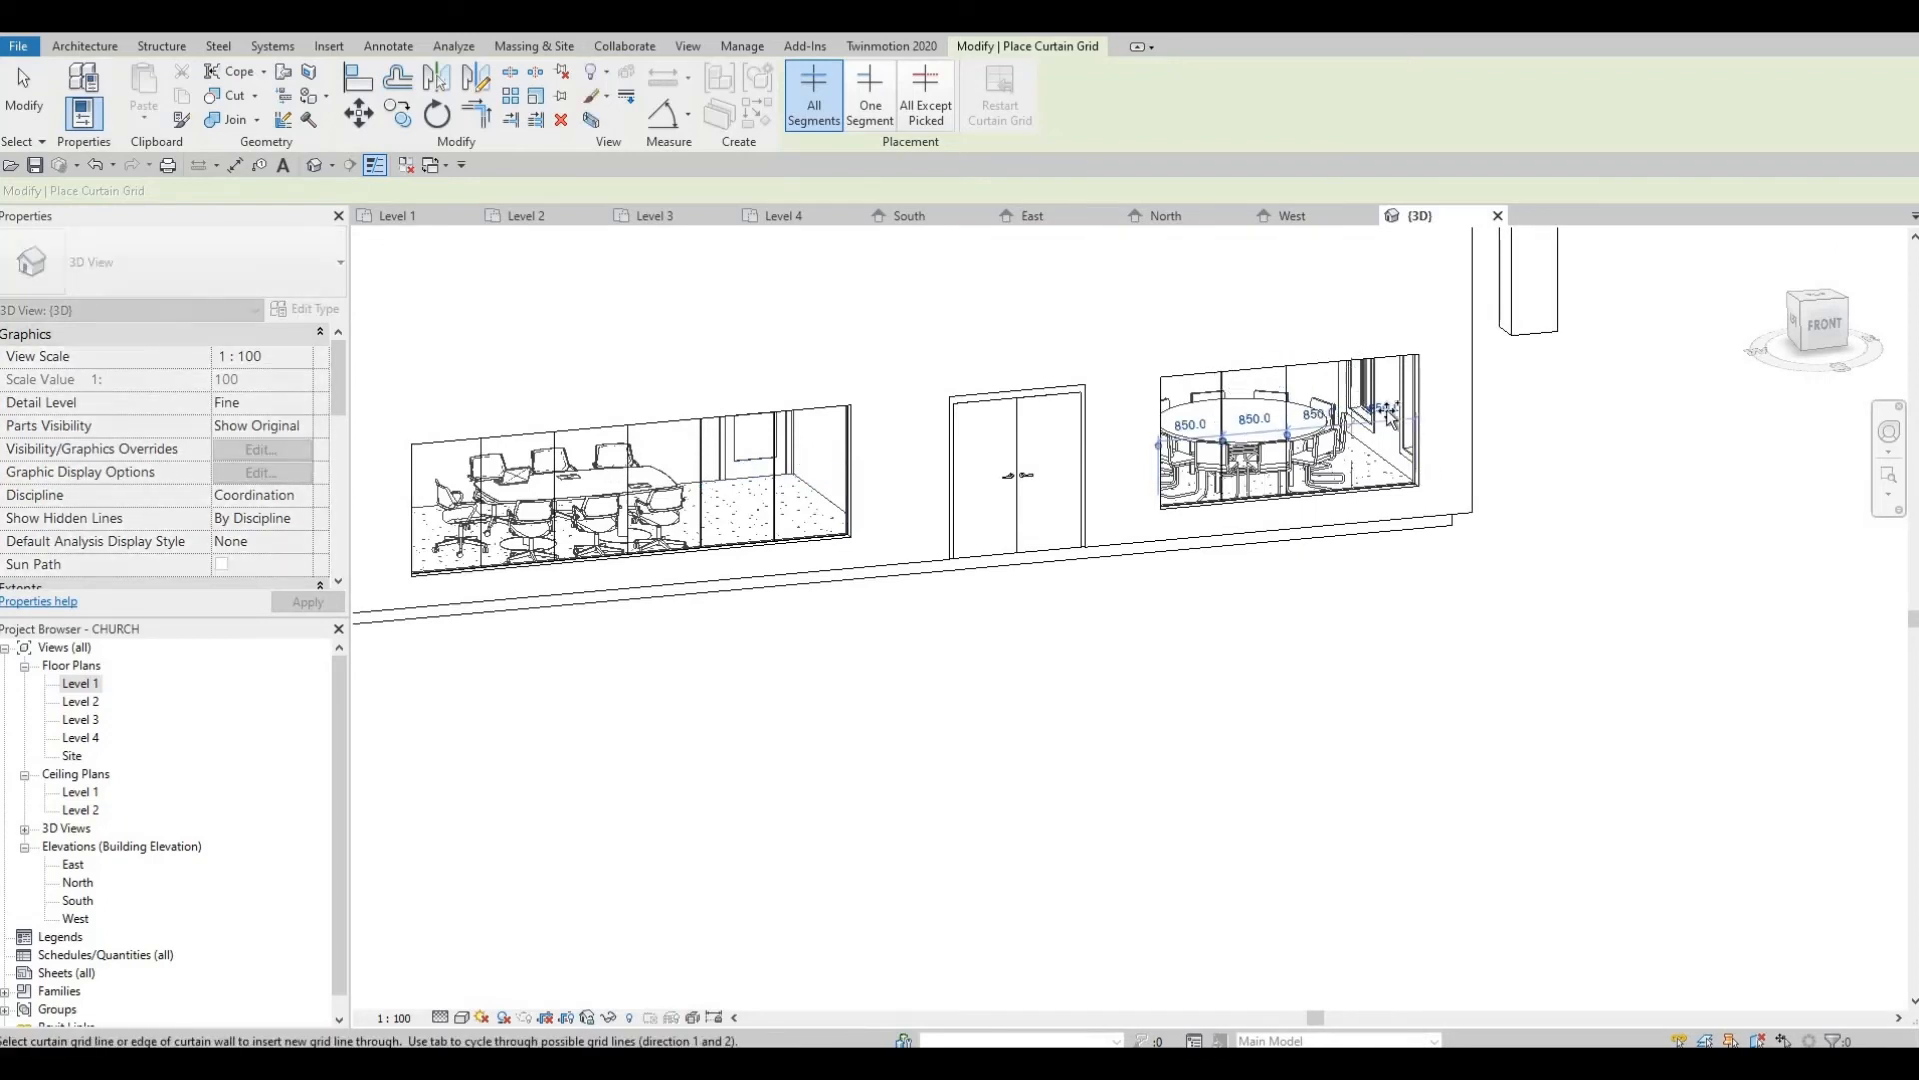
Place a vertical curtain grid line at one third of the rear corner curtain wall's width
{"action": "middle_click_drag", "start_coordinate": [1350, 368], "coordinate": [1117, 437], "text": "shift"}
{"action": "middle_click_drag", "start_coordinate": [1726, 785], "coordinate": [1103, 482]}
{"action": "scroll", "coordinate": [1102, 480], "scroll_direction": "up", "scroll_amount": 1}
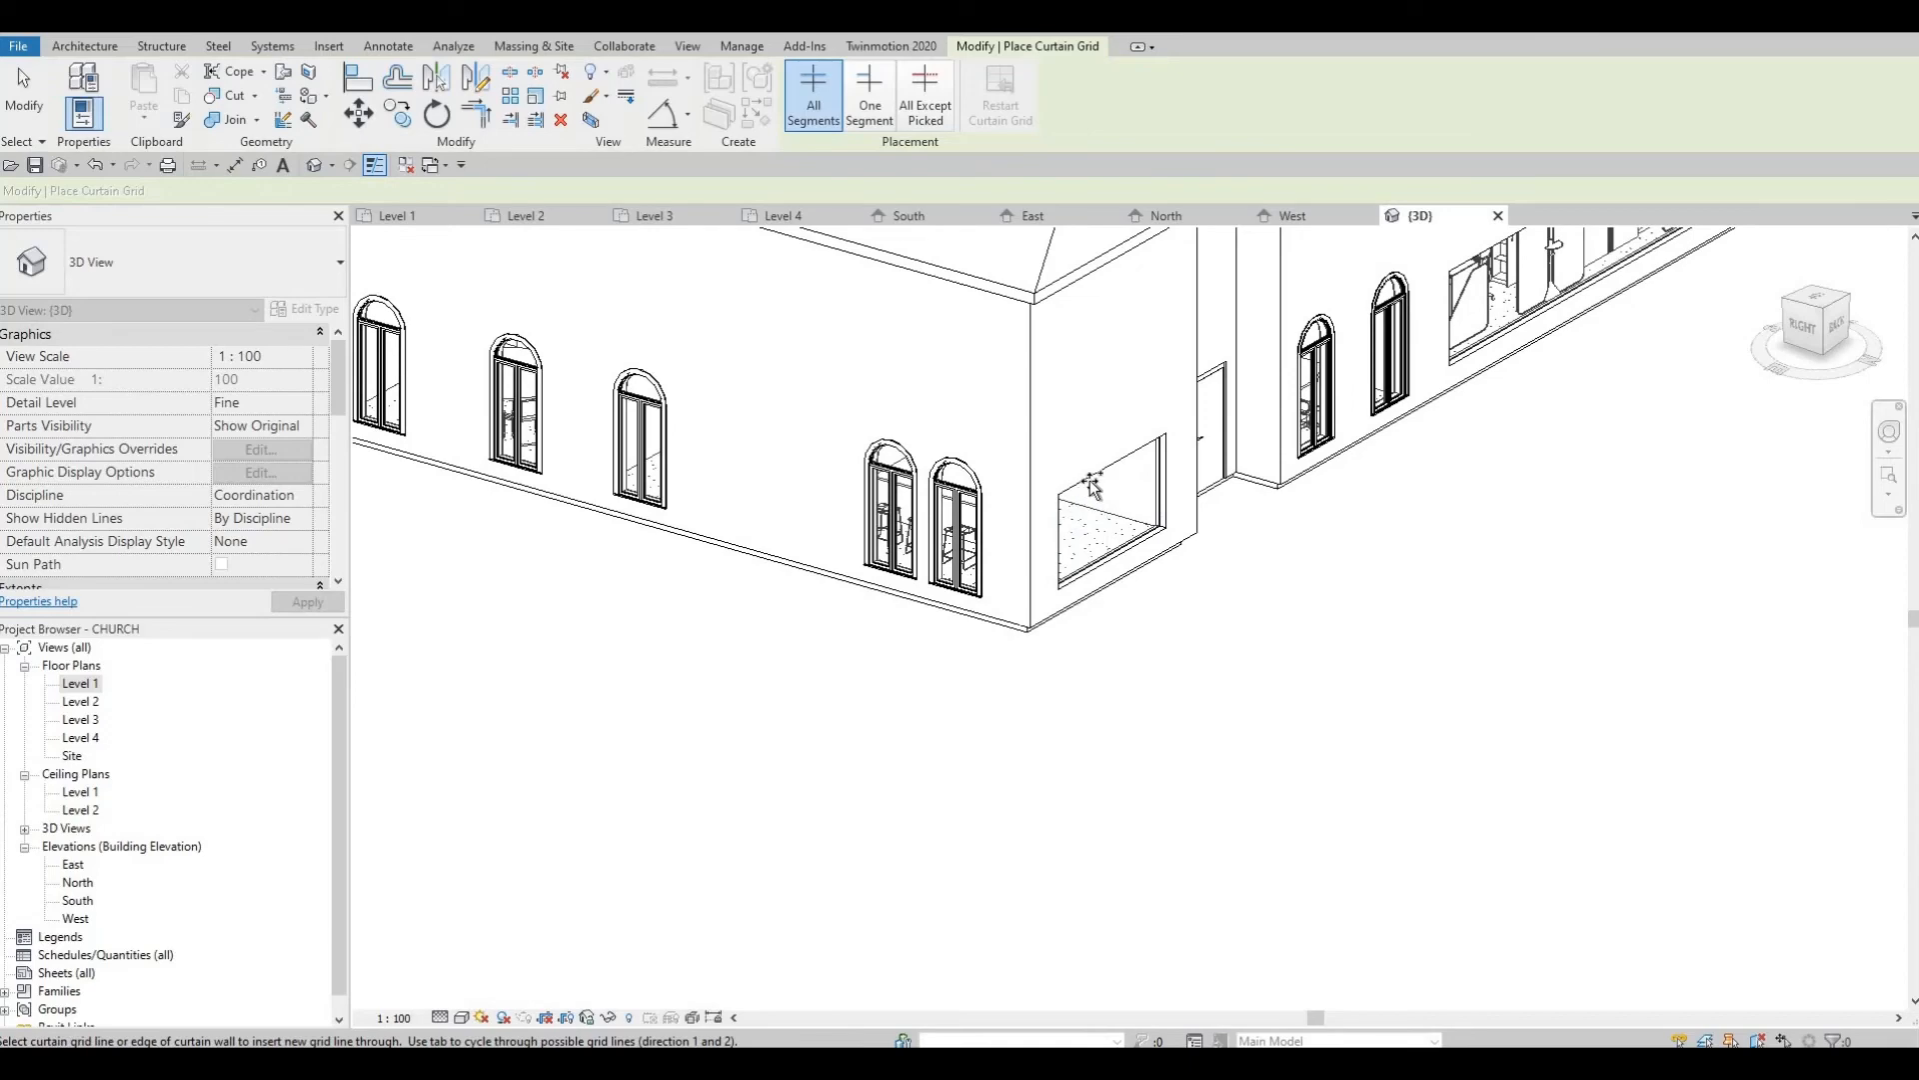
{"action": "left_click", "coordinate": [1089, 480]}
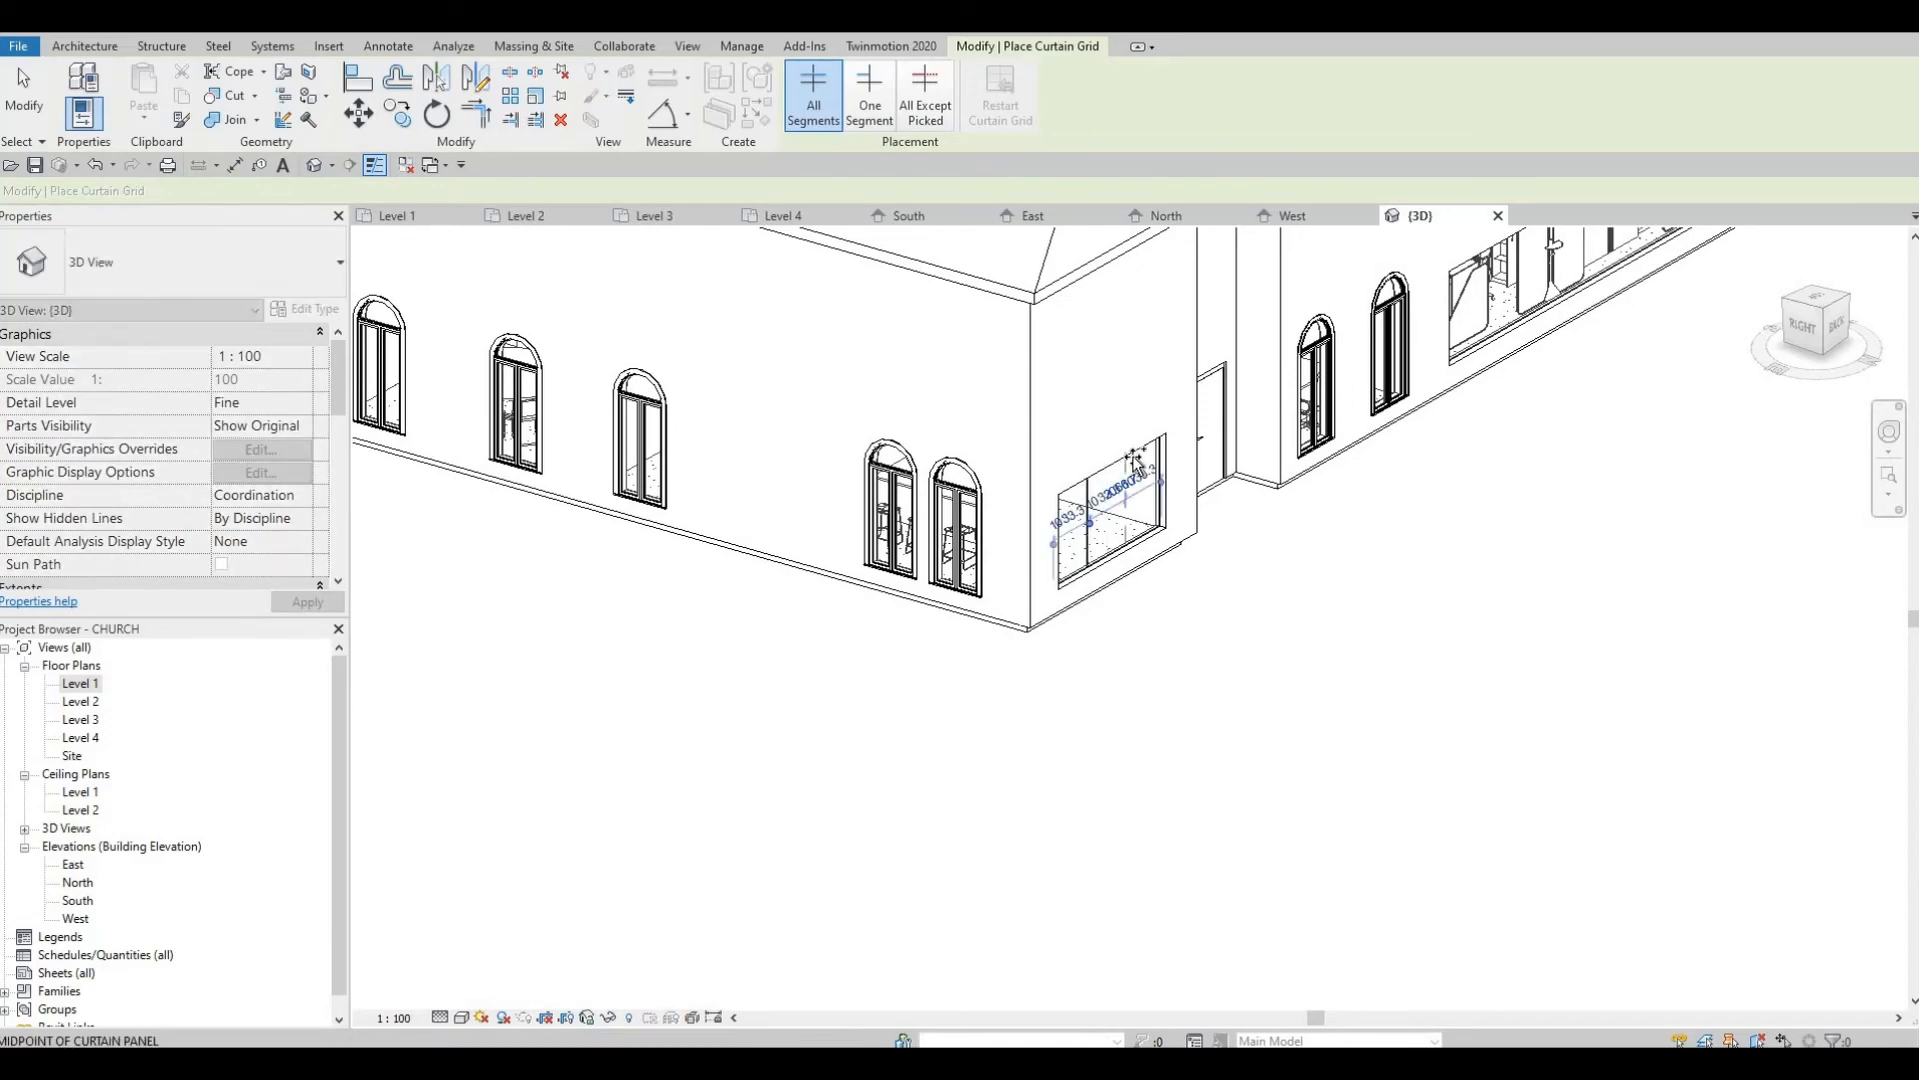
Place a vertical curtain grid line at the midpoint of the long office curtain wall
{"action": "middle_click_drag", "start_coordinate": [1246, 440], "coordinate": [921, 443], "text": "shift"}
{"action": "middle_click_drag", "start_coordinate": [1601, 268], "coordinate": [914, 388]}
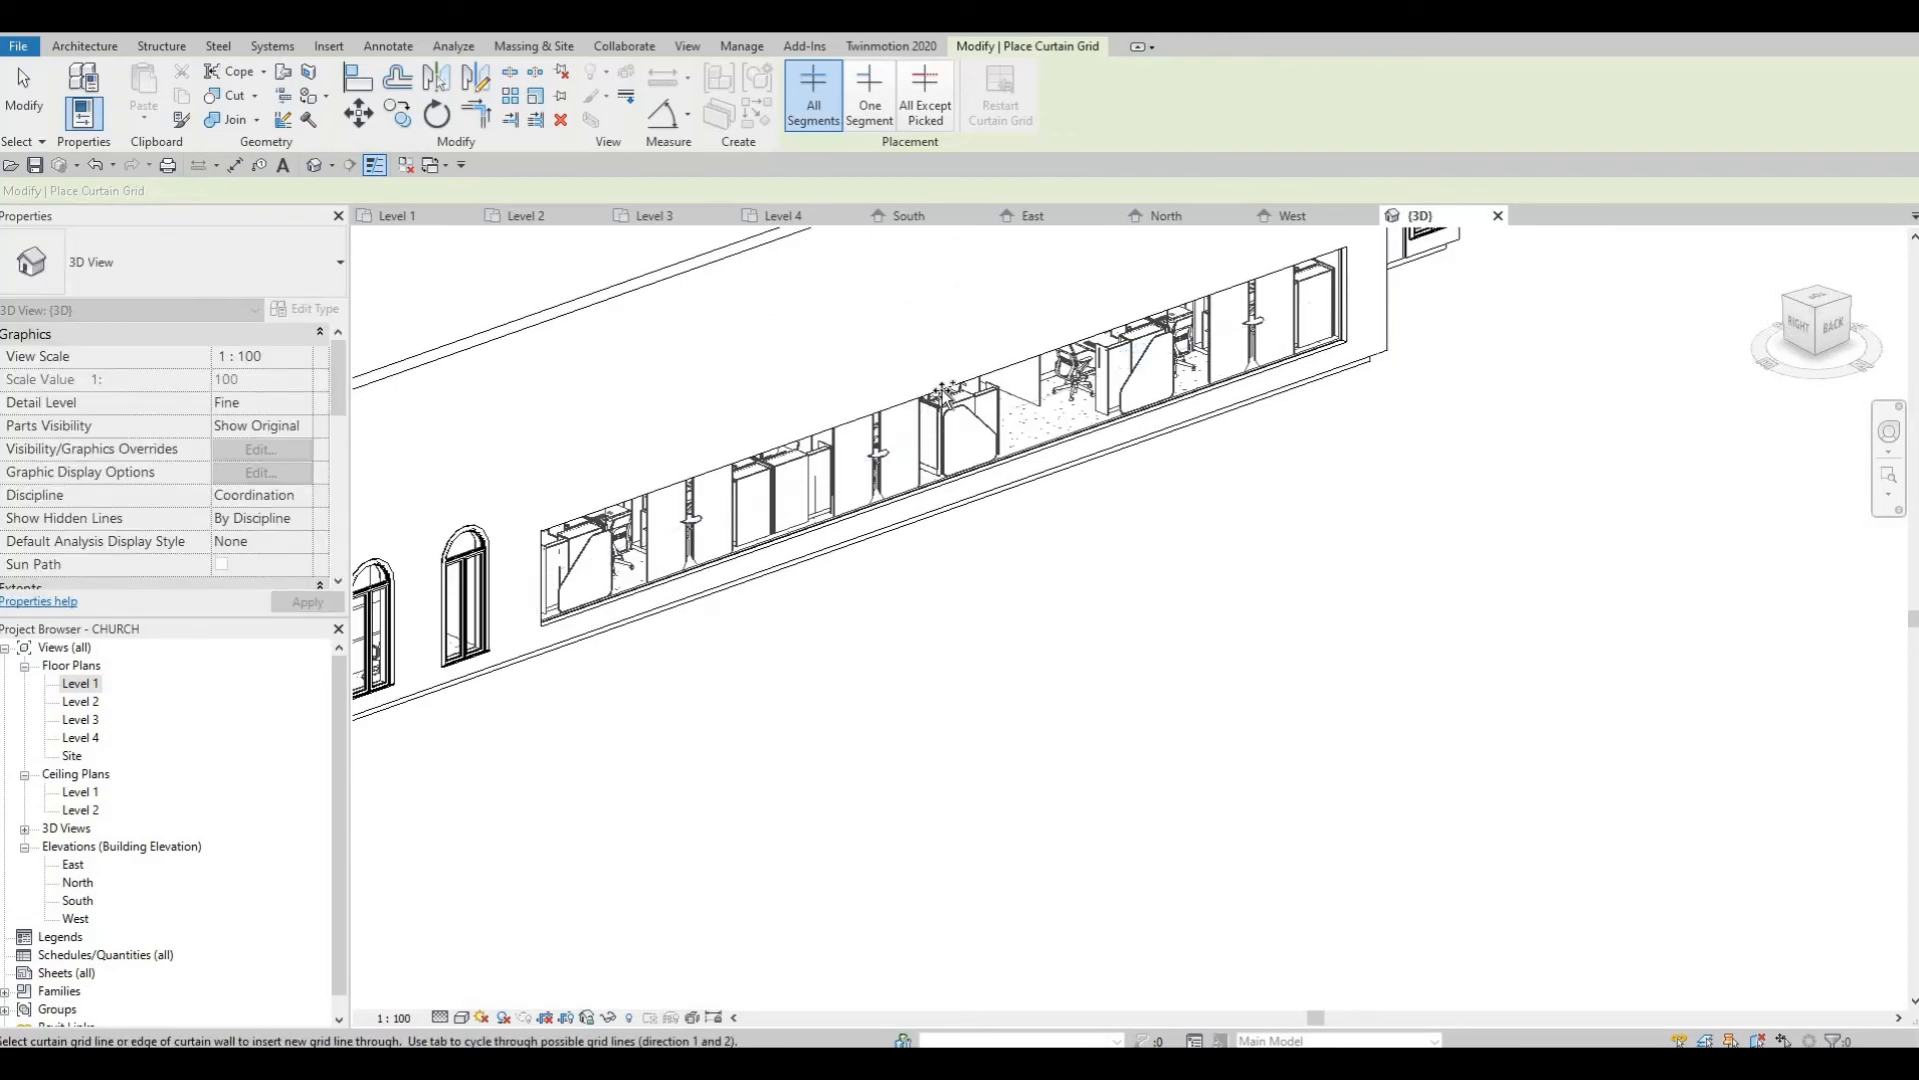
{"action": "middle_click_drag", "start_coordinate": [979, 201], "coordinate": [913, 651], "text": "shift"}
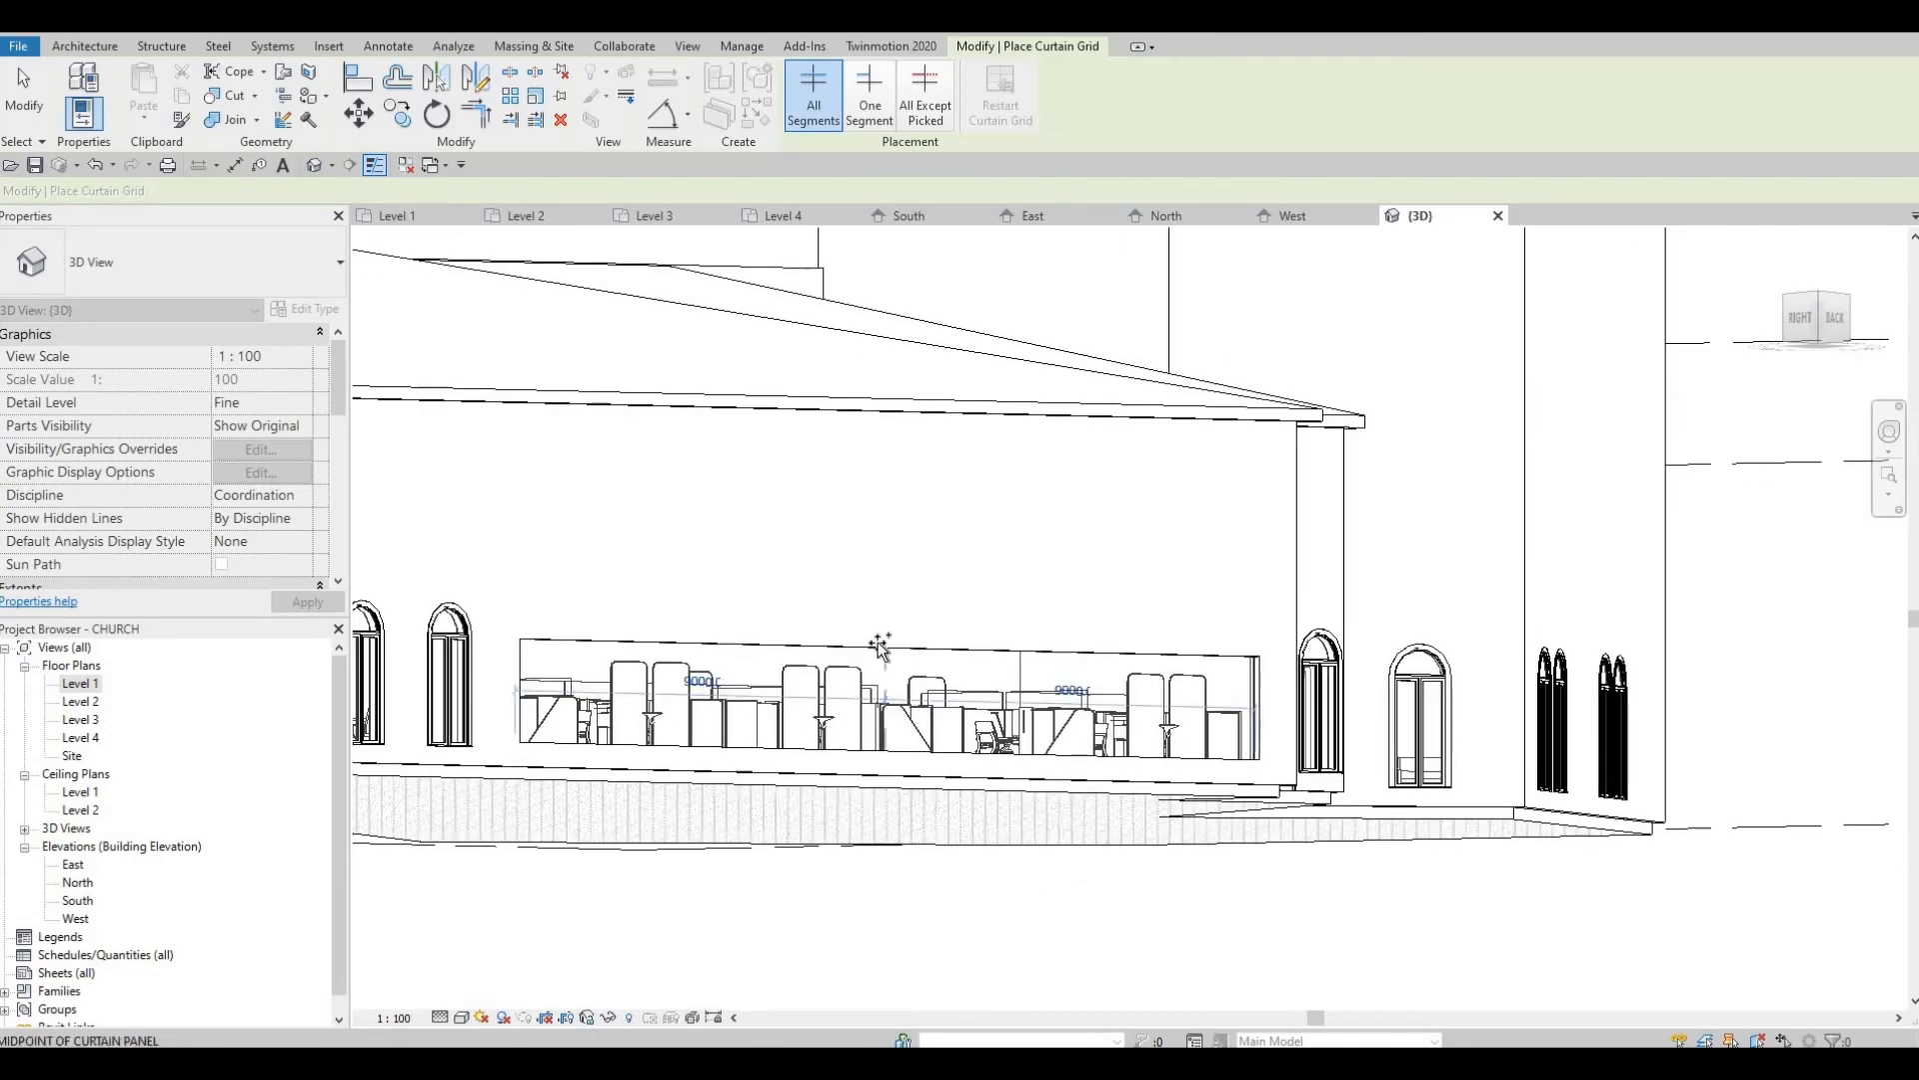
{"action": "left_click", "coordinate": [880, 645]}
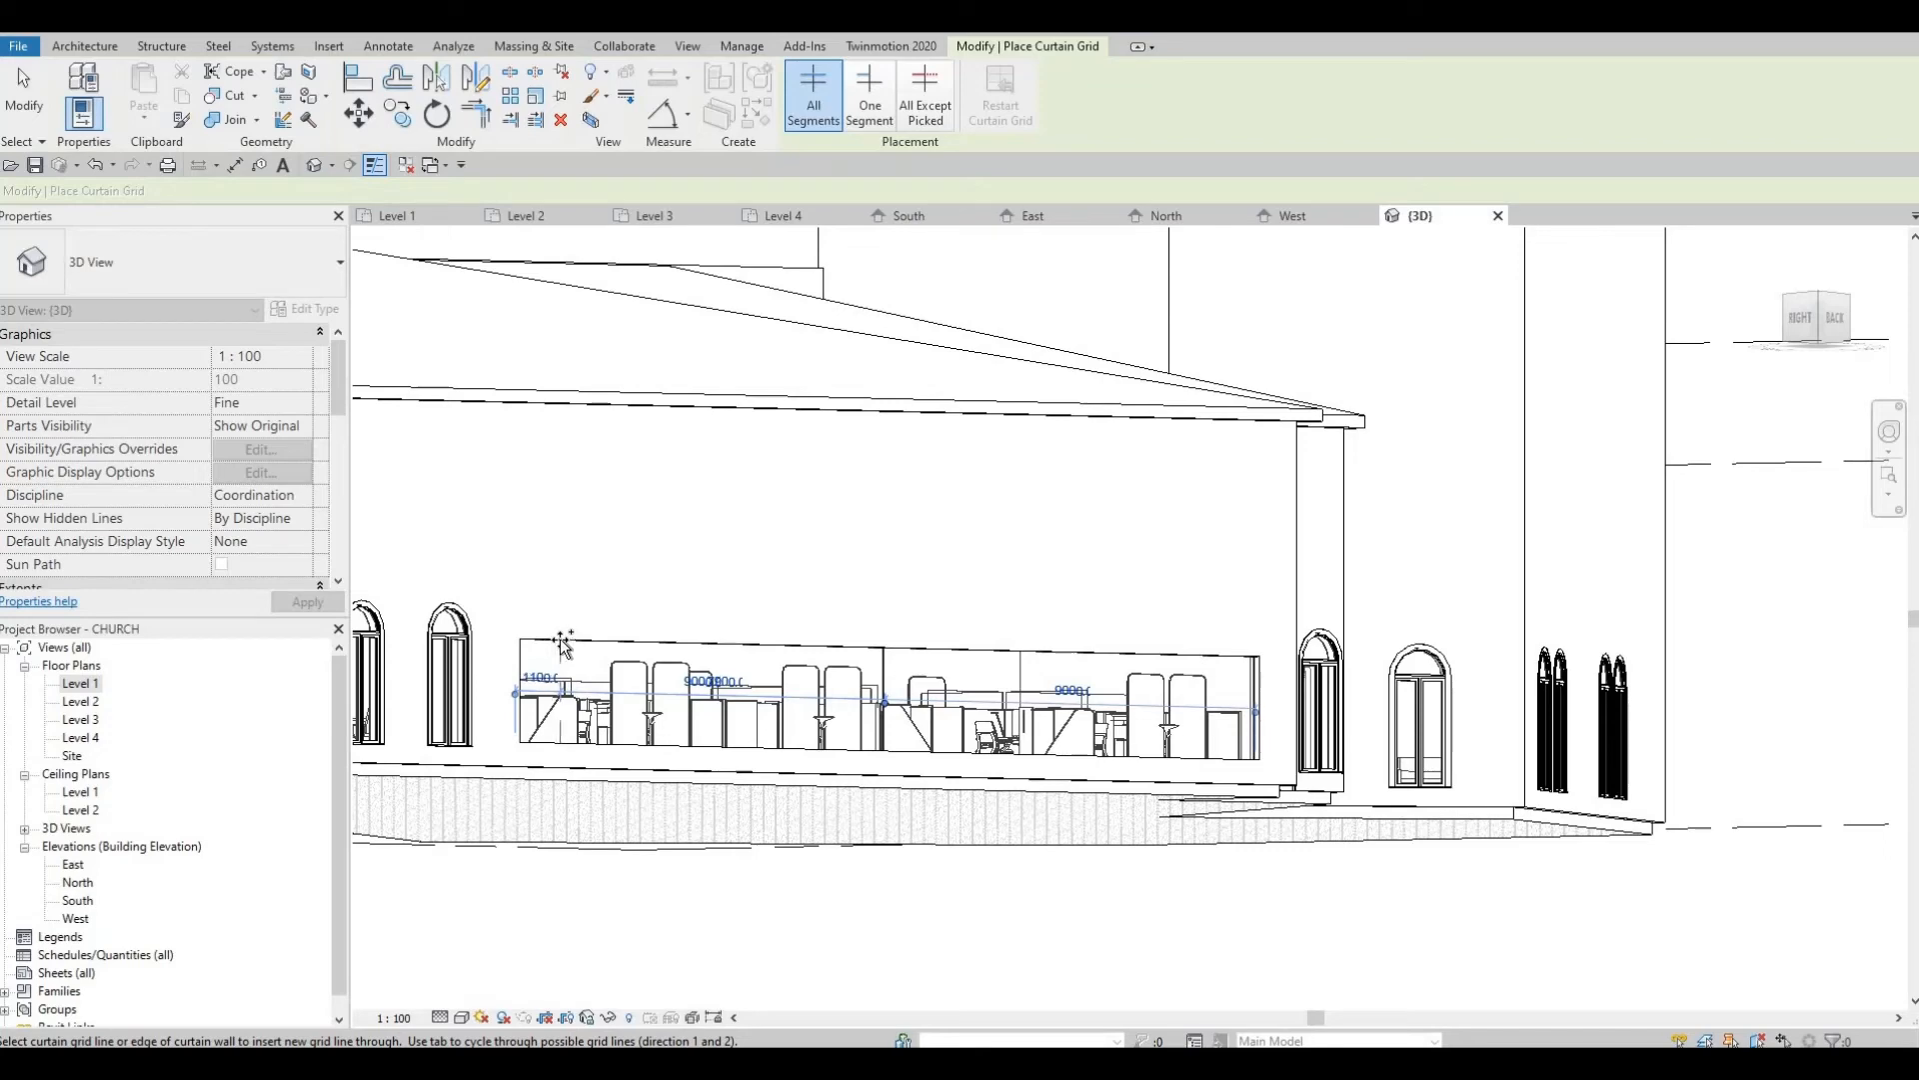
Divide one half of the long office curtain wall into nine equal 1000 mm panels, working from its outer edge to the midpoint grid line
{"action": "scroll", "coordinate": [563, 645], "scroll_direction": "up", "scroll_amount": 2}
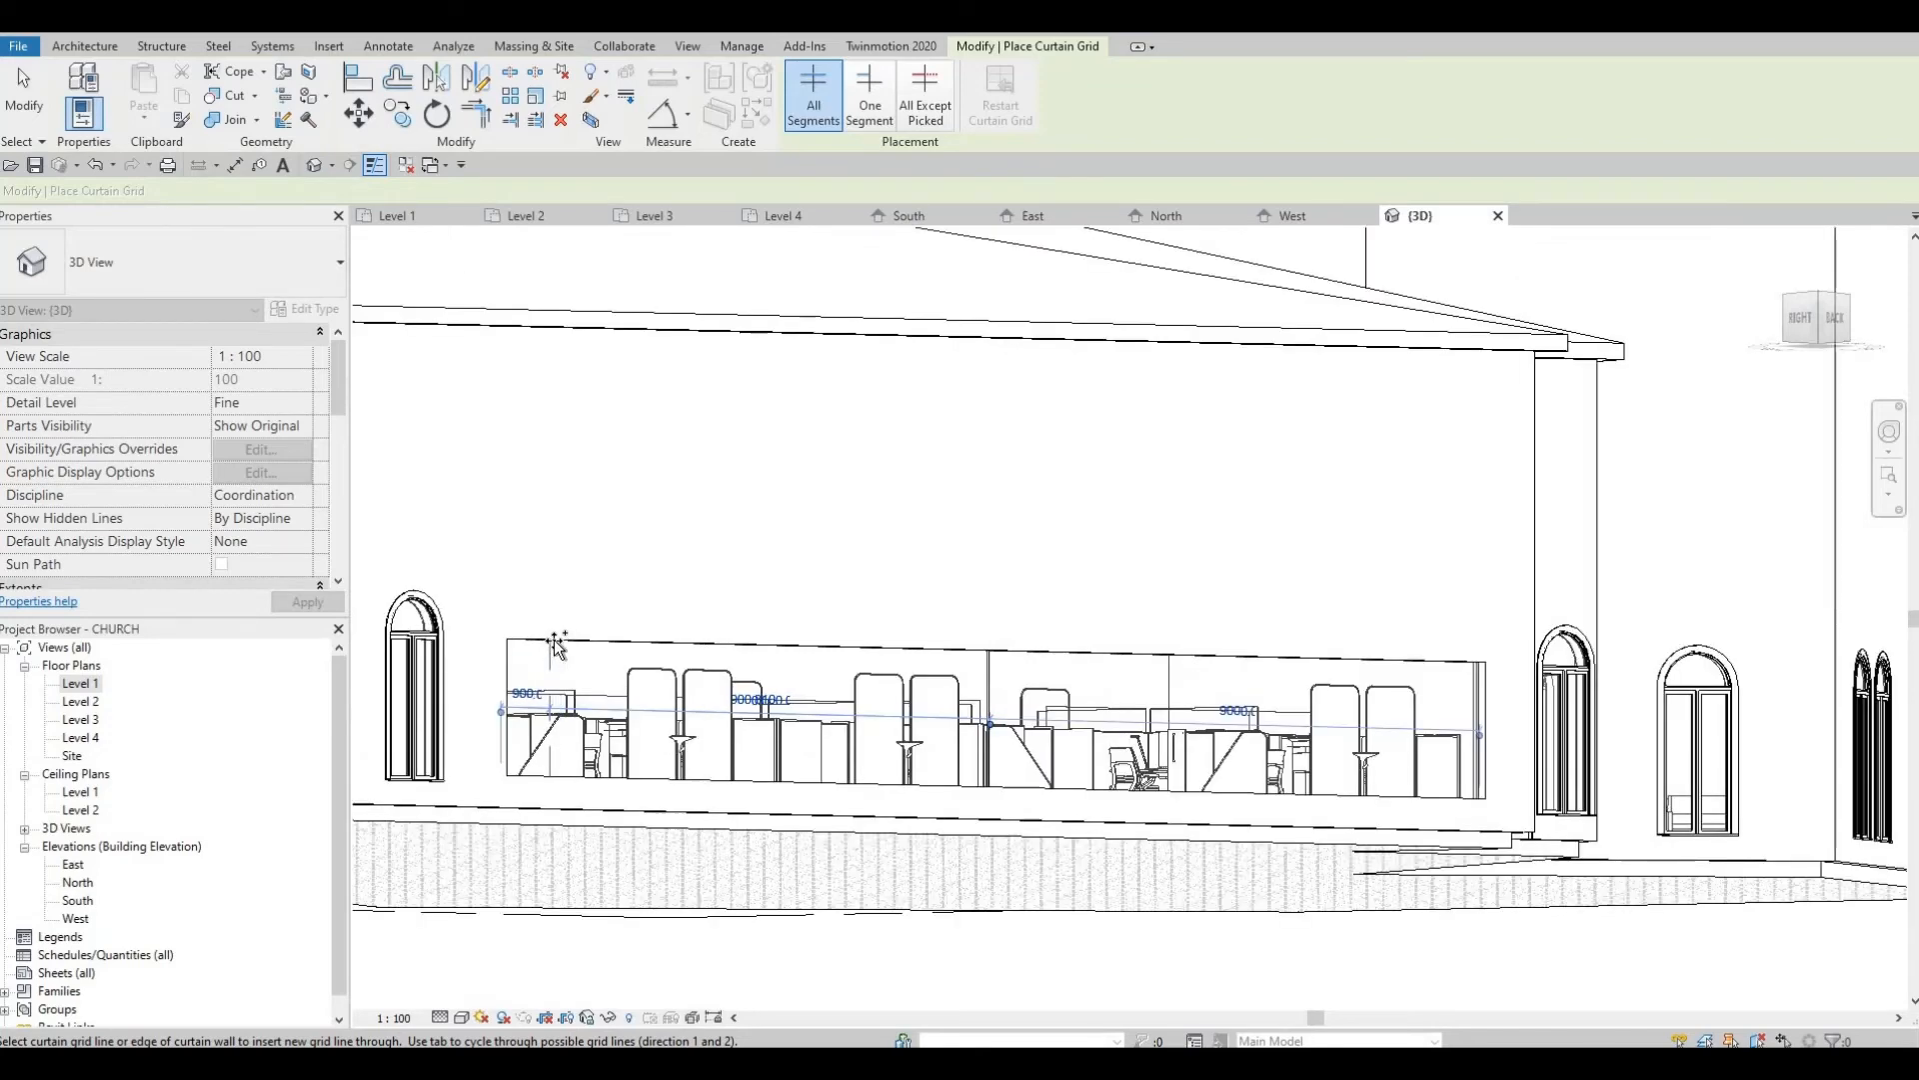
{"action": "left_click", "coordinate": [578, 645]}
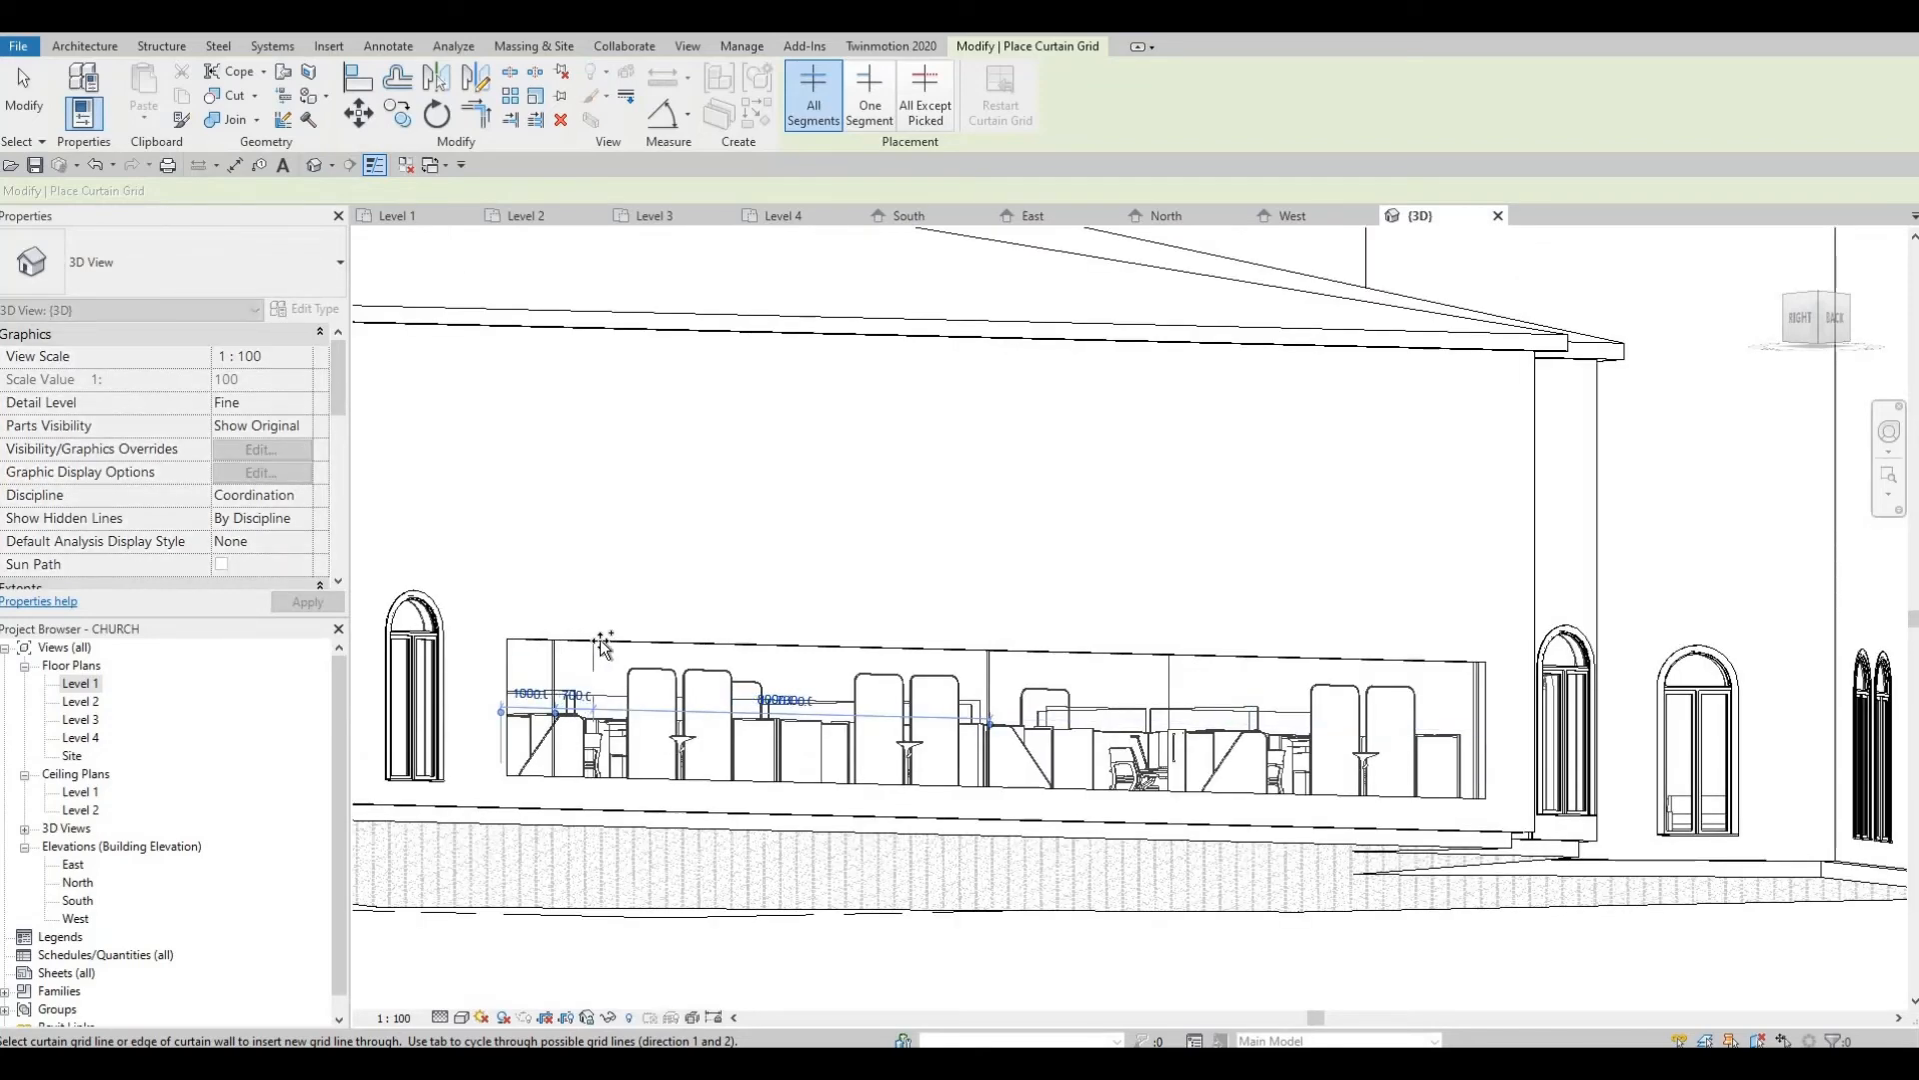
{"action": "left_click", "coordinate": [659, 645]}
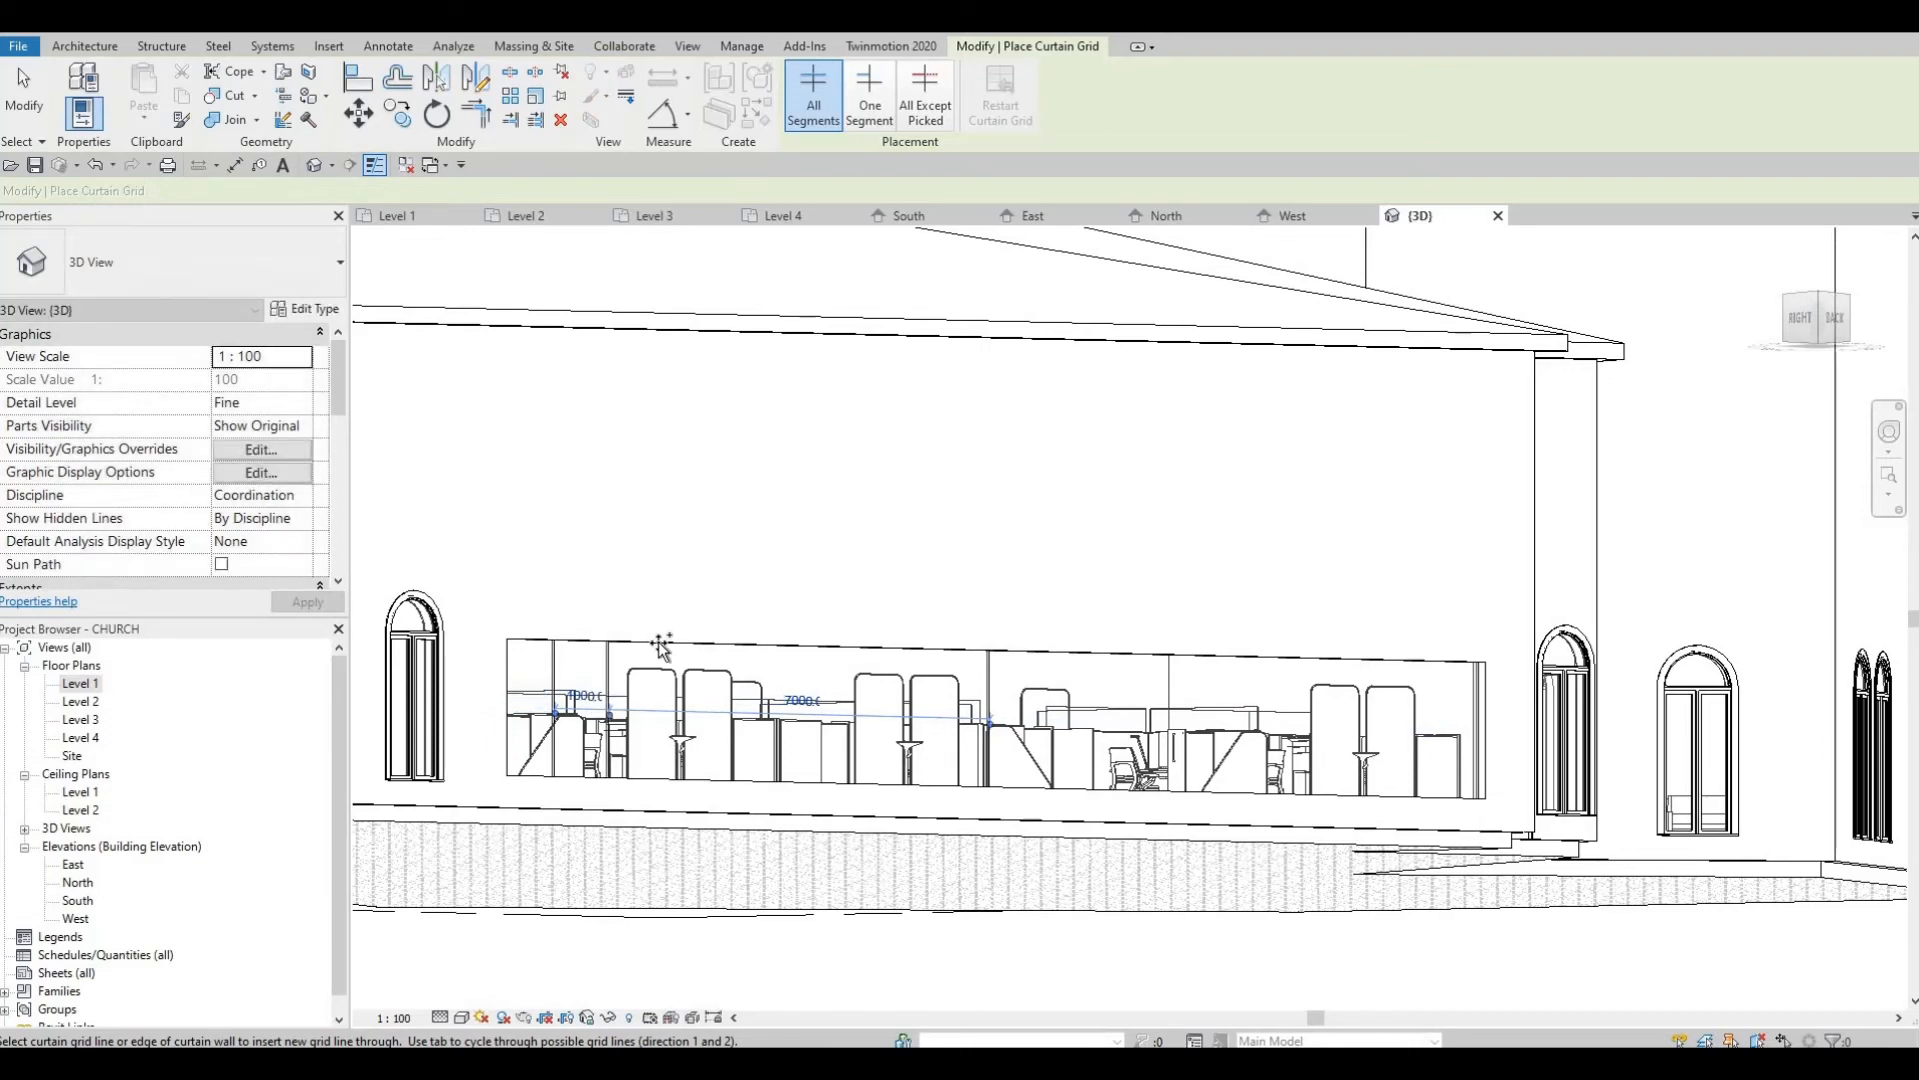
{"action": "left_click", "coordinate": [697, 647]}
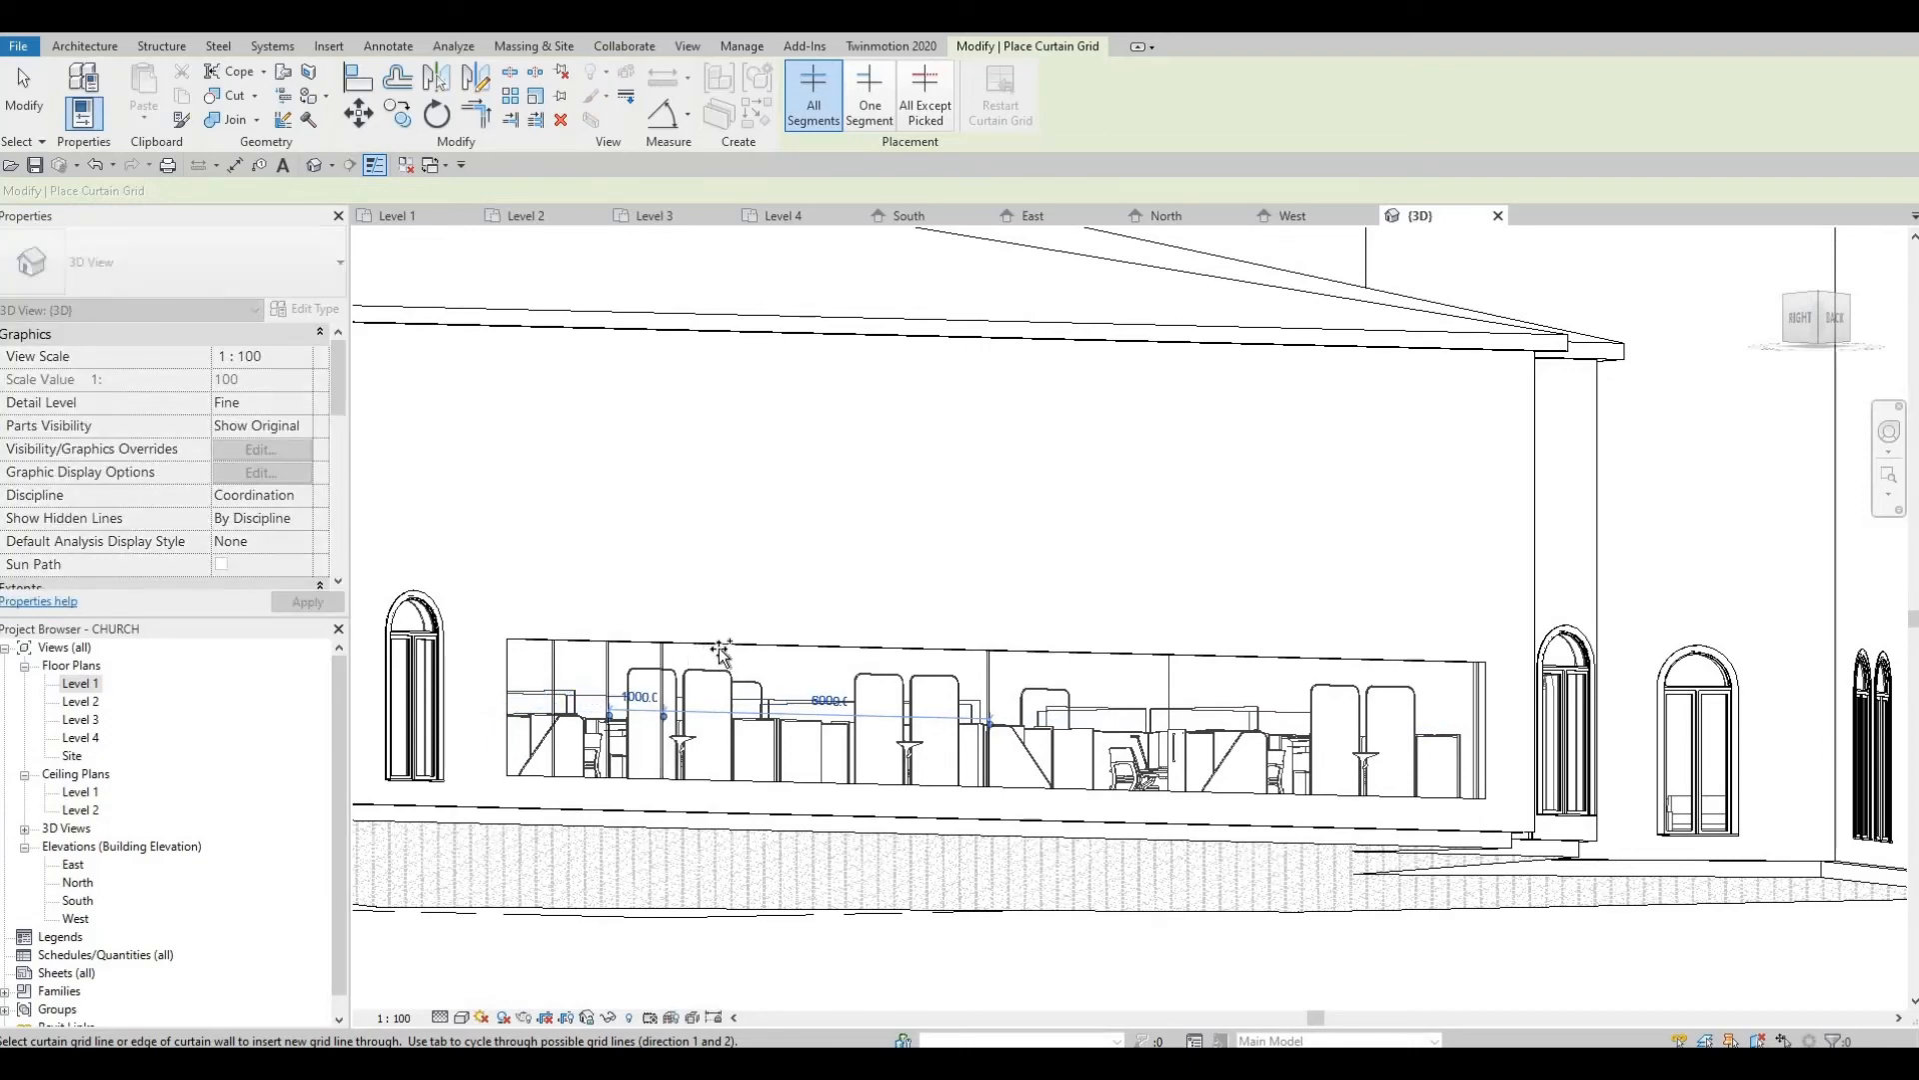
{"action": "left_click", "coordinate": [783, 650]}
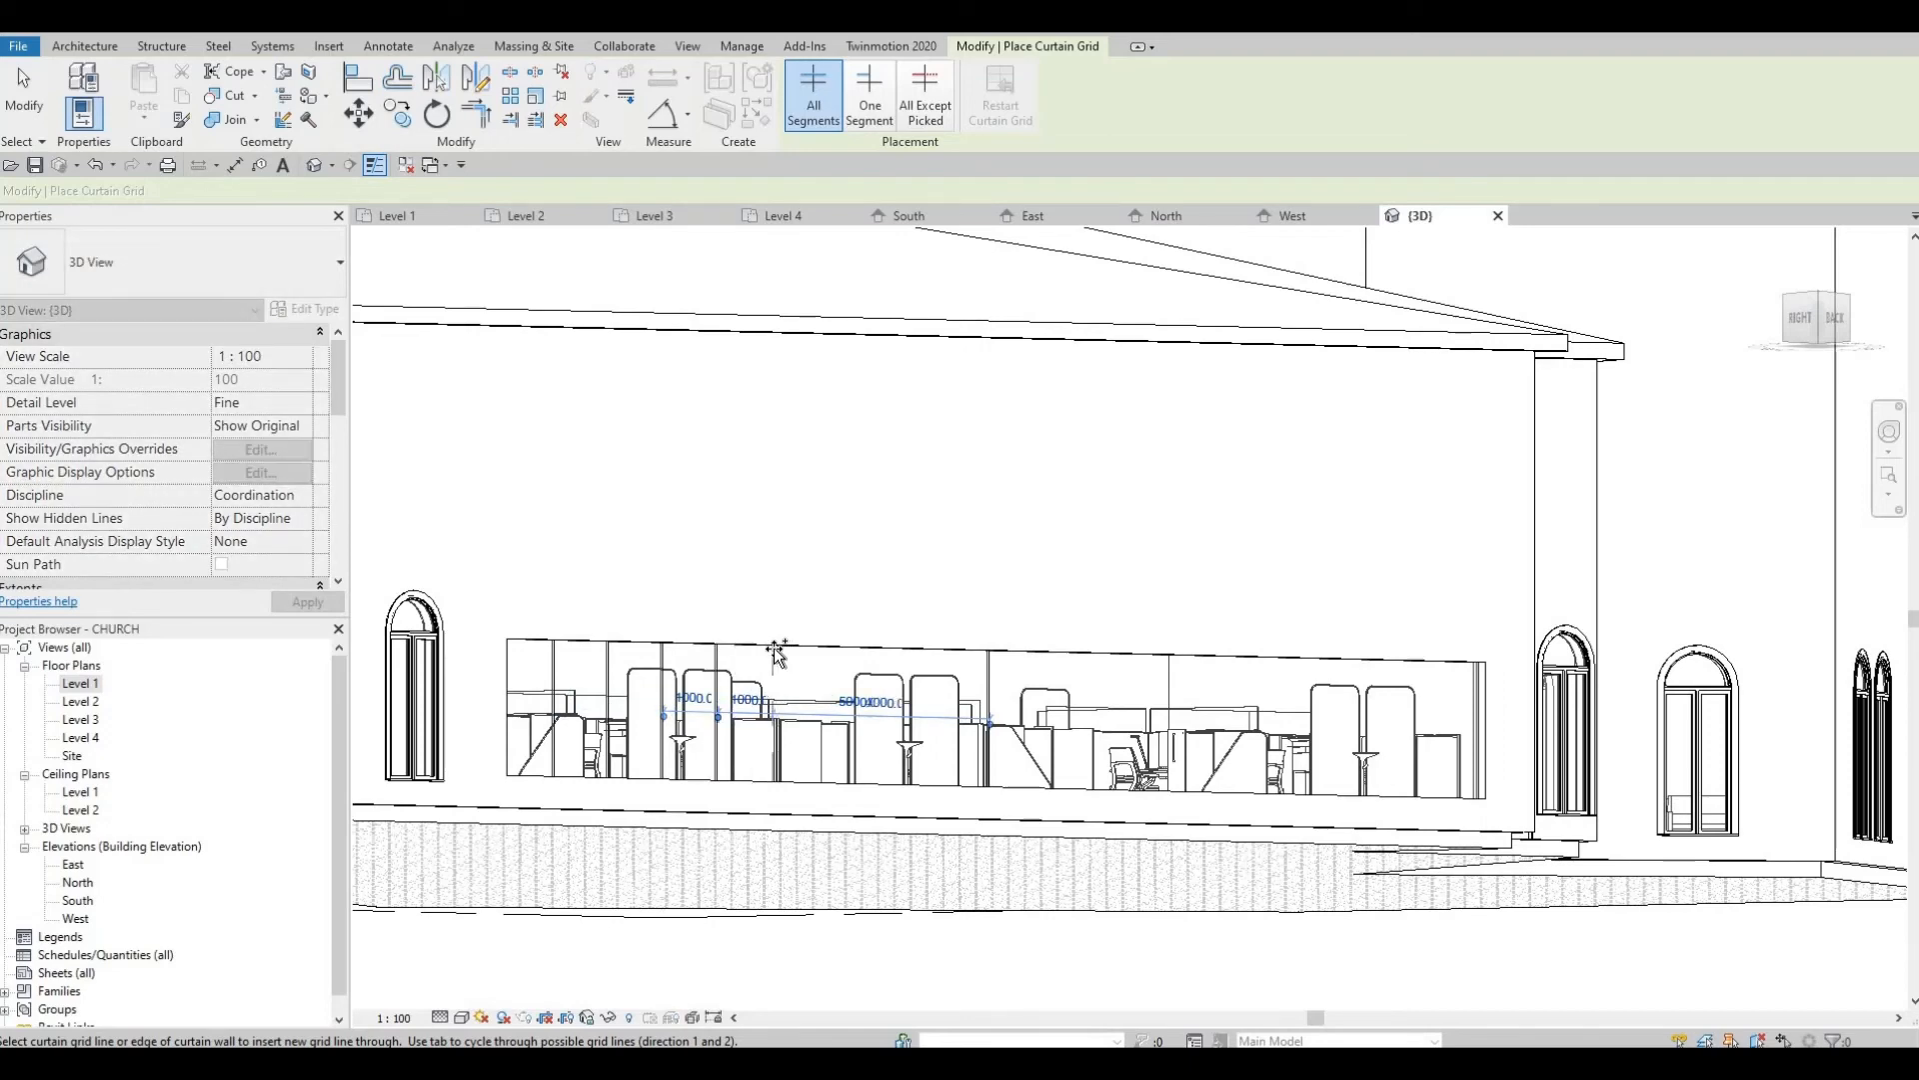
{"action": "left_click", "coordinate": [780, 652]}
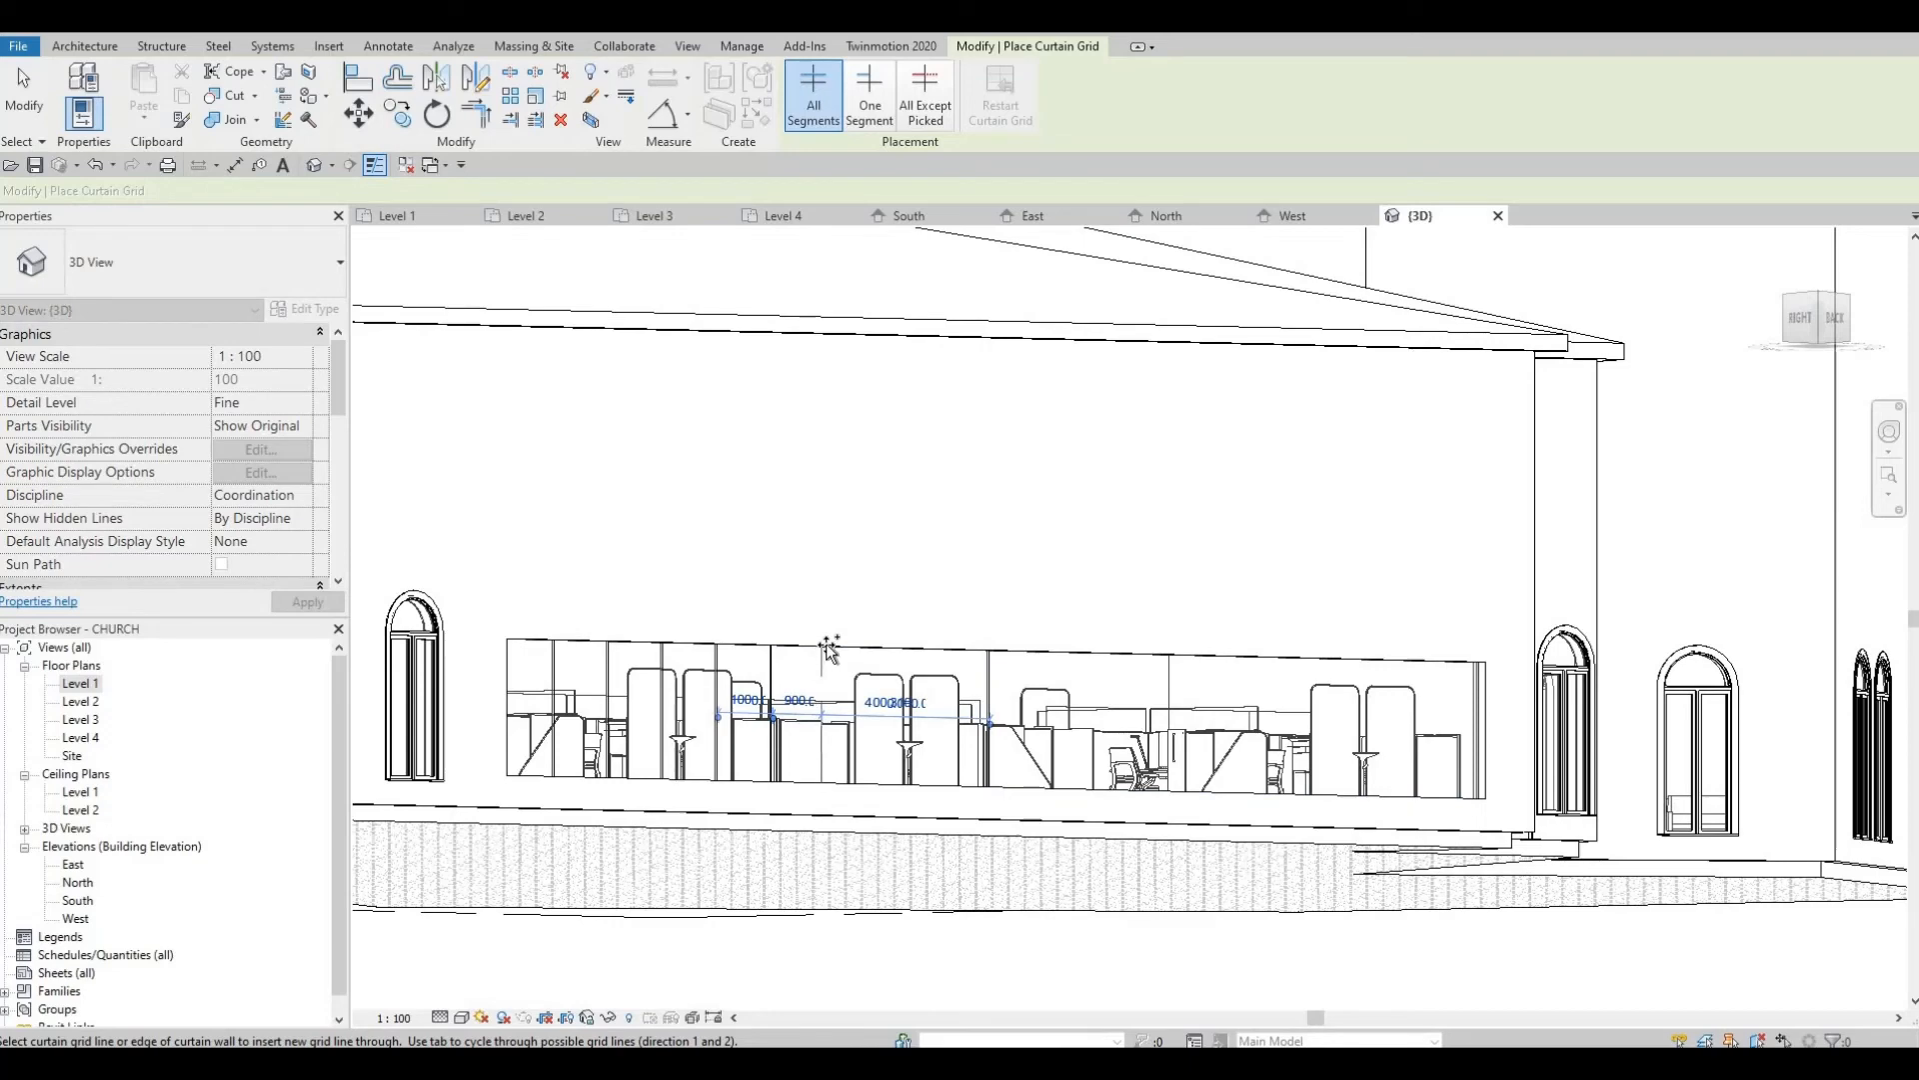
{"action": "left_click", "coordinate": [848, 648]}
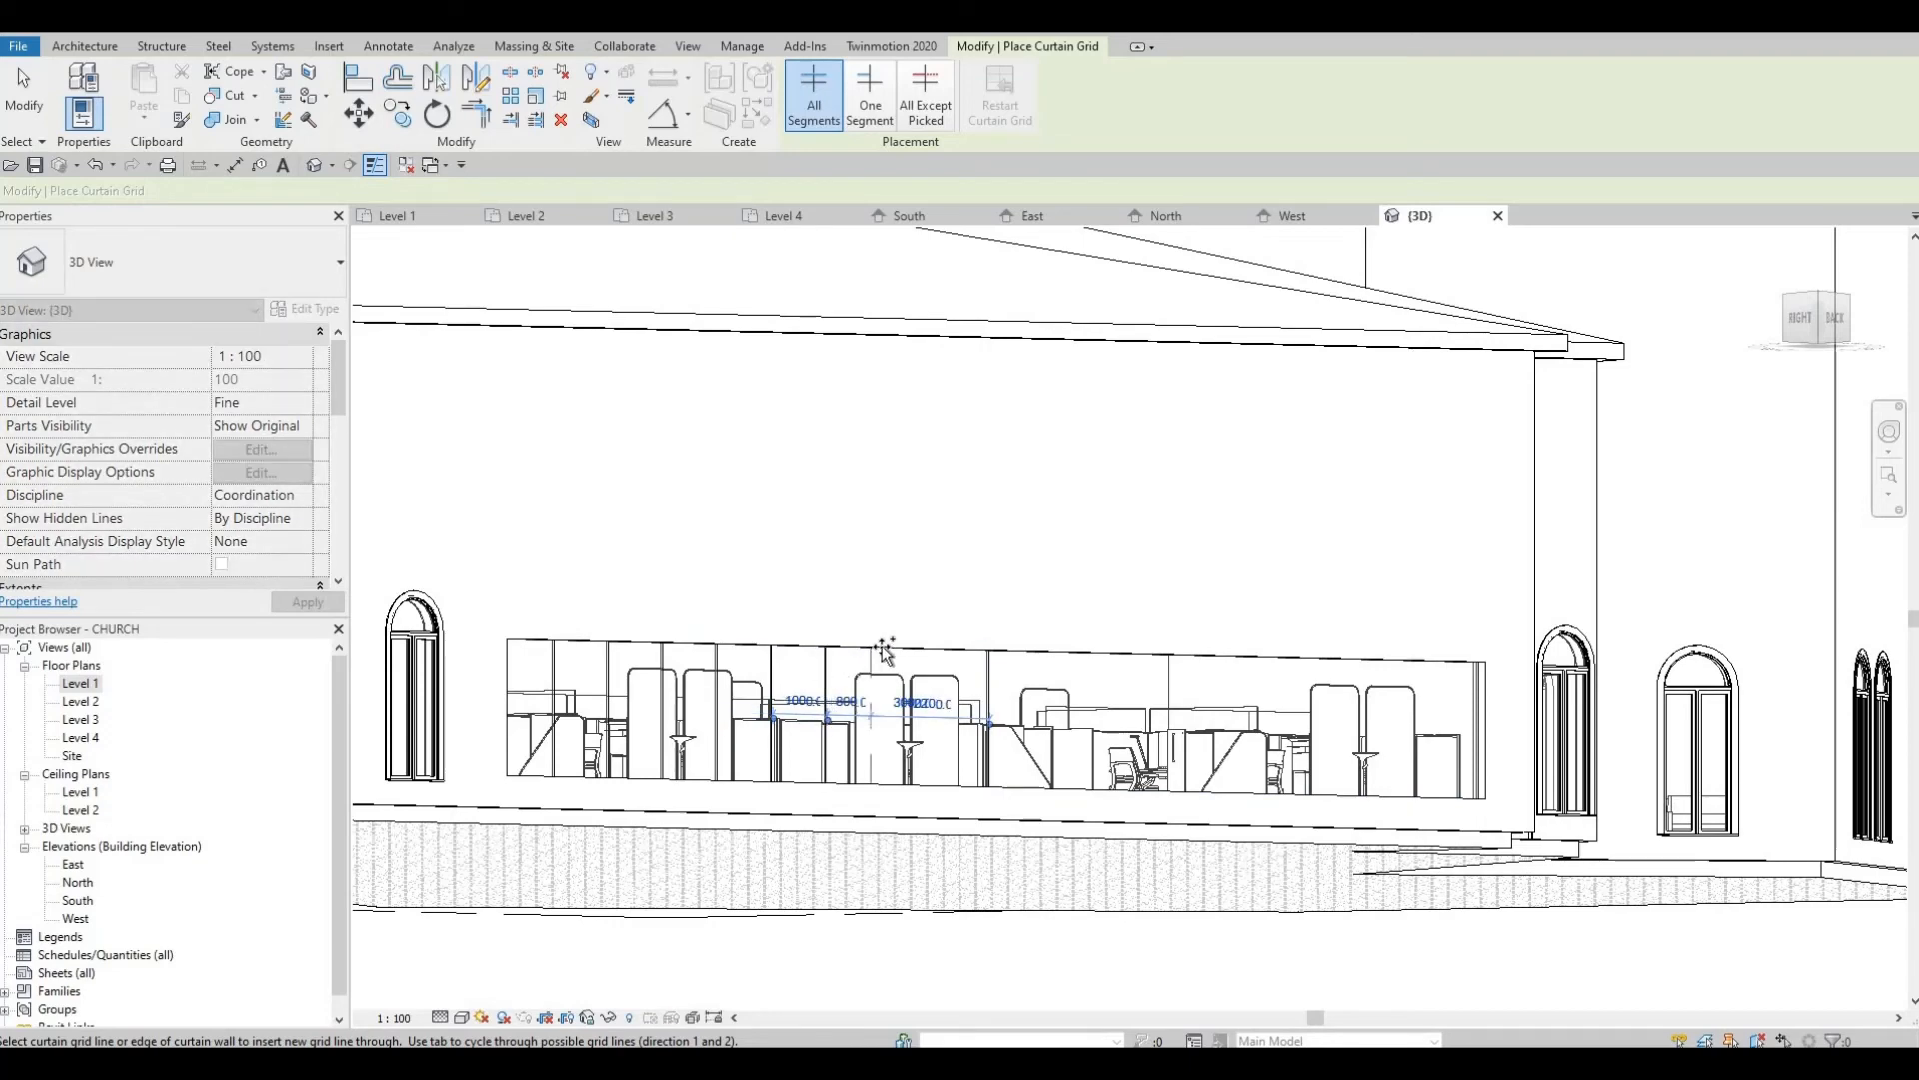
{"action": "left_click", "coordinate": [884, 649]}
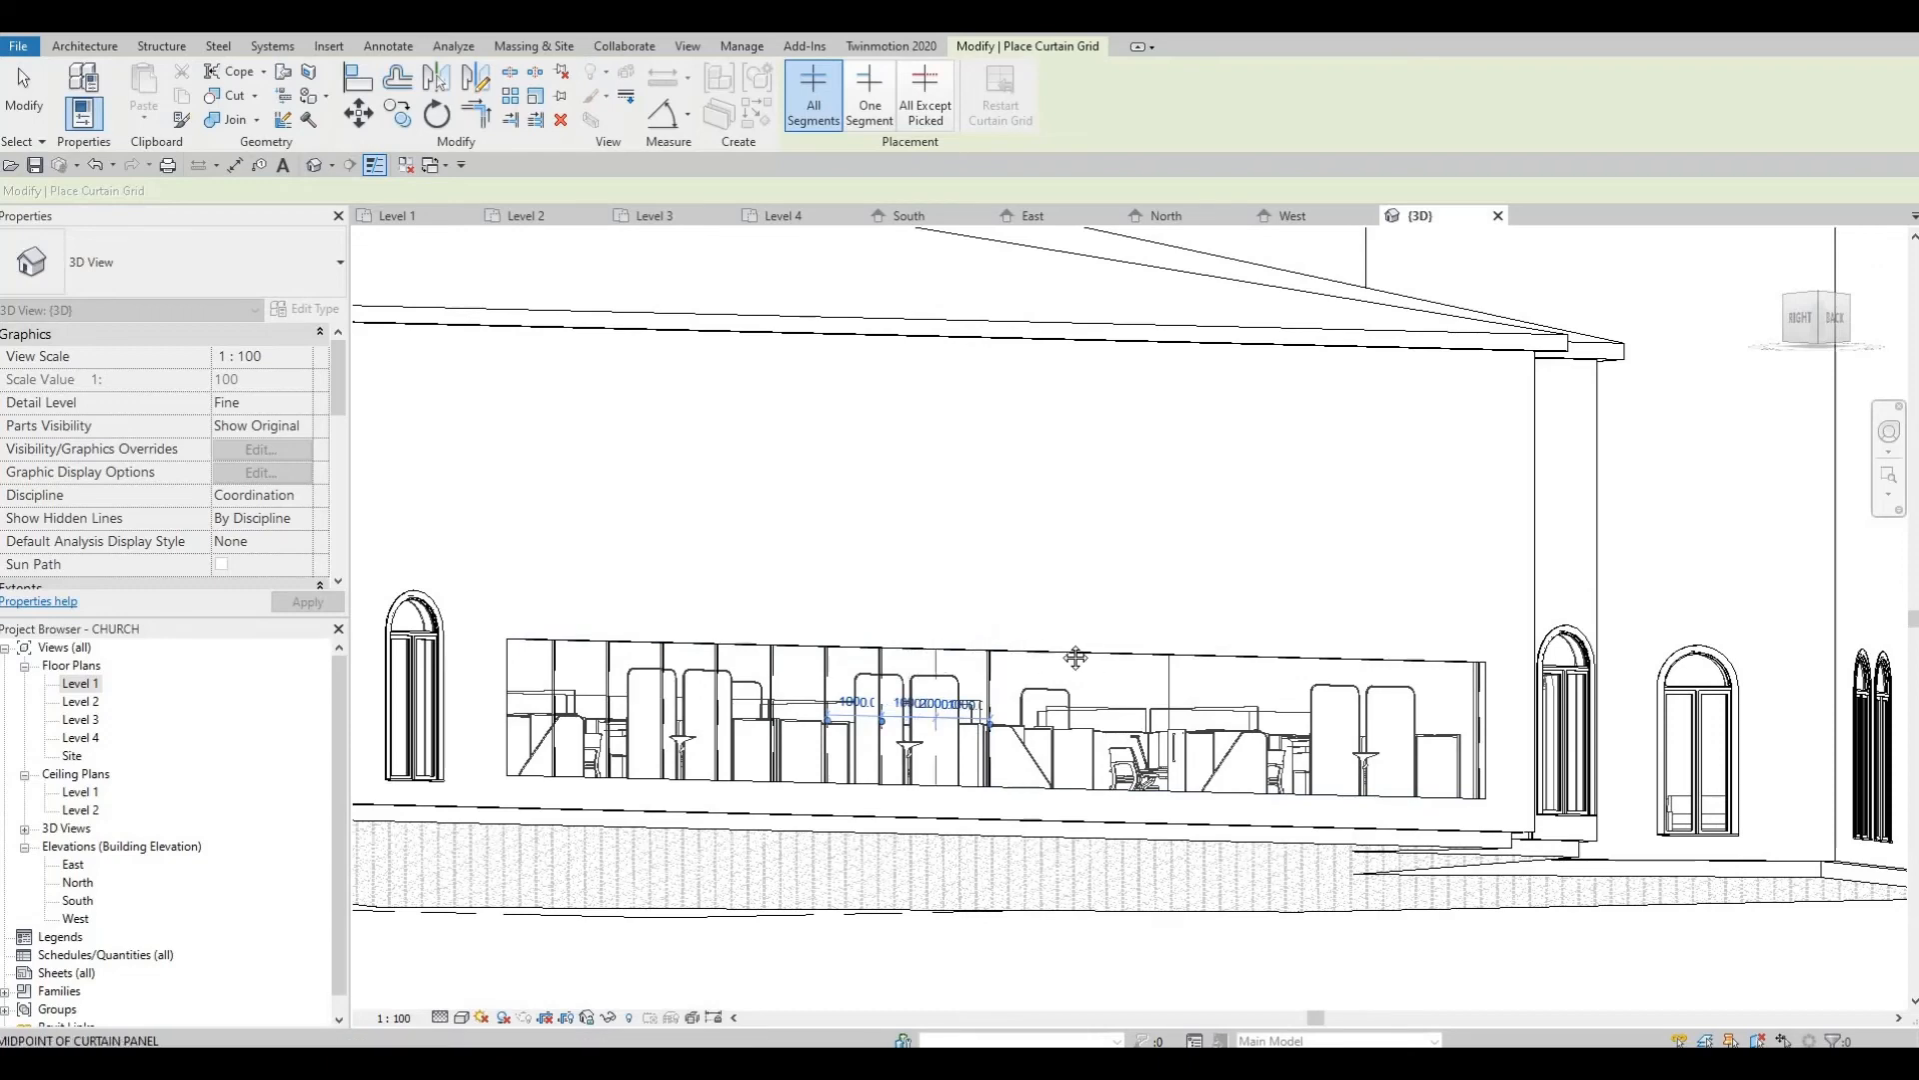
Divide the remaining undivided half of the long office curtain wall into nine equal 1000 mm panels with vertical grid lines
{"action": "middle_click_drag", "start_coordinate": [1076, 658], "coordinate": [946, 587]}
{"action": "scroll", "coordinate": [907, 591], "scroll_direction": "up", "scroll_amount": 2}
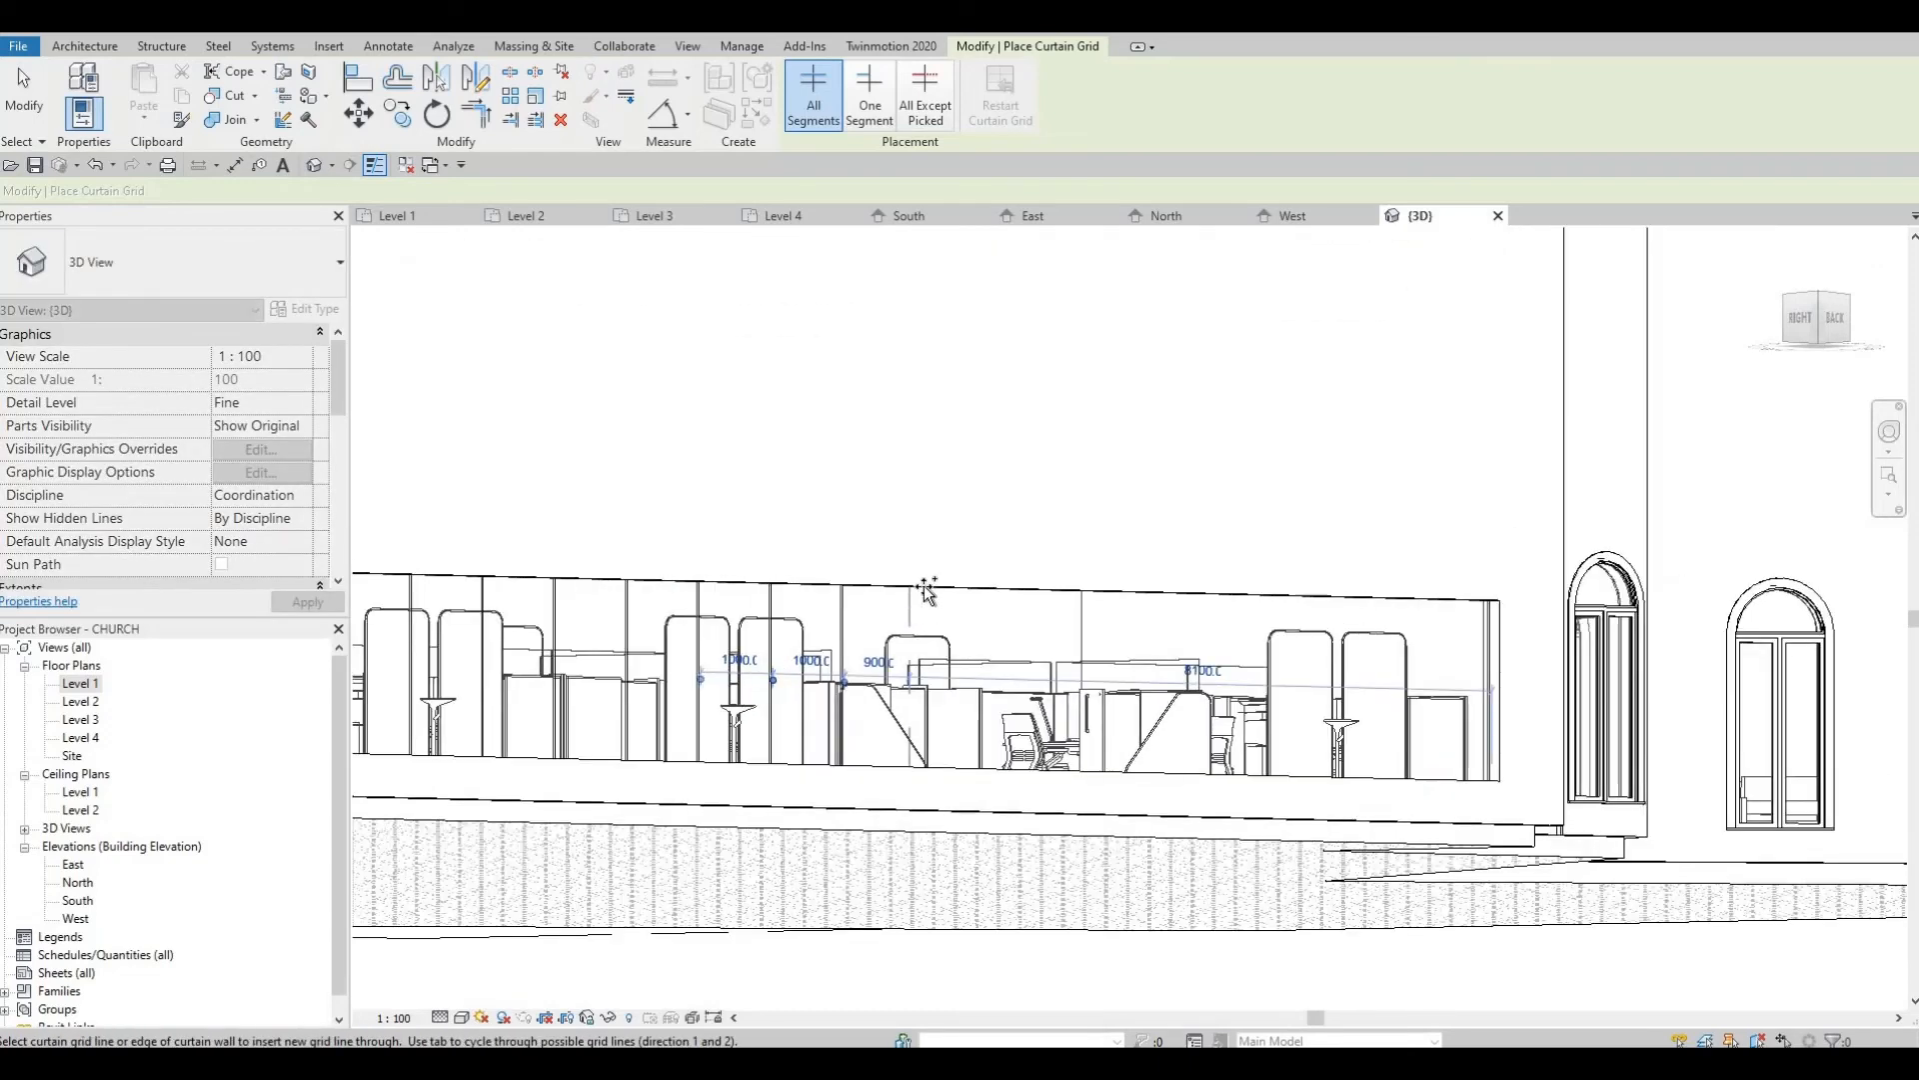
{"action": "left_click", "coordinate": [979, 588]}
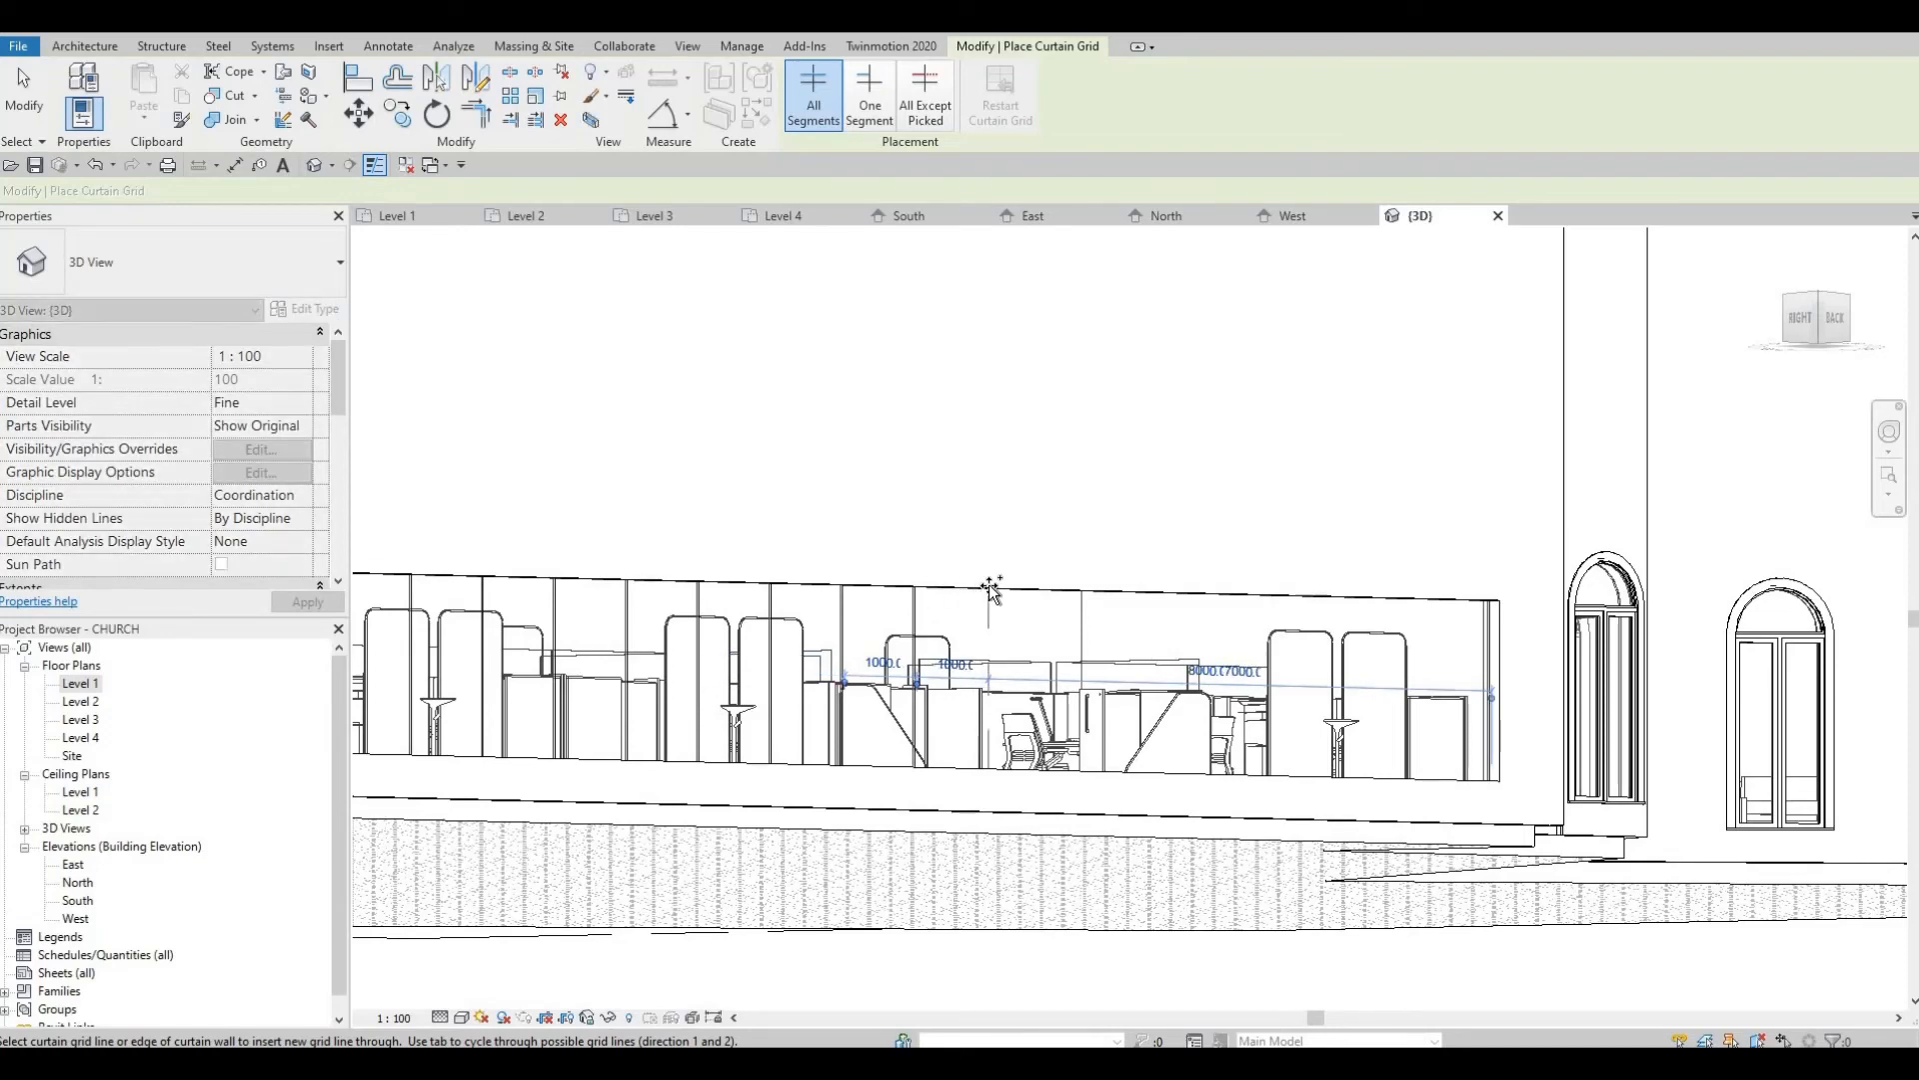
{"action": "left_click", "coordinate": [1047, 590]}
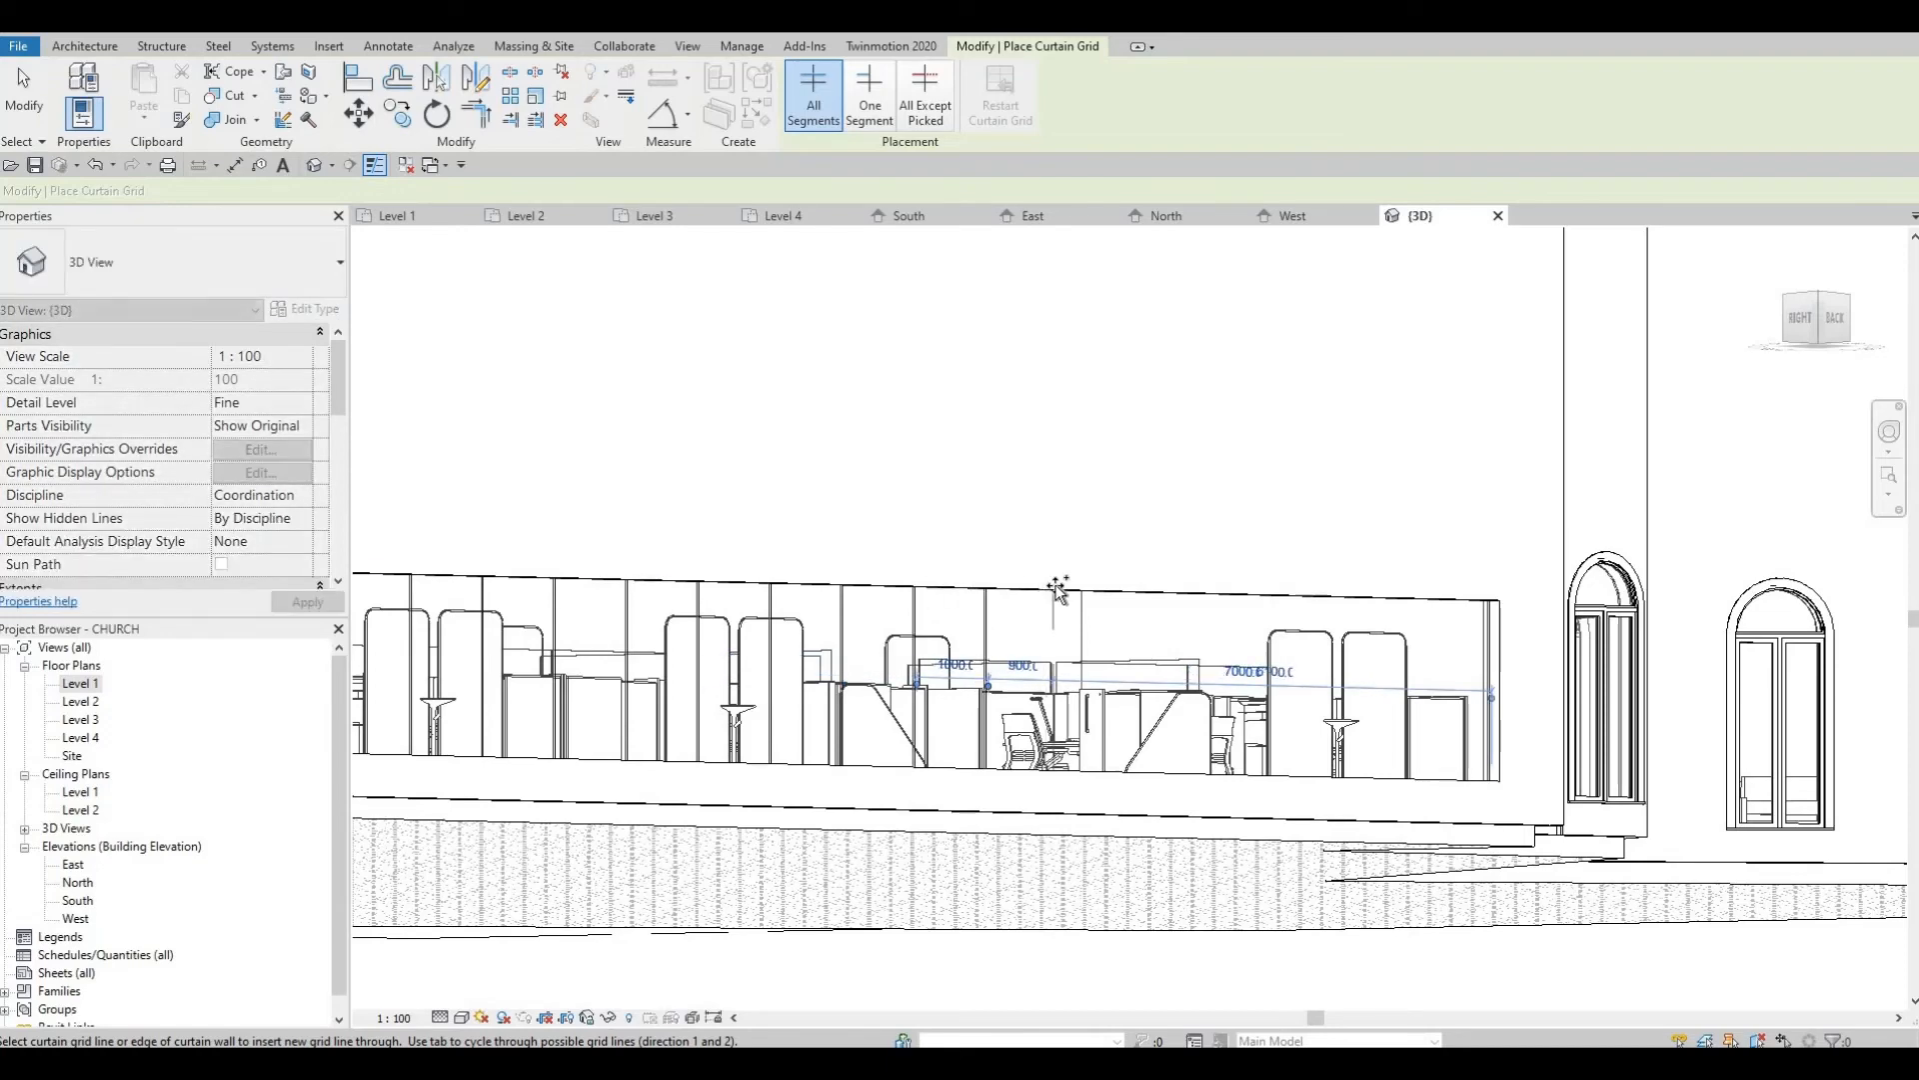
{"action": "left_click", "coordinate": [1118, 590]}
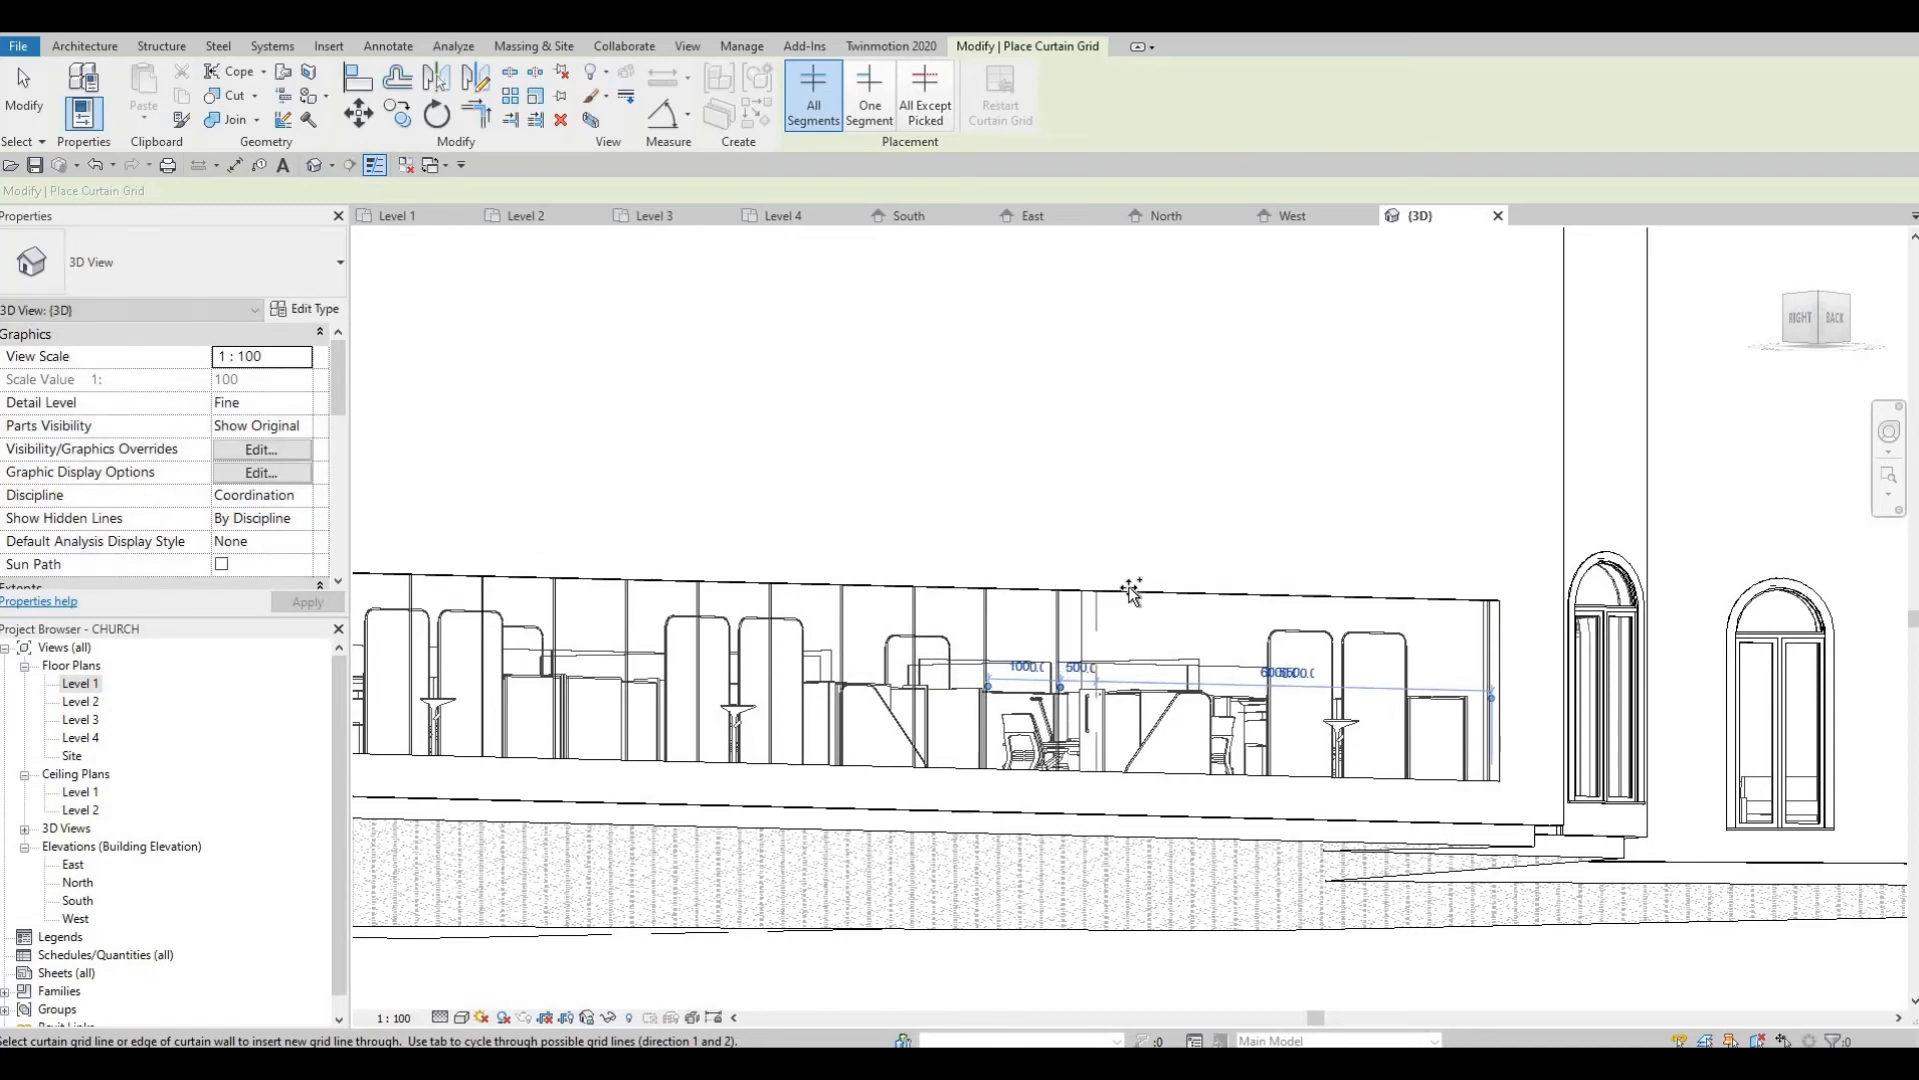
{"action": "left_click", "coordinate": [1190, 597]}
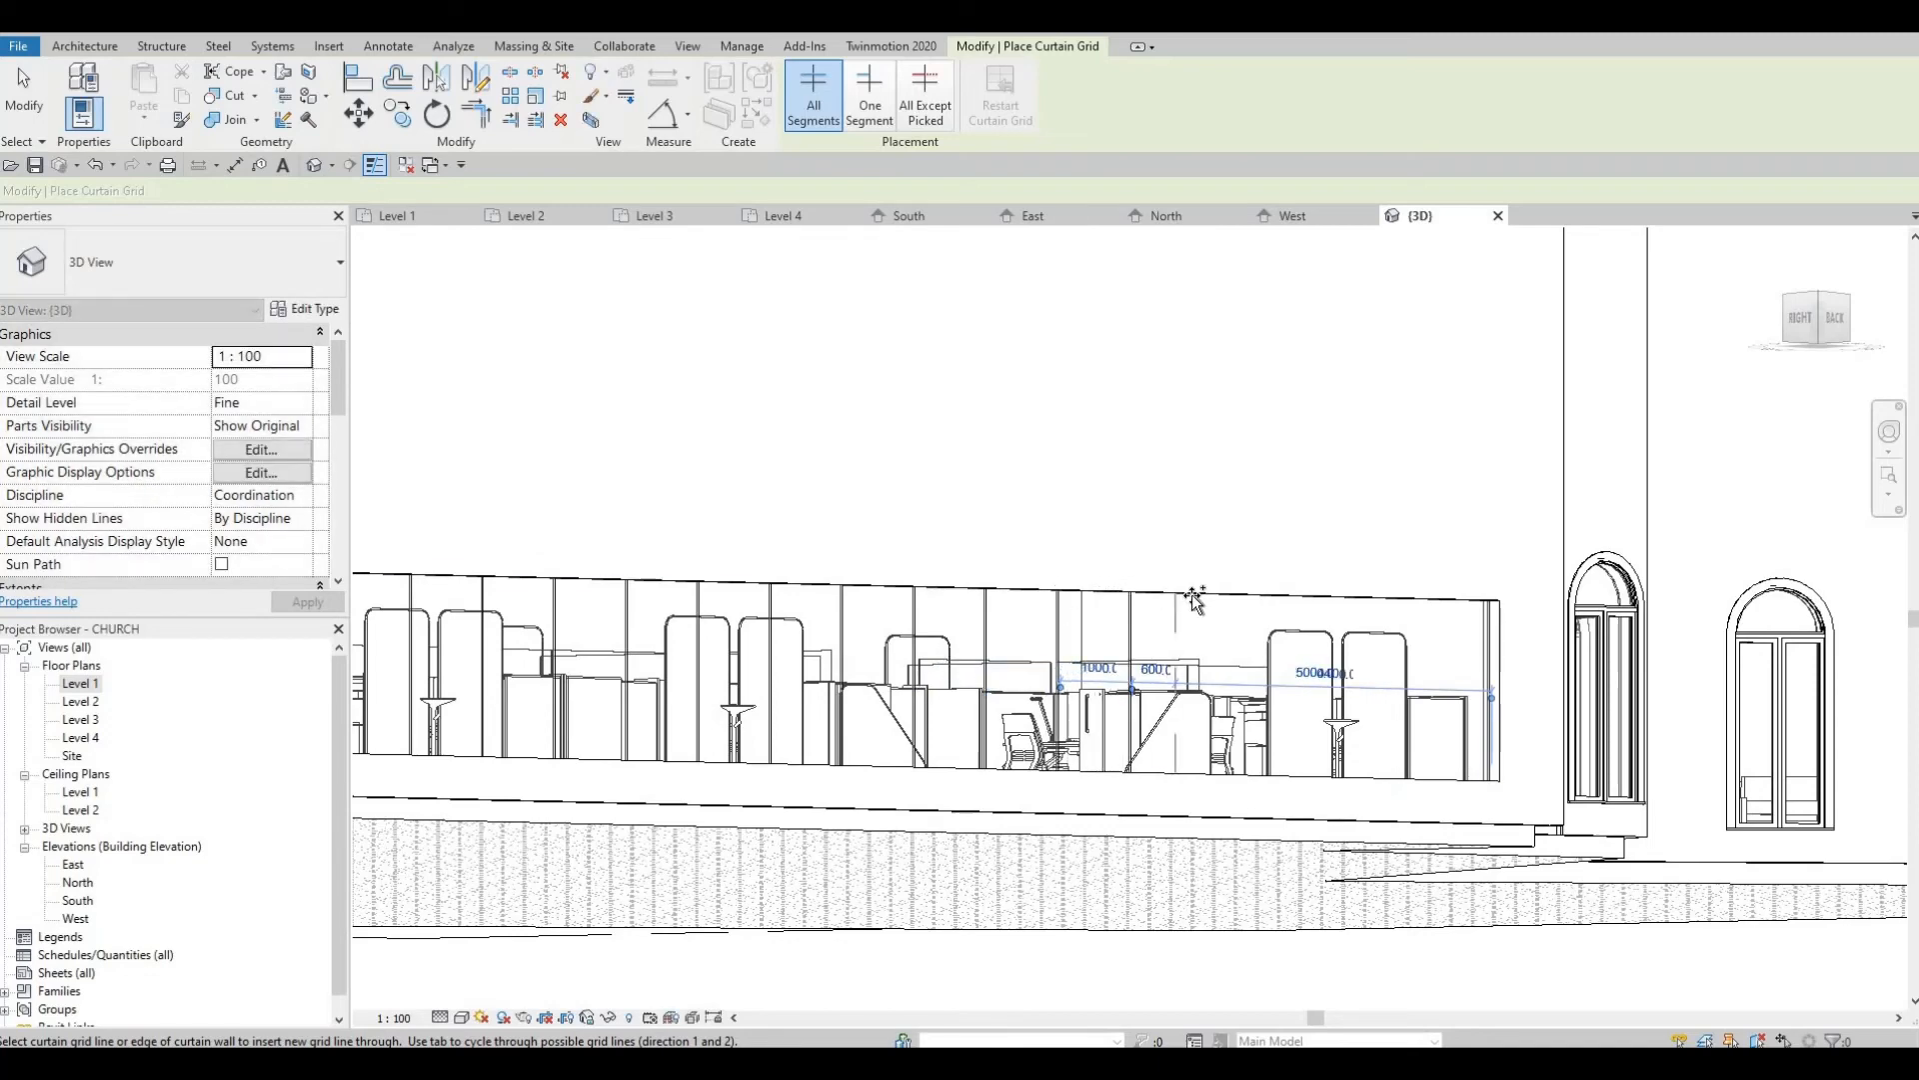
{"action": "left_click", "coordinate": [1272, 600]}
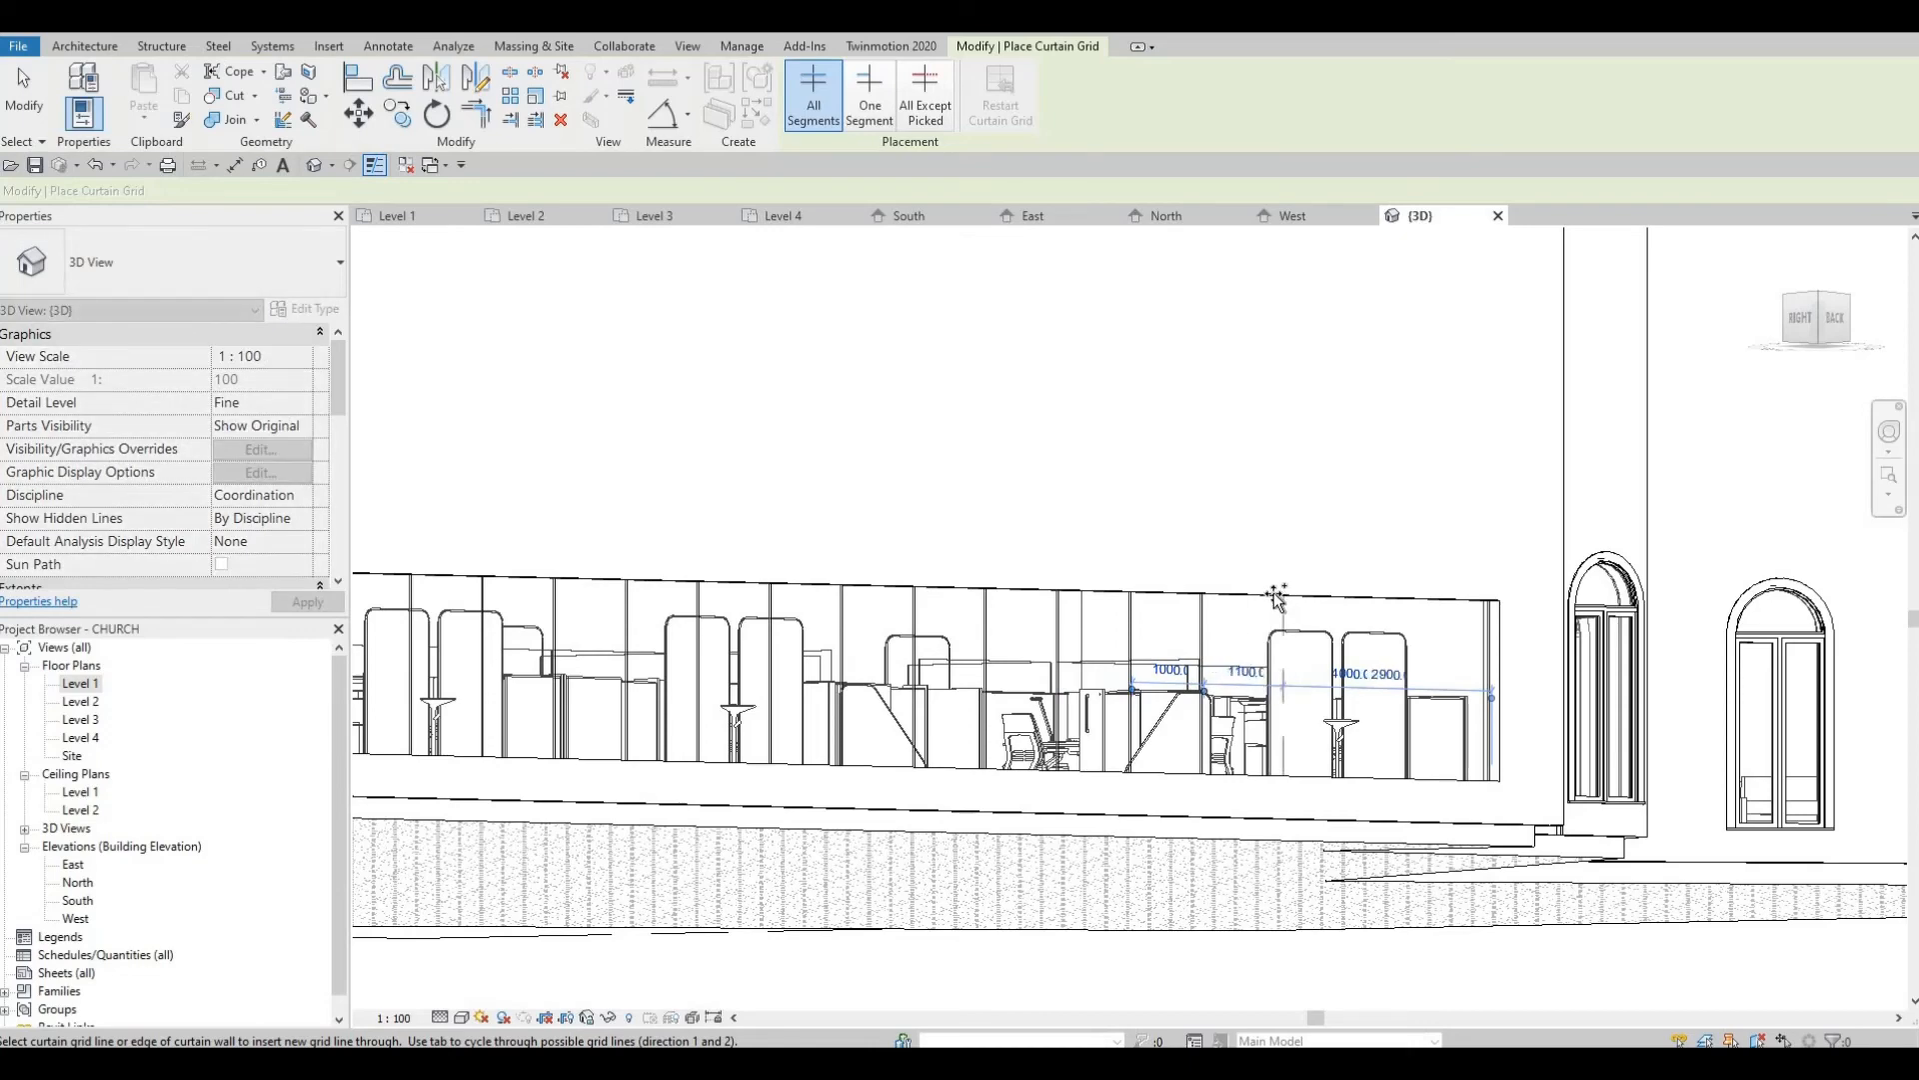
{"action": "left_click", "coordinate": [1332, 597]}
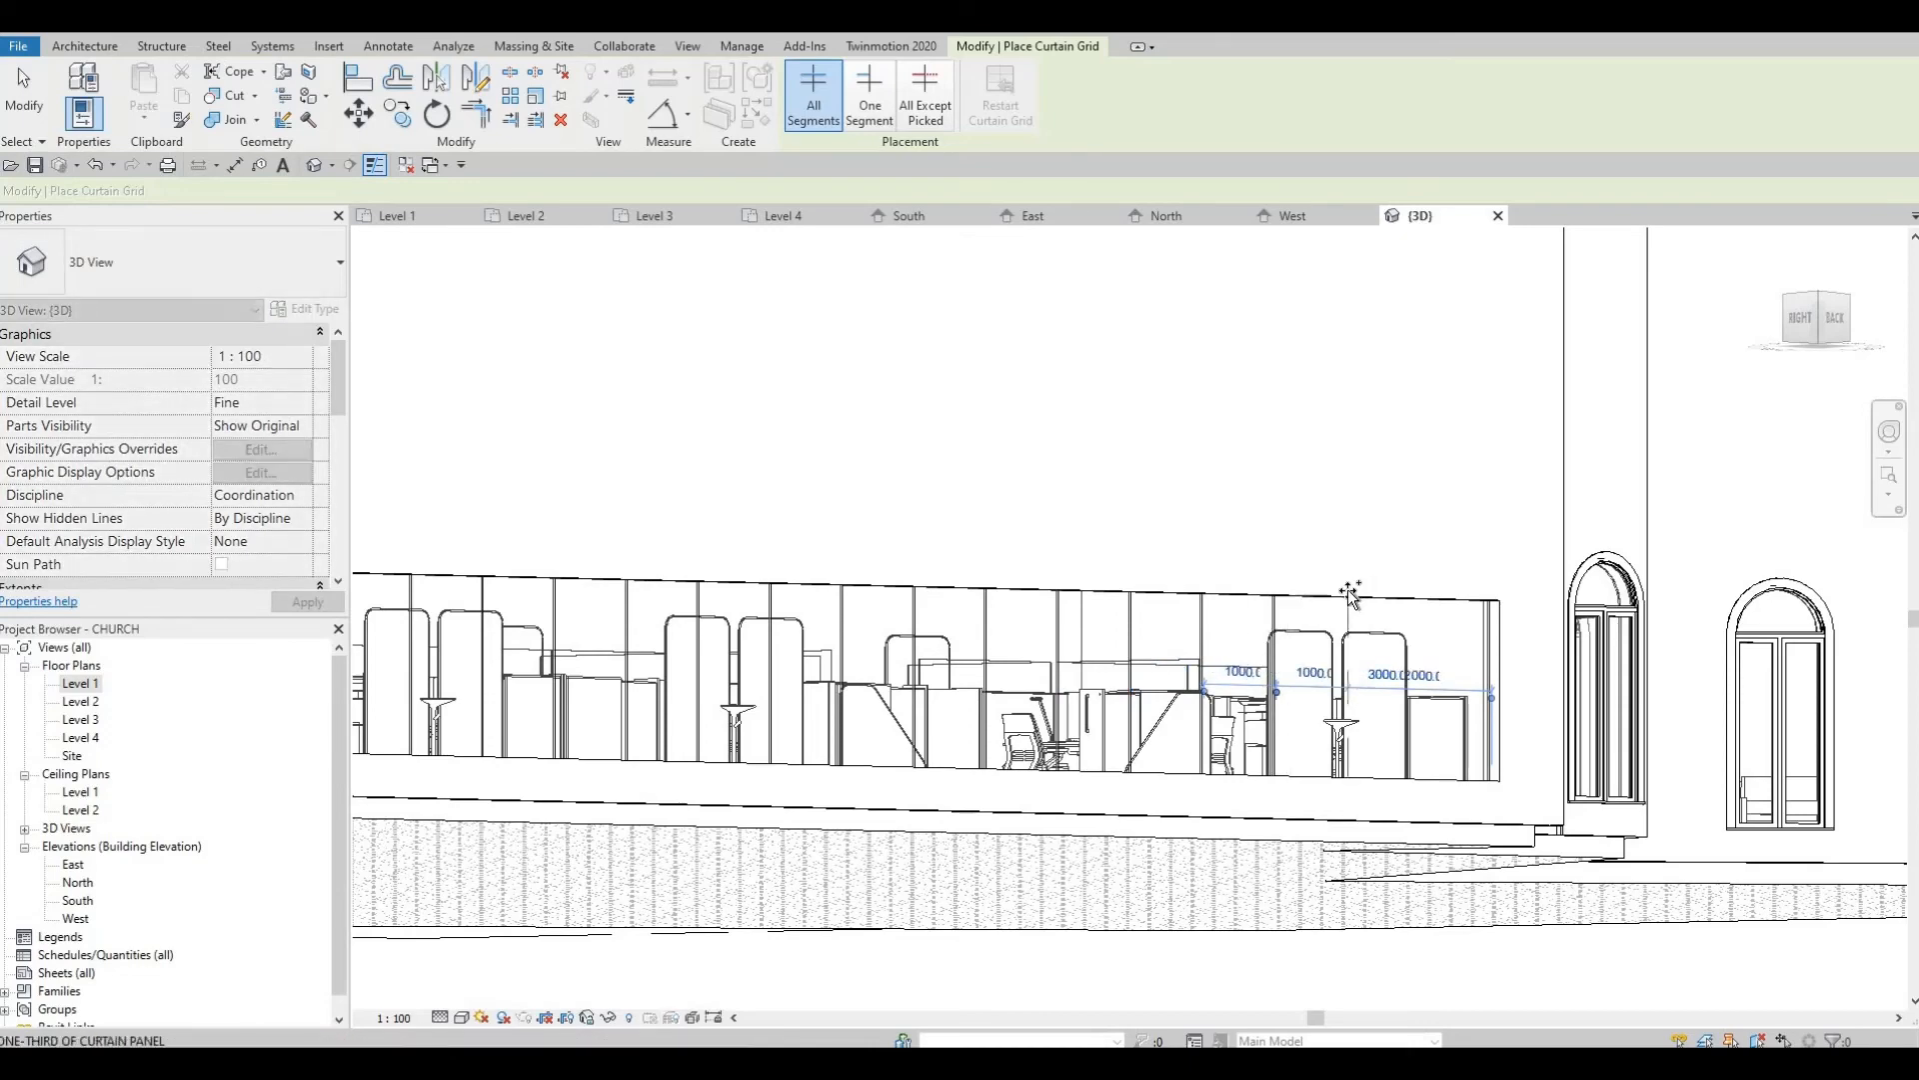
{"action": "left_click", "coordinate": [1371, 598]}
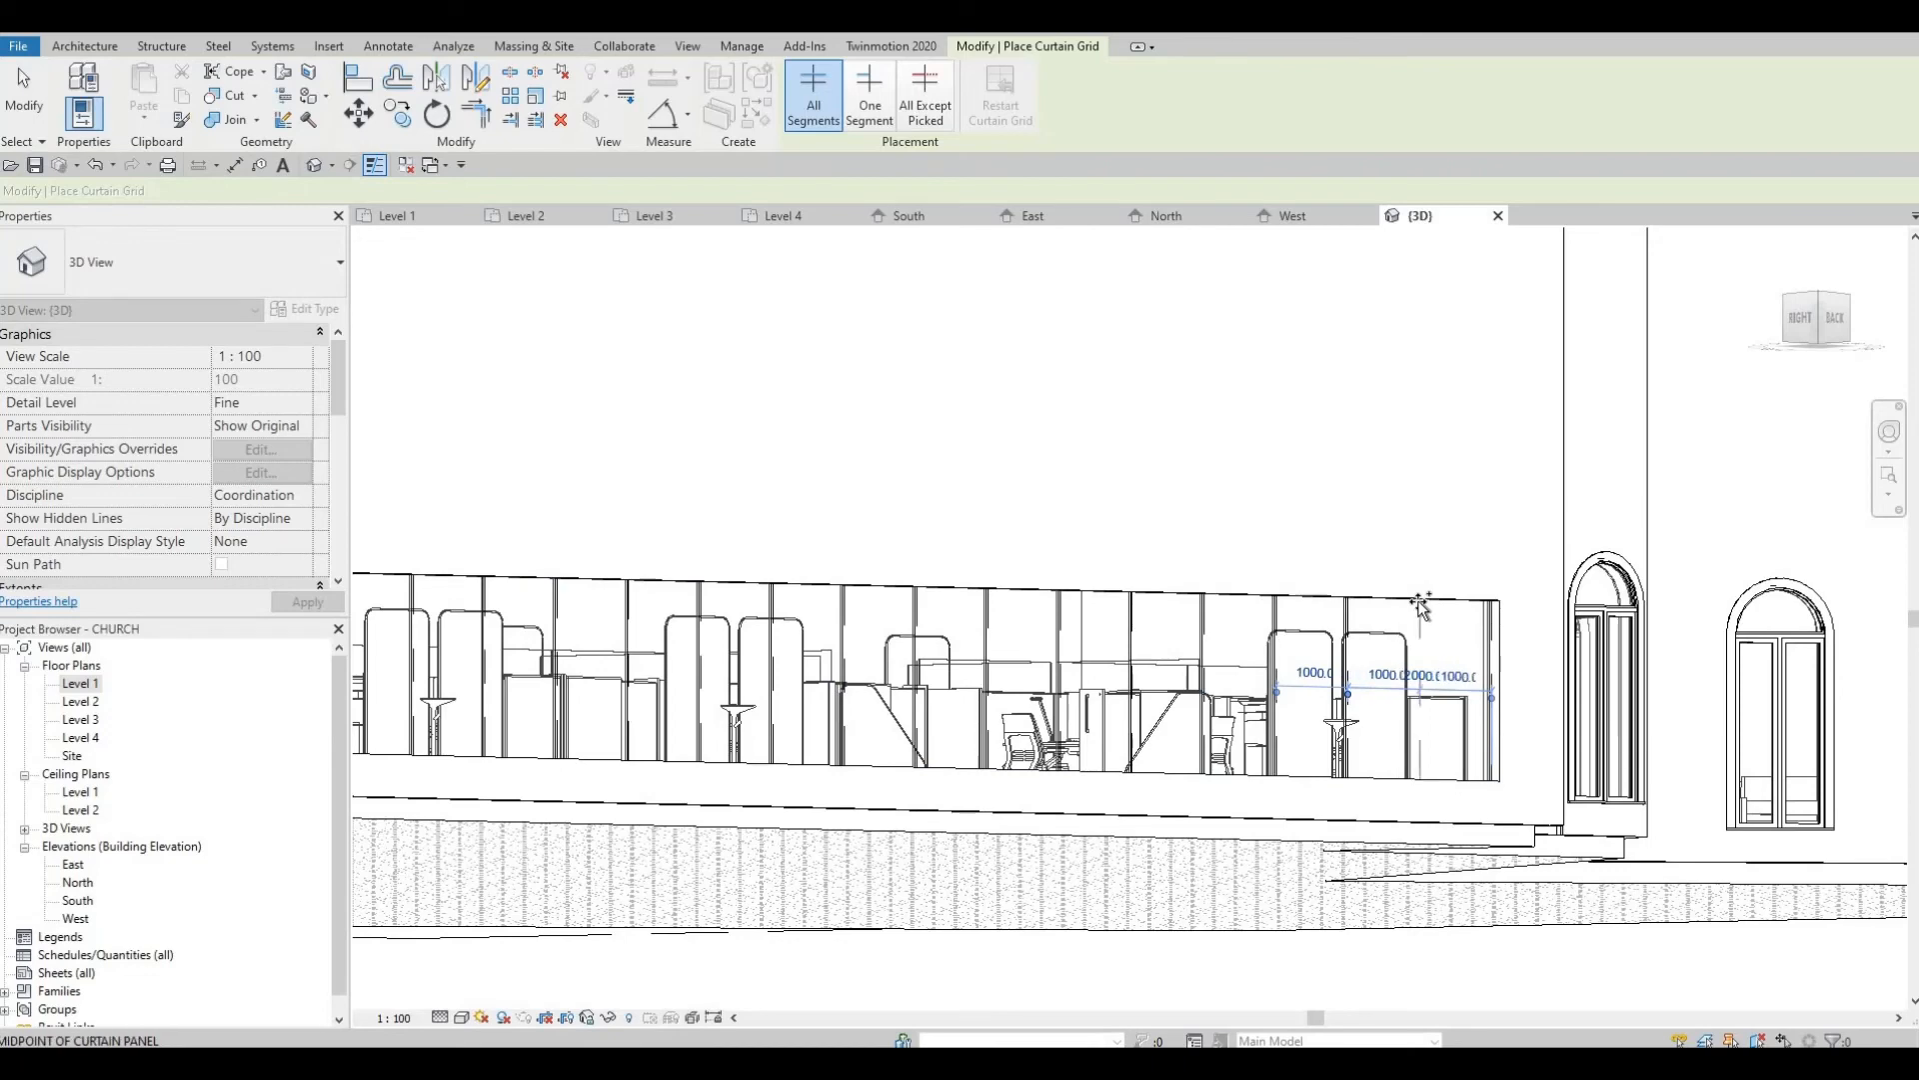
{"action": "left_click", "coordinate": [1397, 610]}
{"action": "scroll", "coordinate": [1401, 630], "scroll_direction": "down", "scroll_amount": 3}
{"action": "key", "text": "Escape"}
Divide the curtain wall around the corner, beyond the double door with roundtop windows, into eight equal 1075 mm panels with vertical grid lines
{"action": "middle_click_drag", "start_coordinate": [977, 715], "coordinate": [1609, 740], "text": "shift"}
{"action": "middle_click_drag", "start_coordinate": [1230, 569], "coordinate": [1364, 633], "text": "shift"}
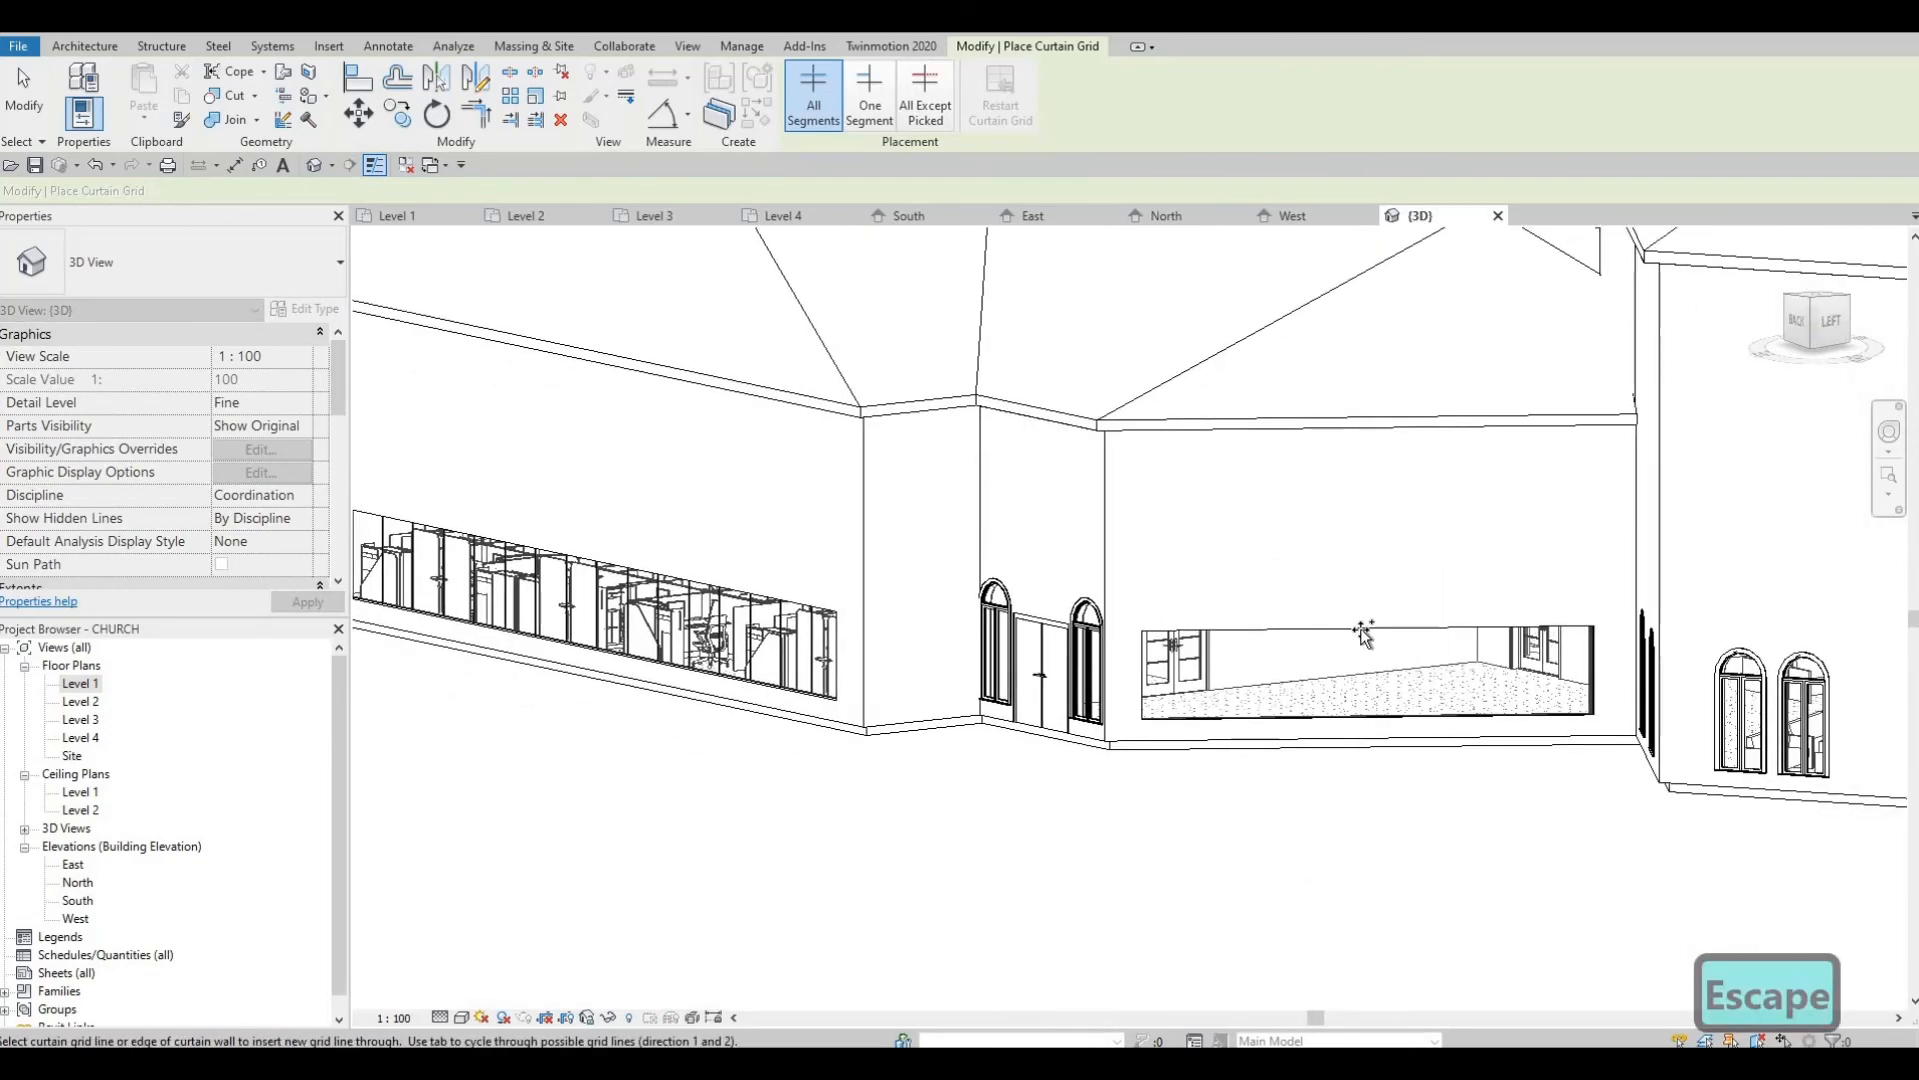
{"action": "left_click", "coordinate": [1330, 630]}
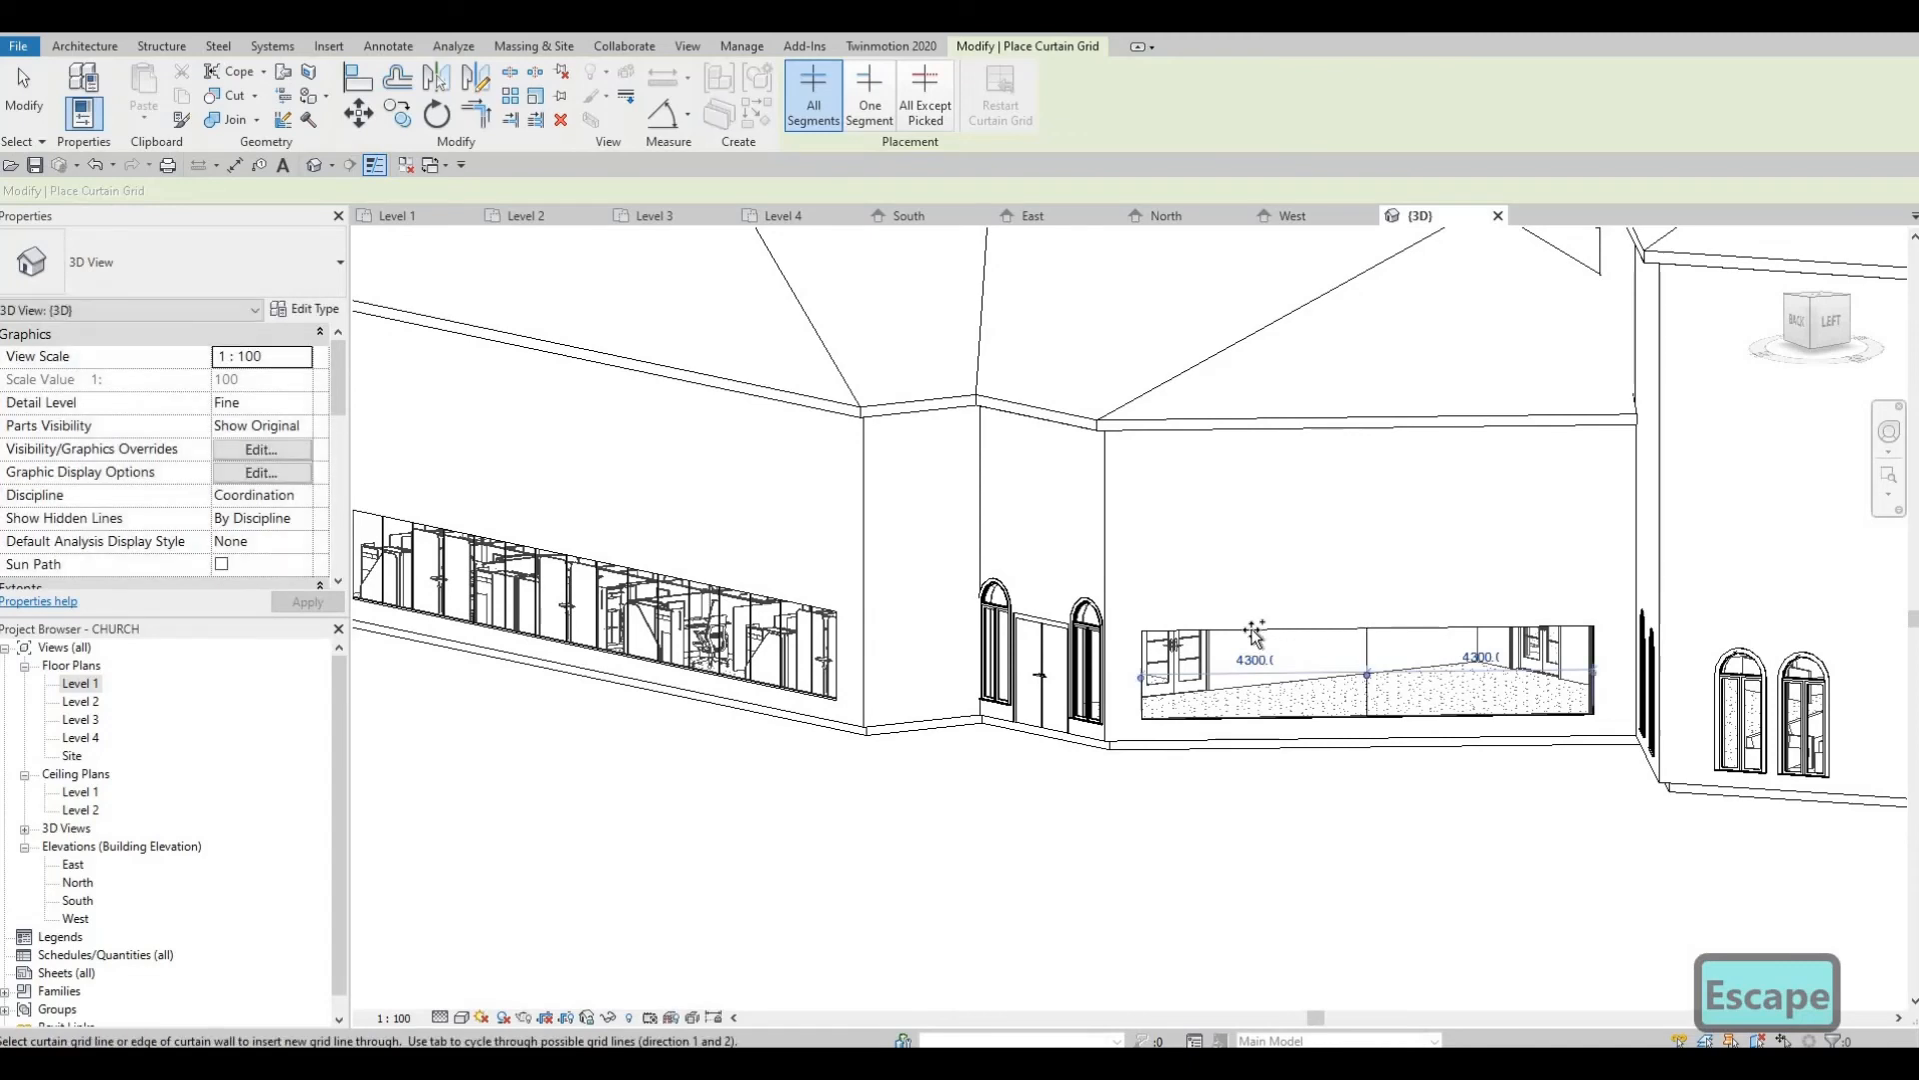
{"action": "left_click", "coordinate": [1225, 636]}
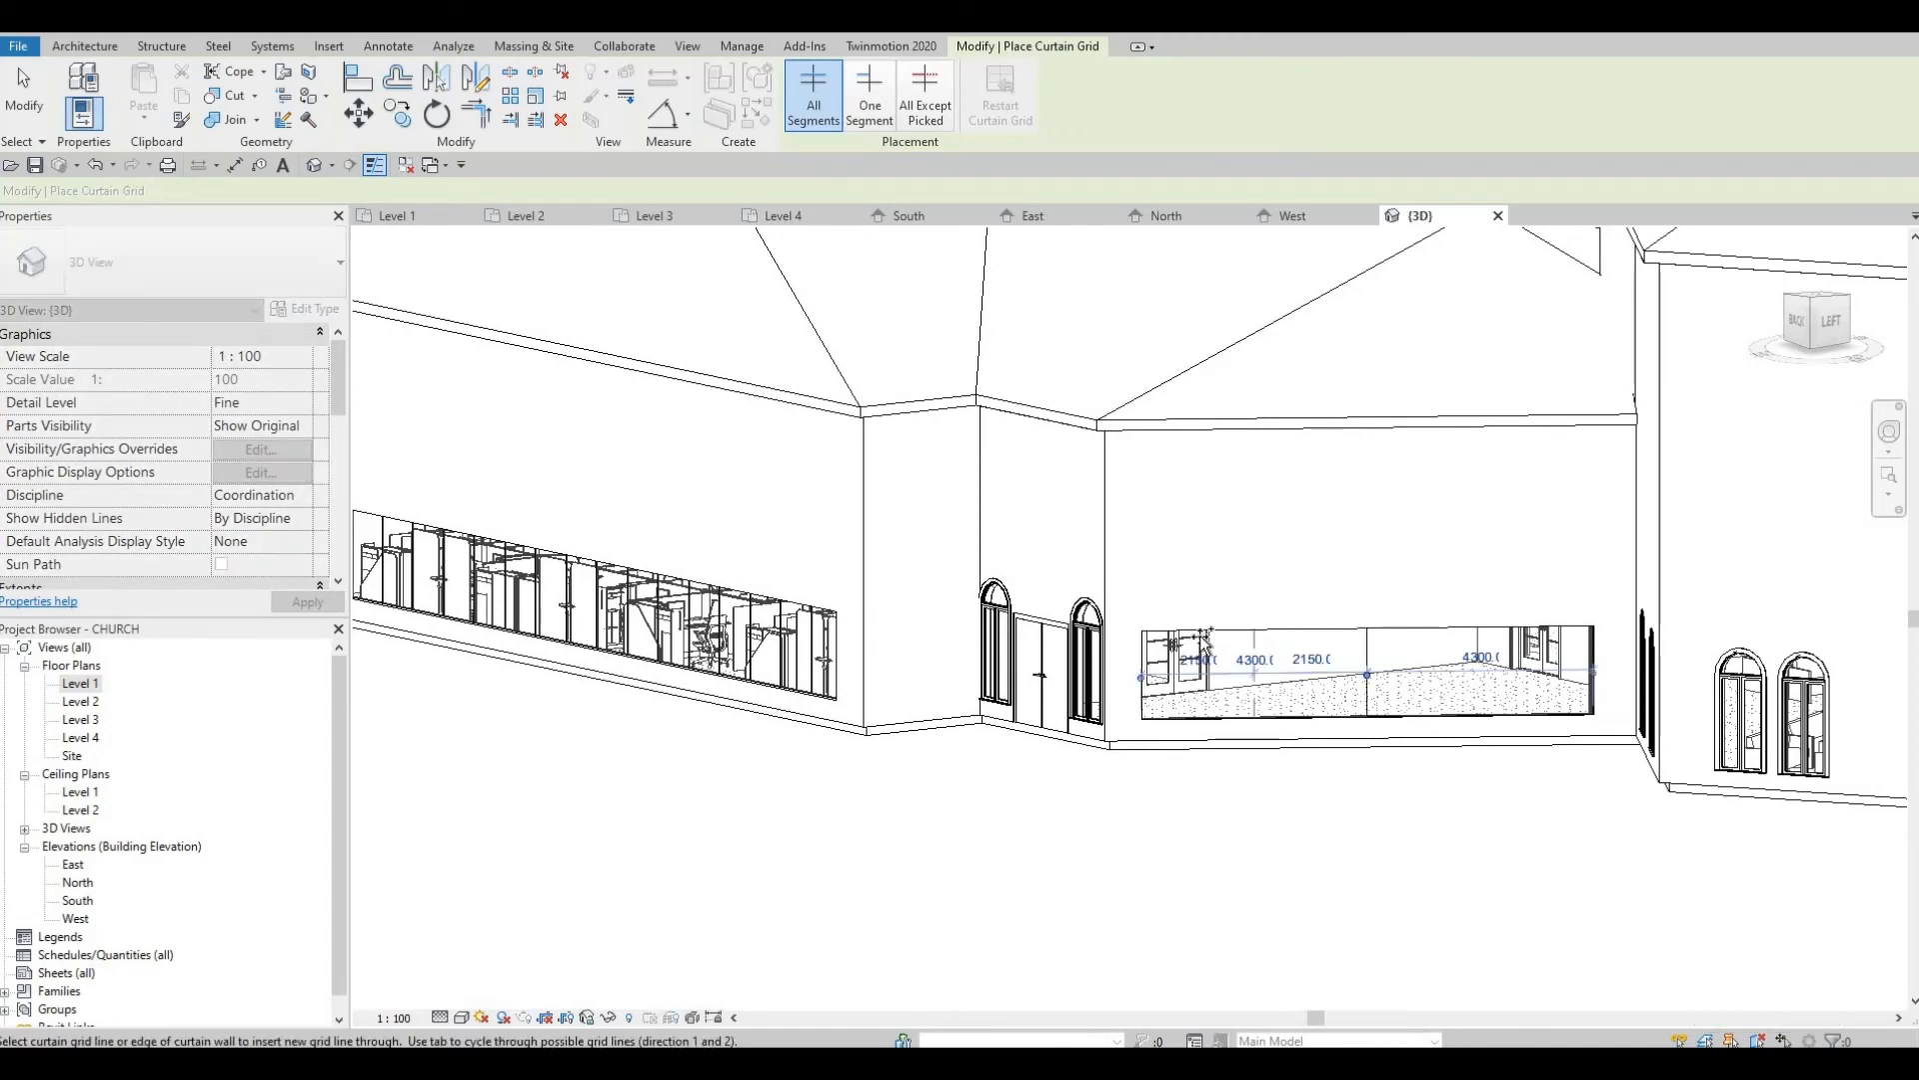
{"action": "left_click", "coordinate": [1311, 632]}
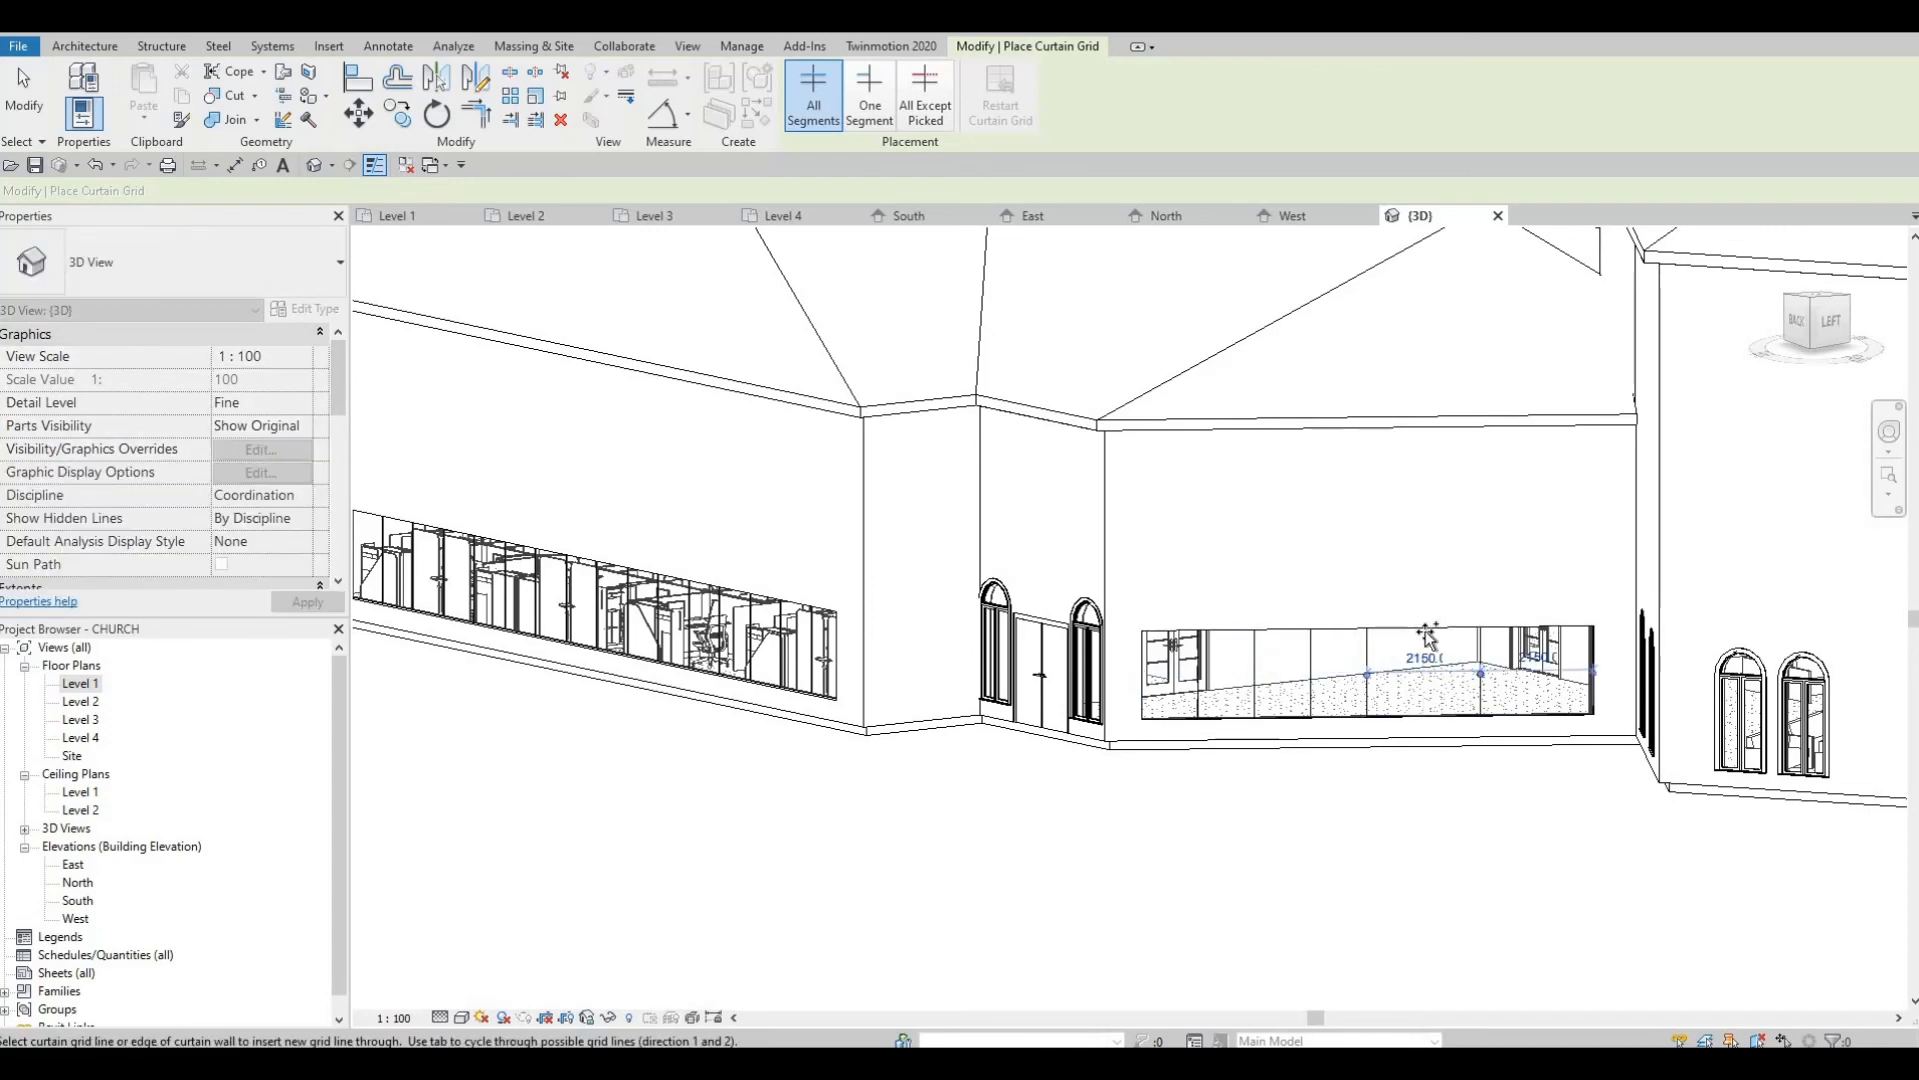
{"action": "left_click", "coordinate": [1427, 636]}
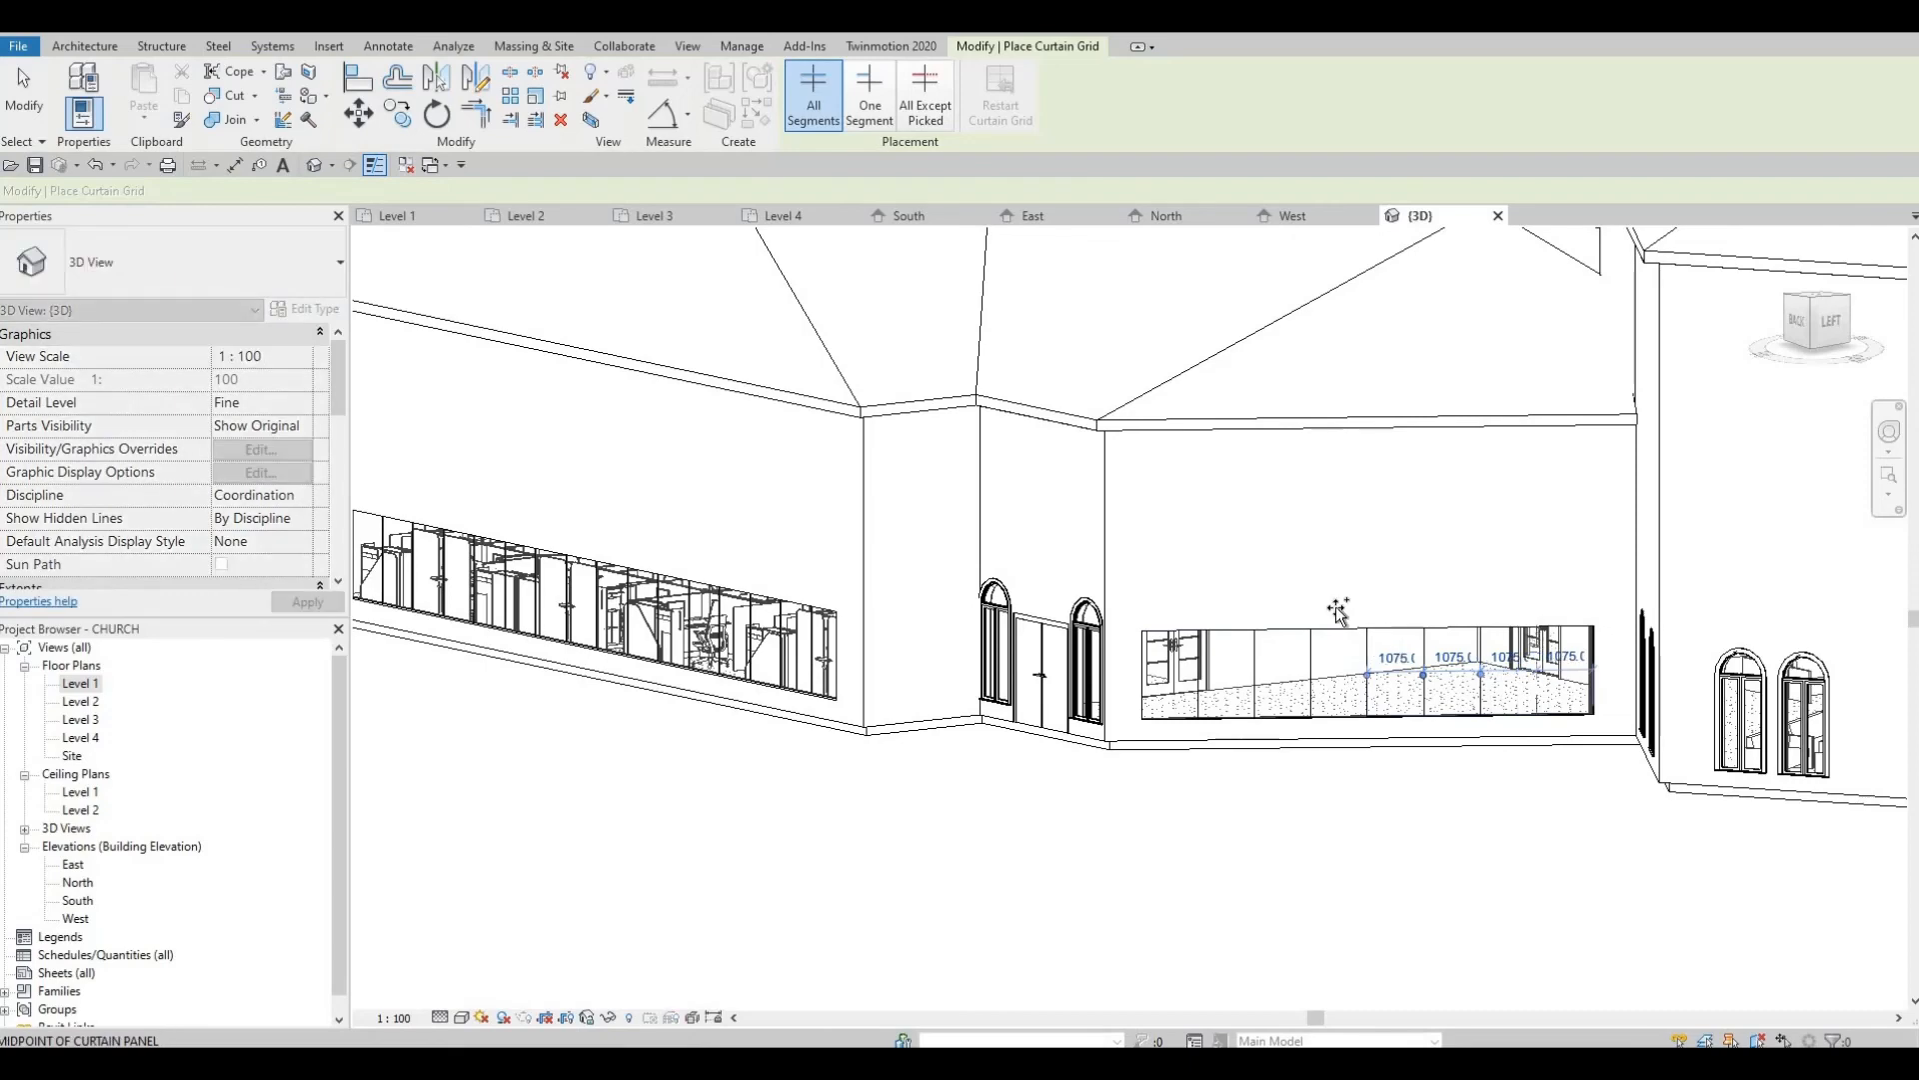
{"action": "key", "text": "Escape"}
{"action": "middle_click_drag", "start_coordinate": [1339, 610], "coordinate": [1490, 653], "text": "shift"}
{"action": "key", "text": "Escape"}
{"action": "key", "text": "Escape"}
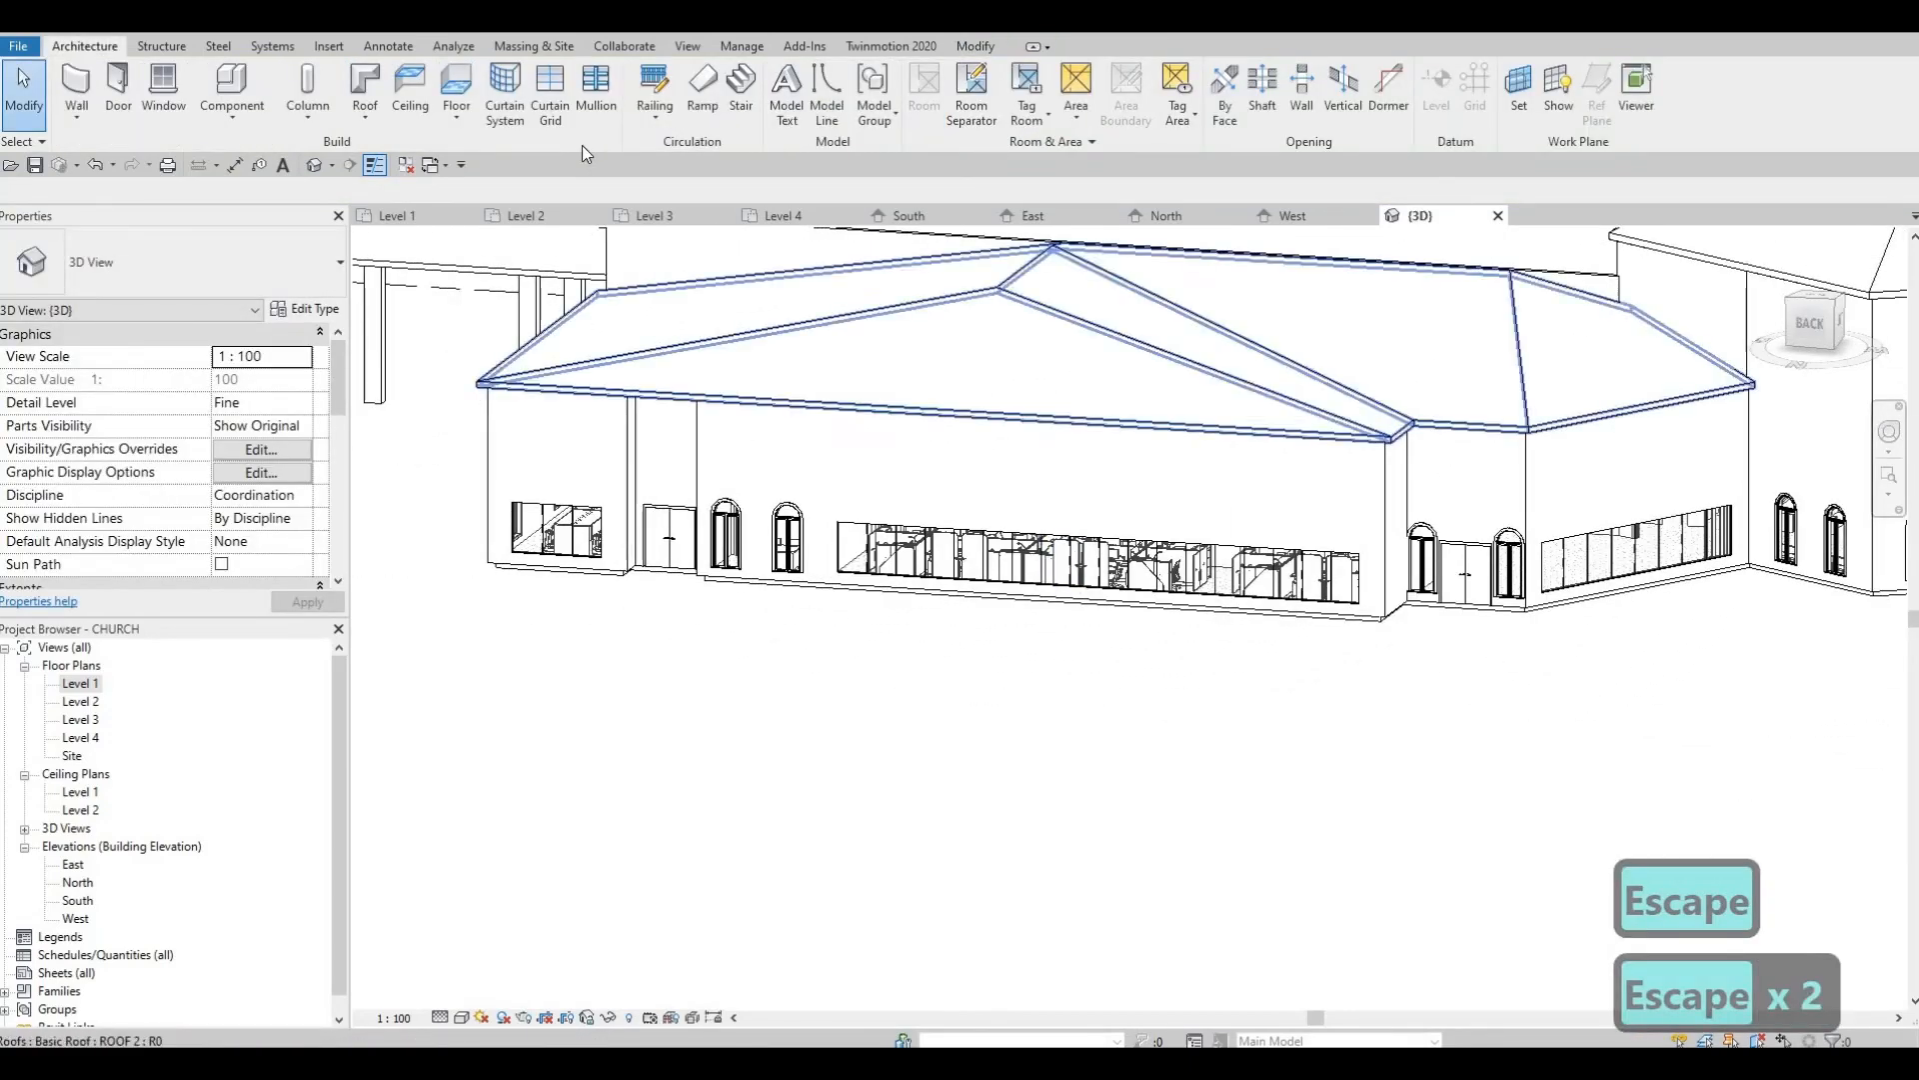
Place 50mm x 65mm rectangular mullions on all grid lines of the eight-panel curtain wall and the long office curtain wall
{"action": "left_click", "coordinate": [597, 90]}
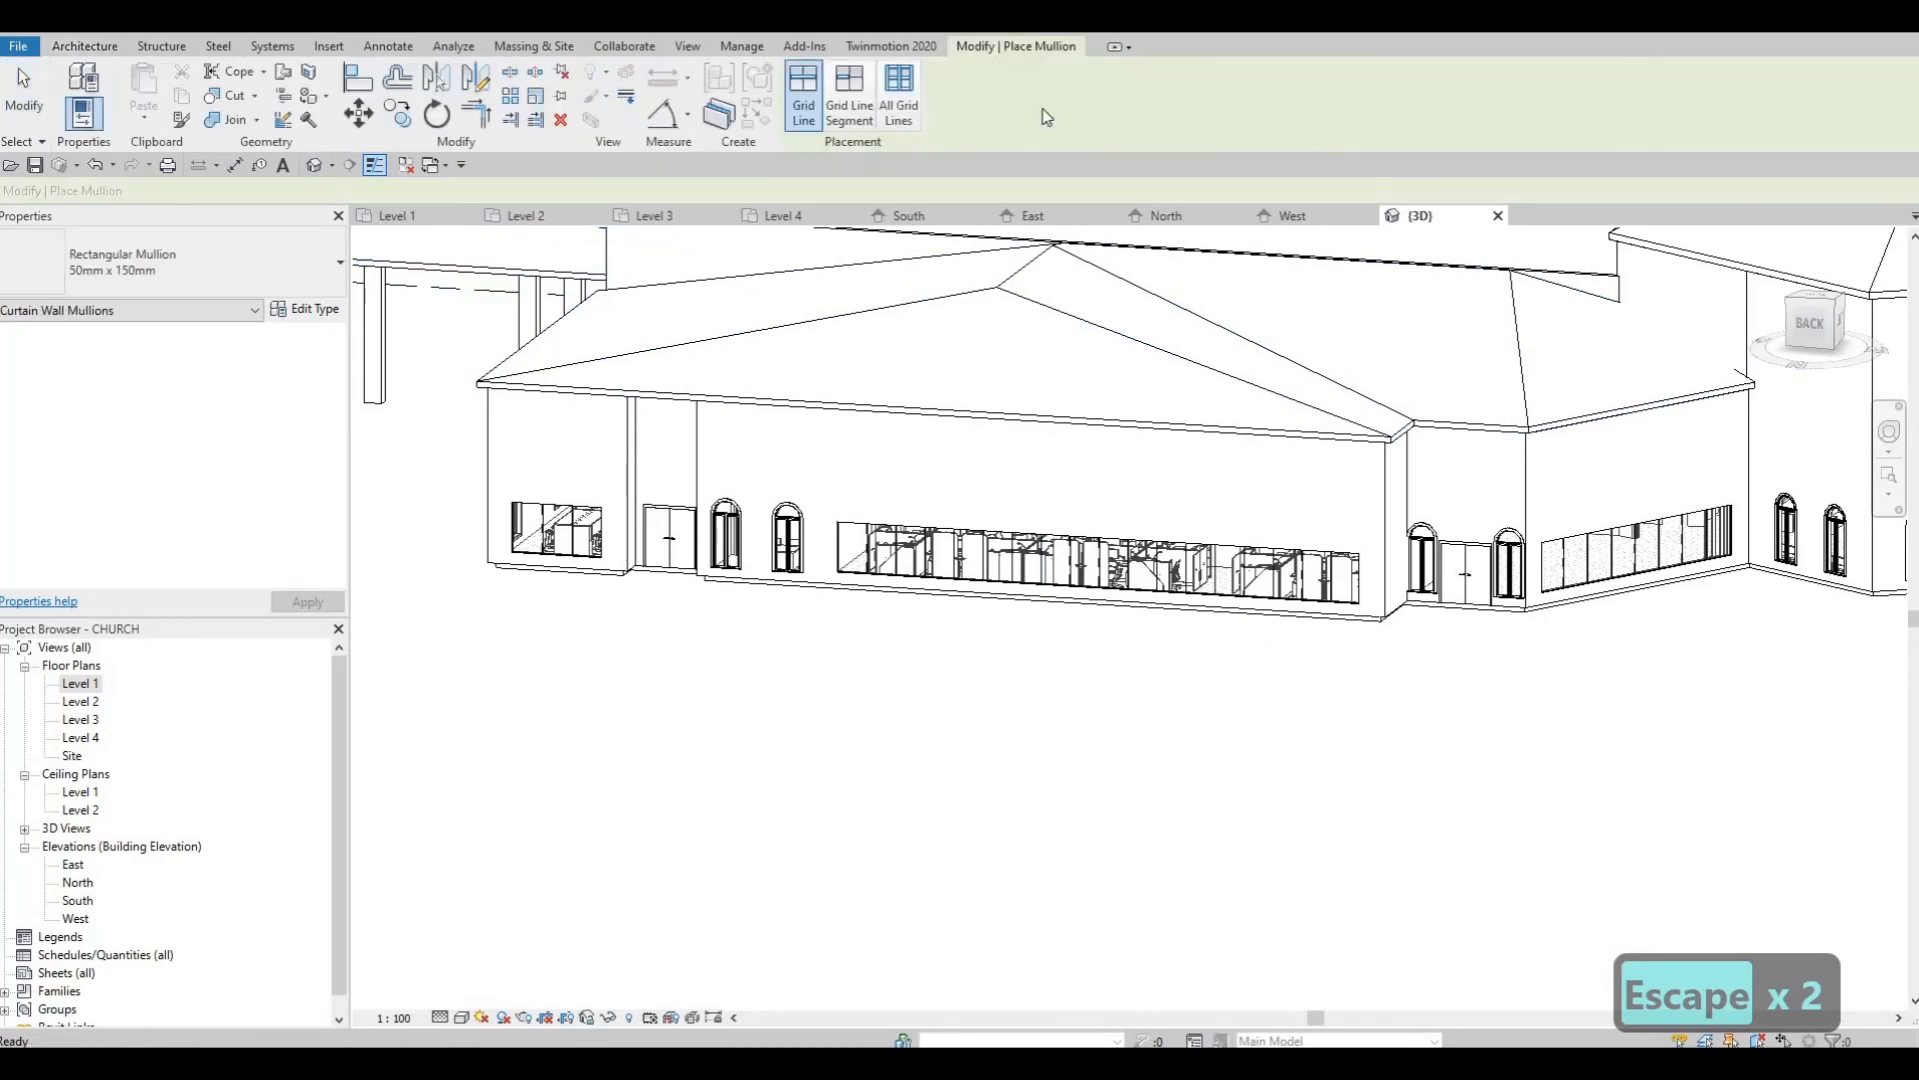
{"action": "left_click", "coordinate": [912, 108]}
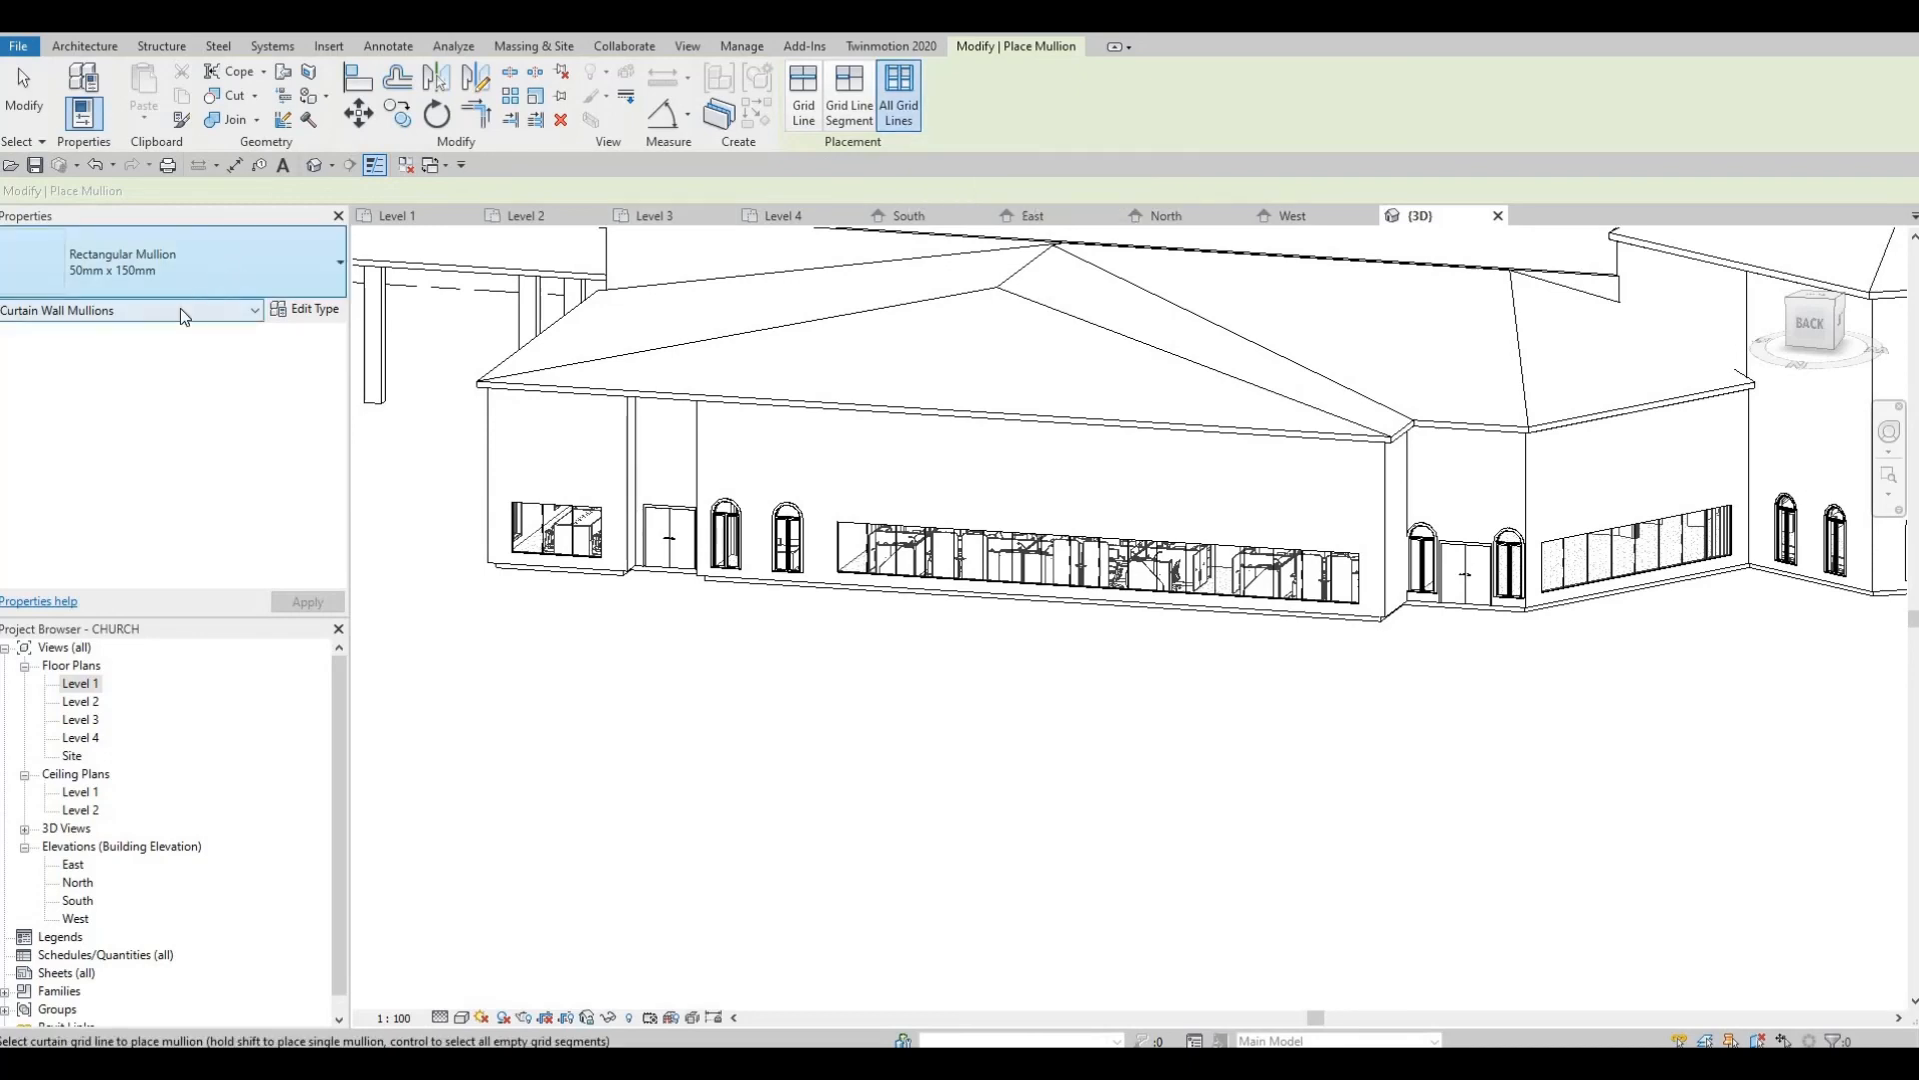
{"action": "left_click", "coordinate": [200, 272]}
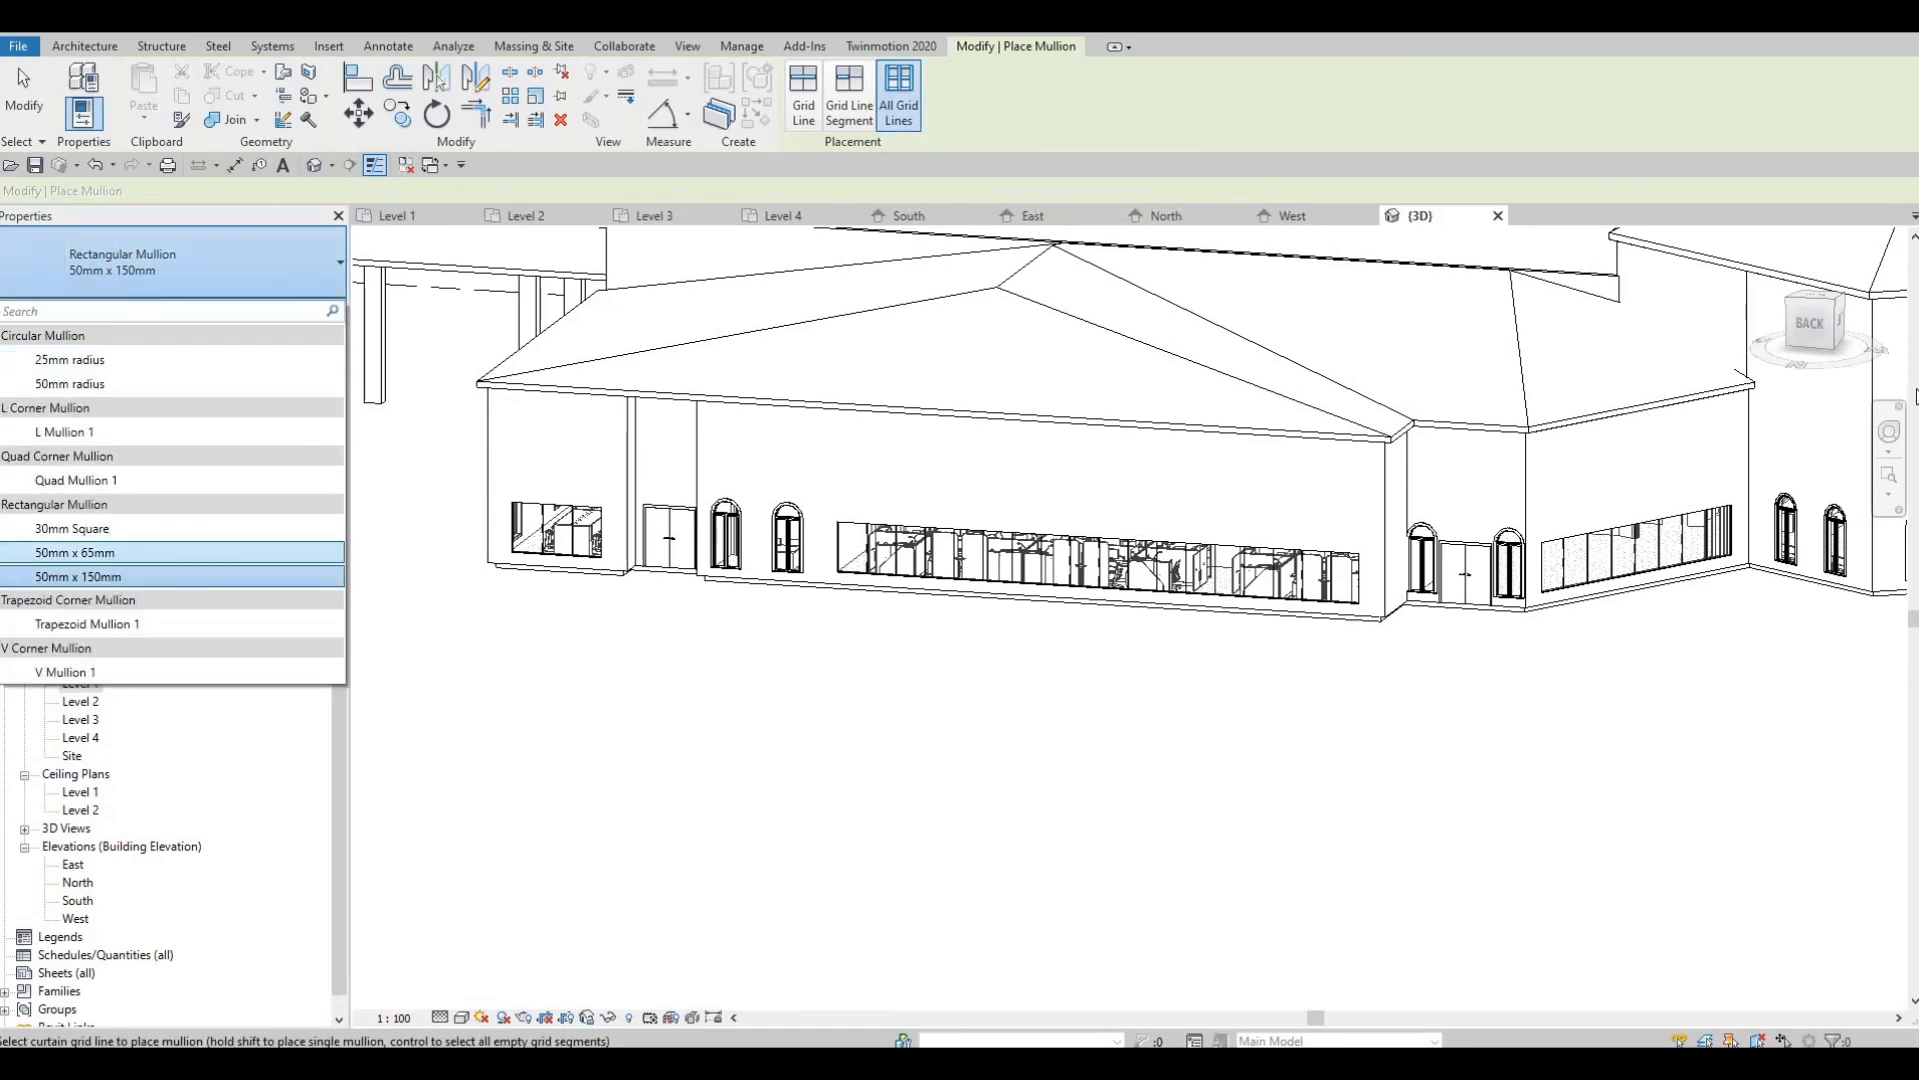
{"action": "left_click", "coordinate": [75, 552]}
{"action": "scroll", "coordinate": [1577, 521], "scroll_direction": "down", "scroll_amount": 2}
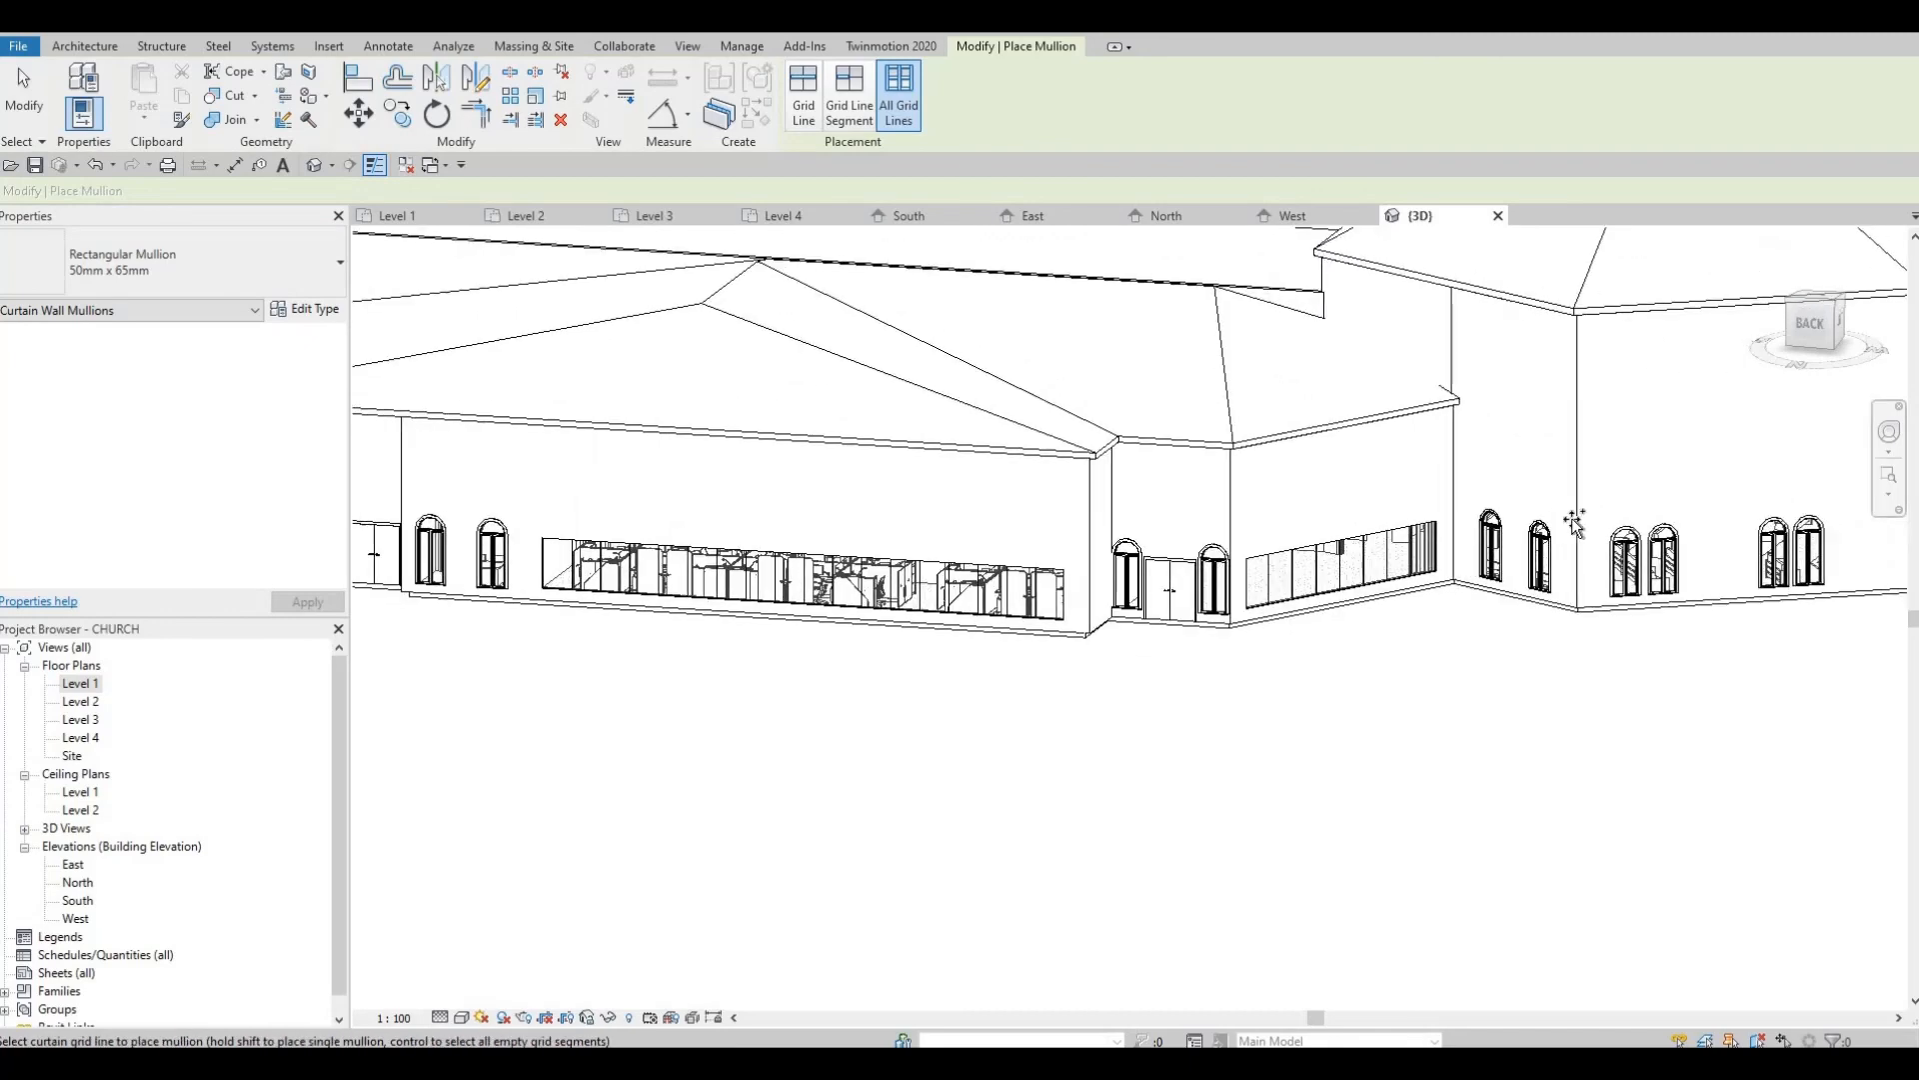
{"action": "scroll", "coordinate": [1346, 526], "scroll_direction": "up", "scroll_amount": 4}
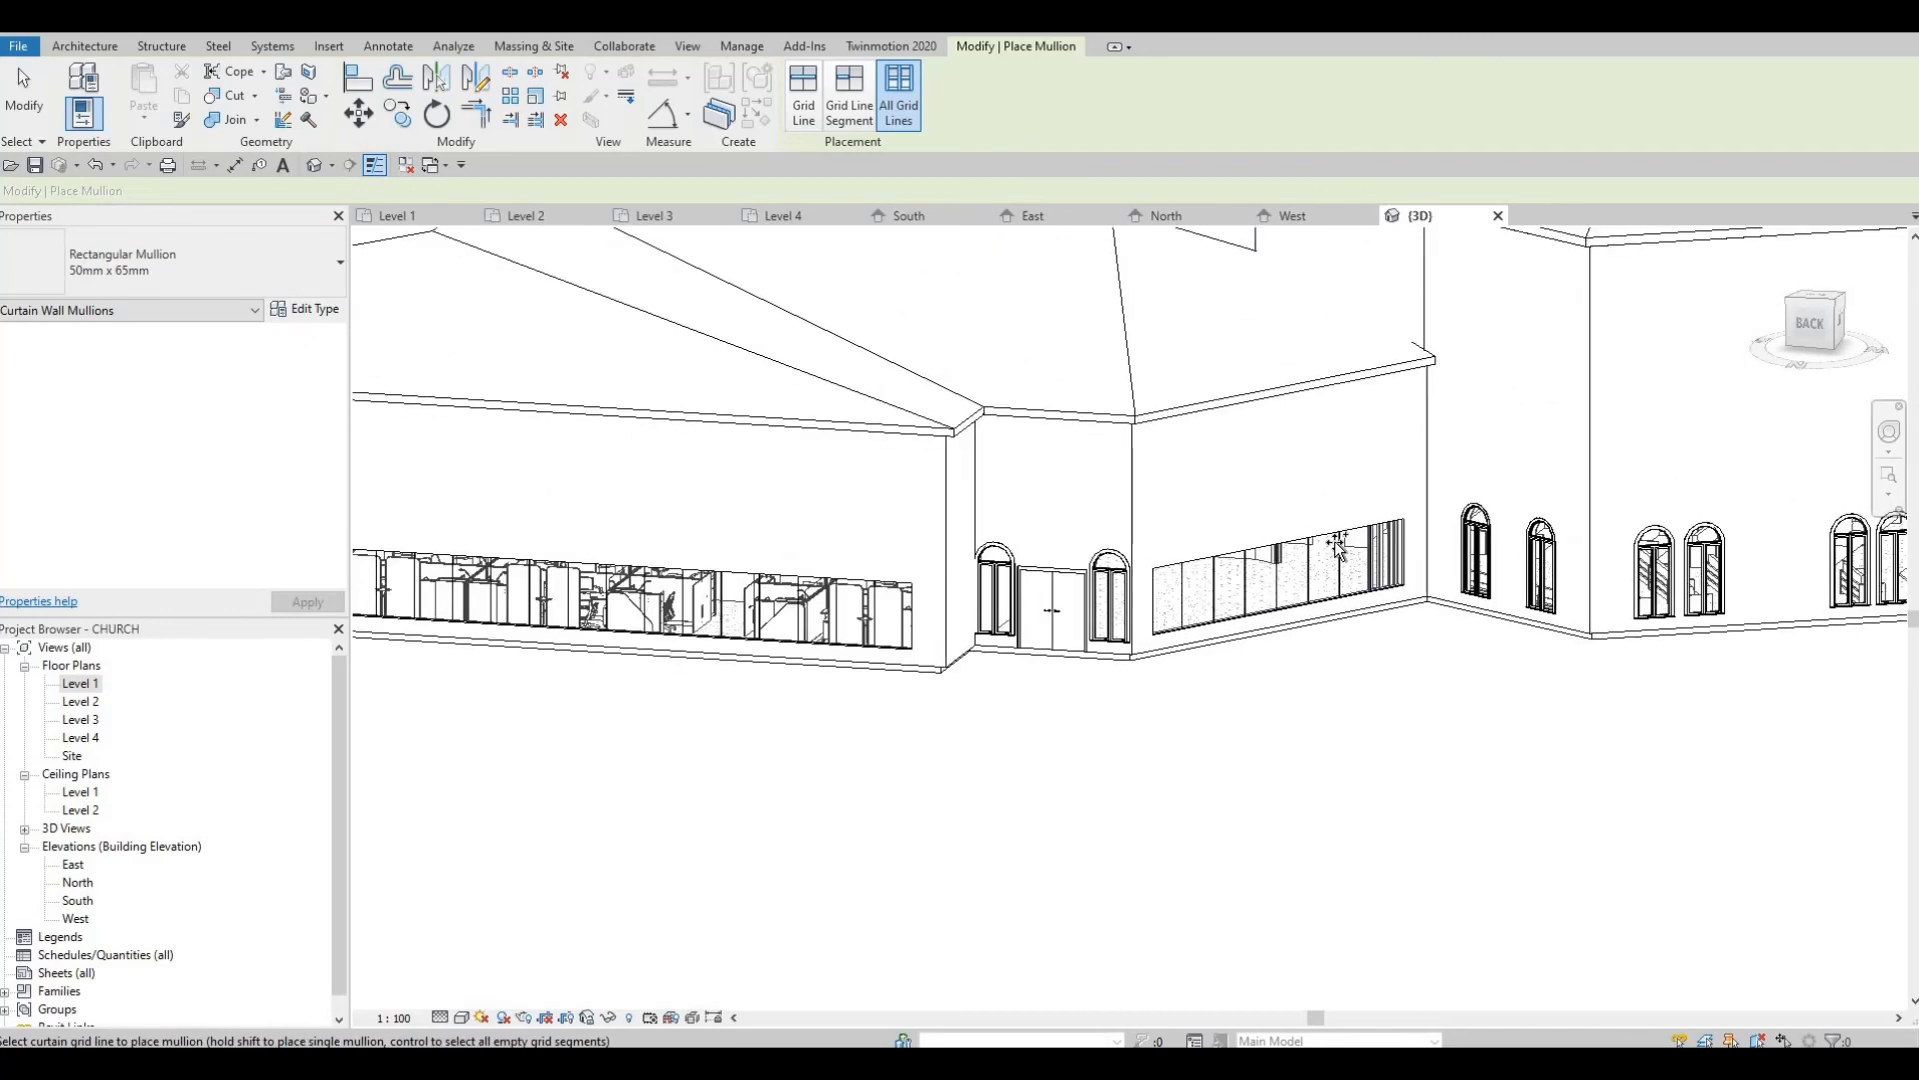
{"action": "left_click", "coordinate": [1338, 544]}
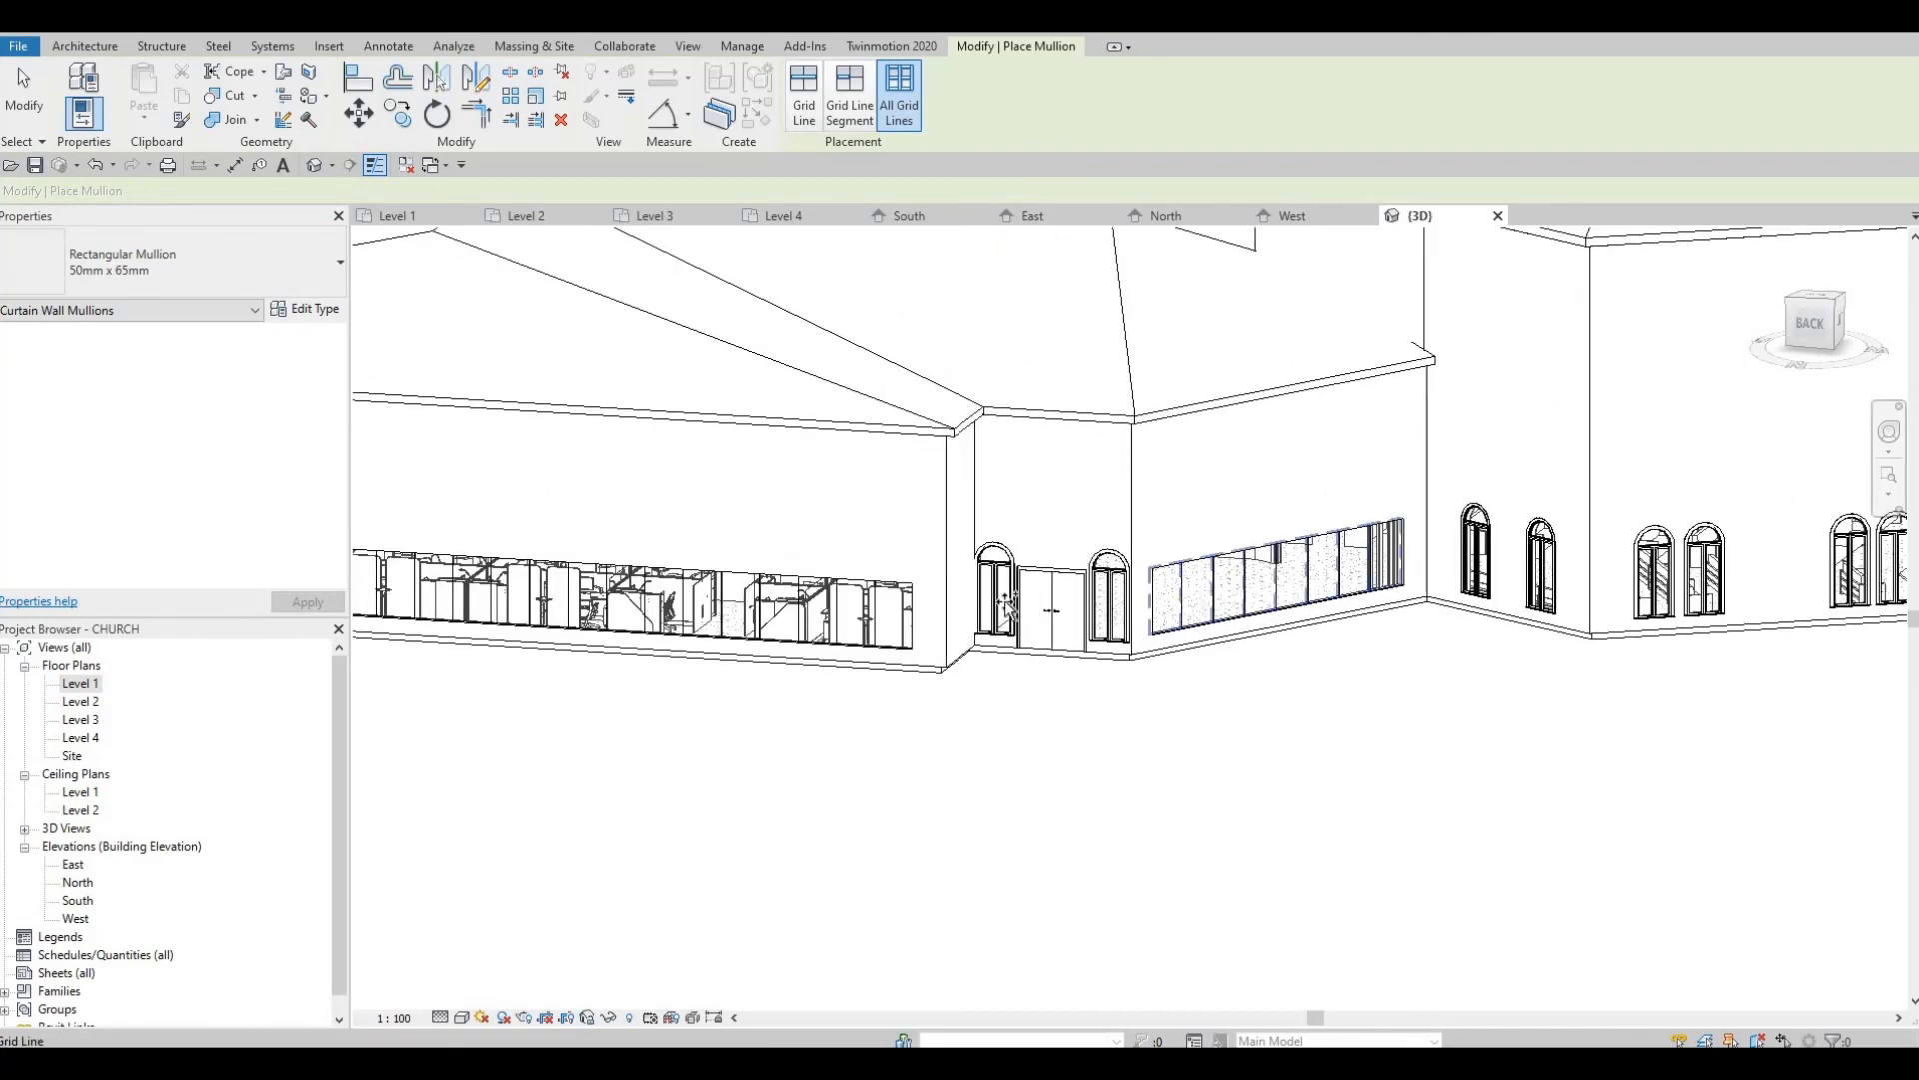
{"action": "left_click", "coordinate": [835, 604]}
{"action": "middle_click_drag", "start_coordinate": [835, 605], "coordinate": [960, 555], "text": "shift"}
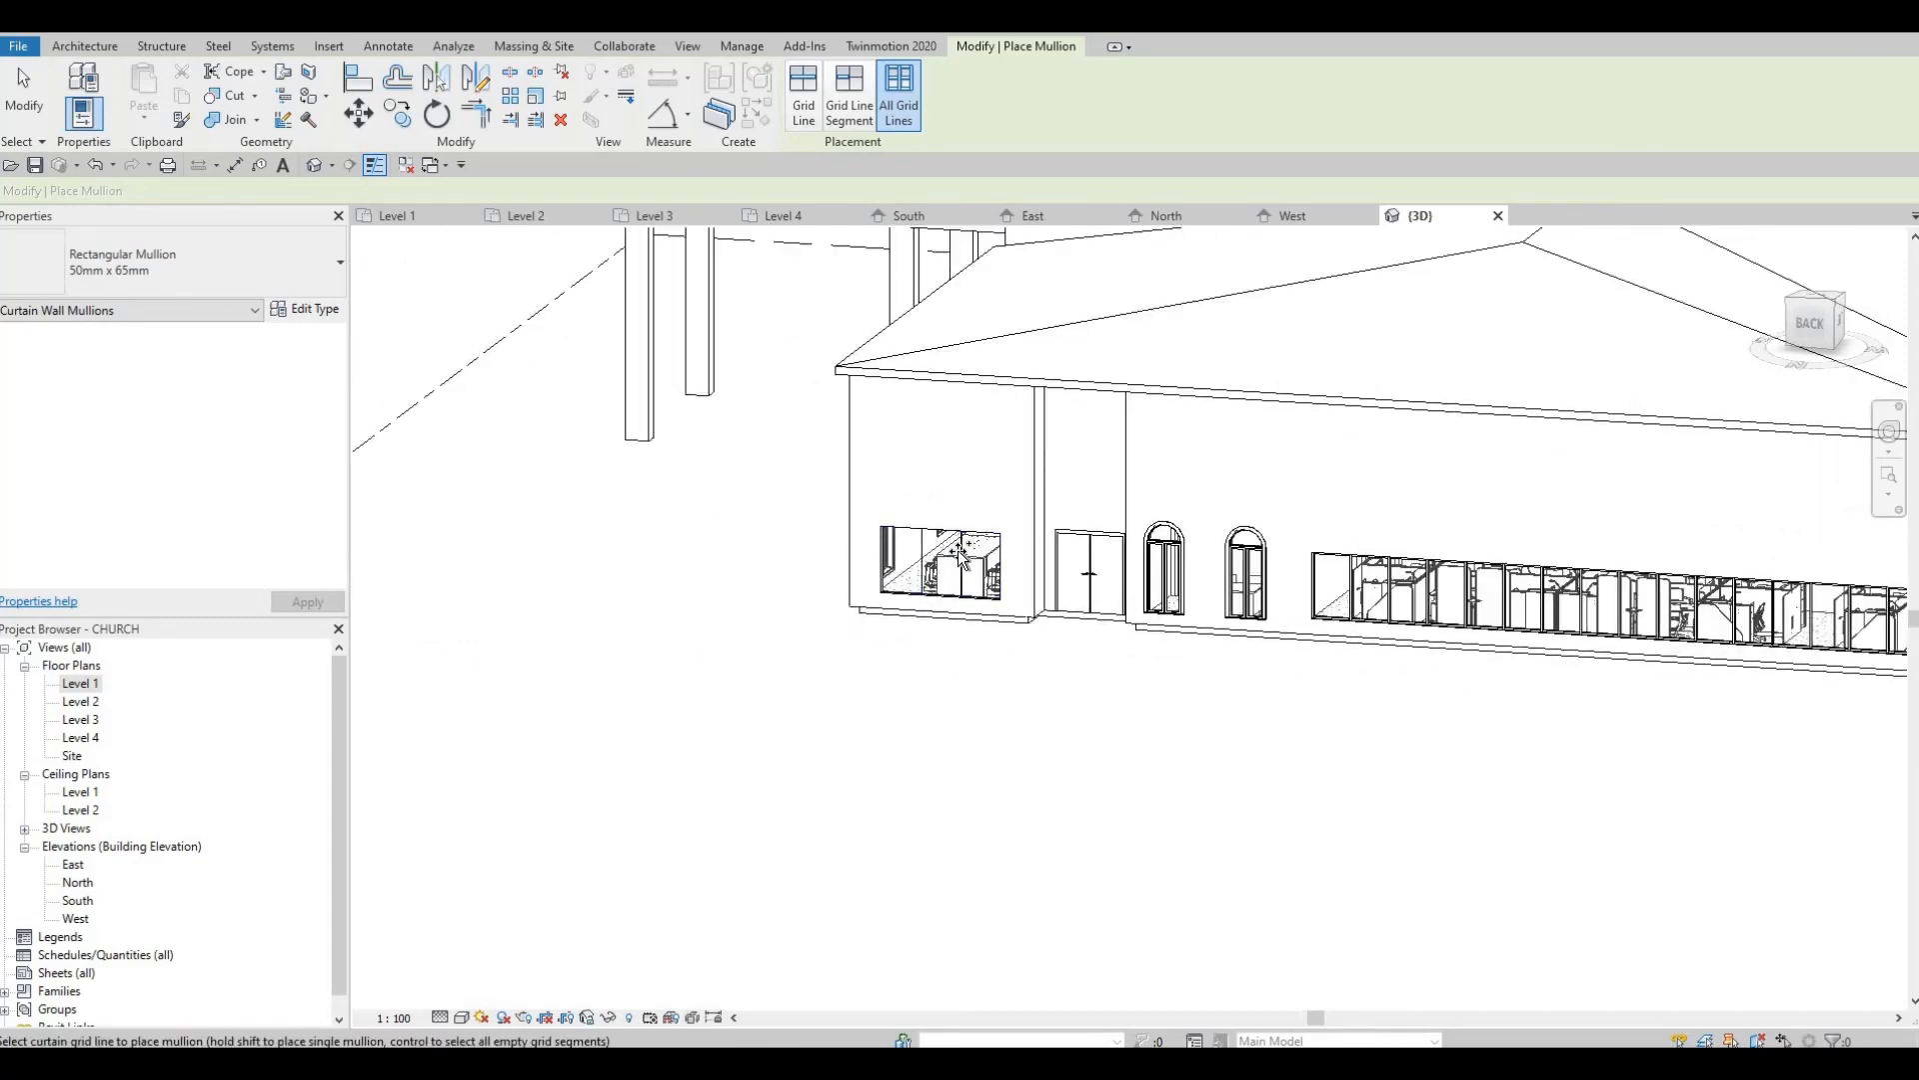
Place 50mm x 65mm rectangular mullions on all grid lines of the front-side curtain walls, including the meeting rooms and the small high strip
{"action": "middle_click_drag", "start_coordinate": [1290, 560], "coordinate": [1450, 774], "text": "shift"}
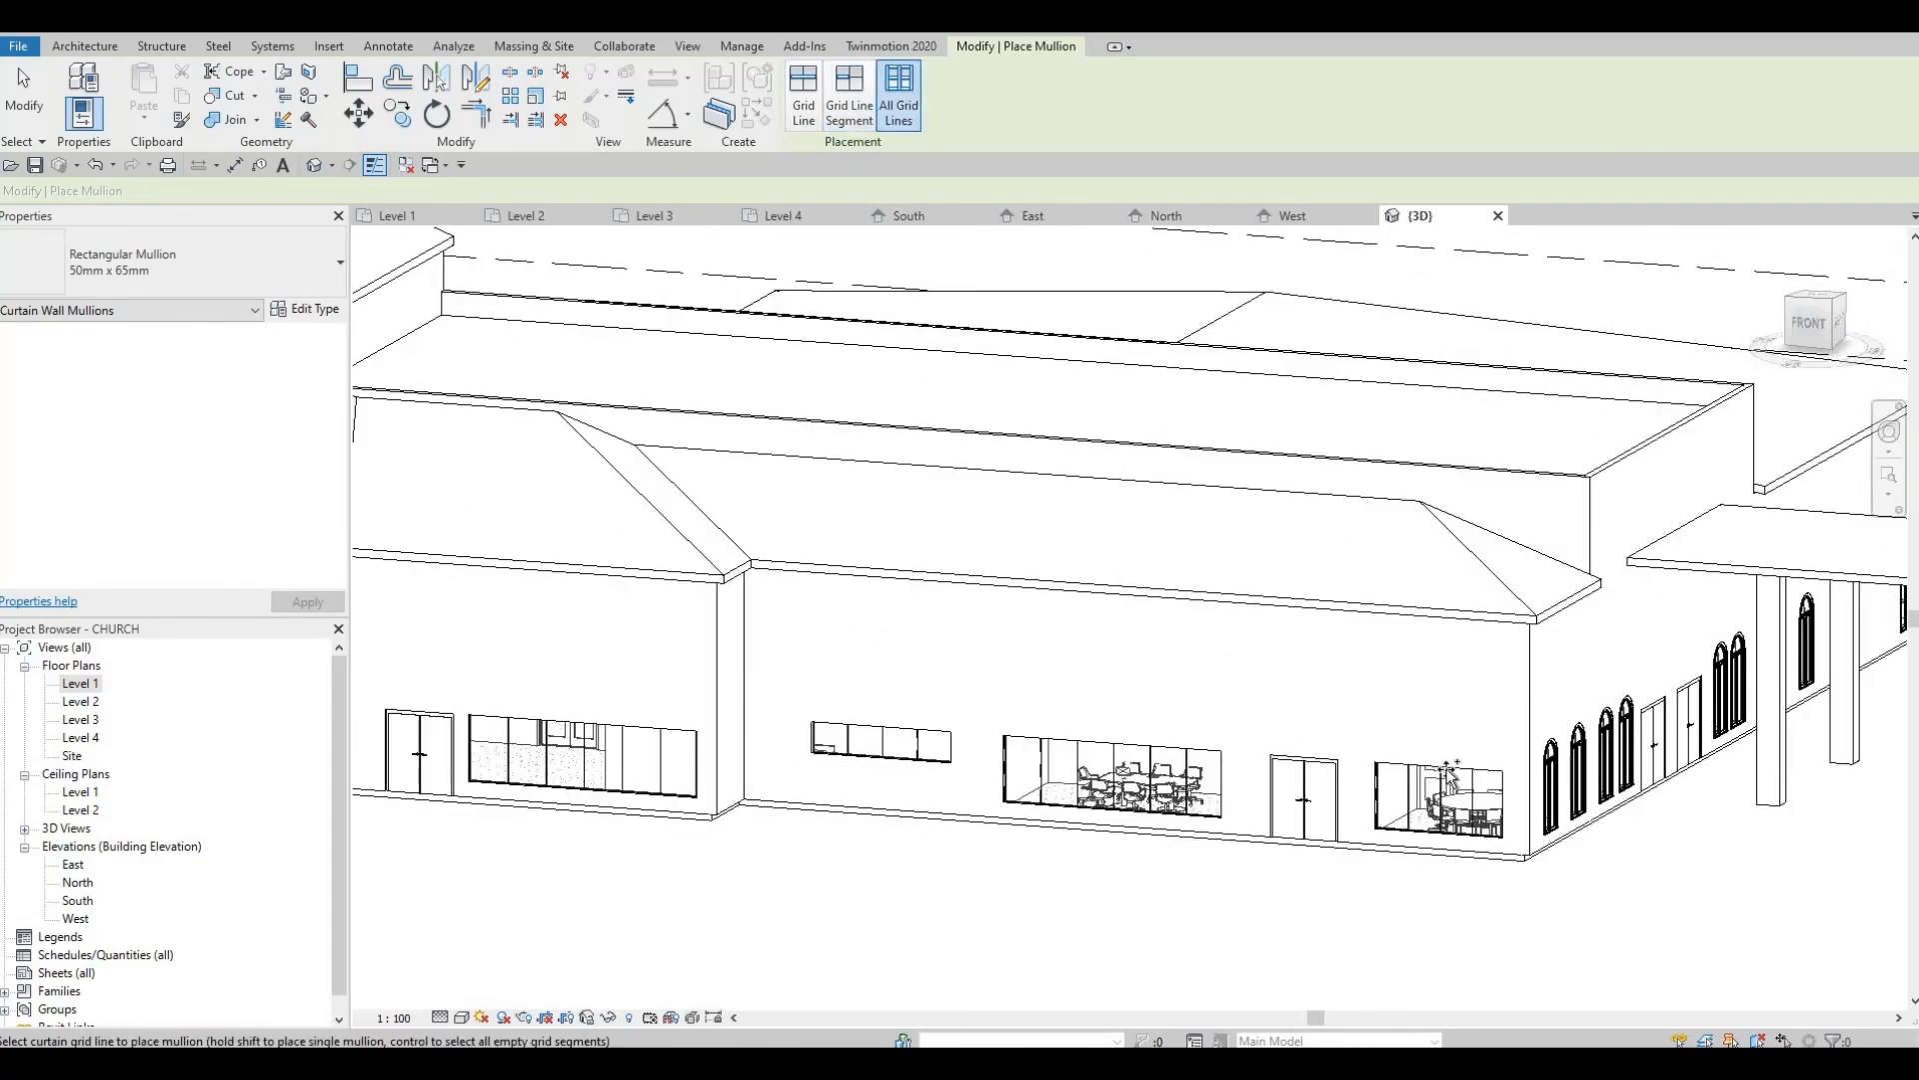
{"action": "left_click", "coordinate": [938, 737]}
{"action": "middle_click_drag", "start_coordinate": [687, 769], "coordinate": [1172, 656]}
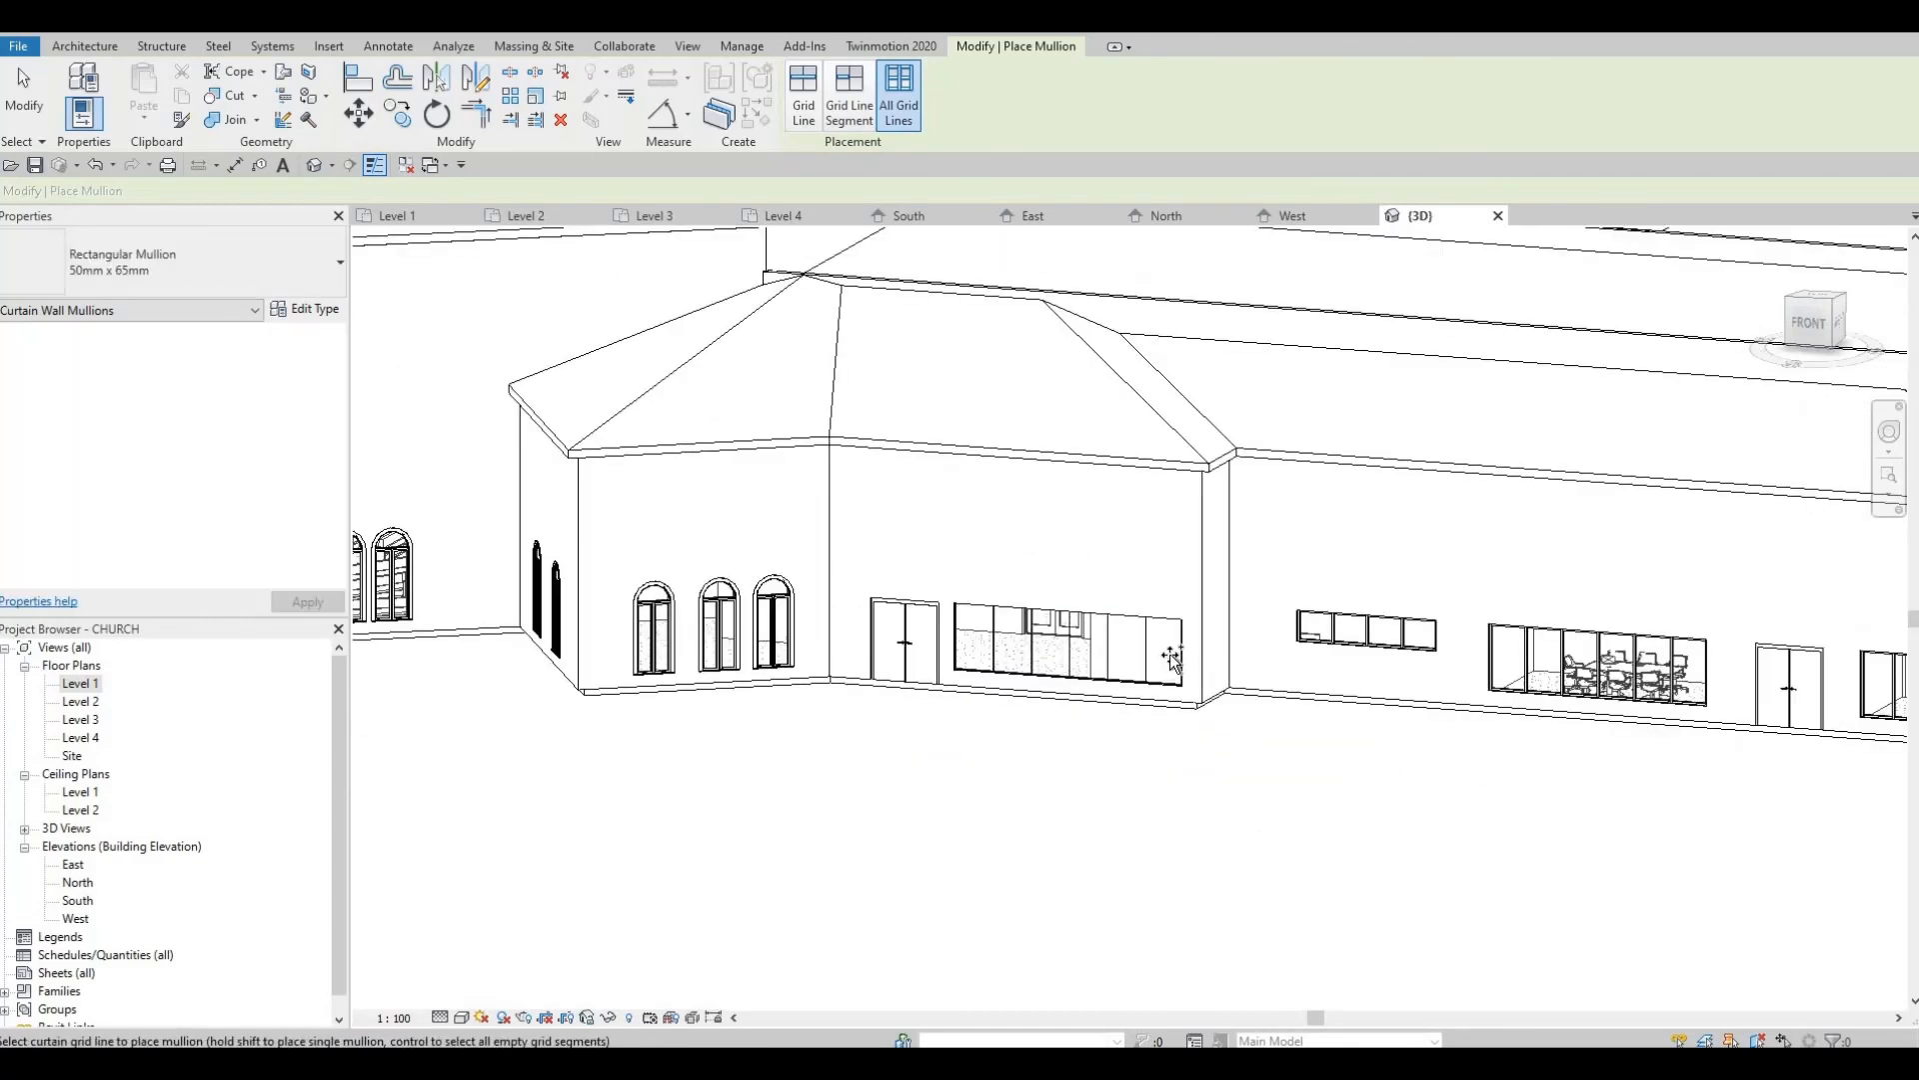
{"action": "scroll", "coordinate": [1120, 640], "scroll_direction": "down", "scroll_amount": 2}
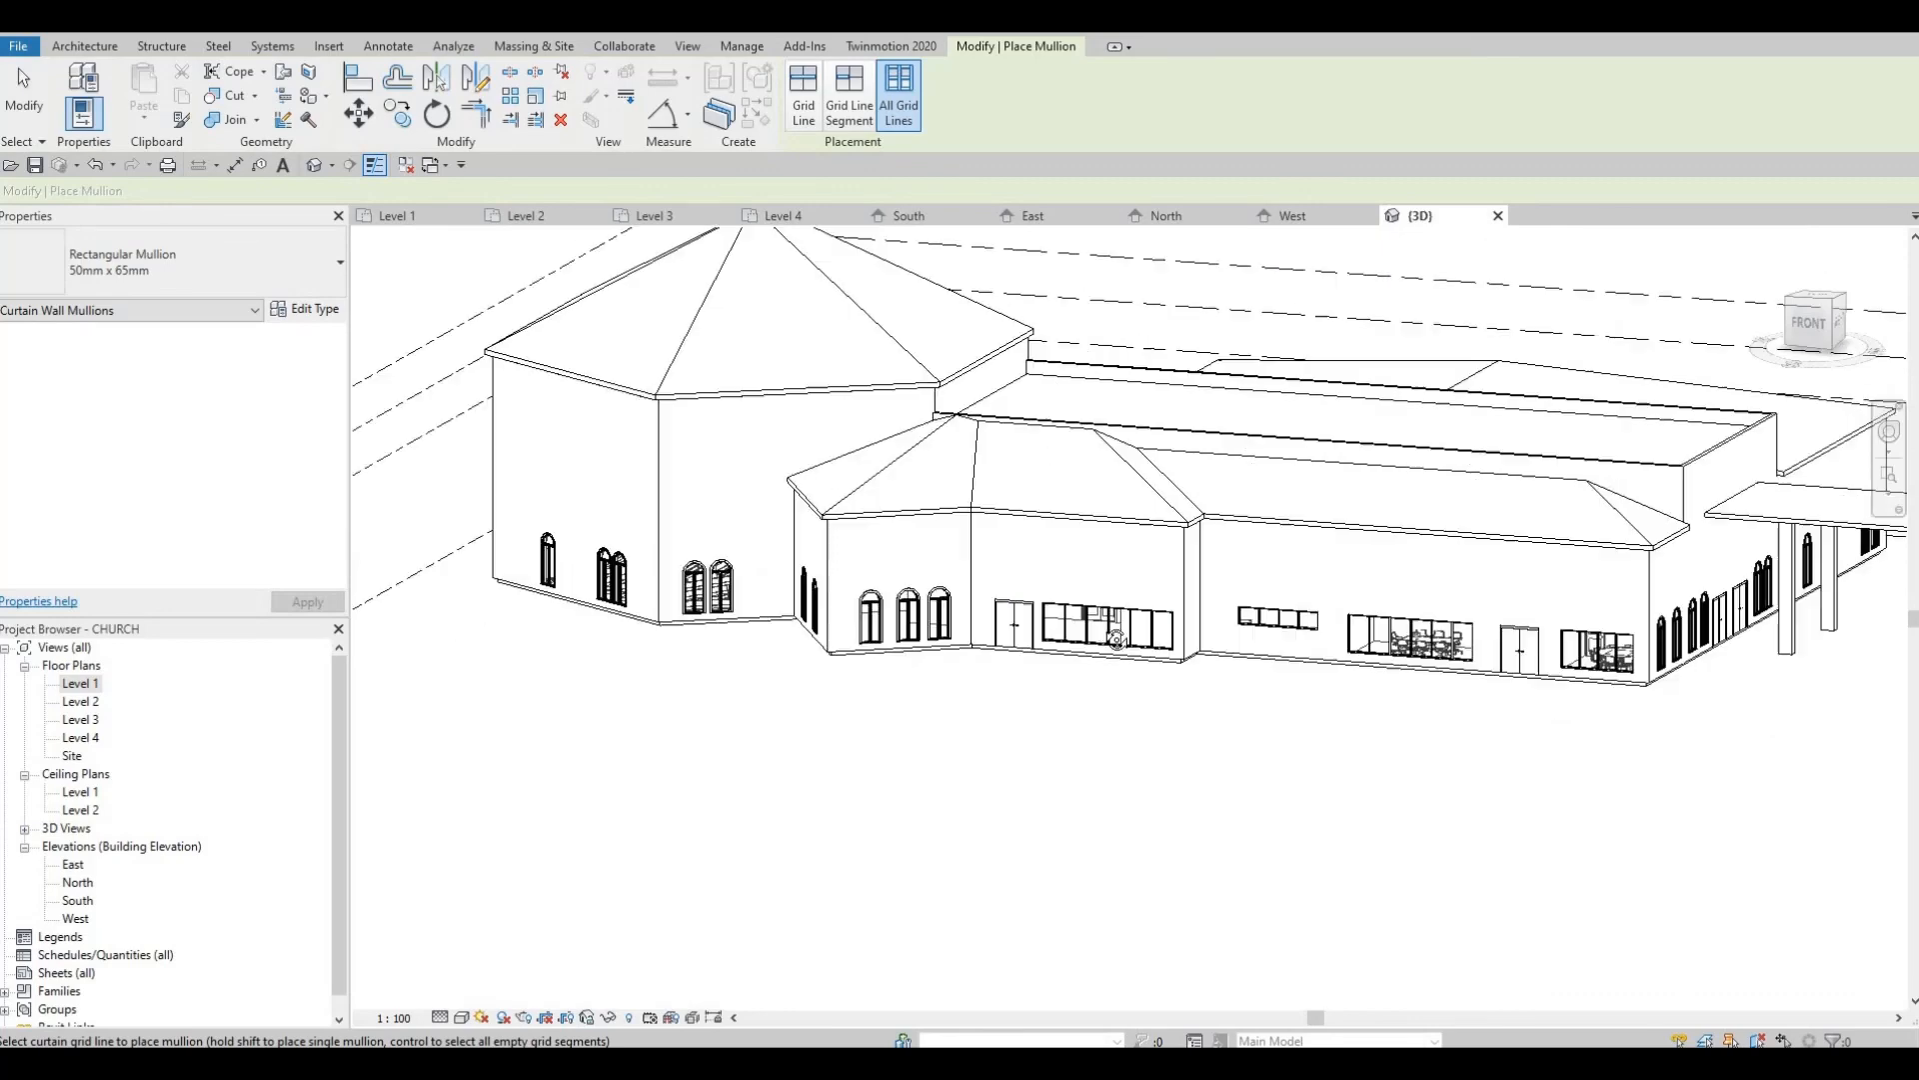
Finish placing mullions and examine the church's front and octagonal end from several angles in the 3D view
{"action": "middle_click_drag", "start_coordinate": [1315, 647], "coordinate": [1208, 495], "text": "shift"}
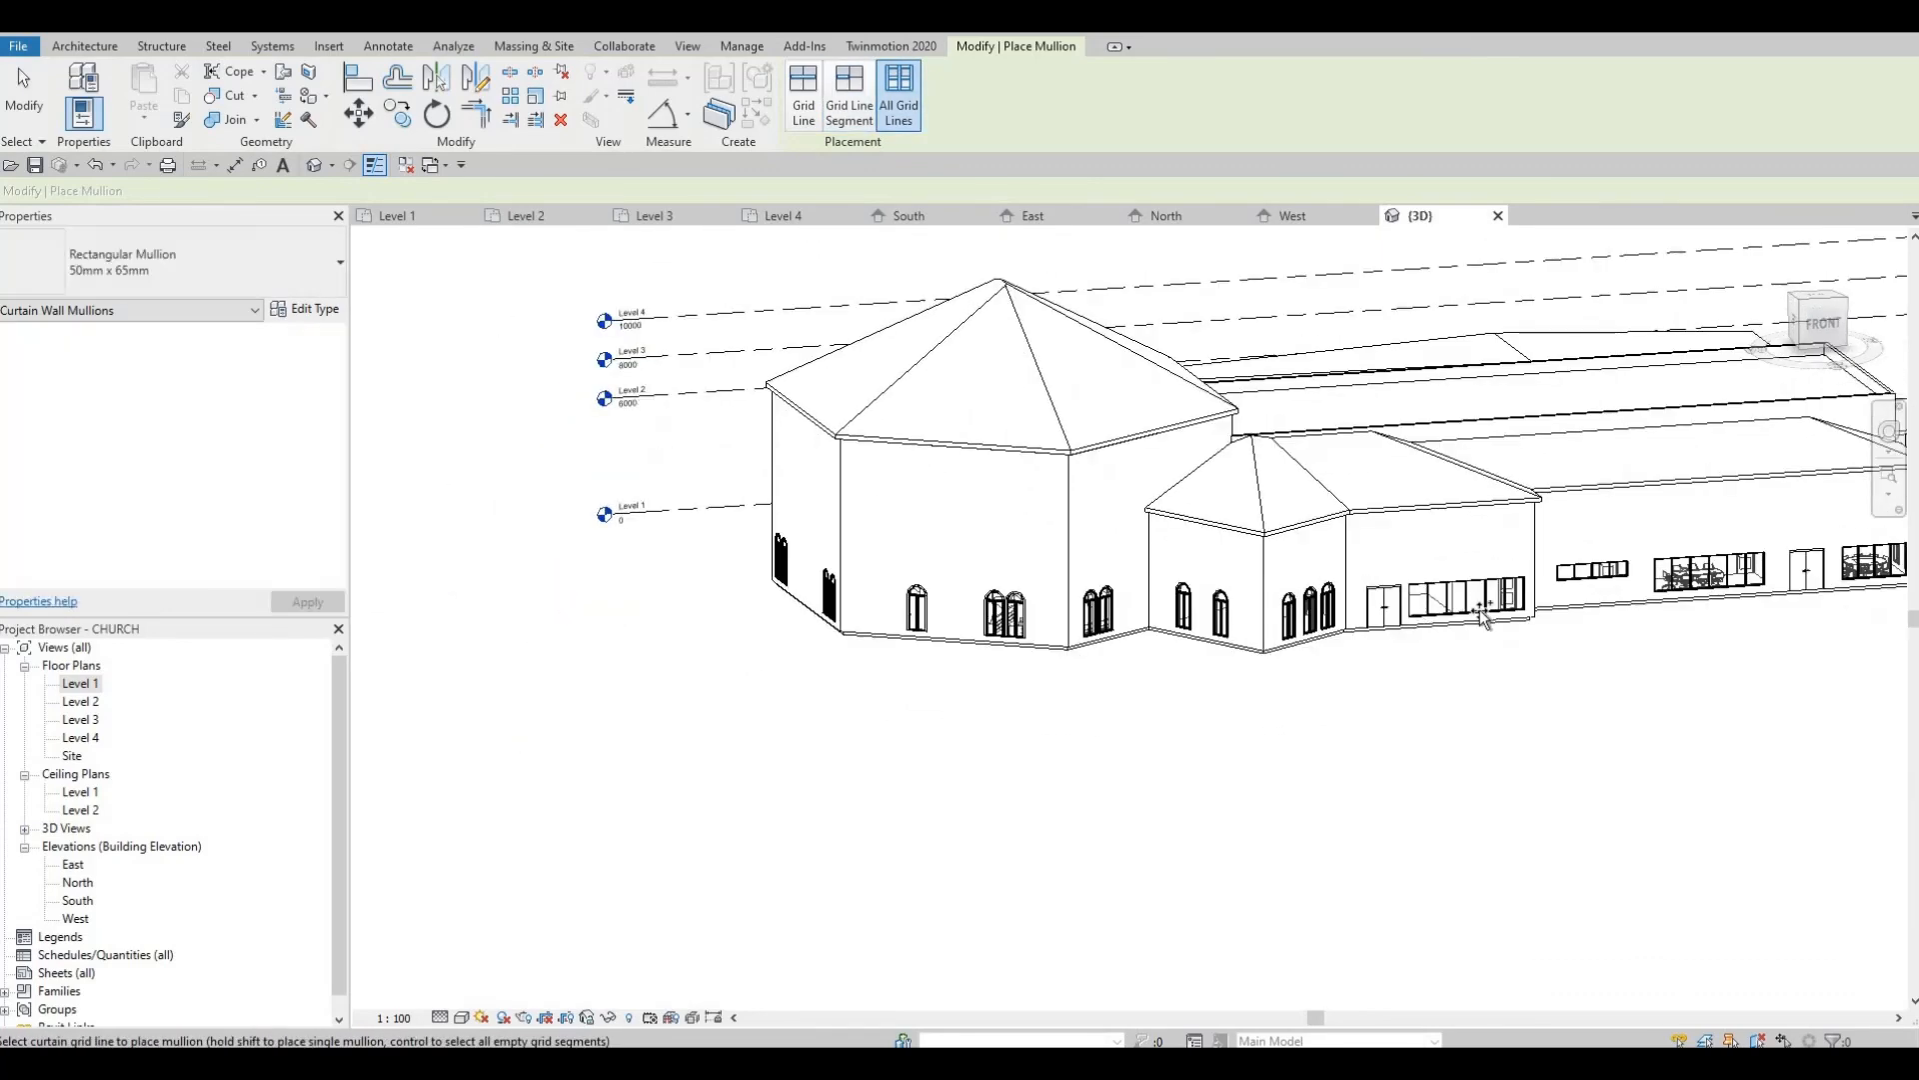
{"action": "middle_click_drag", "start_coordinate": [889, 465], "coordinate": [1007, 522], "text": "shift"}
{"action": "middle_click_drag", "start_coordinate": [1669, 580], "coordinate": [1142, 495]}
{"action": "scroll", "coordinate": [1155, 517], "scroll_direction": "up", "scroll_amount": 1}
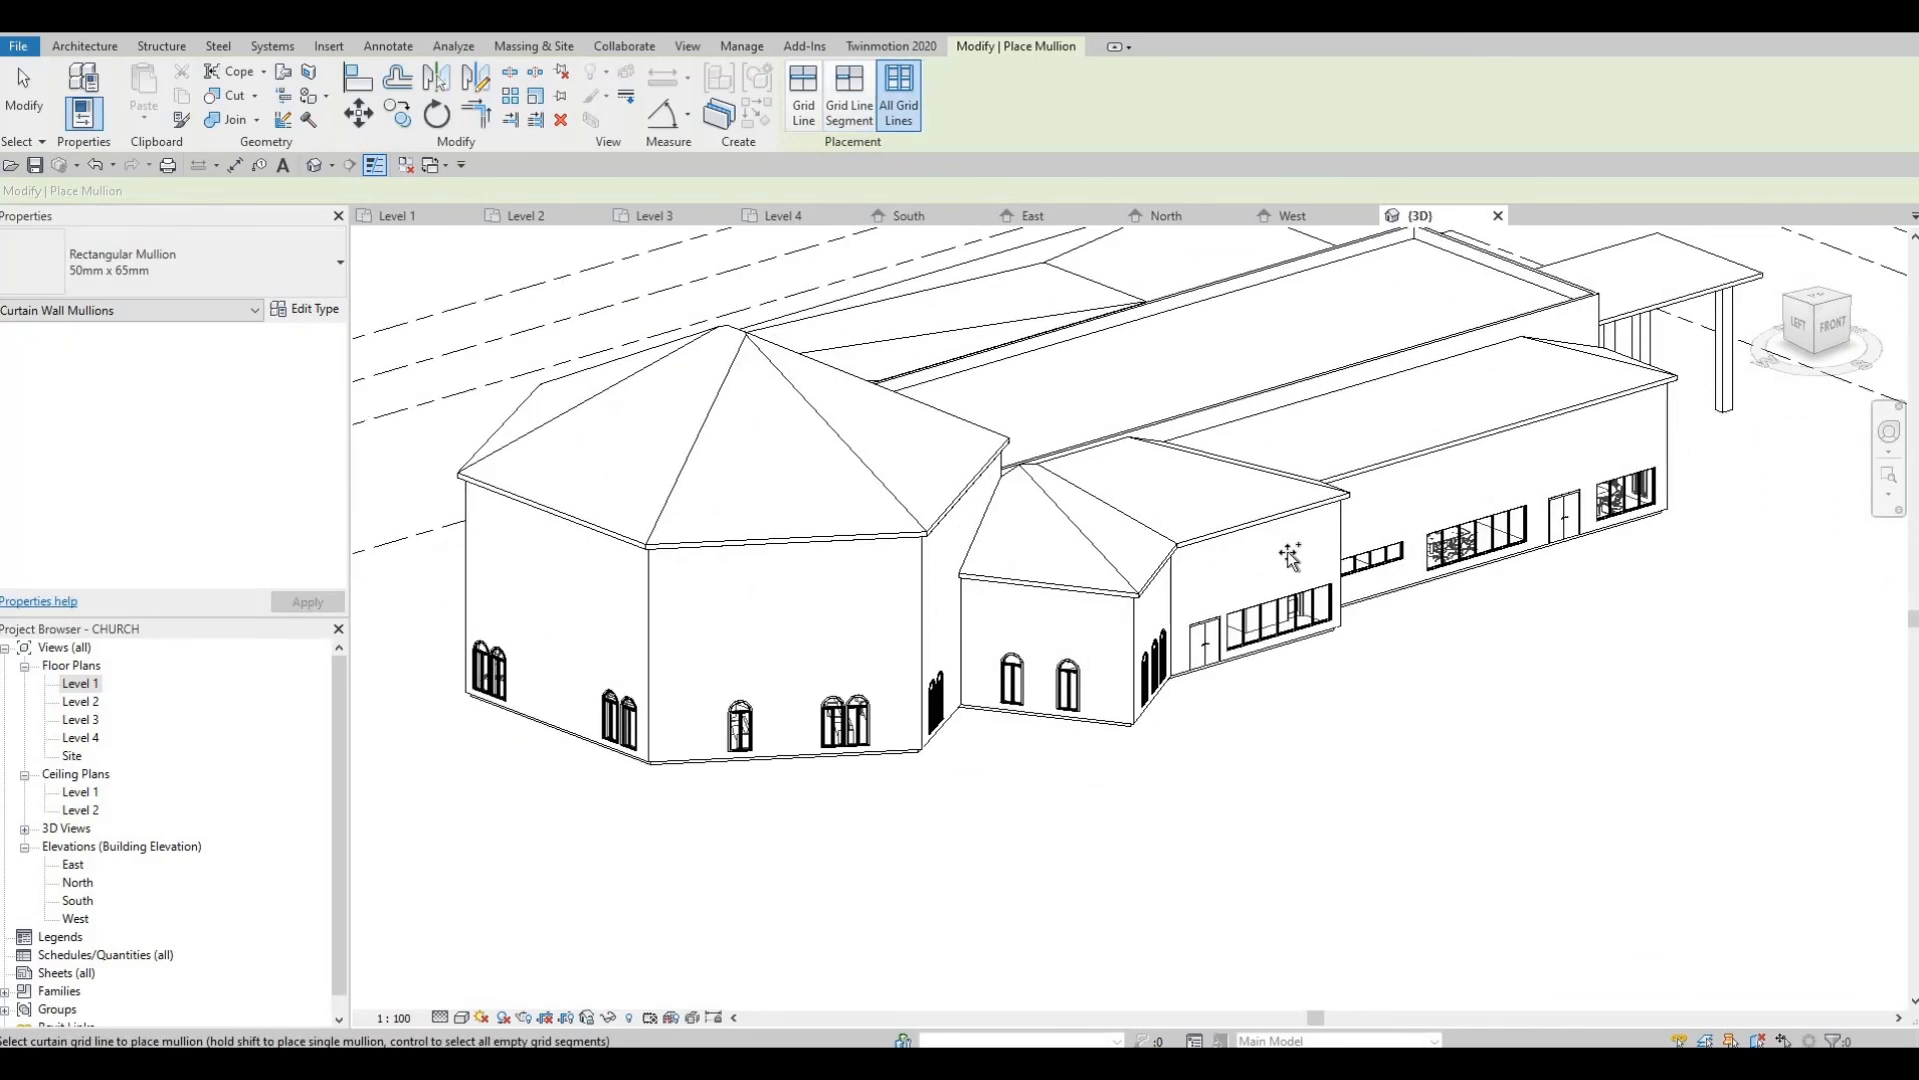
{"action": "middle_click_drag", "start_coordinate": [1175, 590], "coordinate": [1220, 603]}
{"action": "scroll", "coordinate": [1220, 604], "scroll_direction": "up", "scroll_amount": 1}
{"action": "scroll", "coordinate": [1221, 604], "scroll_direction": "down", "scroll_amount": 1}
{"action": "middle_click_drag", "start_coordinate": [1104, 601], "coordinate": [1204, 613]}
{"action": "key", "text": "Escape"}
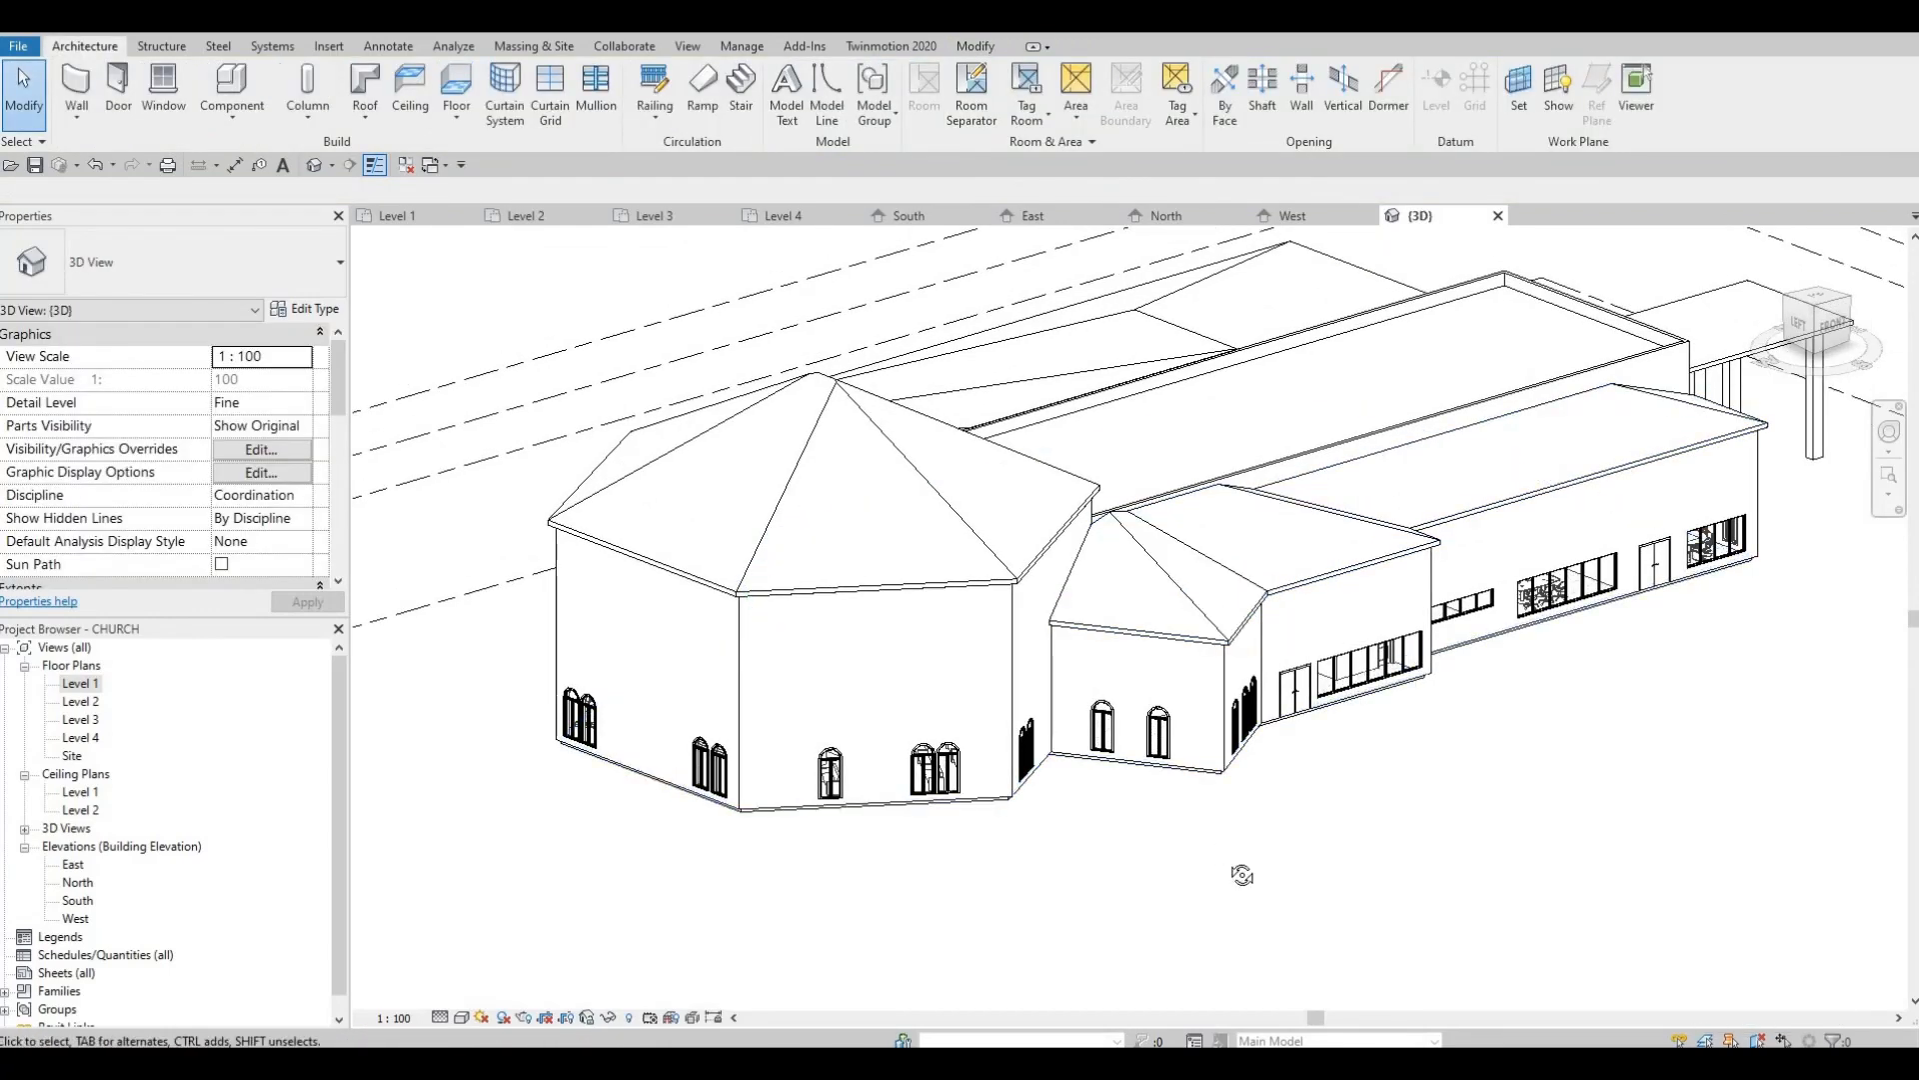
{"action": "middle_click_drag", "start_coordinate": [1241, 874], "coordinate": [1261, 812], "text": "shift"}
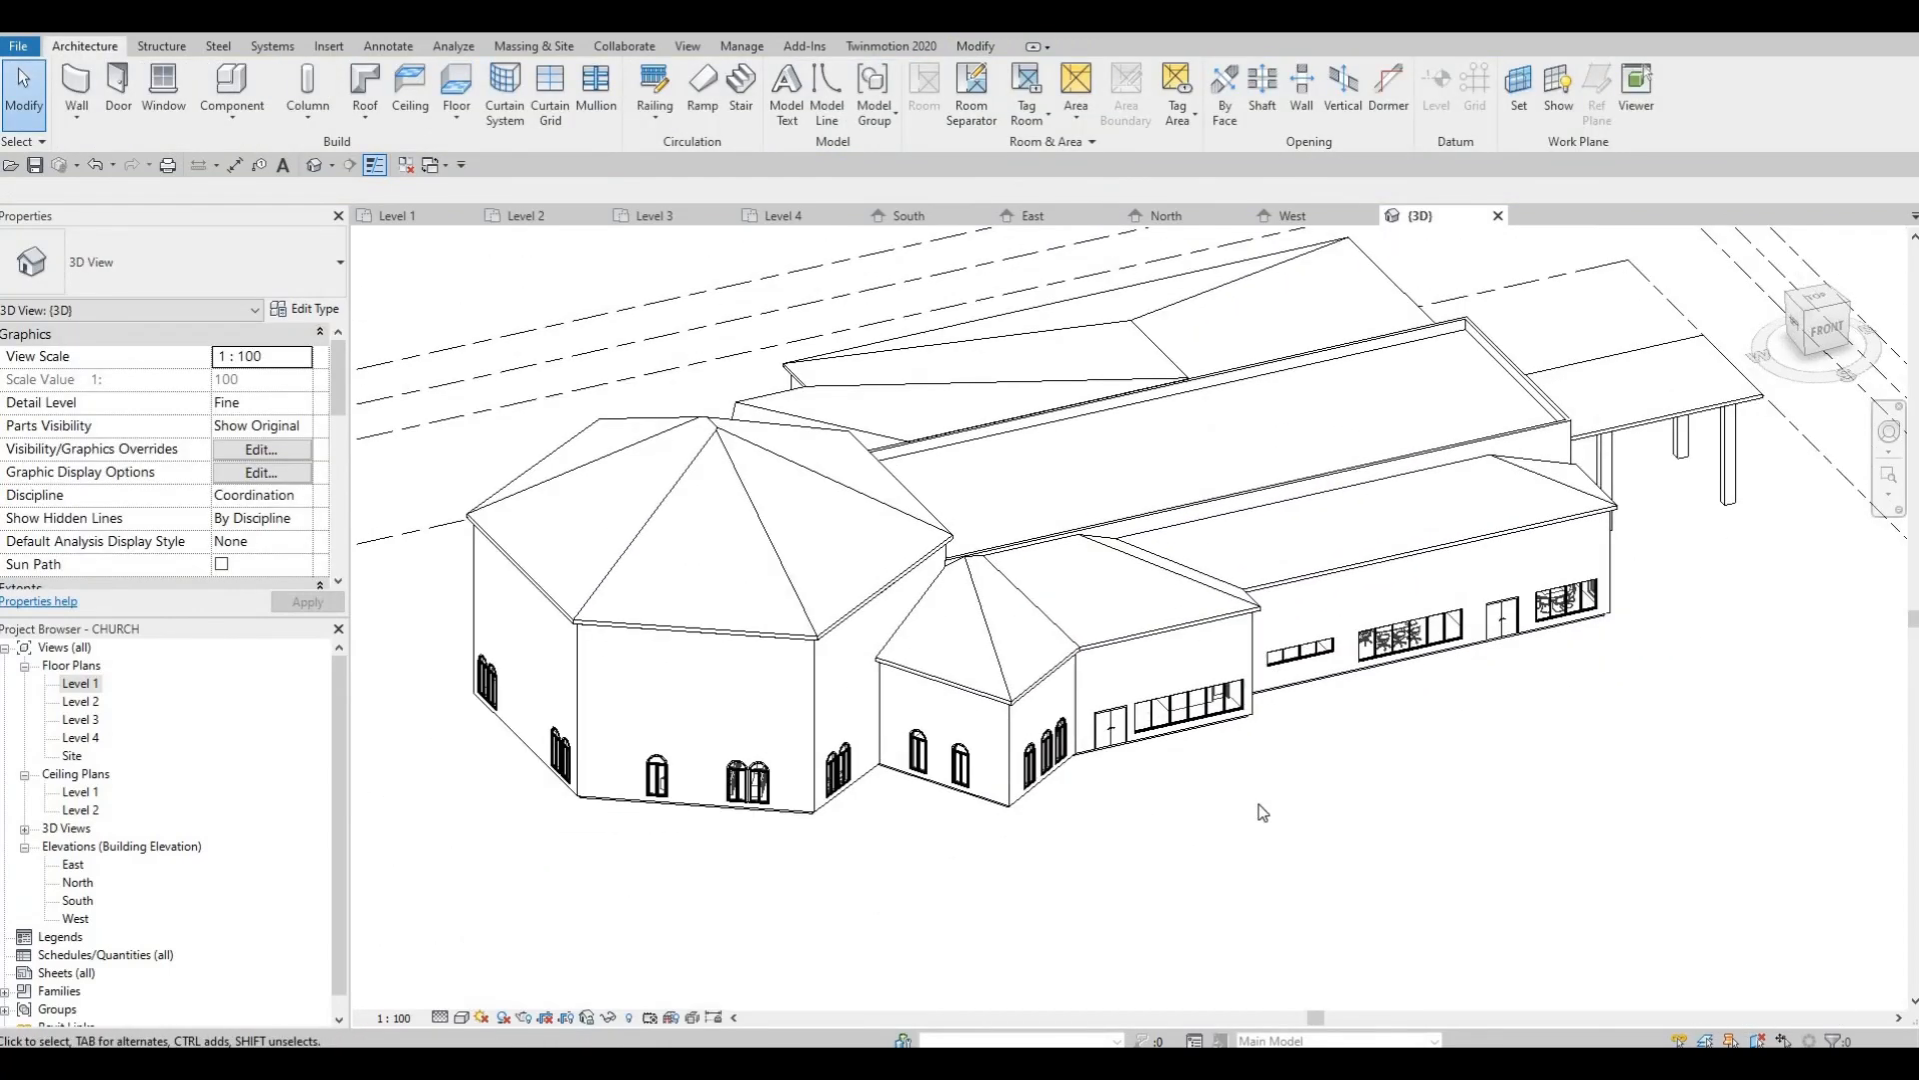